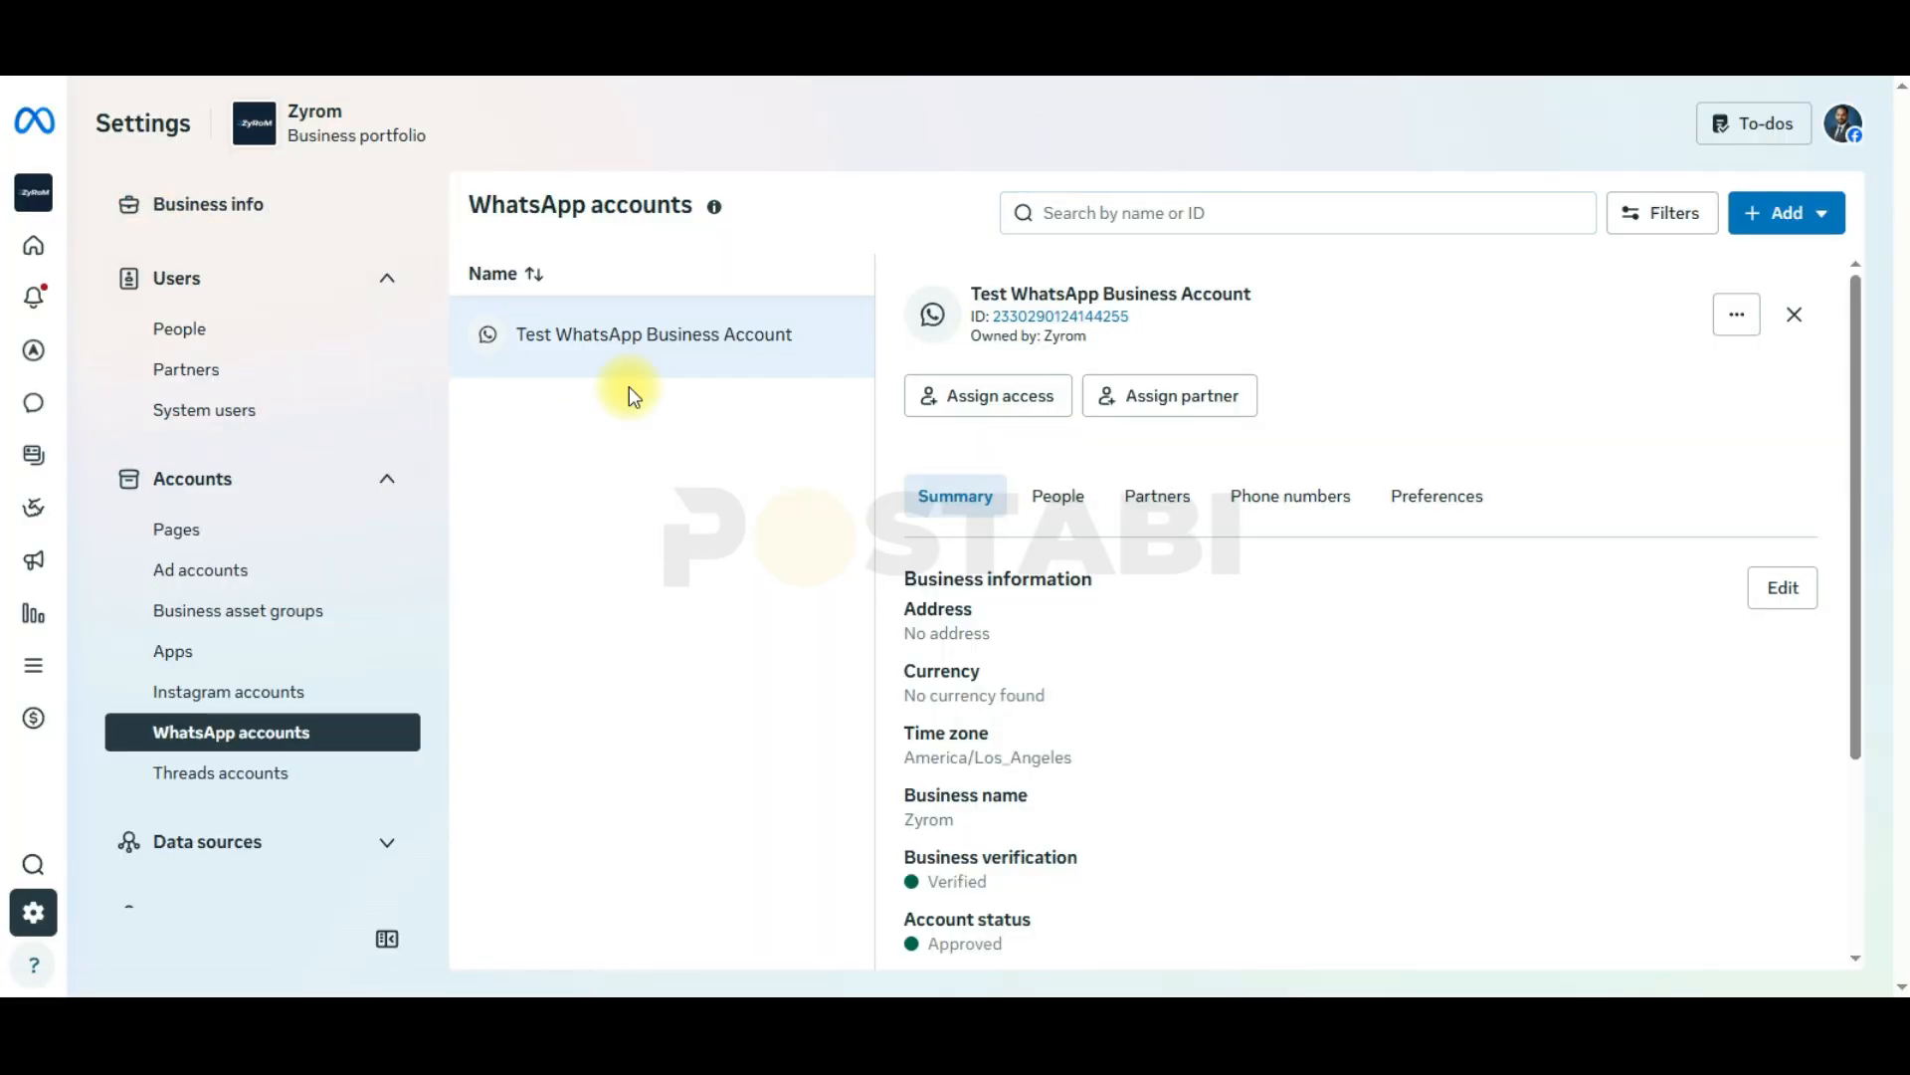
- View Zyrom's business portfolio info page and check the legal business name ZYROM
left_click(412, 125)
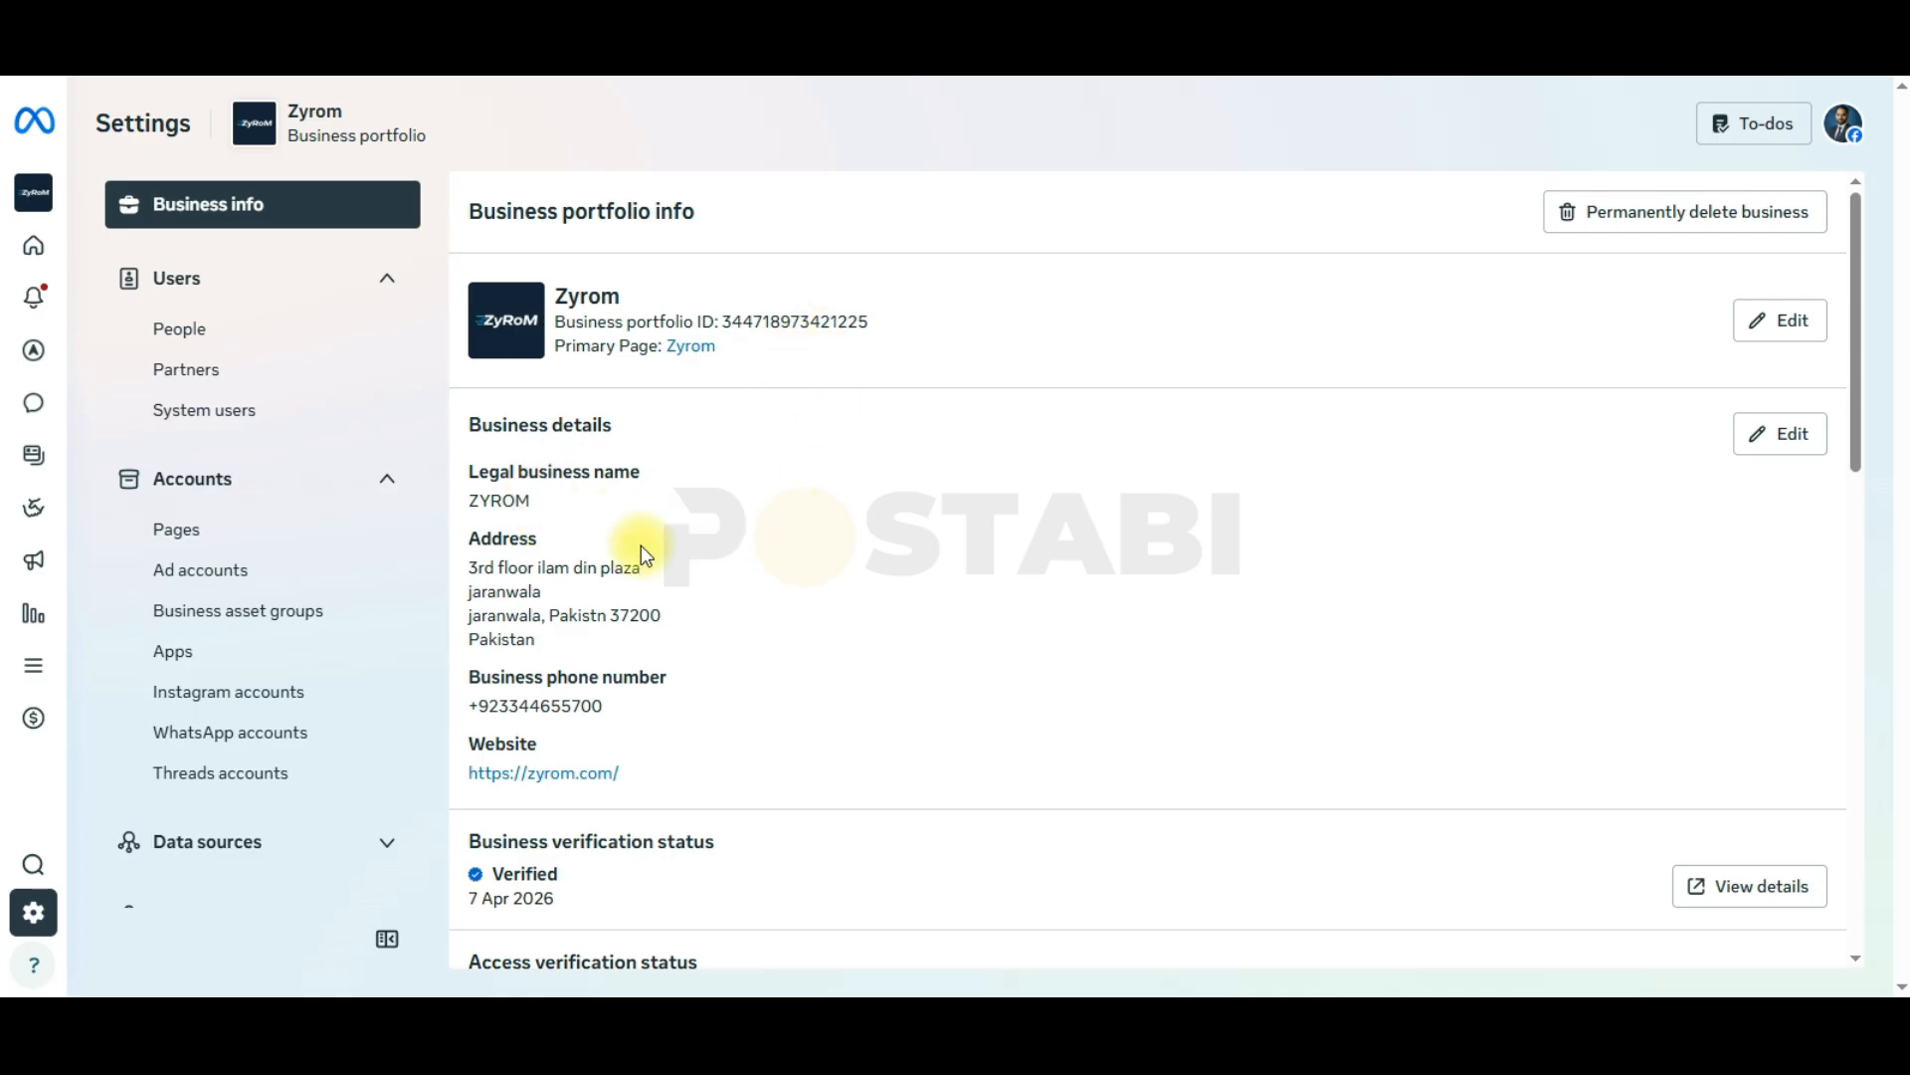
double_click(500, 499)
mouse_move(1863, 435)
left_mouse_down()
mouse_move(1851, 520)
mouse_move(1889, 664)
mouse_move(1902, 960)
mouse_move(1864, 437)
left_mouse_up()
left_click(820, 618)
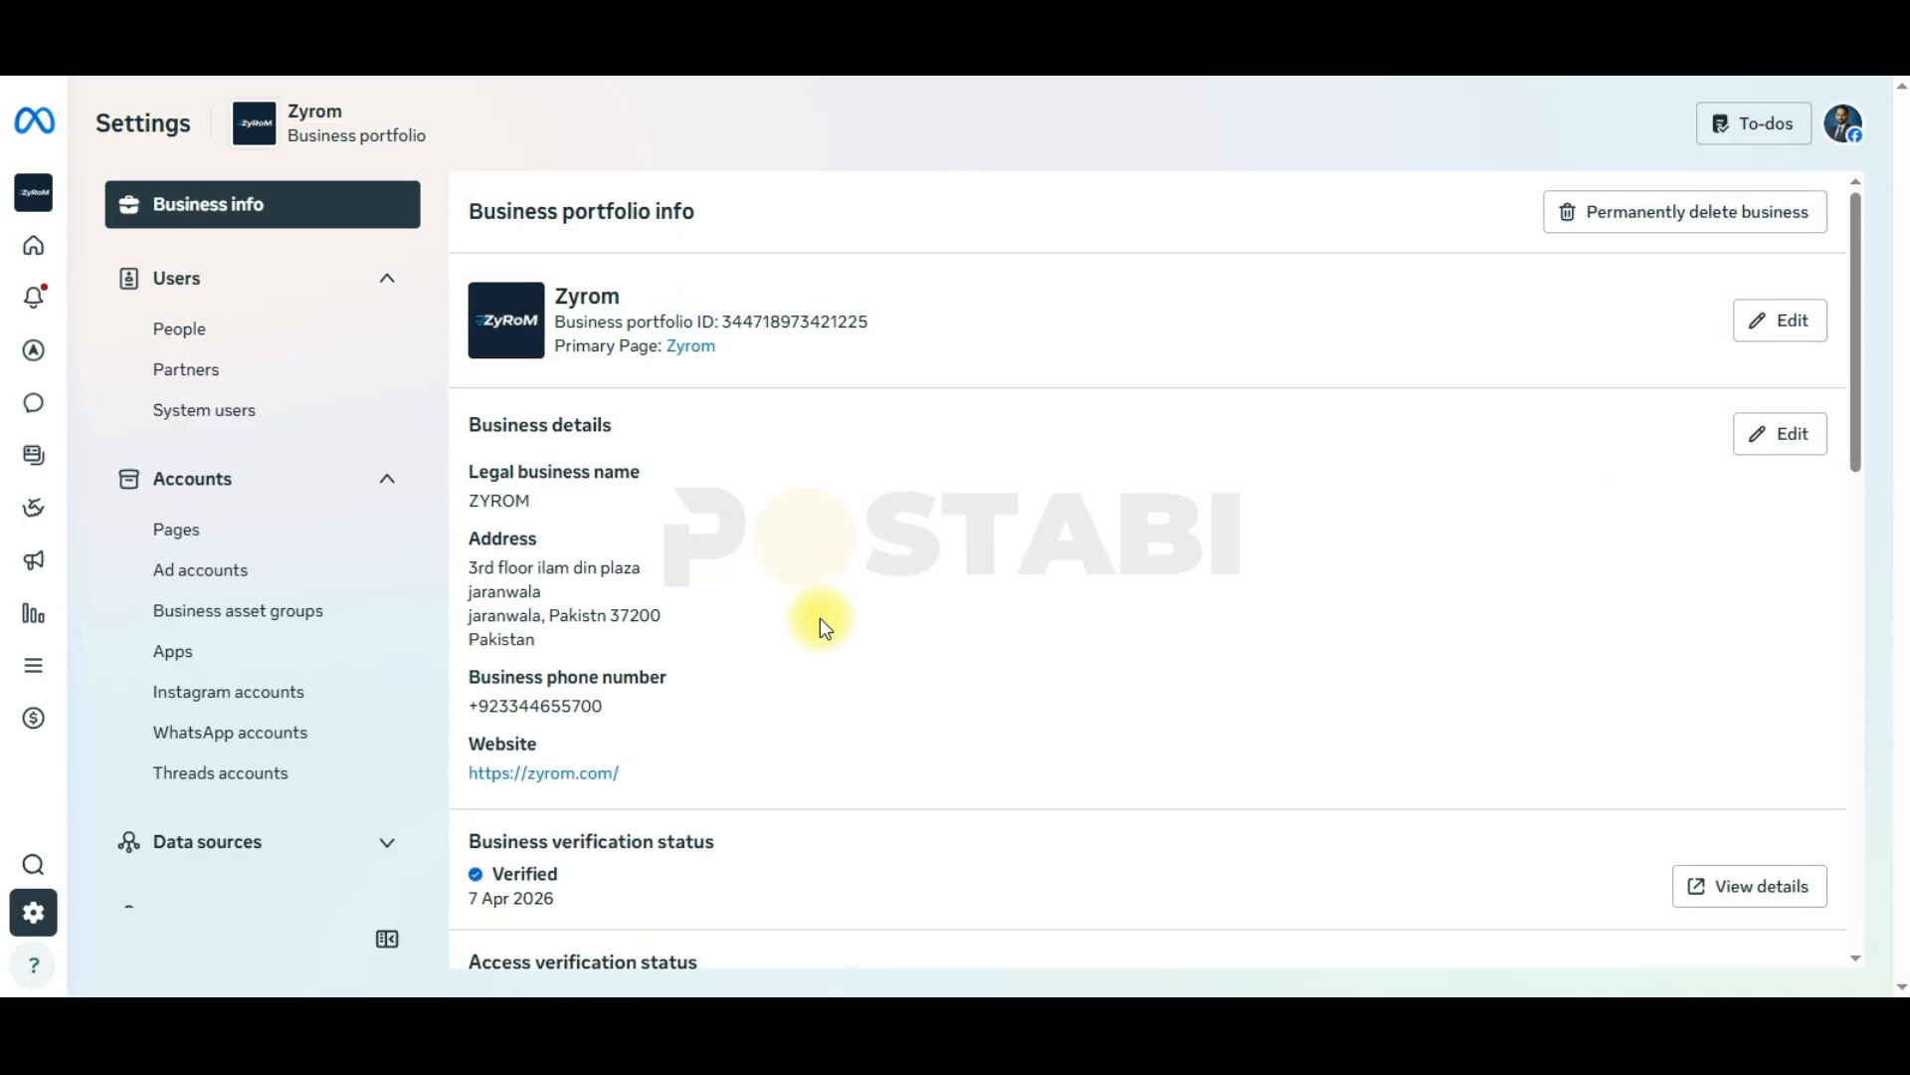
triple_click(631, 209)
left_click(569, 410)
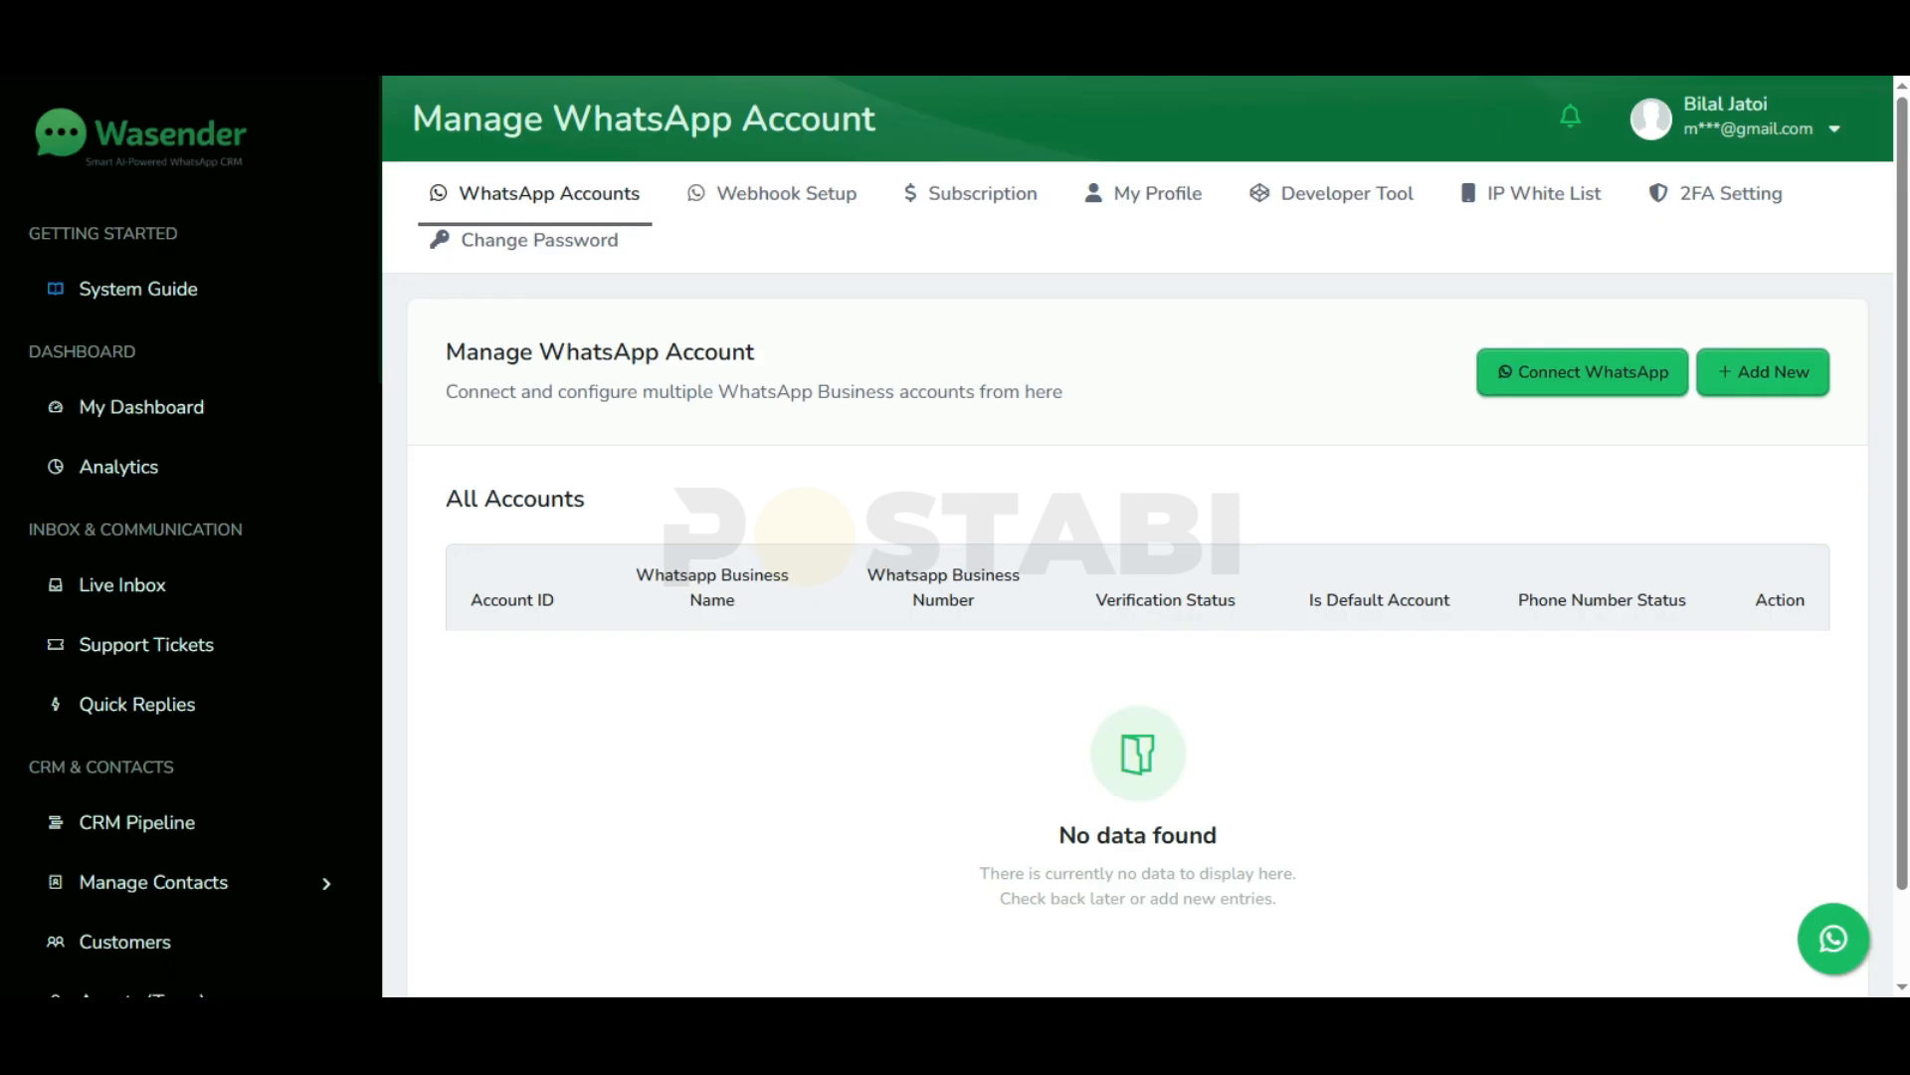
- Start connecting a WhatsApp Business account and re-authenticate with the saved Facebook password
left_click(1519, 374)
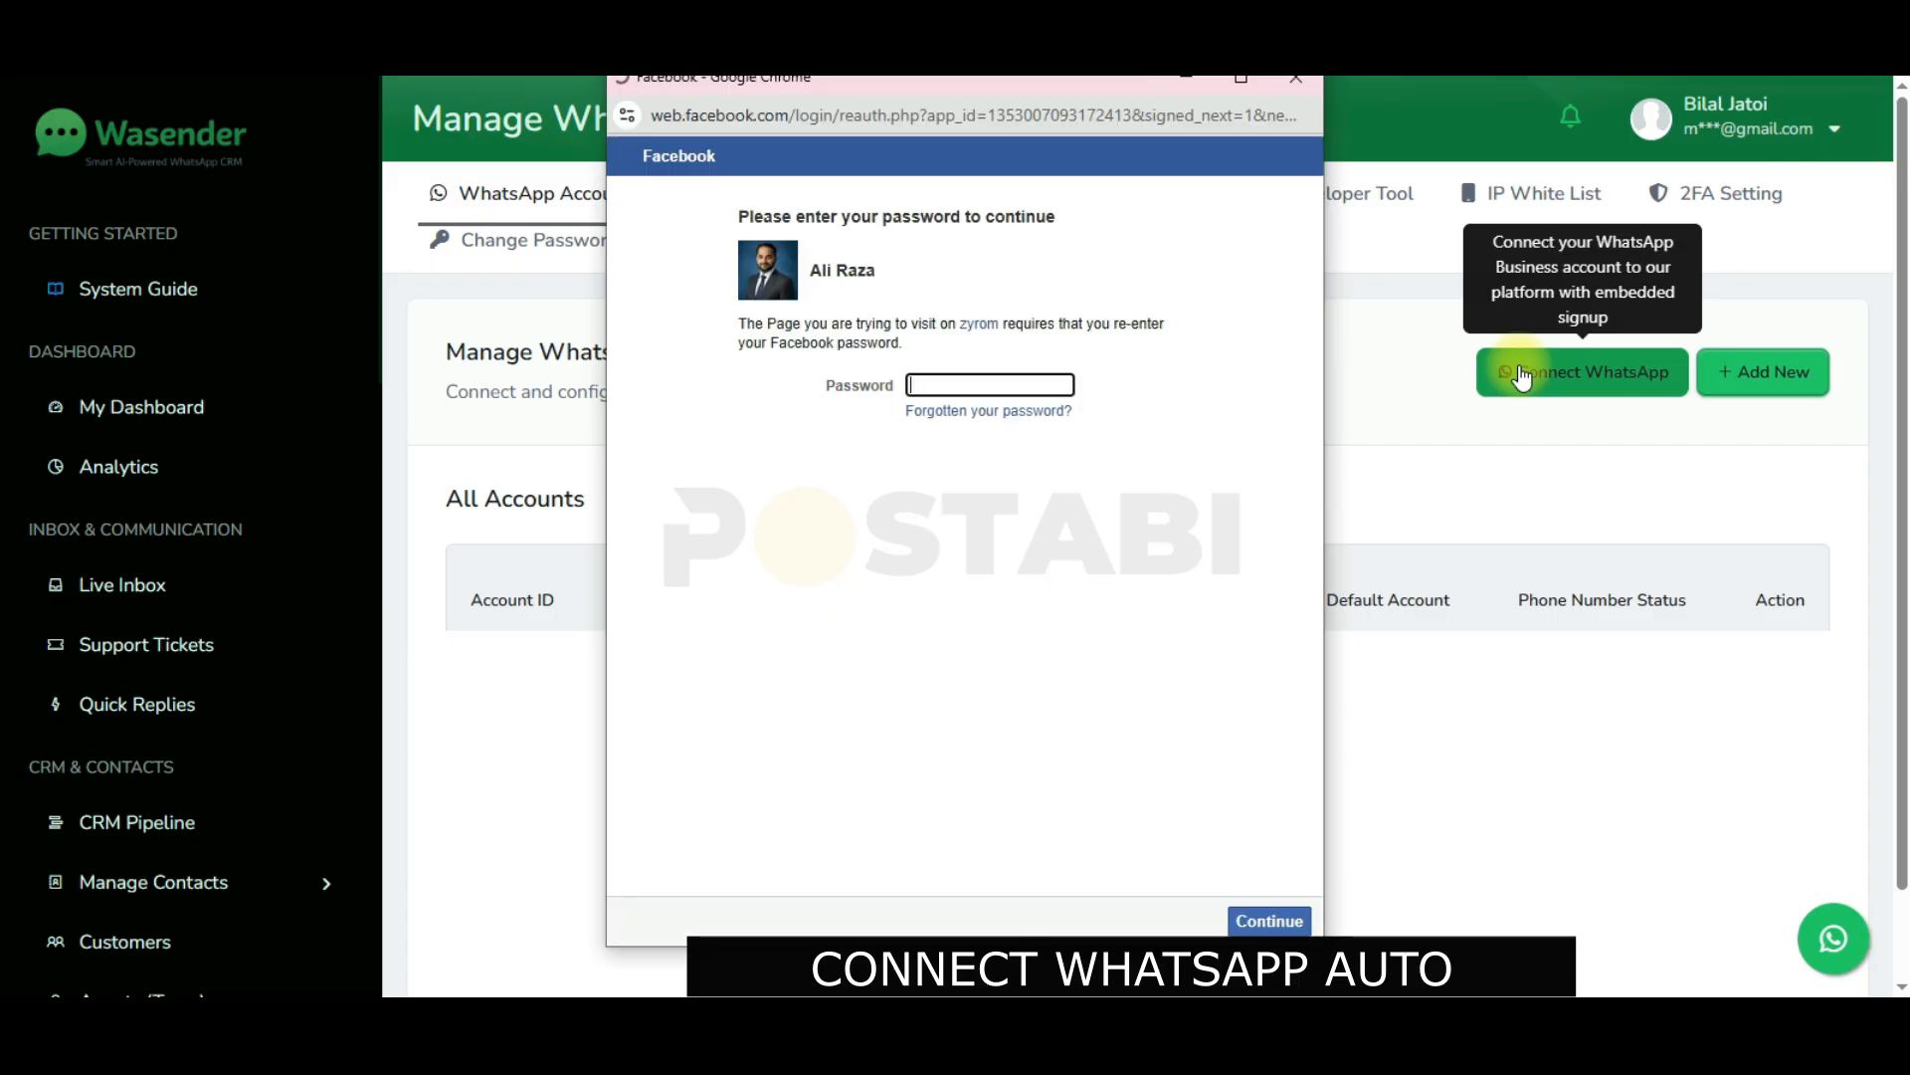
left_click(957, 384)
left_click(995, 439)
left_click(1278, 921)
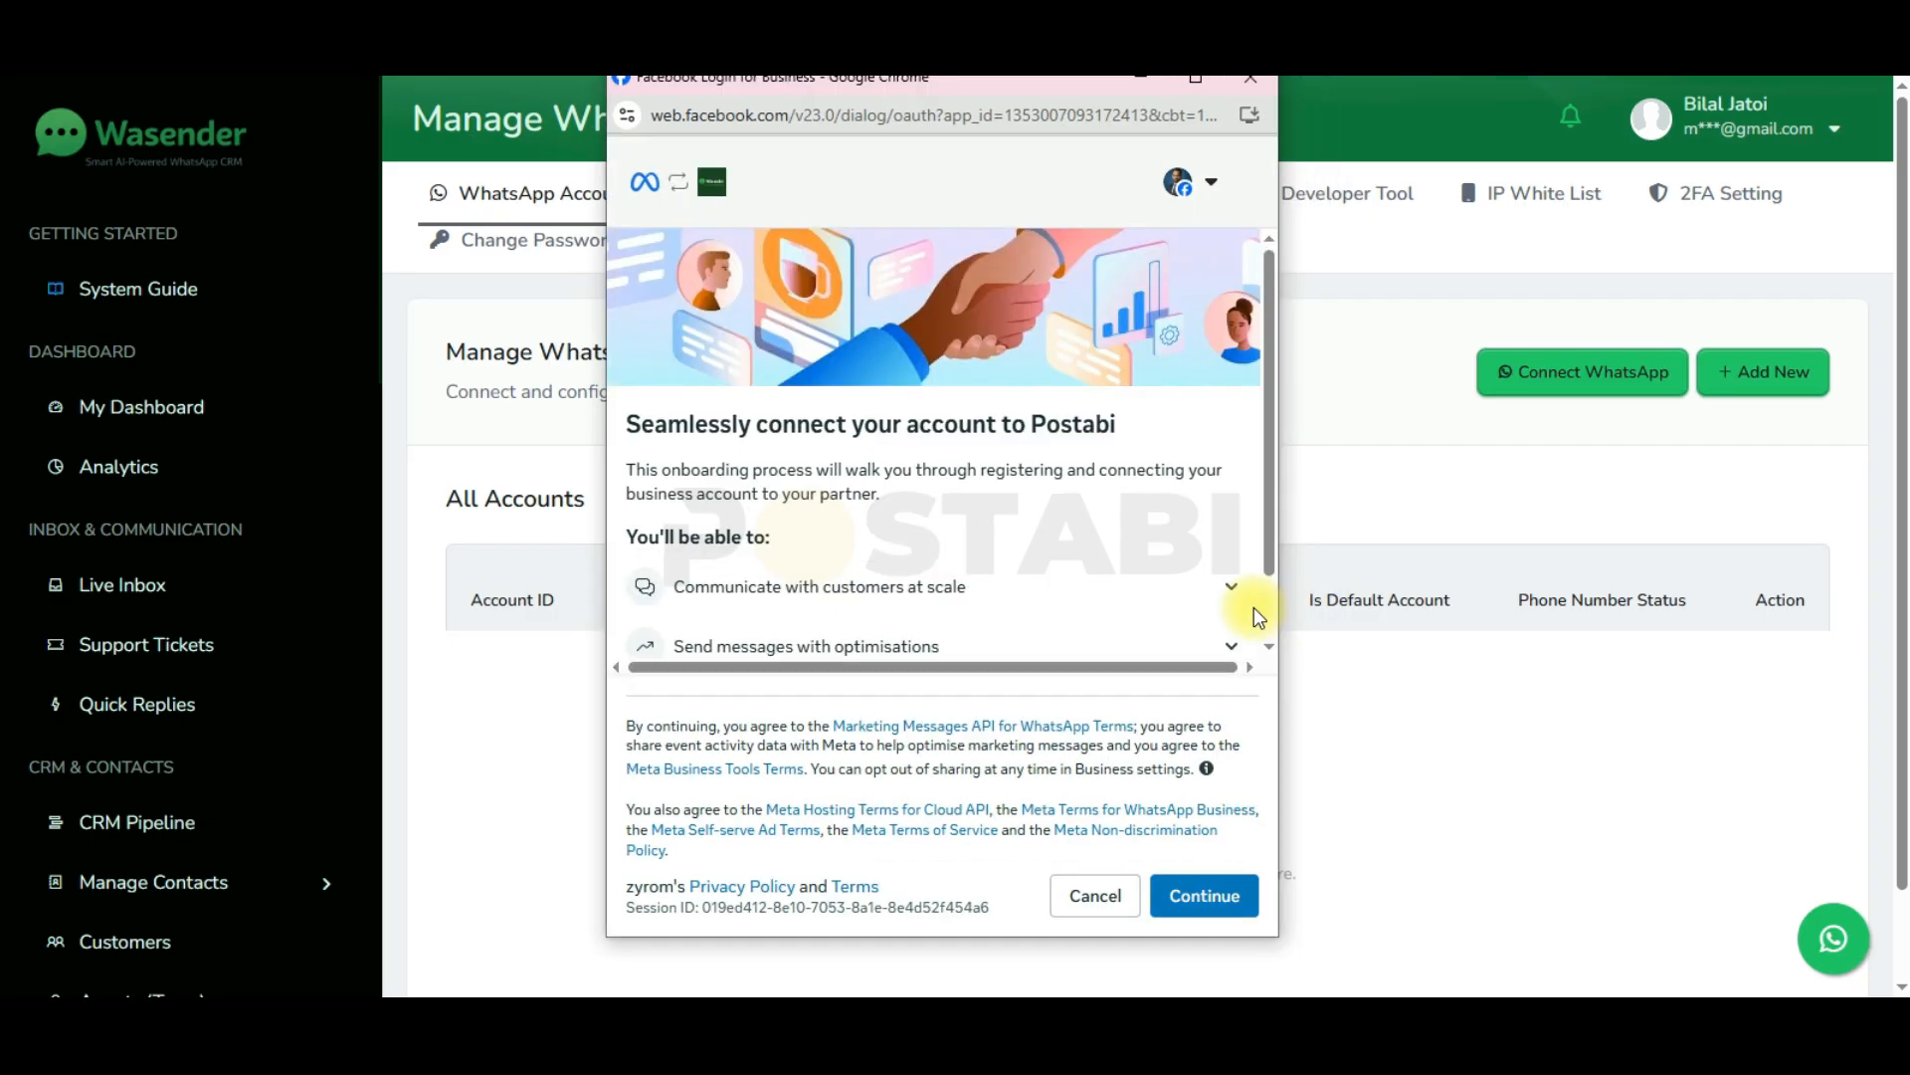
- Accept the onboarding terms, keep the Zyrom portfolio, and create a new WhatsApp Business account
left_click(1194, 896)
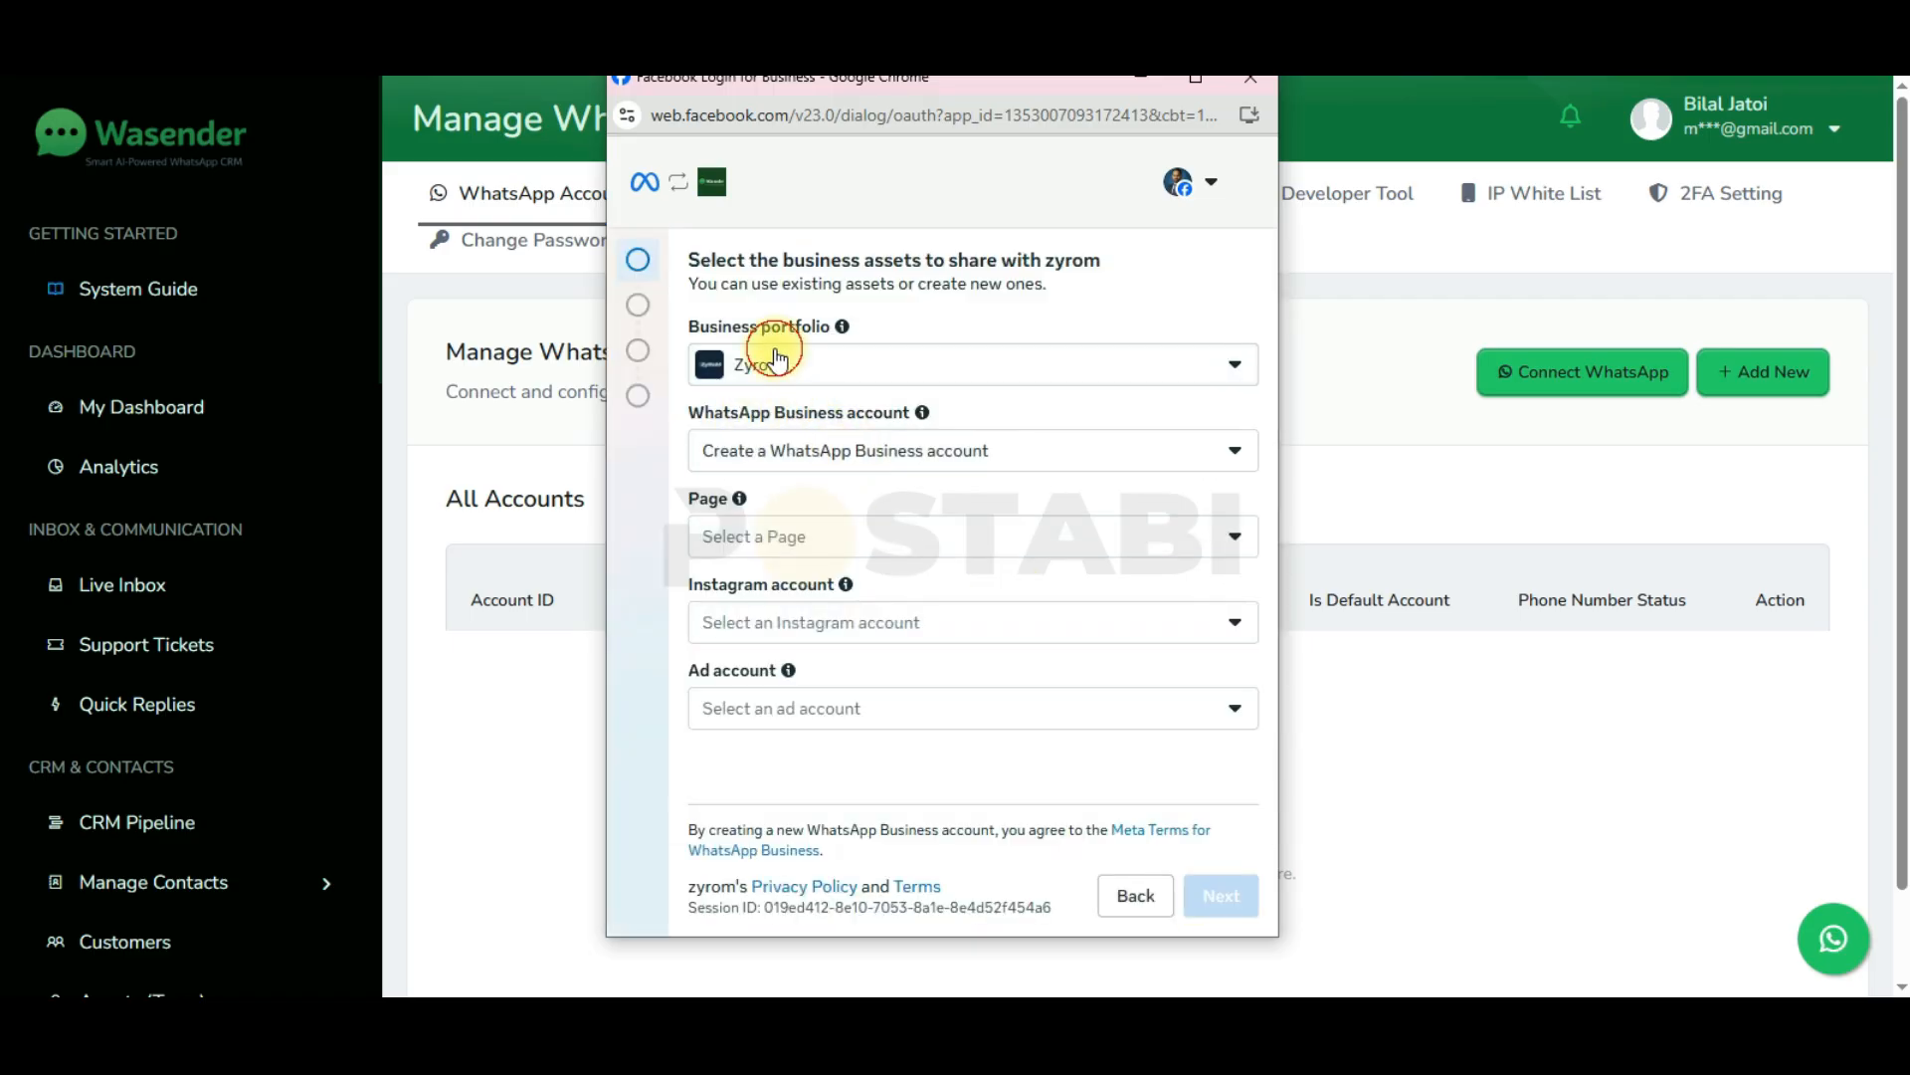
left_click(776, 362)
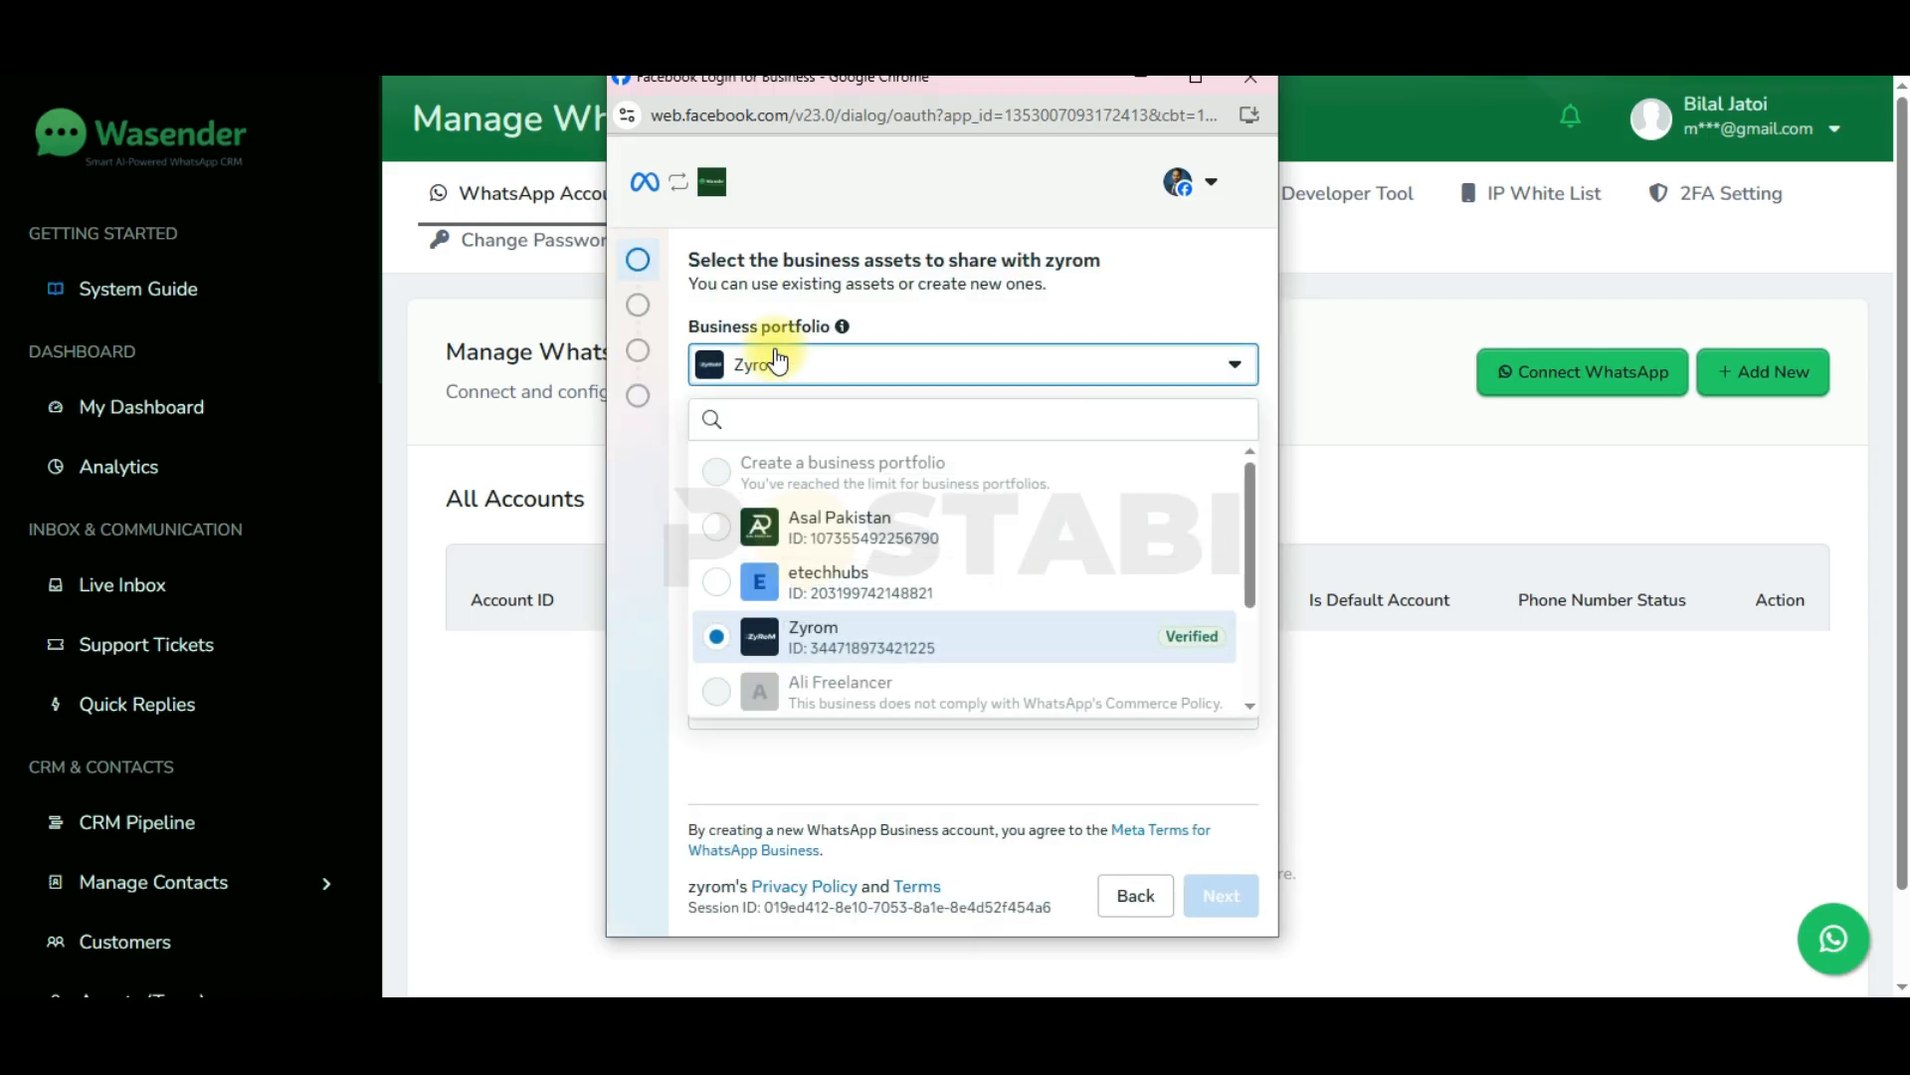
left_click(1013, 640)
left_click(844, 448)
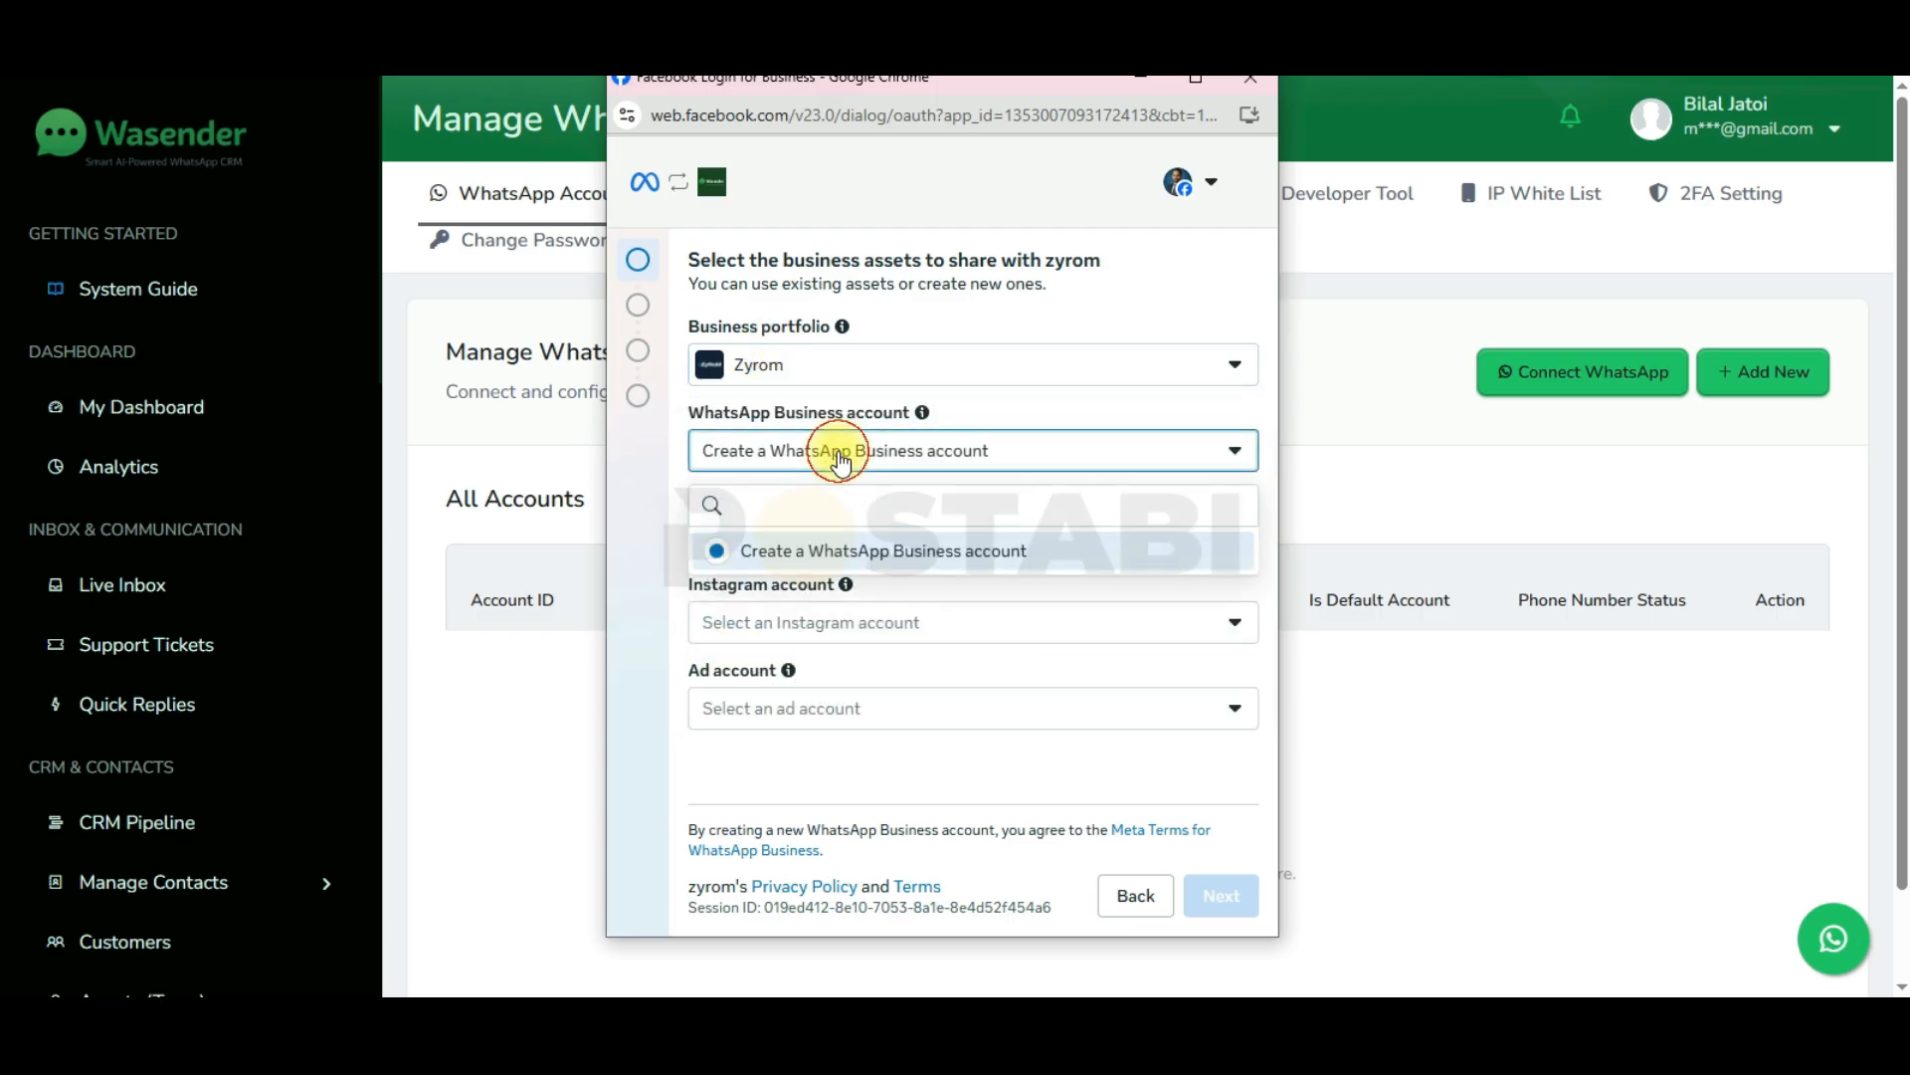
left_click(840, 445)
- Choose the Zyrom Page and the zyromtech Instagram account
left_click(843, 540)
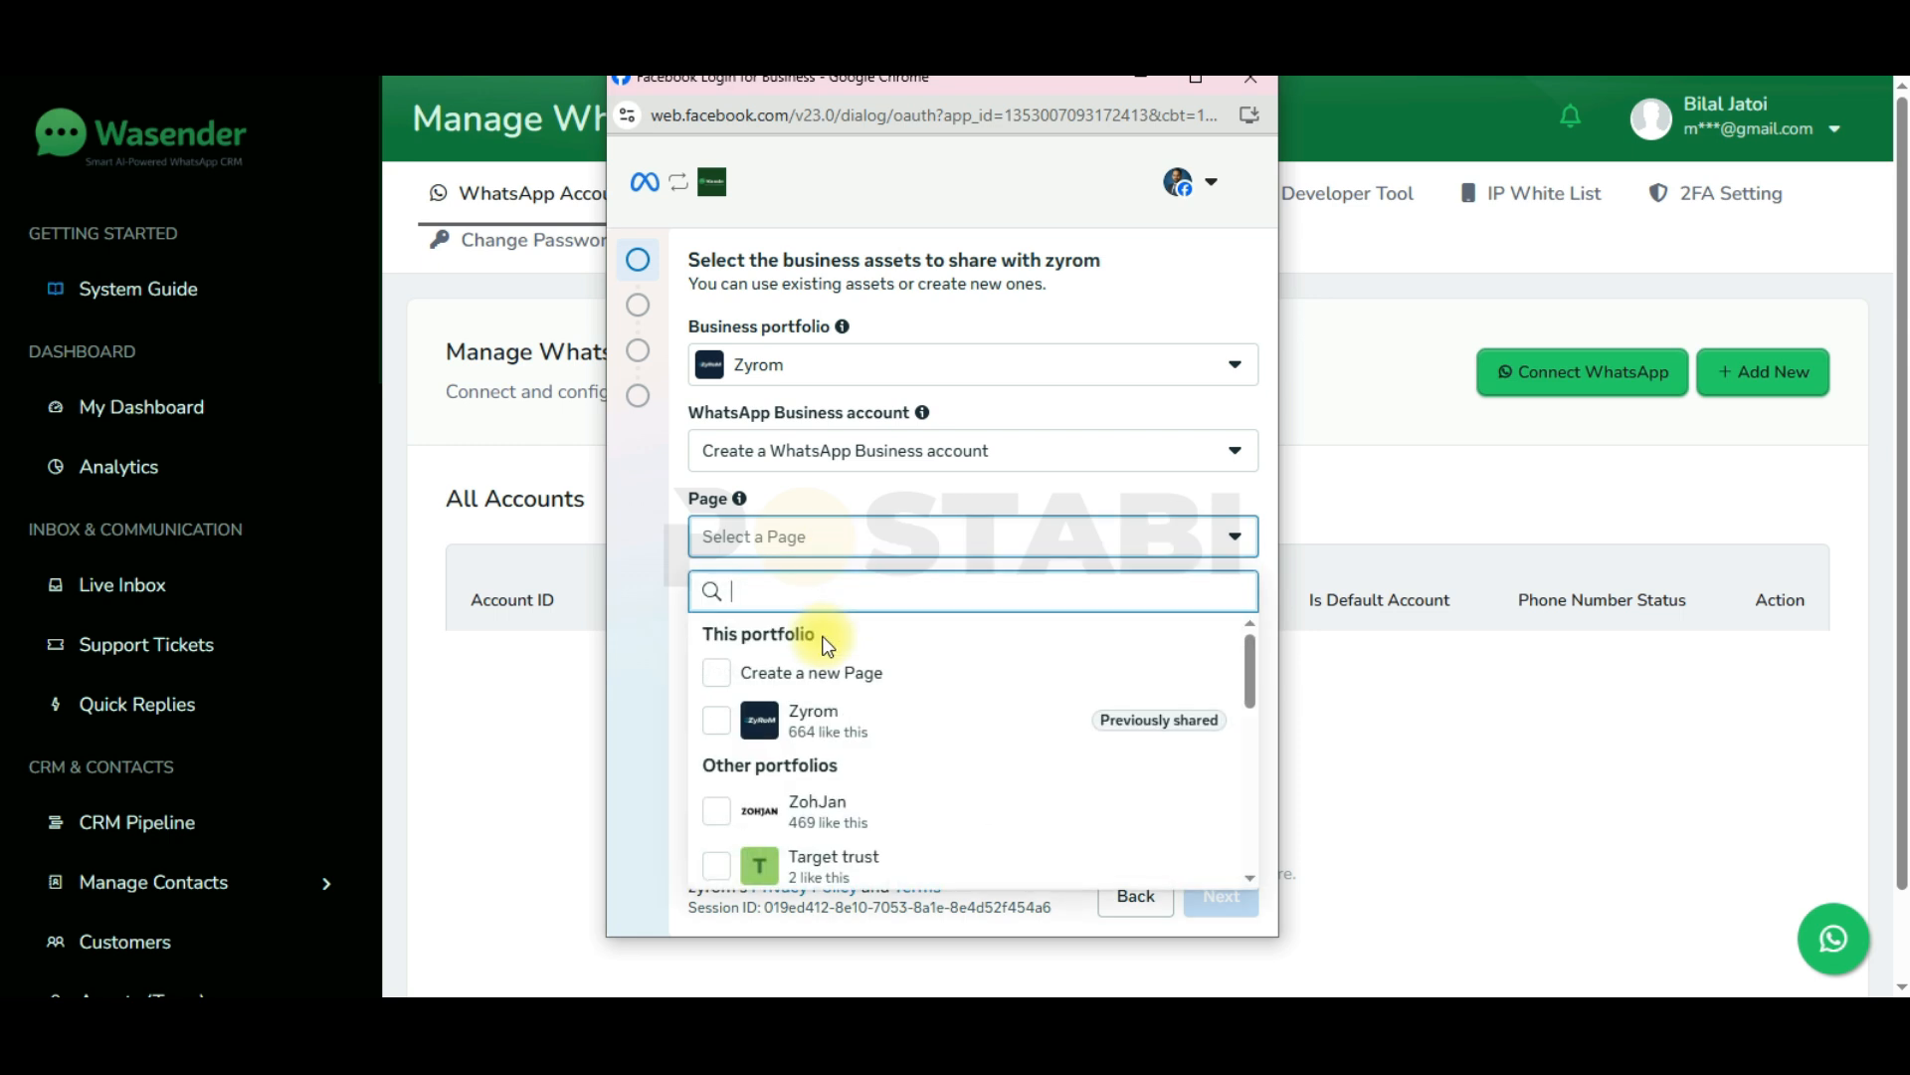
left_click(836, 714)
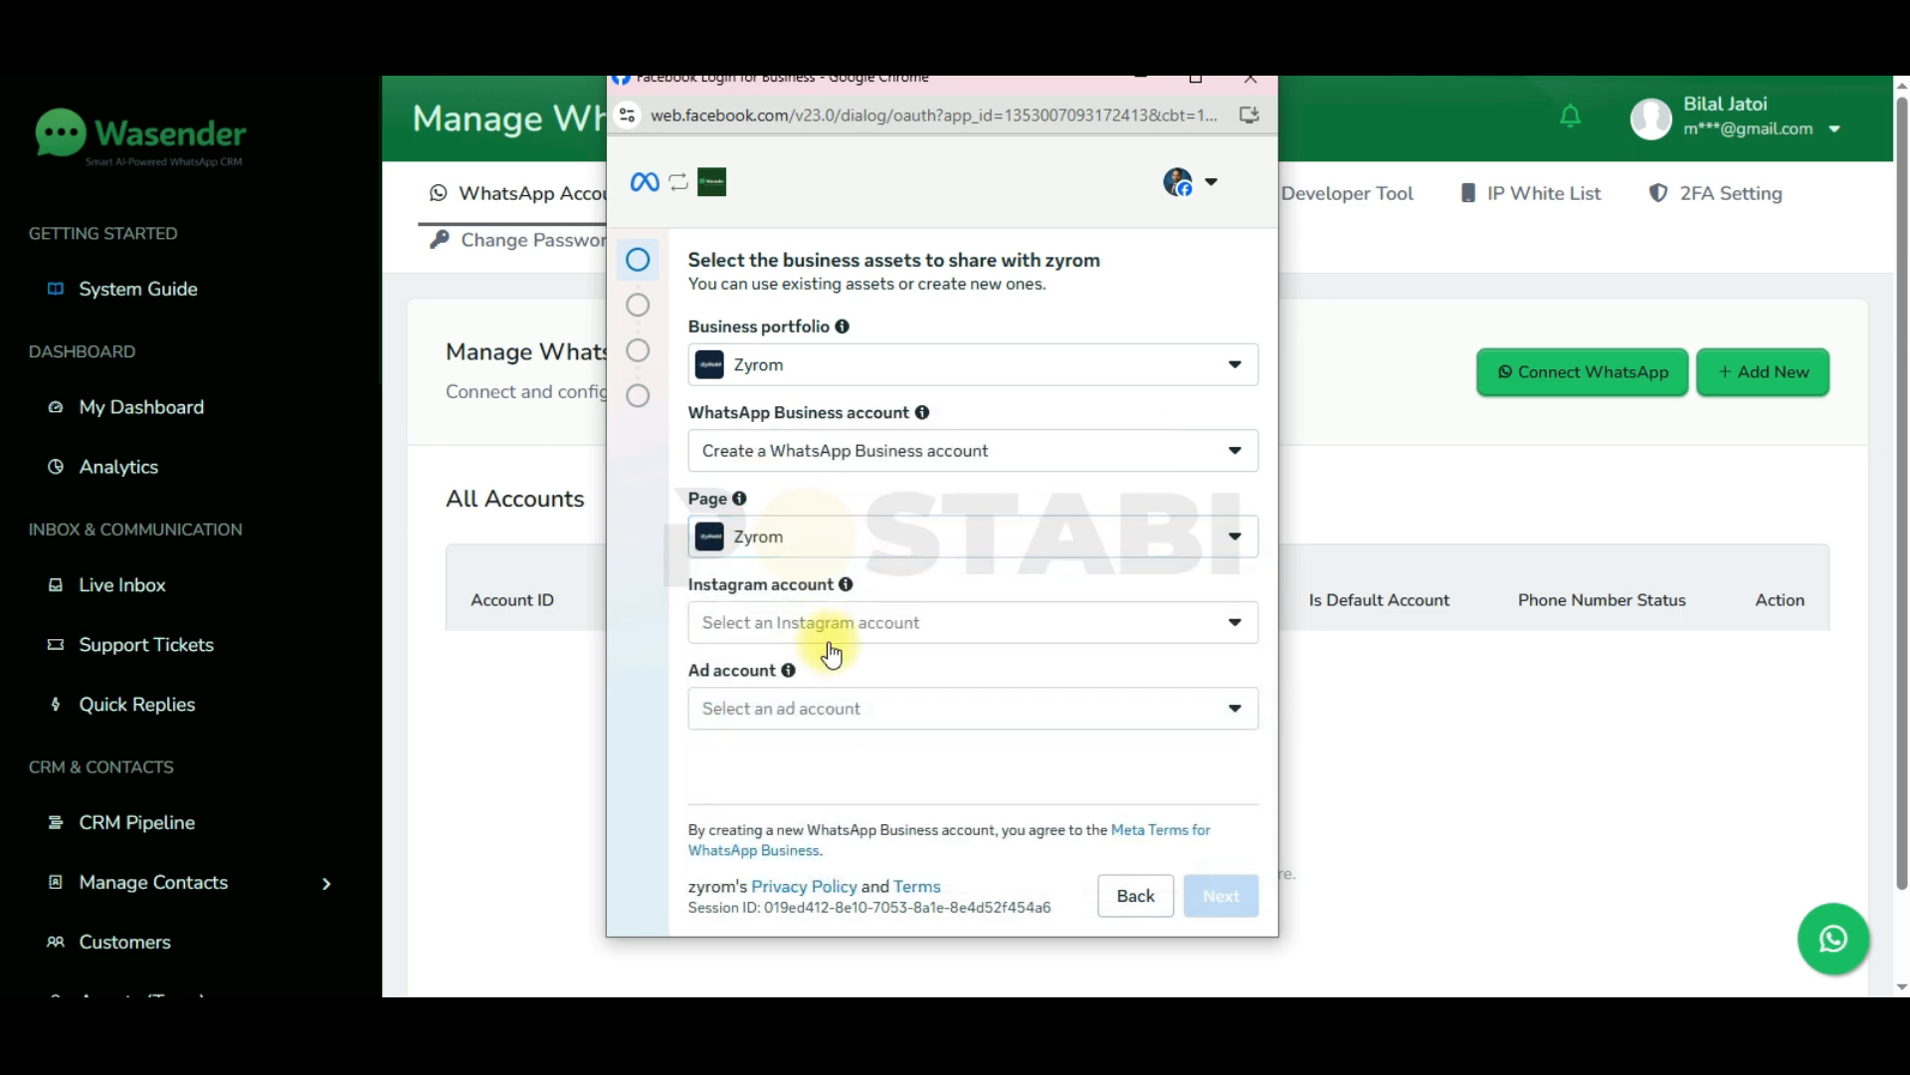
left_click(836, 625)
left_click(865, 376)
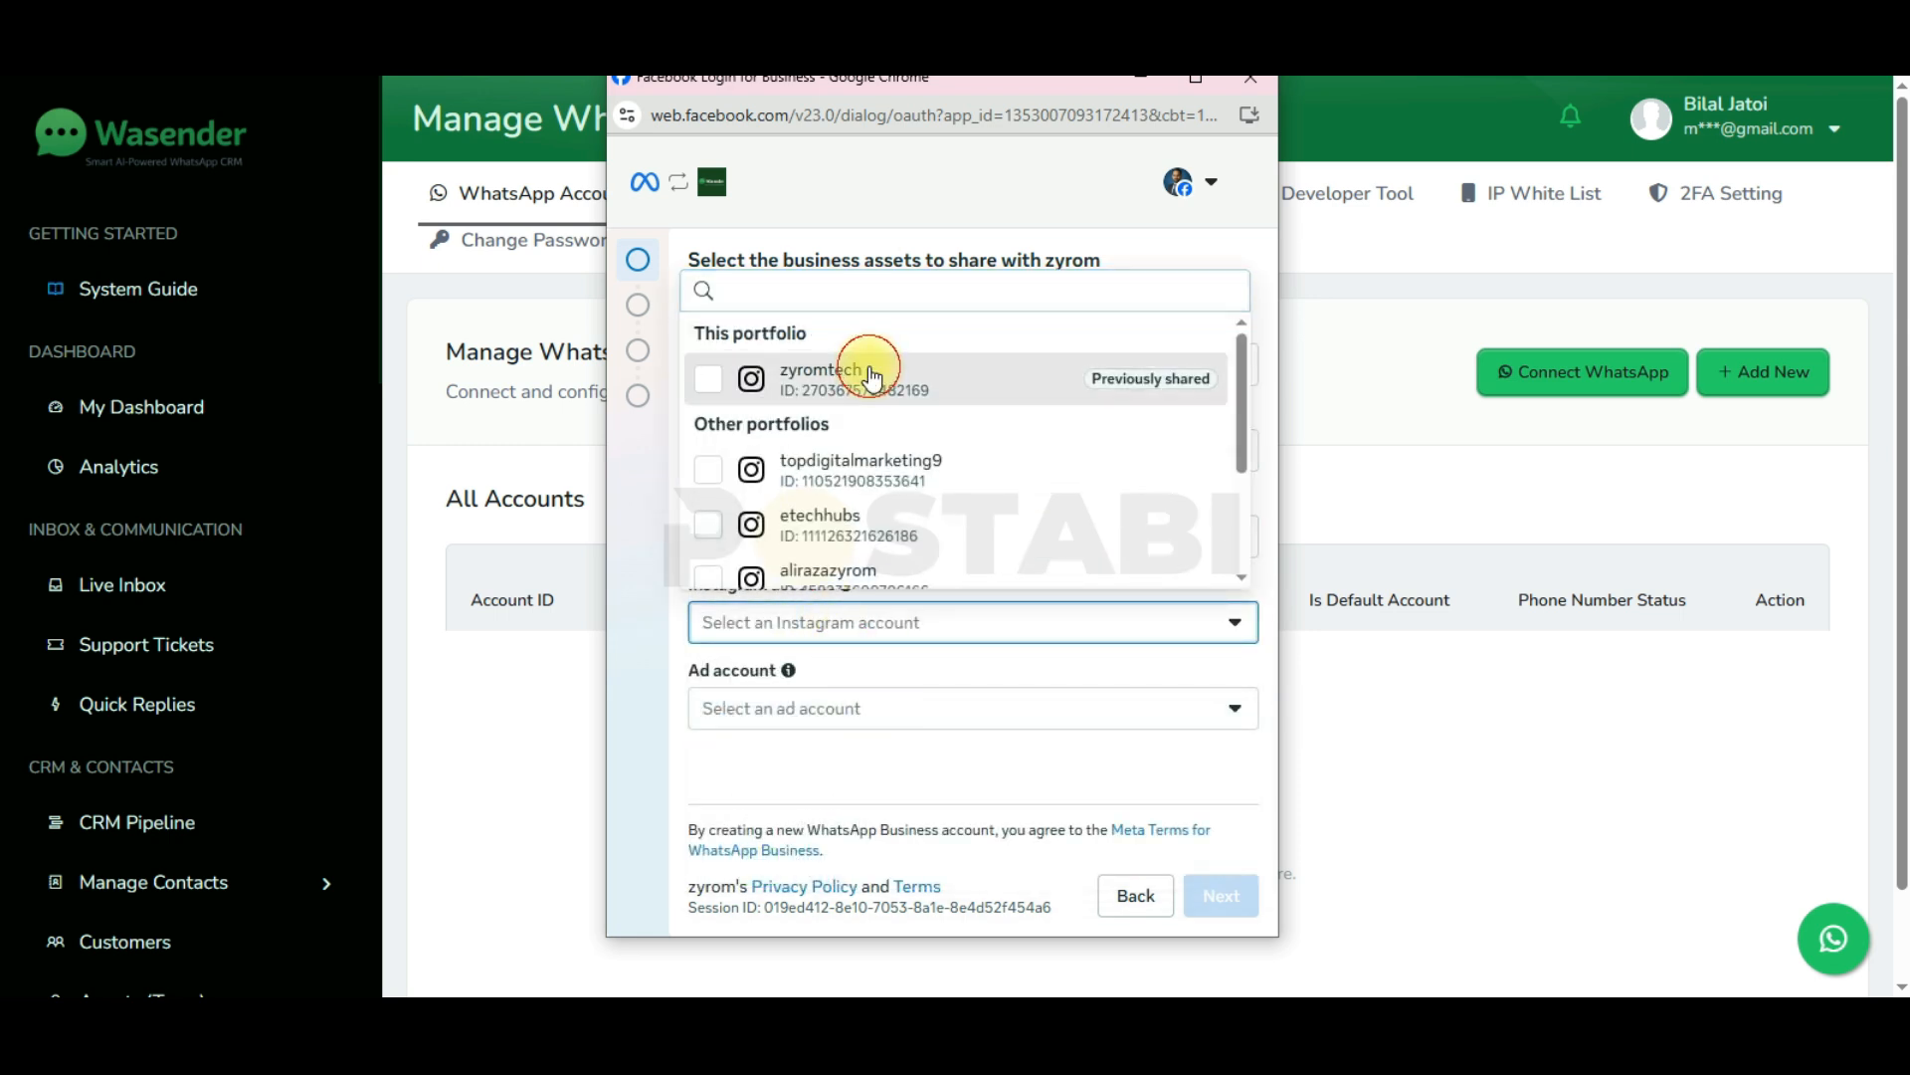
left_click(917, 712)
- Choose the Zyrom ad account and confirm the selected assets
left_click(920, 717)
left_click(921, 717)
left_click(921, 715)
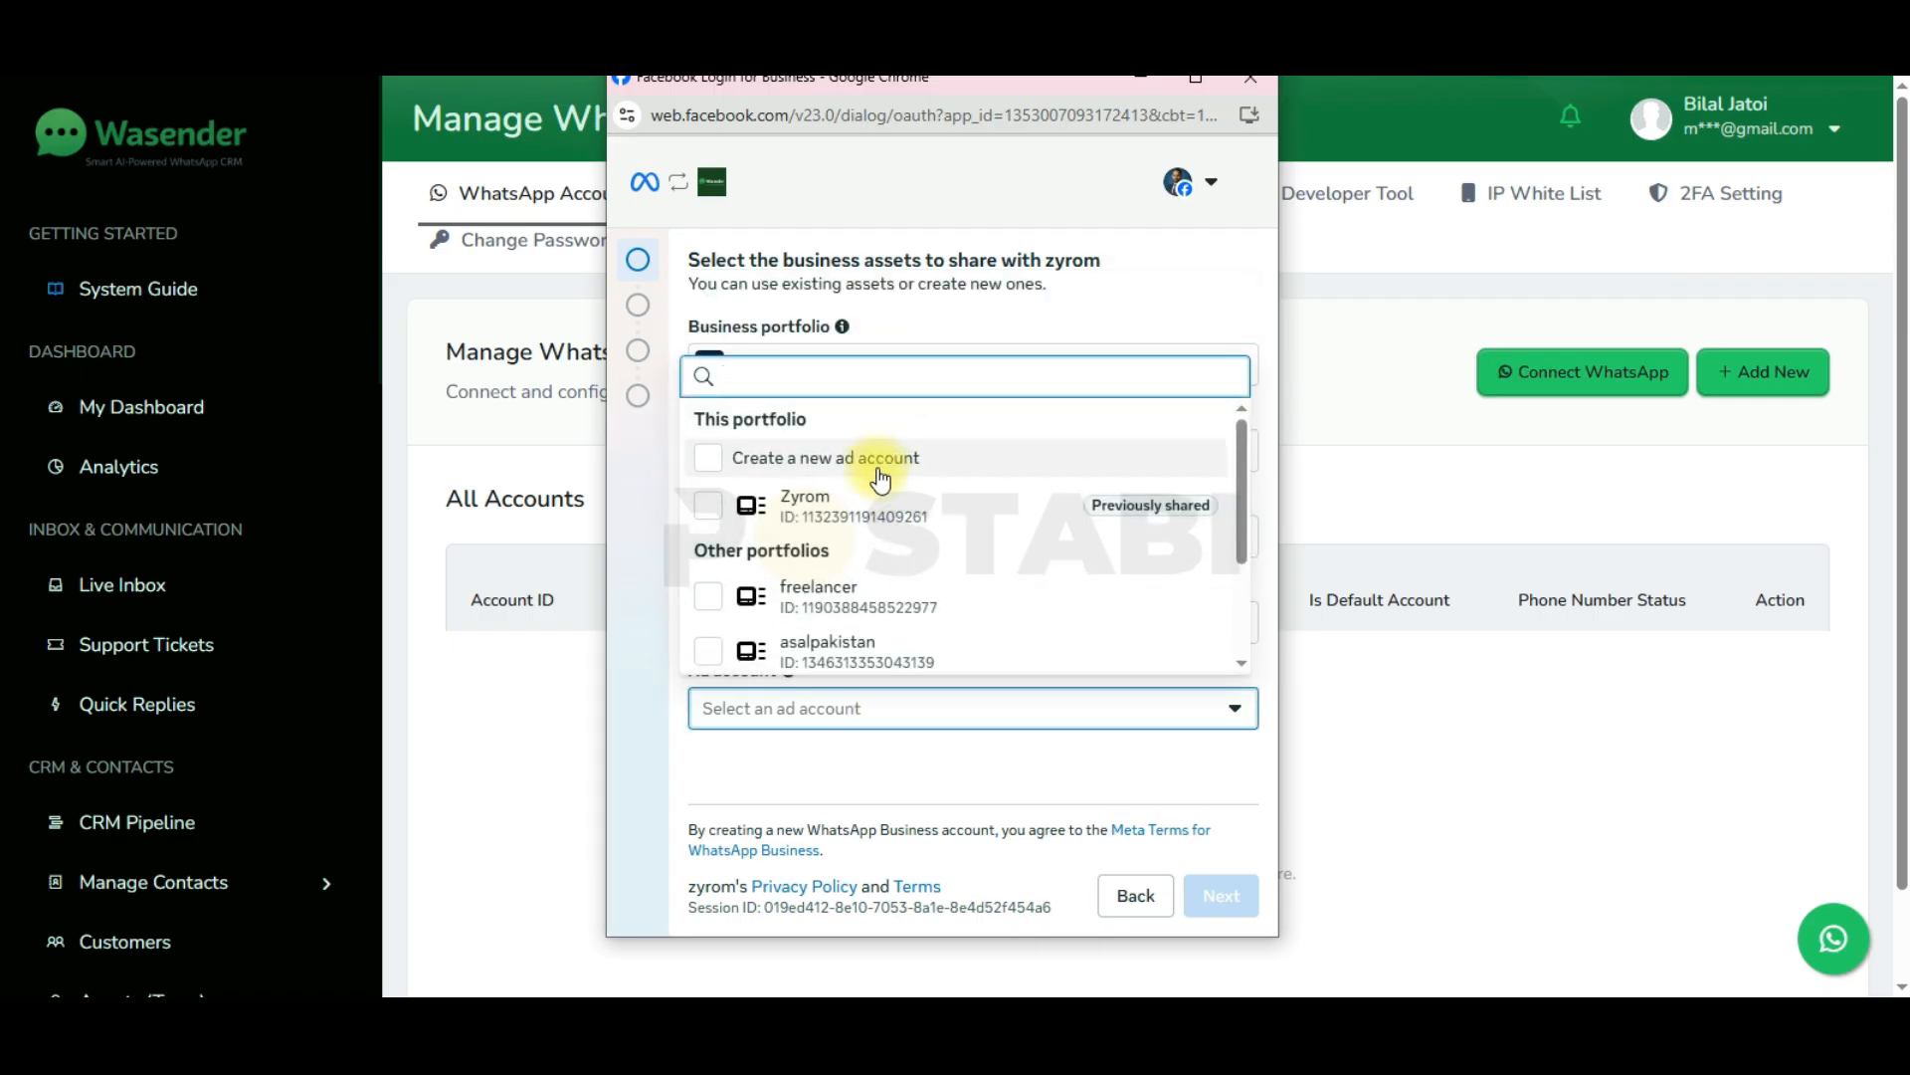
left_click(881, 512)
left_click(1138, 772)
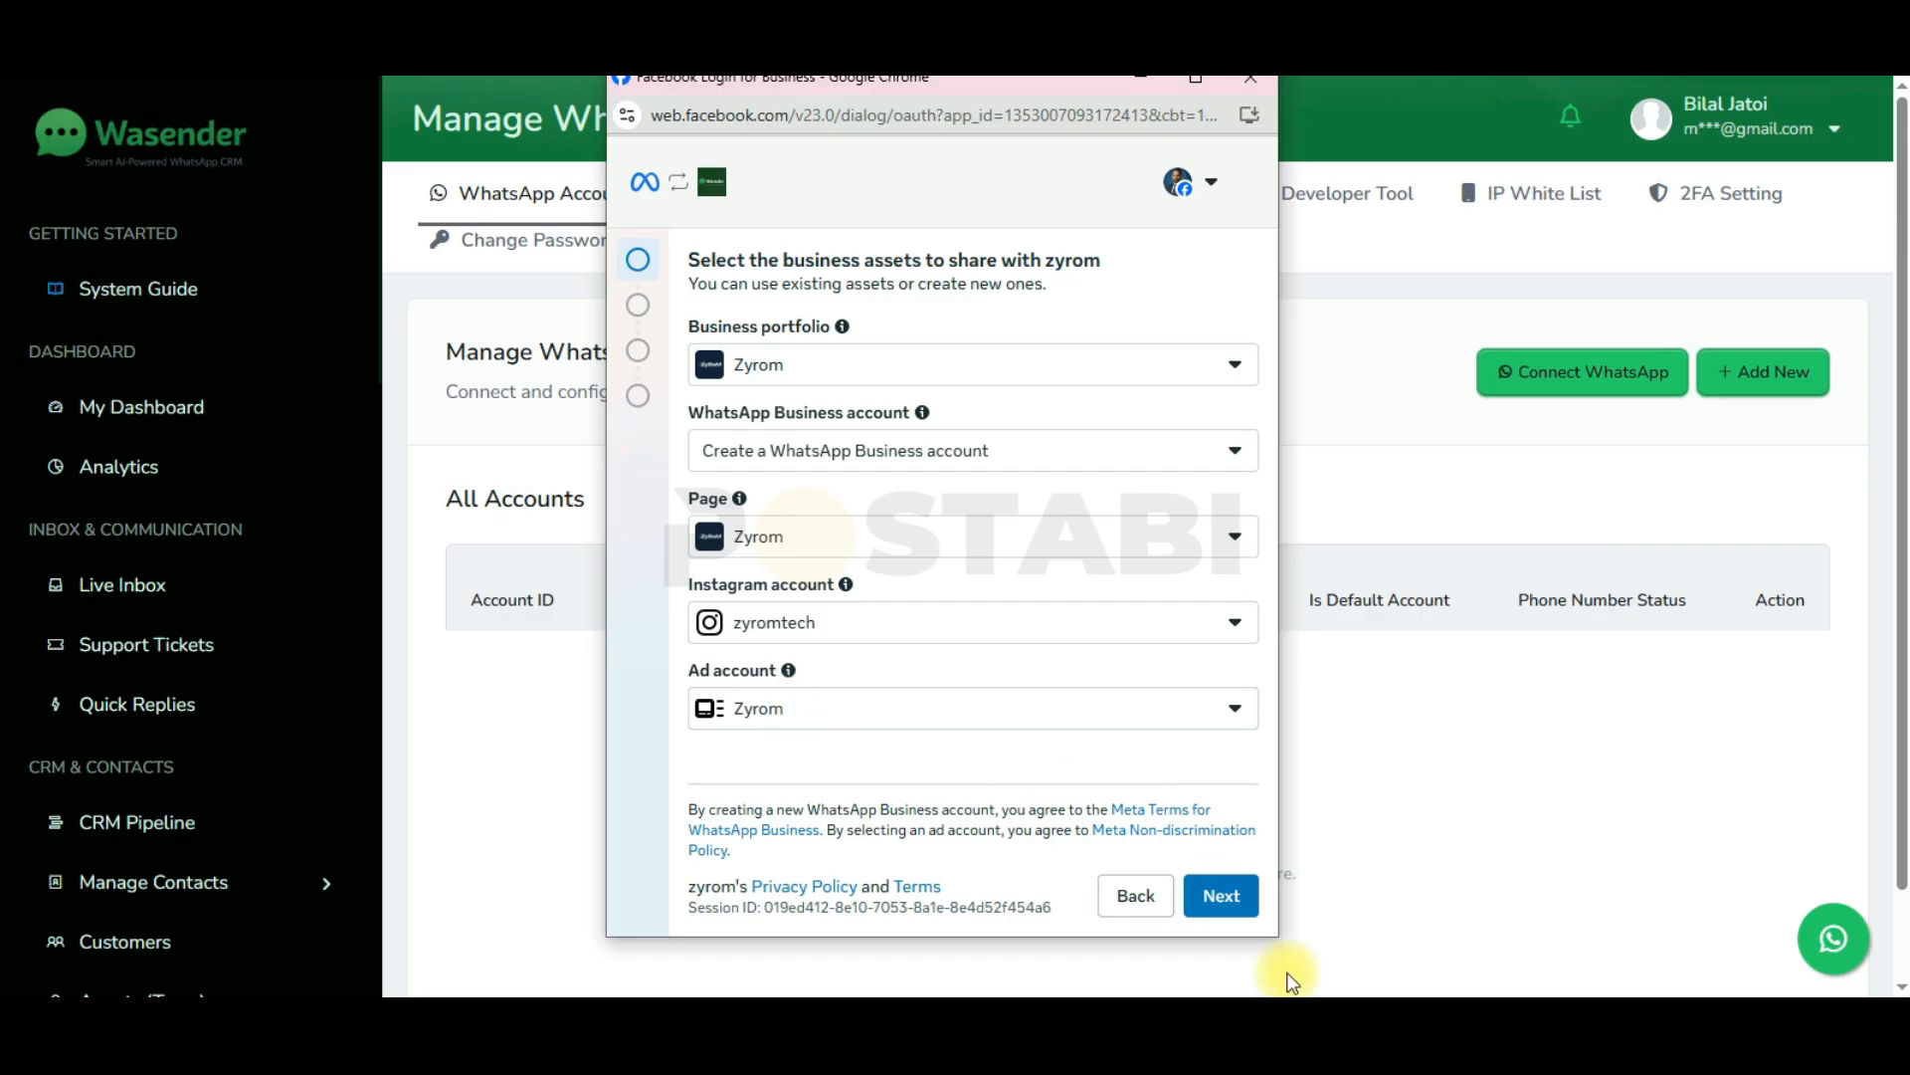
left_click(1221, 896)
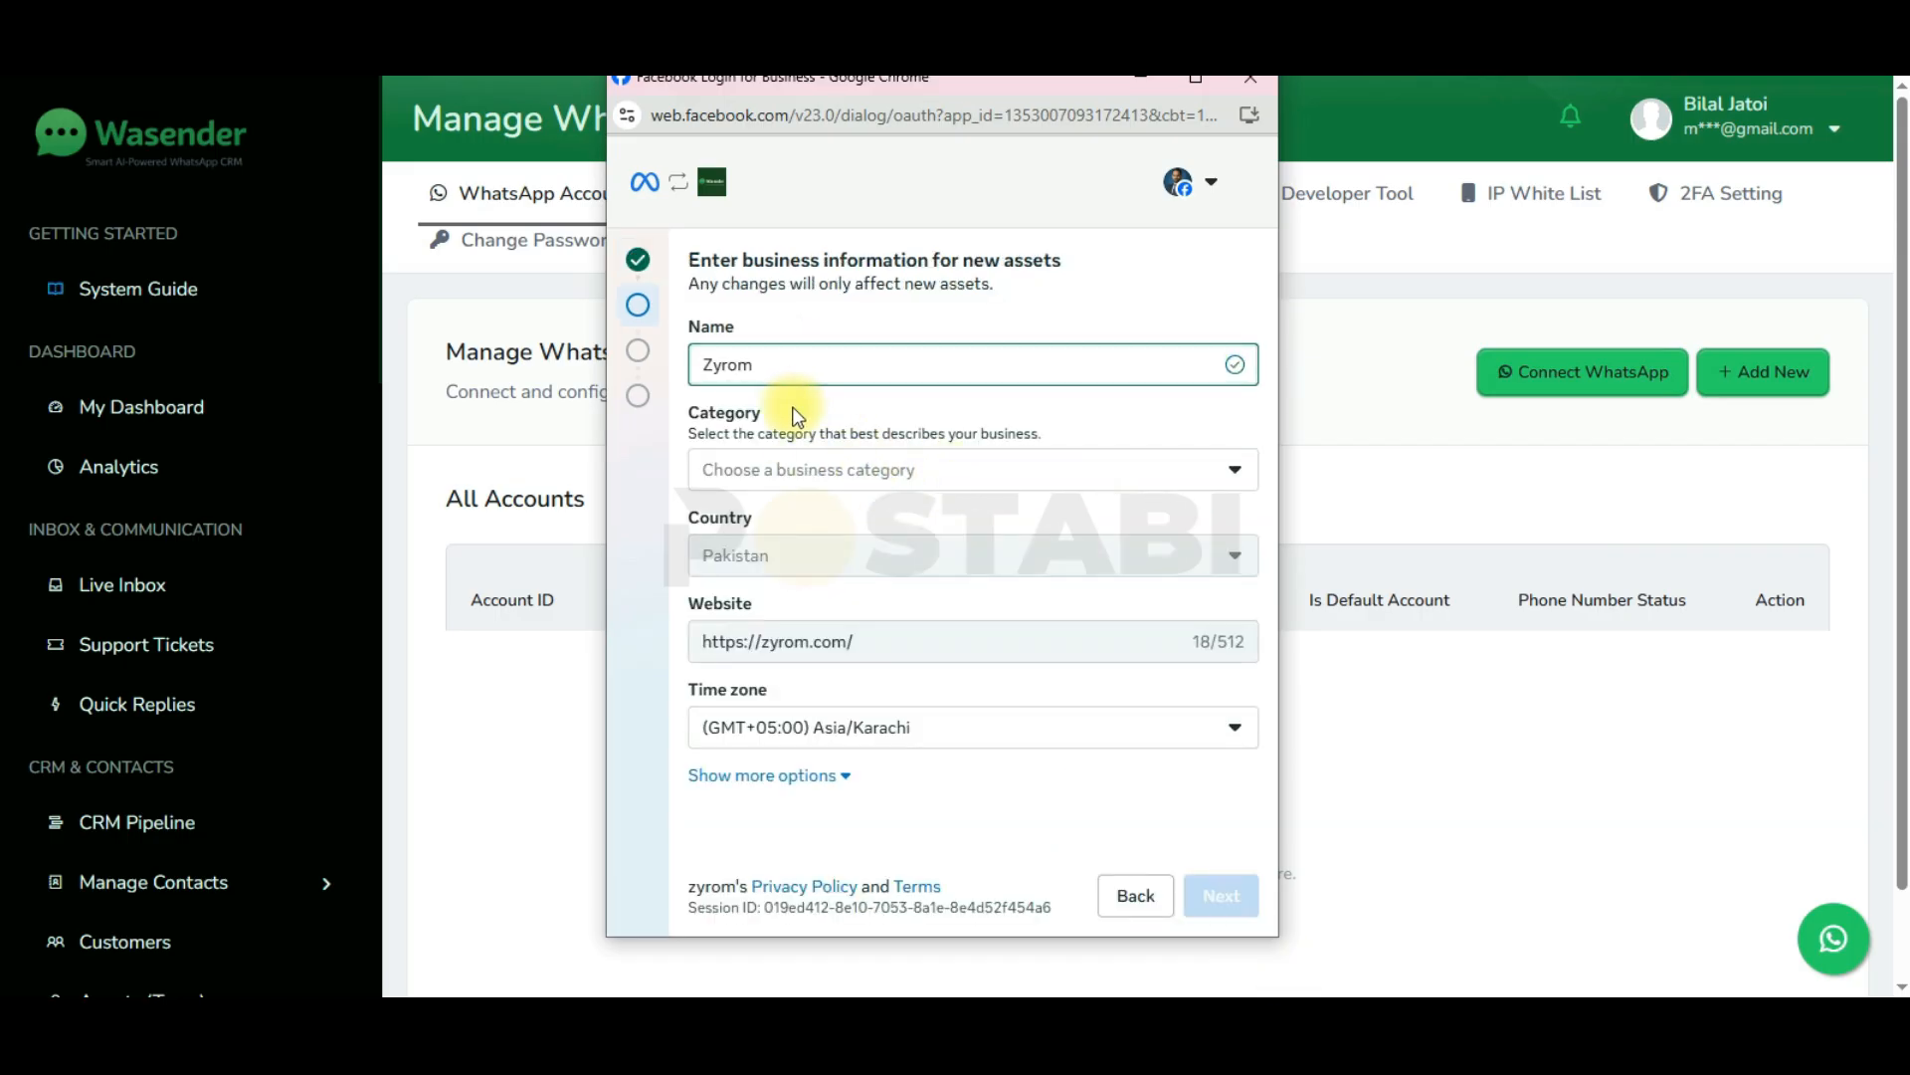
- Set the category to Professional services, name the business Zyrom International, and submit
left_click(874, 480)
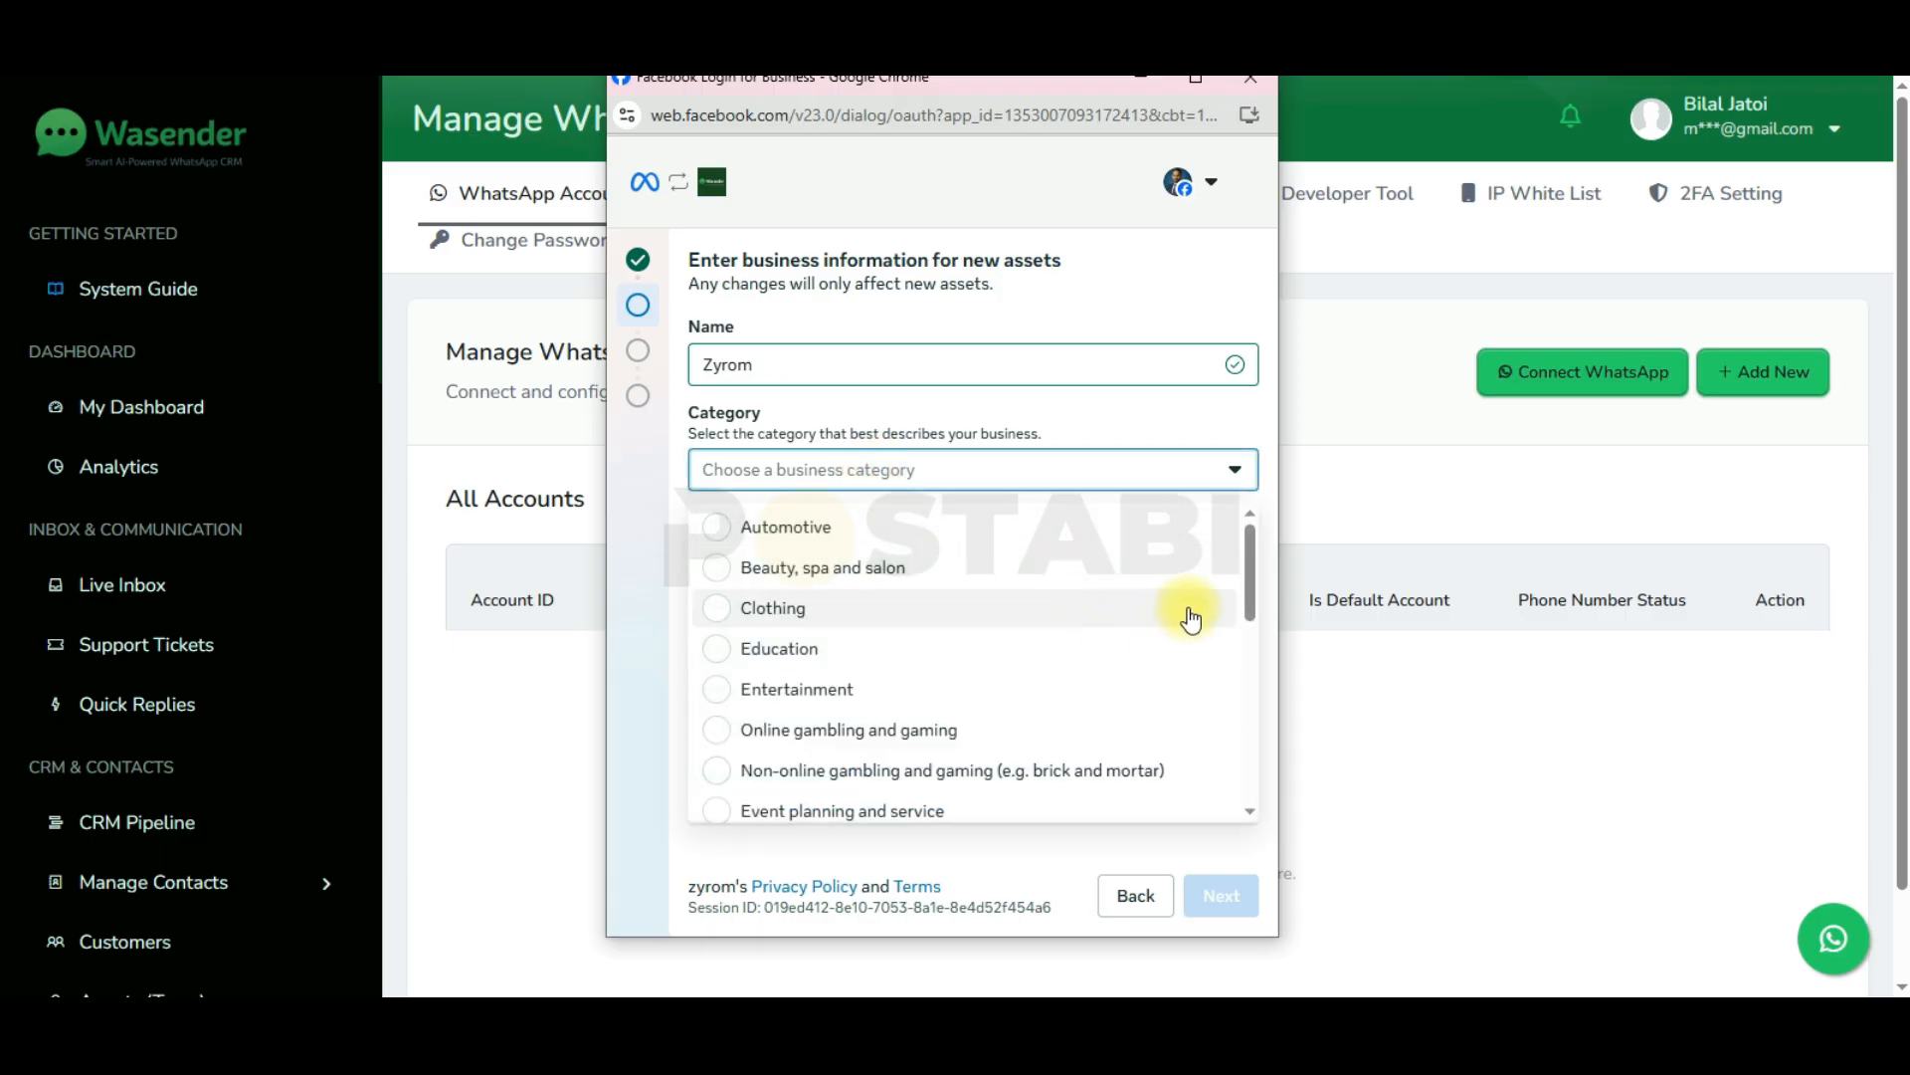
left_click_drag(1256, 566, 1265, 724)
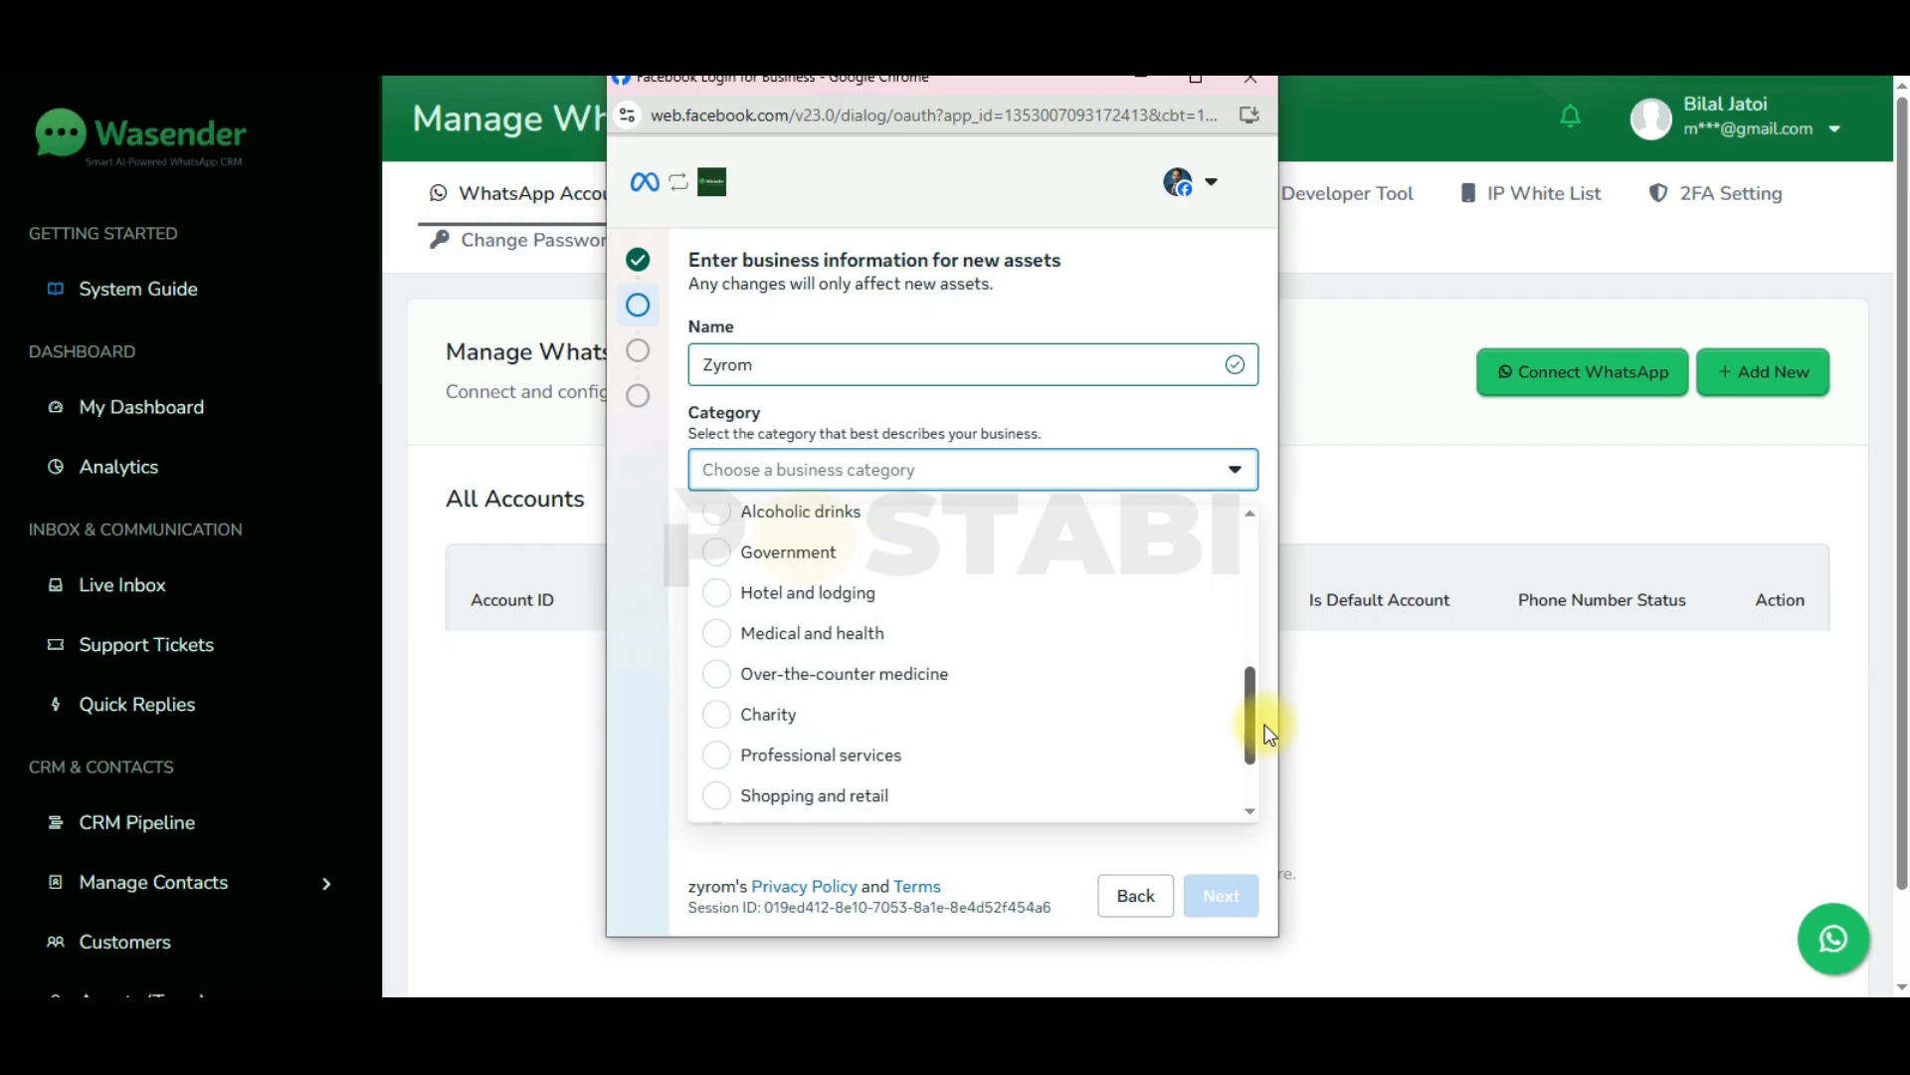
left_click(782, 755)
left_click(785, 367)
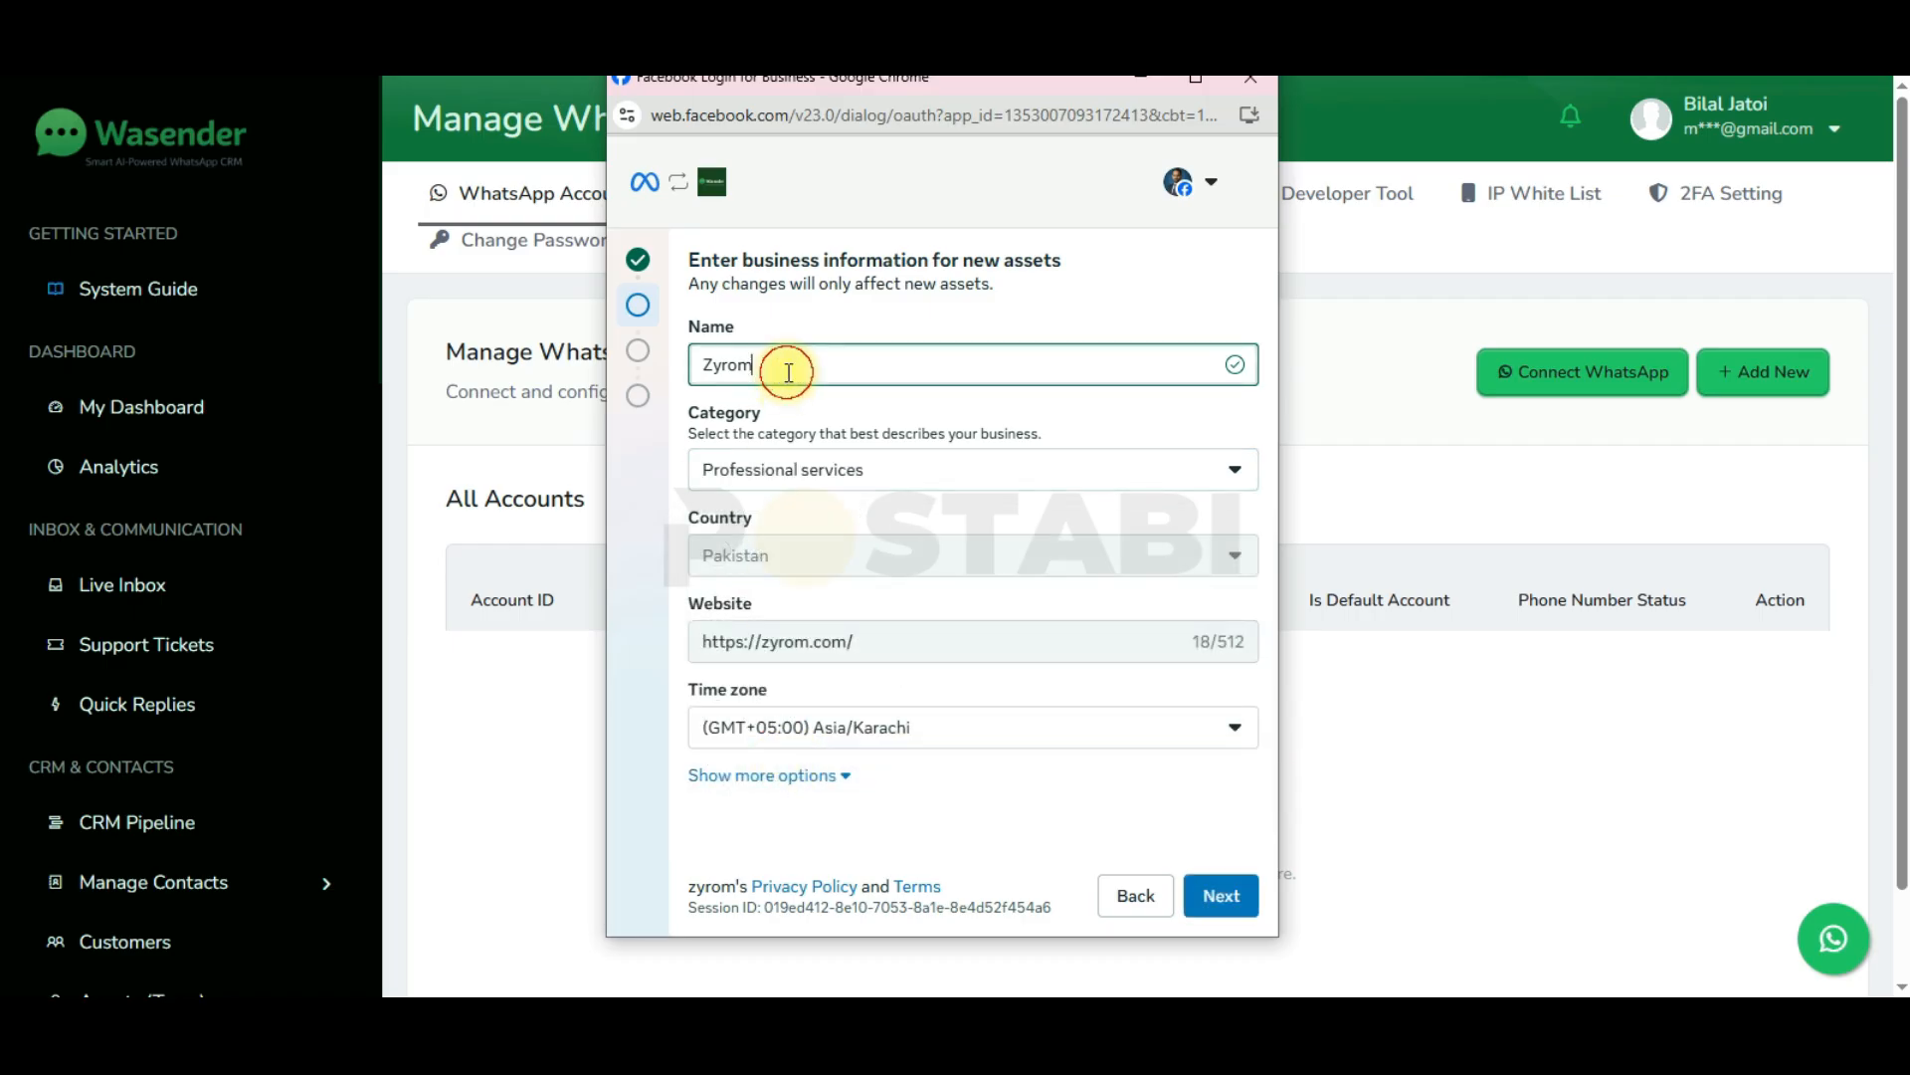
key("BackSpace")
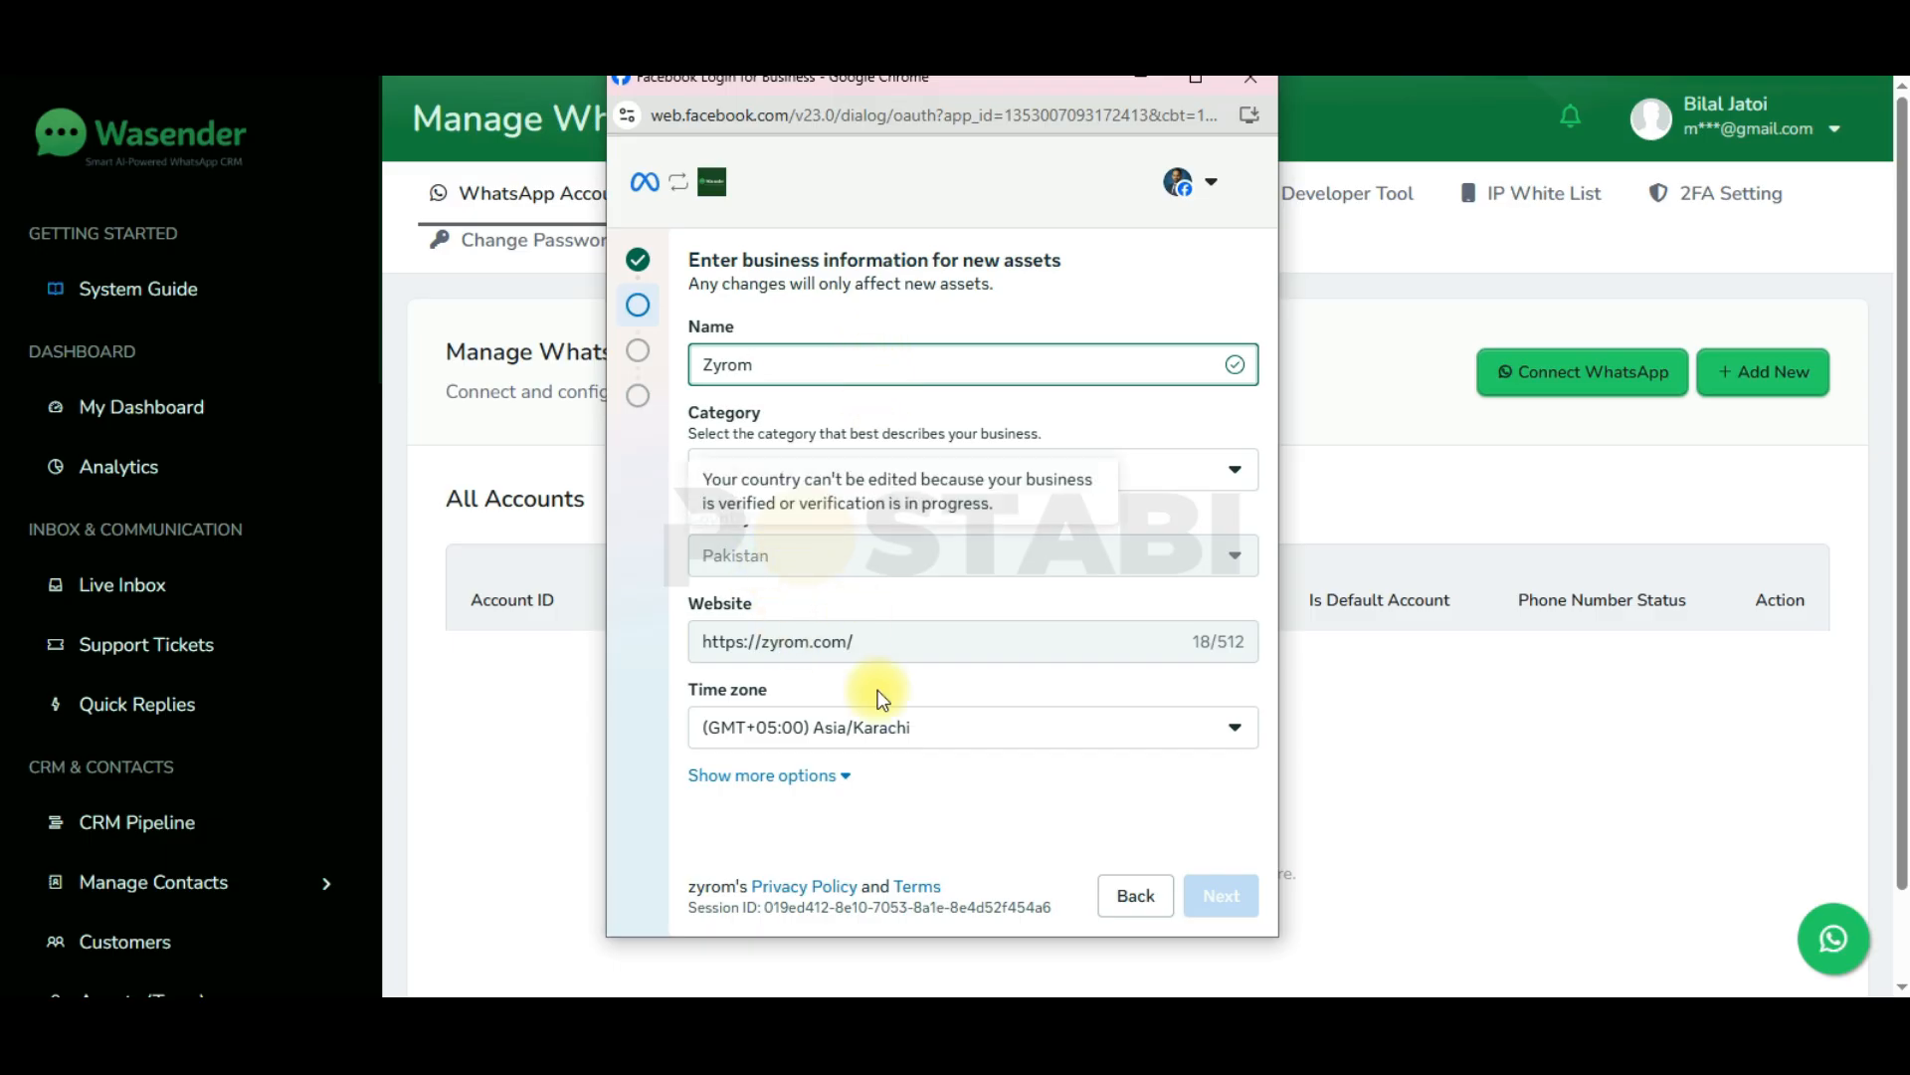
type("Inter")
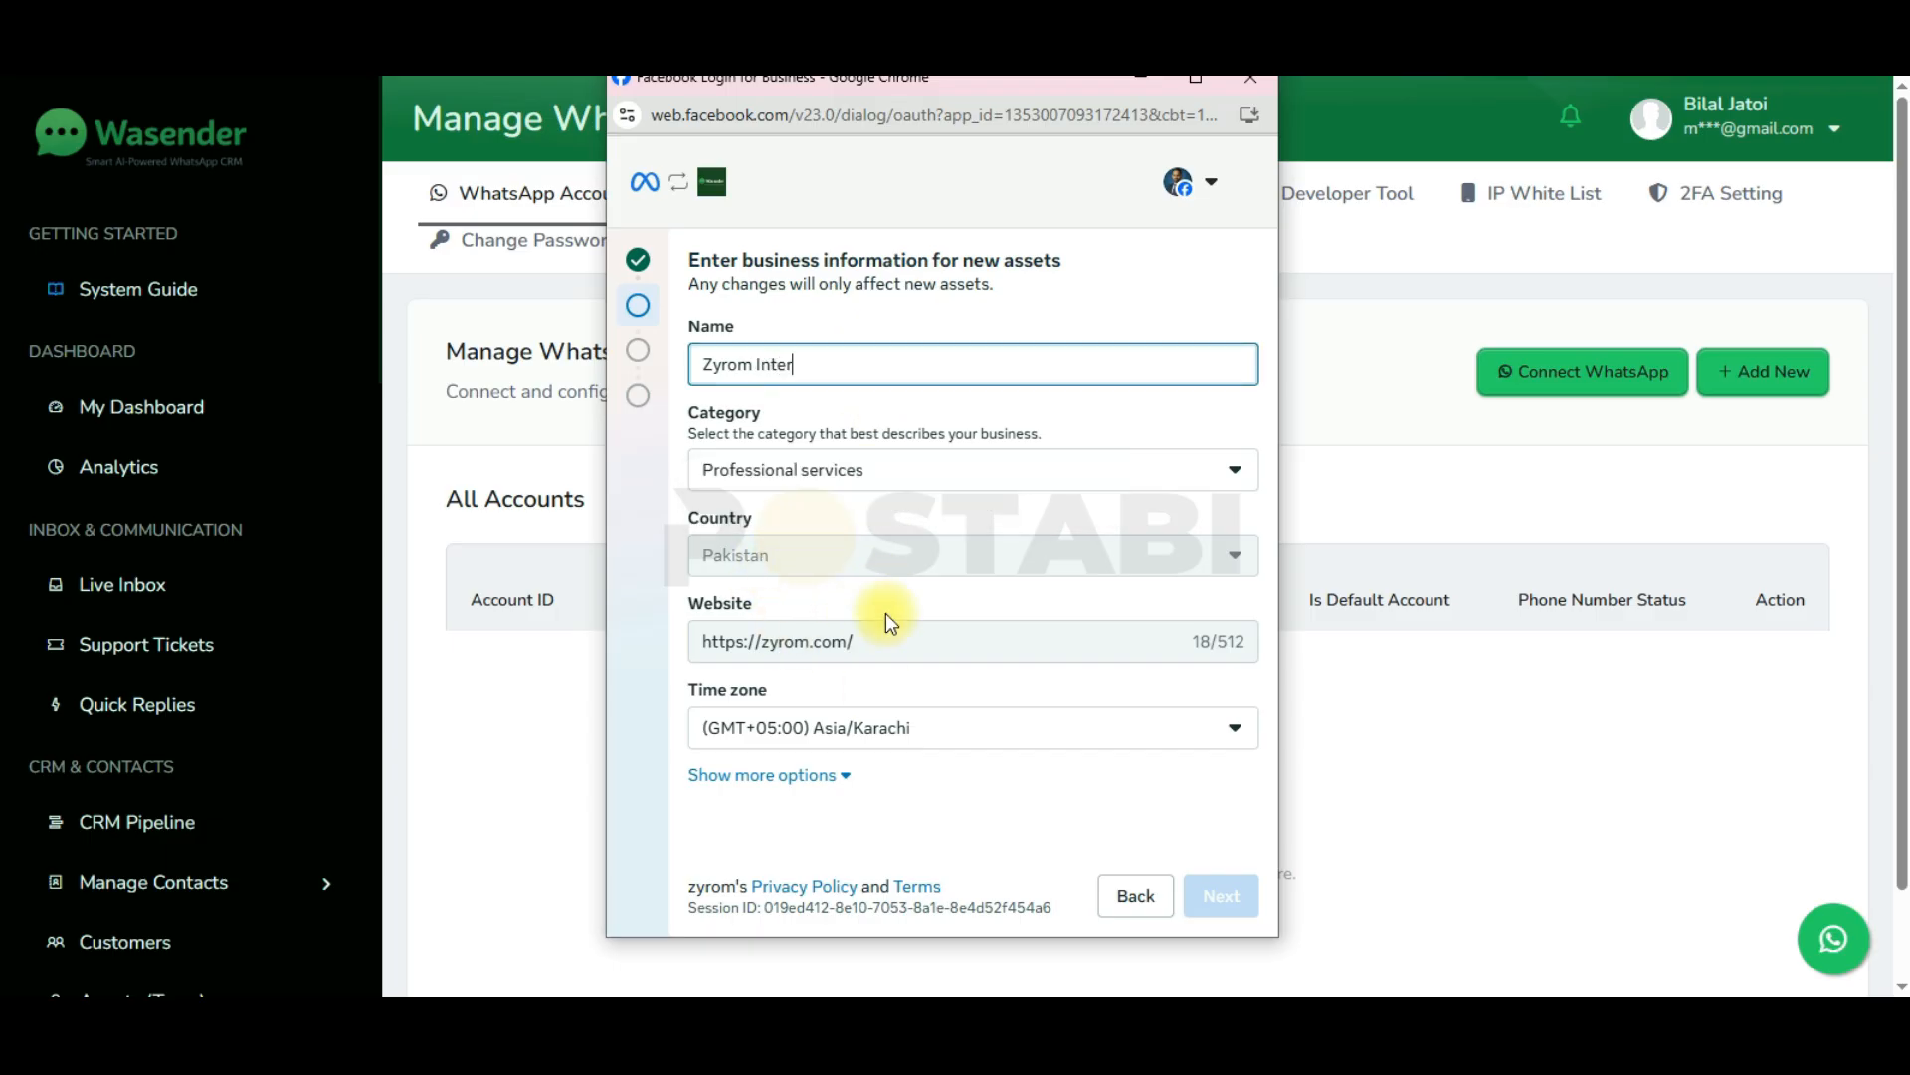
type("nationalal")
left_click(838, 550)
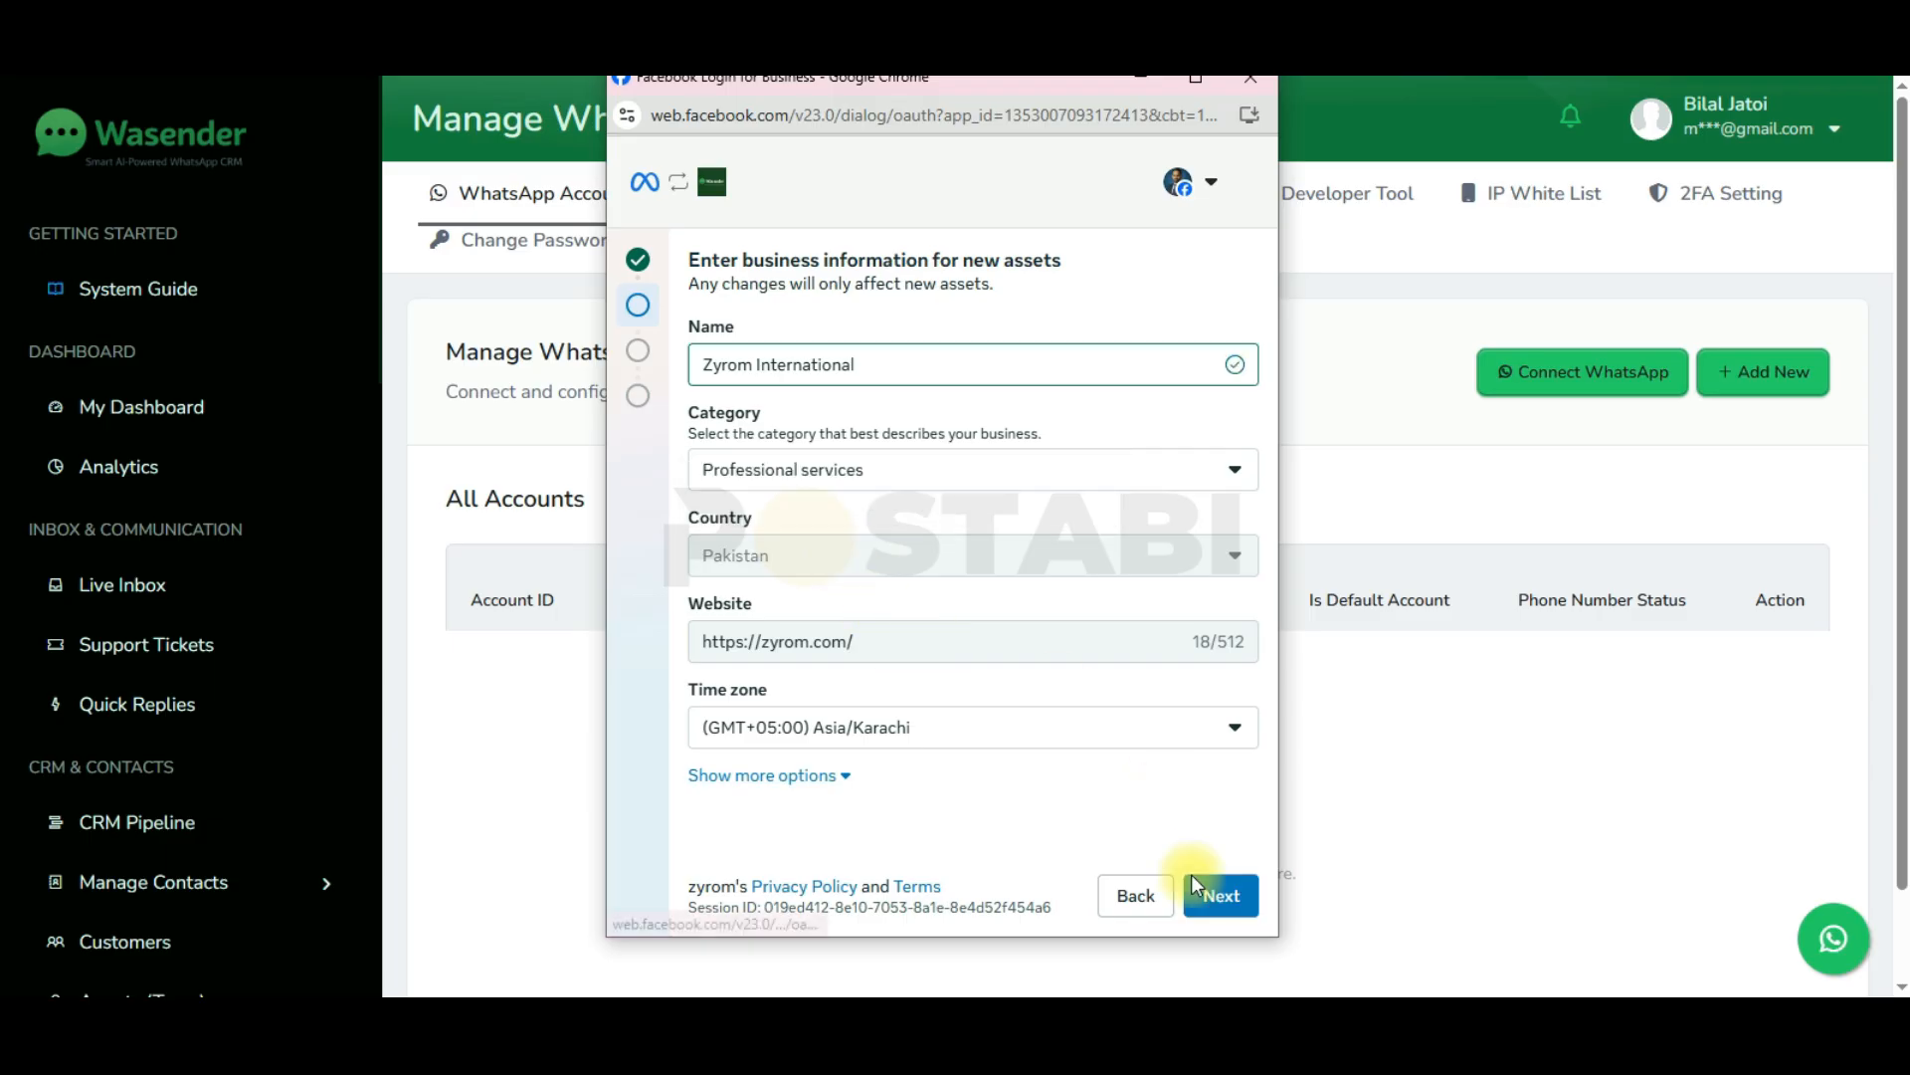
left_click(1222, 898)
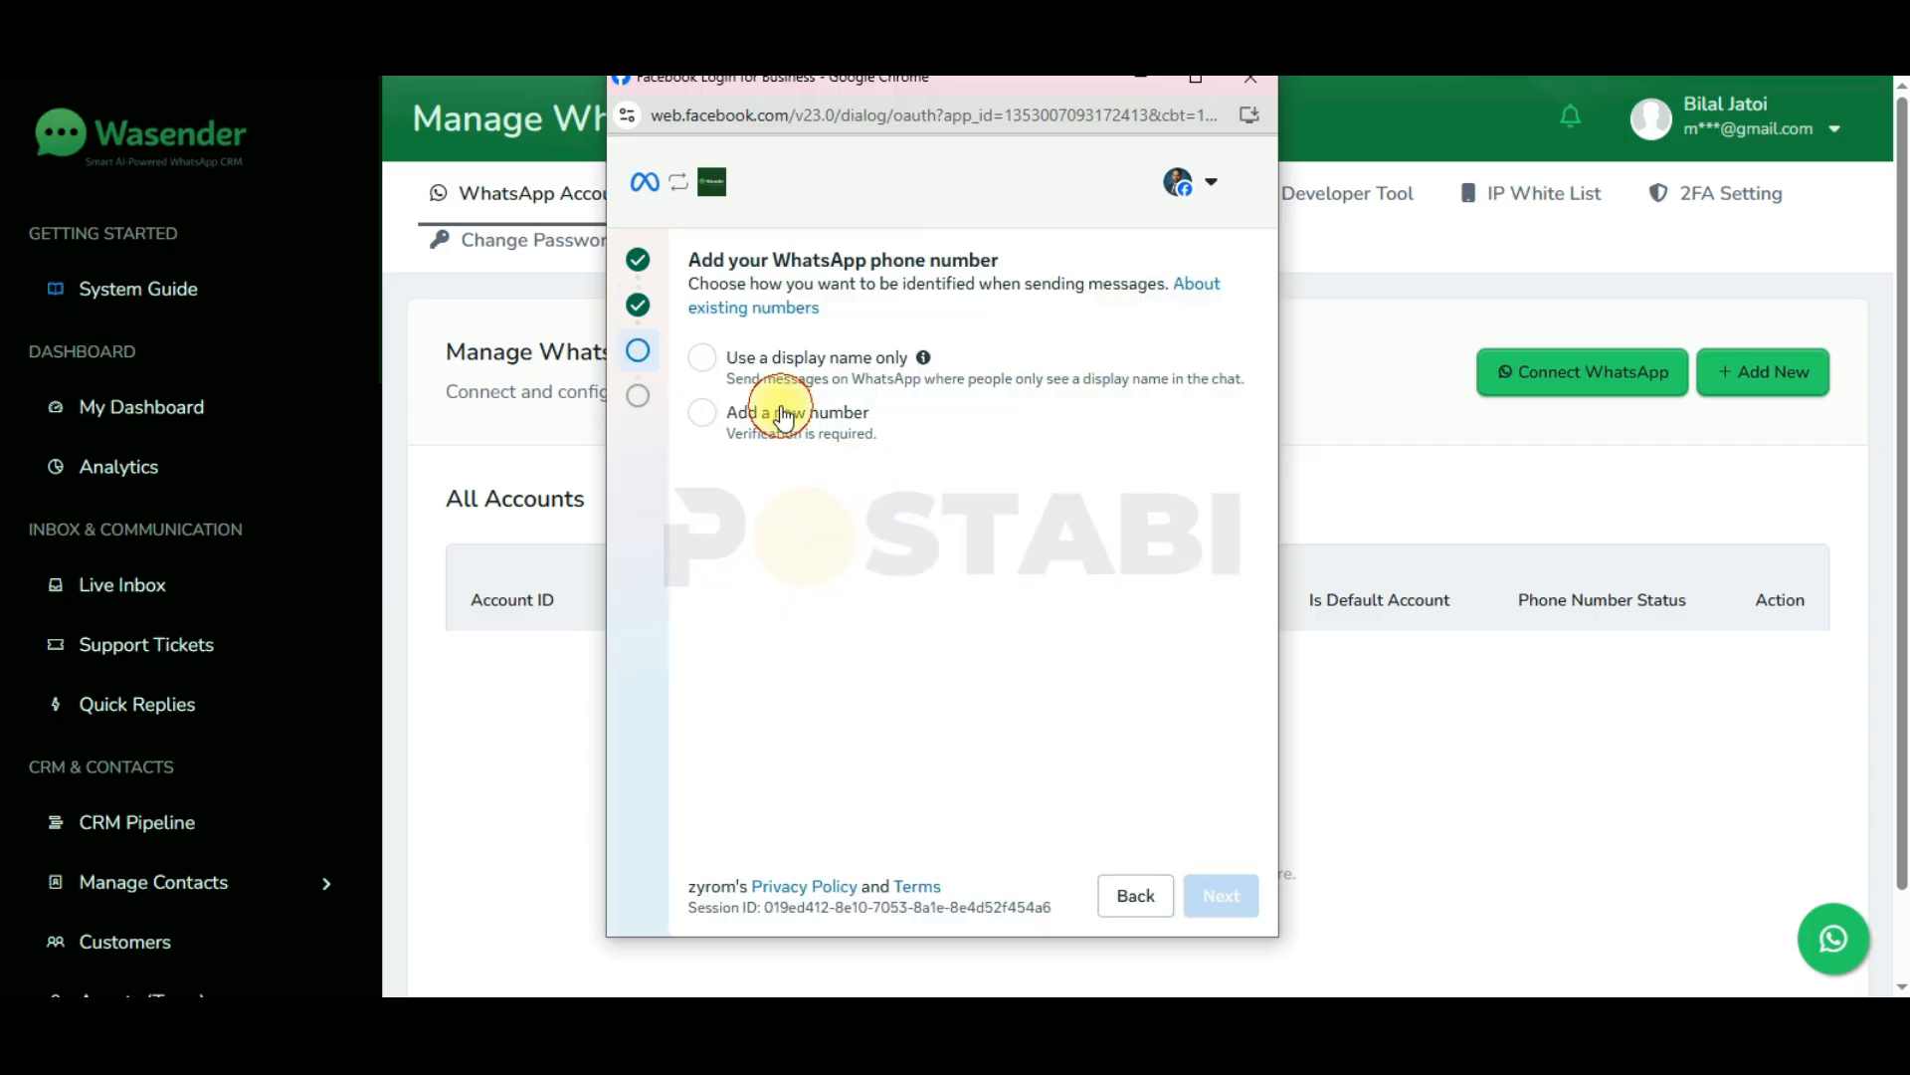
- Add a new number with Pakistan's +92 code, enter the business phone number, and submit it
left_click(780, 411)
left_click(876, 515)
type("pak")
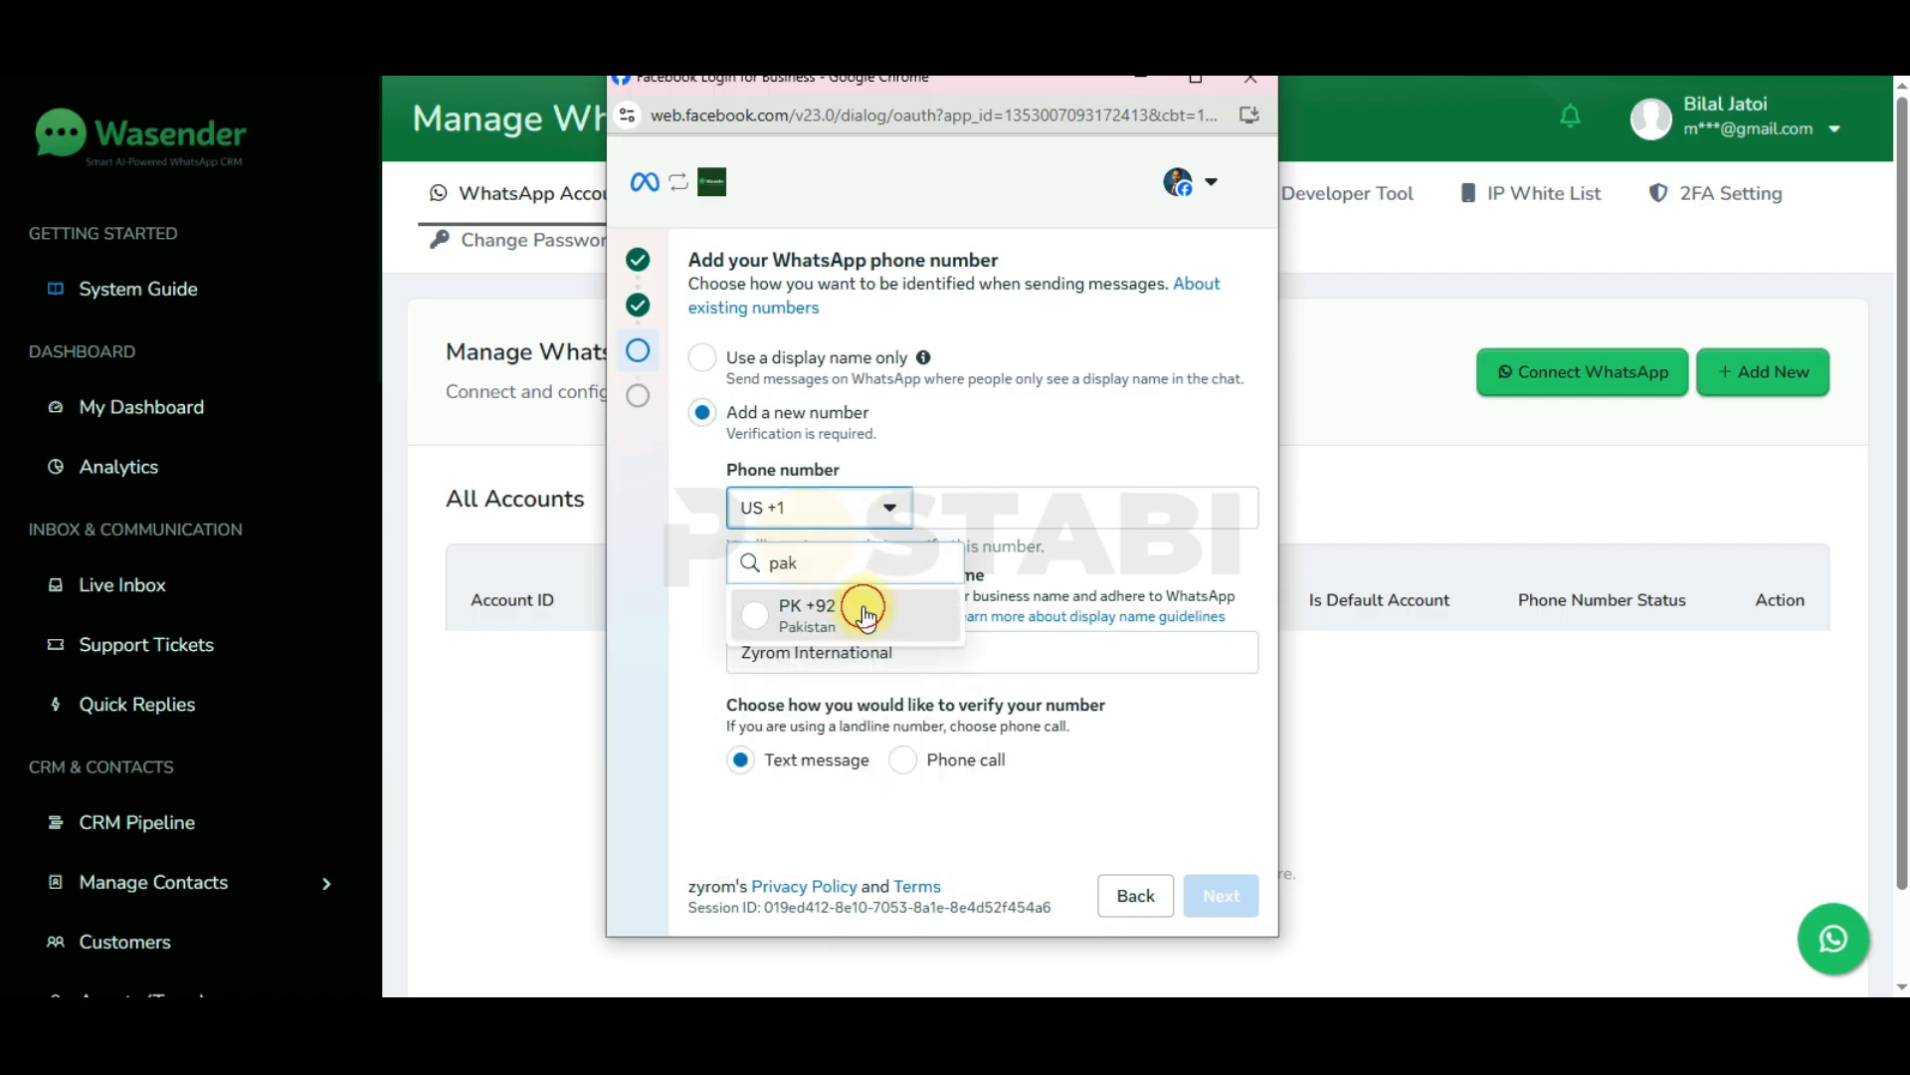
left_click(876, 619)
left_click(996, 513)
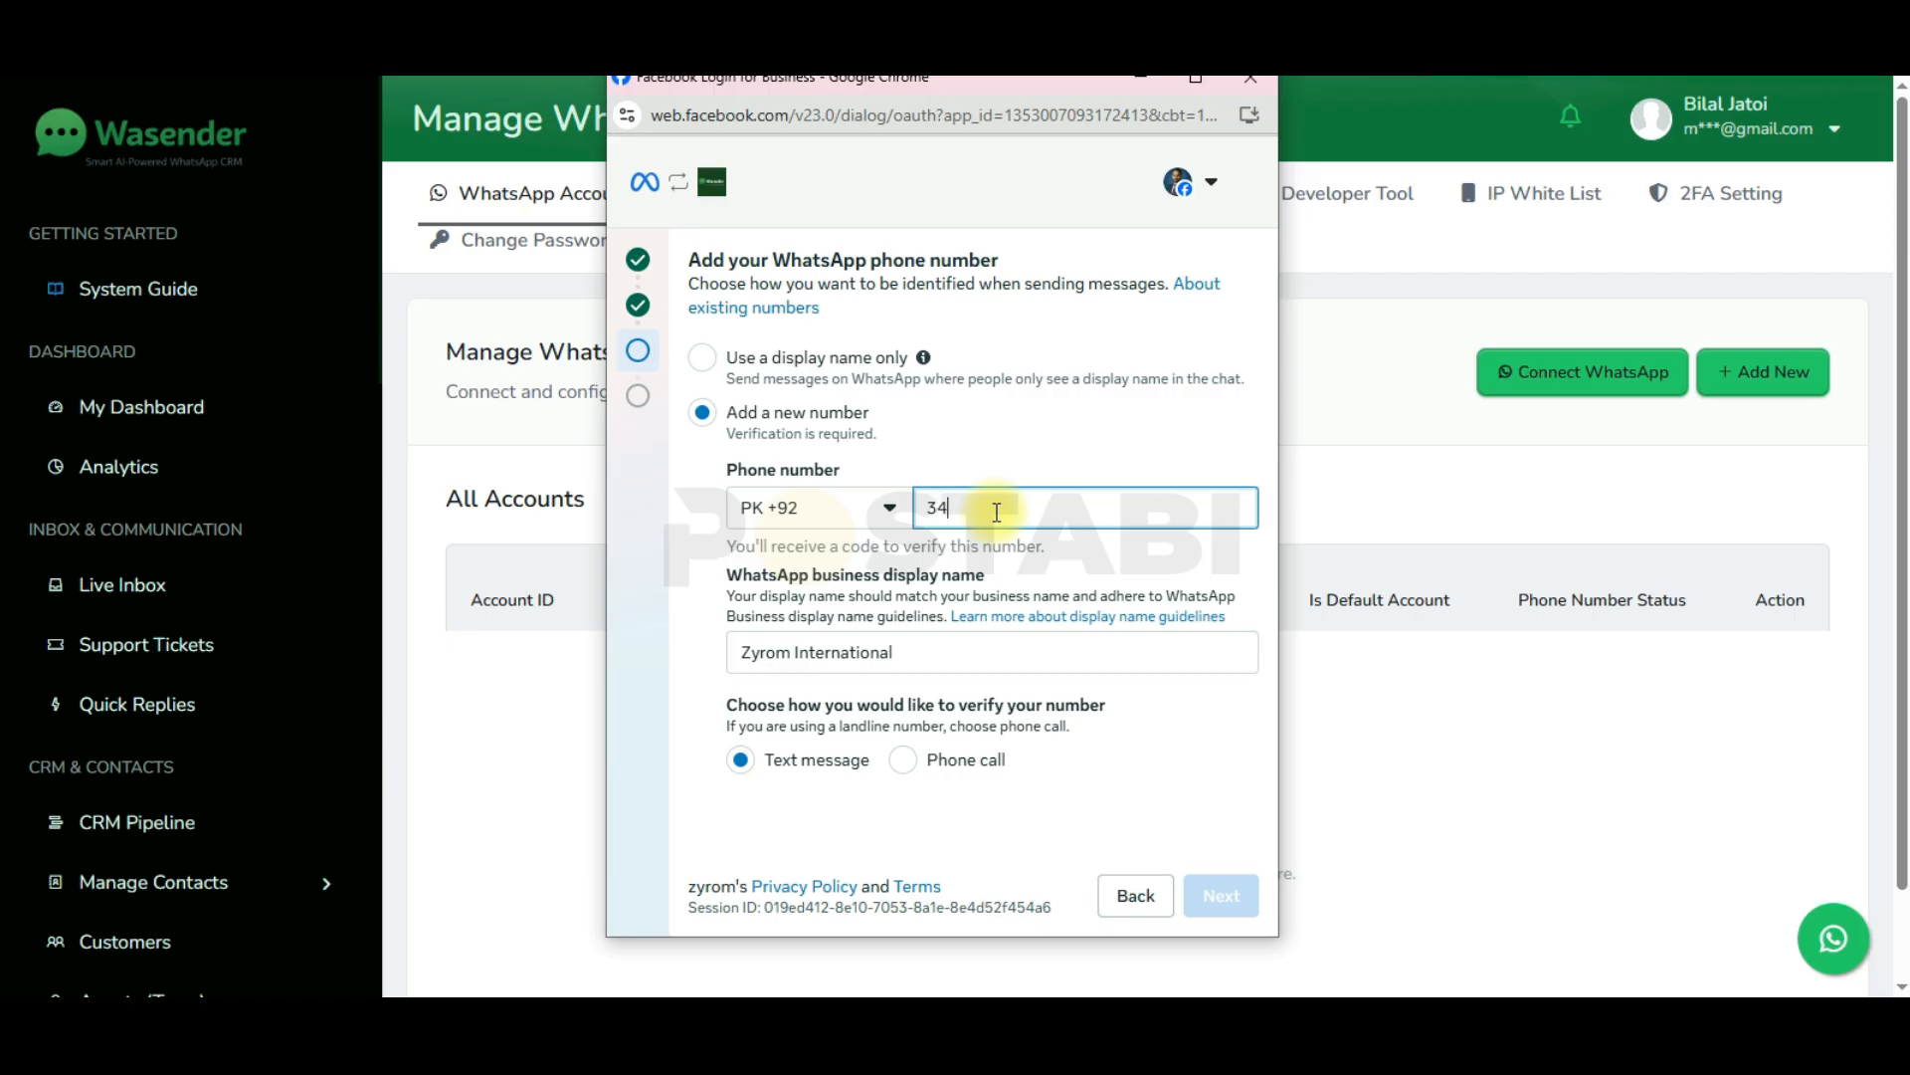
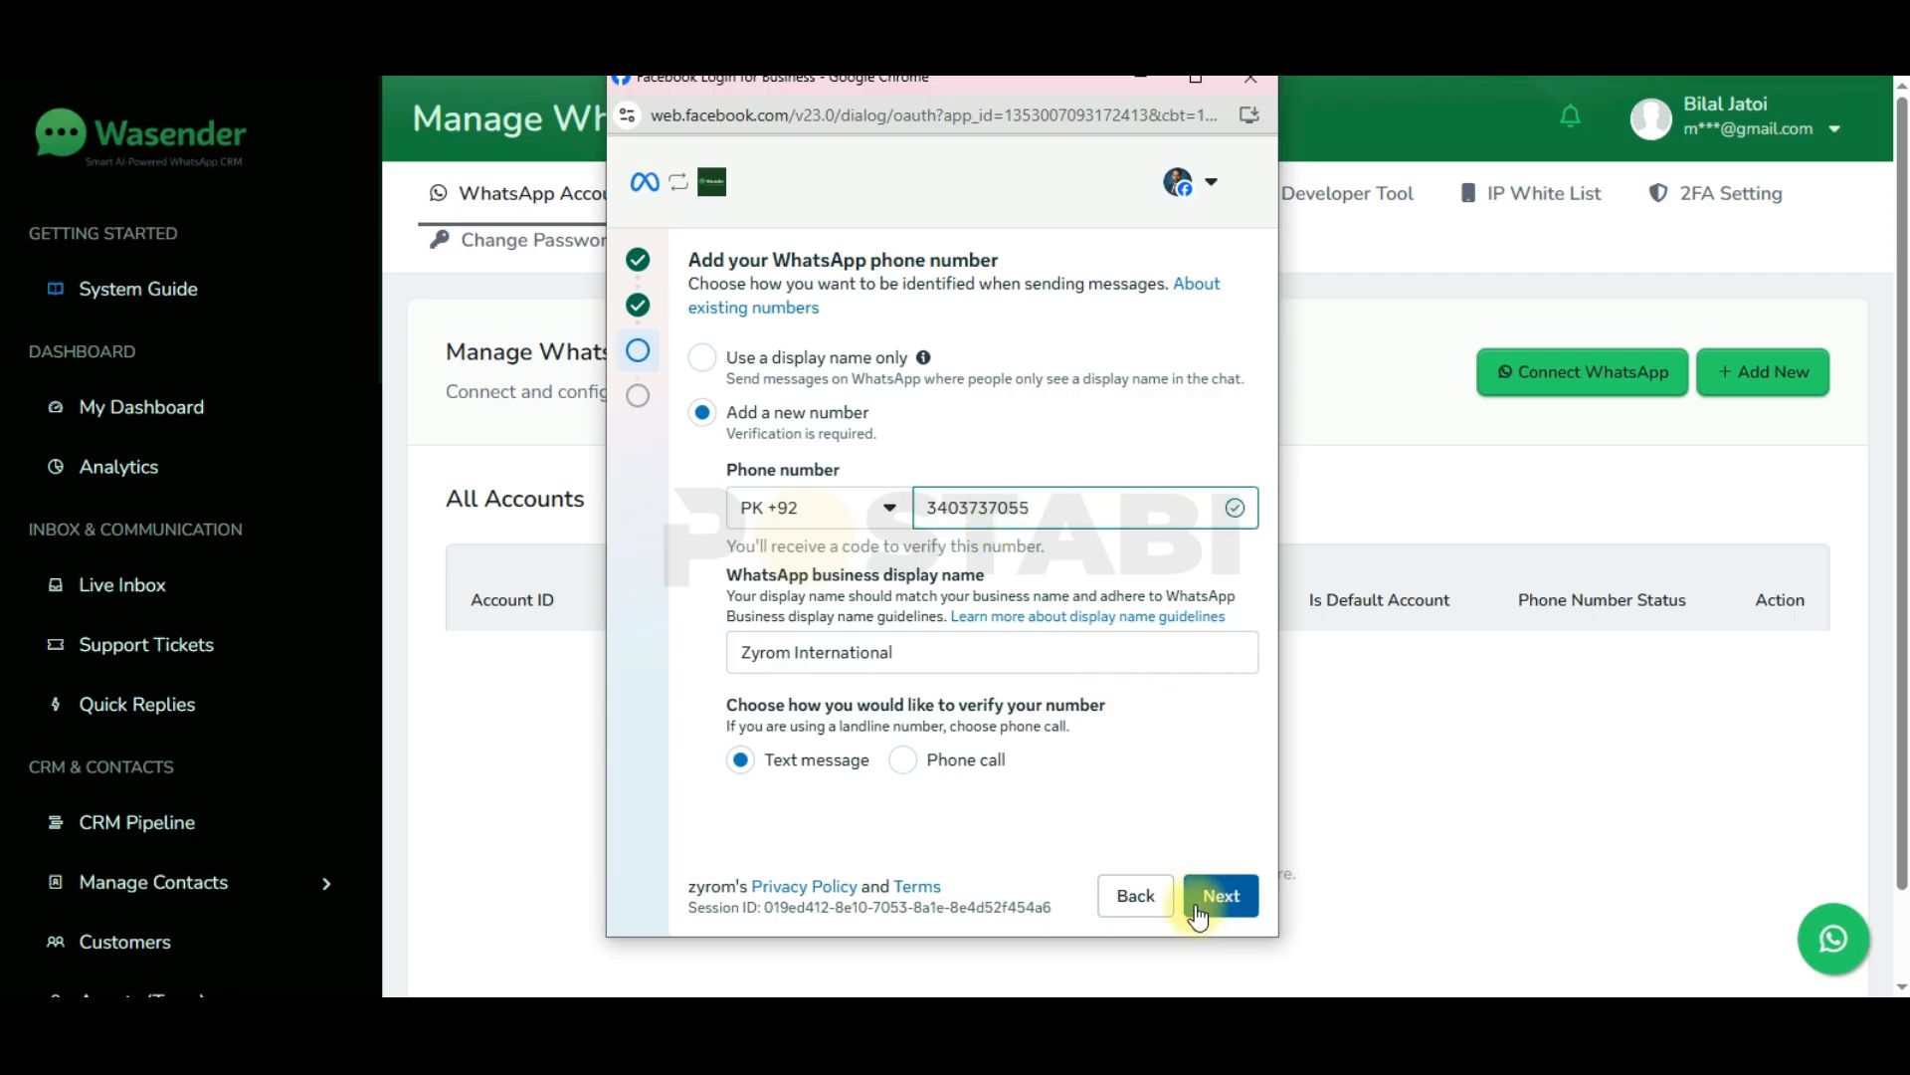
left_click(1199, 911)
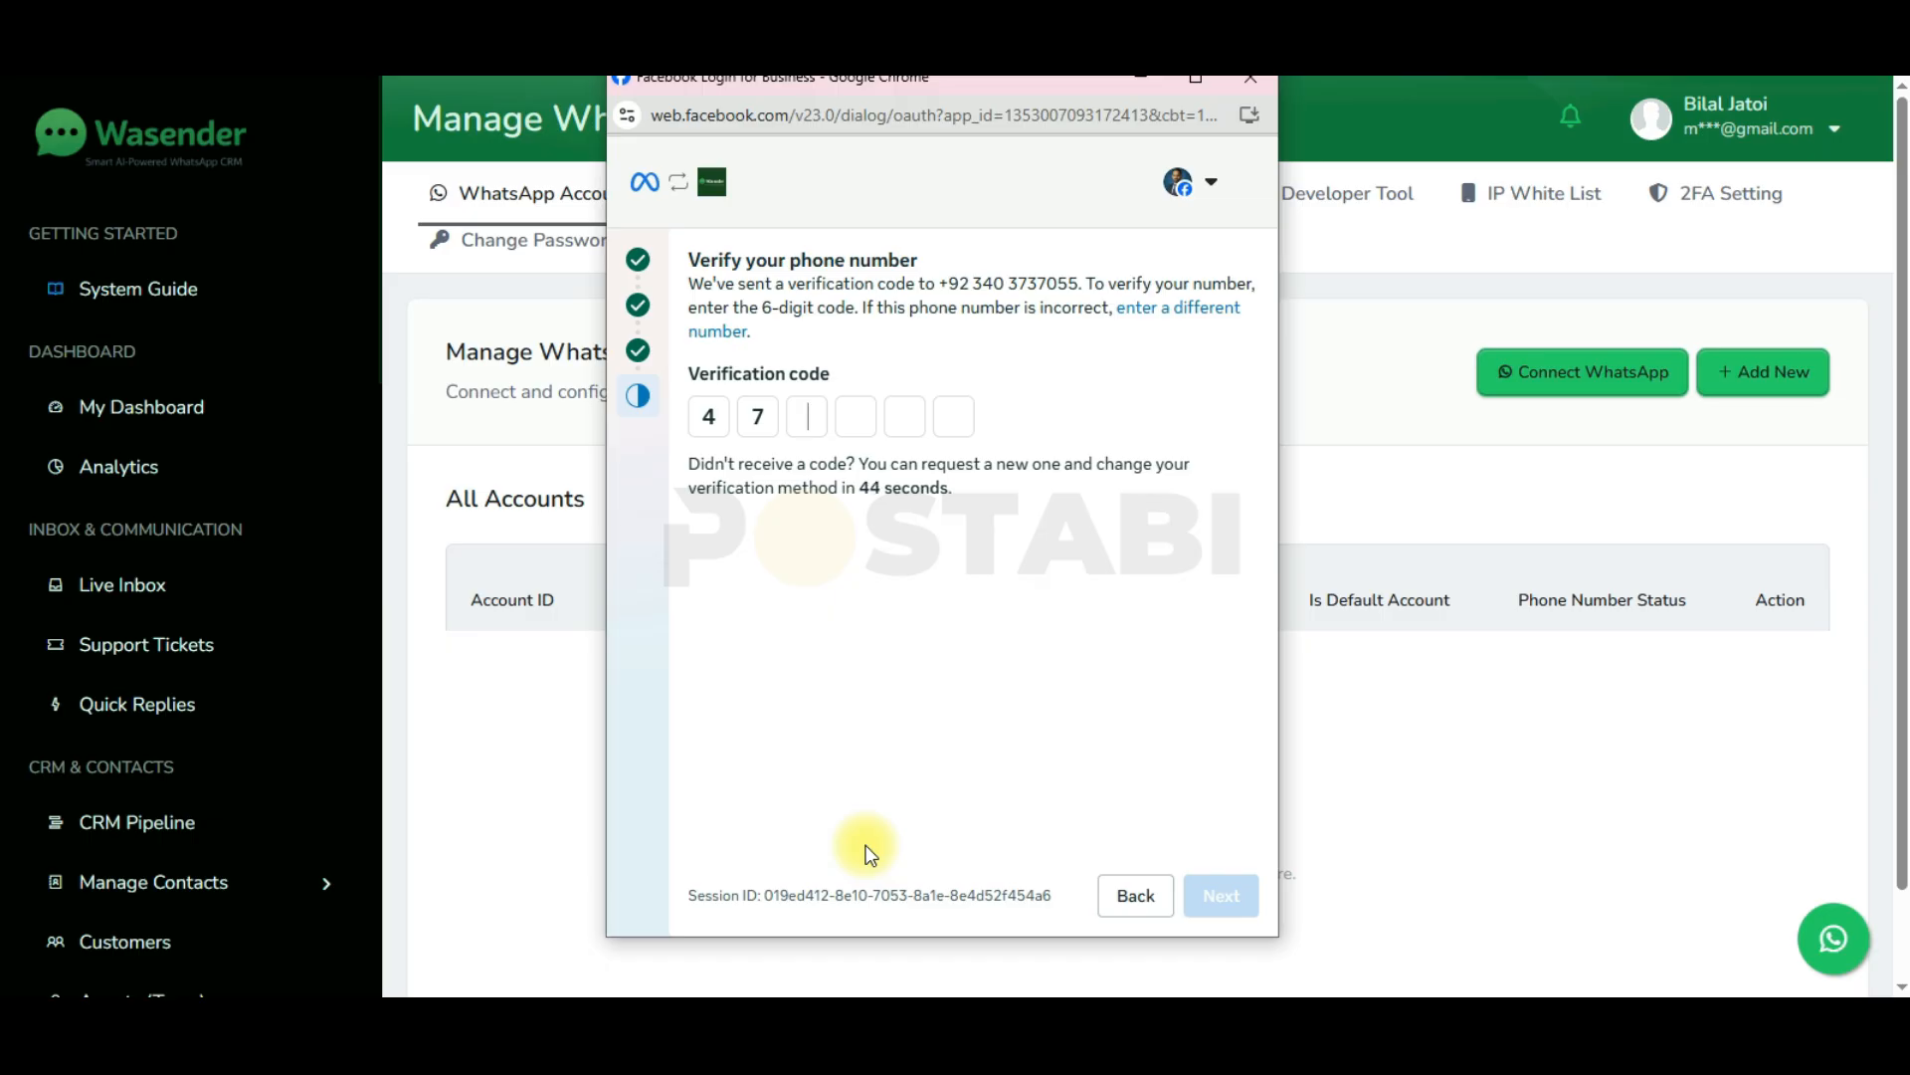
- Complete the SMS verification code, submit it, and confirm connecting the WhatsApp account
type("0")
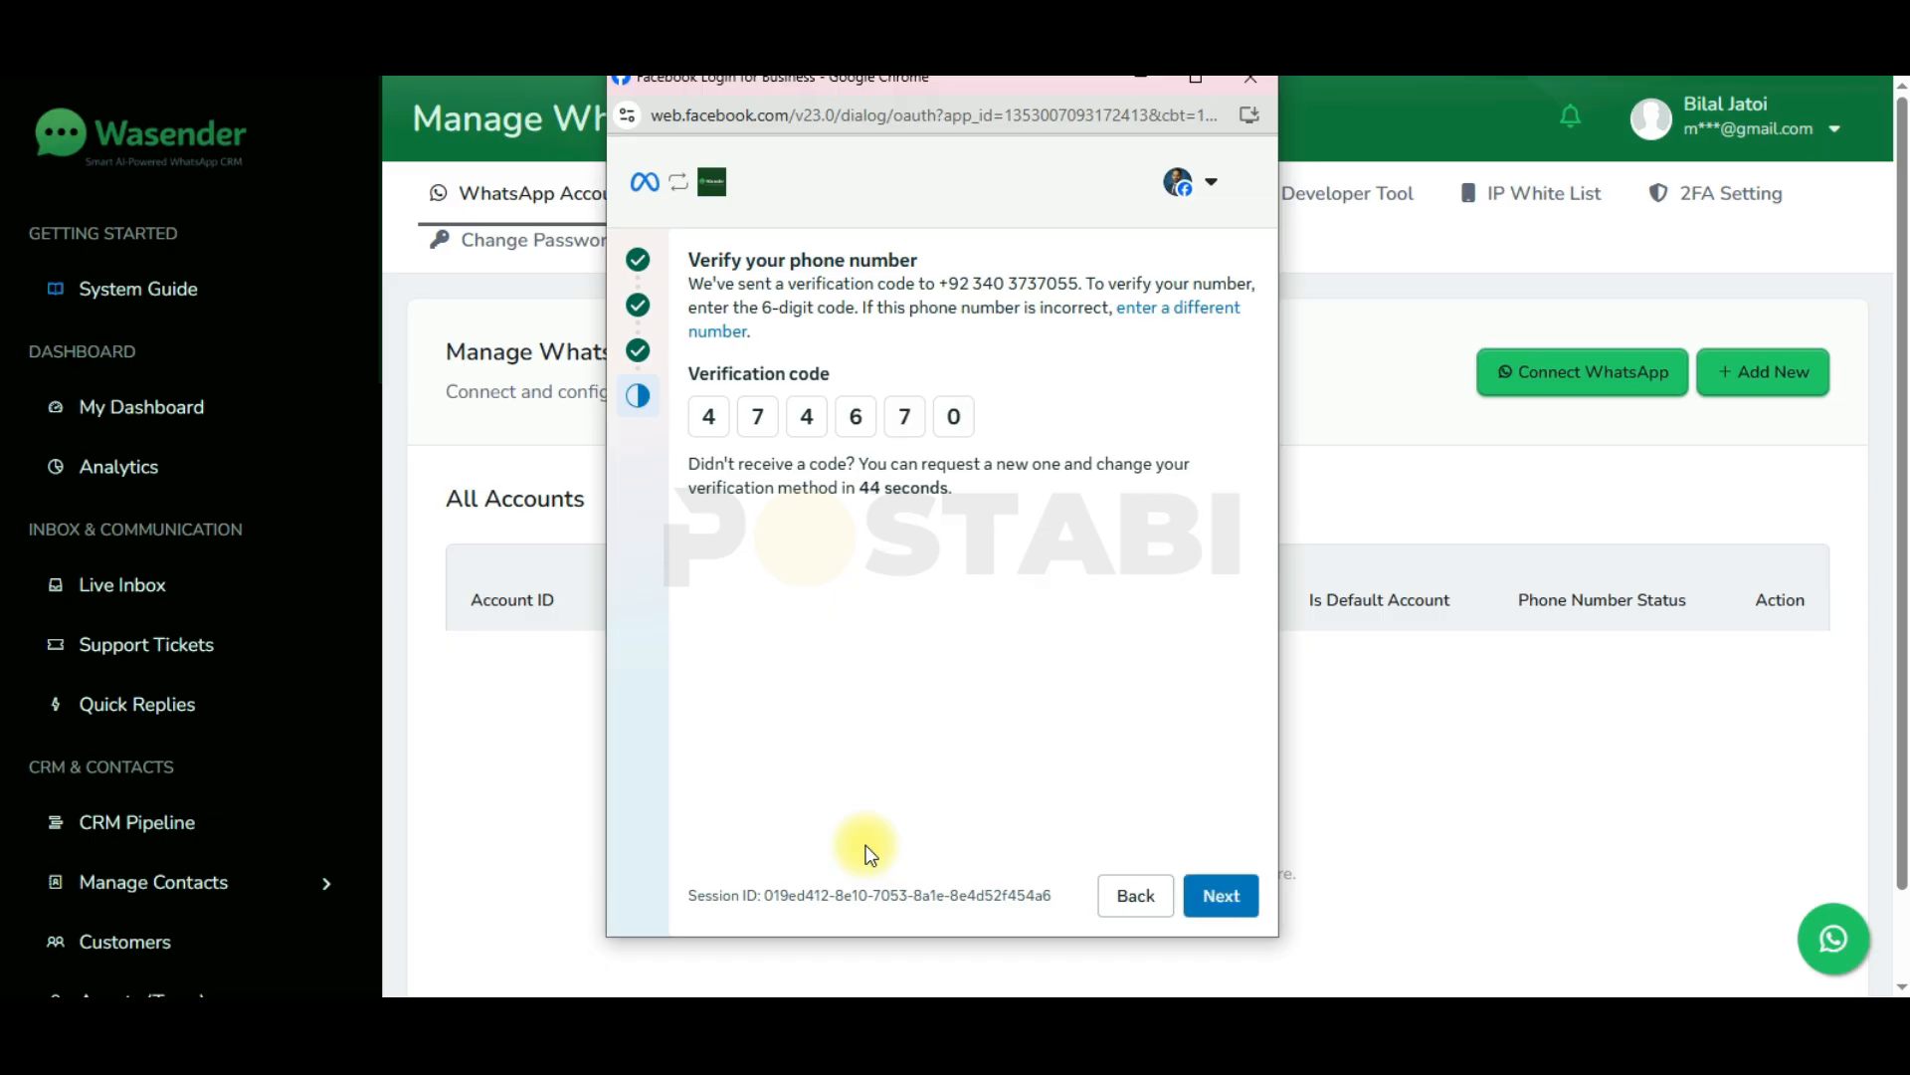
left_click(1222, 895)
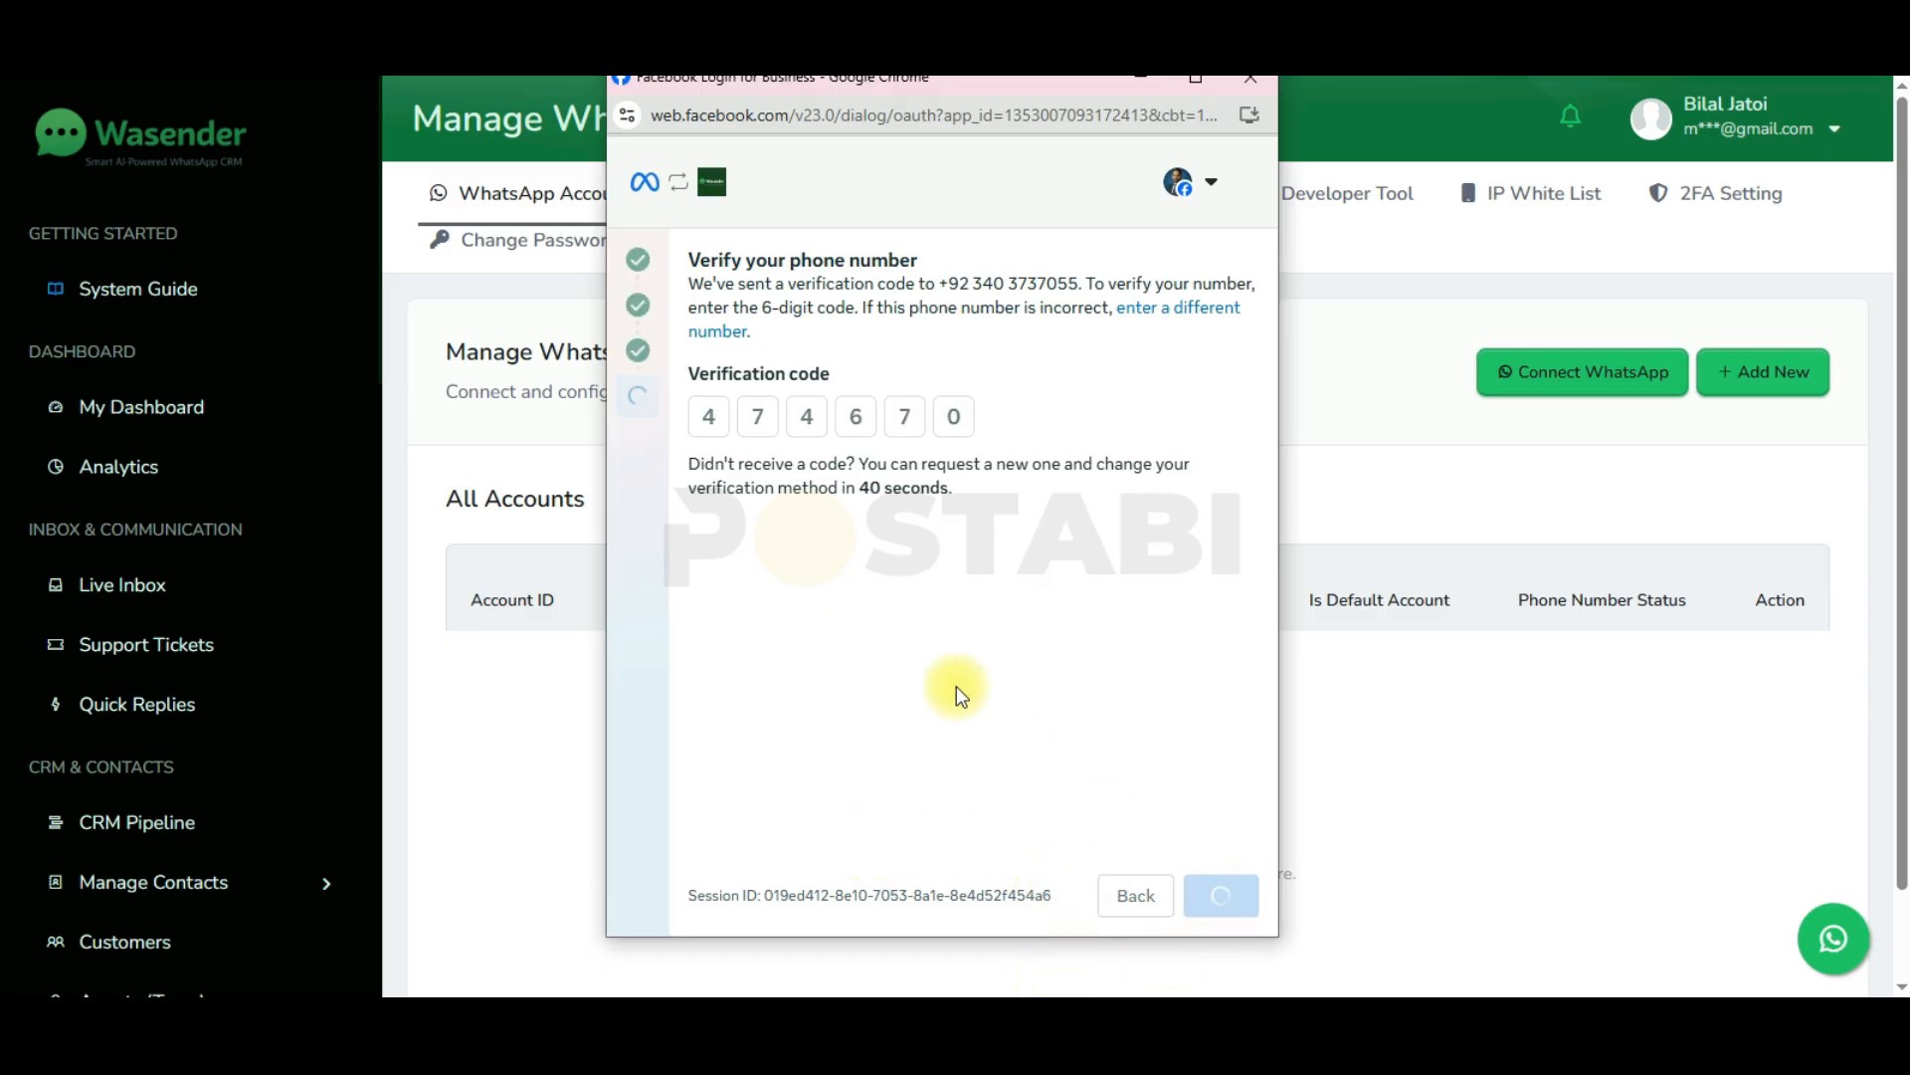
left_click(1145, 882)
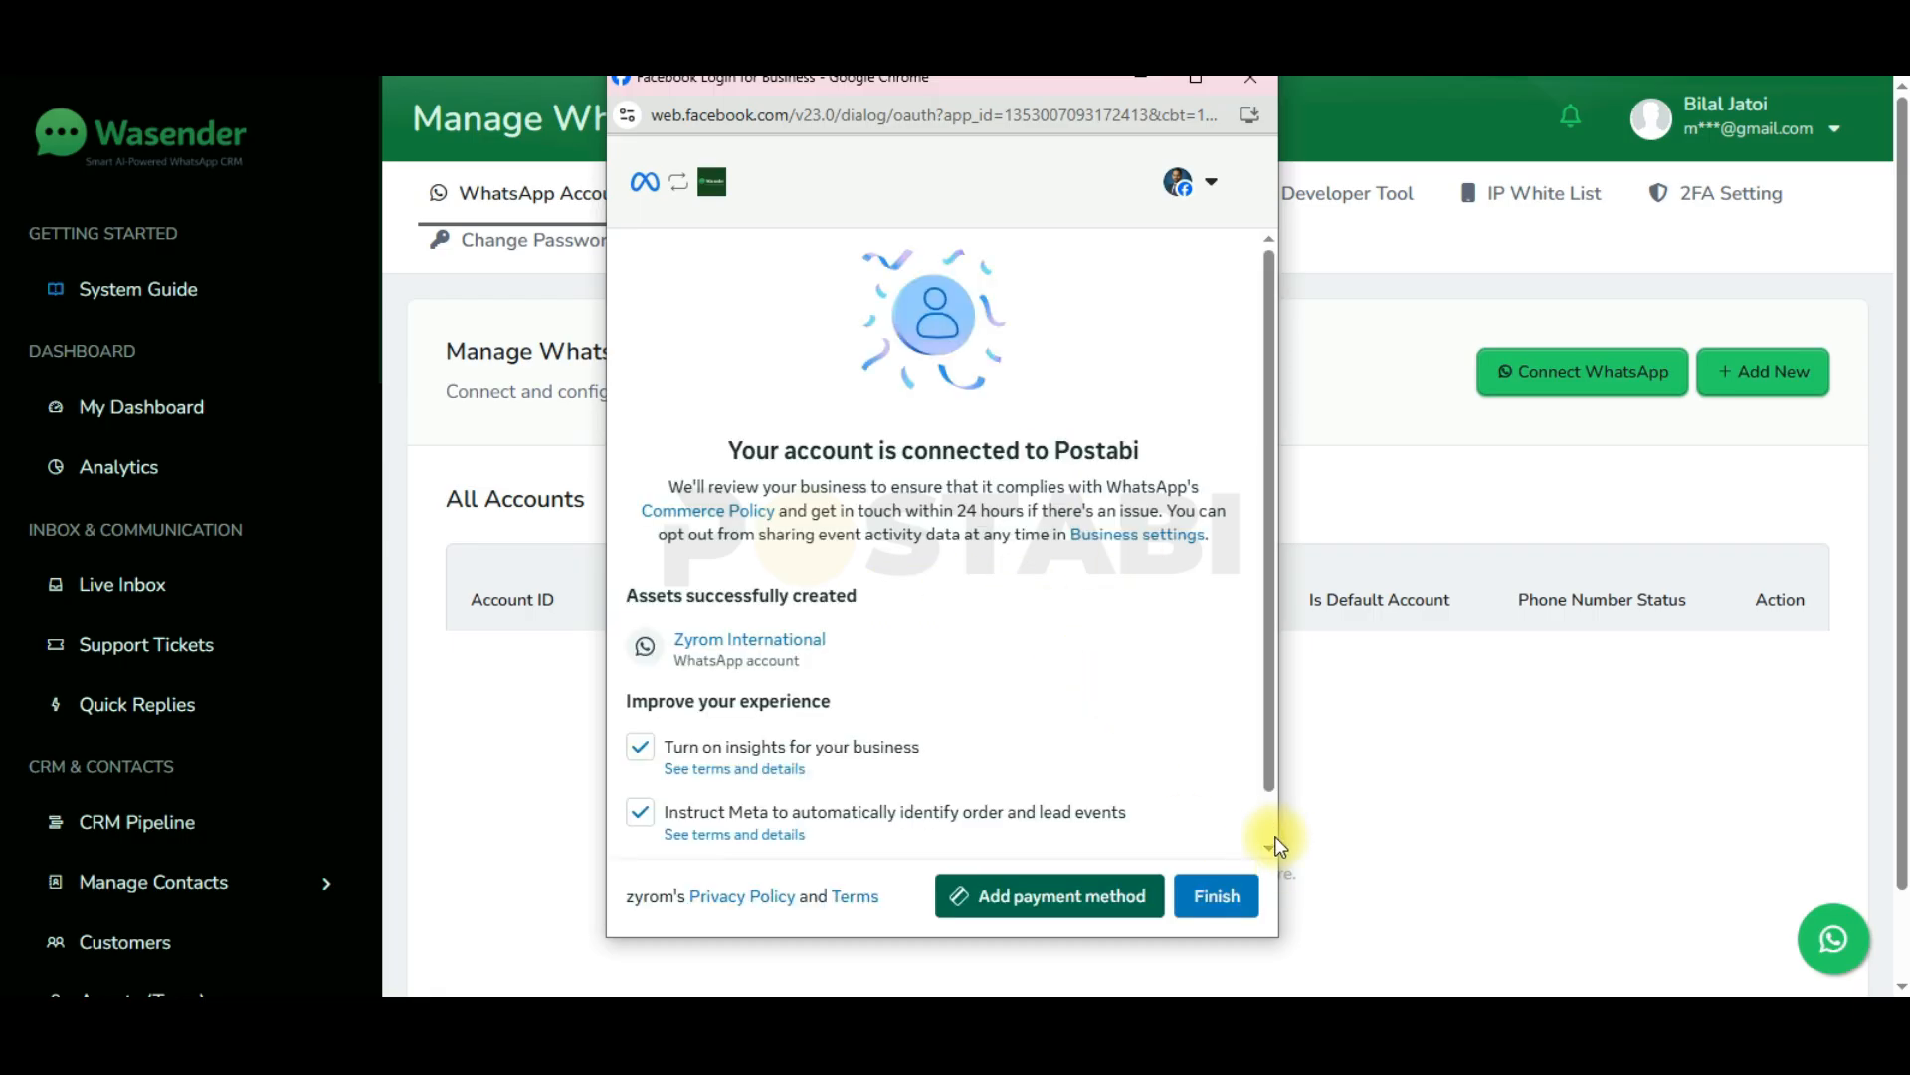
- Finish the signup popup and submit the account PIN in Wasender
scroll(1270, 816, "down", 1)
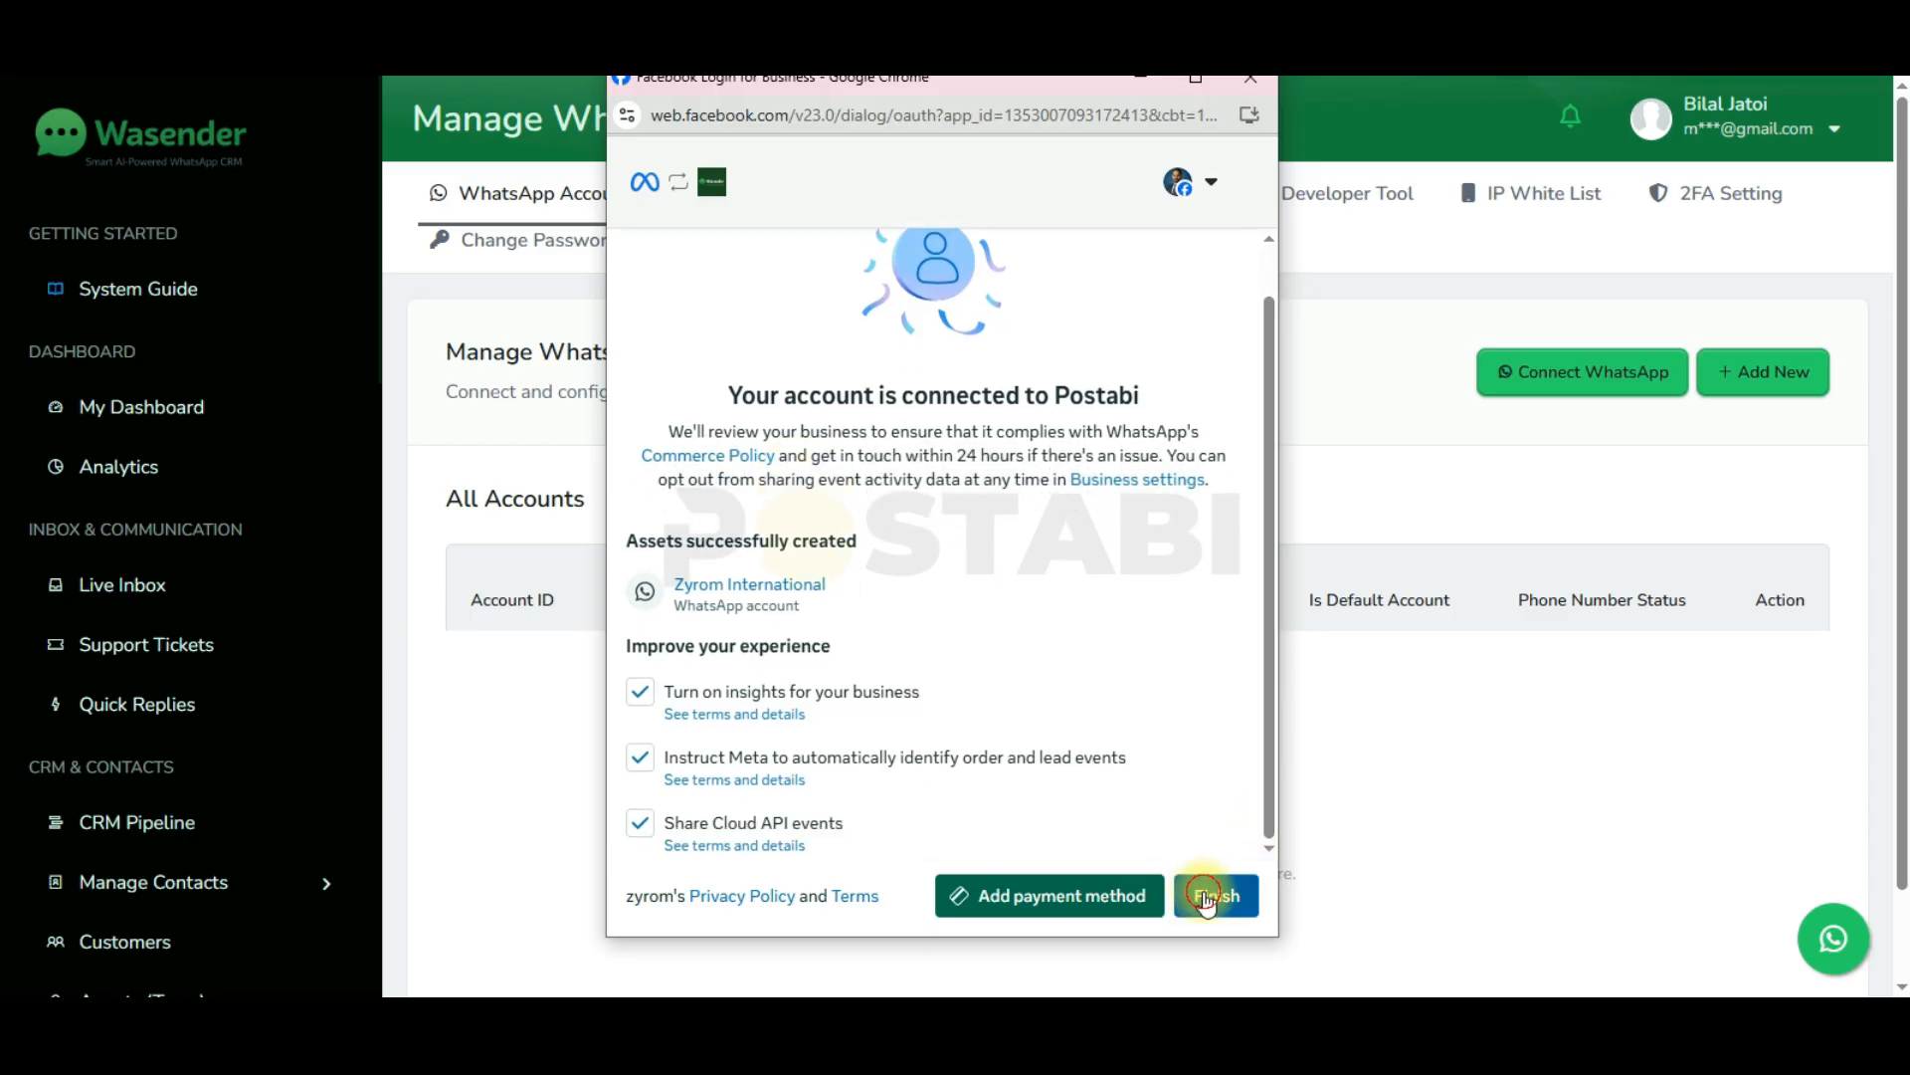
left_click(1211, 894)
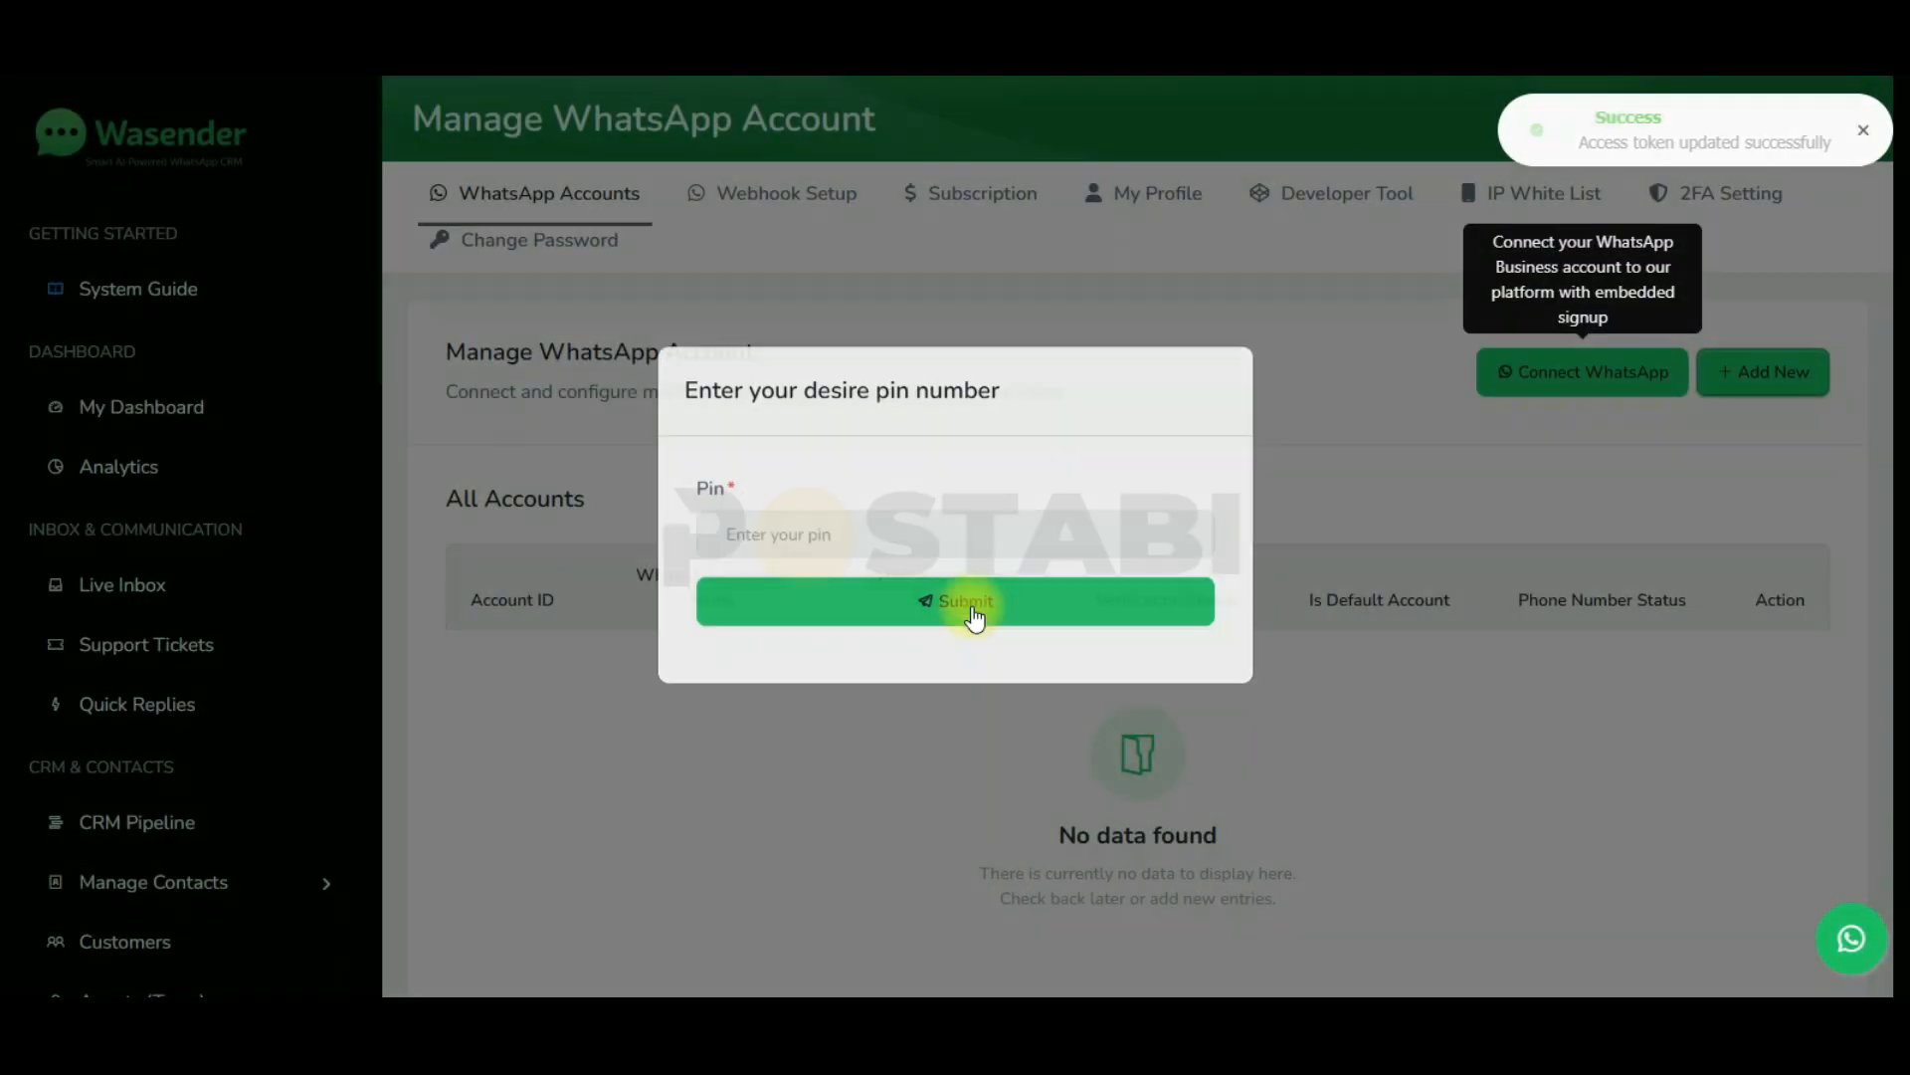
left_click(852, 553)
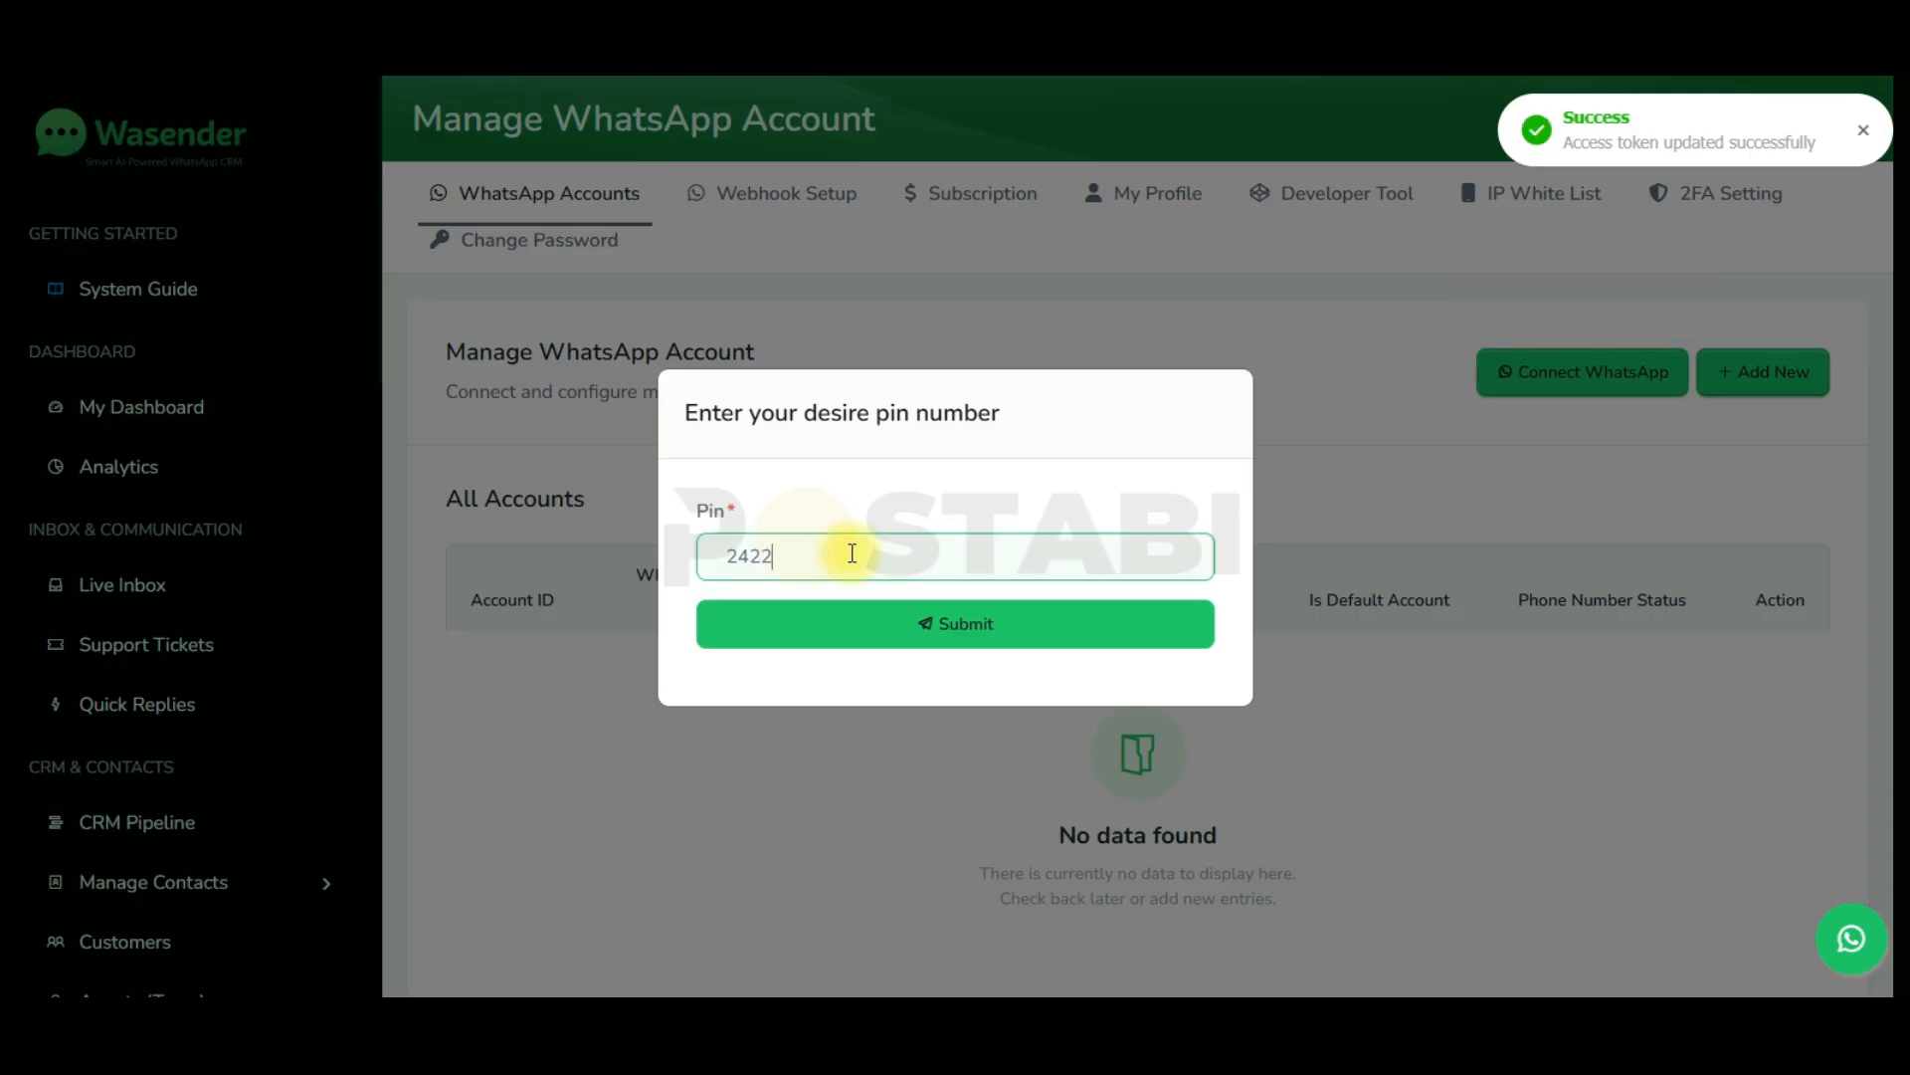
left_click(886, 605)
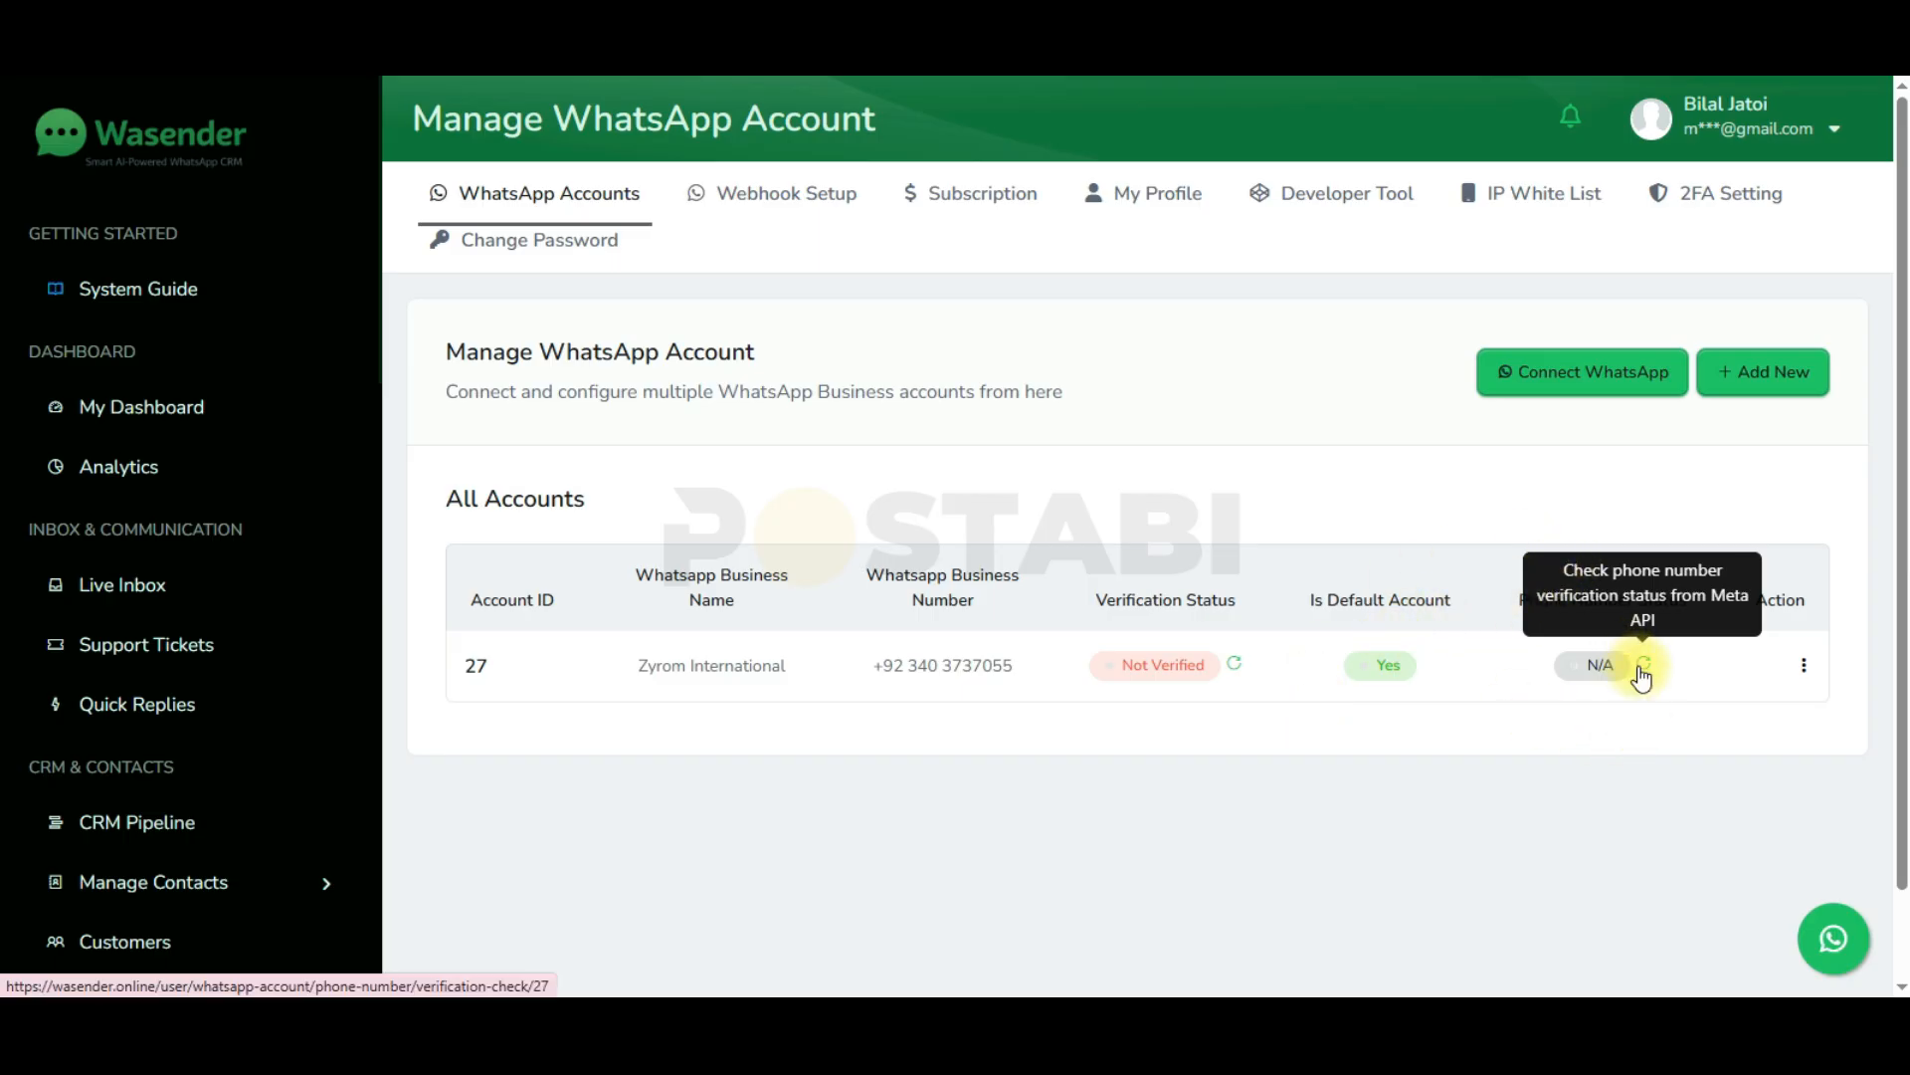
- Refresh account 27's phone status, then delete the account and confirm
mouse_move(1135, 669)
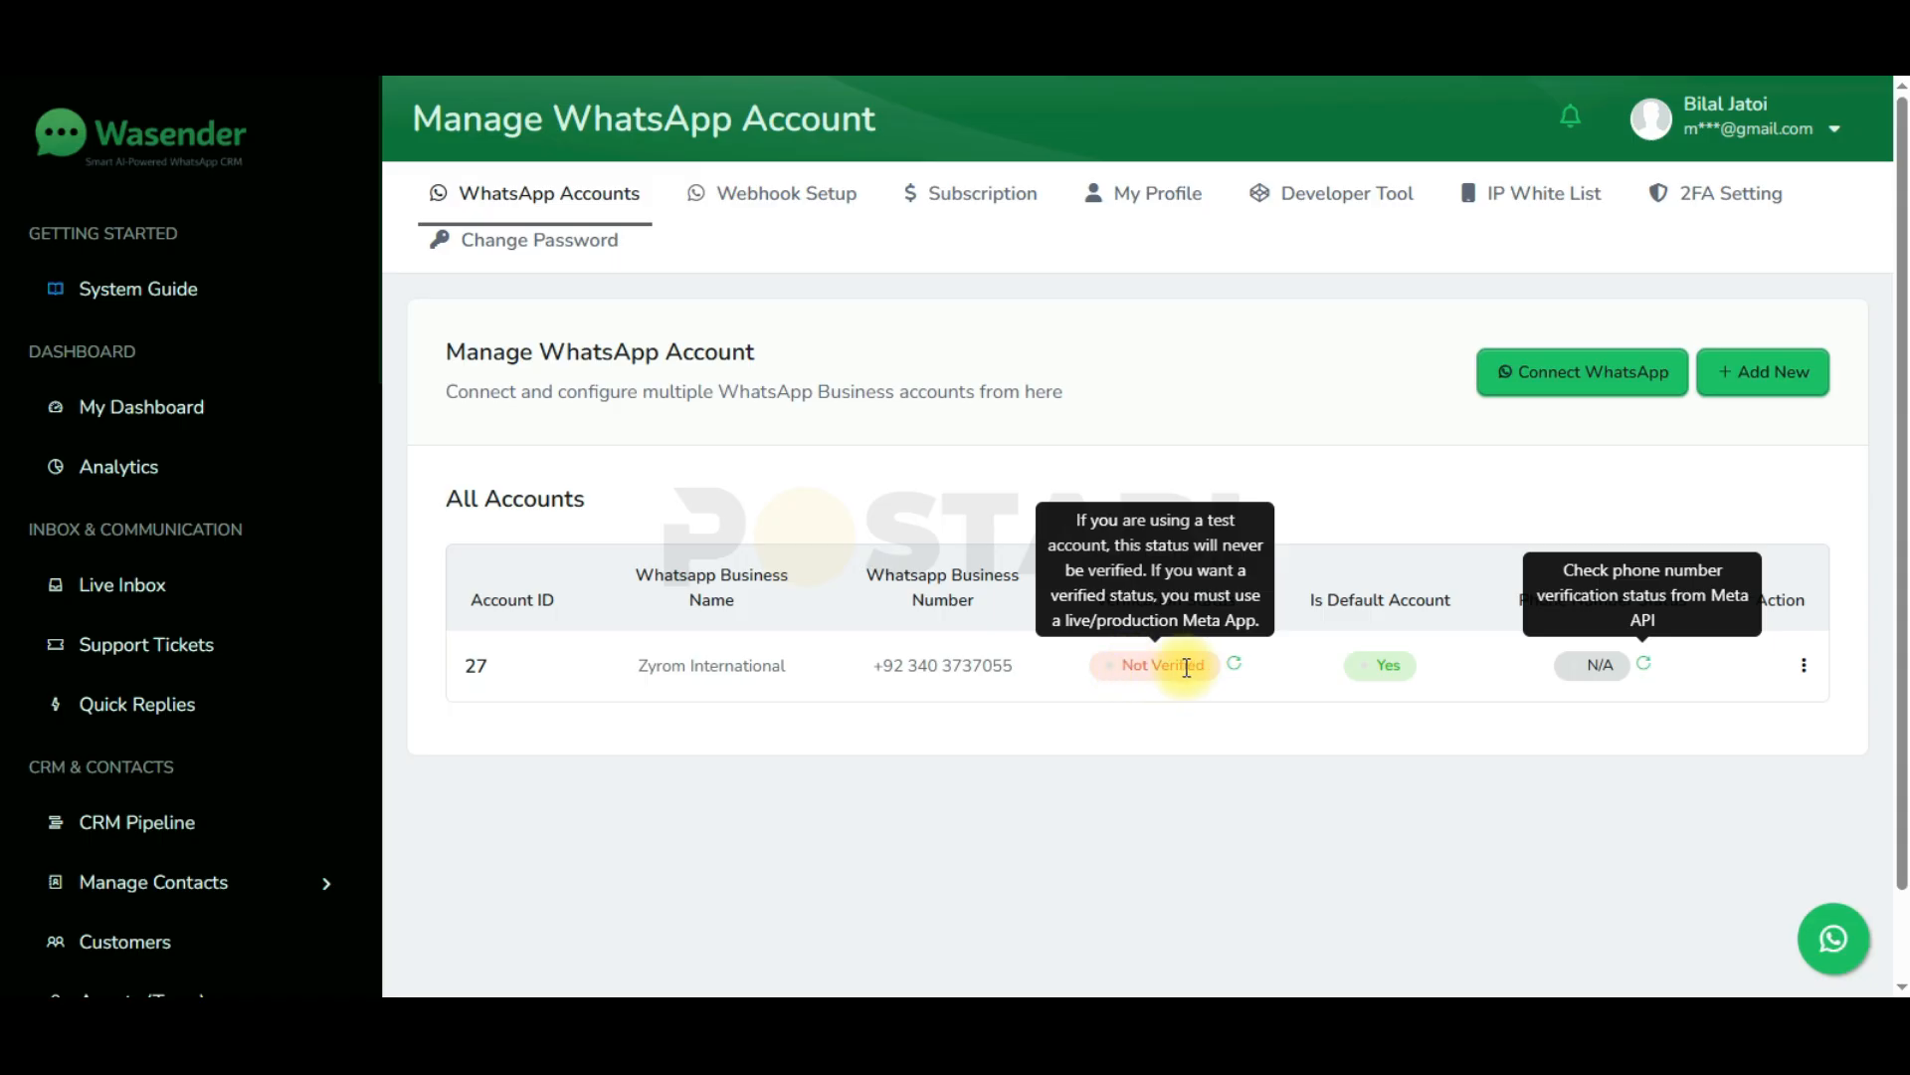
left_click(1645, 667)
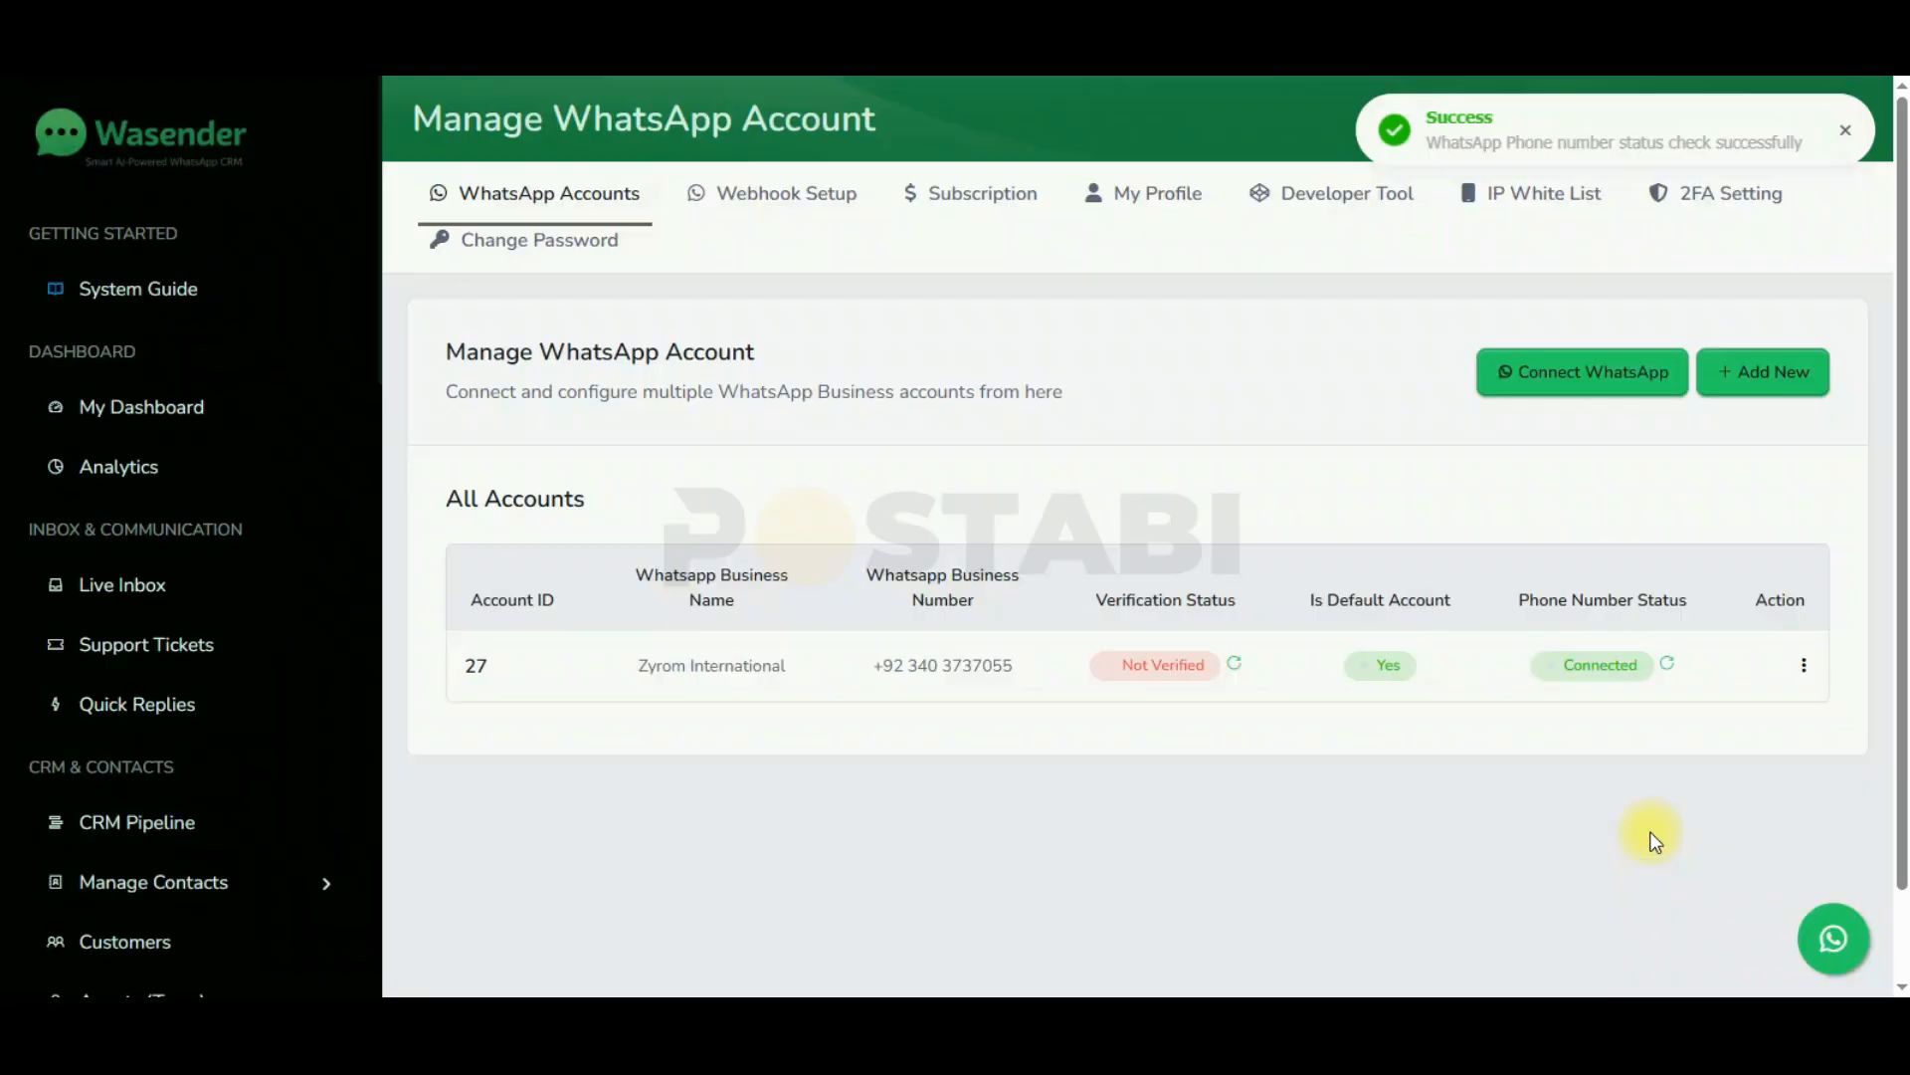
triple_click(1166, 662)
left_click(1184, 742)
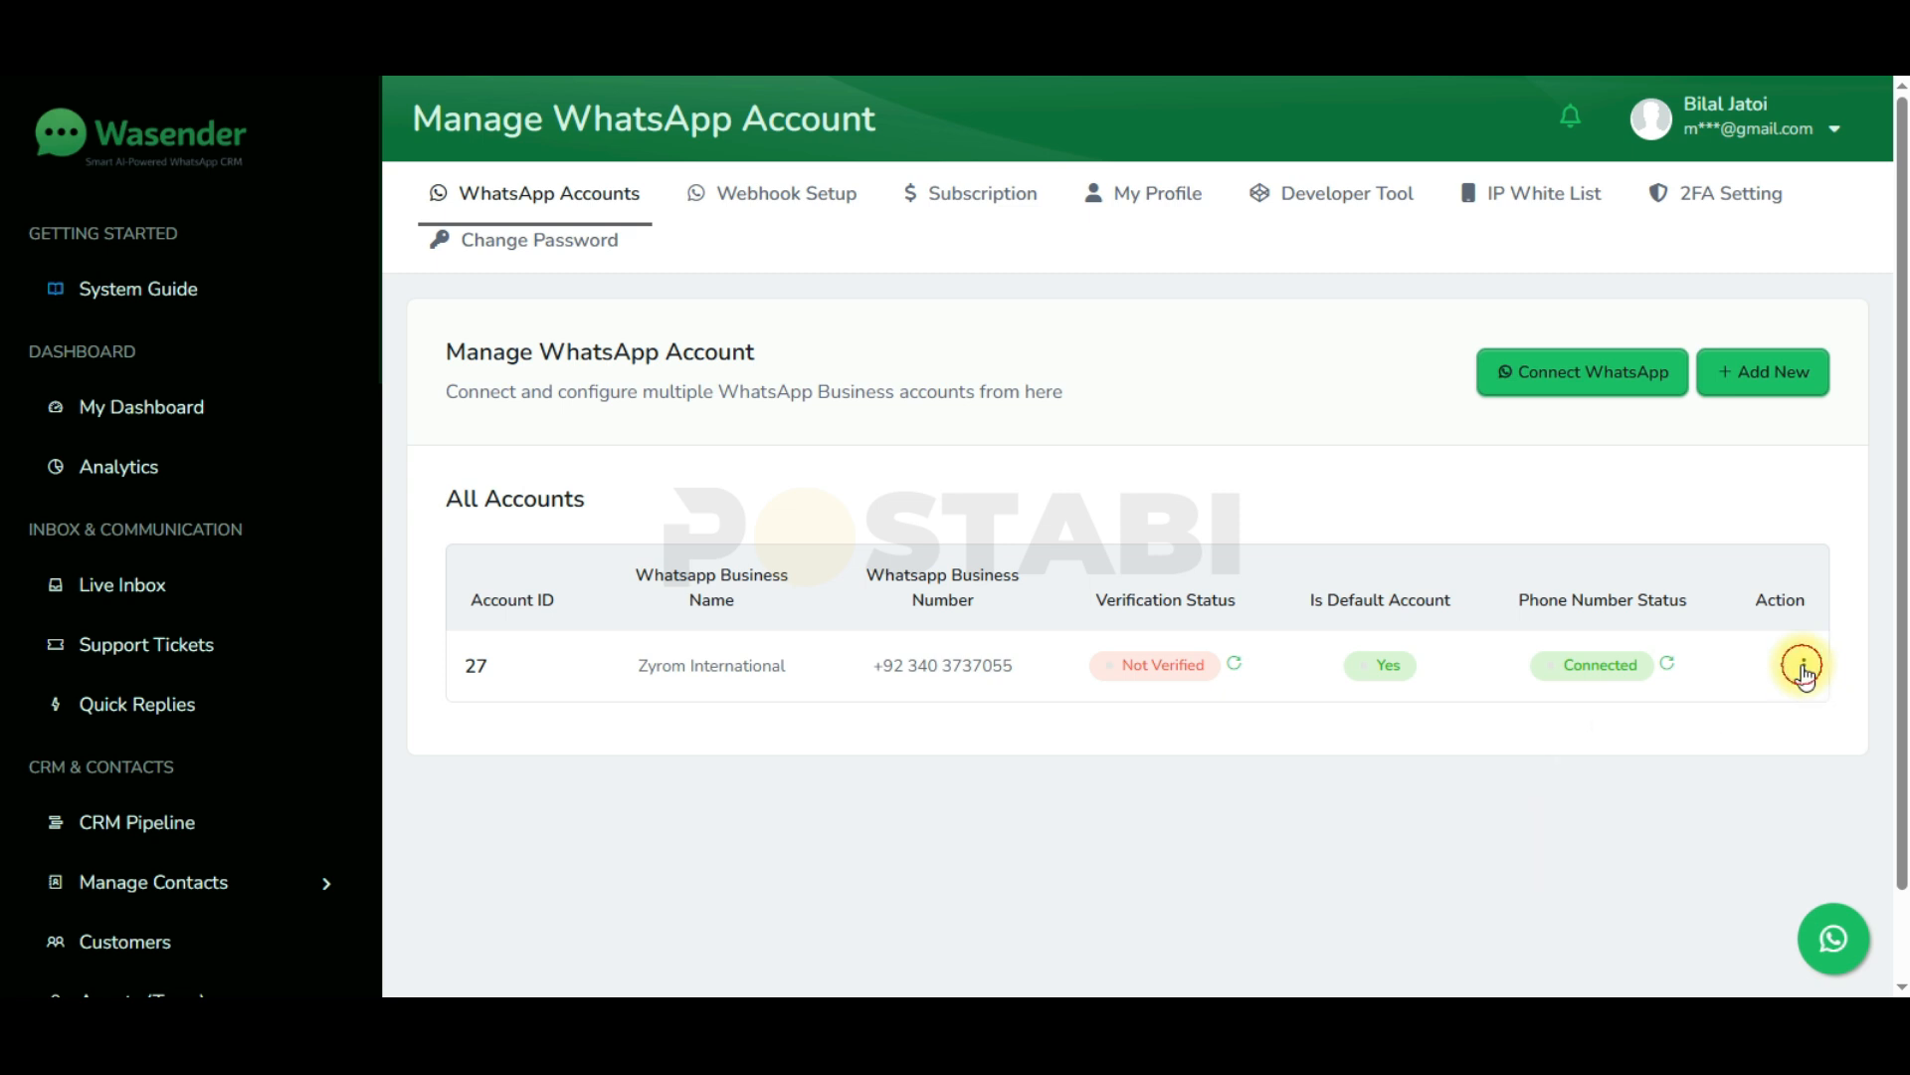
left_click(1803, 667)
left_click(1642, 814)
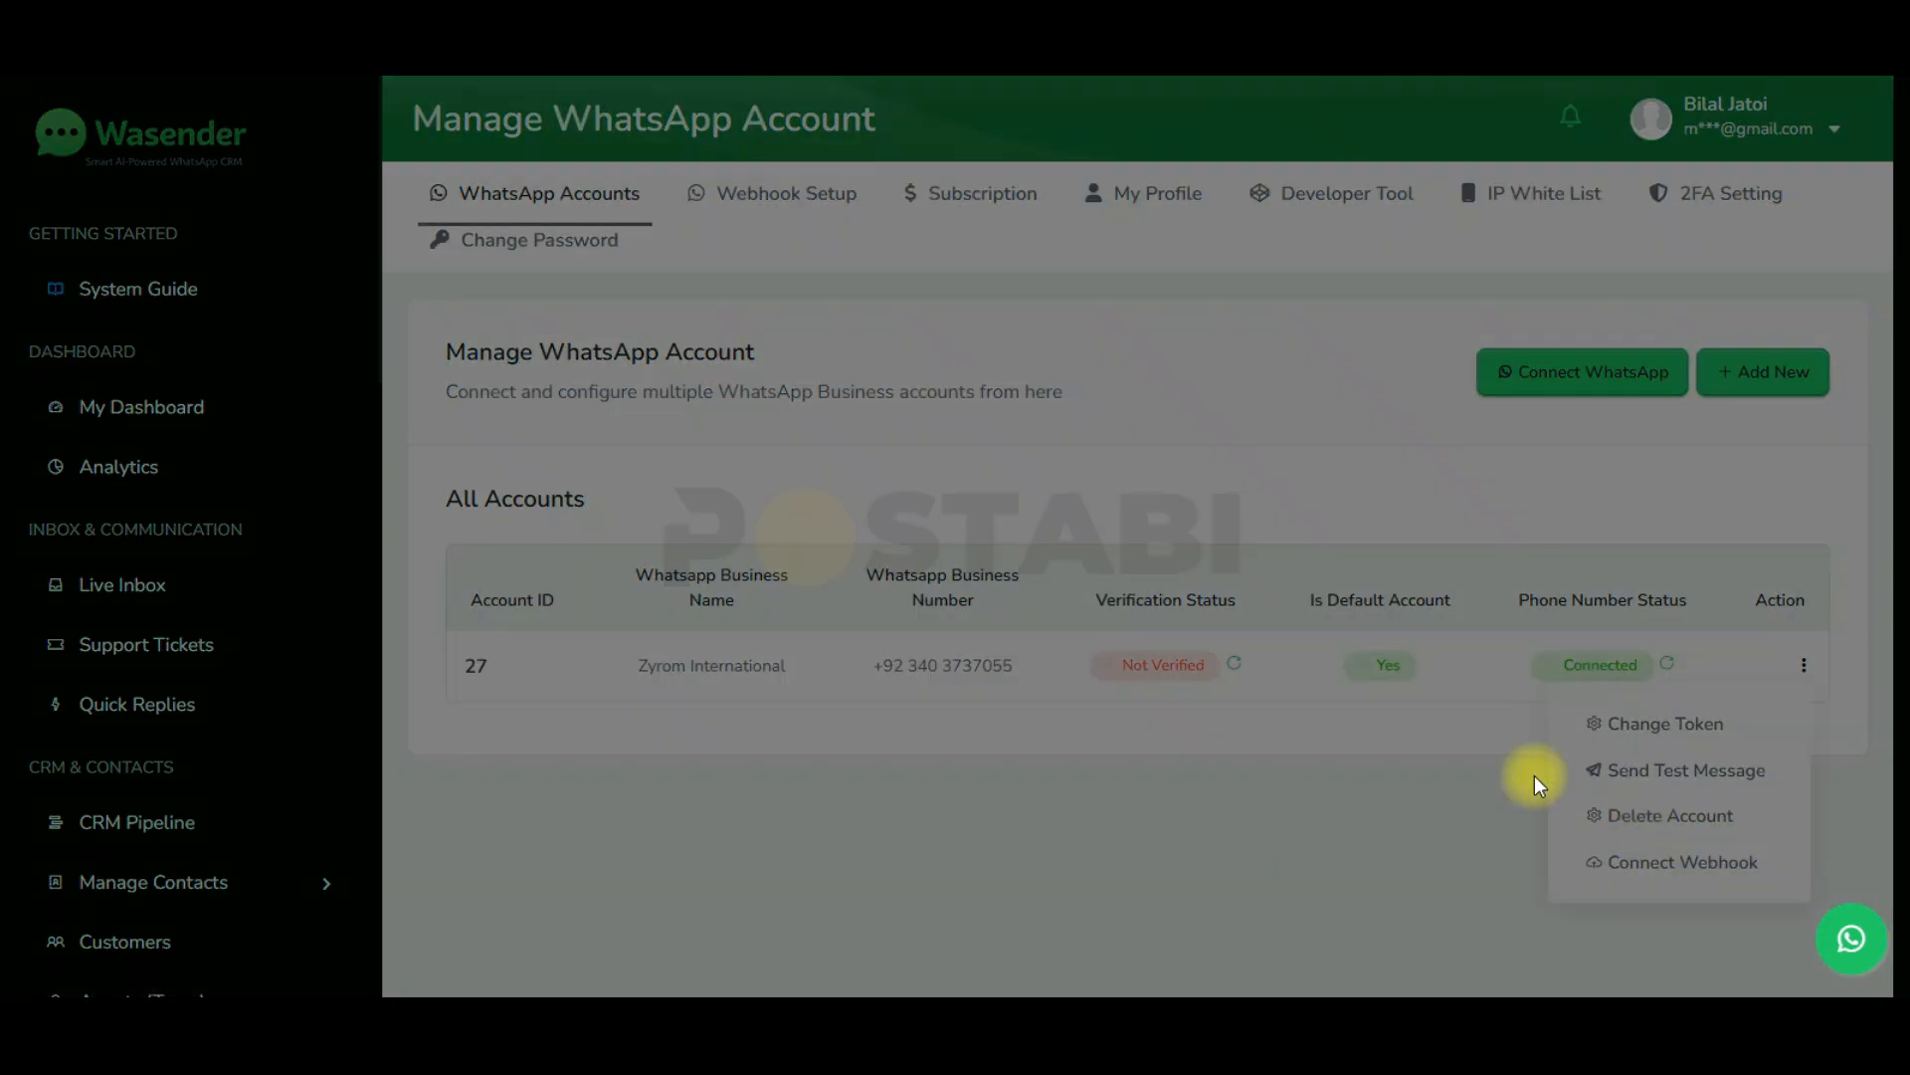
left_click(1073, 627)
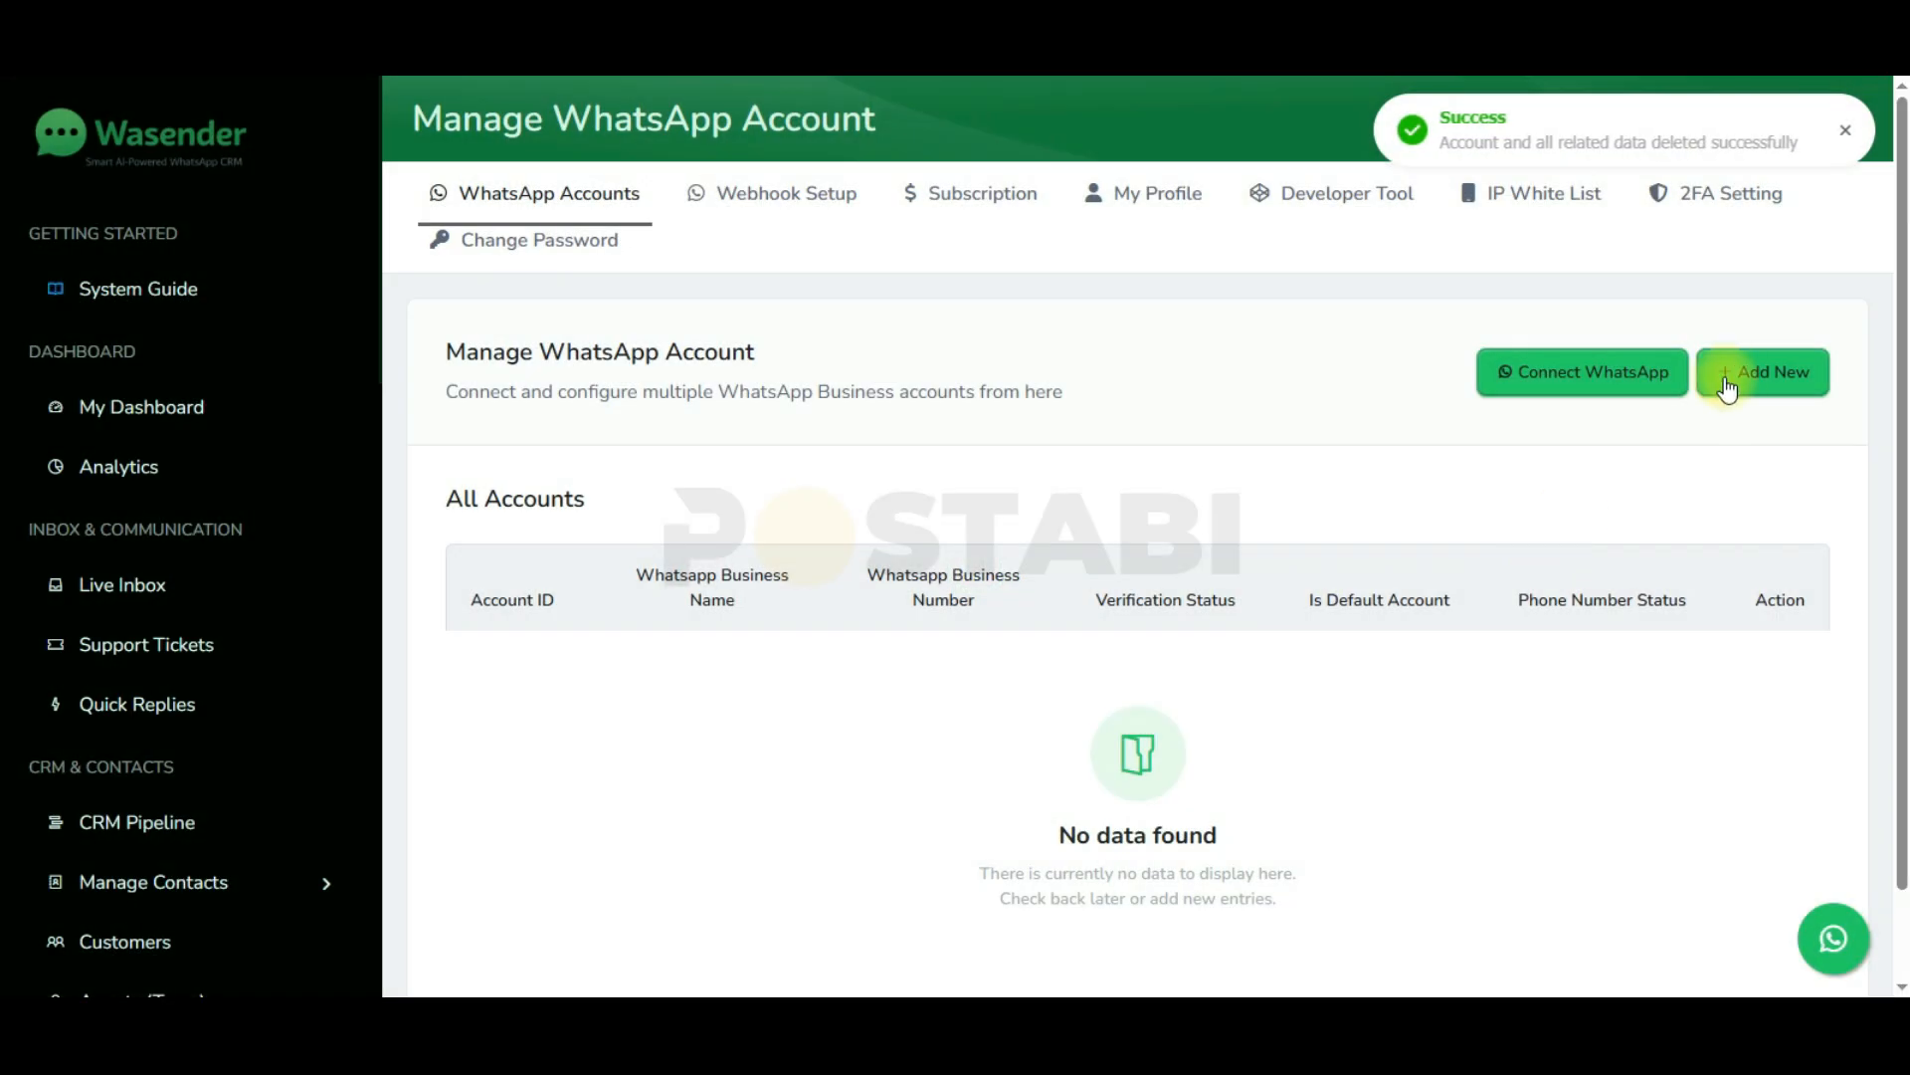
- Start a new WhatsApp account and autofill the saved WhatsApp Number
left_click(1761, 389)
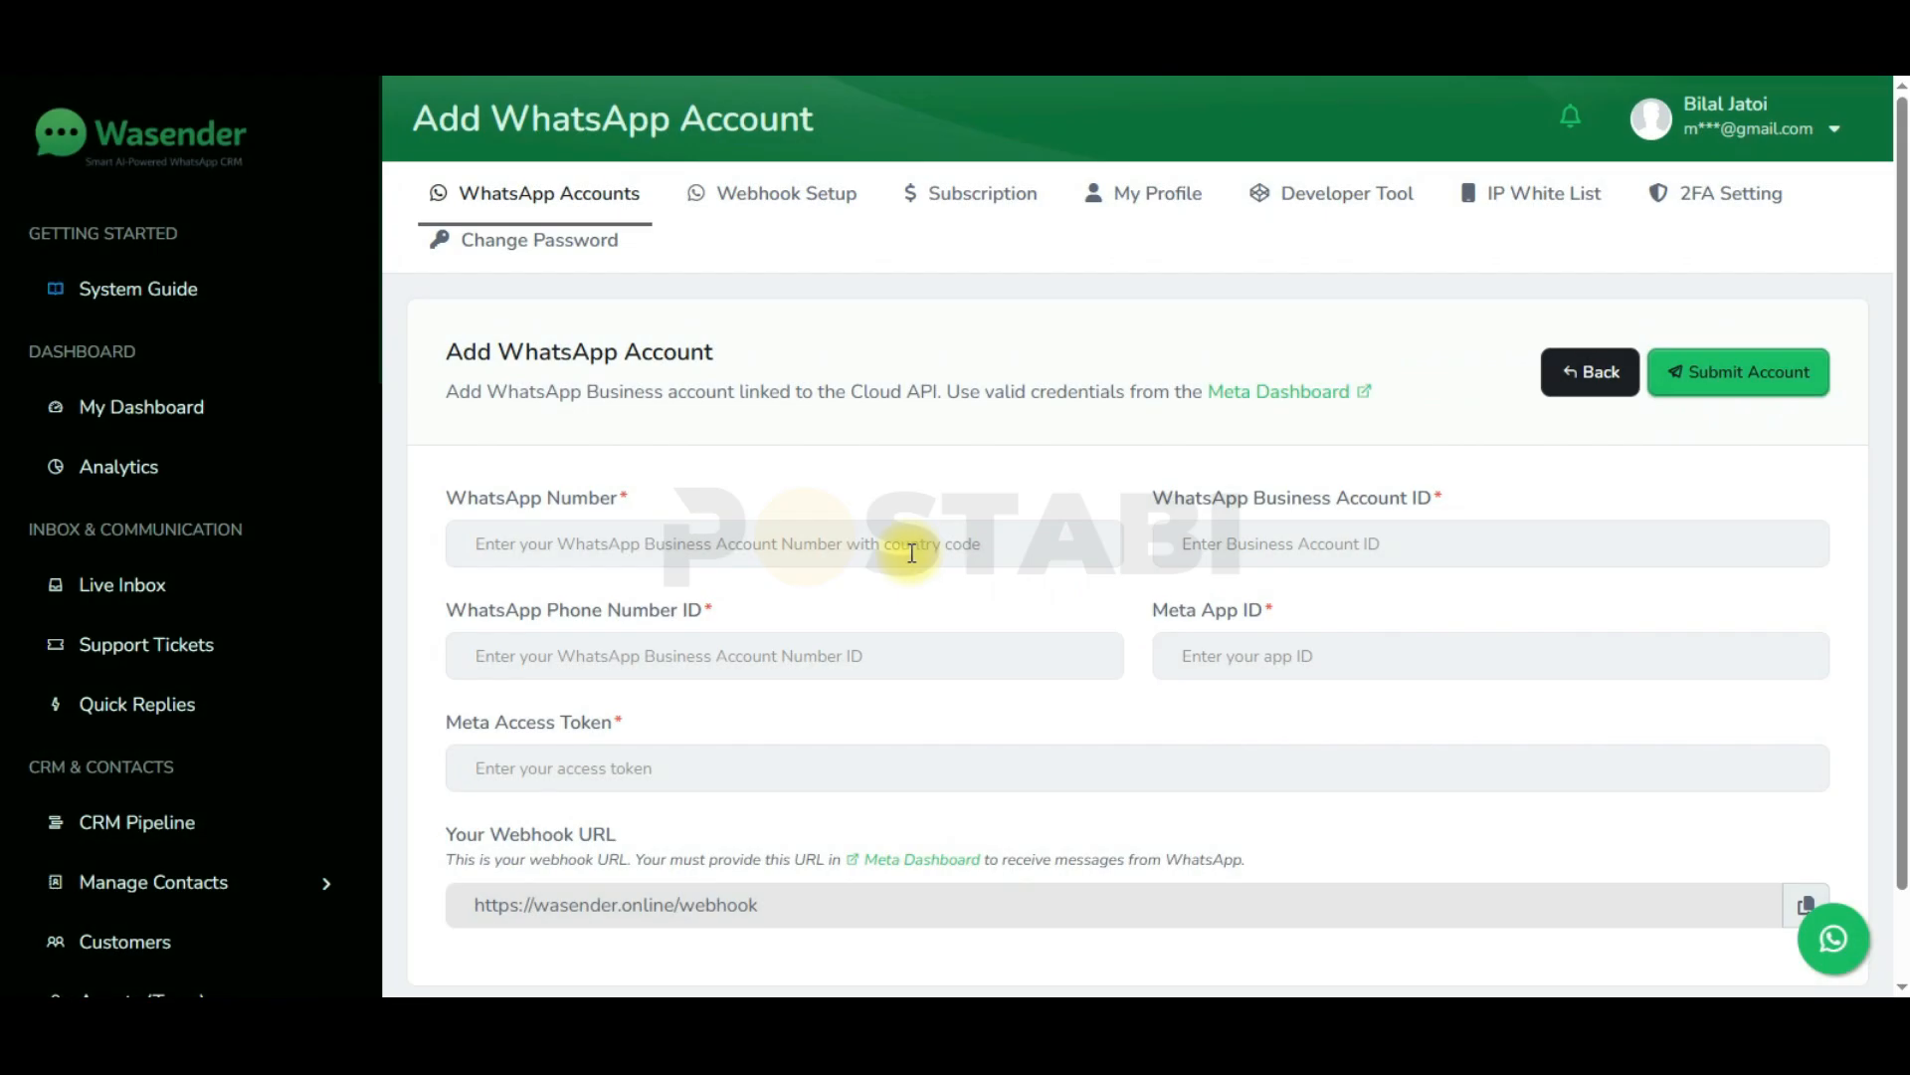
left_click(911, 553)
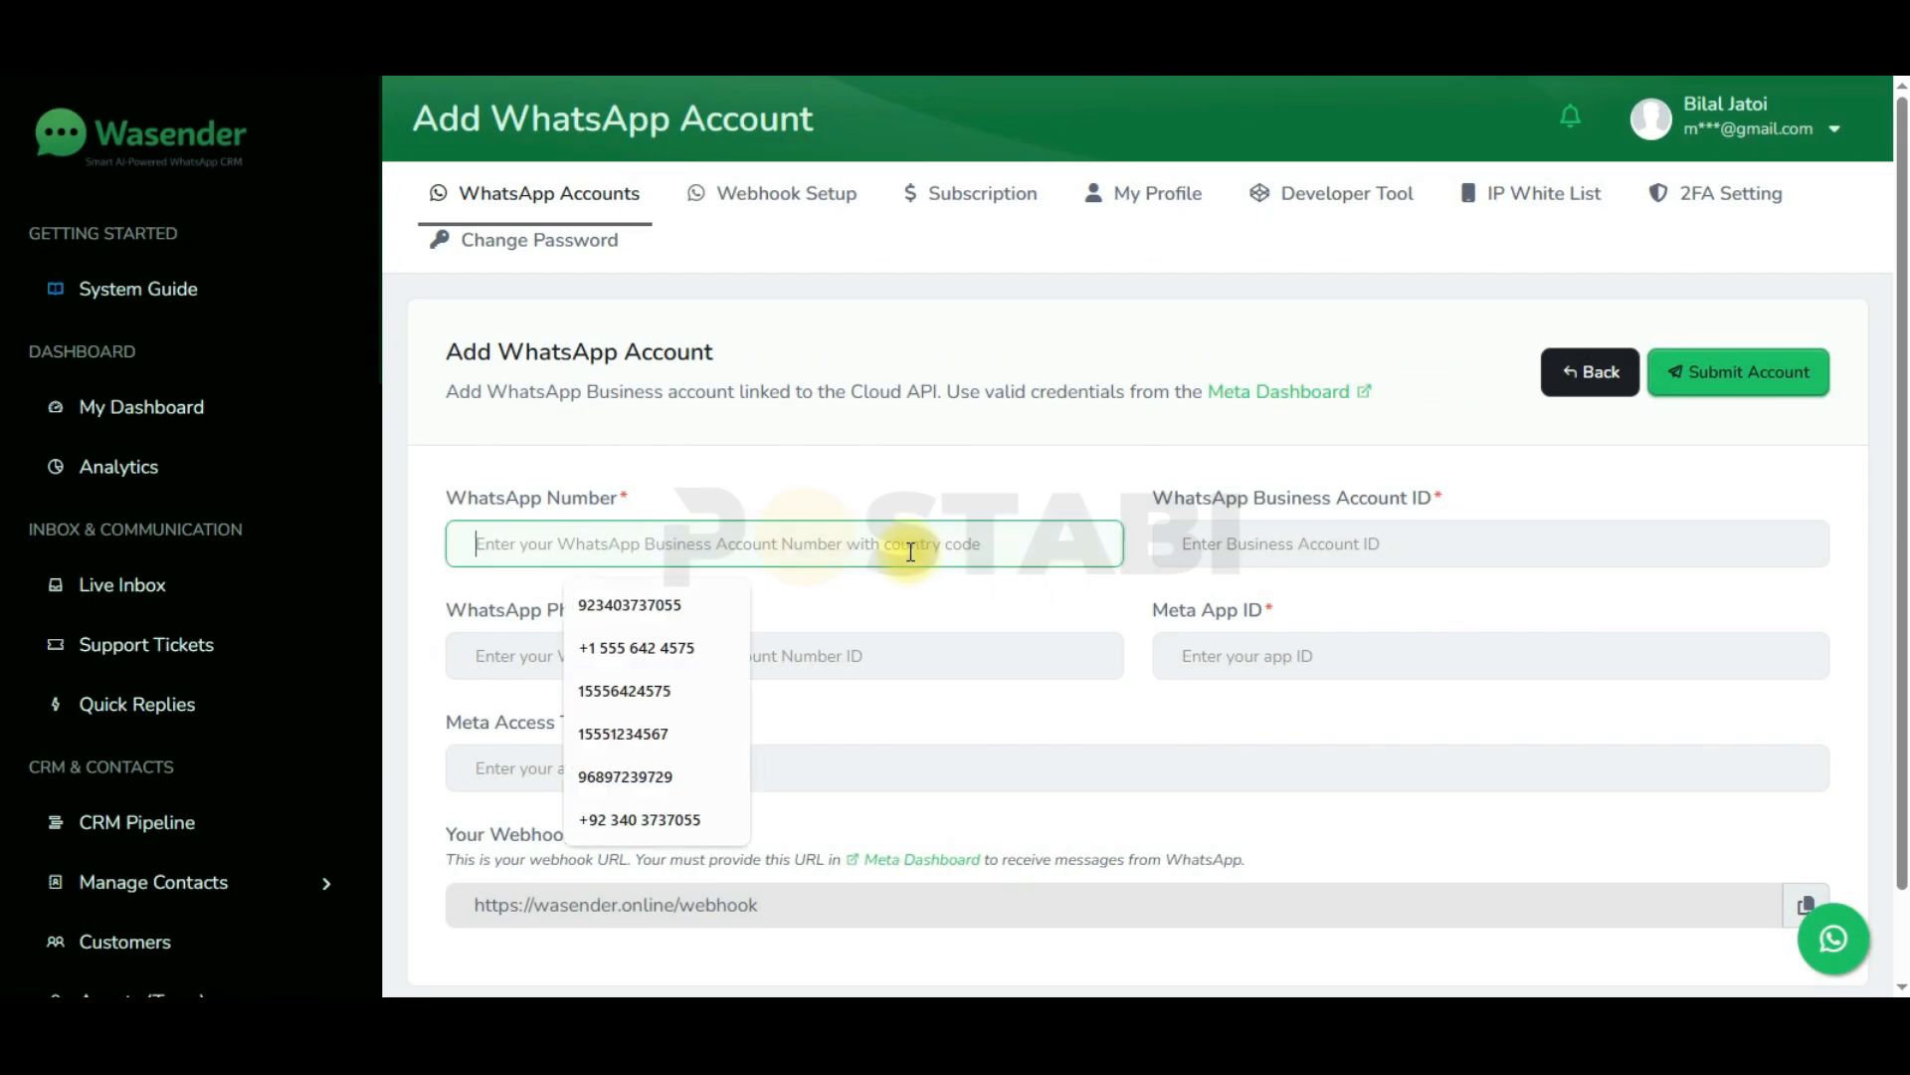
left_click(701, 609)
left_click(974, 595)
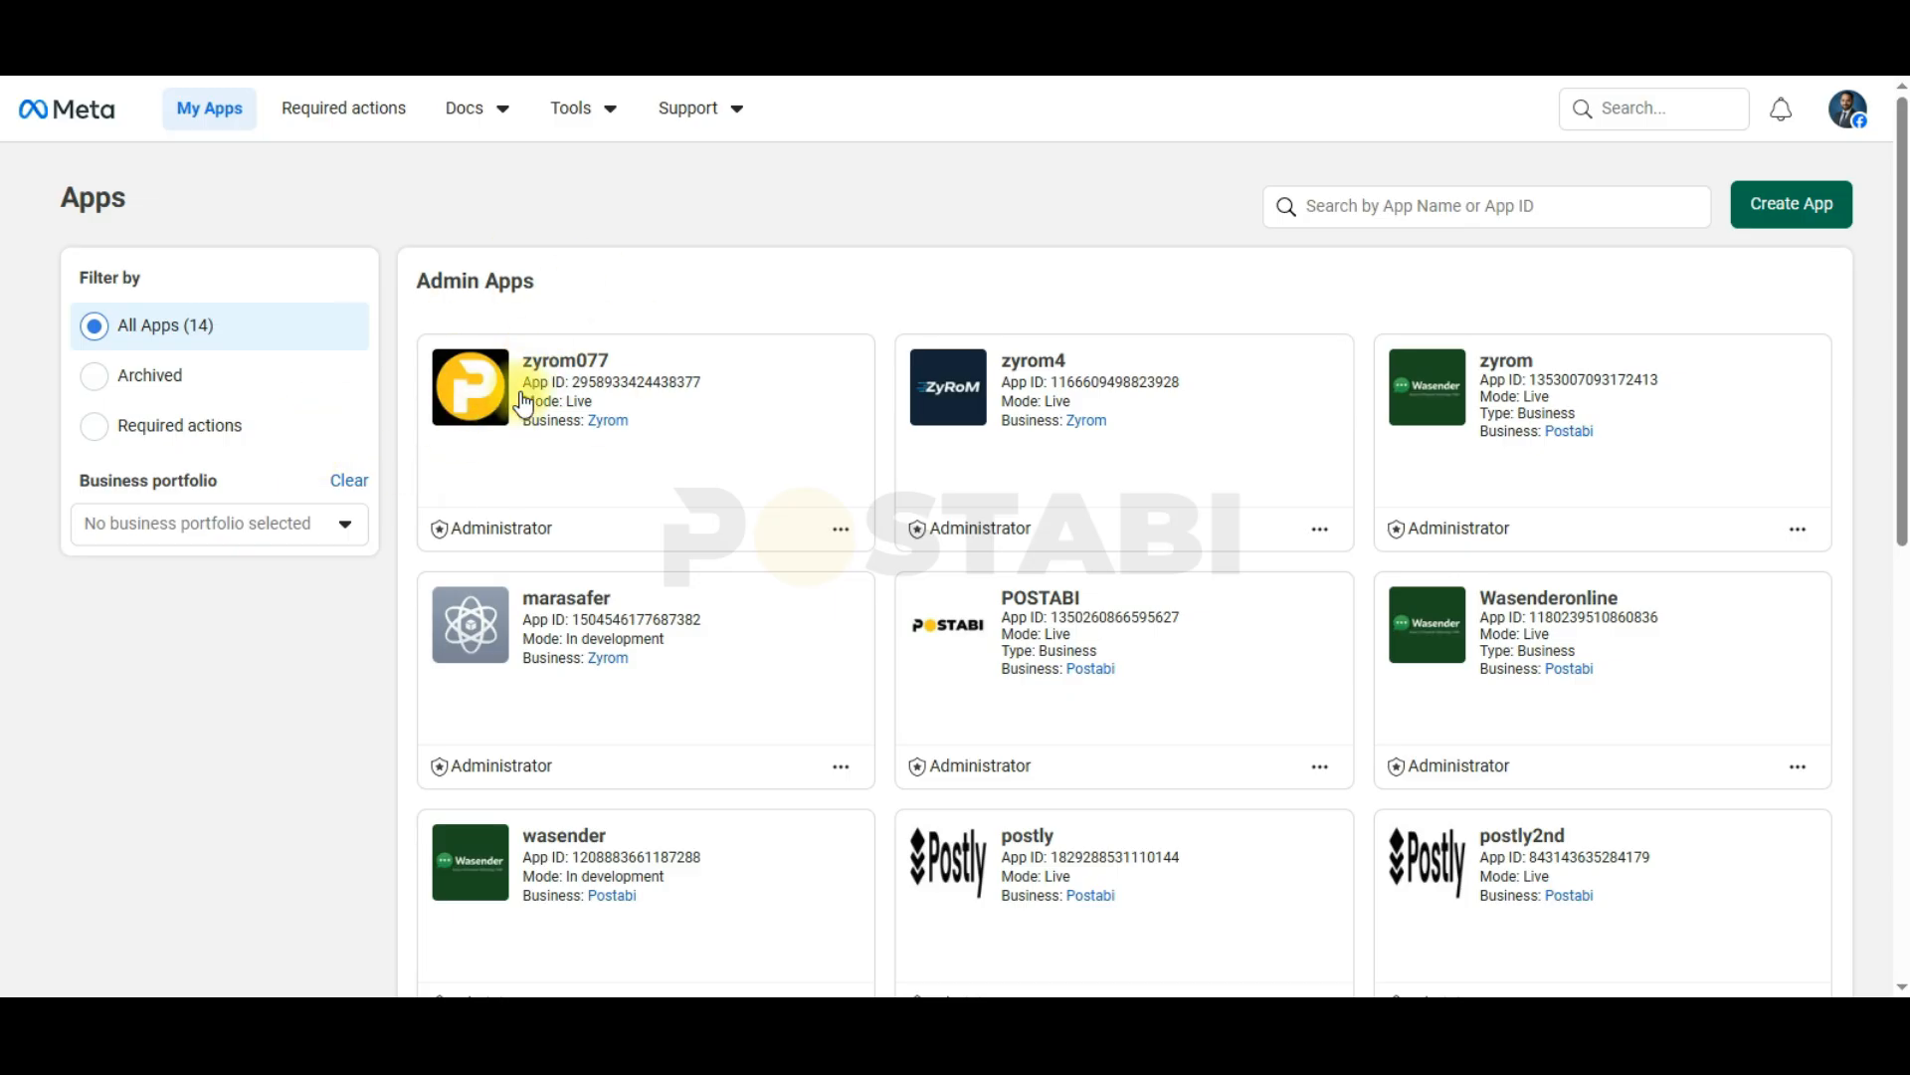
- Paste the zyrom077 App ID into Wasender's Meta App ID field, then open zyrom077
left_click(623, 396)
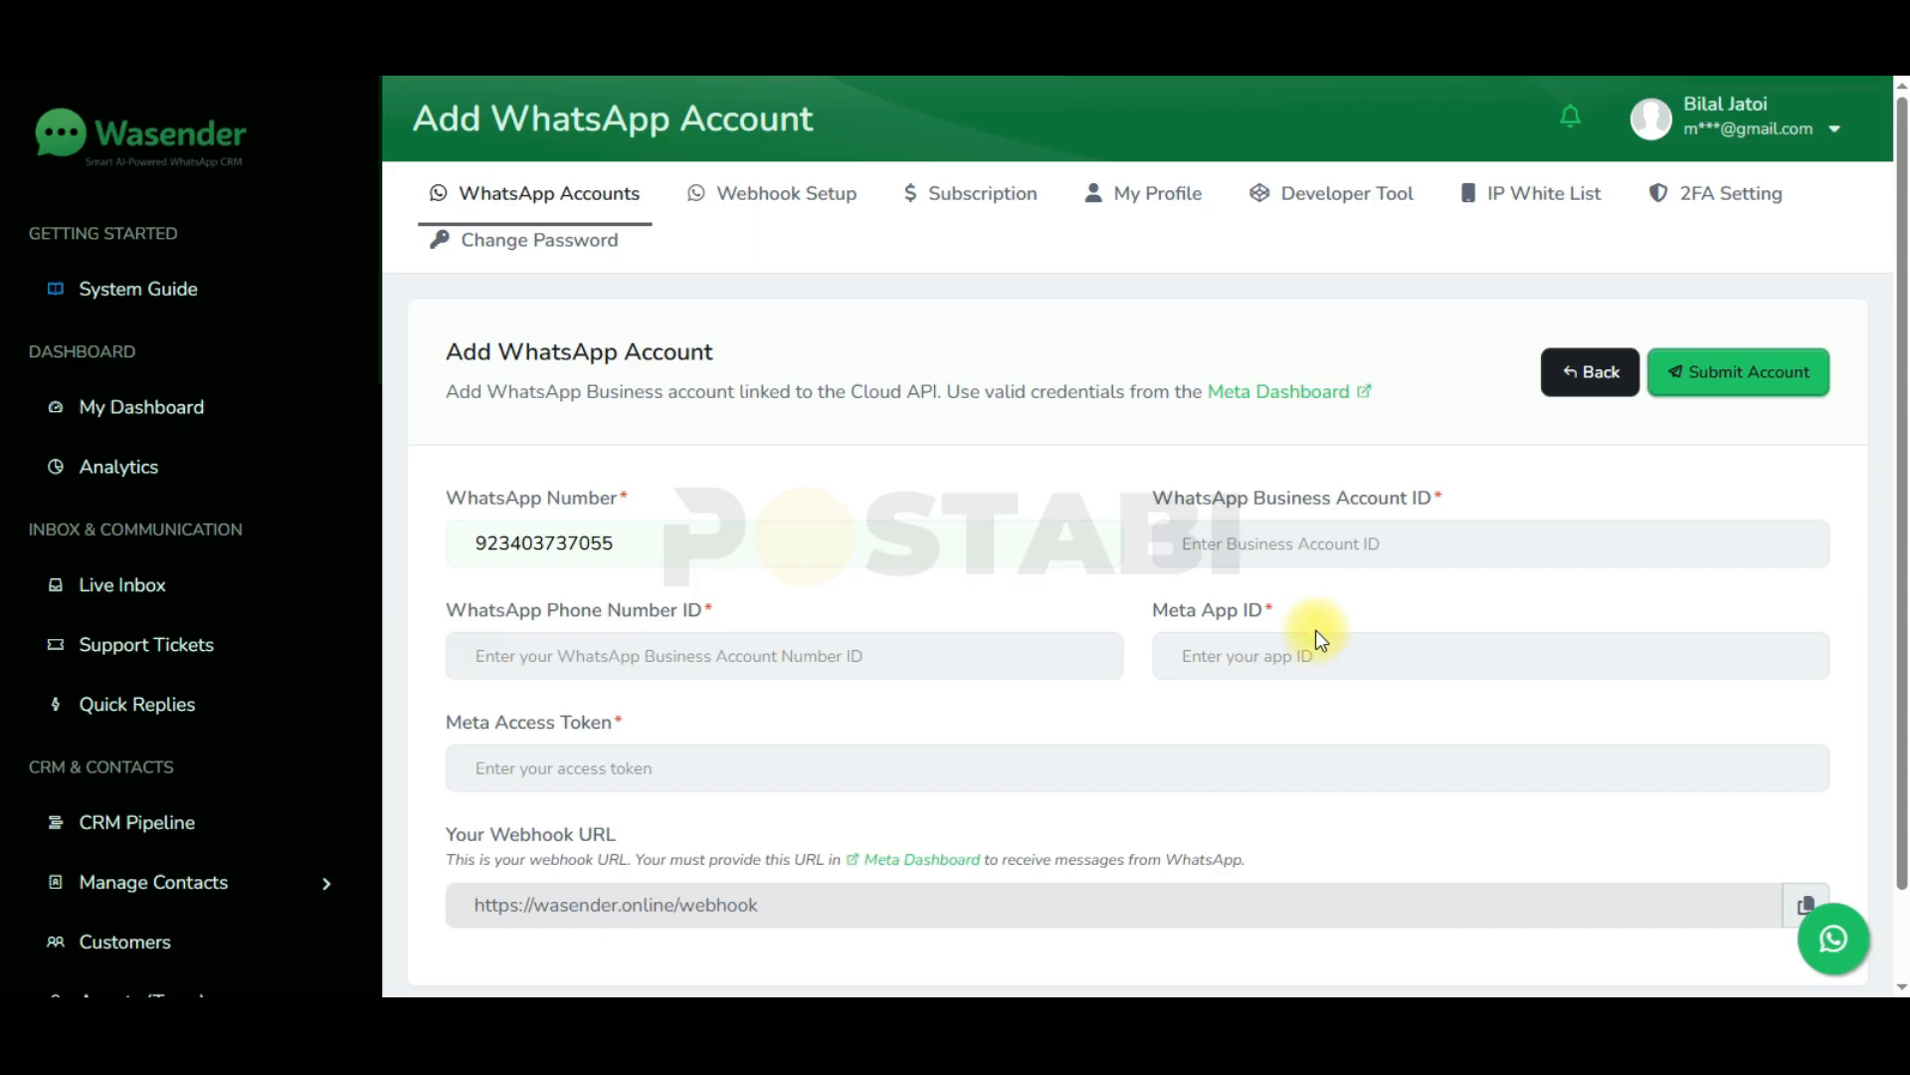
left_click(1316, 642)
key("ctrl+v")
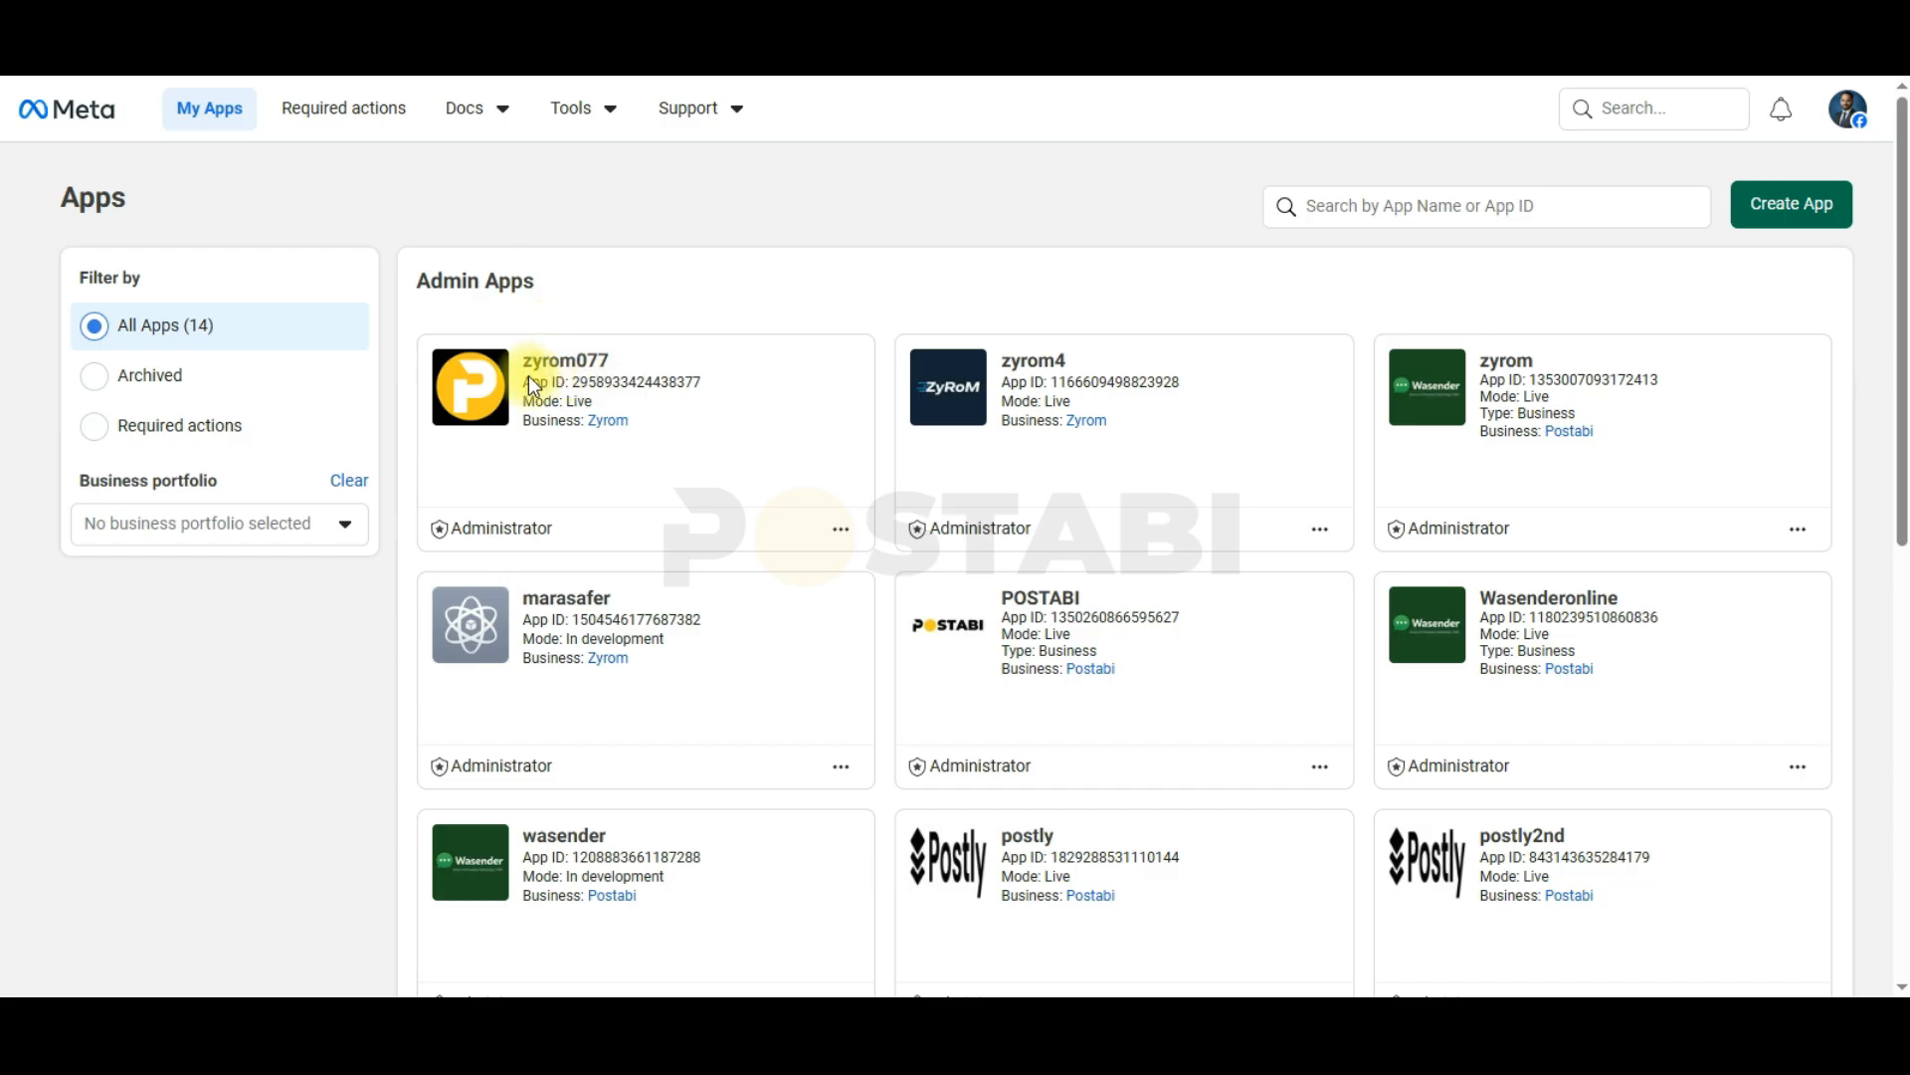
left_click(600, 441)
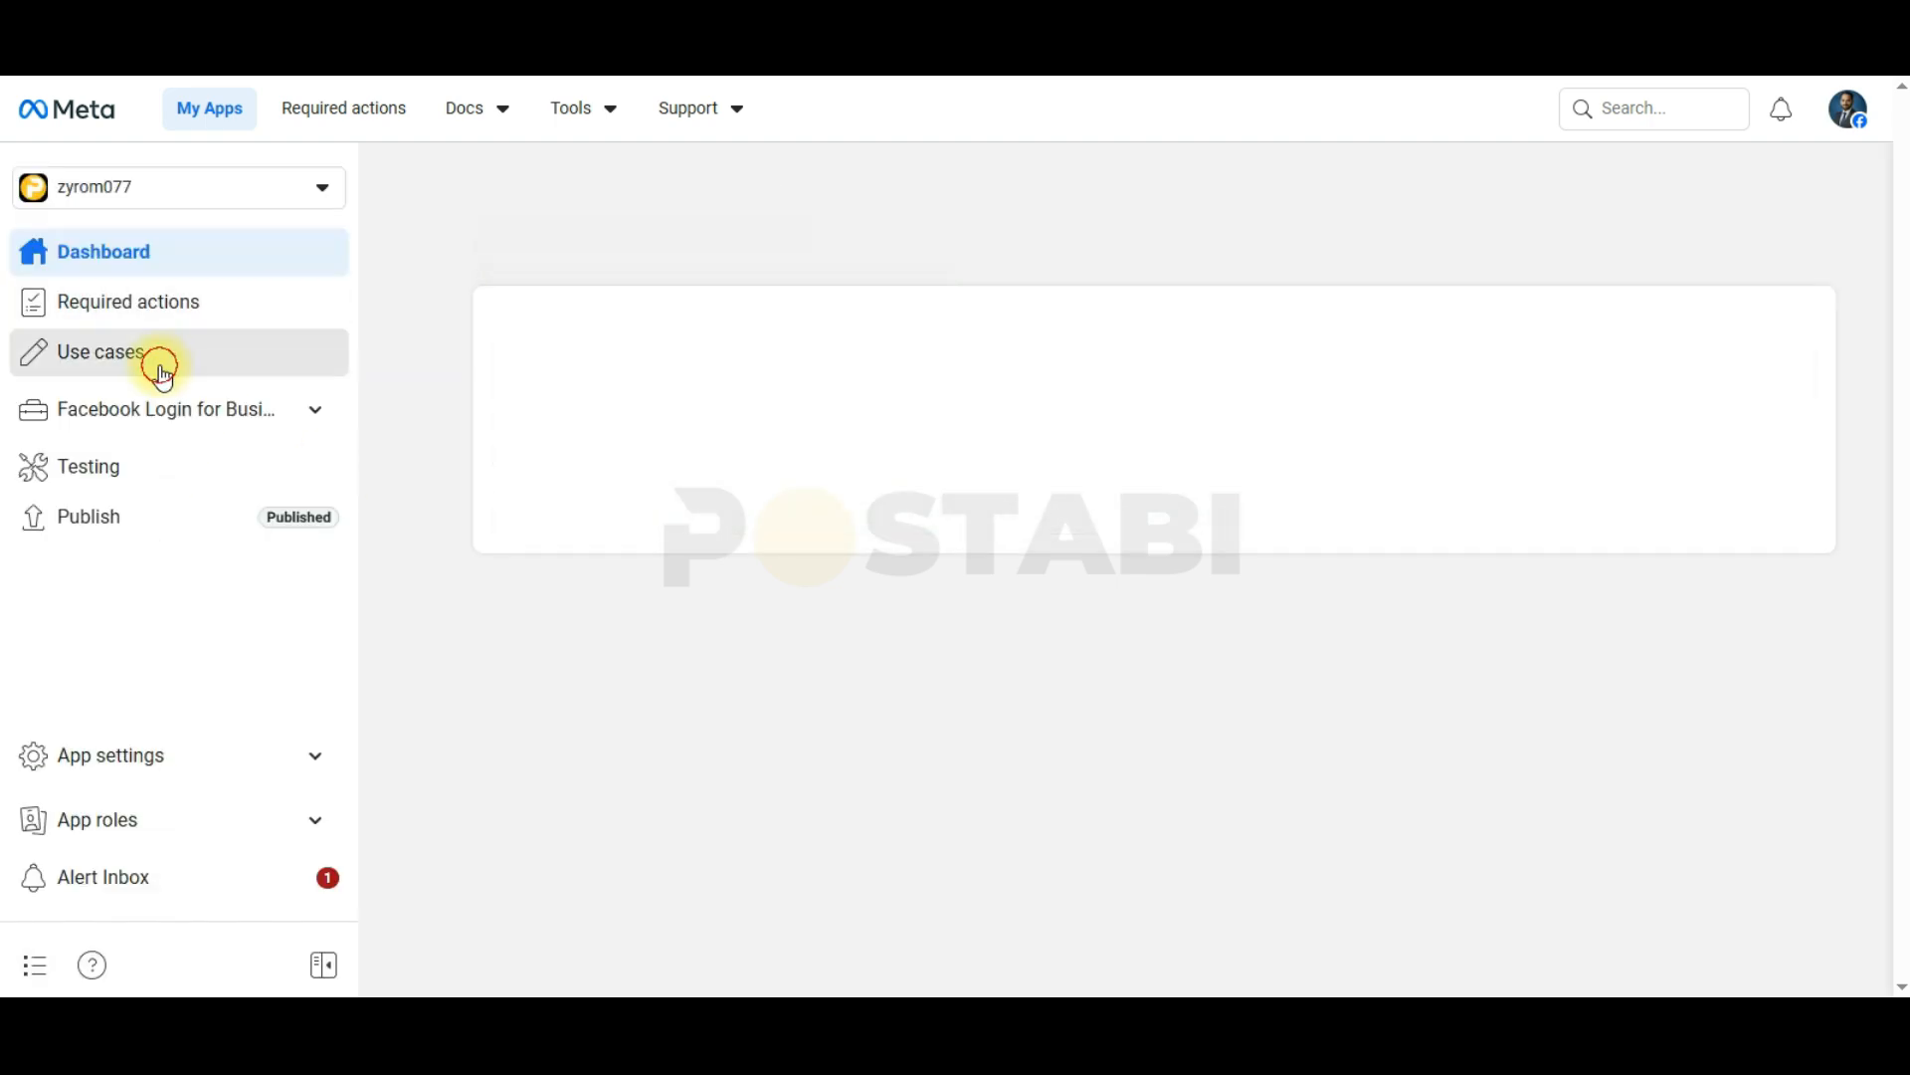
- Go to zyrom077's Use cases and customize the WhatsApp use case to reach API Setup
left_click(158, 362)
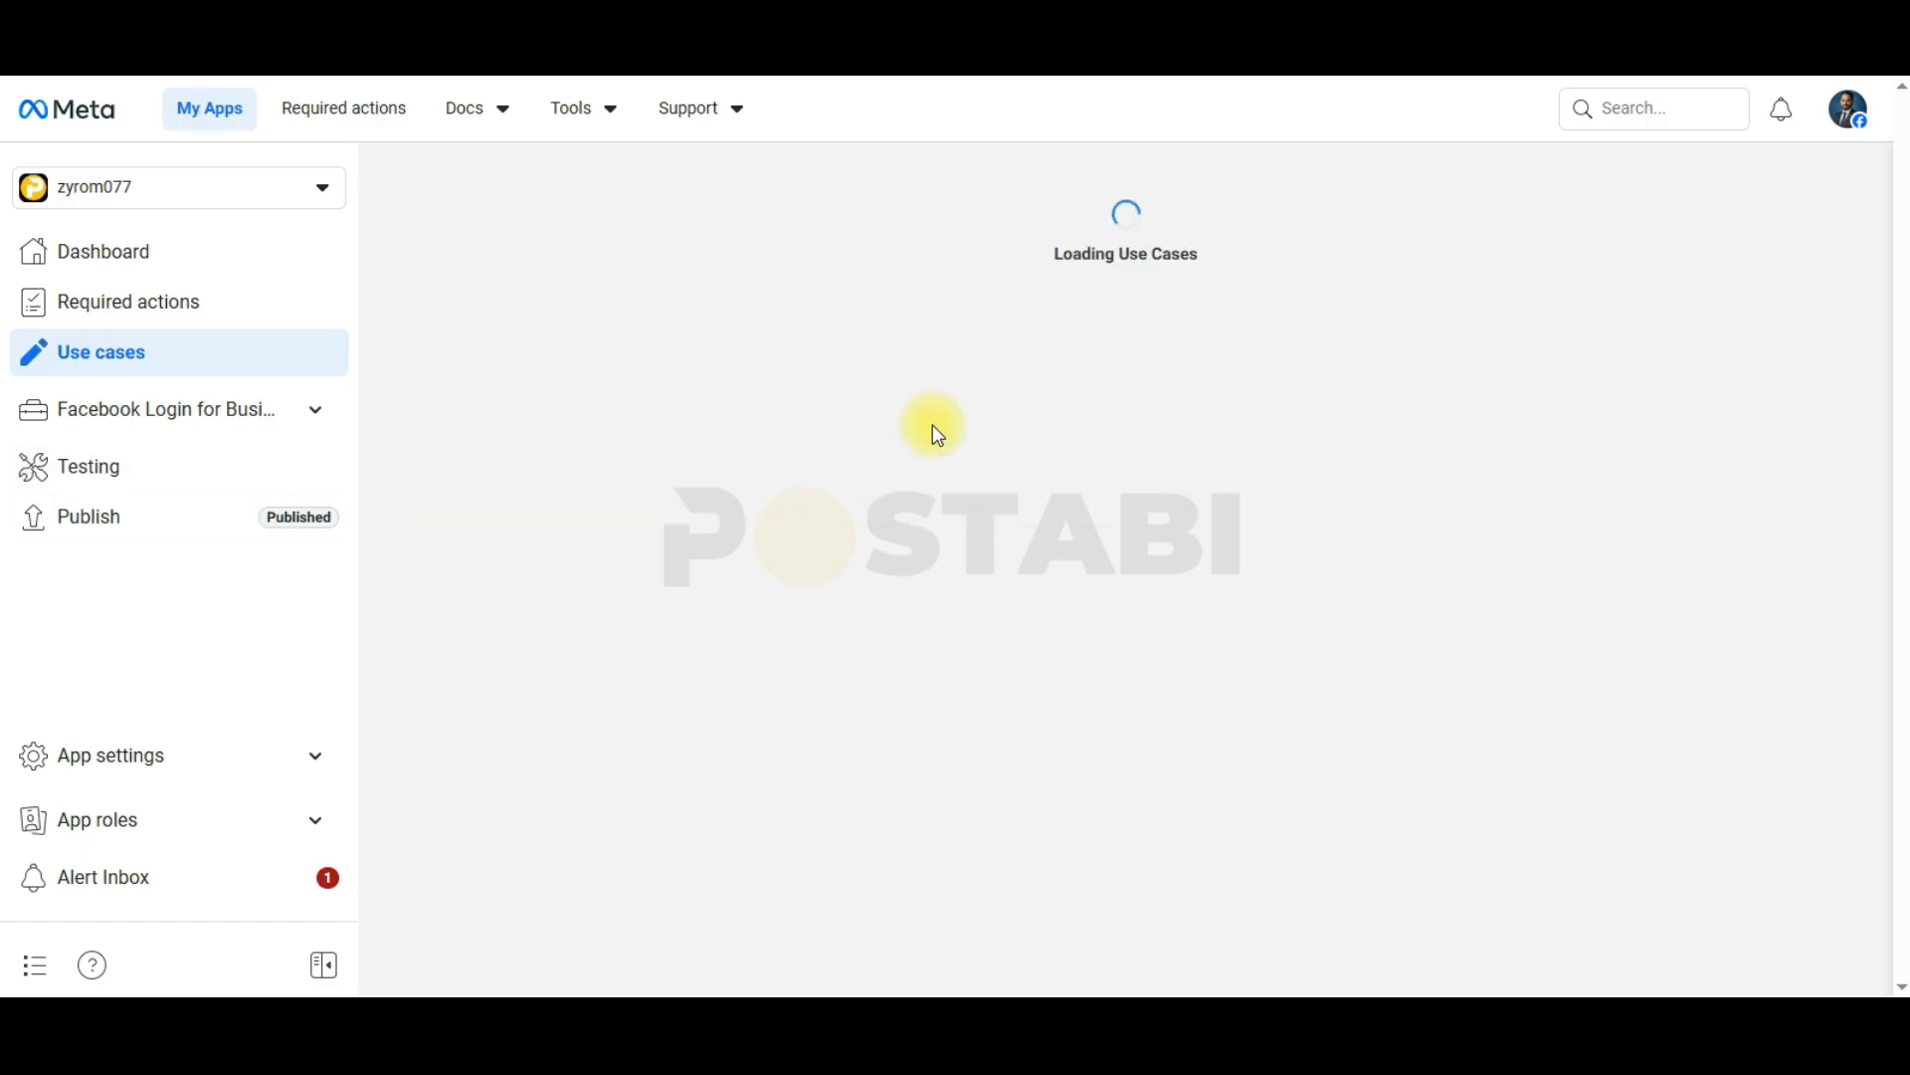
left_click(1695, 321)
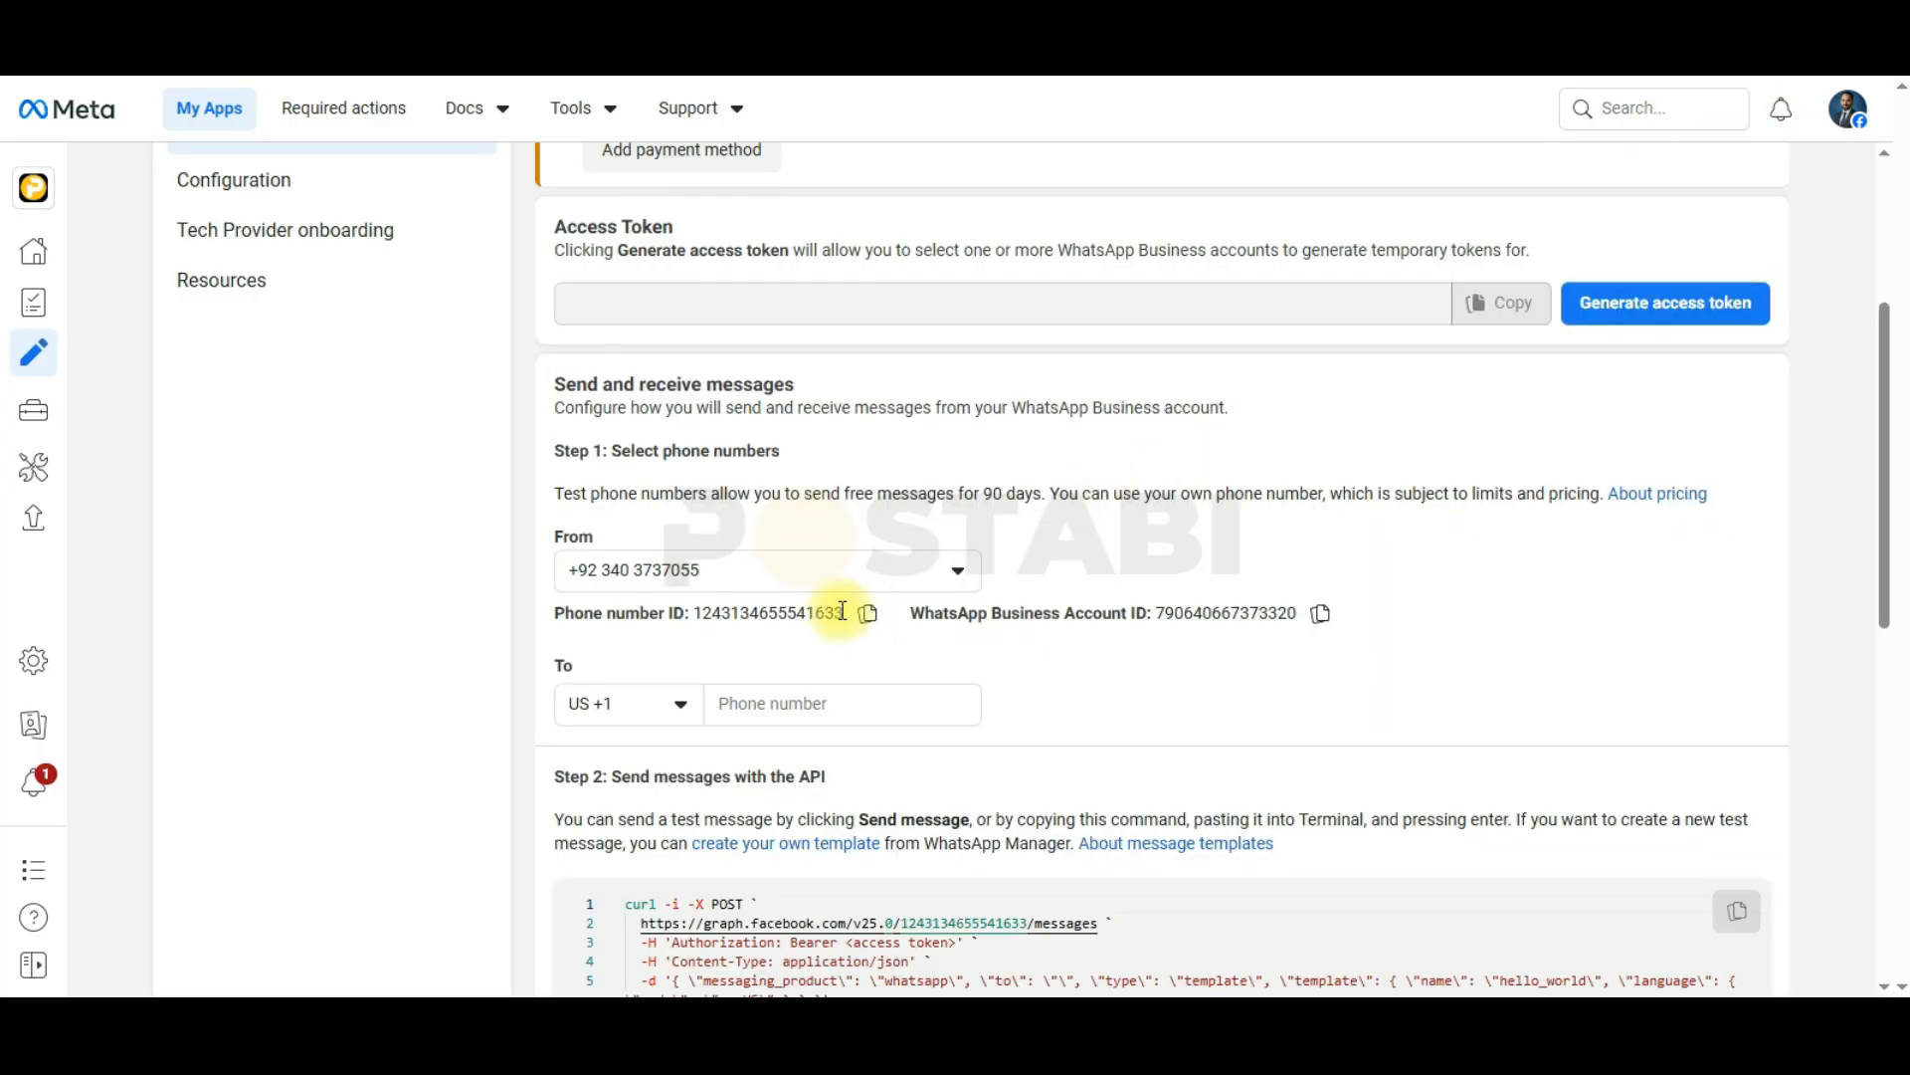
left_click(865, 617)
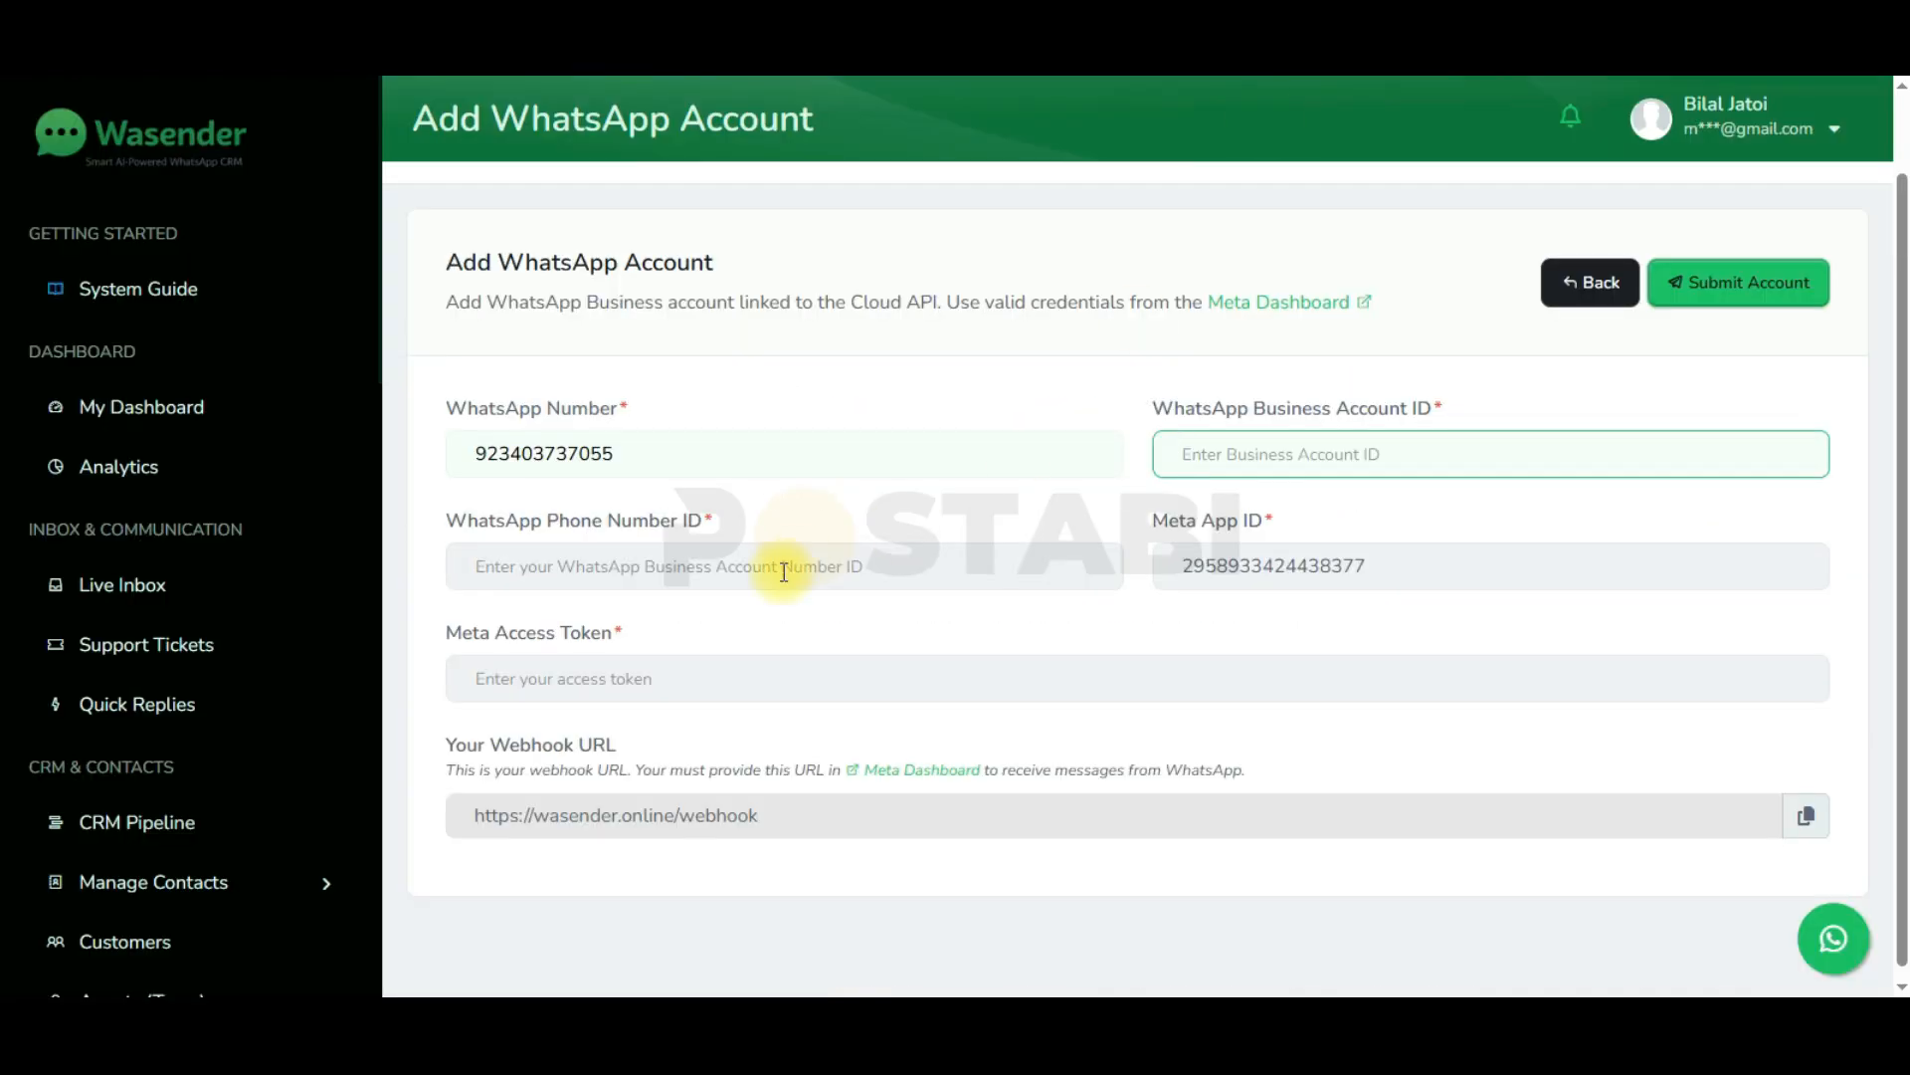
left_click(784, 572)
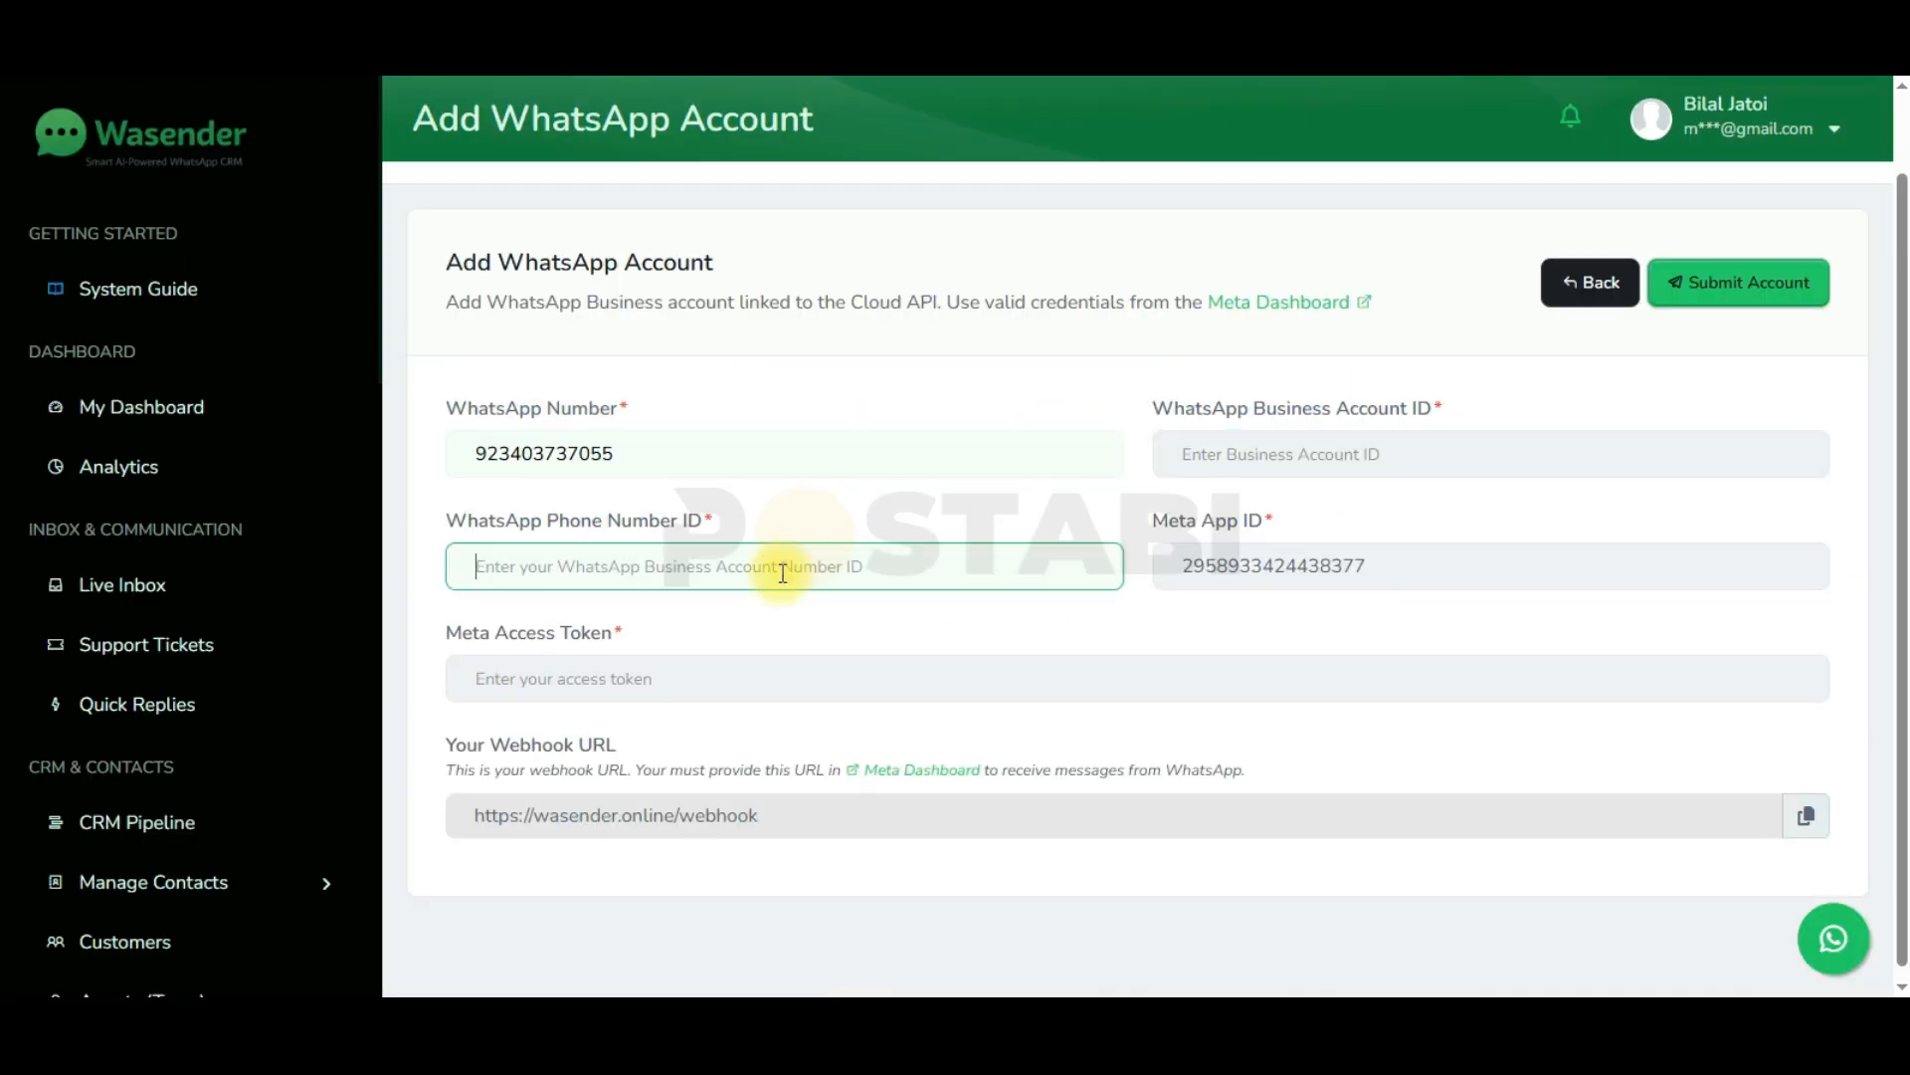
key("ctrl+v")
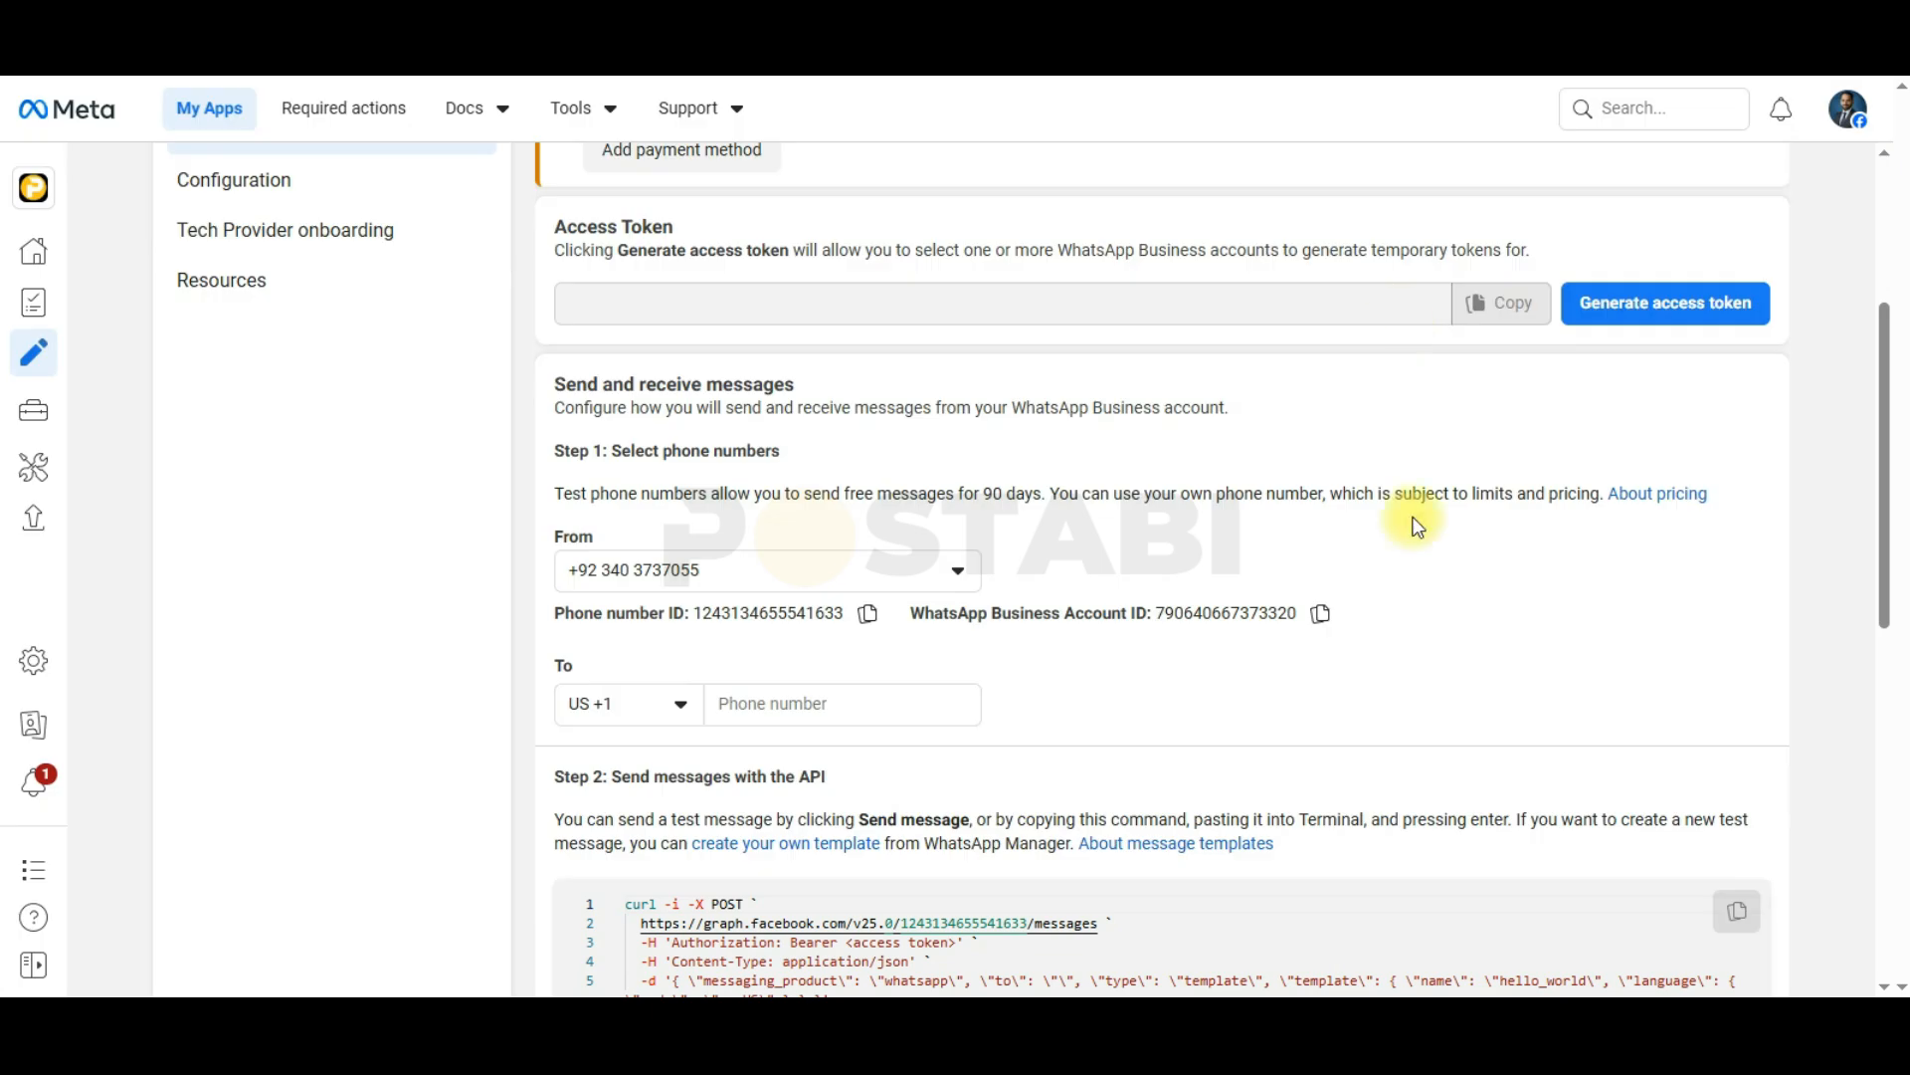
left_click(1319, 611)
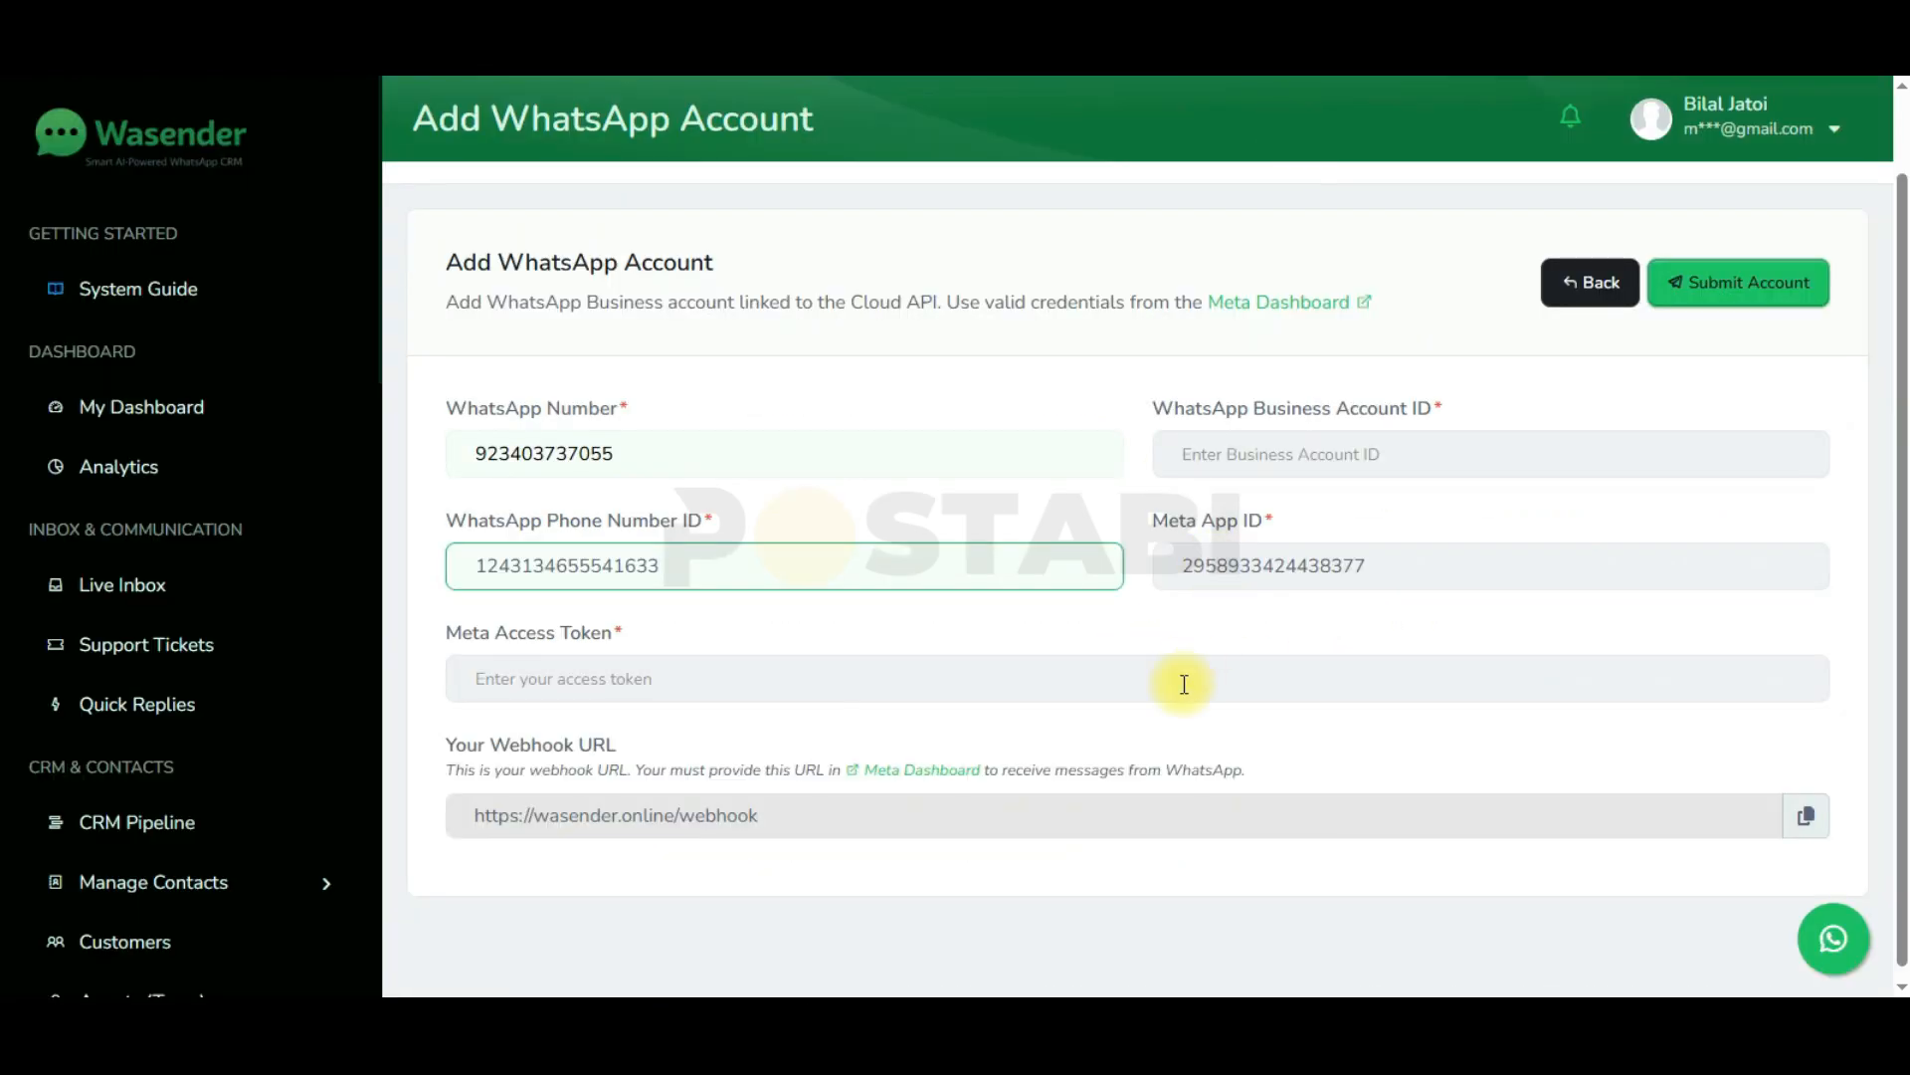
left_click(1281, 450)
key("ctrl+v")
left_click(848, 662)
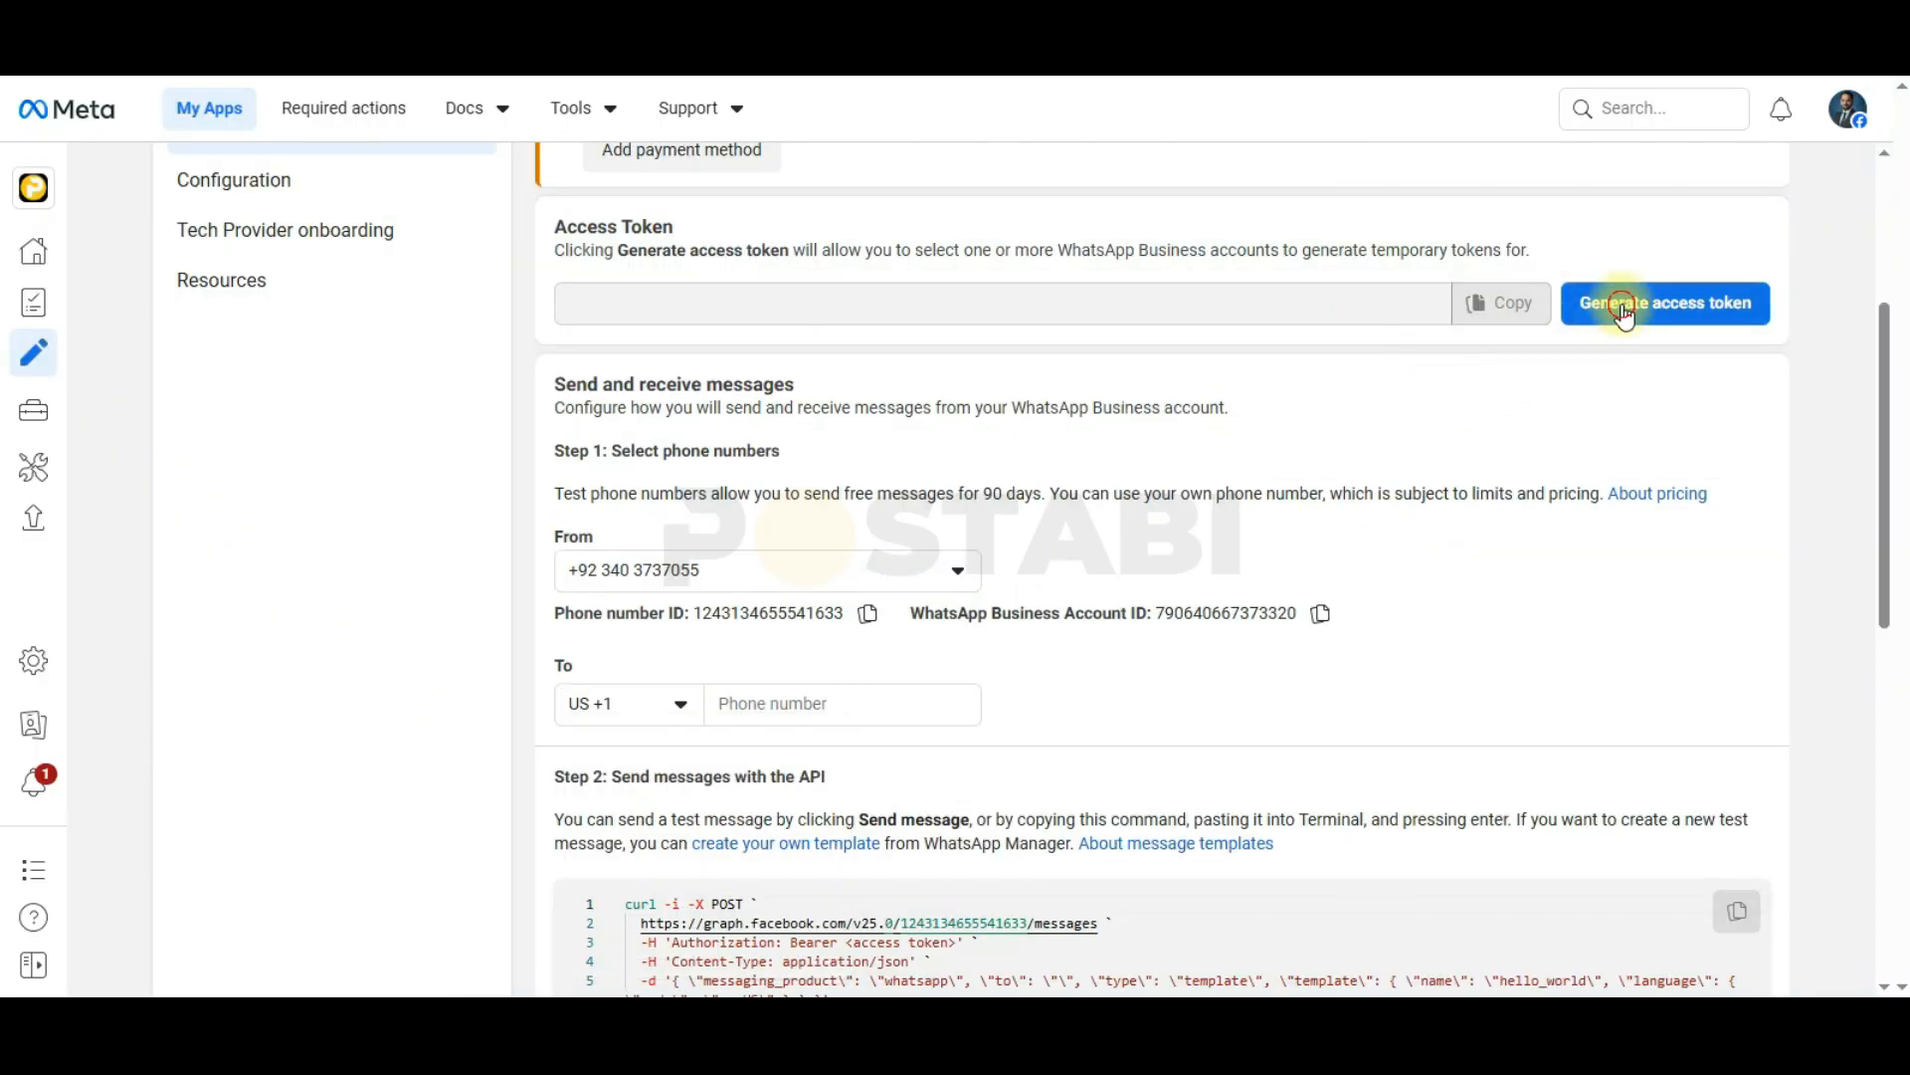
left_click(1624, 306)
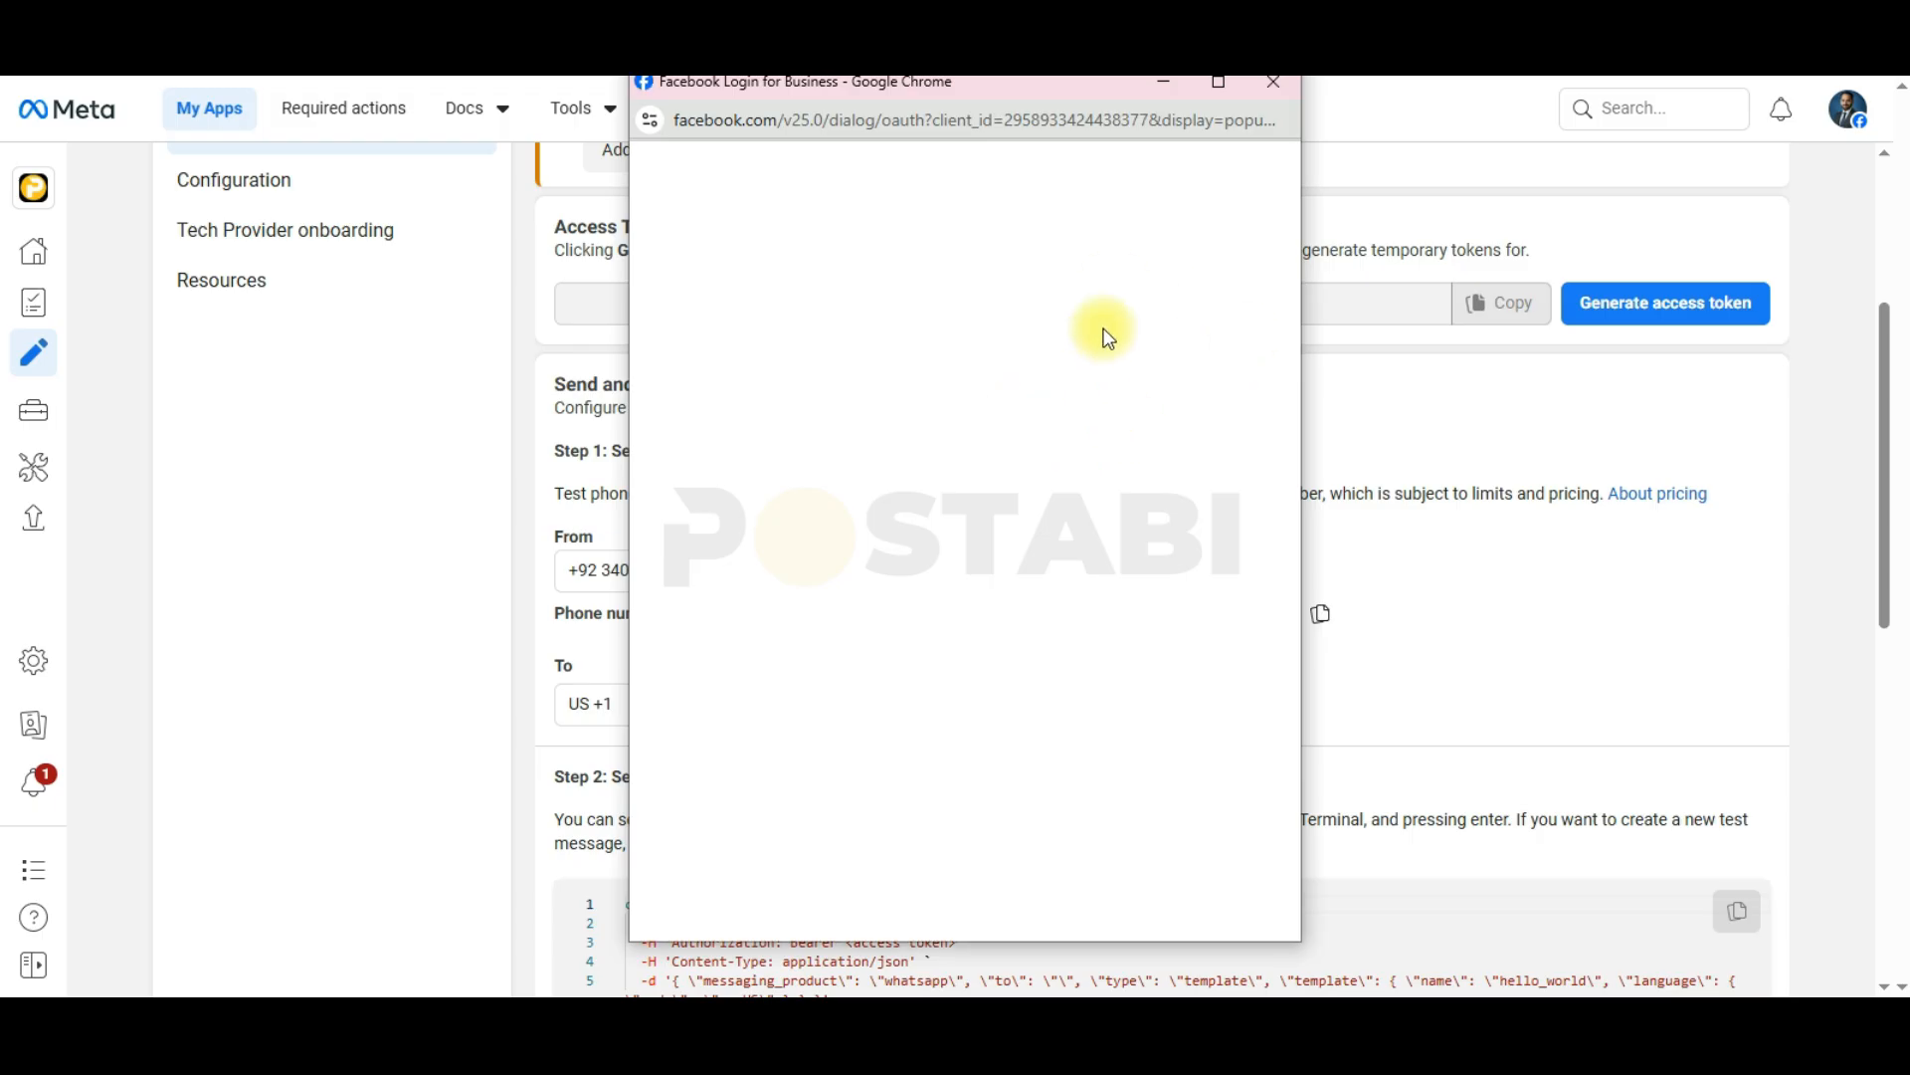
- Paste the temporary Meta access token into Wasender and submit the Zyrom International account
left_click(1091, 375)
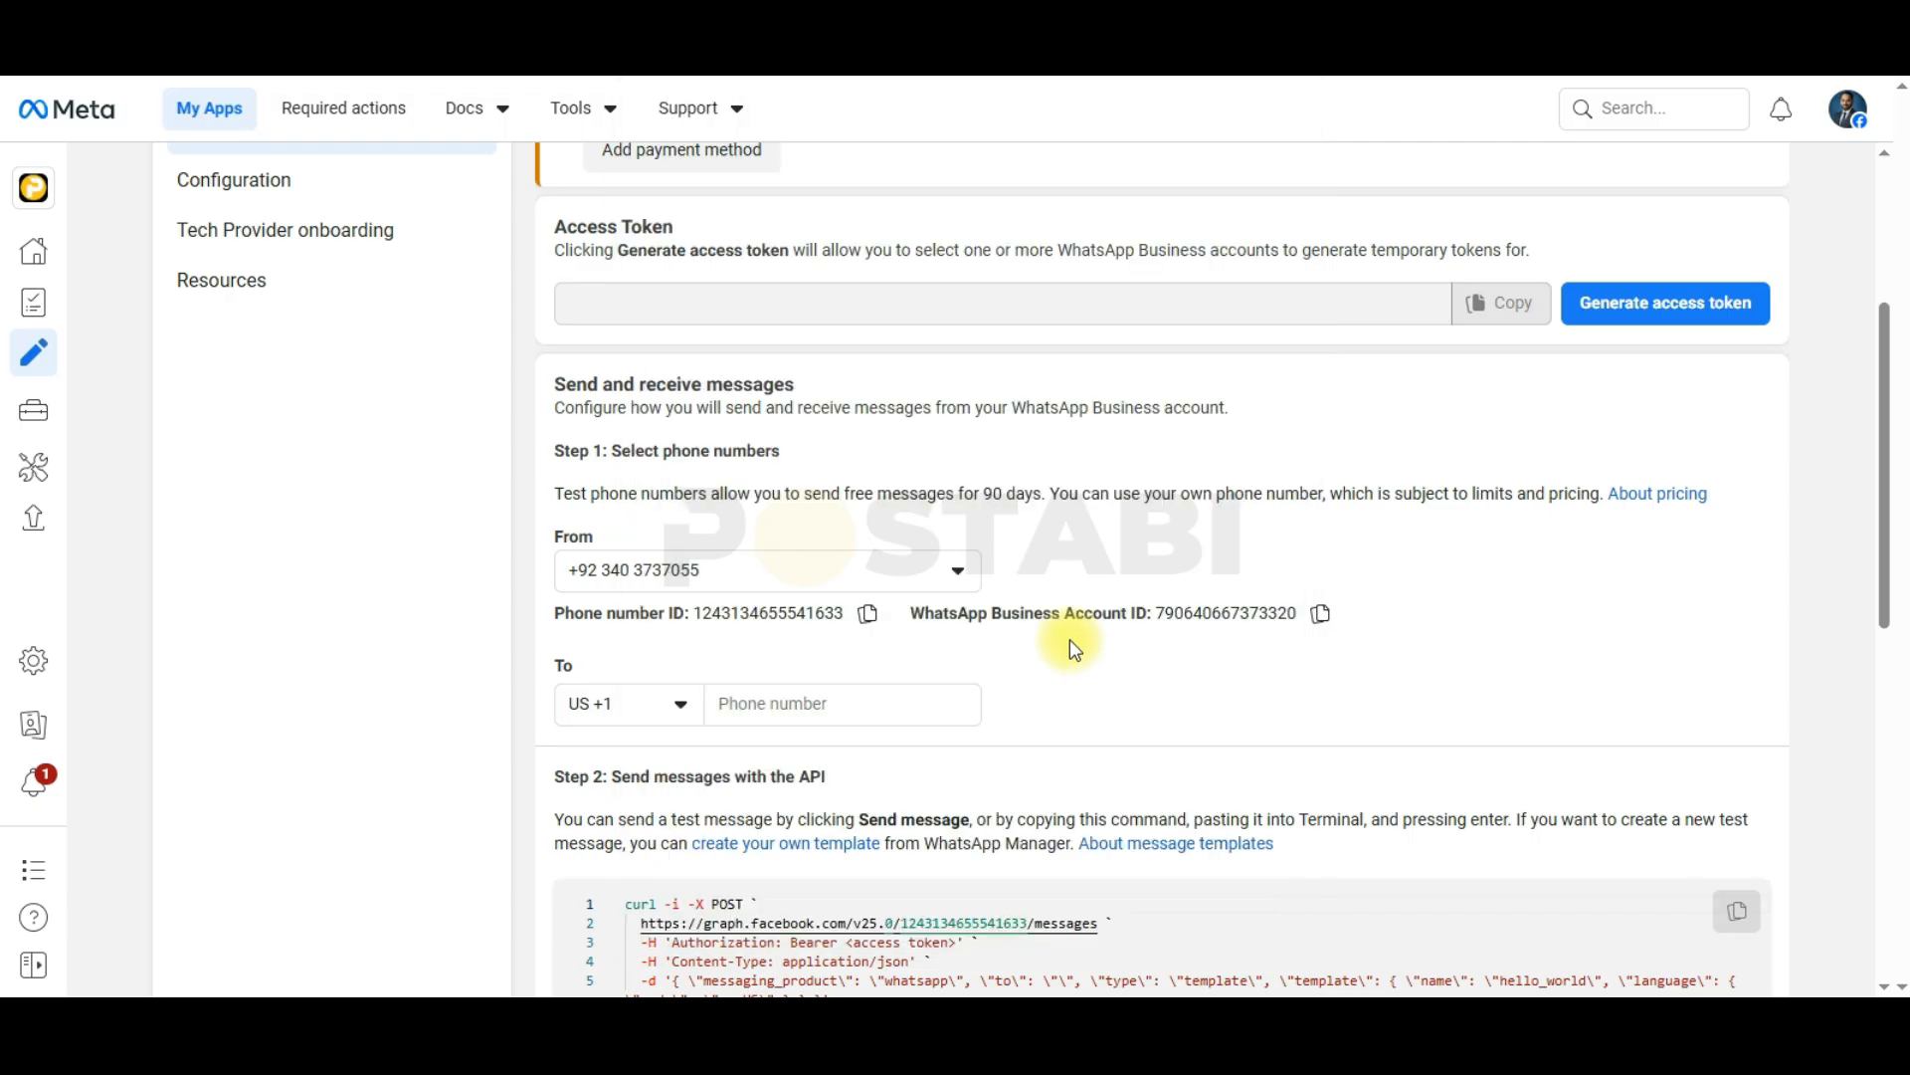
left_click(1511, 316)
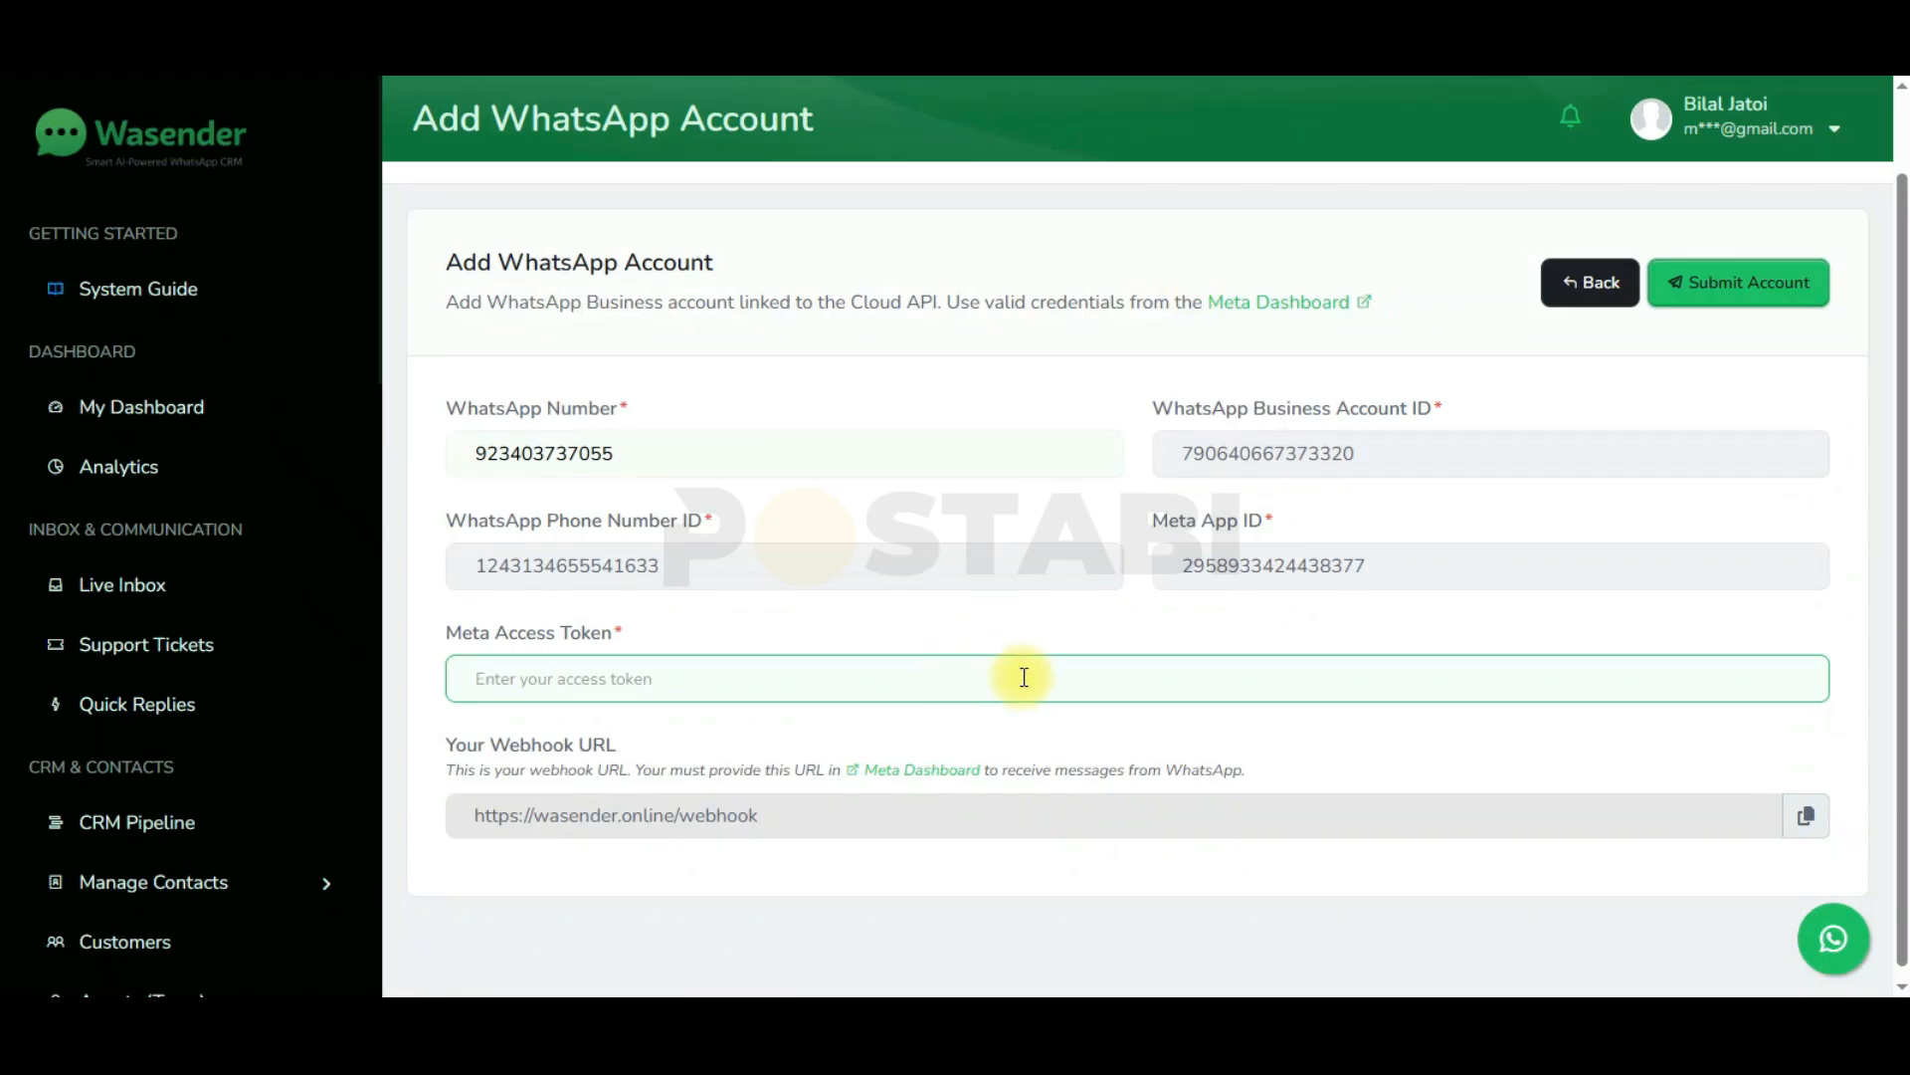
left_click(1024, 670)
key("ctrl+v")
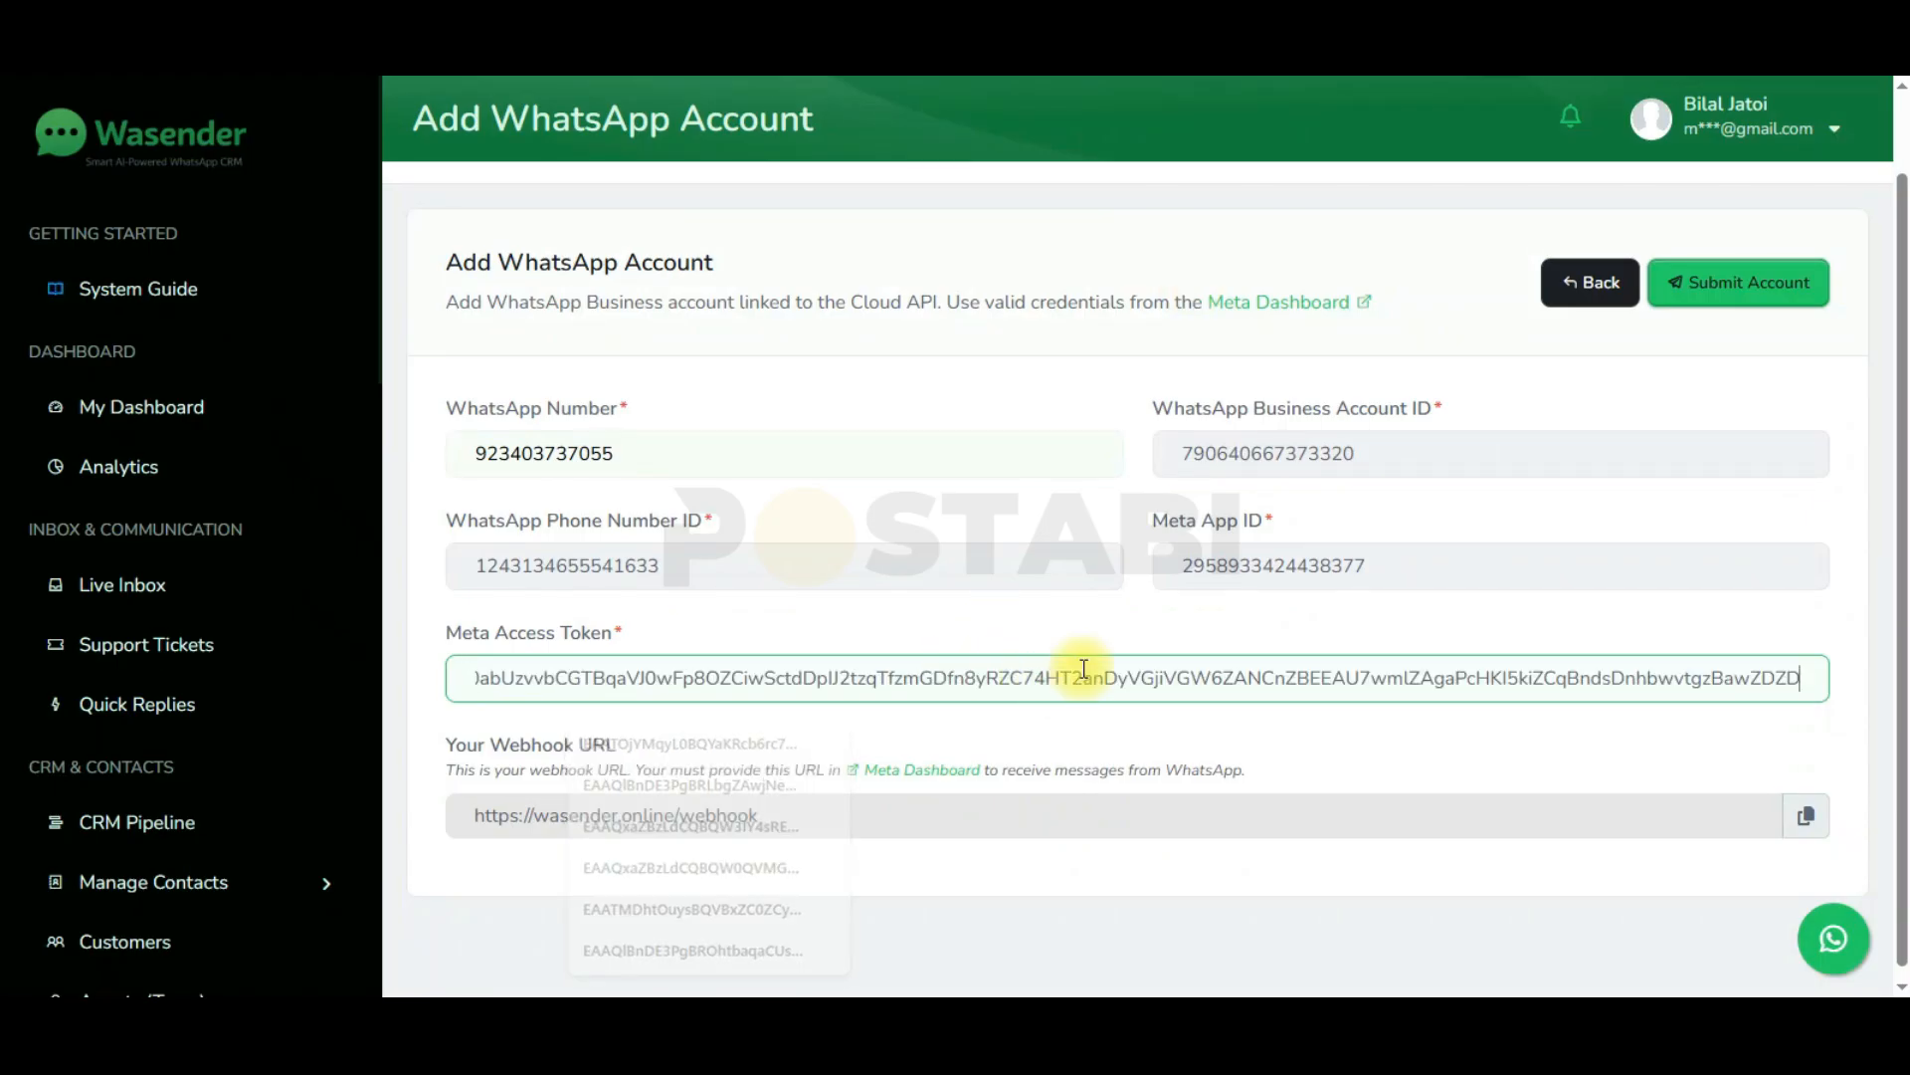
left_click(1725, 291)
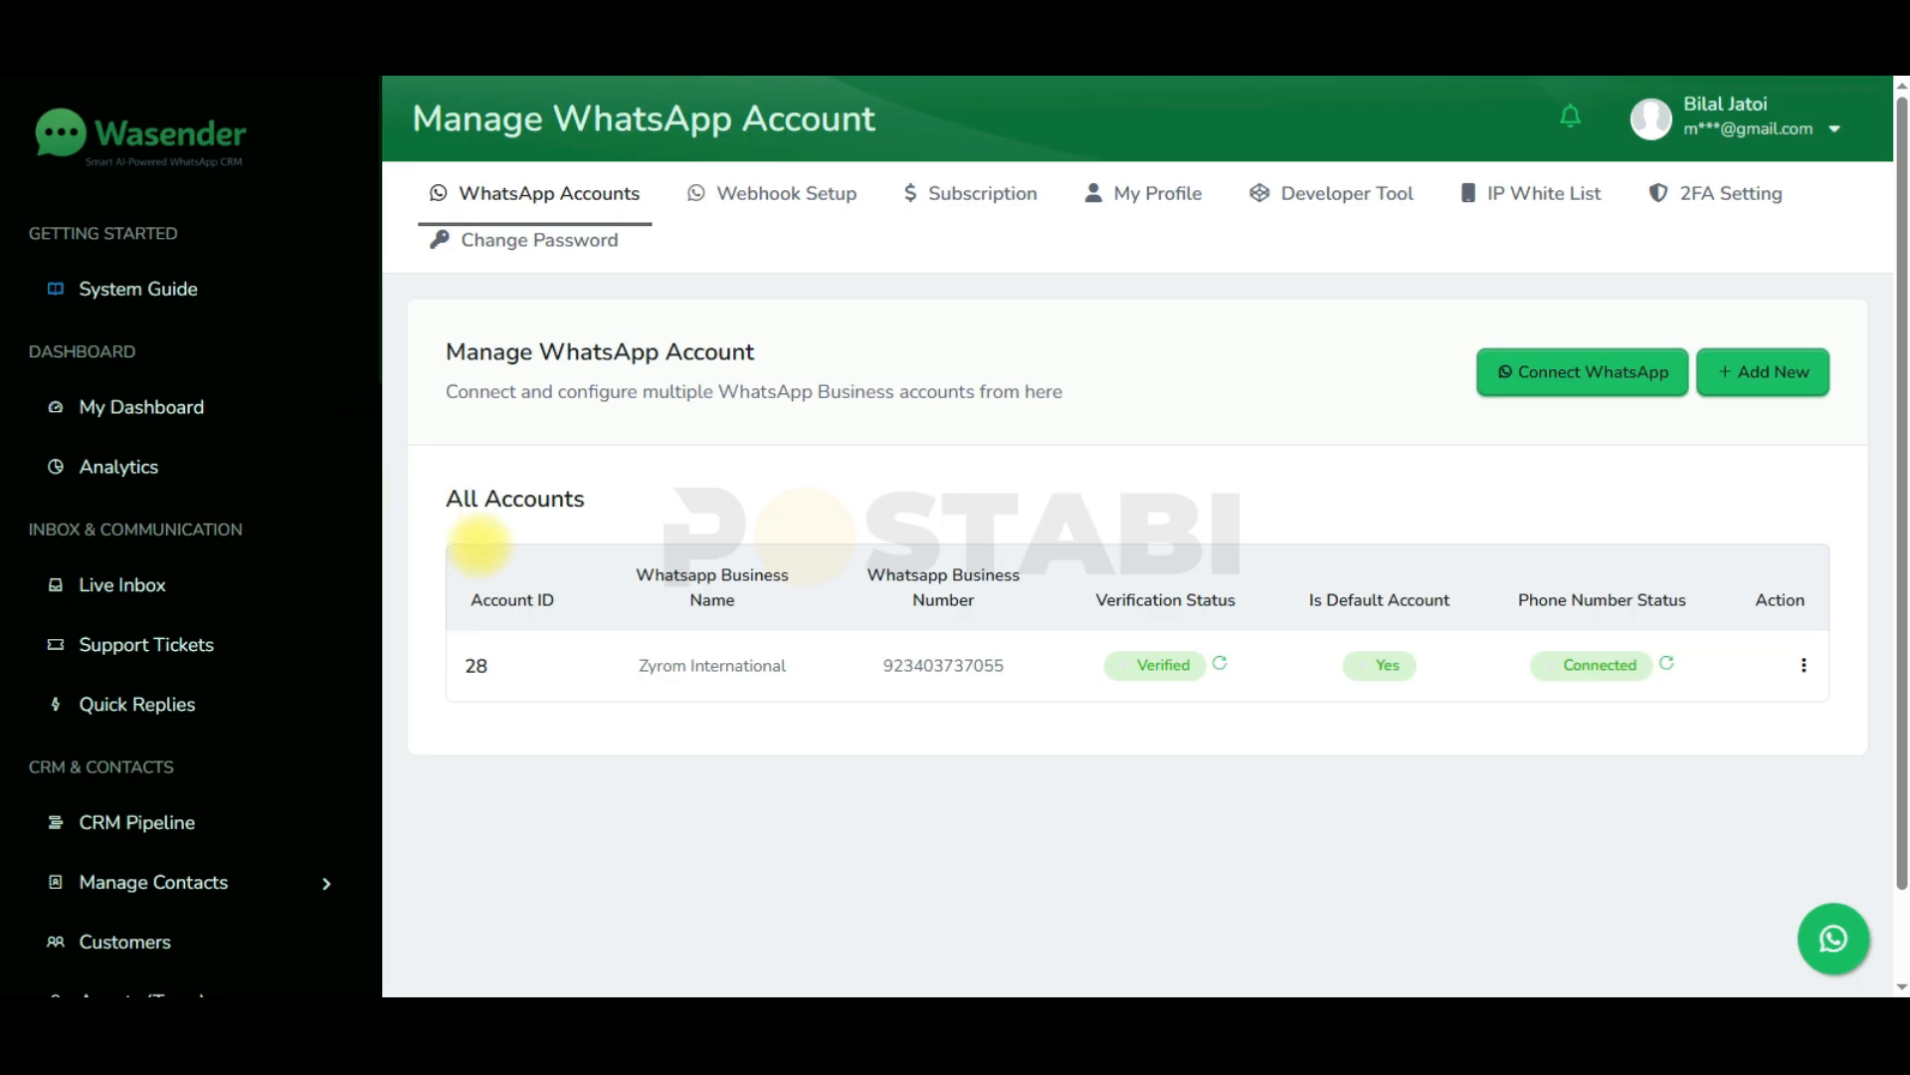
- Browse the Wasender sidebar, then create the first welcome message and focus its Response box
scroll(480, 546, "down", 6)
scroll(191, 545, "down", 1)
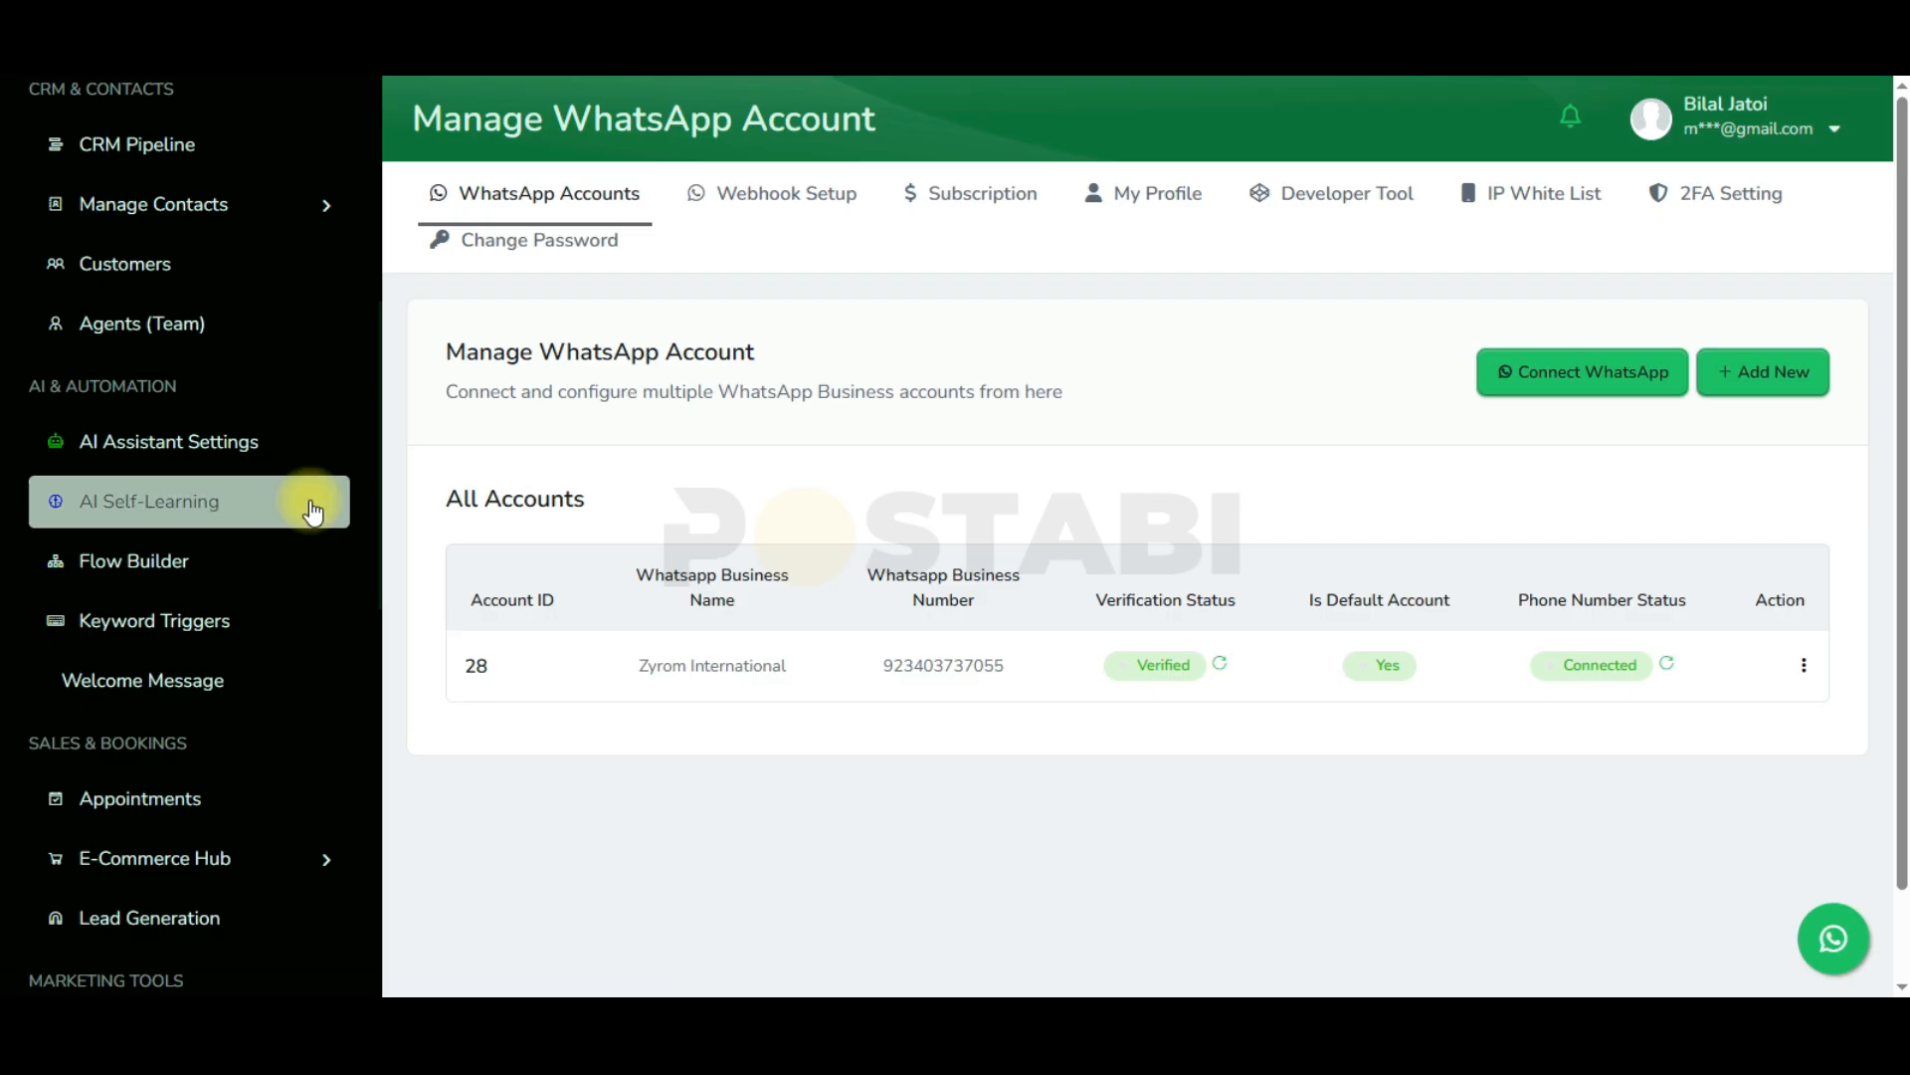
scroll(303, 501, "up", 4)
scroll(309, 500, "down", 7)
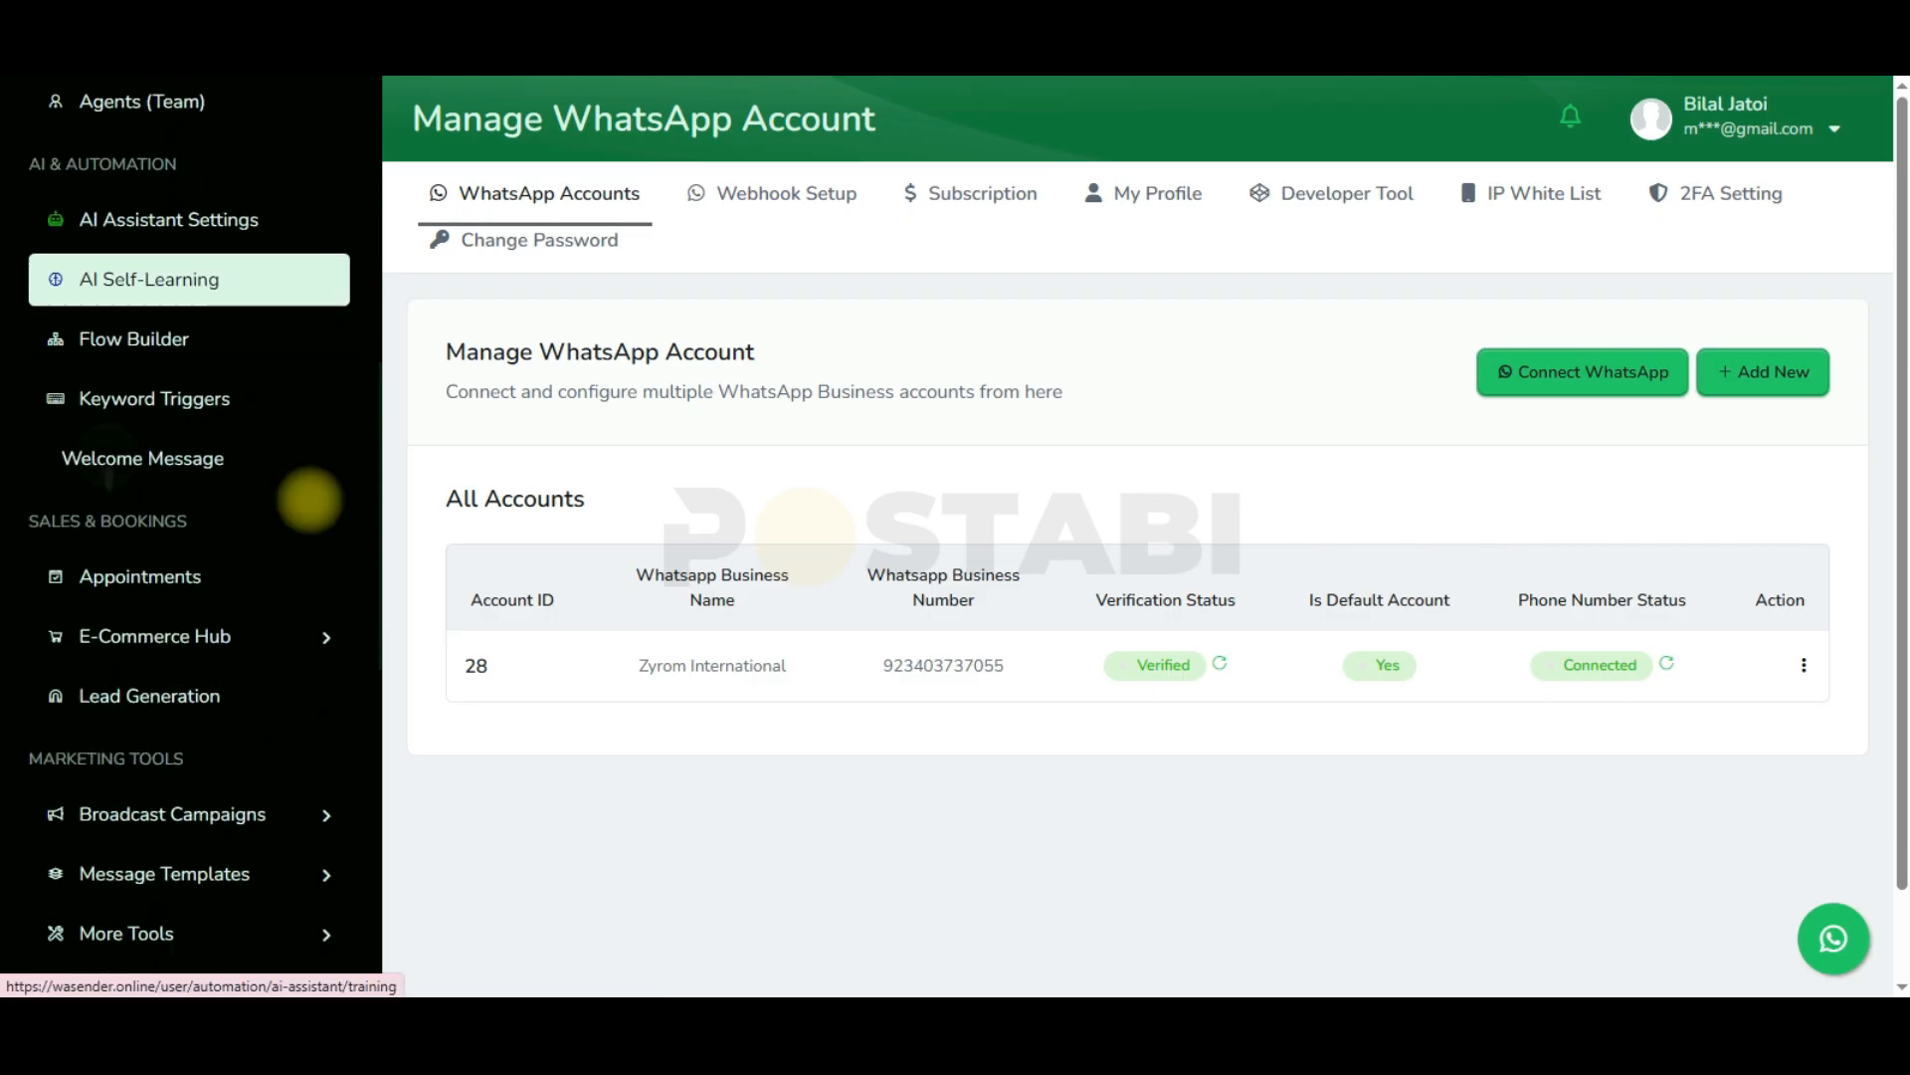
scroll(248, 597, "down", 4)
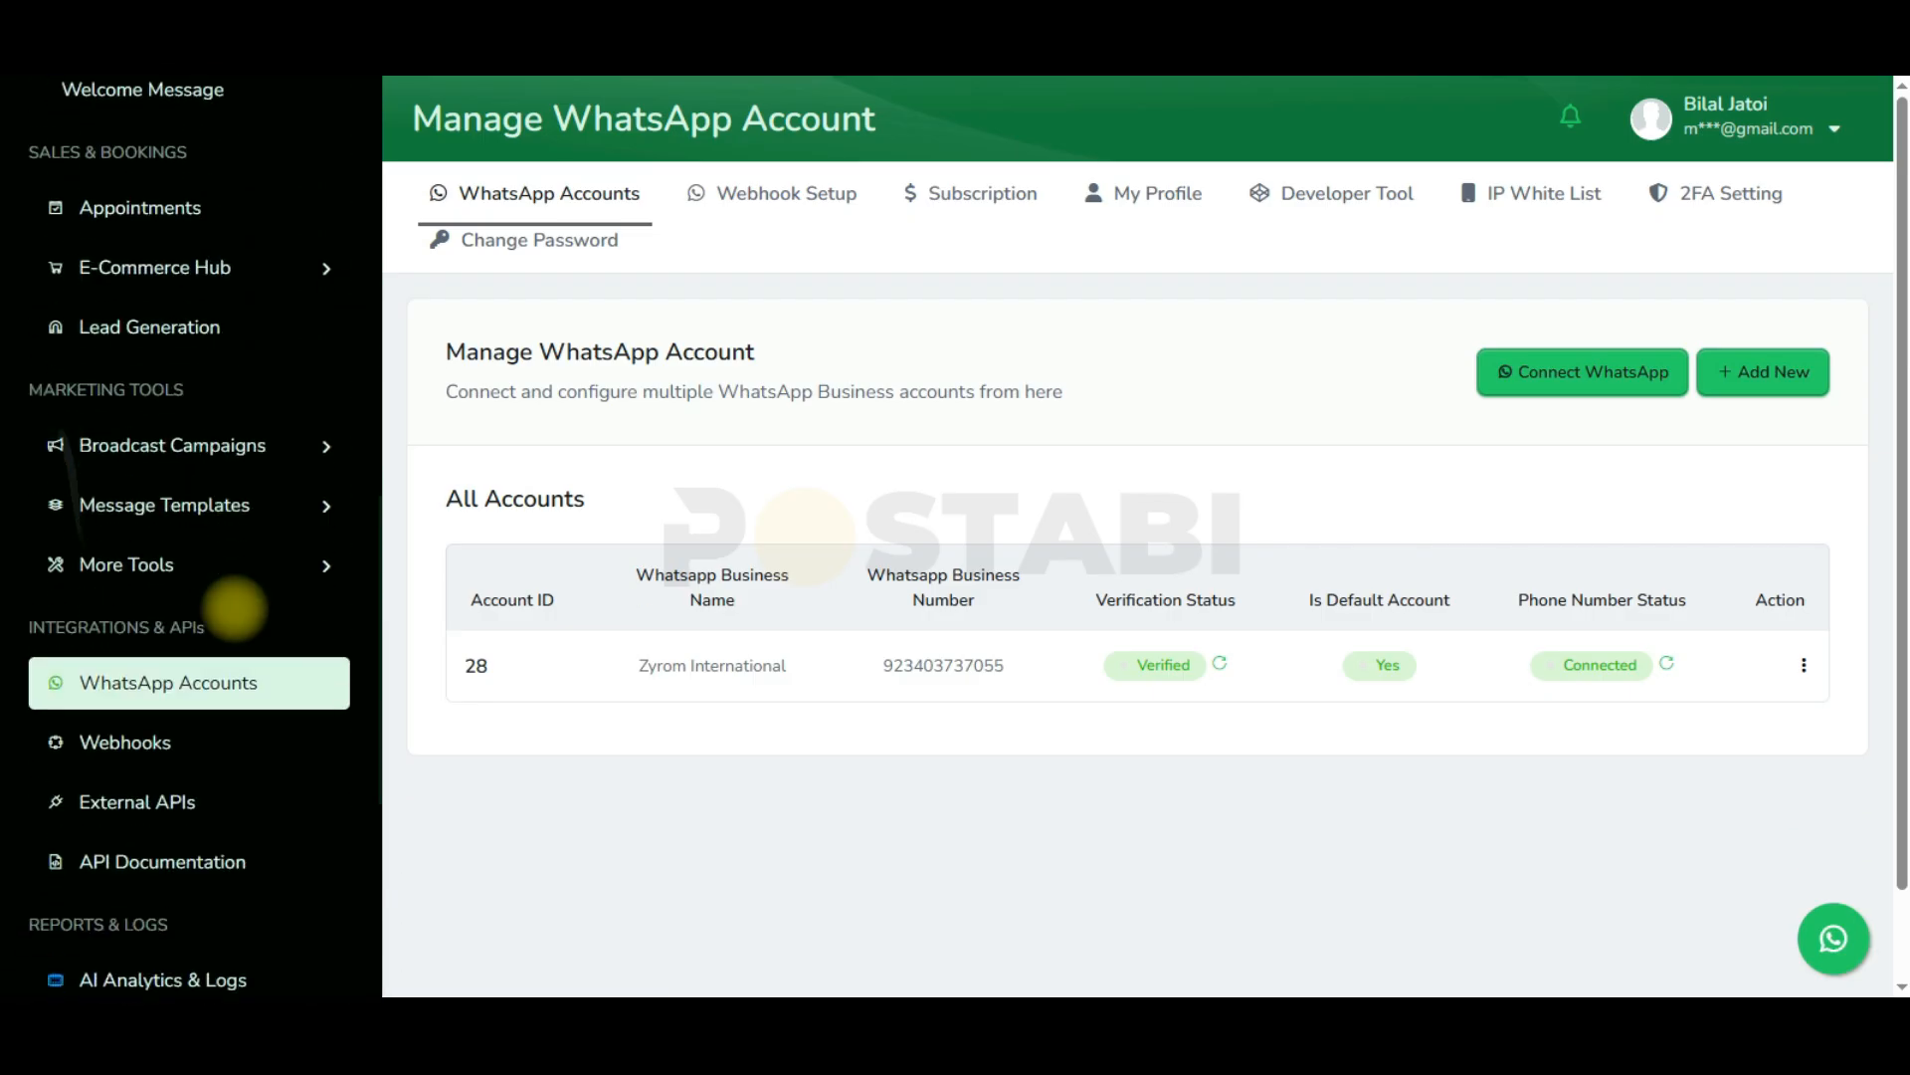
scroll(254, 895, "up", 4)
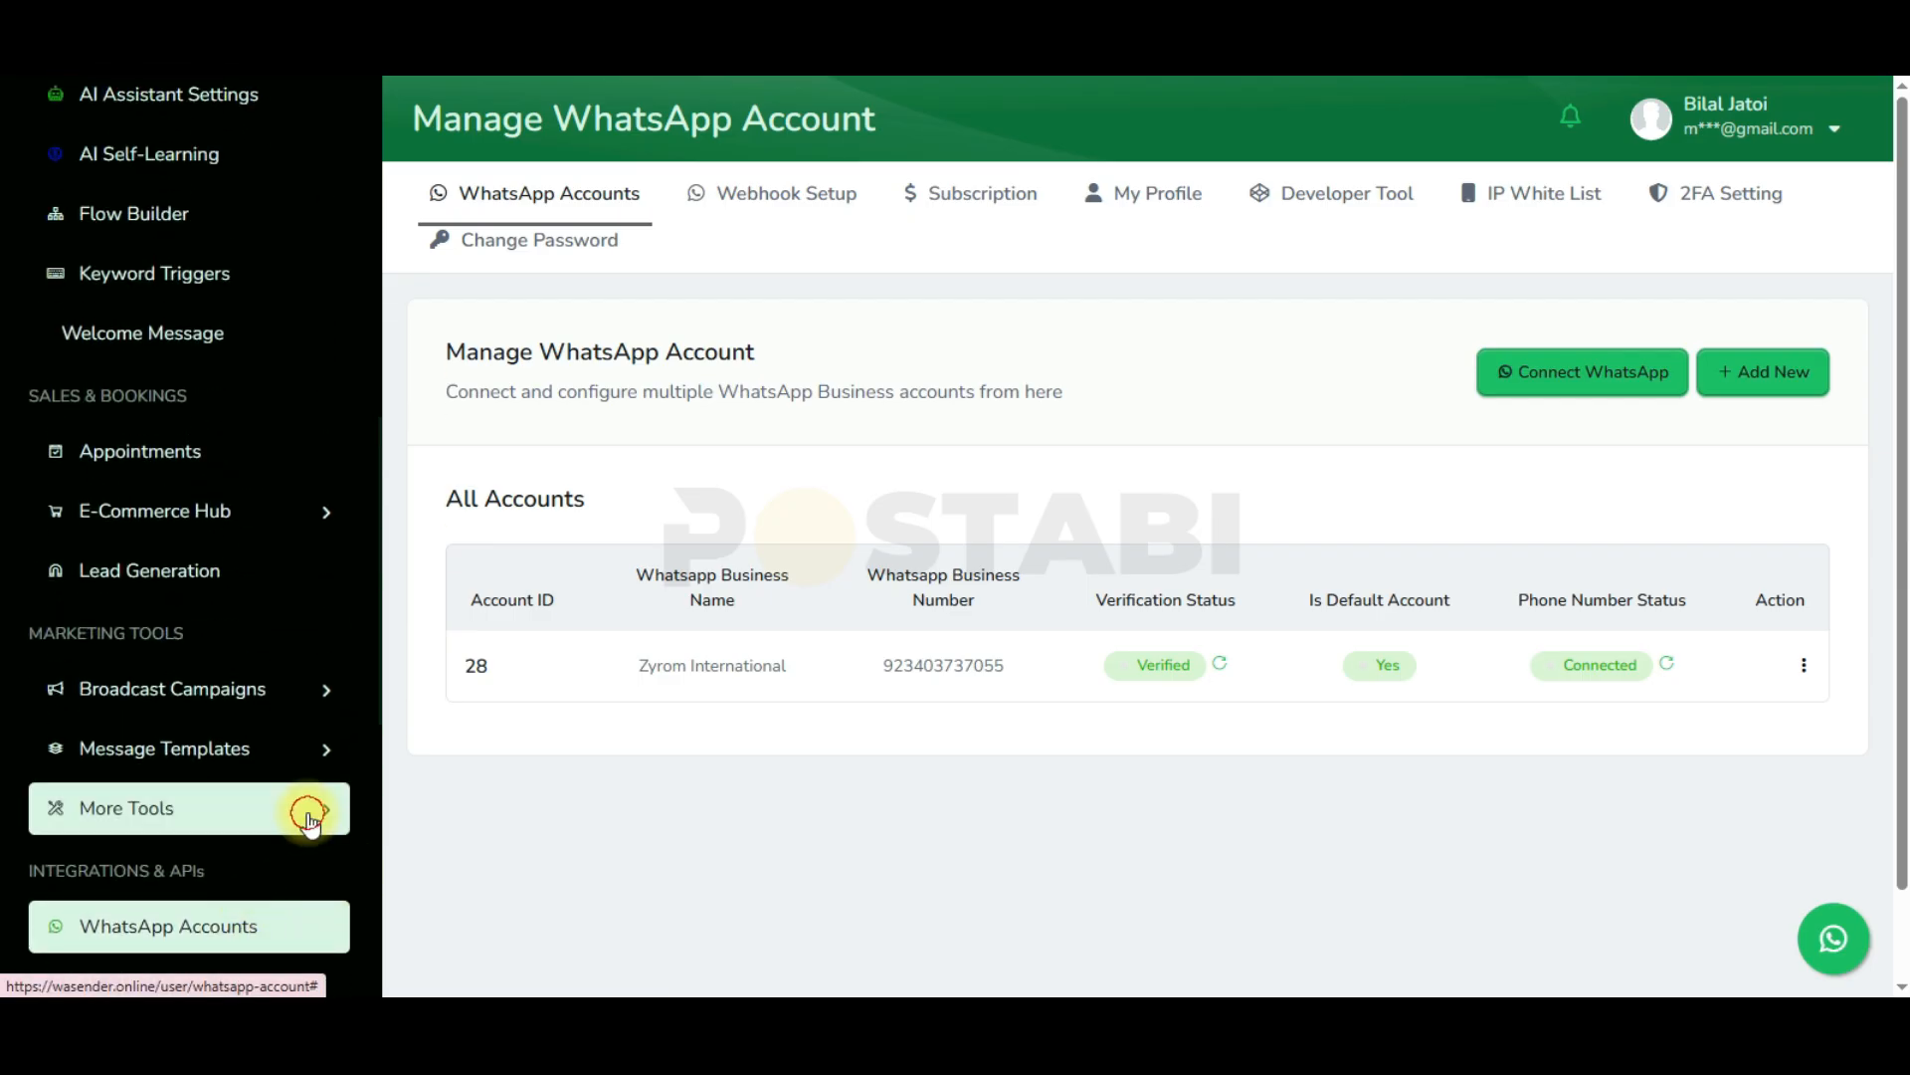
left_click(309, 808)
scroll(328, 766, "down", 2)
scroll(335, 752, "down", 2)
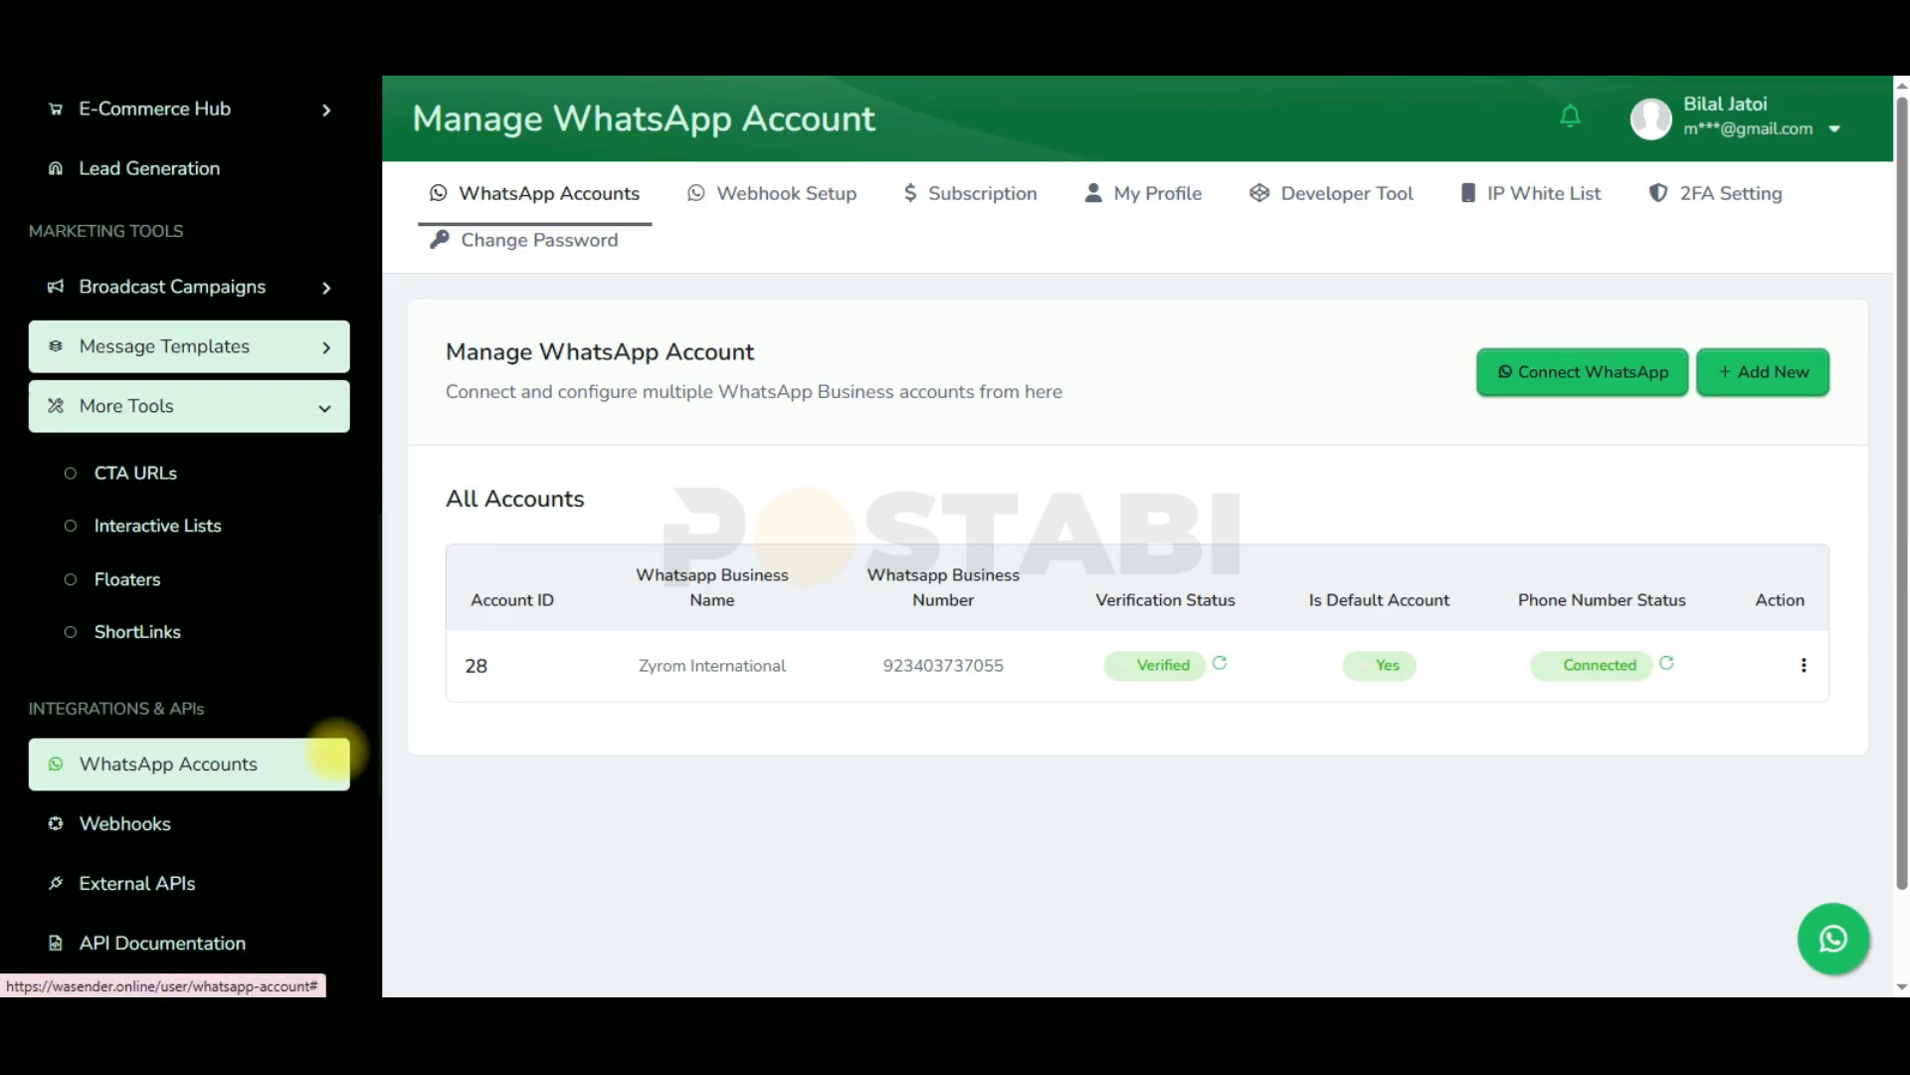
left_click(337, 350)
left_click(338, 295)
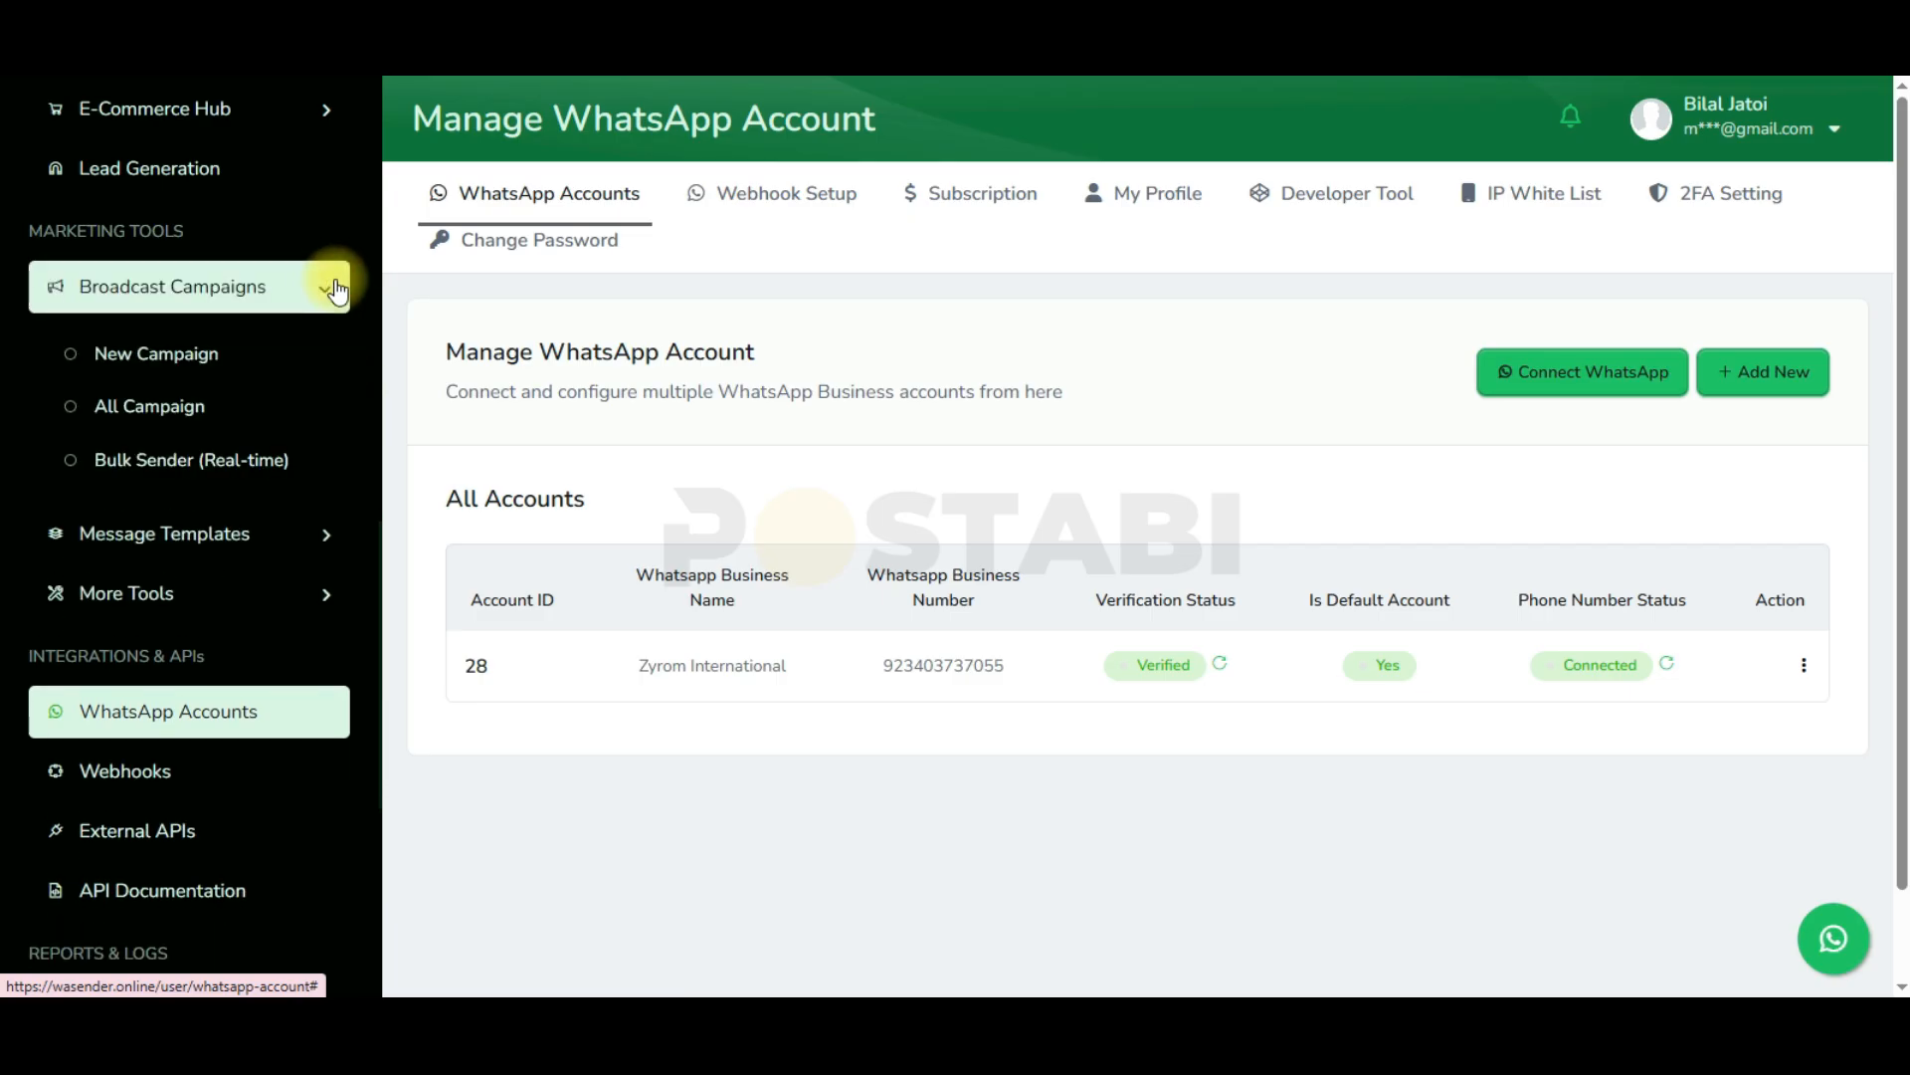
scroll(222, 540, "up", 5)
scroll(338, 518, "up", 2)
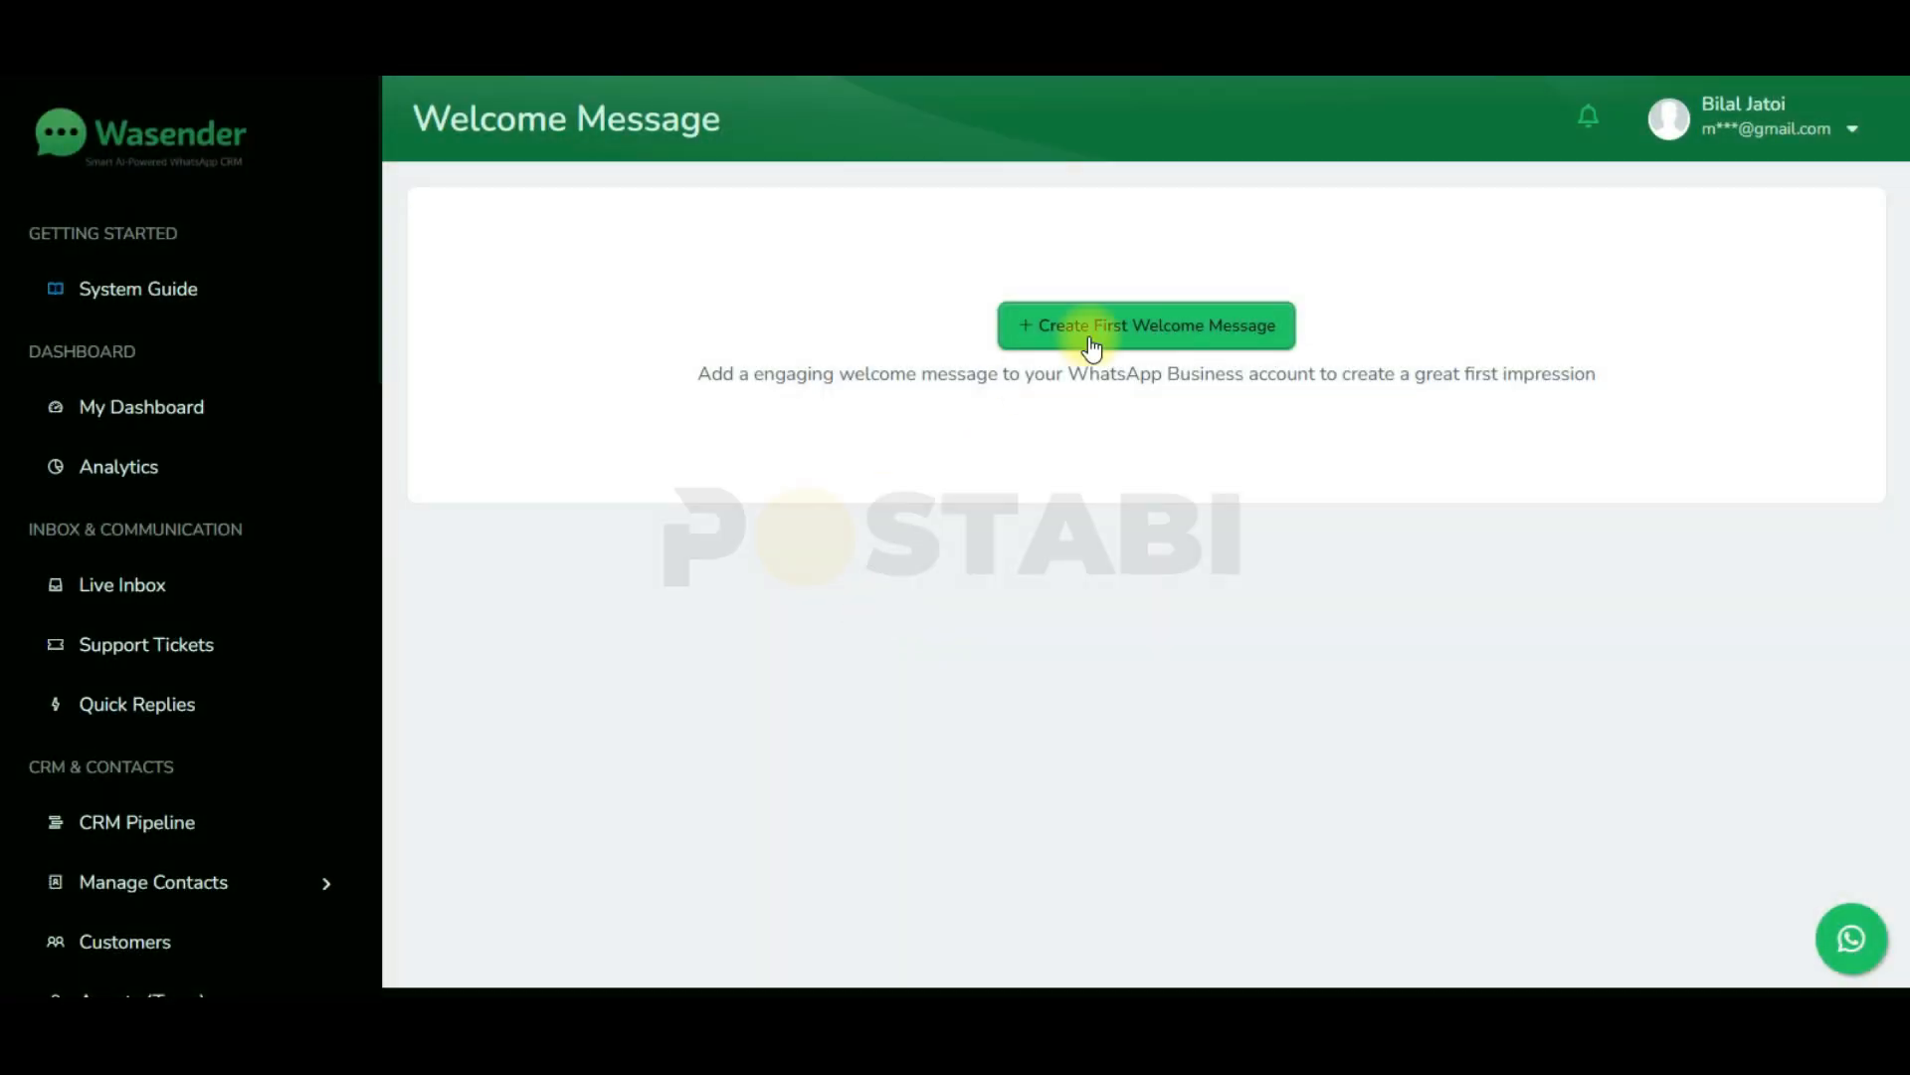
left_click(1136, 323)
left_click(896, 503)
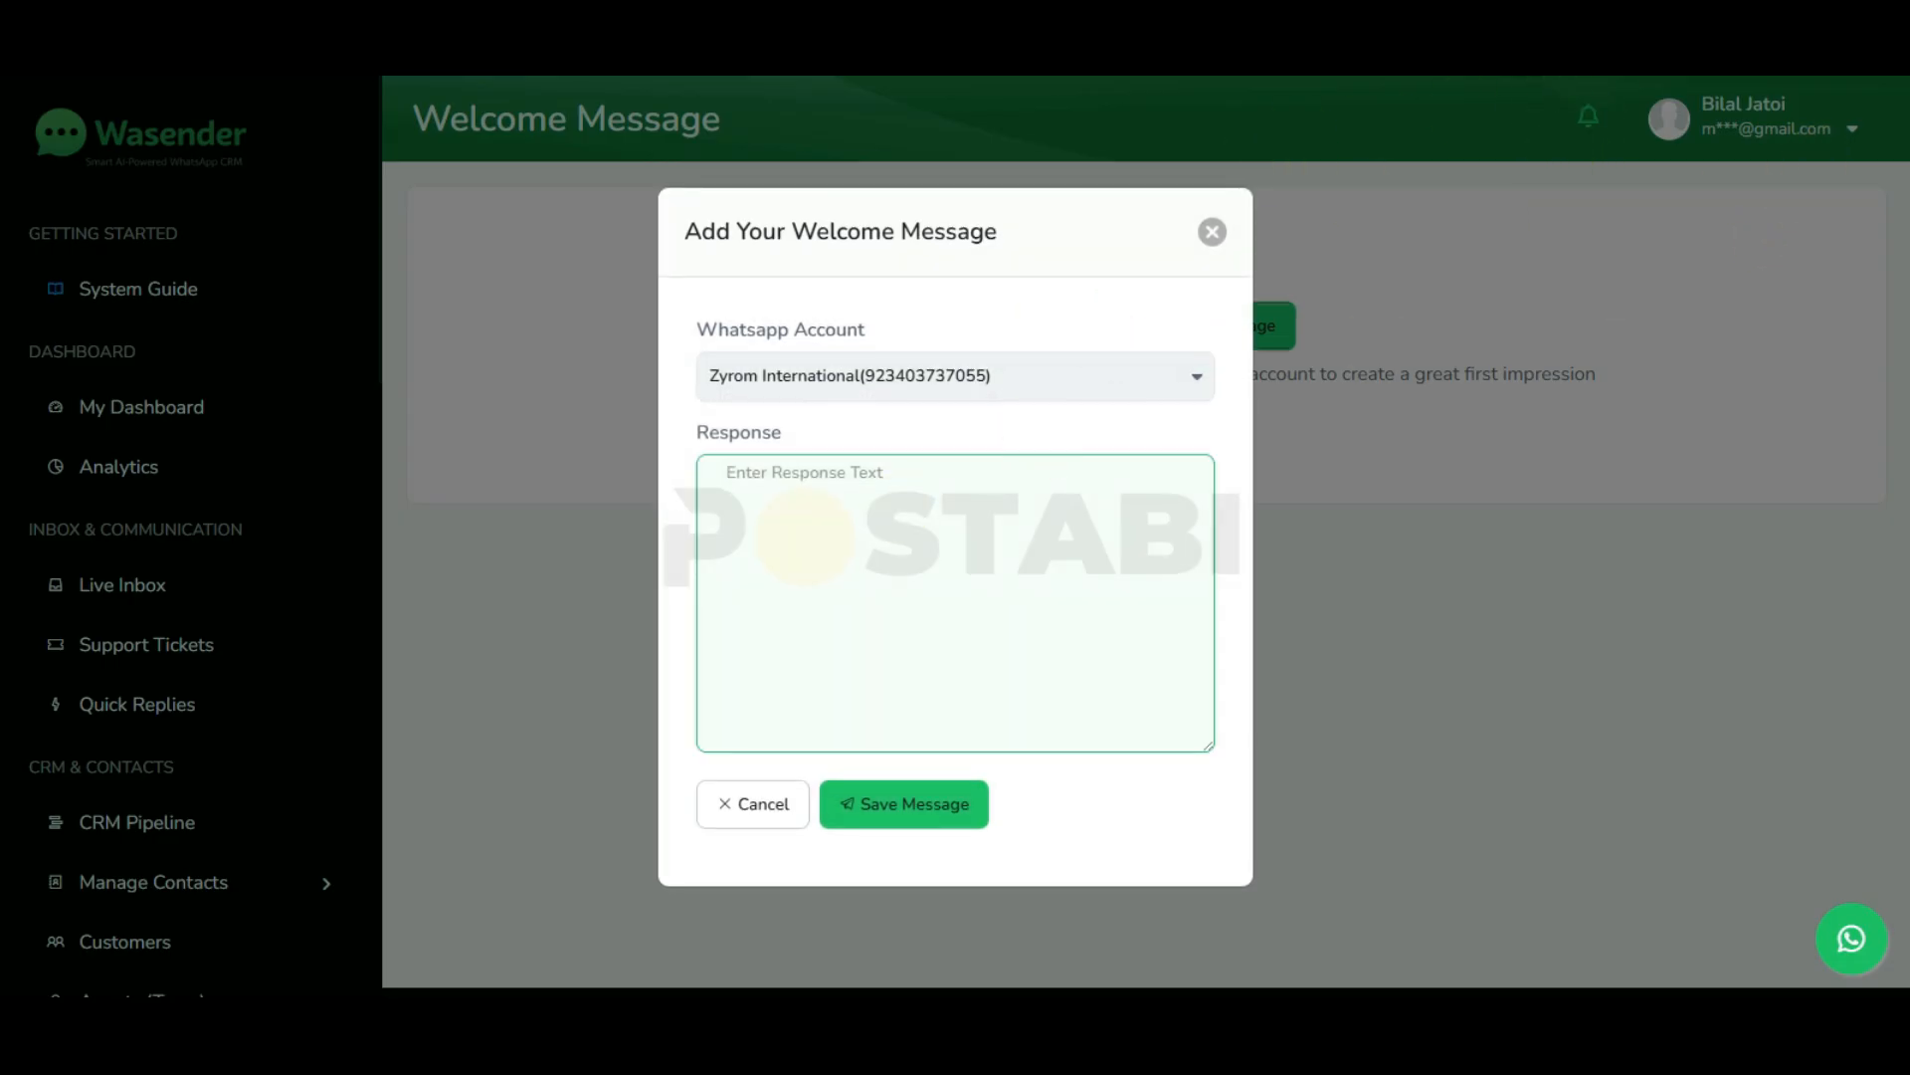
- Open a new browser tab and enter 'chat' to reach ChatGPT
key("ctrl+t")
type("chatgpt.com")
key("Return")
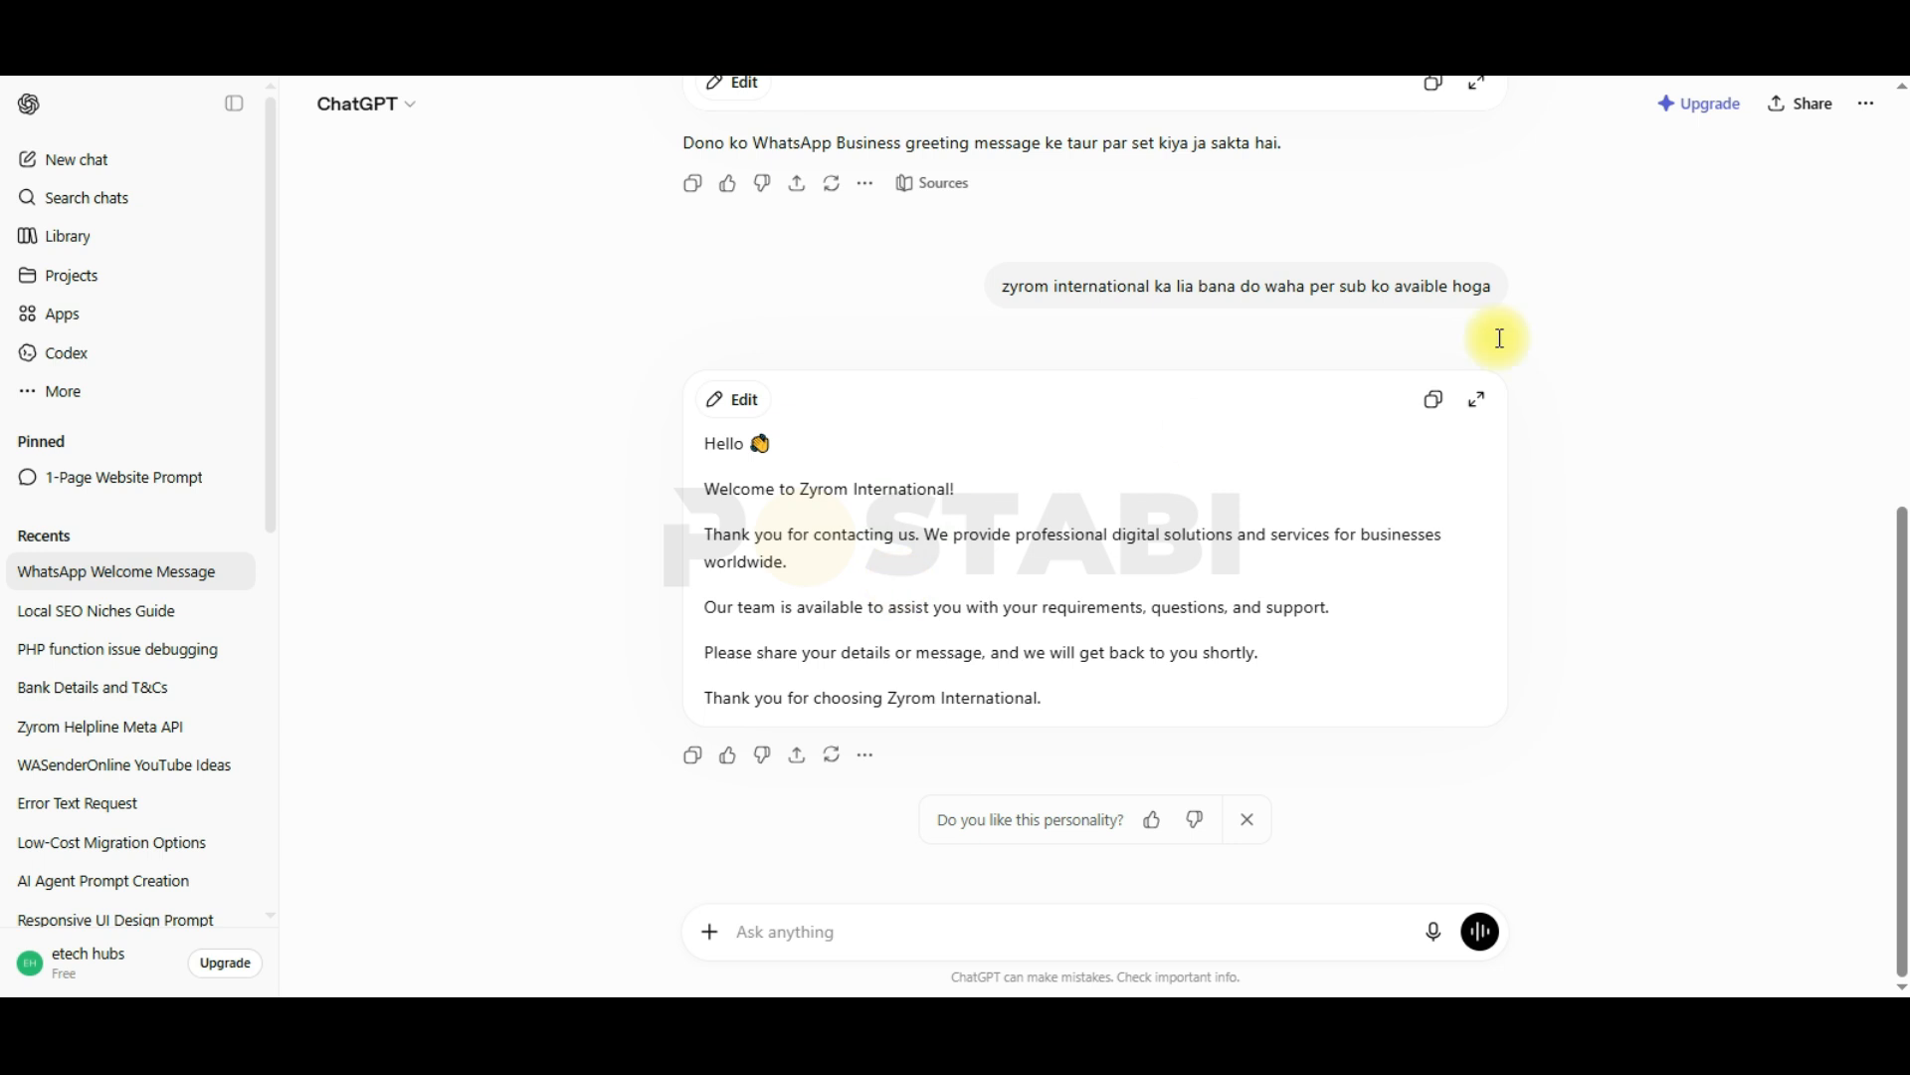
- Copy ChatGPT's drafted Zyrom International welcome greeting
left_click(1433, 402)
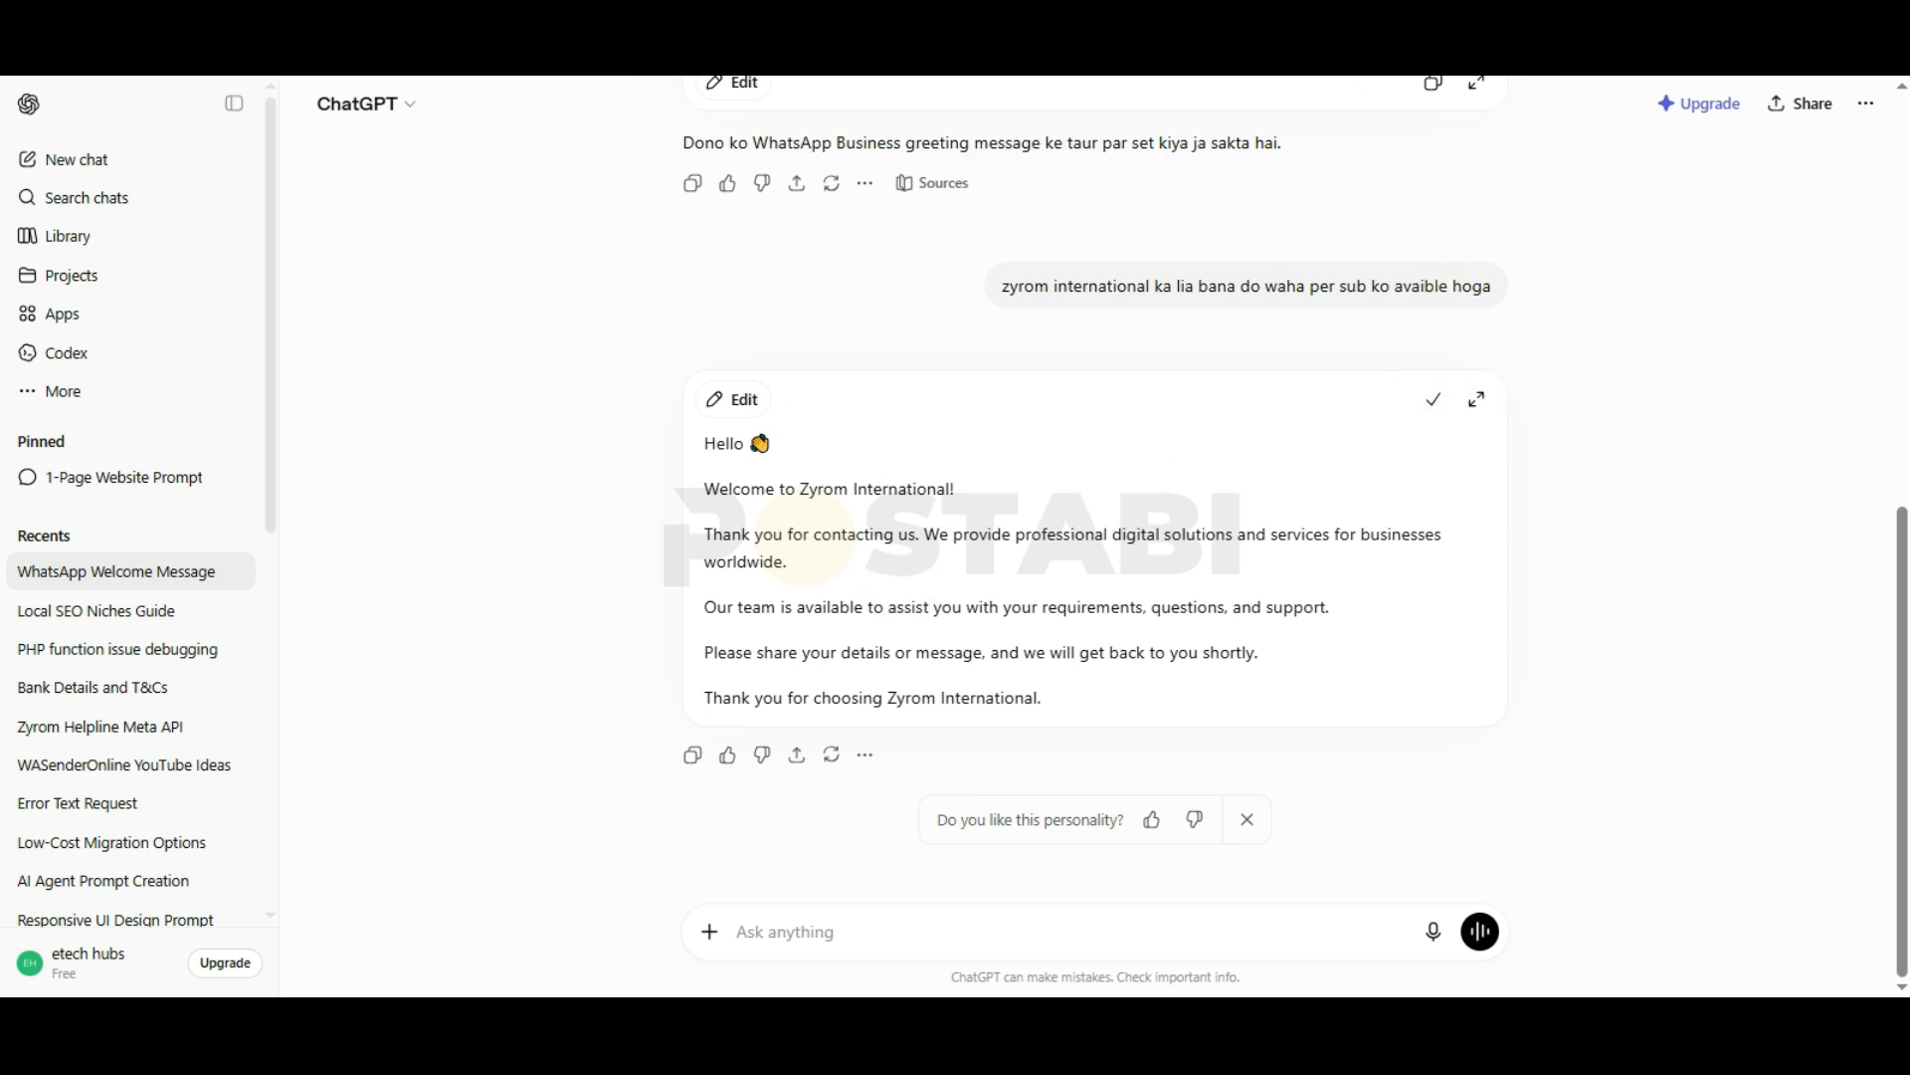
- Replace the draft response with the ChatGPT greeting, save it, and activate the welcome message
key("alt+Tab")
key("ctrl+a")
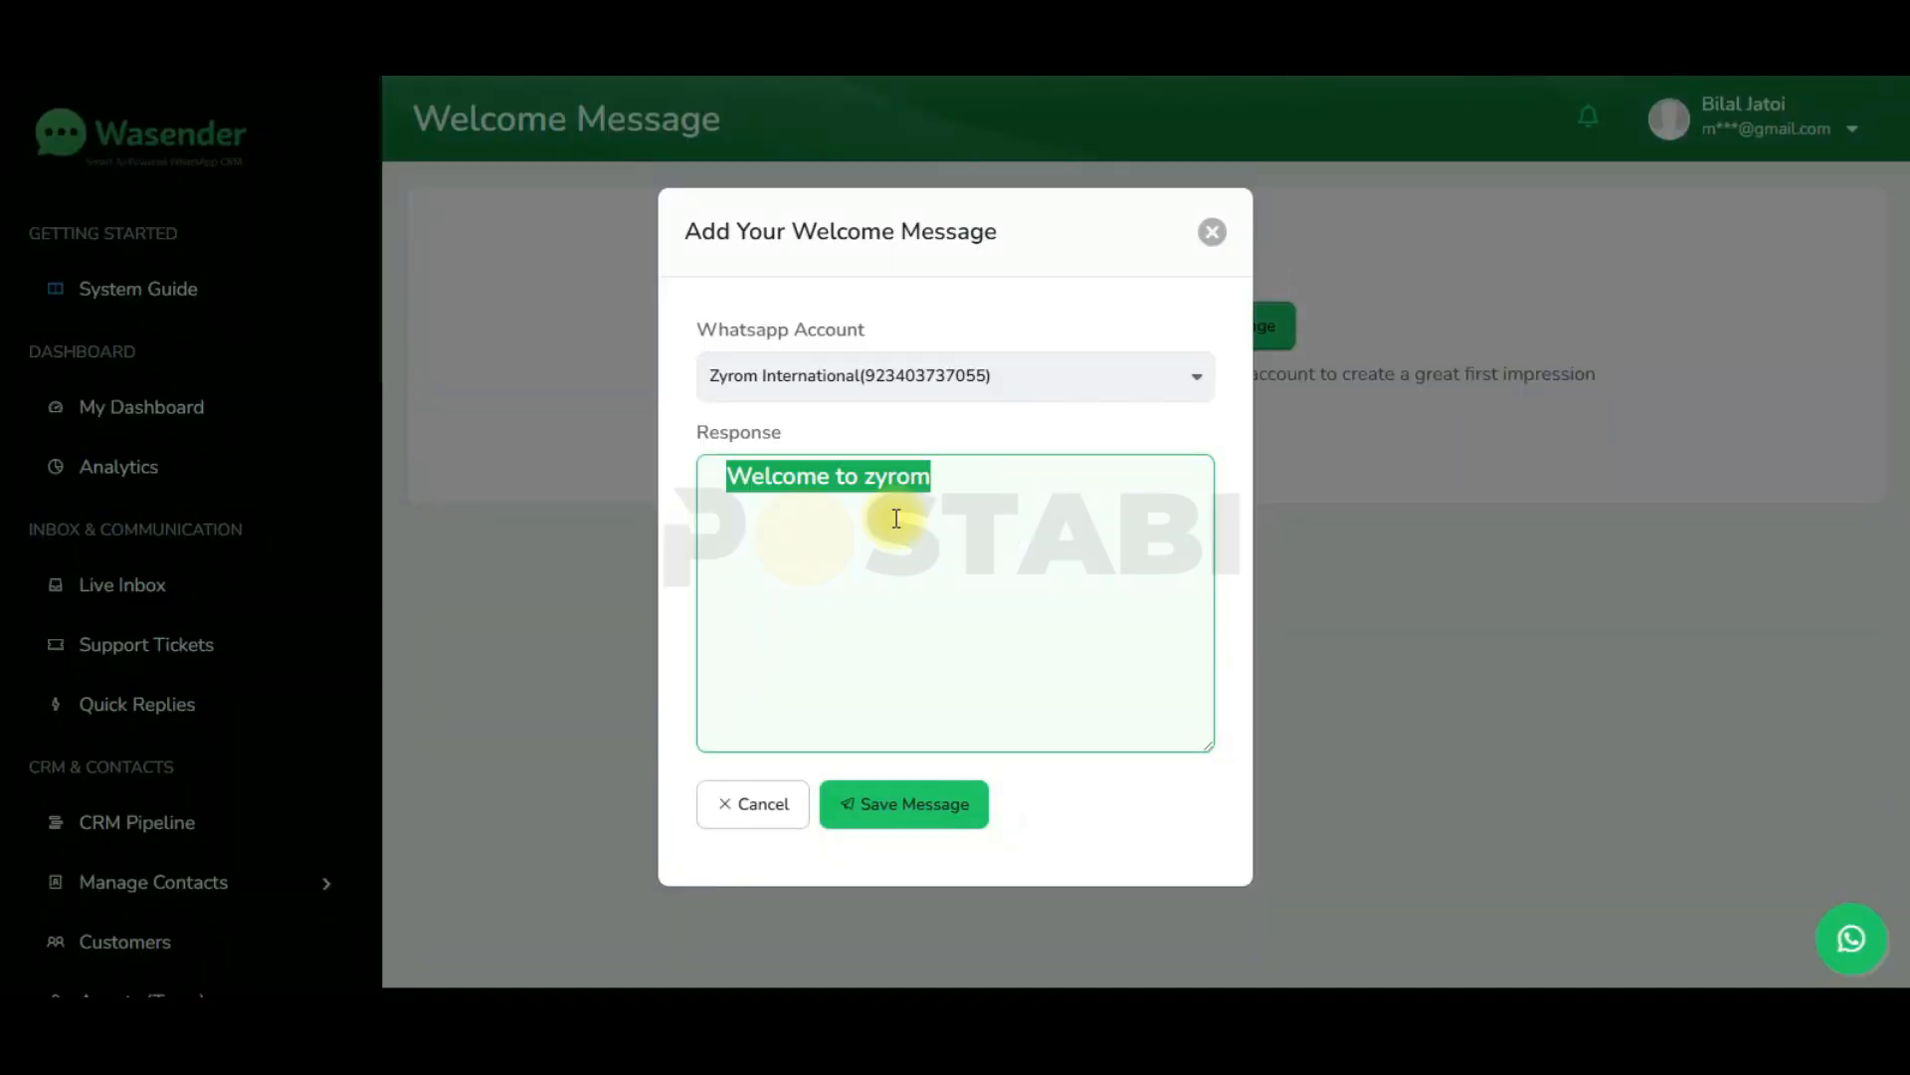
key("ctrl+v")
left_click(908, 818)
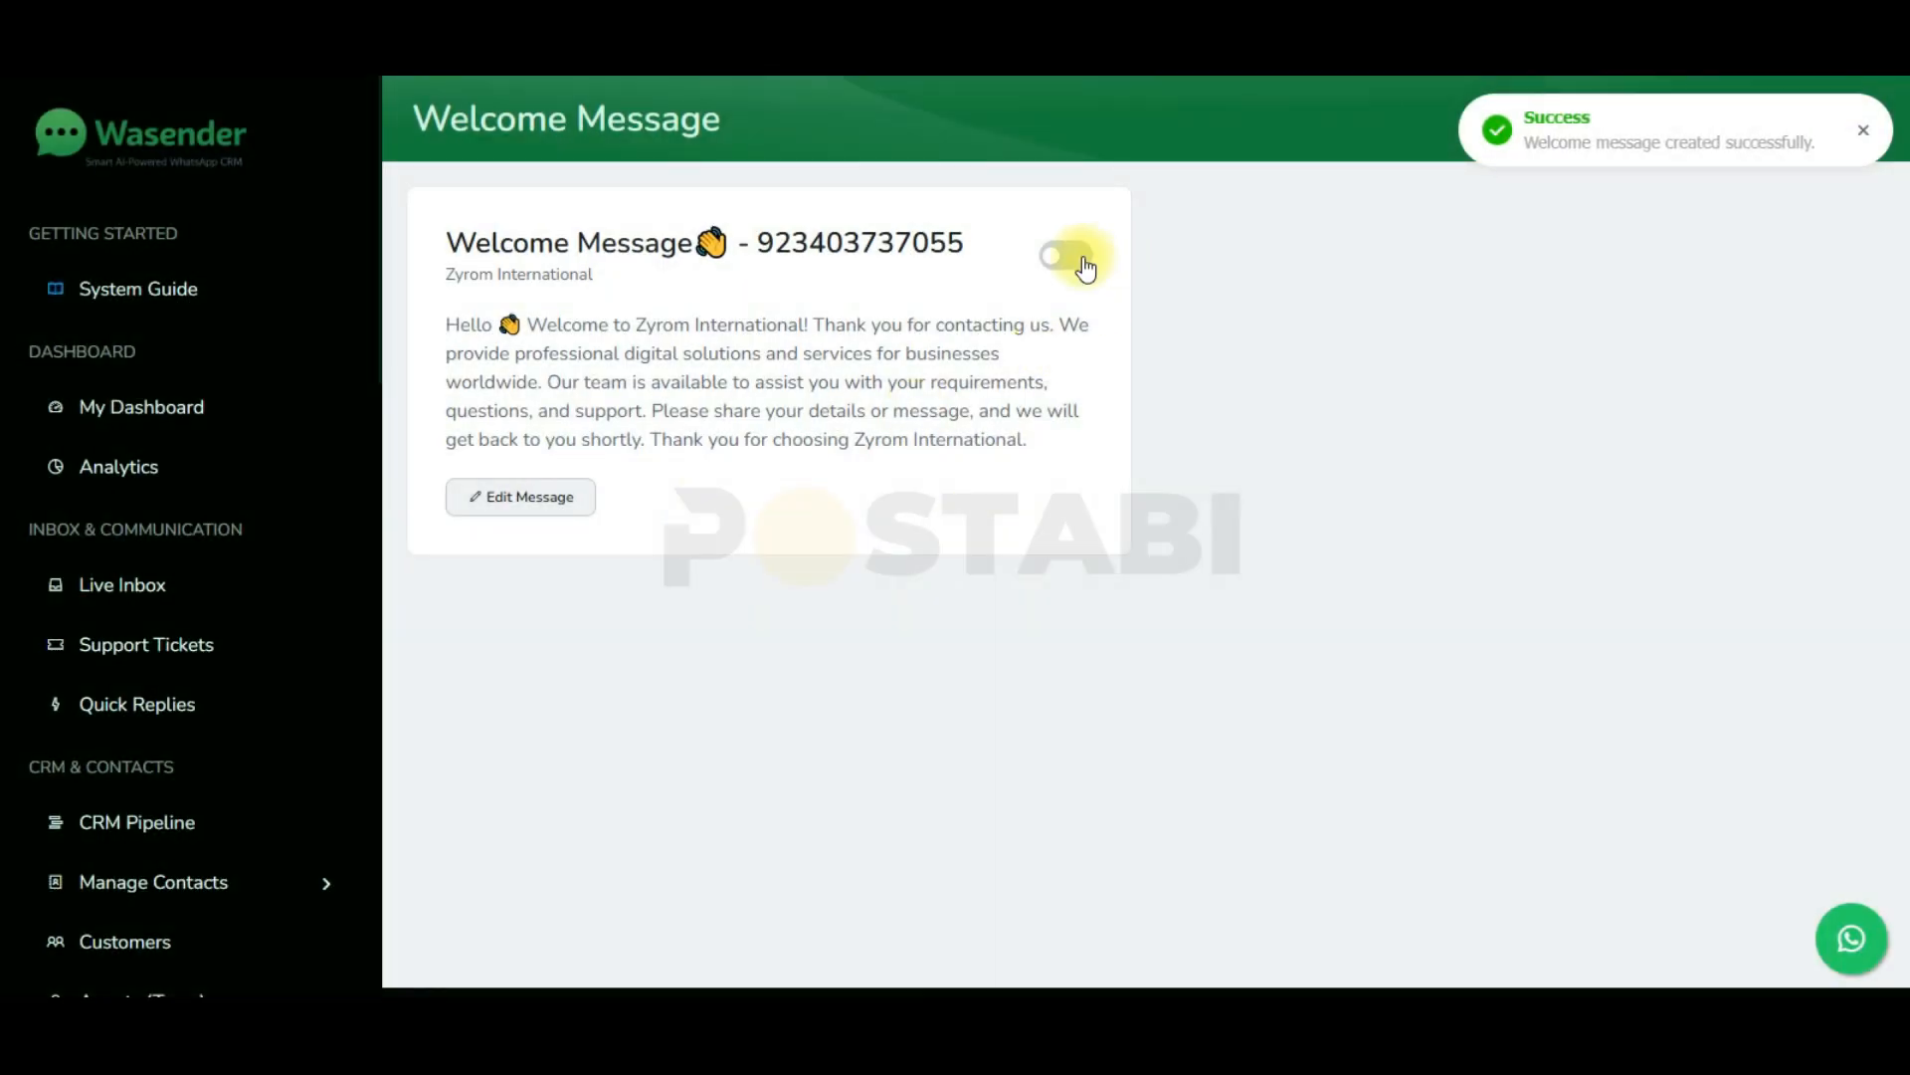
left_click(1083, 255)
left_click(1083, 626)
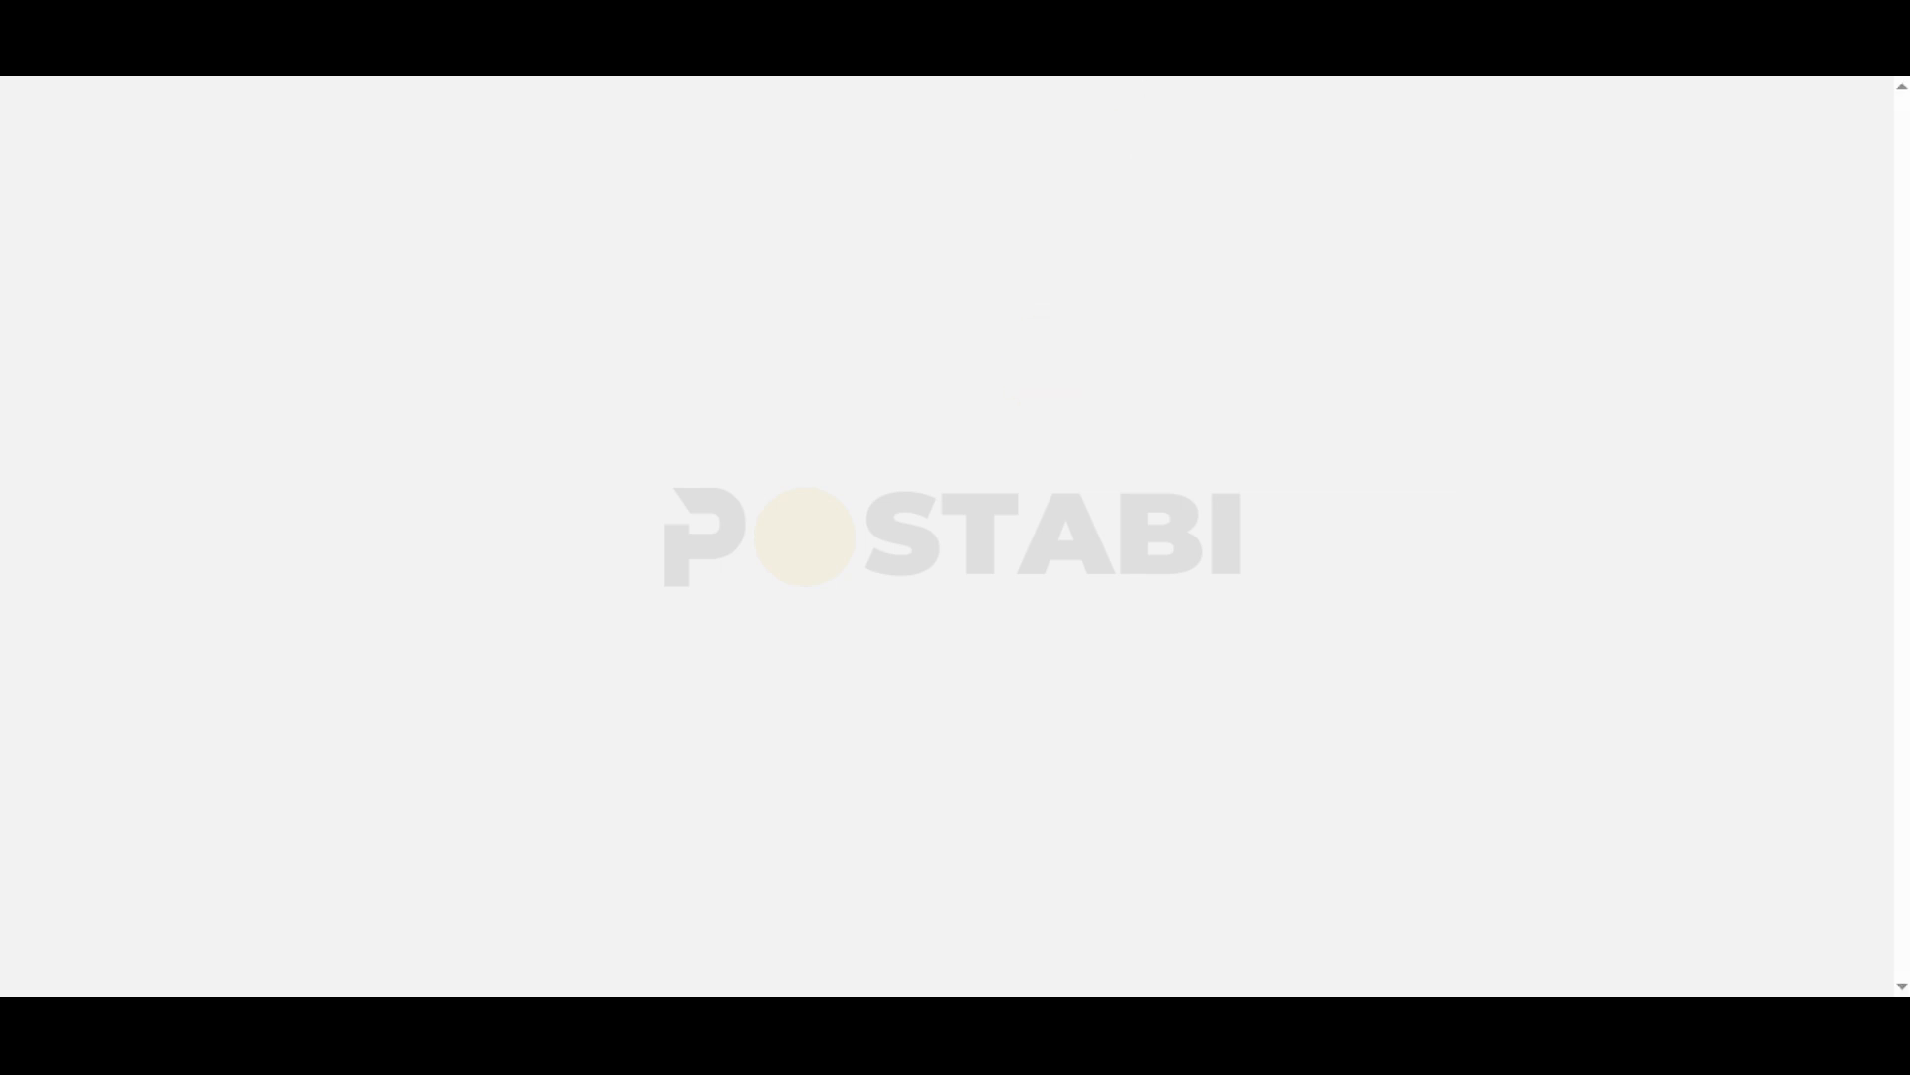
- Start adding a new Admin system user in Business Settings' System users page
left_click(1154, 24)
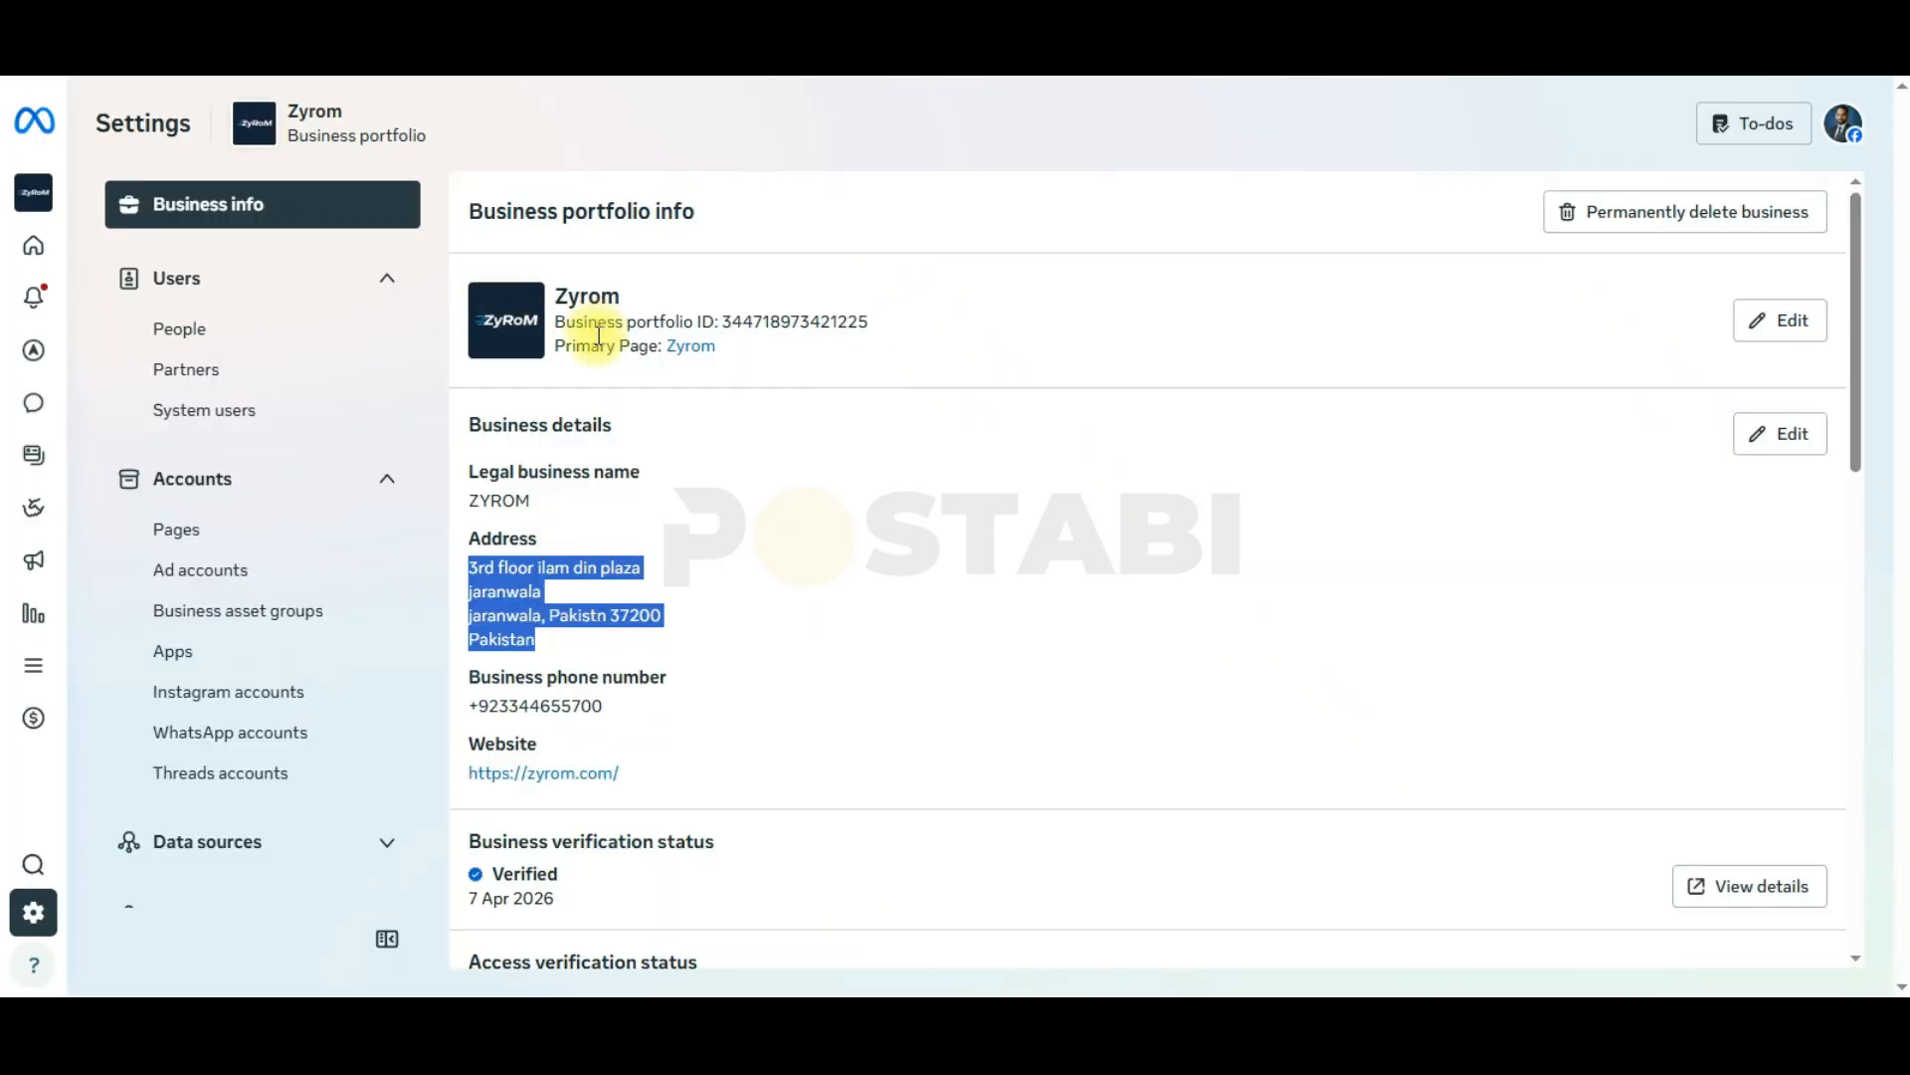
left_click(243, 410)
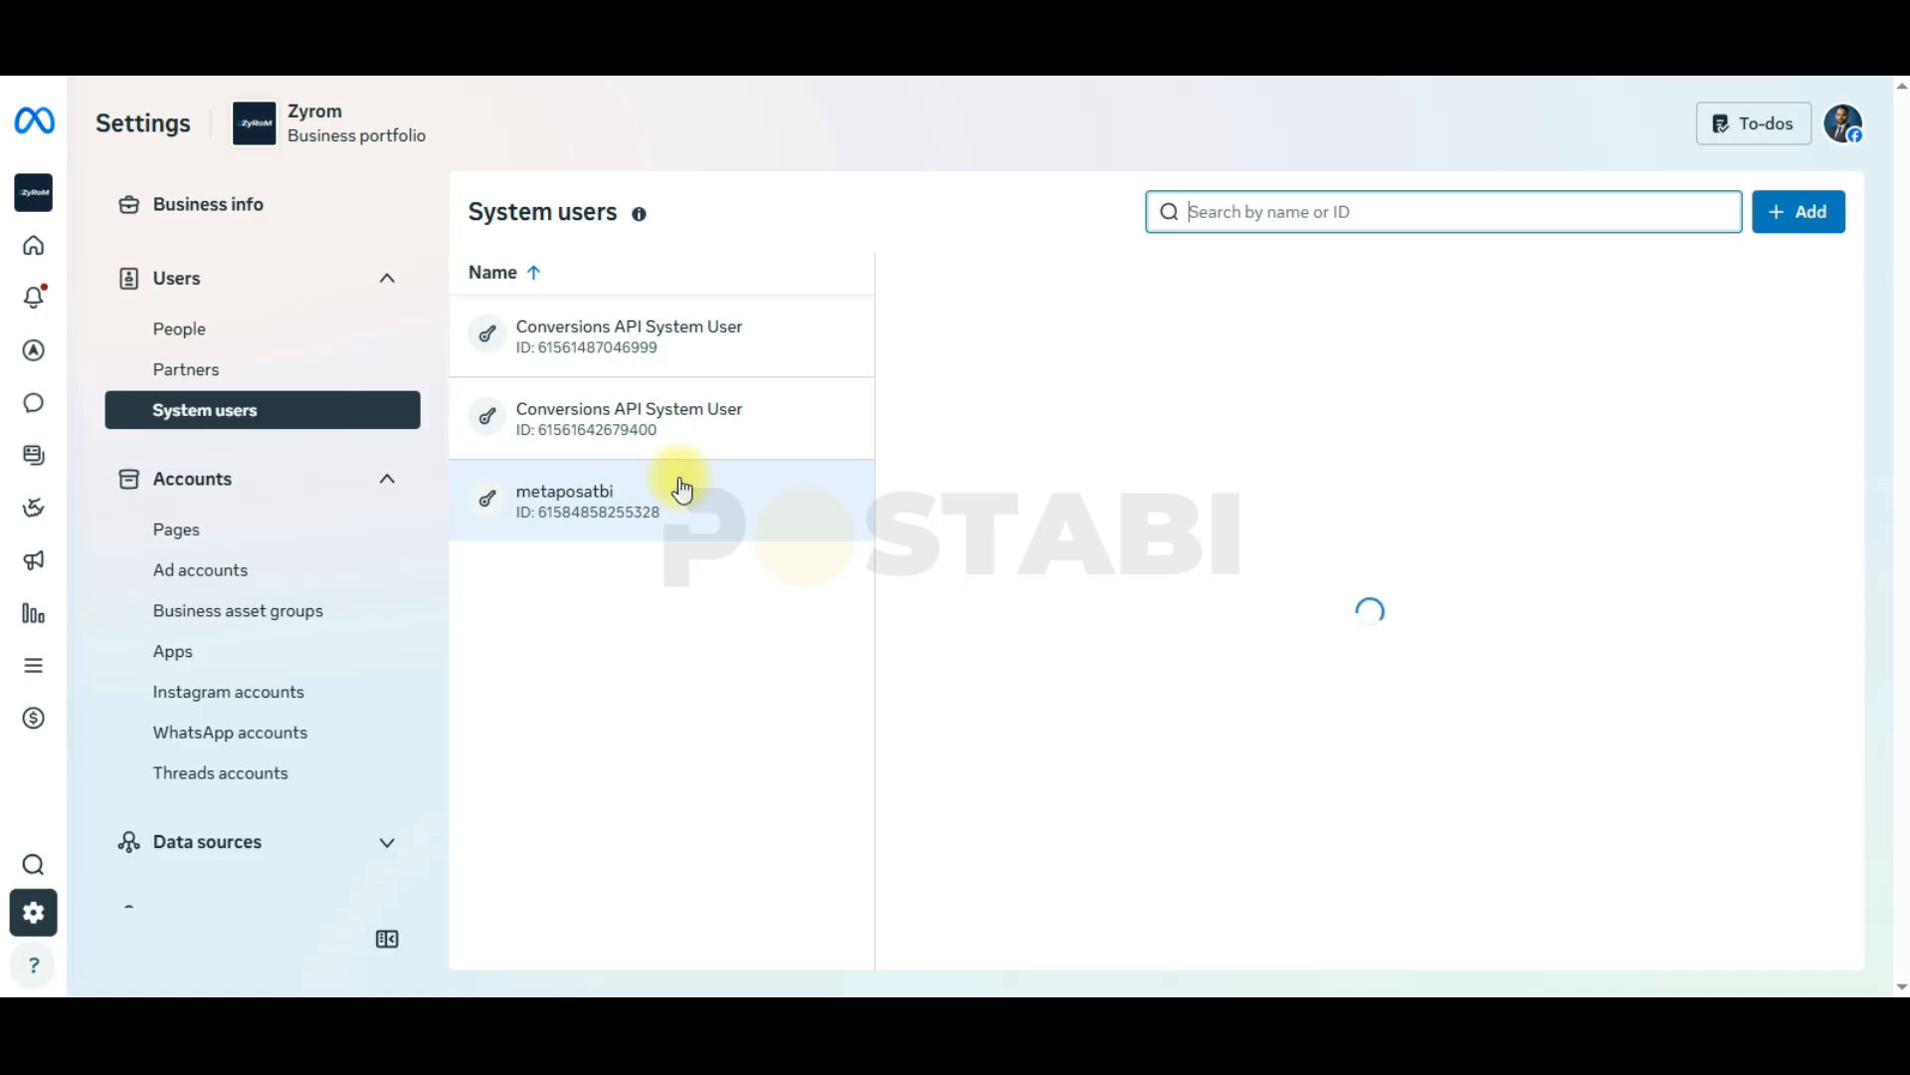
left_click(1777, 221)
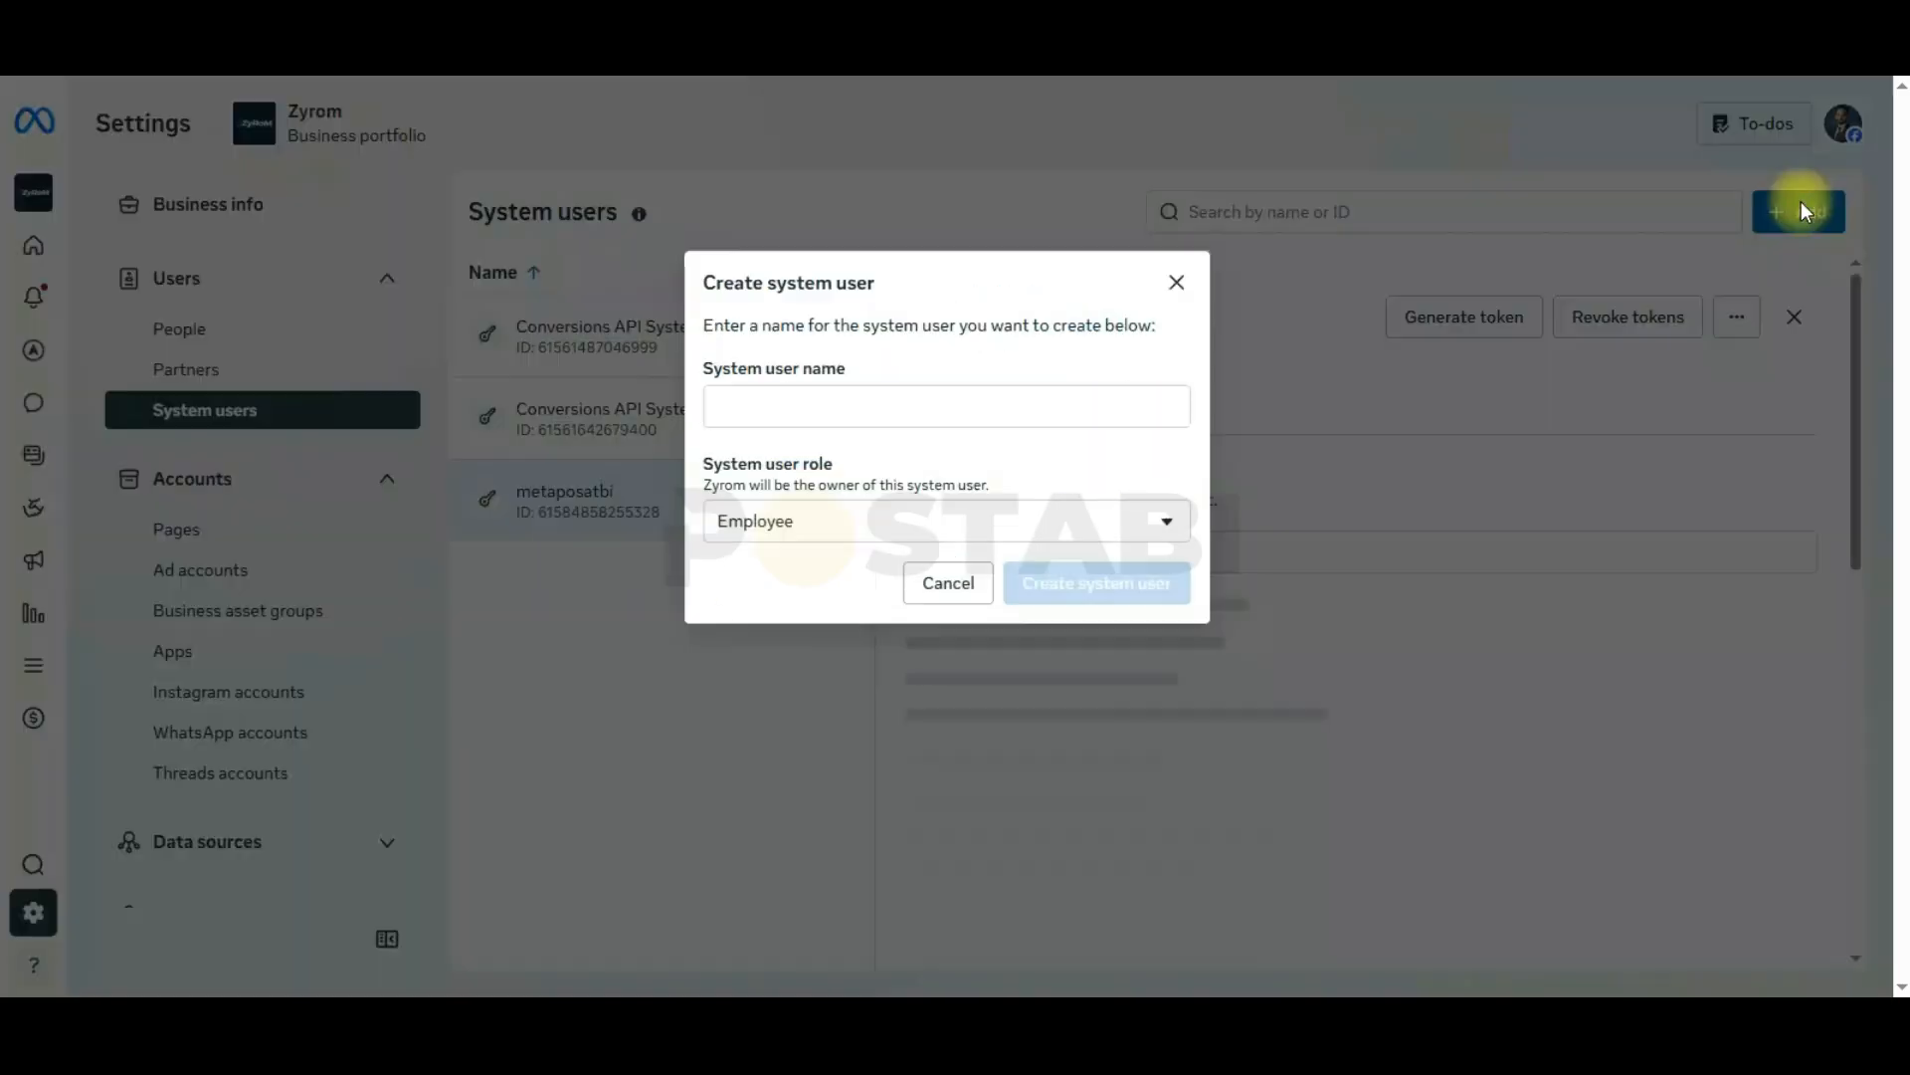
left_click(810, 406)
type("sy")
key("Tab")
left_click(813, 527)
left_click(808, 621)
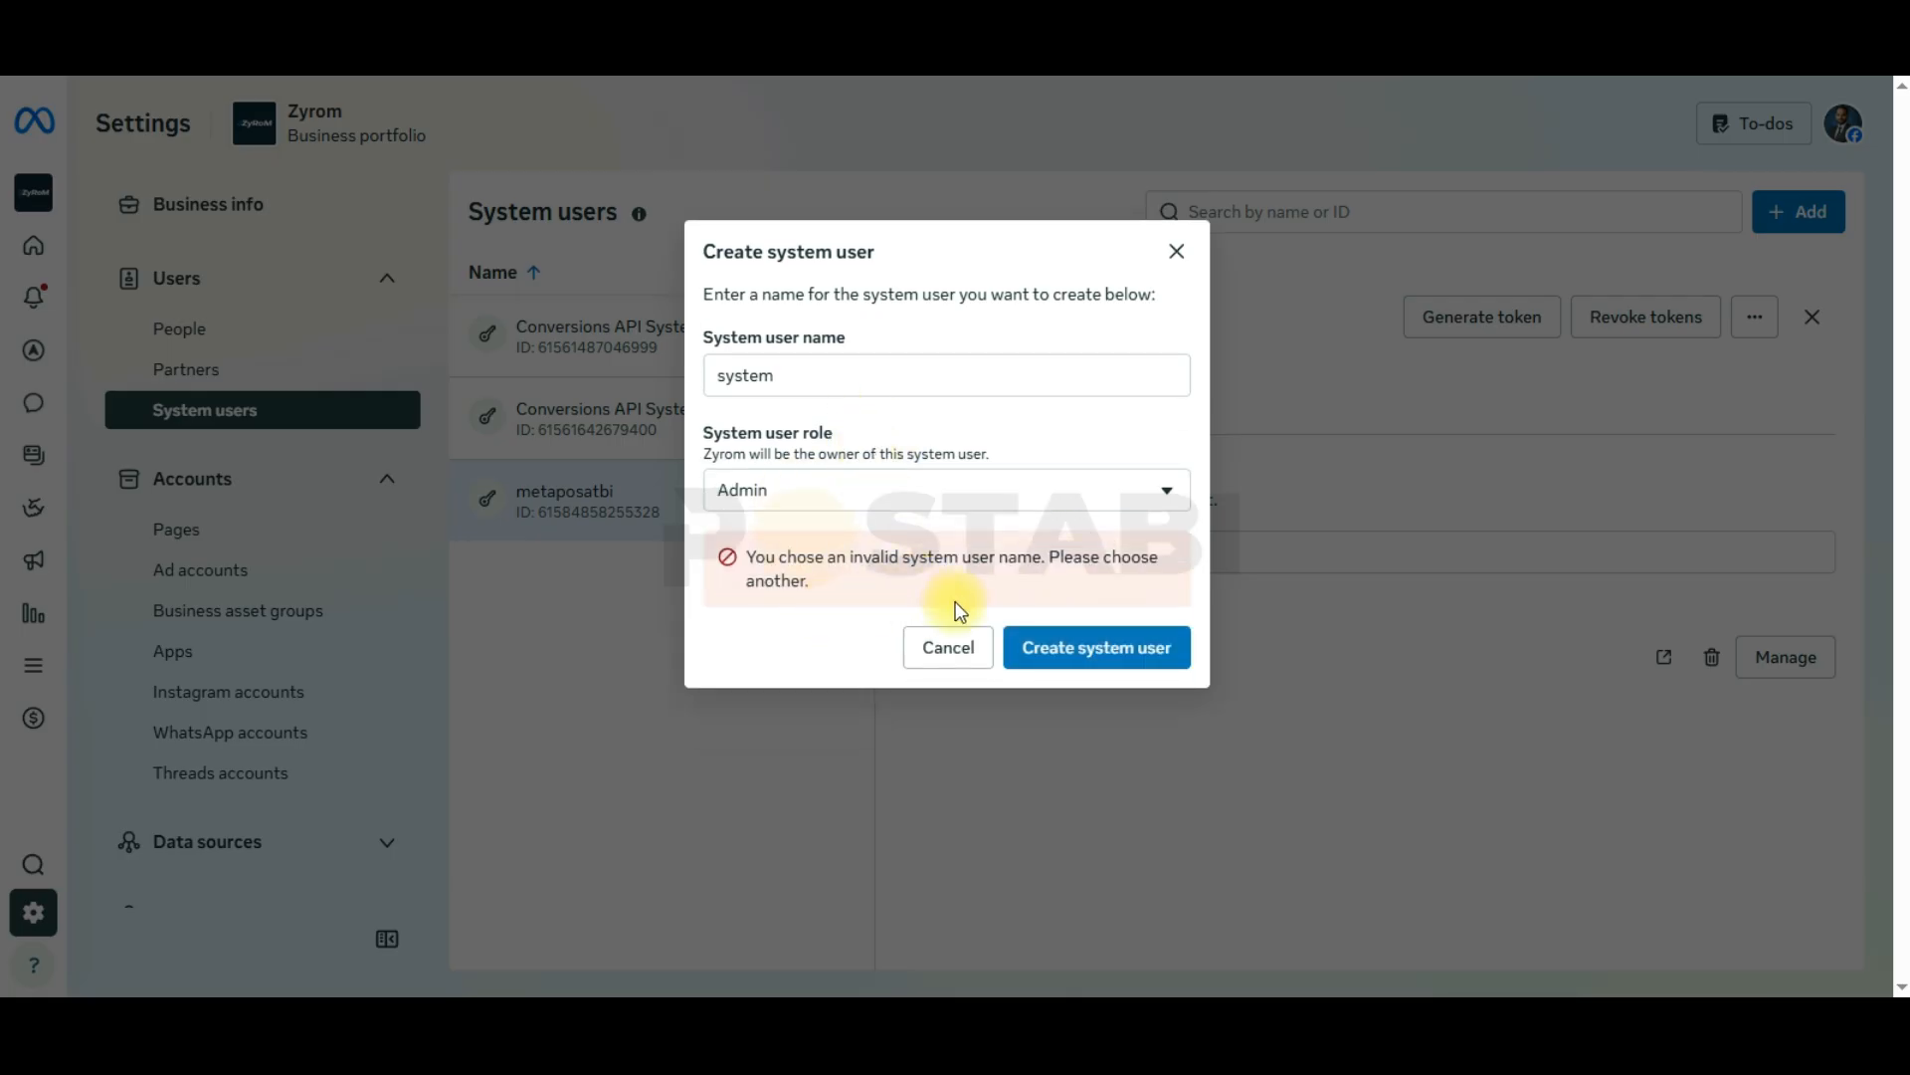
- Rename the system user to wasender, attempt creation, and close the form after the limit error
left_click(896, 370)
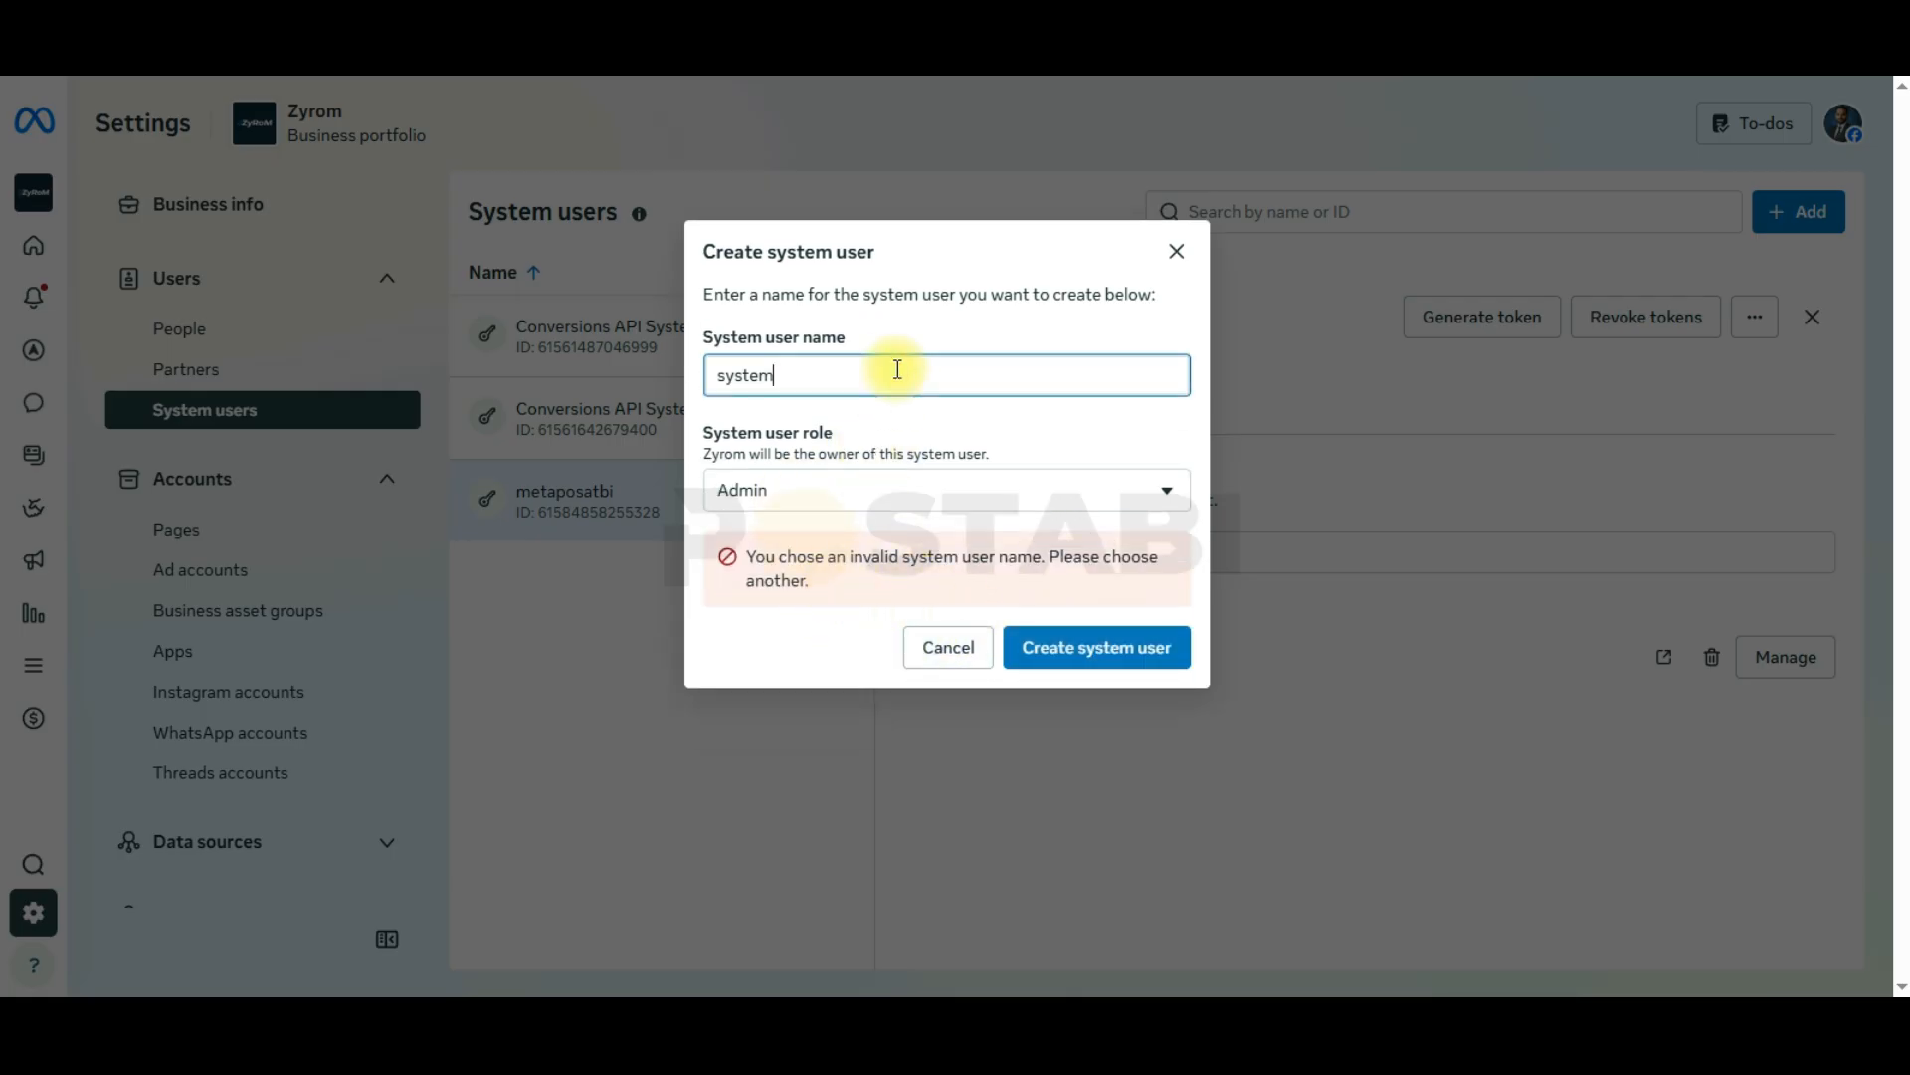
key("ctrl+a")
type("wasender")
left_click(1058, 648)
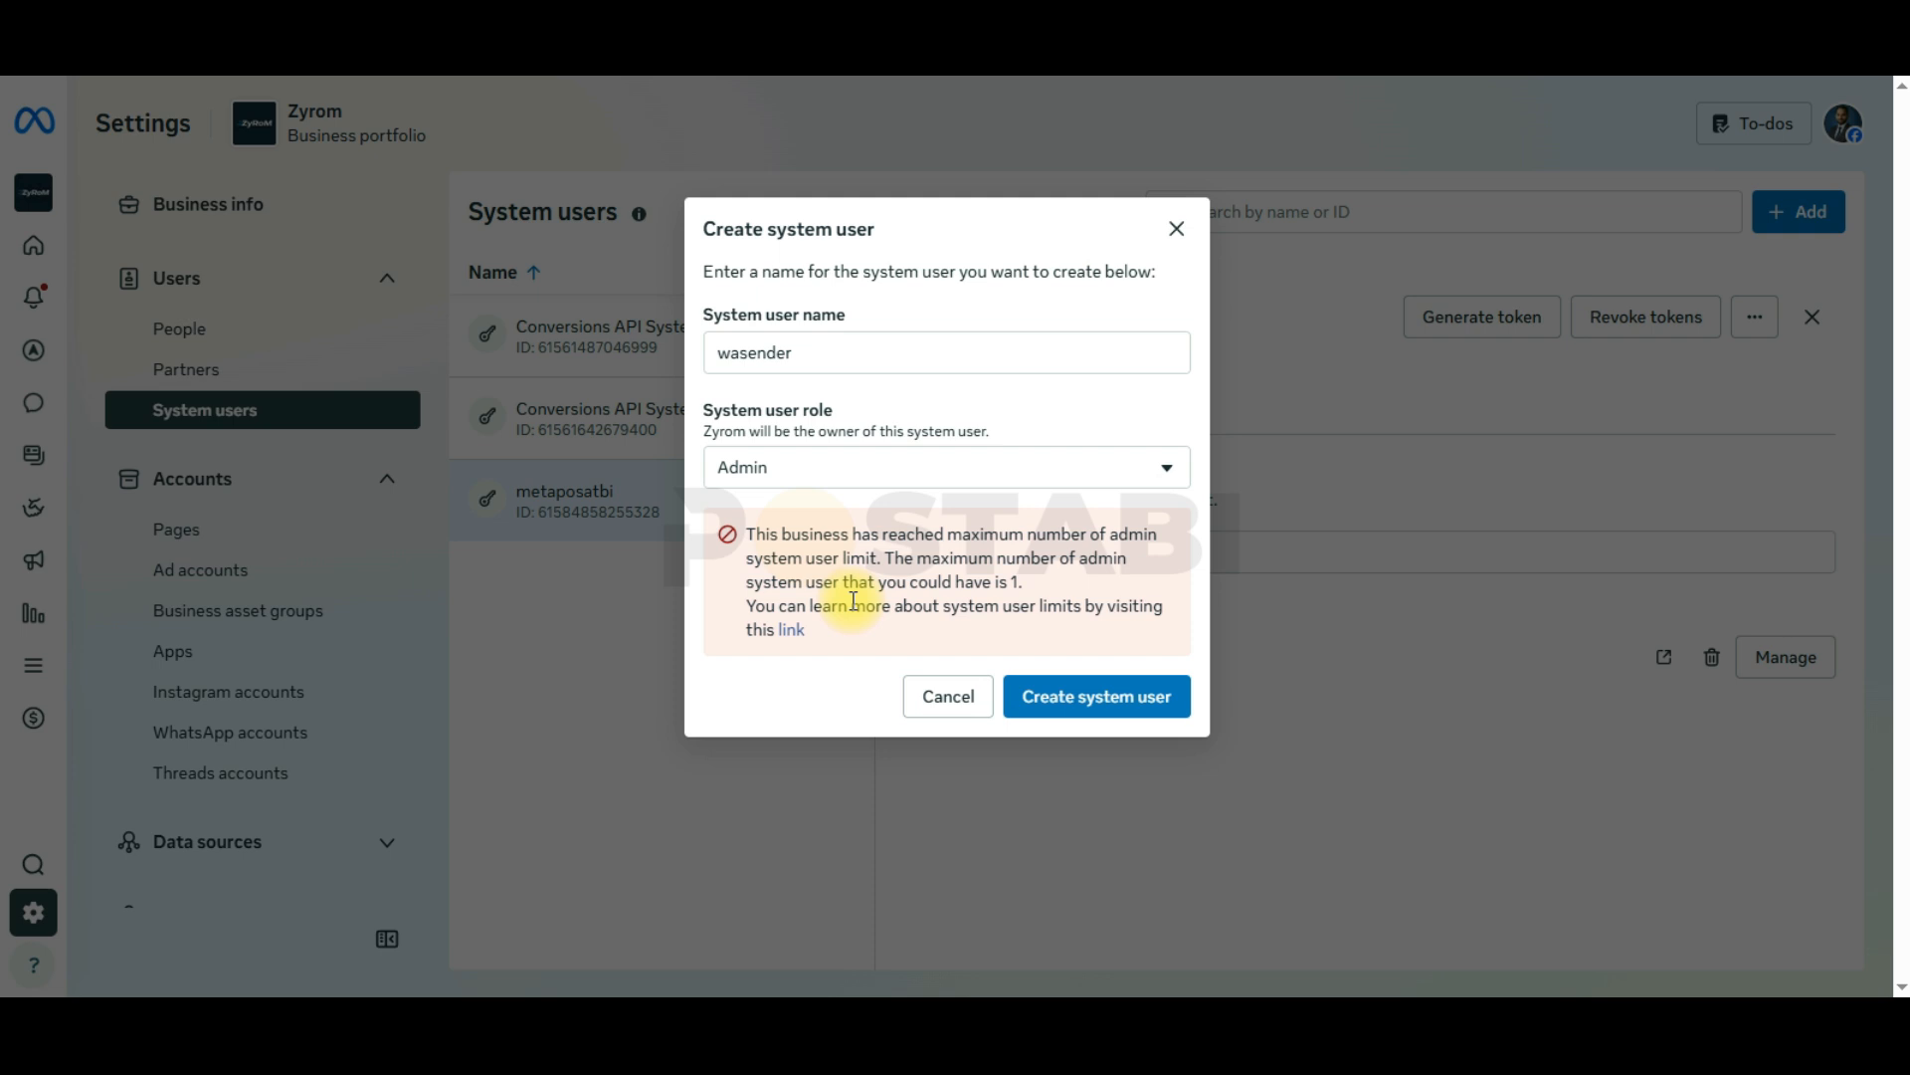
left_click(1172, 231)
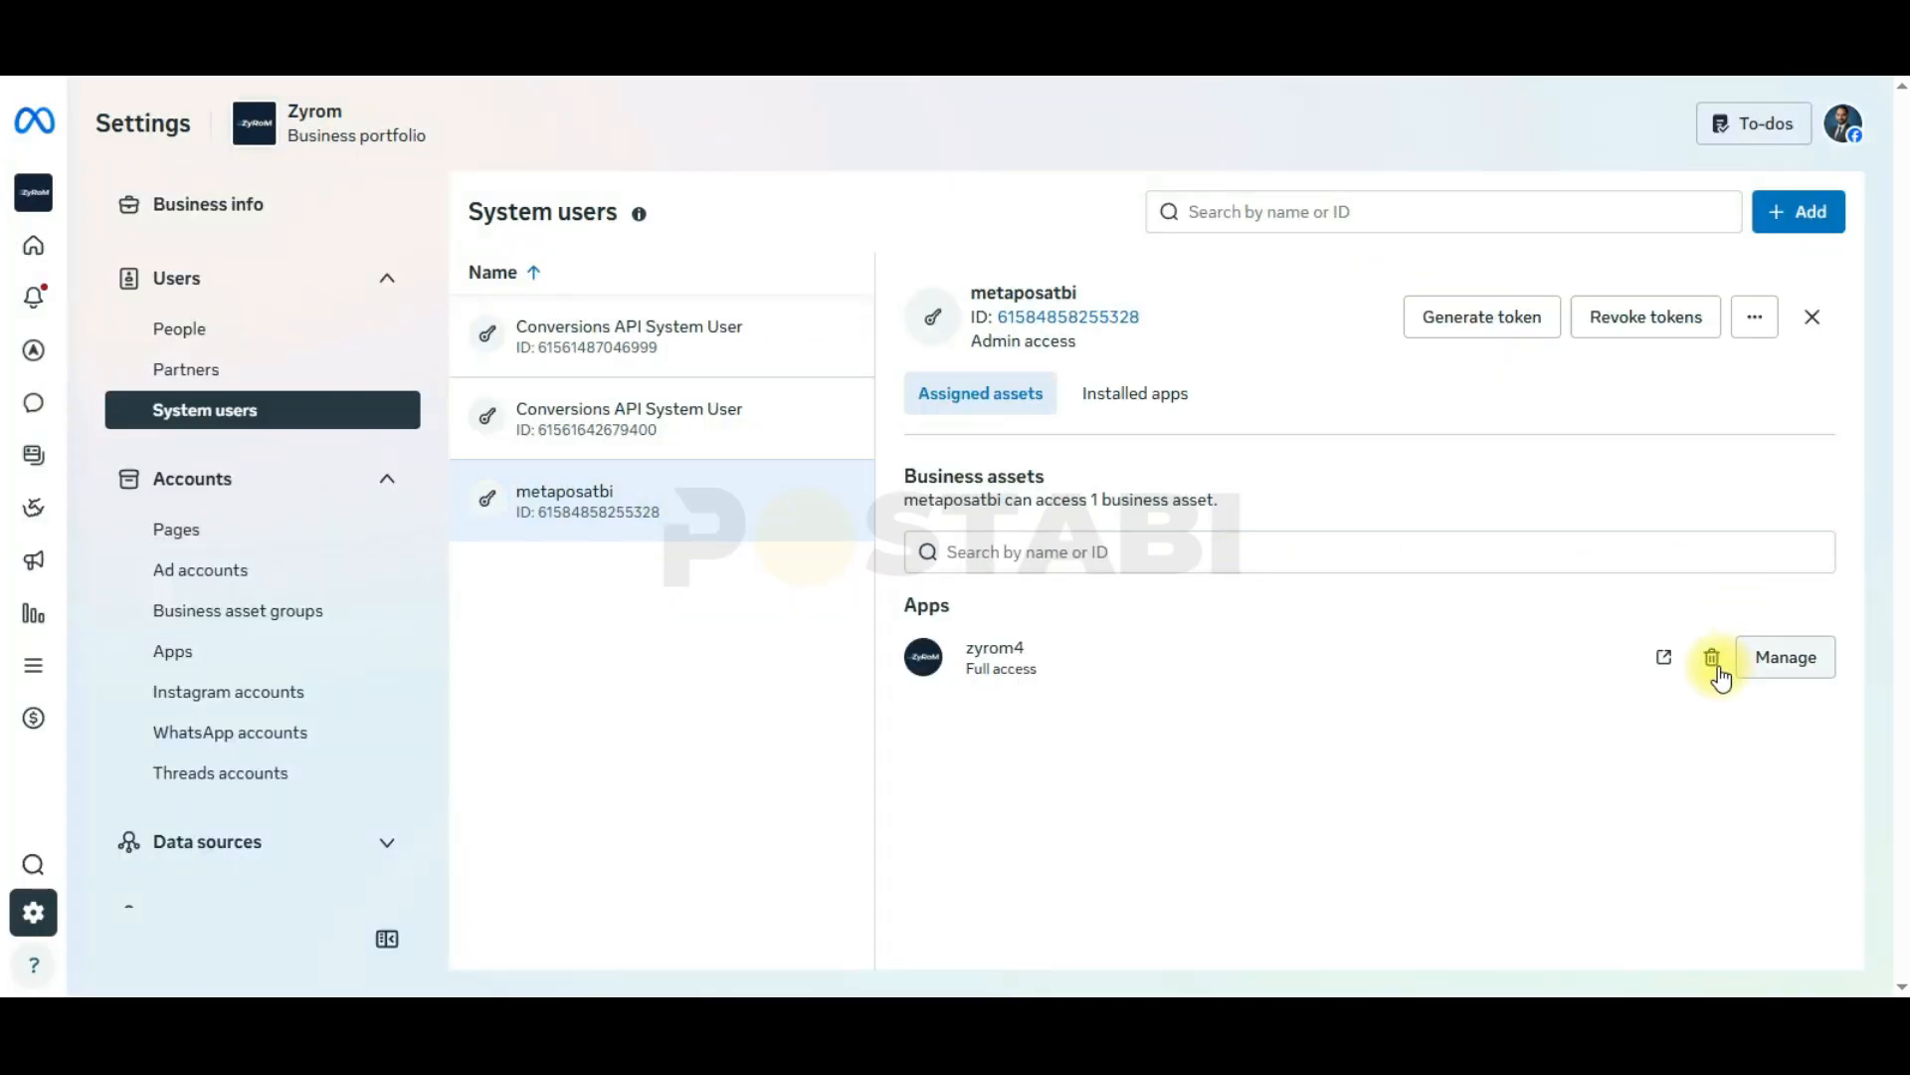
- Remove the zyrom4 app access from the metaposatbi system user
left_click(1754, 316)
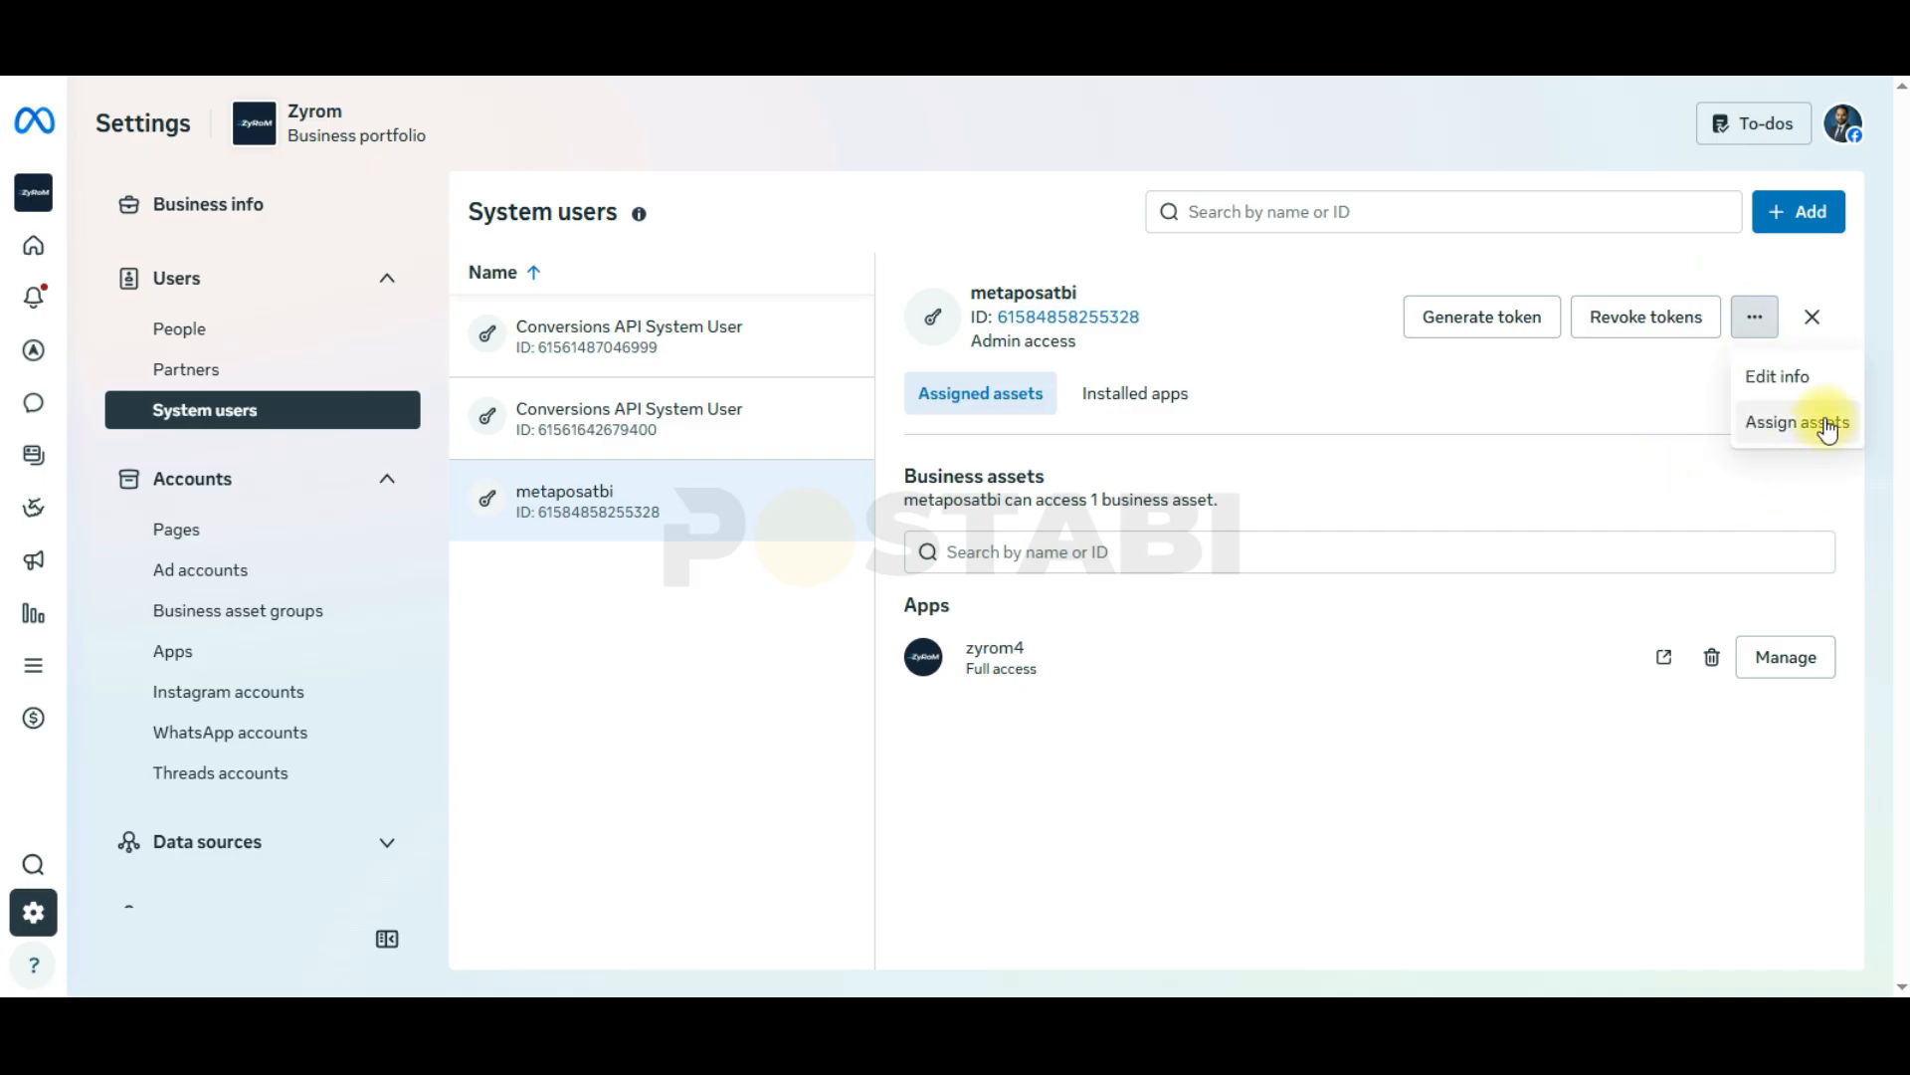
left_click(1806, 334)
left_click(1296, 490)
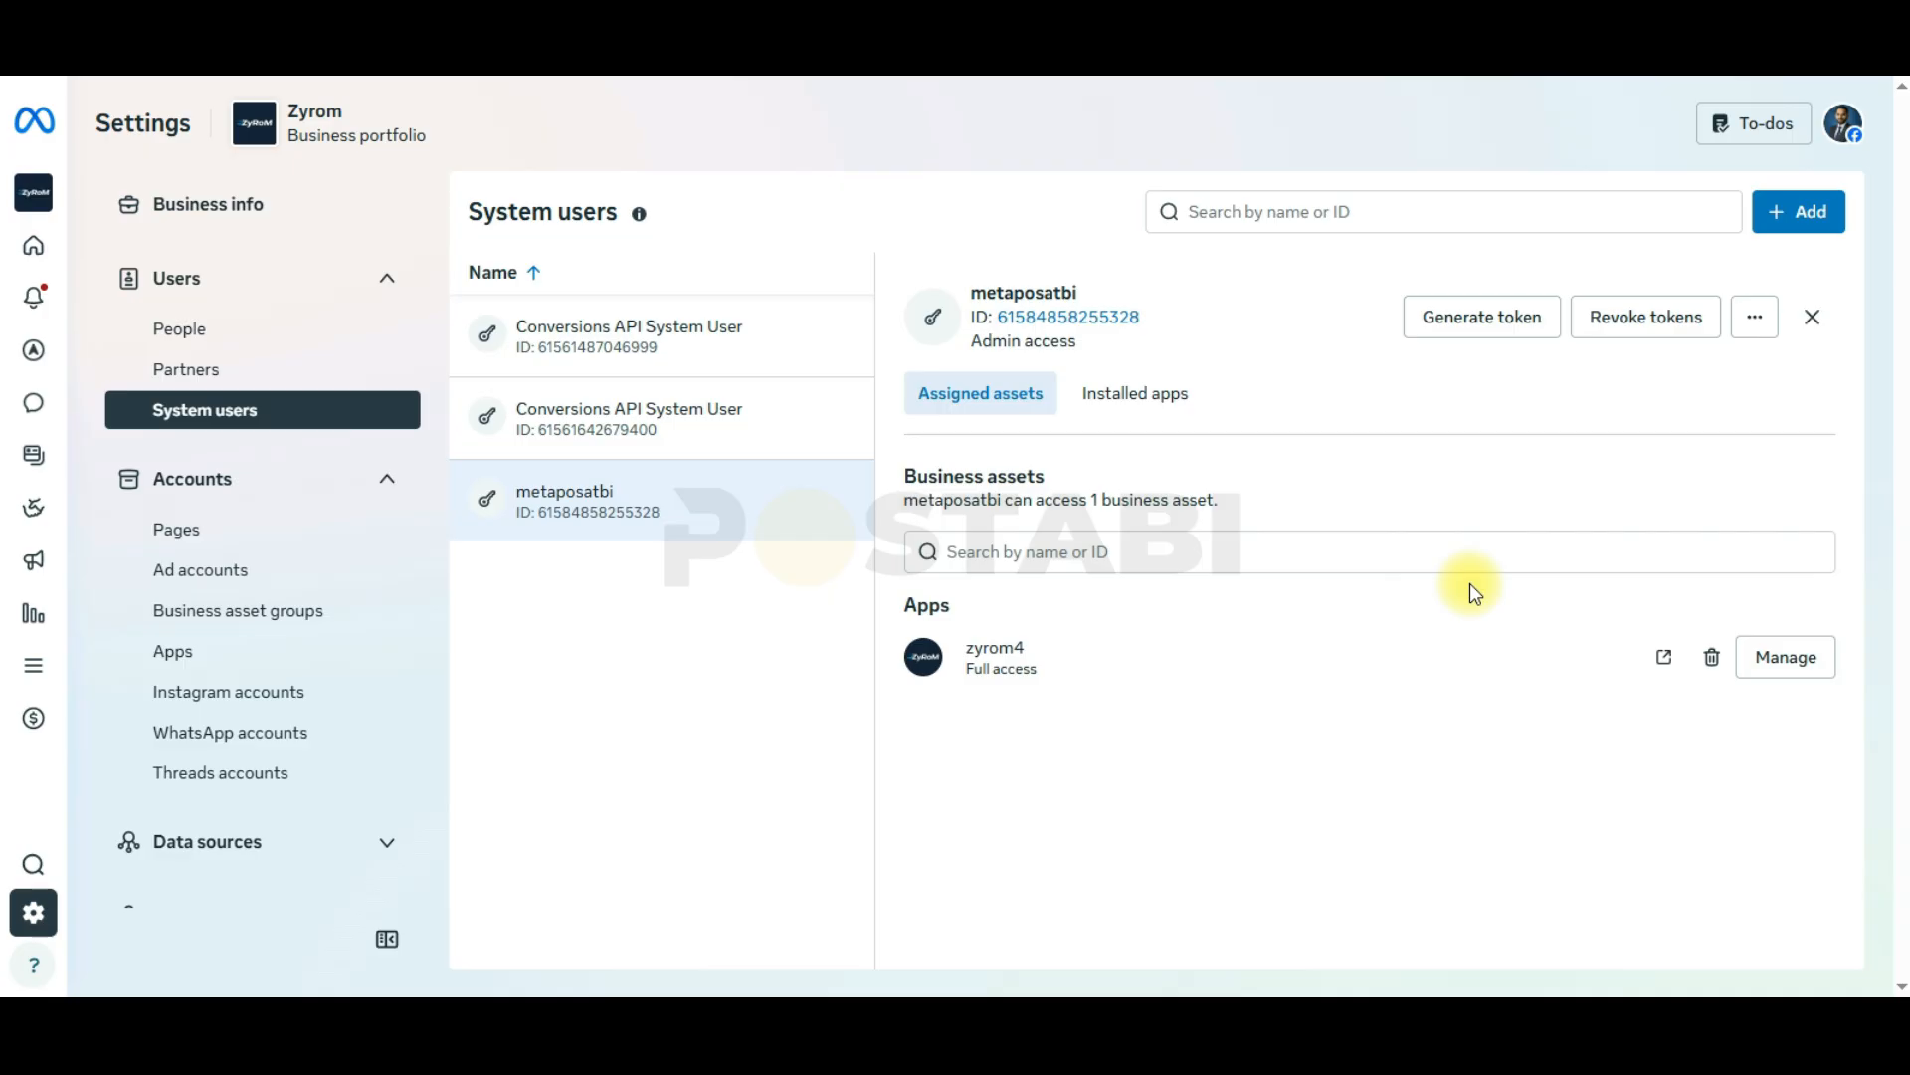
left_click(1701, 660)
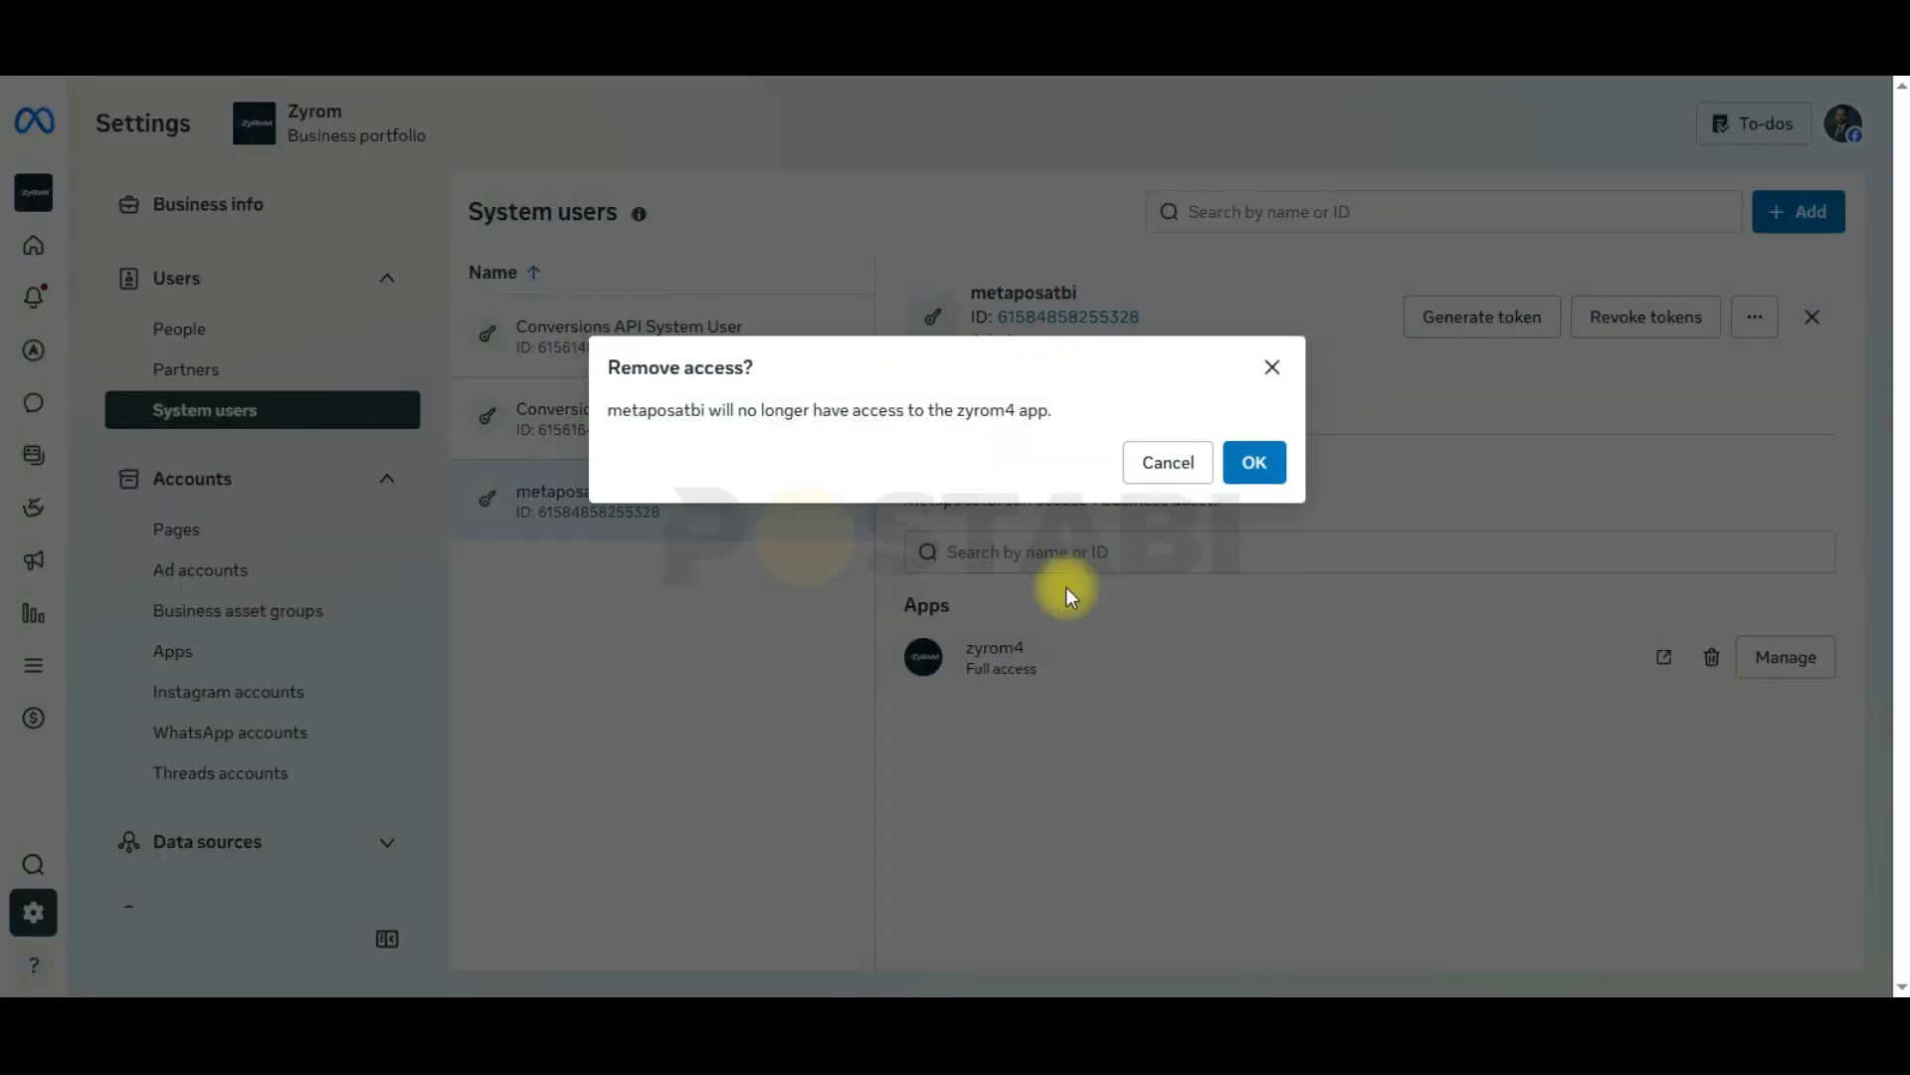
left_click(1257, 465)
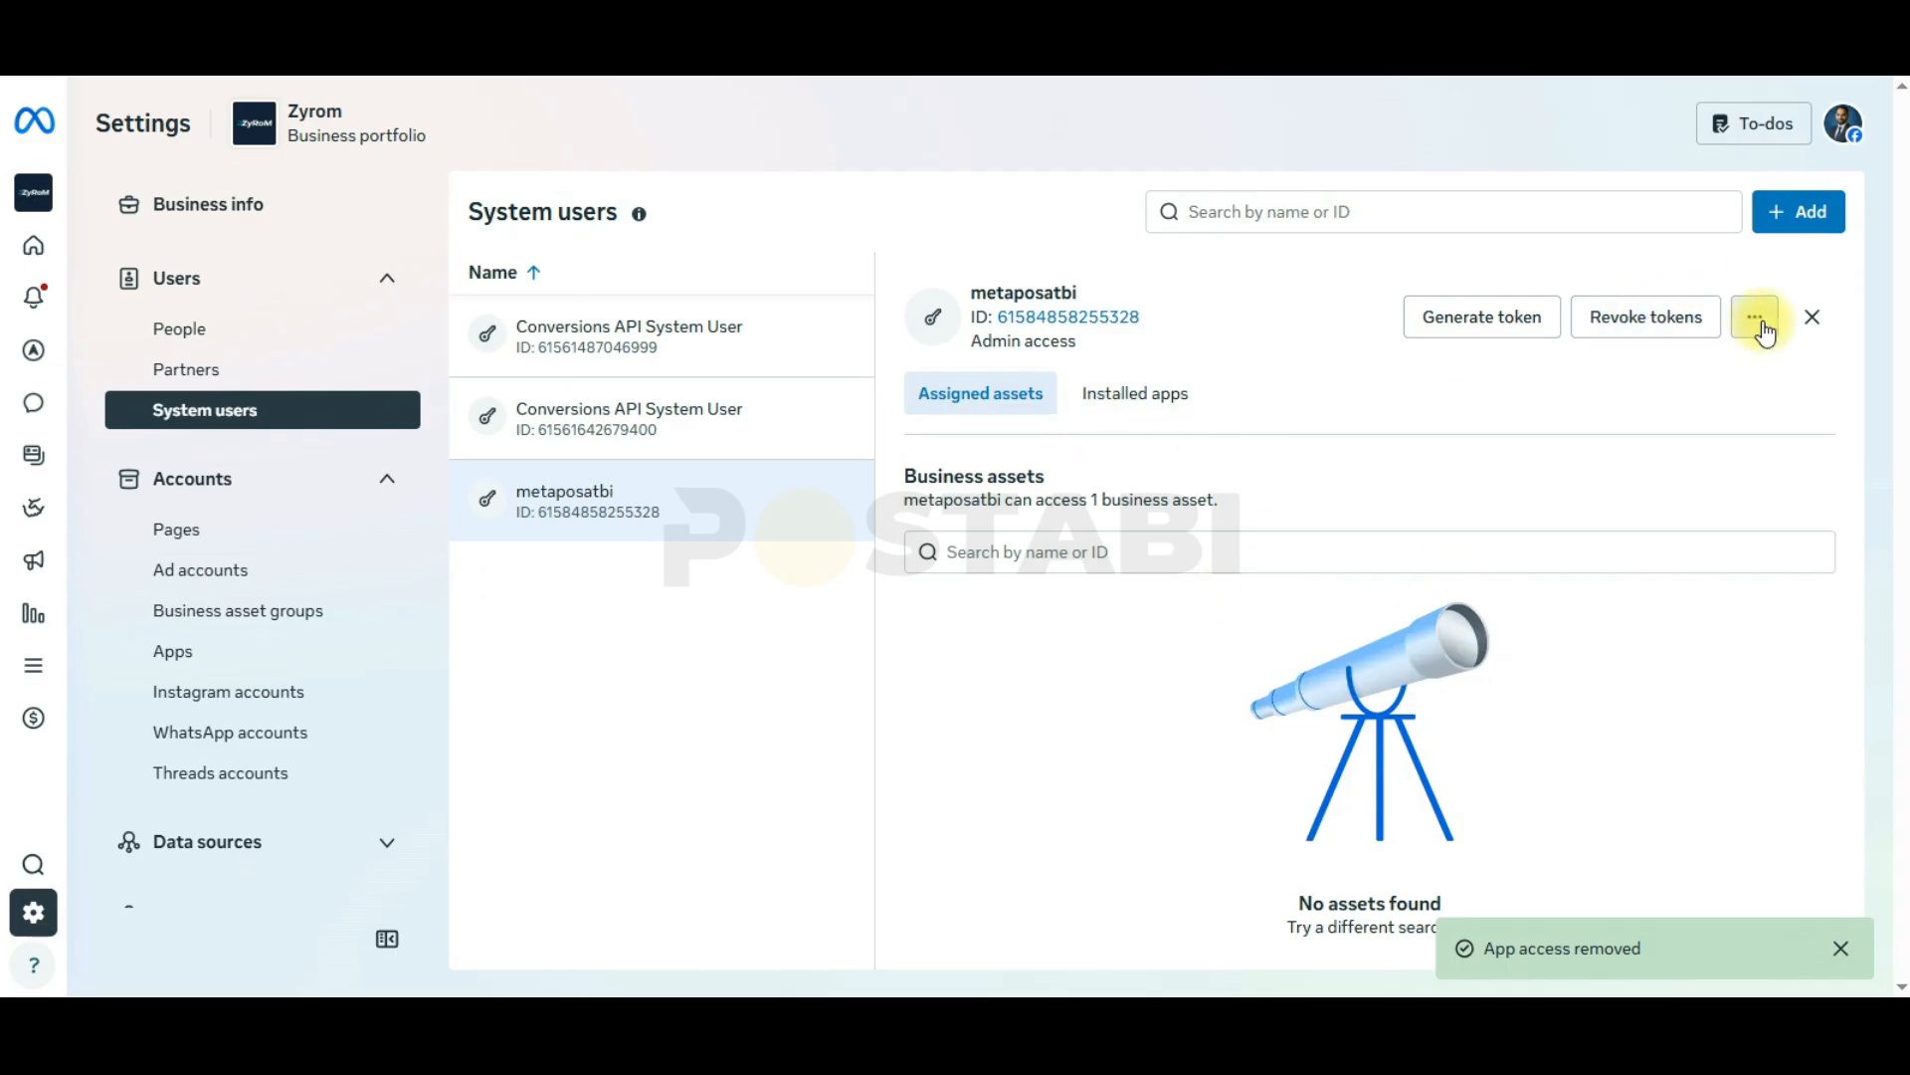
- Check the system user's installed apps, return to Assigned assets, and reveal its options
left_click(1755, 319)
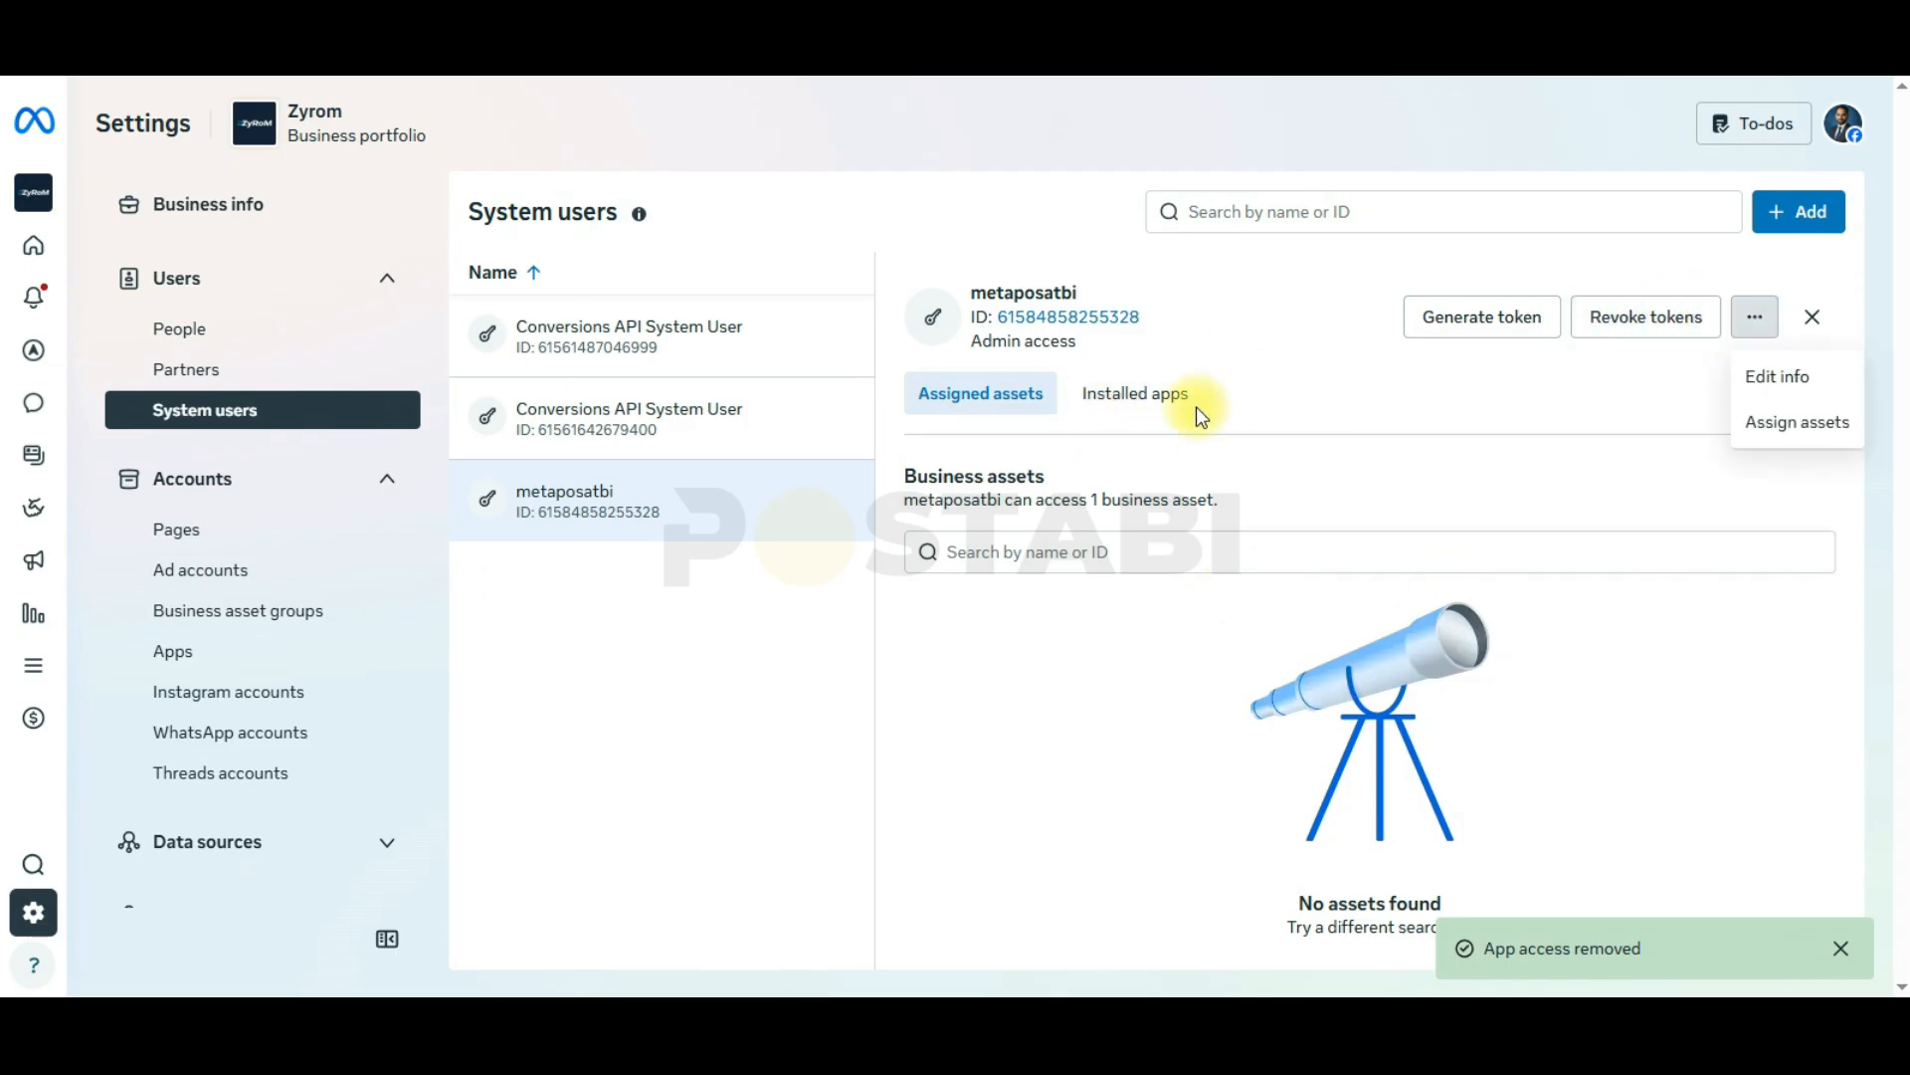
left_click(1136, 416)
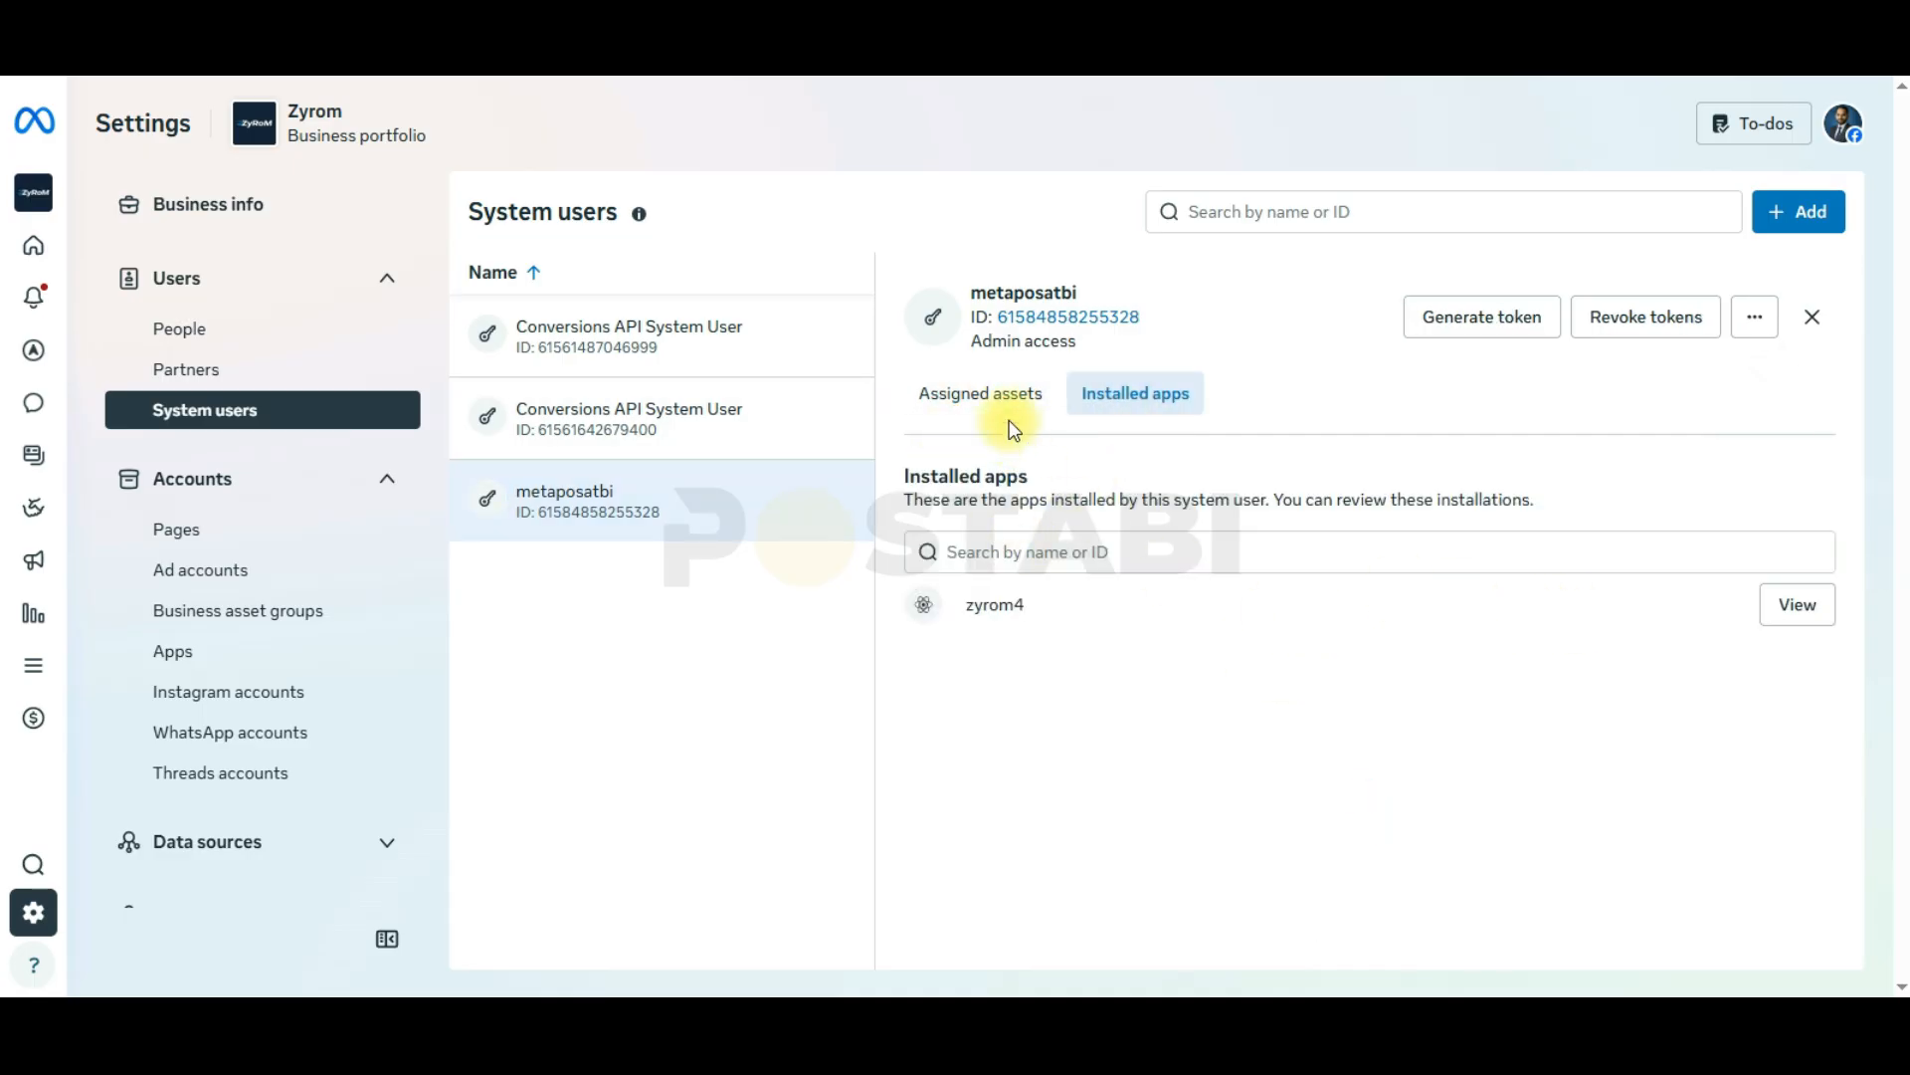
left_click(973, 390)
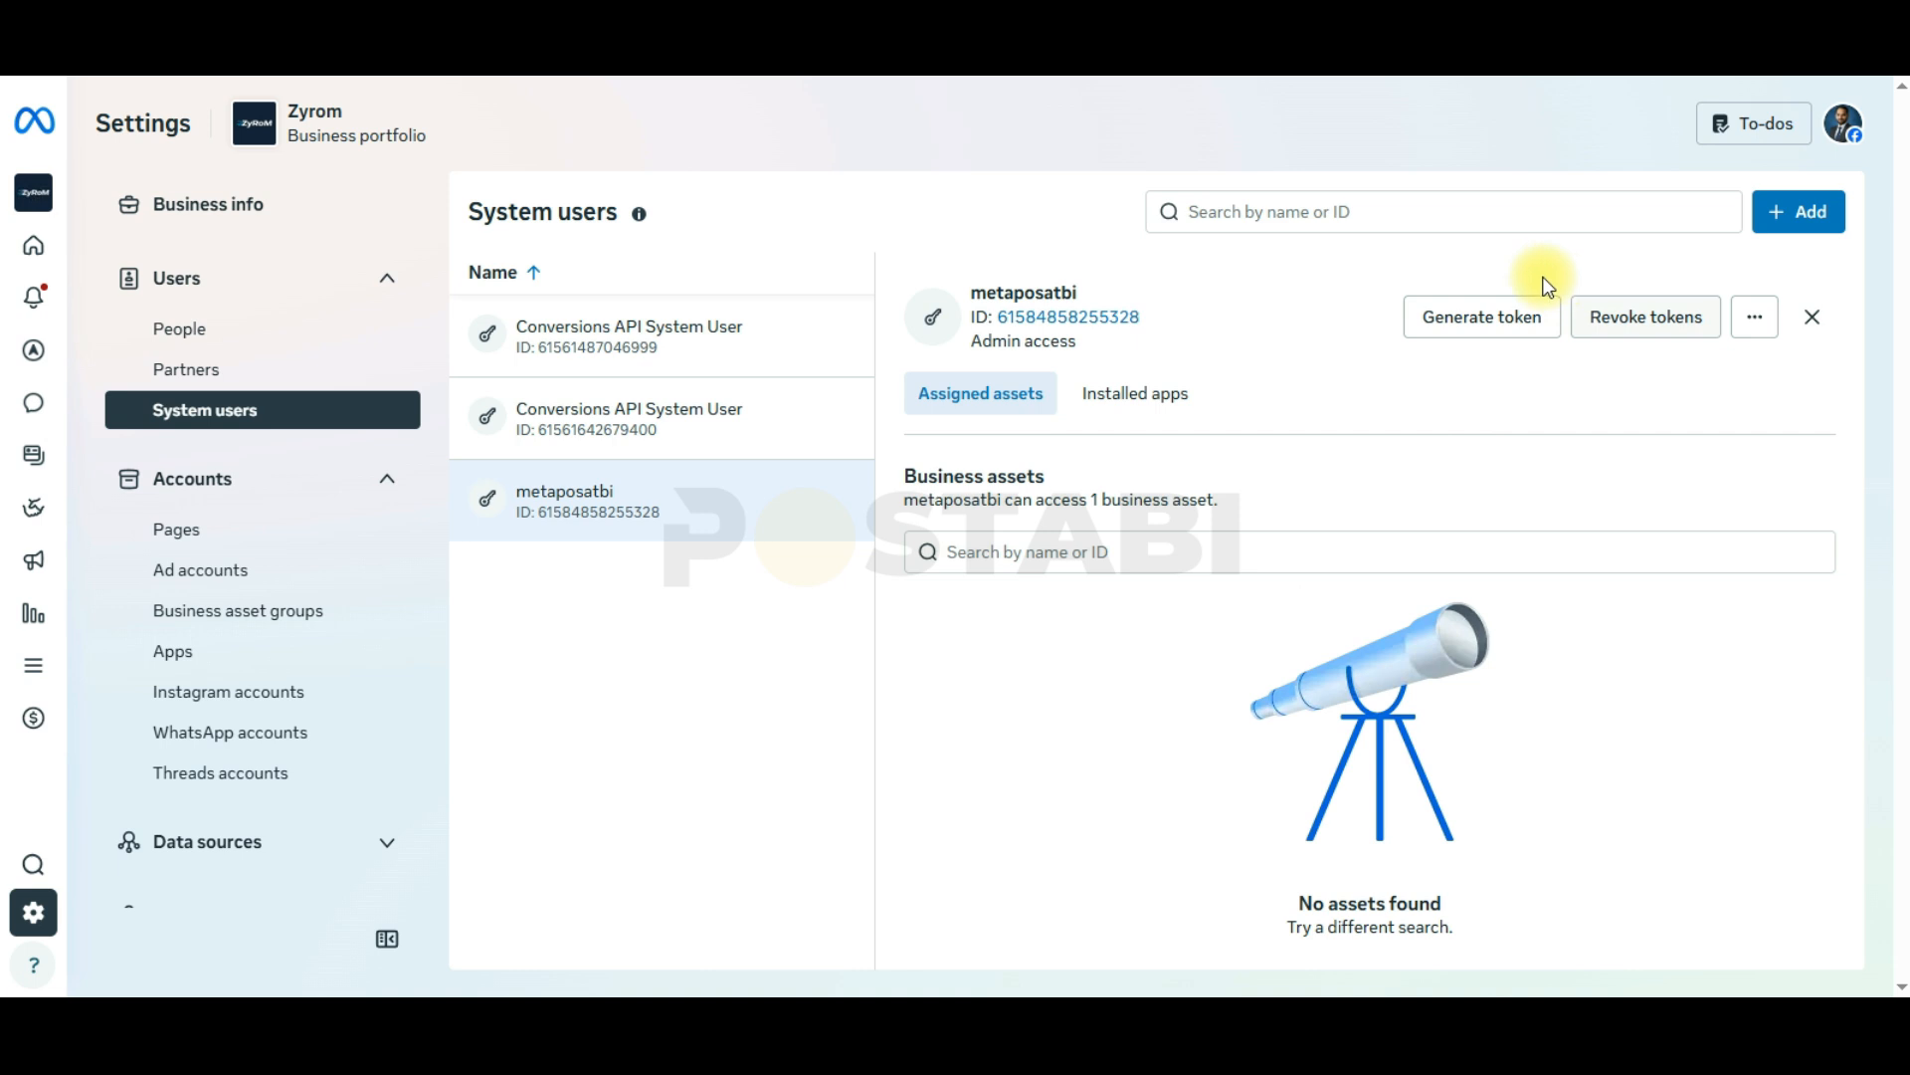
left_click(1752, 317)
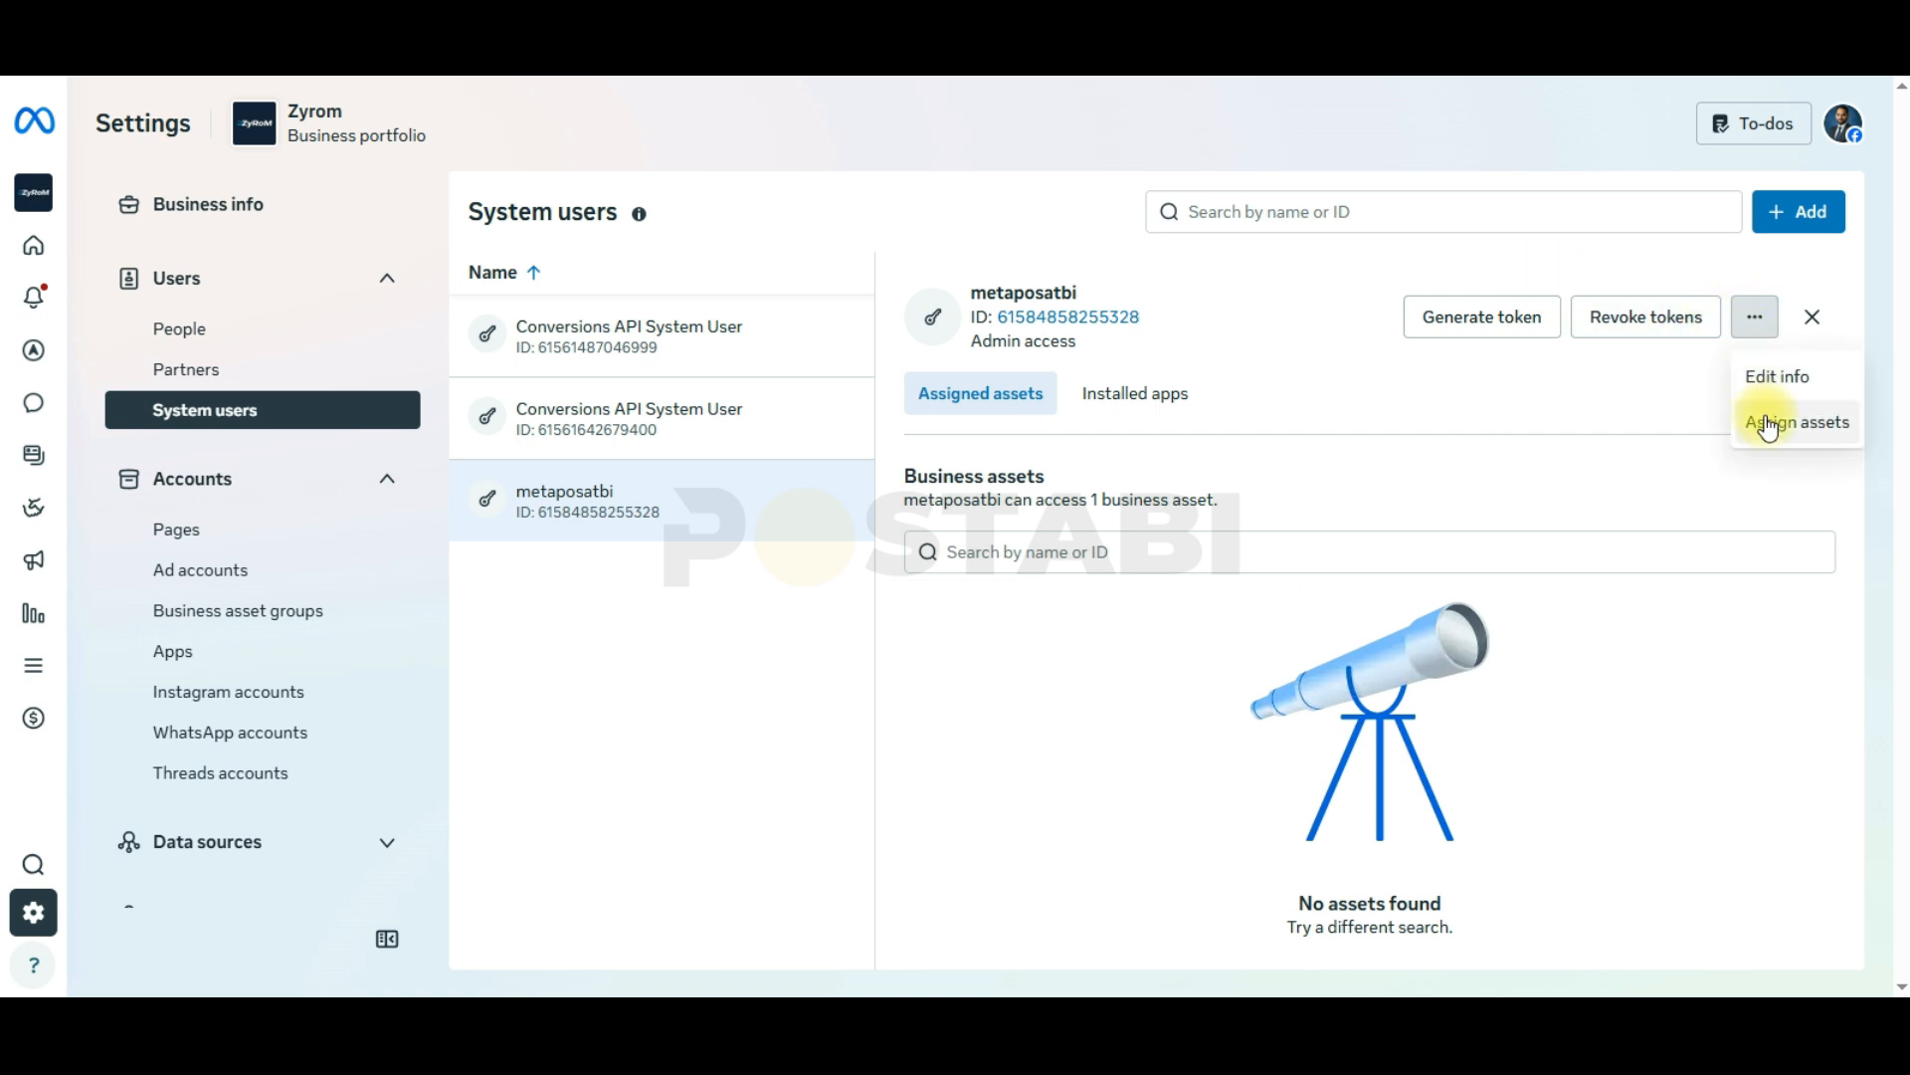
- Assign the zyrom077 app with Manage app and Zyrom International WhatsApp account with Everything
left_click(1767, 418)
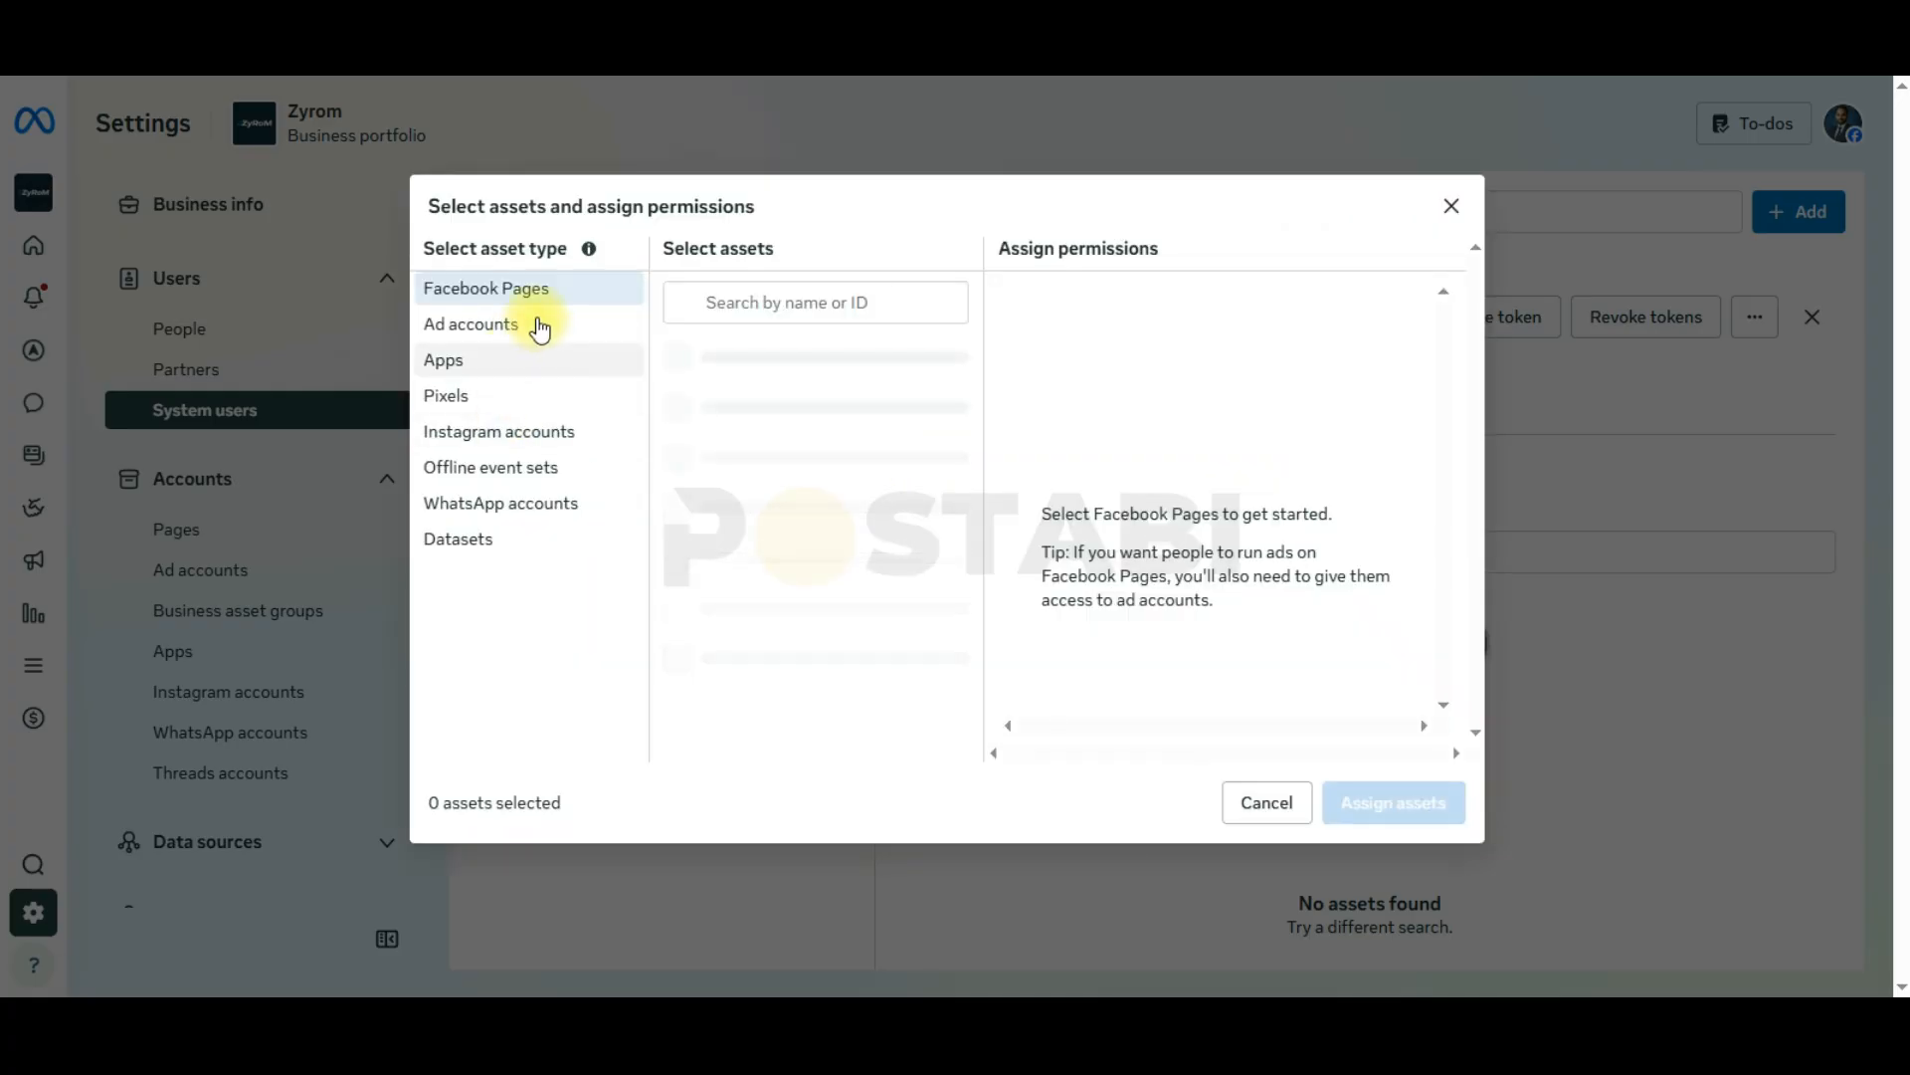
left_click(474, 364)
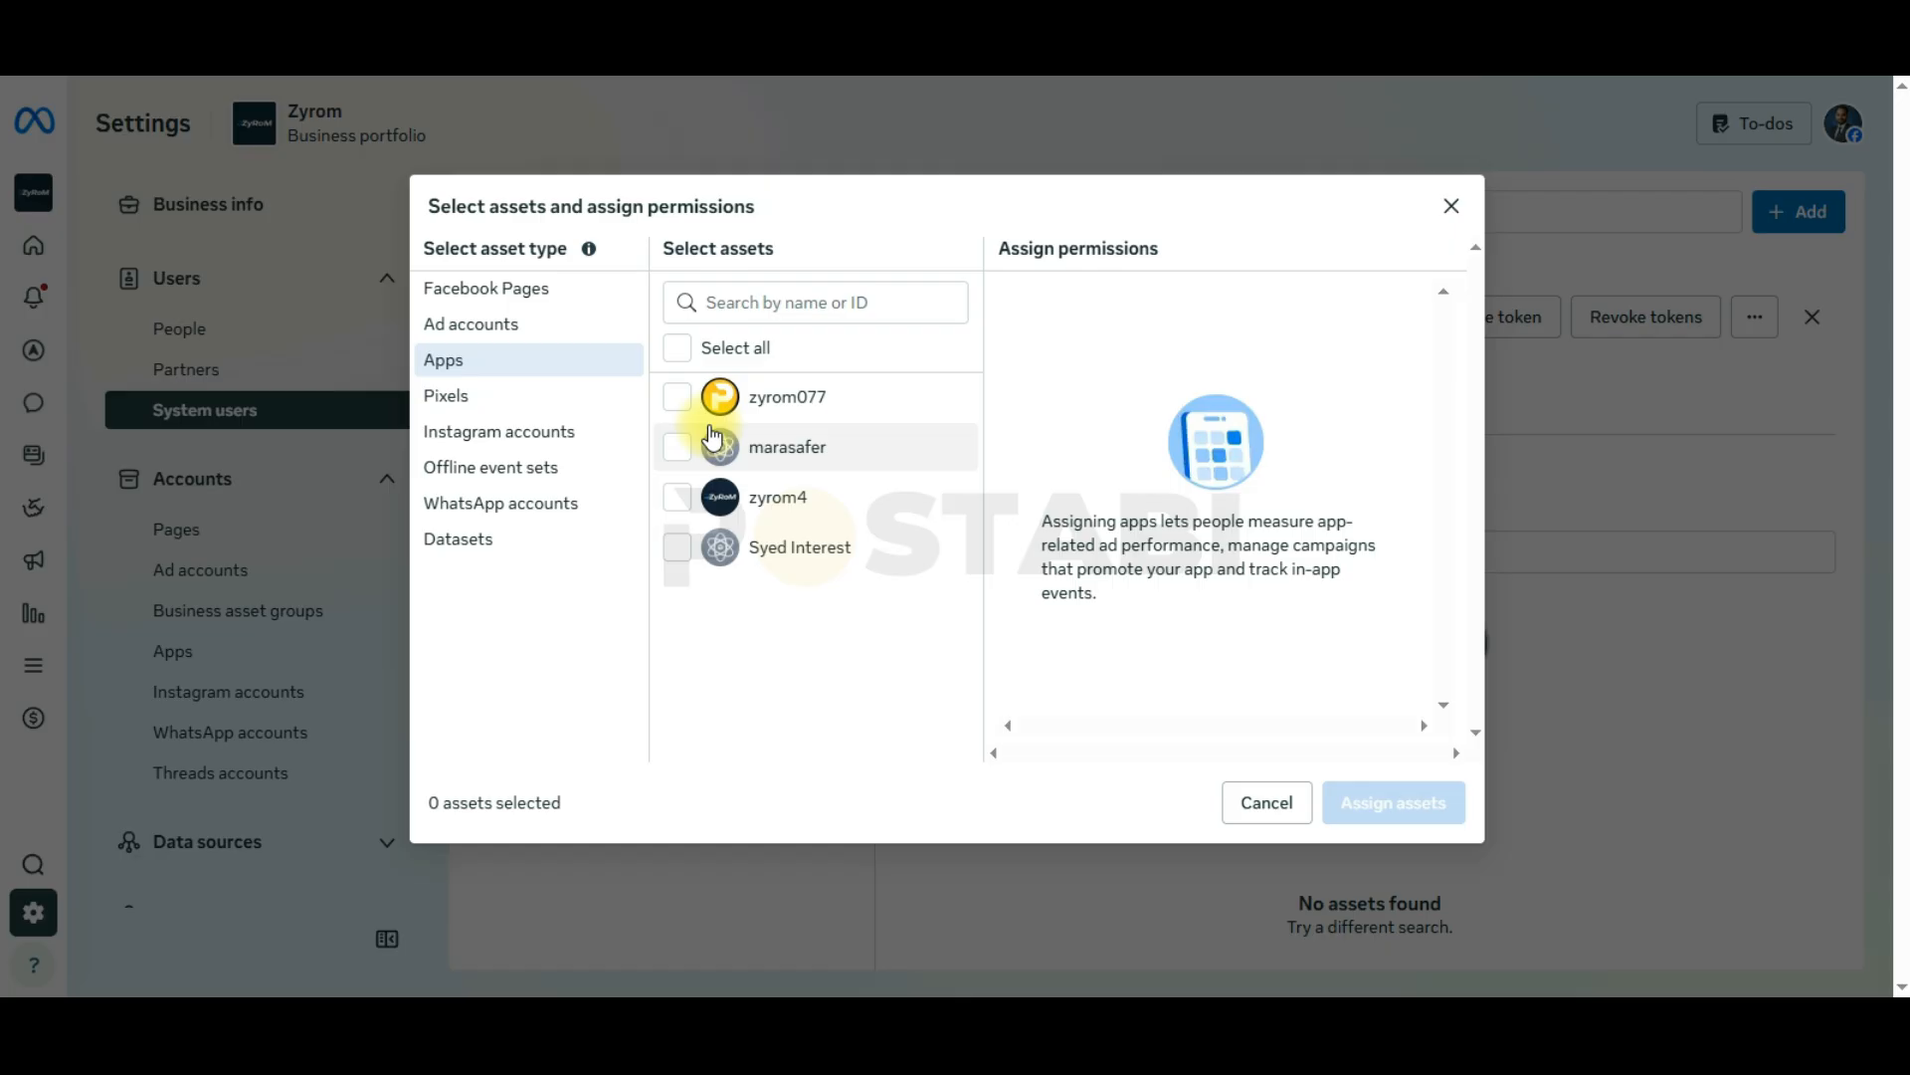
left_click(680, 400)
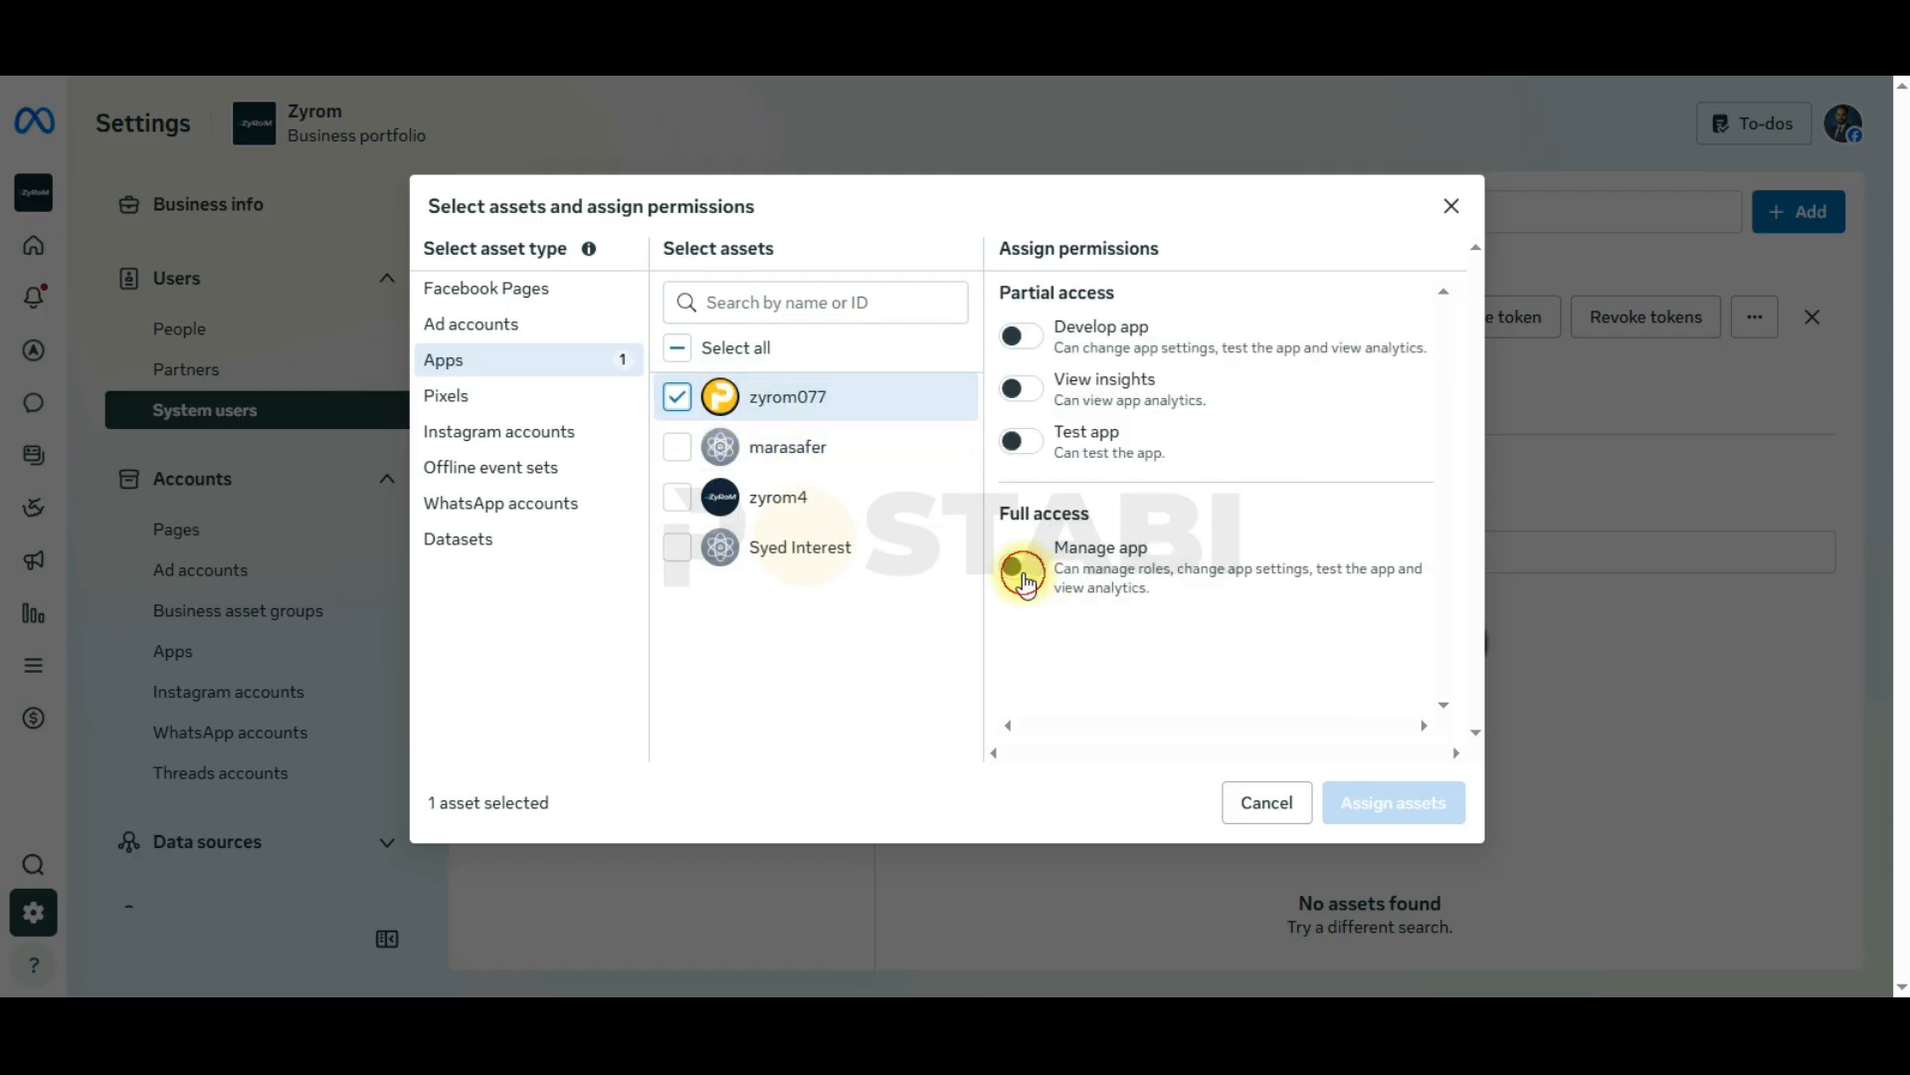
left_click(1019, 575)
left_click(527, 504)
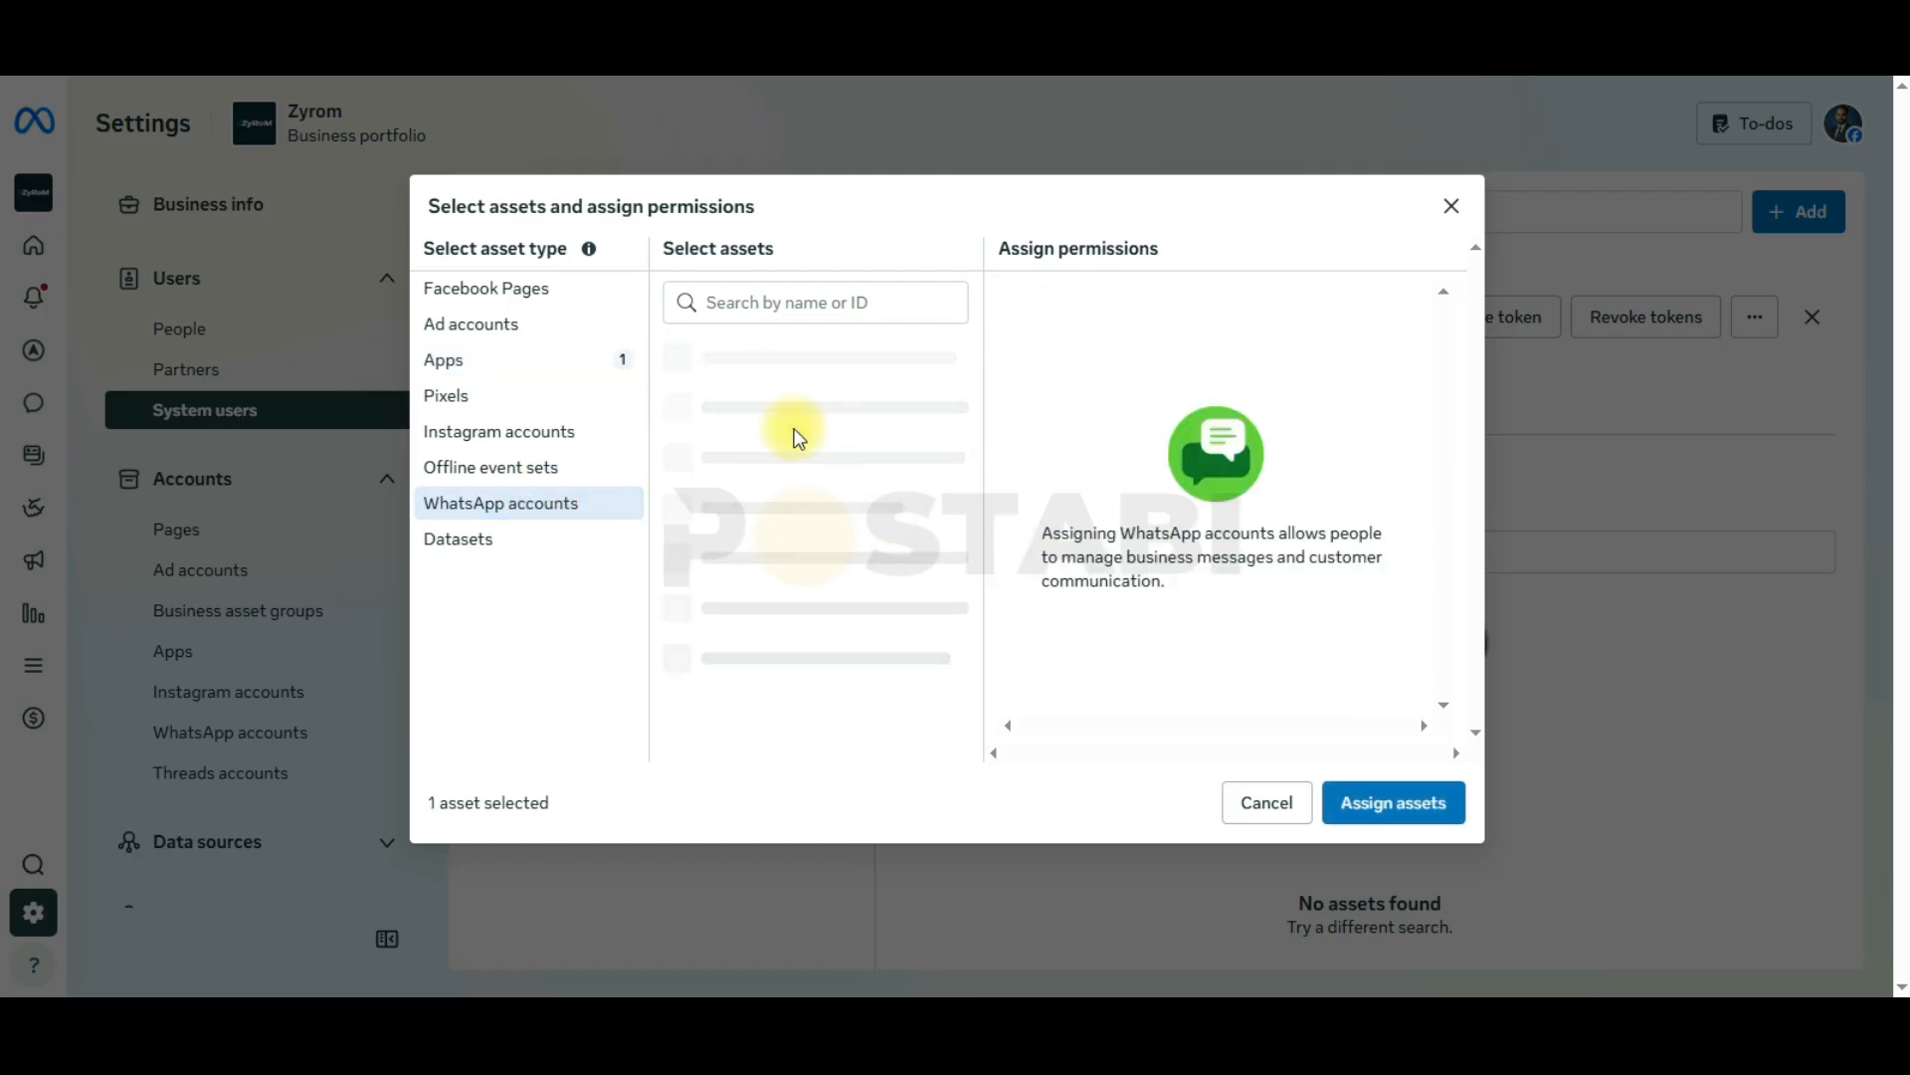
left_click(761, 408)
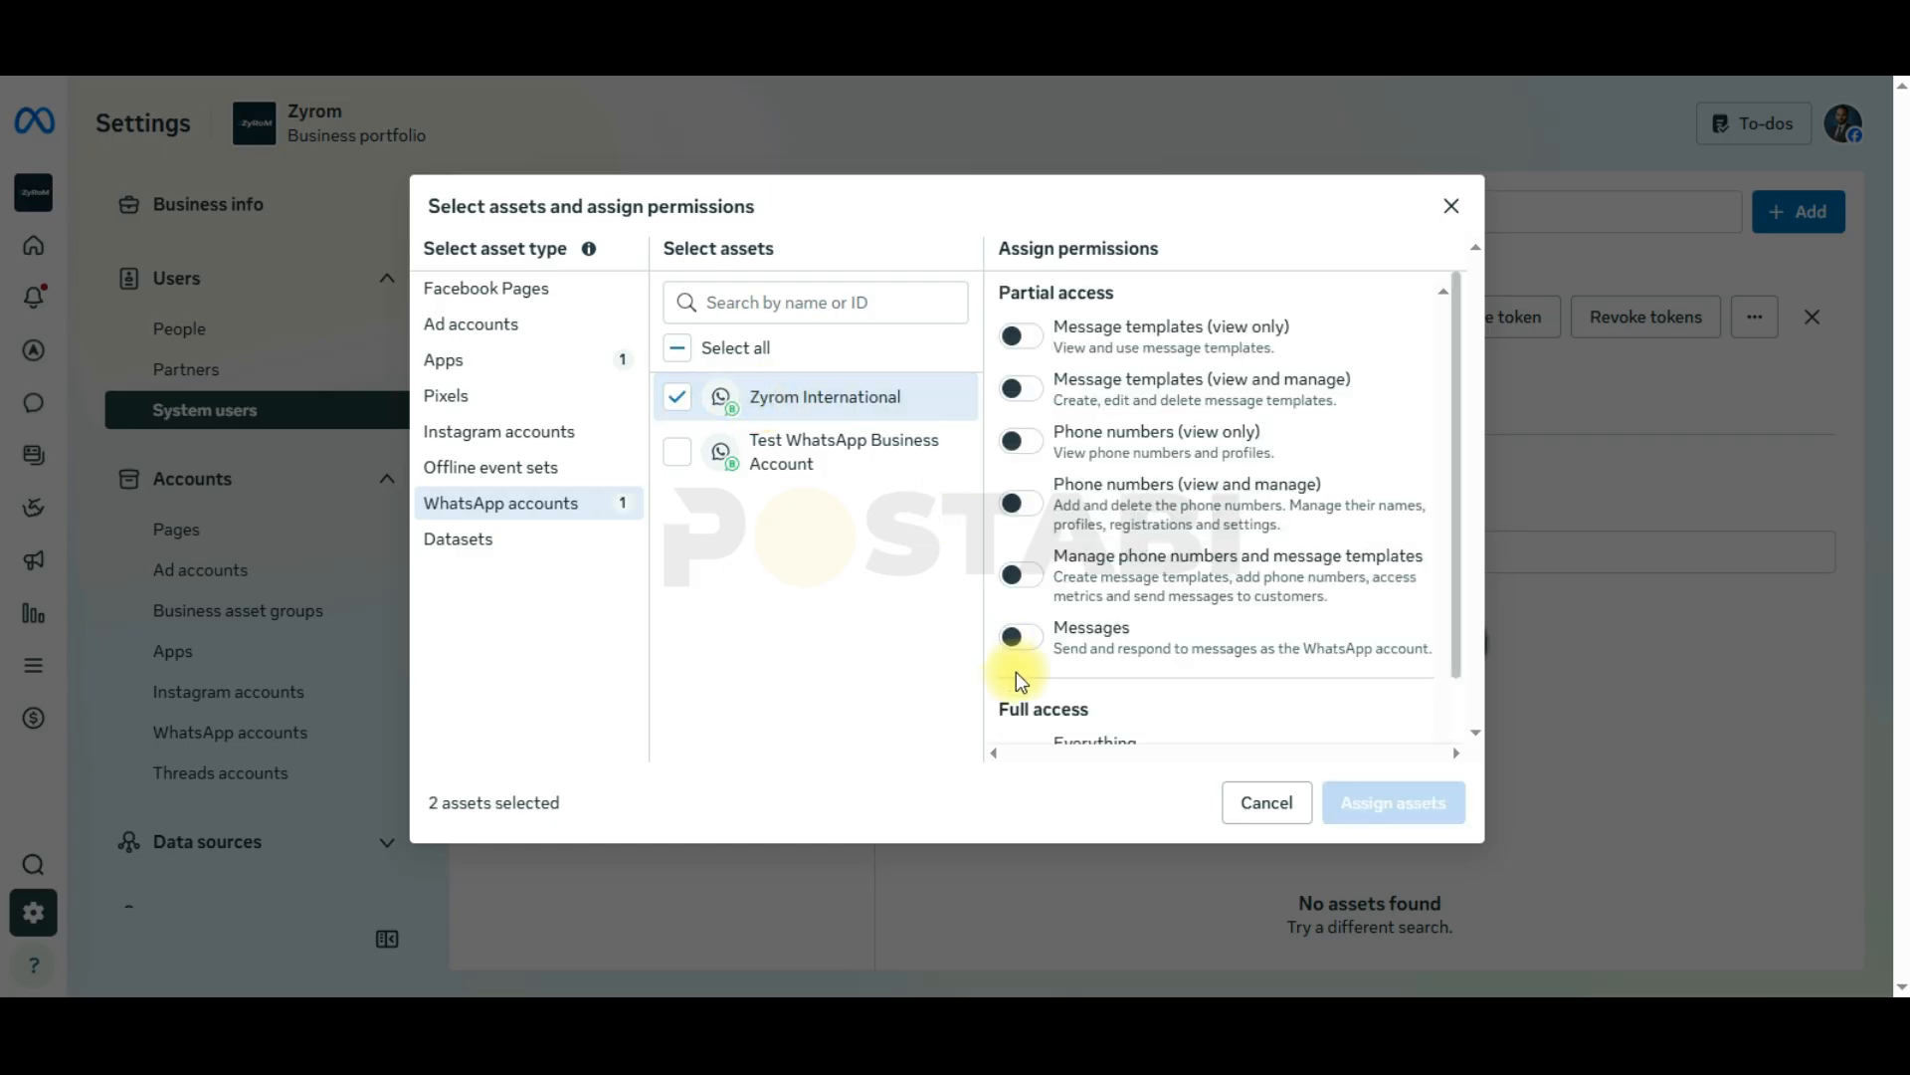
scroll(1462, 701, "down", 1)
left_click(1019, 691)
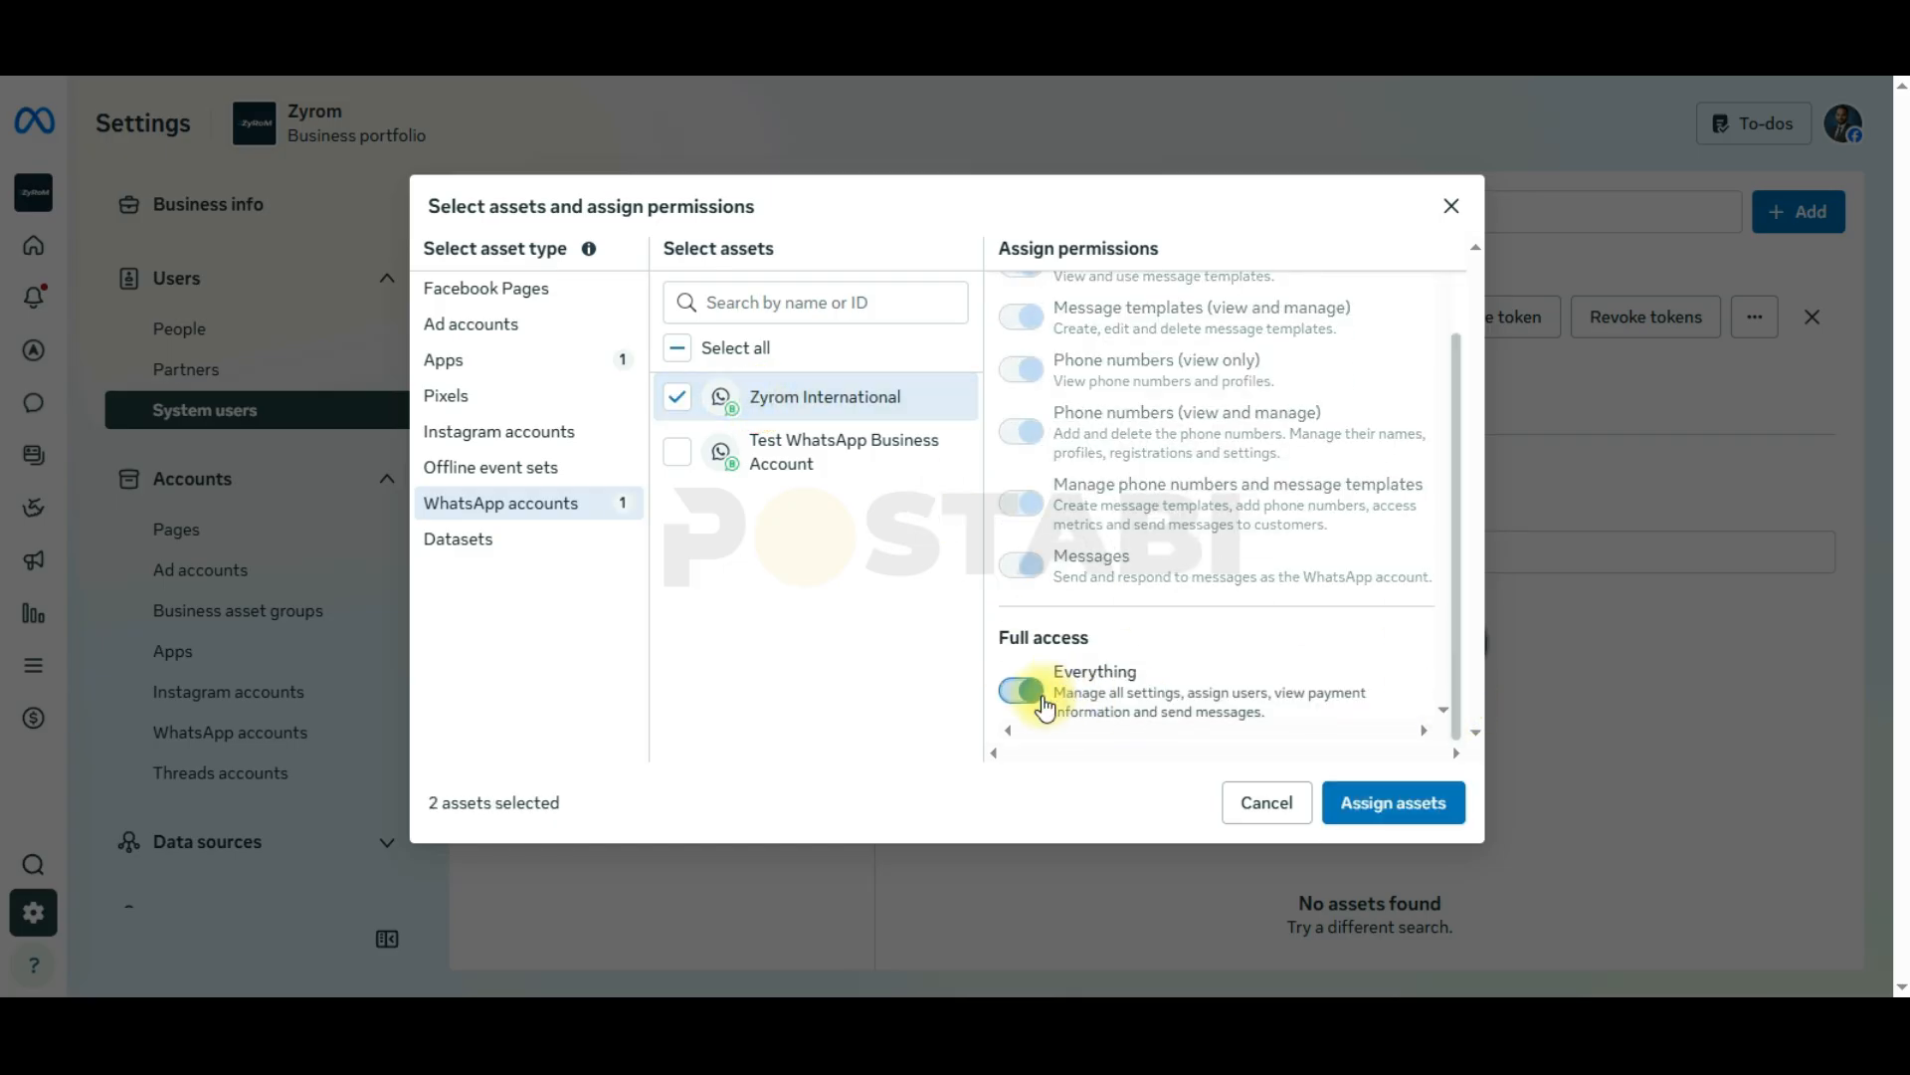
left_click(1369, 798)
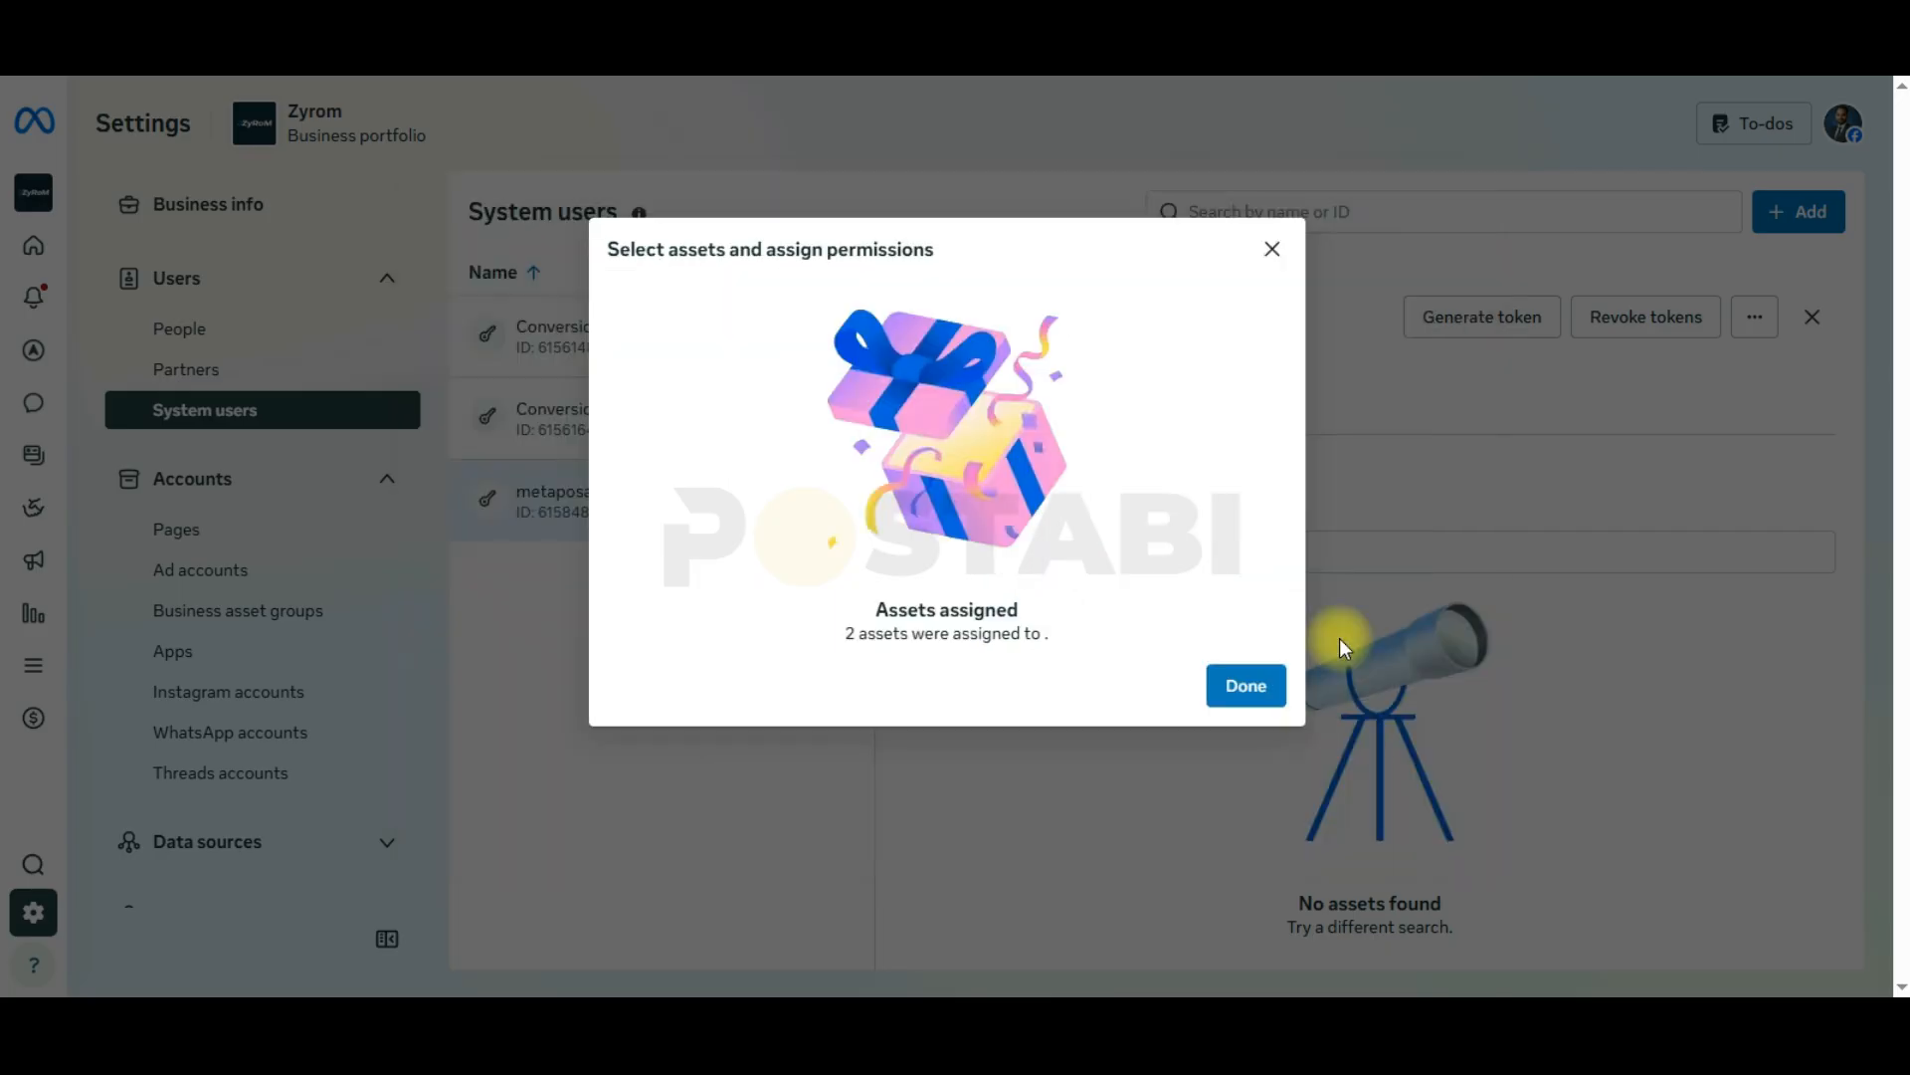
left_click(1264, 693)
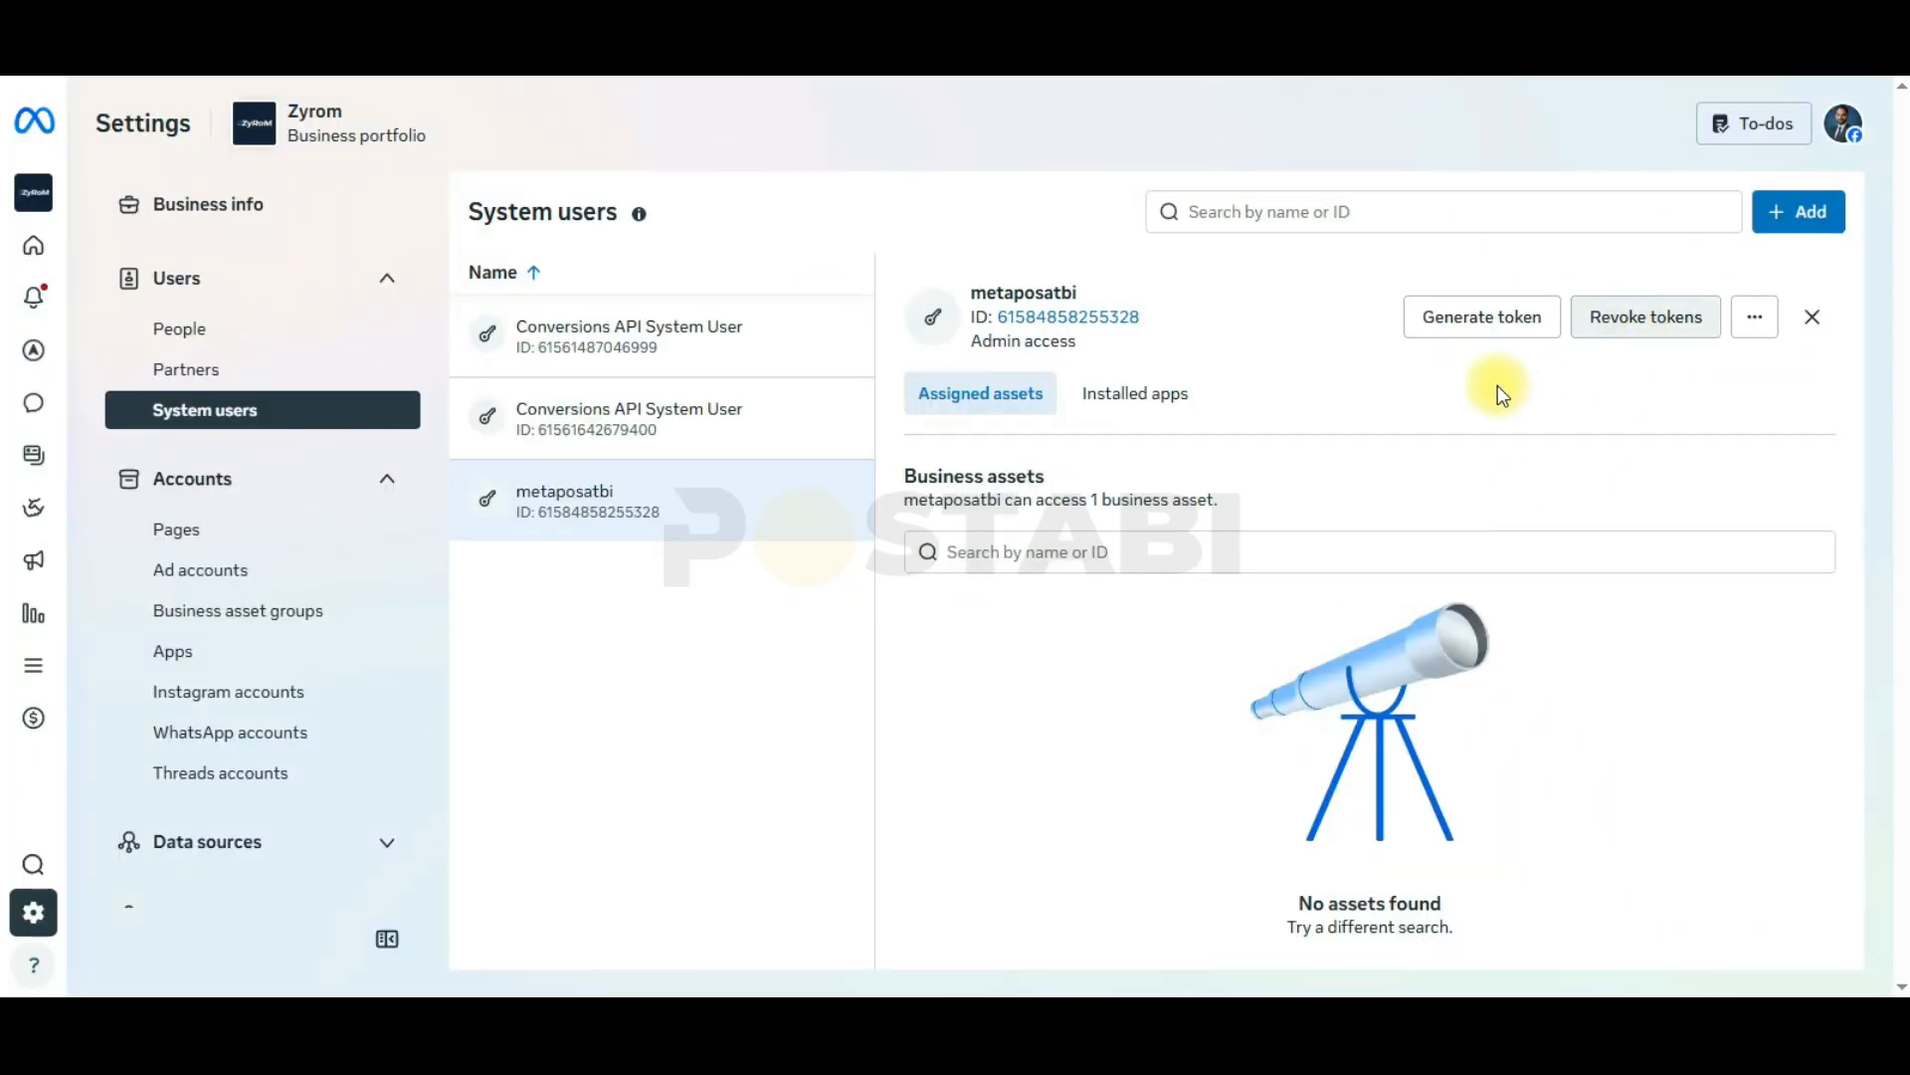
- Start a new token for the zyrom077 app set to never expire
left_click(1479, 318)
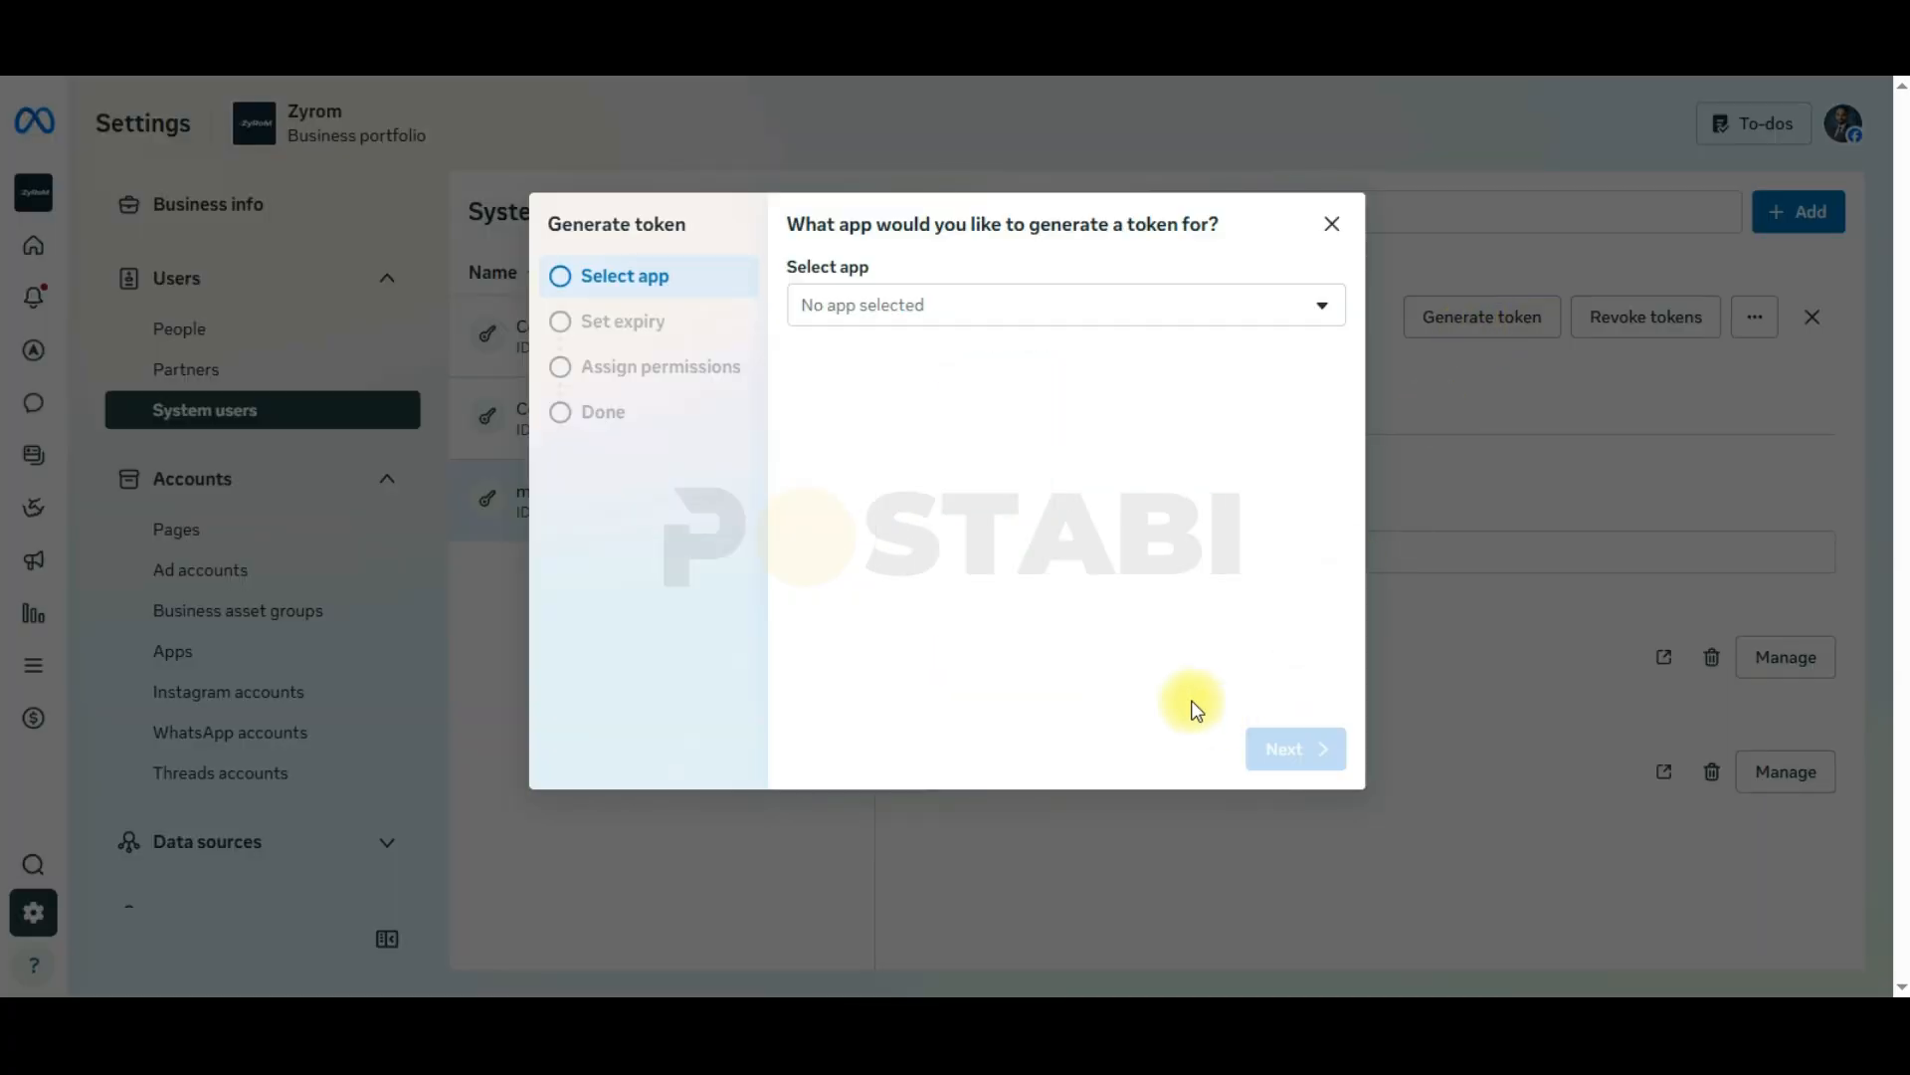
left_click(944, 329)
left_click(893, 487)
left_click(999, 567)
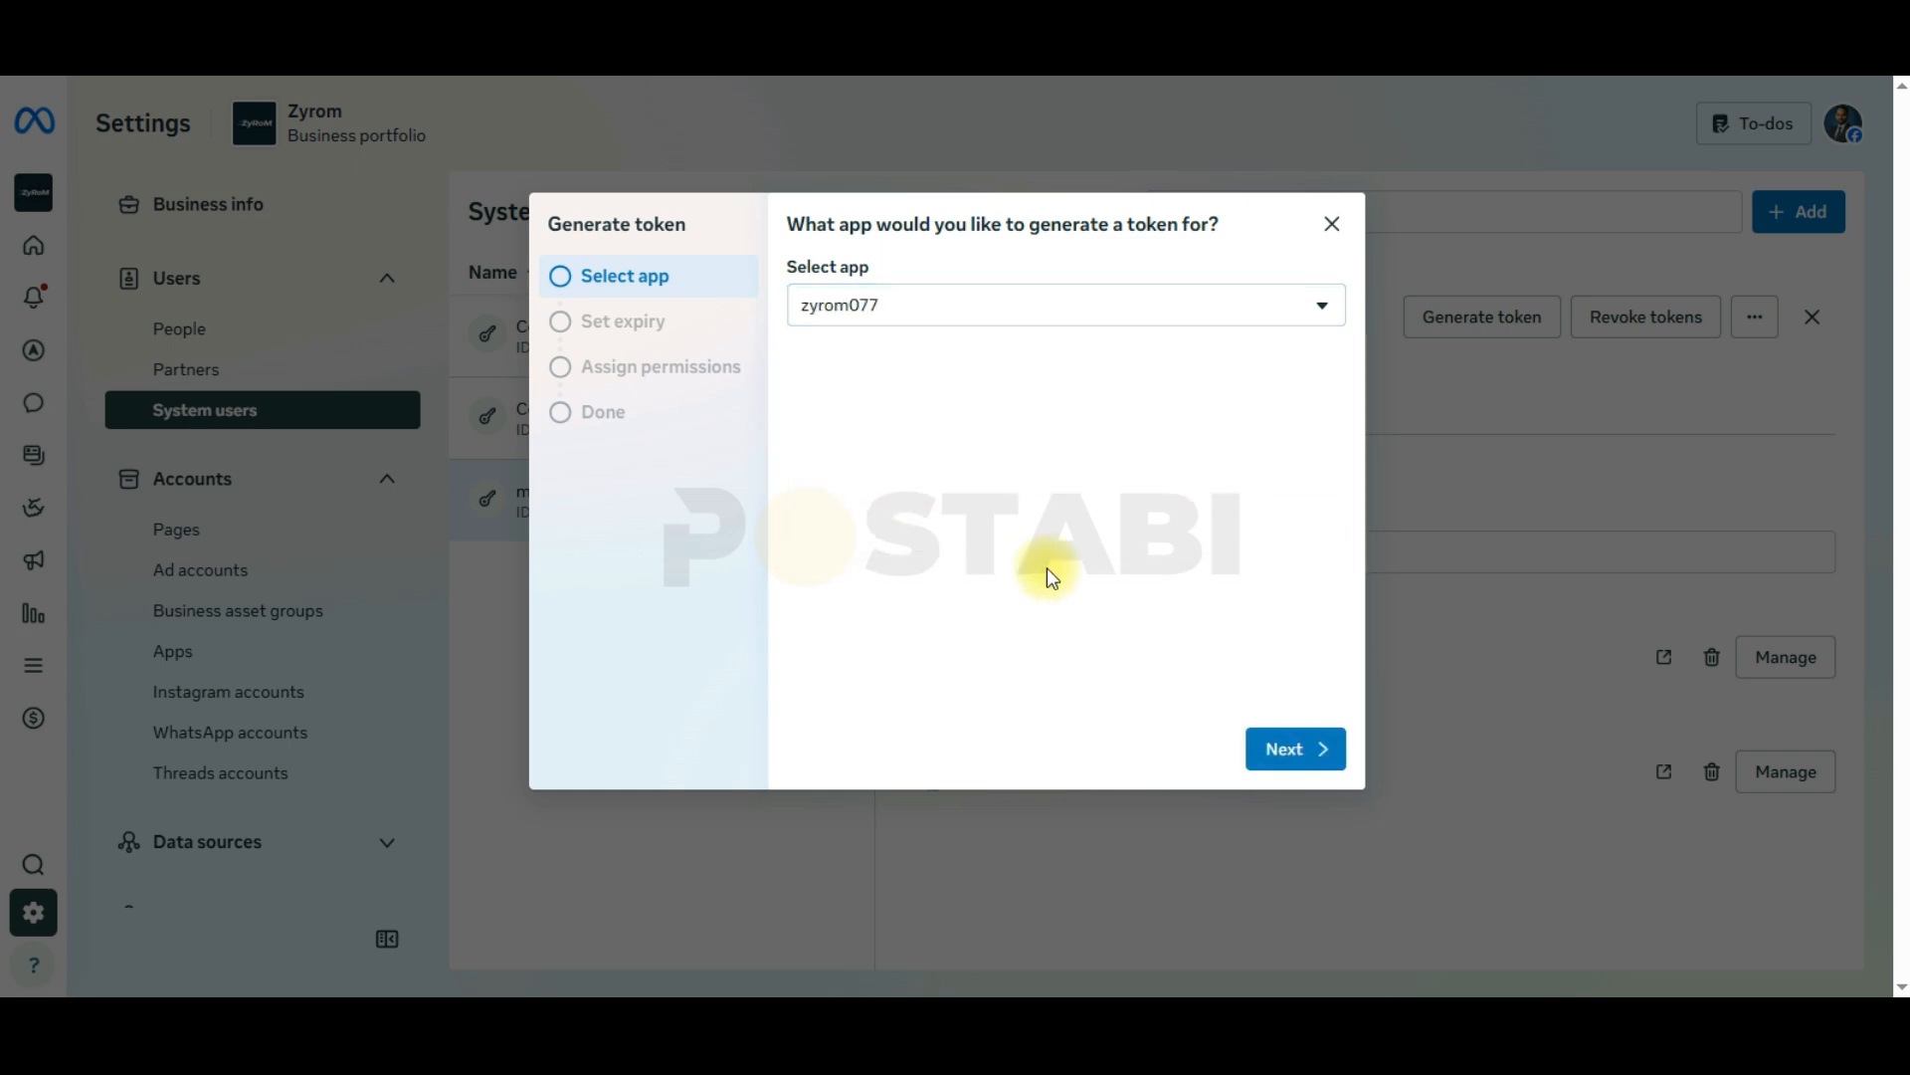
left_click(1294, 749)
left_click(858, 366)
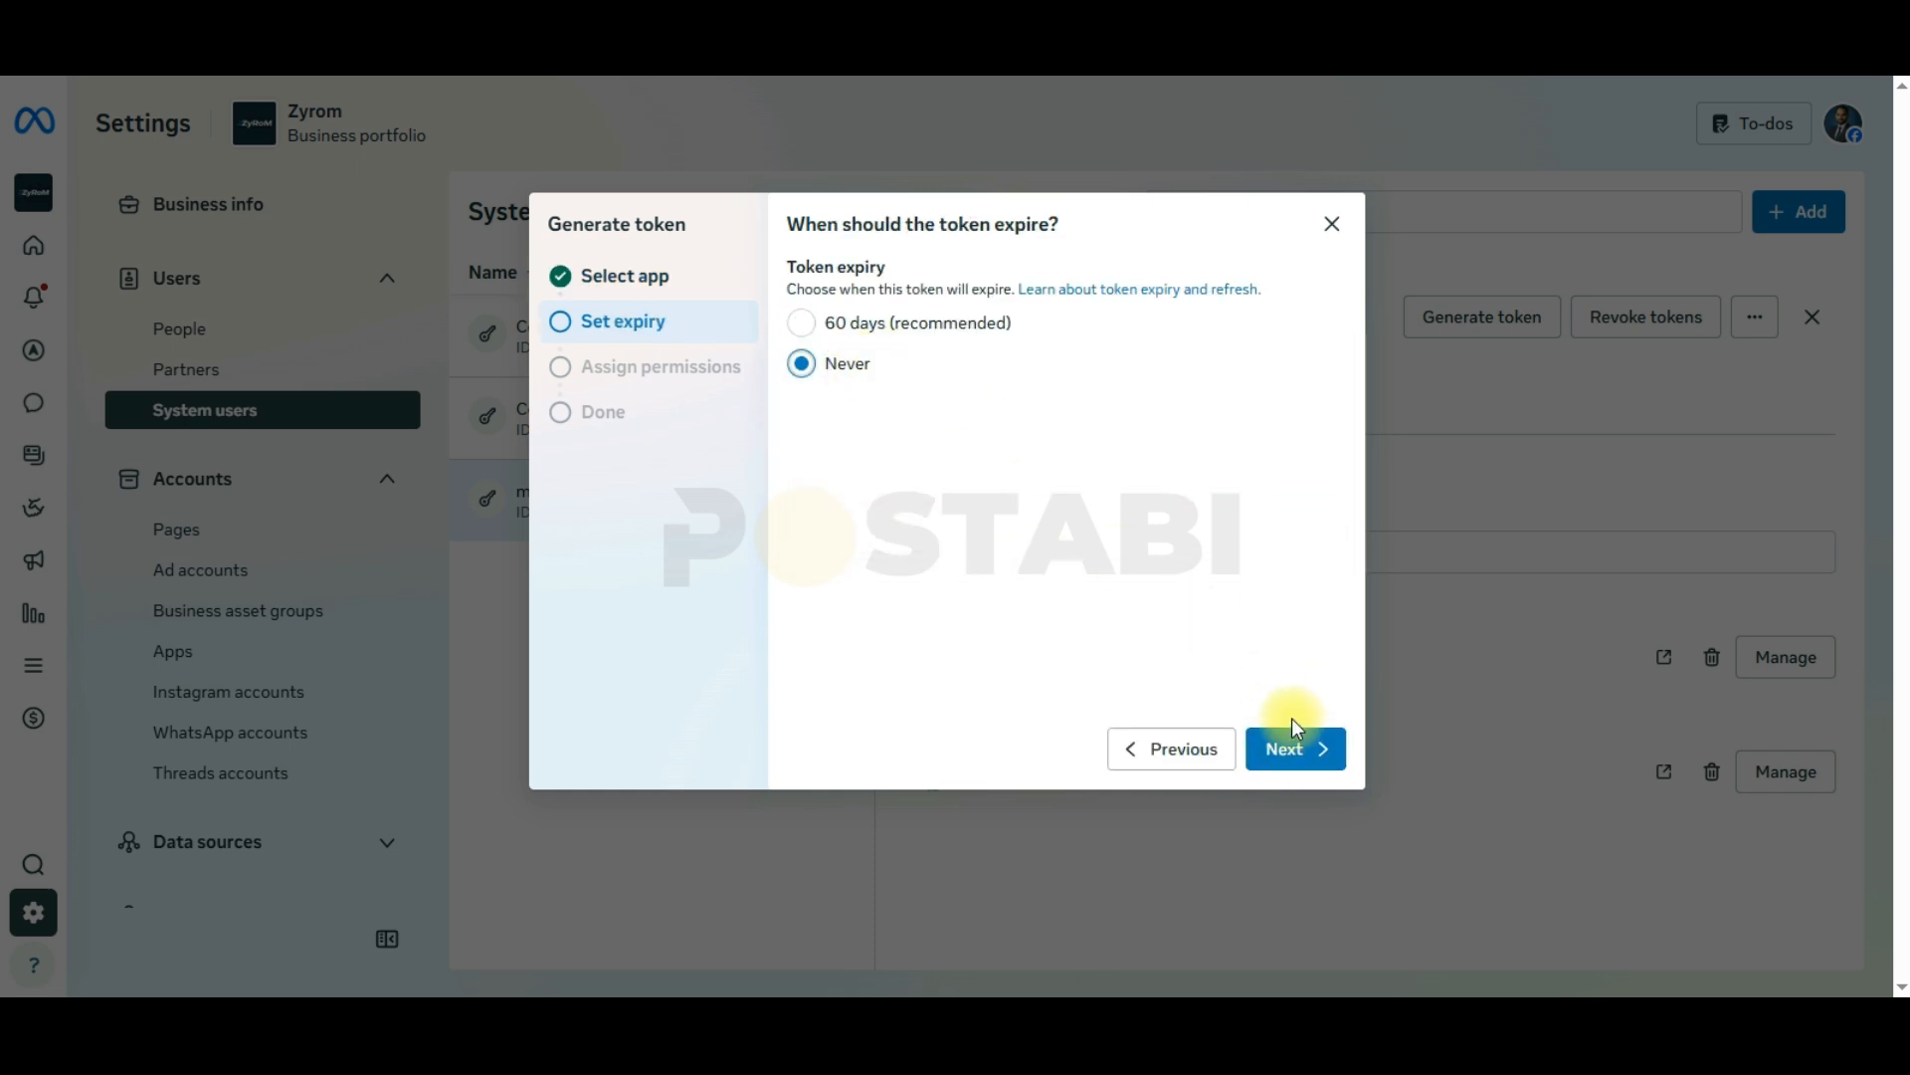
left_click(1288, 756)
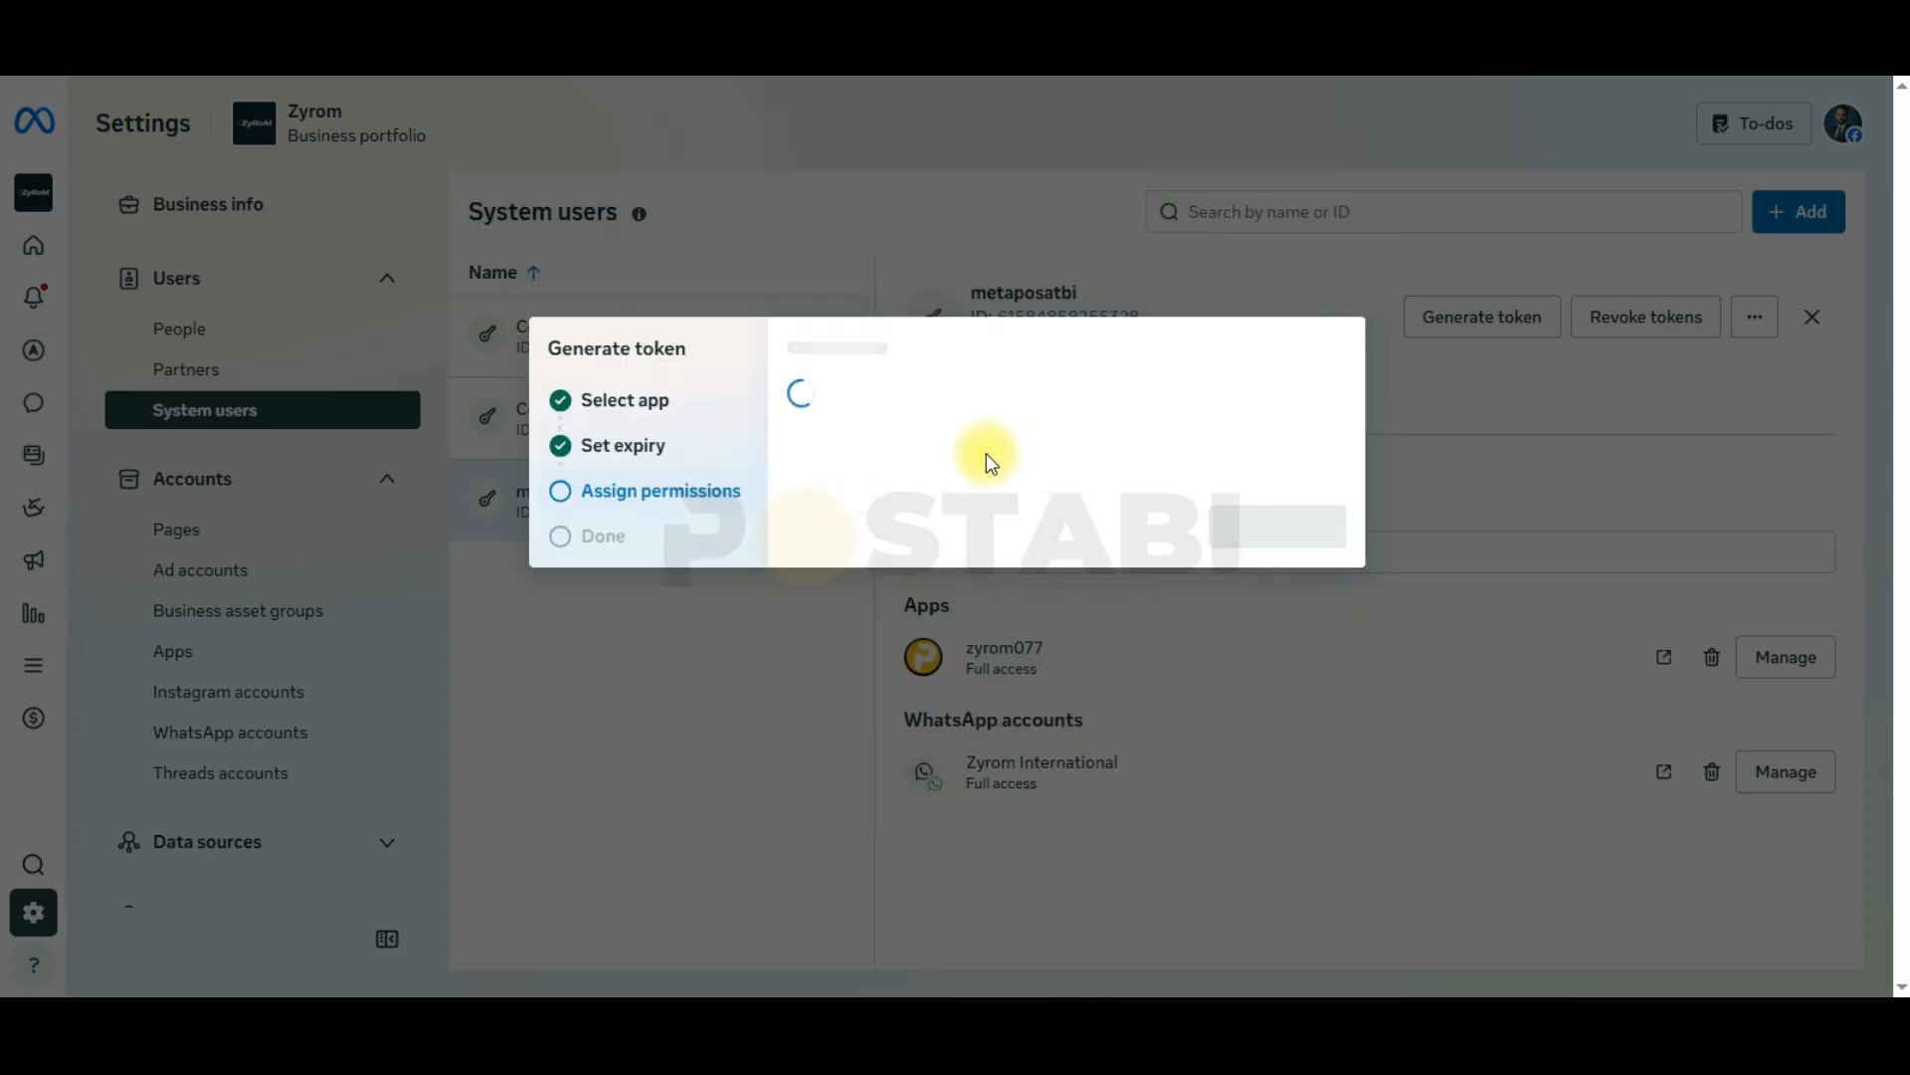
- Grant whatsapp_business_management and whatsapp_business_messaging permissions, generate the token, and copy it
left_click(980, 442)
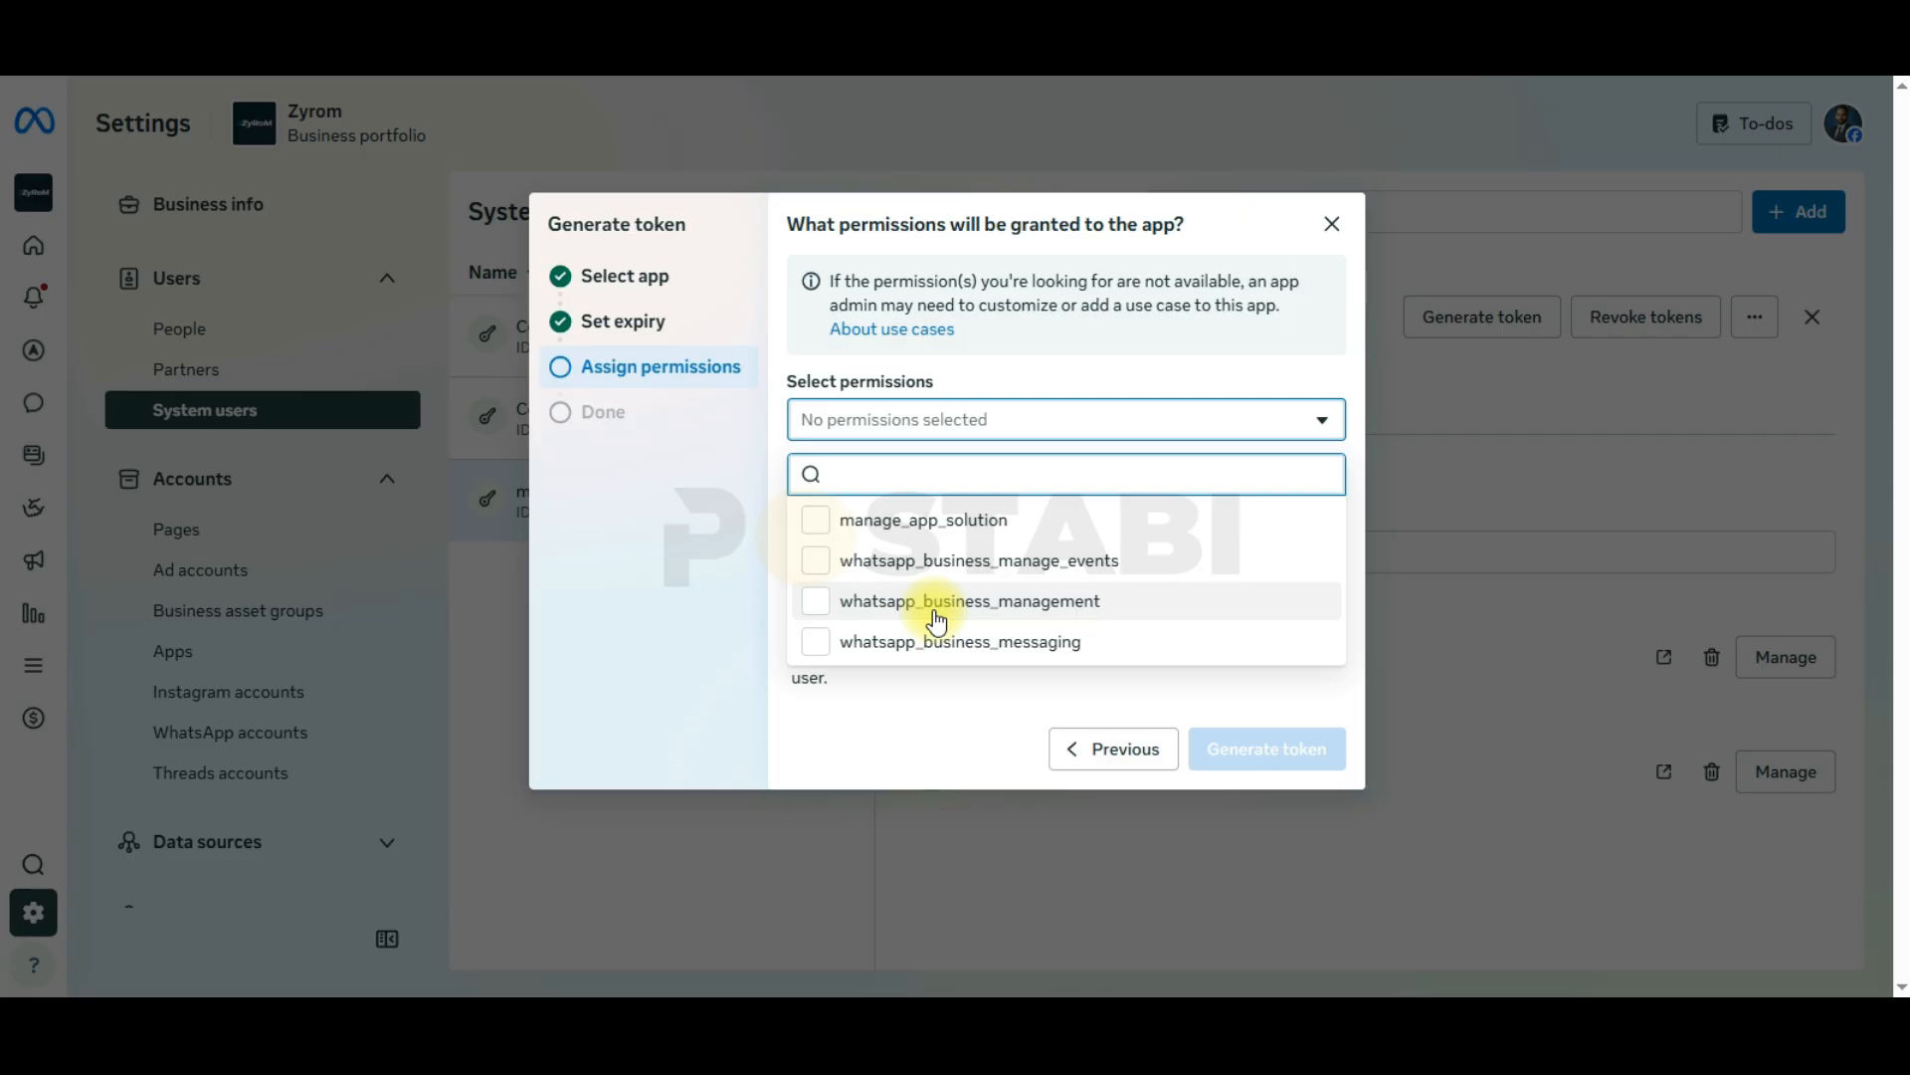
left_click(937, 617)
left_click(935, 645)
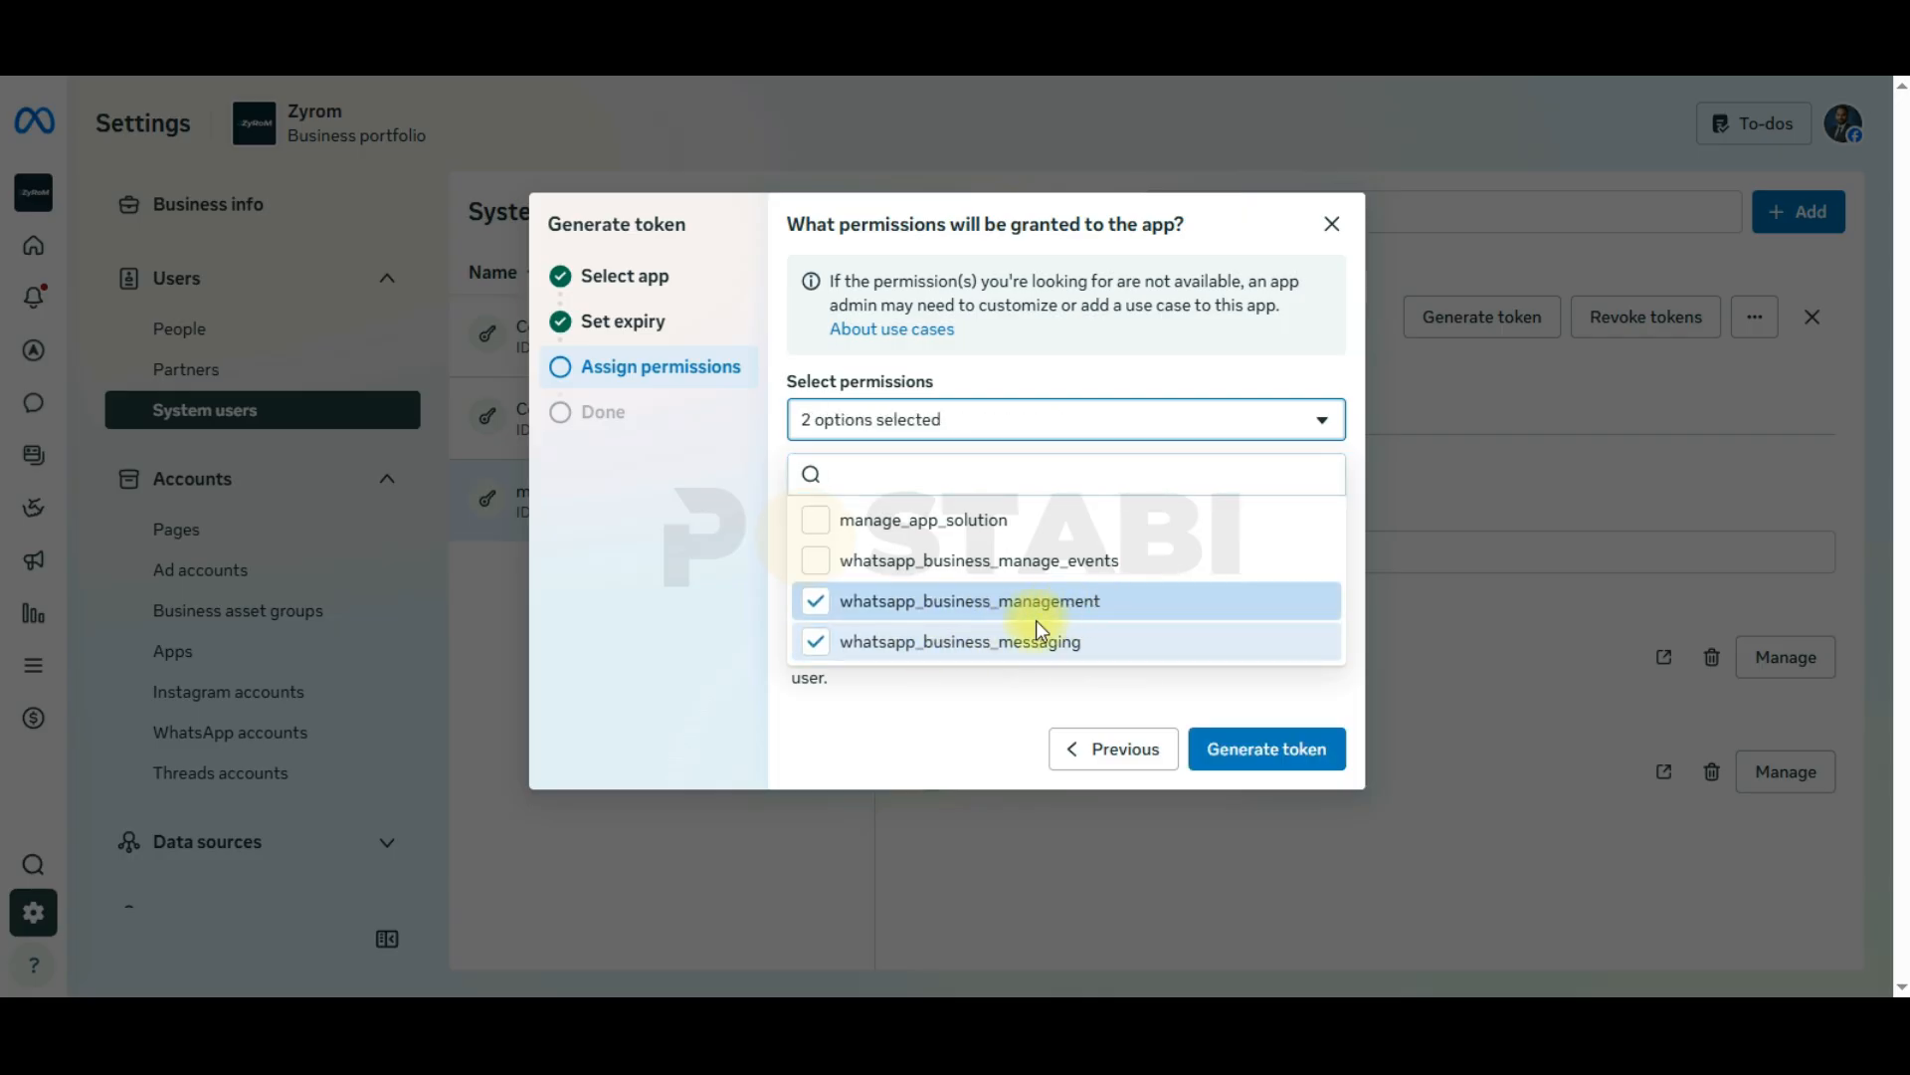
left_click(967, 688)
left_click(1262, 750)
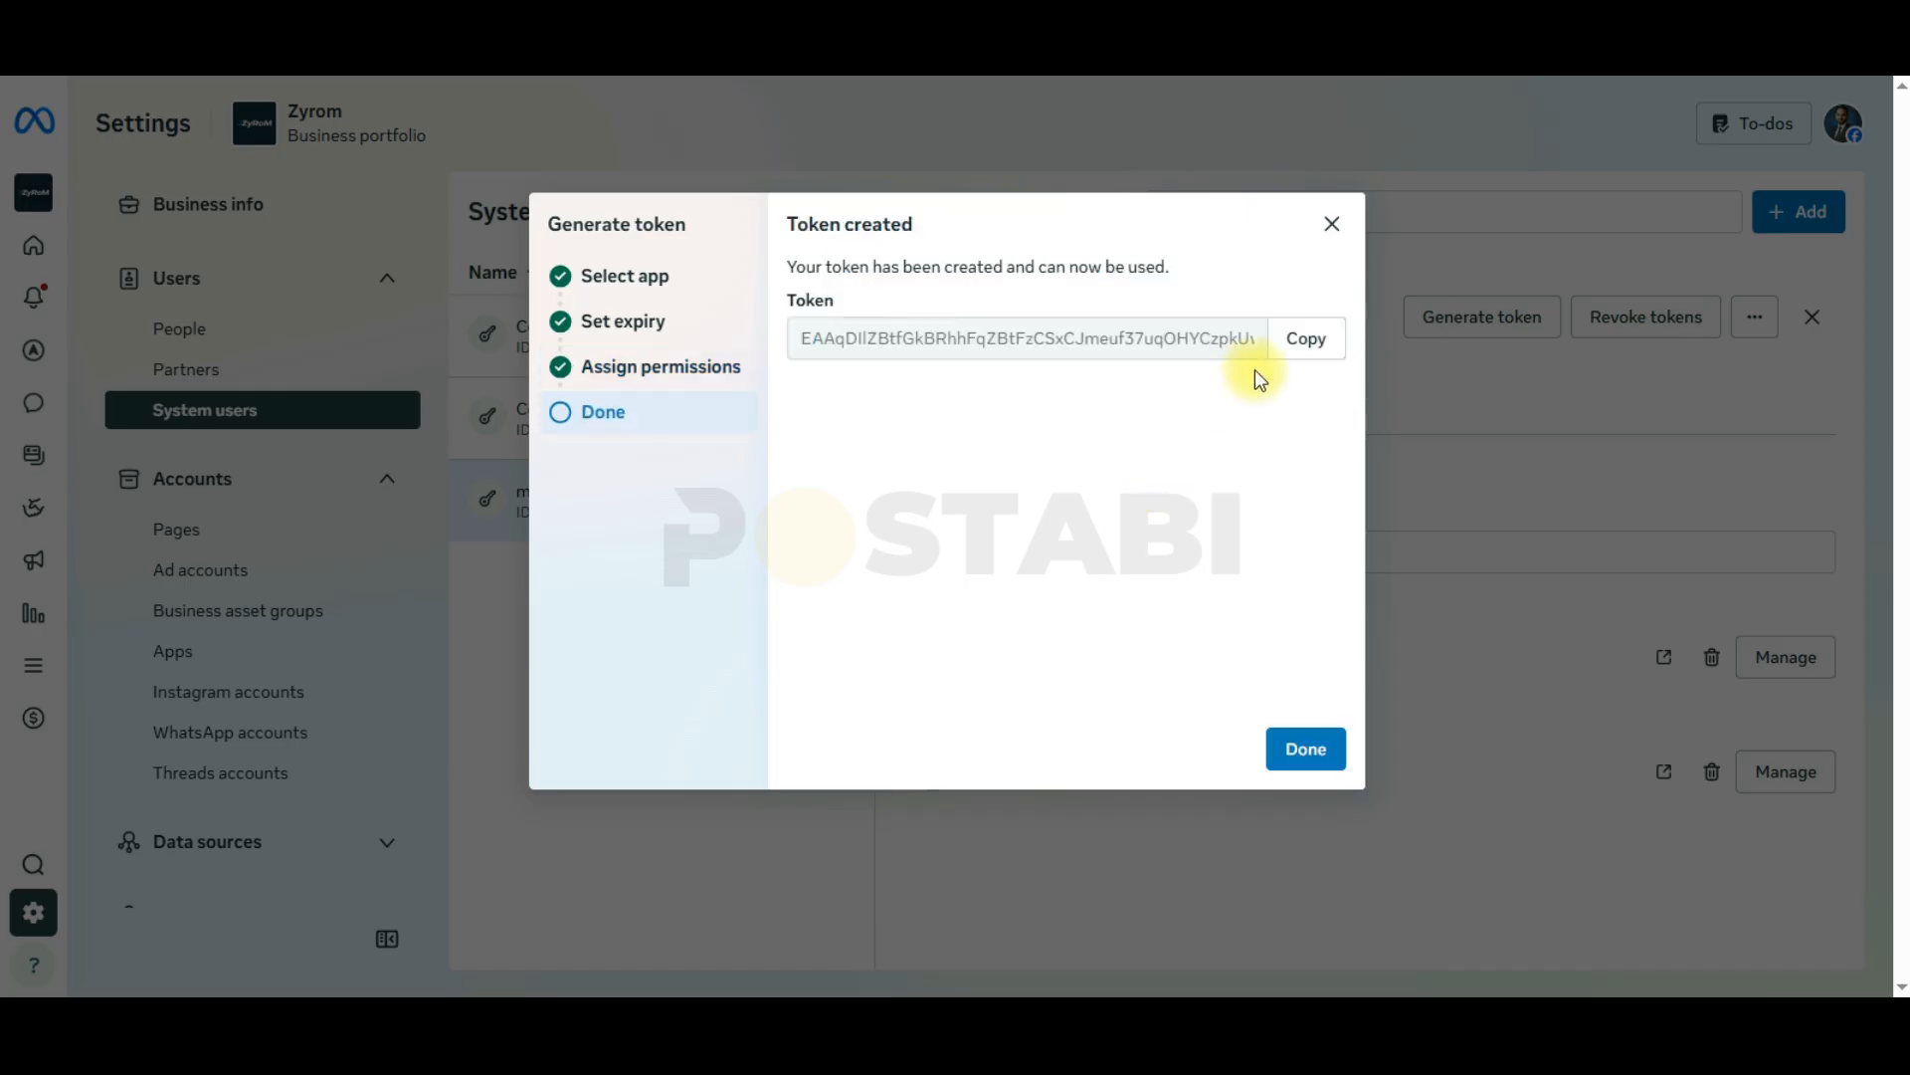
left_click(1298, 356)
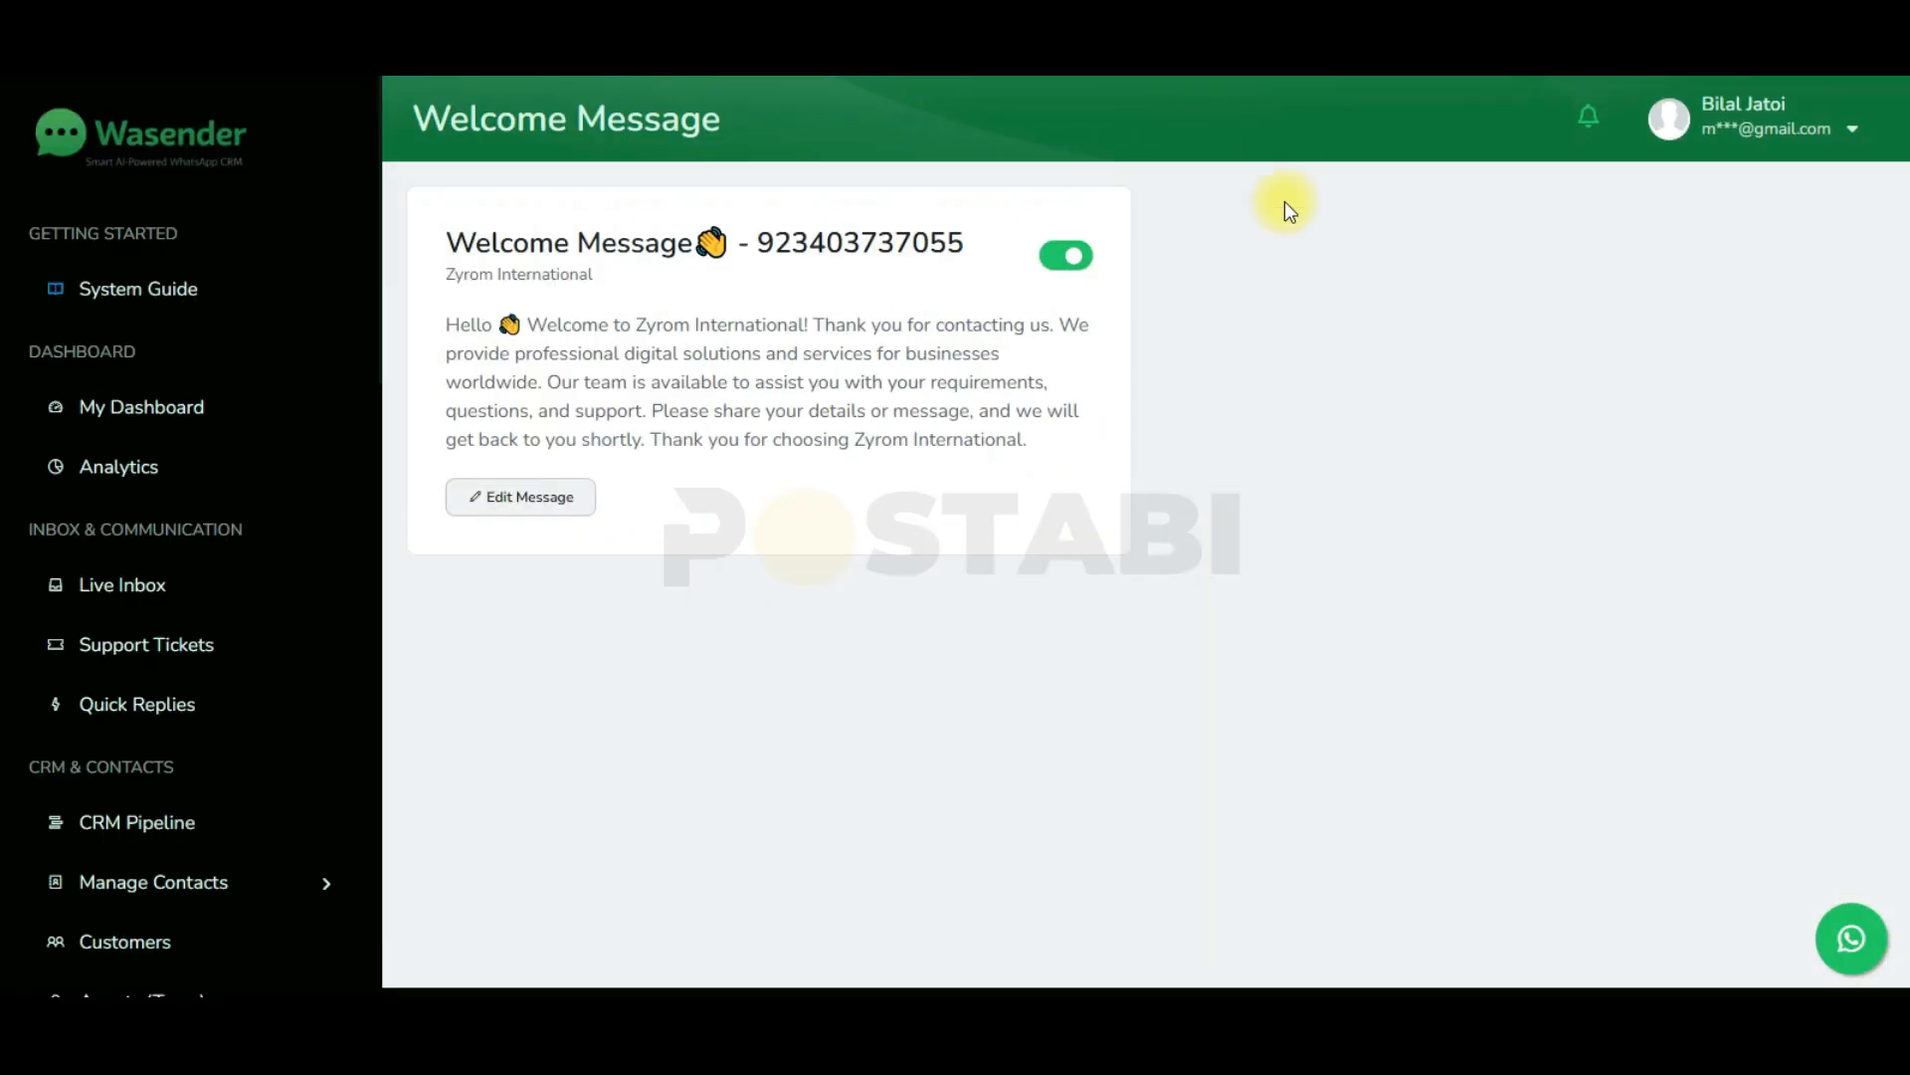
- Replace Zyrom International's Meta Access Token in Wasender with the new system user token
left_click(1766, 115)
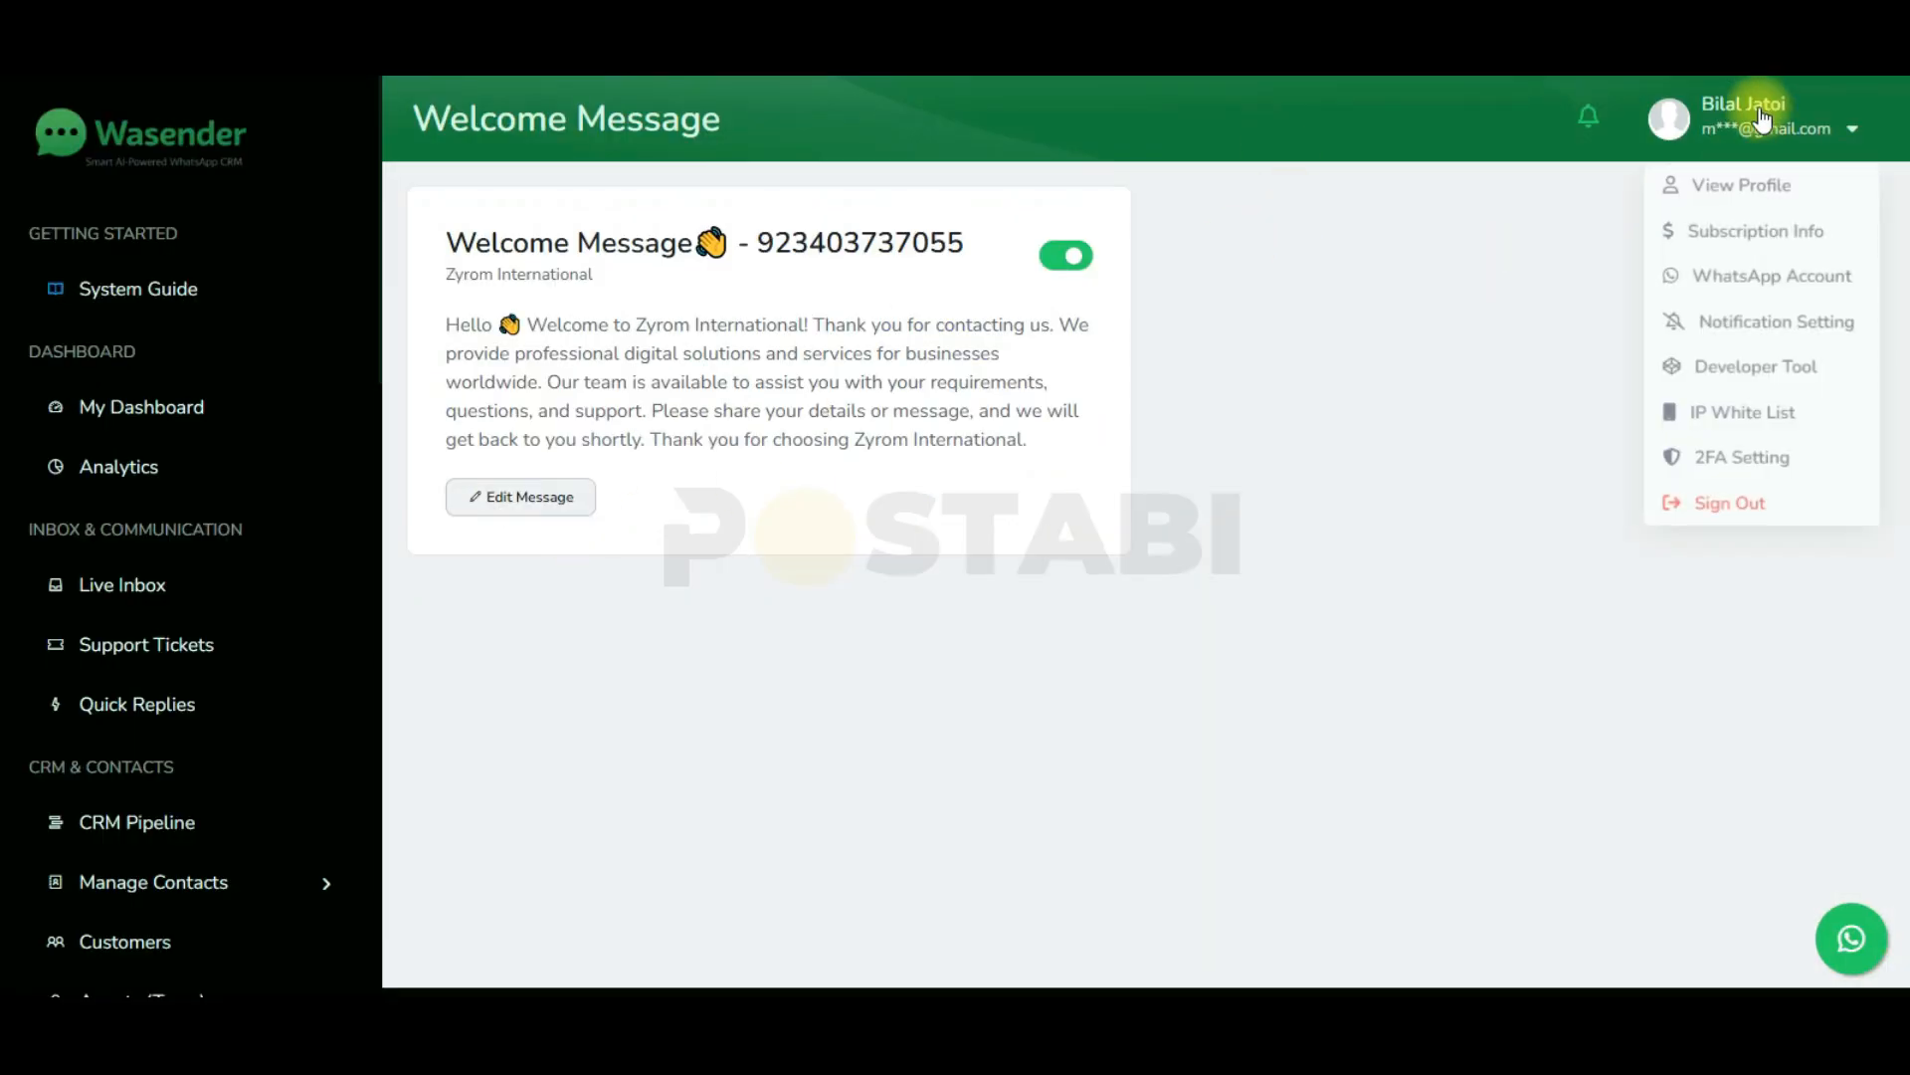
left_click(1728, 291)
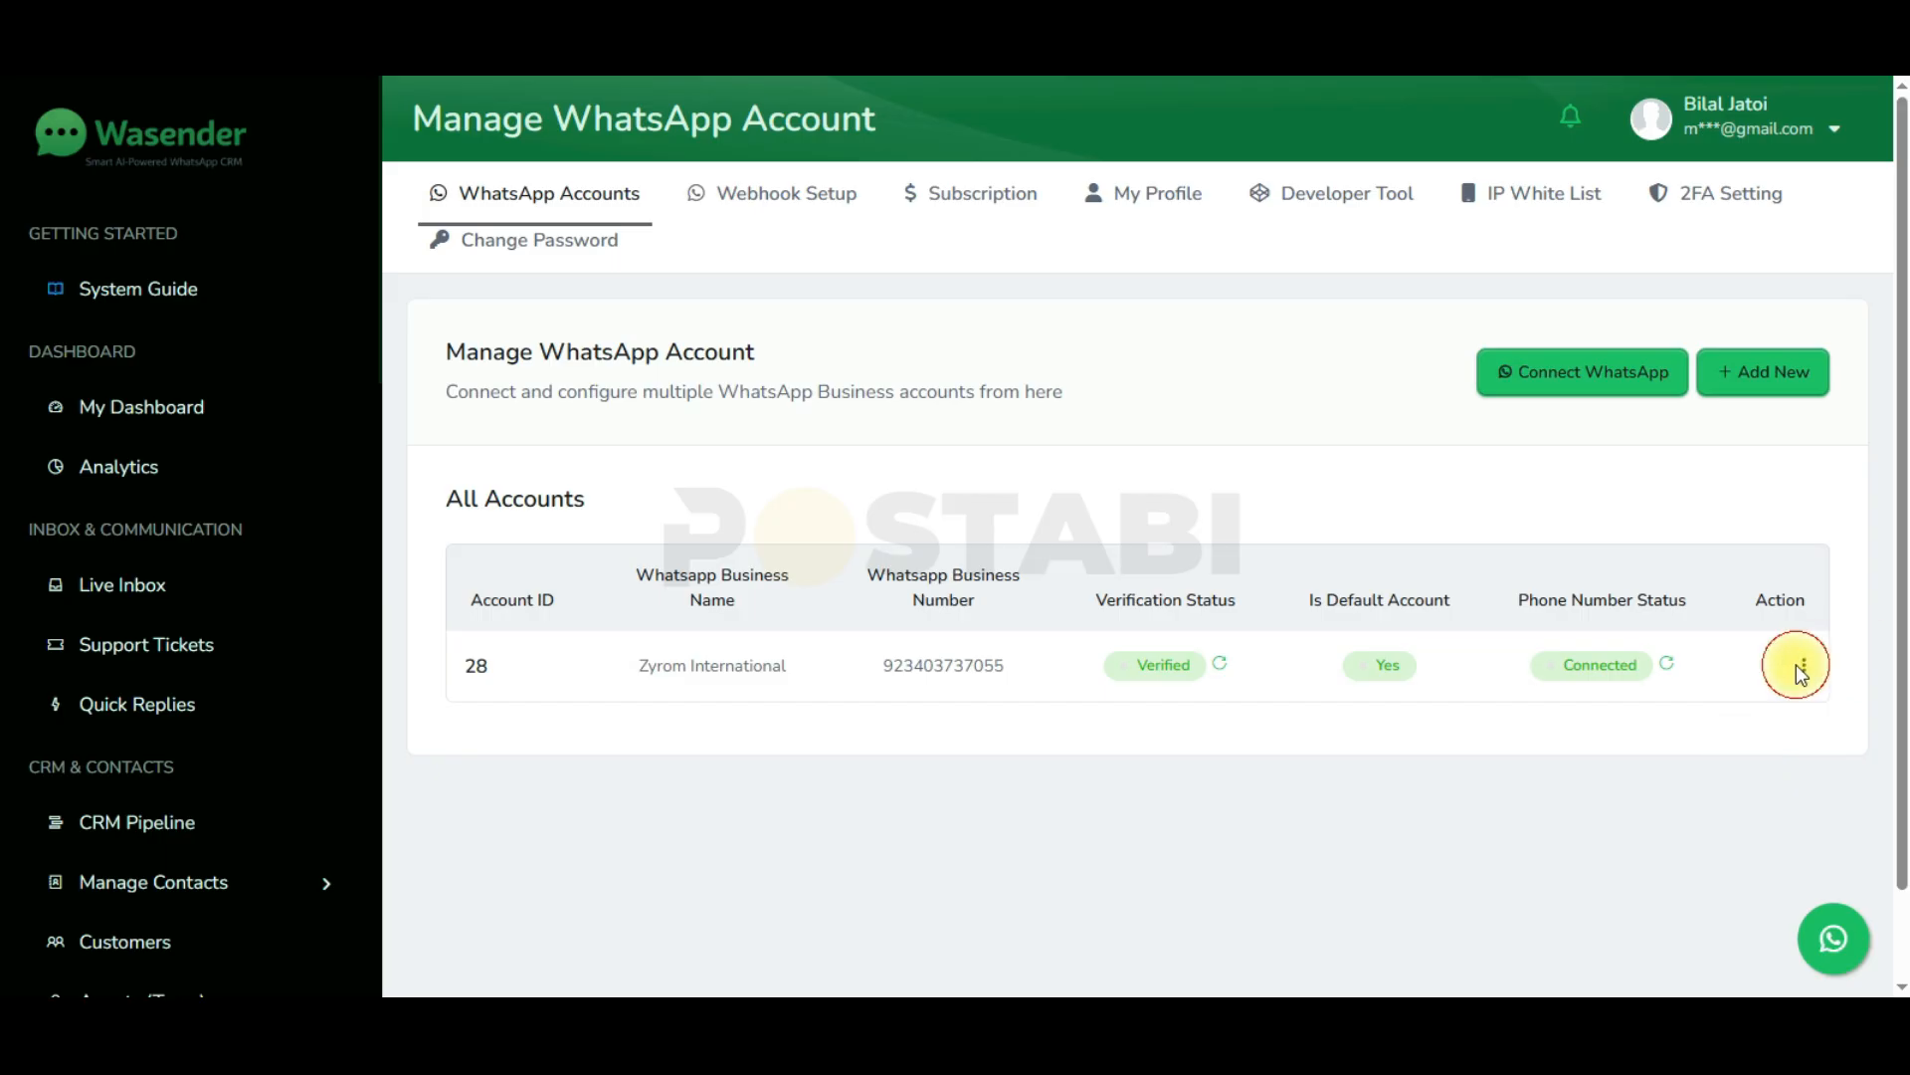
left_click(1804, 667)
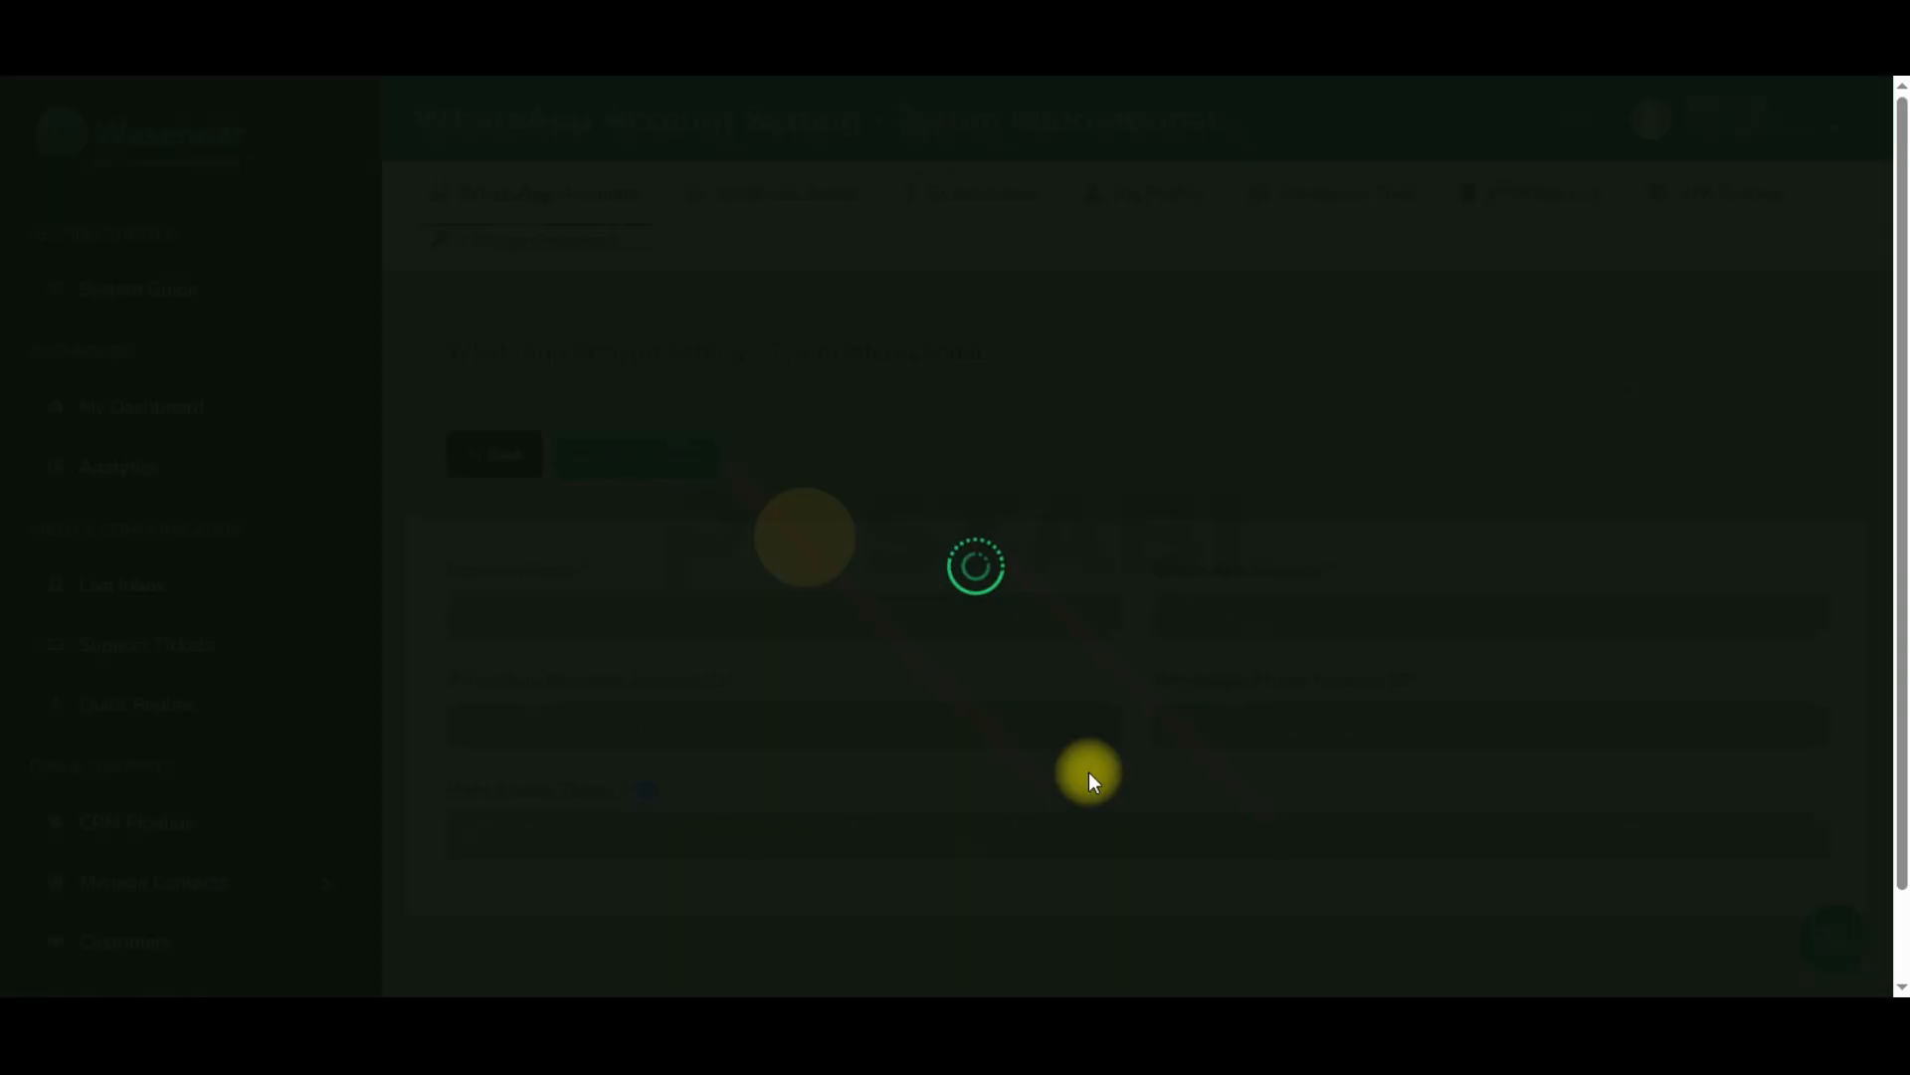
left_click(824, 820)
key("ctrl+a")
key("ctrl+v")
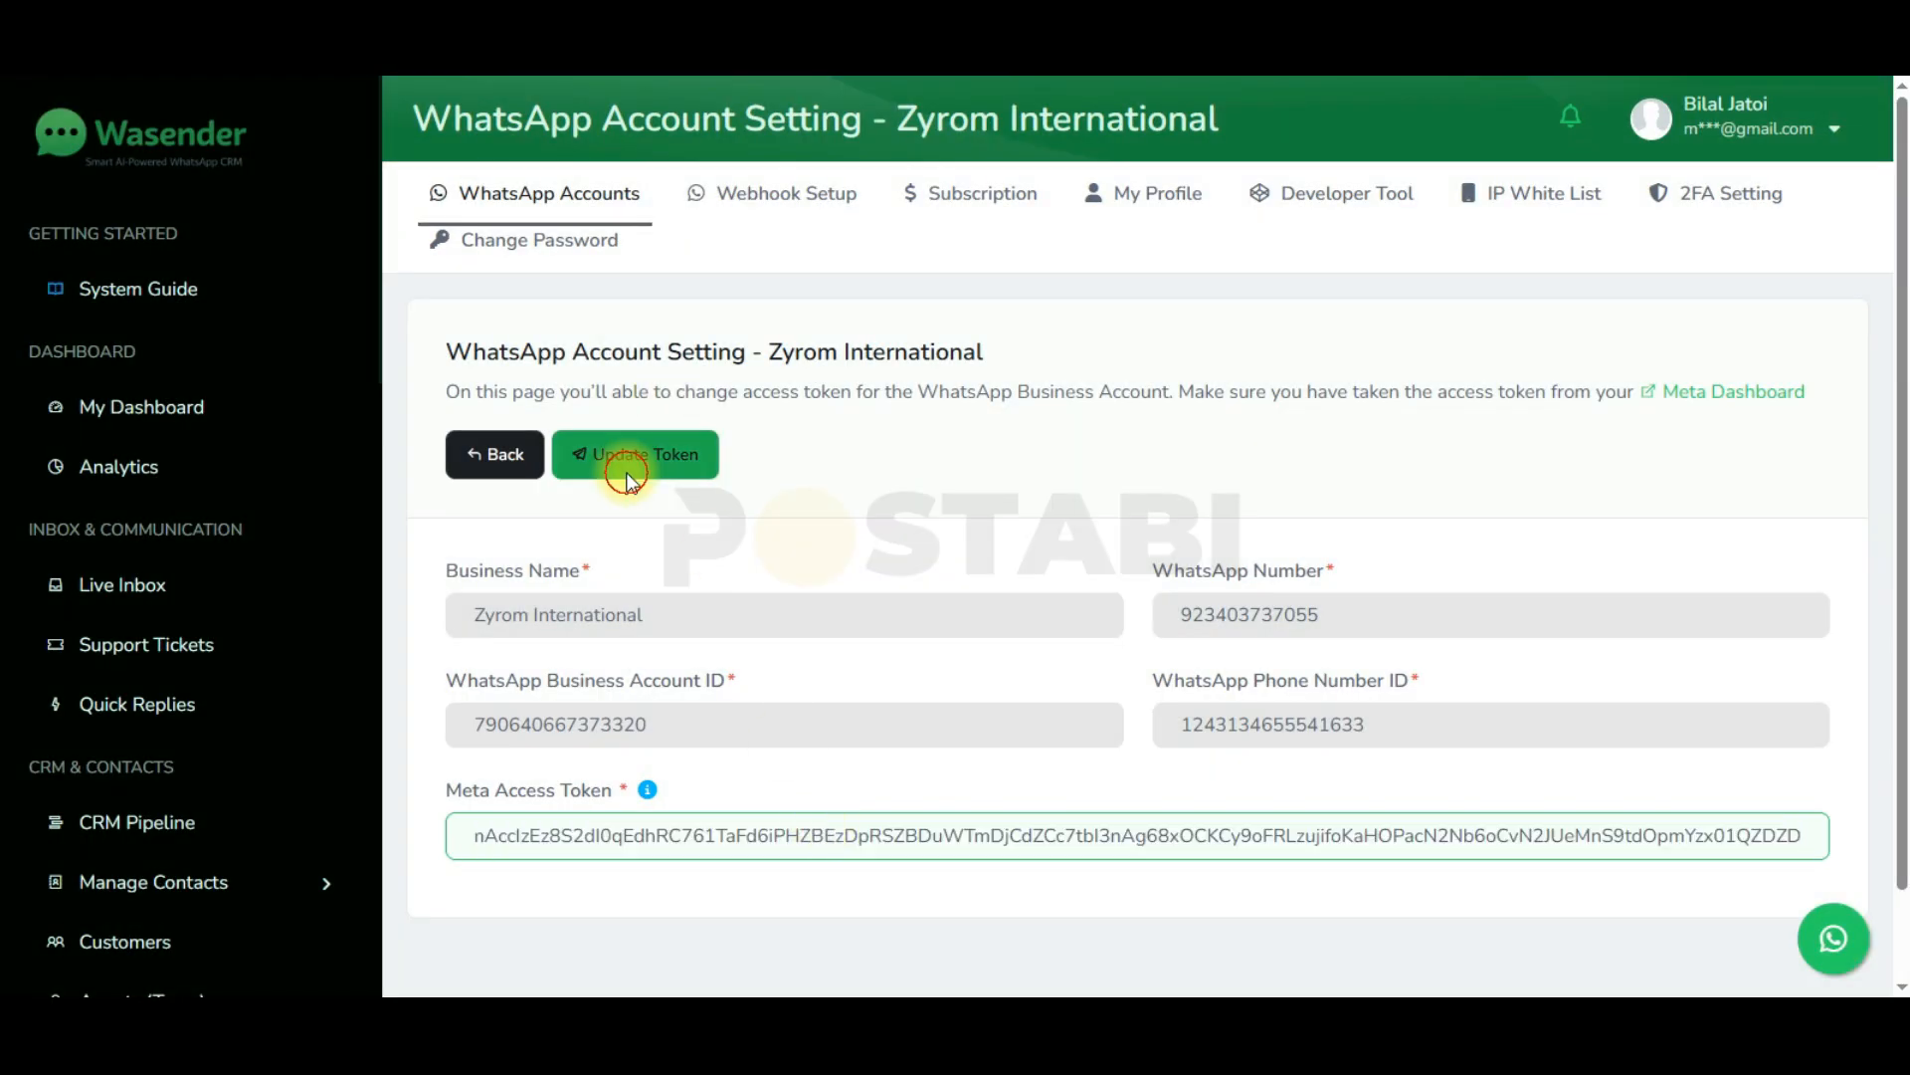
left_click(645, 455)
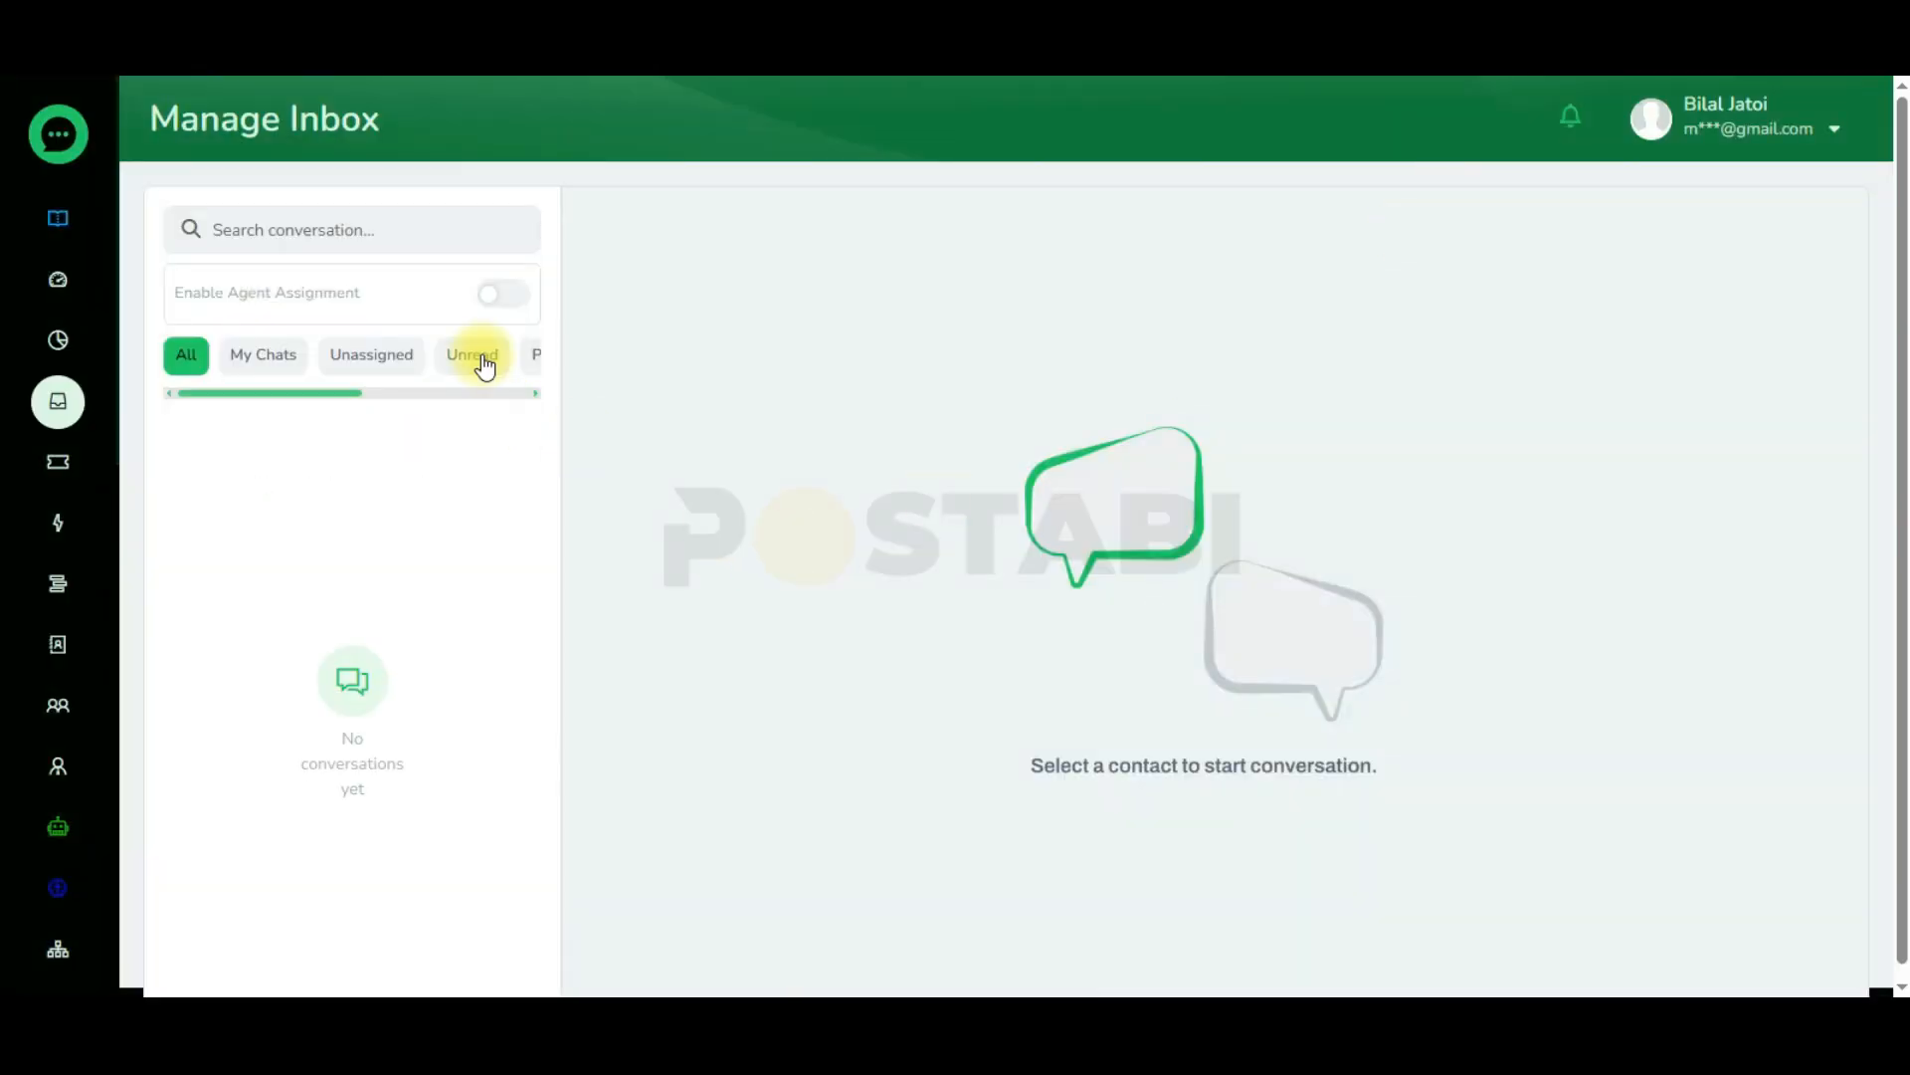
left_click(478, 359)
right_click(911, 382)
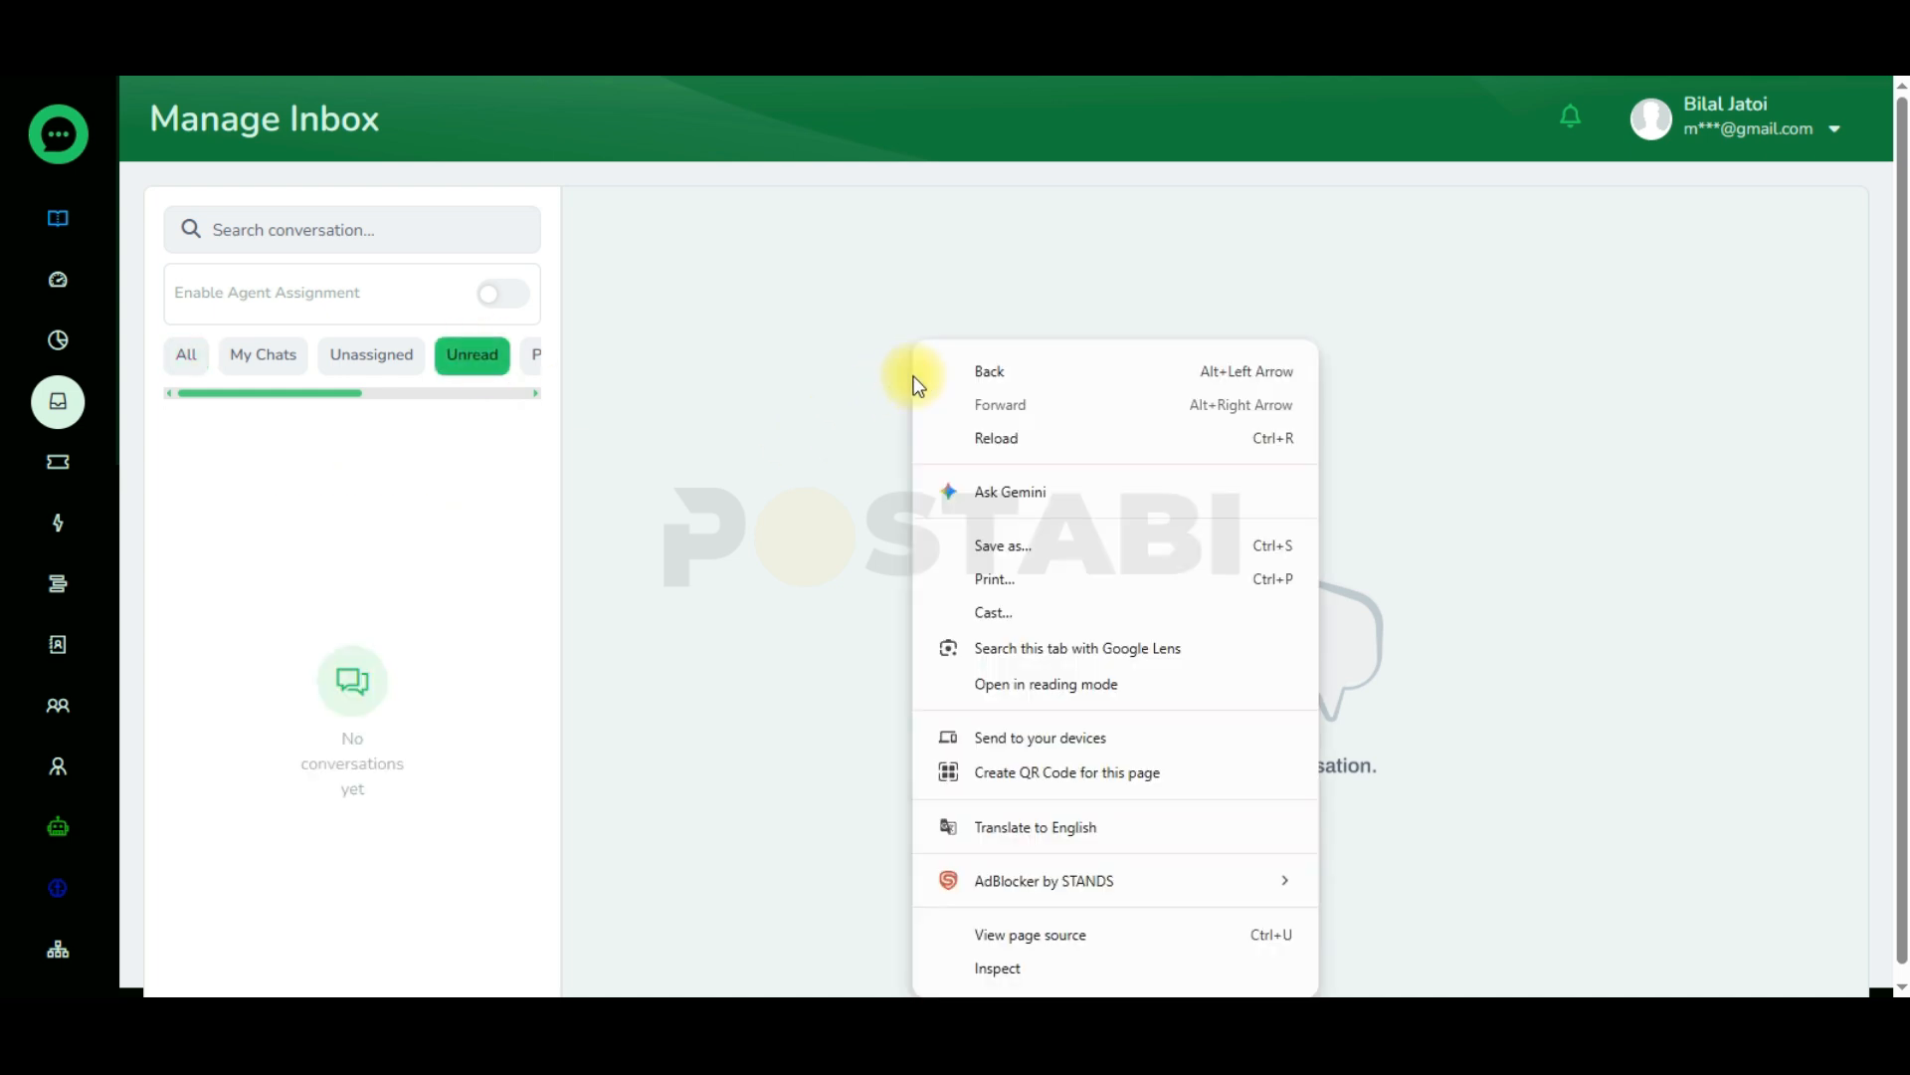
left_click(981, 943)
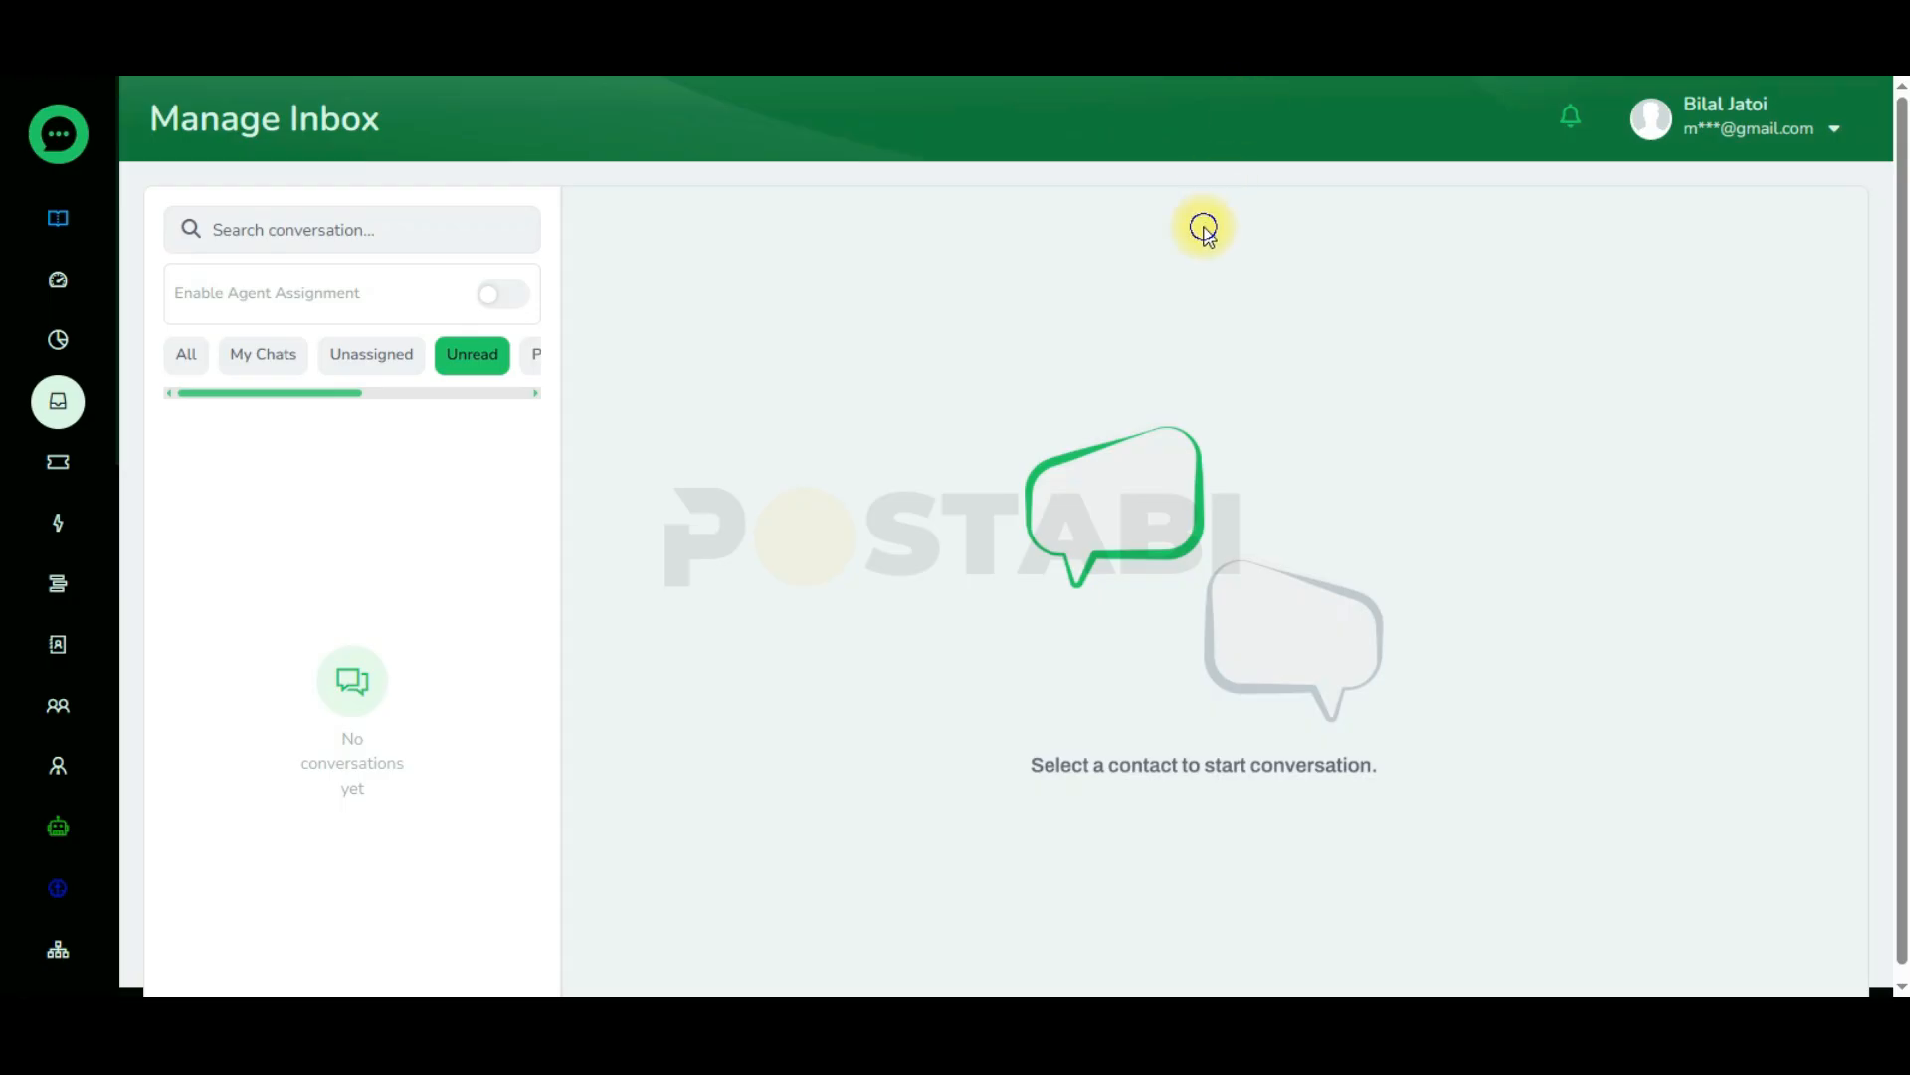
right_click(1204, 228)
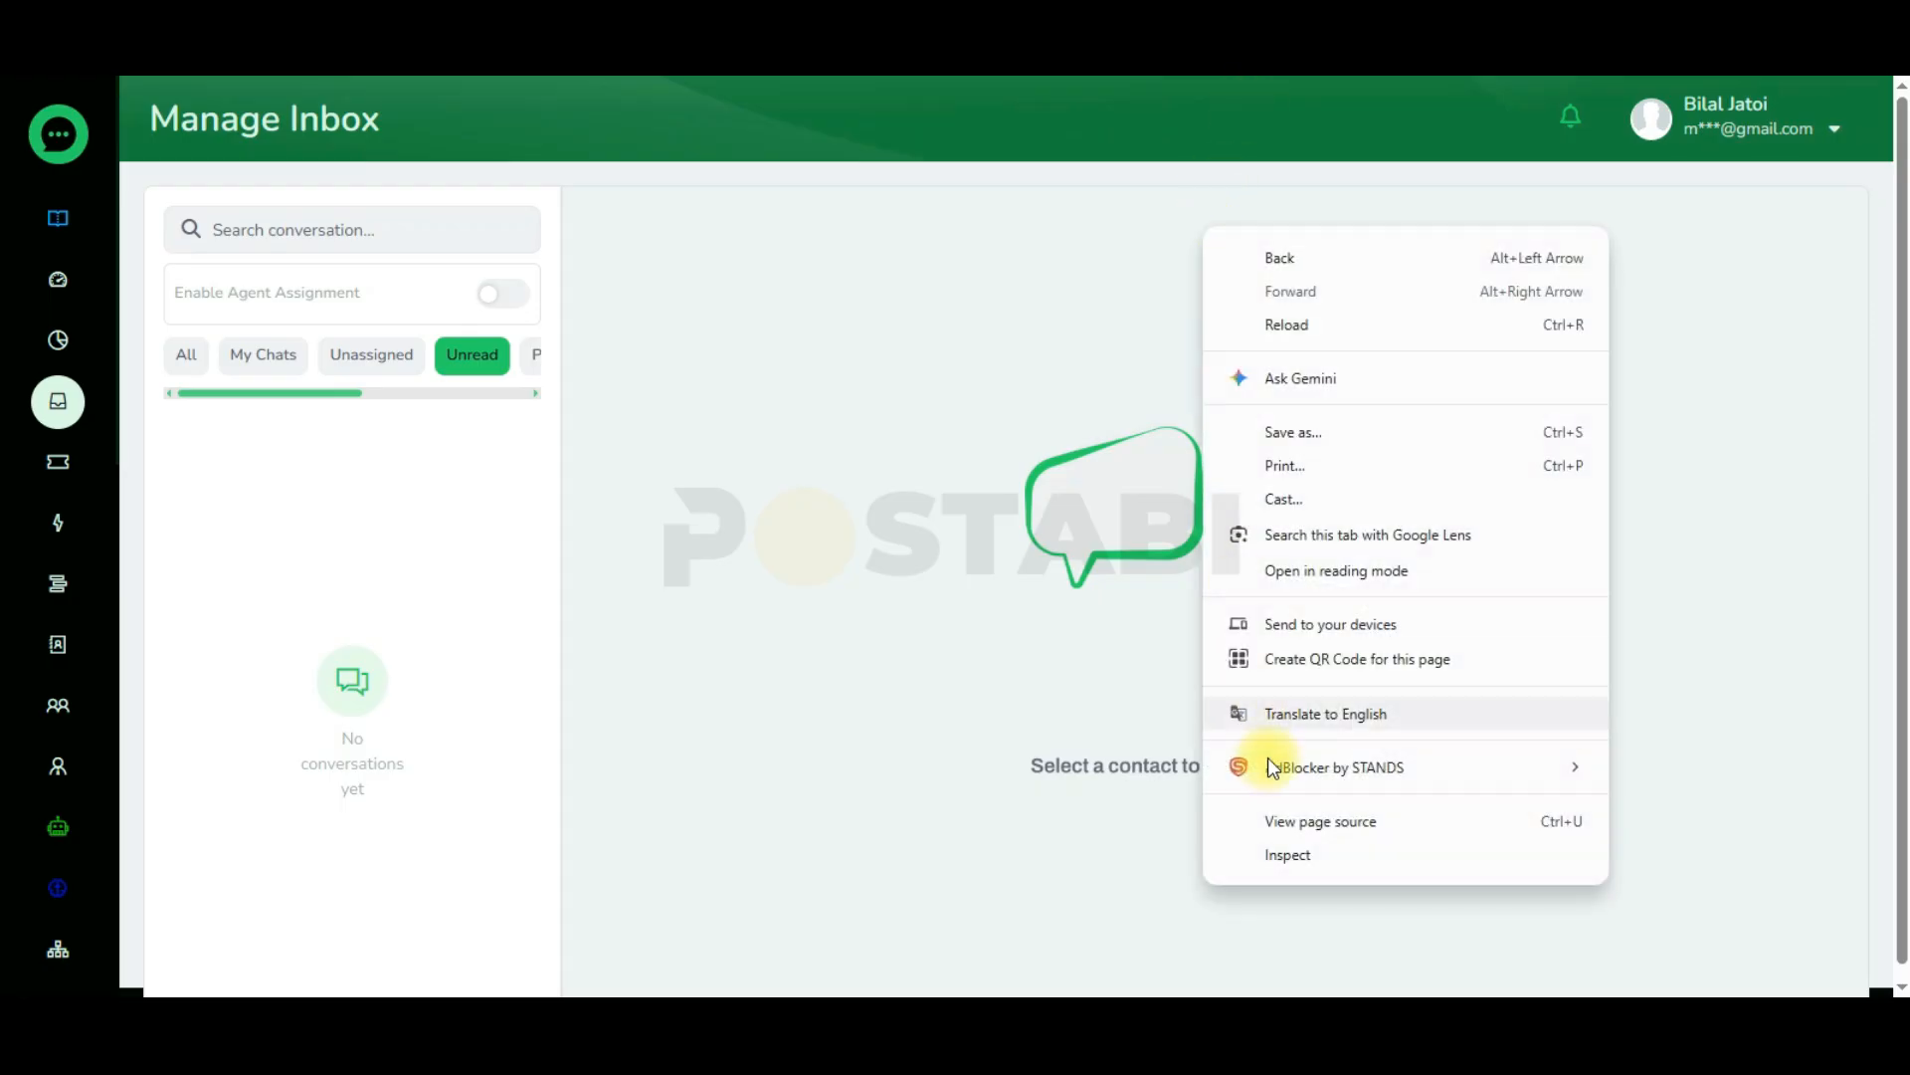
left_click(983, 588)
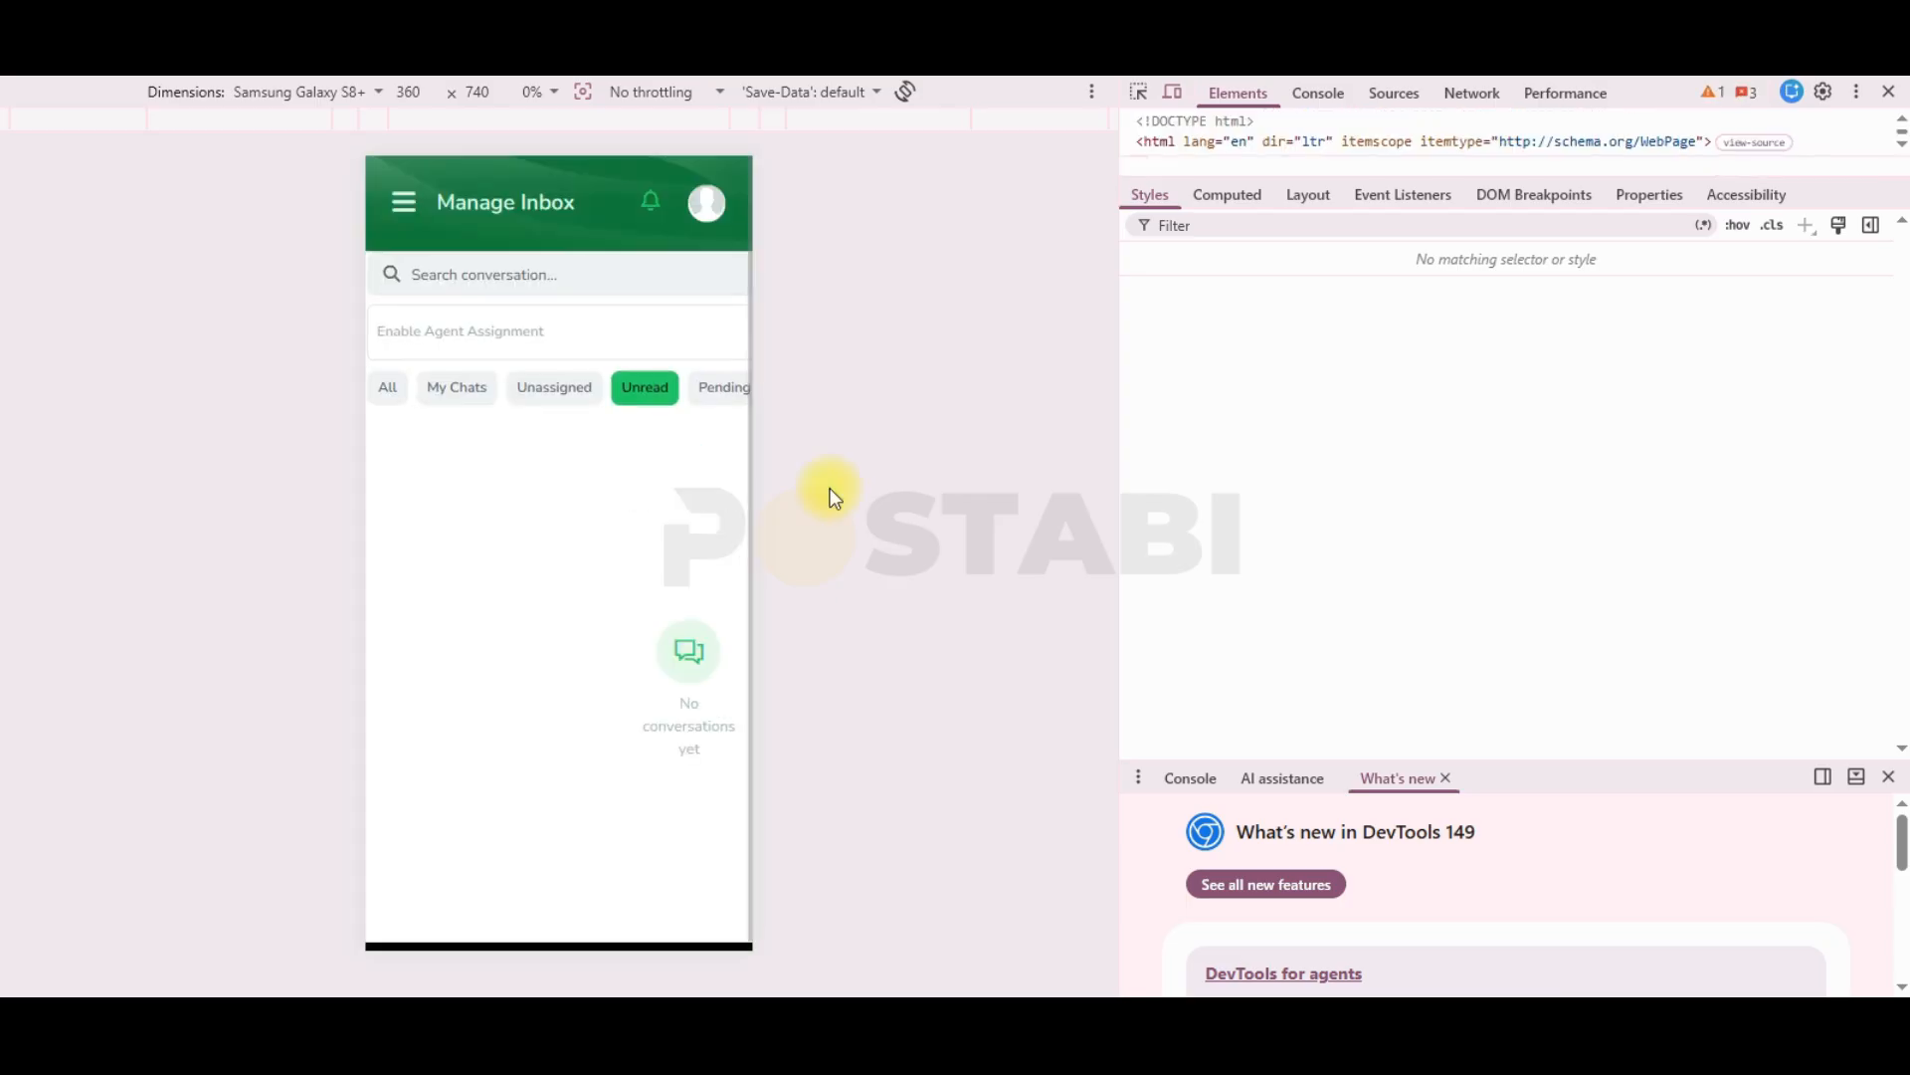
left_click(1888, 91)
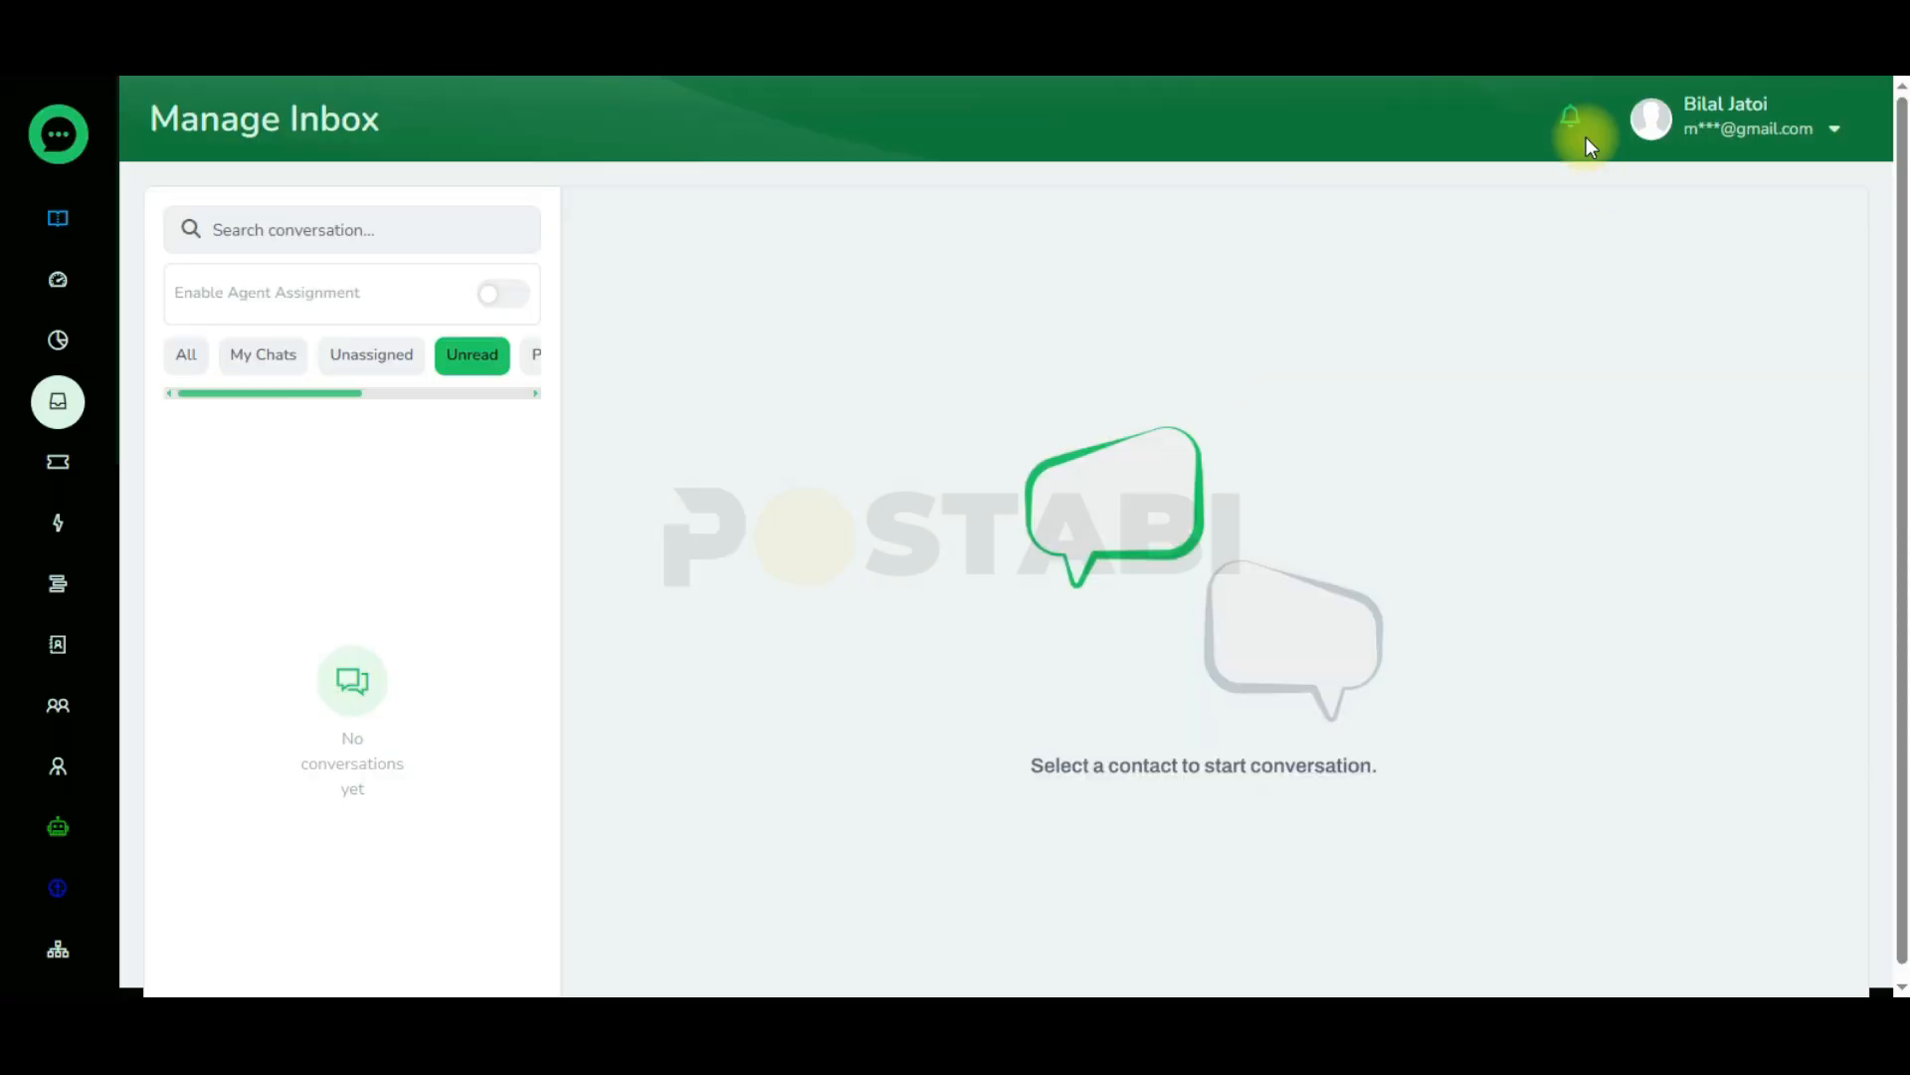
- Go back to the dashboard, browse the sidebar sections and open the empty Lead Generation Pages list
left_click(1777, 61)
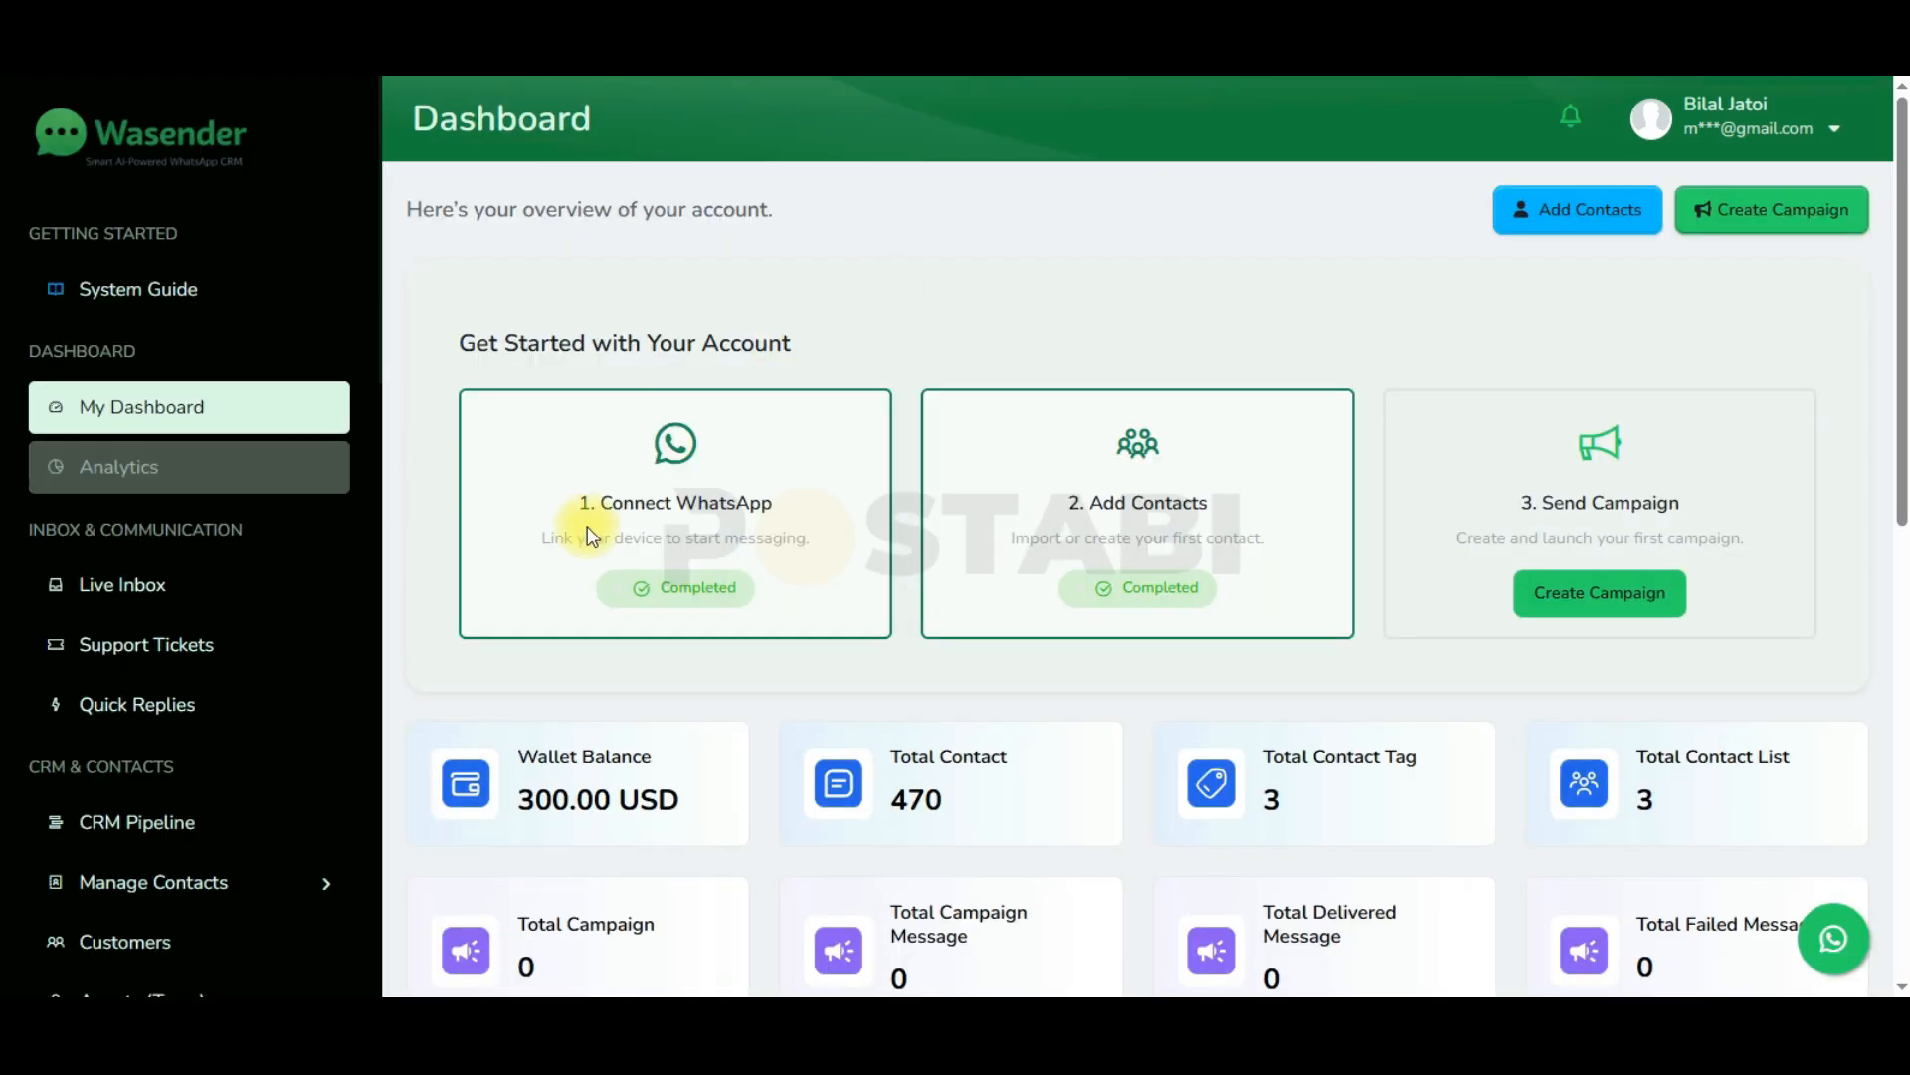
scroll(191, 537, "down", 2)
scroll(191, 538, "up", 1)
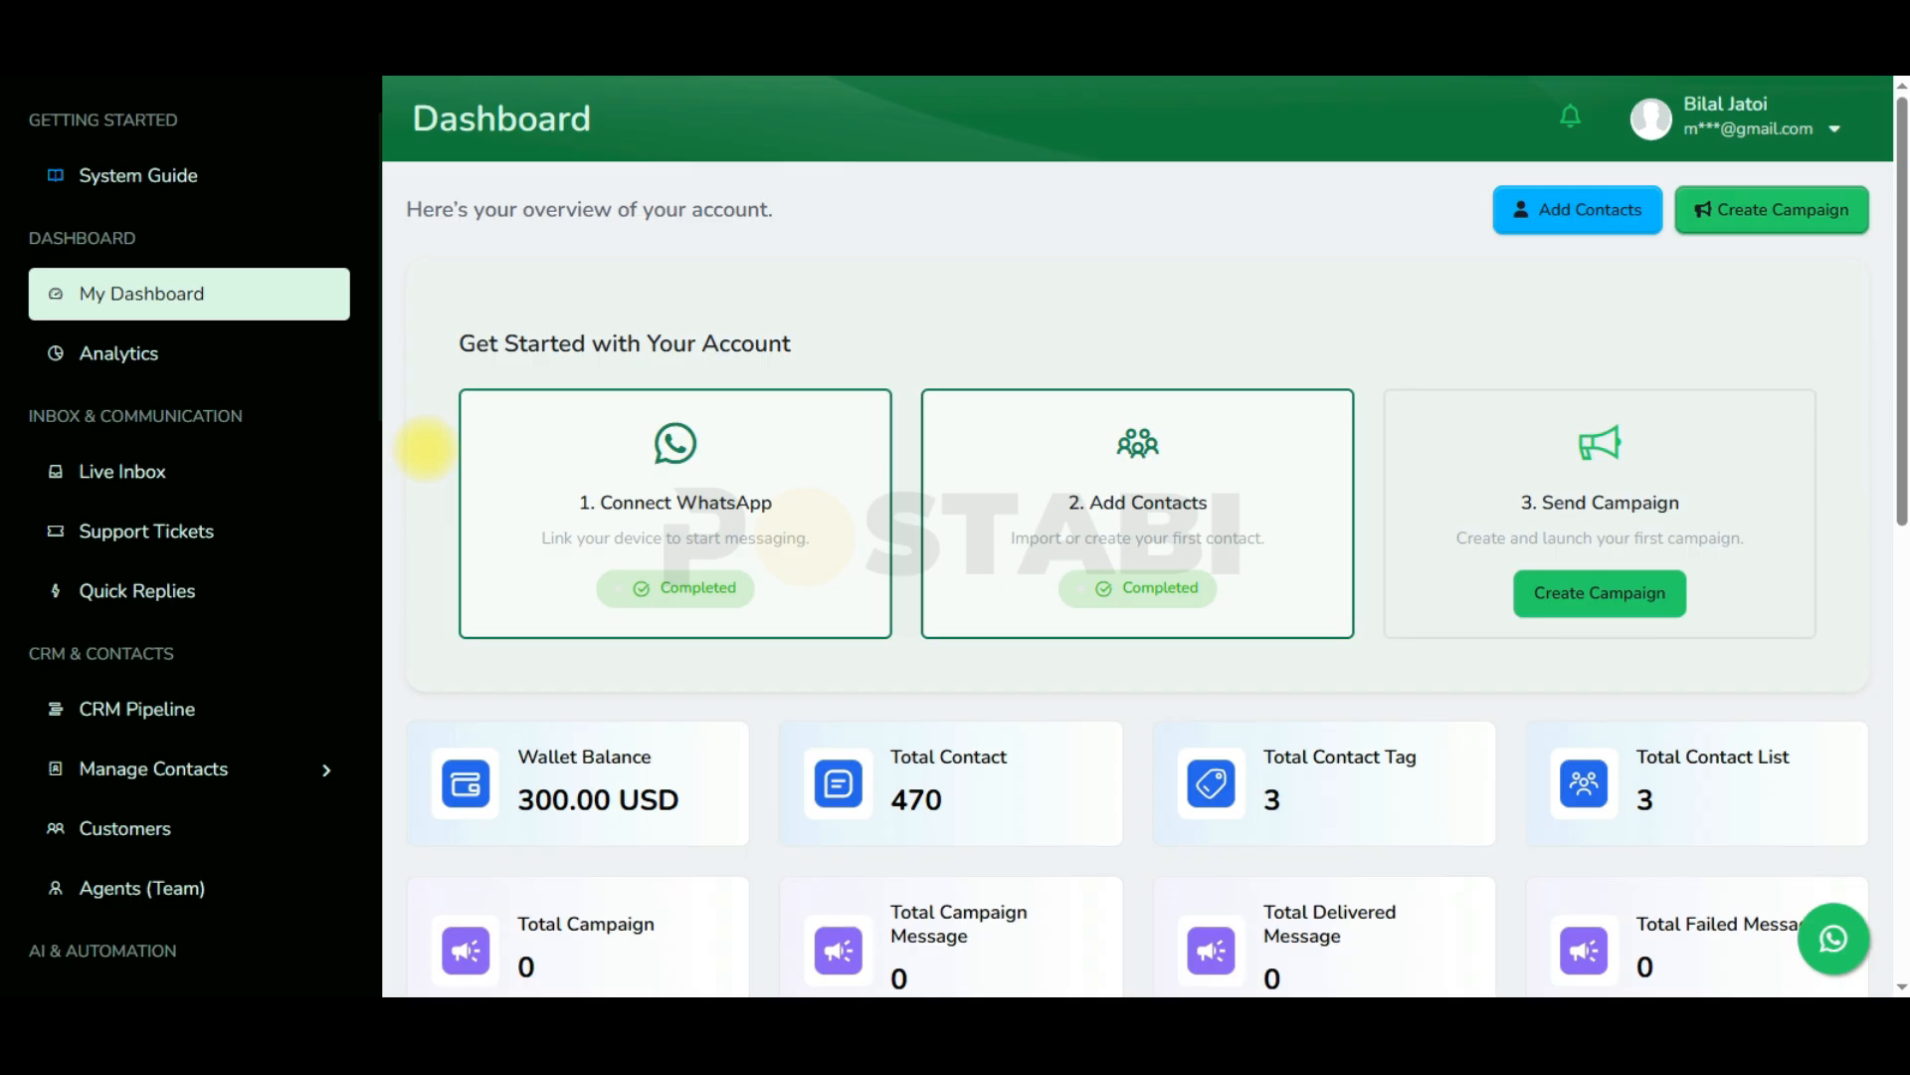
scroll(426, 449, "down", 1)
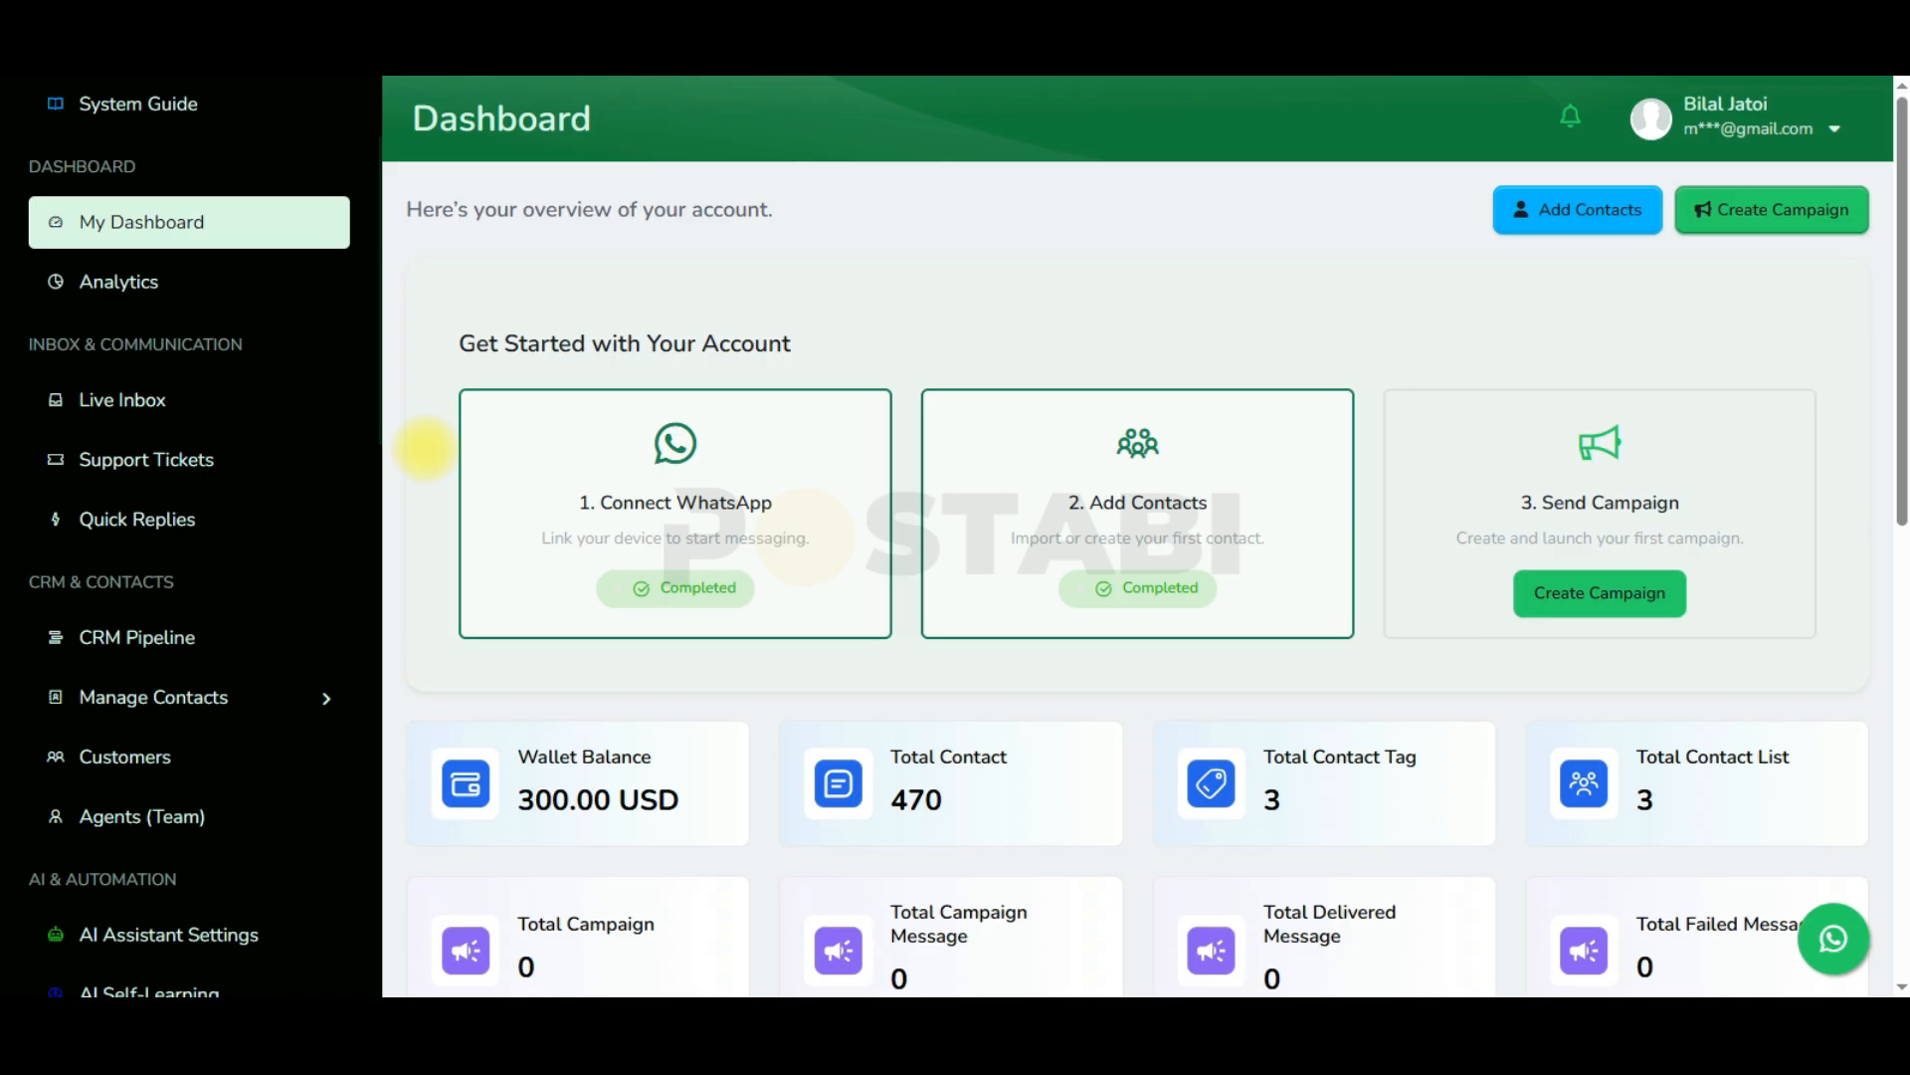
scroll(426, 449, "down", 3)
scroll(425, 448, "down", 1)
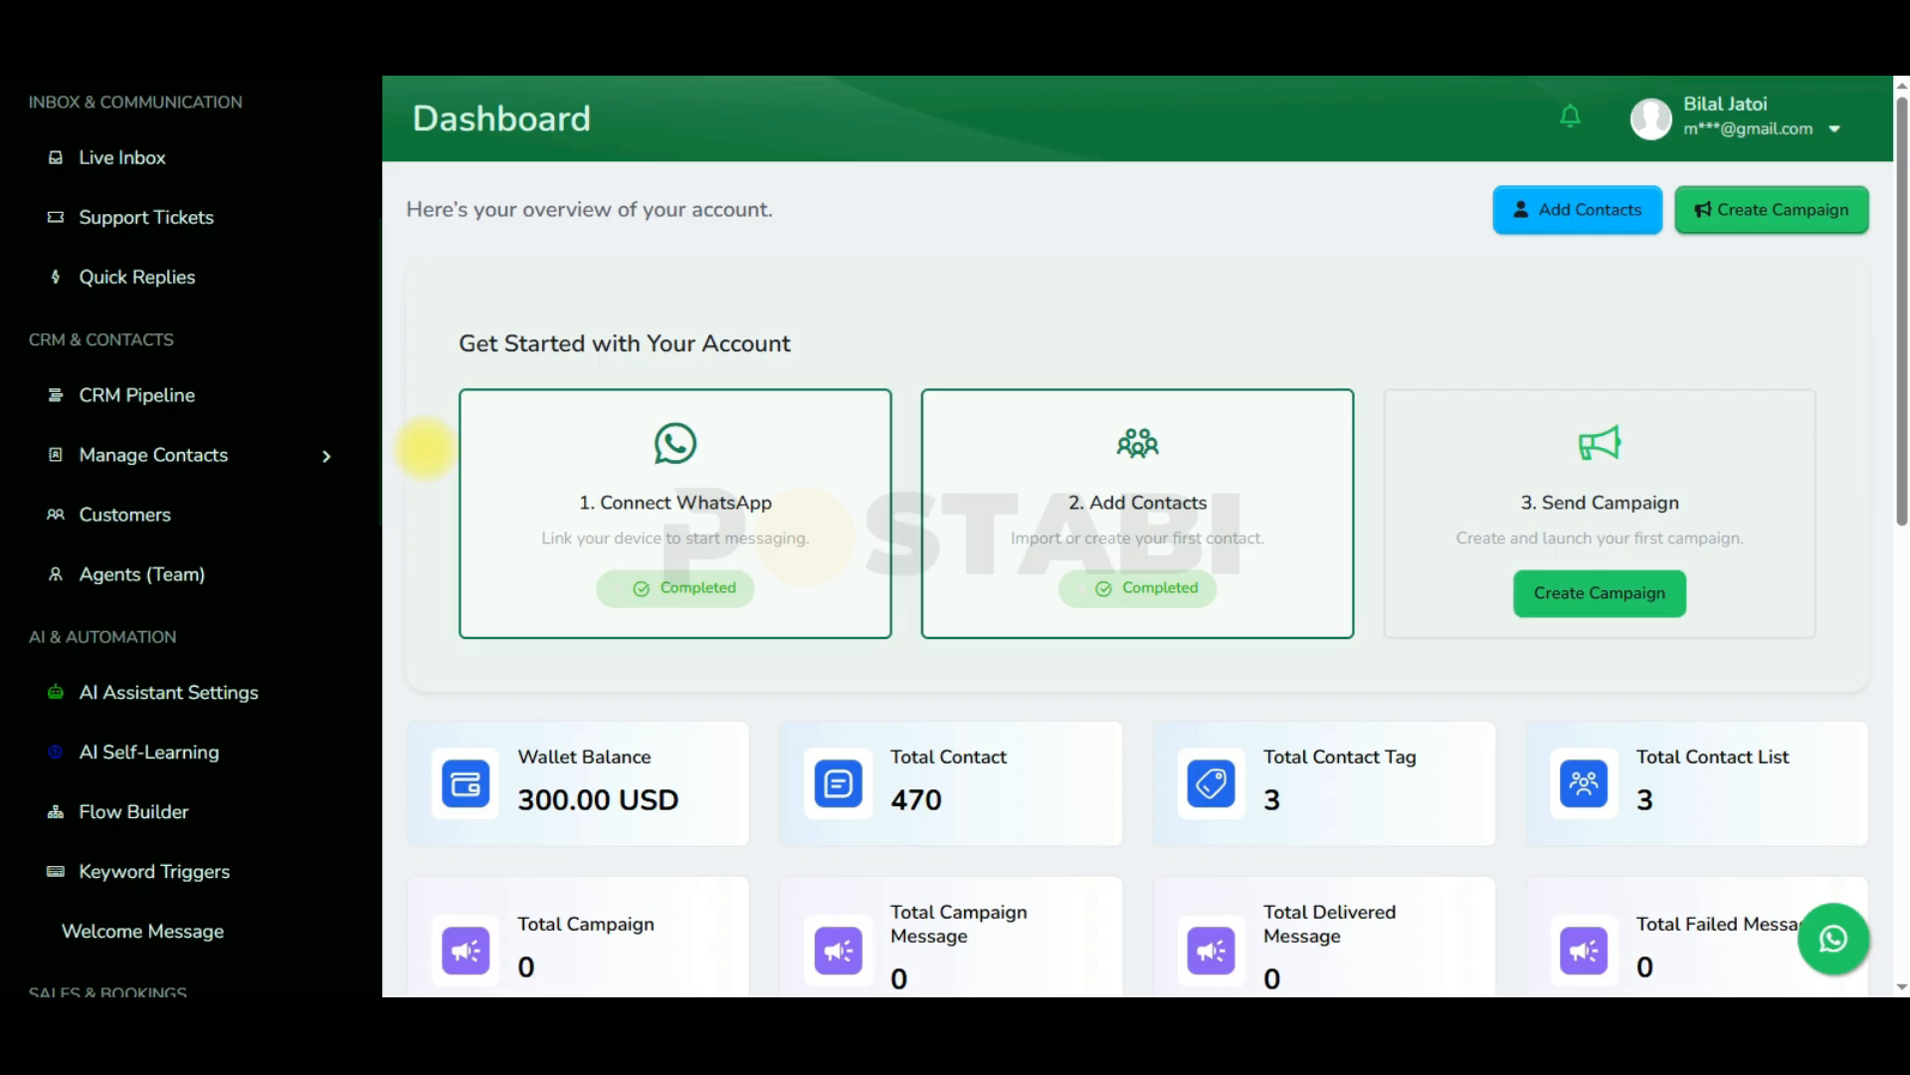
scroll(426, 448, "down", 3)
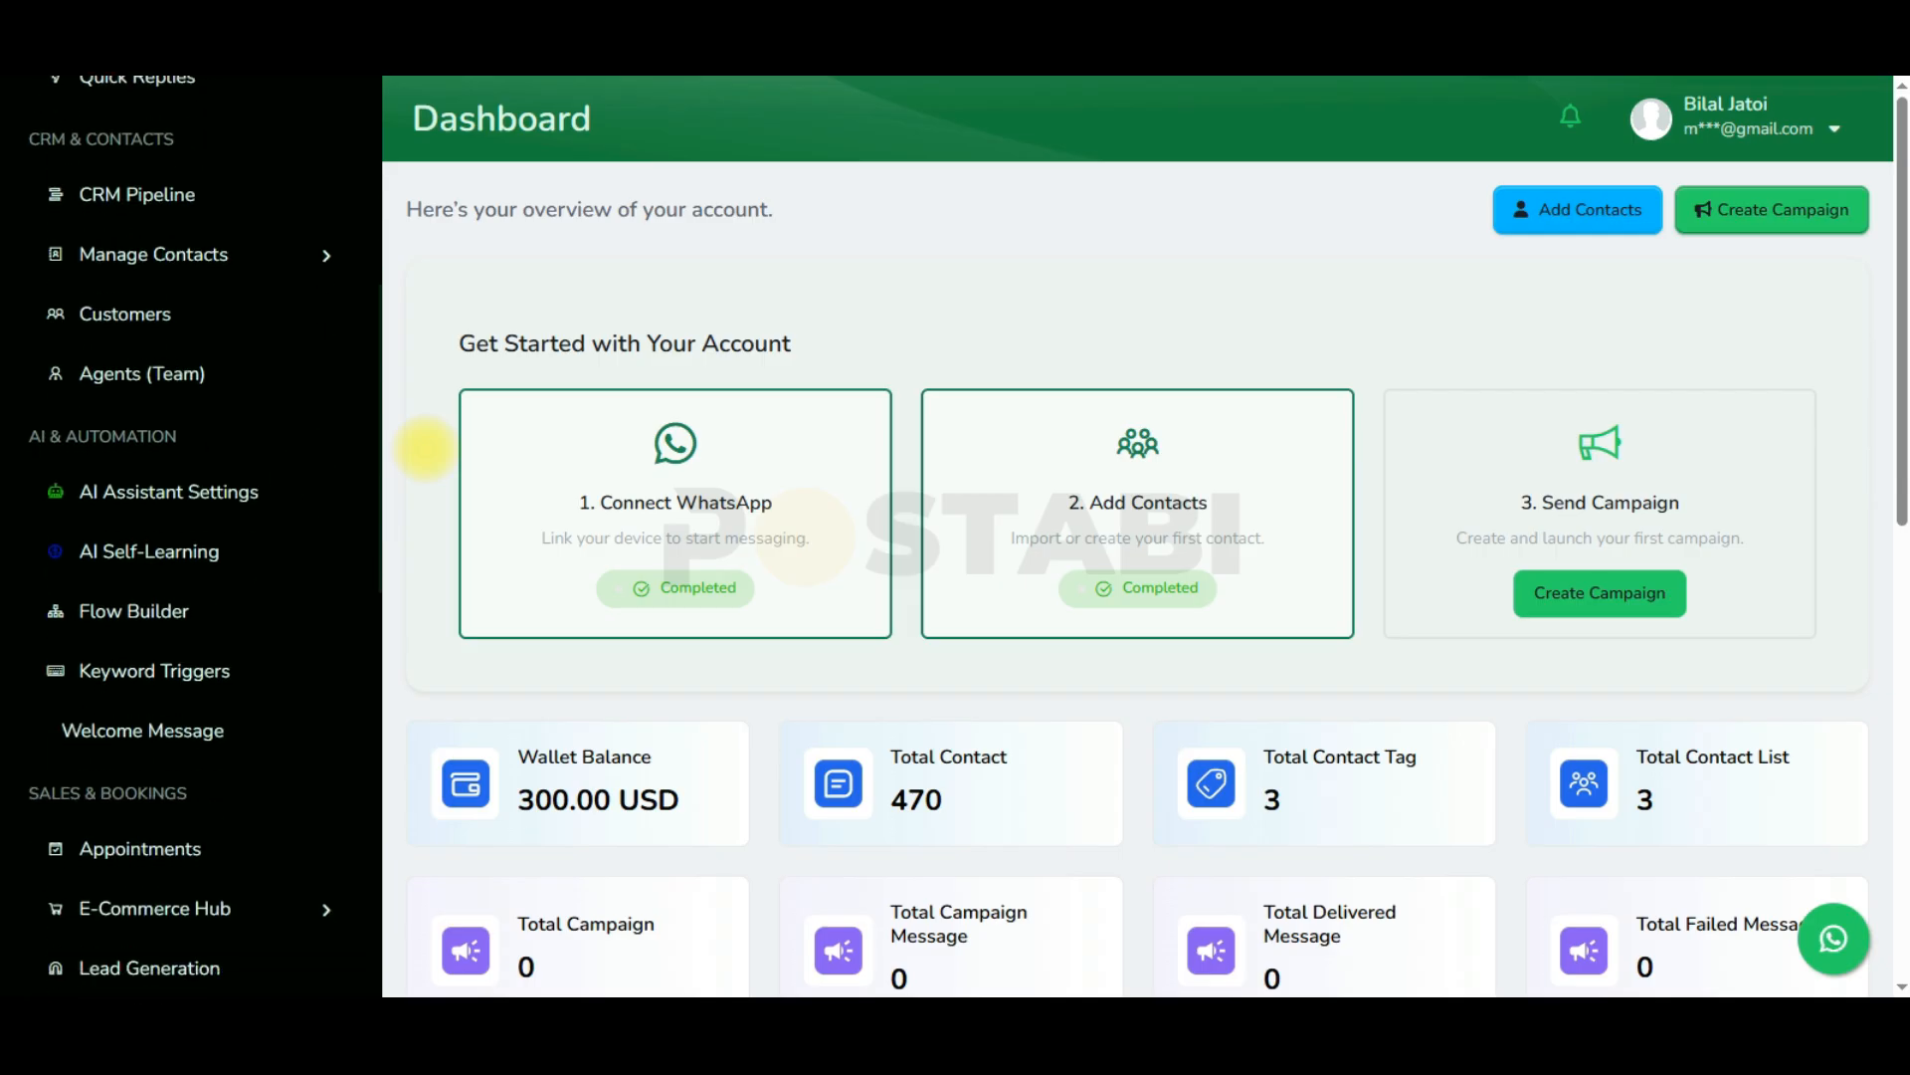
scroll(426, 449, "down", 2)
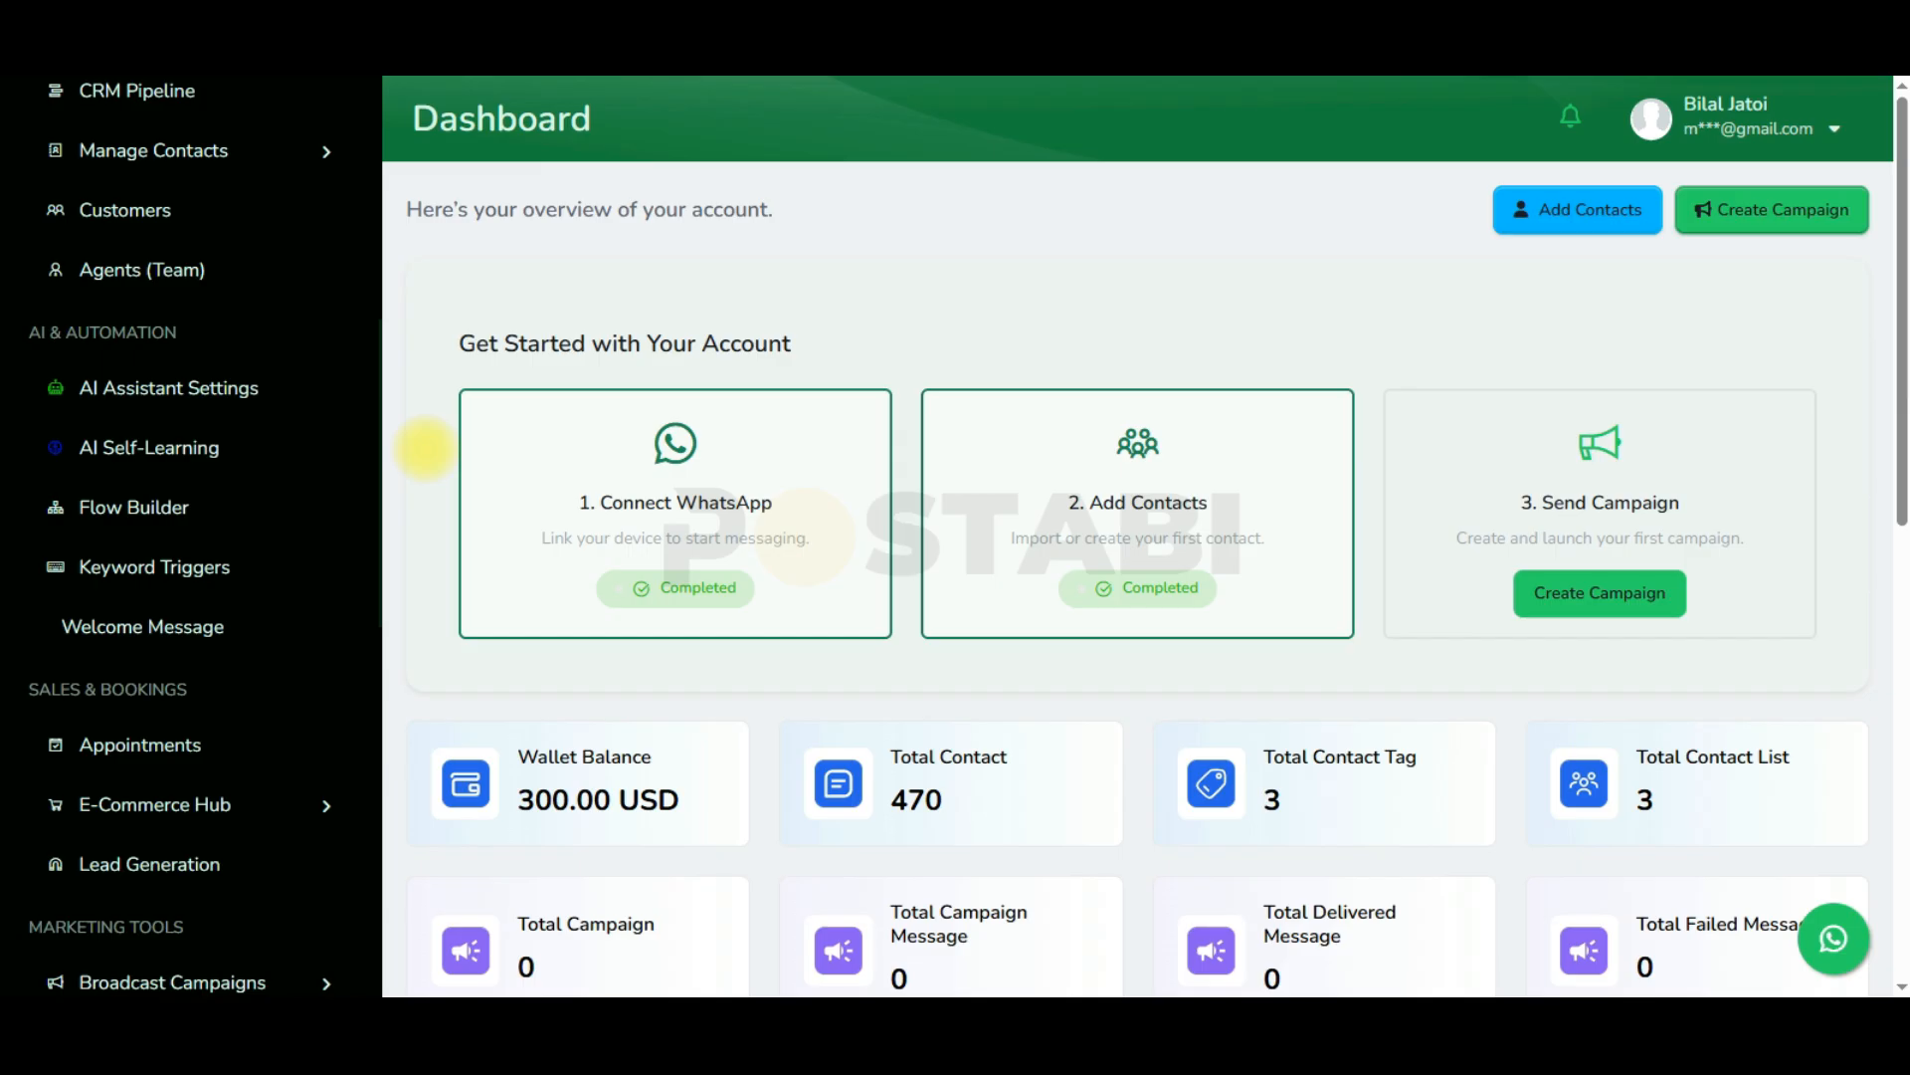
scroll(425, 448, "down", 1)
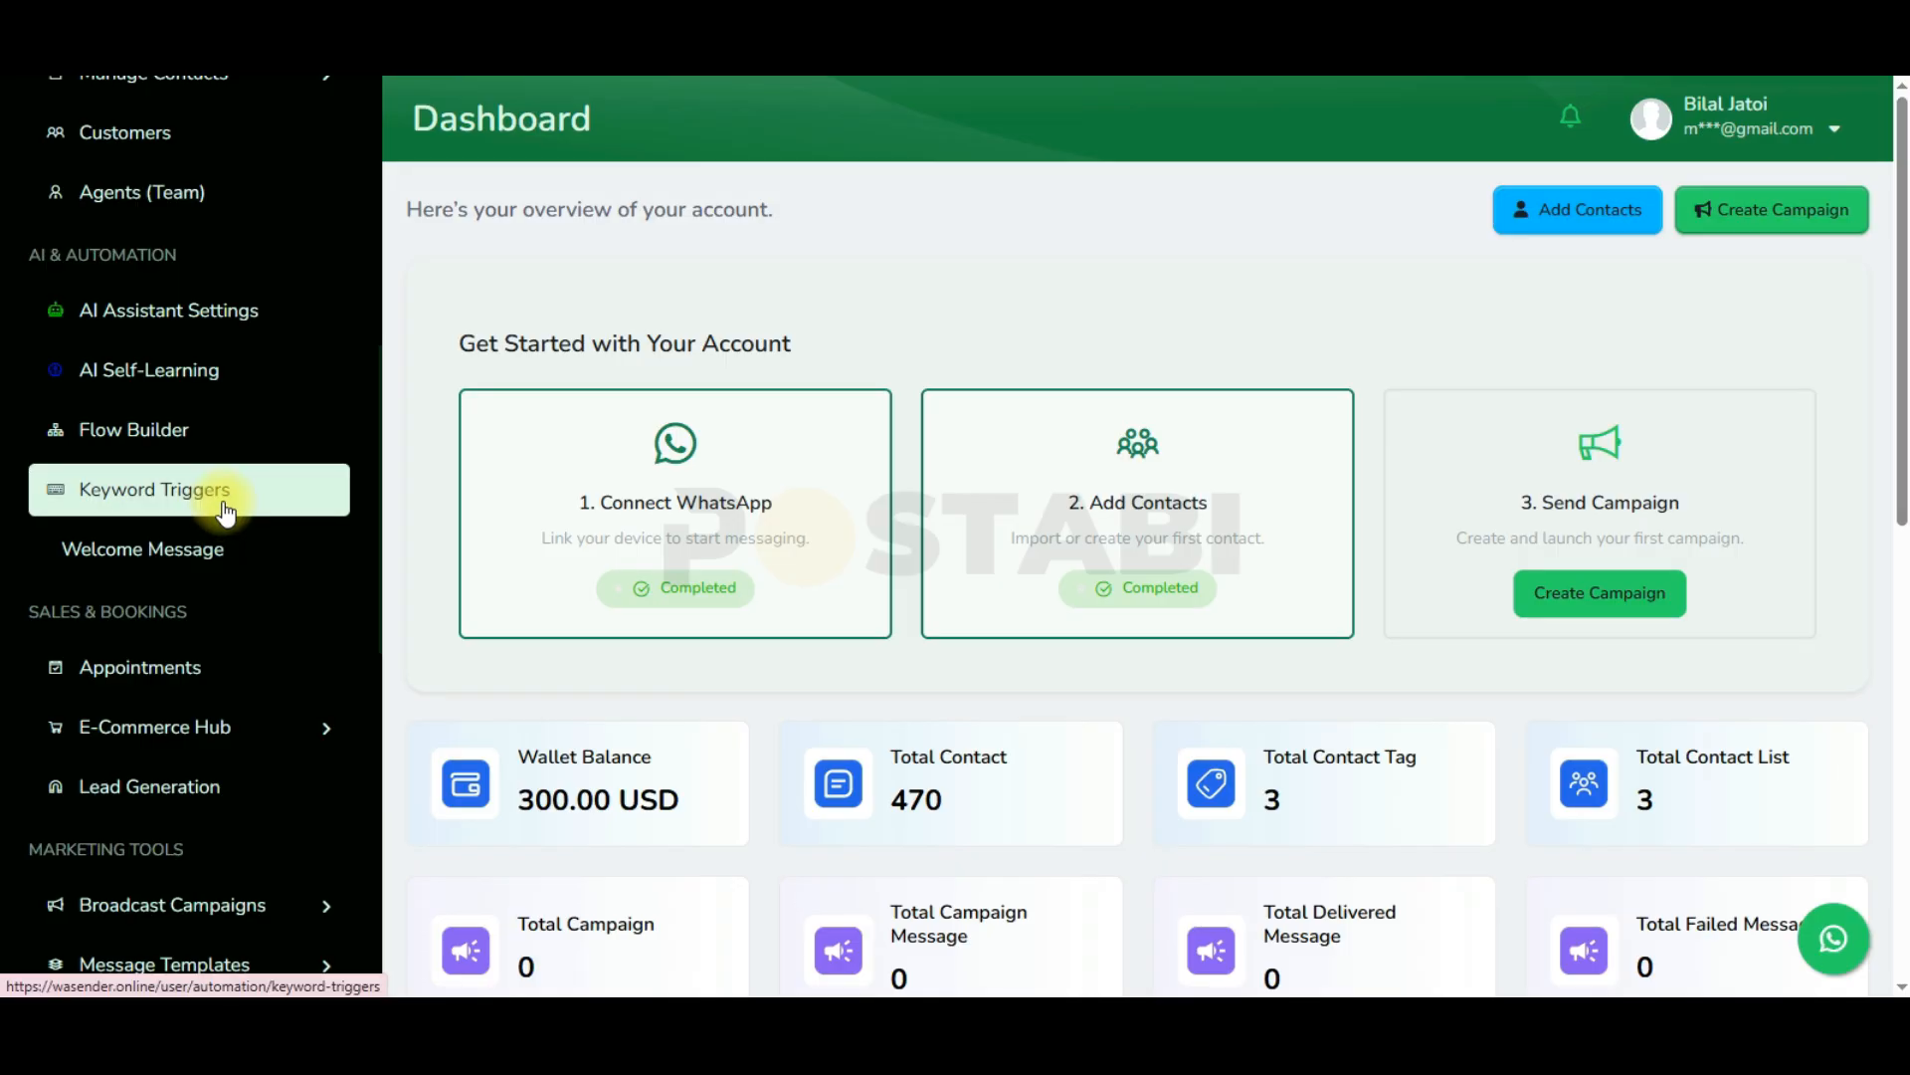
scroll(221, 492, "down", 2)
triple_click(64, 446)
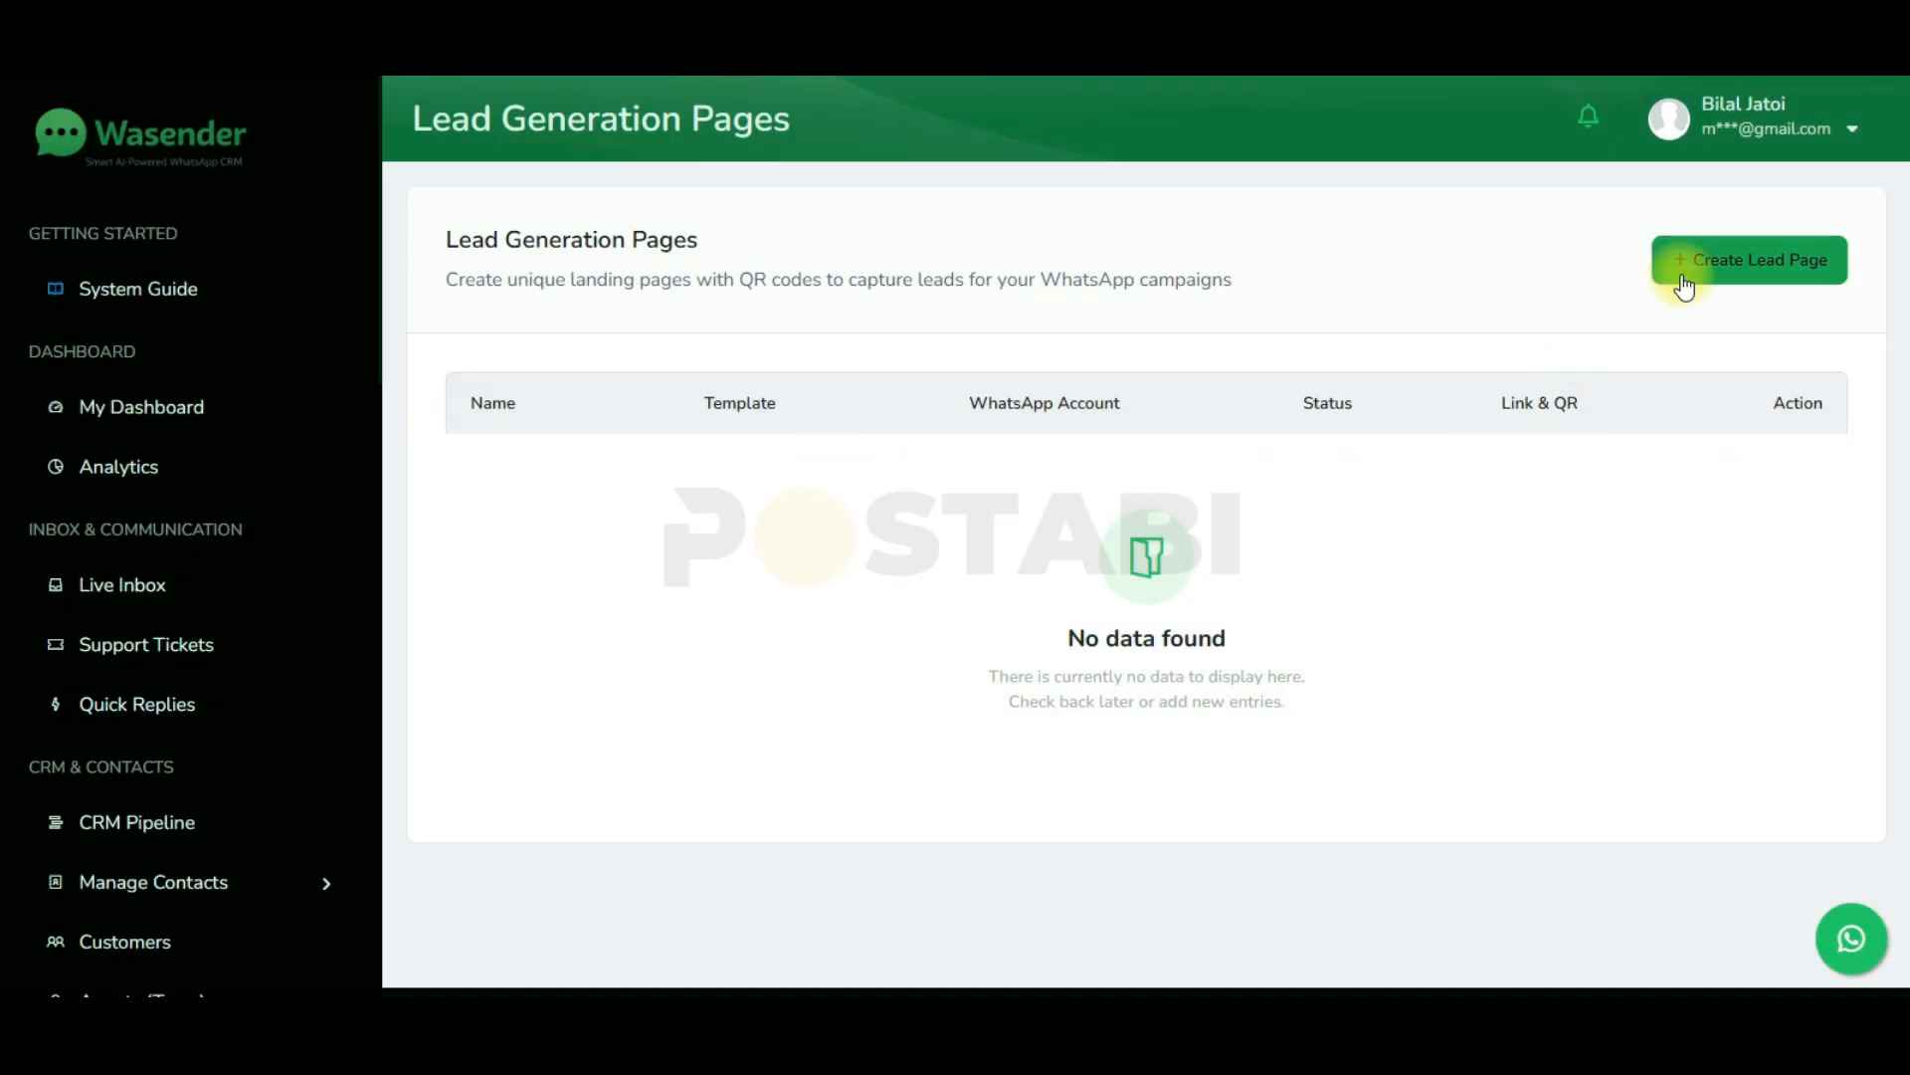
- Start a new lead page, look at the WhatsApp Template choices, then cancel without creating it
left_click(1685, 287)
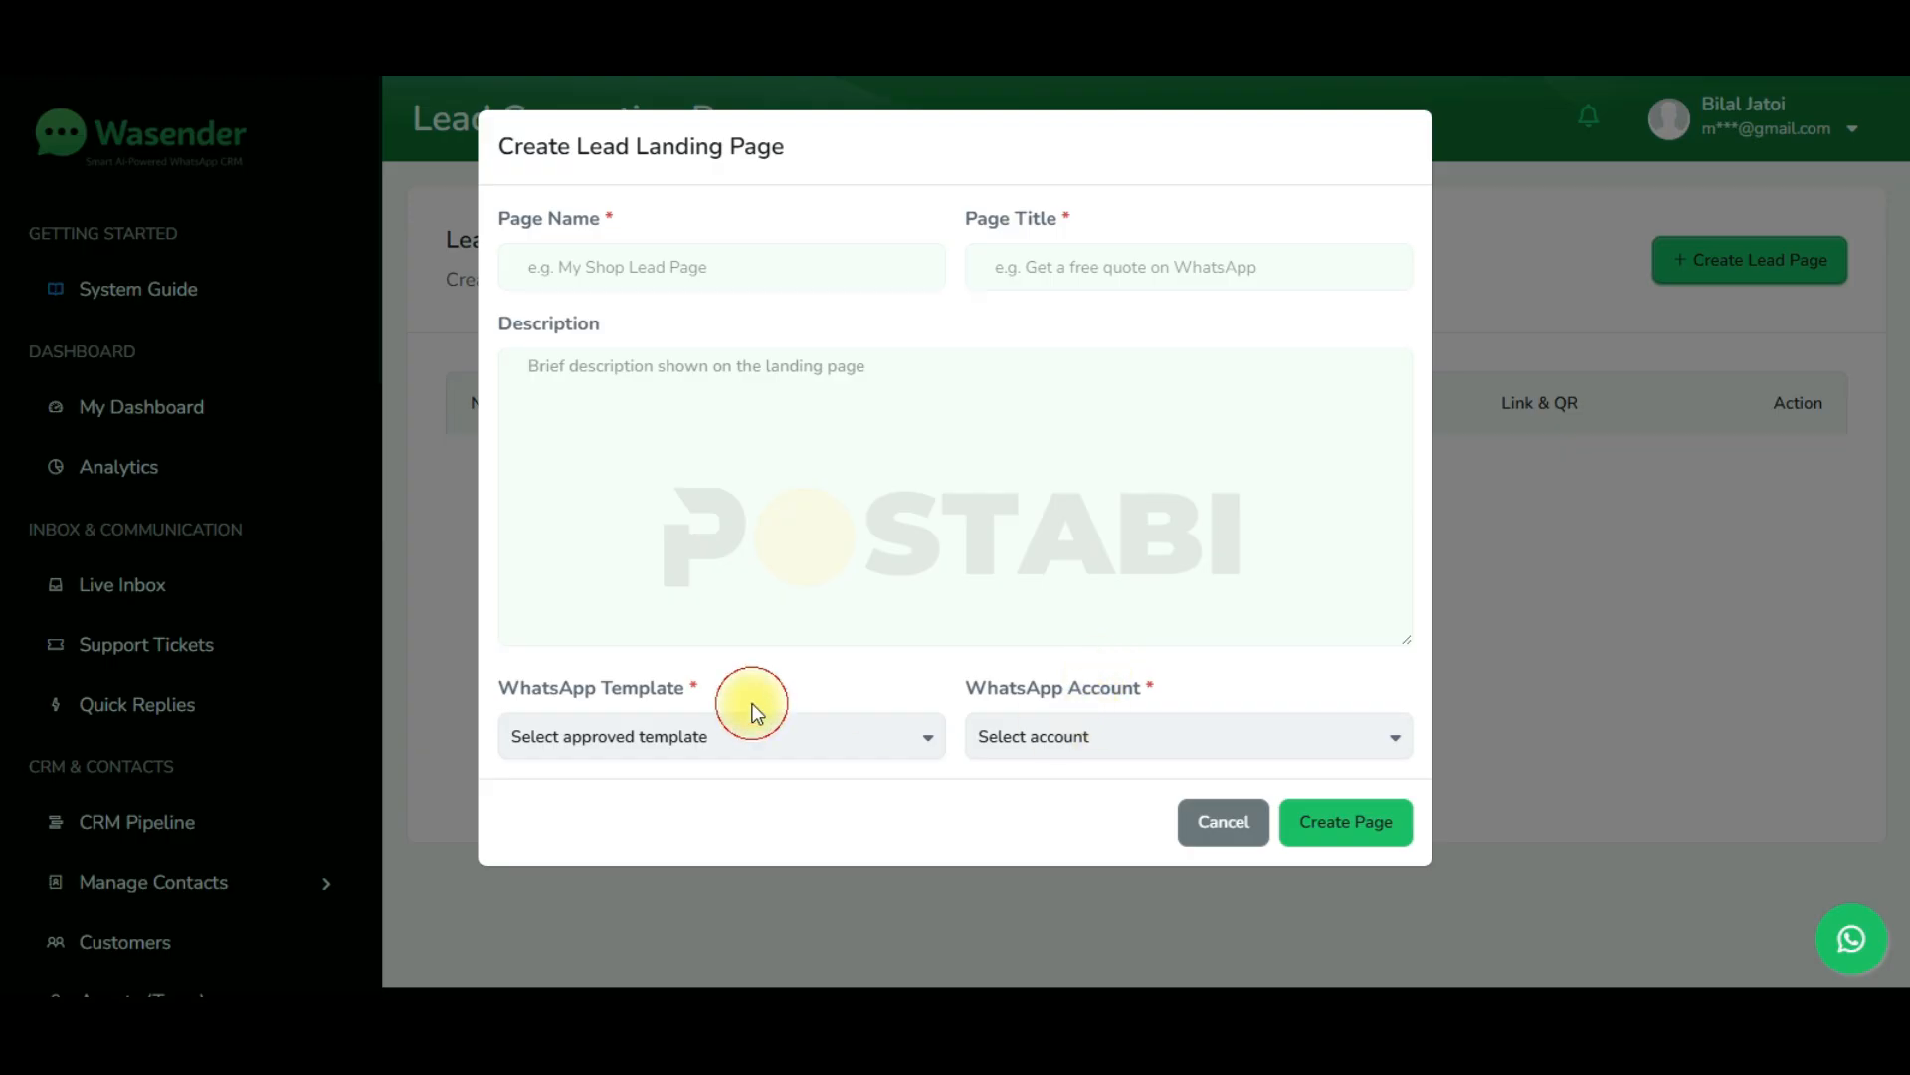
left_click(742, 733)
left_click(756, 832)
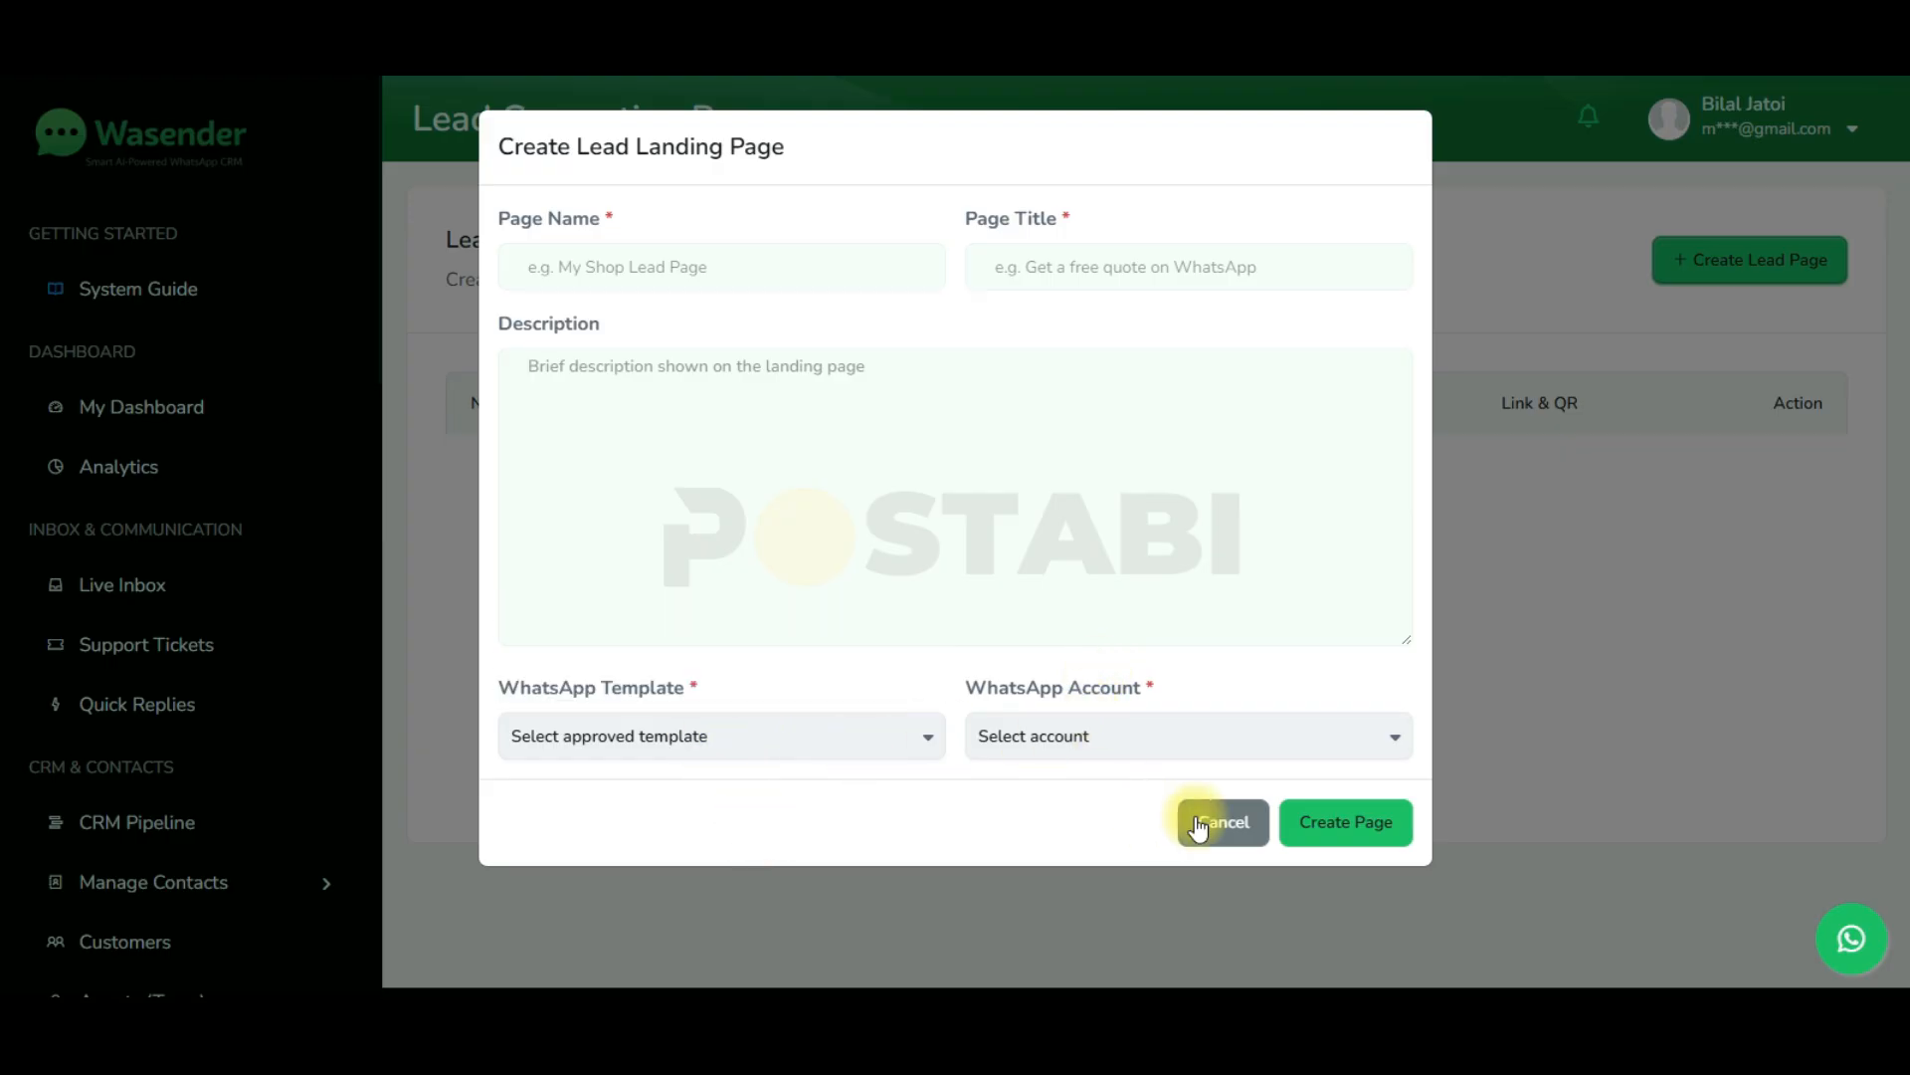
left_click(1212, 820)
- Expand the E-Commerce Hub section in the sidebar to show its five sub-pages
scroll(408, 766, "down", 6)
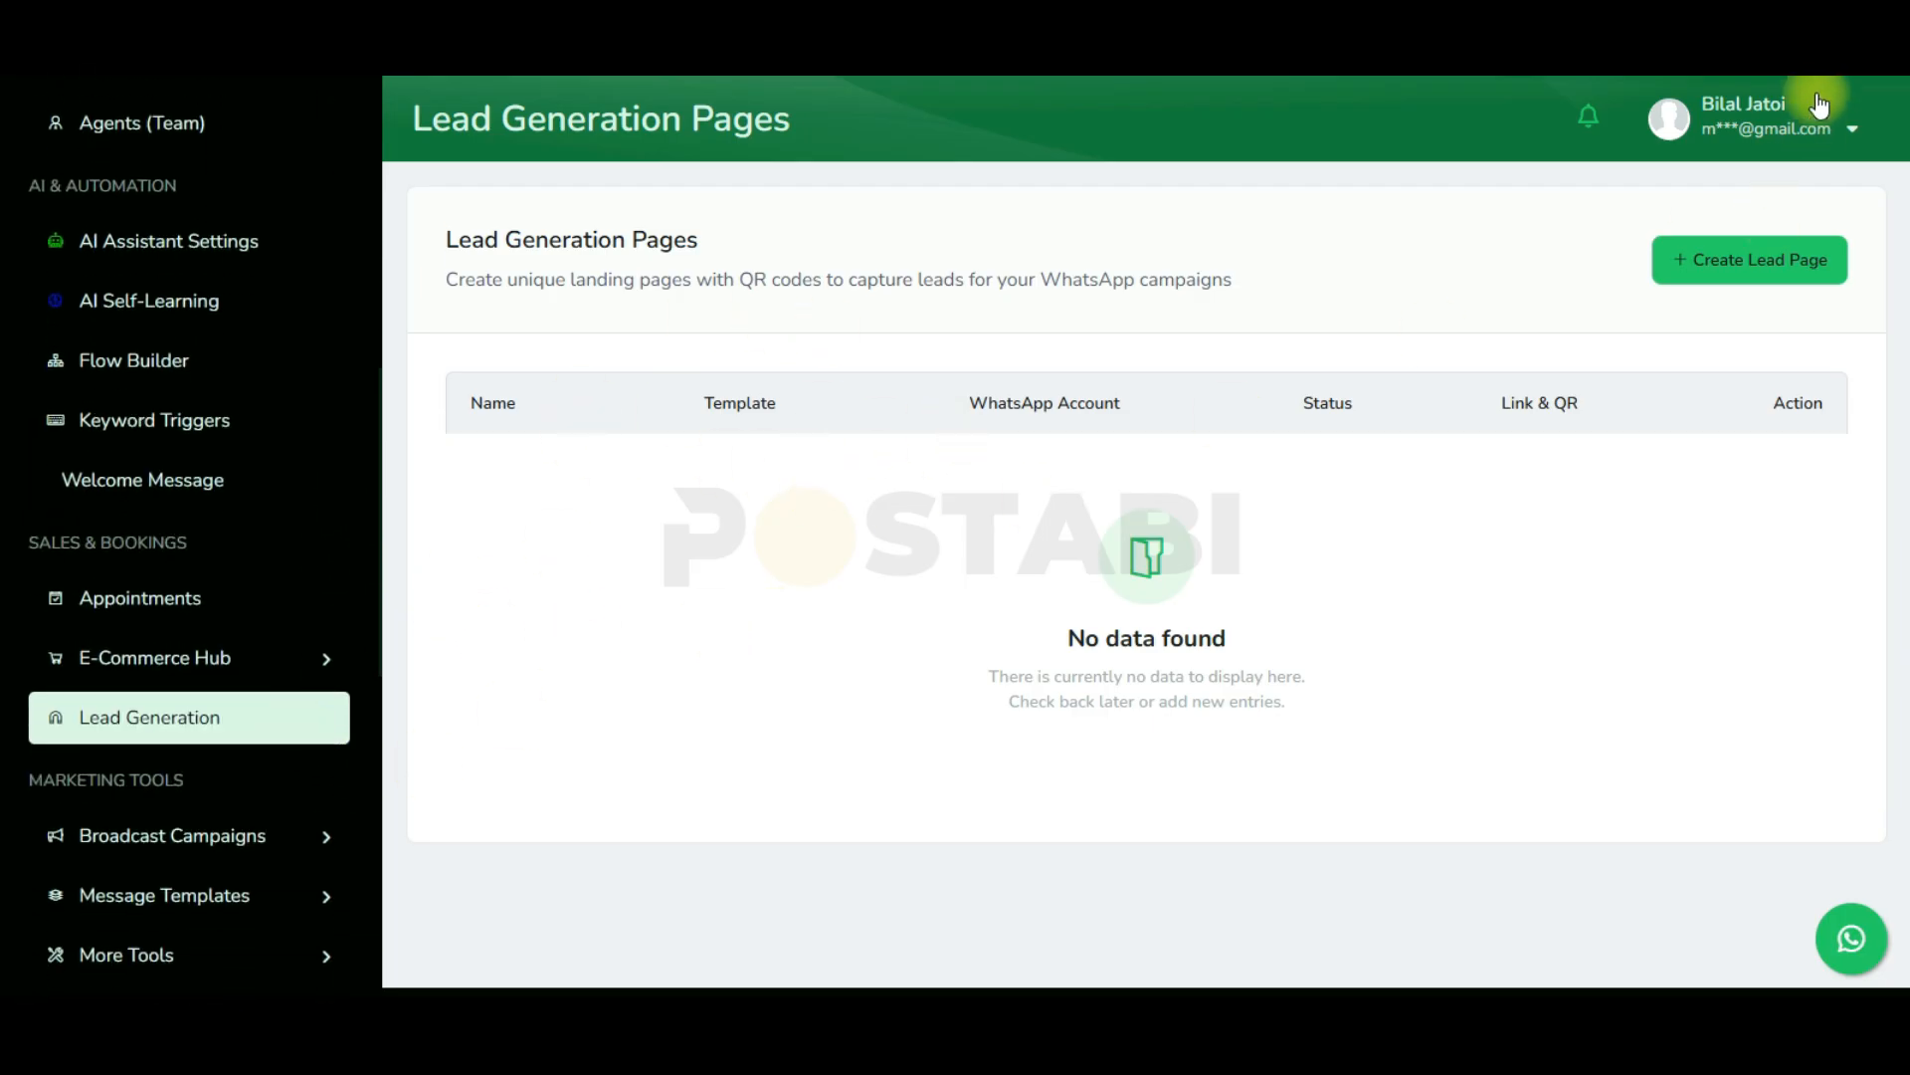
scroll(189, 538, "down", 3)
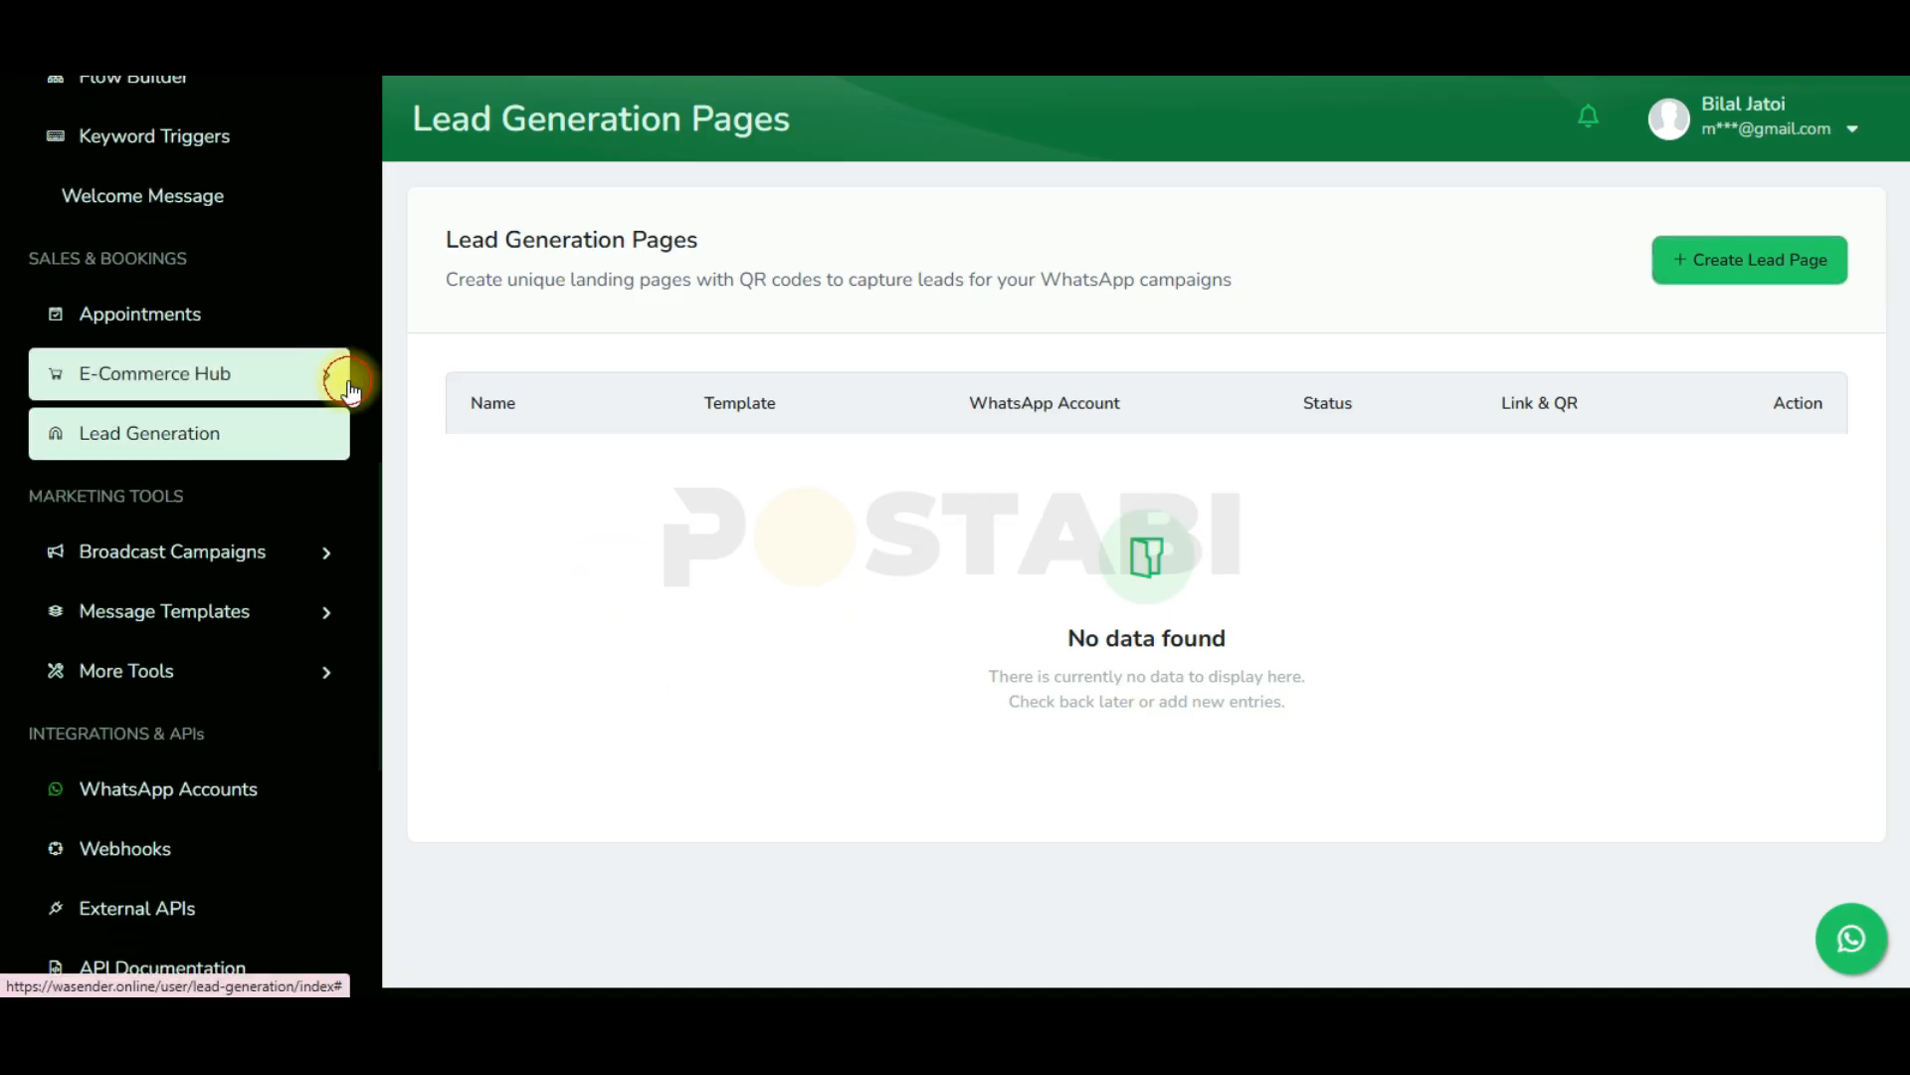
left_click(347, 386)
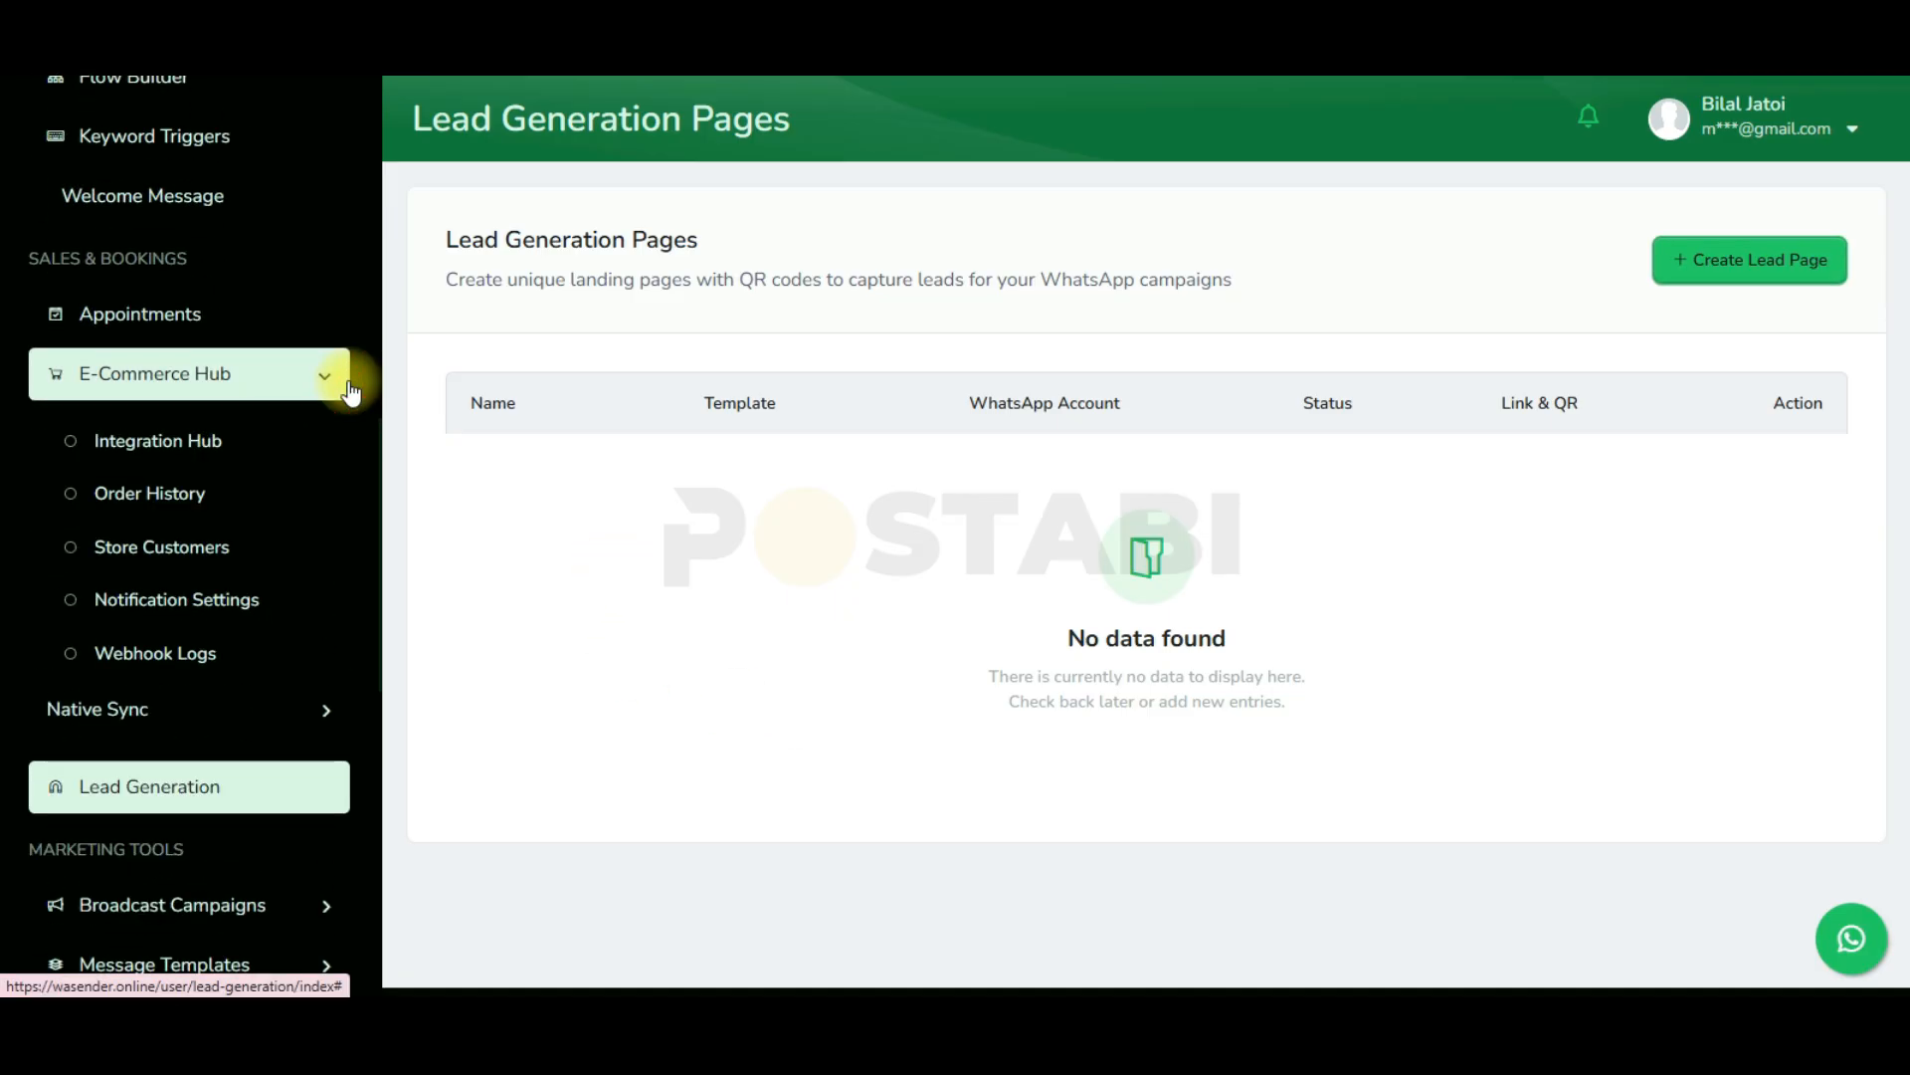
- Collapse E-Commerce Hub, expand Message Templates and More Tools, and open ShortLinks
left_click(331, 390)
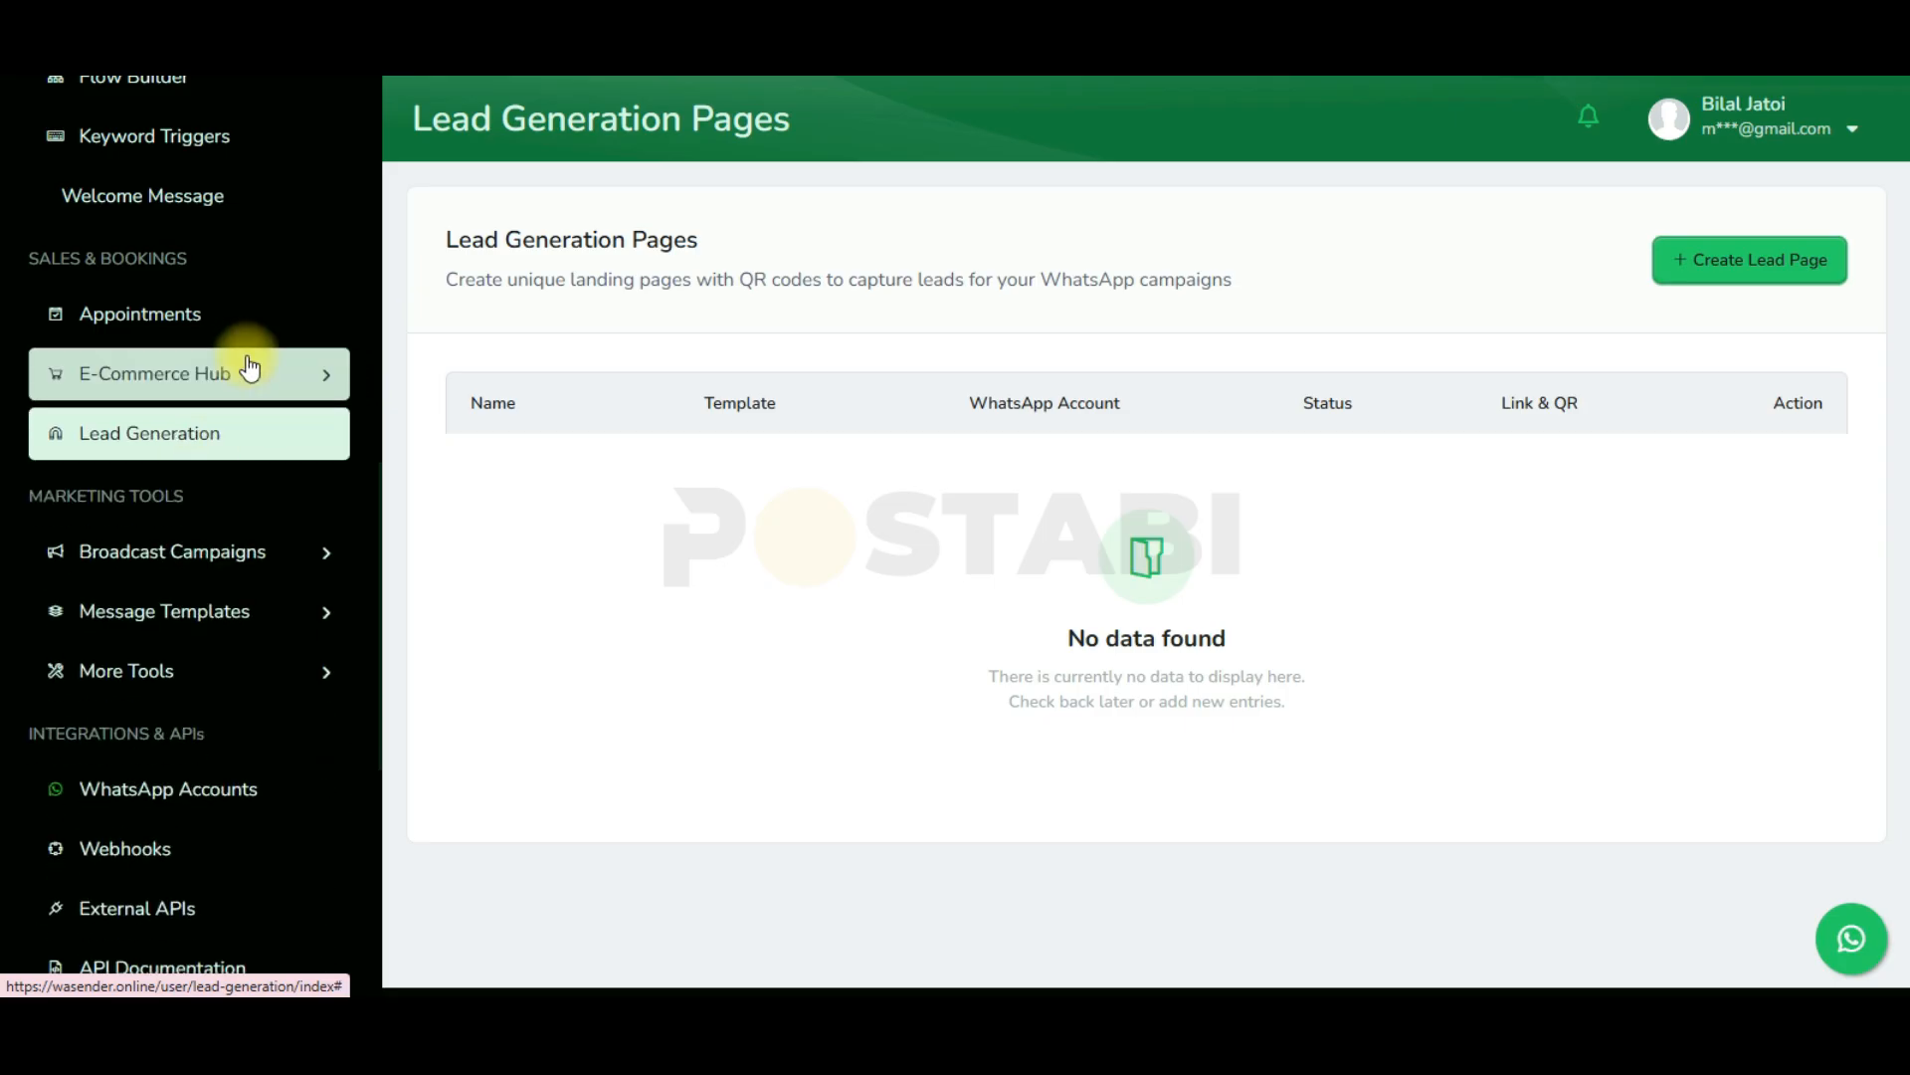
triple_click(138, 490)
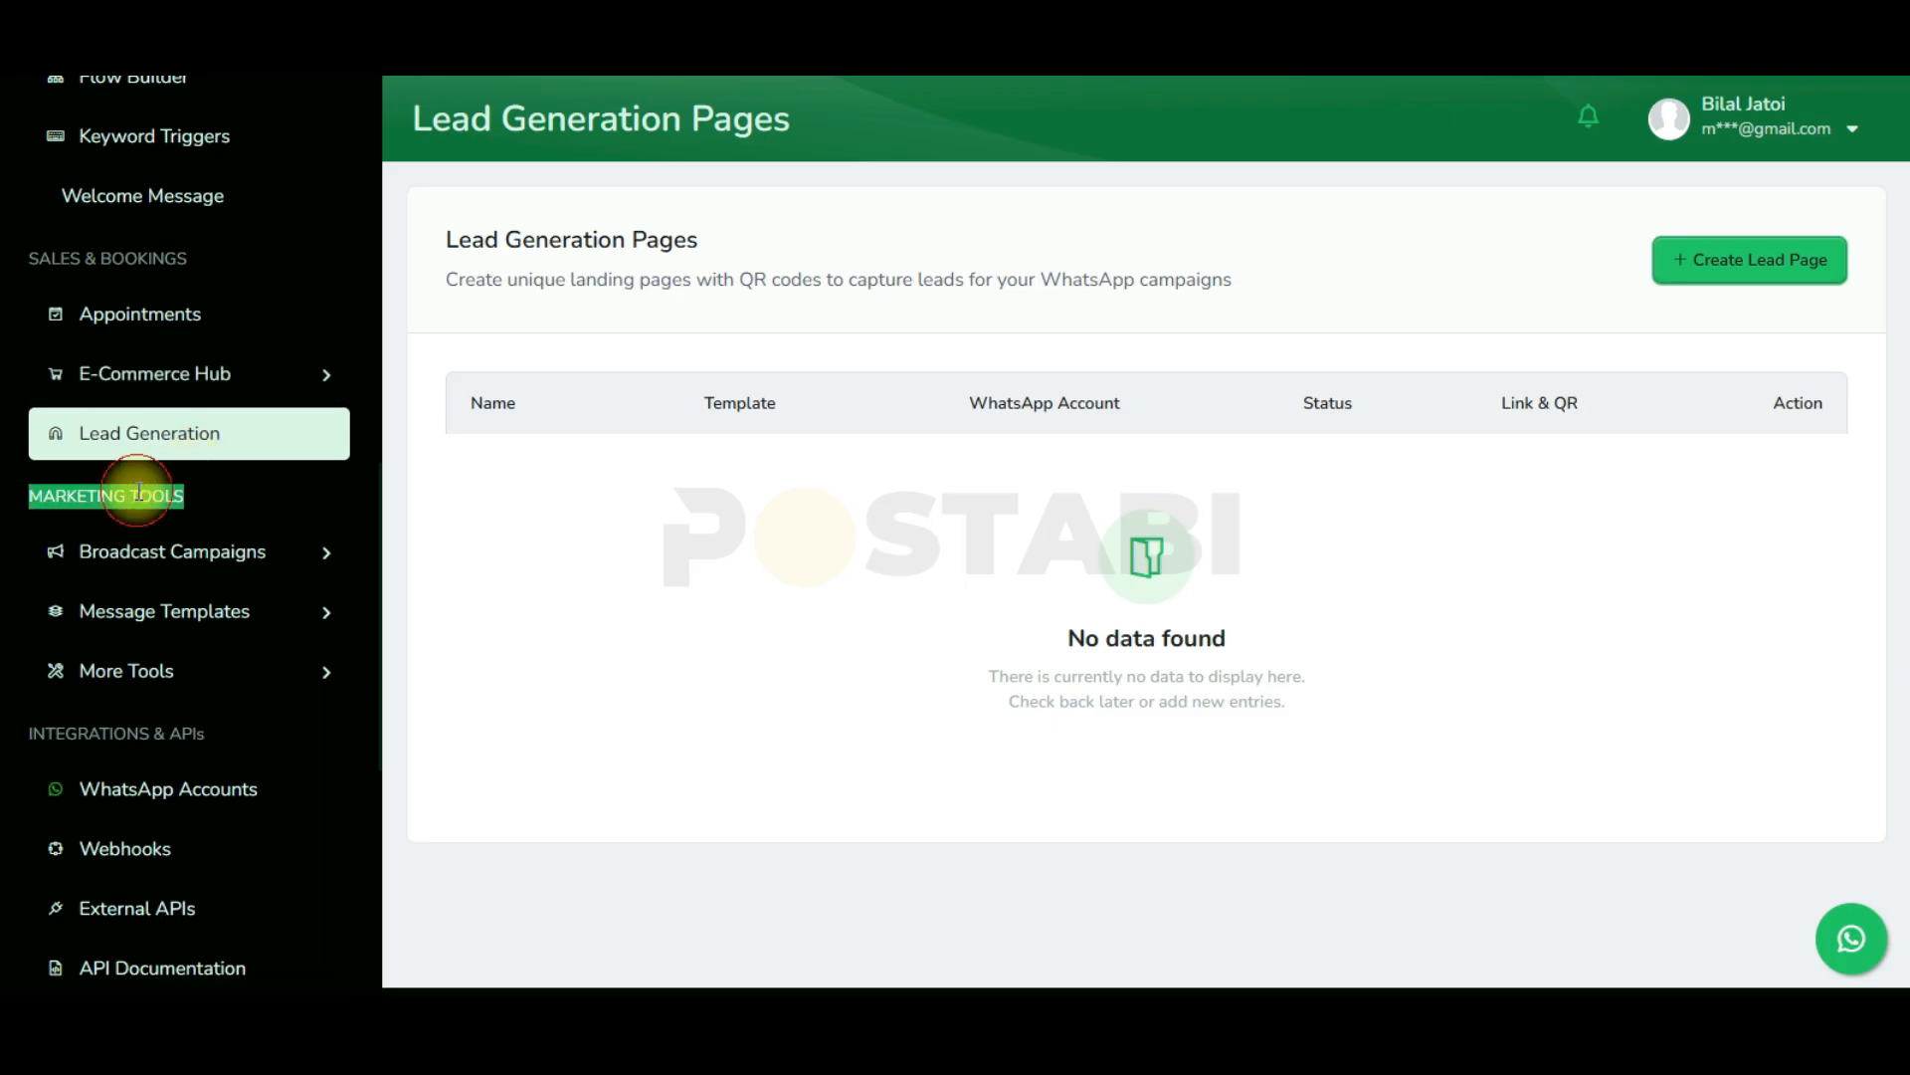
scroll(138, 489, "down", 3)
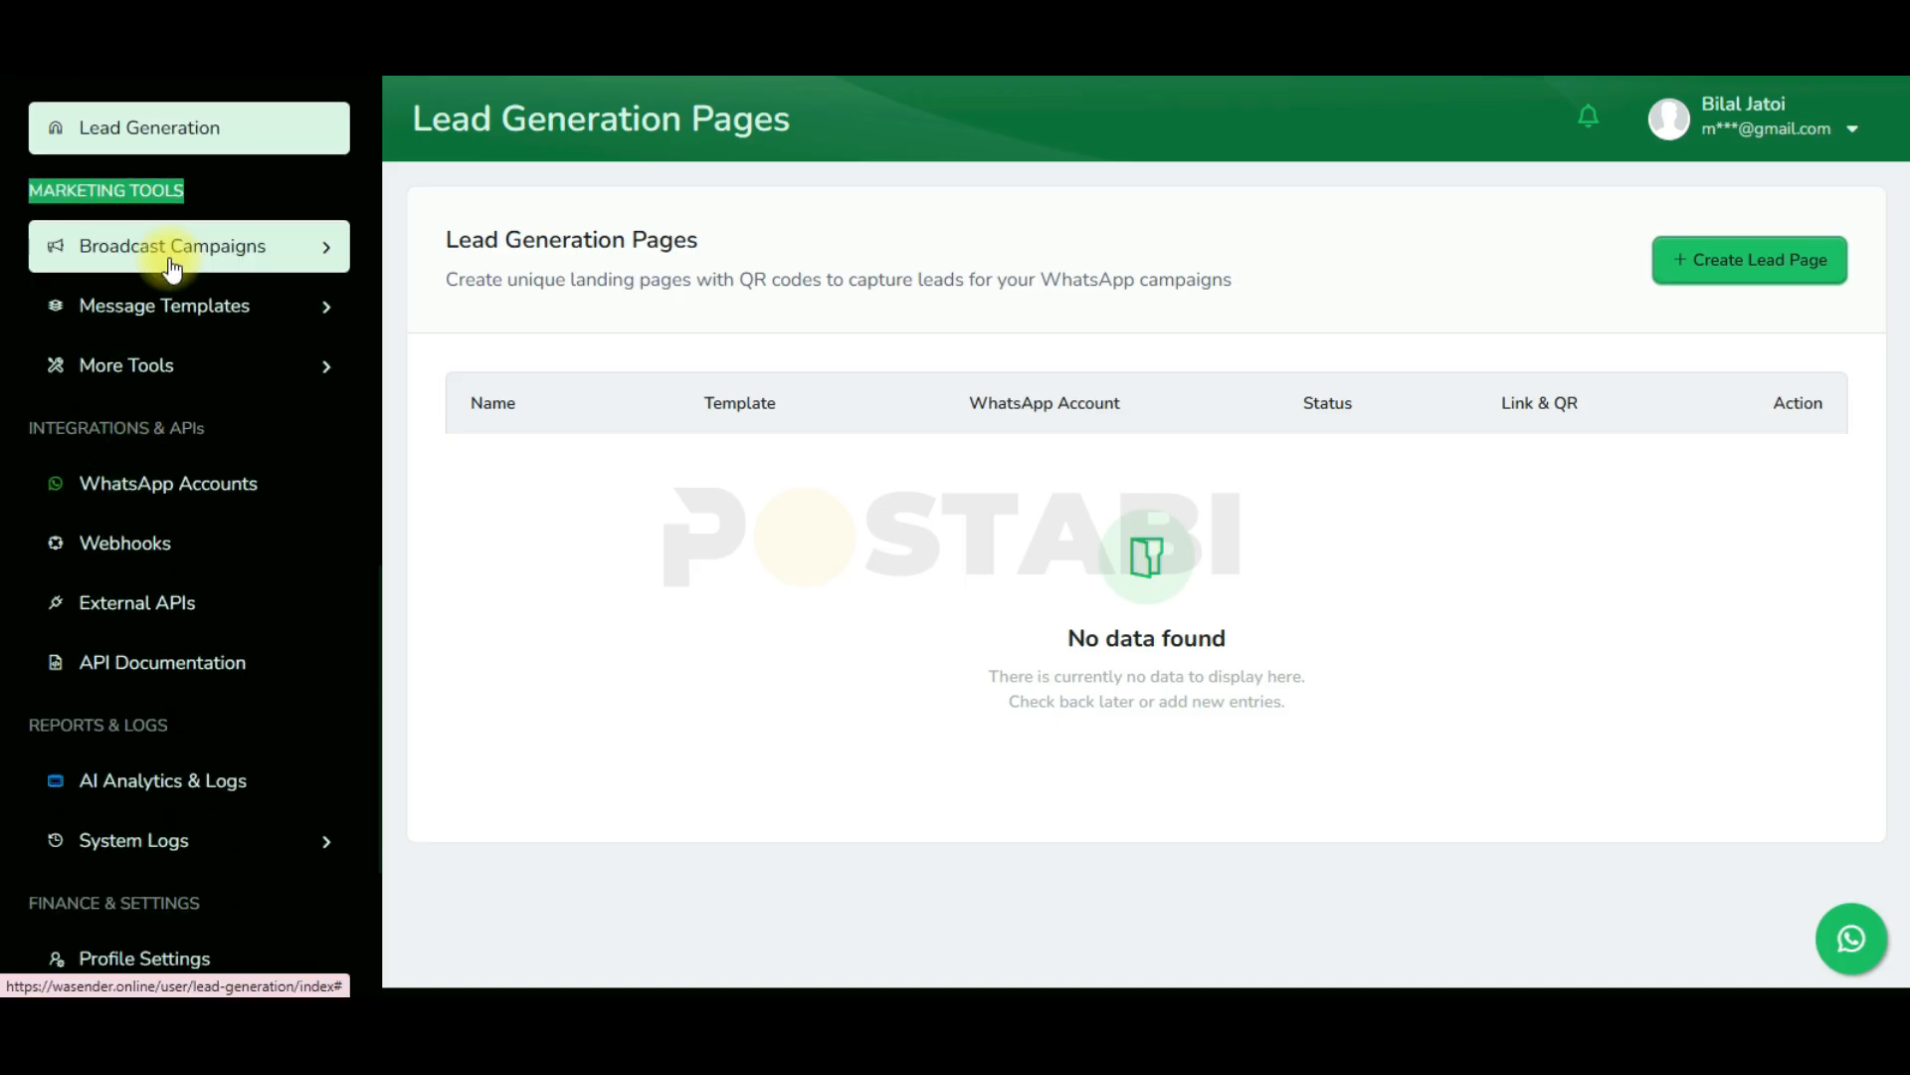
left_click(171, 322)
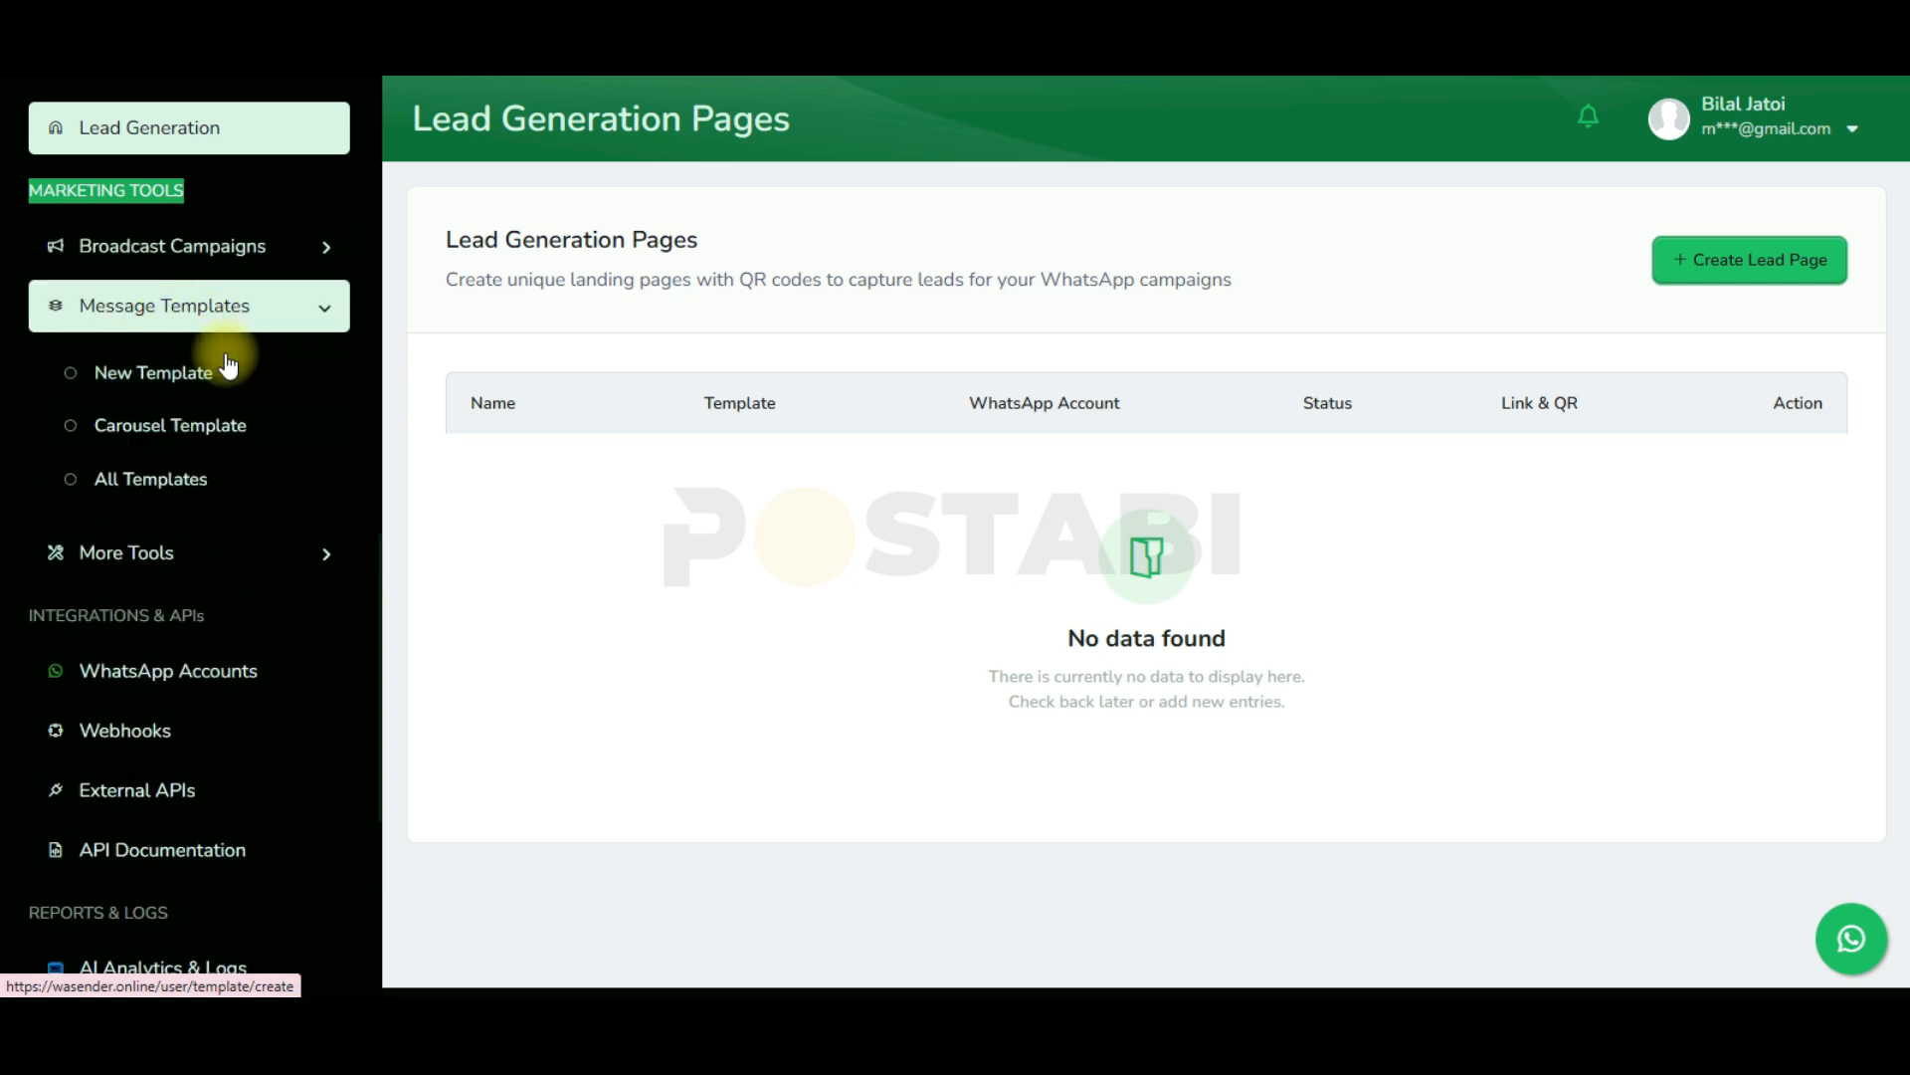
left_click(179, 549)
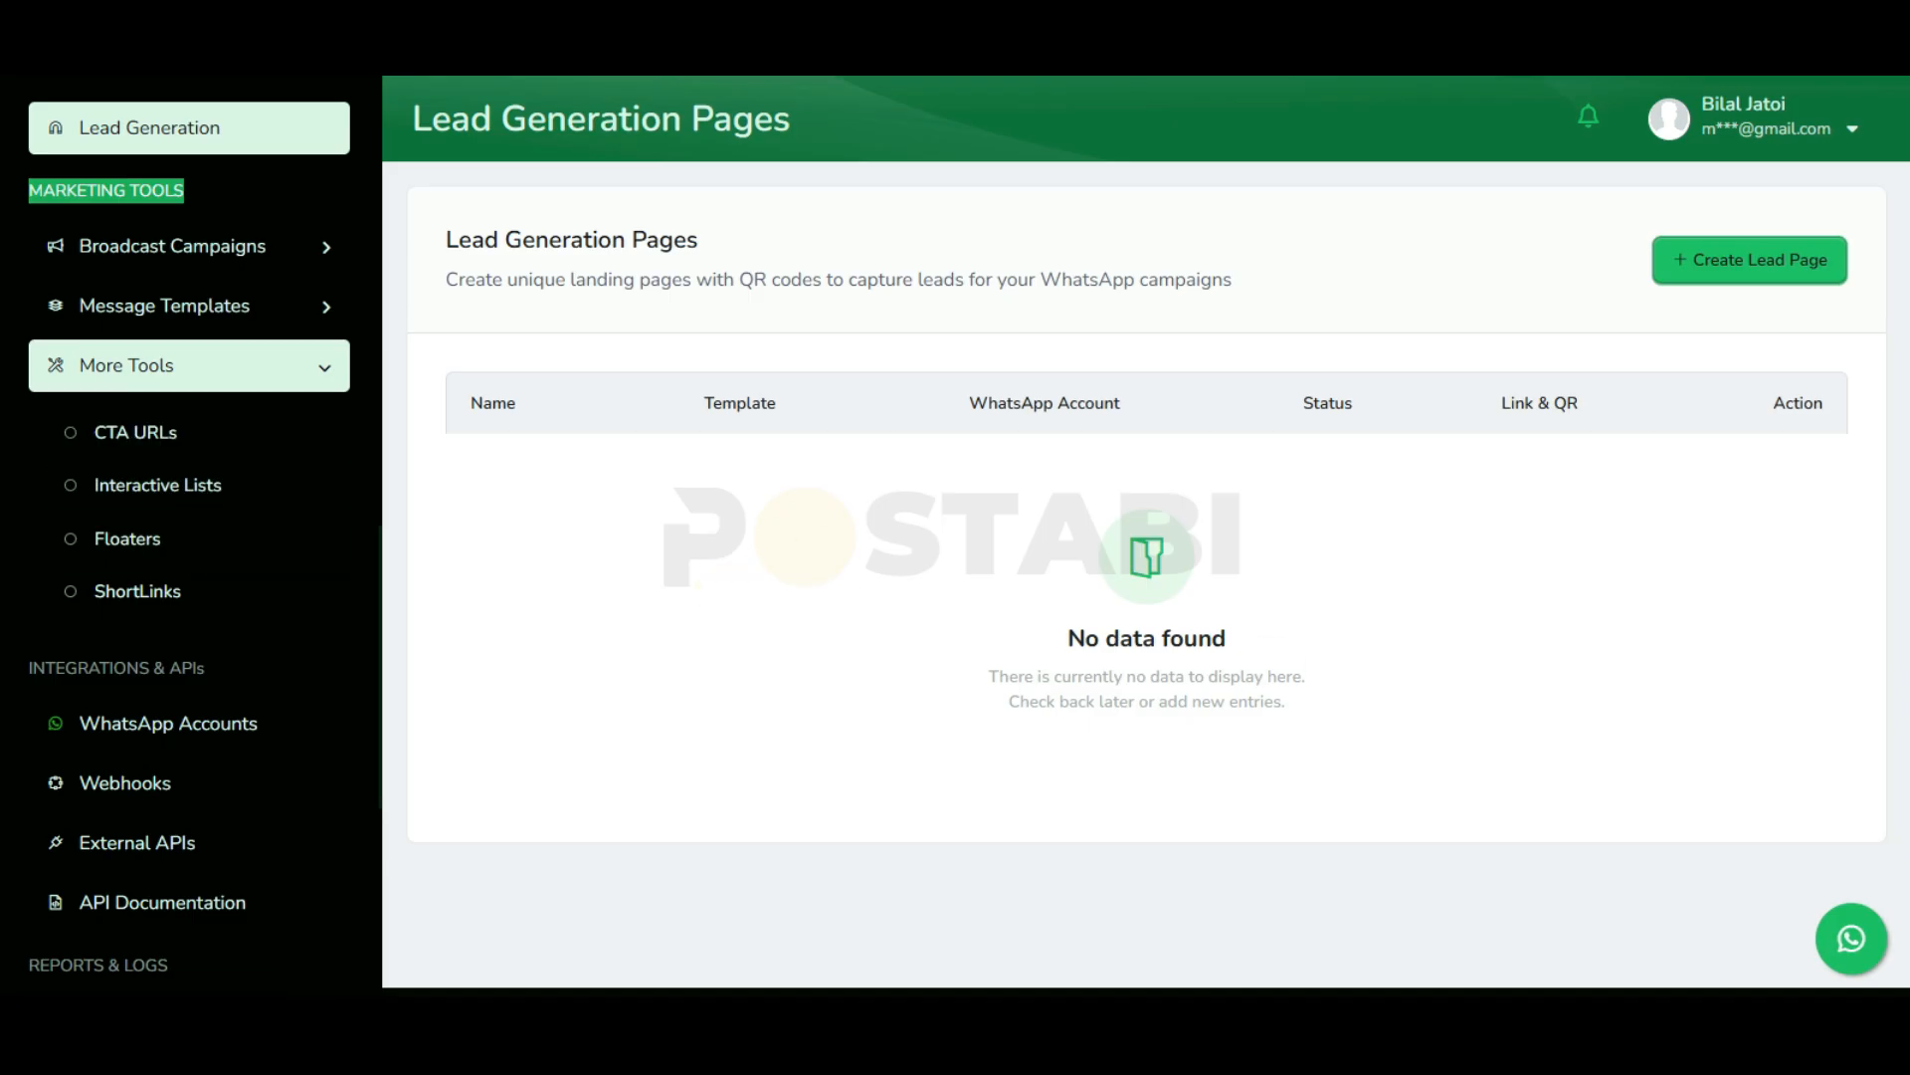
left_click(153, 587)
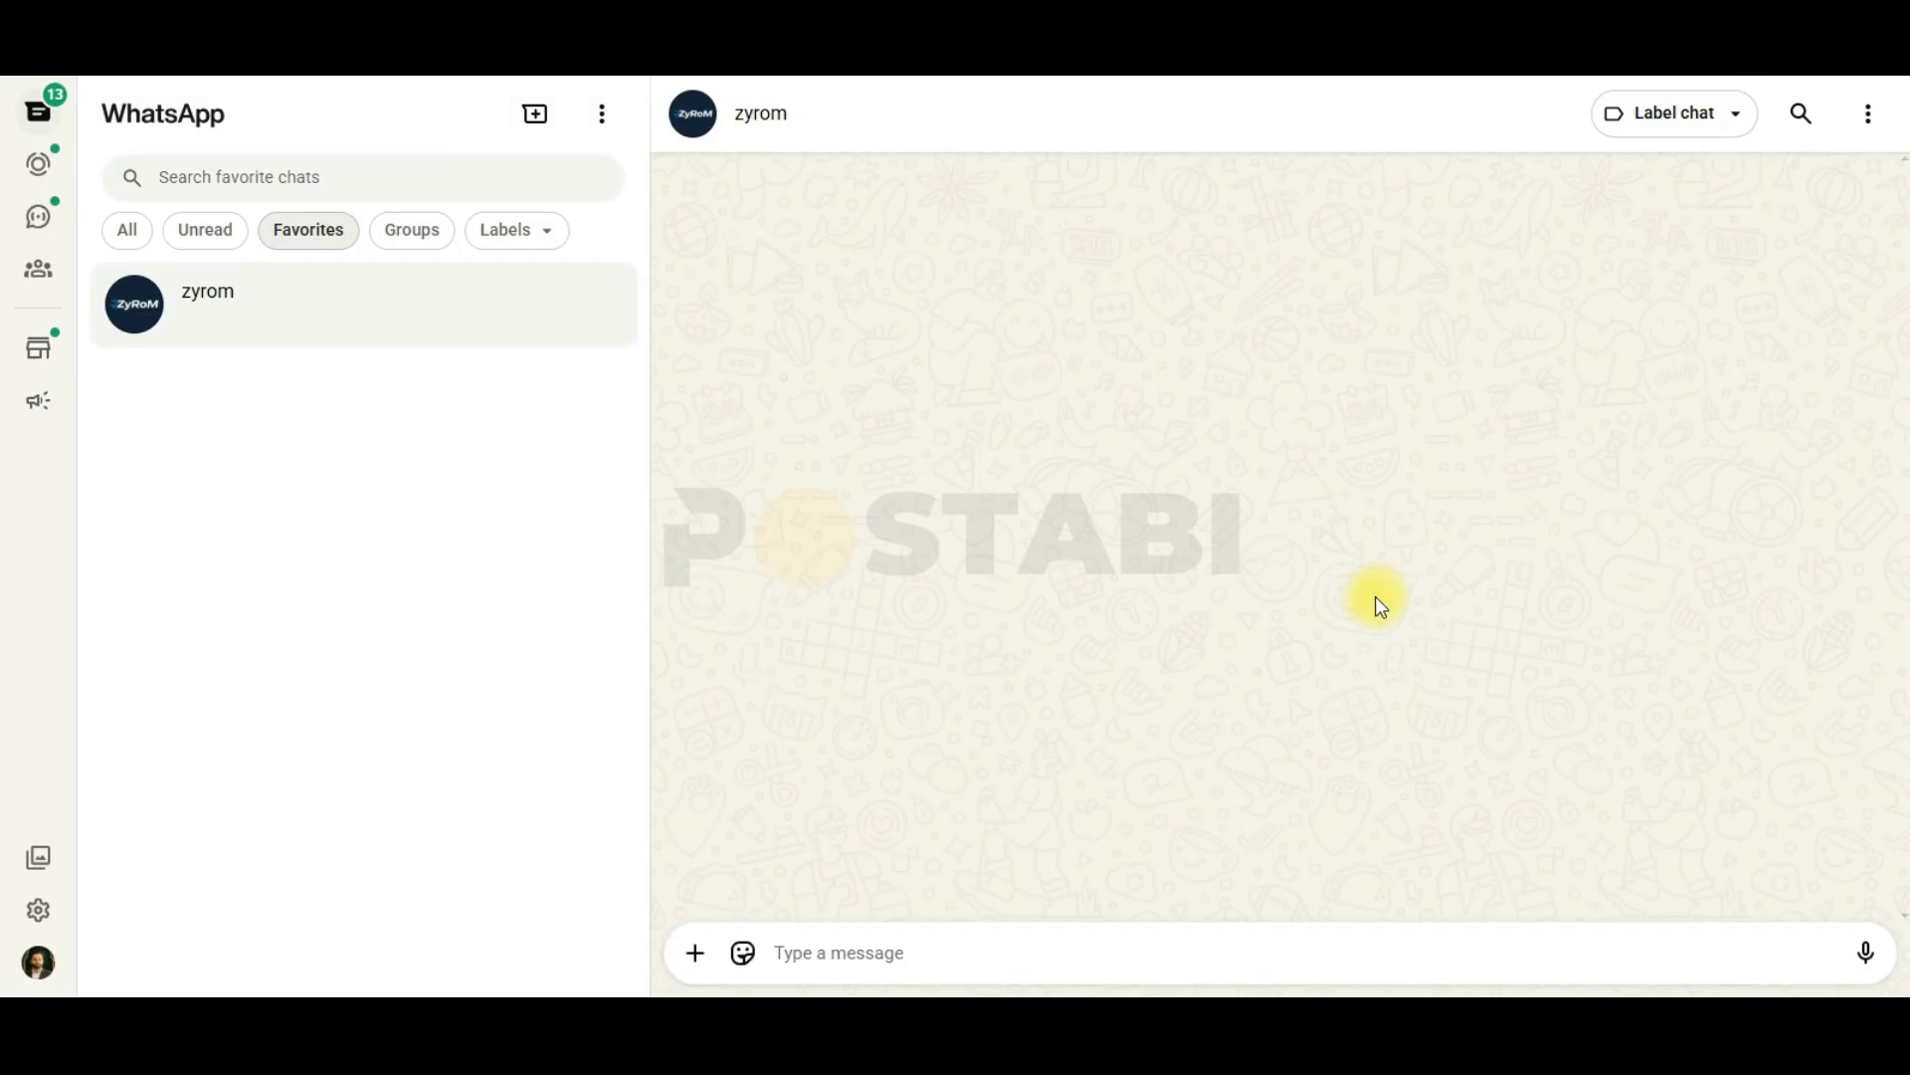
- Check the zyrom contact's profile details, then send 'hi' in the WhatsApp chat
left_click(772, 126)
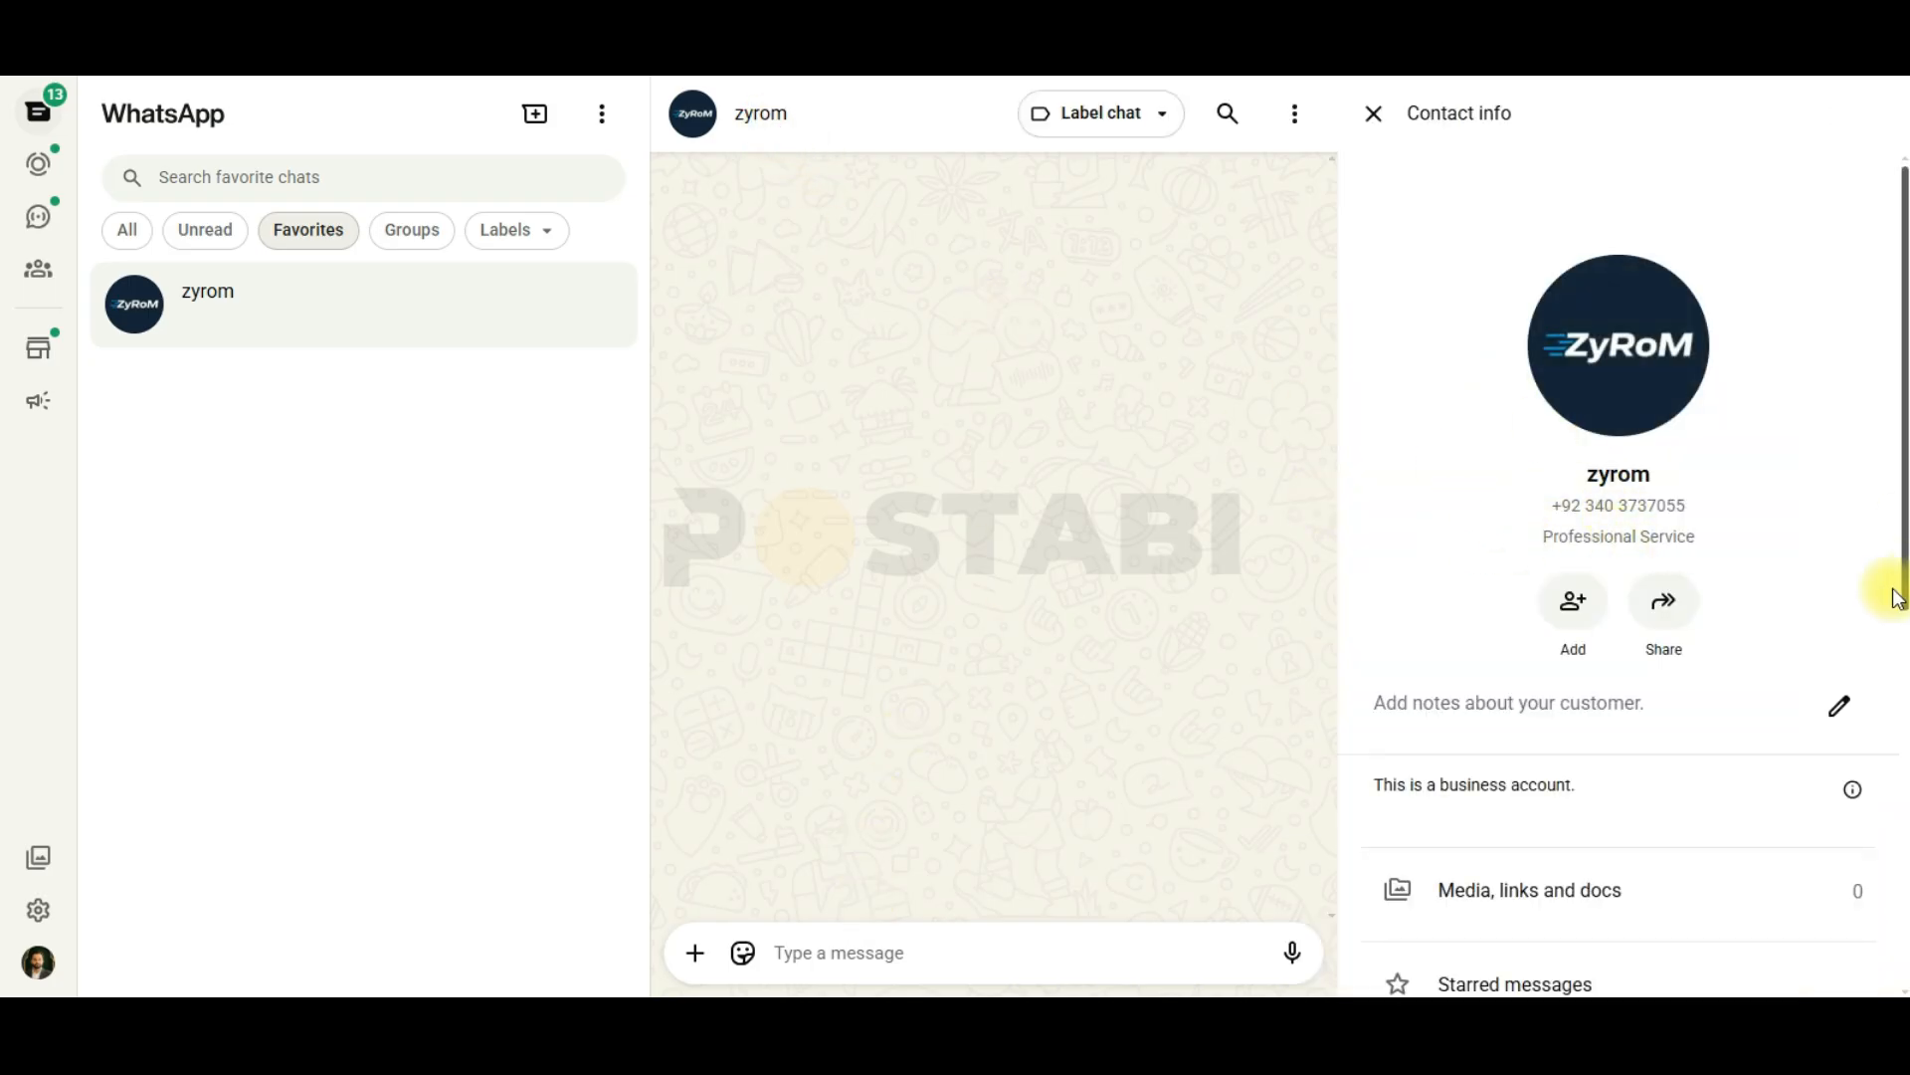
left_click_drag(1900, 598, 1779, 404)
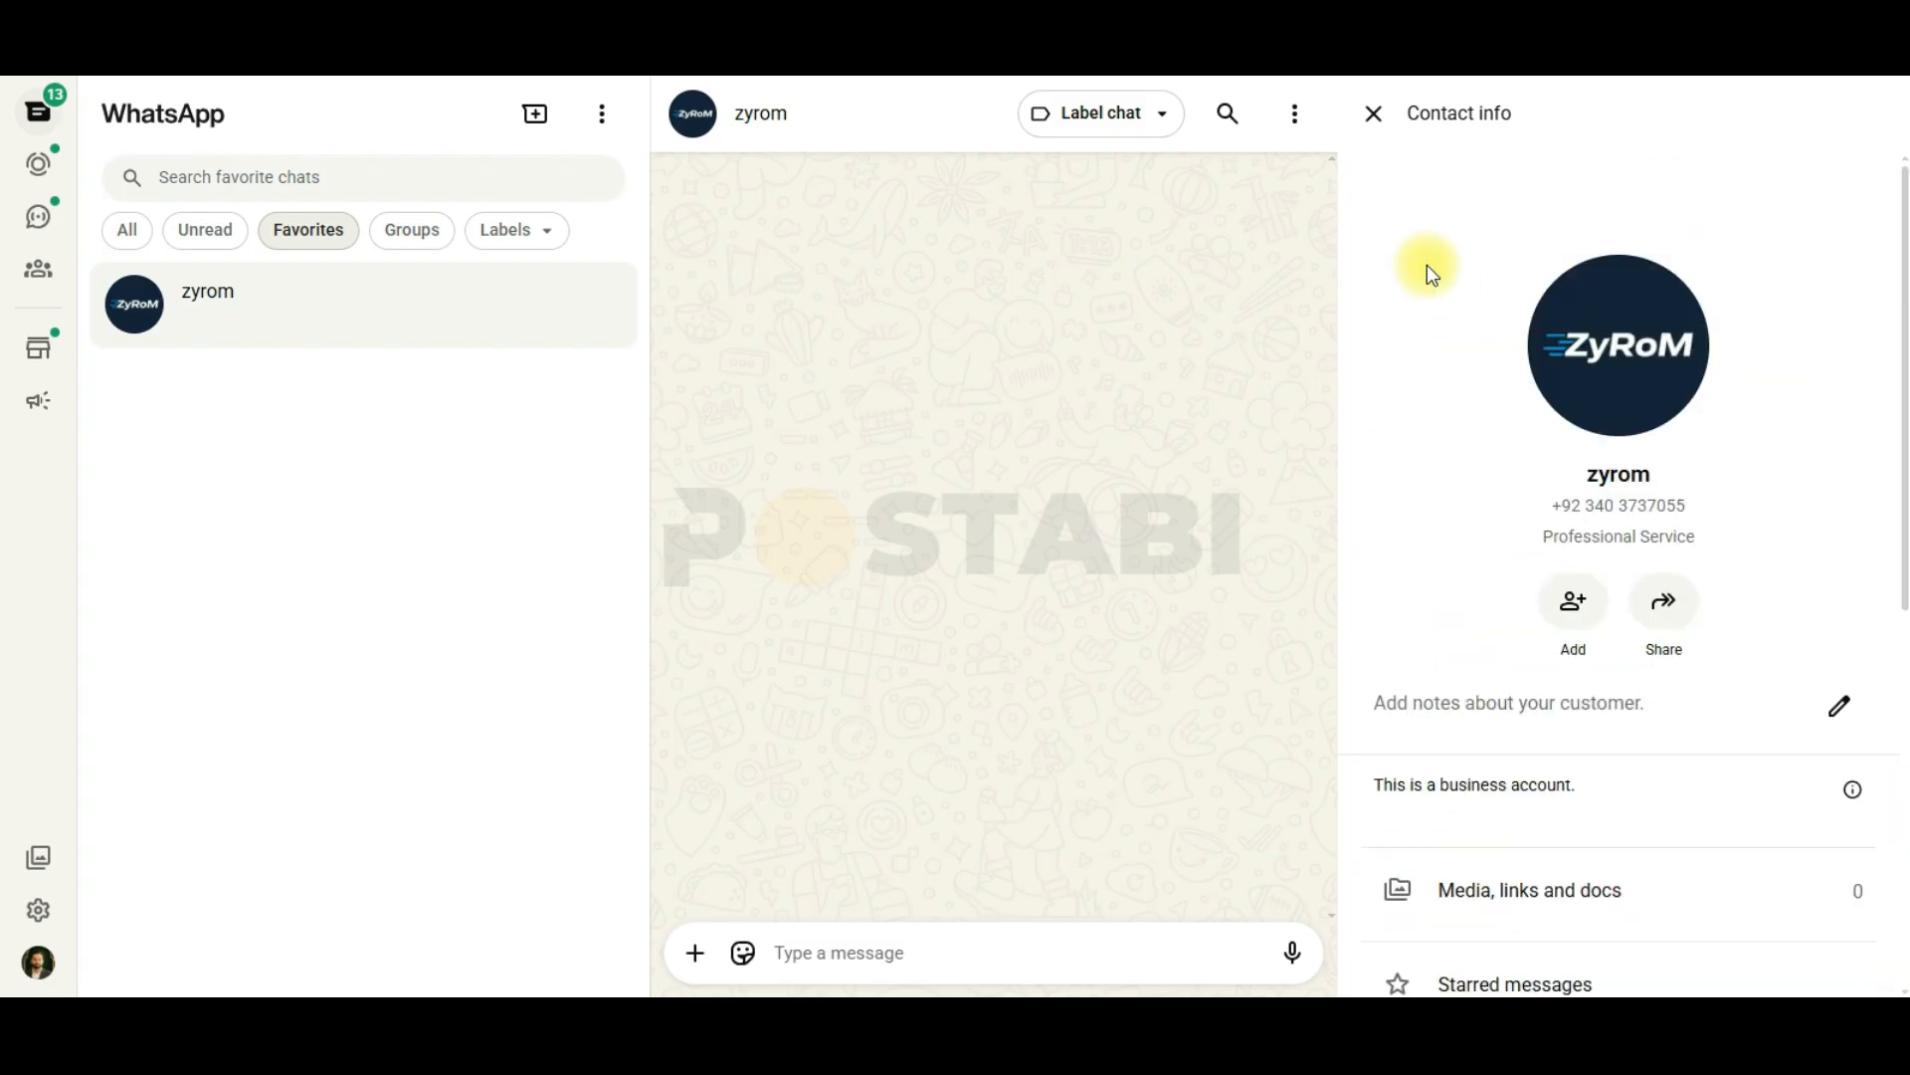
left_click(1373, 112)
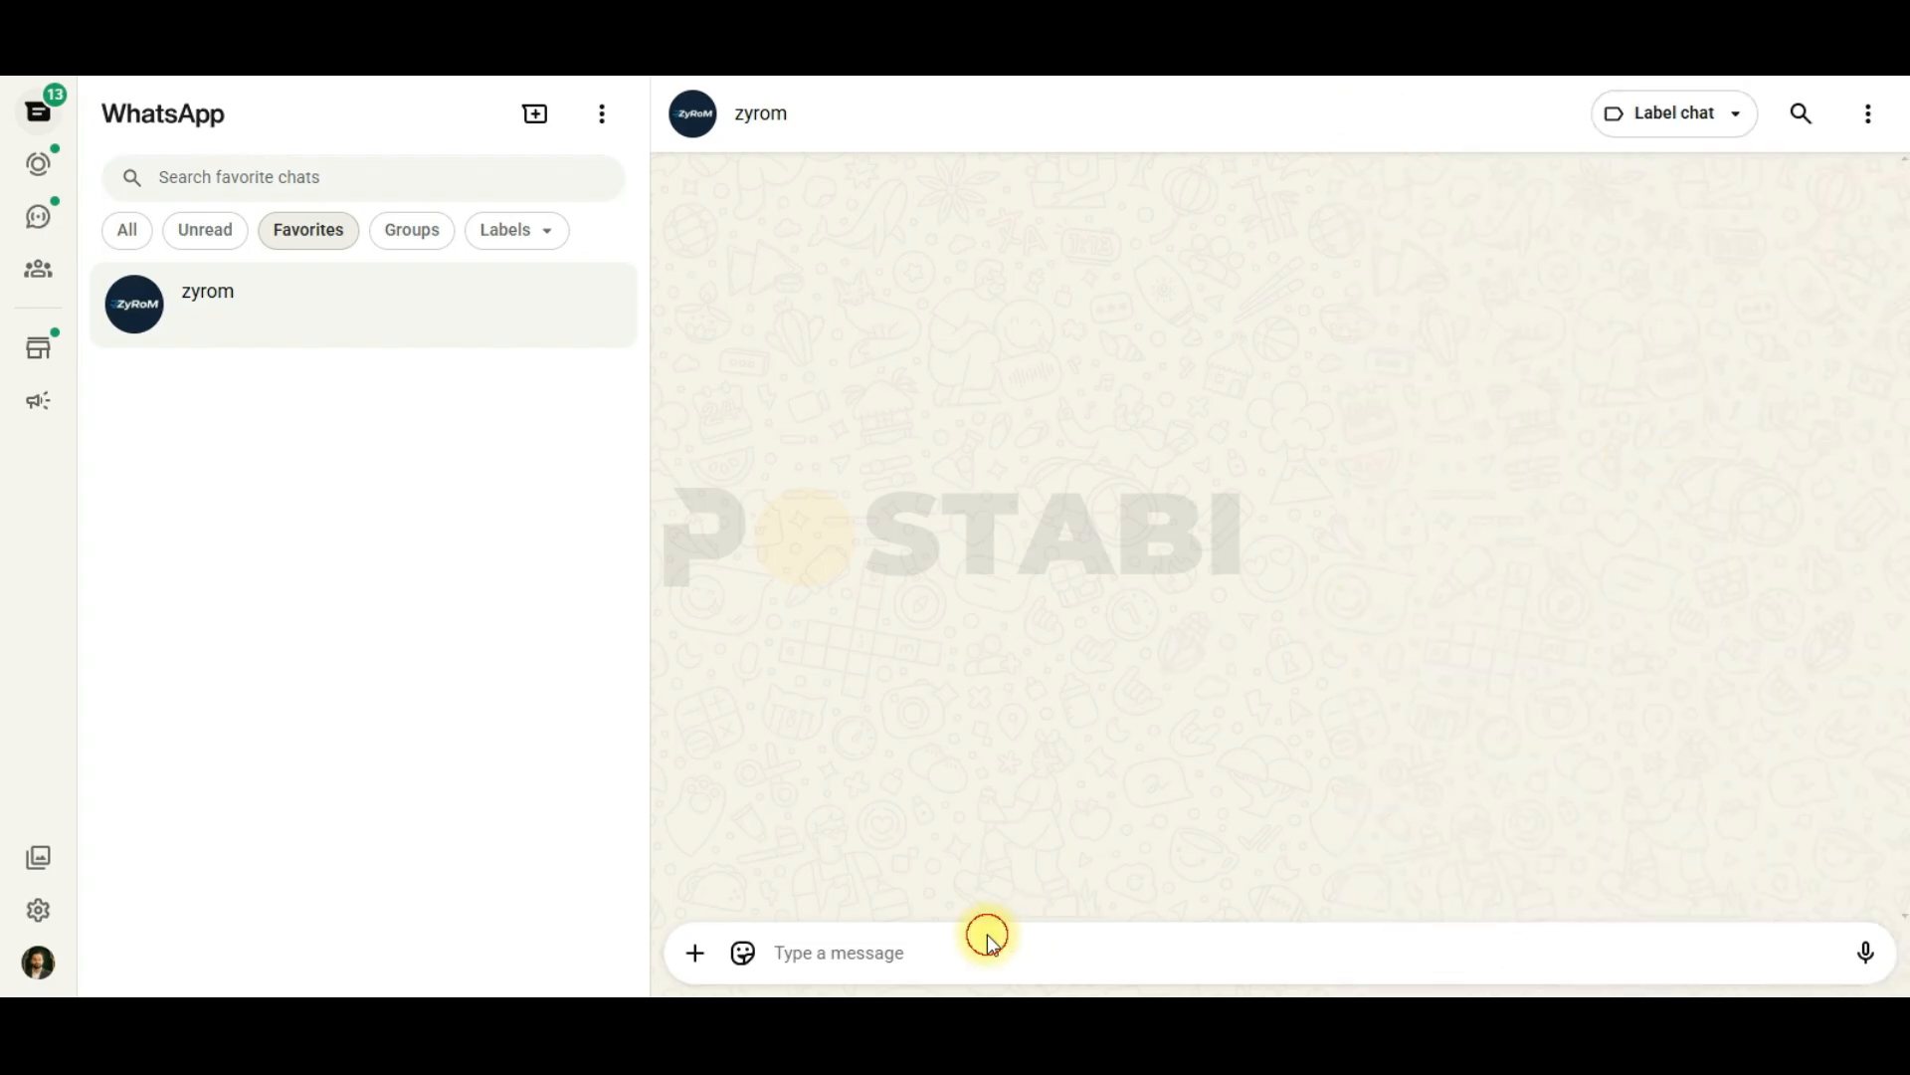
type("hi")
key("Return")
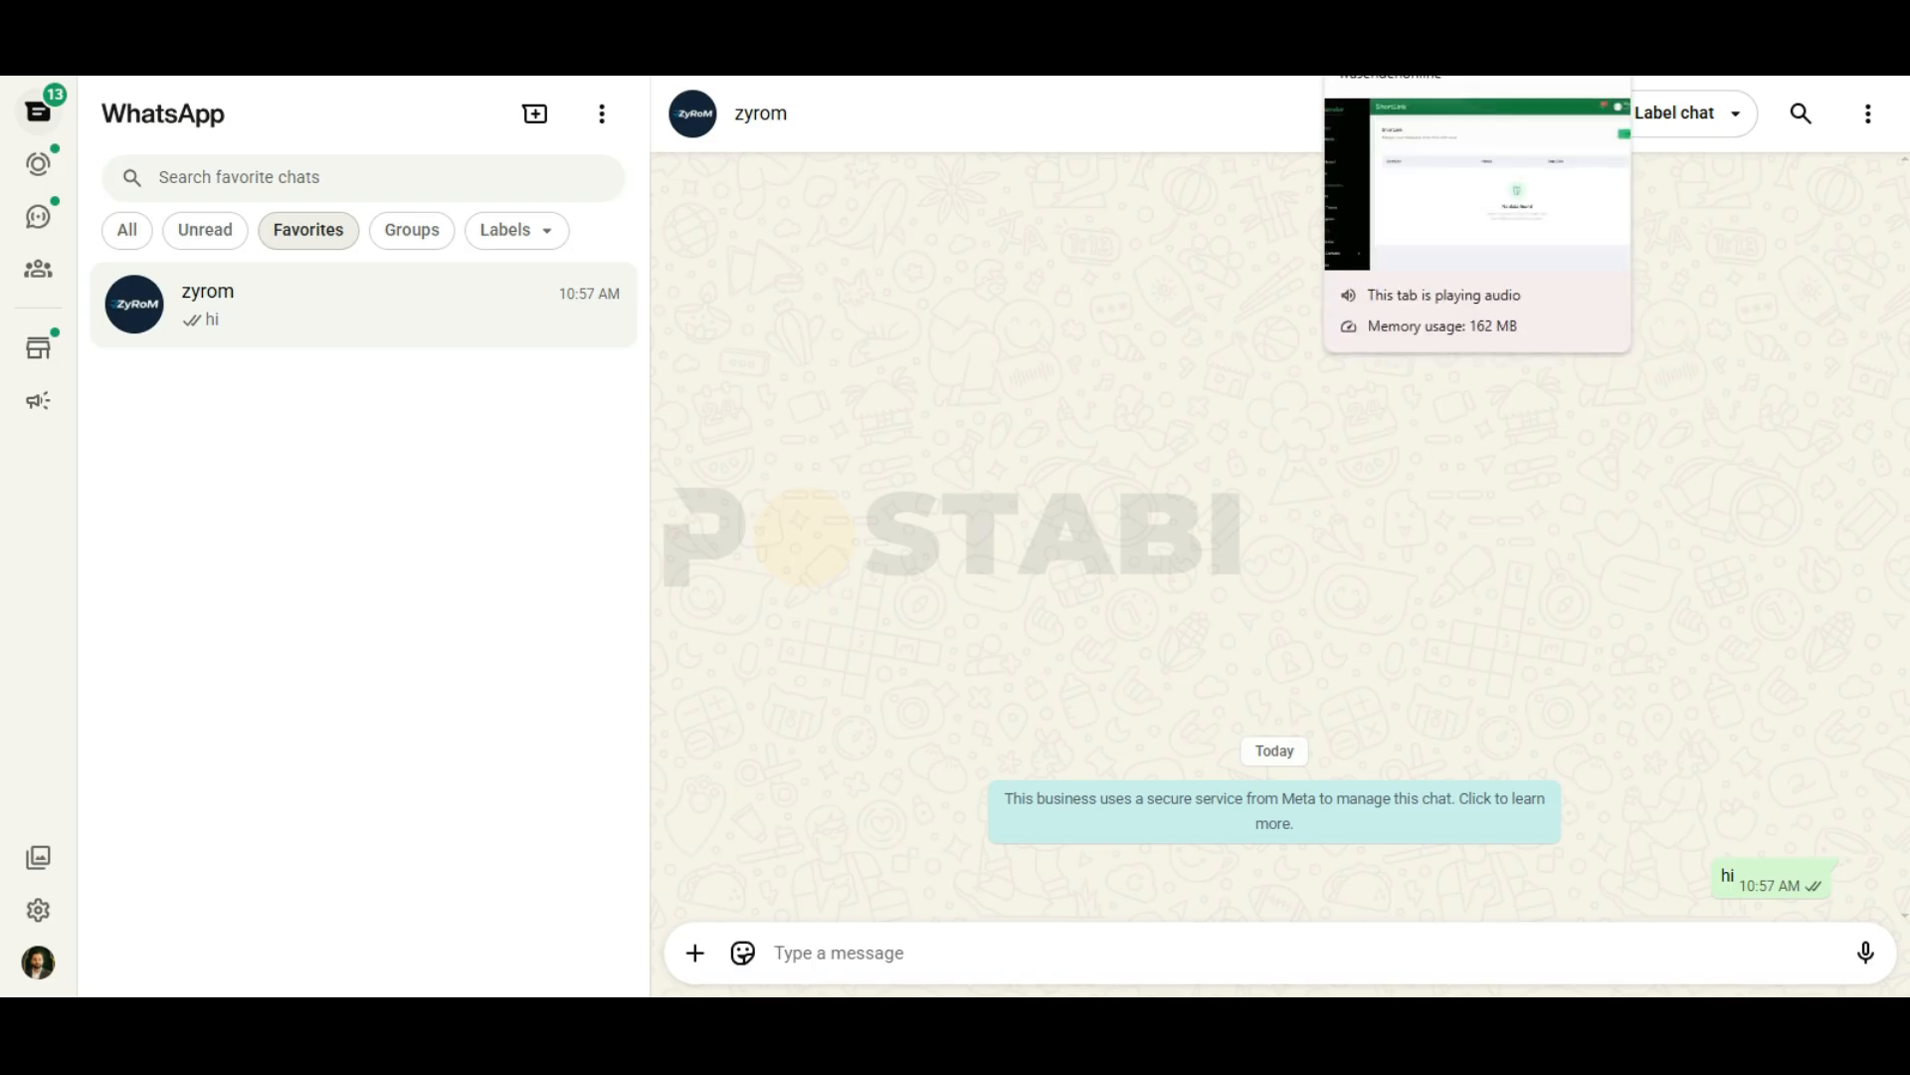
- Return to Wasender, check the latest notifications and review the welcome reply text
left_click(1384, 20)
left_click(1591, 135)
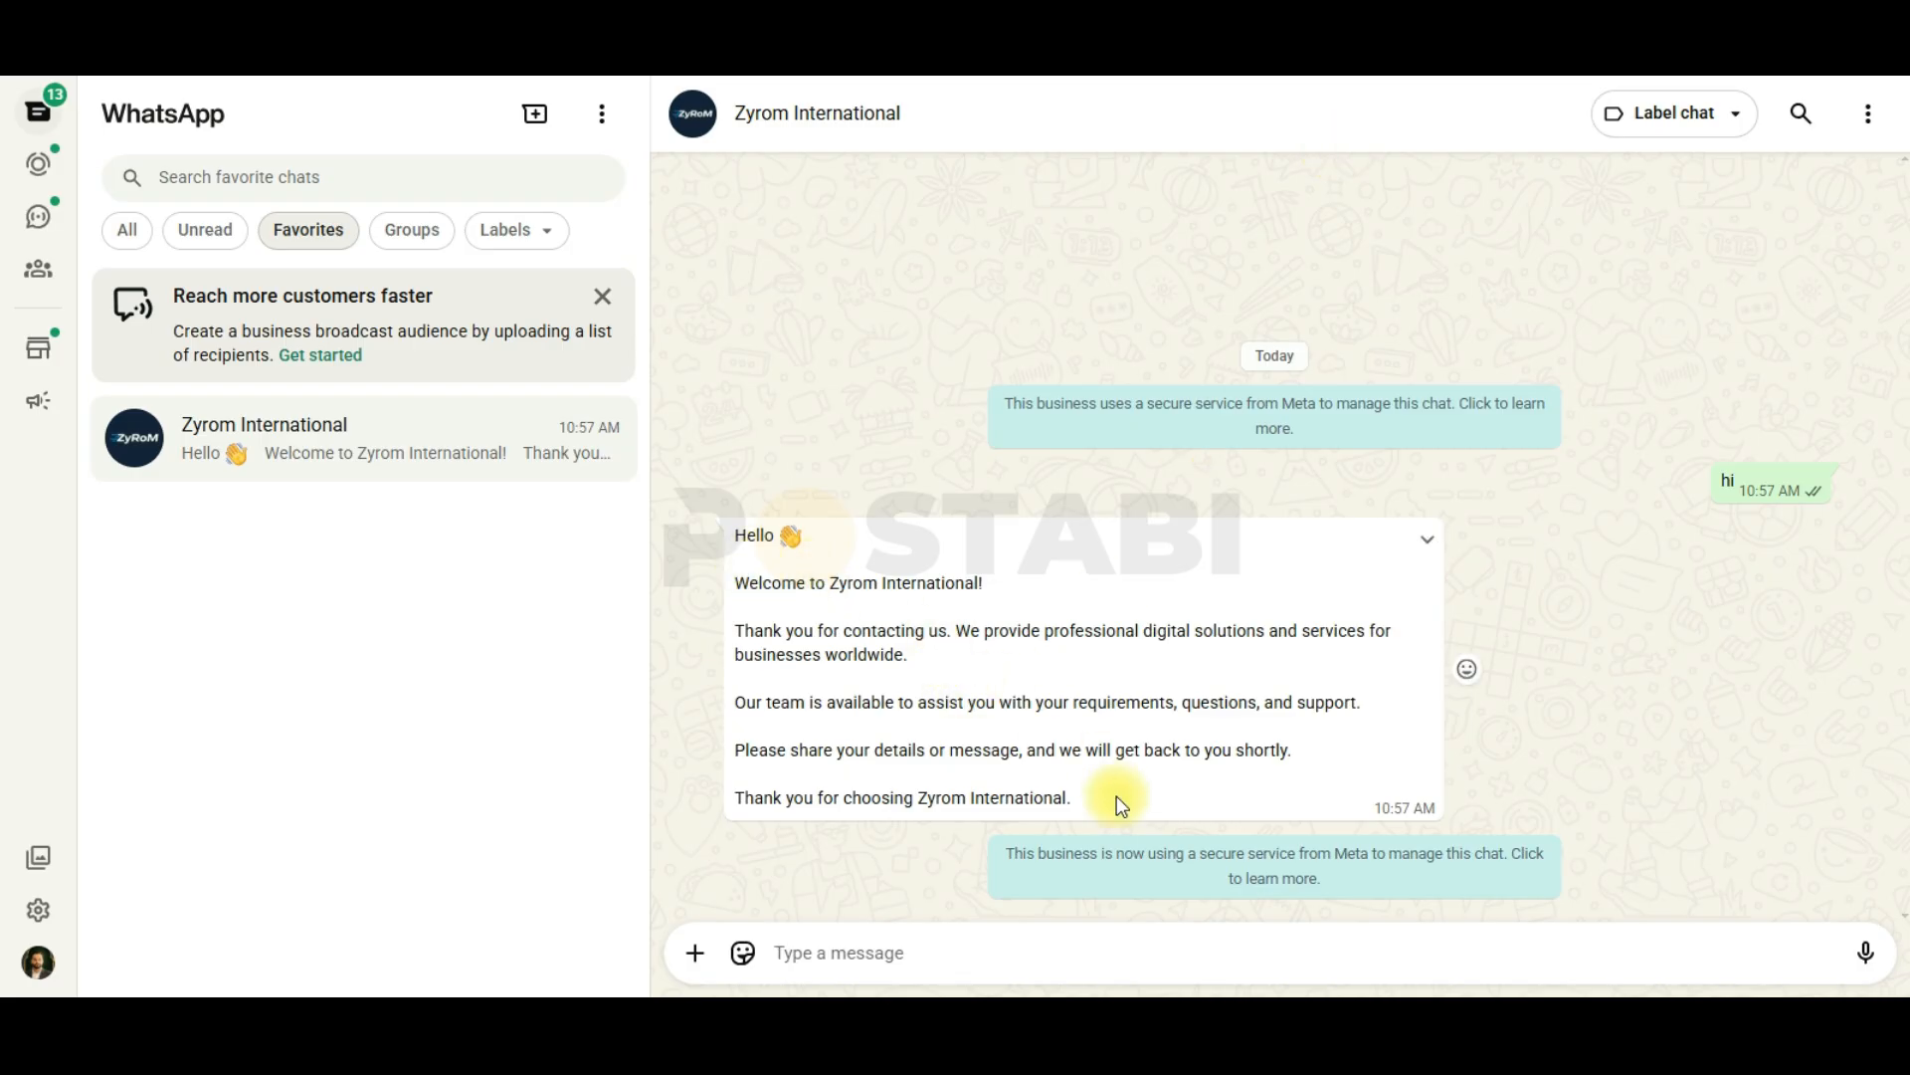
left_click_drag(1106, 806, 796, 543)
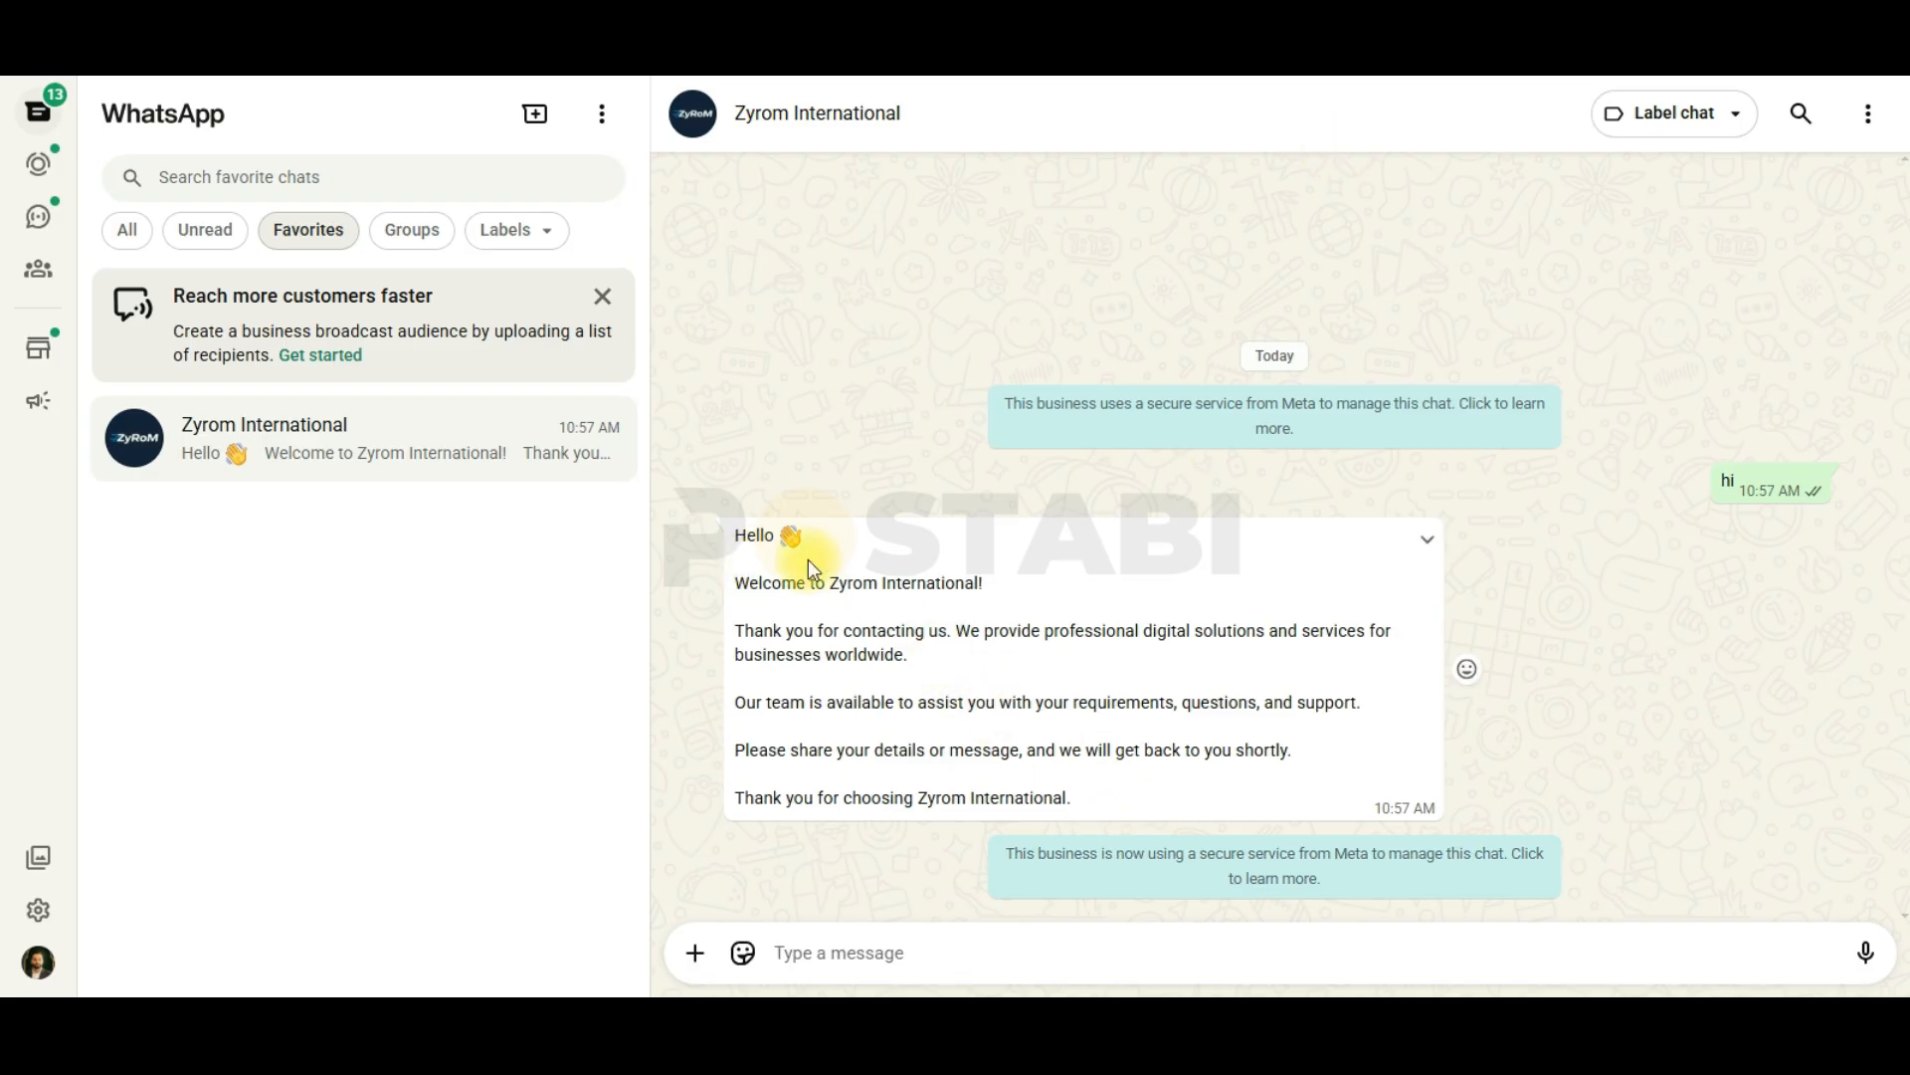
left_click(836, 628)
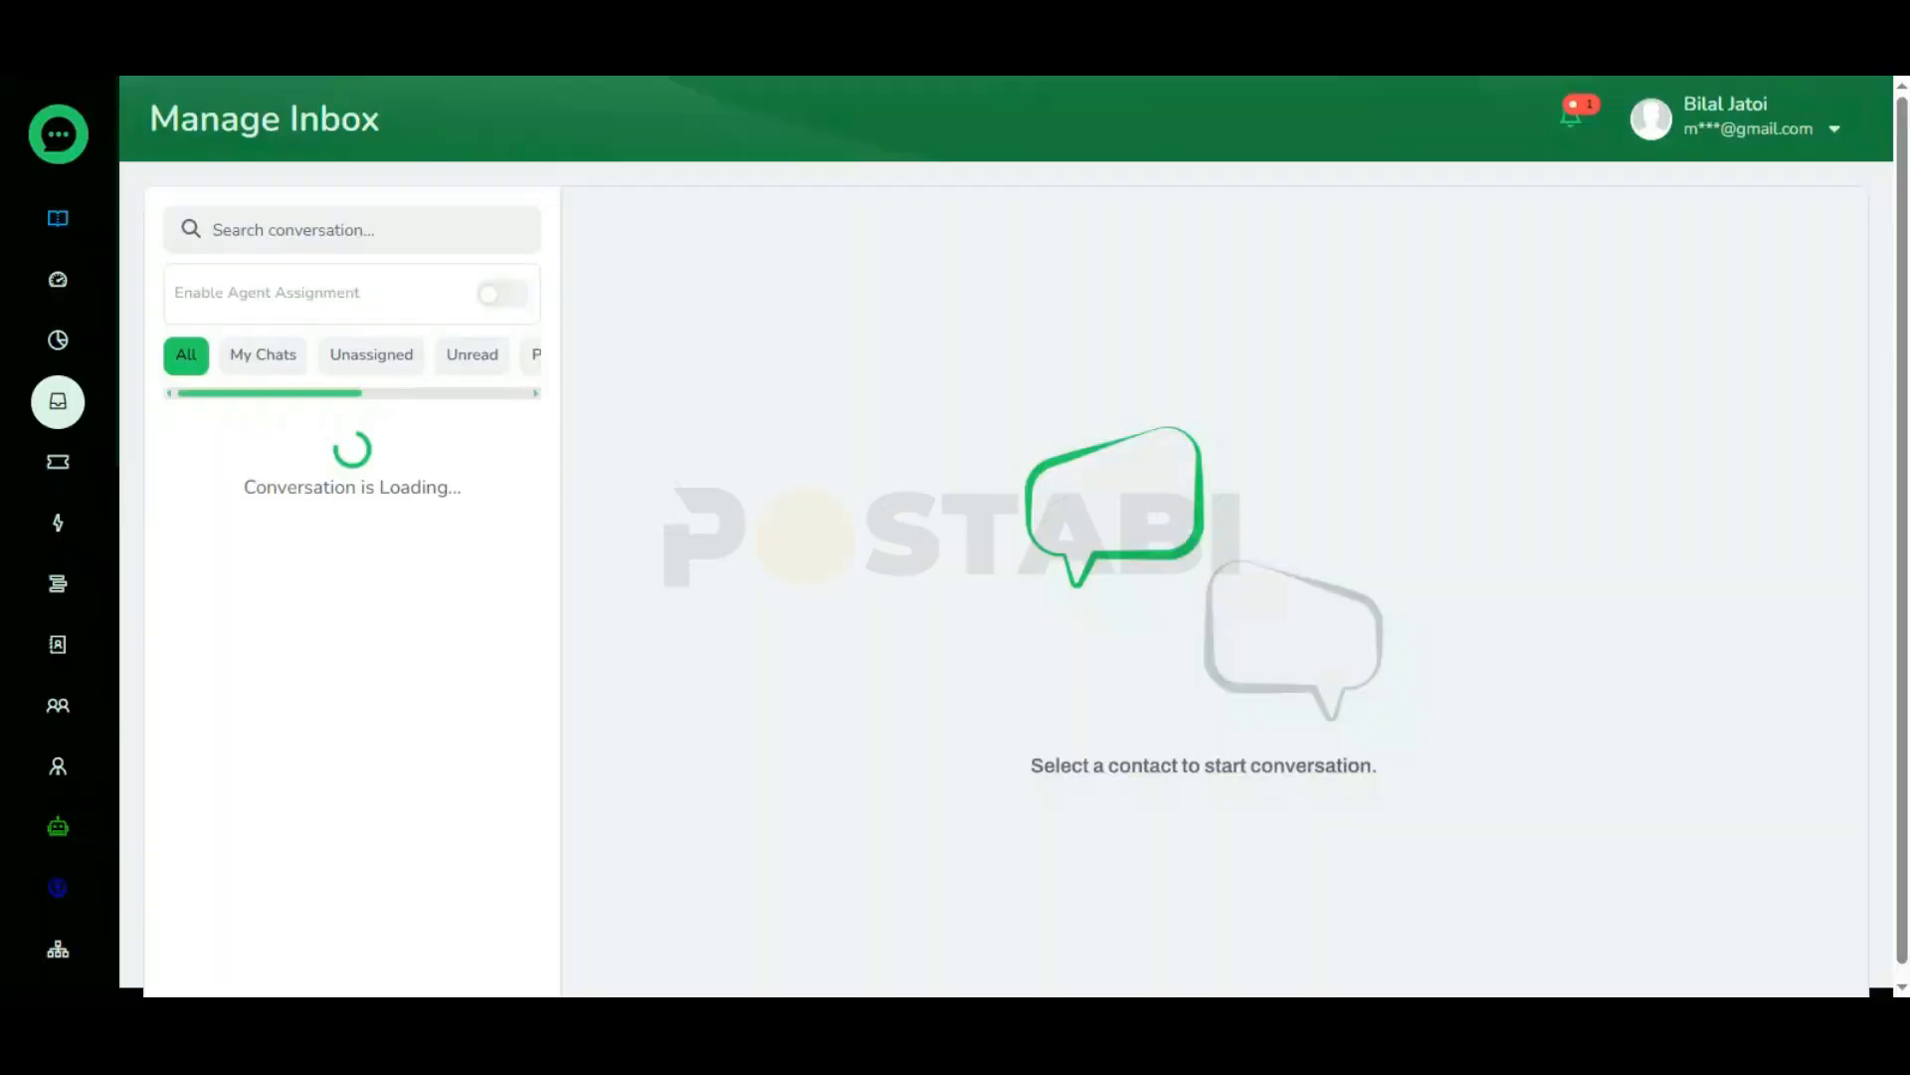
- Filter Manage Inbox to Unread conversations, then recheck the welcome message in the WhatsApp chat
left_click(466, 352)
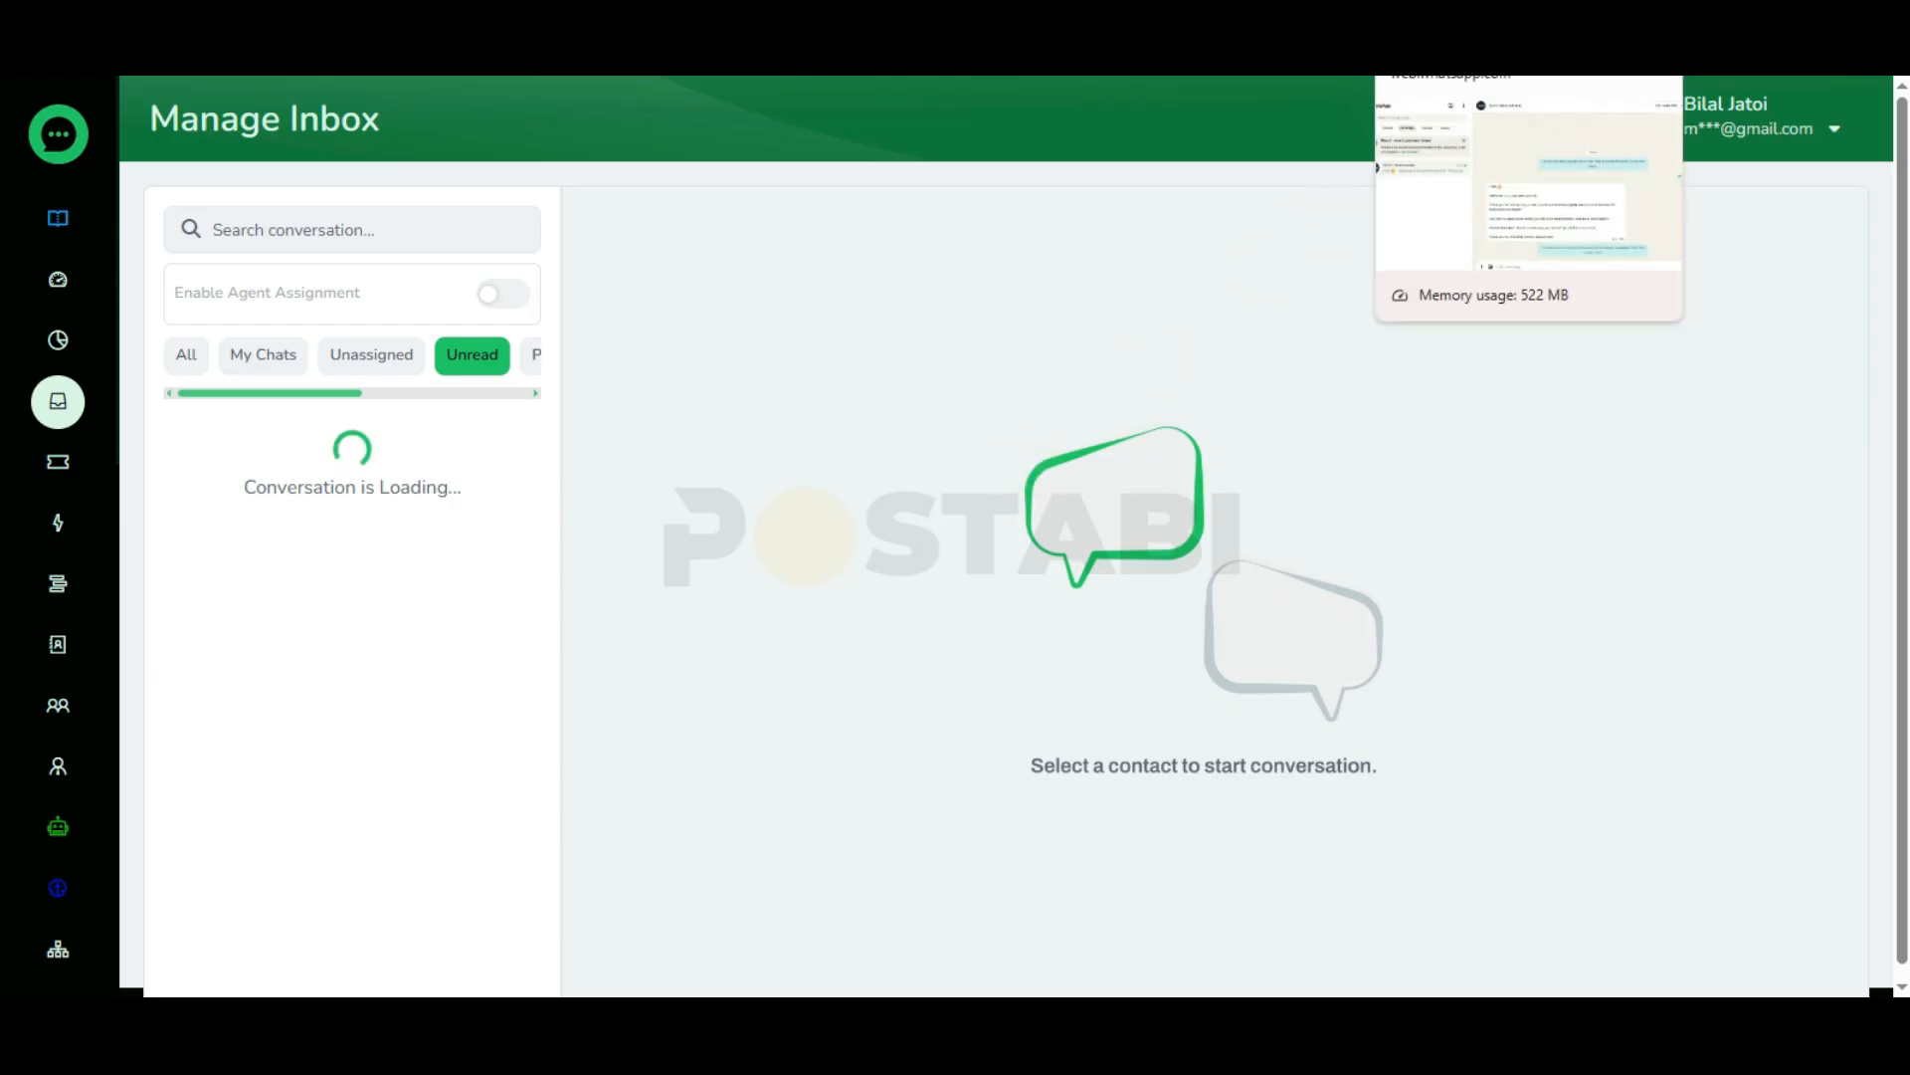
left_click(1457, 12)
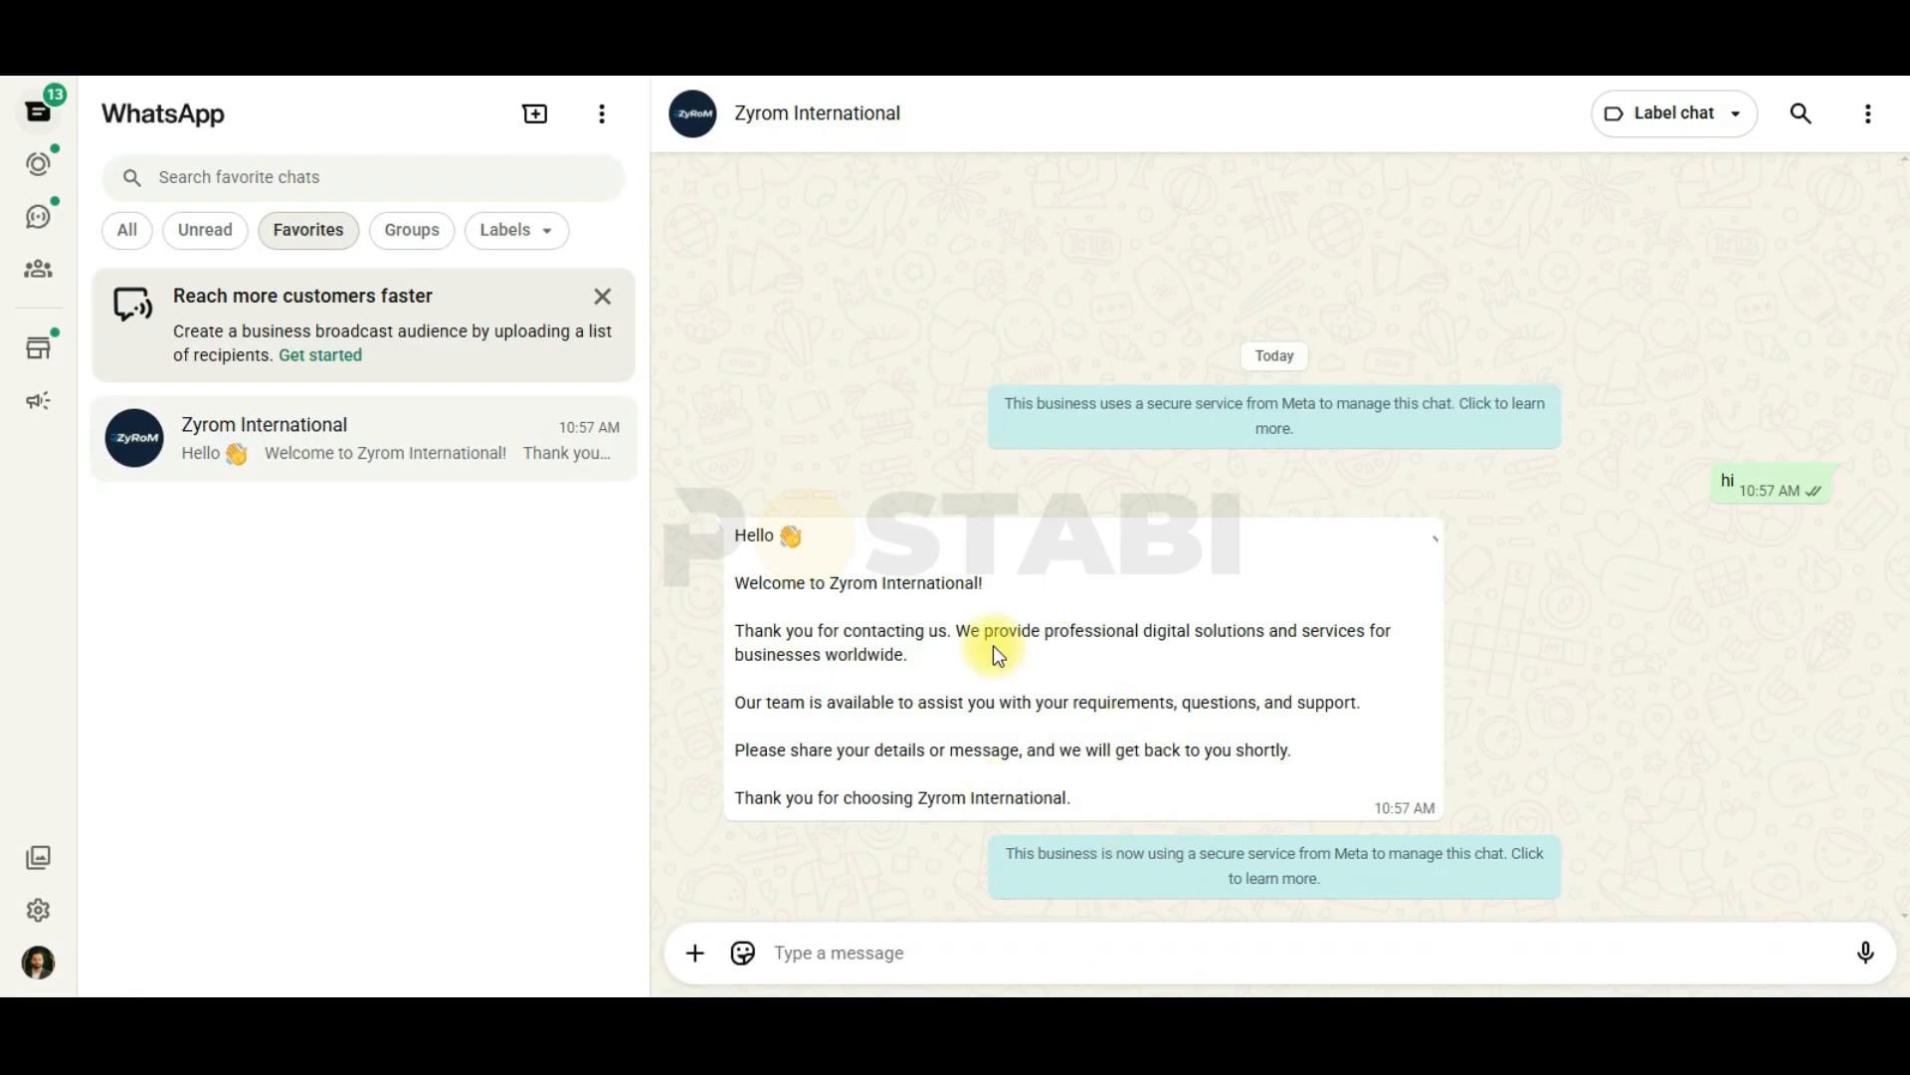
left_click_drag(741, 537, 1078, 782)
left_click(1078, 782)
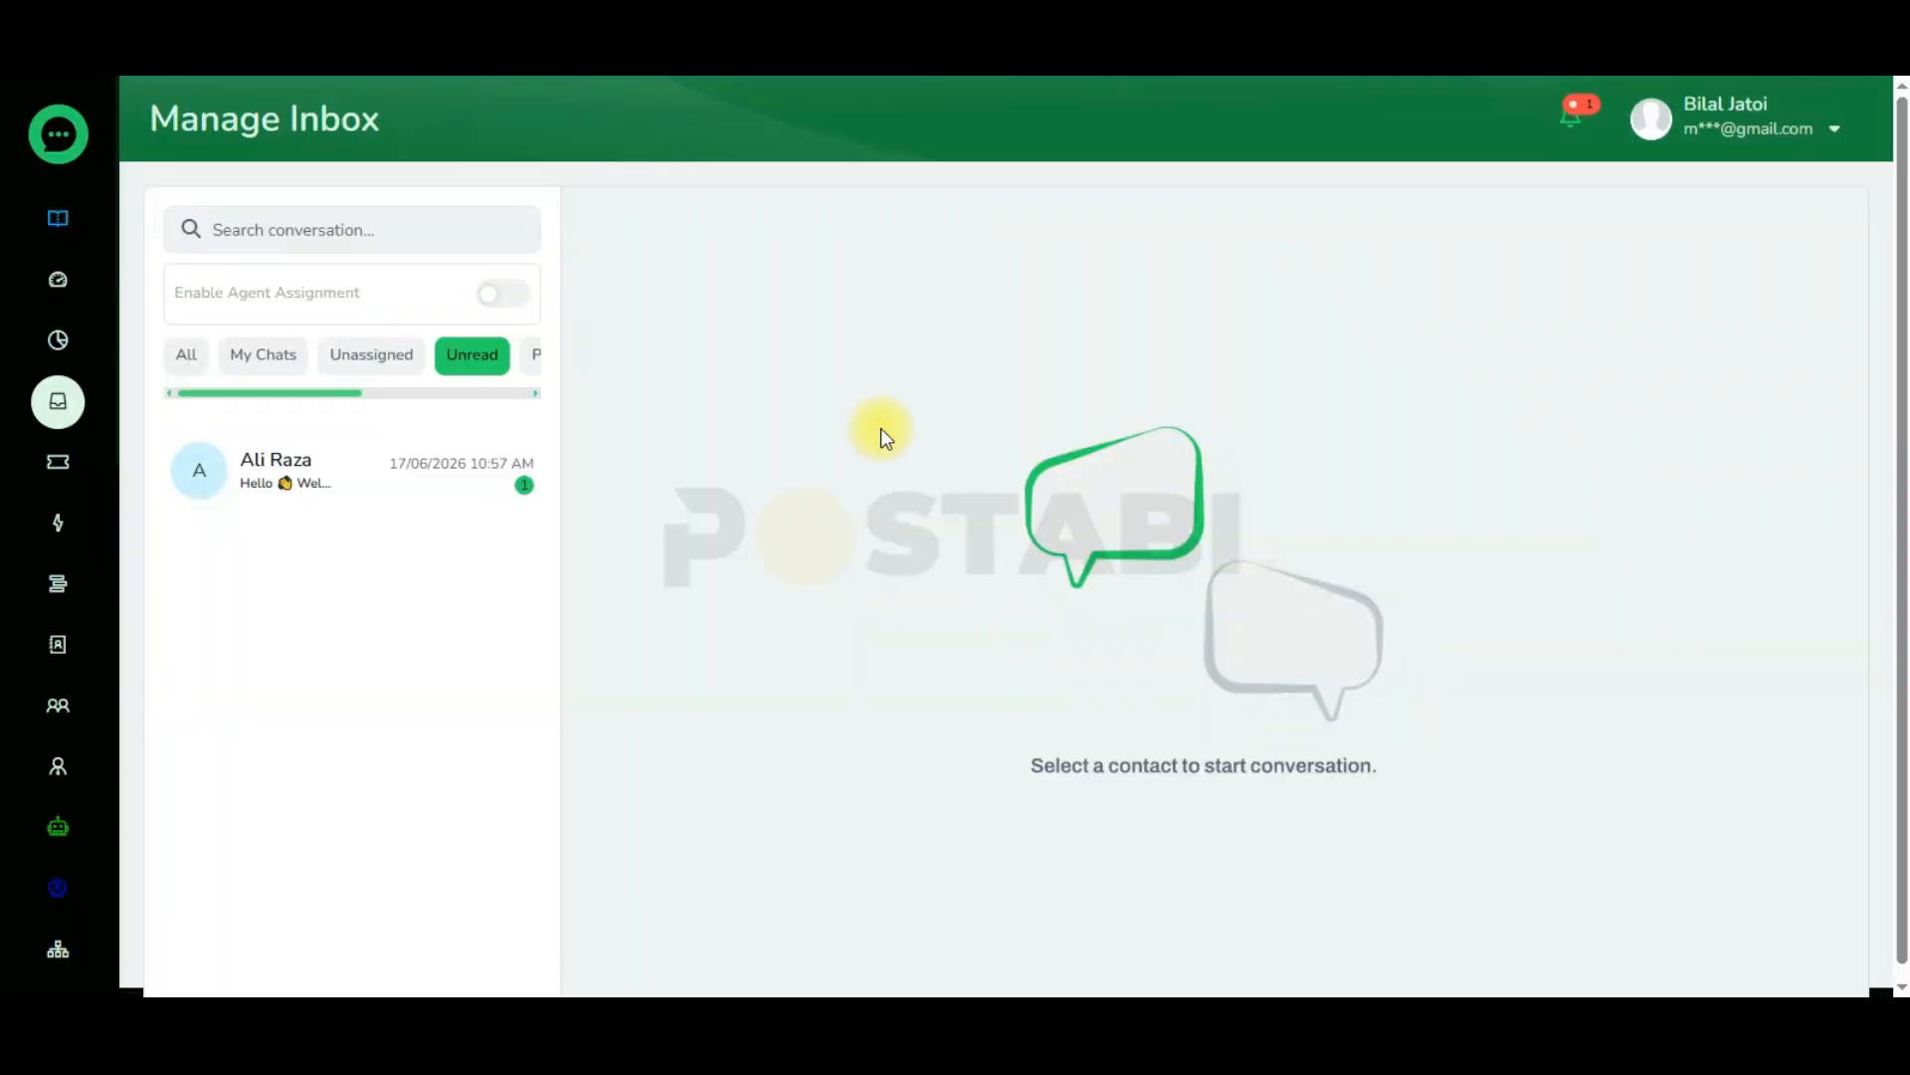
- Open the contact's conversation showing the 10:57 AM welcome reply and check the AI Reply options
left_click(339, 460)
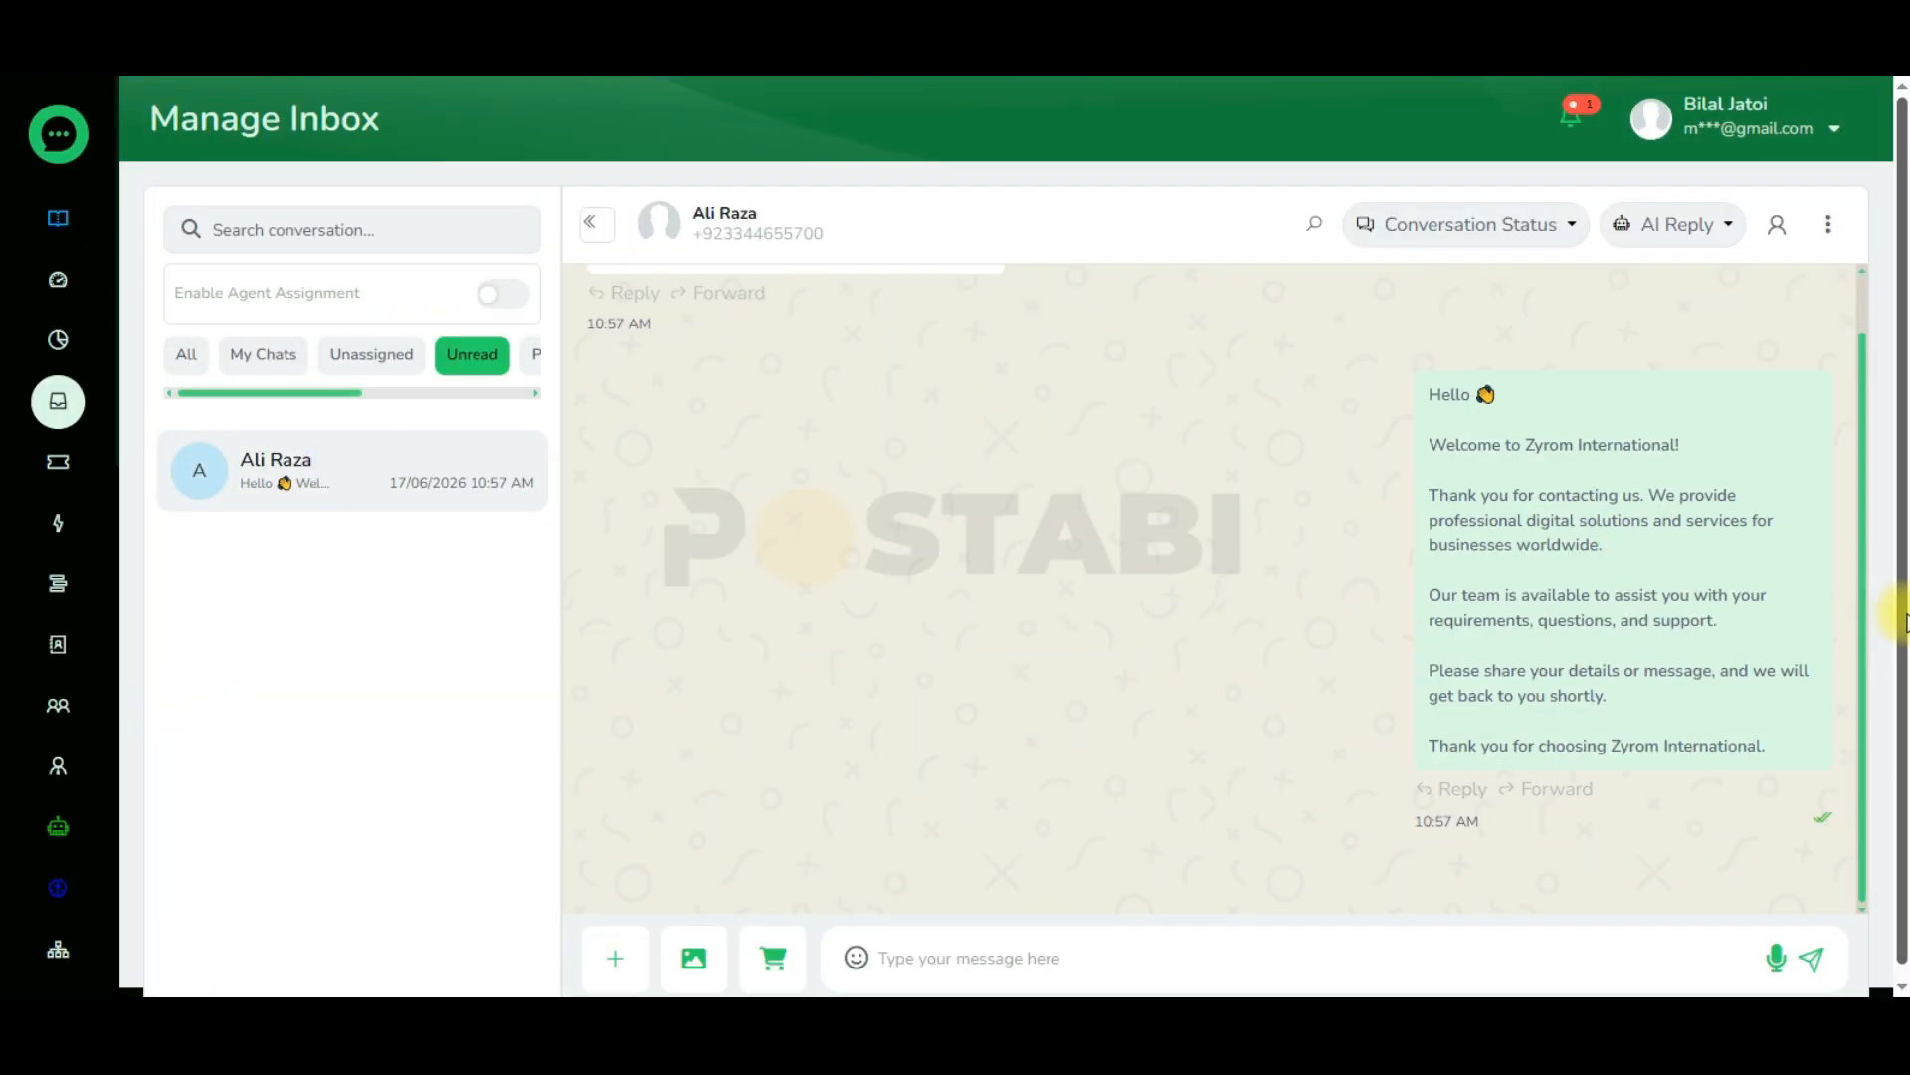
scroll(1817, 444, "up", 2)
scroll(1810, 410, "down", 2)
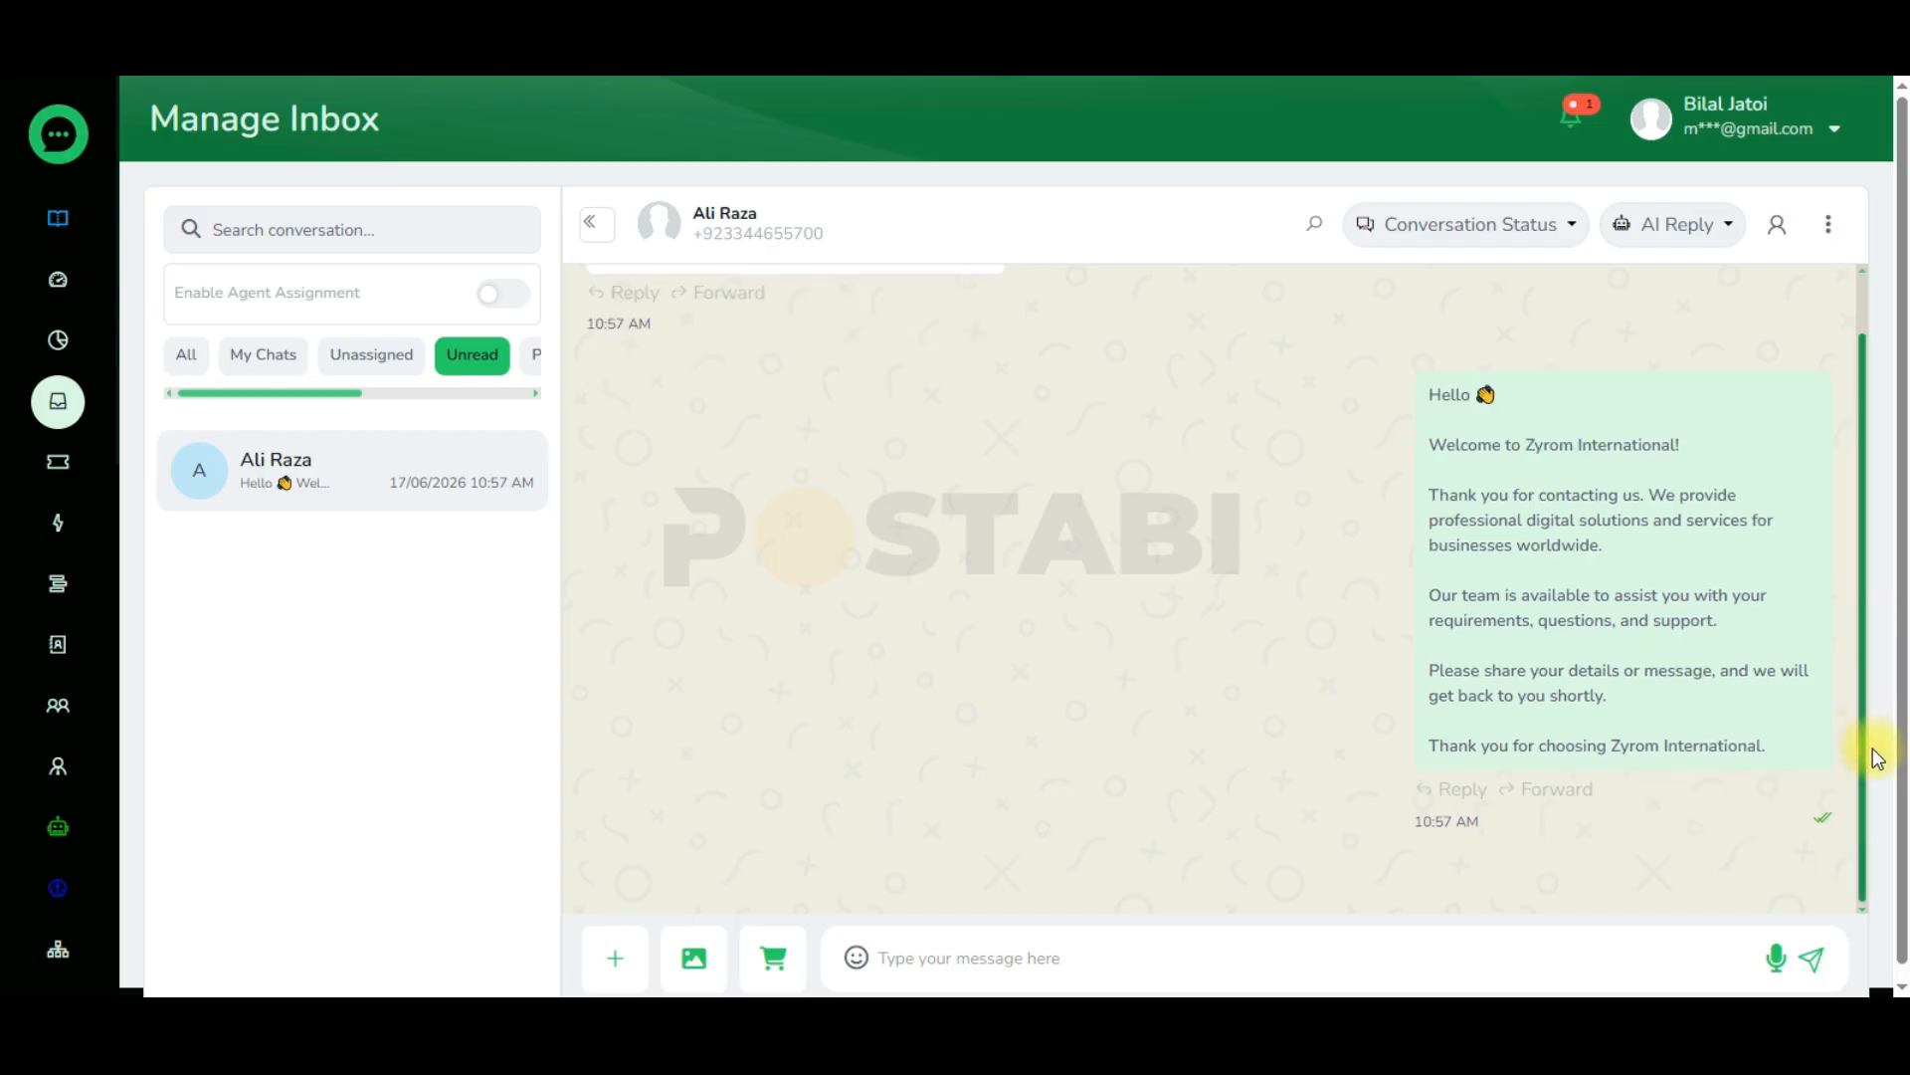
left_click(1677, 217)
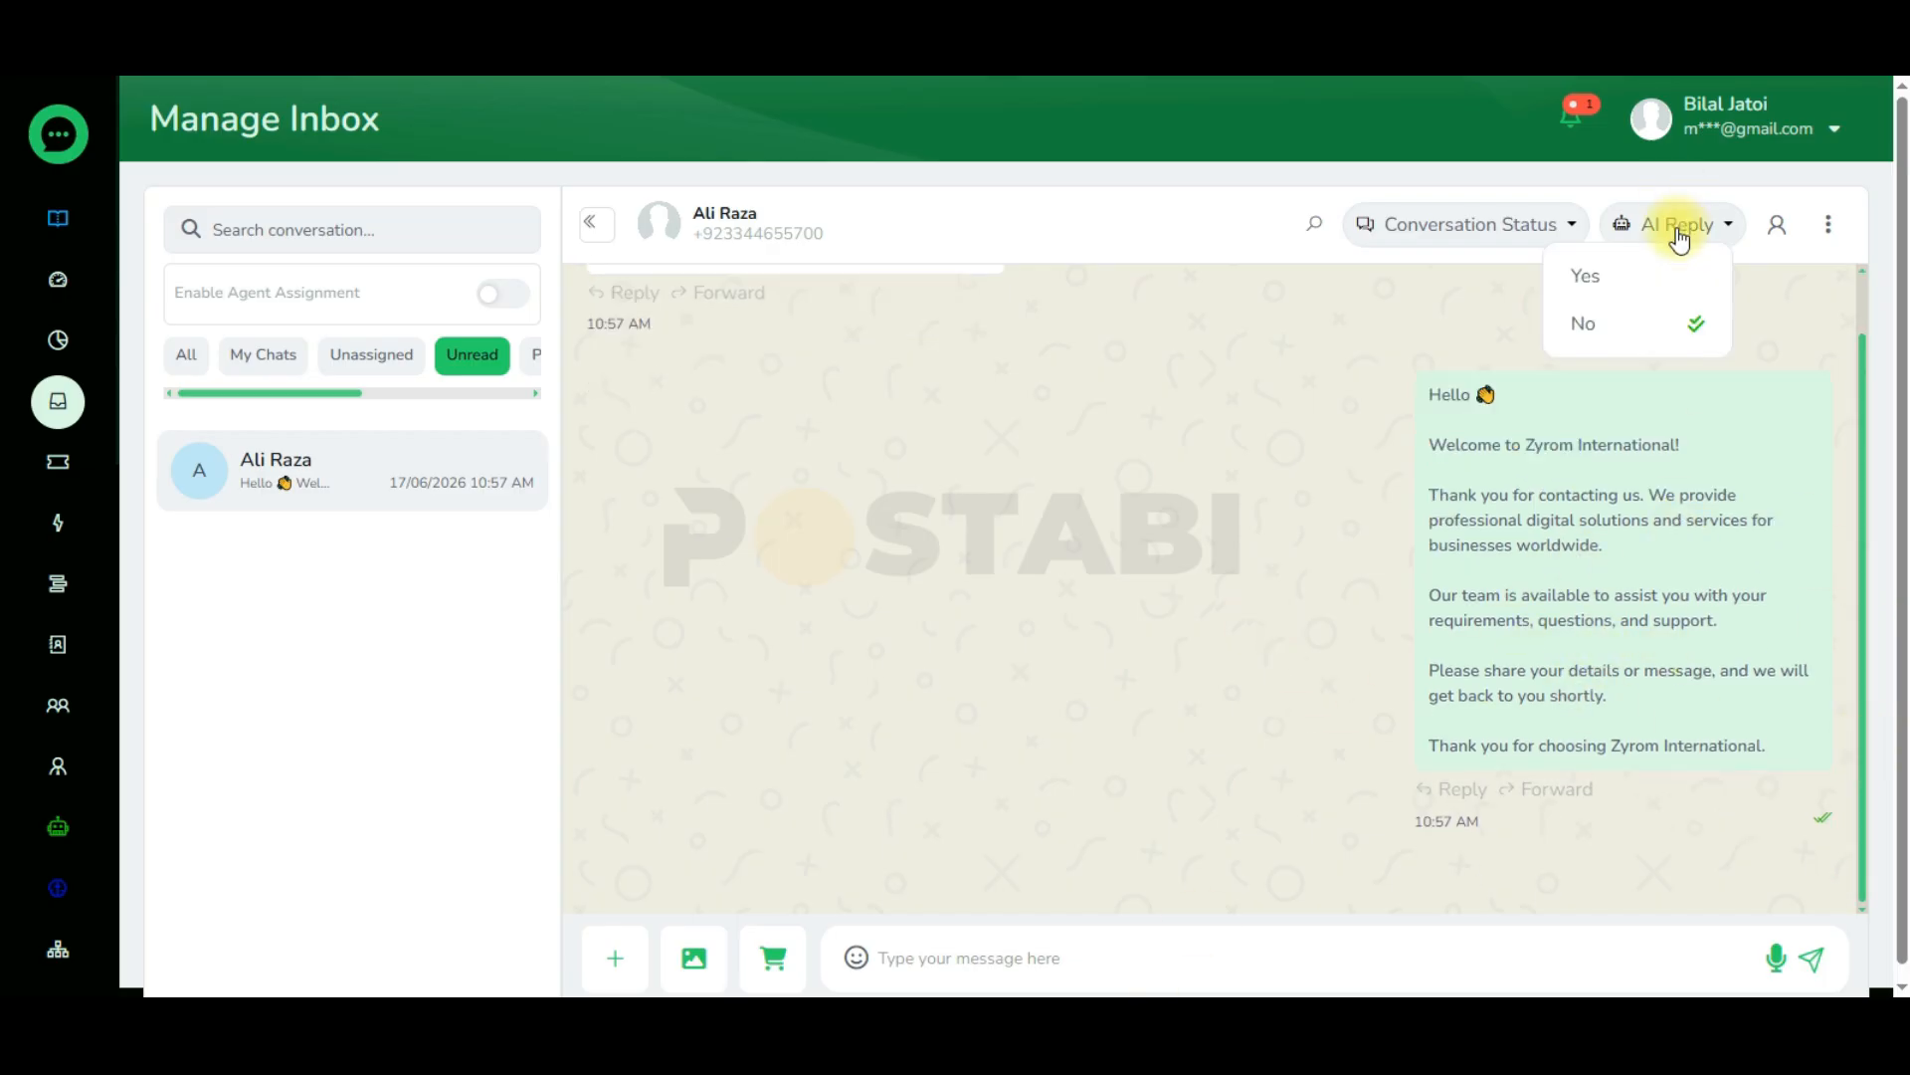
left_click(1308, 564)
- Try the e-commerce products picker, image attachment and other message types, then view contact details
left_click(772, 964)
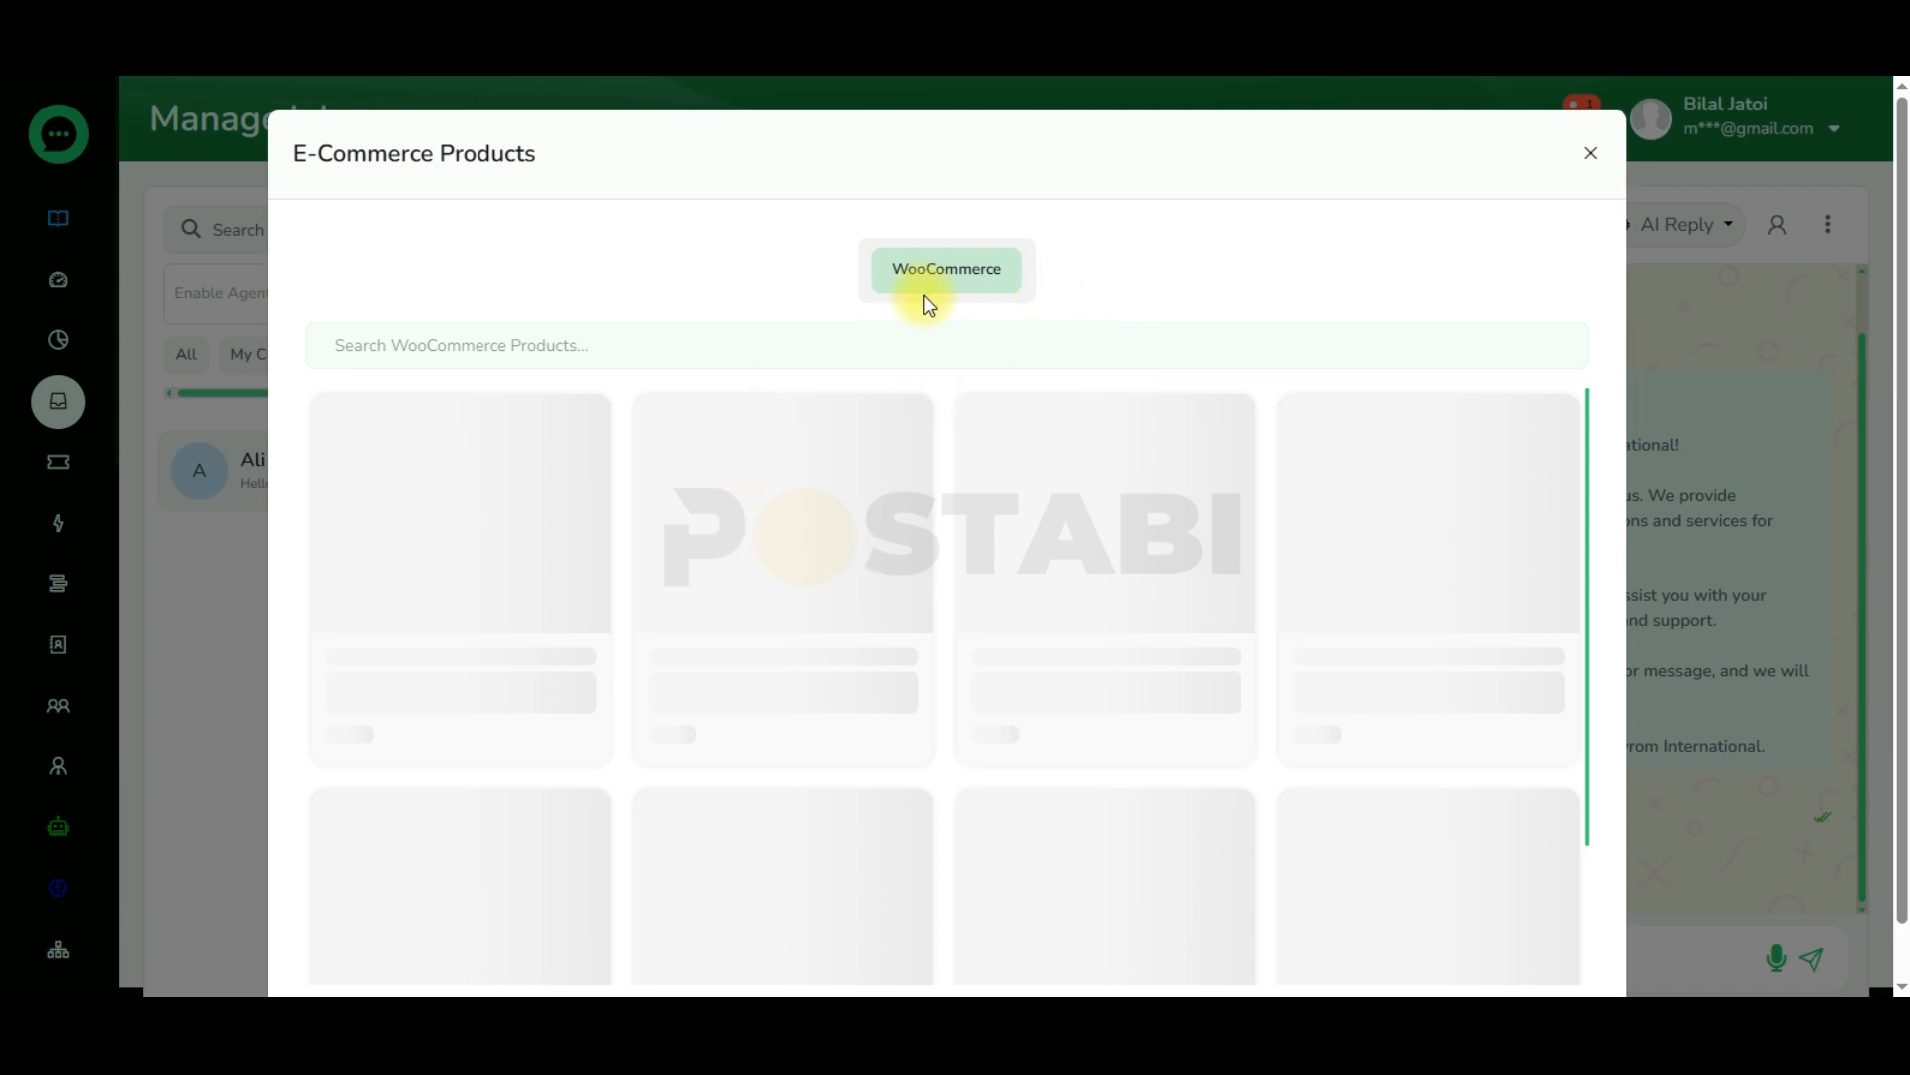
left_click(1590, 157)
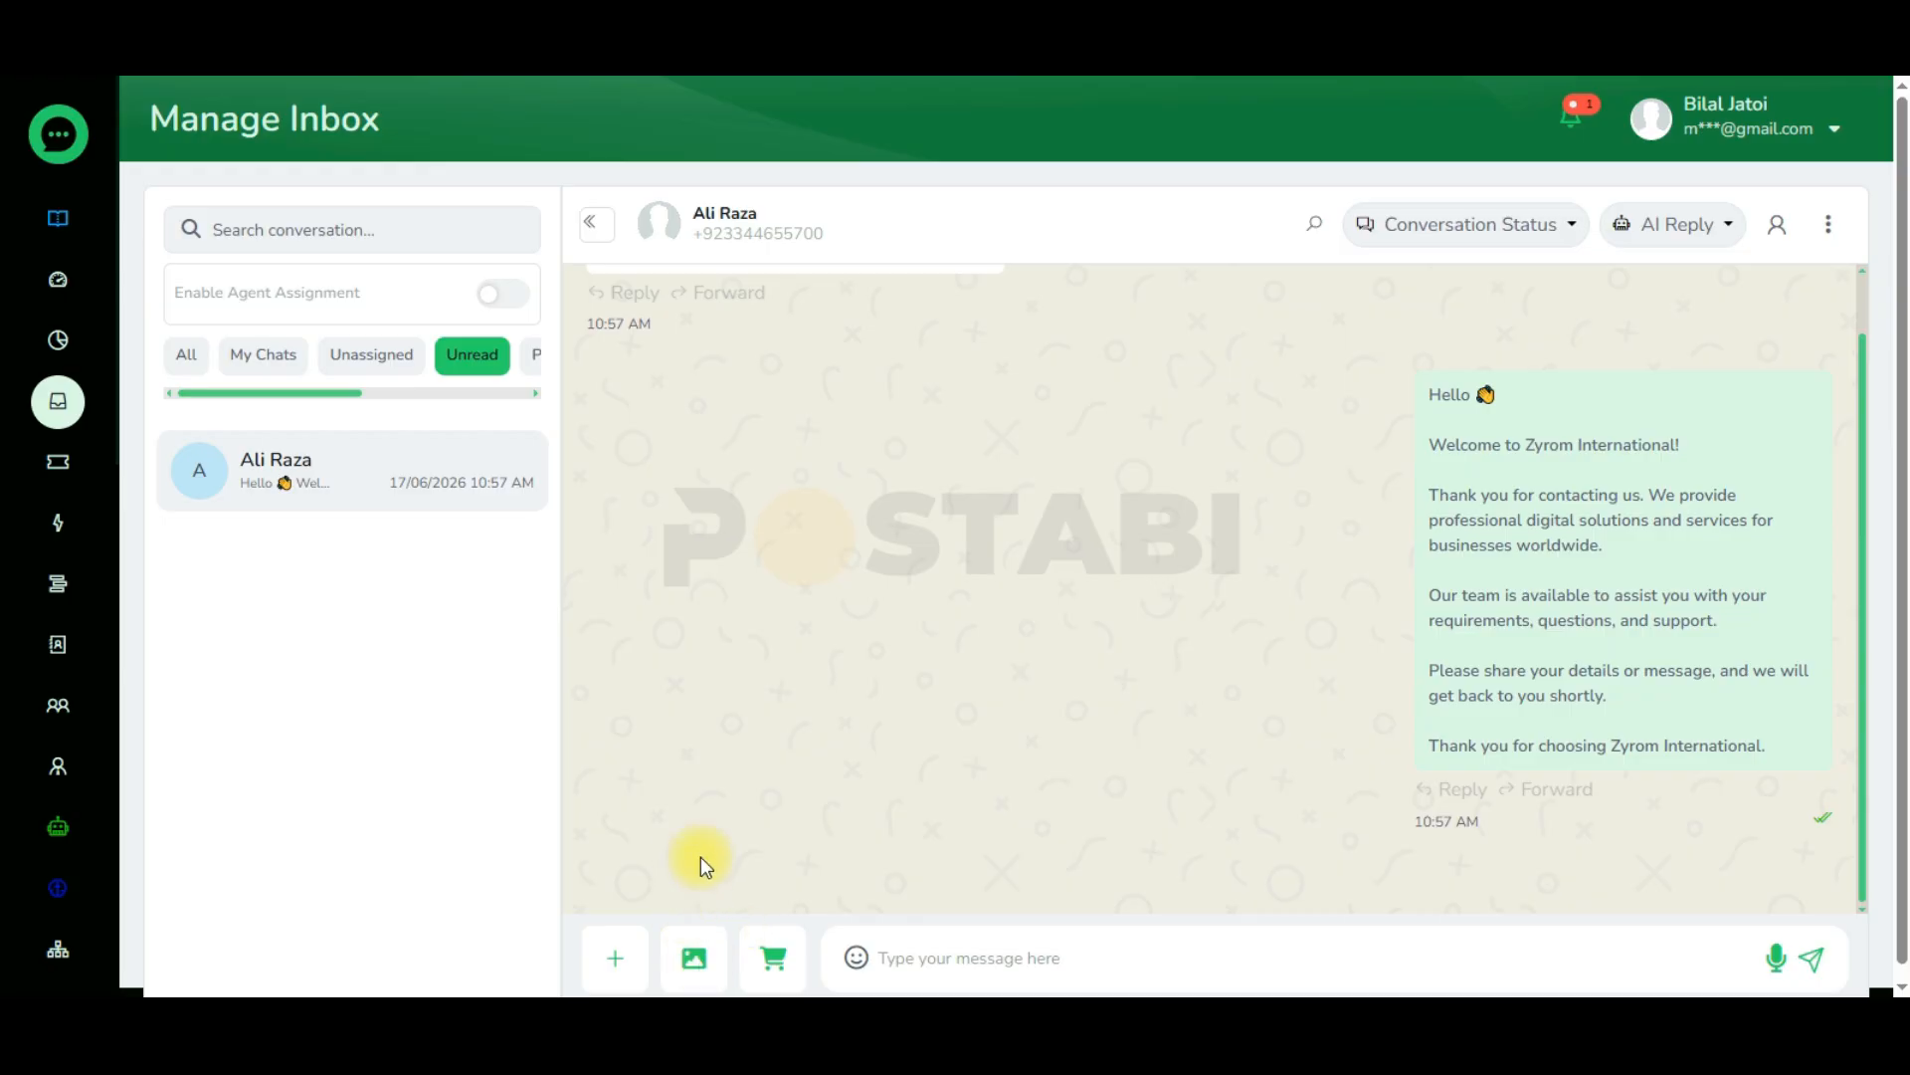
left_click(677, 943)
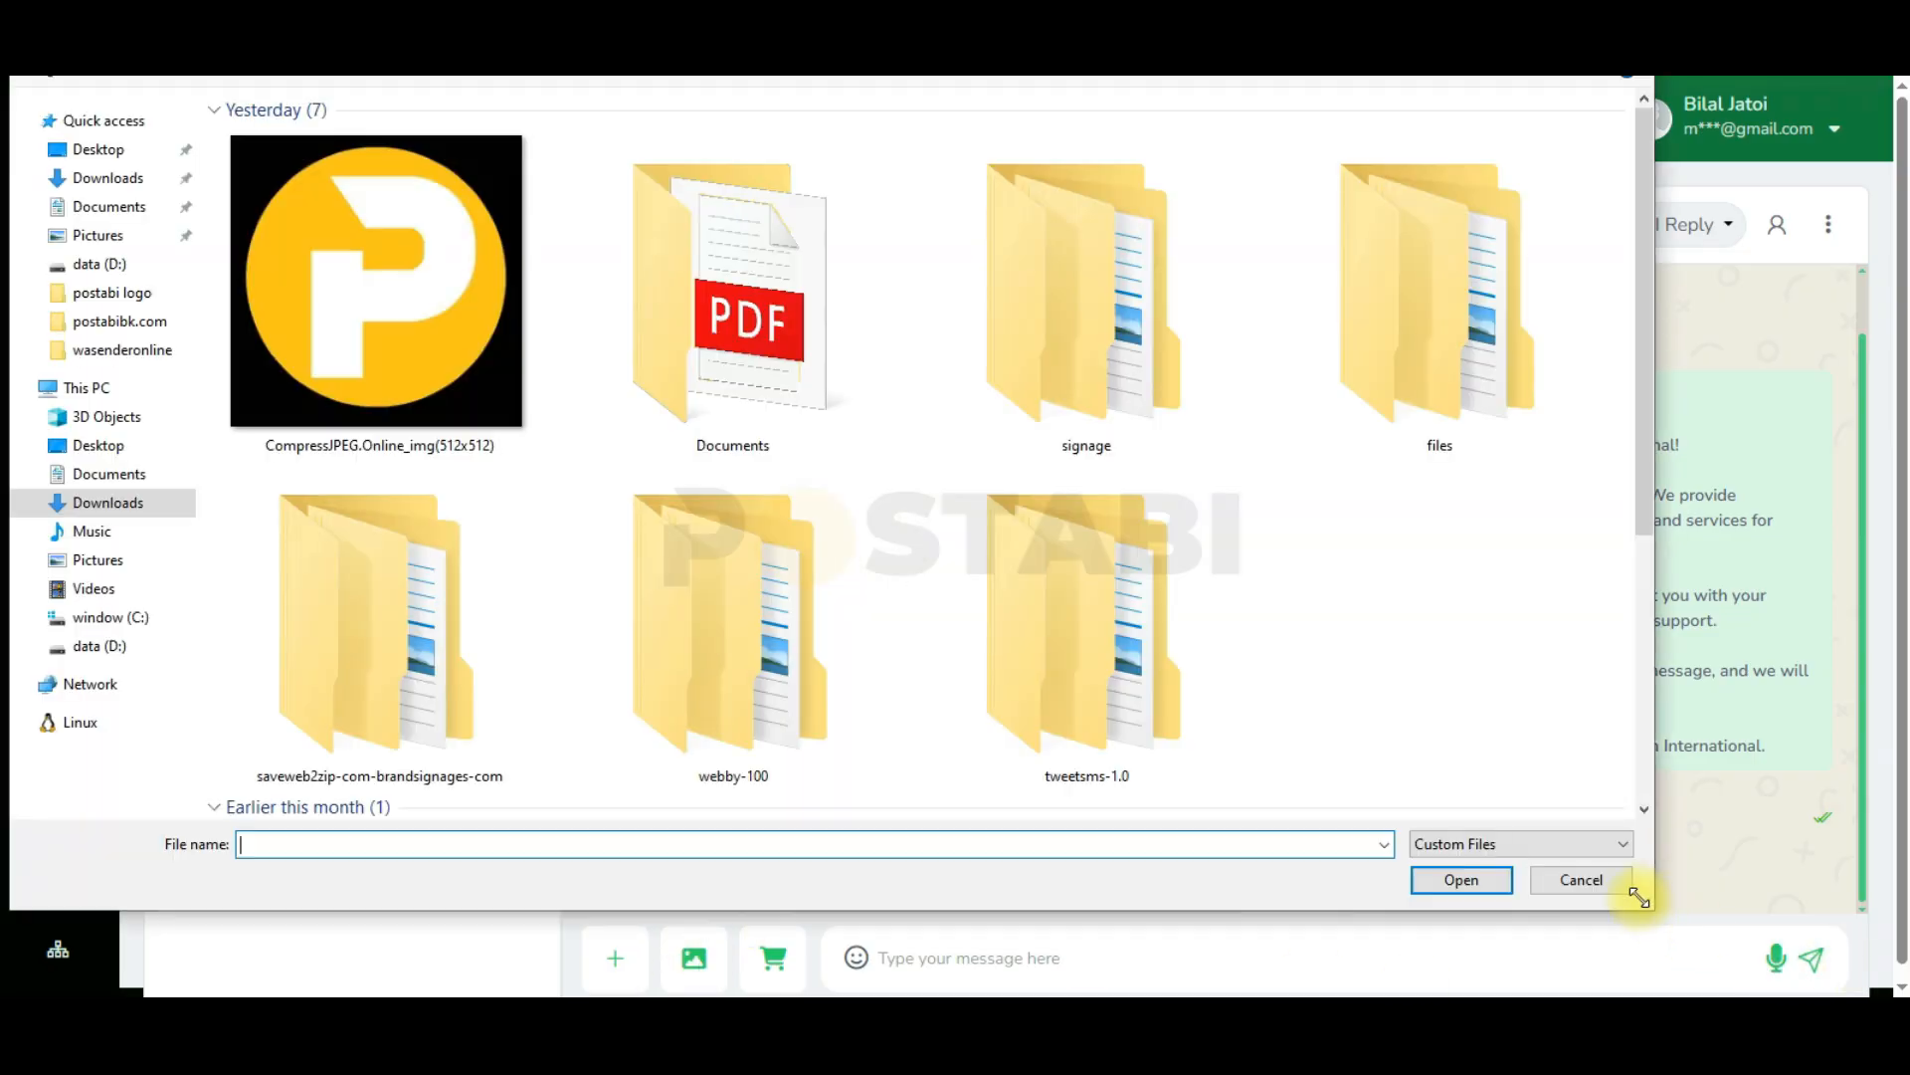
left_click(1586, 880)
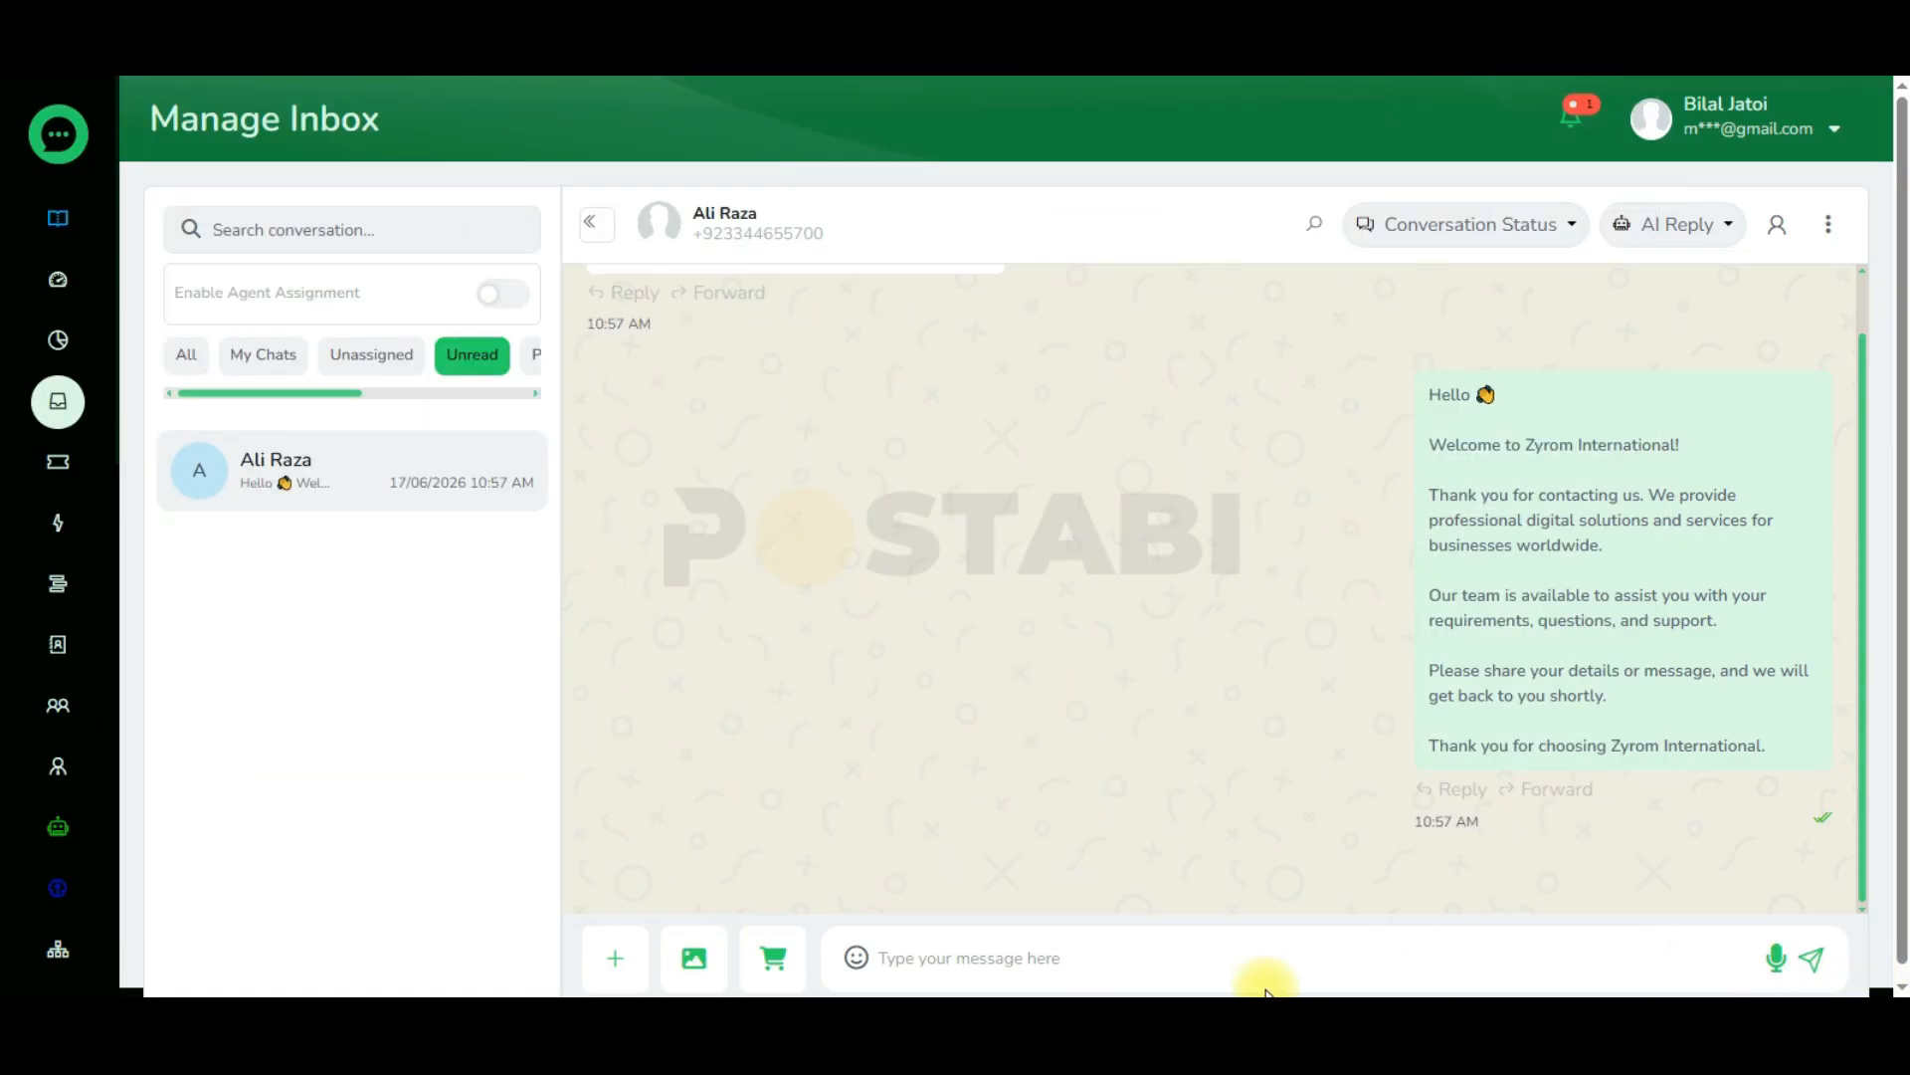
left_click(622, 965)
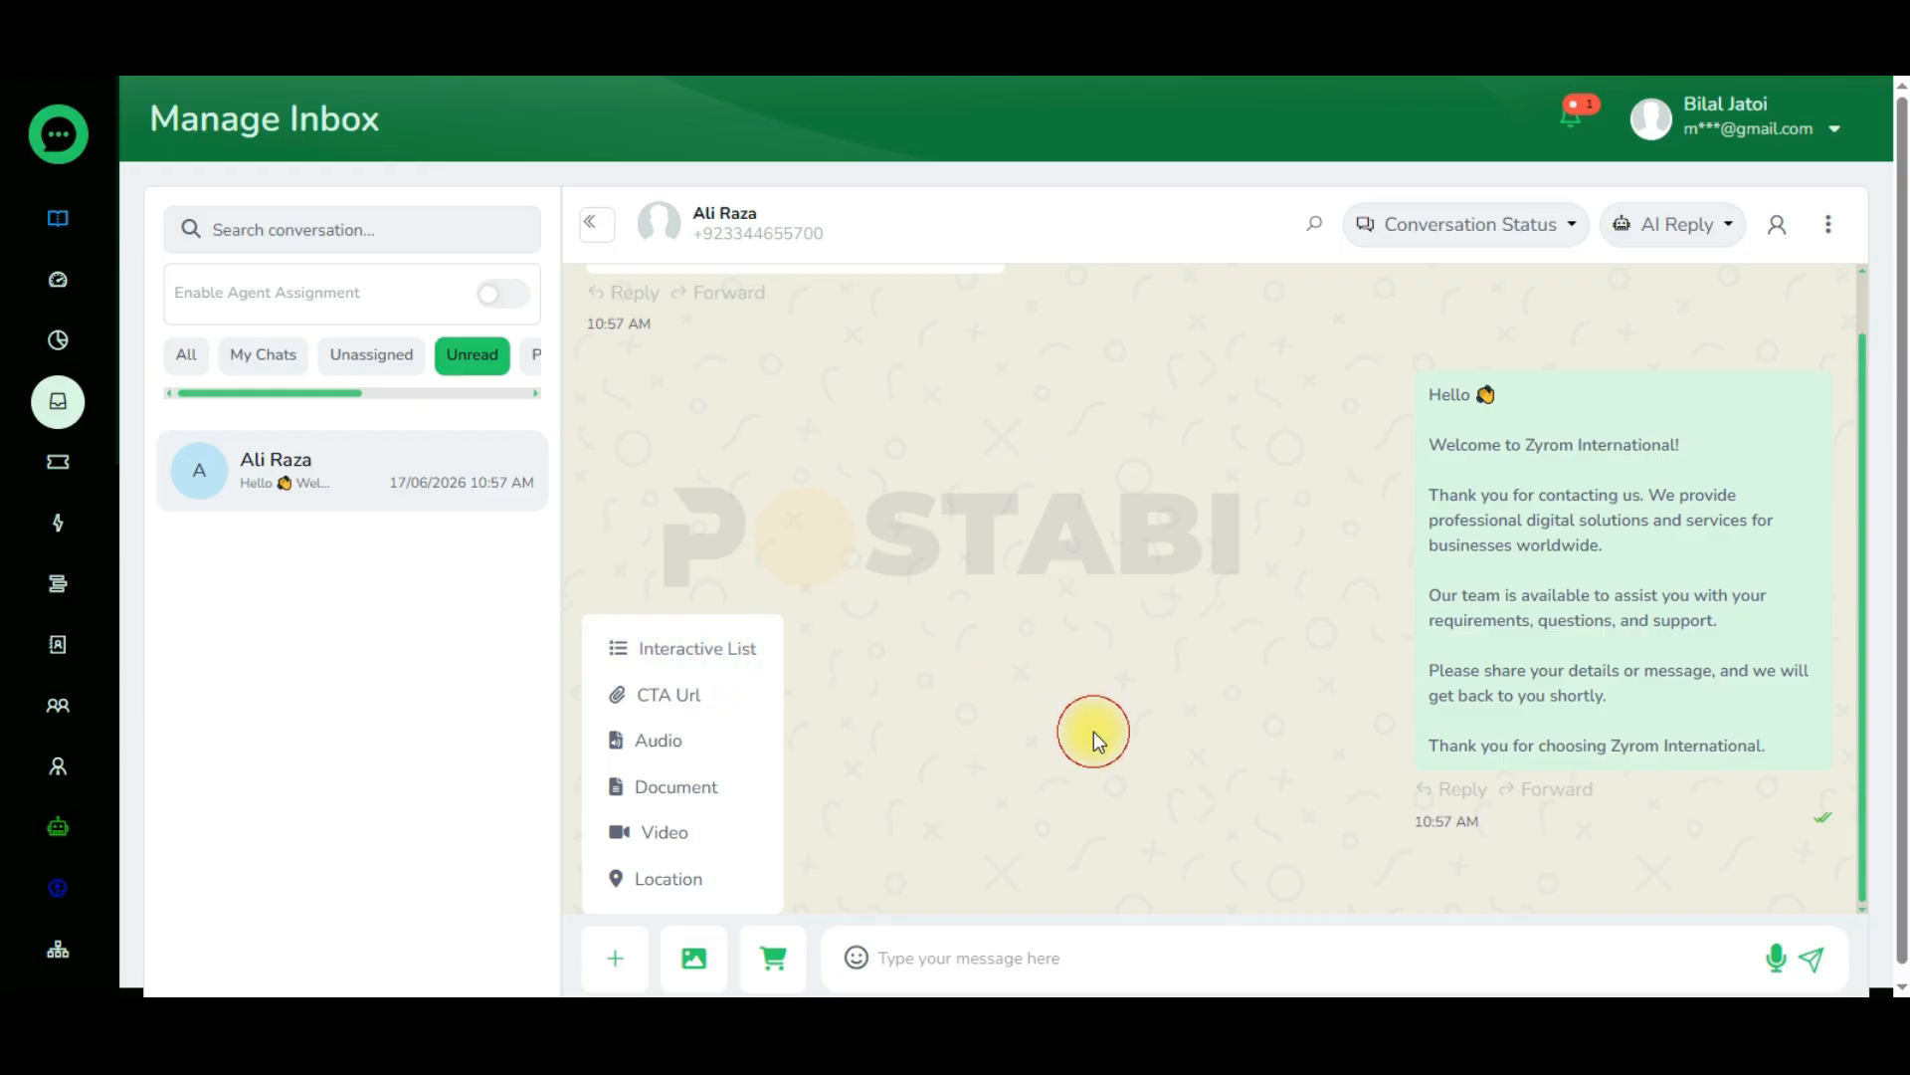
left_click(1778, 227)
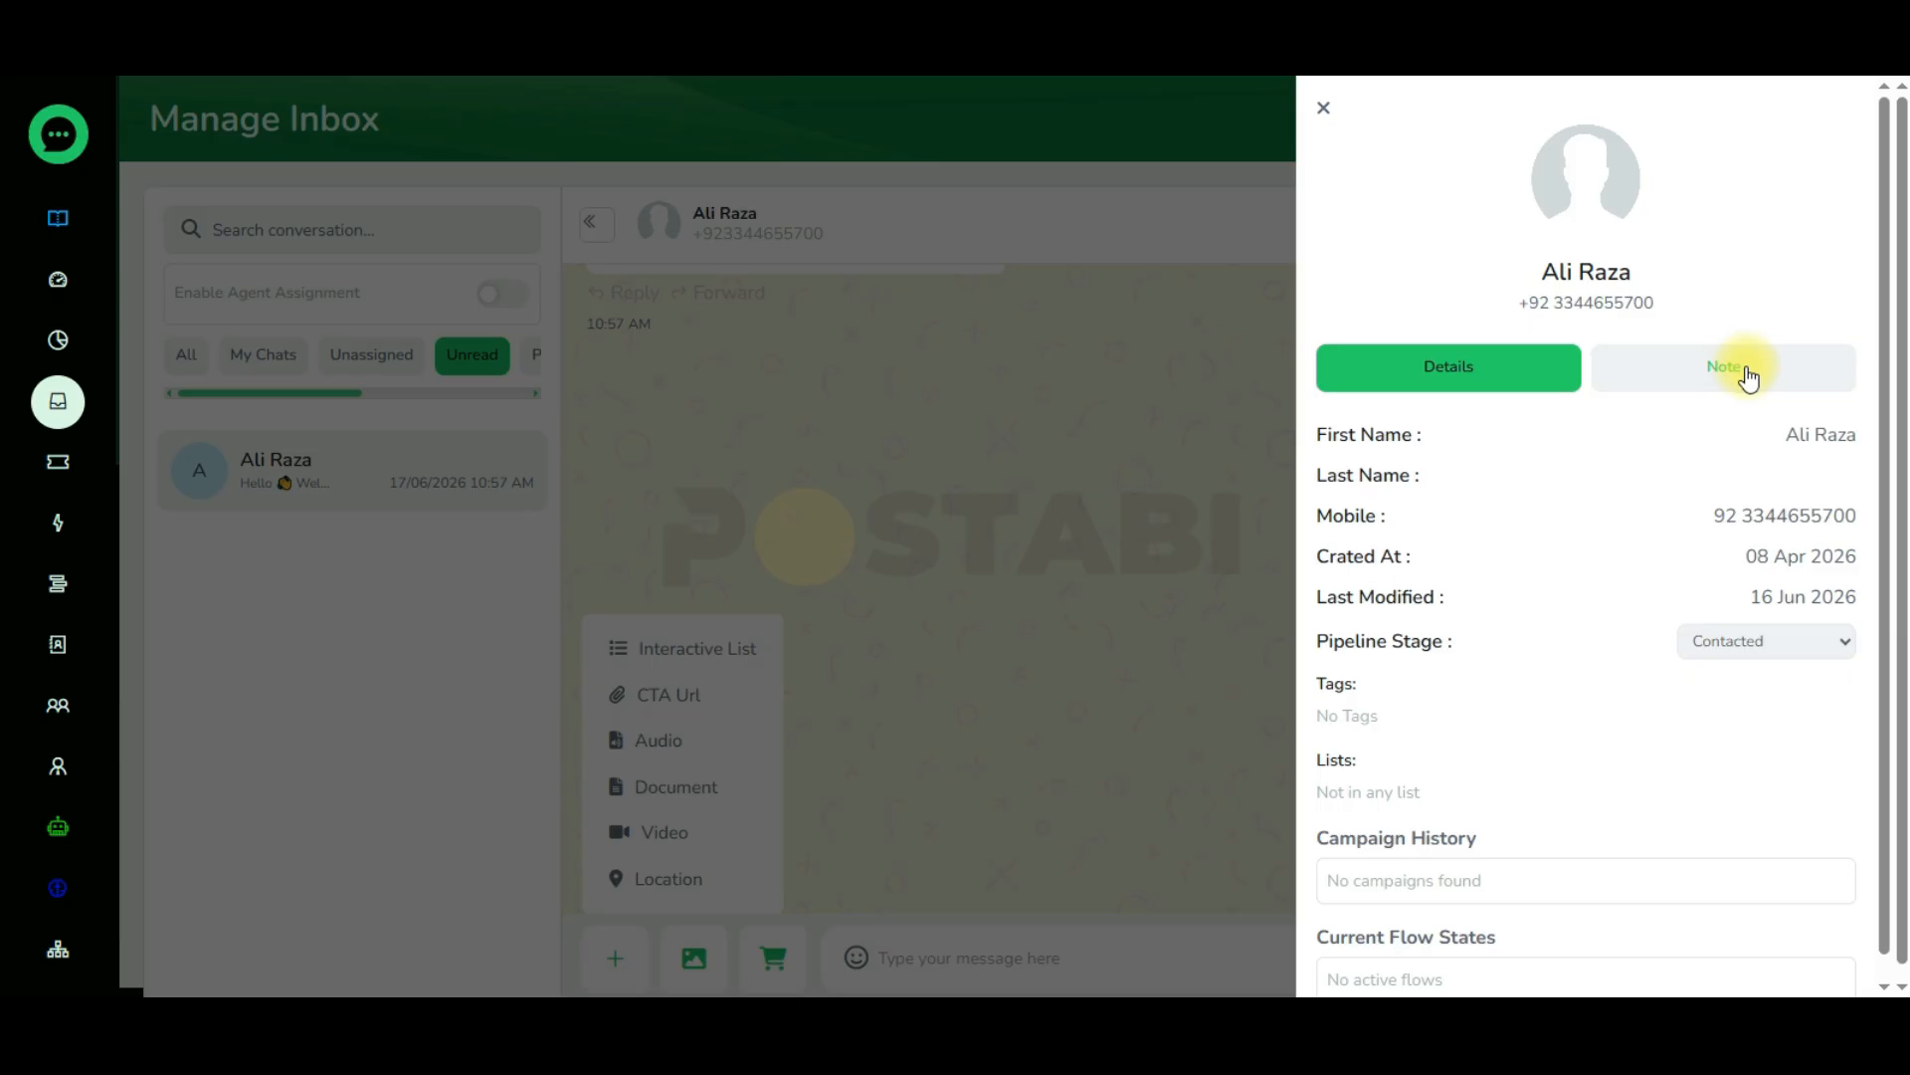
- Change the contact's Pipeline Stage from Contacted to New Lead
triple_click(1438, 641)
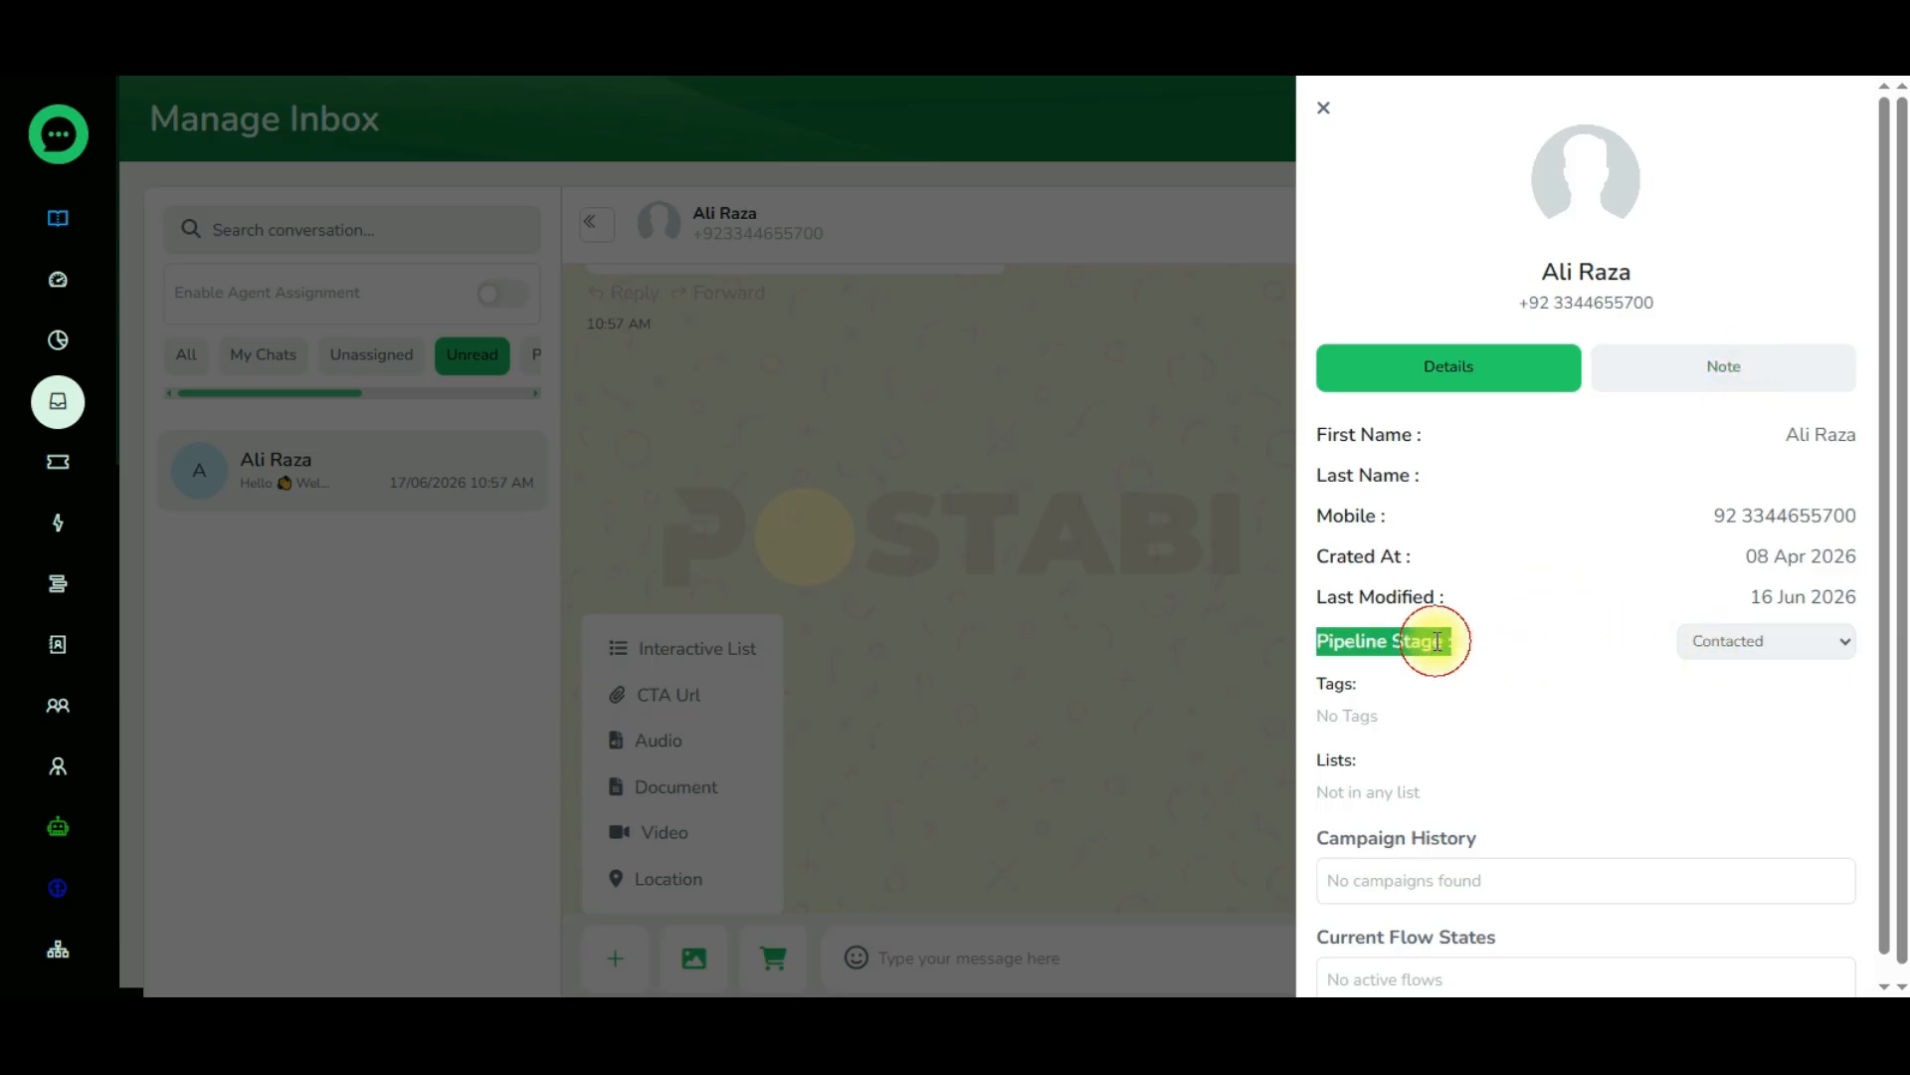
left_click(1697, 640)
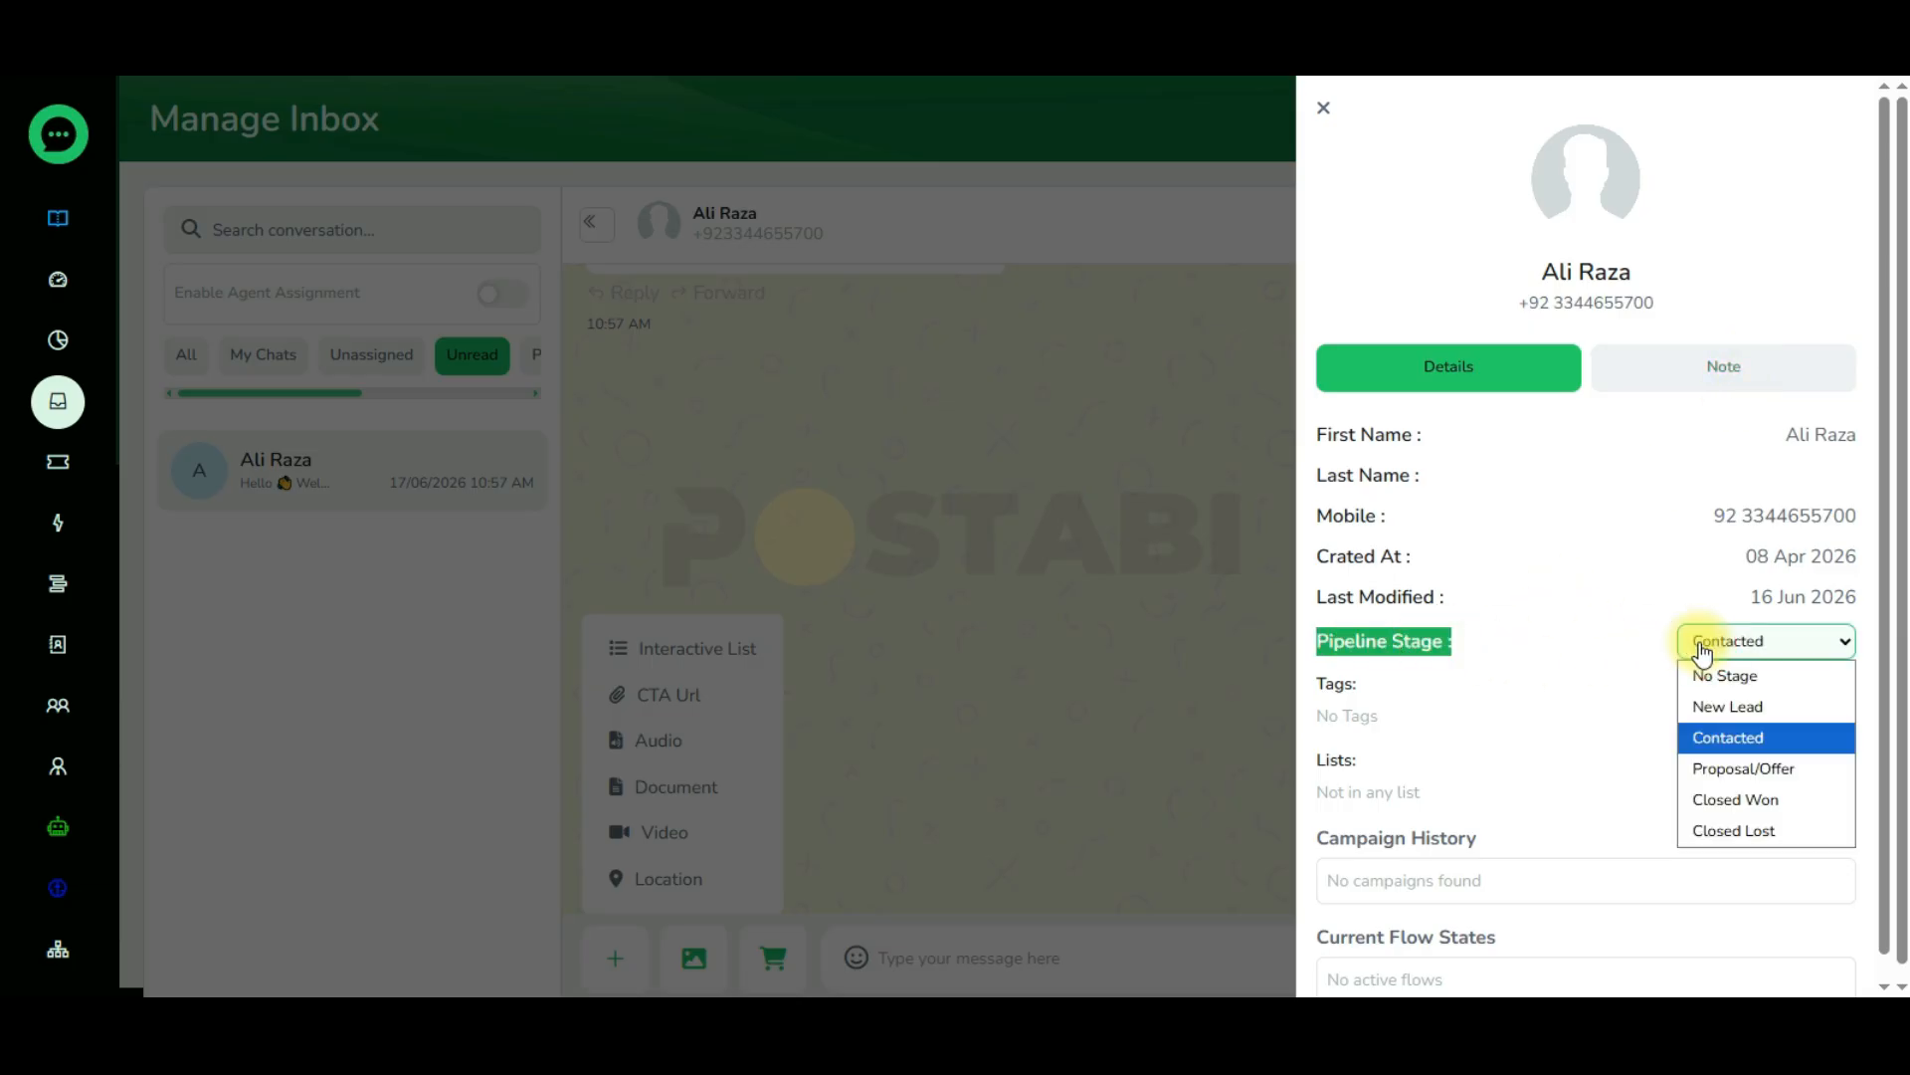
left_click(1758, 707)
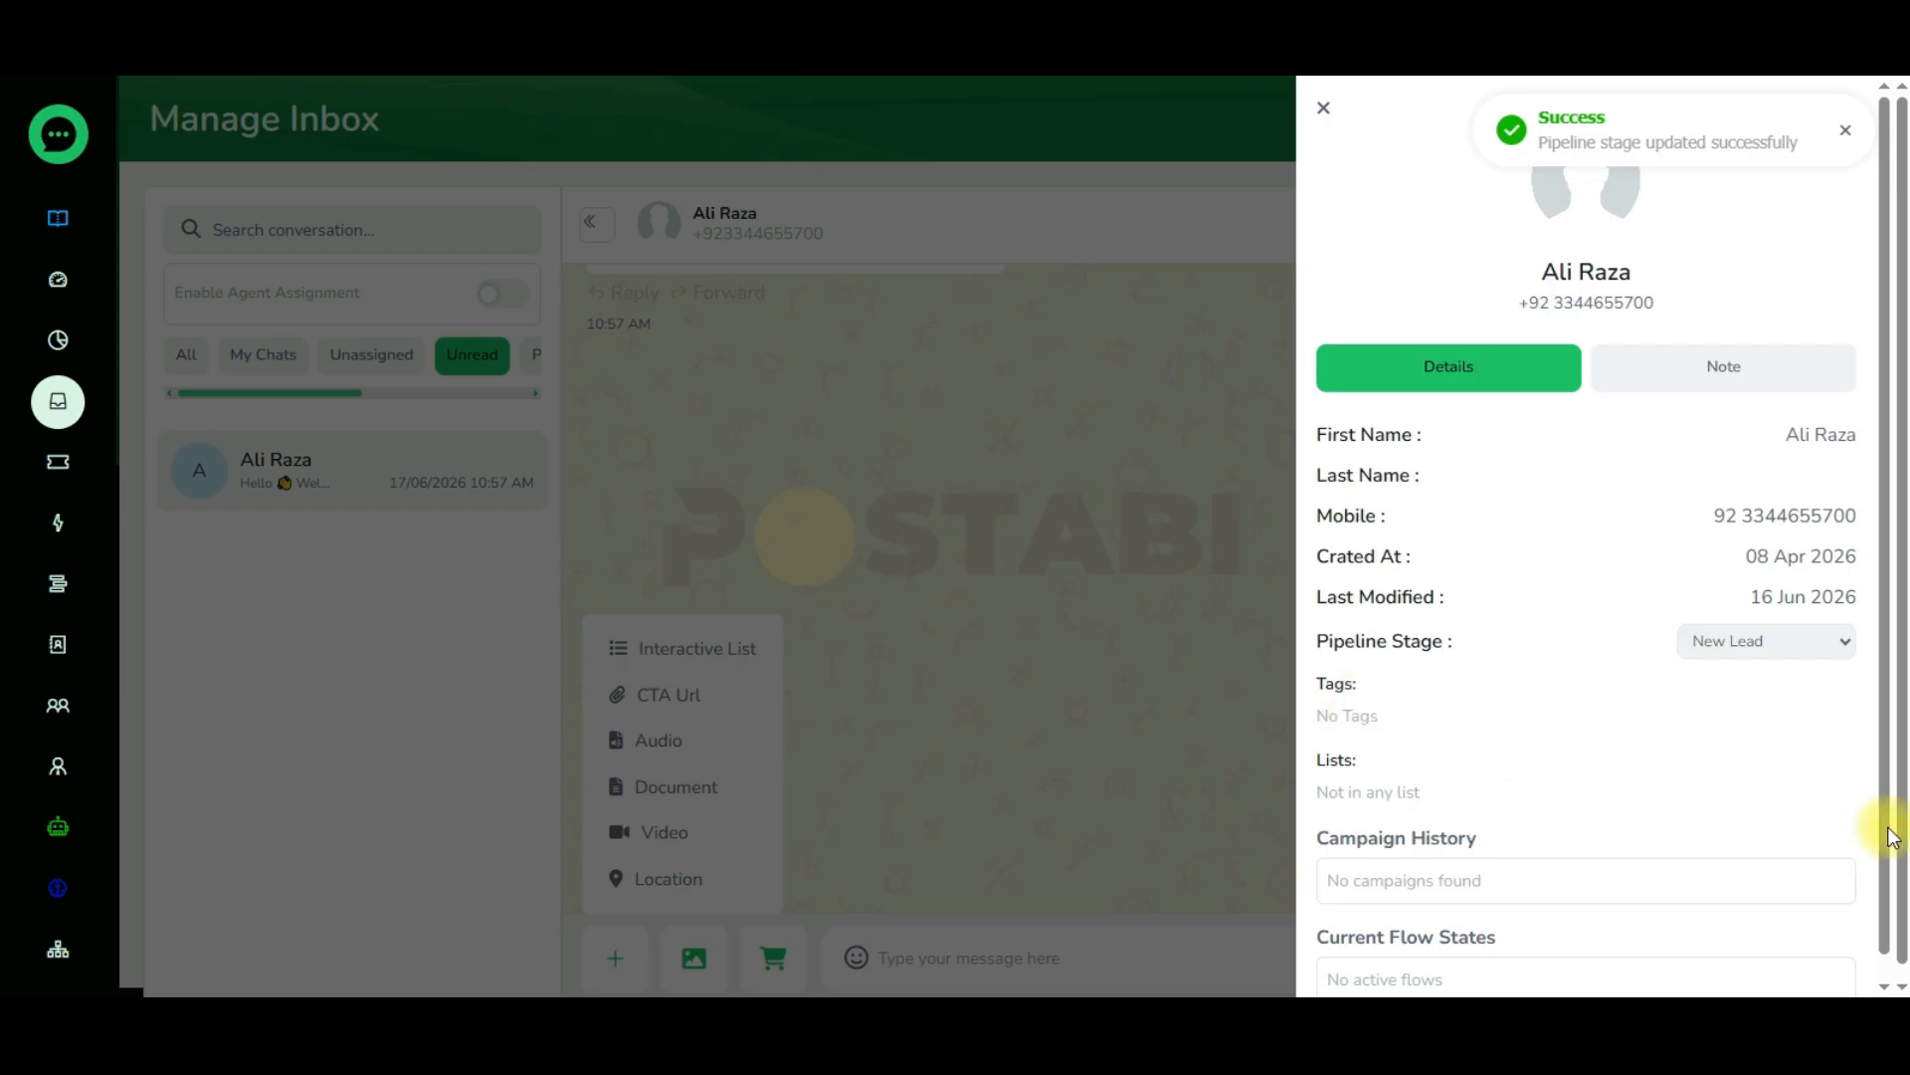
scroll(1880, 776, "down", 1)
left_click(1618, 924)
left_click(1597, 944)
left_click(1513, 836)
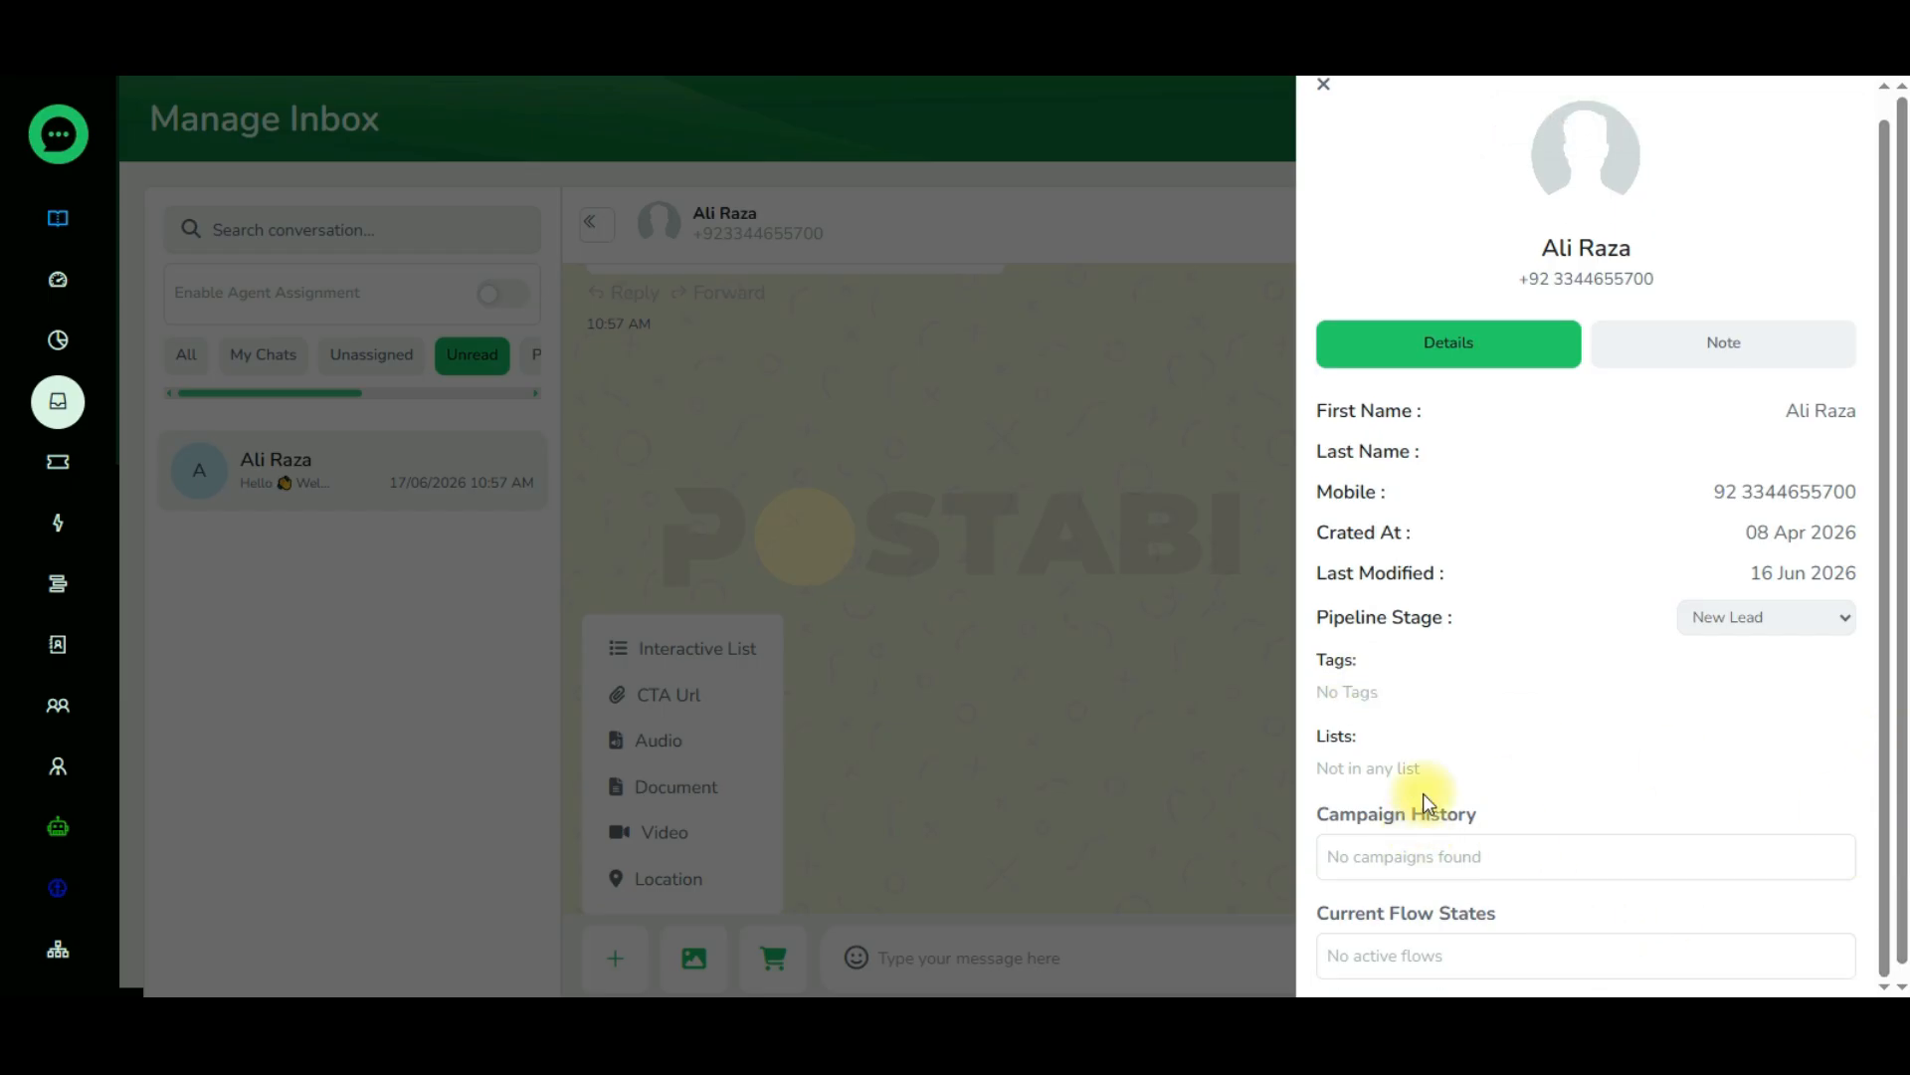
- Save the note 'ok' on the contact's record and close the details panel
left_click(1748, 343)
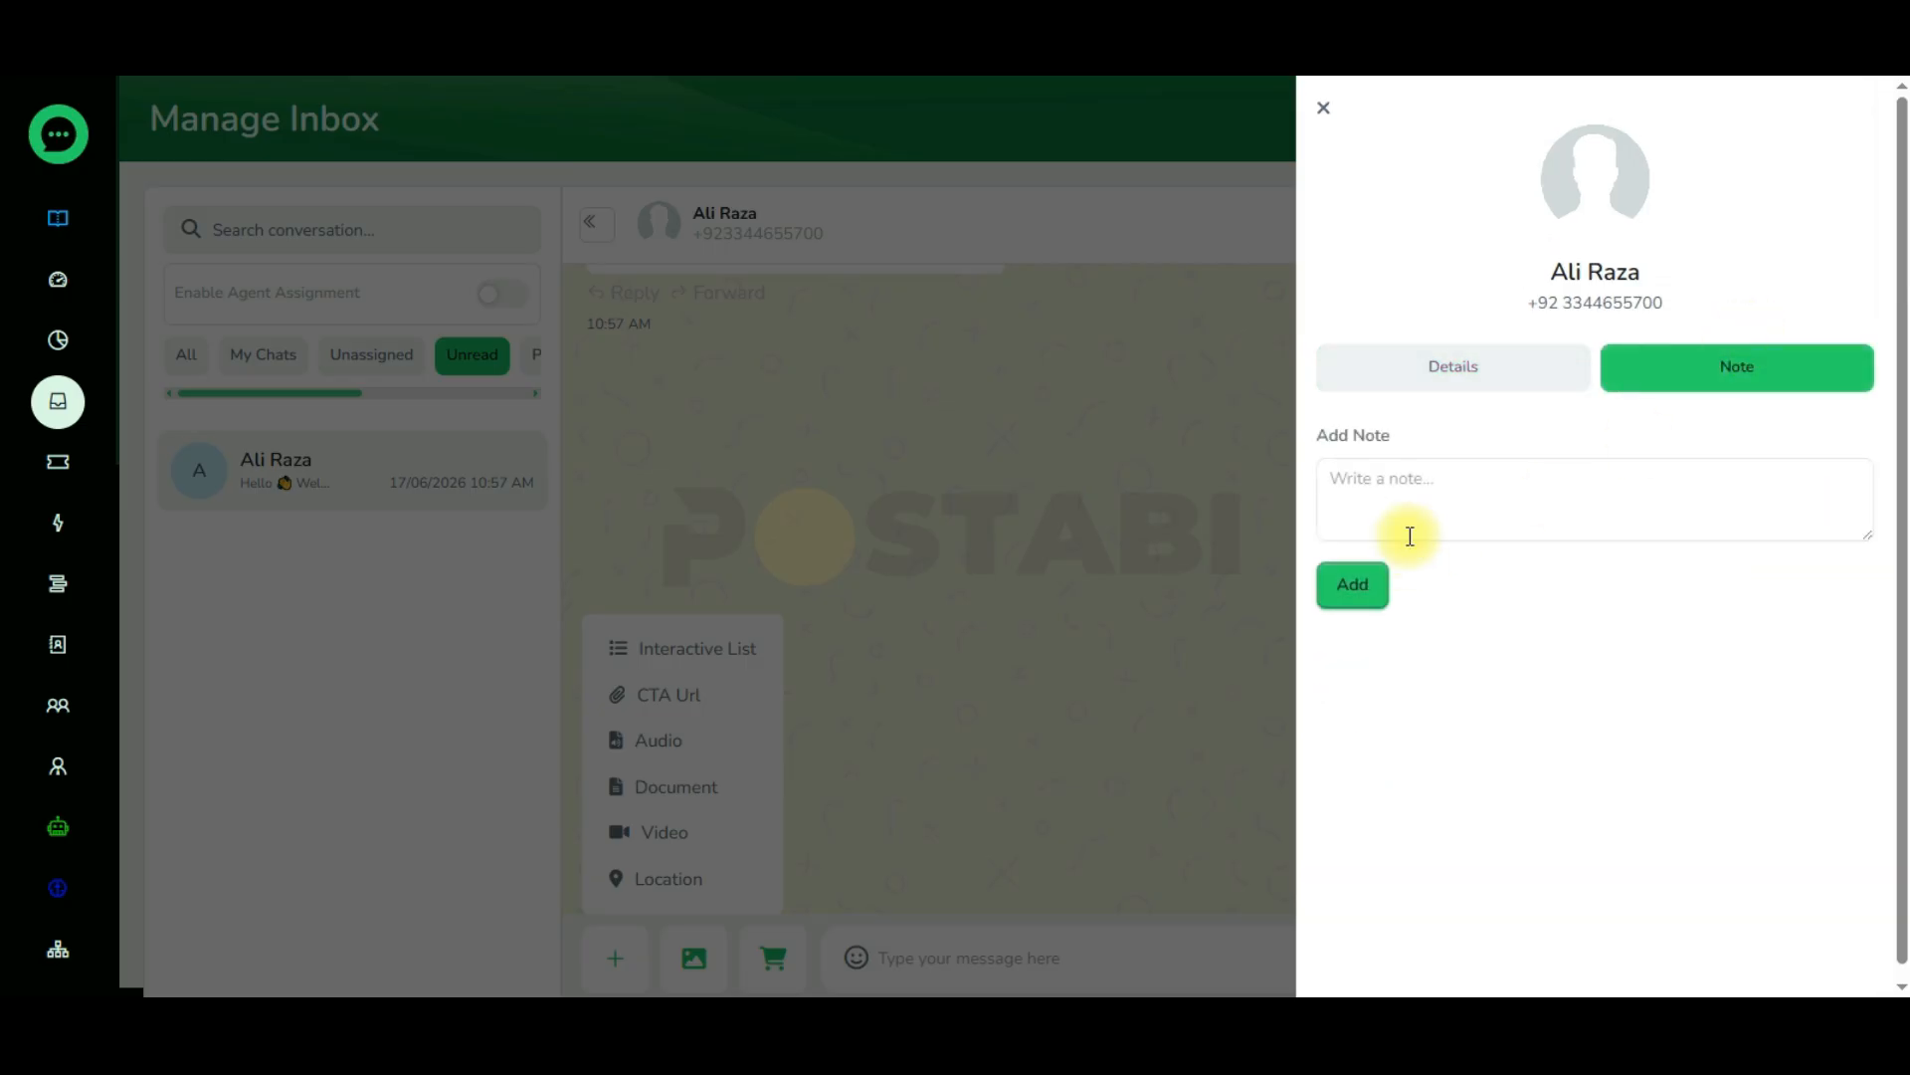
left_click(1411, 479)
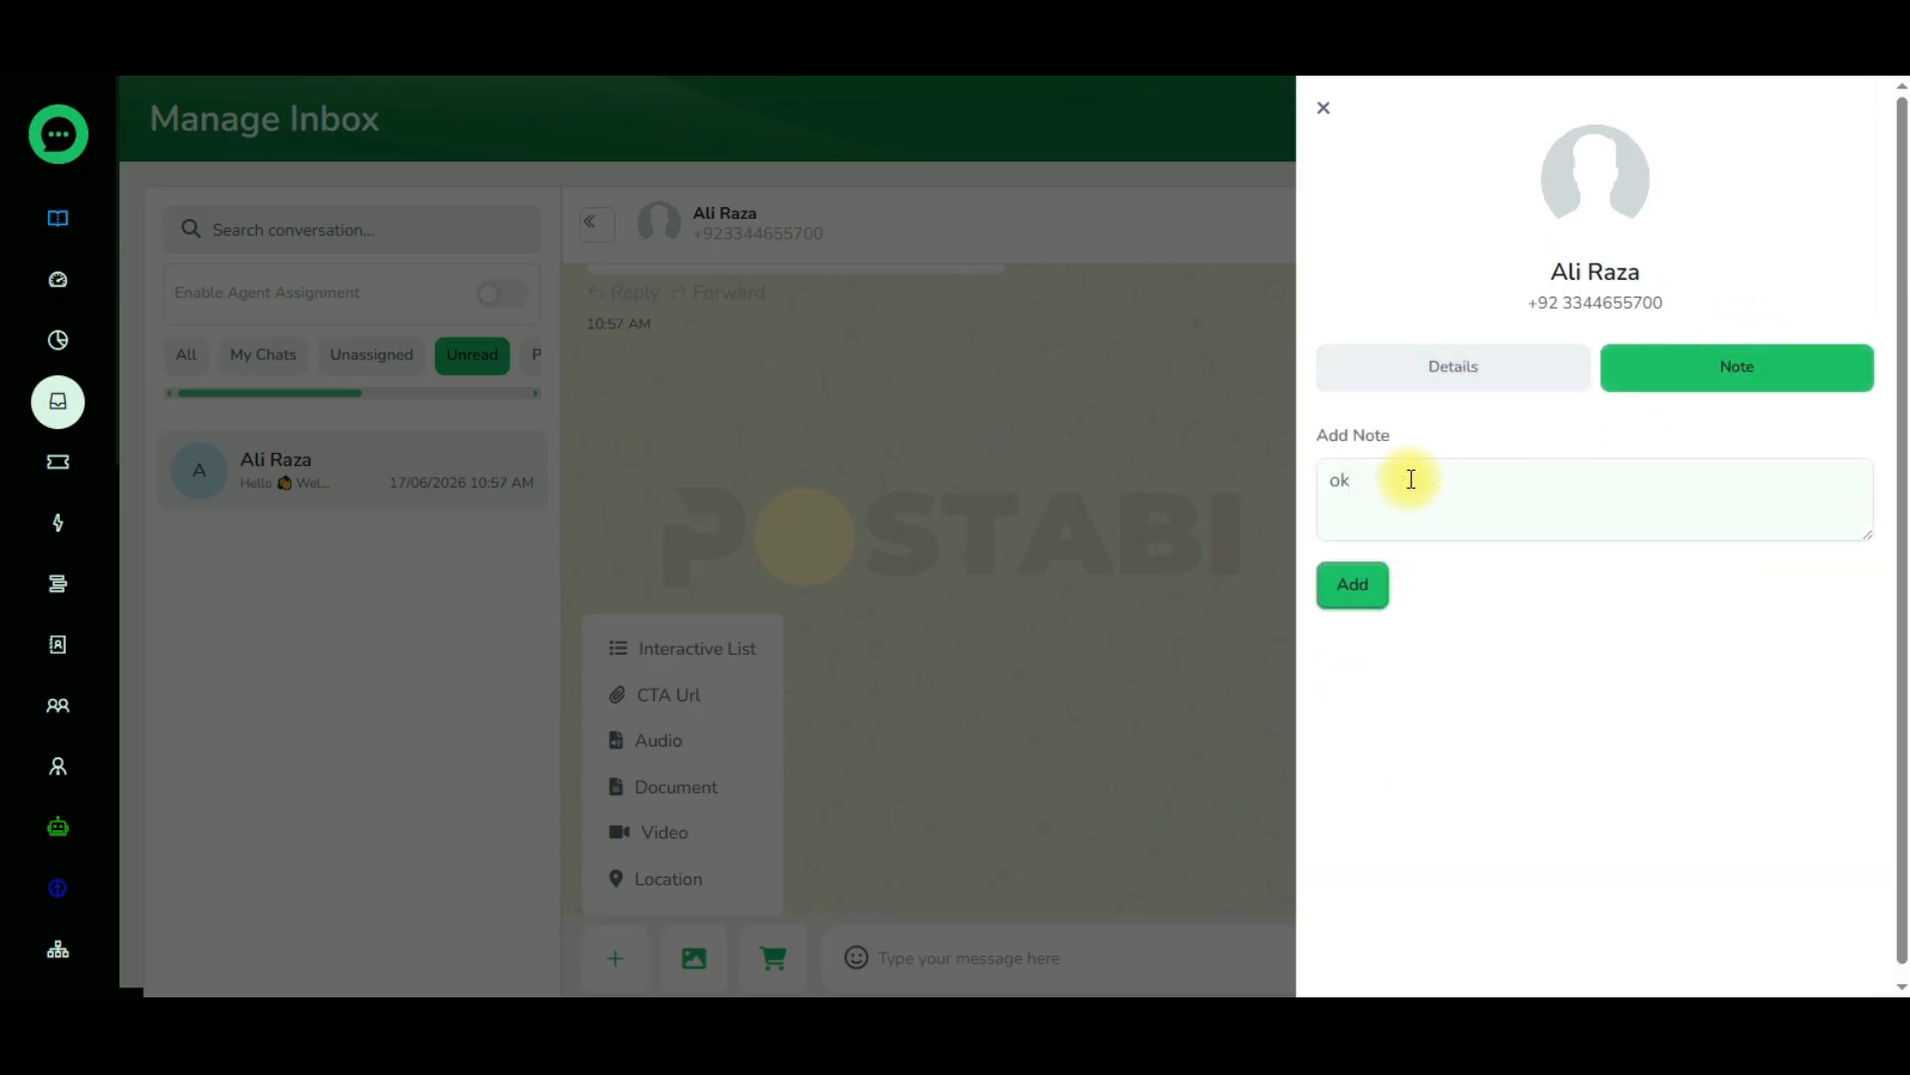
left_click(1364, 584)
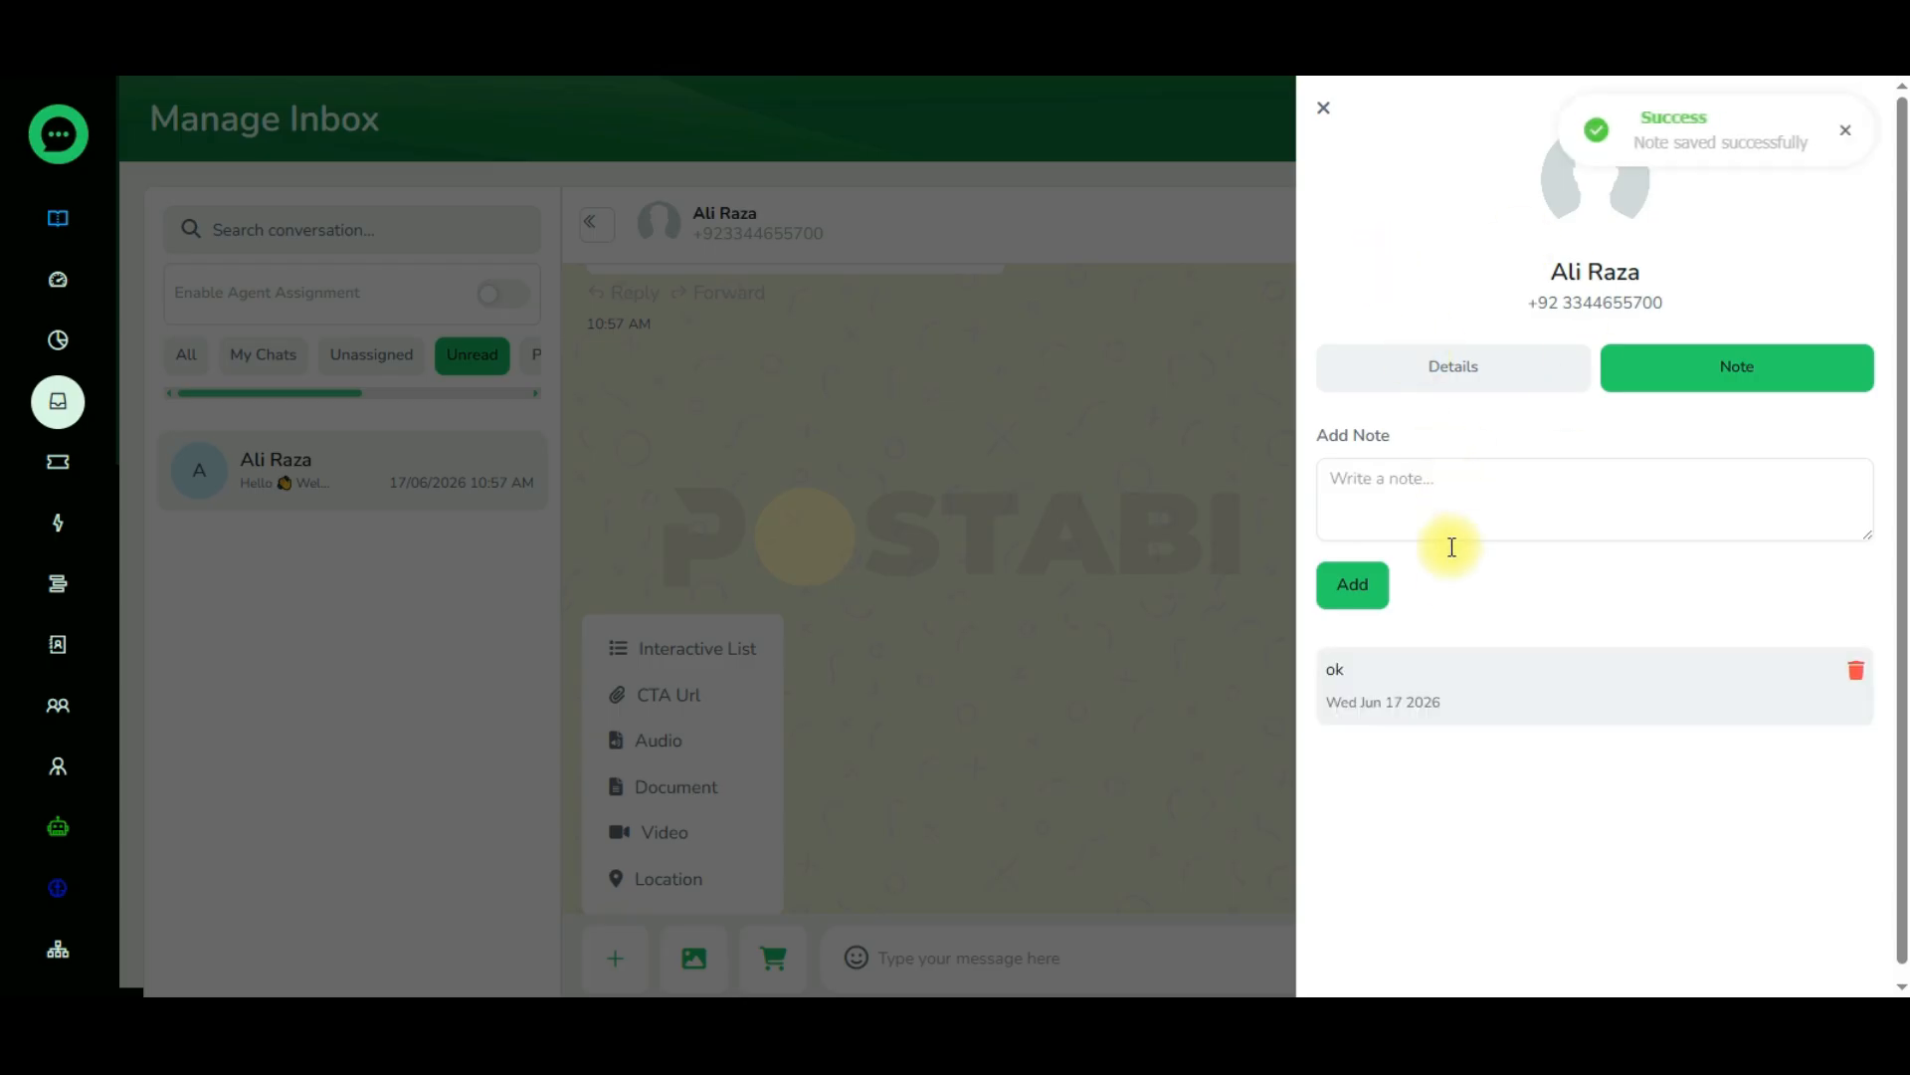
left_click(1324, 107)
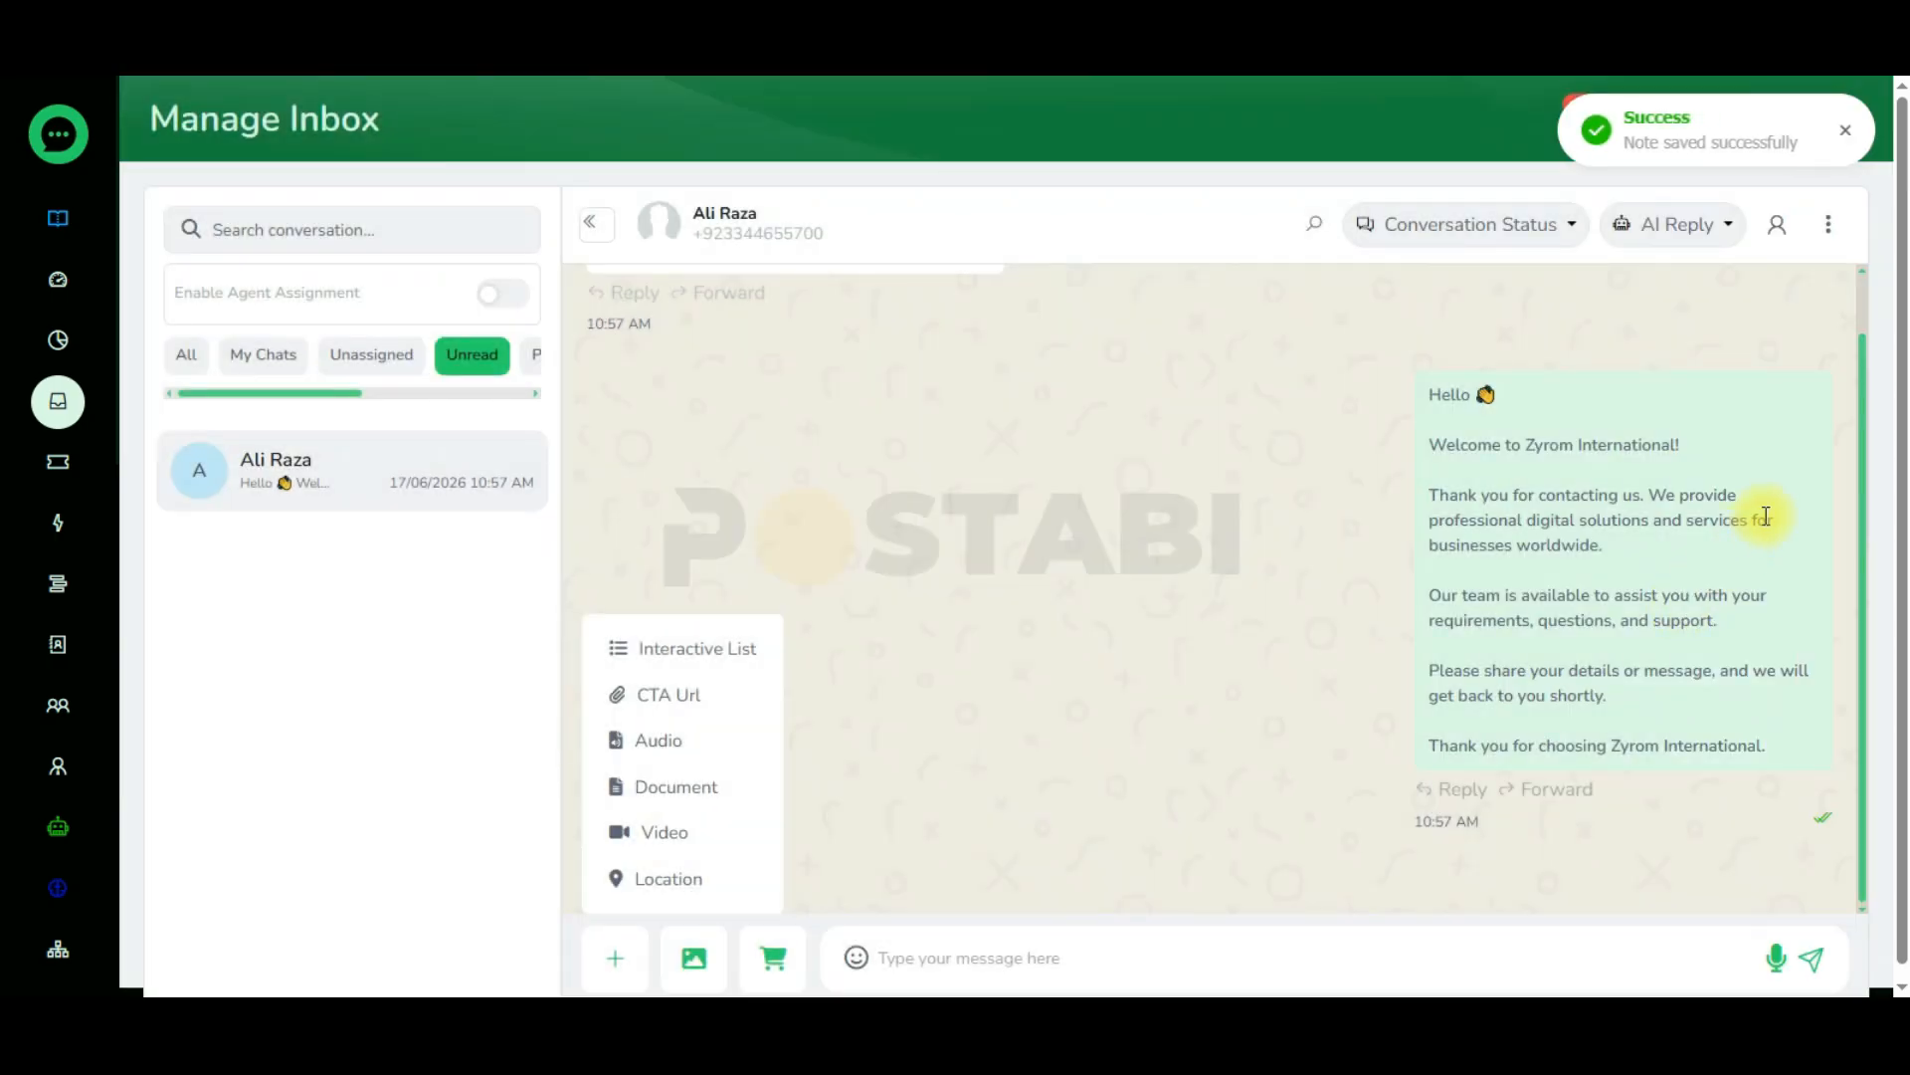
left_click(1784, 231)
left_click(1160, 495)
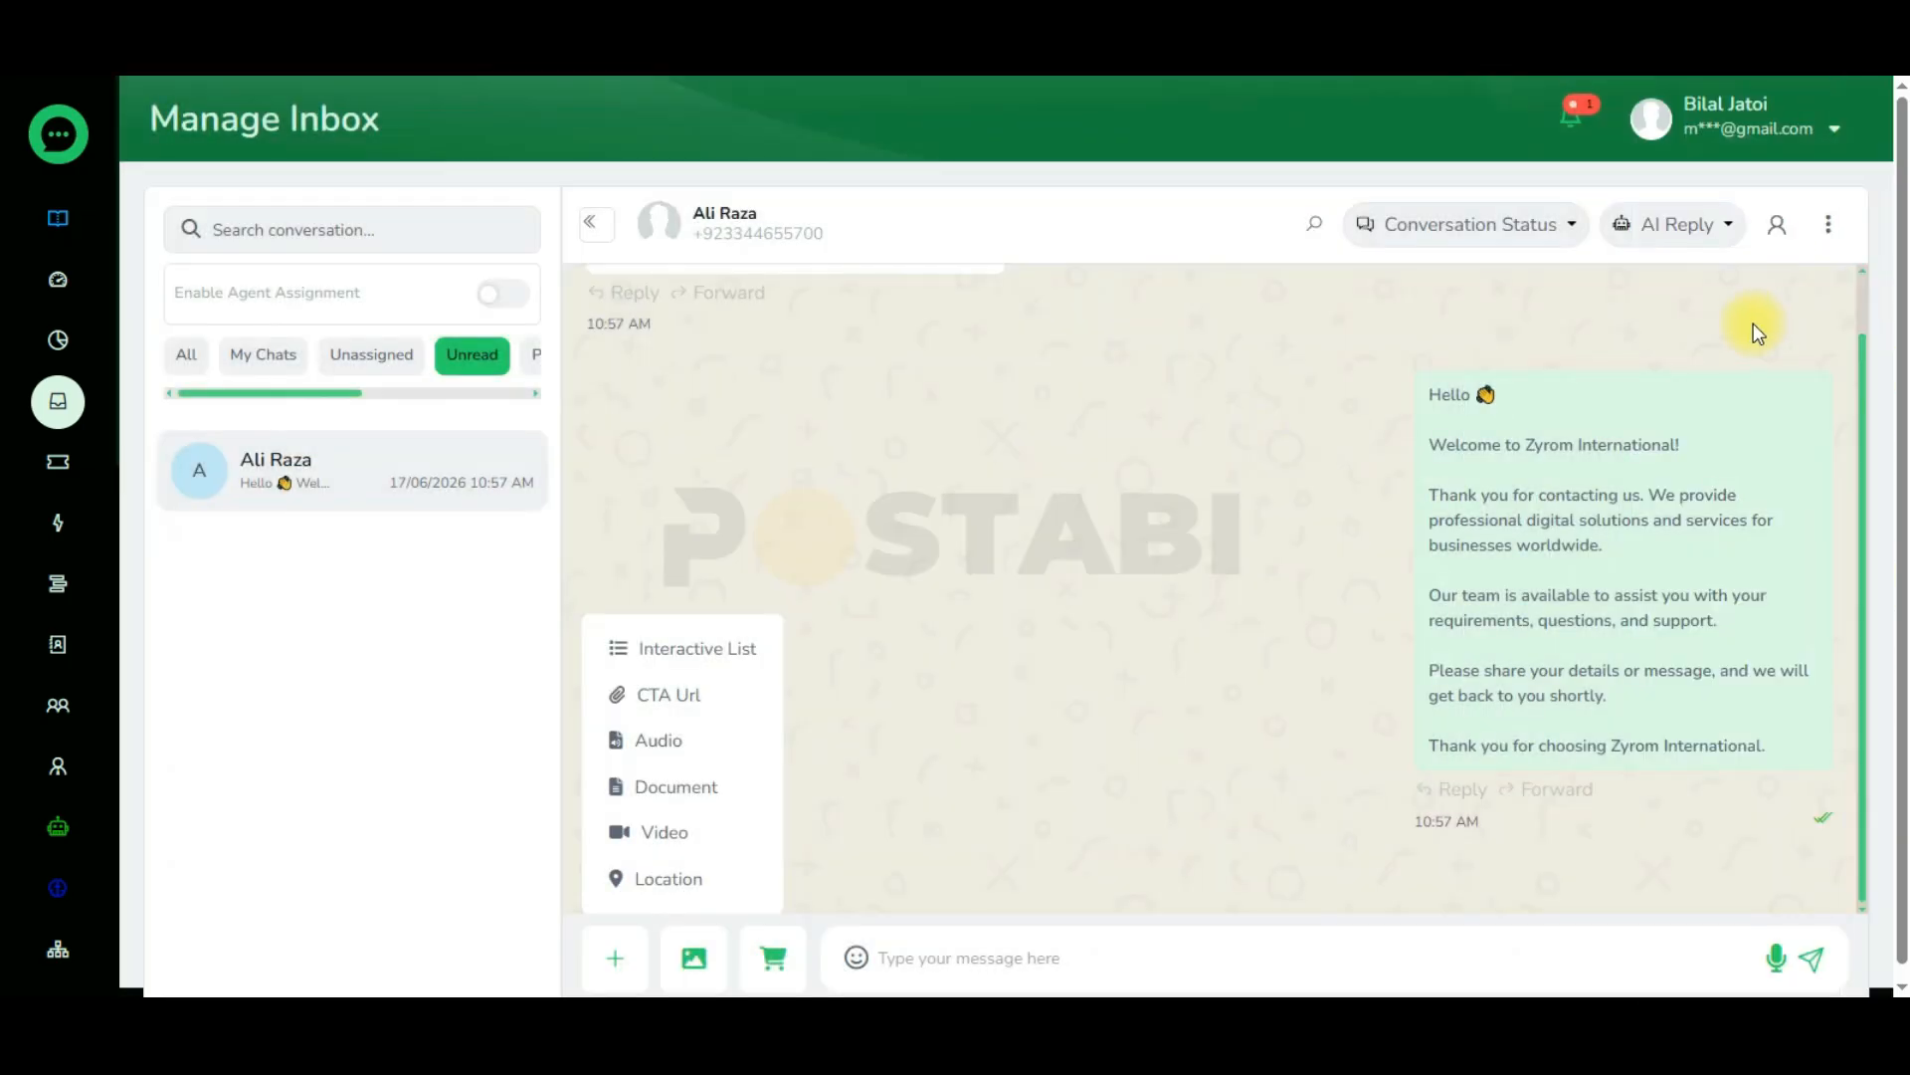
left_click(1462, 228)
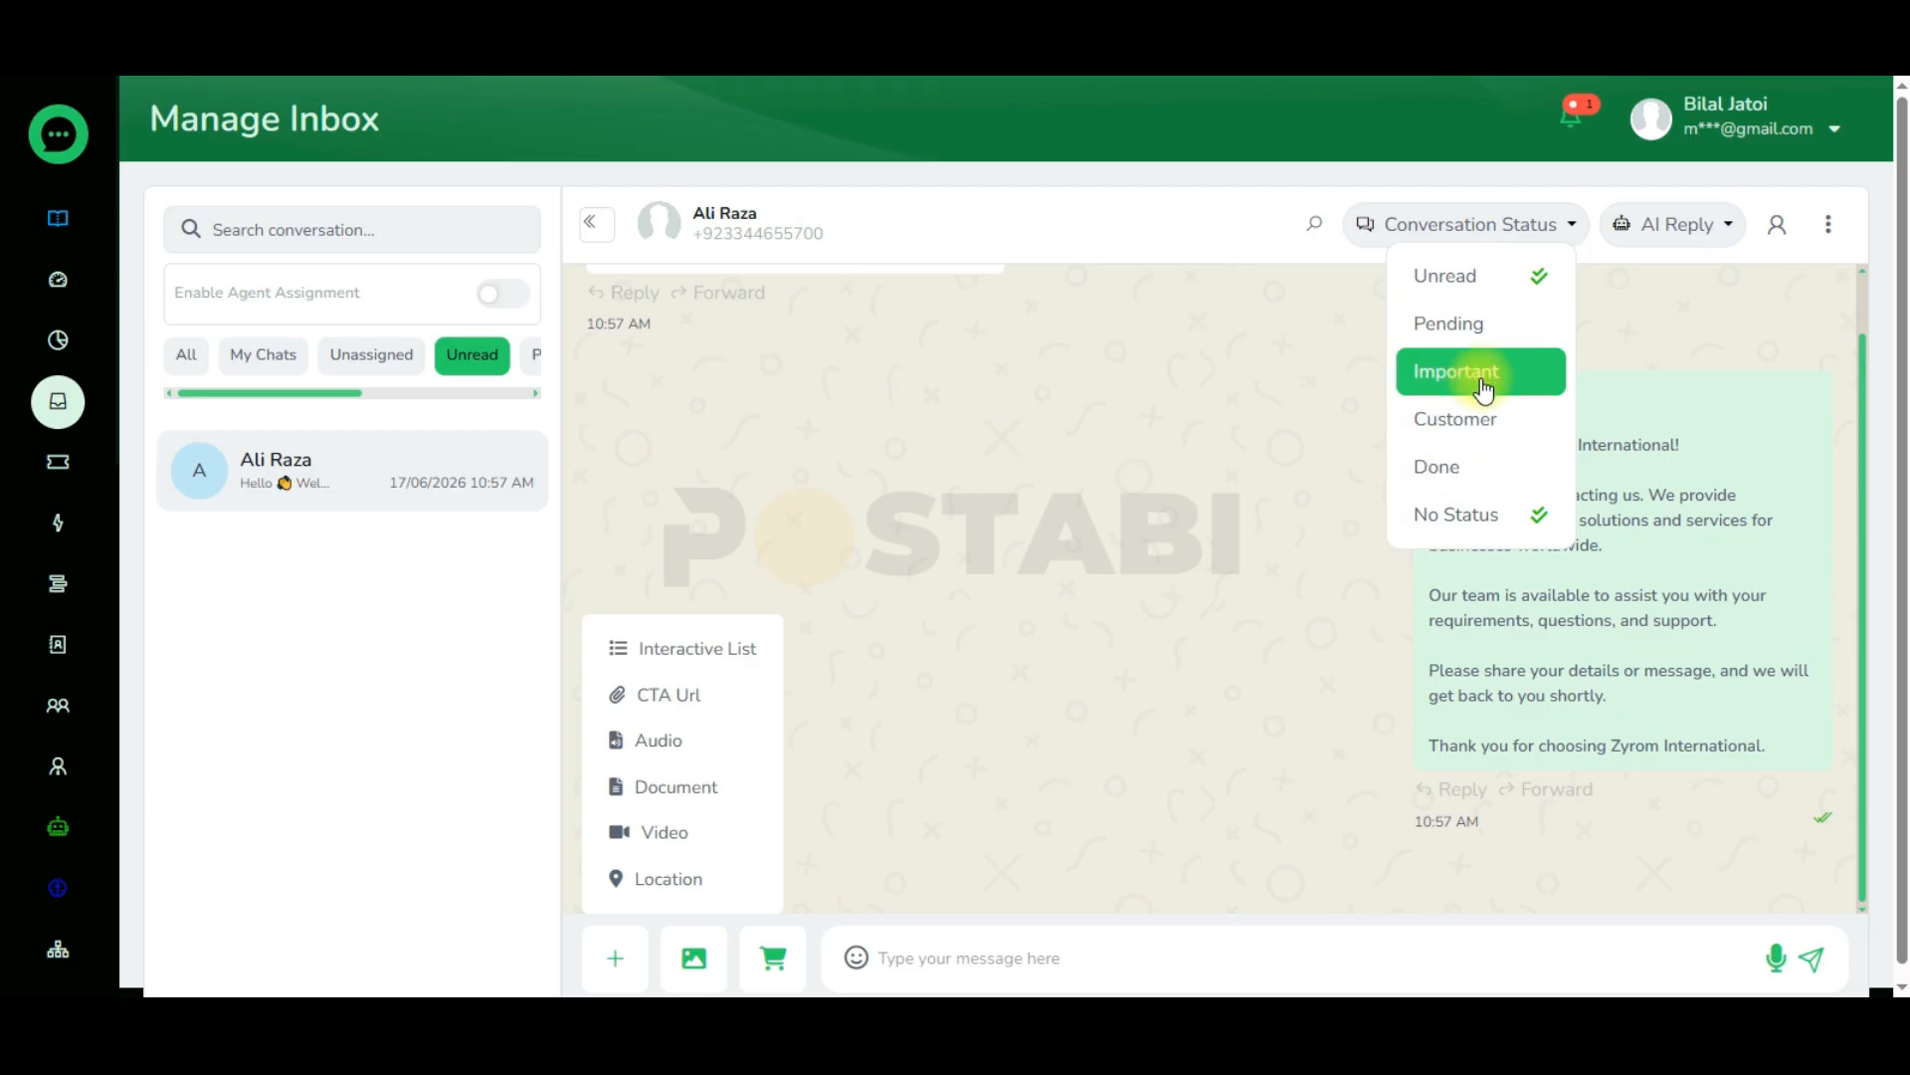
left_click(1301, 221)
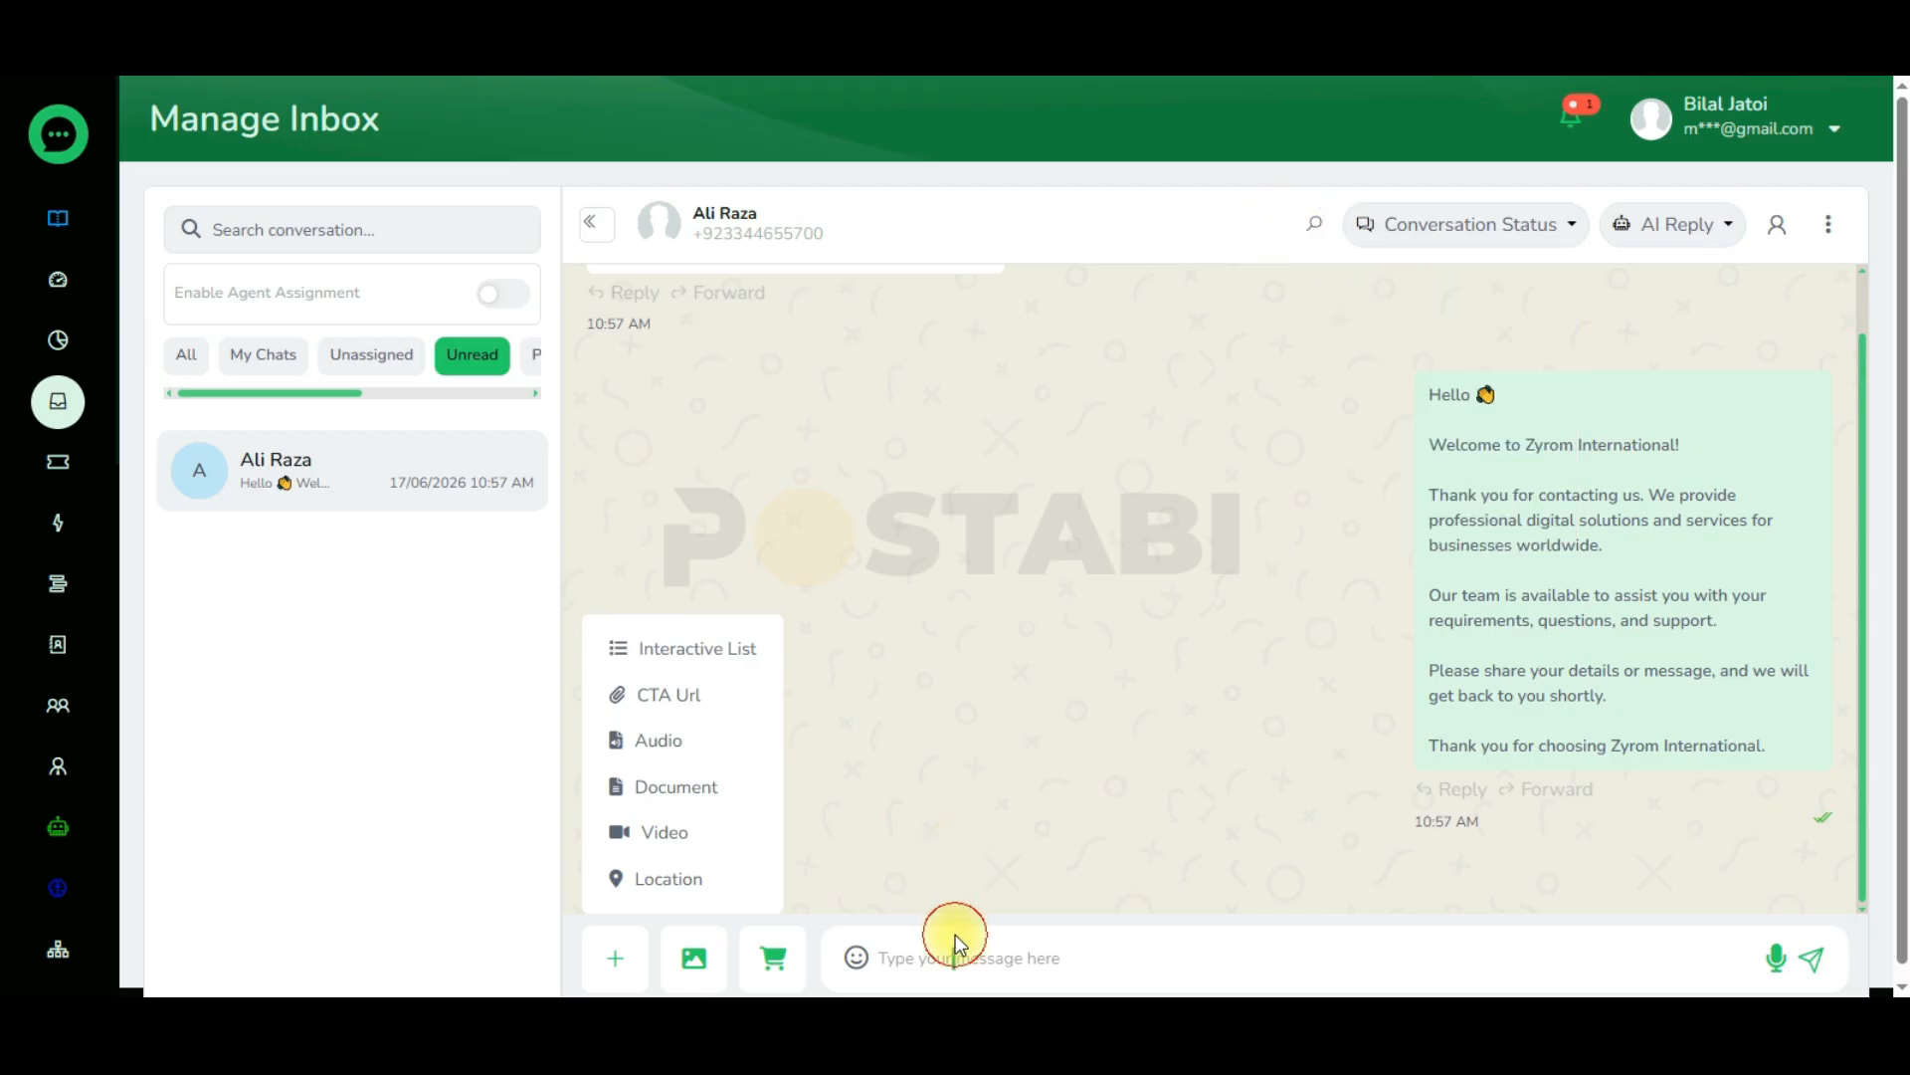
type("/")
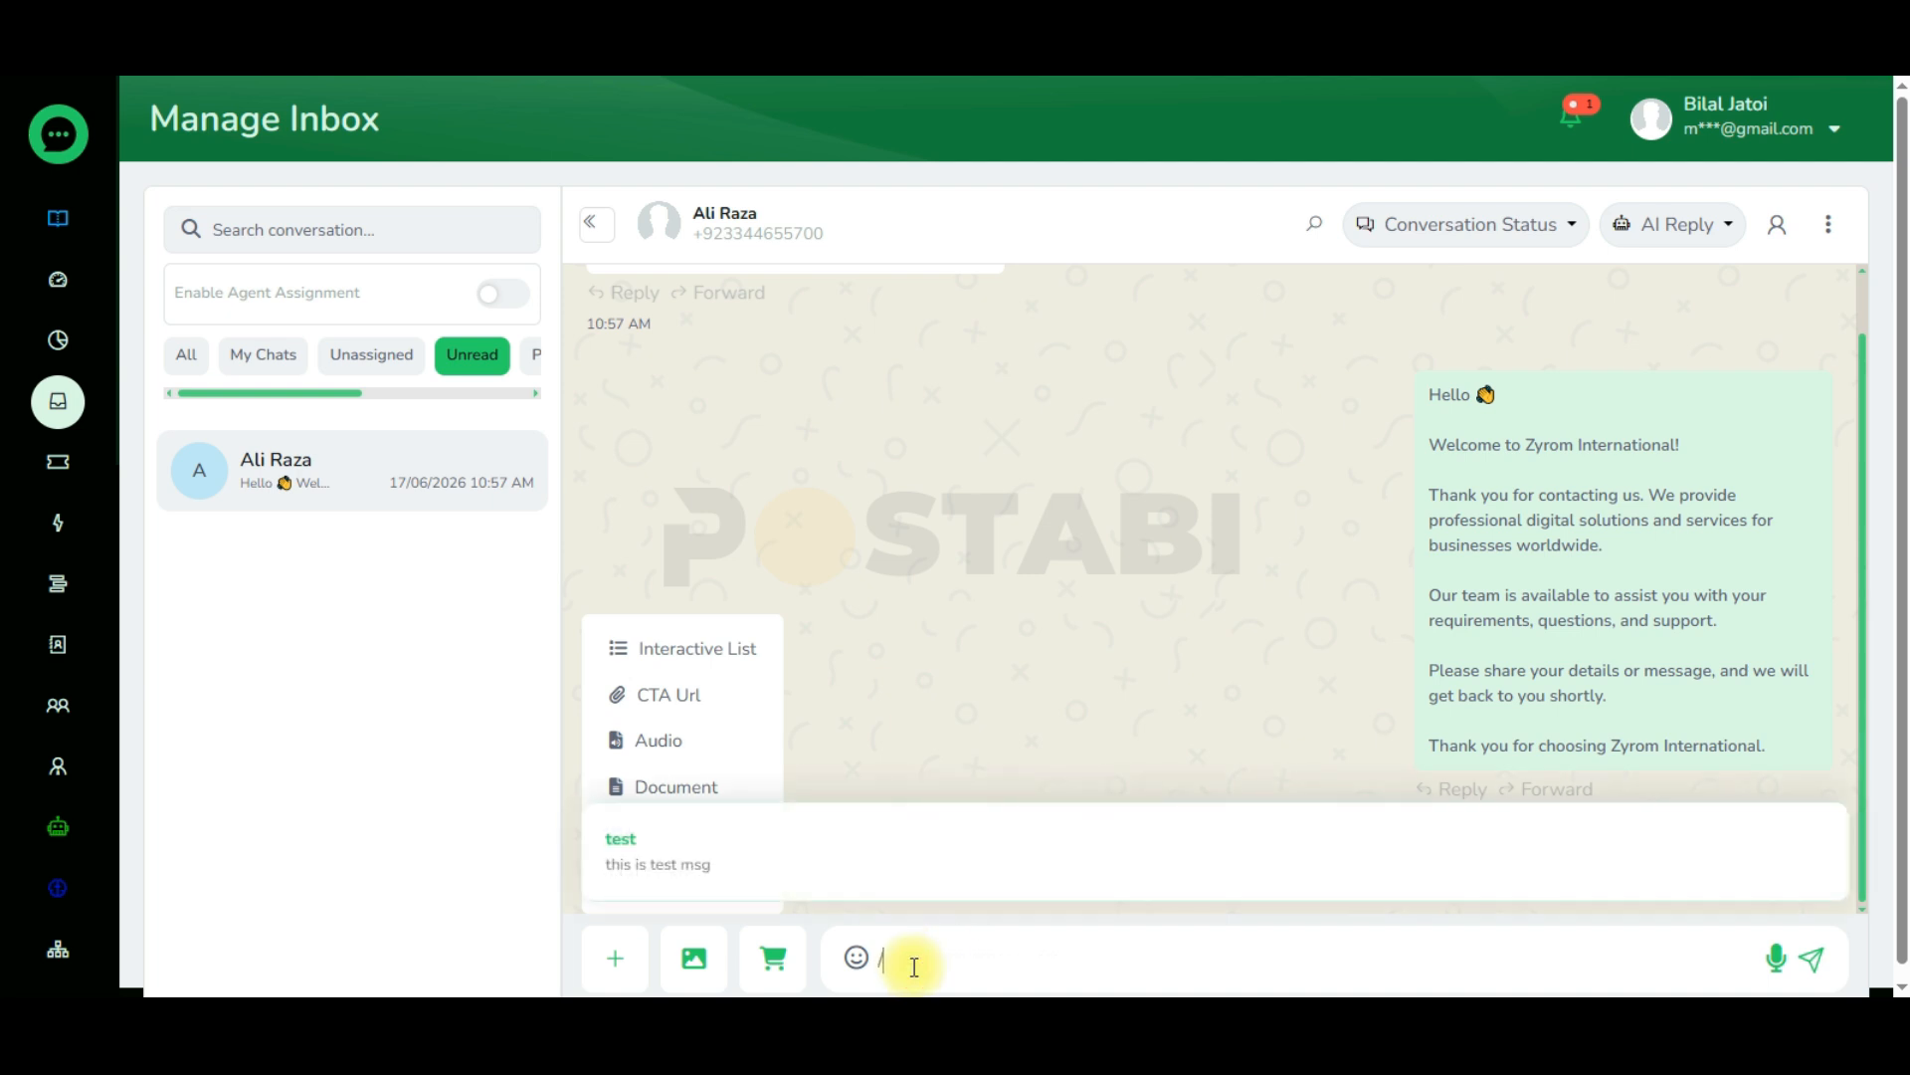
left_click(751, 882)
triple_click(1026, 960)
key("BackSpace")
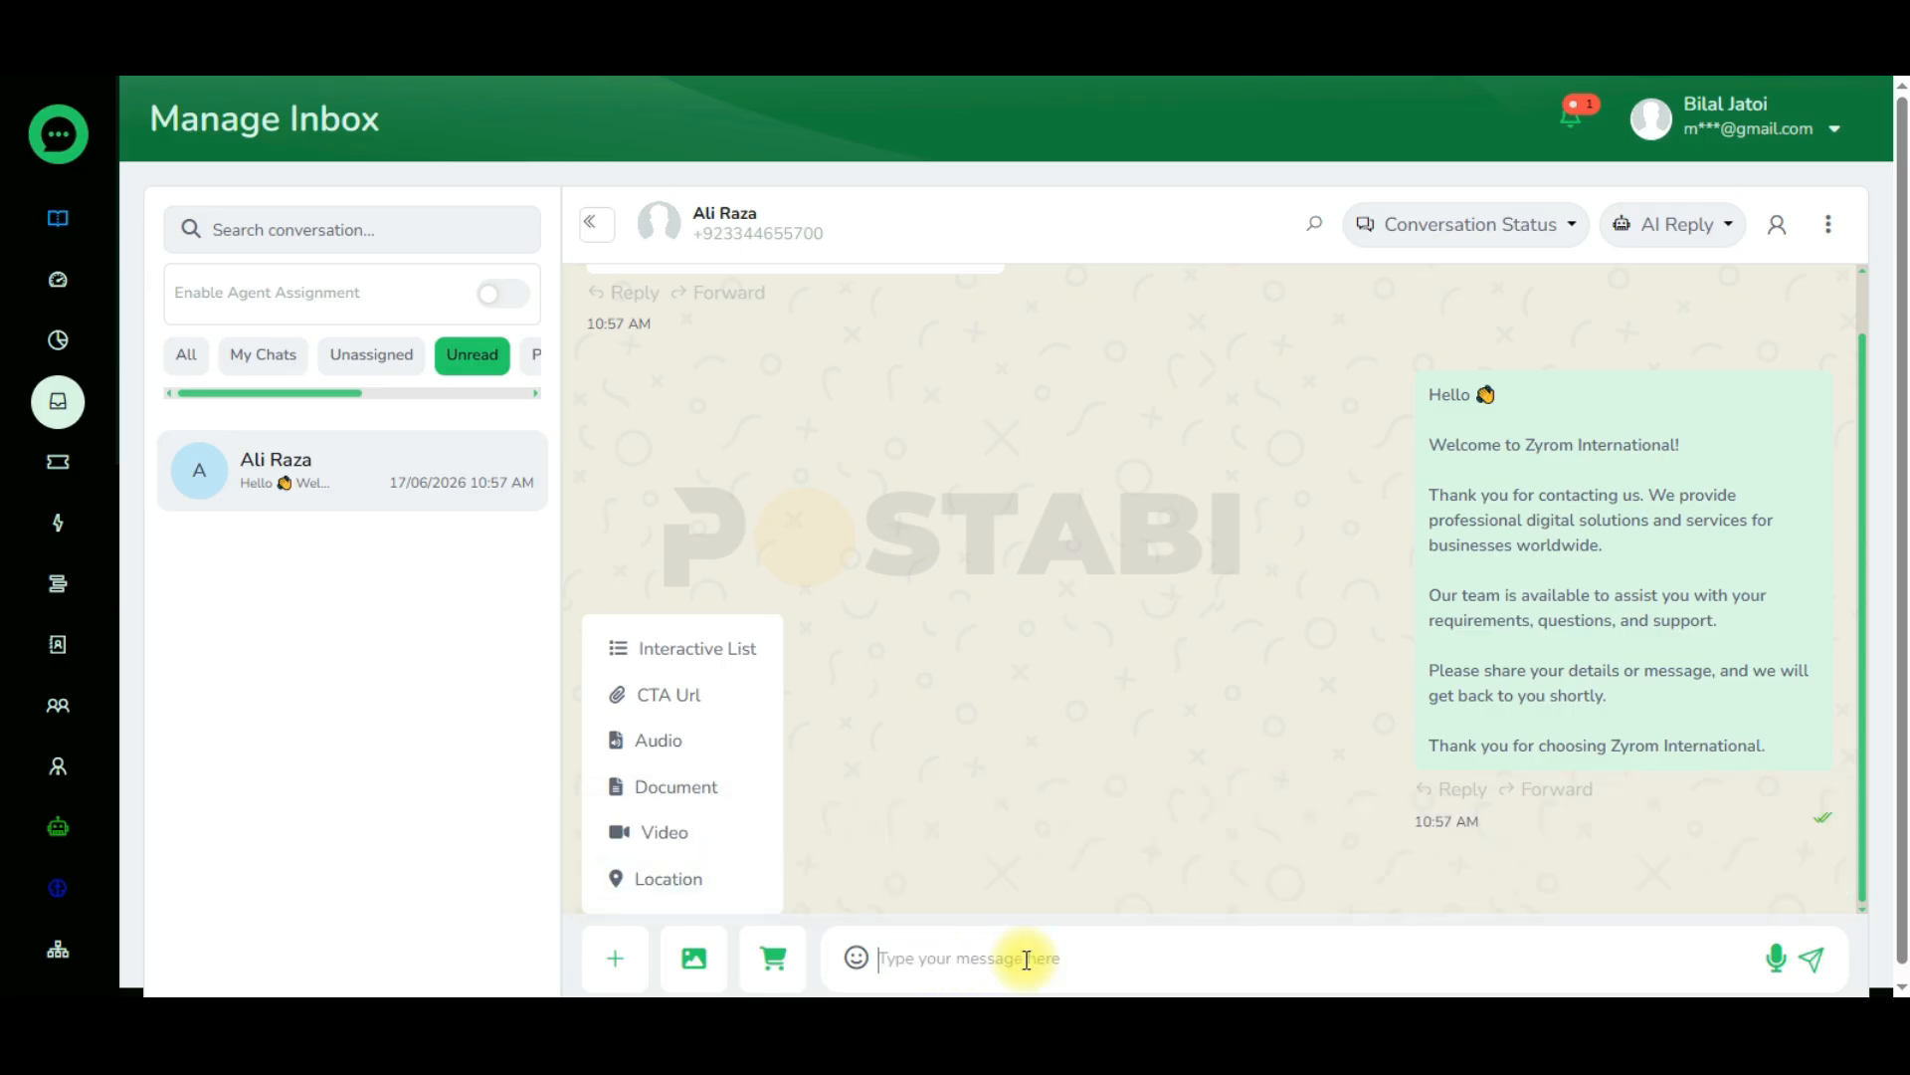
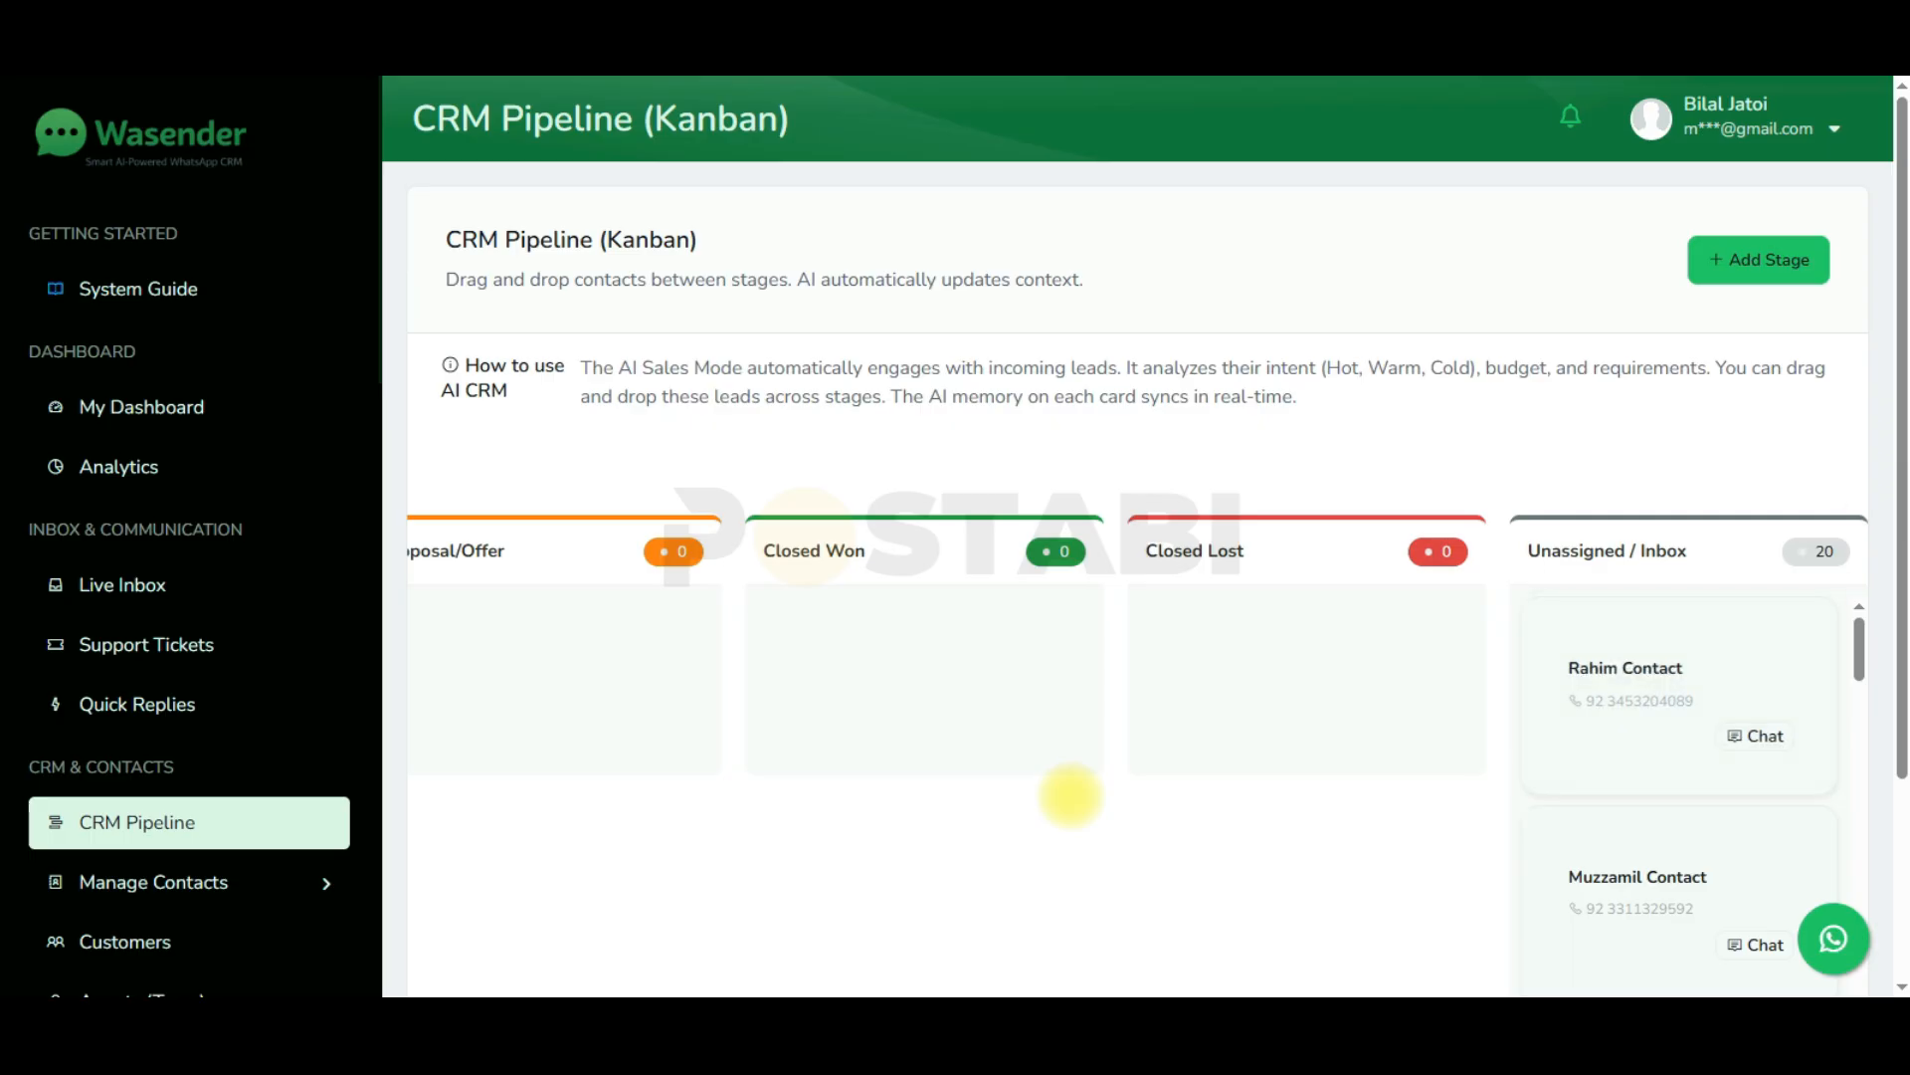
- Expand More Tools in the sidebar and open the ShortLinks page
scroll(1070, 796, "down", 3)
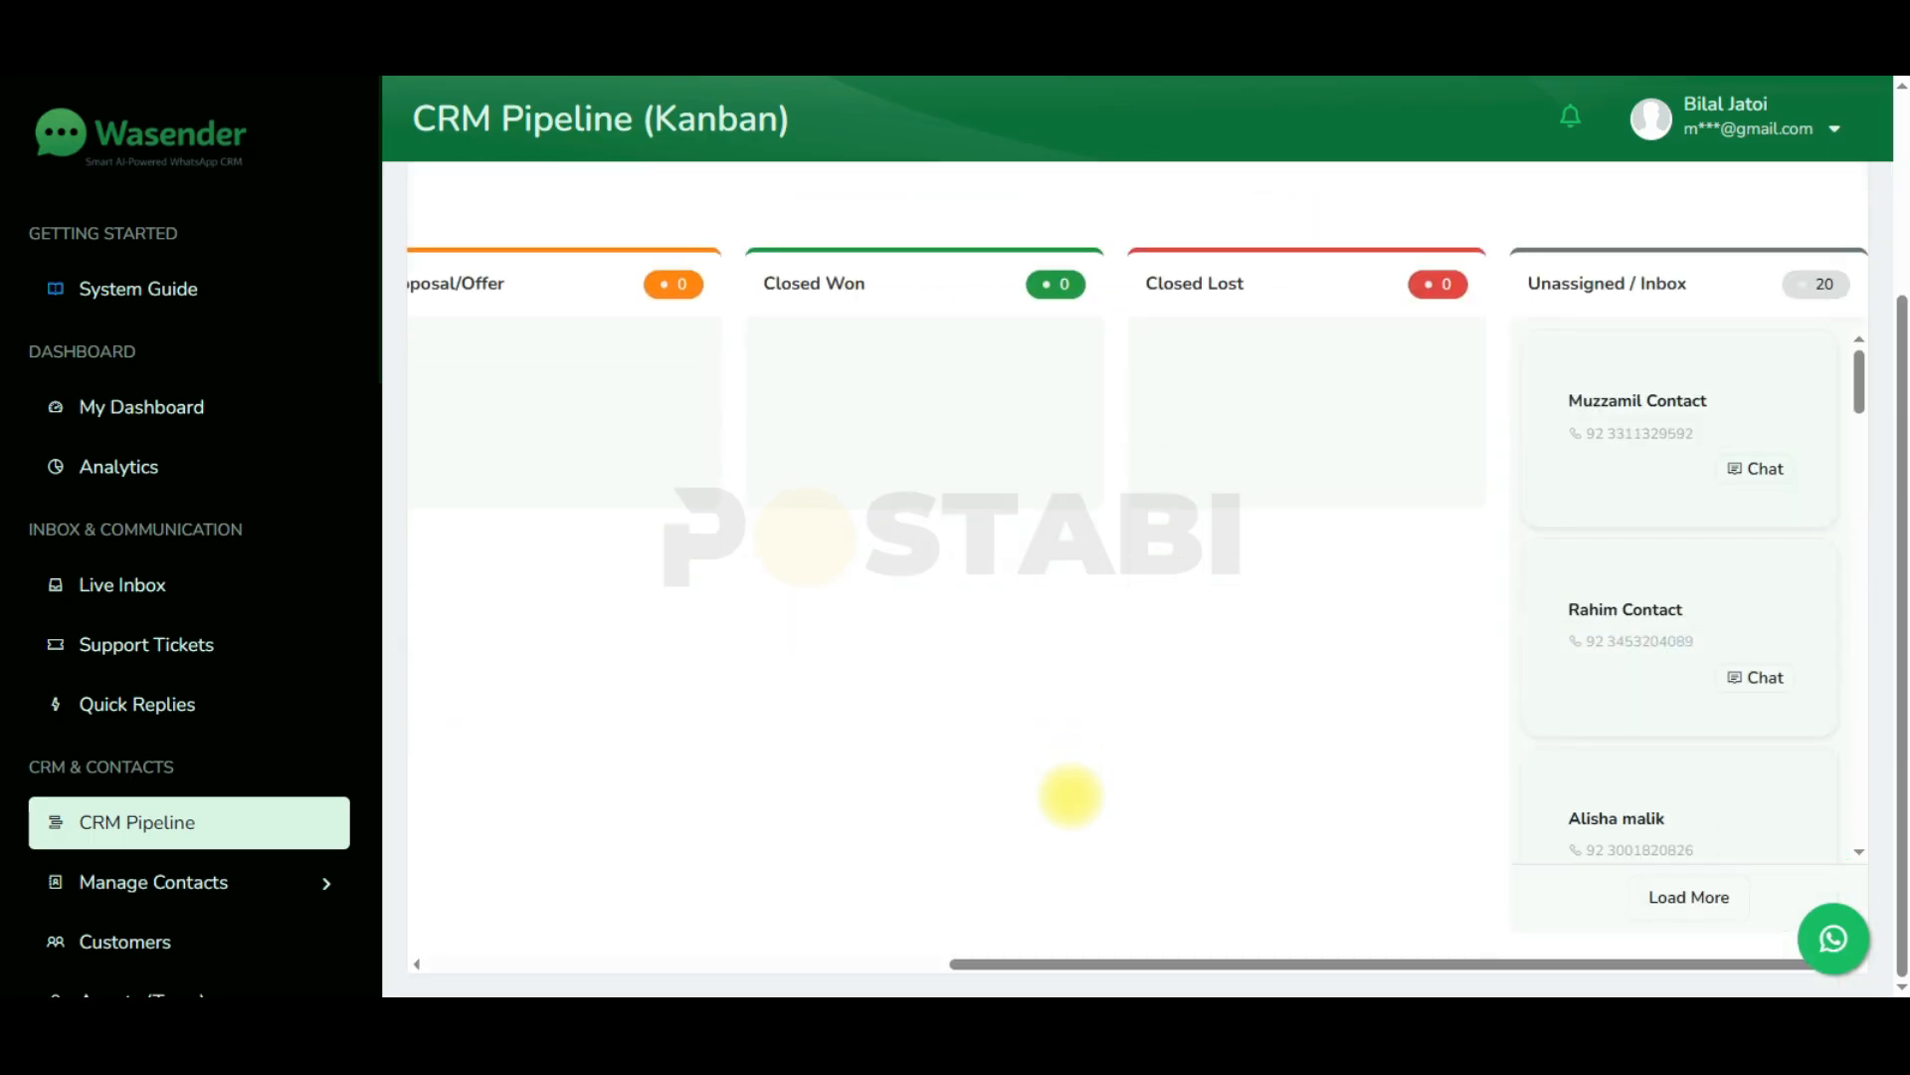
scroll(1069, 796, "left", 10)
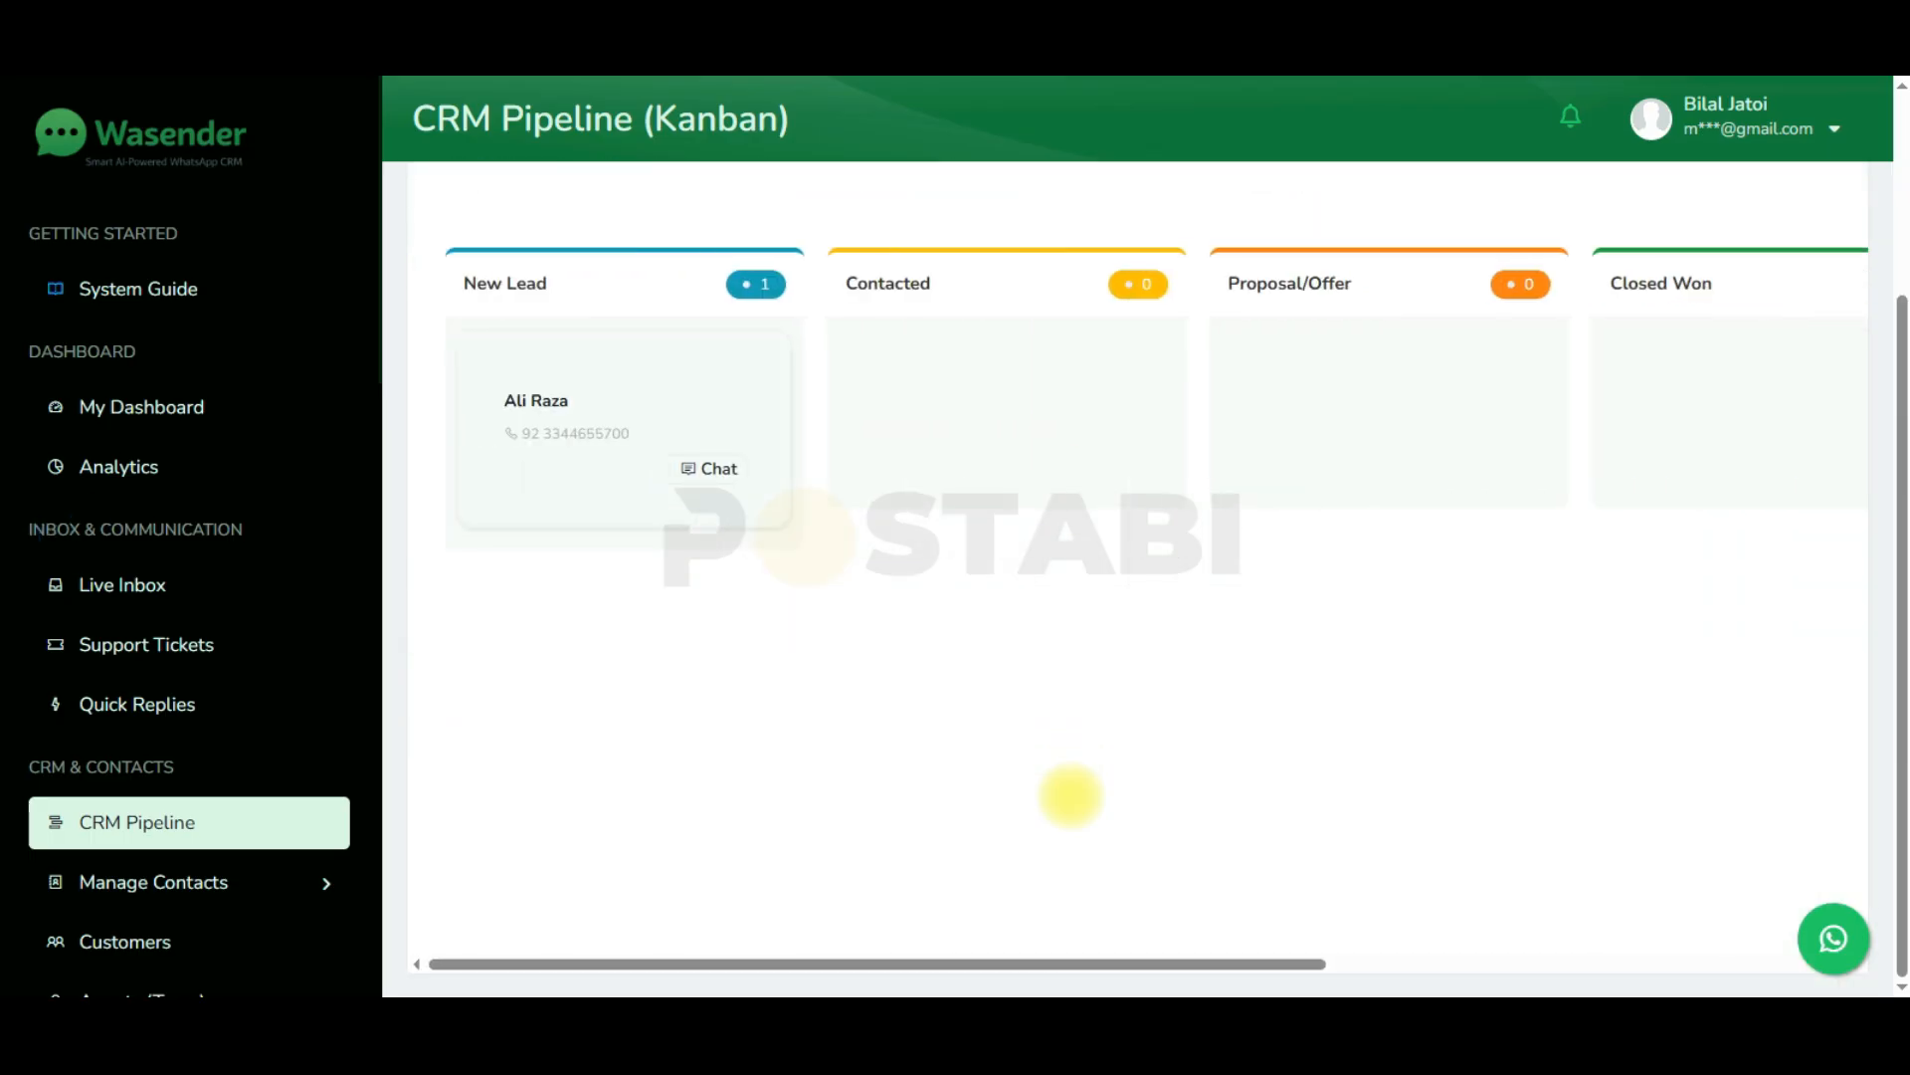
scroll(610, 797, "down", 3)
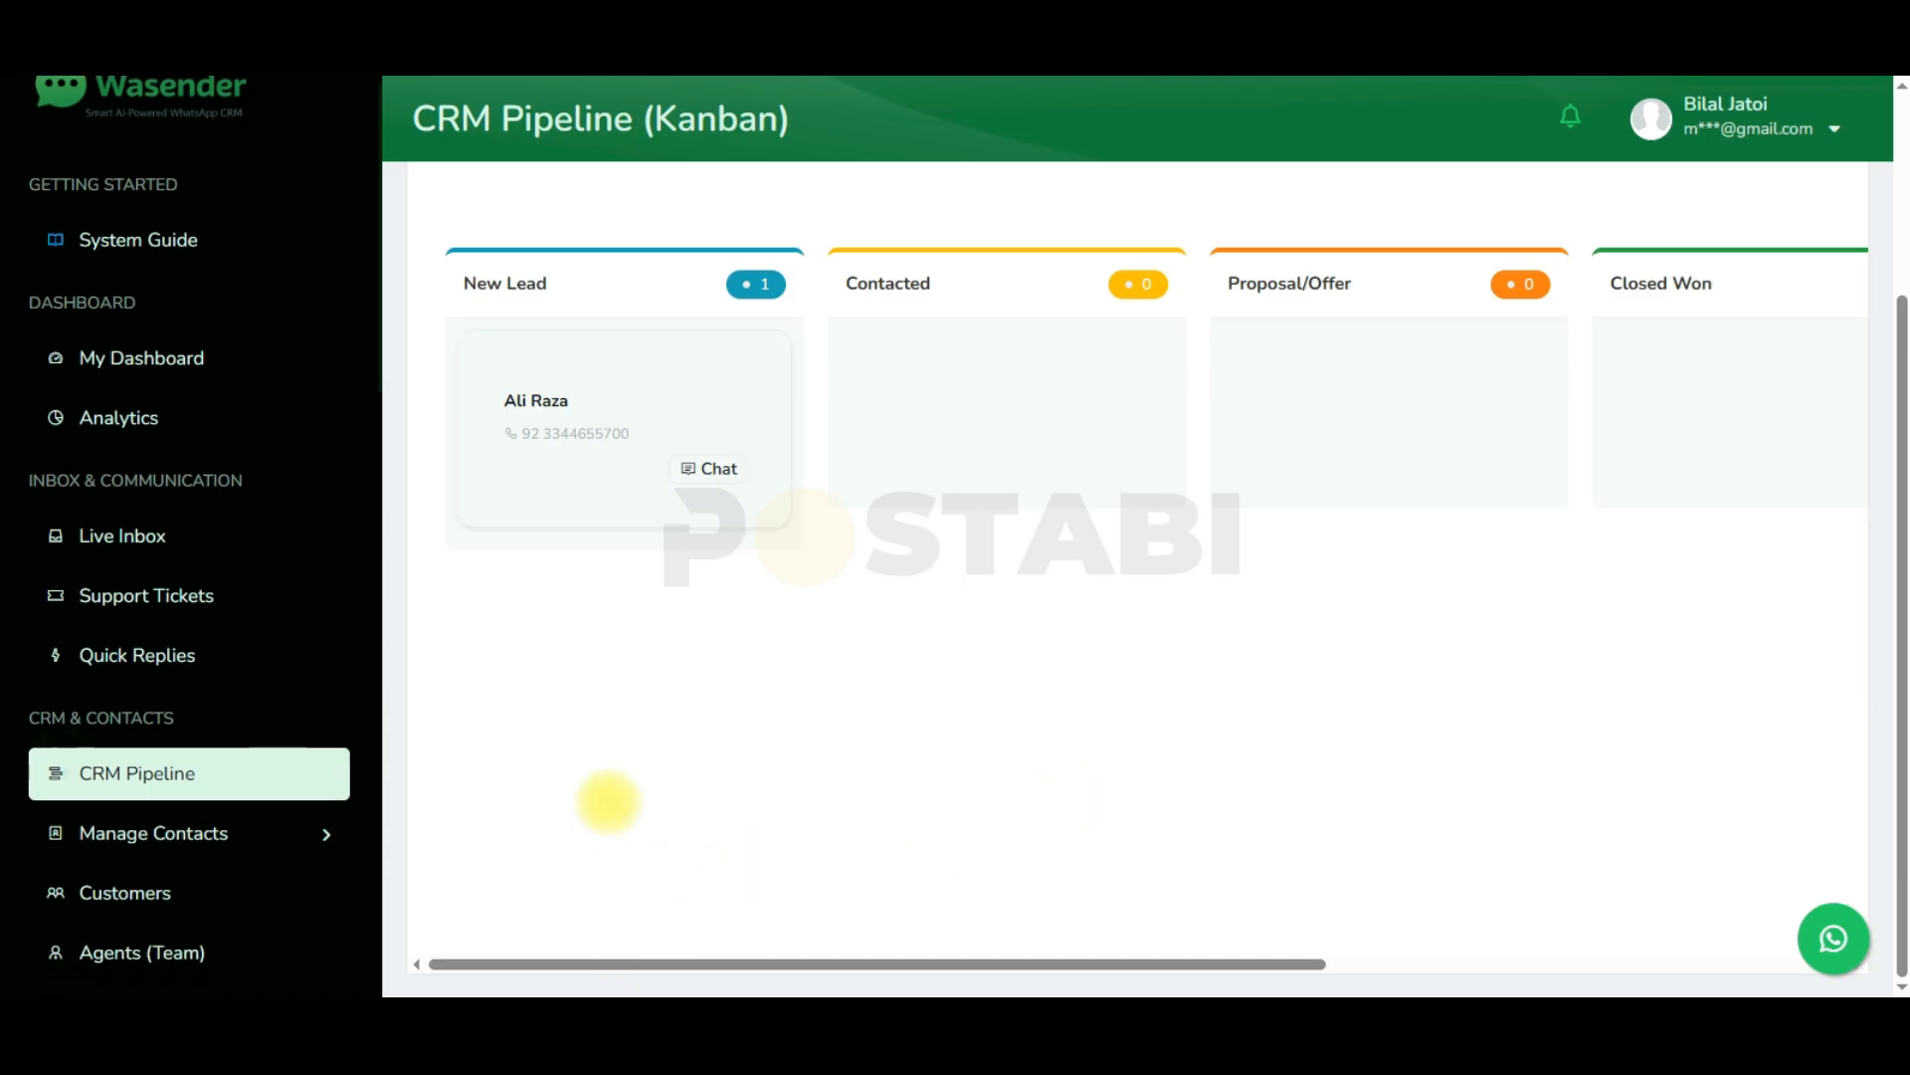
scroll(609, 802, "down", 4)
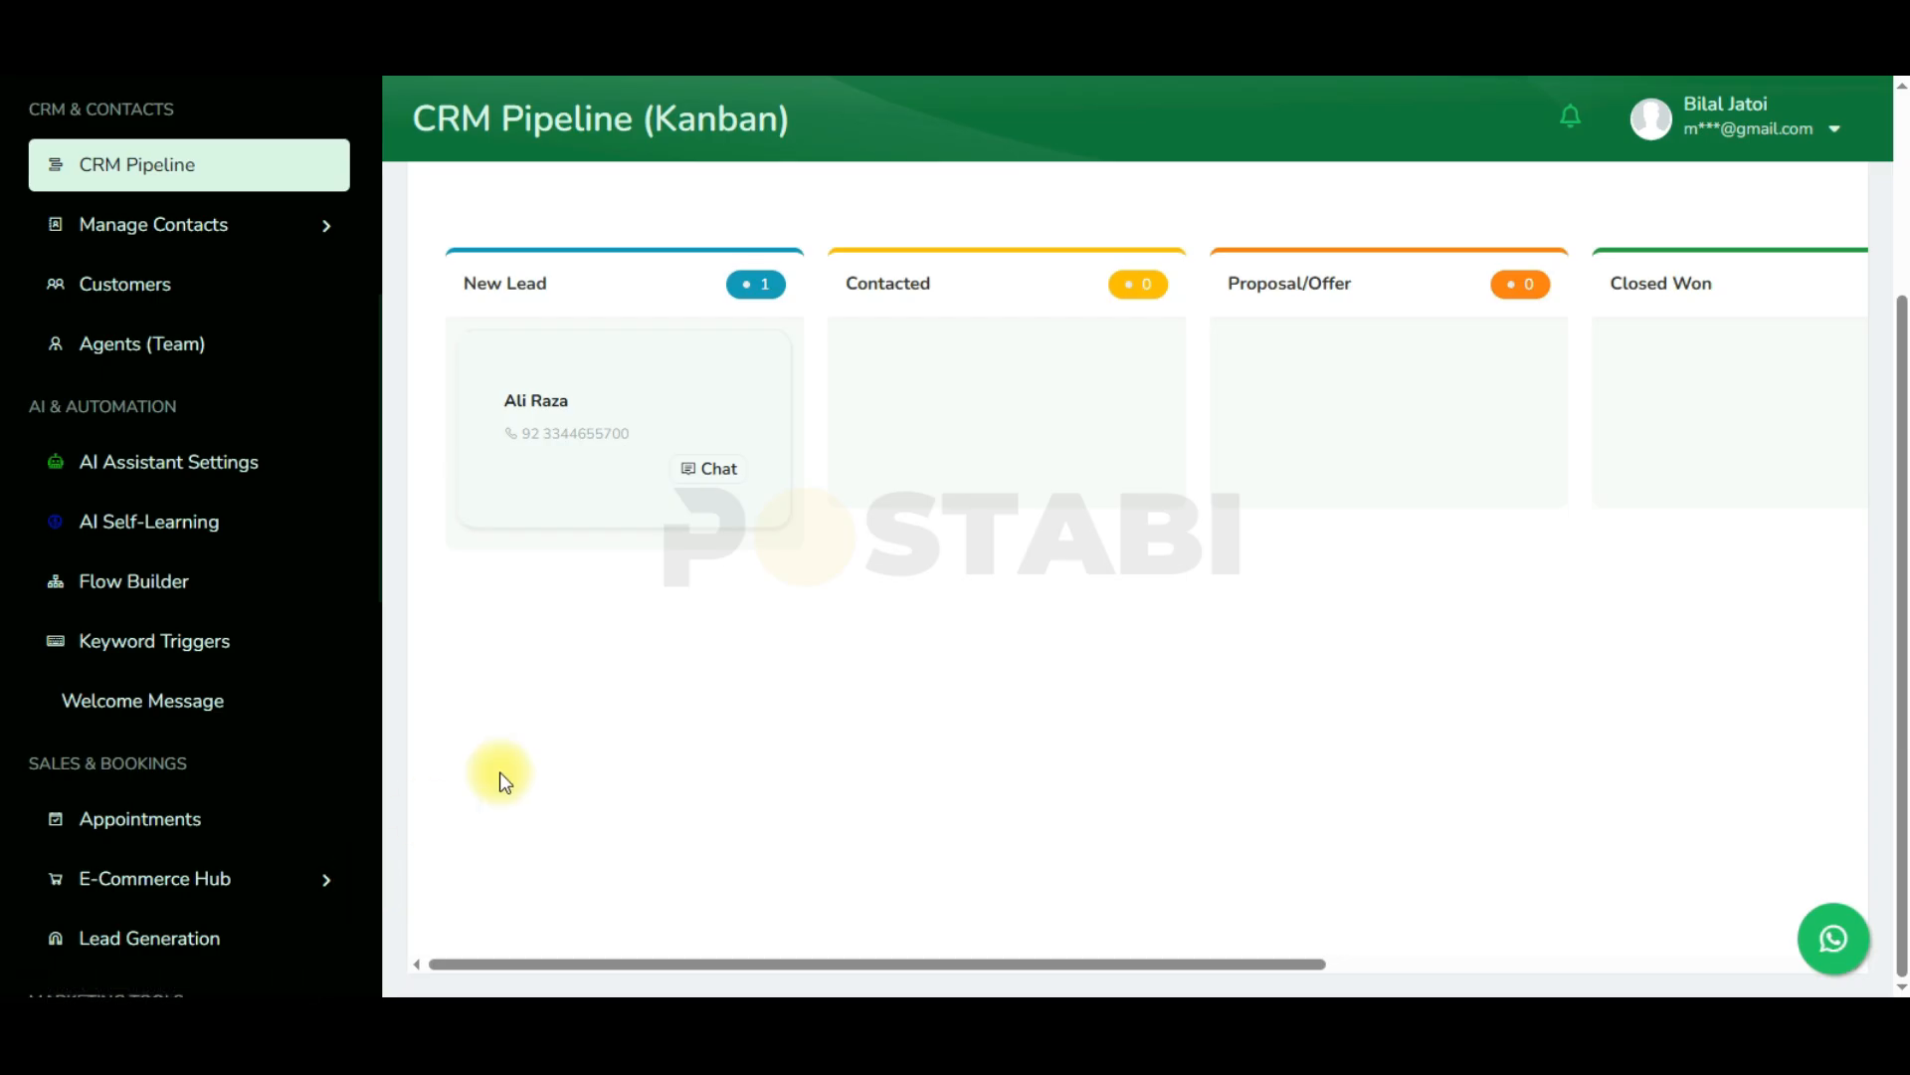
scroll(467, 721, "down", 5)
left_click(255, 695)
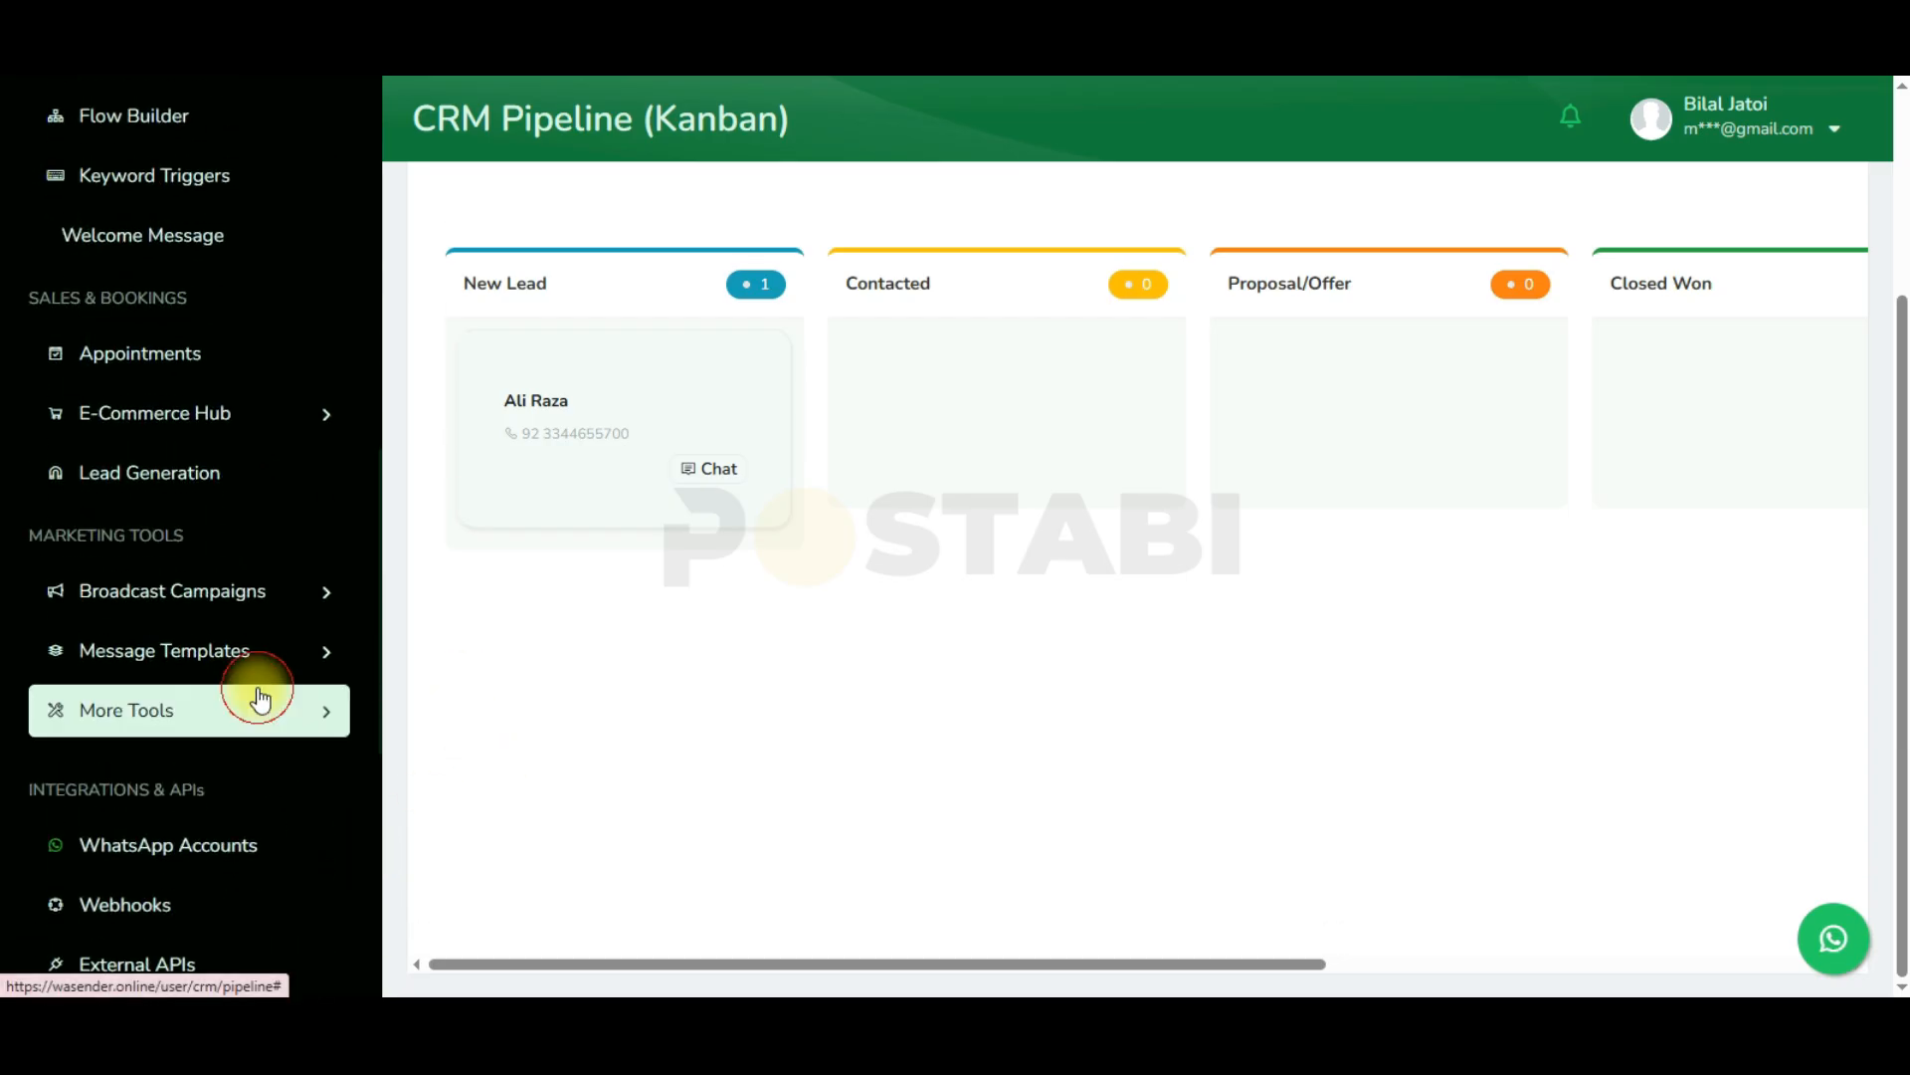
scroll(257, 686, "down", 2)
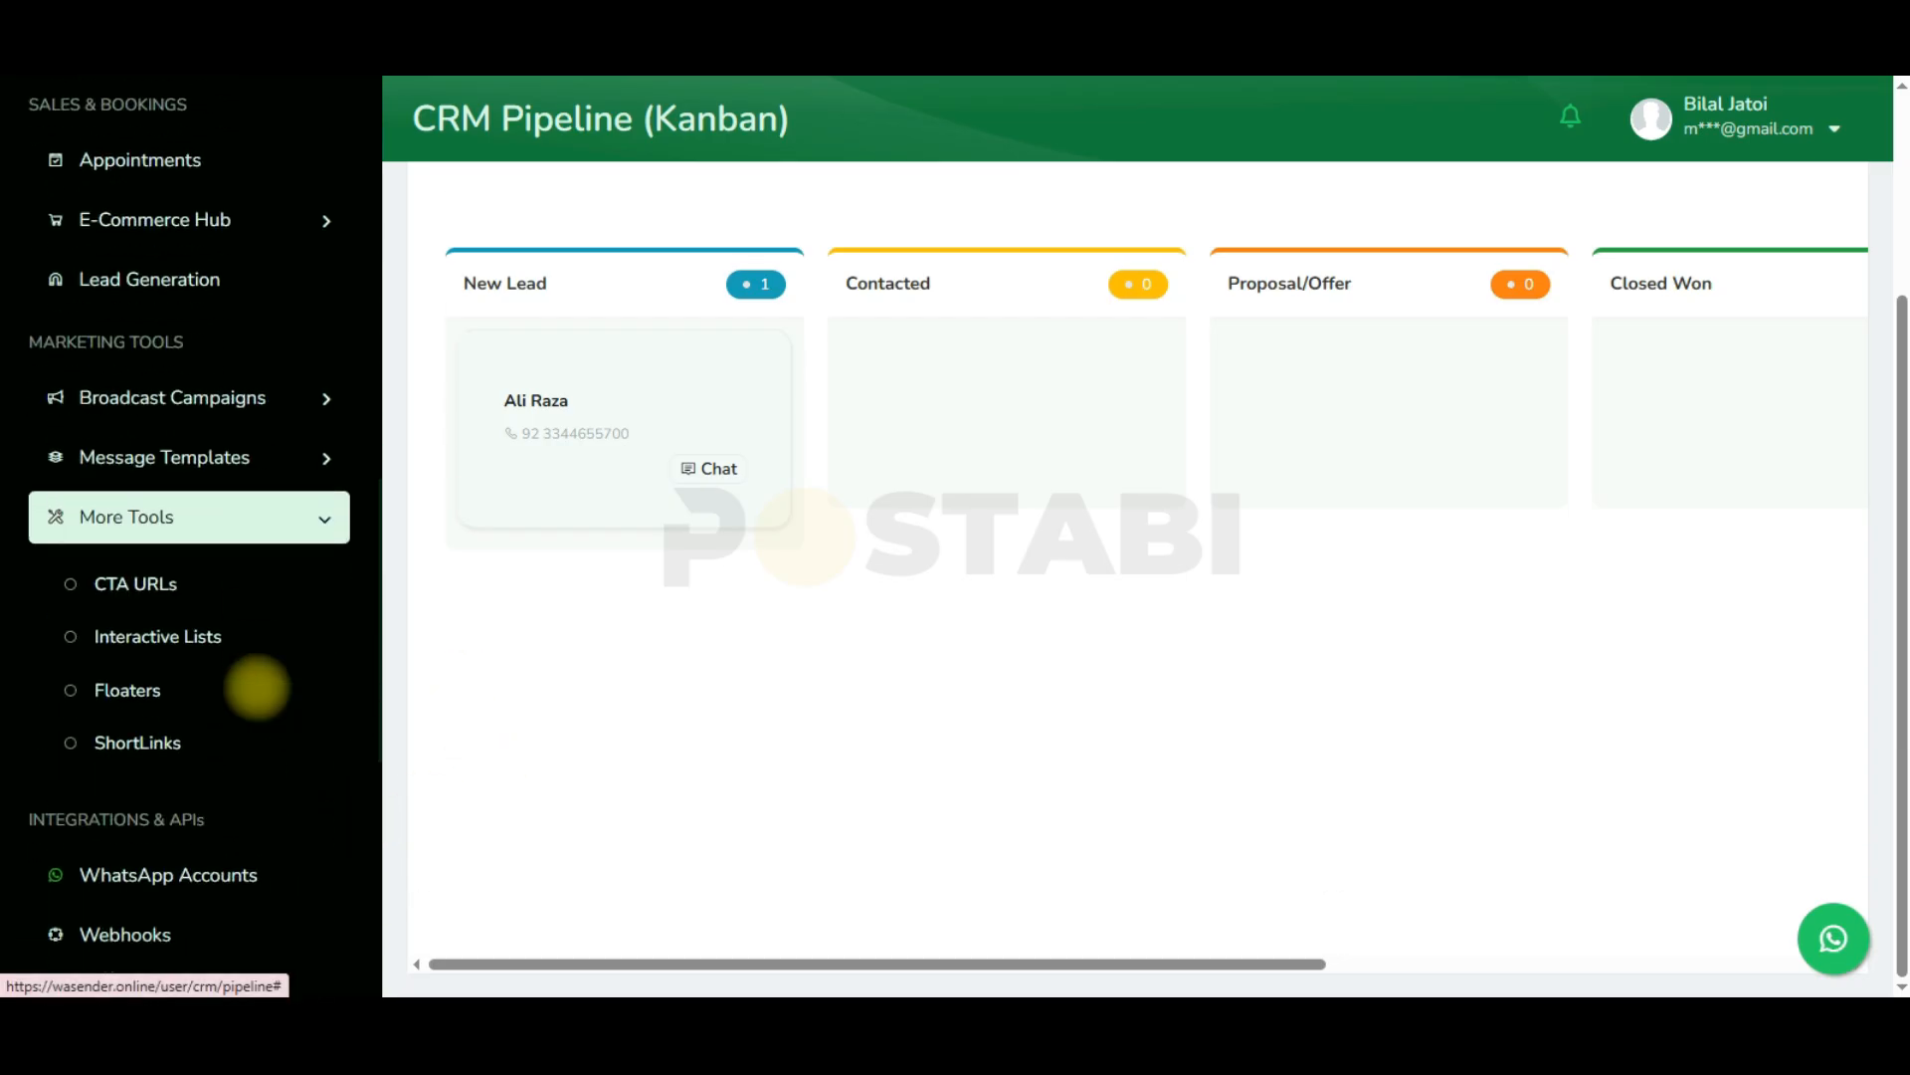
left_click(192, 736)
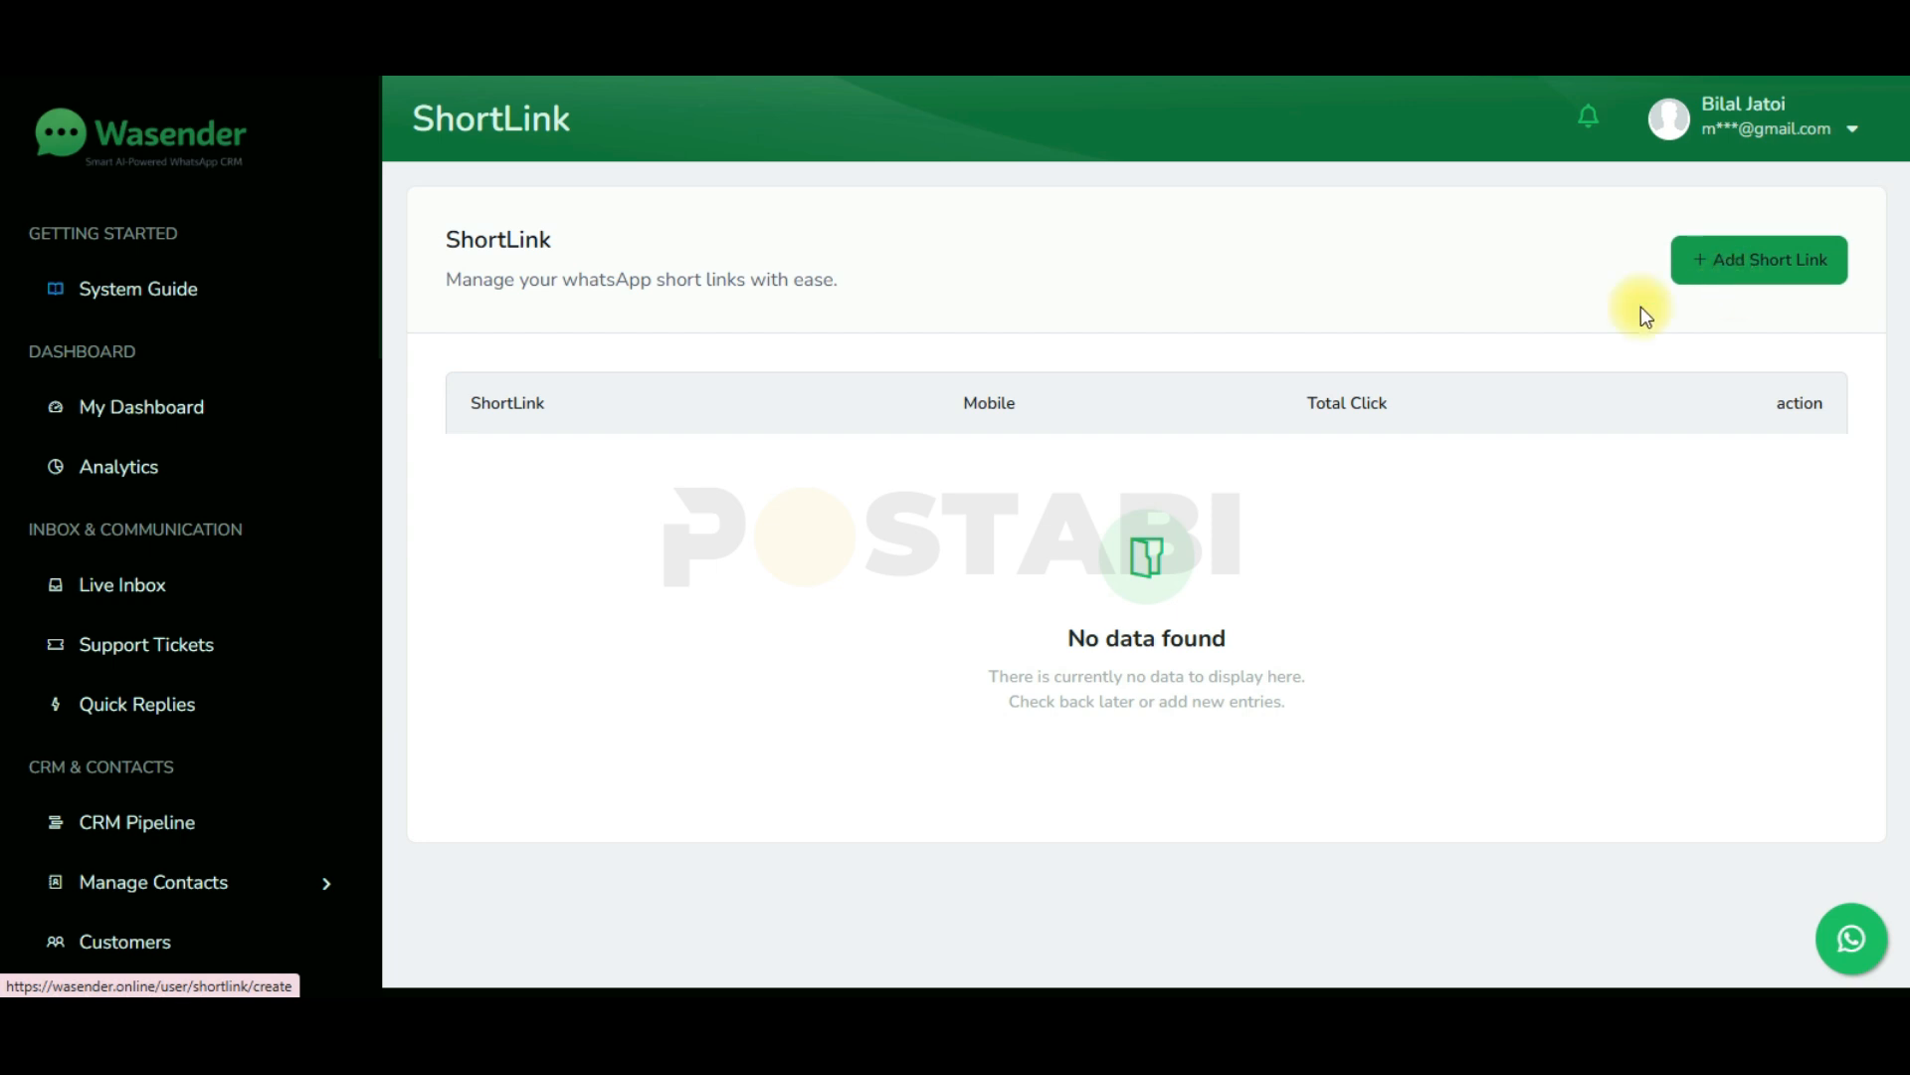
- Generate a short link for a Pakistan (+92) mobile number with the message 'hello zyrom'
left_click(1806, 244)
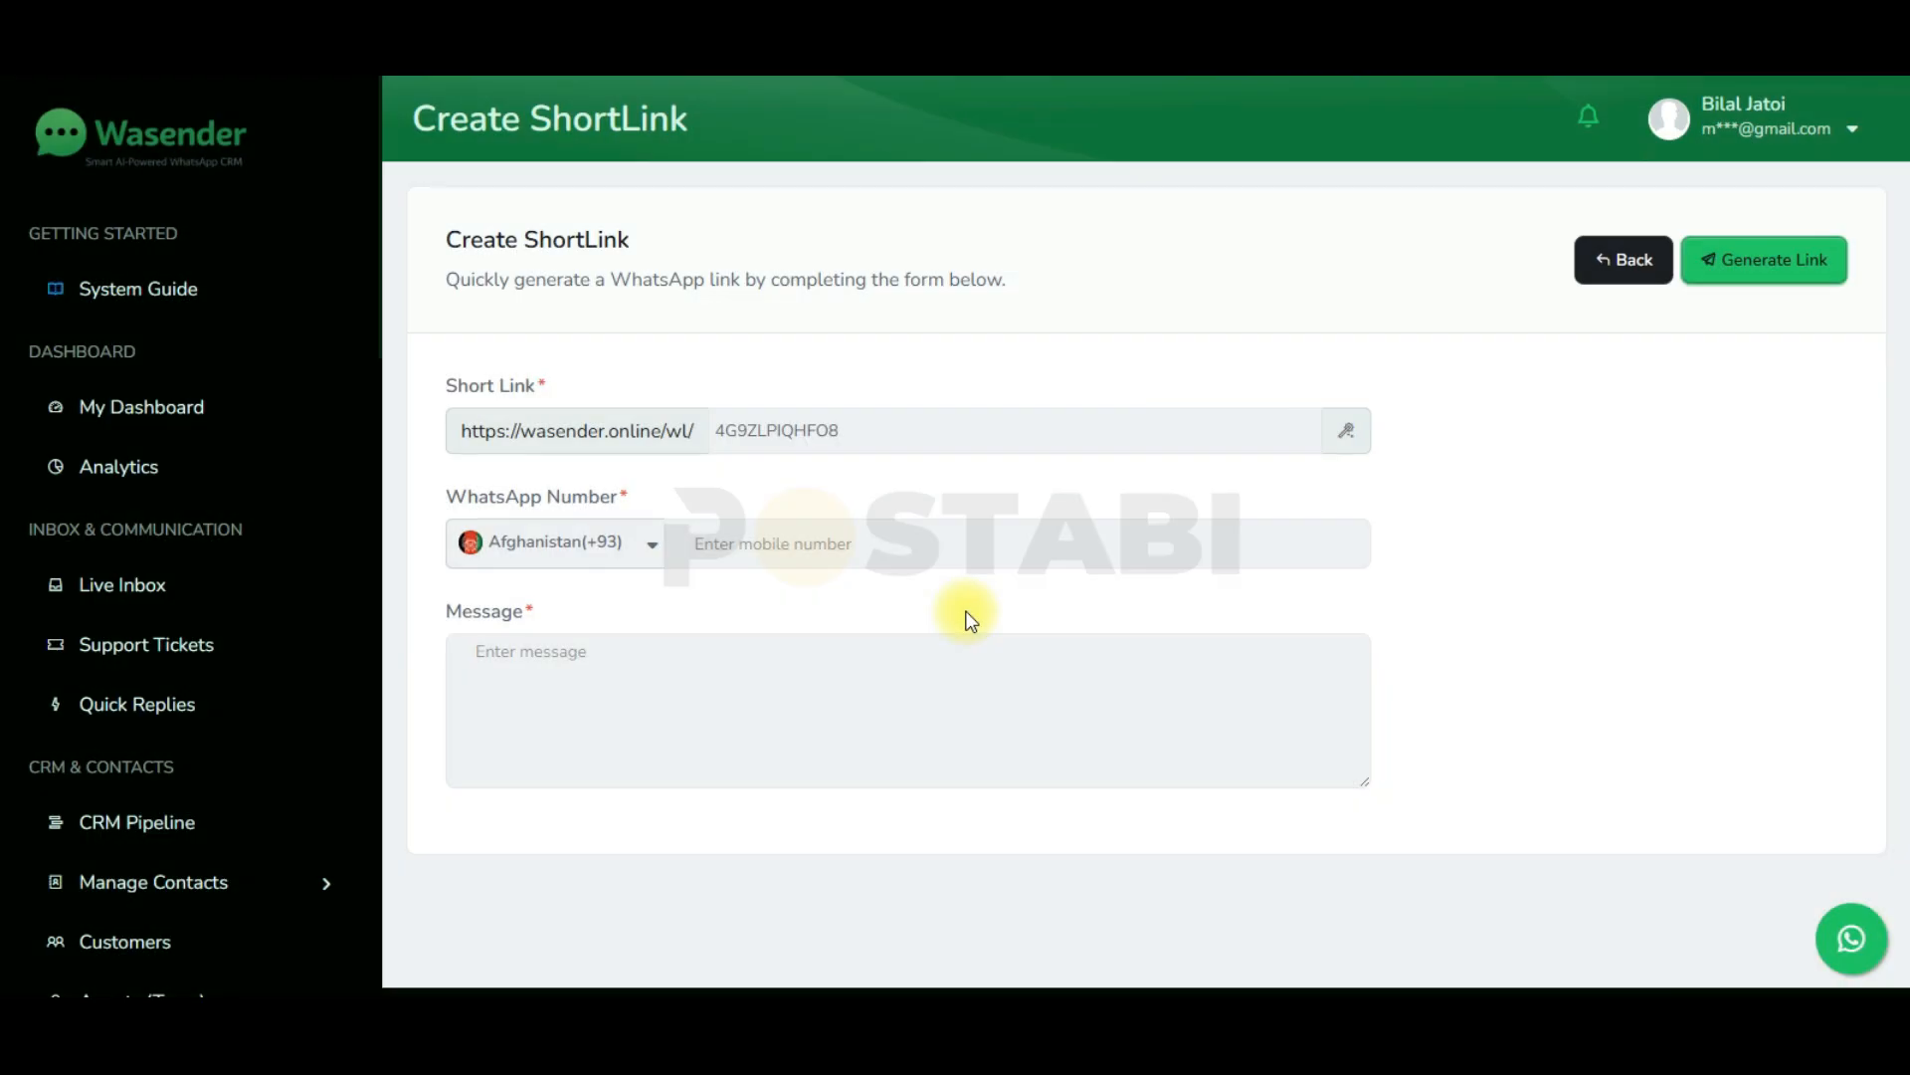
left_click(866, 430)
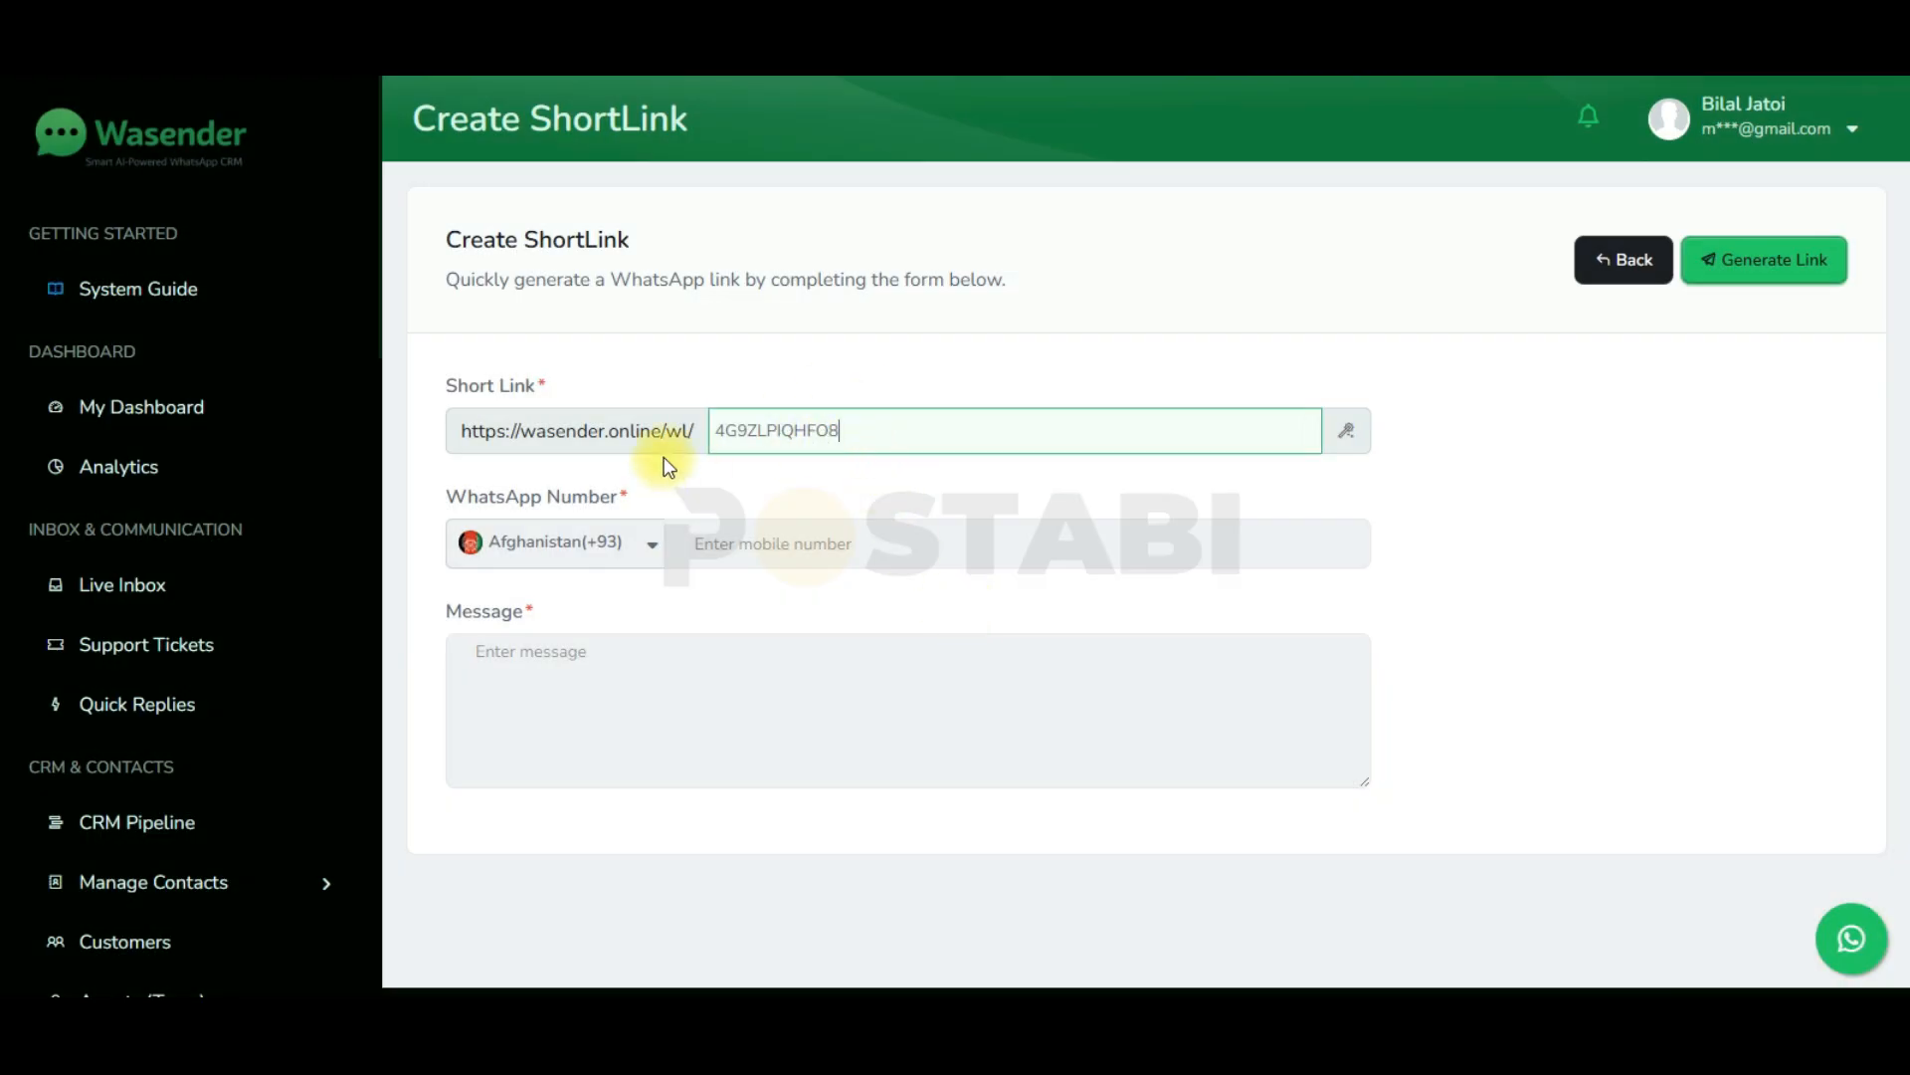
left_click(661, 548)
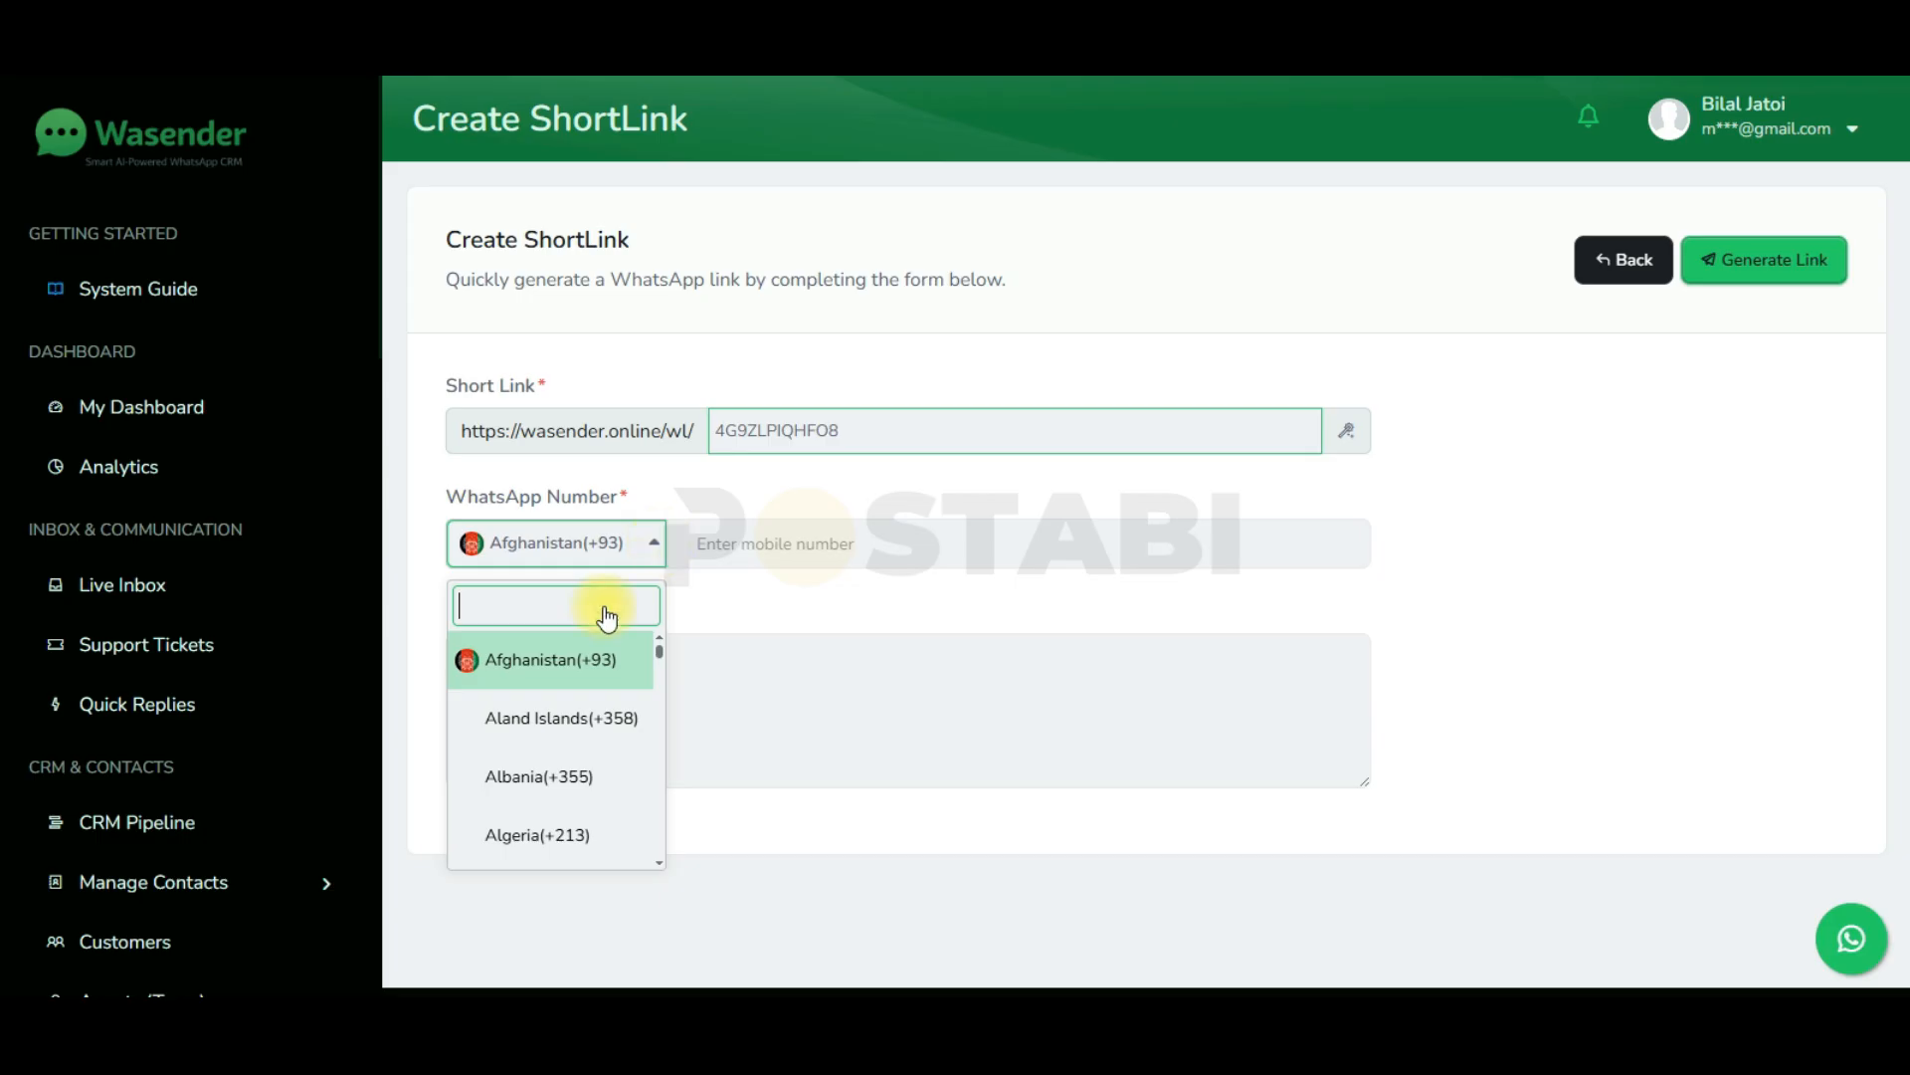
type("pak")
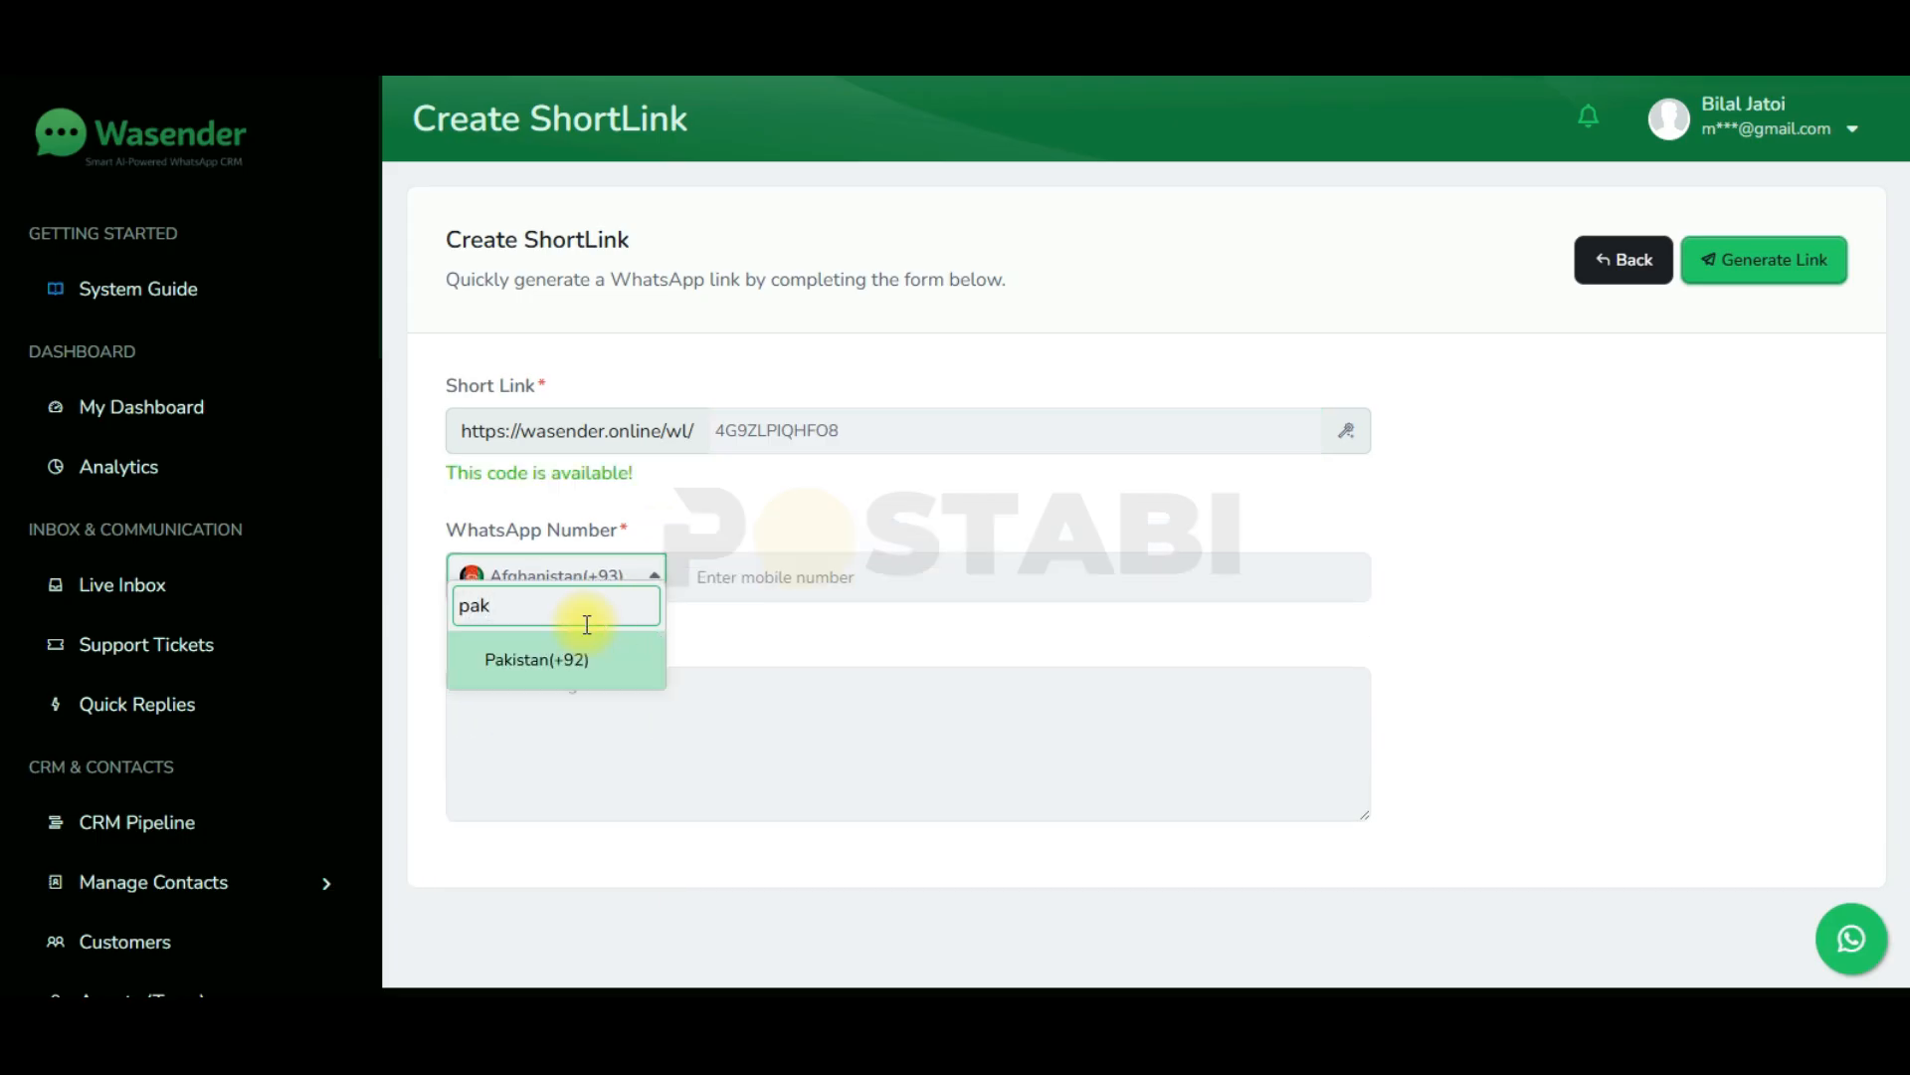
left_click(588, 656)
left_click(802, 587)
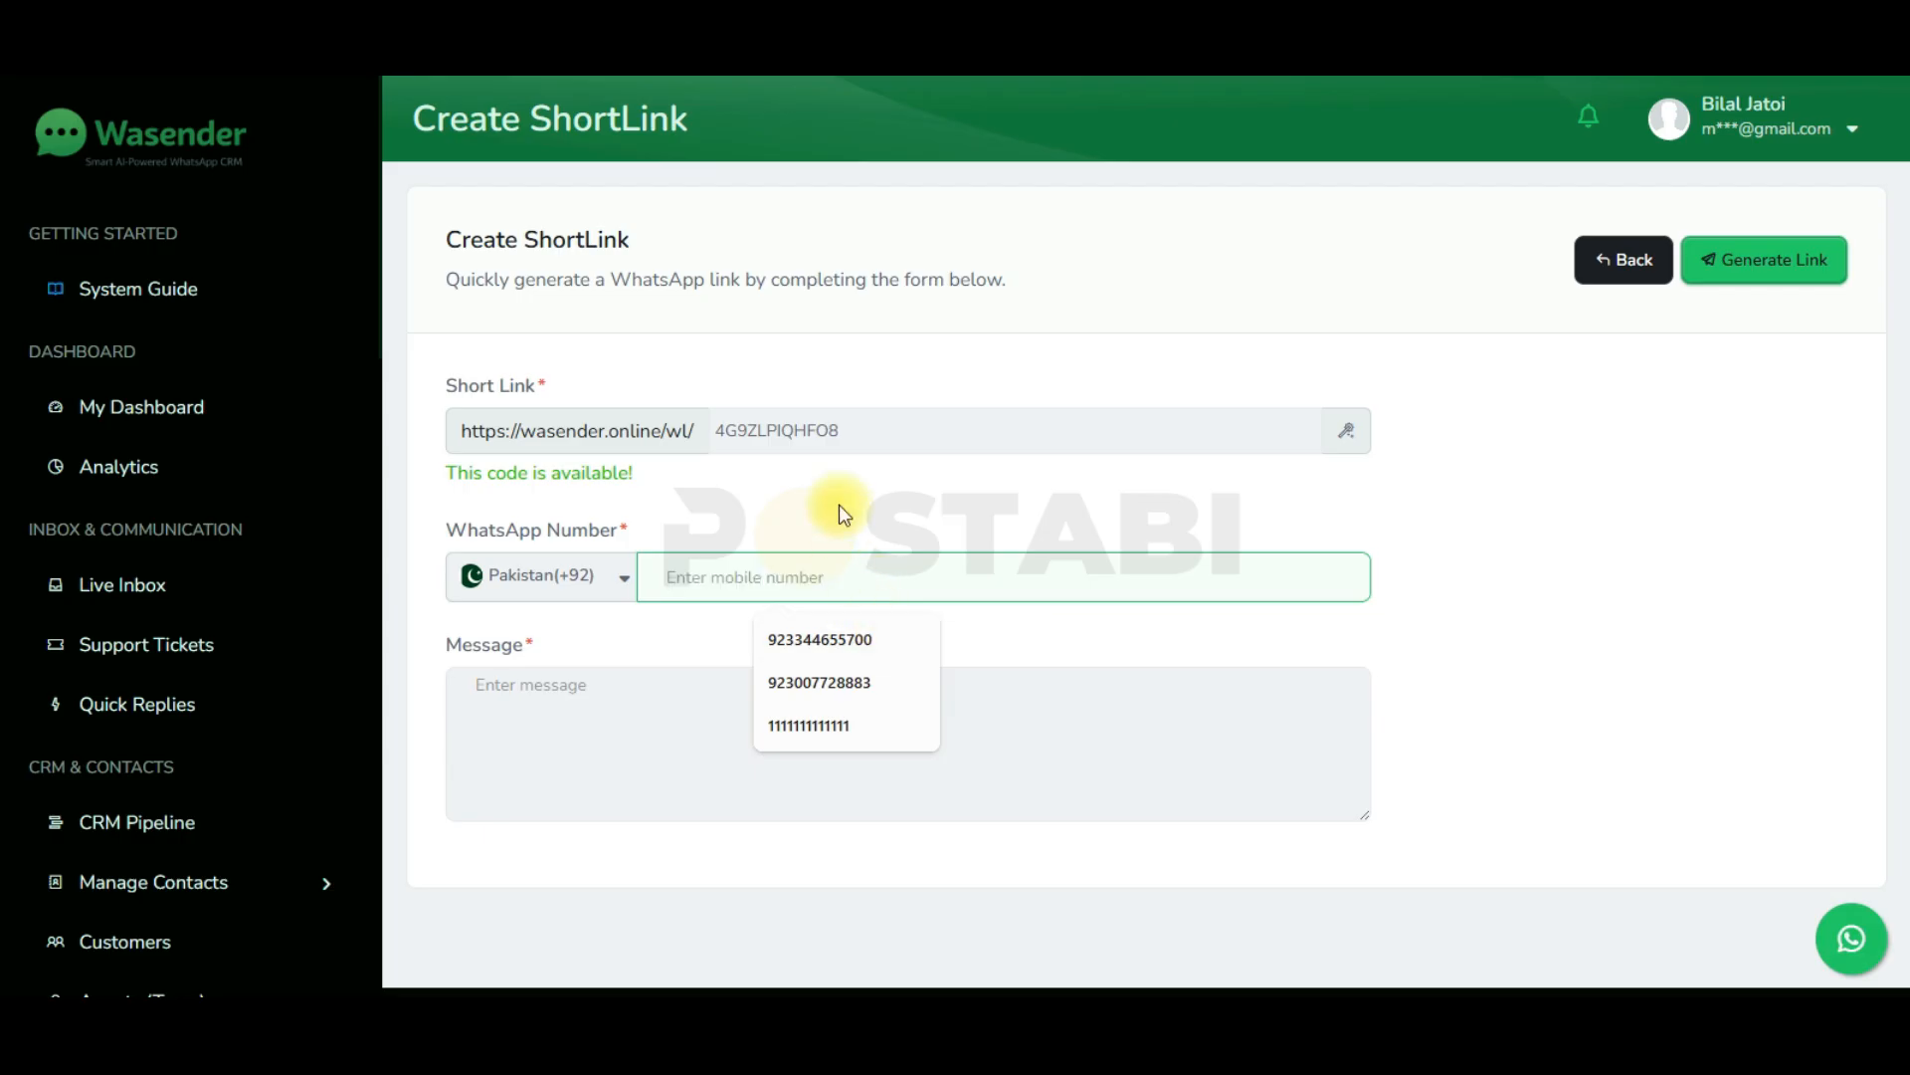
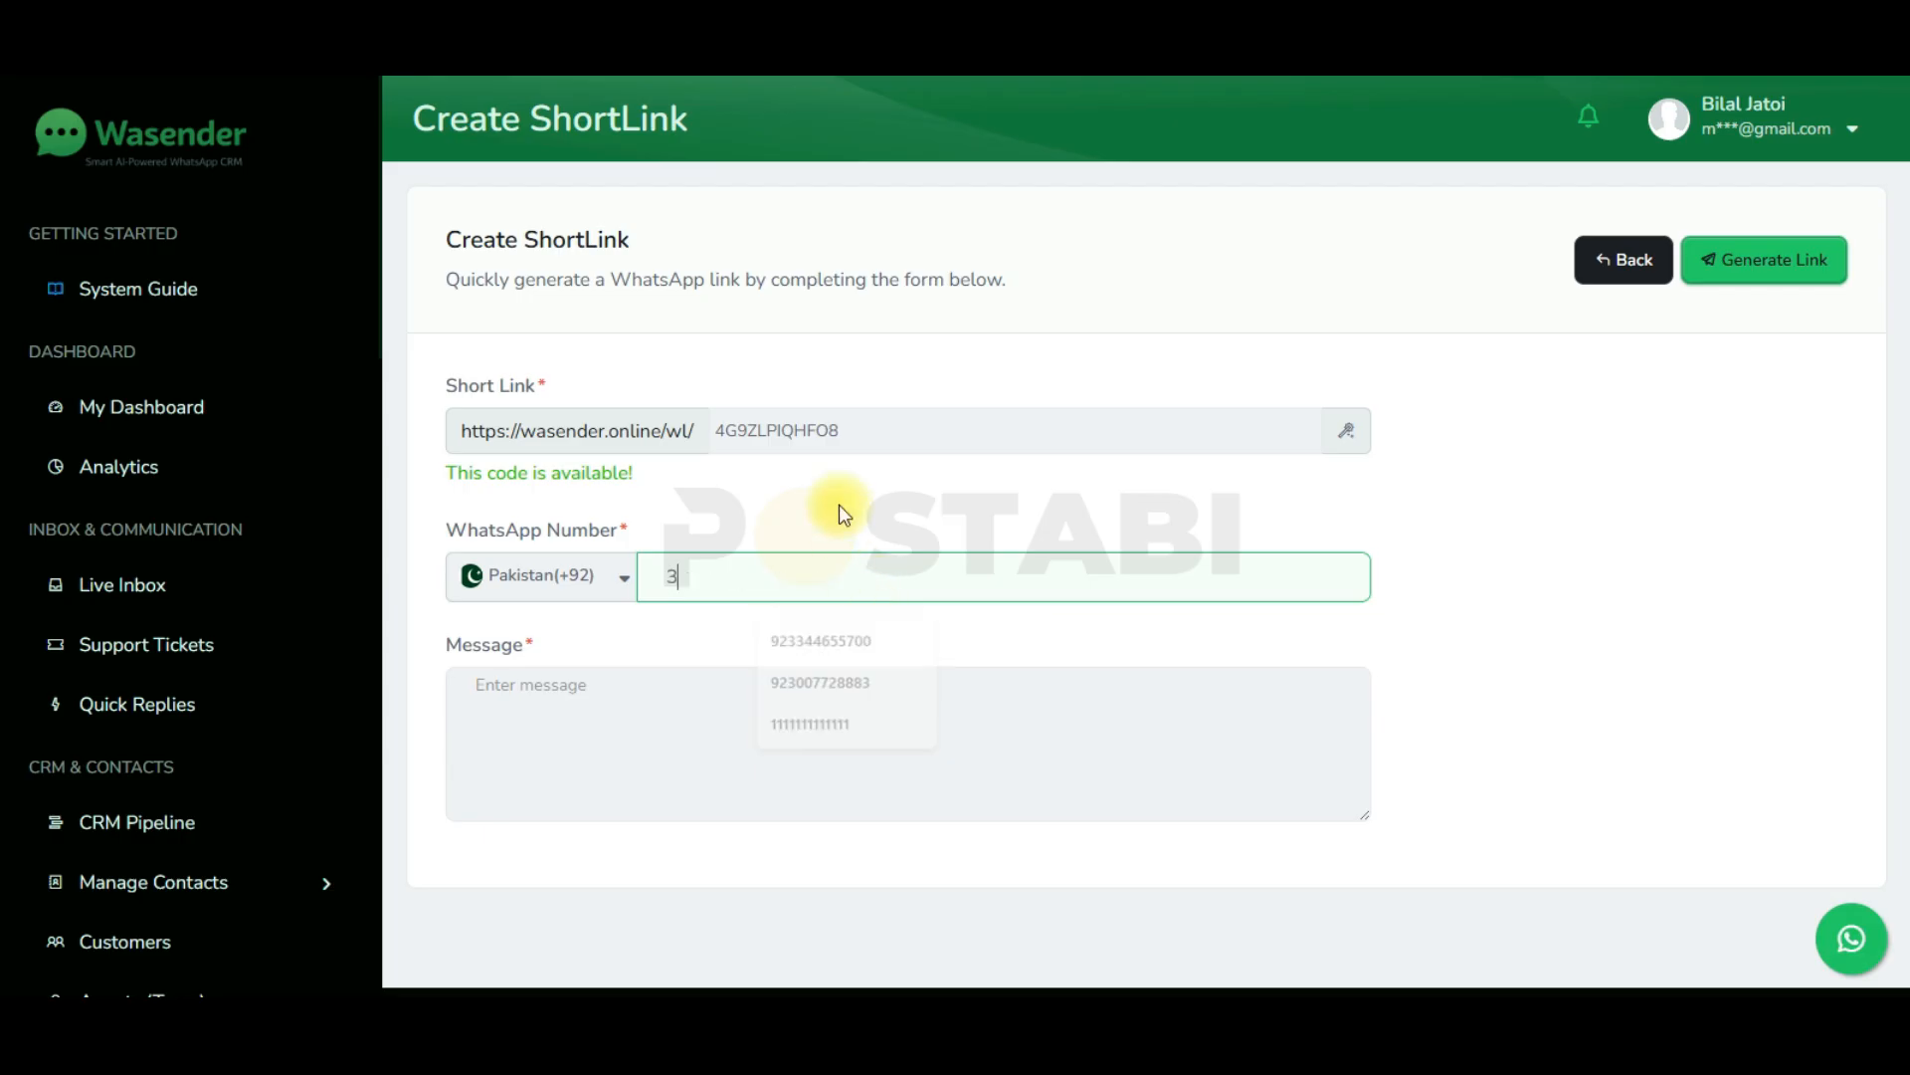
left_click(820, 690)
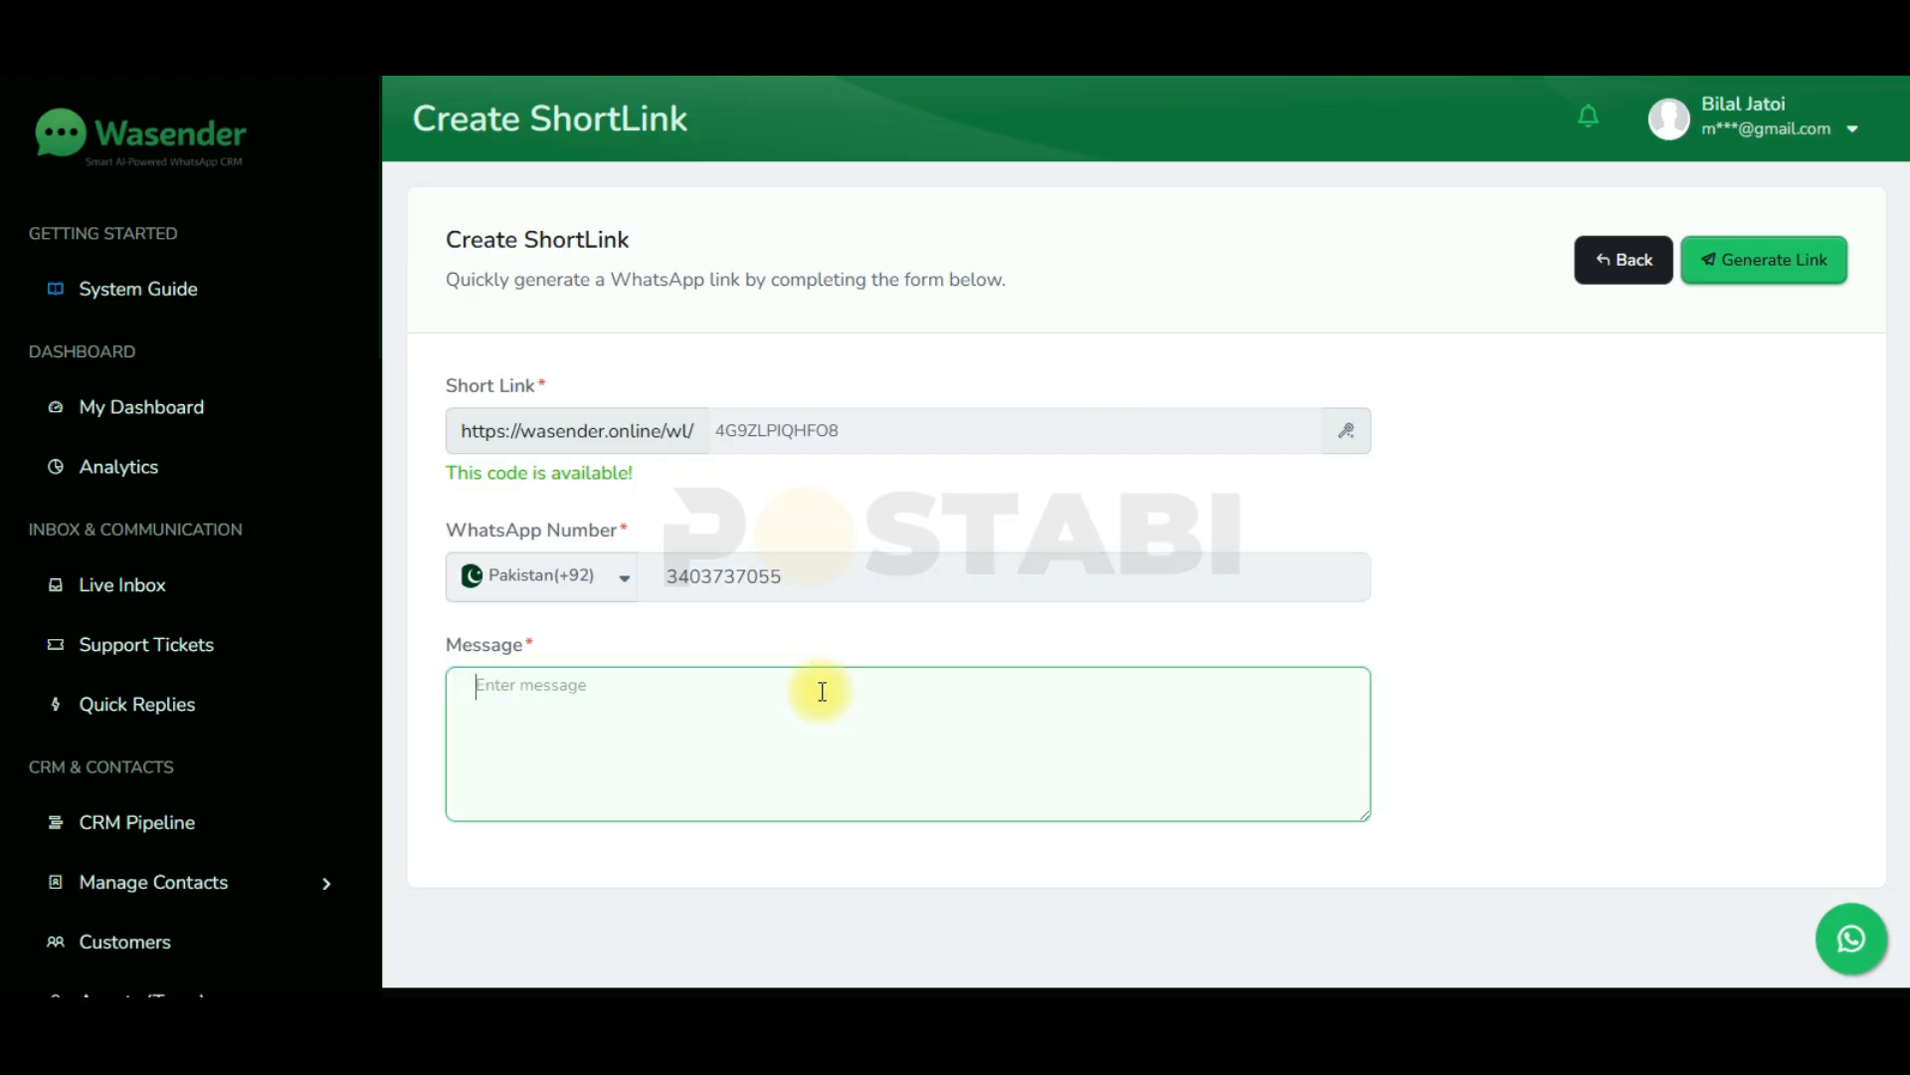
type("we")
left_click(1777, 264)
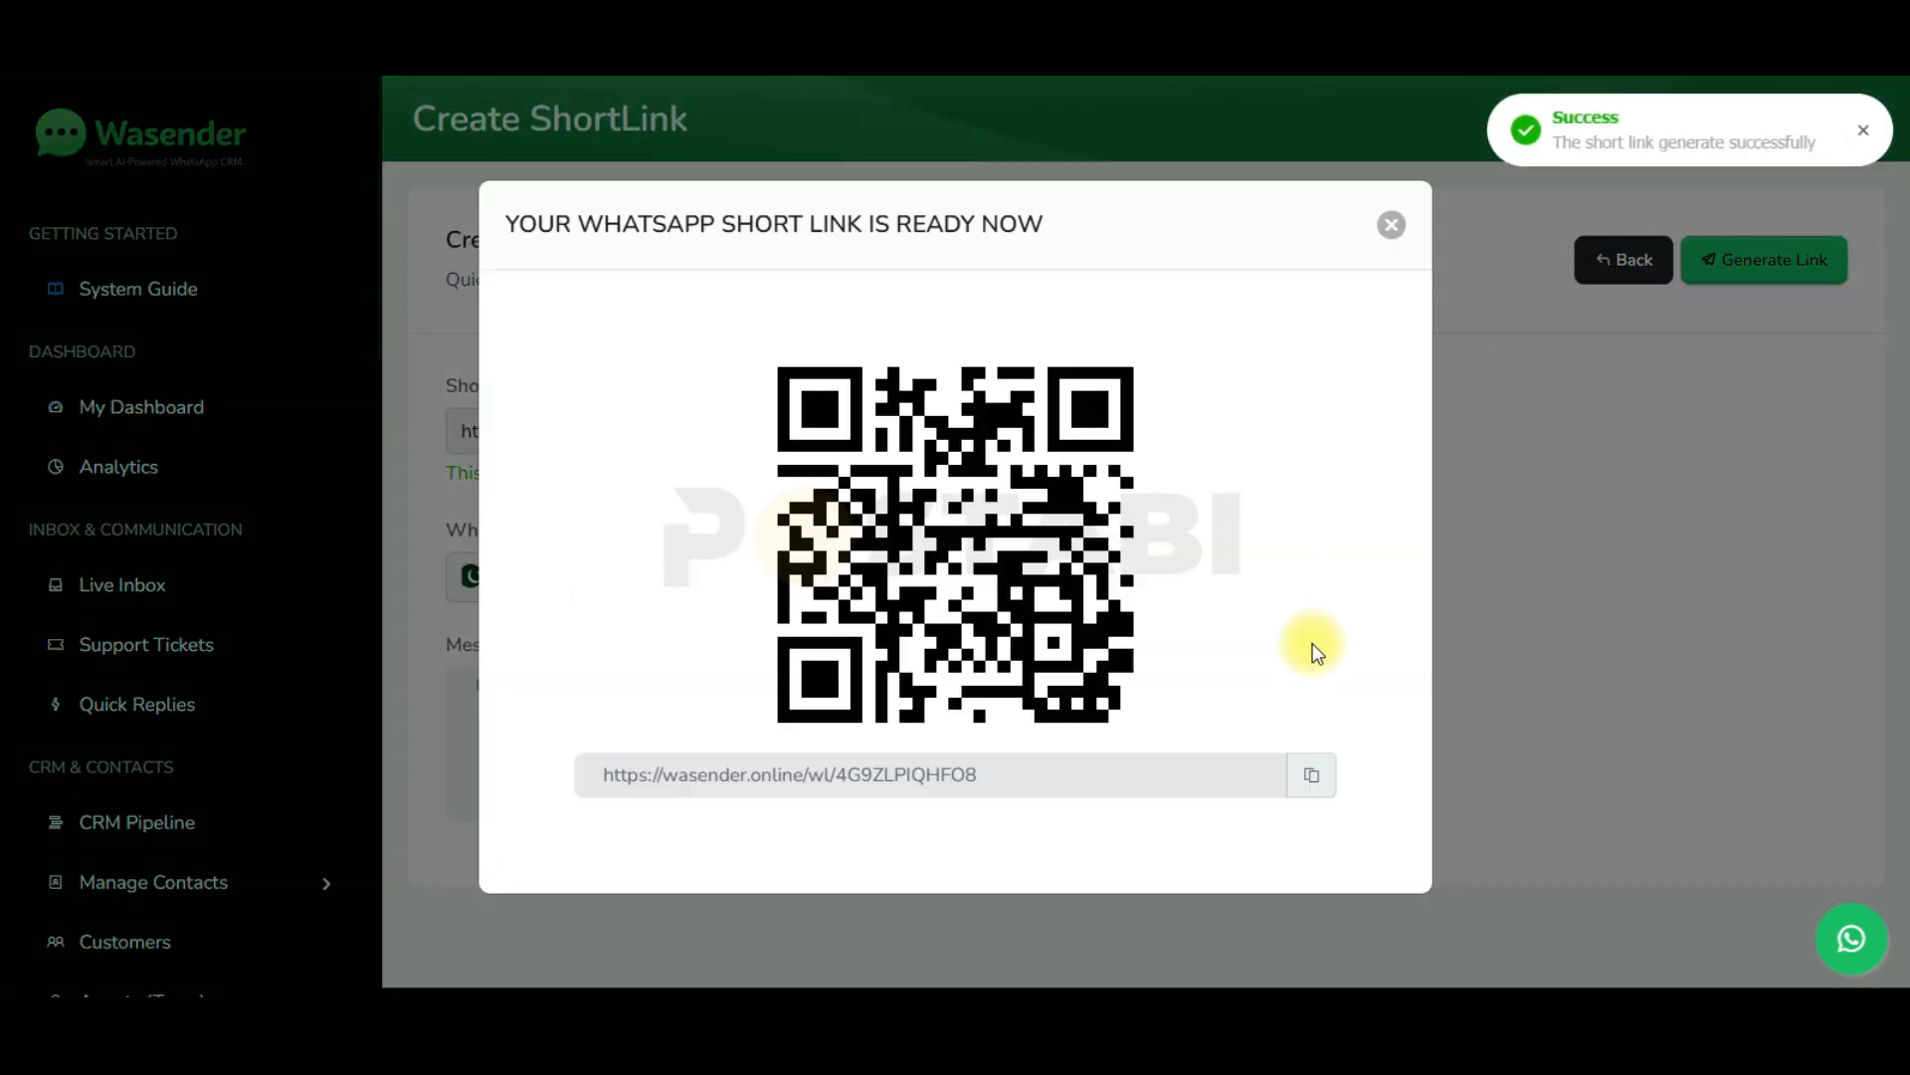
- Copy the generated short link and open a new browser tab for it
left_click(1310, 787)
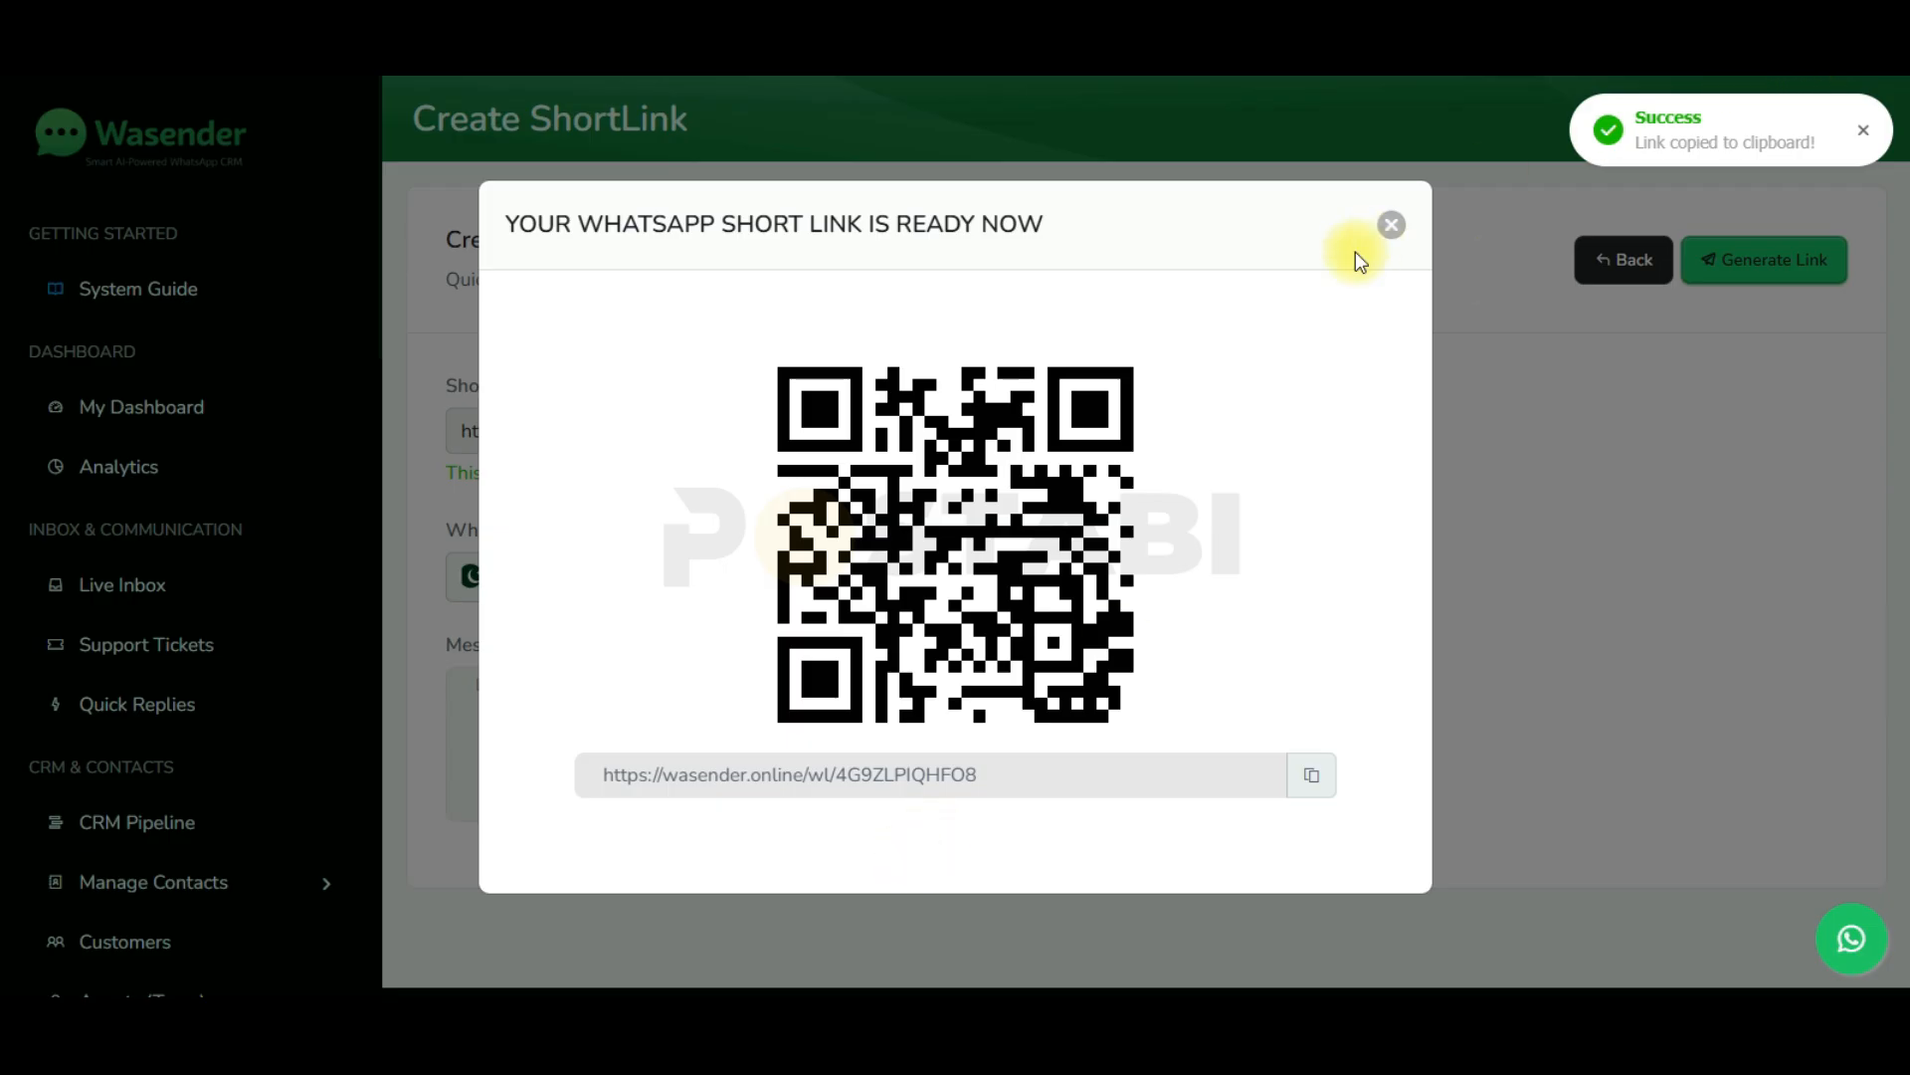
key("ctrl+t")
left_click(1255, 85)
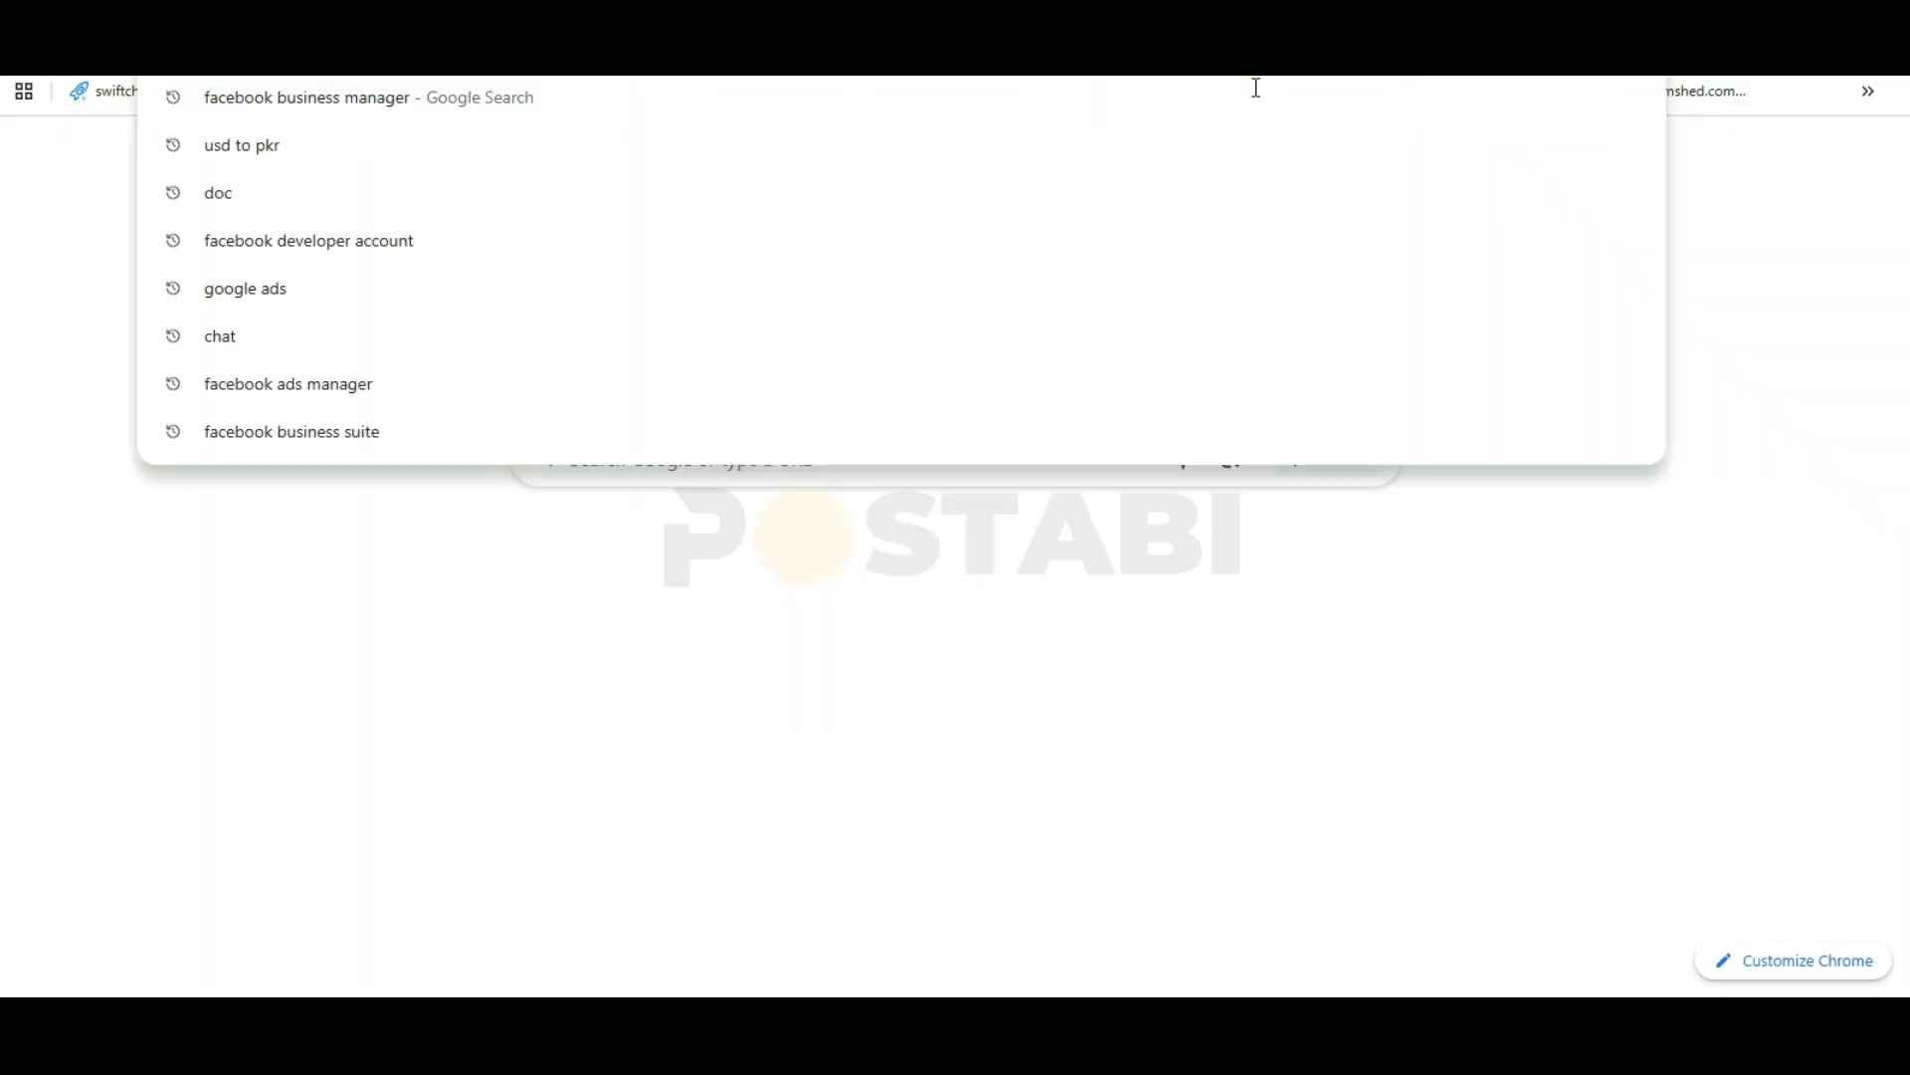
- Open the short link to confirm the prefilled 'hello zyrom' chat, then close Wasender's QR dialog
key("ctrl+v")
key("Return")
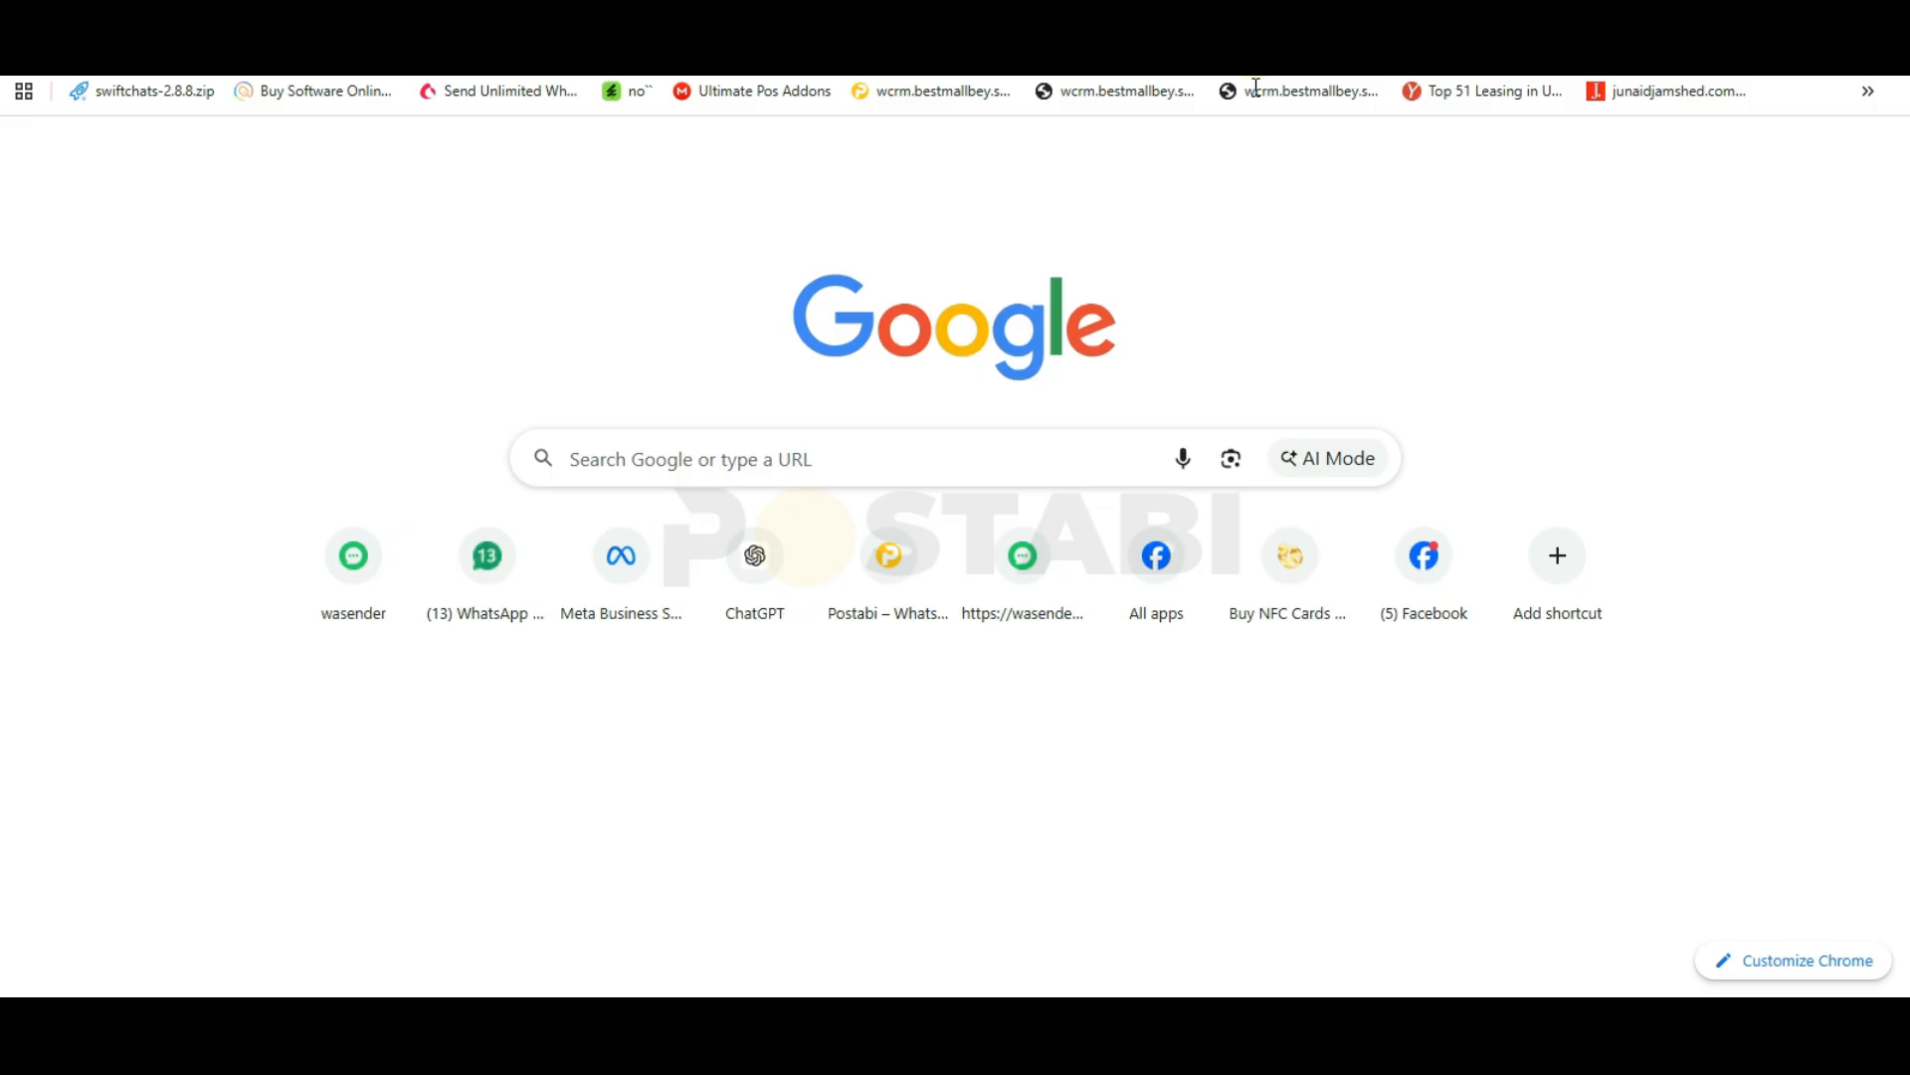
left_click(1085, 537)
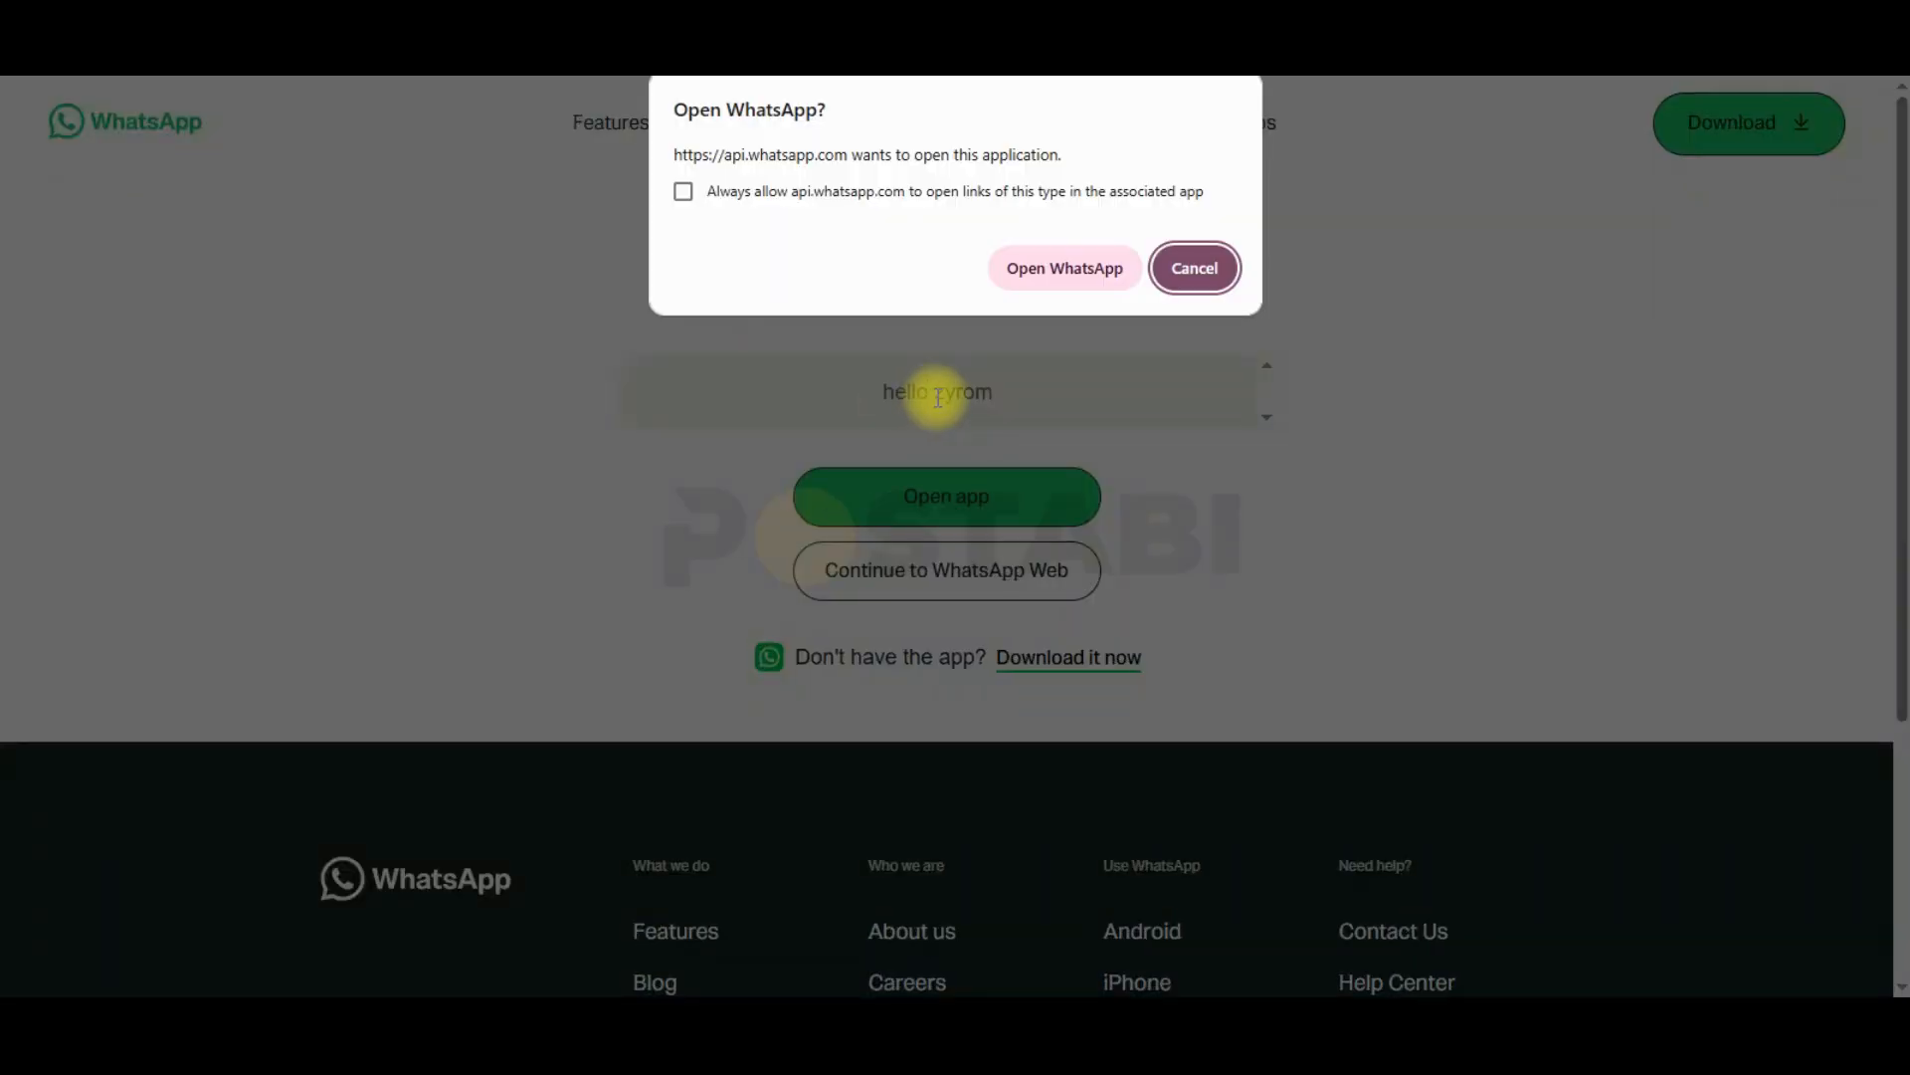
left_click(1197, 271)
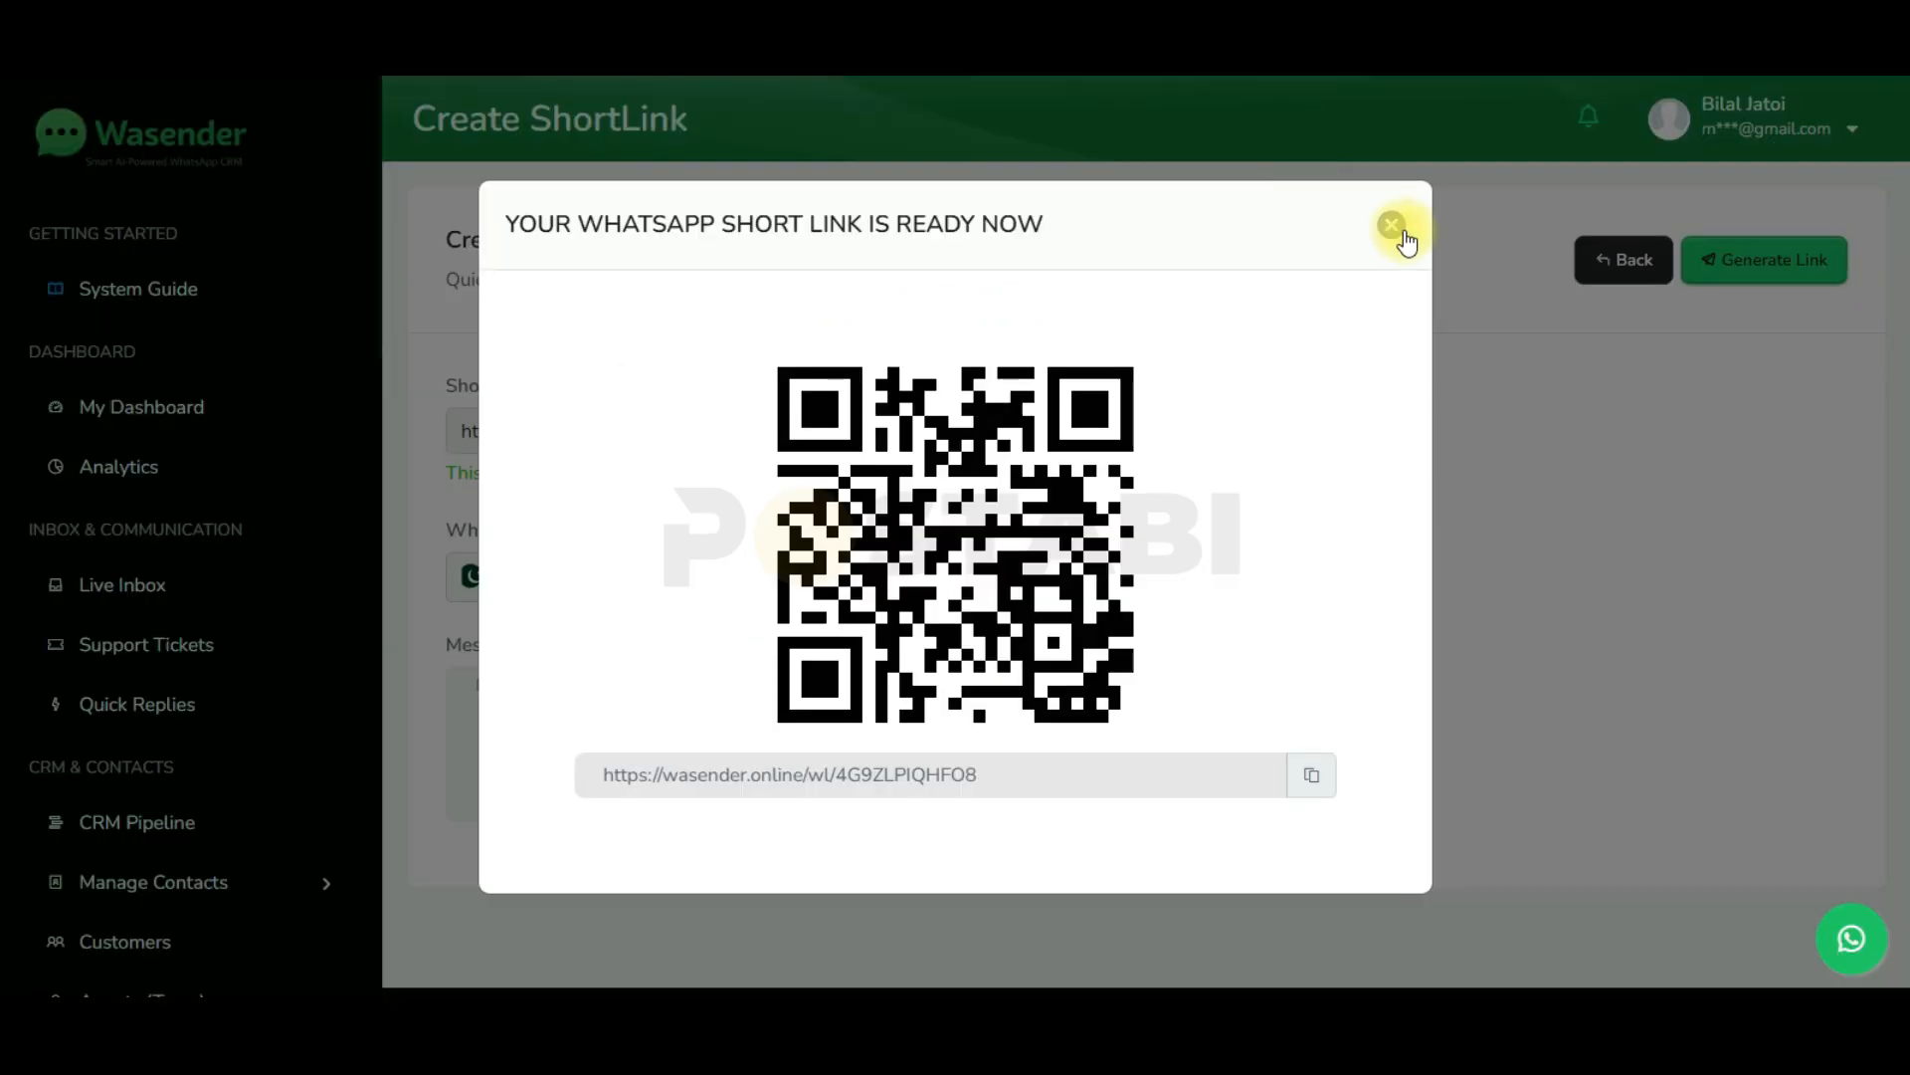
left_click(1399, 228)
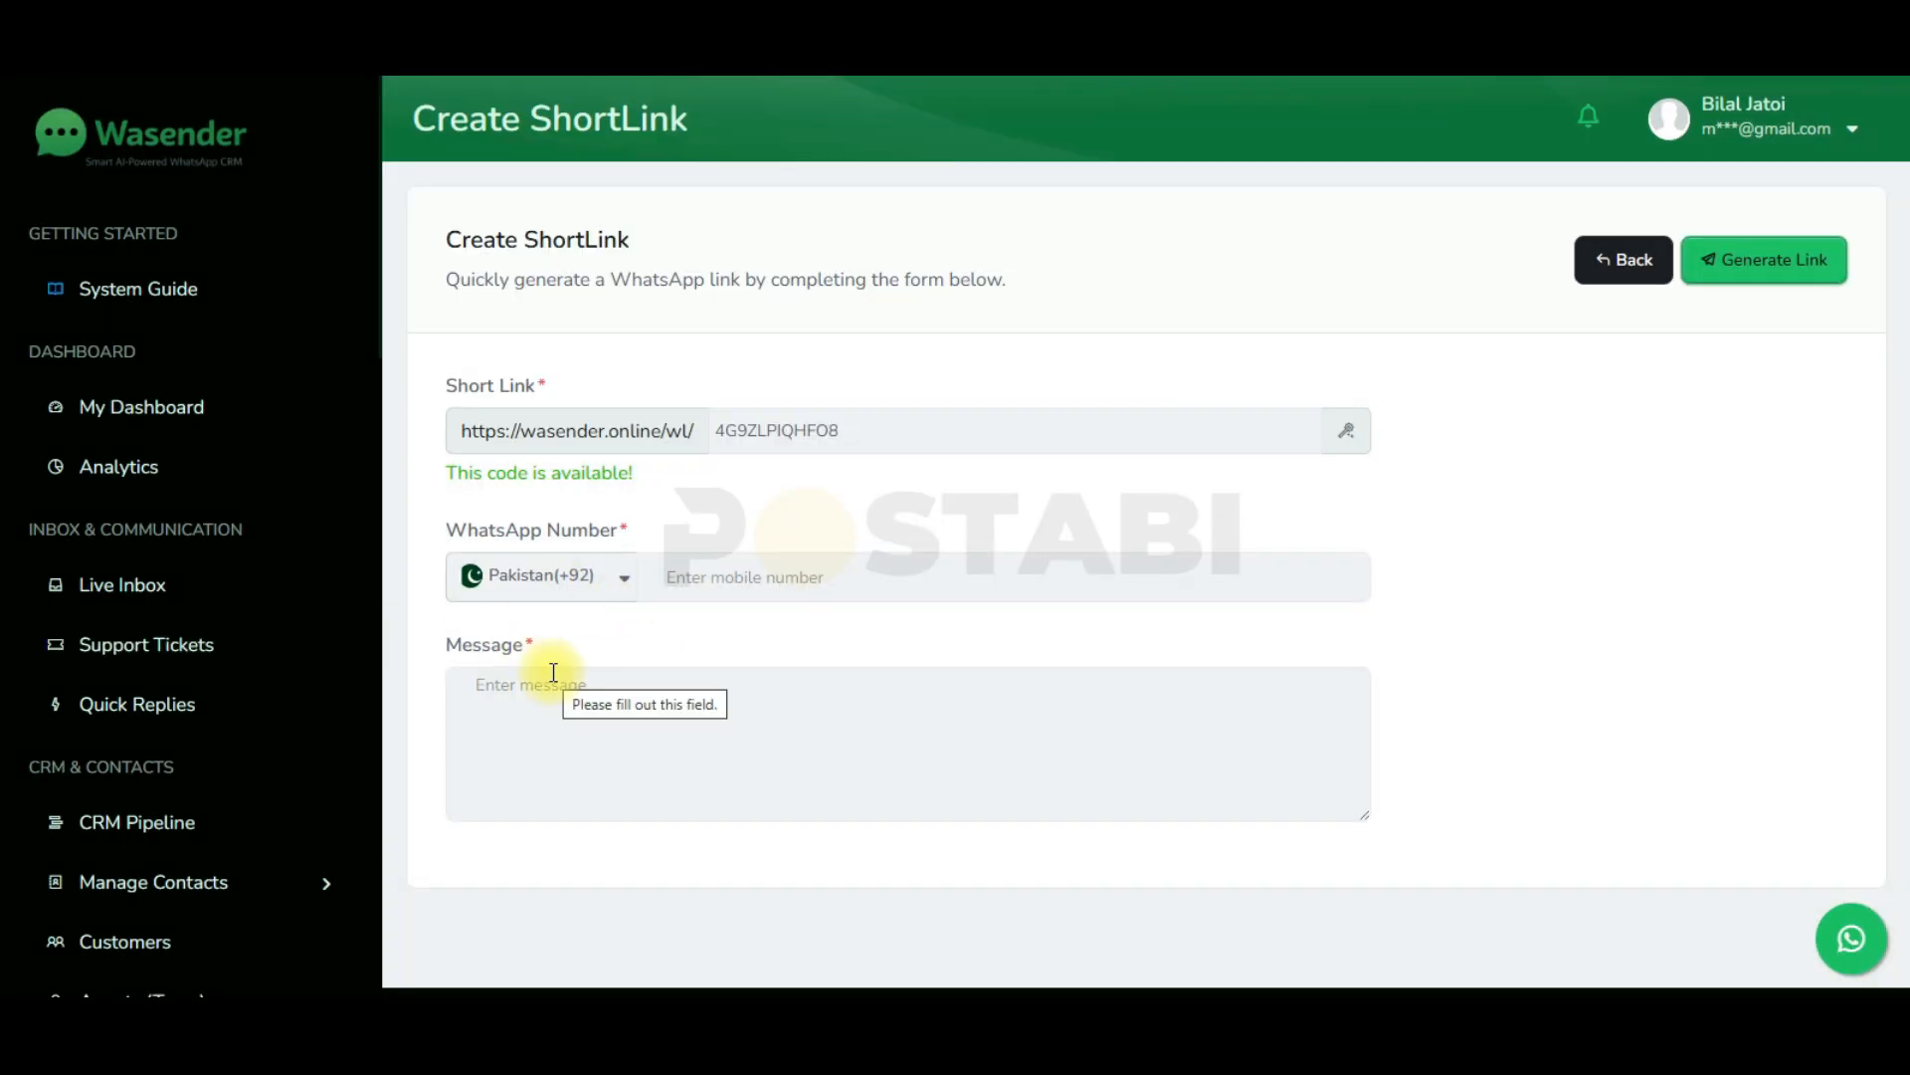
- Expand Message Templates in the Wasender sidebar, then switch over to ChatGPT
scroll(552, 671, "down", 4)
scroll(552, 671, "down", 3)
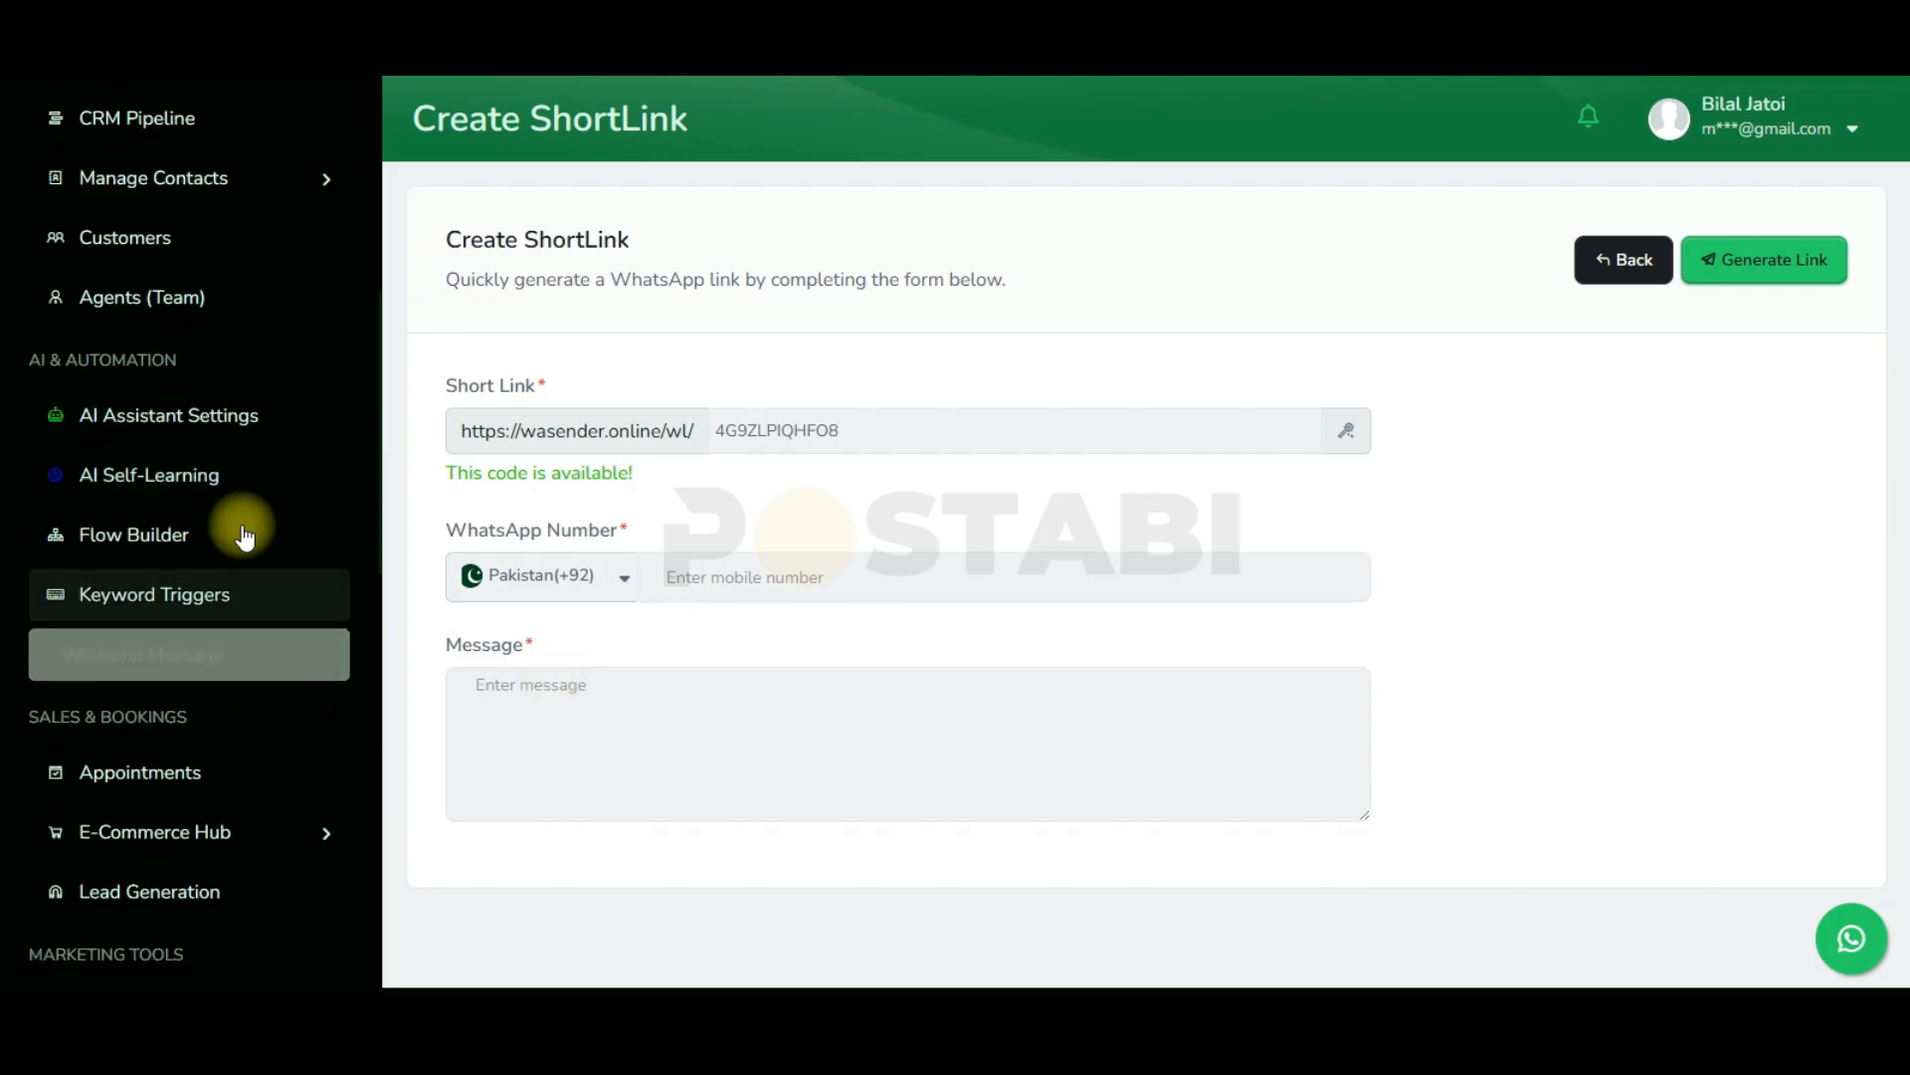
scroll(312, 815, "down", 4)
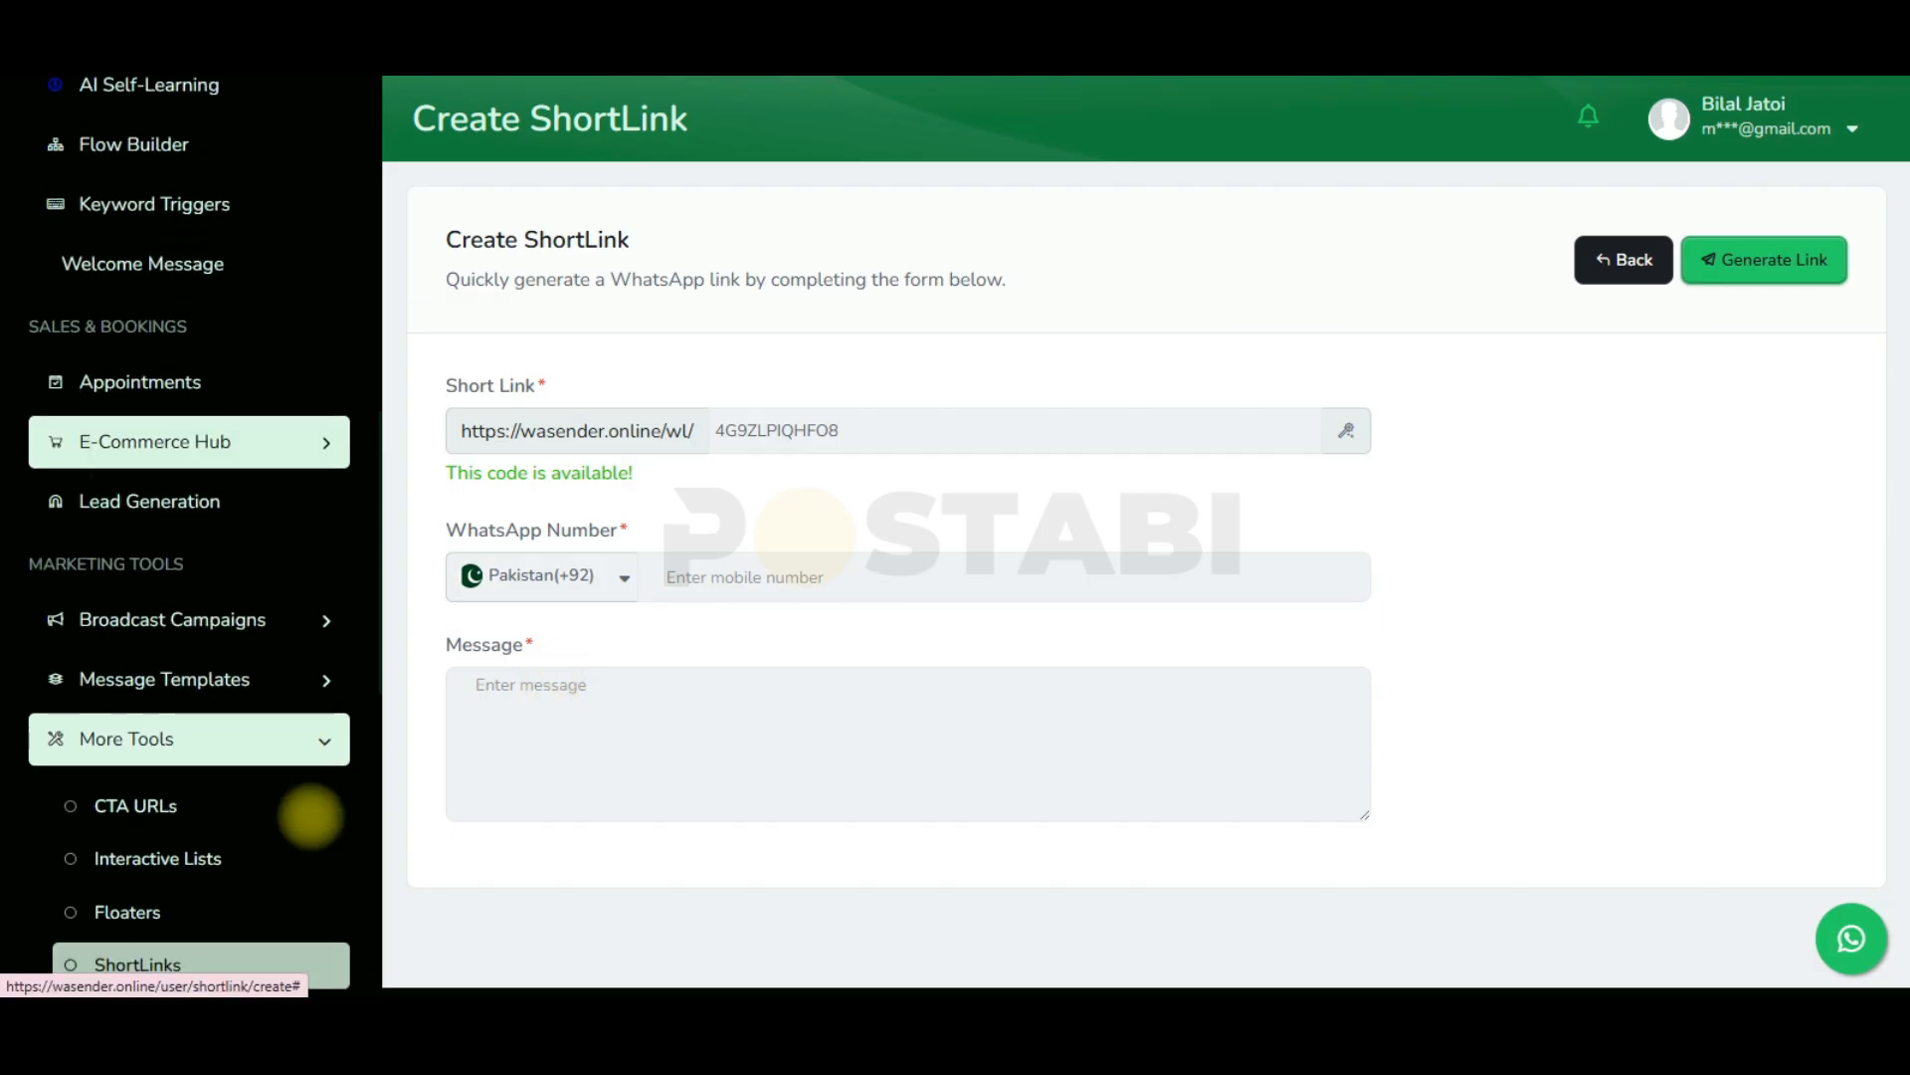
left_click(301, 685)
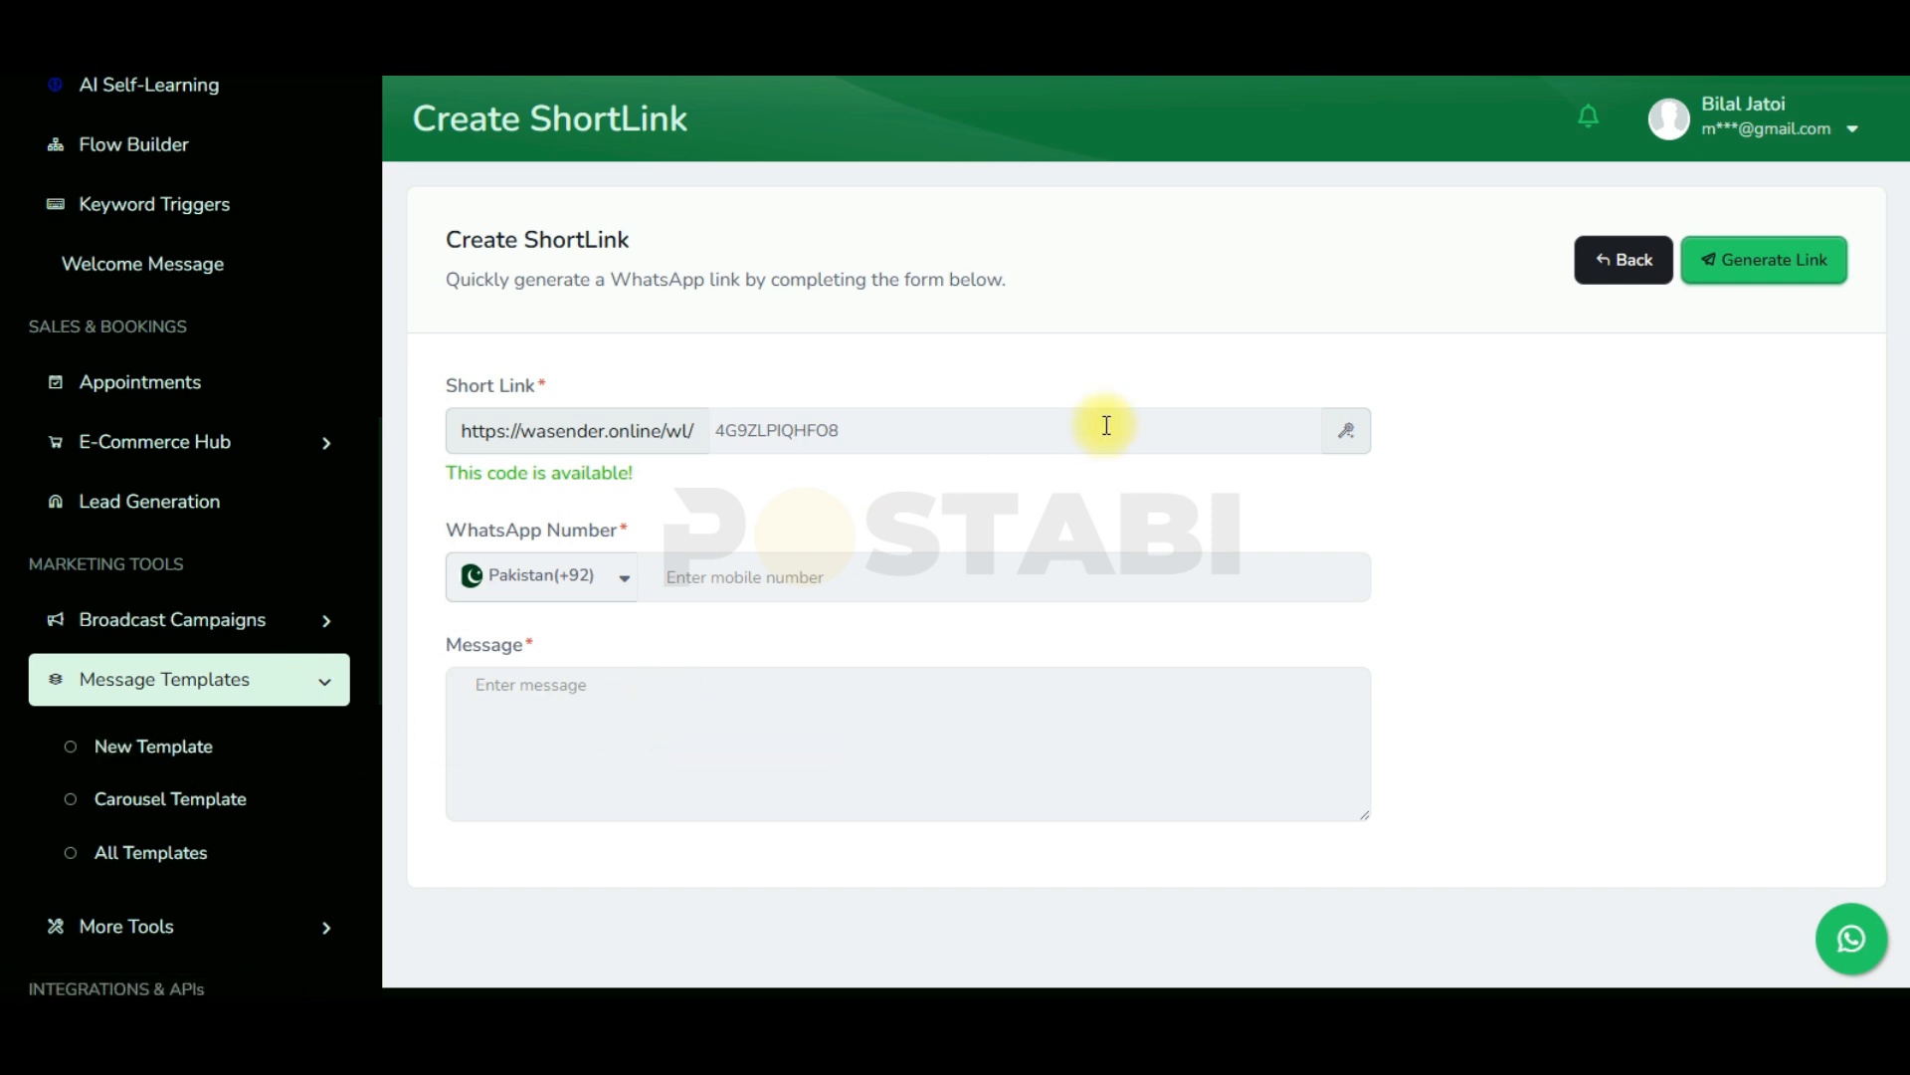
left_click(1174, 40)
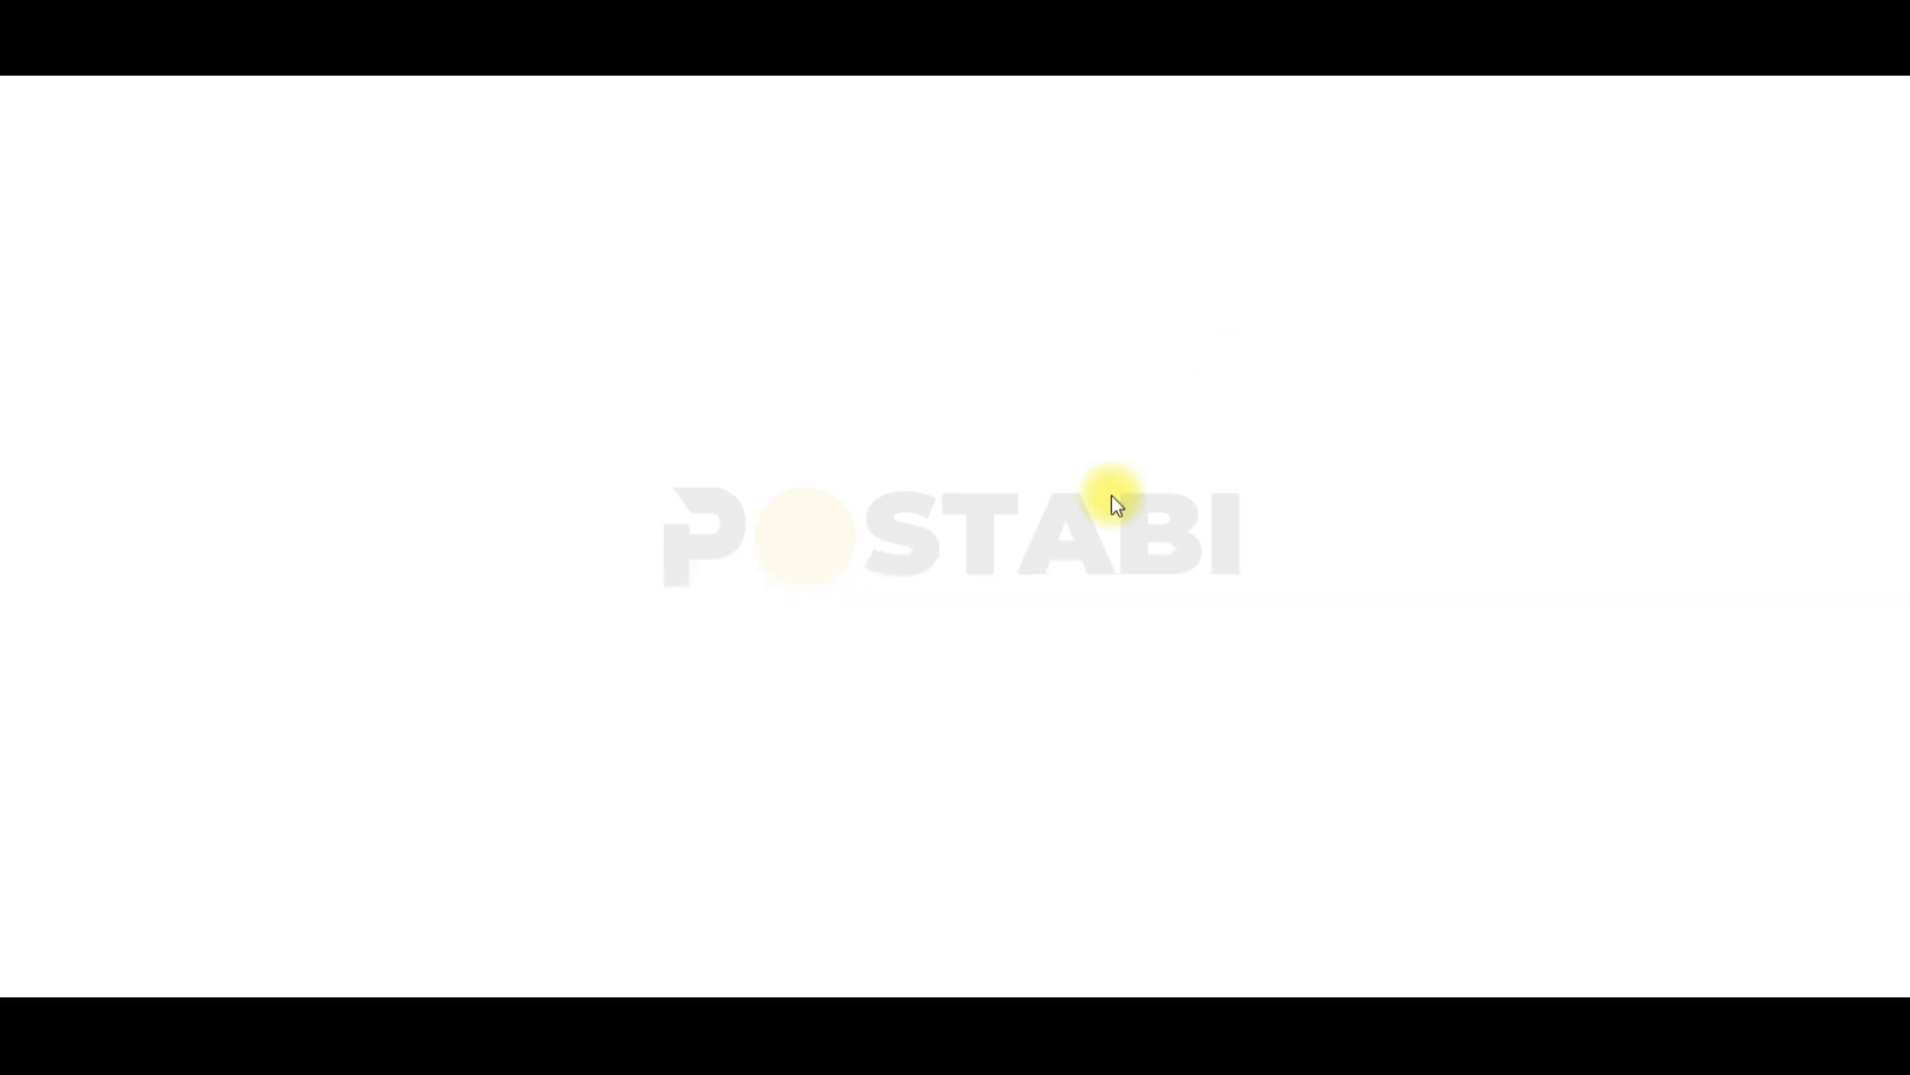
- Ask ChatGPT for three WhatsApp message templates for Zyrom
type("muj")
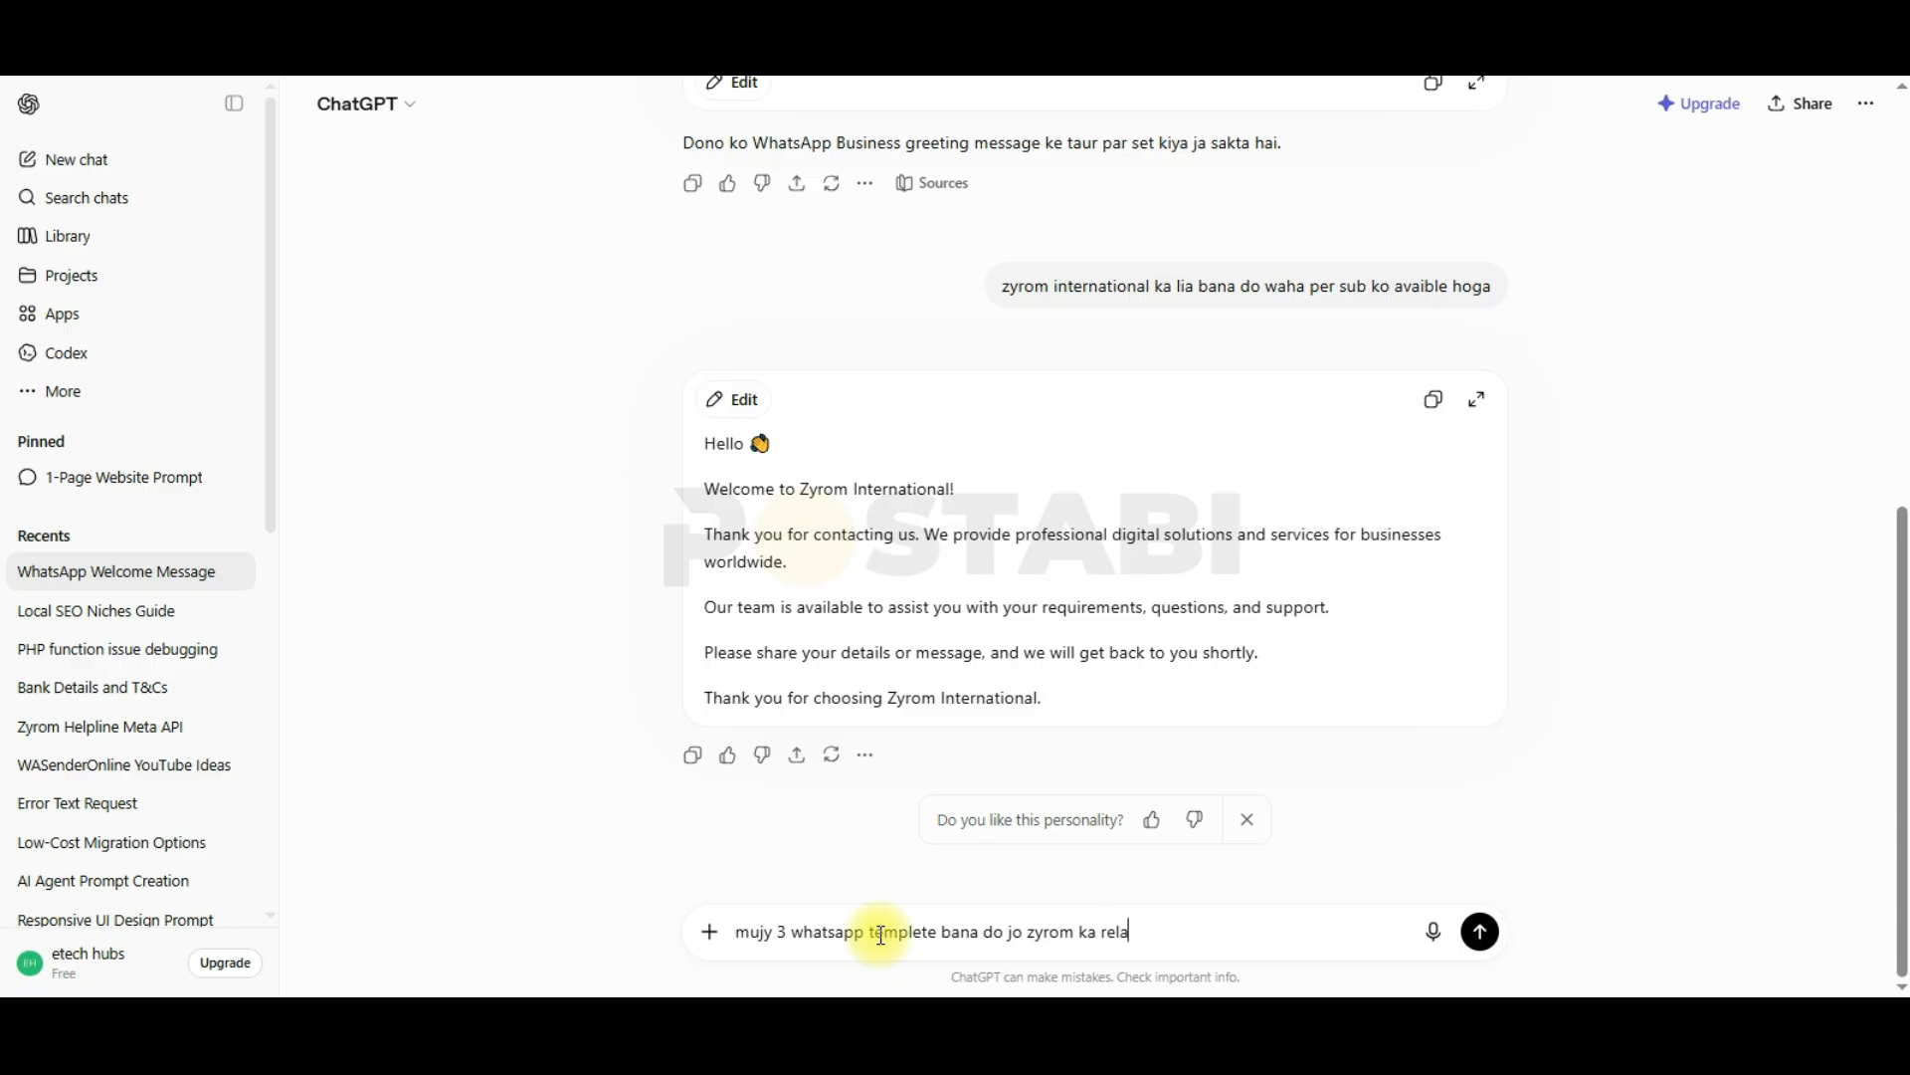
key("Return")
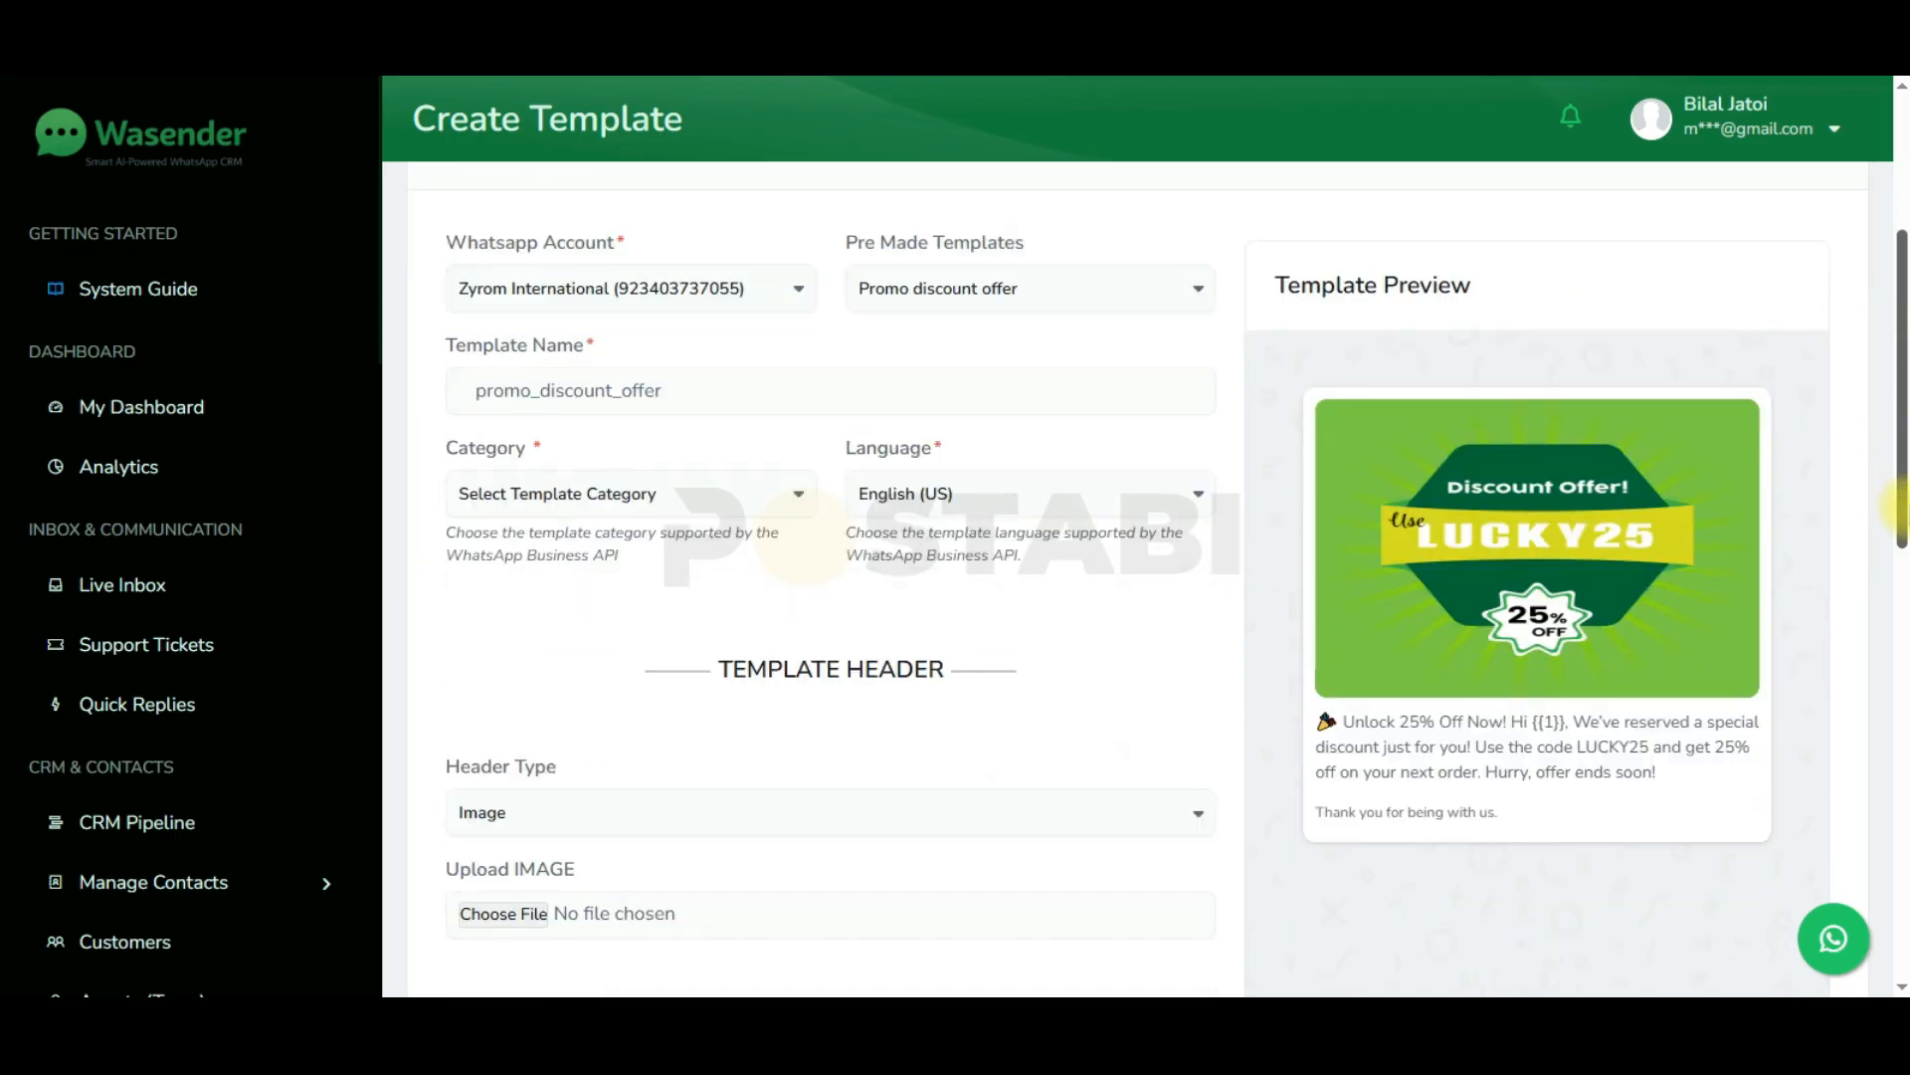
mouse_move(1901, 508)
left_mouse_down()
mouse_move(1901, 548)
mouse_move(1901, 531)
left_mouse_up()
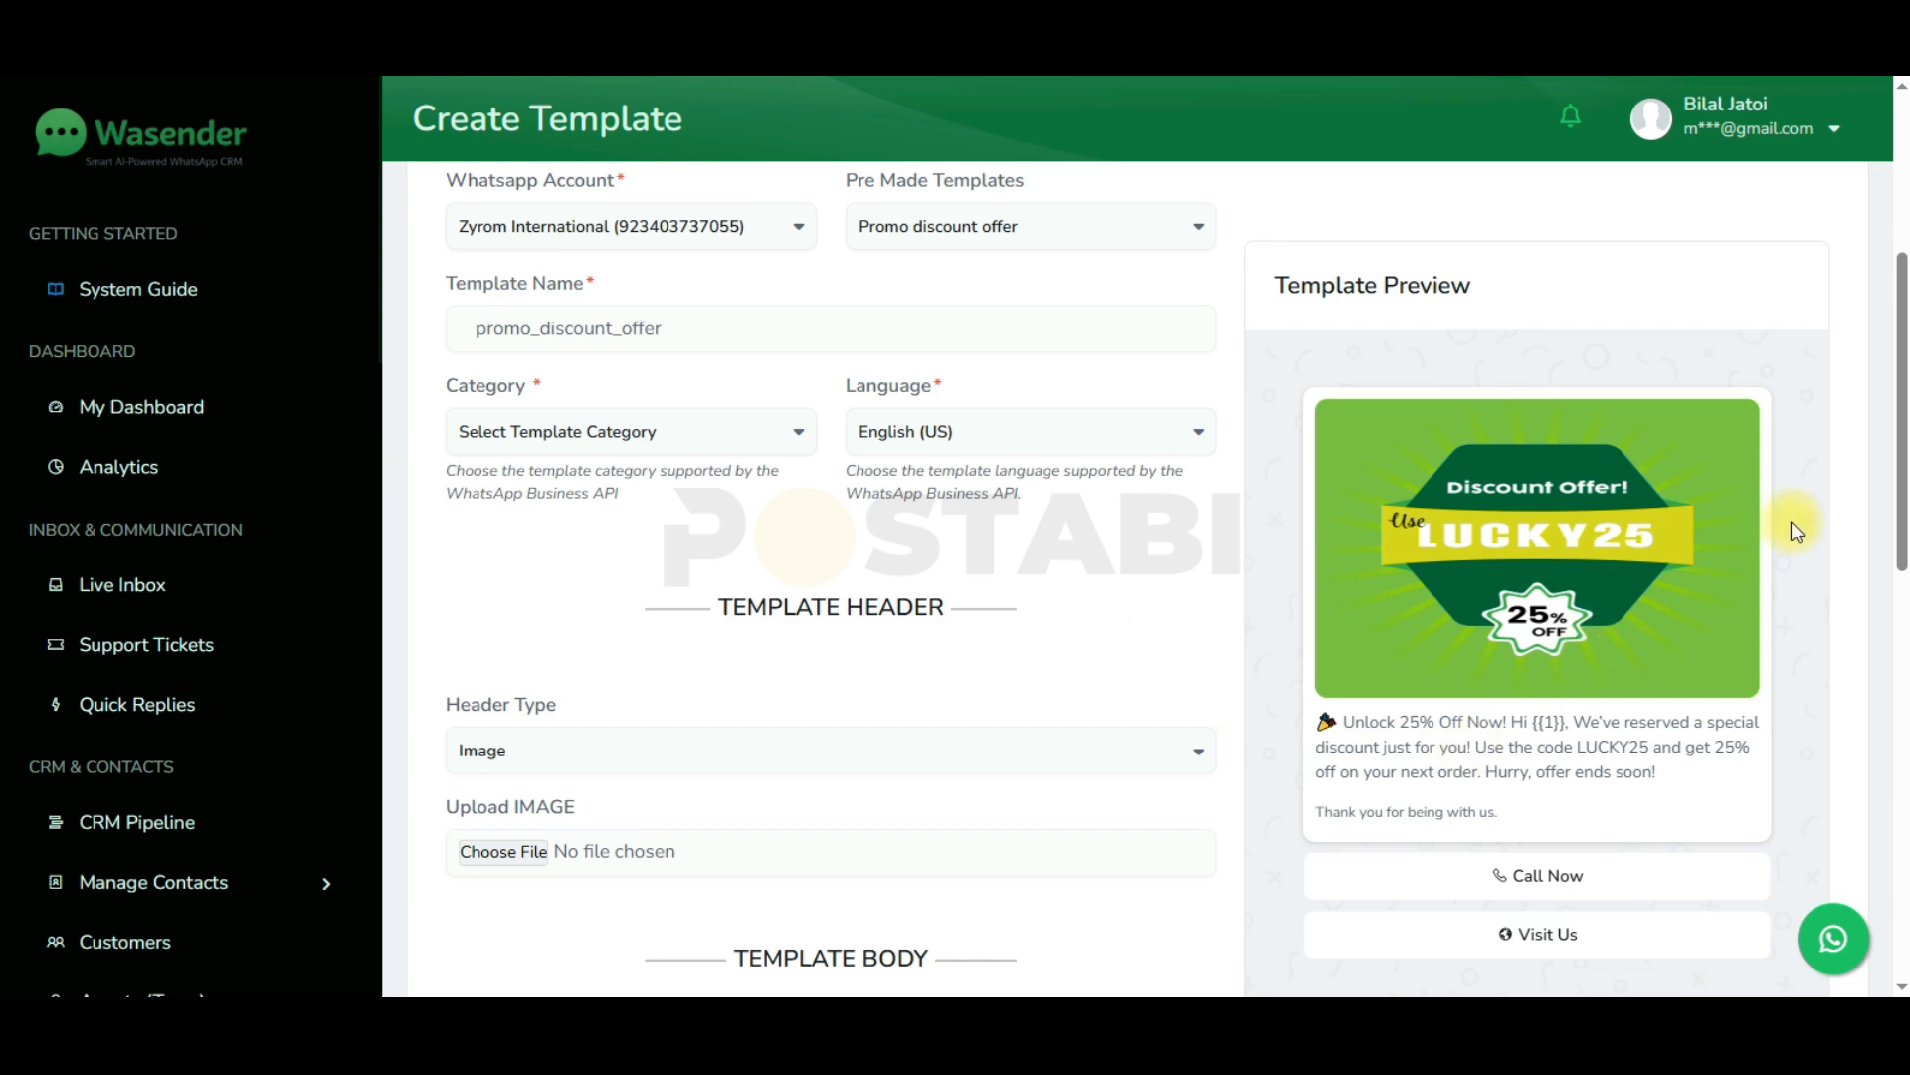
- Load the Order confirmation premade template into the Create Template form
left_click_drag(1901, 457, 1901, 642)
scroll(1813, 362, "up", 8)
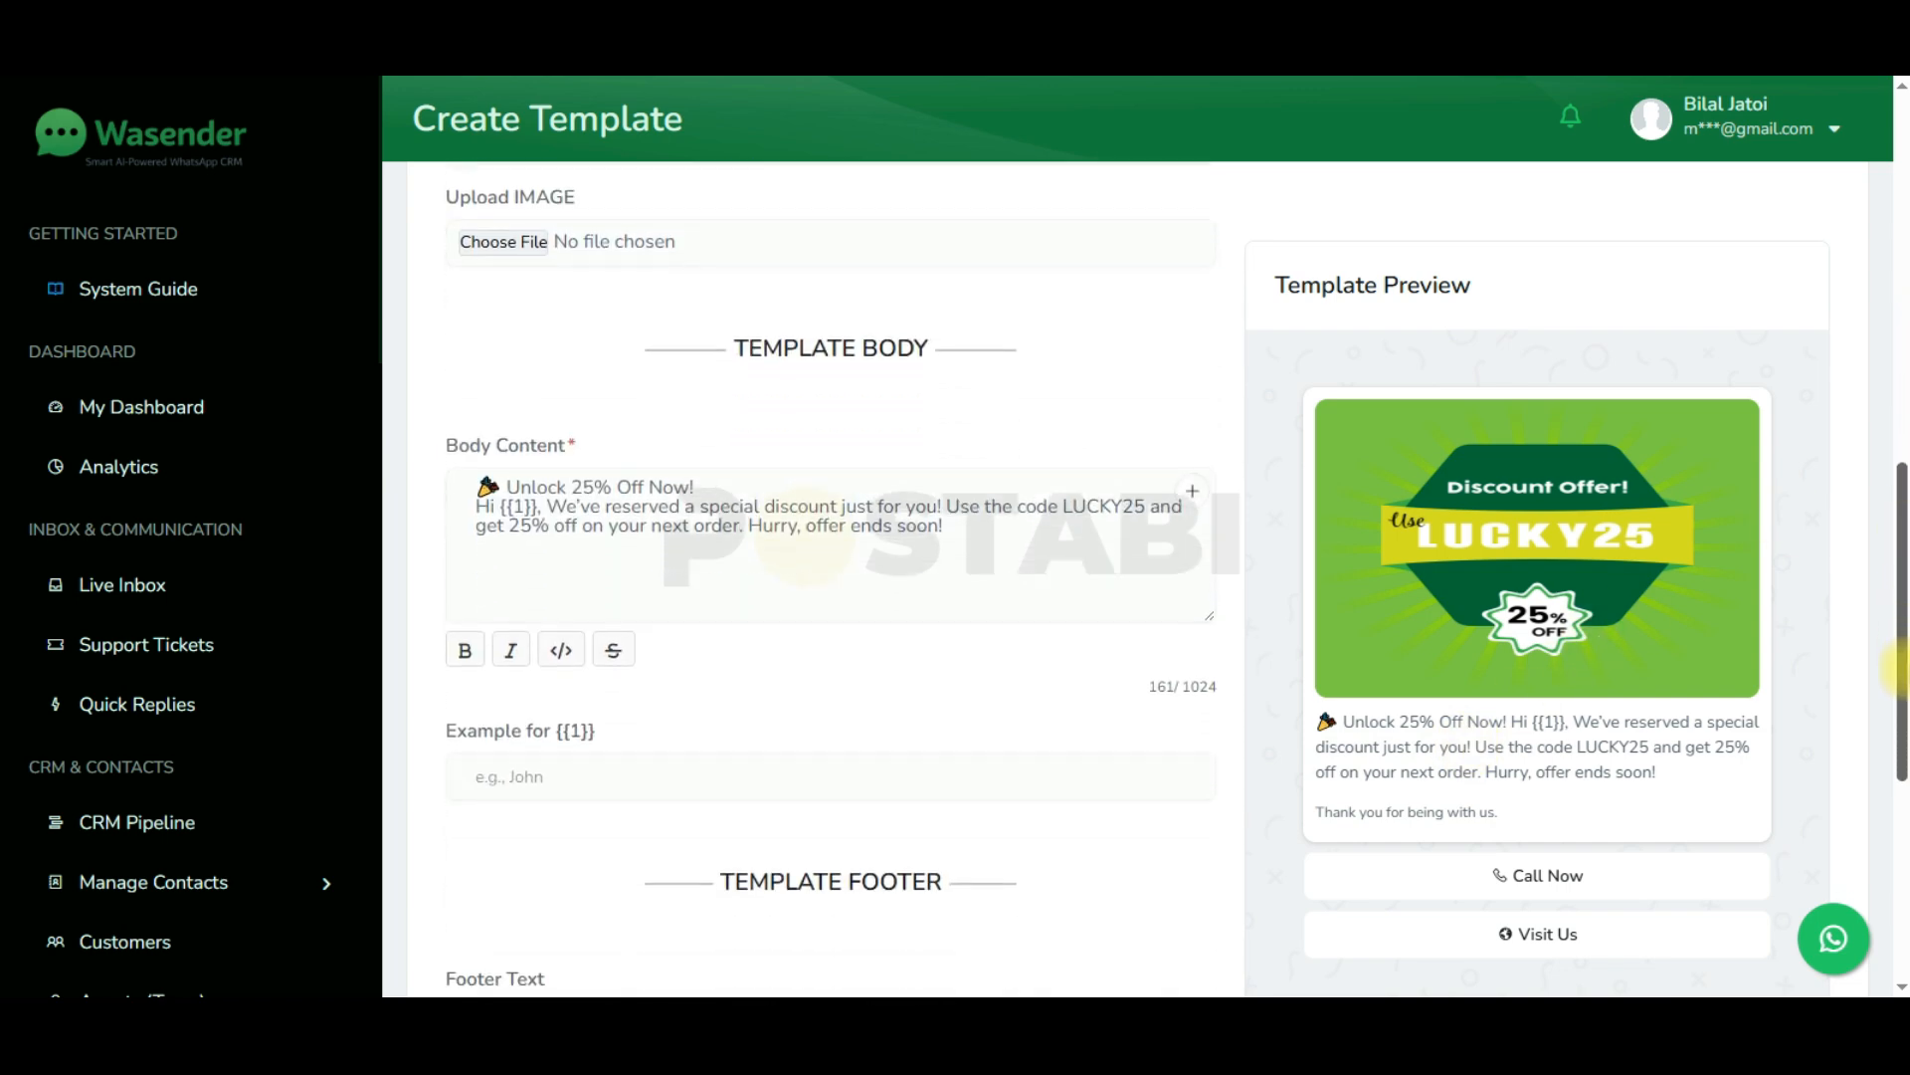
left_click(945, 513)
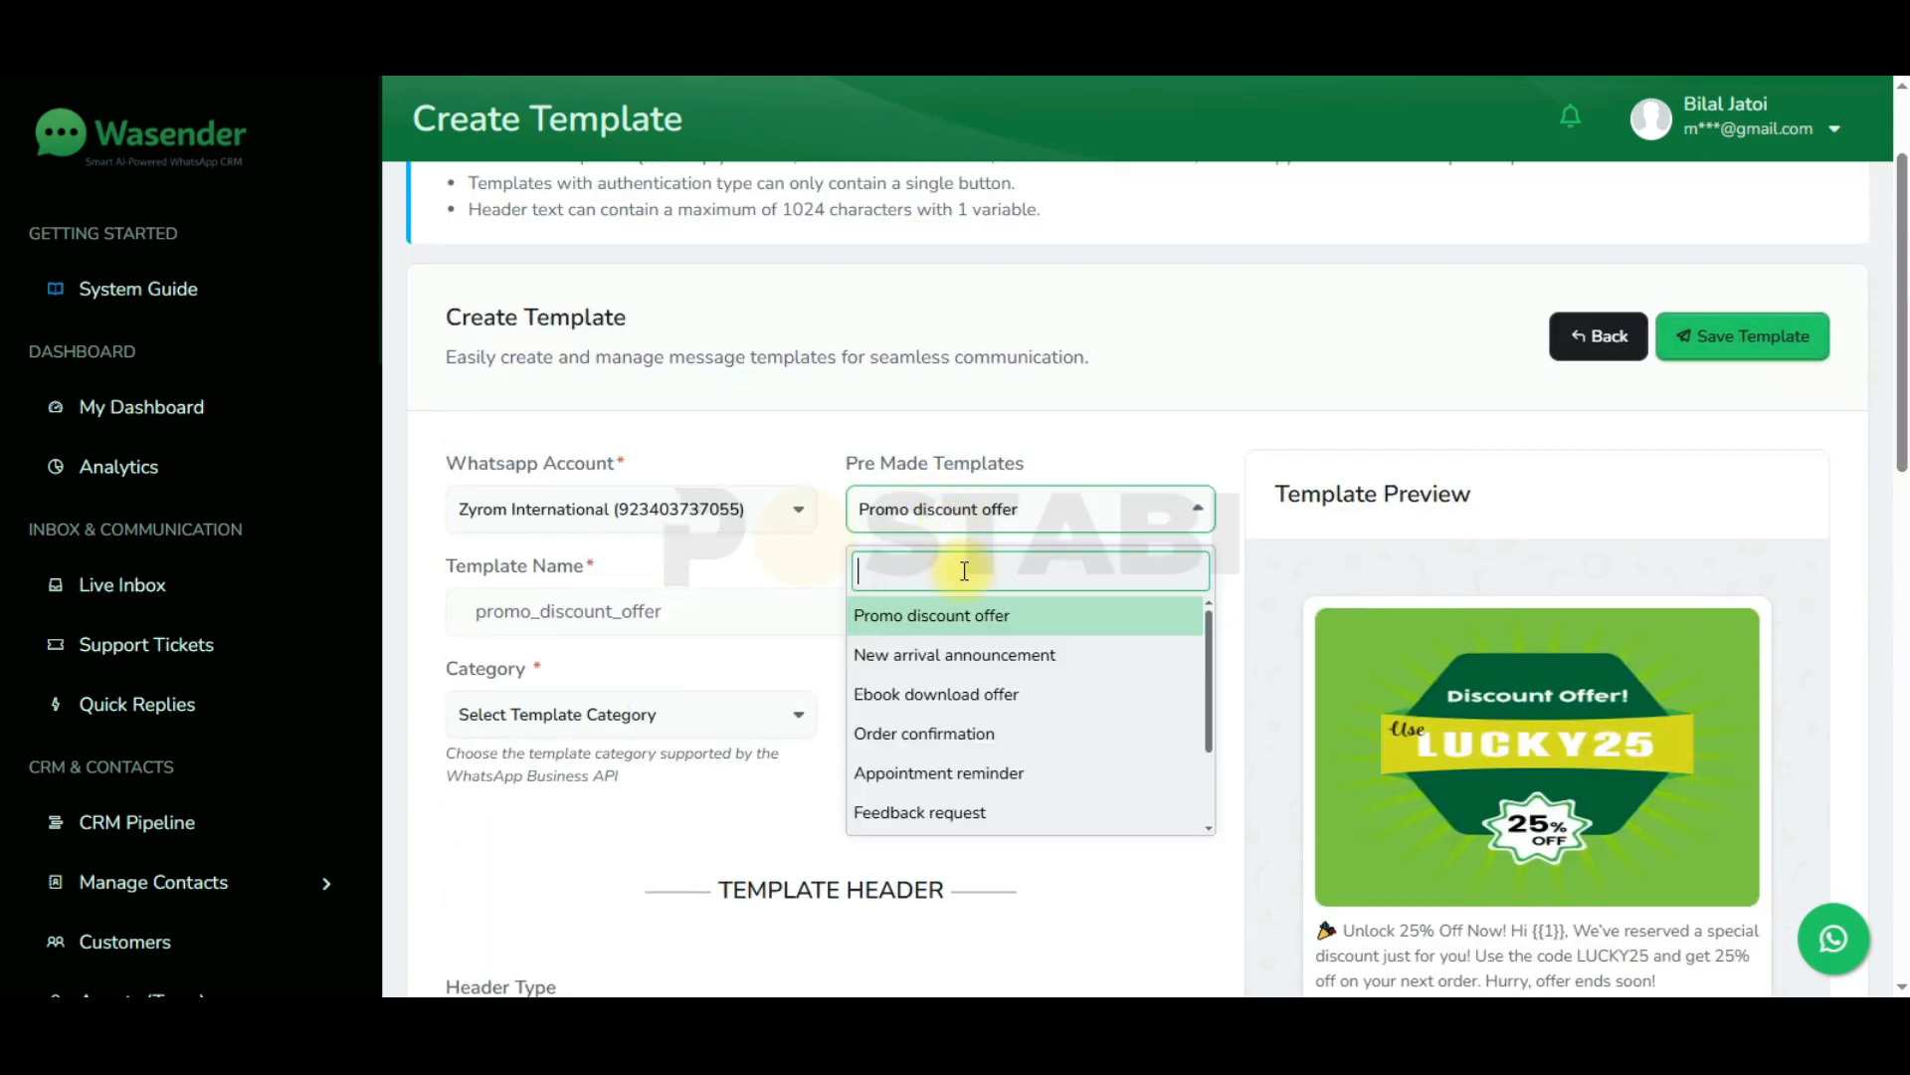
left_click(987, 727)
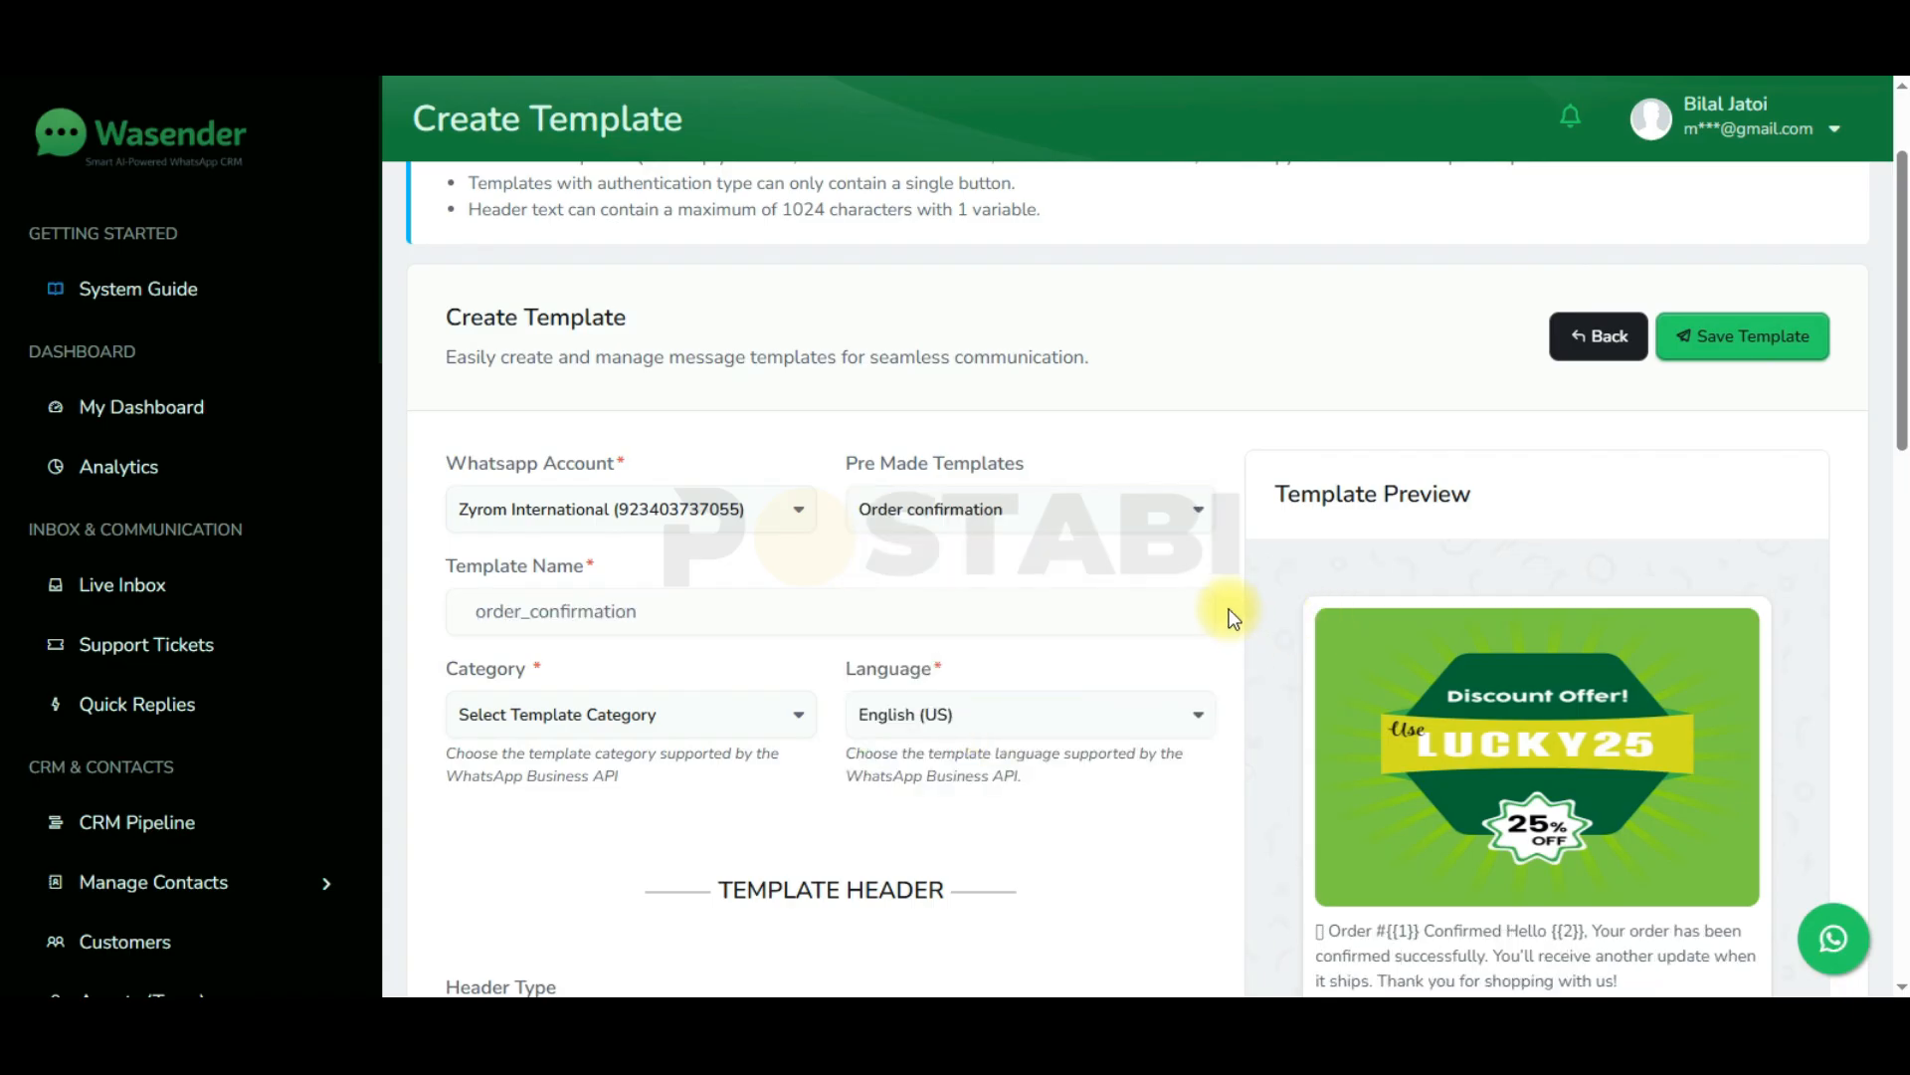
- Set the template category to Marketing
left_click(780, 591)
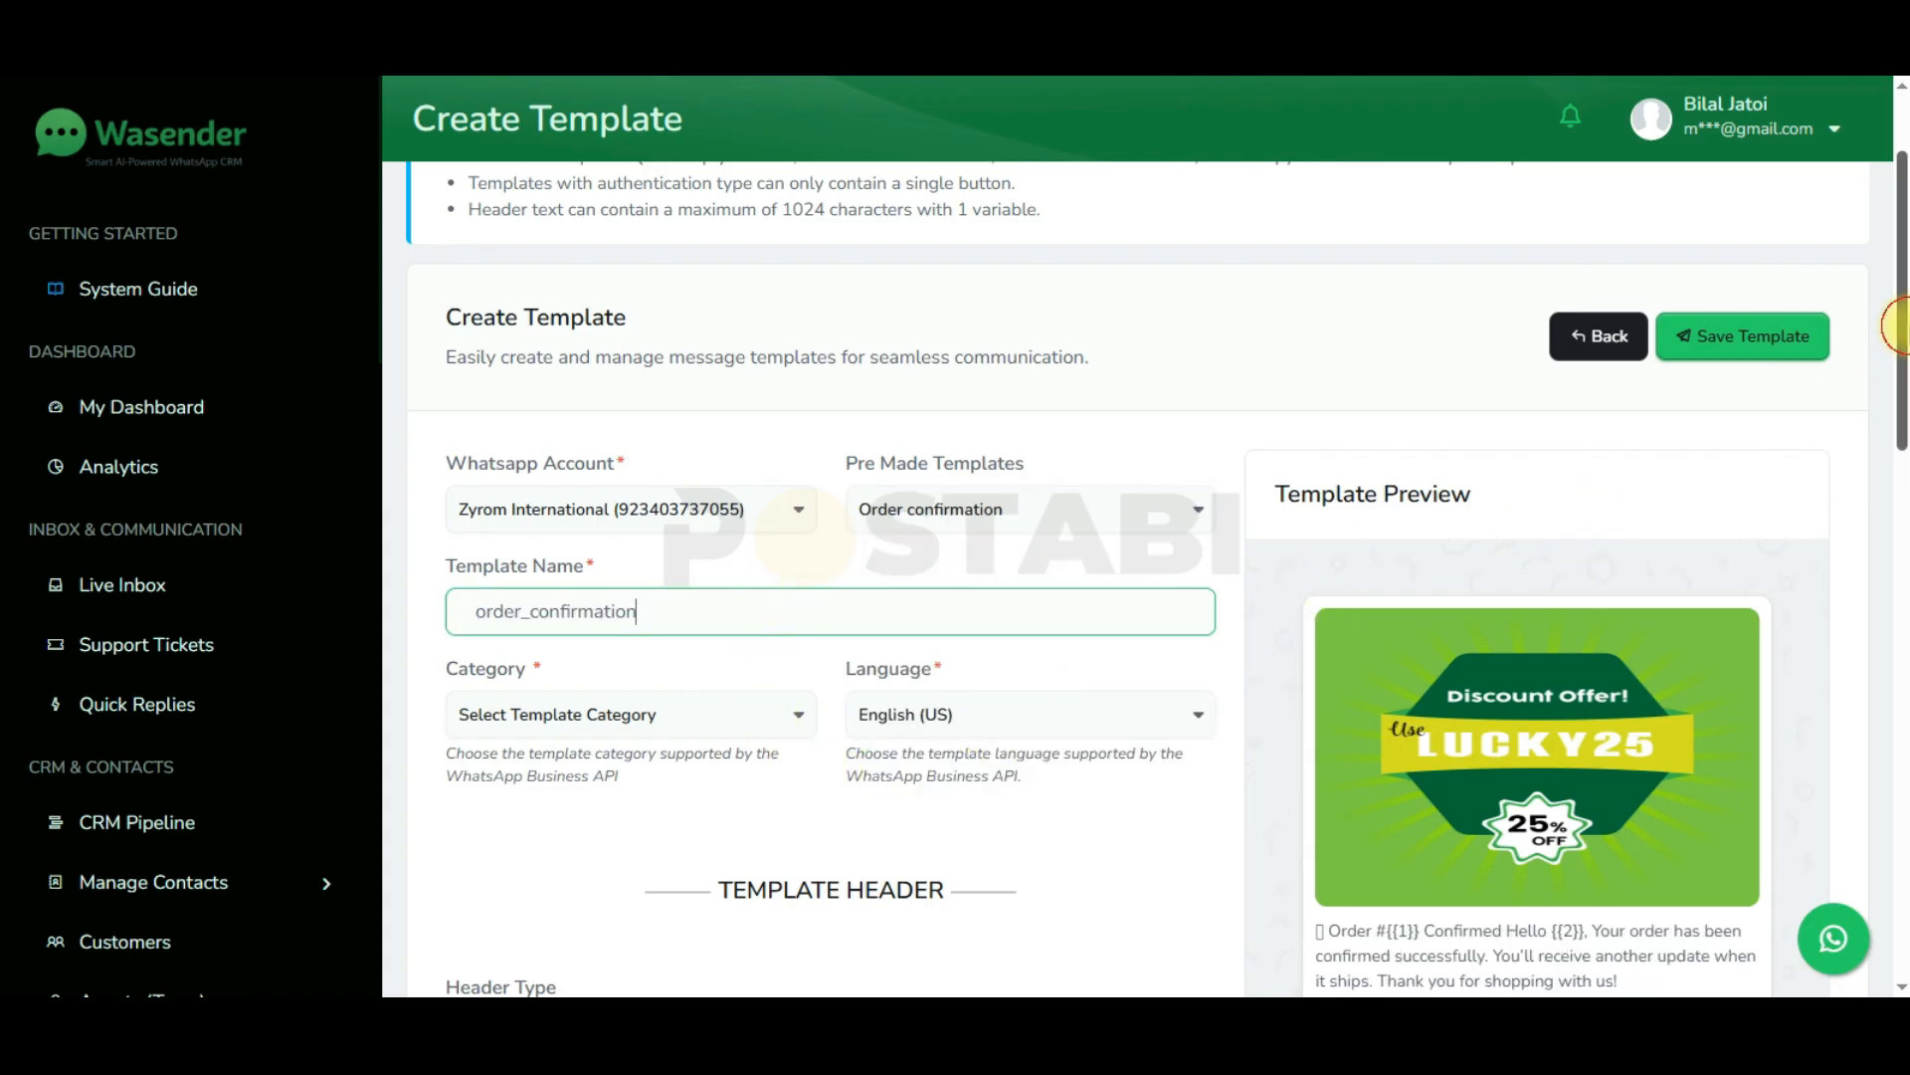
scroll(993, 570, "down", 4)
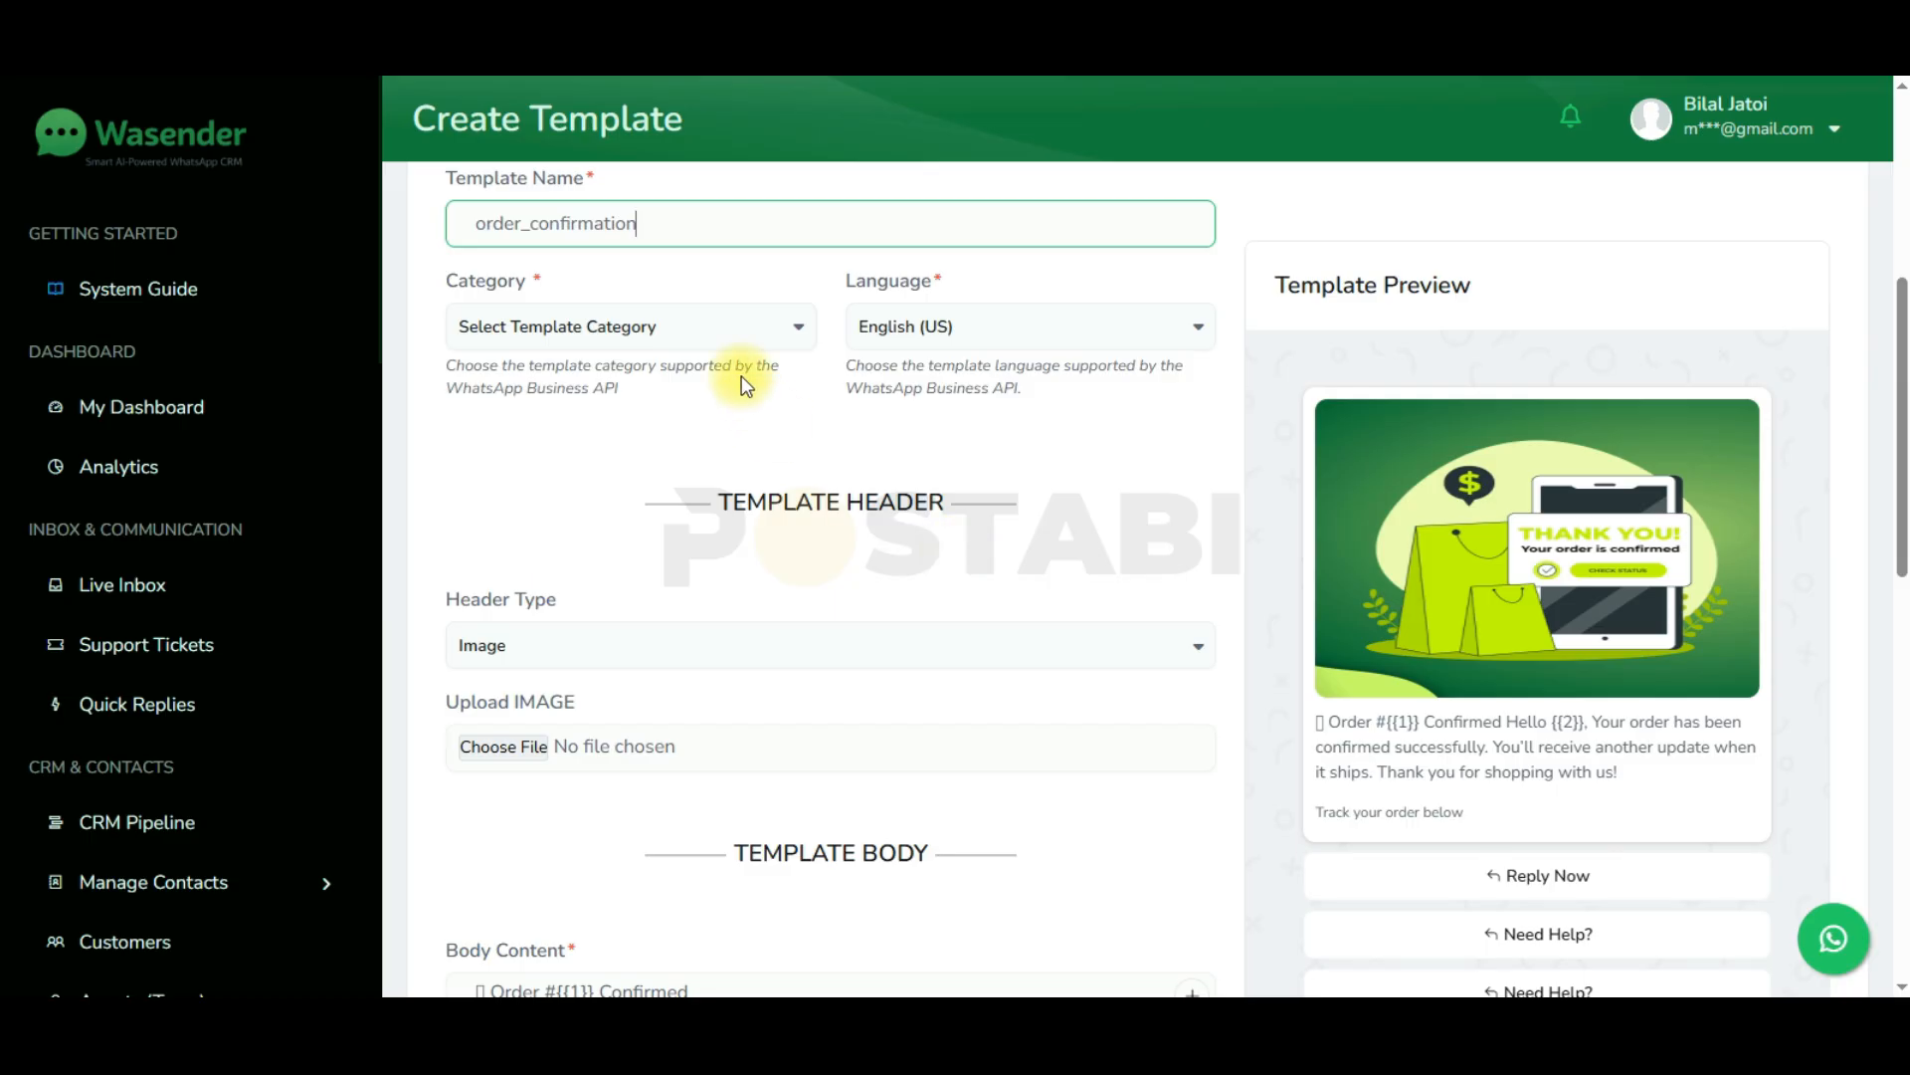
left_click(703, 328)
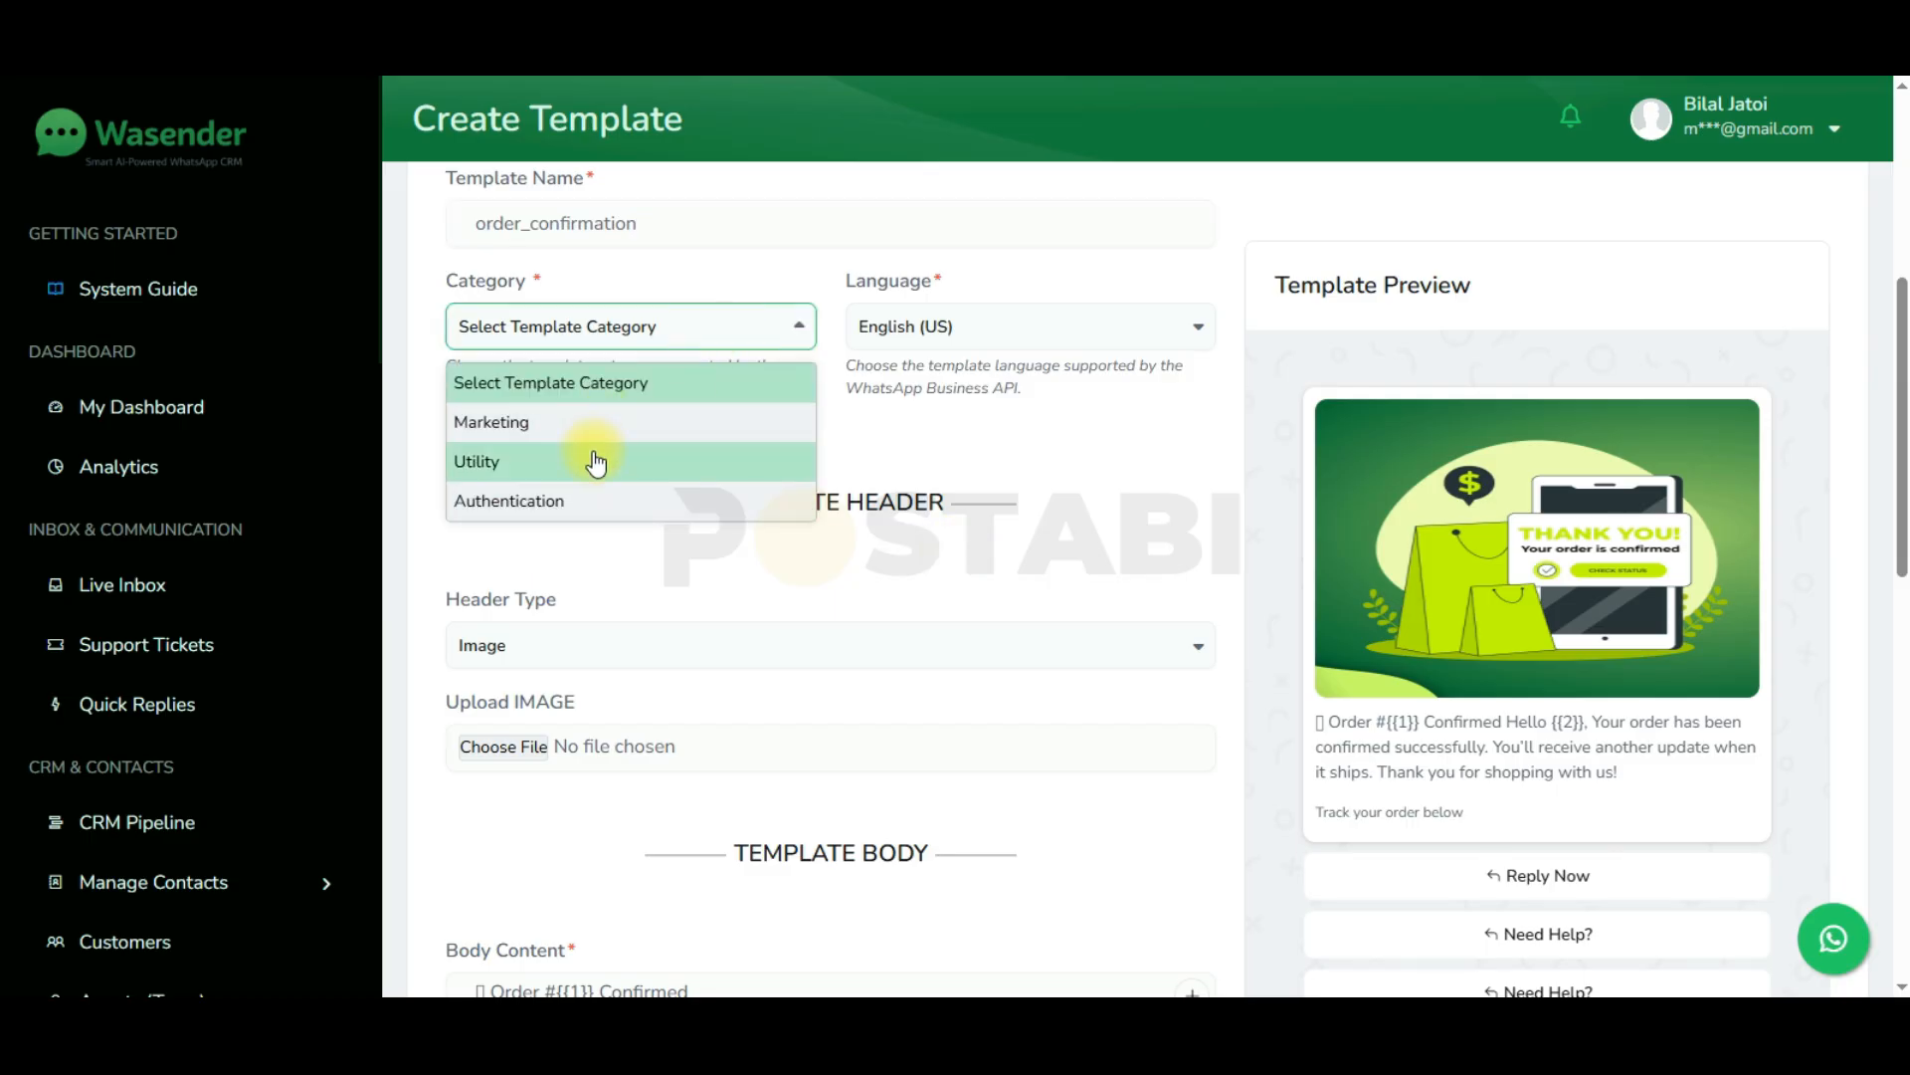
left_click(714, 423)
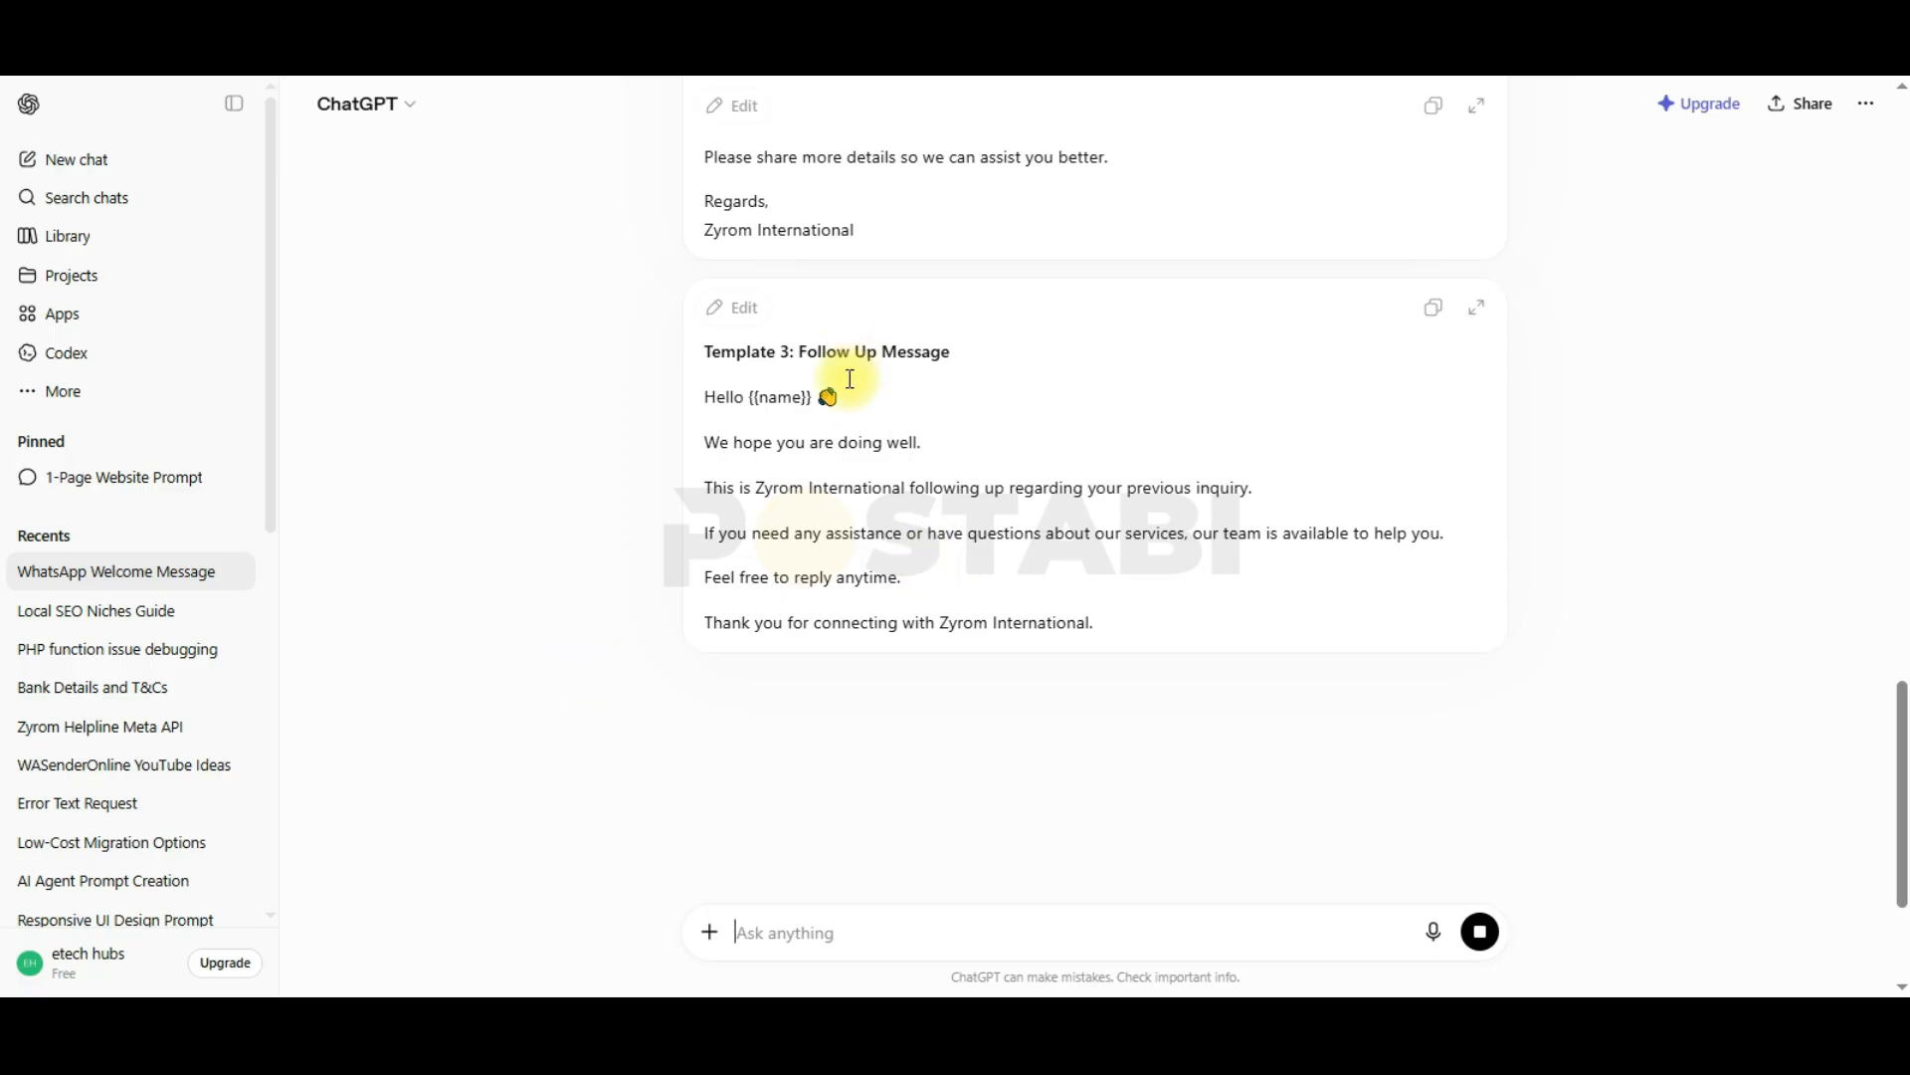
- Copy ChatGPT's Template 3 follow-up message and set the header type to Text
left_click(1436, 309)
left_click(1408, 35)
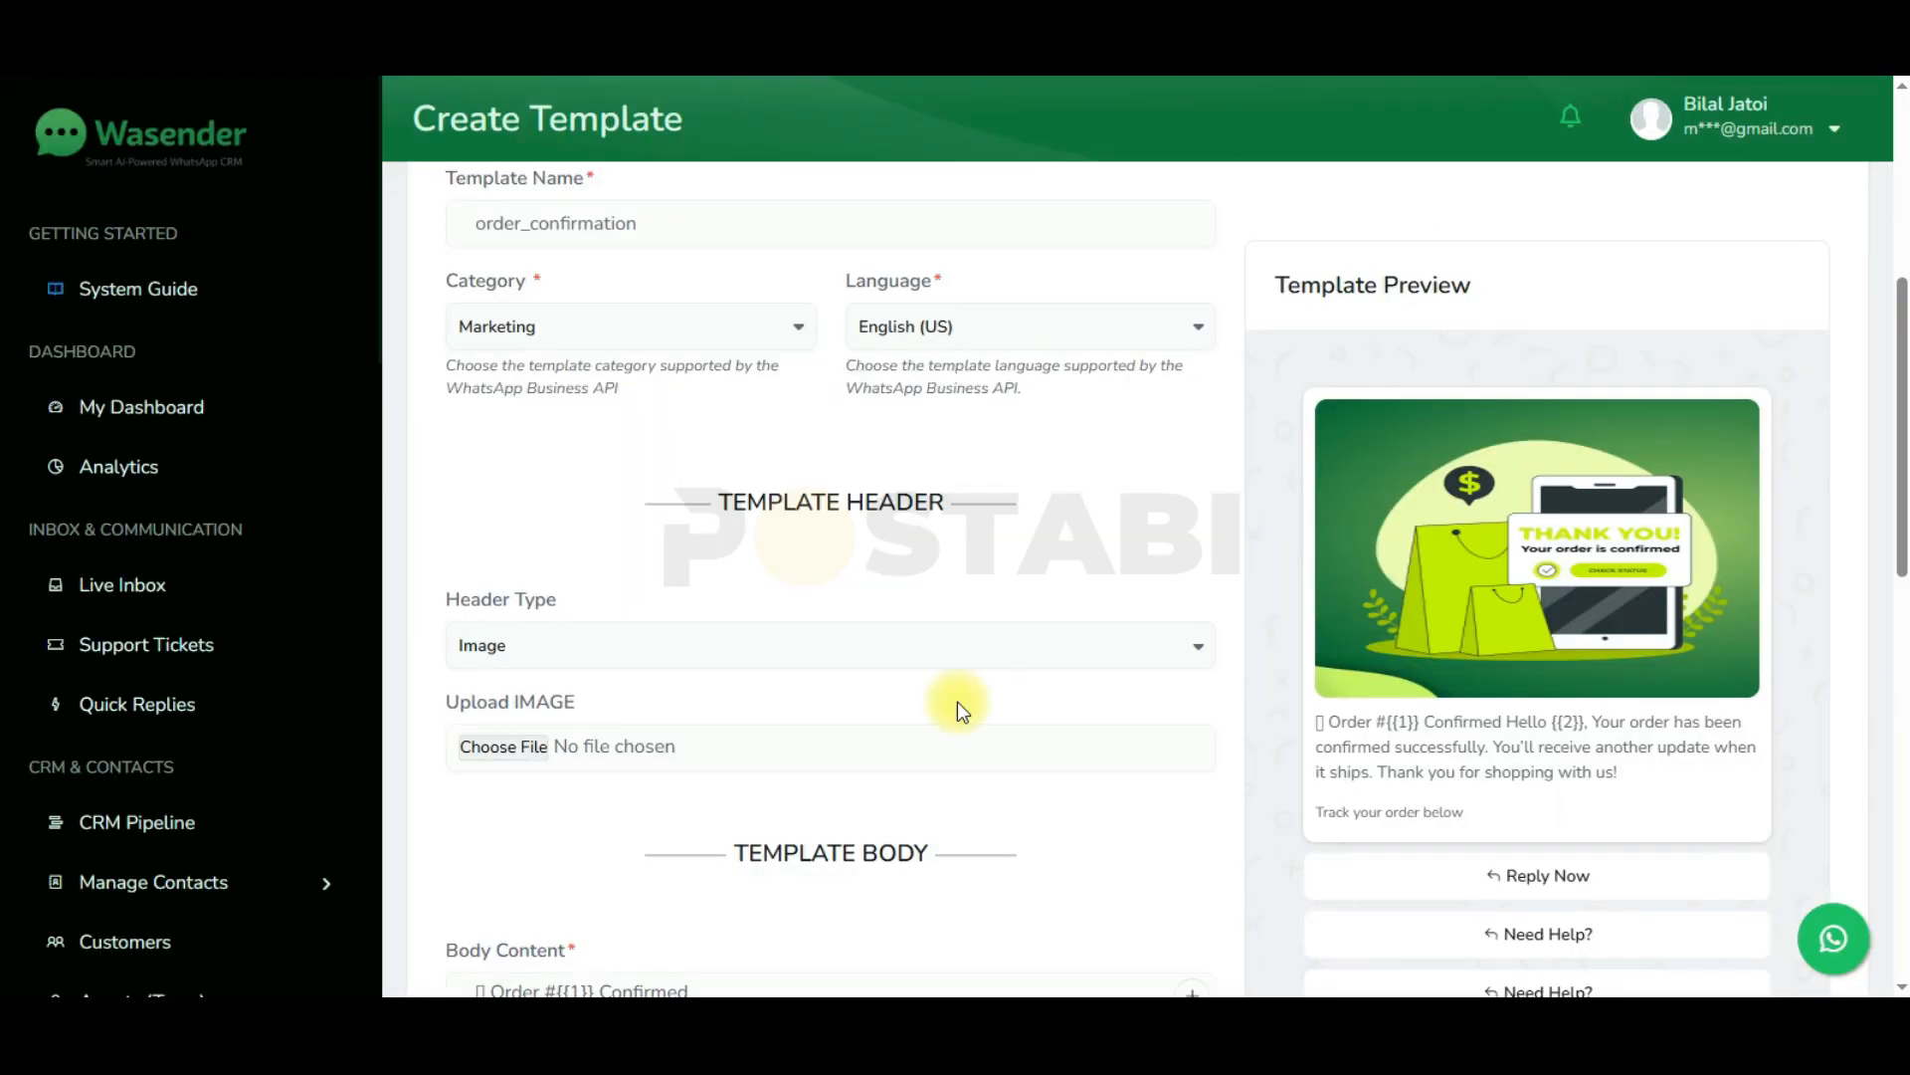
left_click(887, 665)
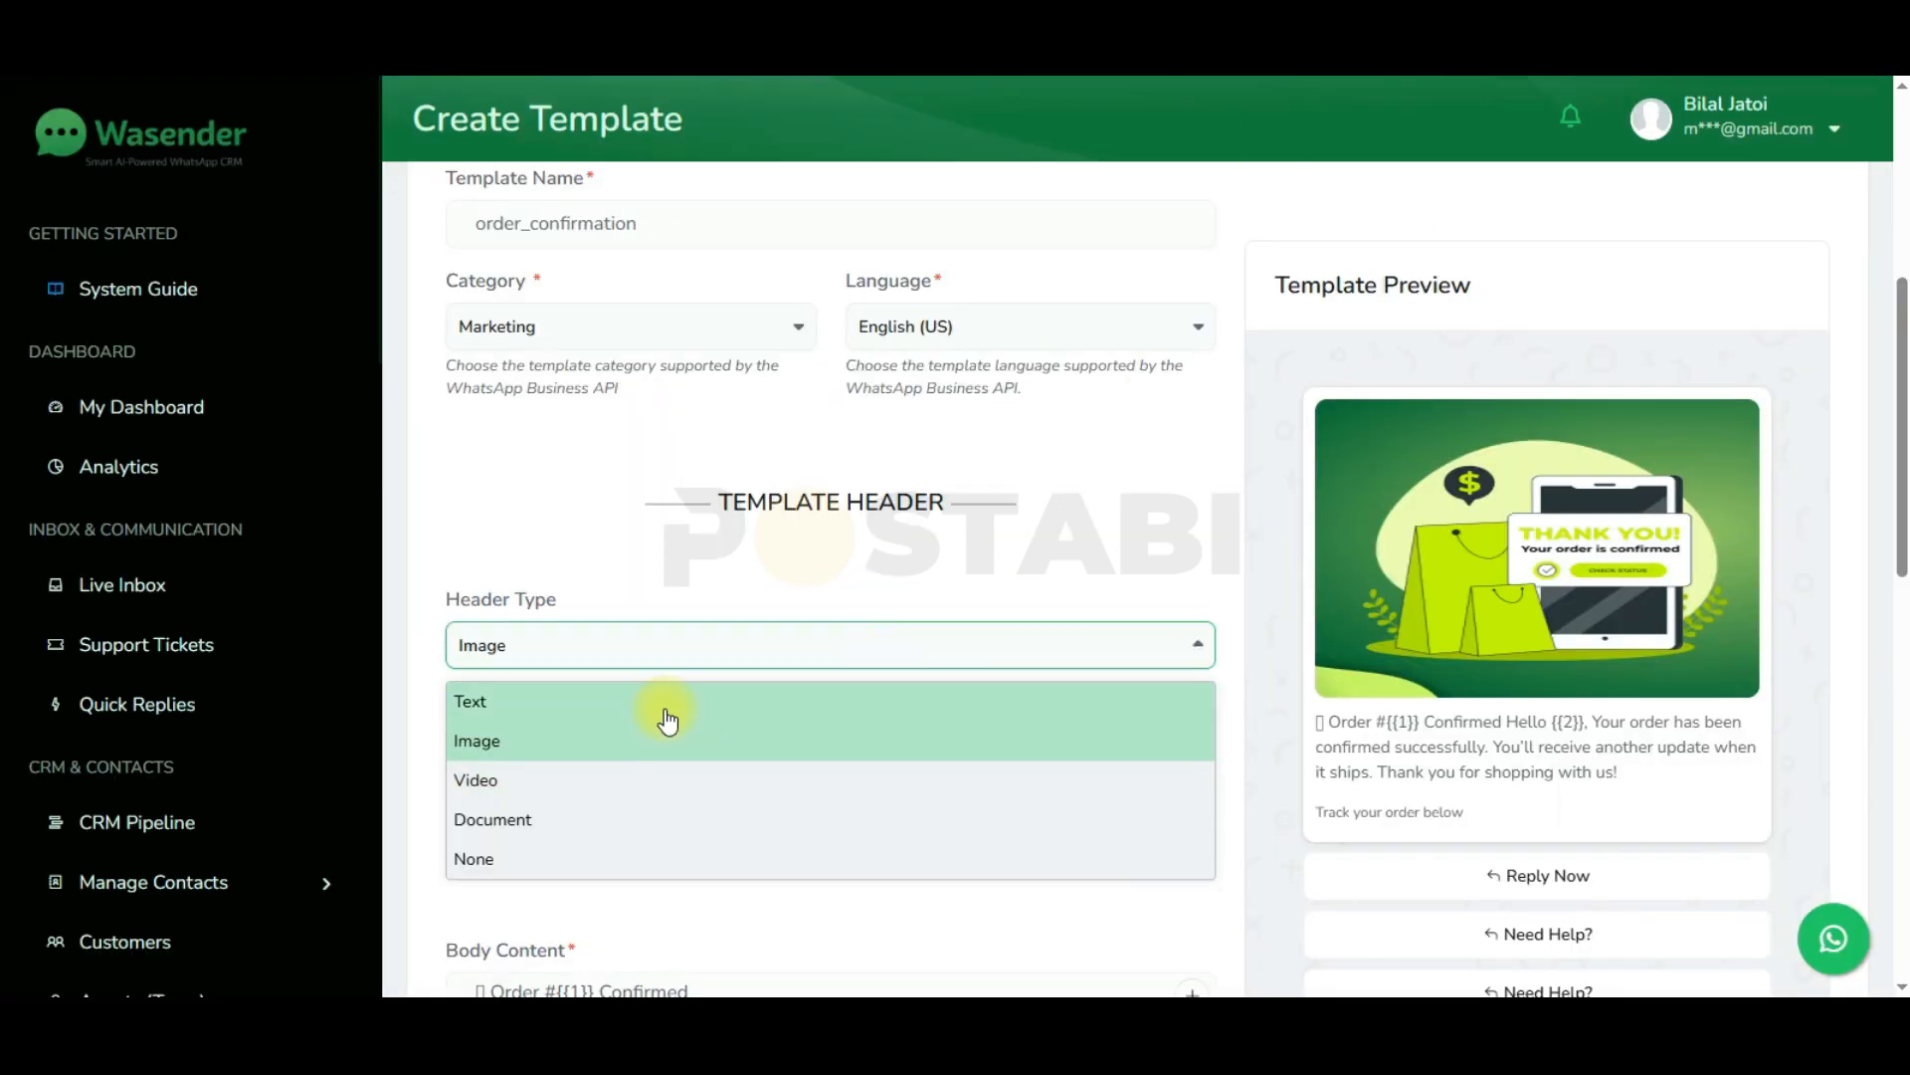
left_click(667, 701)
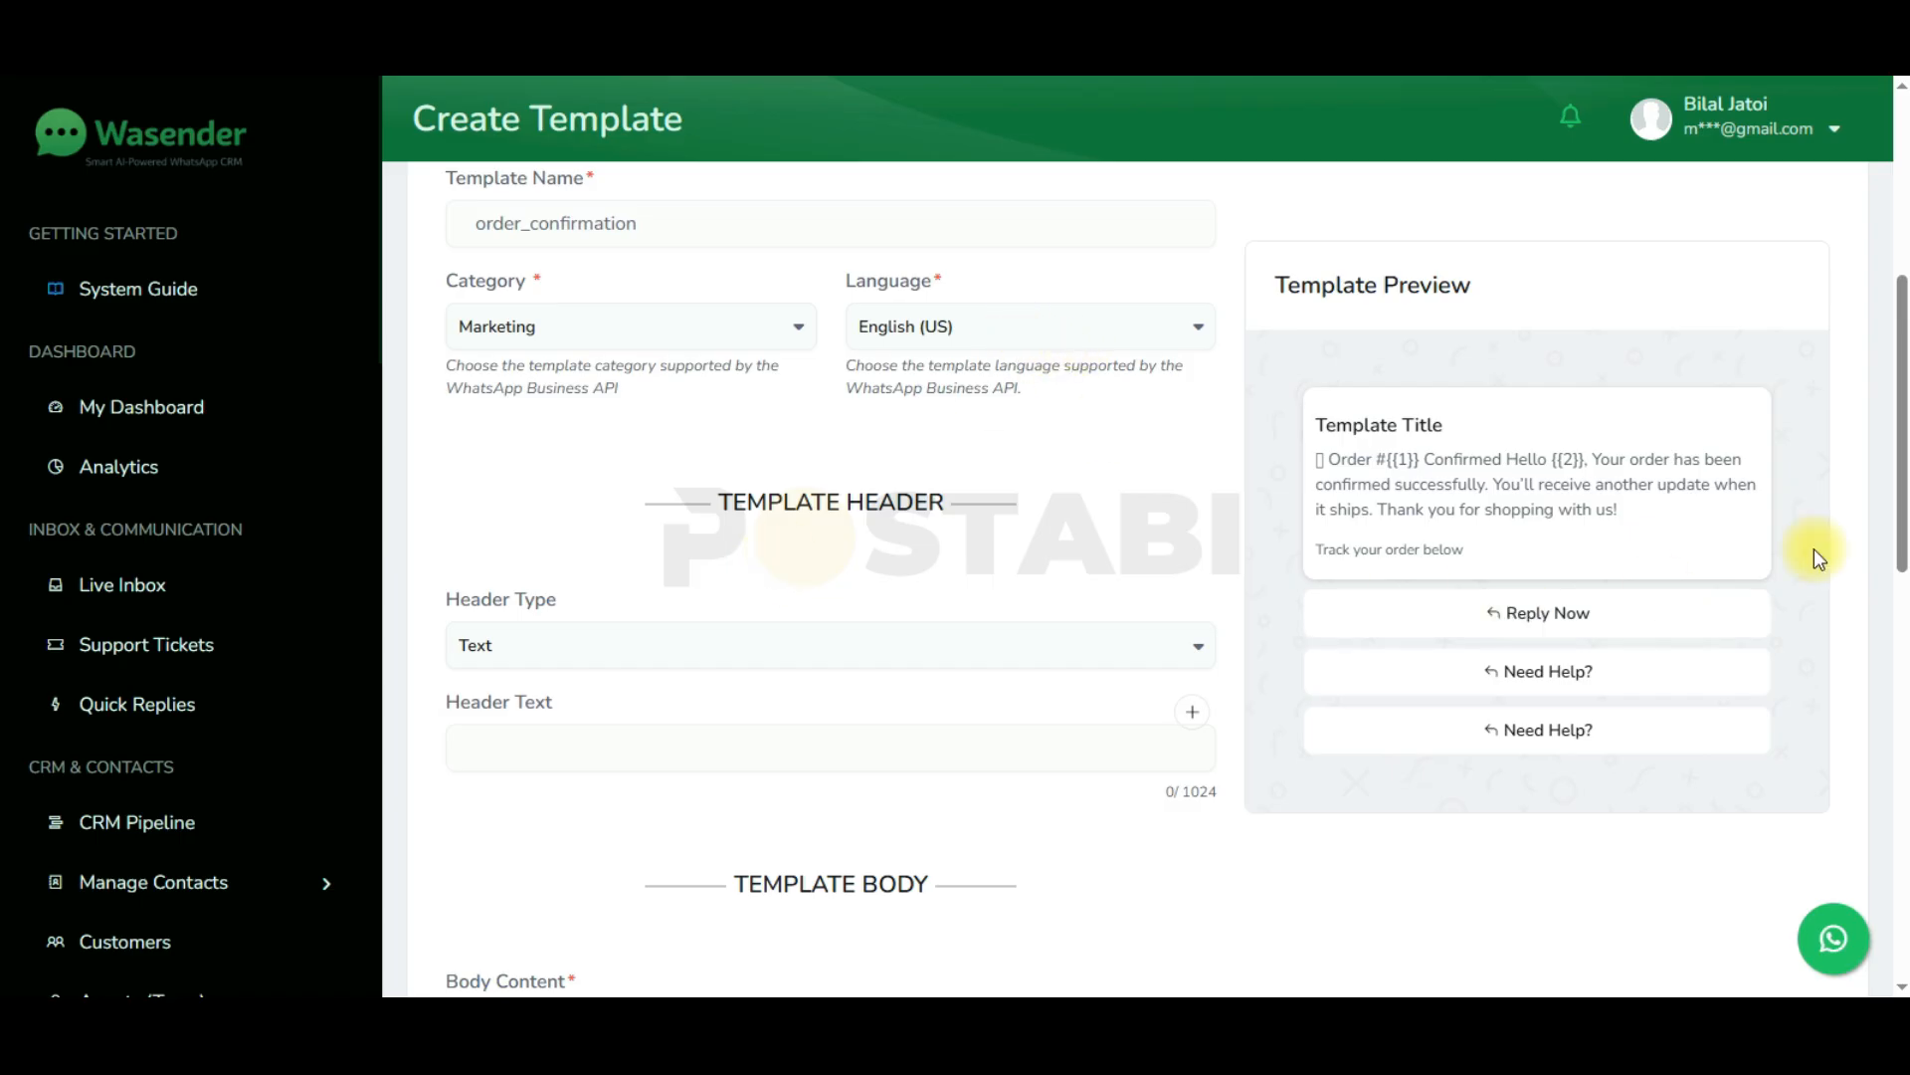
- Replace the body content with the pasted follow-up message
left_click_drag(1898, 537, 1897, 668)
left_click(963, 741)
key("ctrl+a")
key("ctrl+v")
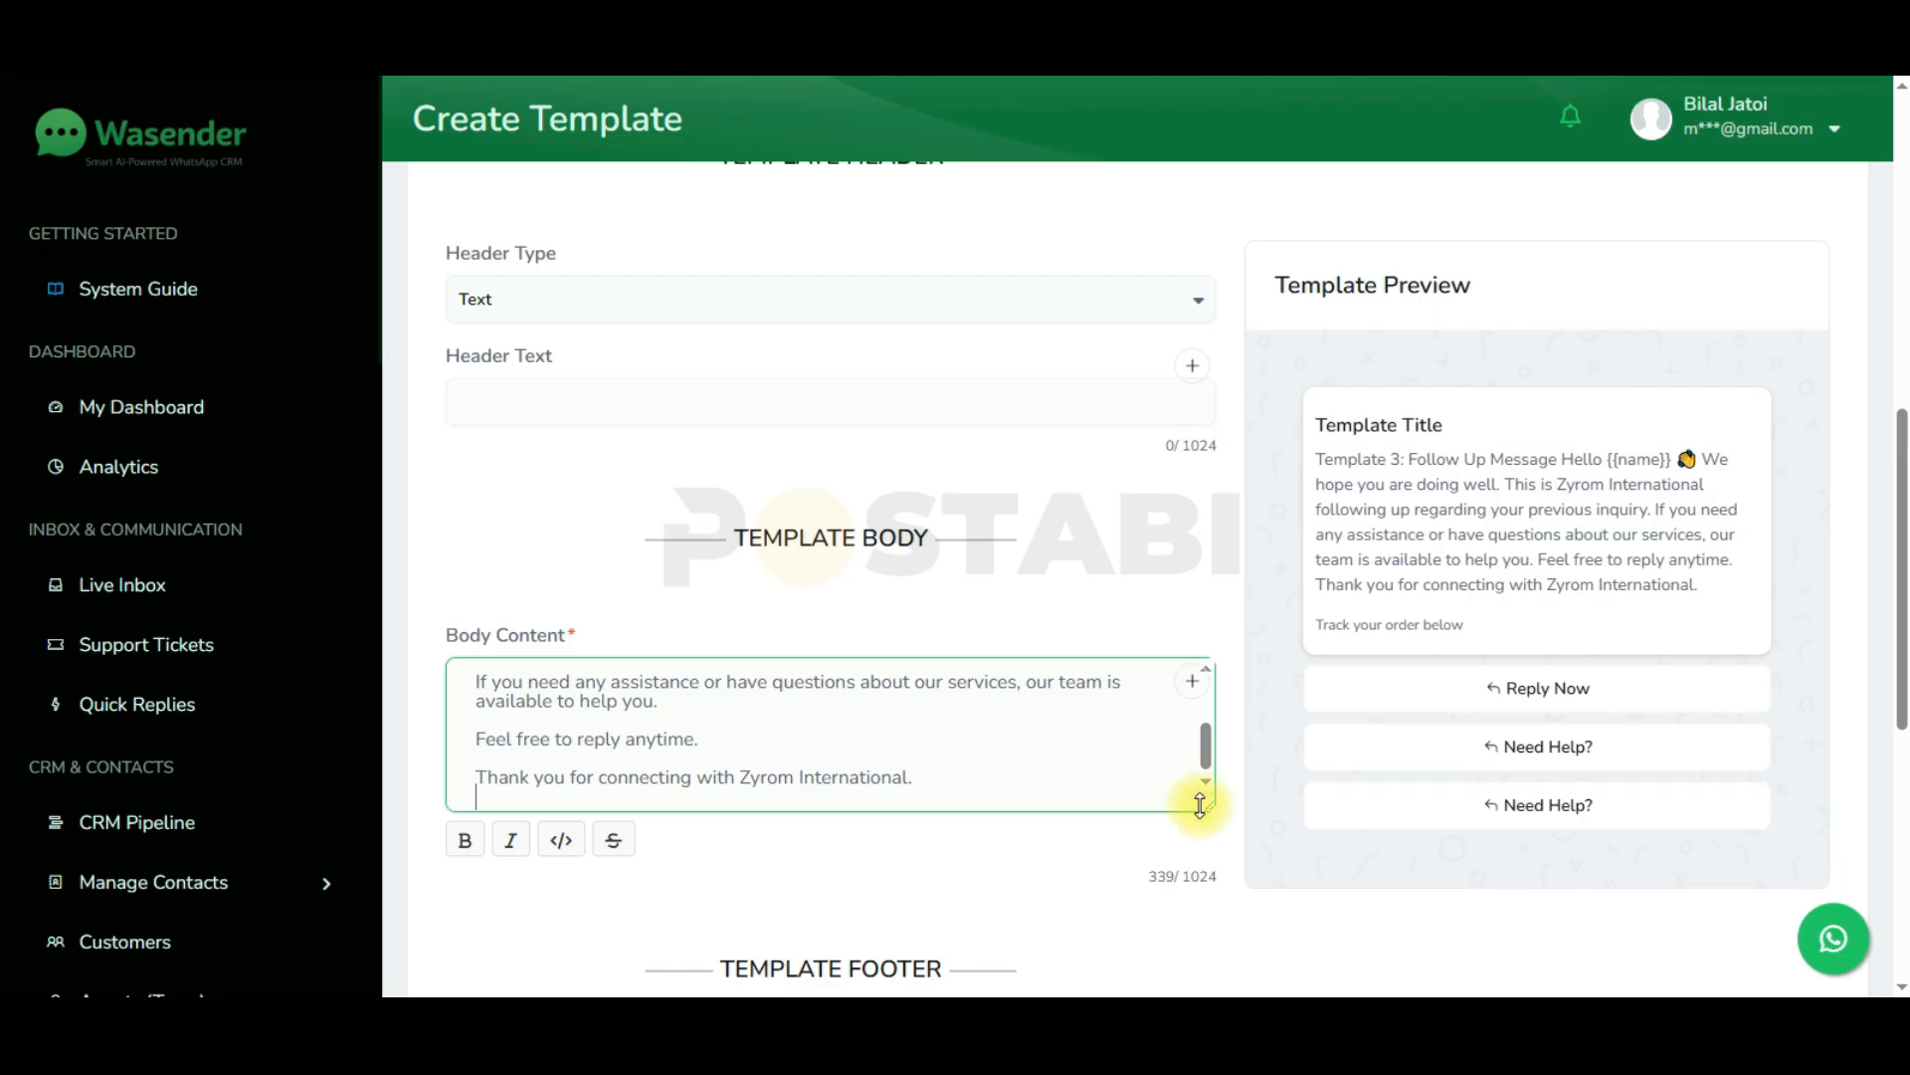
left_click_drag(1206, 802, 1235, 973)
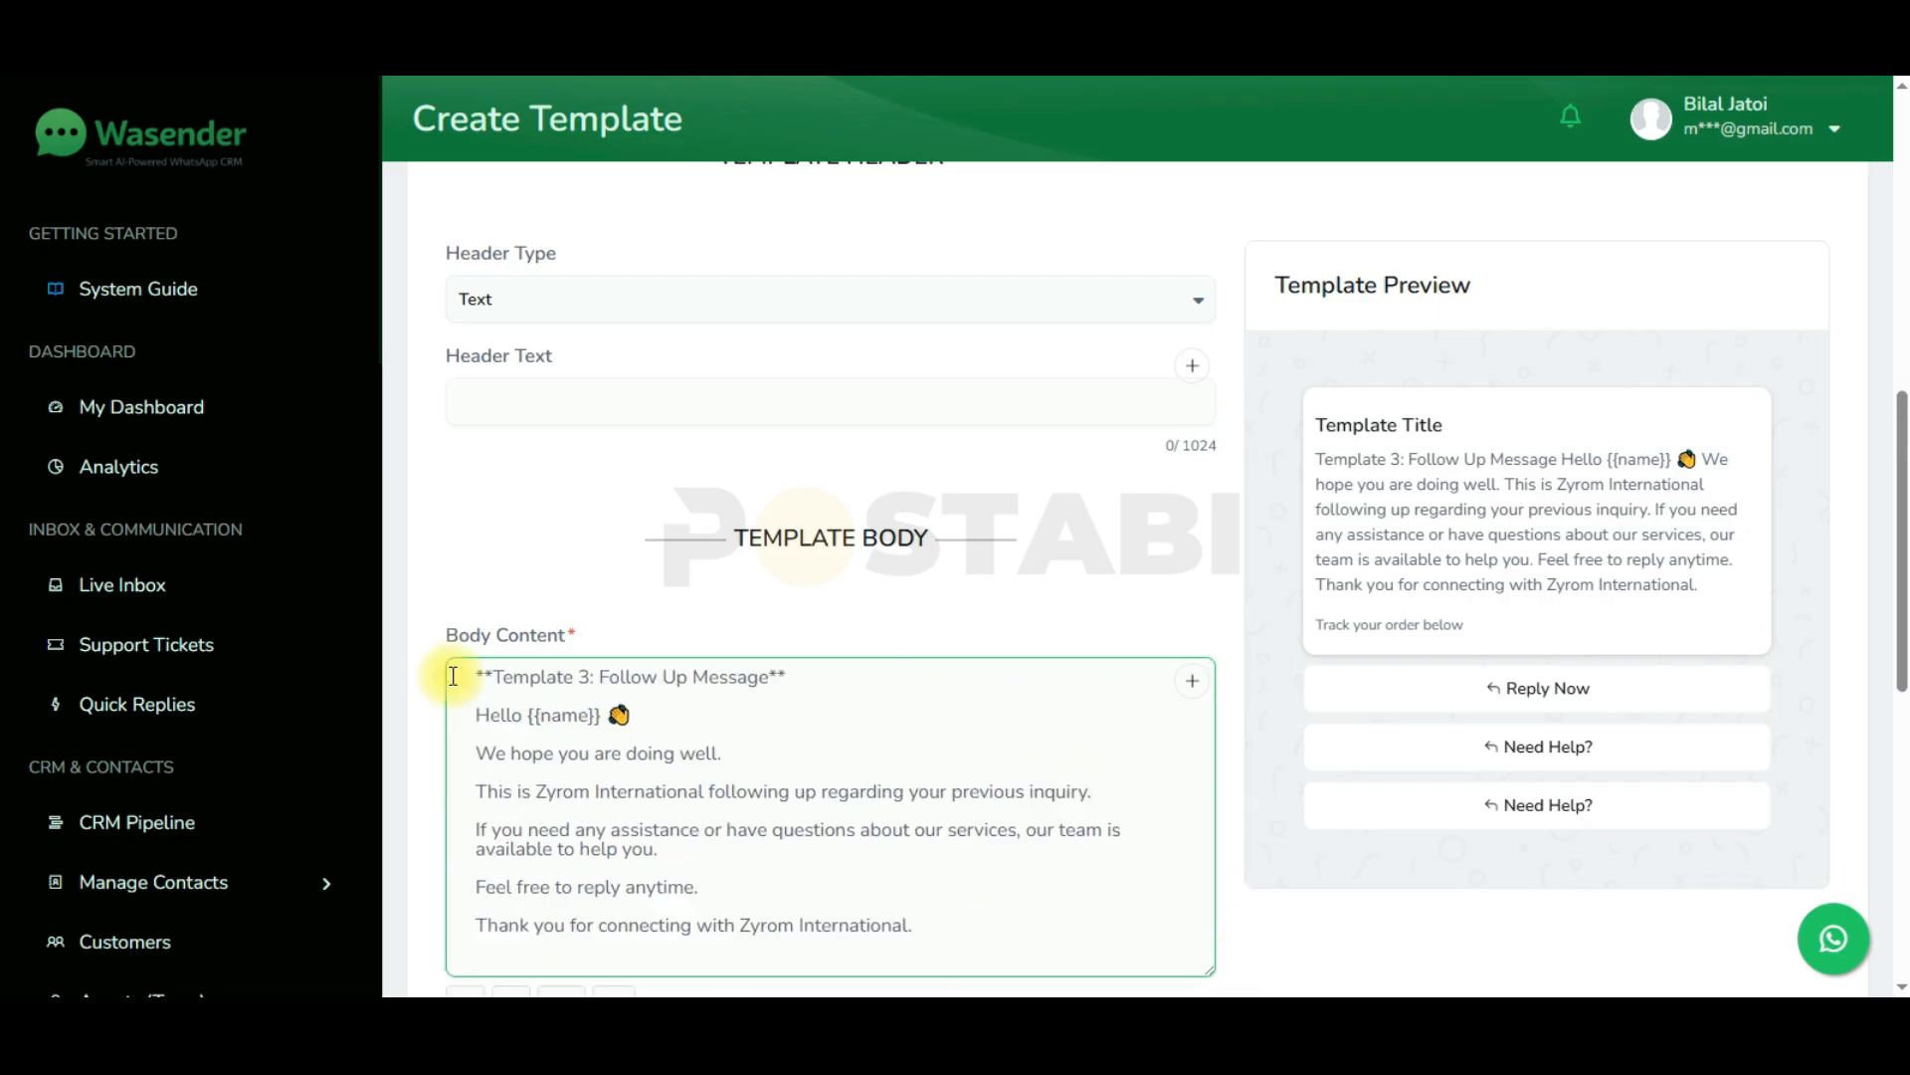
- Turn the name placeholder into {{1}} with example Ali, and remove the title line
double_click(577, 716)
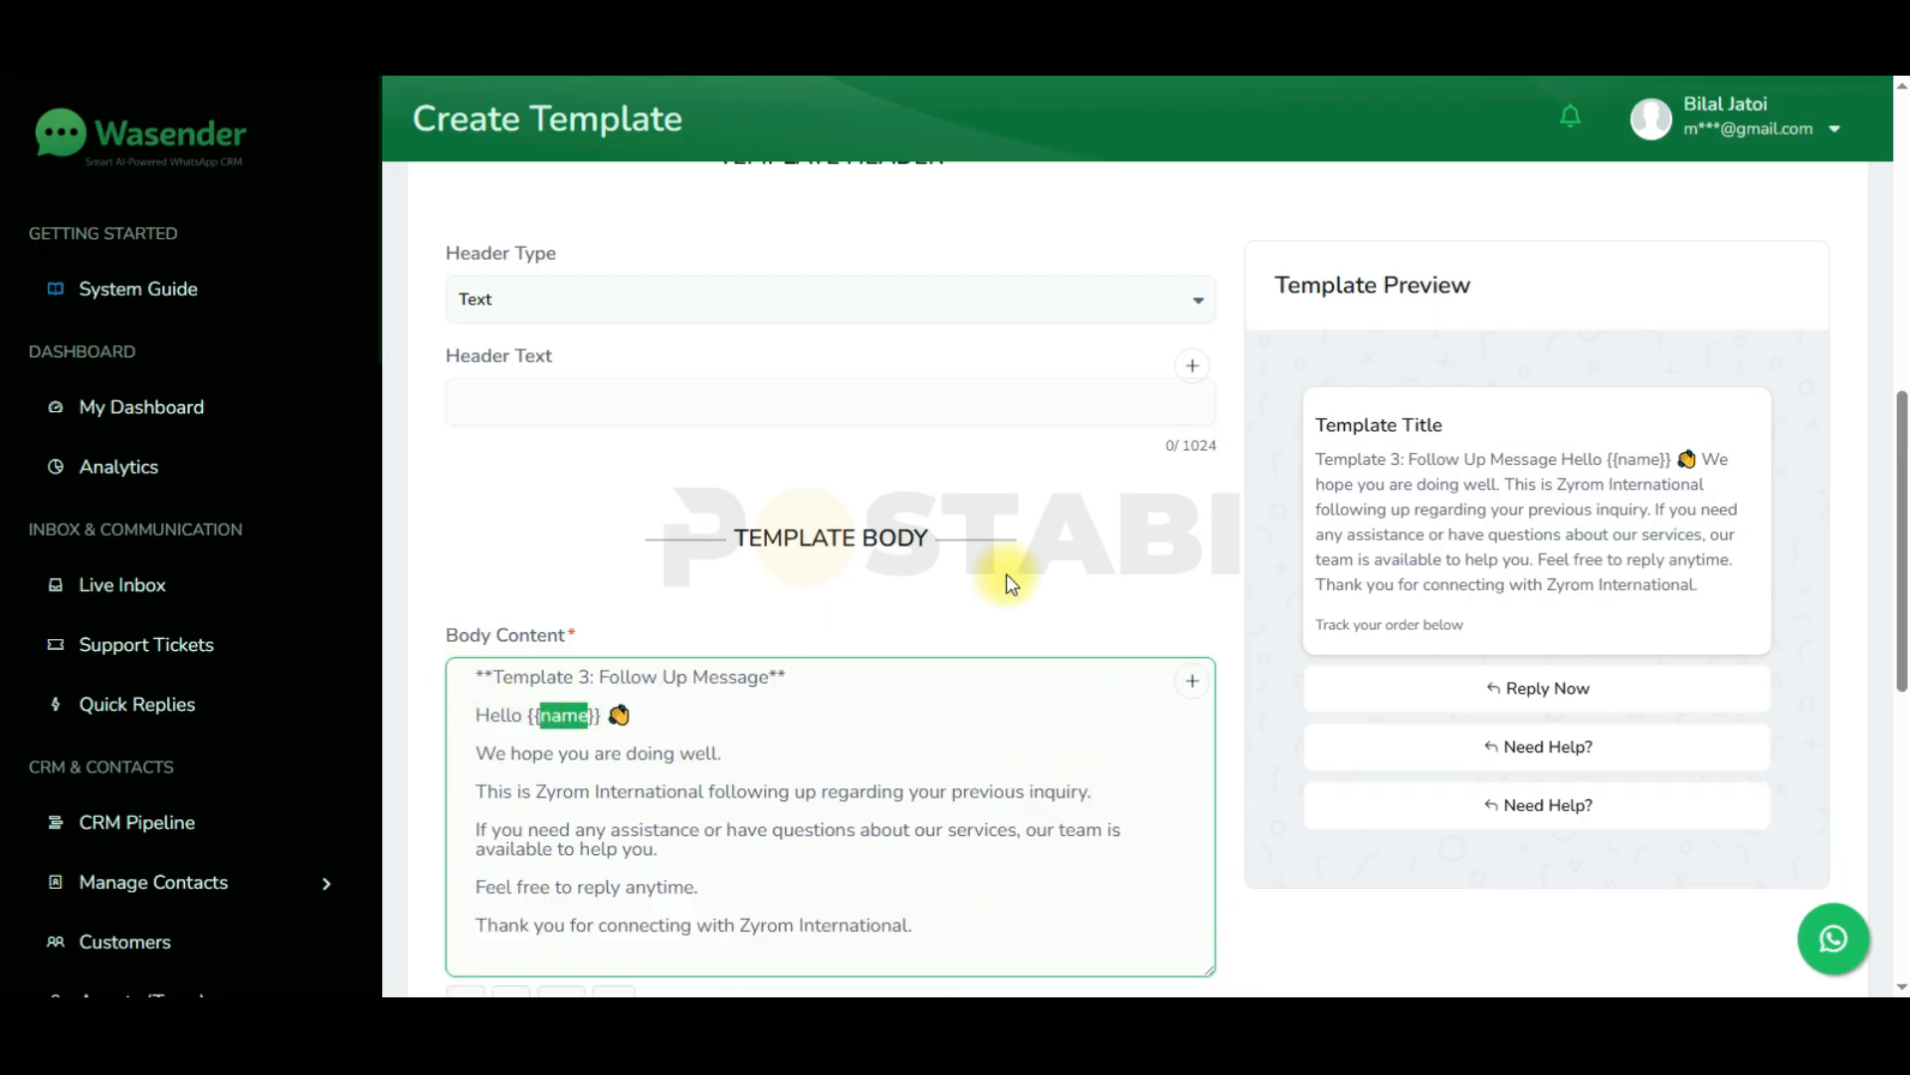
type("1")
scroll(1006, 573, "down", 4)
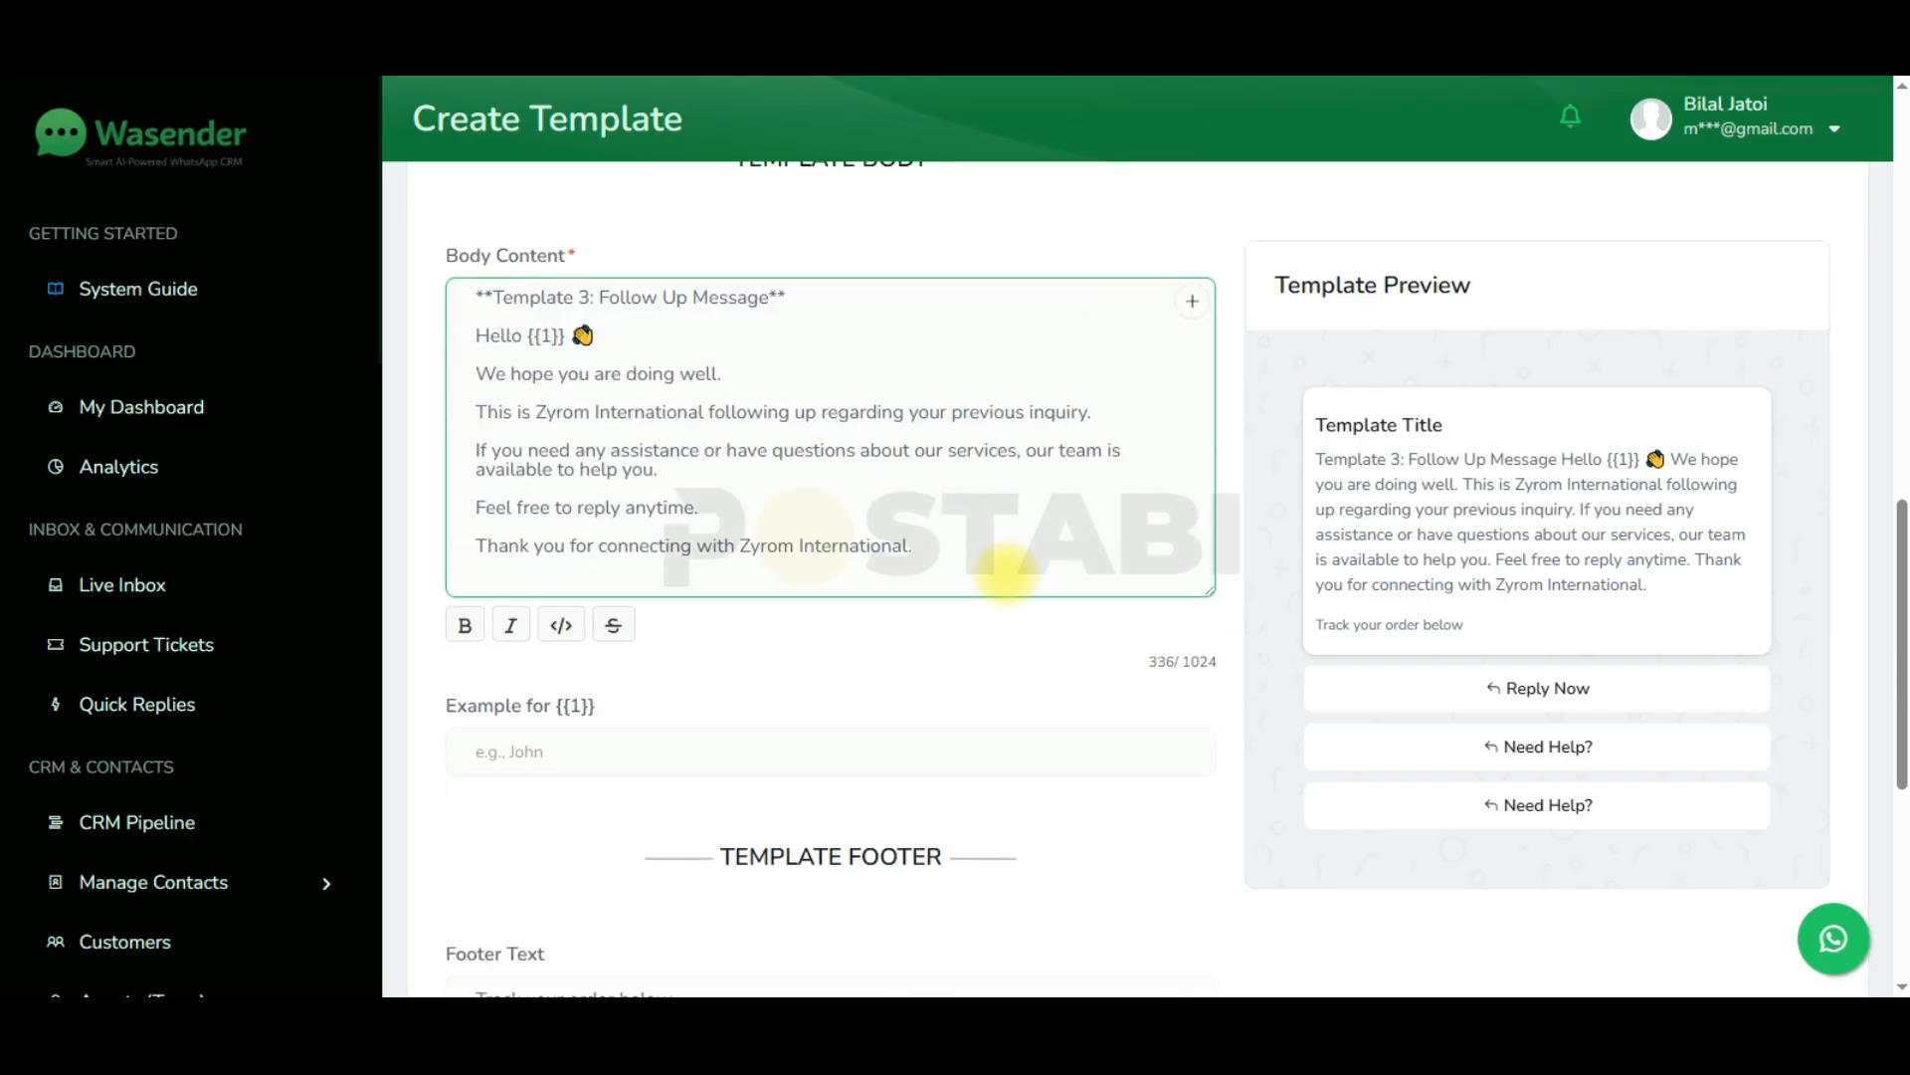
left_click(712, 742)
left_click(637, 811)
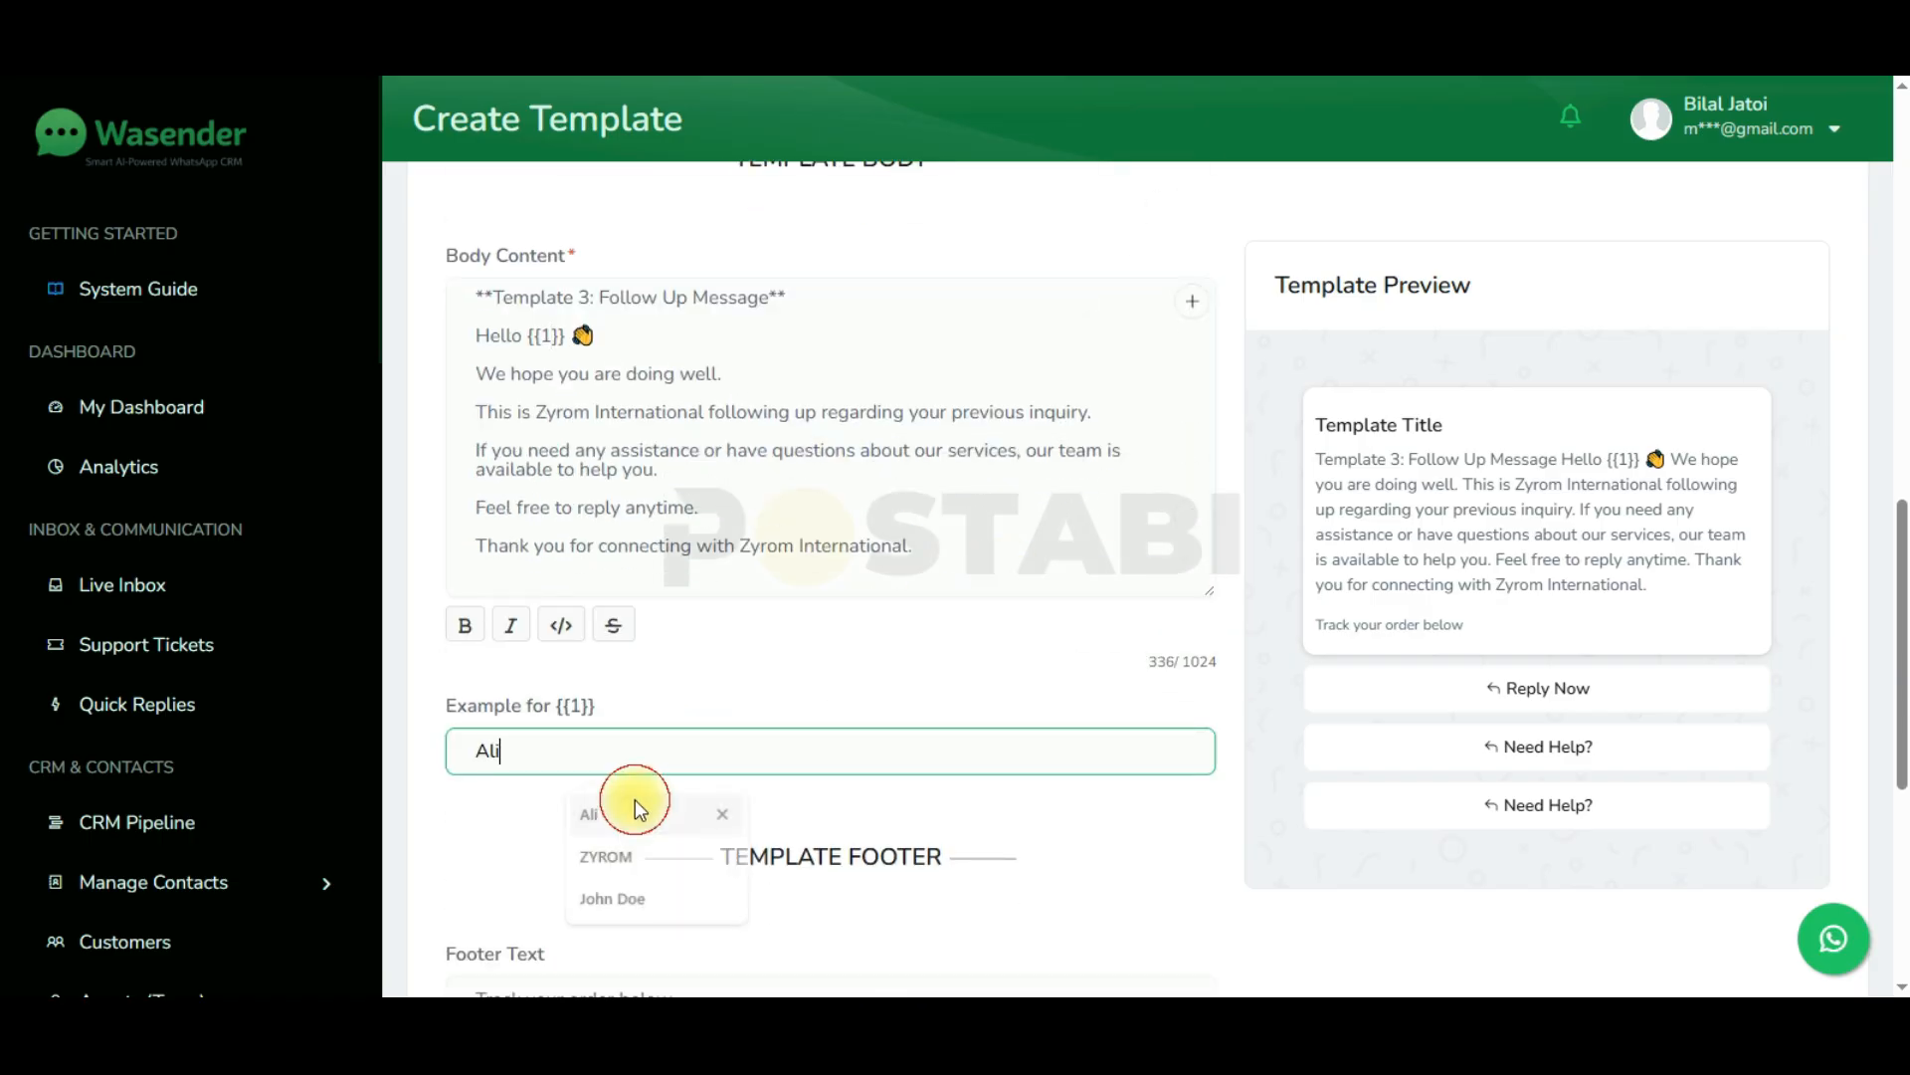
triple_click(707, 294)
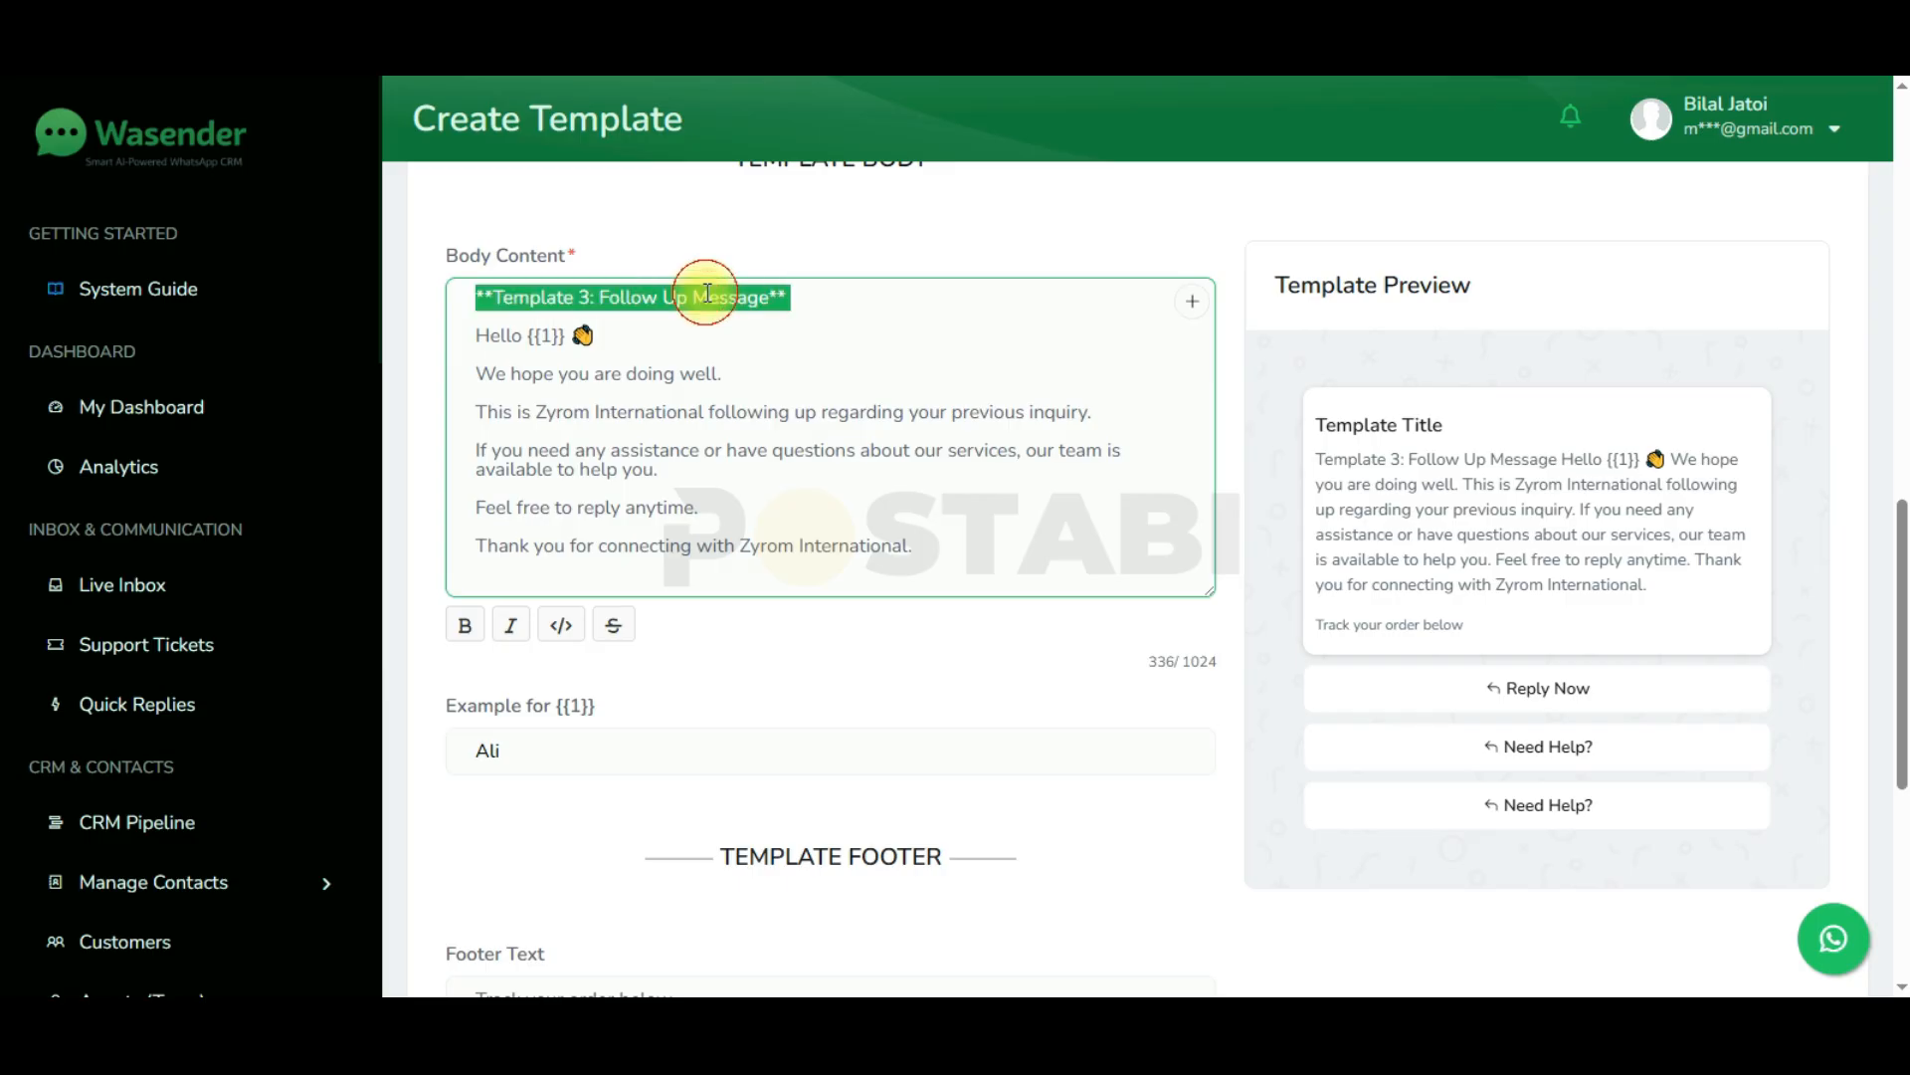
key("BackSpace")
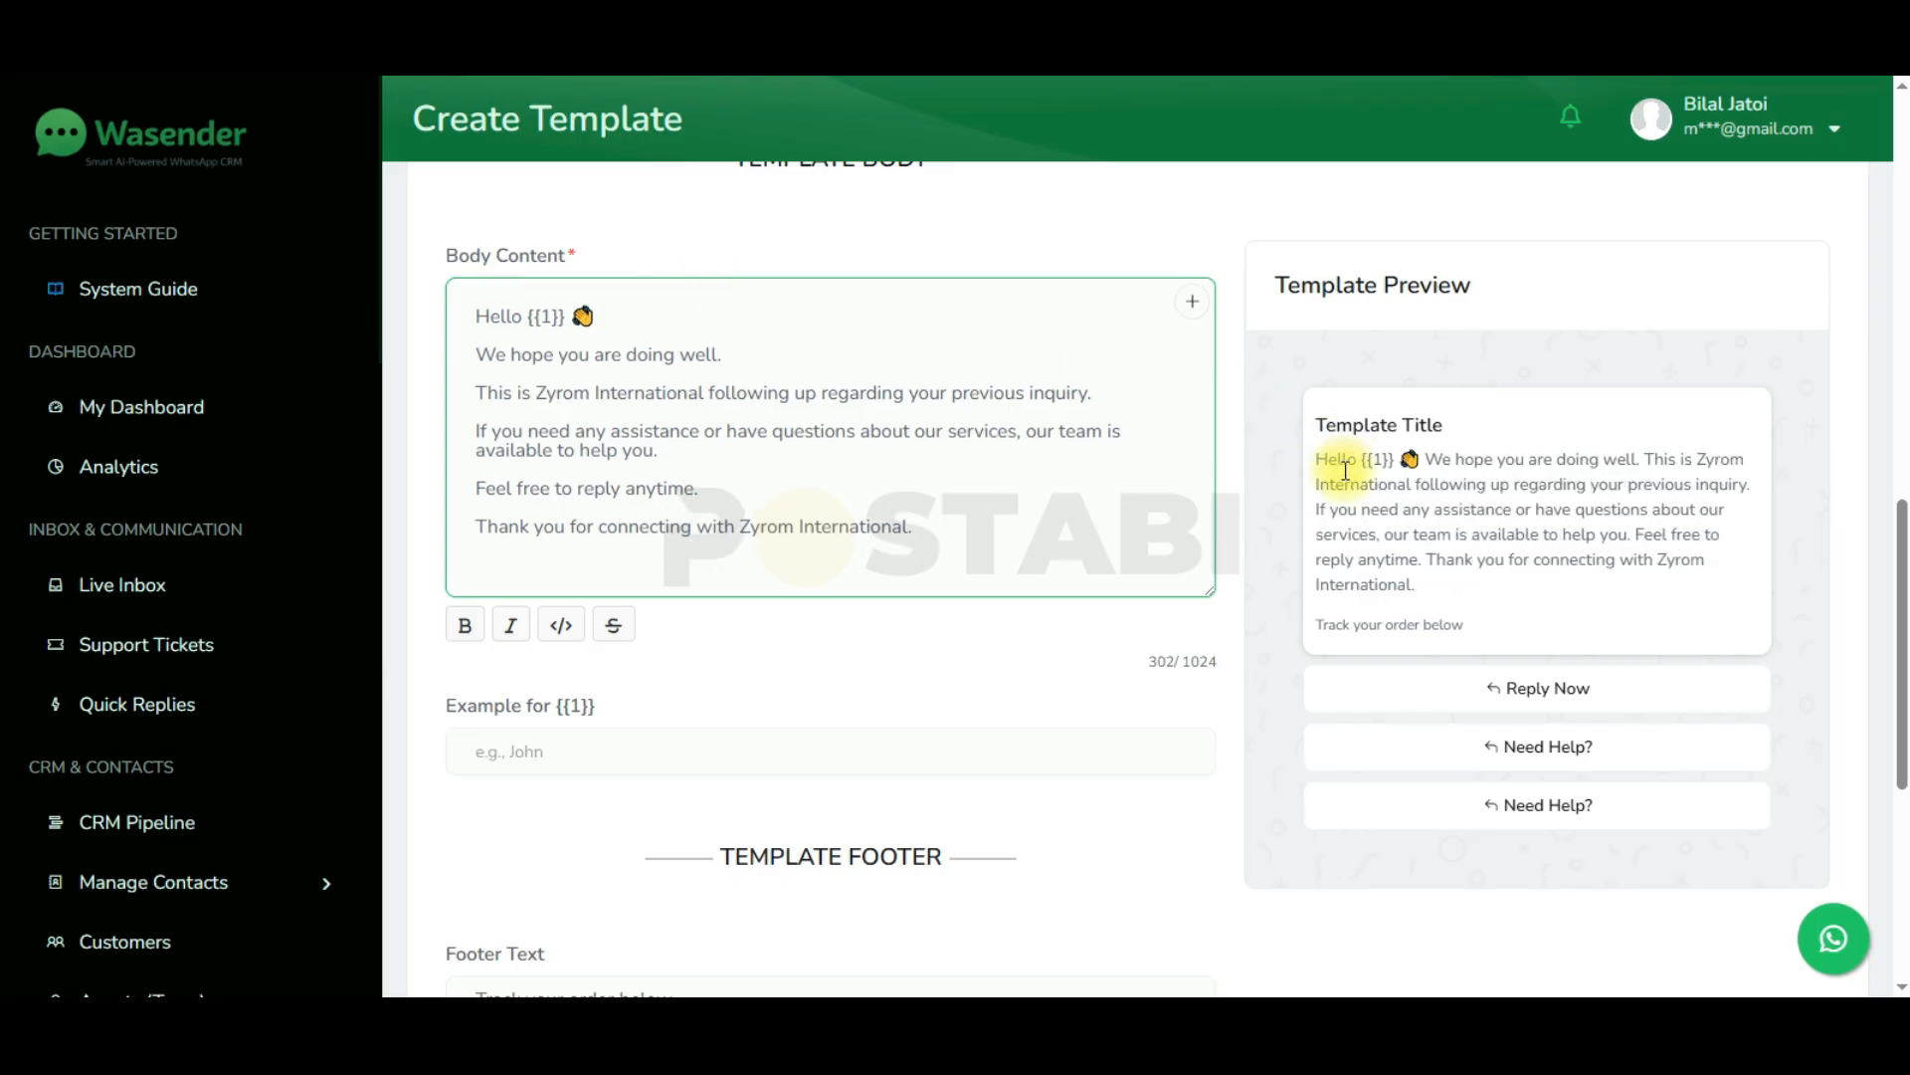
- Enter ZYROM as the header text
left_click_drag(1900, 597, 1900, 509)
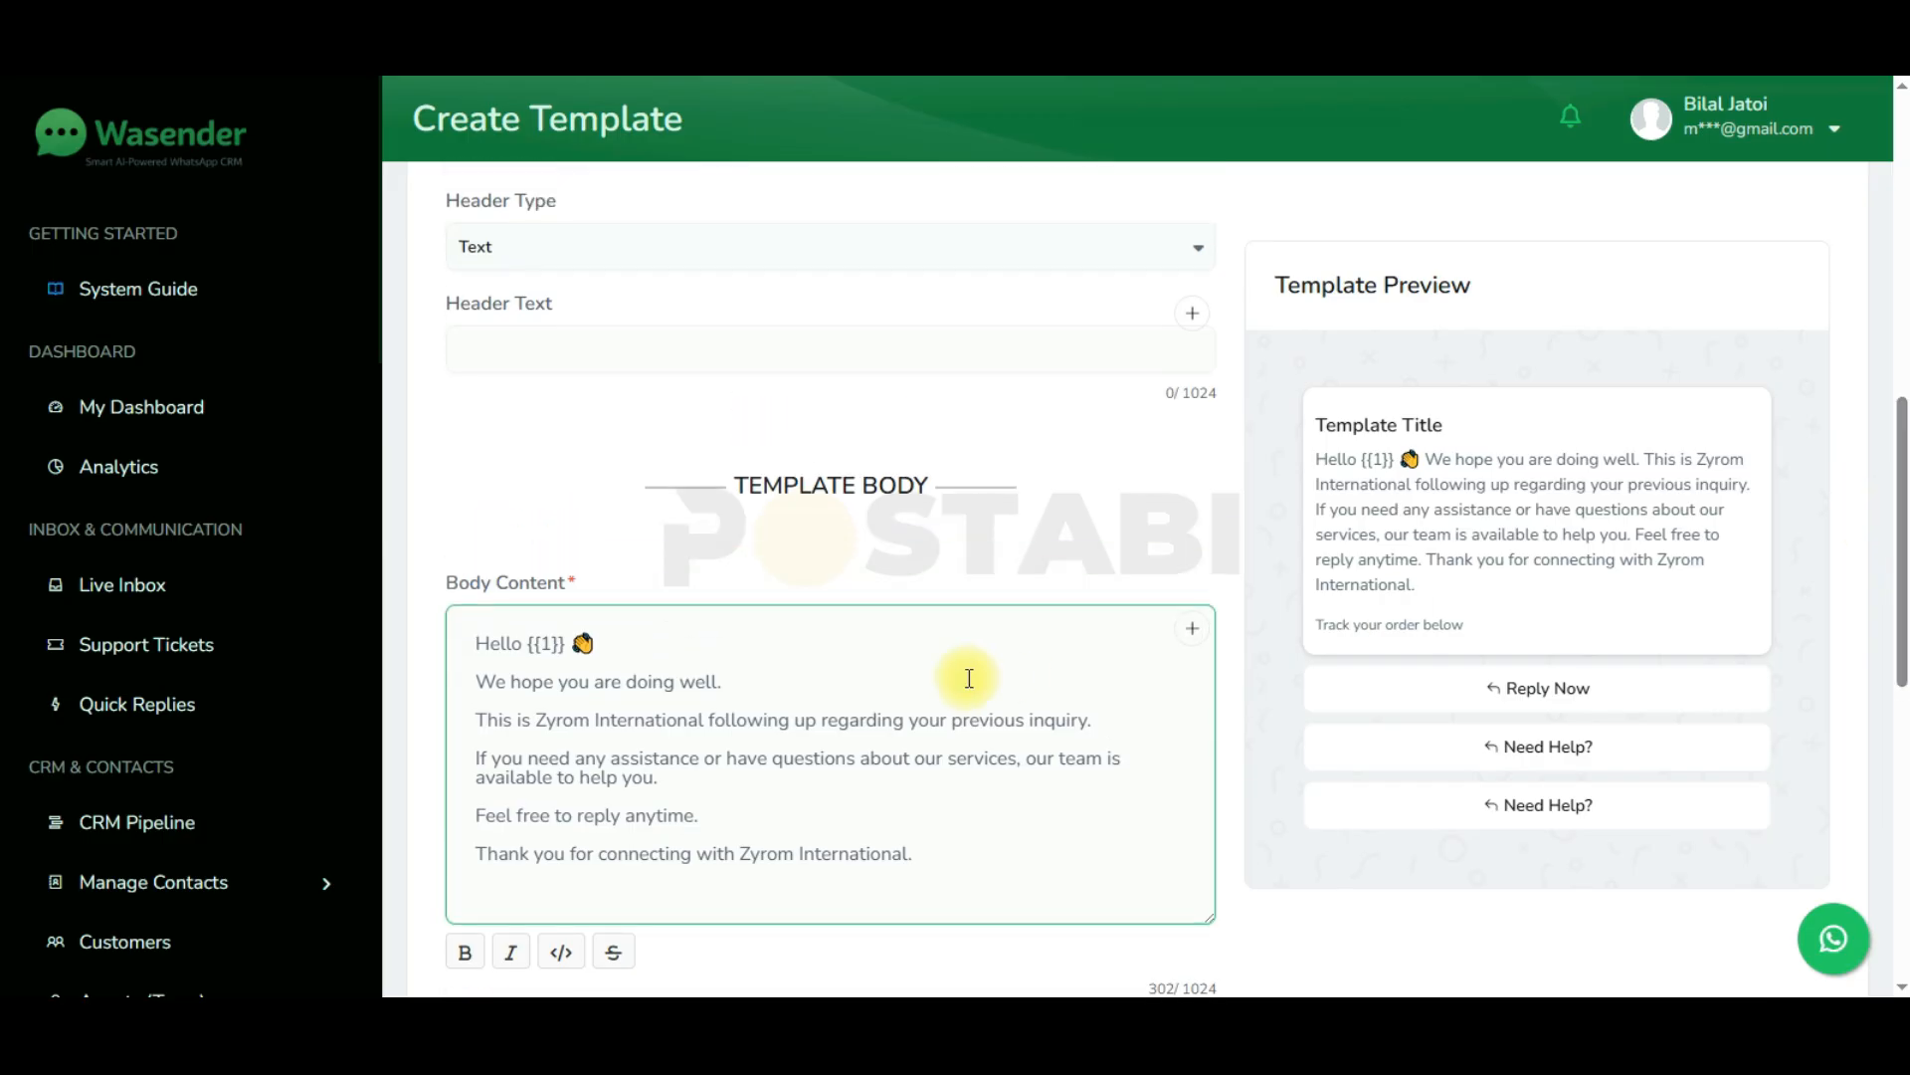
left_click(598, 339)
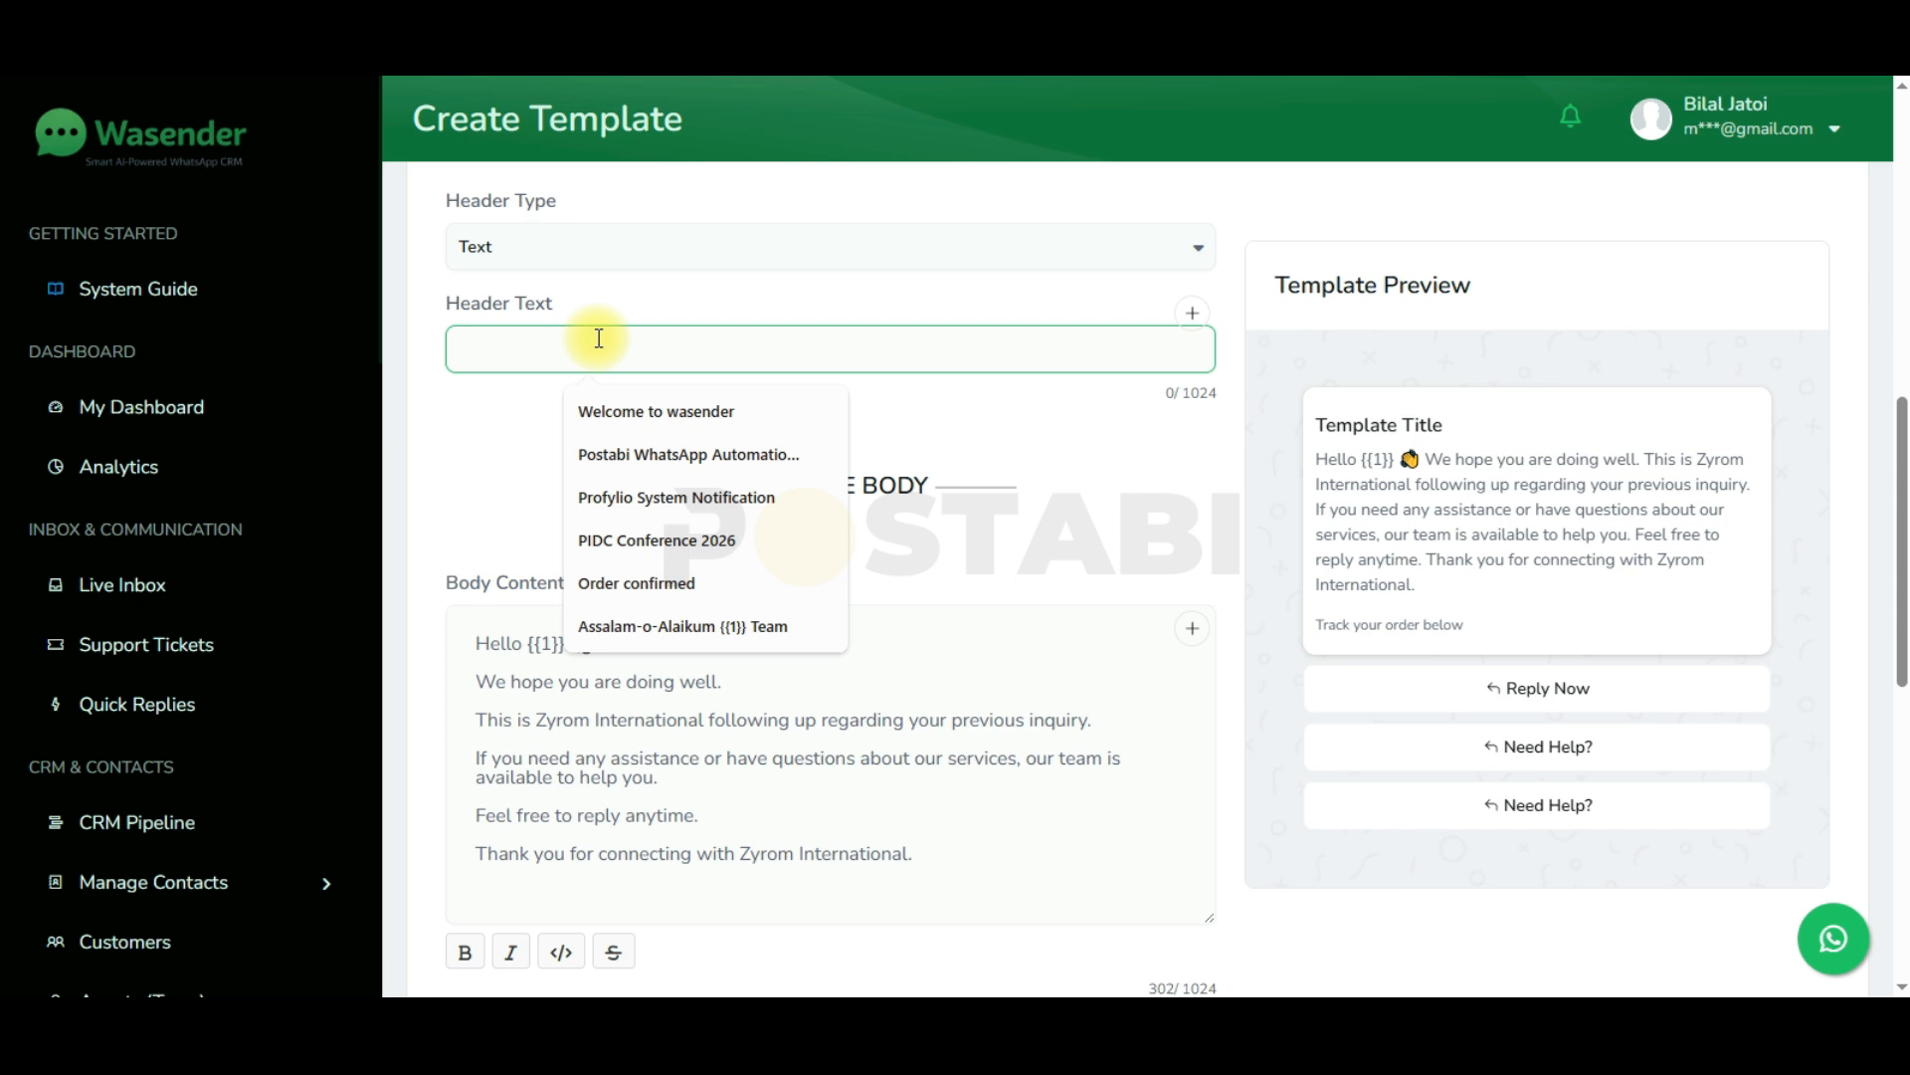
type("ZYROM")
key("Tab")
- Change the {{1}} example value to ALI and begin a new ChatGPT prompt
scroll(599, 338, "down", 6)
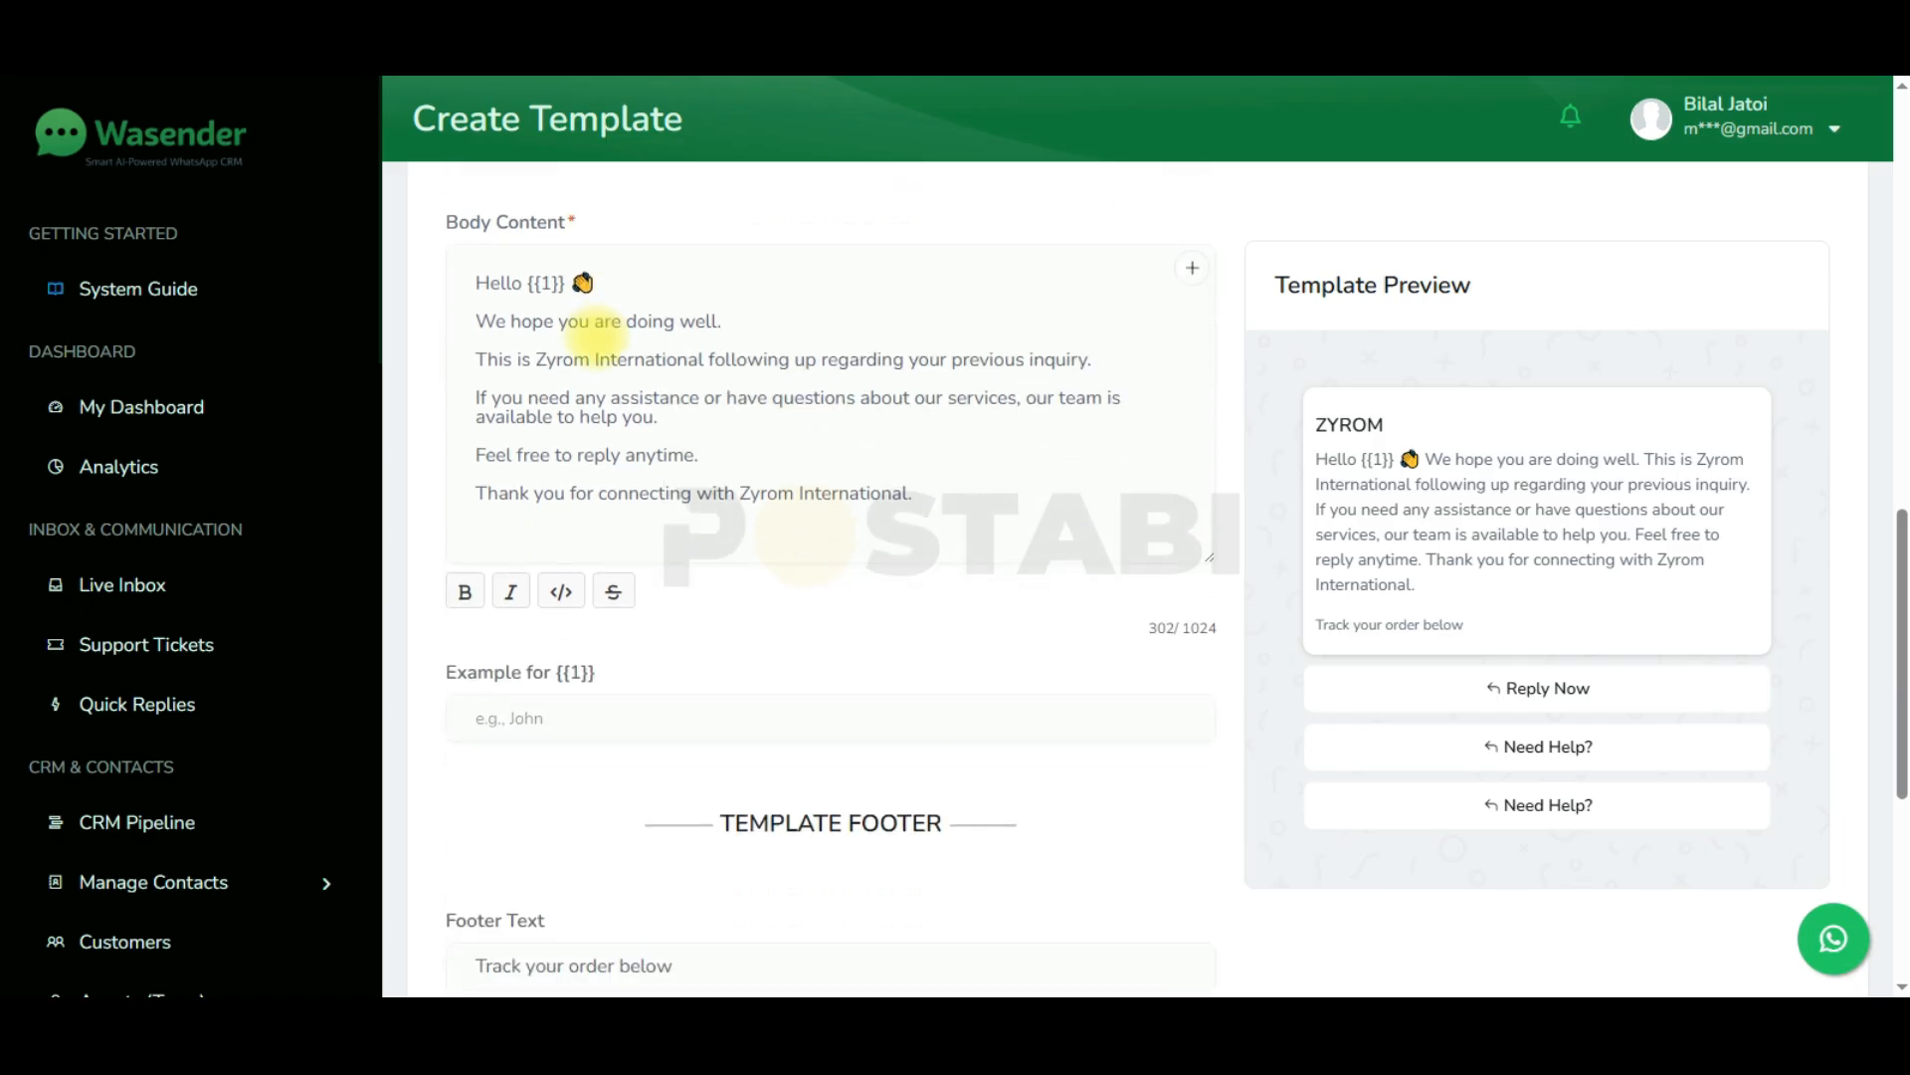
left_click(930, 488)
type("ali")
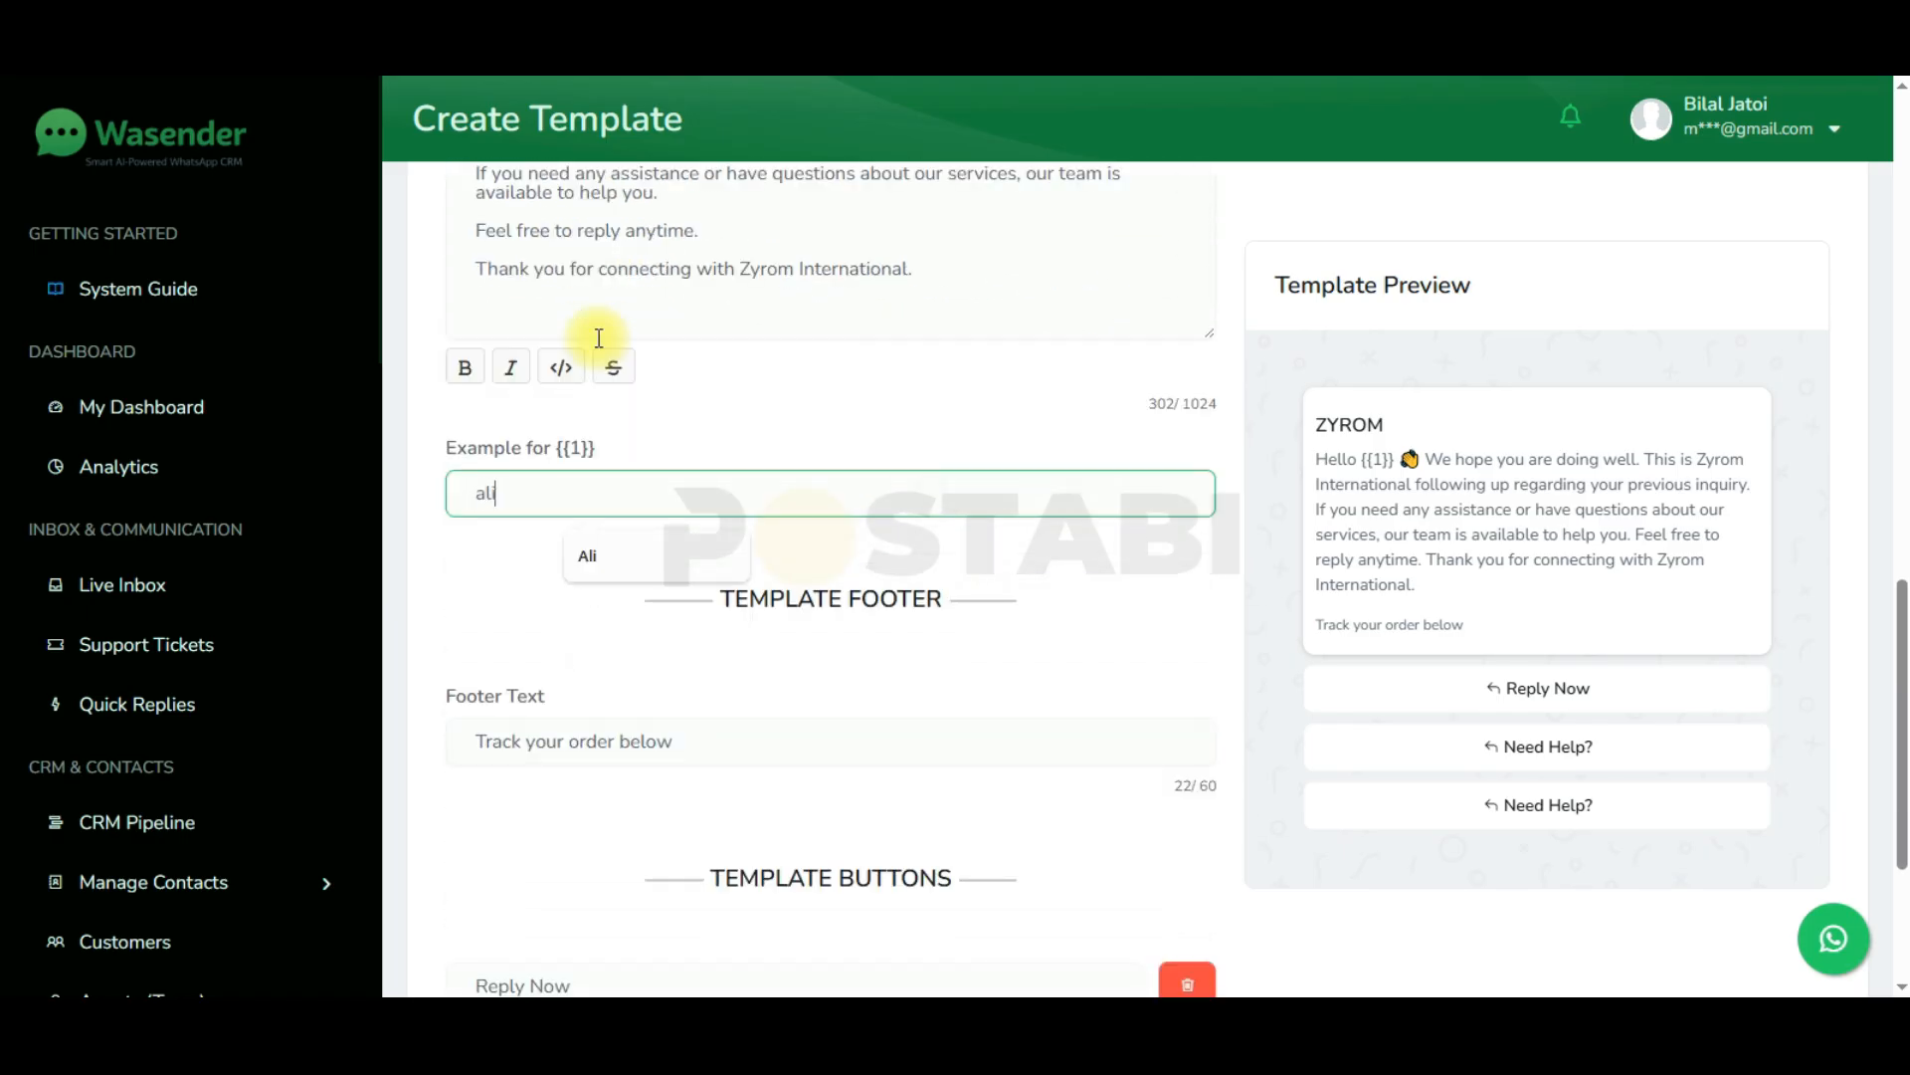
key("ctrl+a")
type("ALI")
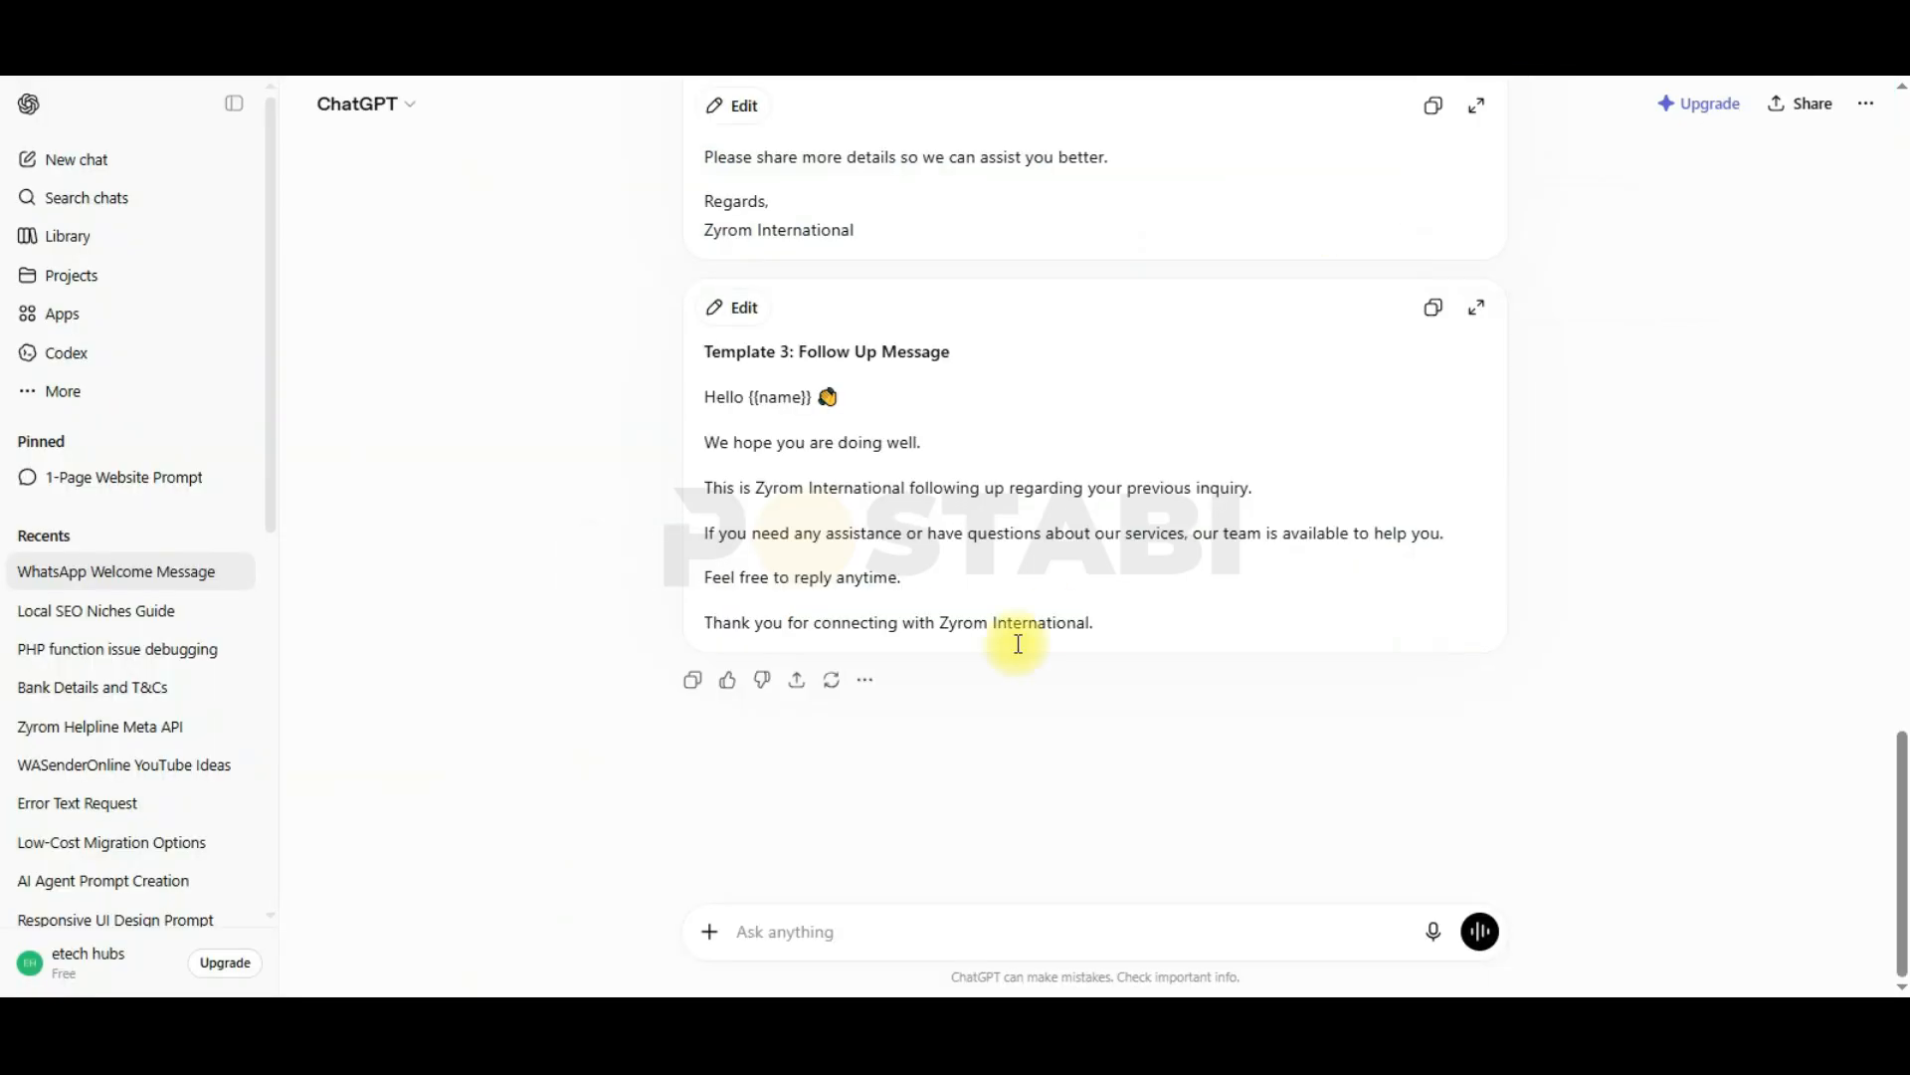
left_click(885, 932)
type("TEMPL")
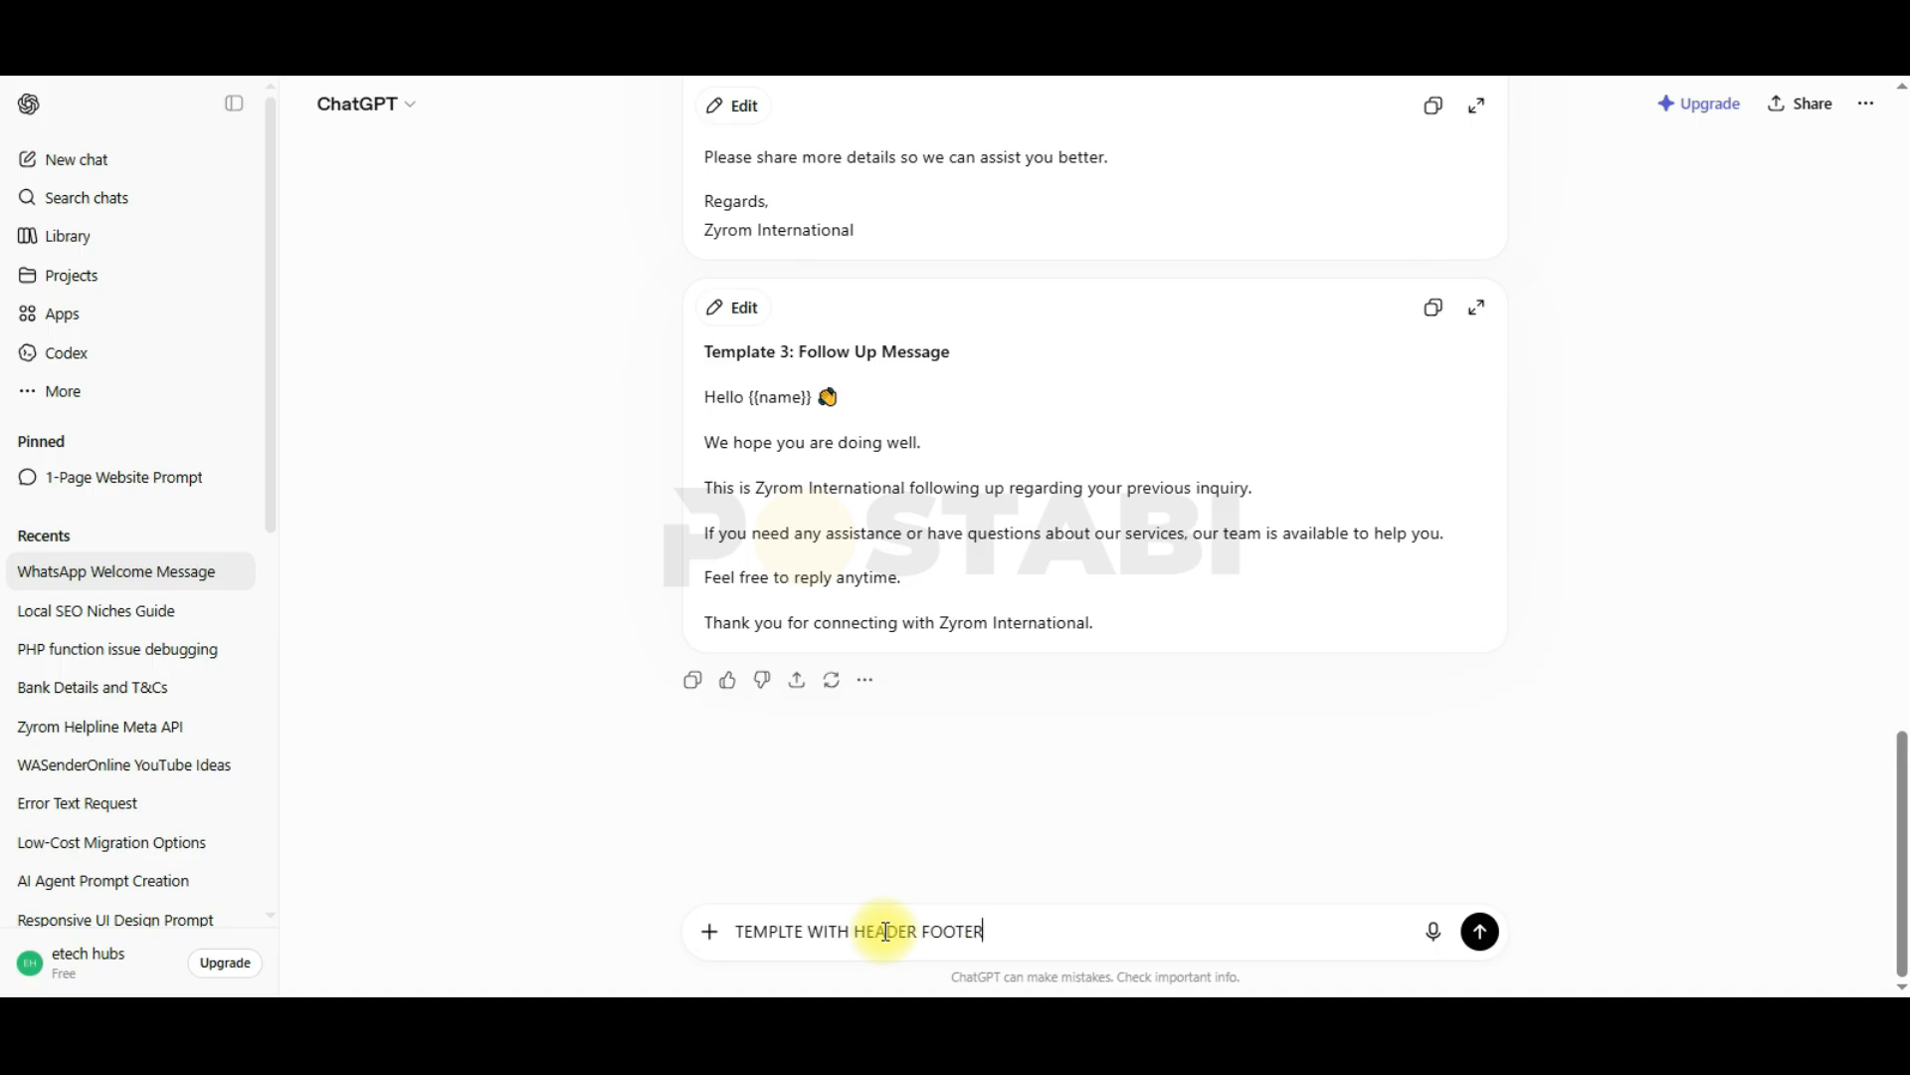
- Request templates with header and footer, then select the 'Following Up On Your Request' header
key("Return")
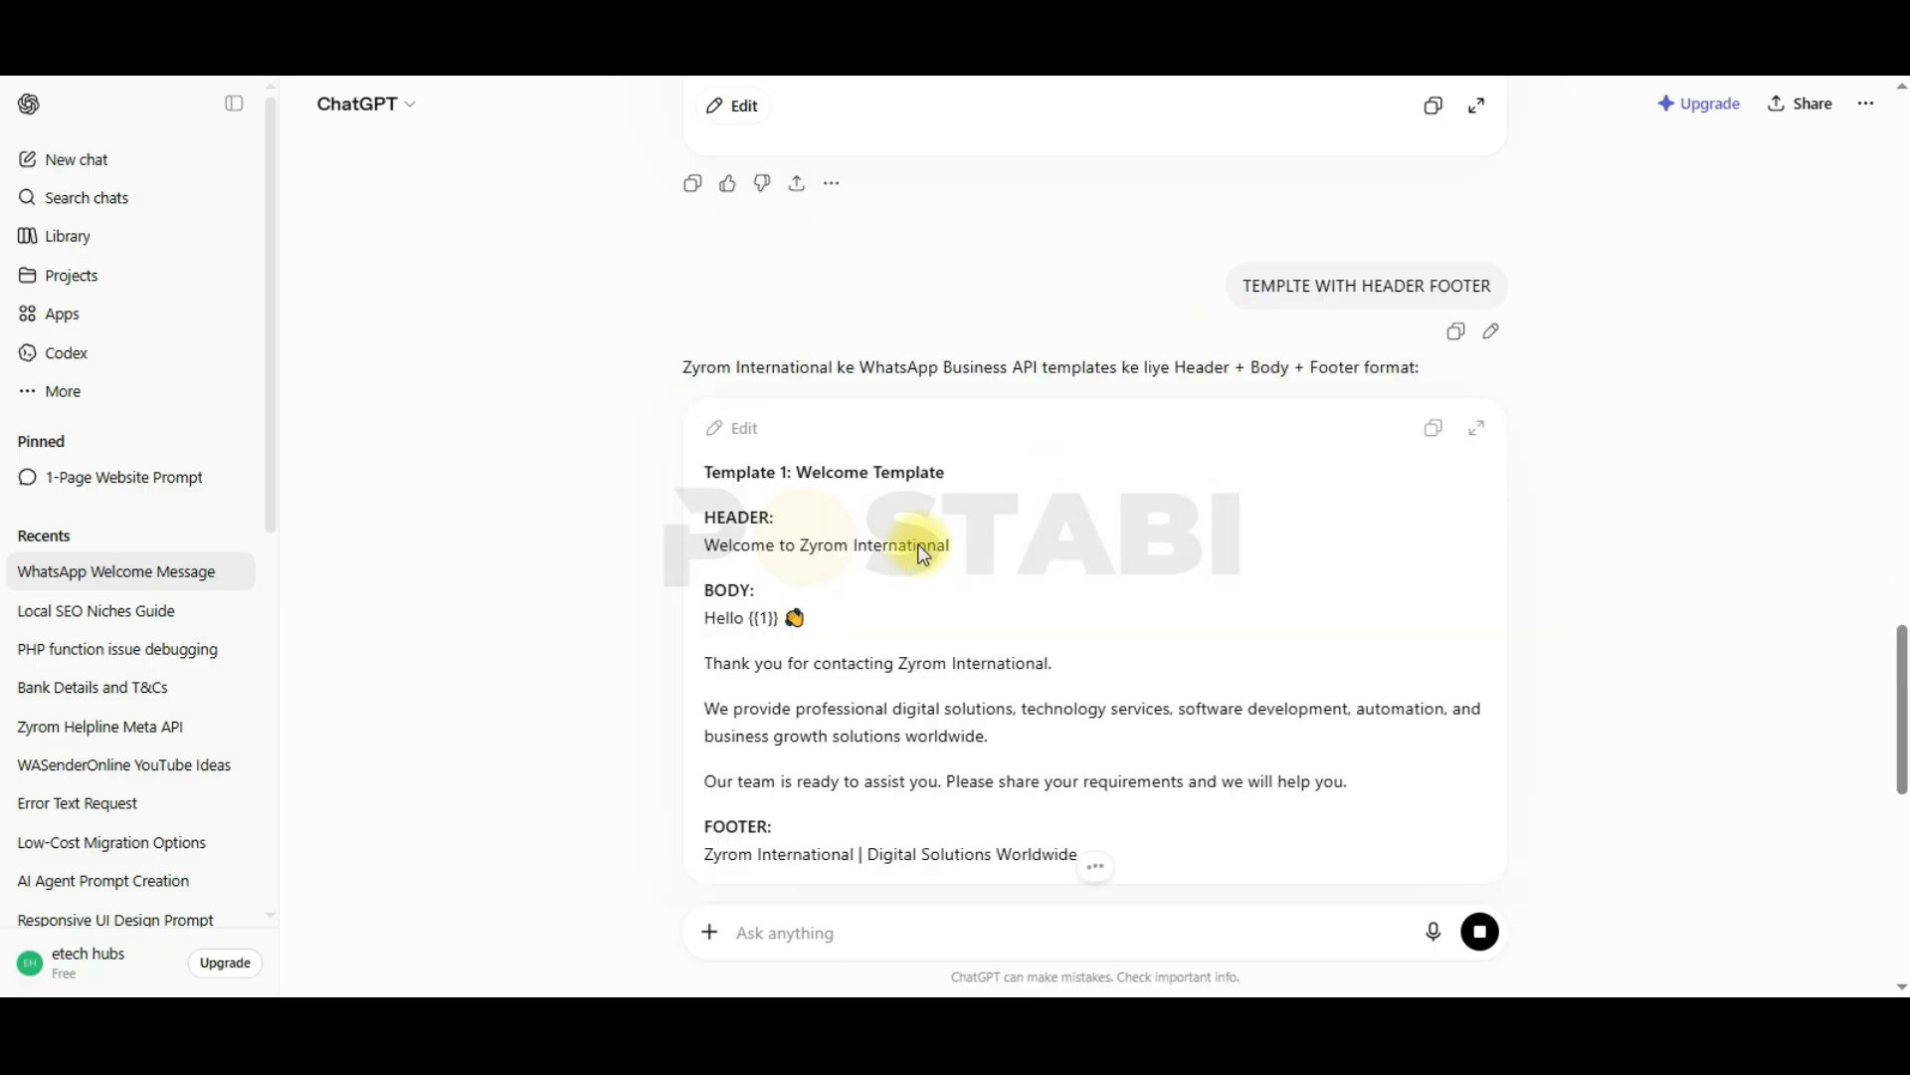
triple_click(904, 539)
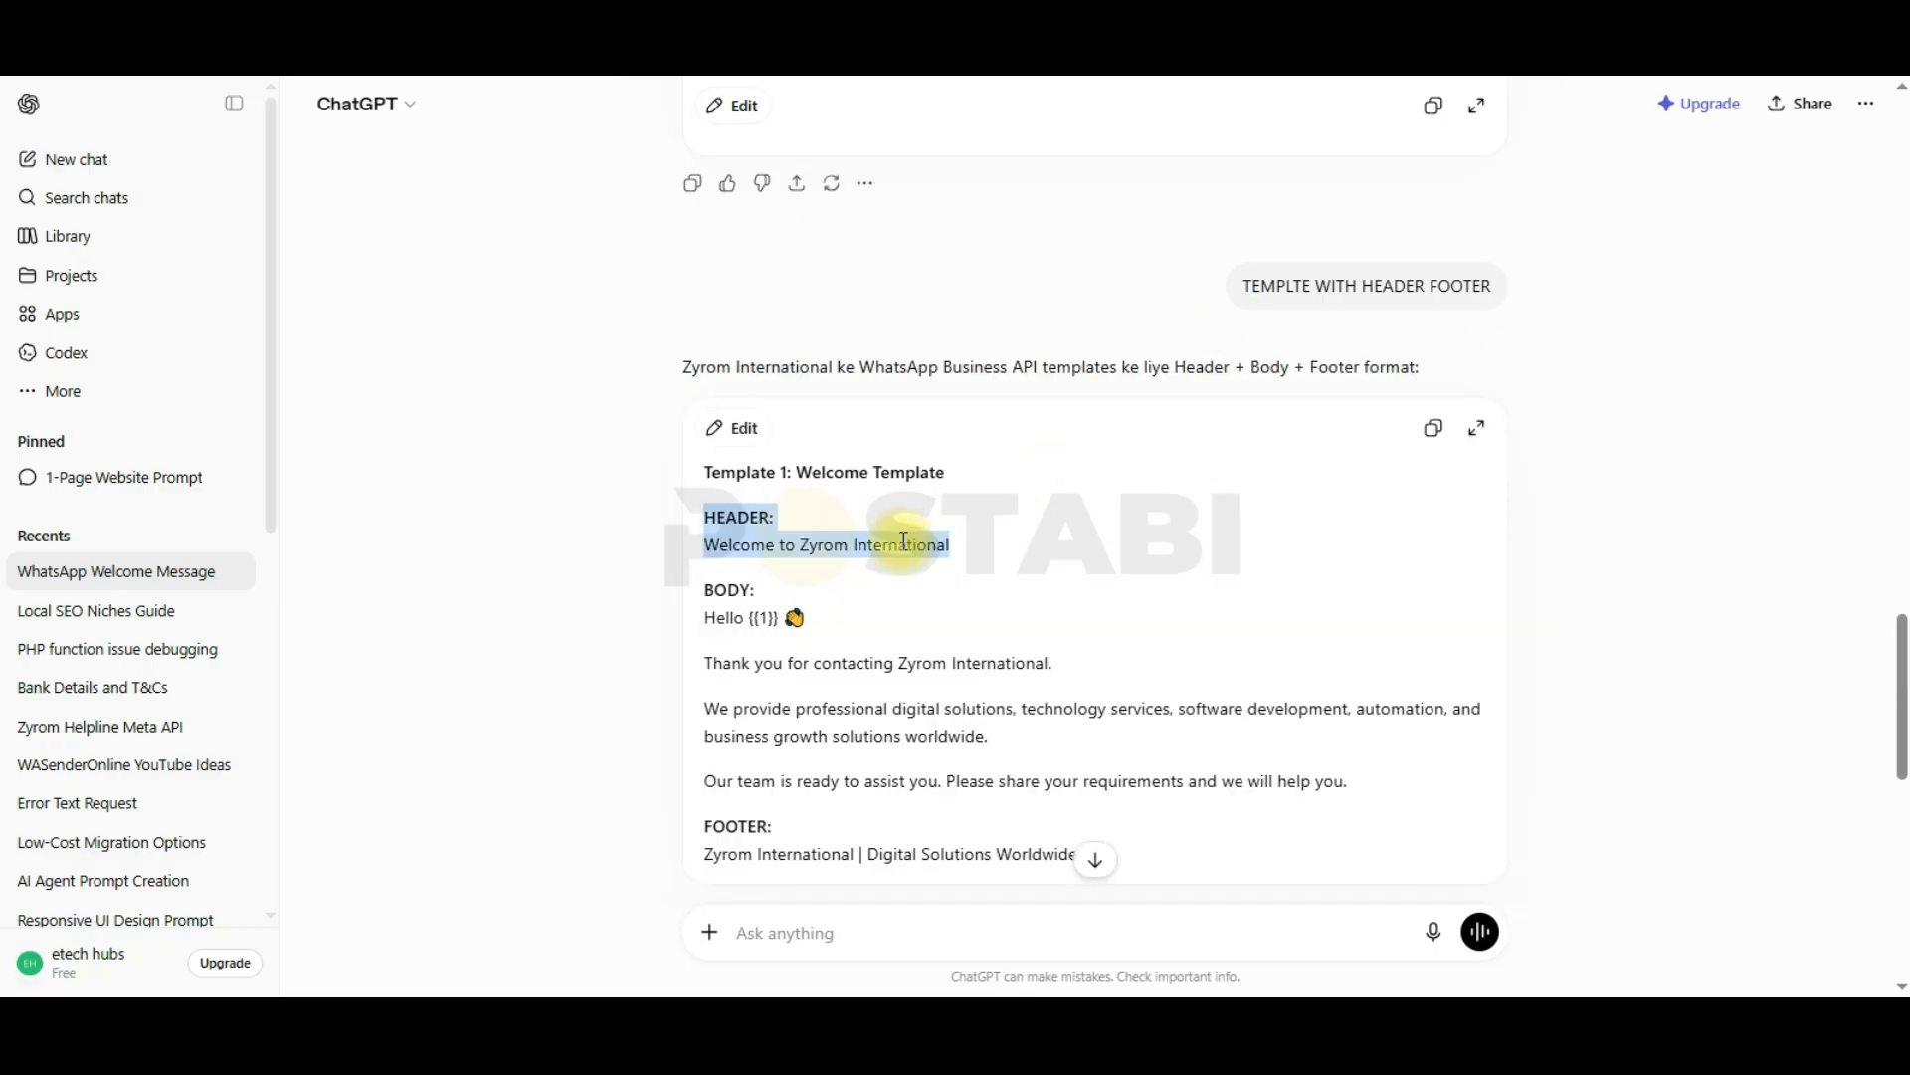
scroll(900, 542, "down", 5)
scroll(890, 547, "down", 3)
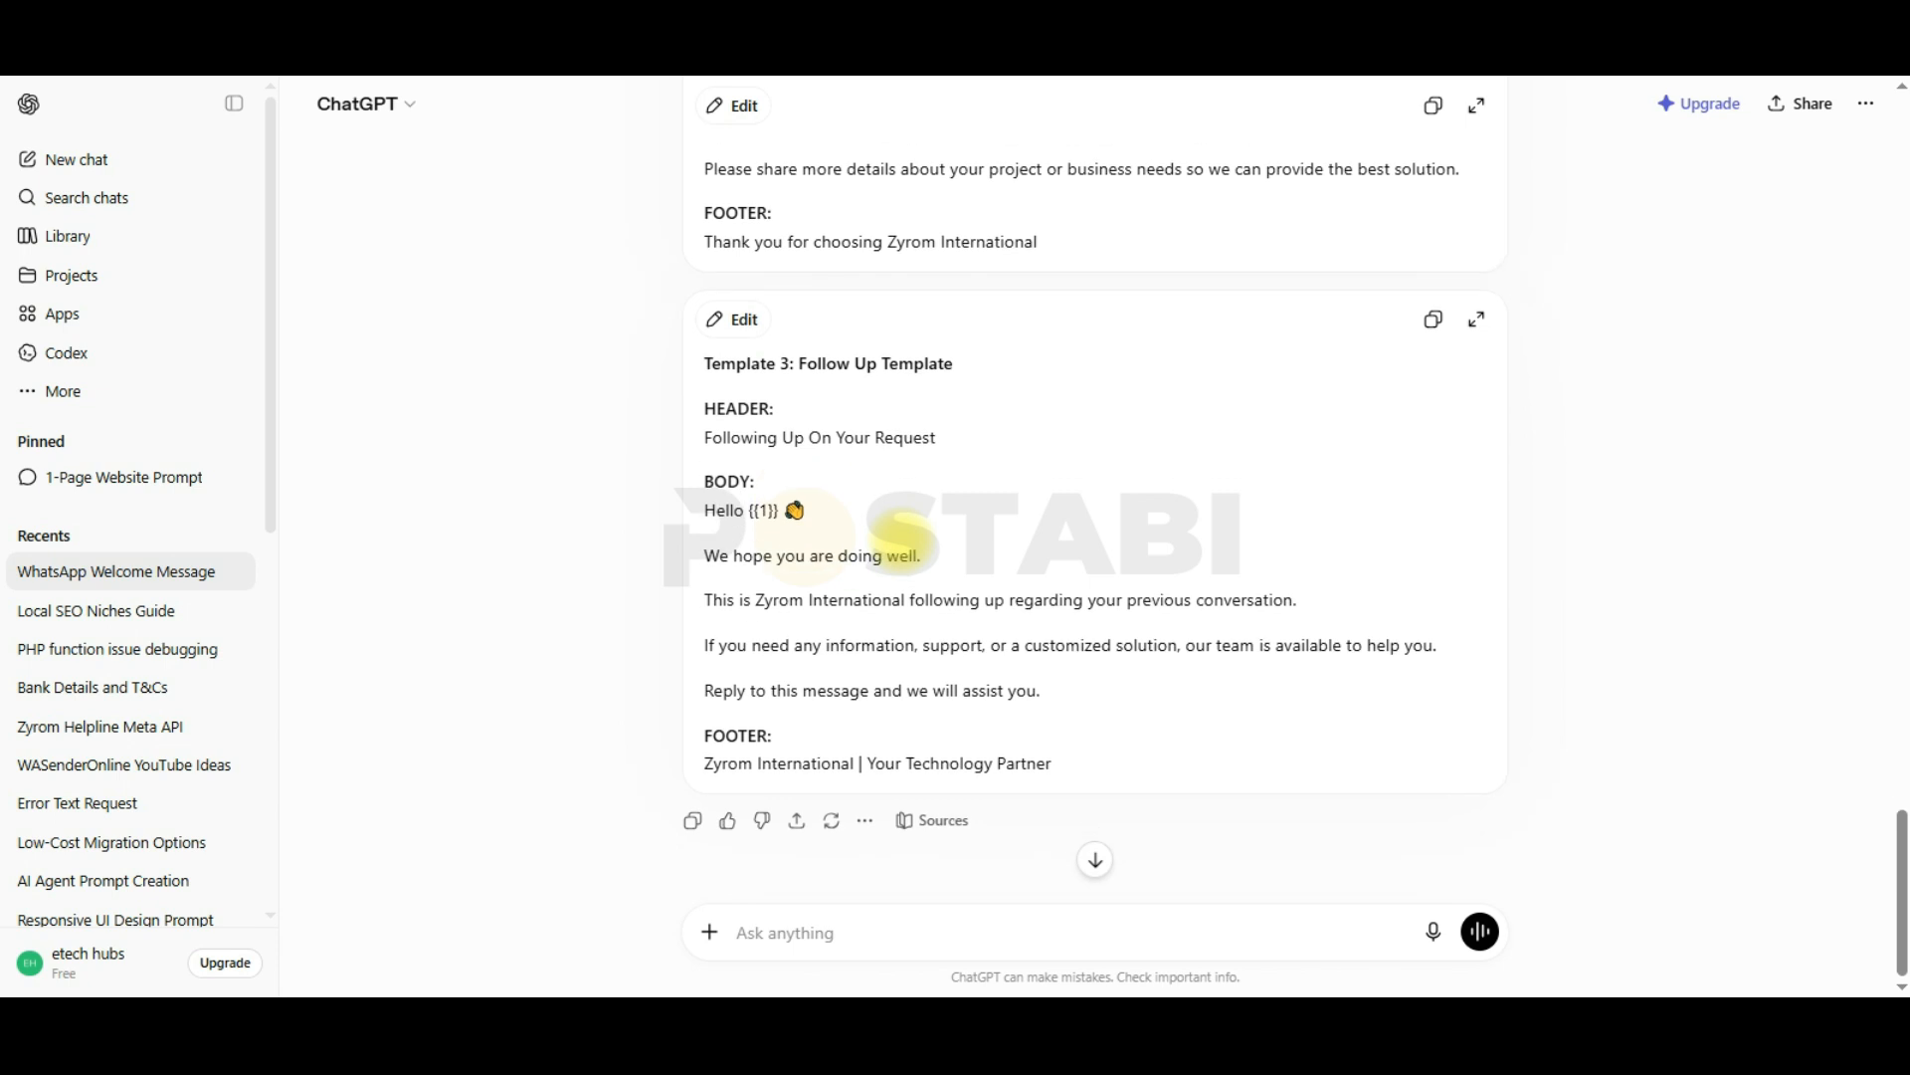
triple_click(863, 437)
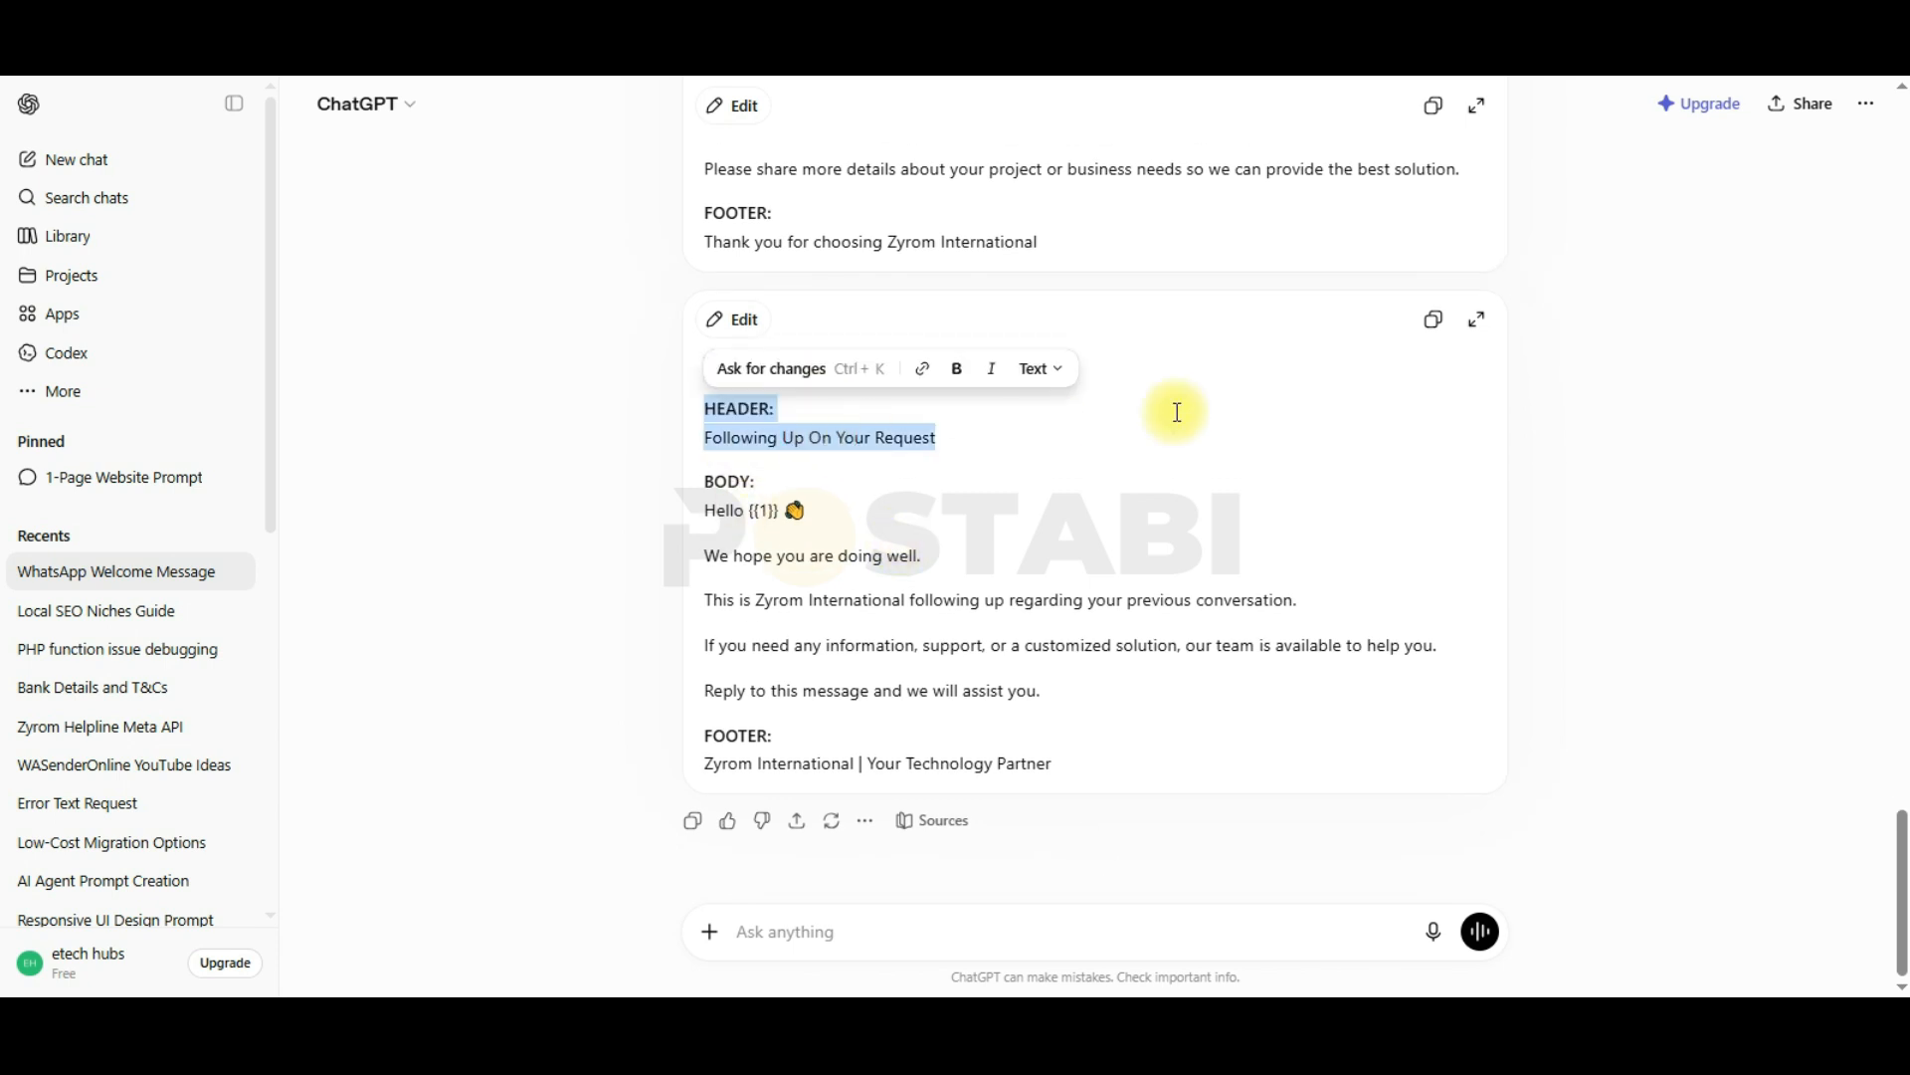
left_click(883, 439)
double_click(900, 439)
left_click(942, 439)
left_click_drag(943, 439, 738, 439)
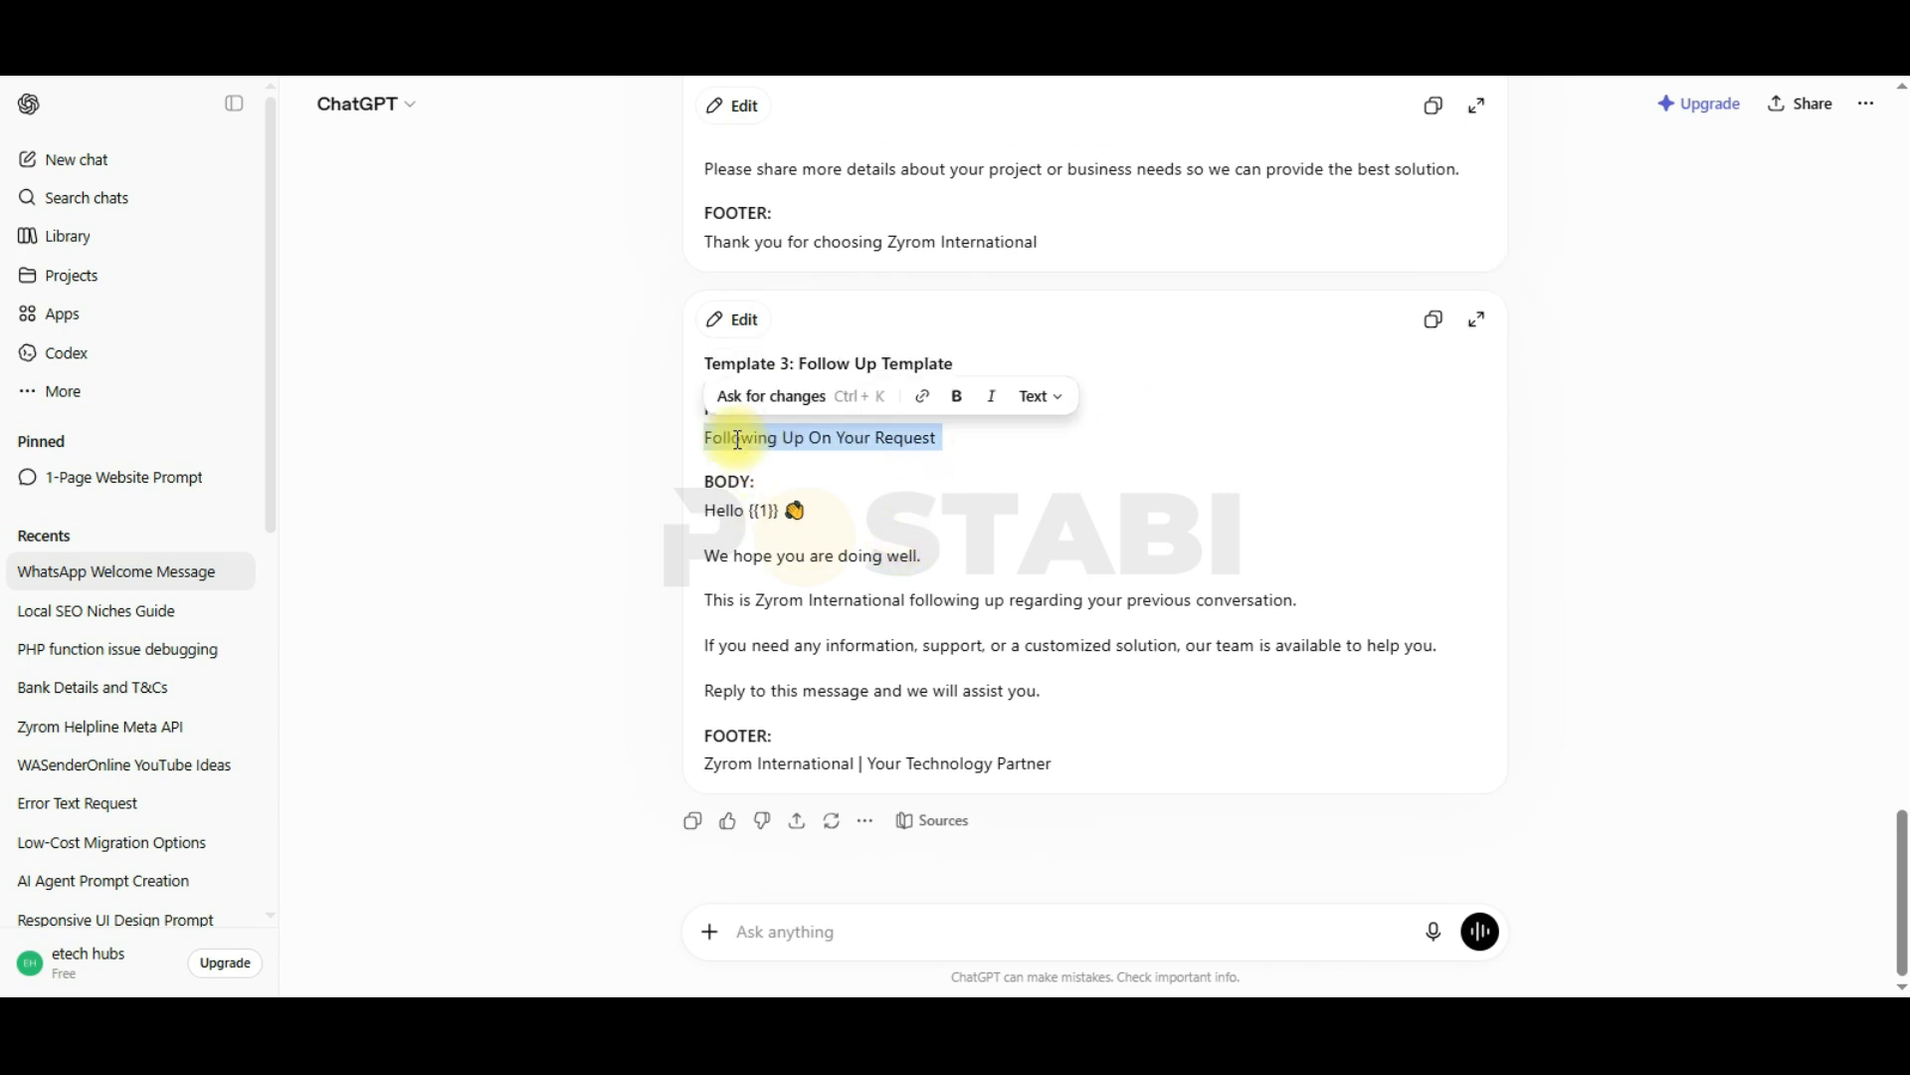
- Replace the ZYROM header with 'Following Up On Your Request'
left_click(1413, 60)
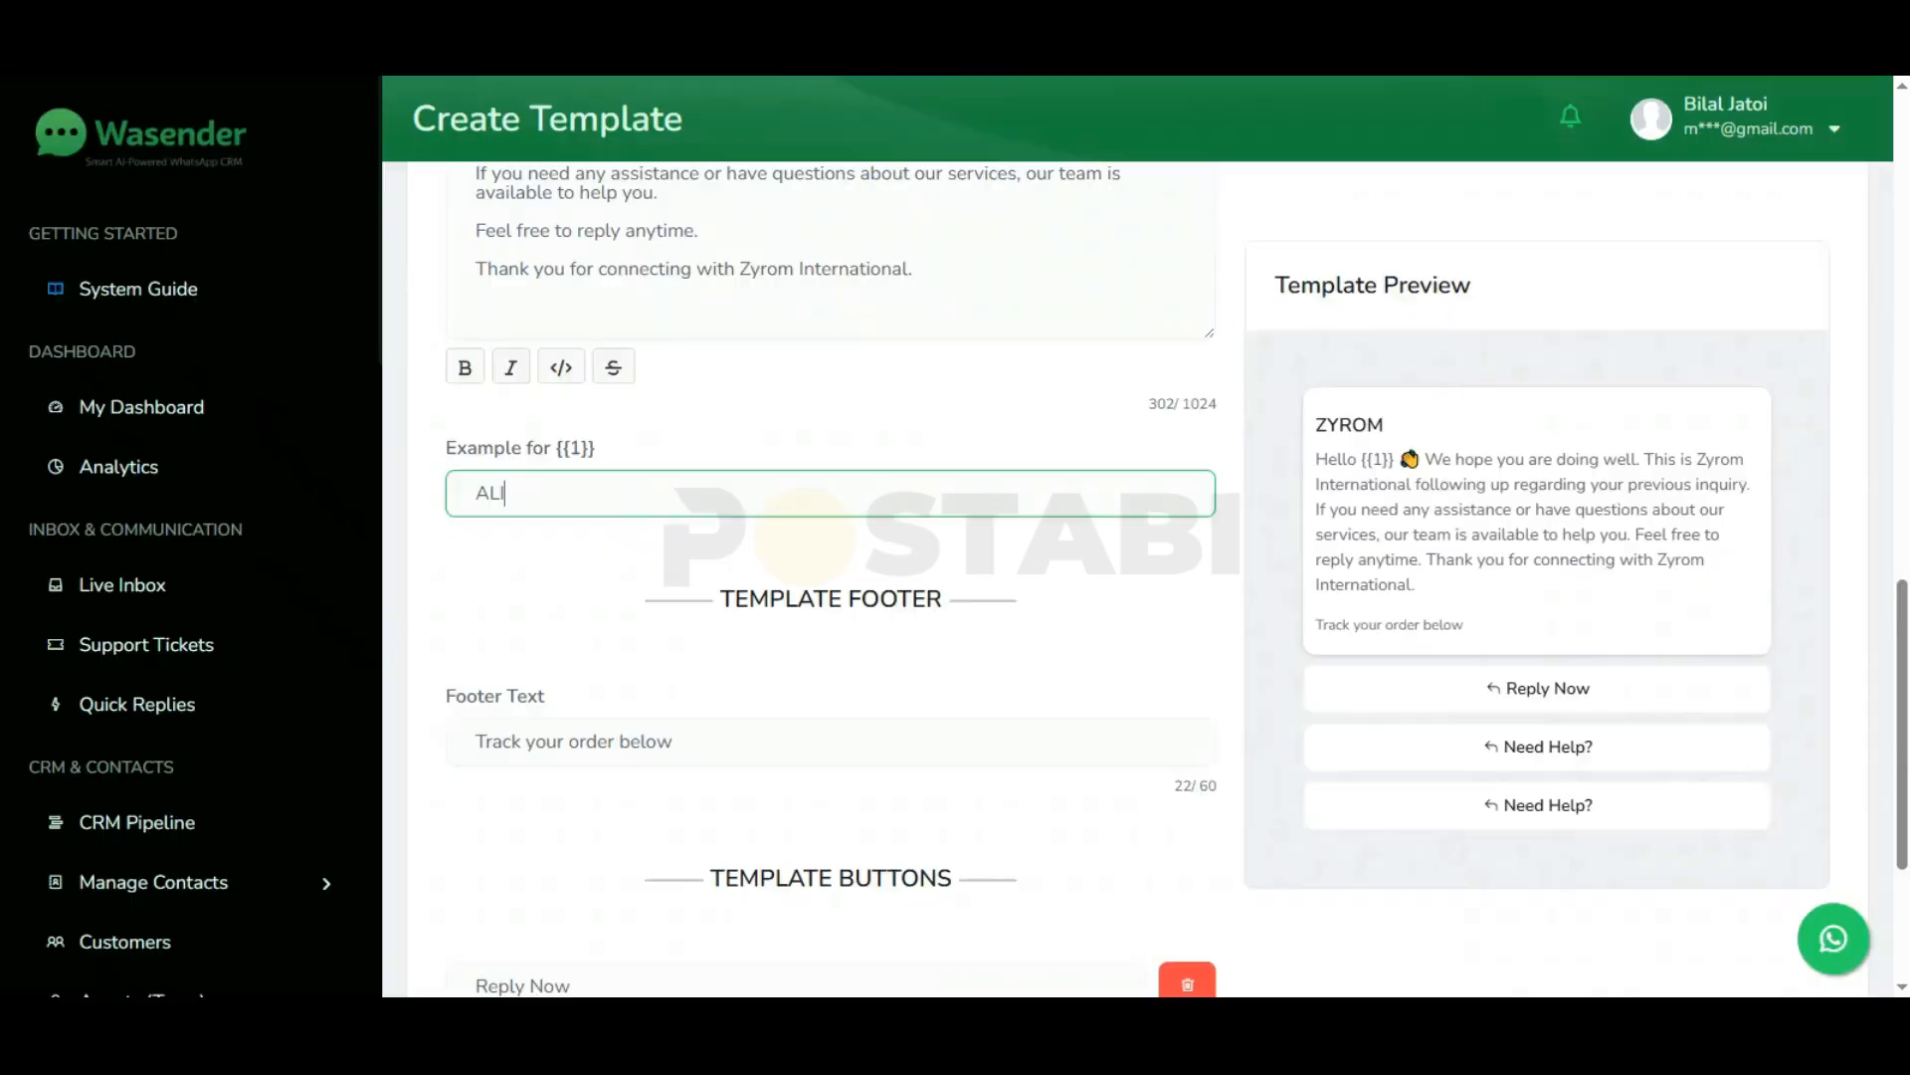
scroll(942, 388, "up", 8)
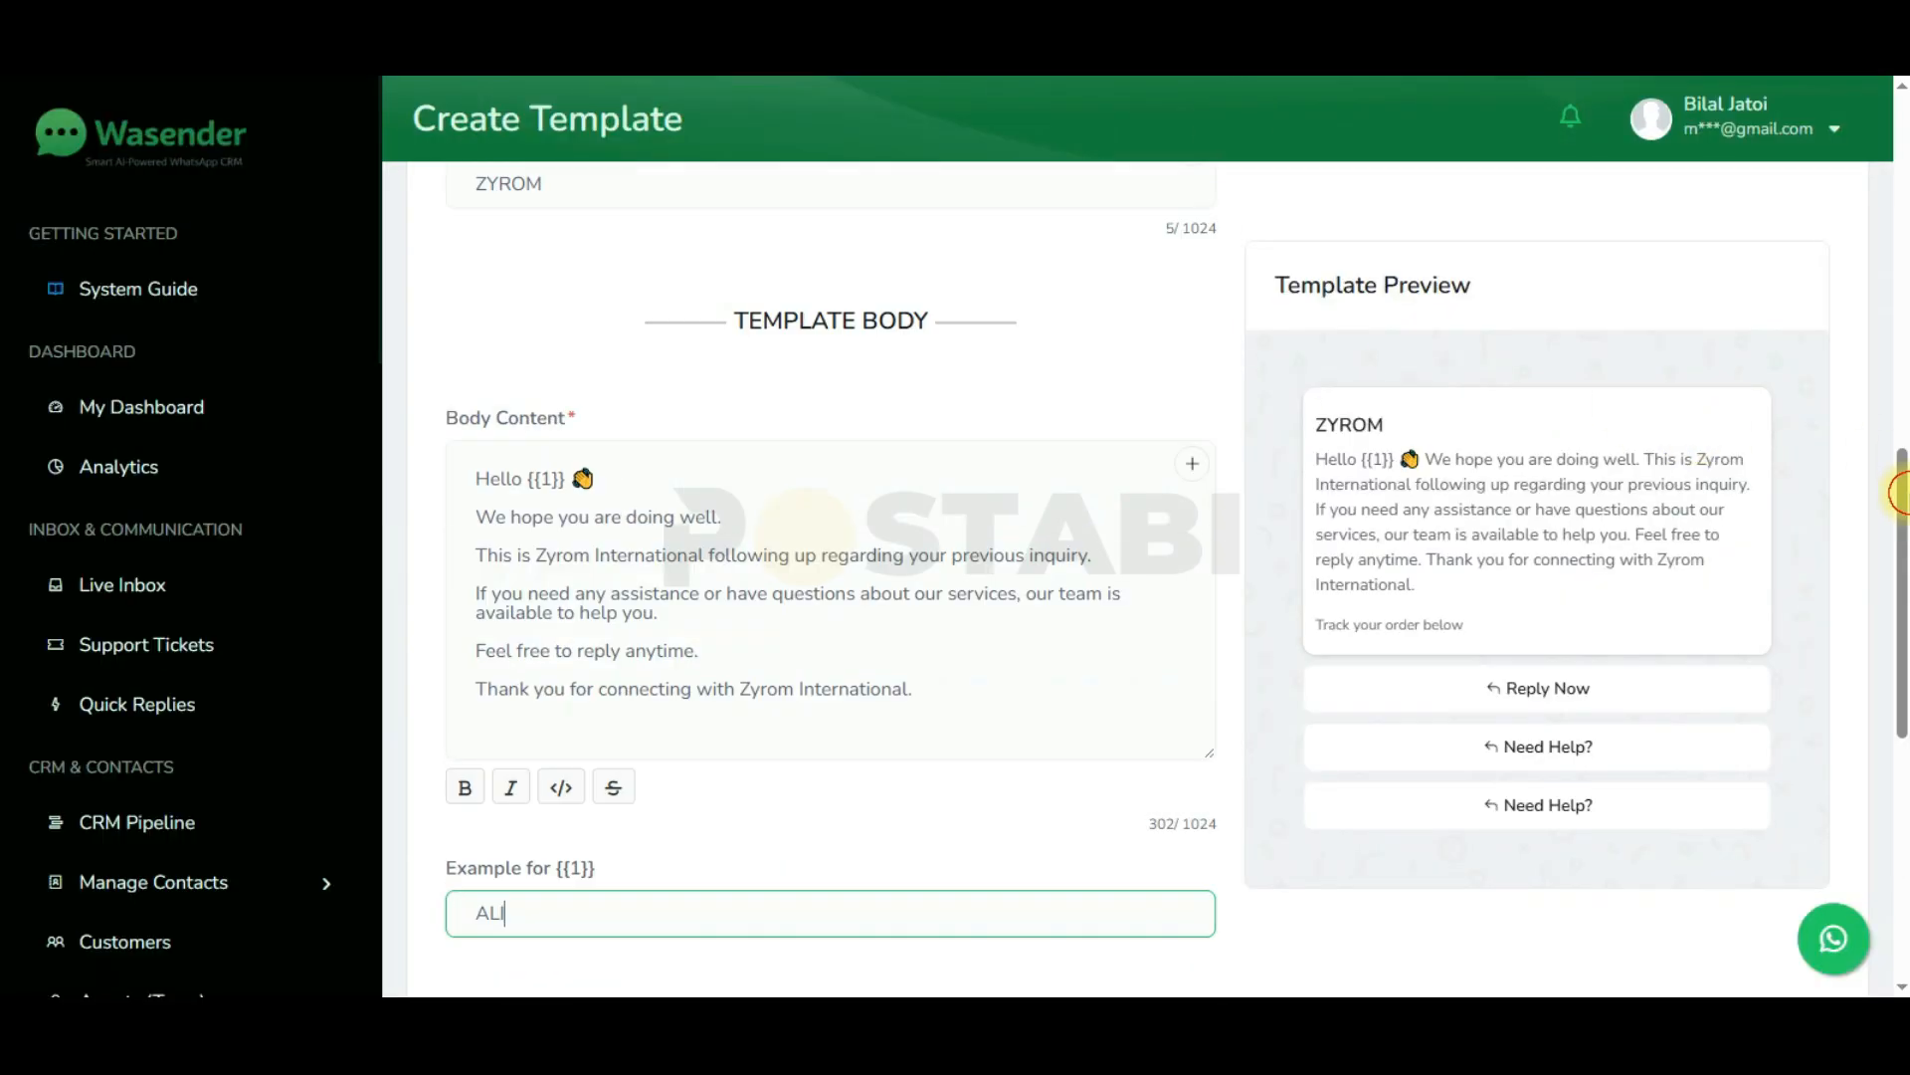
triple_click(751, 557)
key("ctrl+v")
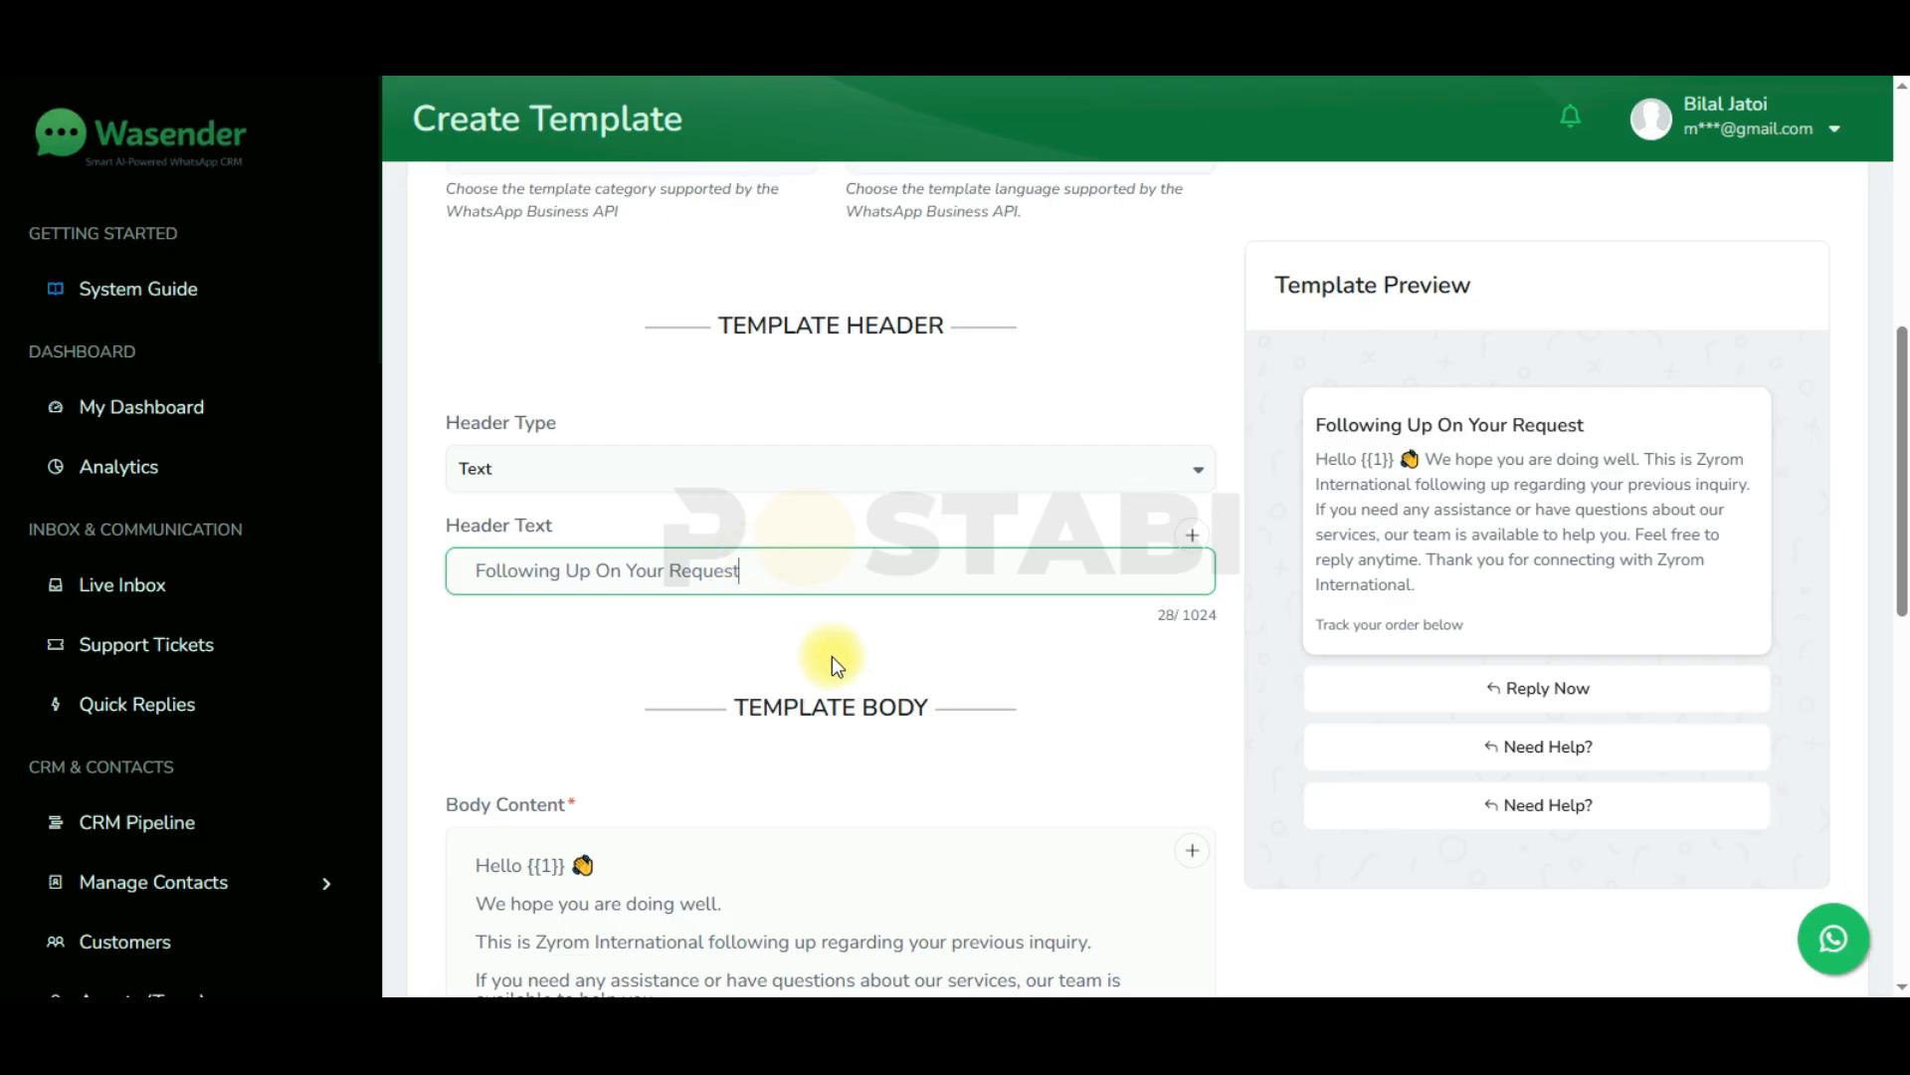
- Set the footer to 'Zyrom International | Your Technology Partner' without the FOOTER: label
key("ctrl+Tab")
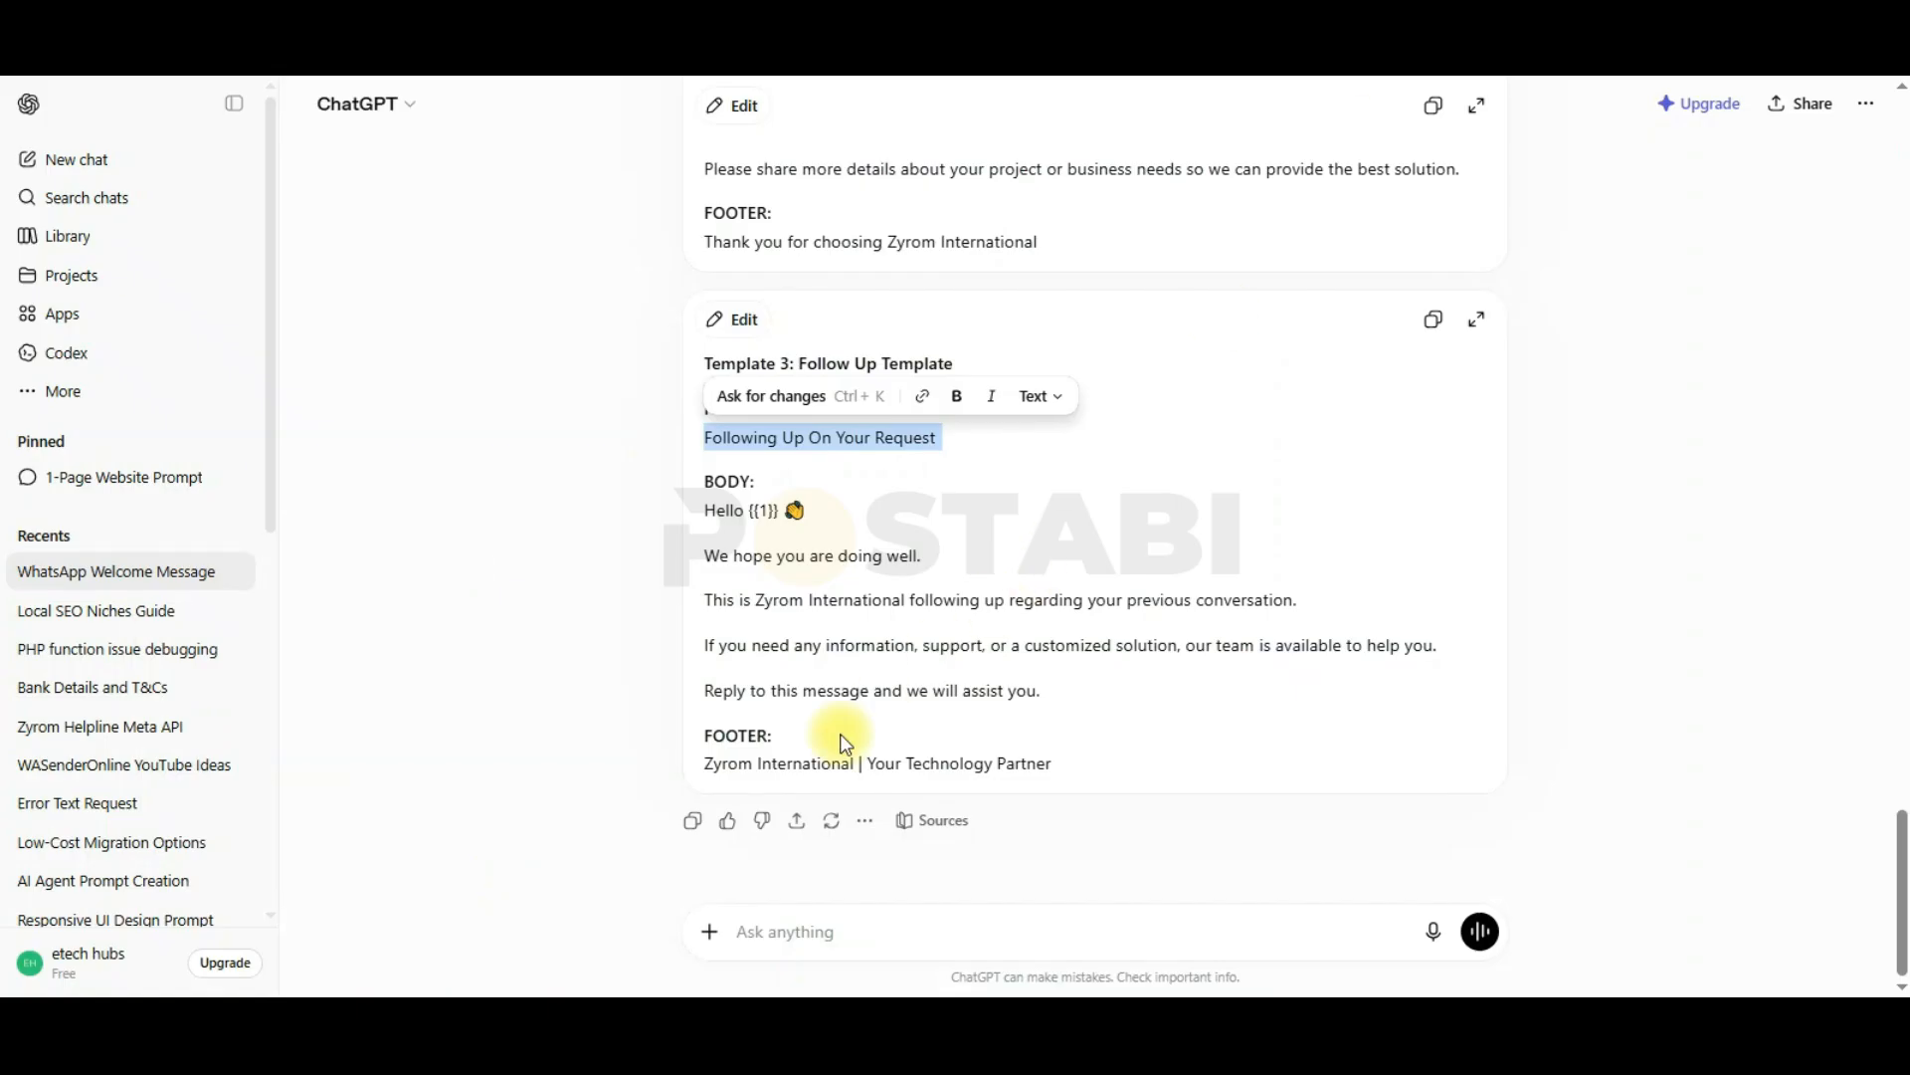
triple_click(811, 747)
triple_click(822, 758)
key("ctrl+c")
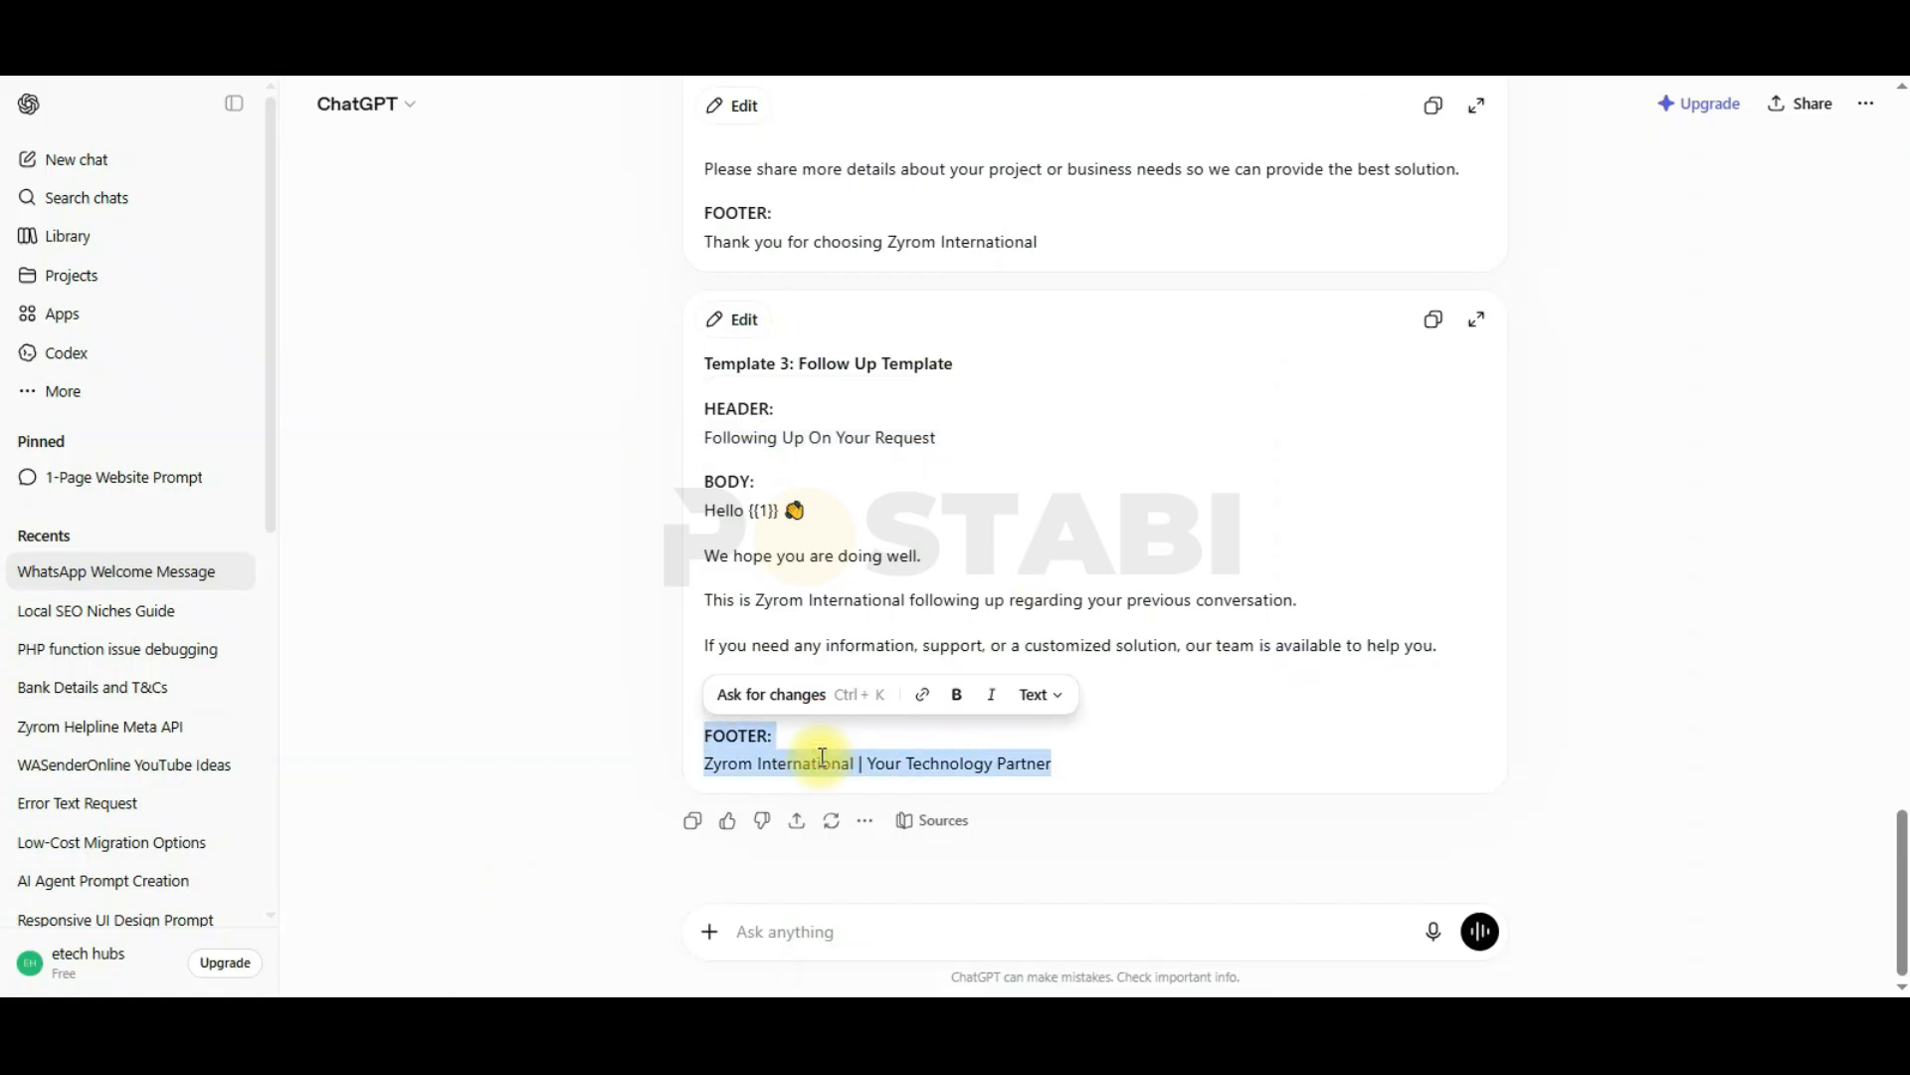
key("ctrl+Tab")
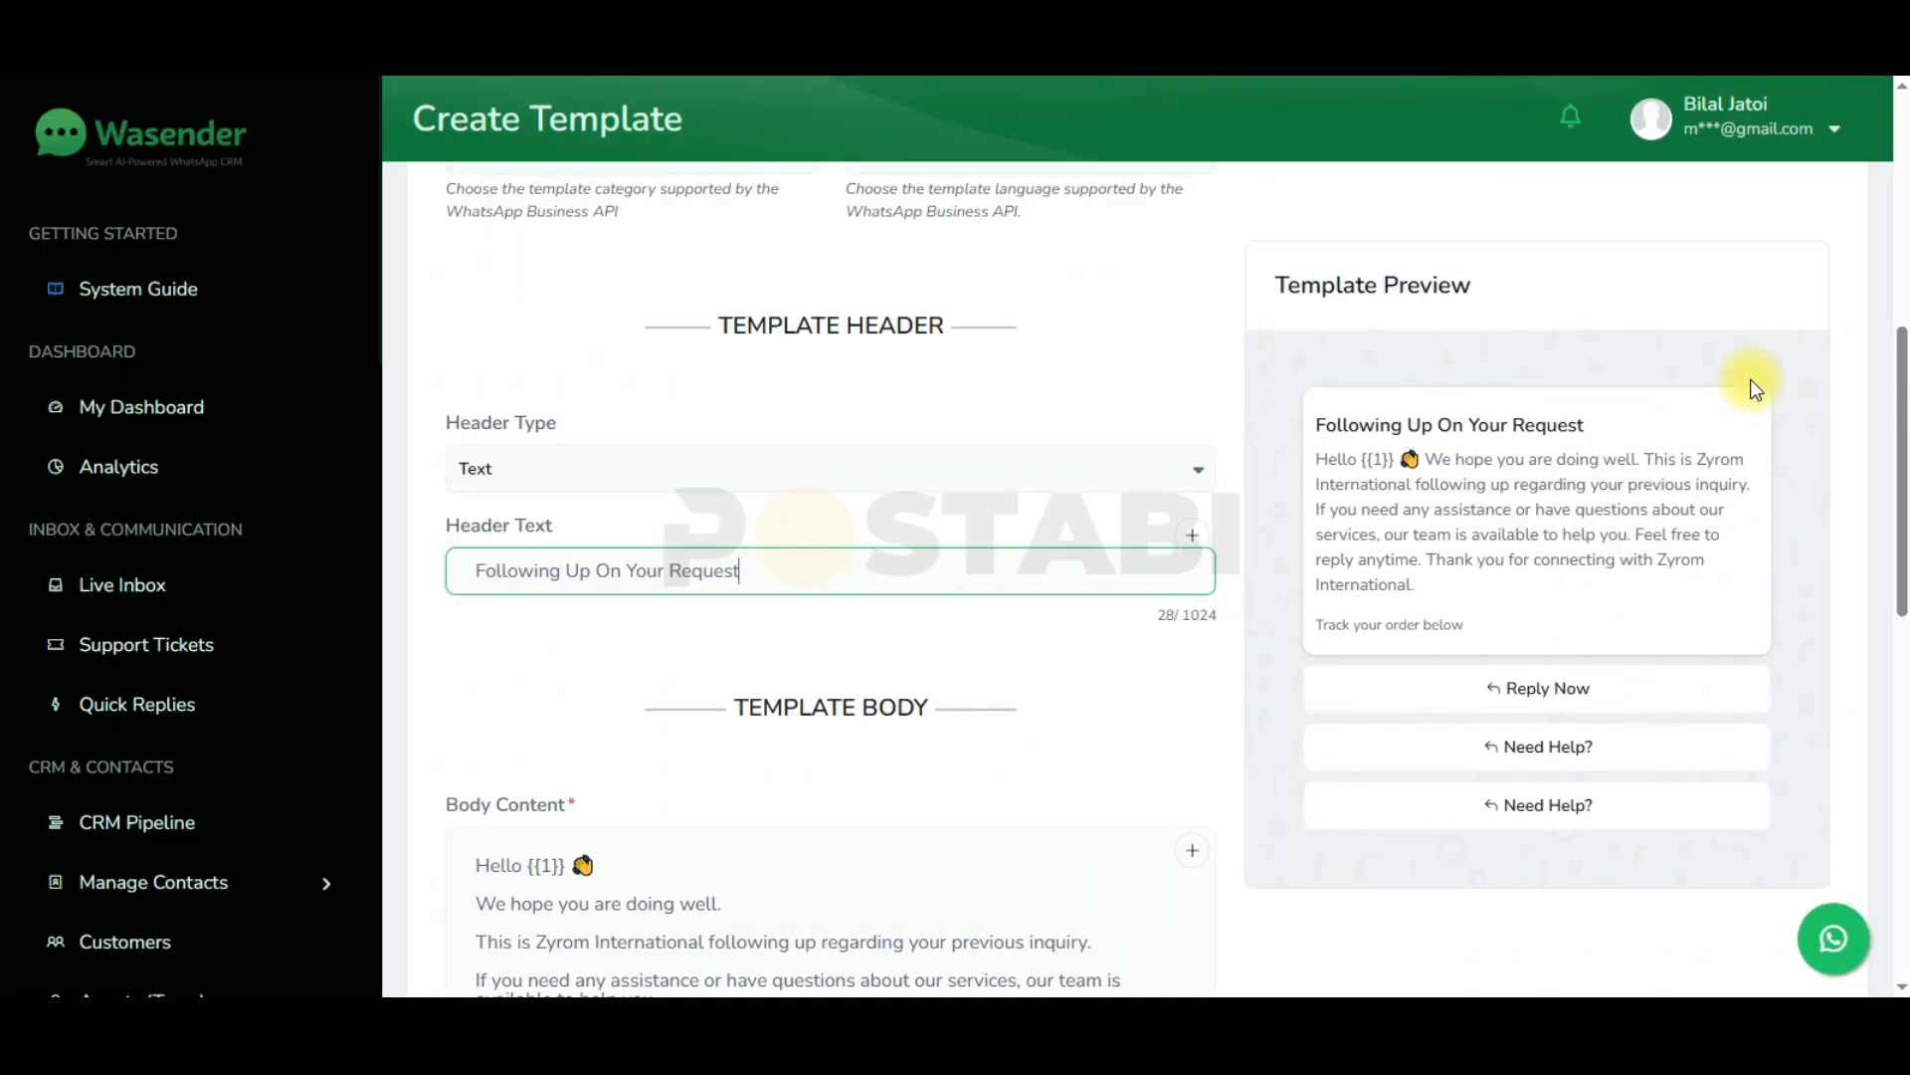
left_click_drag(1900, 617, 1900, 866)
left_click(612, 748)
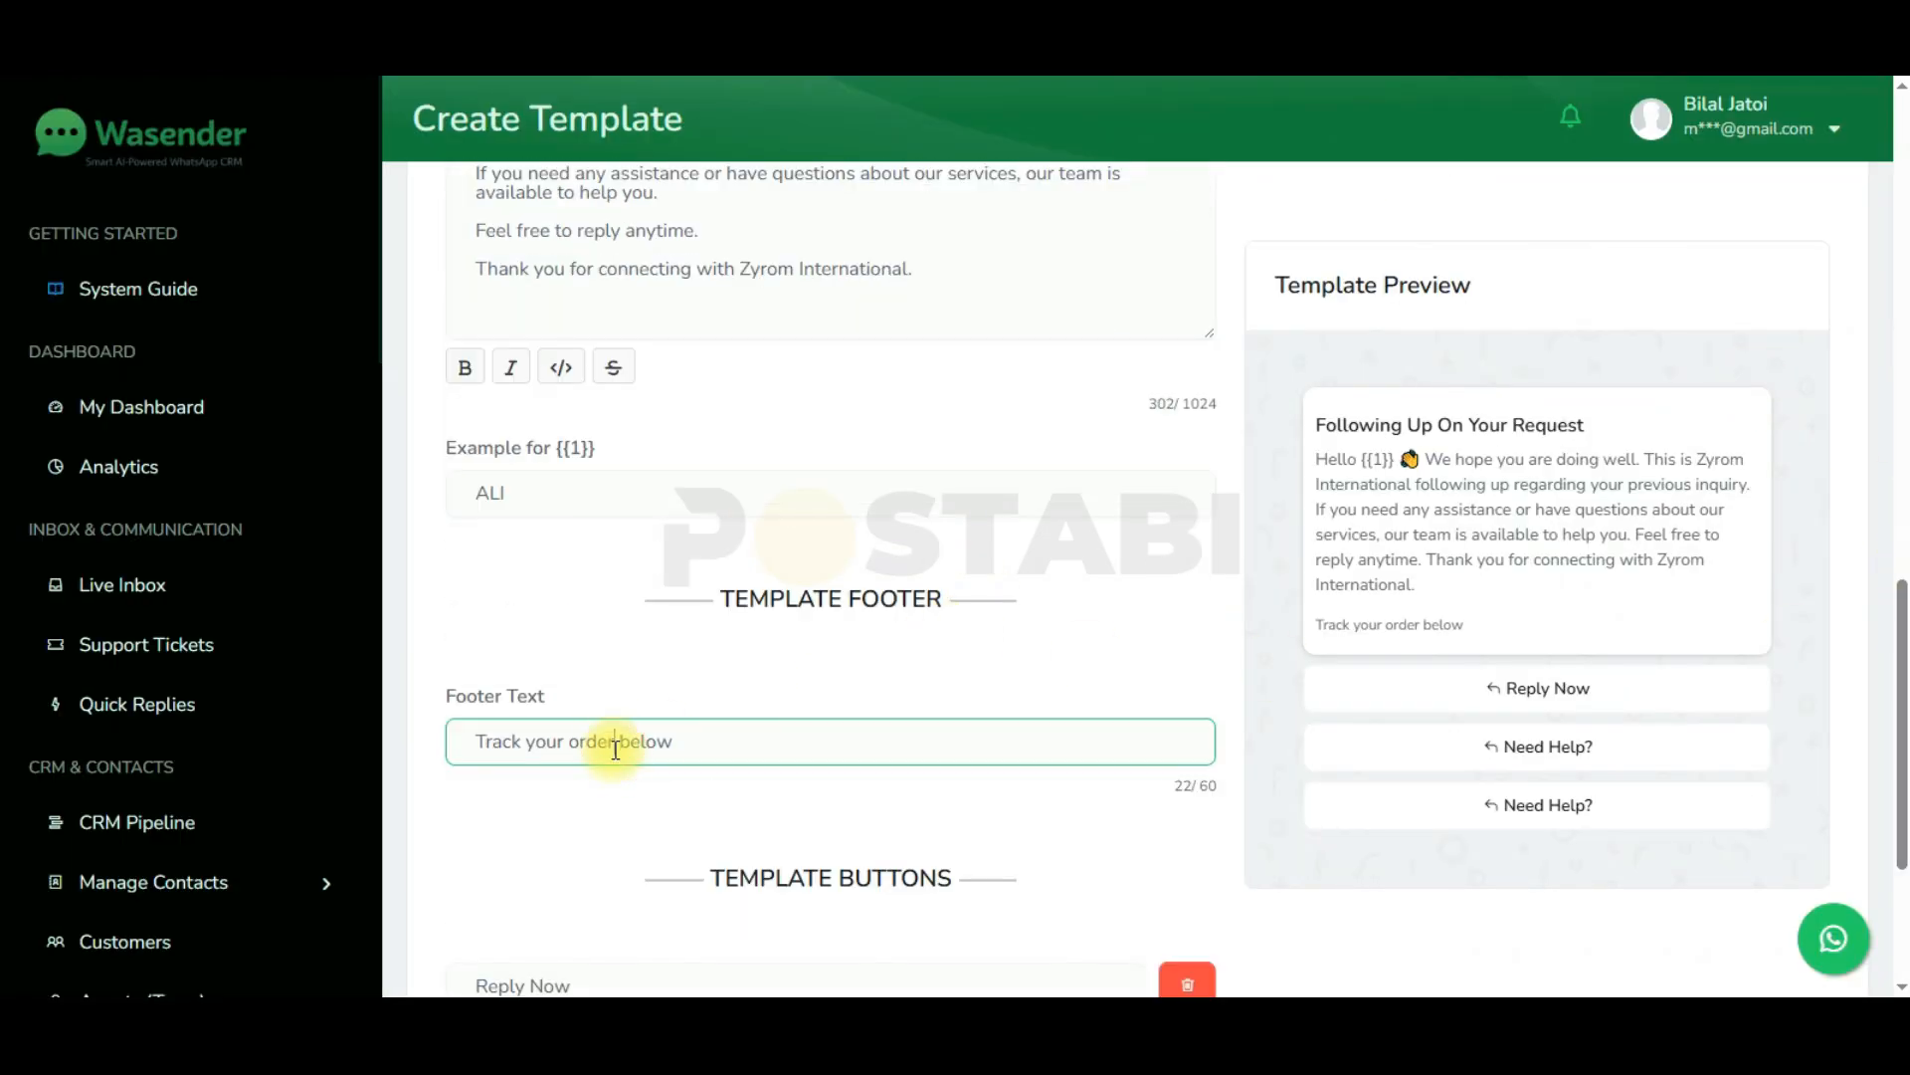
key("ctrl+v")
left_click_drag(564, 741, 438, 709)
key("BackSpace")
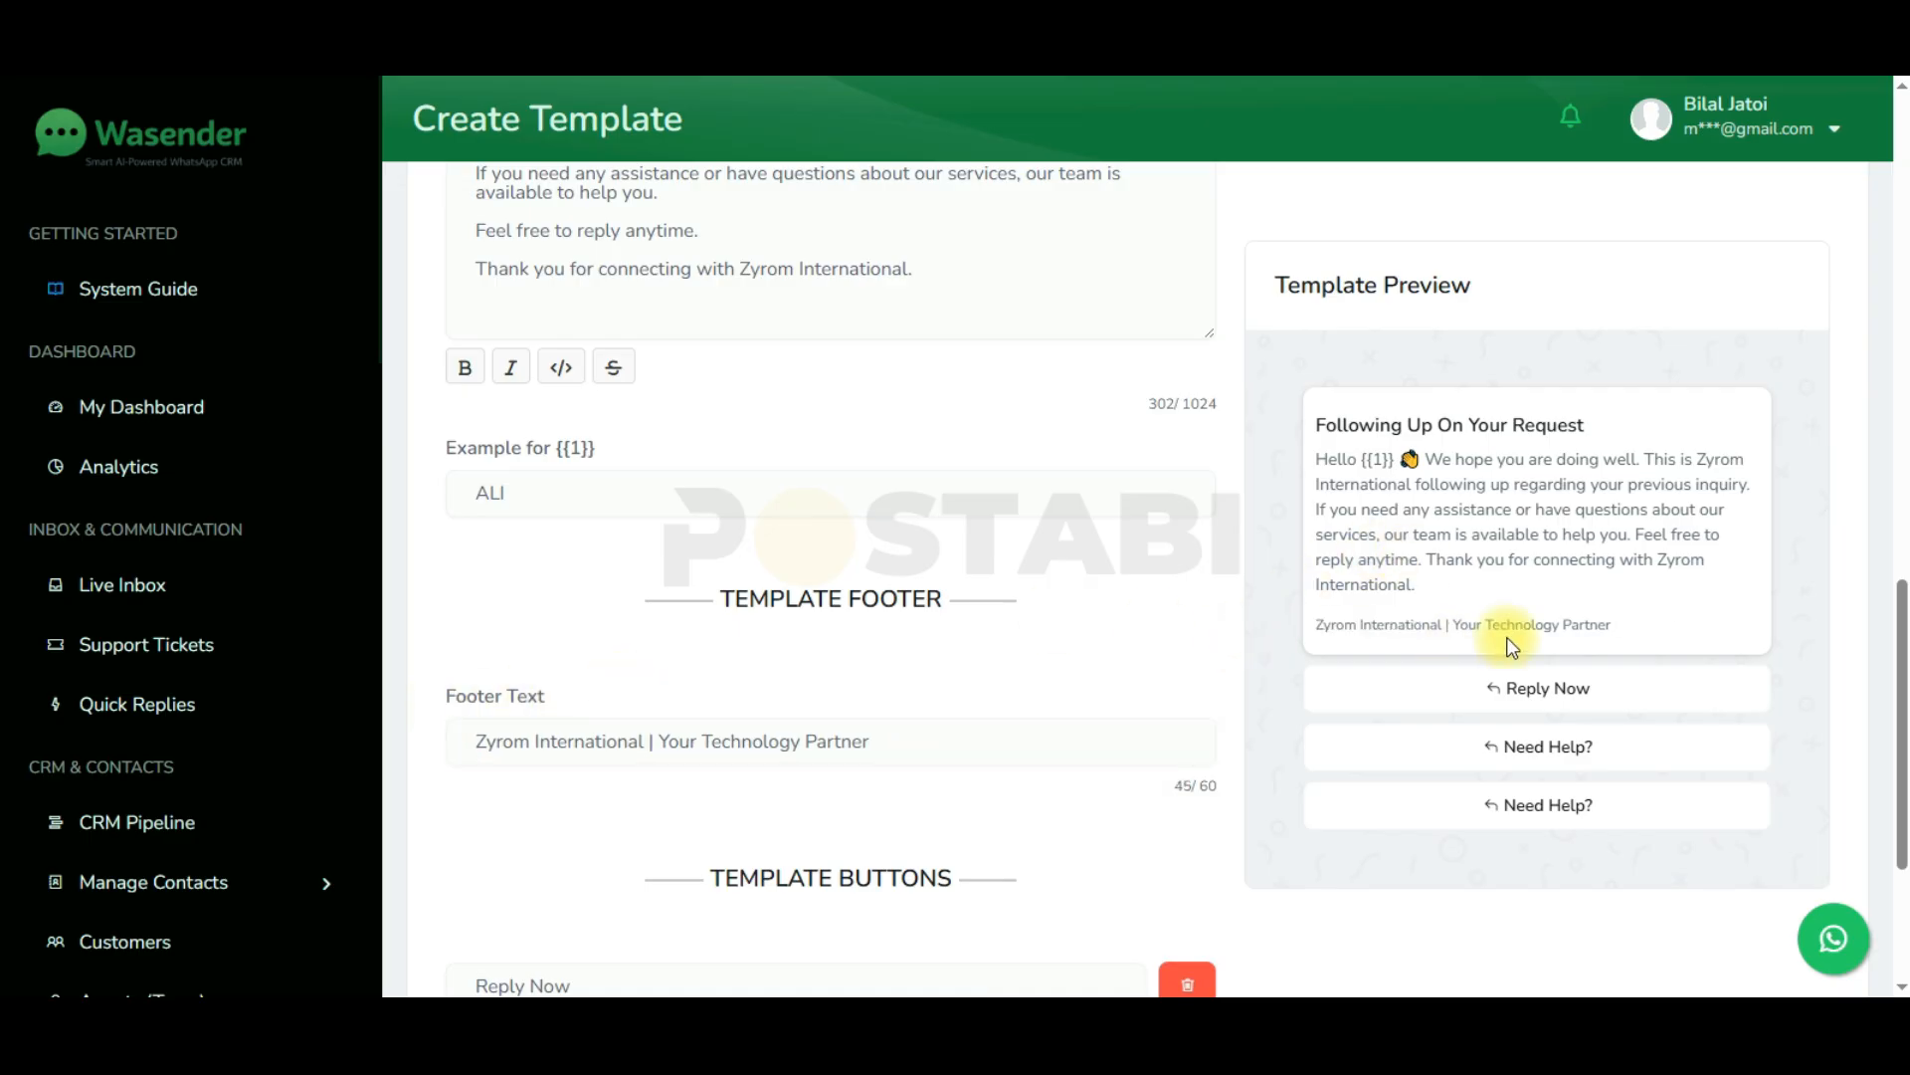
left_click_drag(1895, 742, 1901, 864)
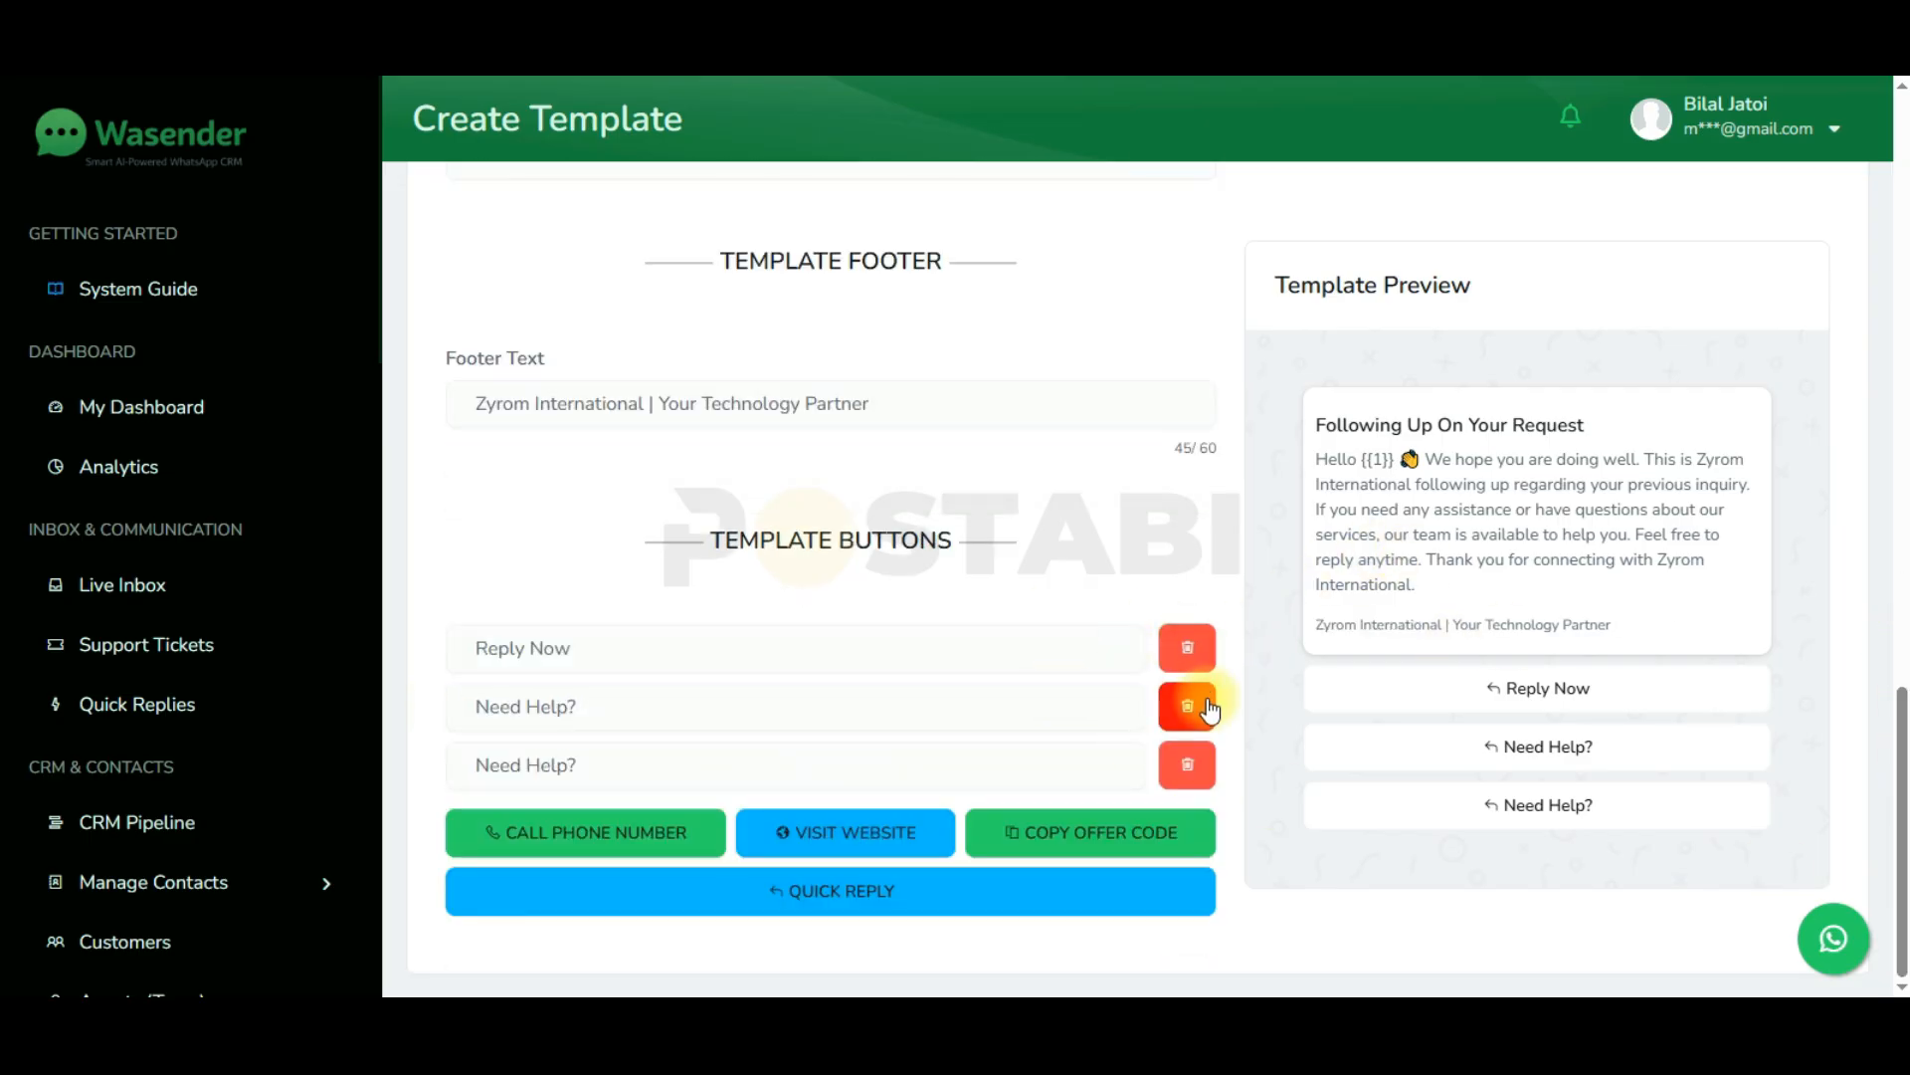
- Remove the Reply Now and Need Help? buttons; add Call Phone, Visit Website and Quick Reply buttons
left_click(1189, 645)
left_click(1188, 706)
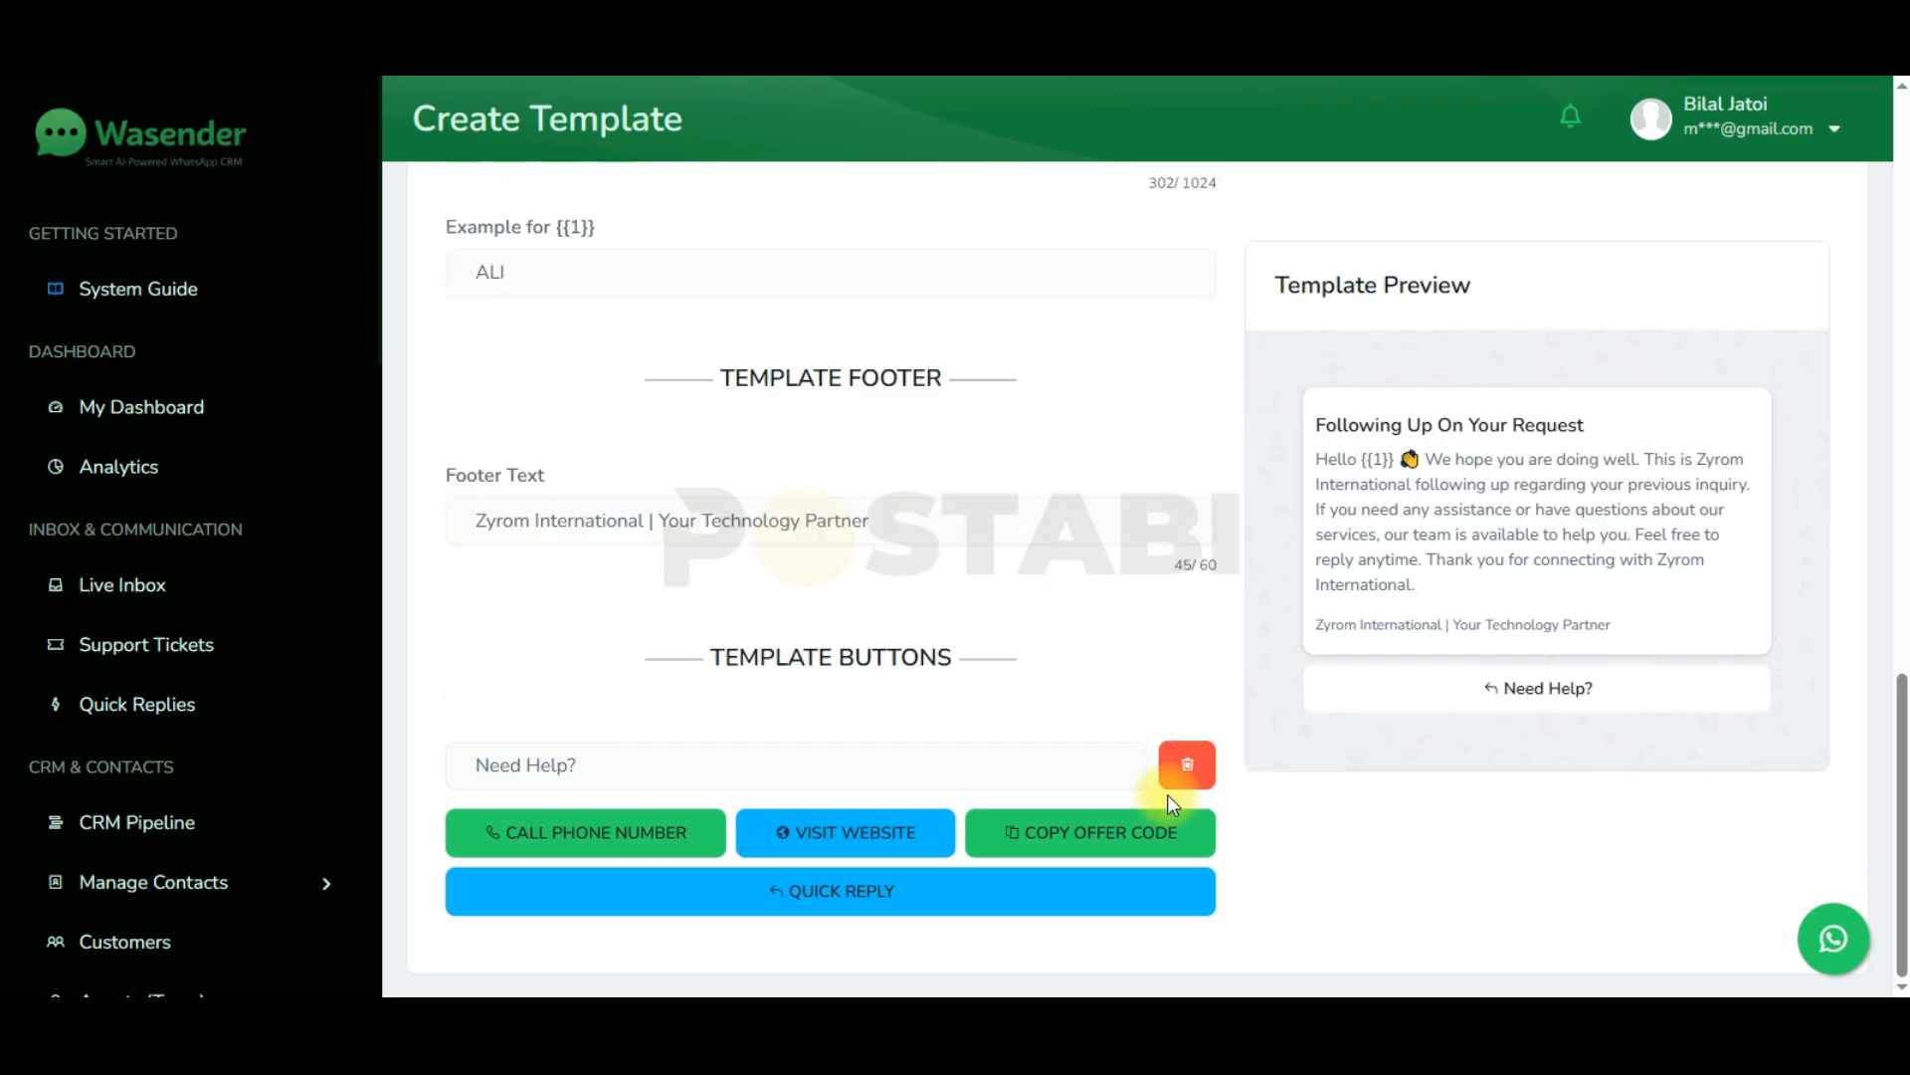
left_click(1186, 762)
left_click(669, 826)
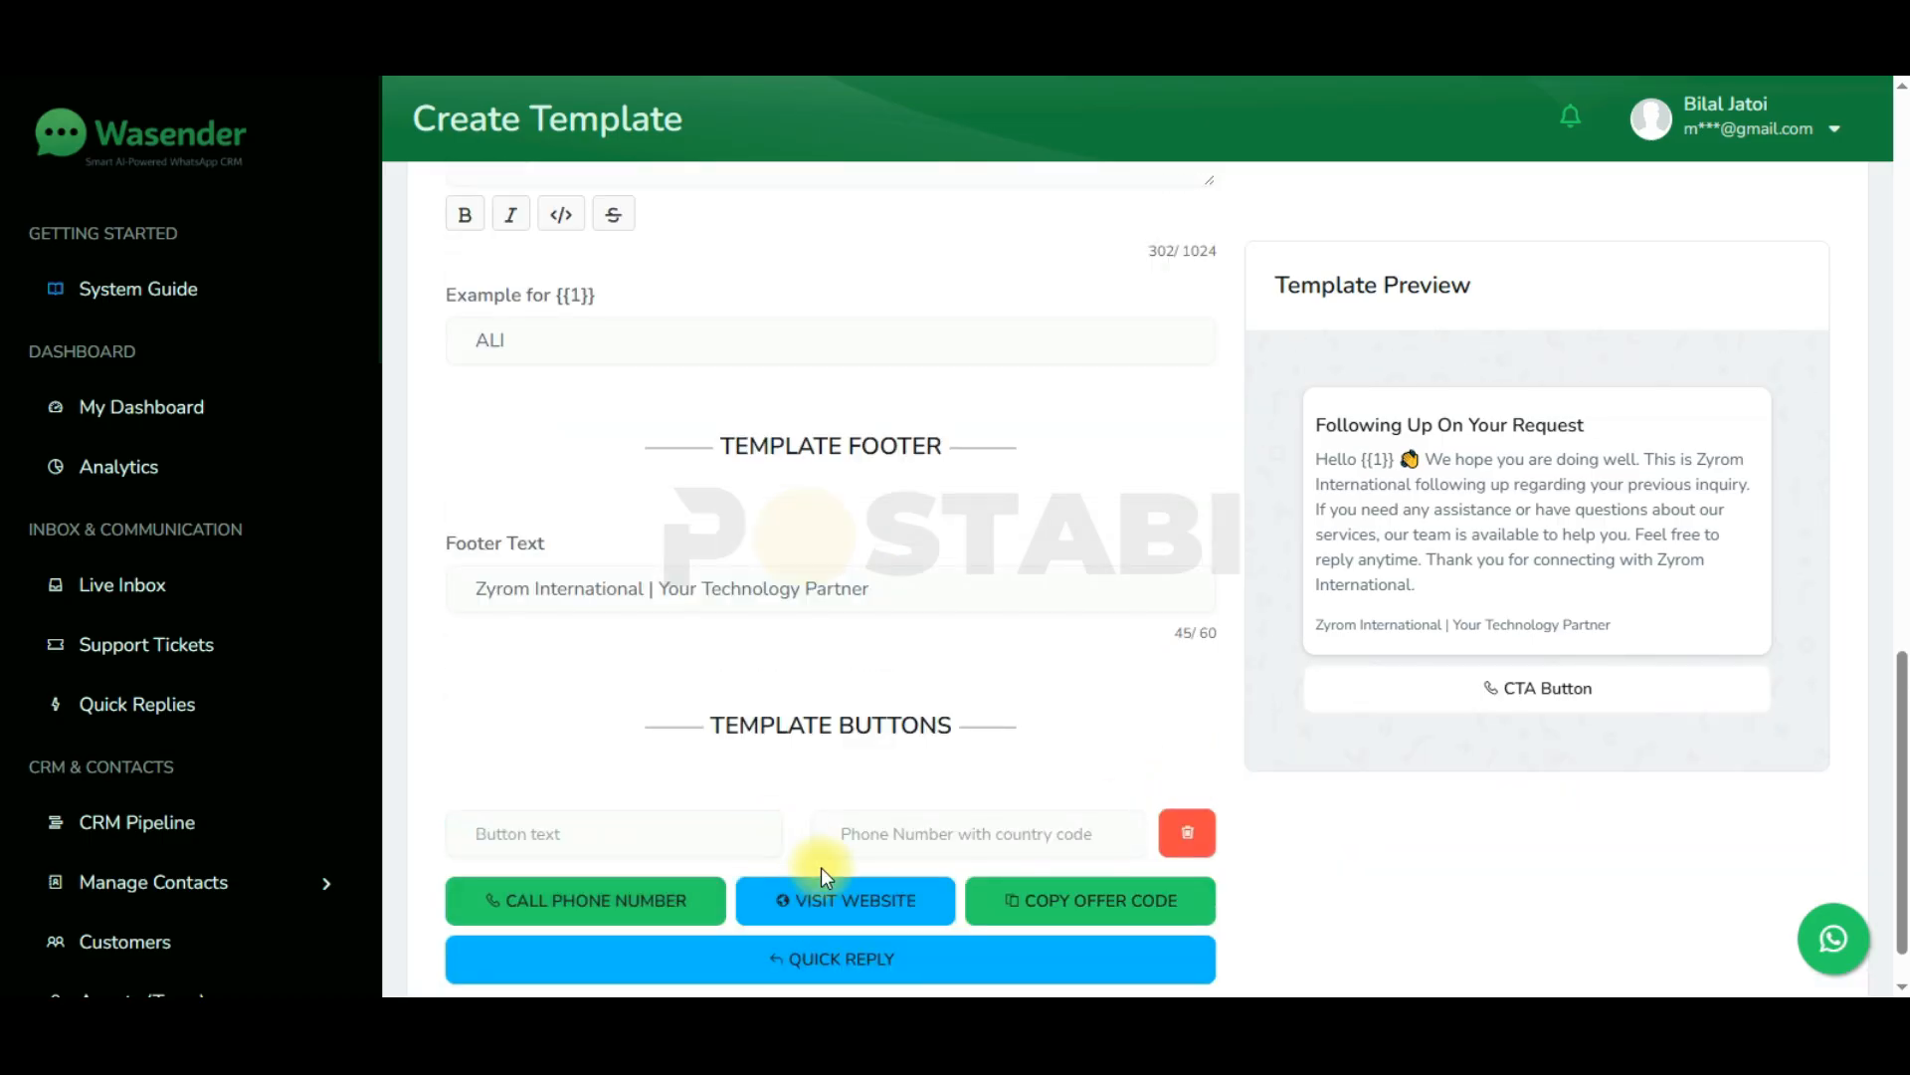
left_click(841, 899)
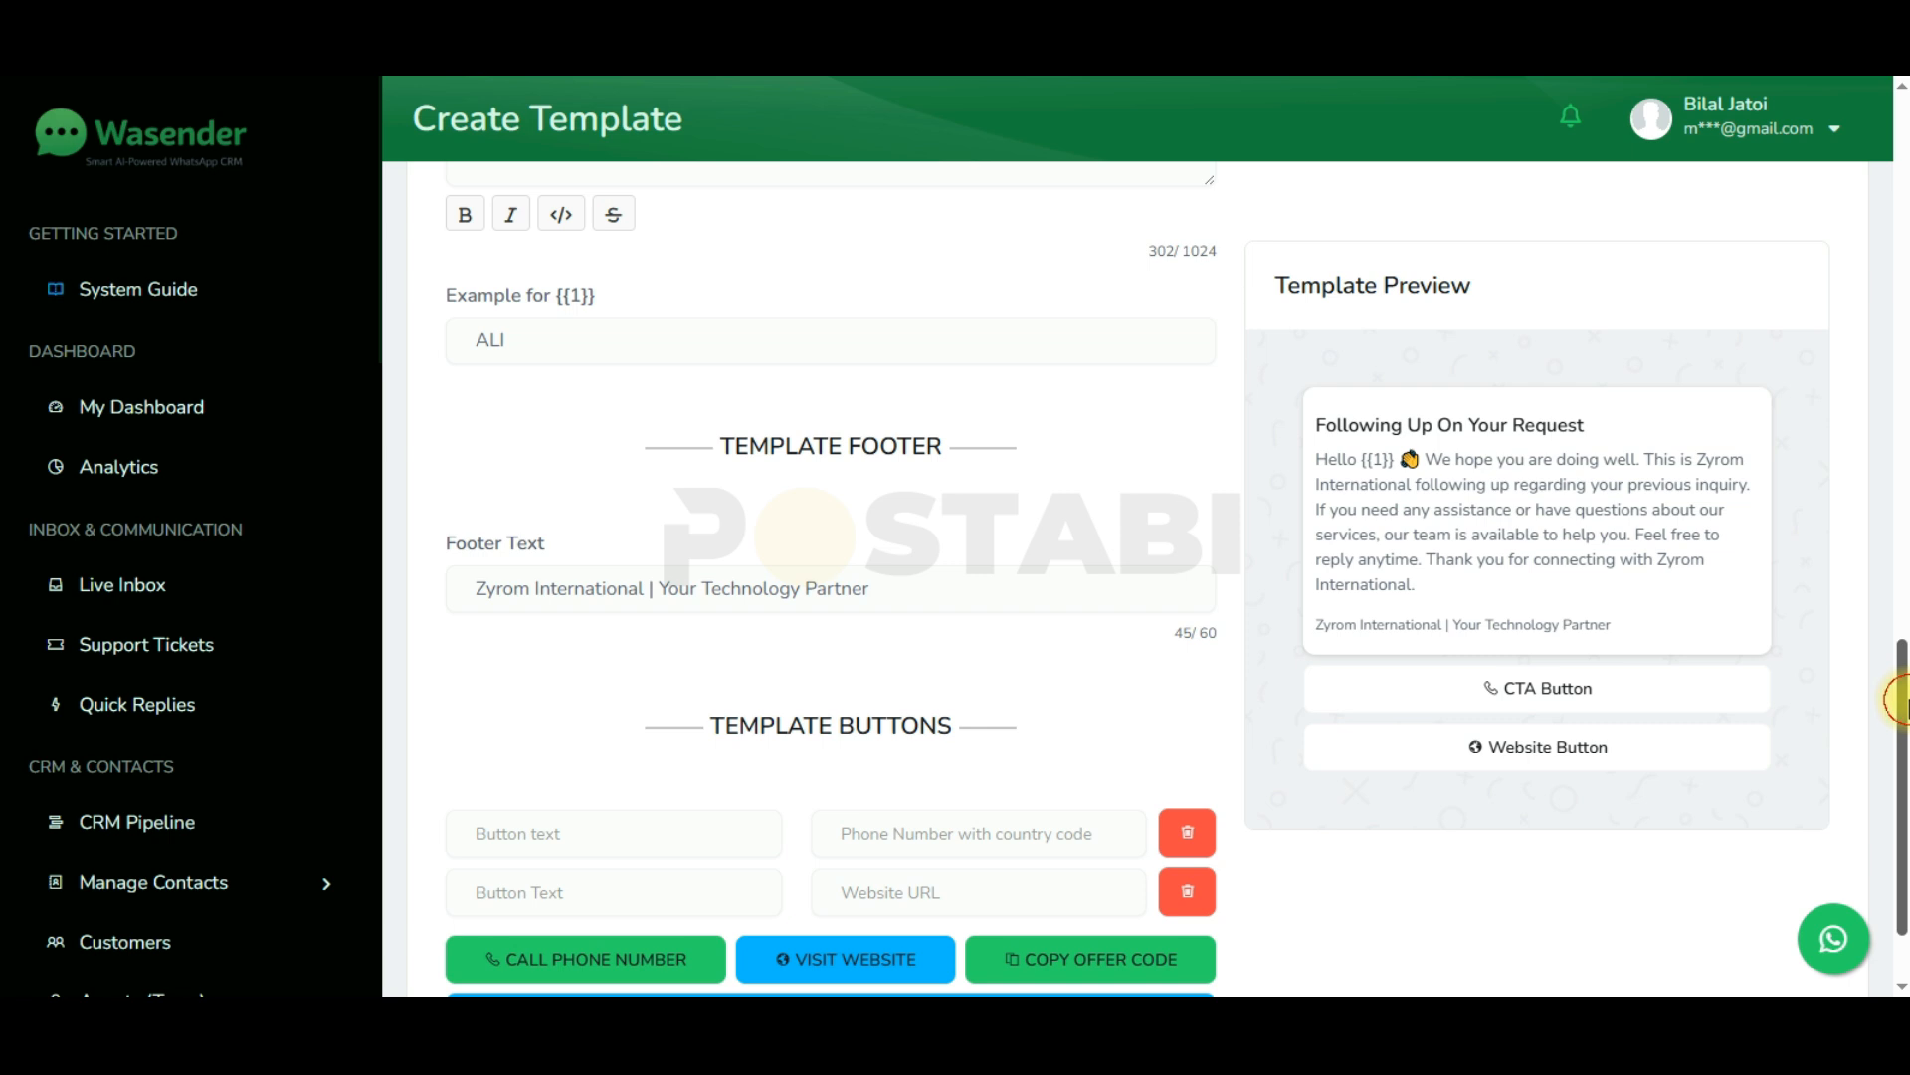
scroll(1896, 696, "down", 1)
left_click(853, 895)
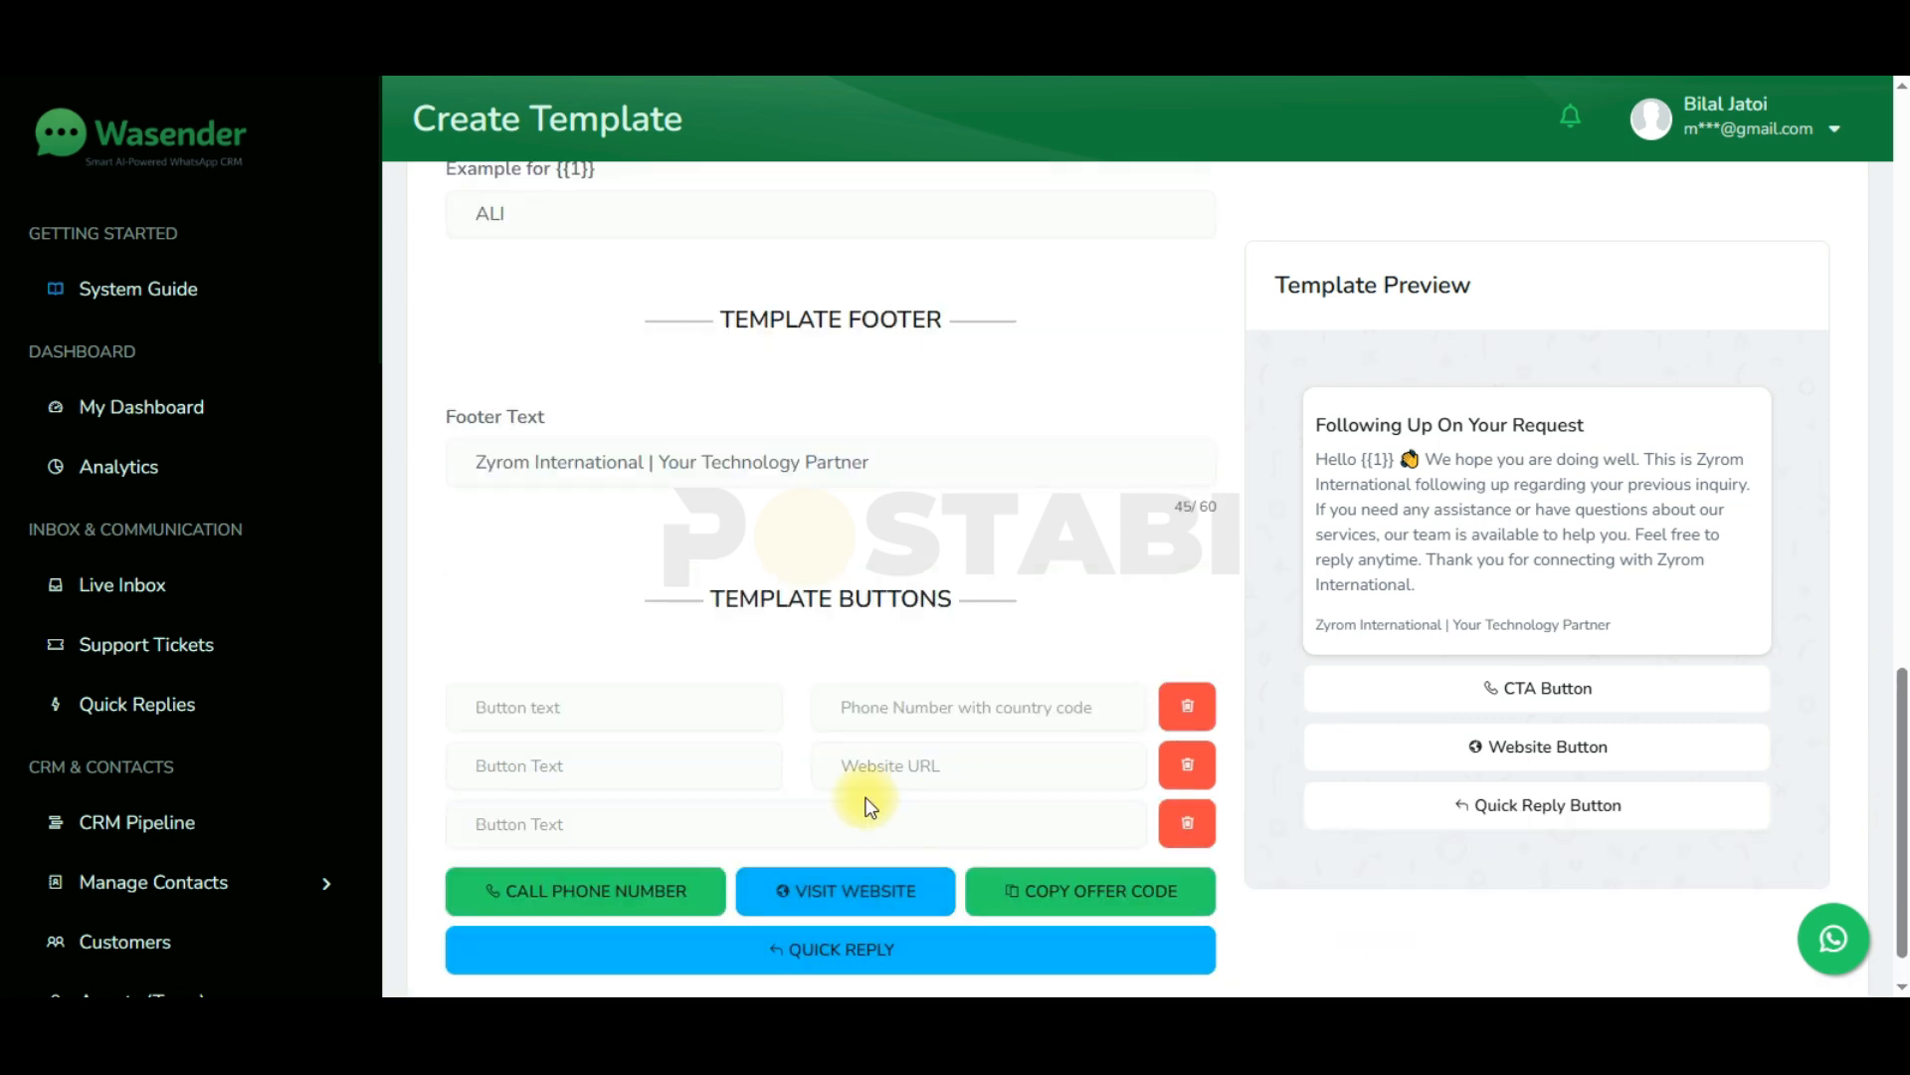
left_click(866, 824)
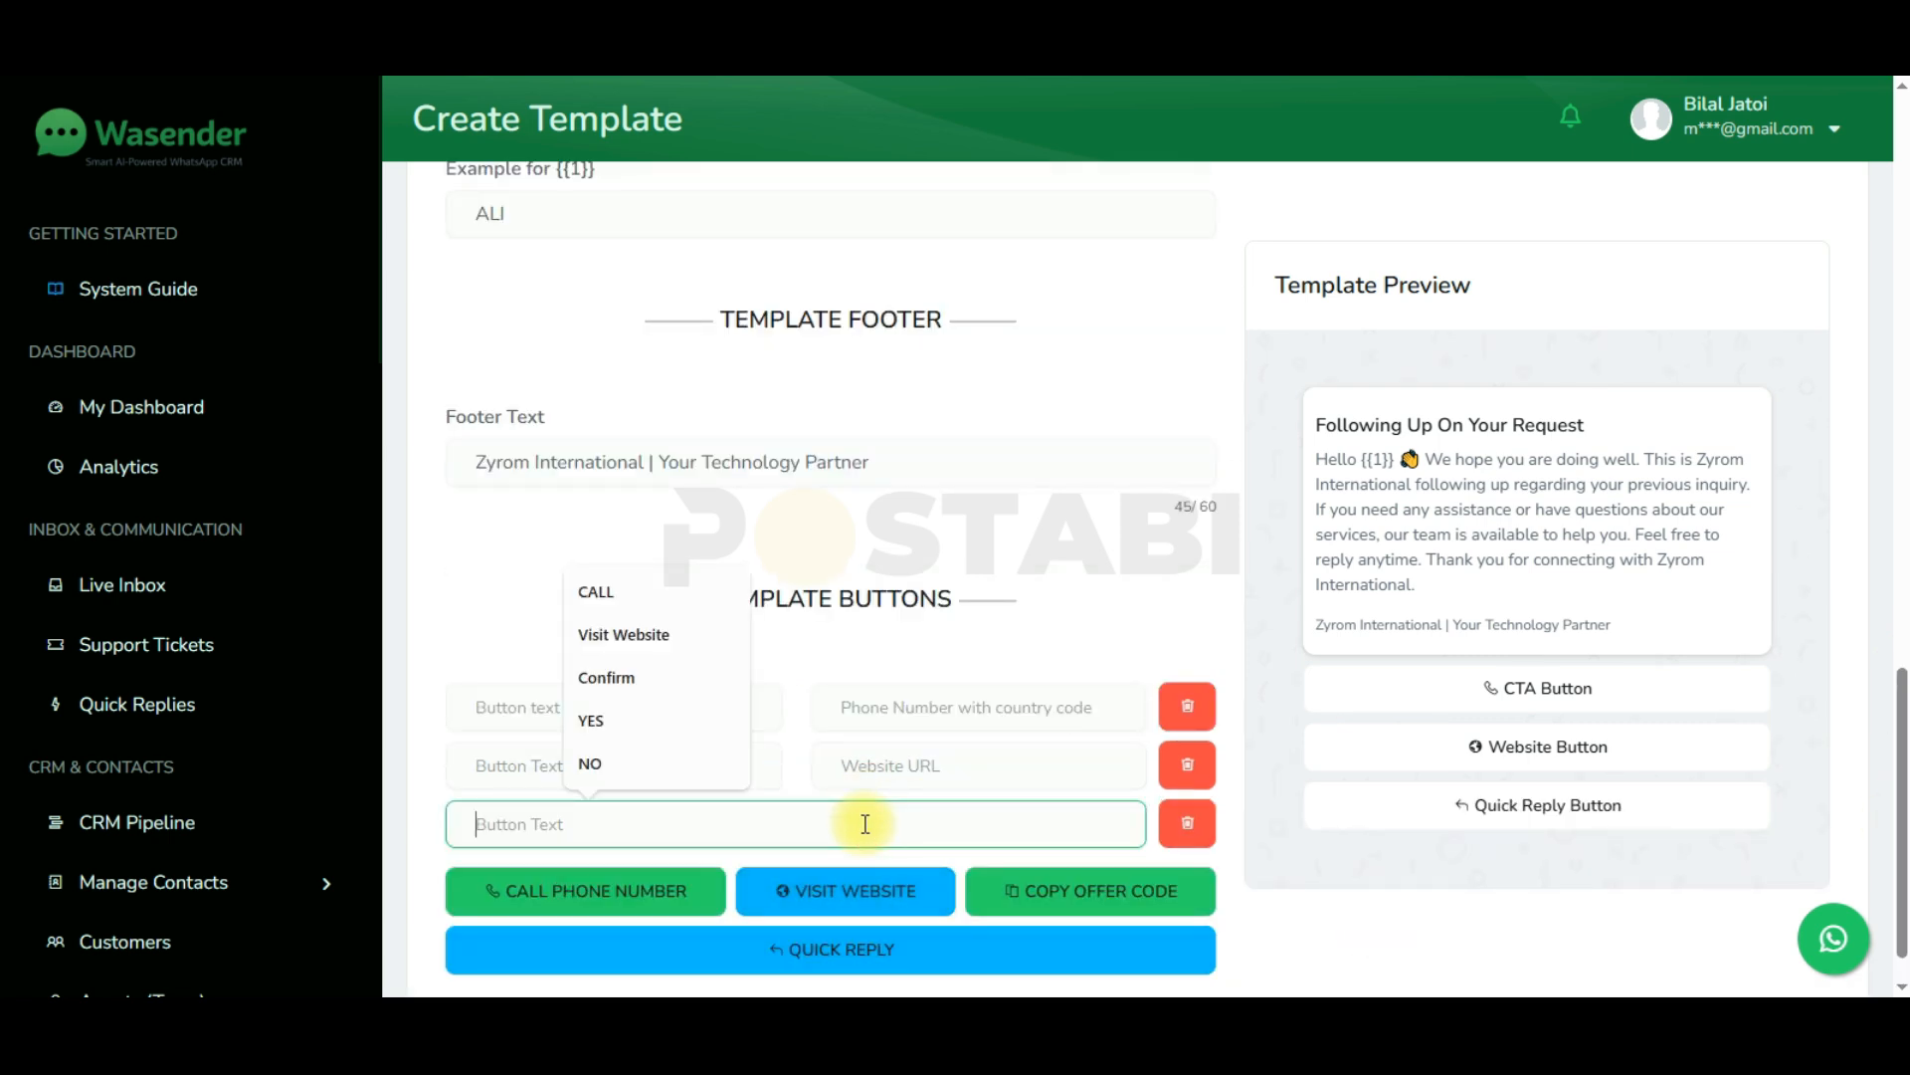
type("c")
key("BackSpace")
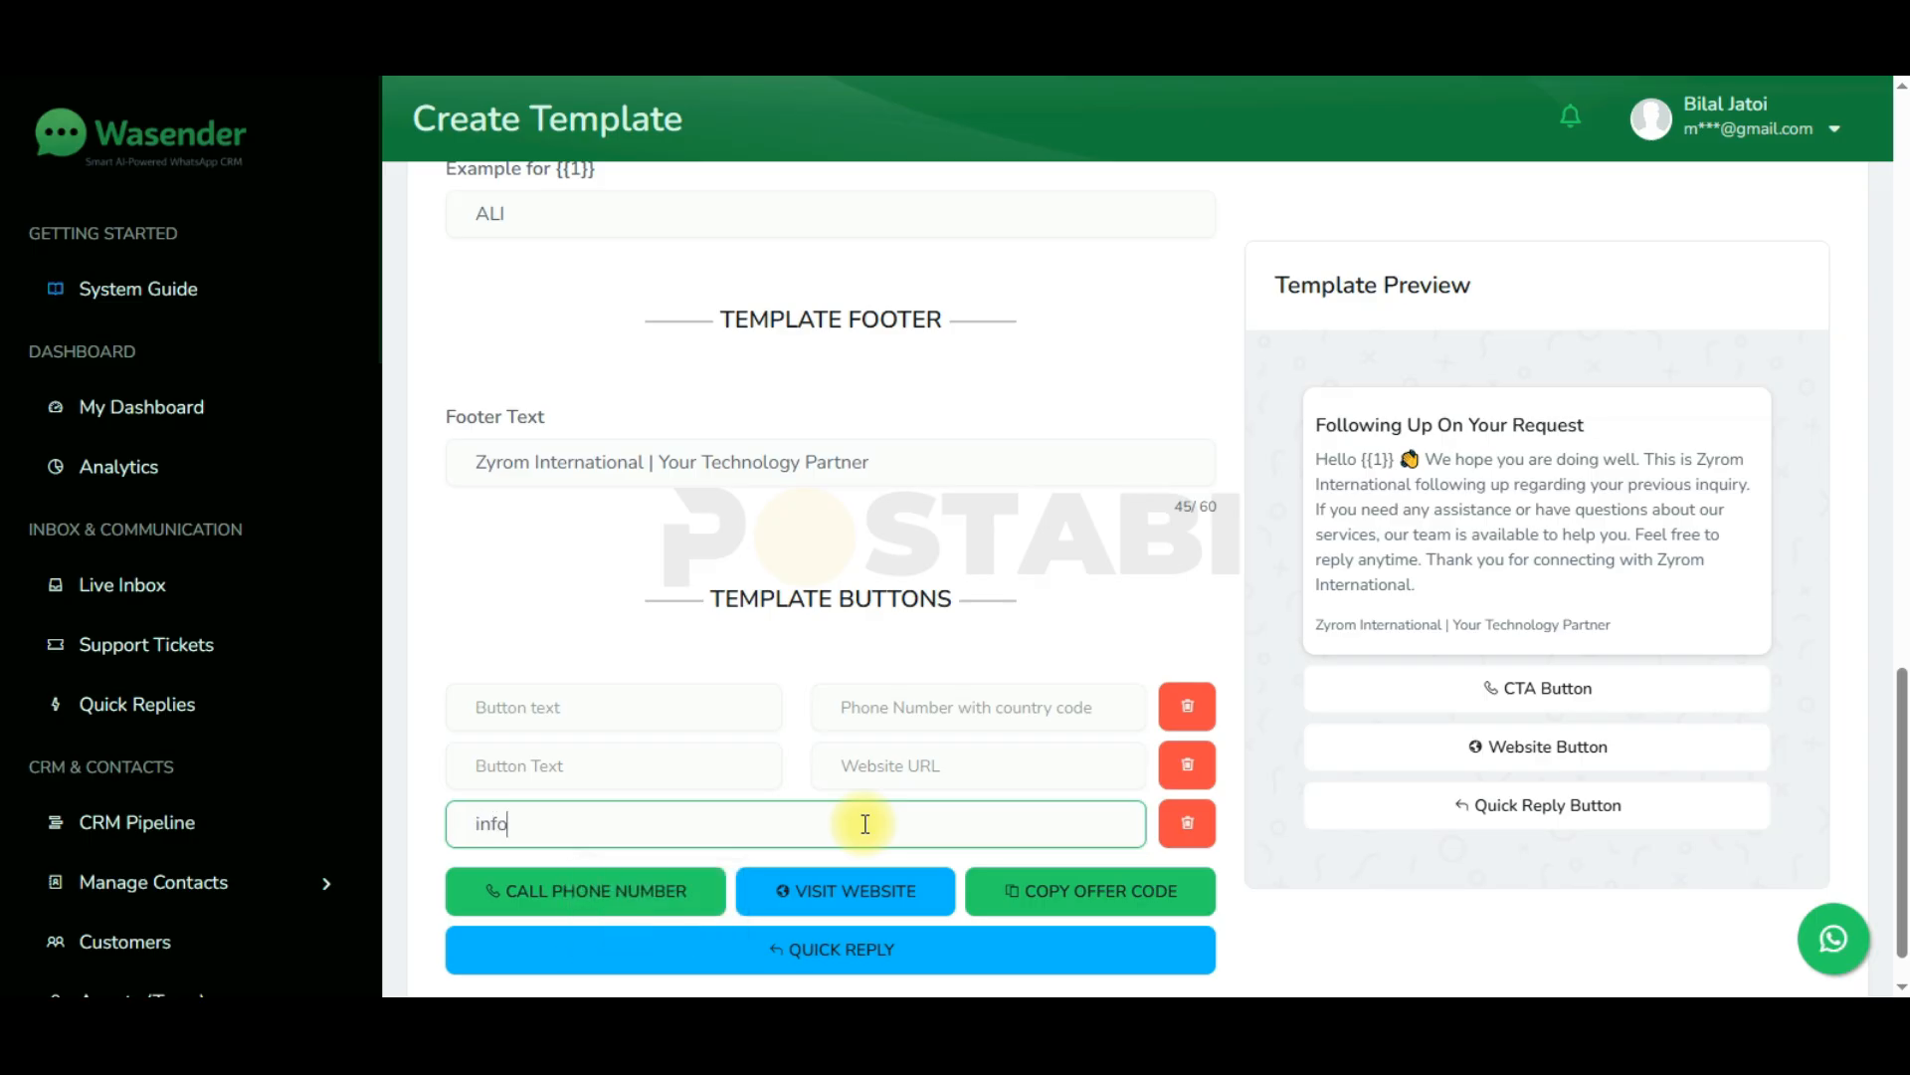
left_click(742, 766)
type("We")
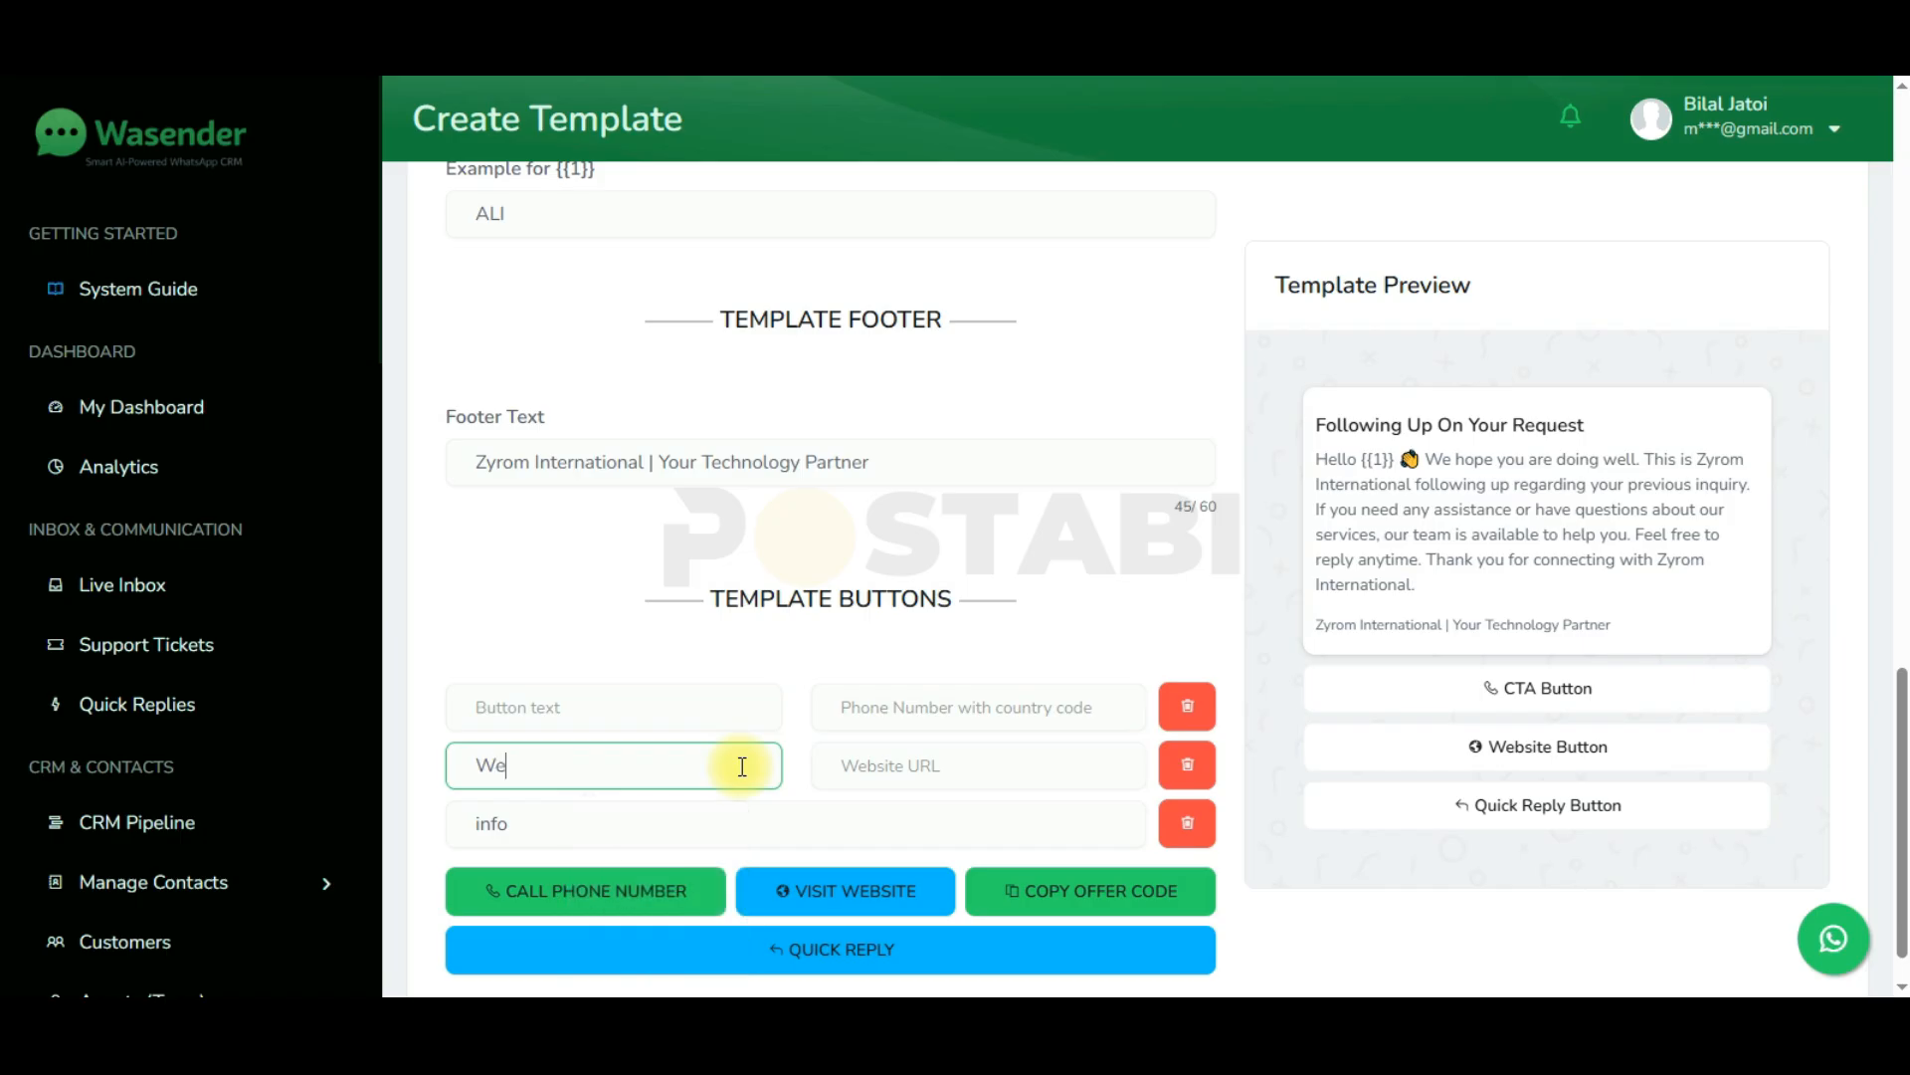
key("Tab")
type("www")
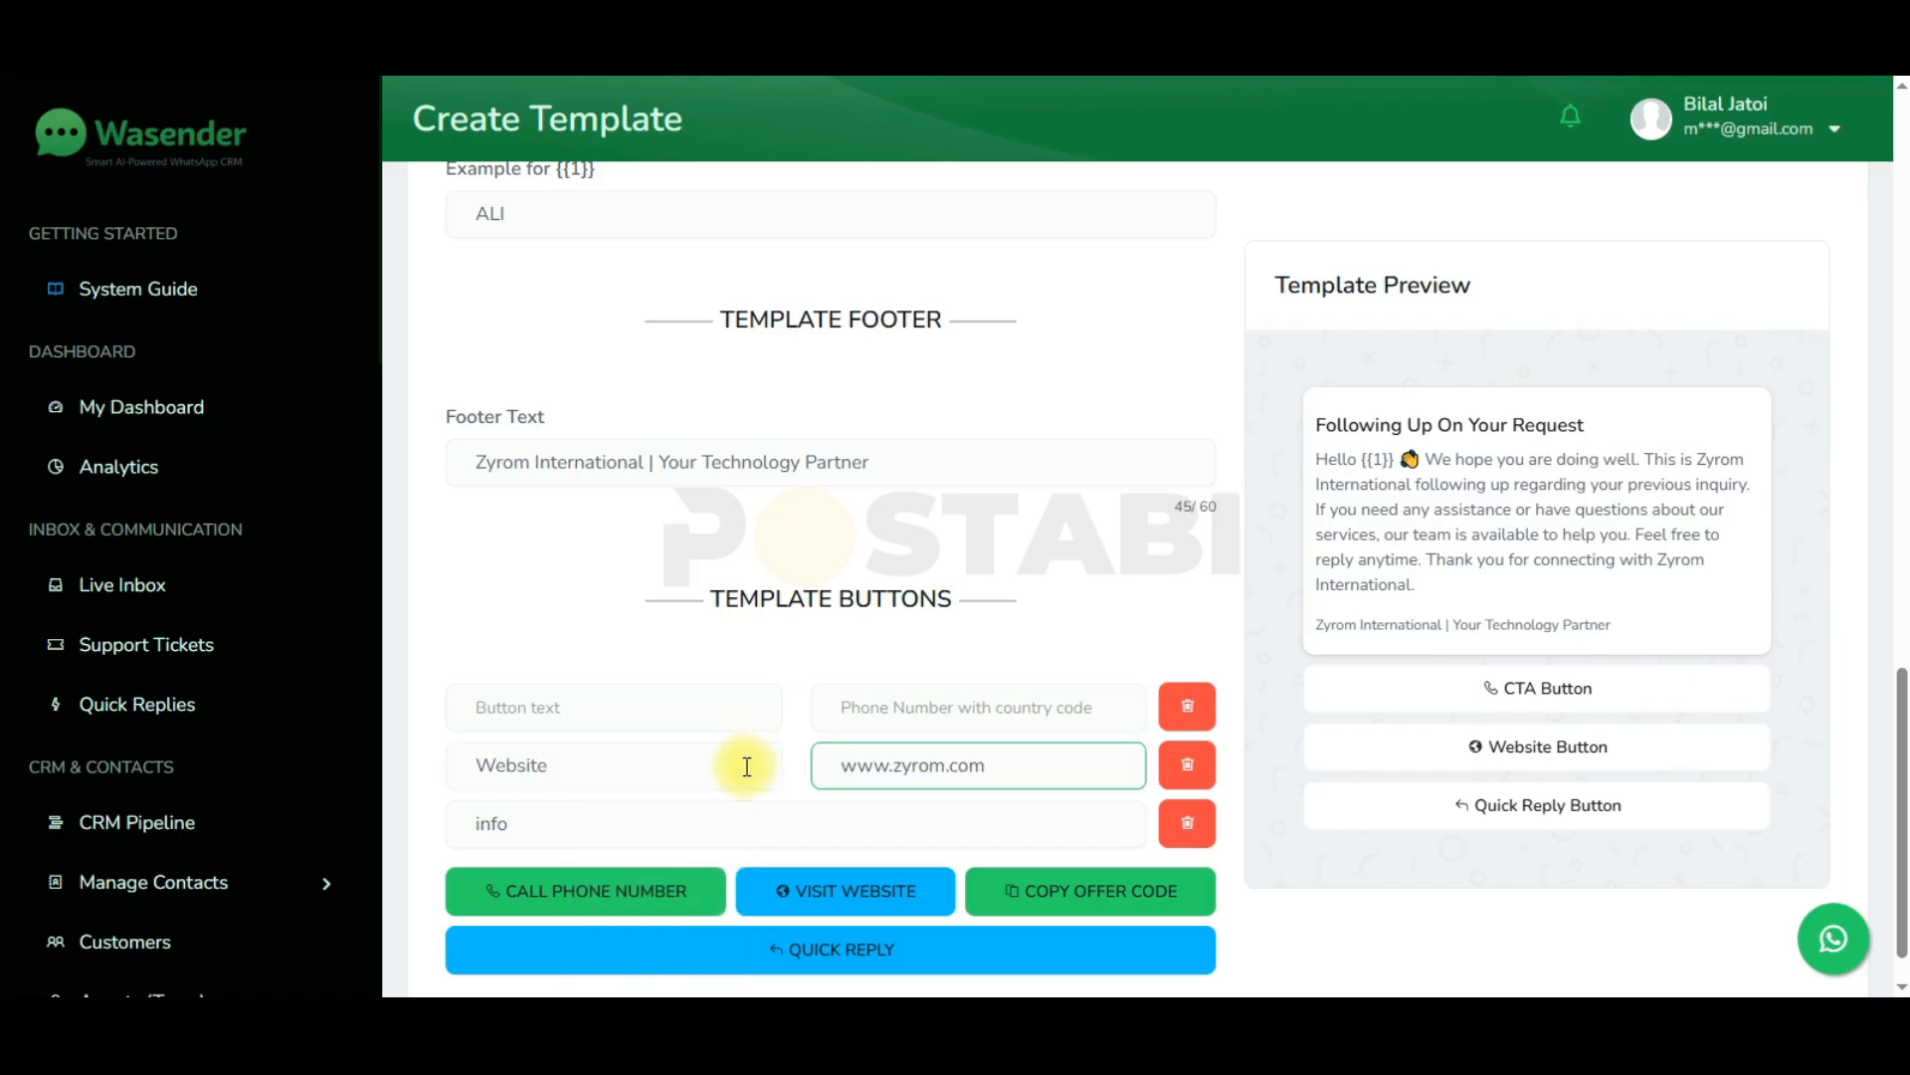
- Fill in the business phone number and label the call button CALL
left_click(888, 711)
left_click(937, 756)
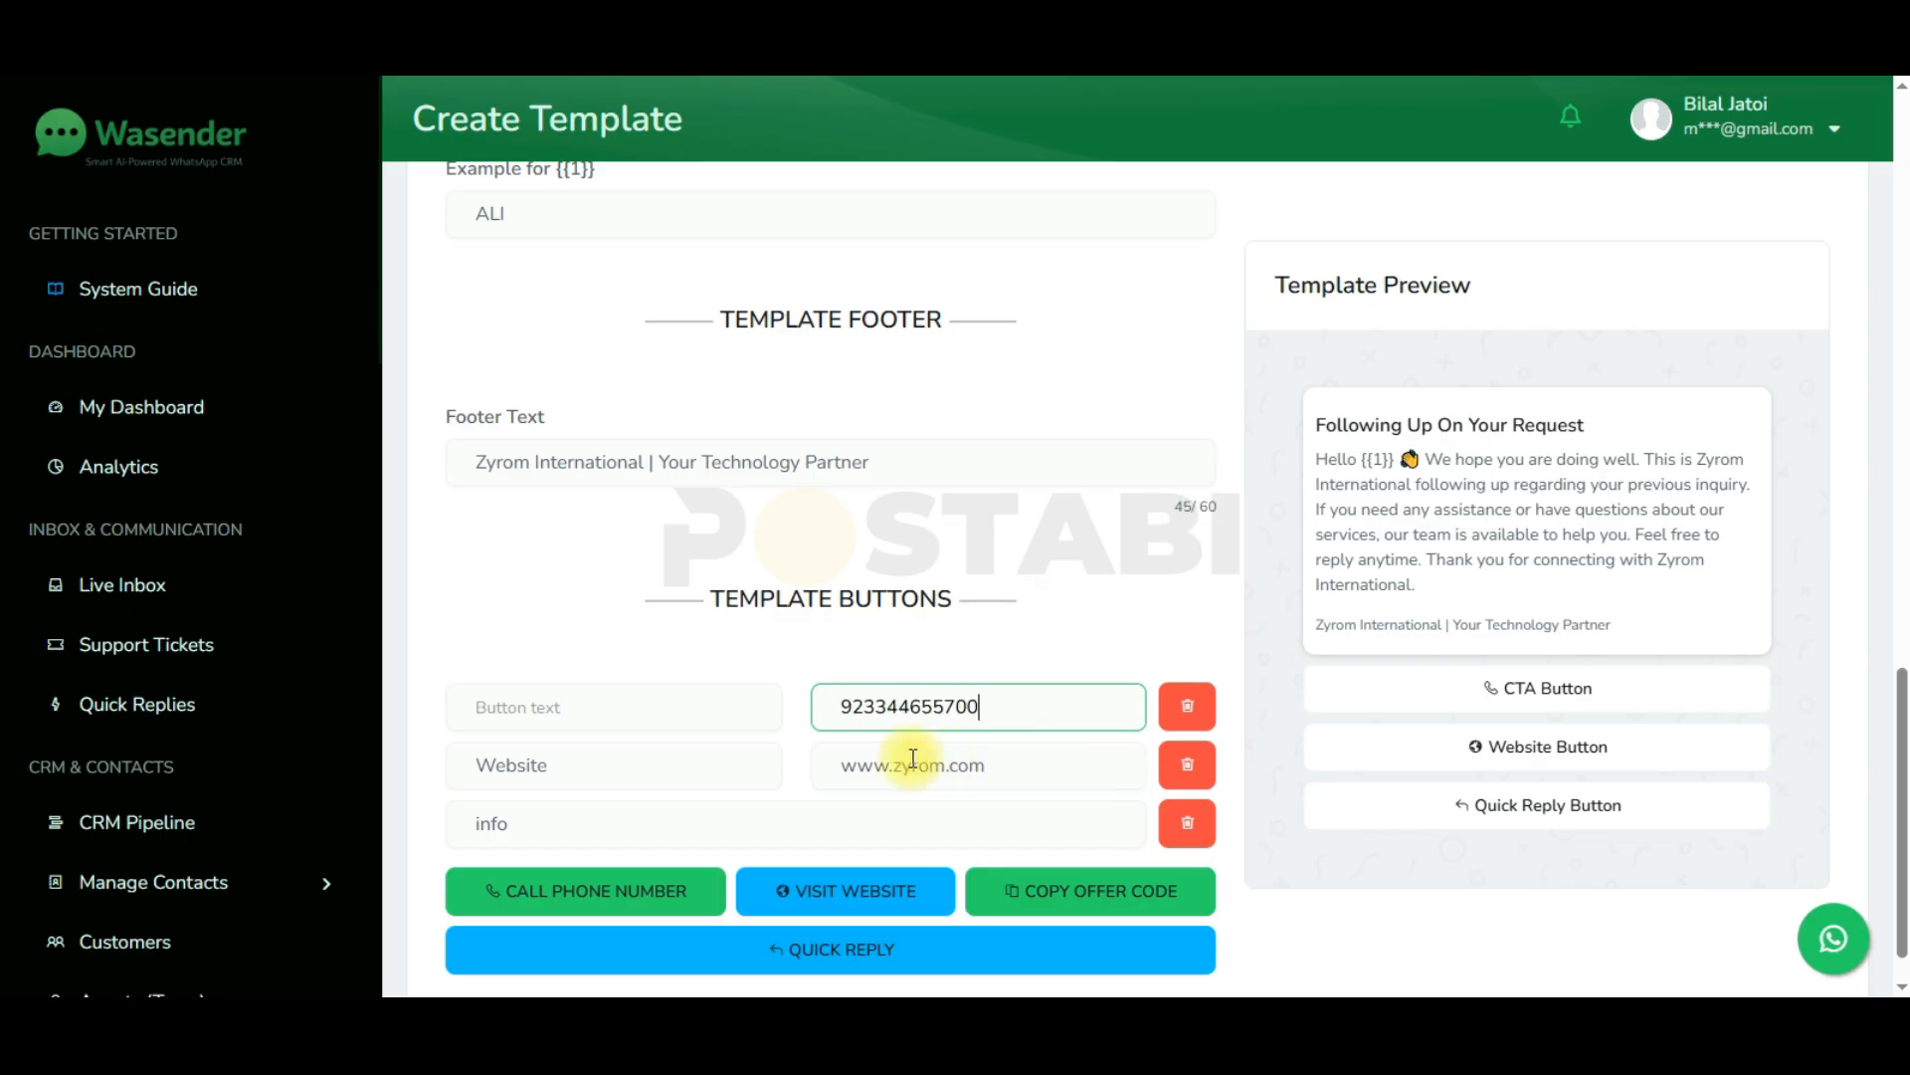
left_click(610, 699)
type("cal")
key("BackSpace")
key("BackSpace")
type("CALL")
left_click(555, 631)
- Set the template category to Utility
left_click_drag(1900, 682, 1879, 167)
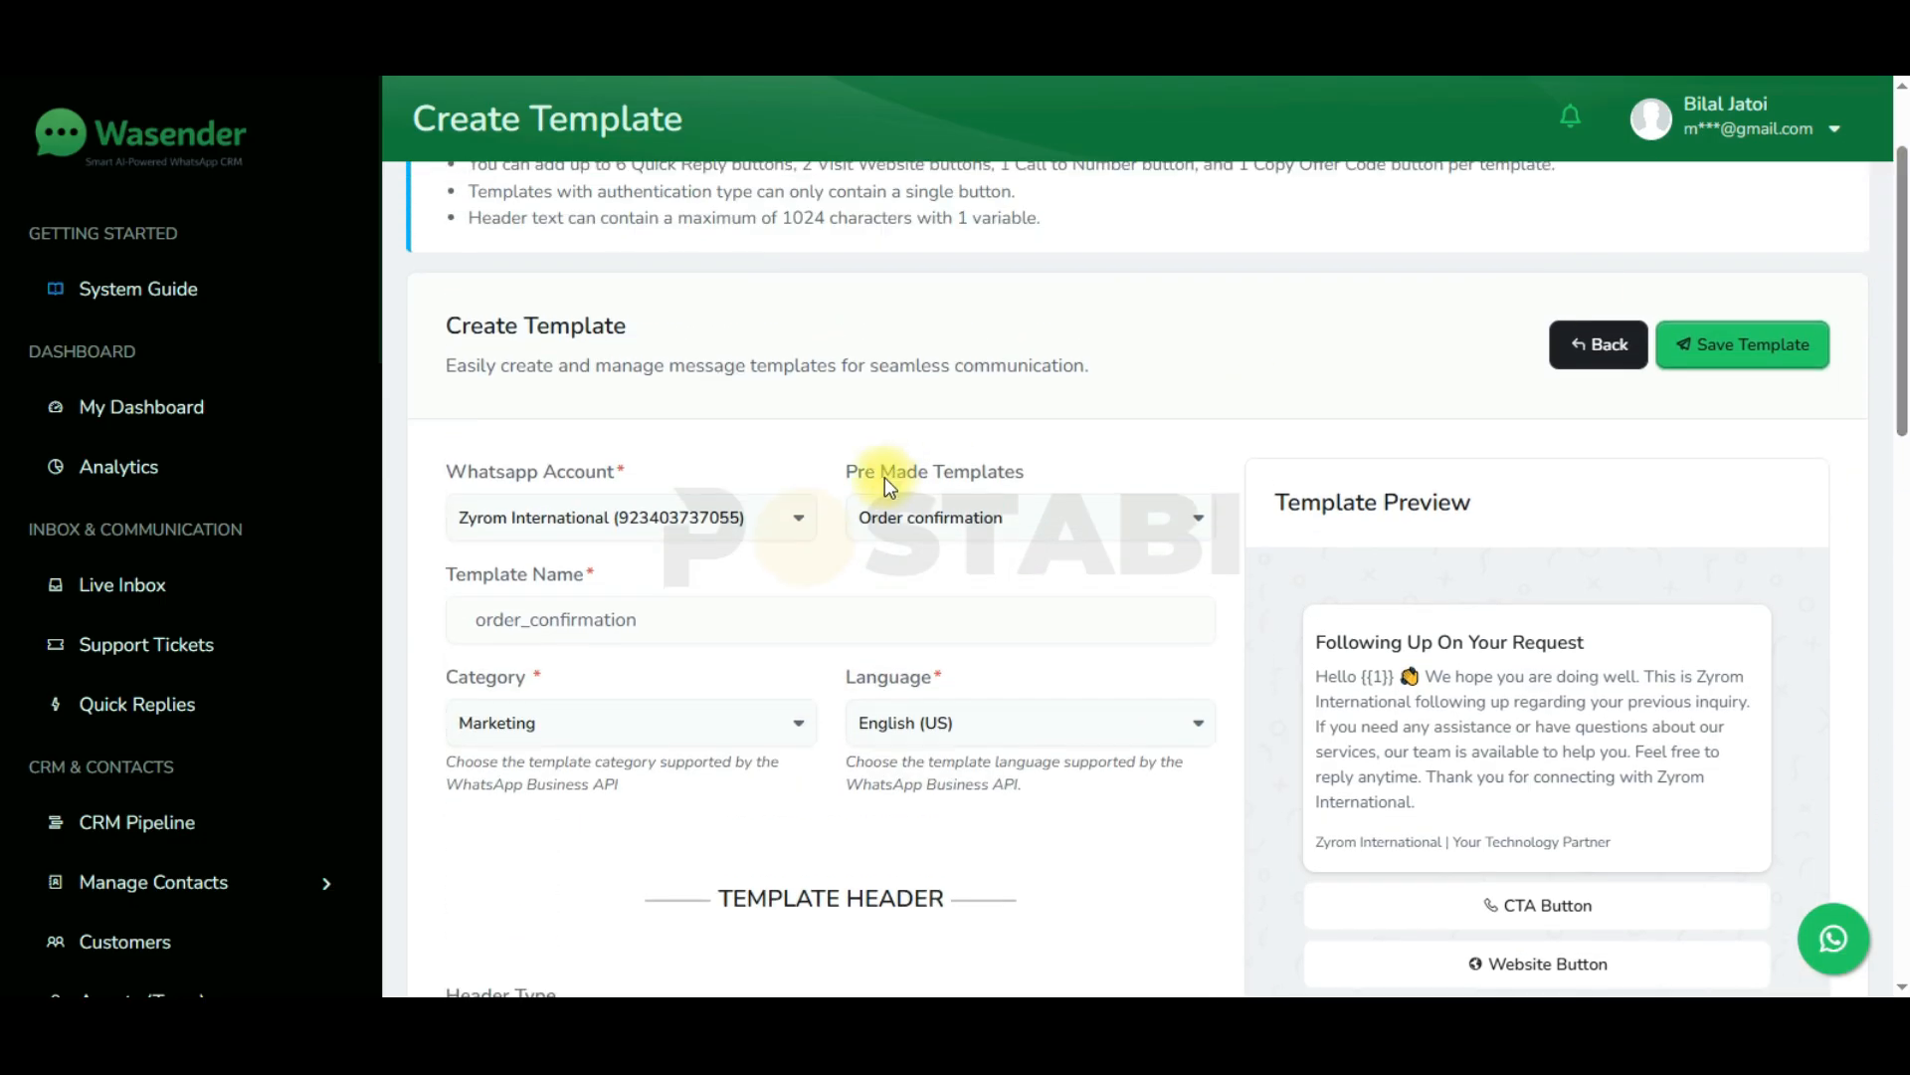
double_click(700, 597)
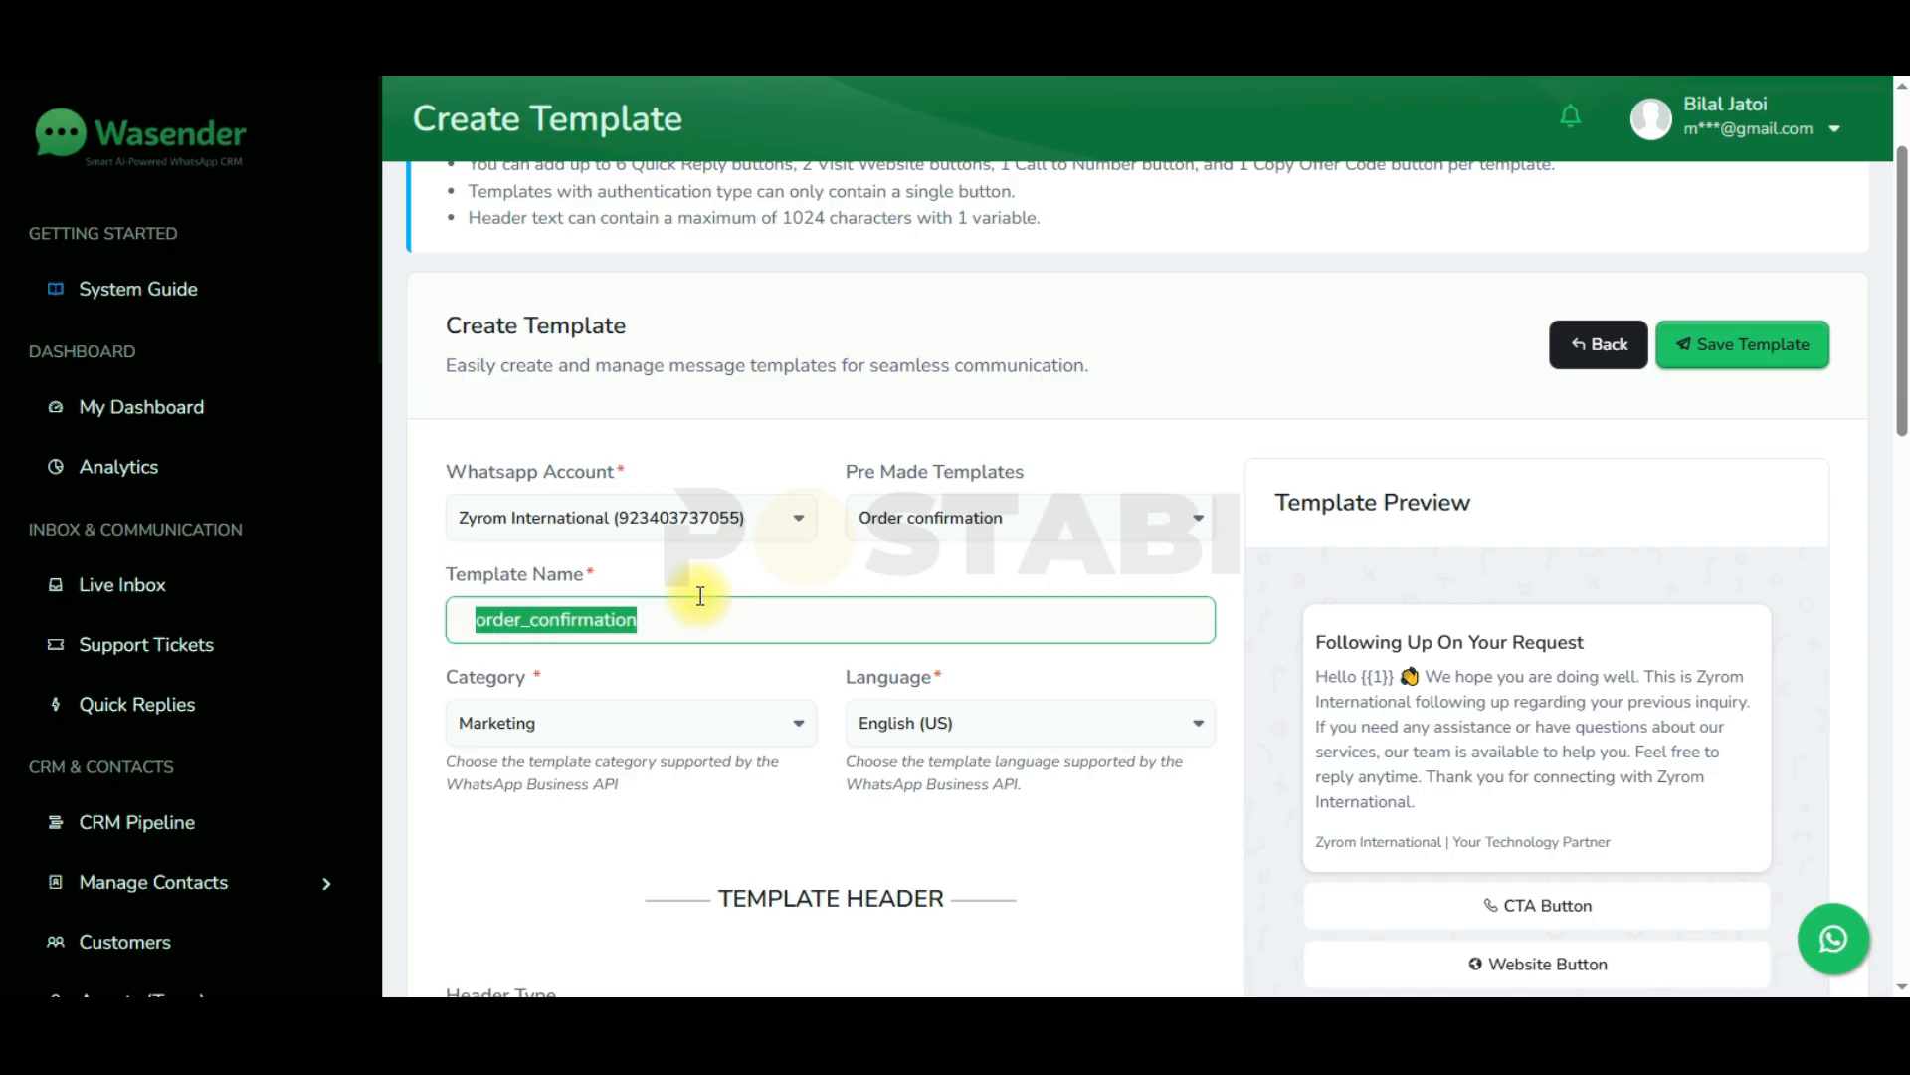
left_click(712, 729)
left_click(582, 849)
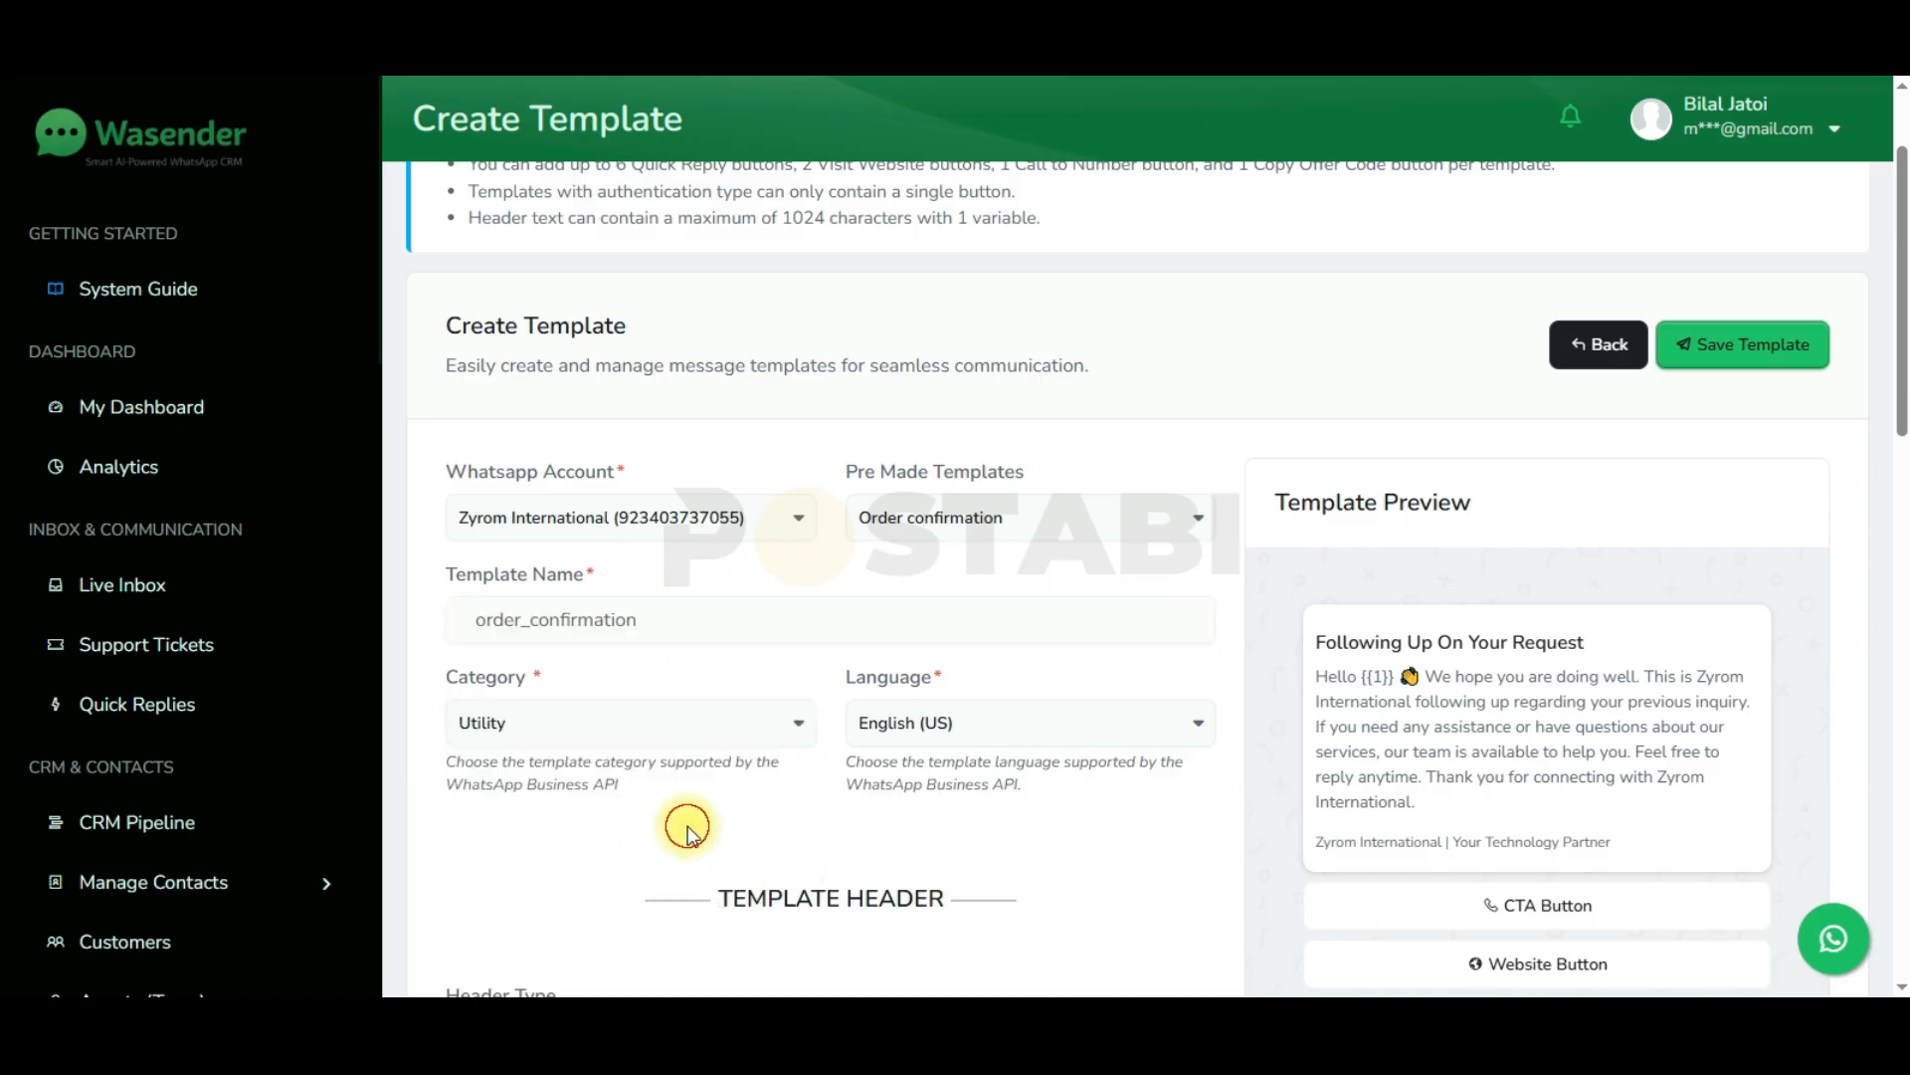
- Copy the header 'Following Up On Your Request' into the Template Name field
scroll(692, 834, "down", 4)
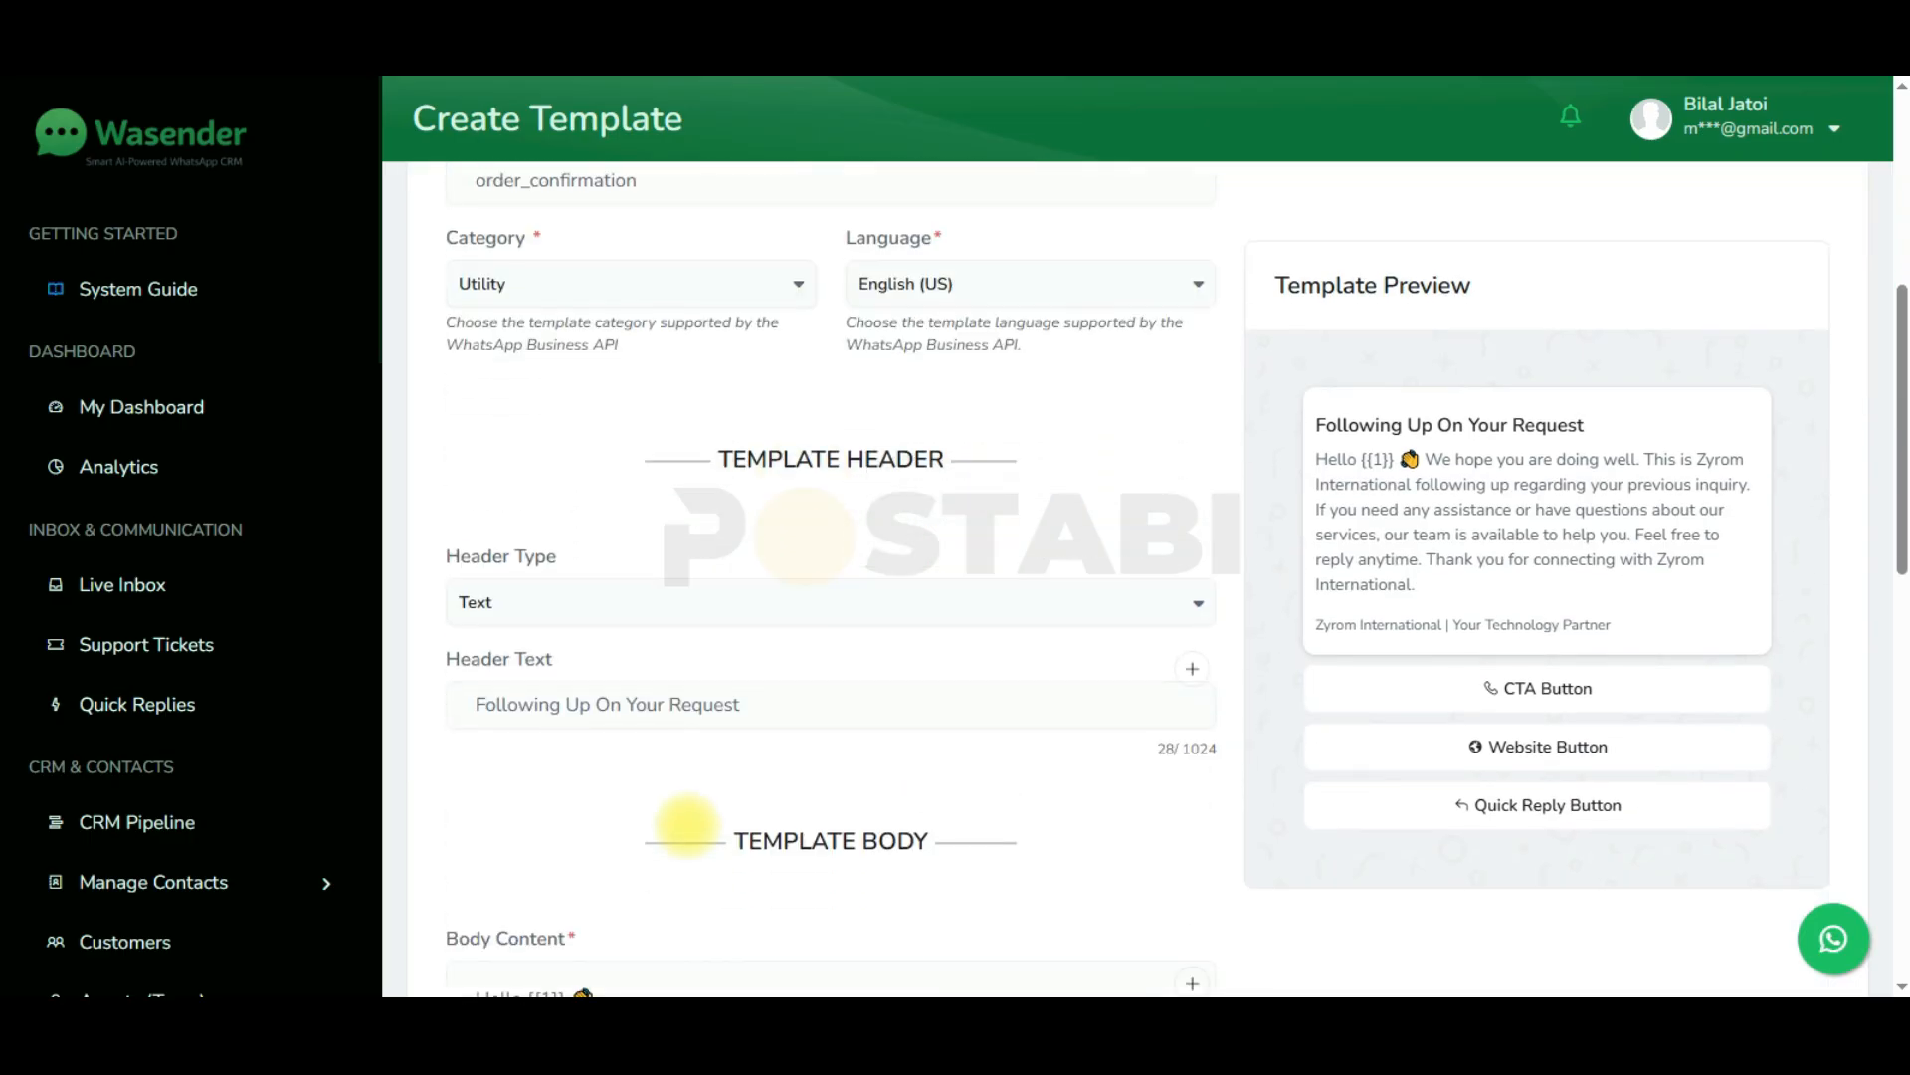
double_click(556, 717)
left_click(585, 717, "shift")
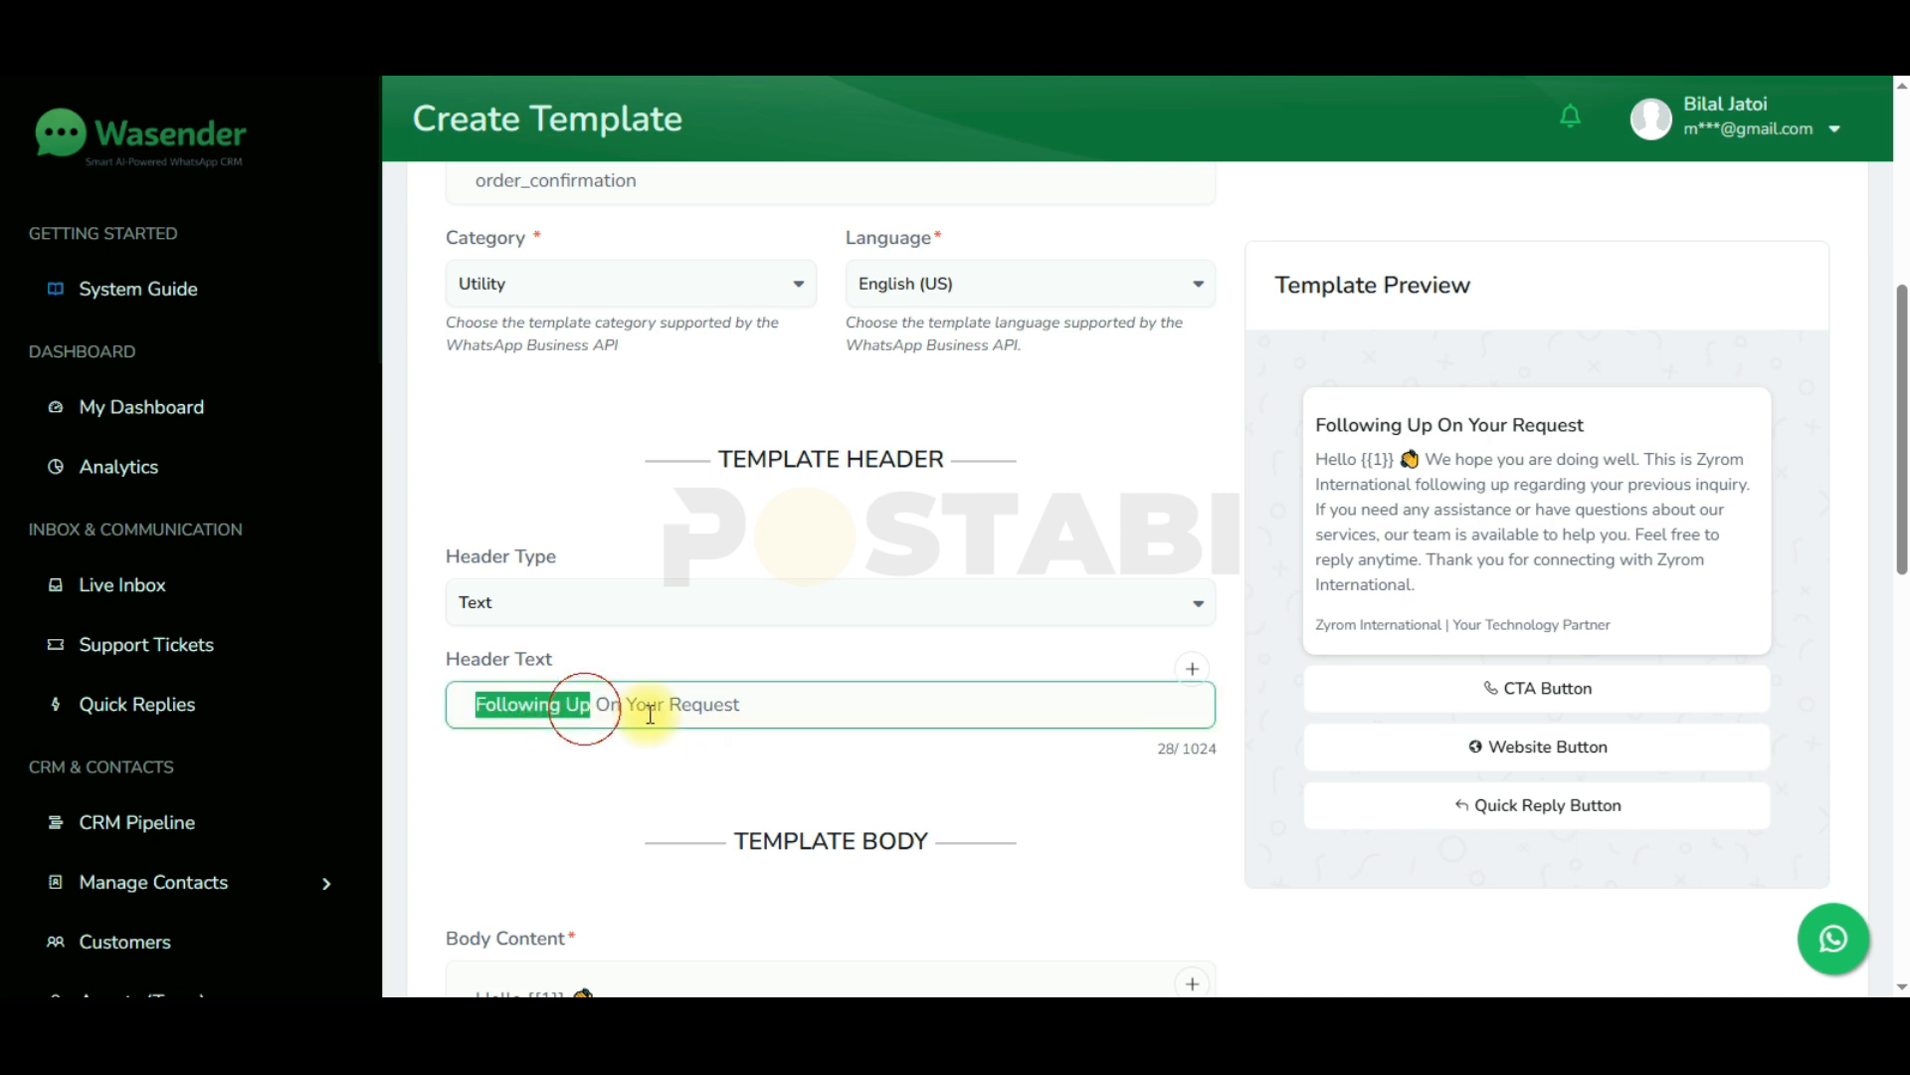
left_click(756, 699, "shift")
key("ctrl+c")
scroll(796, 398, "up", 2)
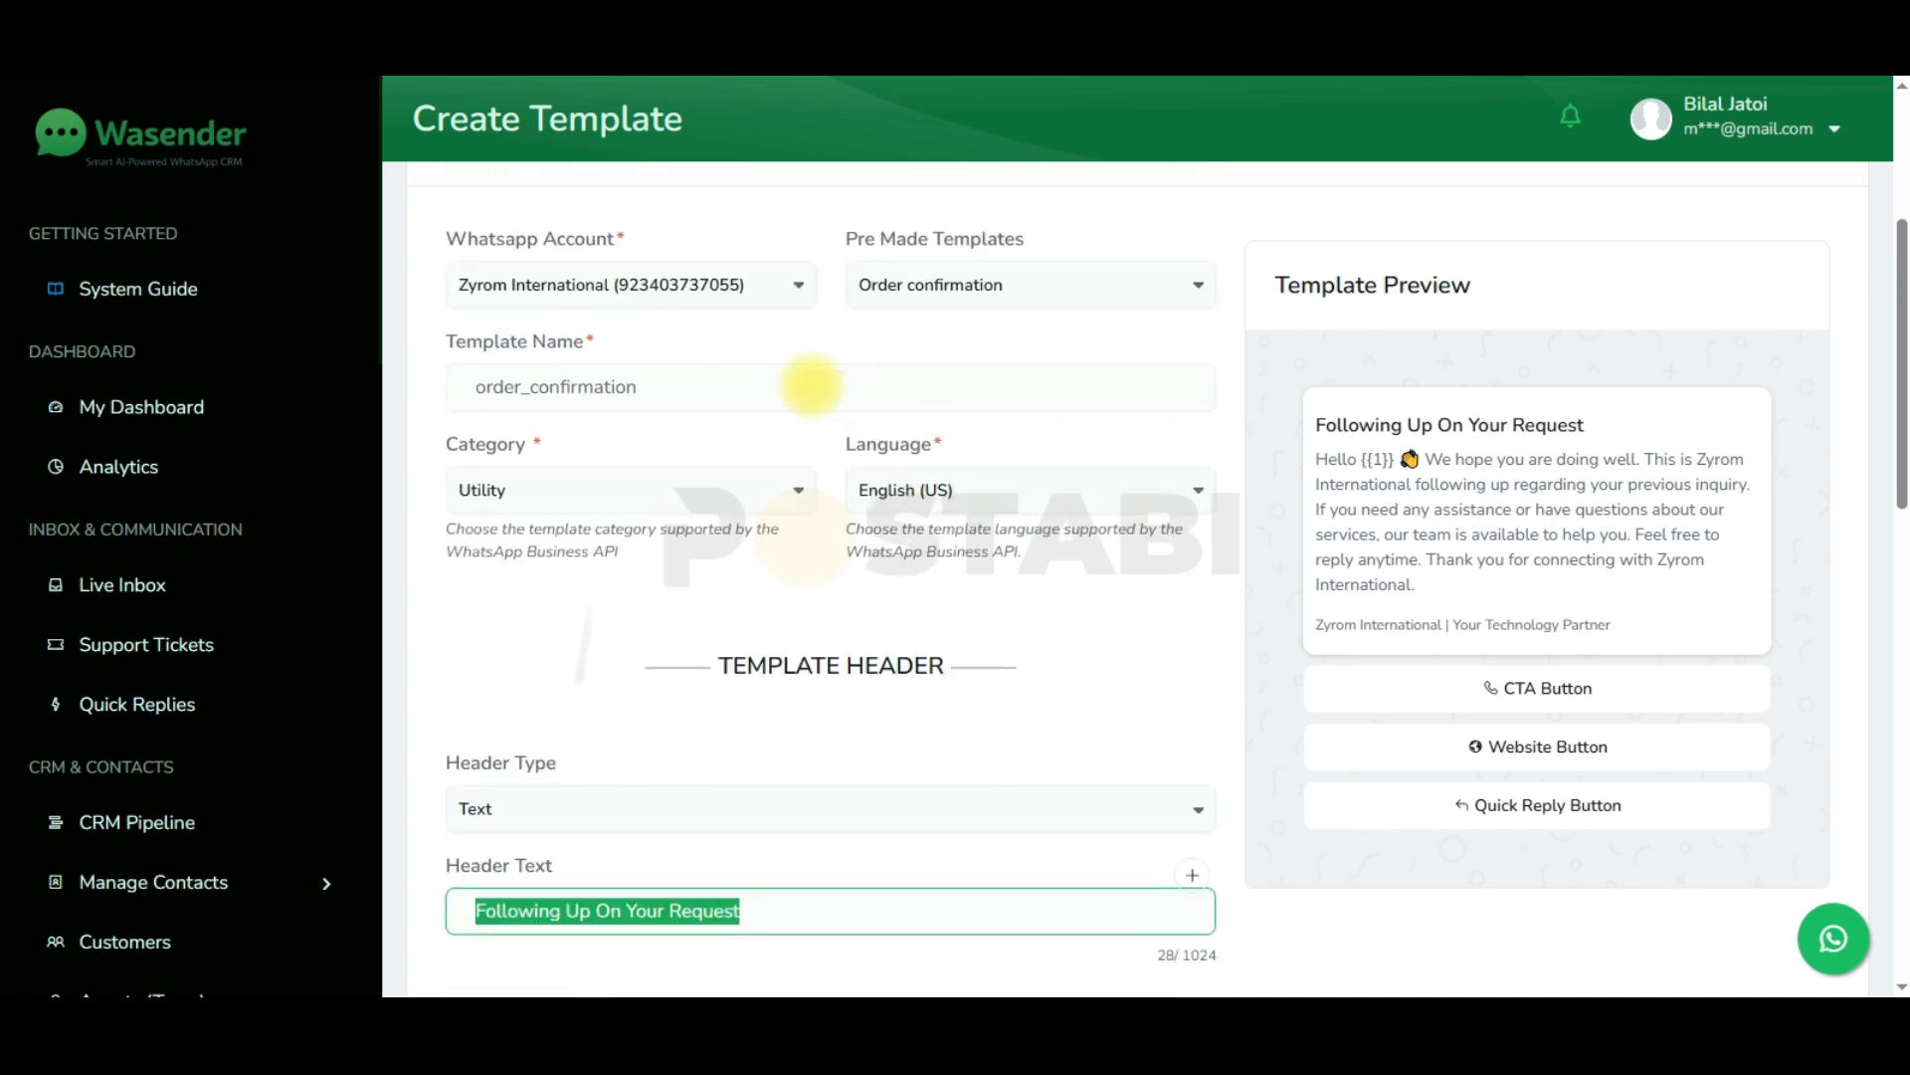
triple_click(685, 392)
key("ctrl+v")
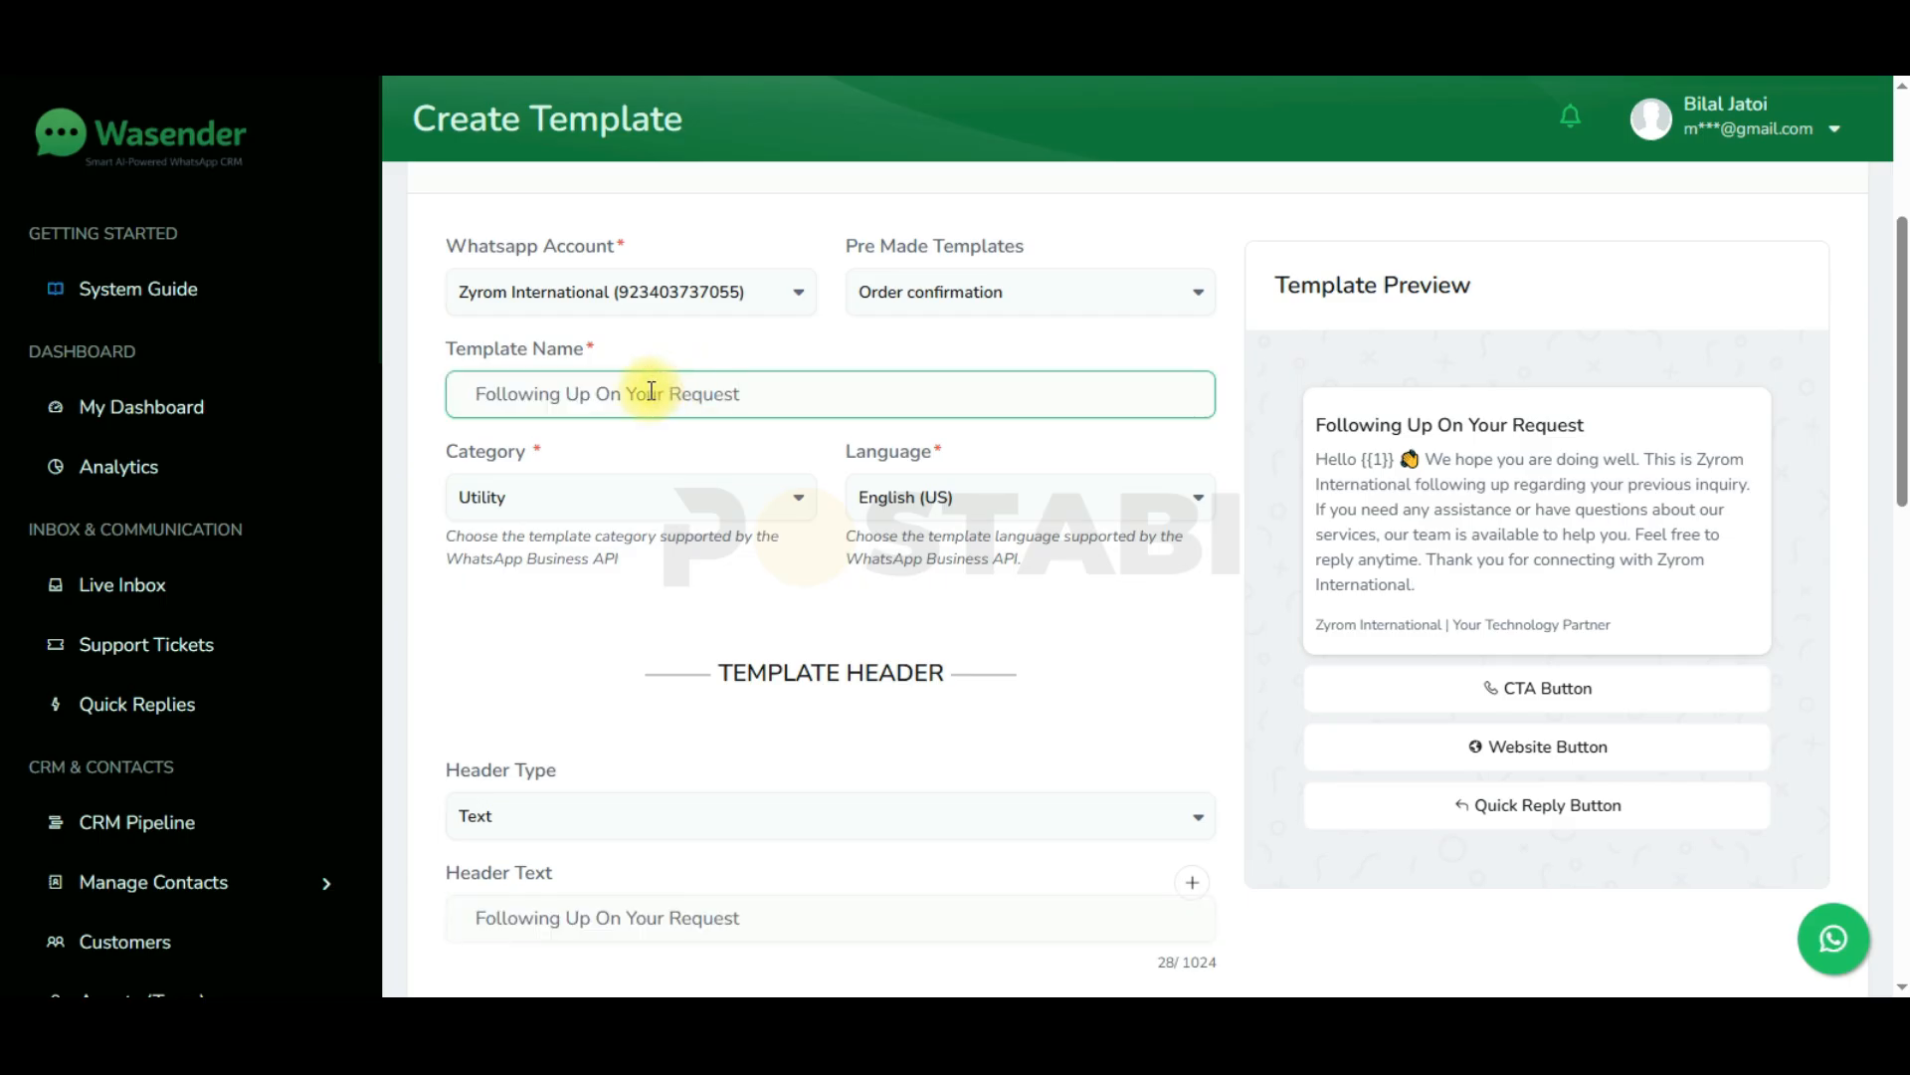
- Replace the spaces in the template name with underscores: Following_Up_On_Your_Request
left_click(674, 394)
key("BackSpace")
type("_")
key("BackSpace")
type("_")
key("Left")
key("Left")
key("Left")
key("BackSpace")
type("_")
key("ctrl+a")
key("Left")
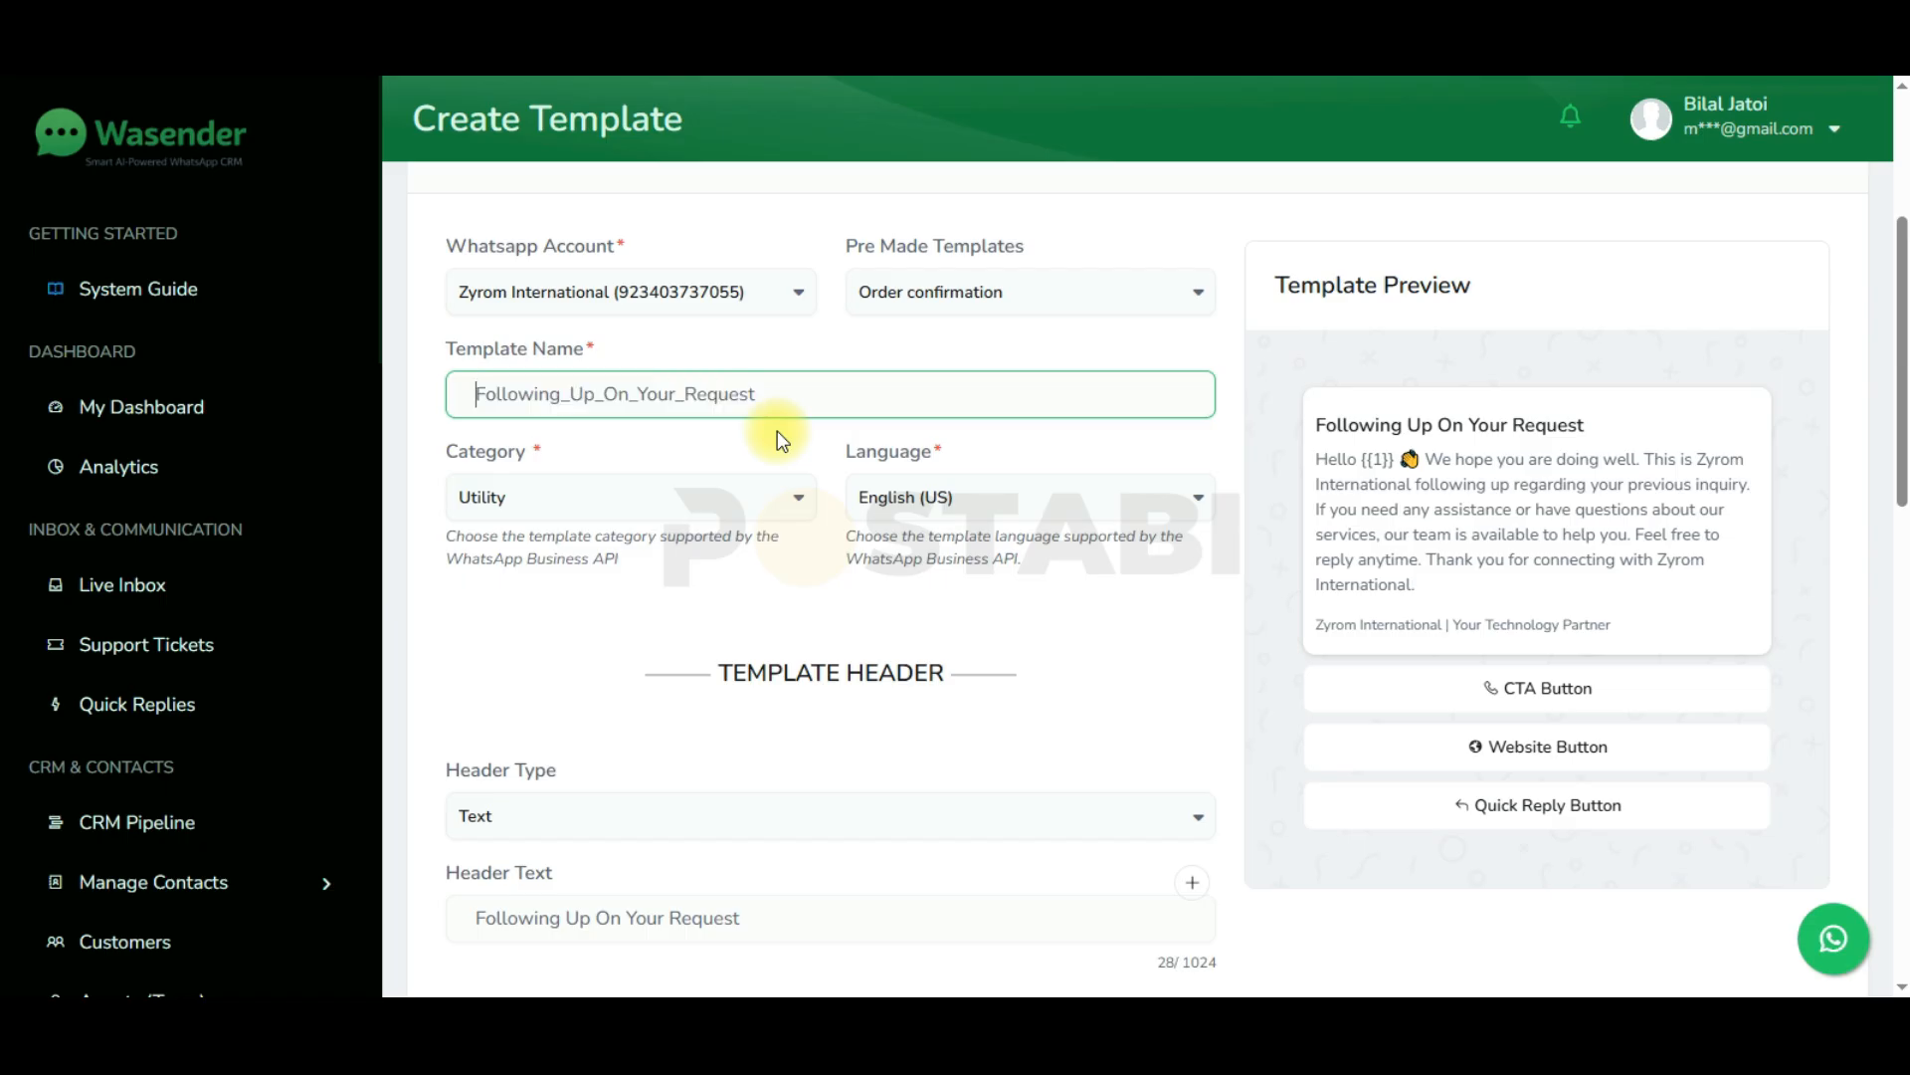
scroll(1890, 461, "up", 4)
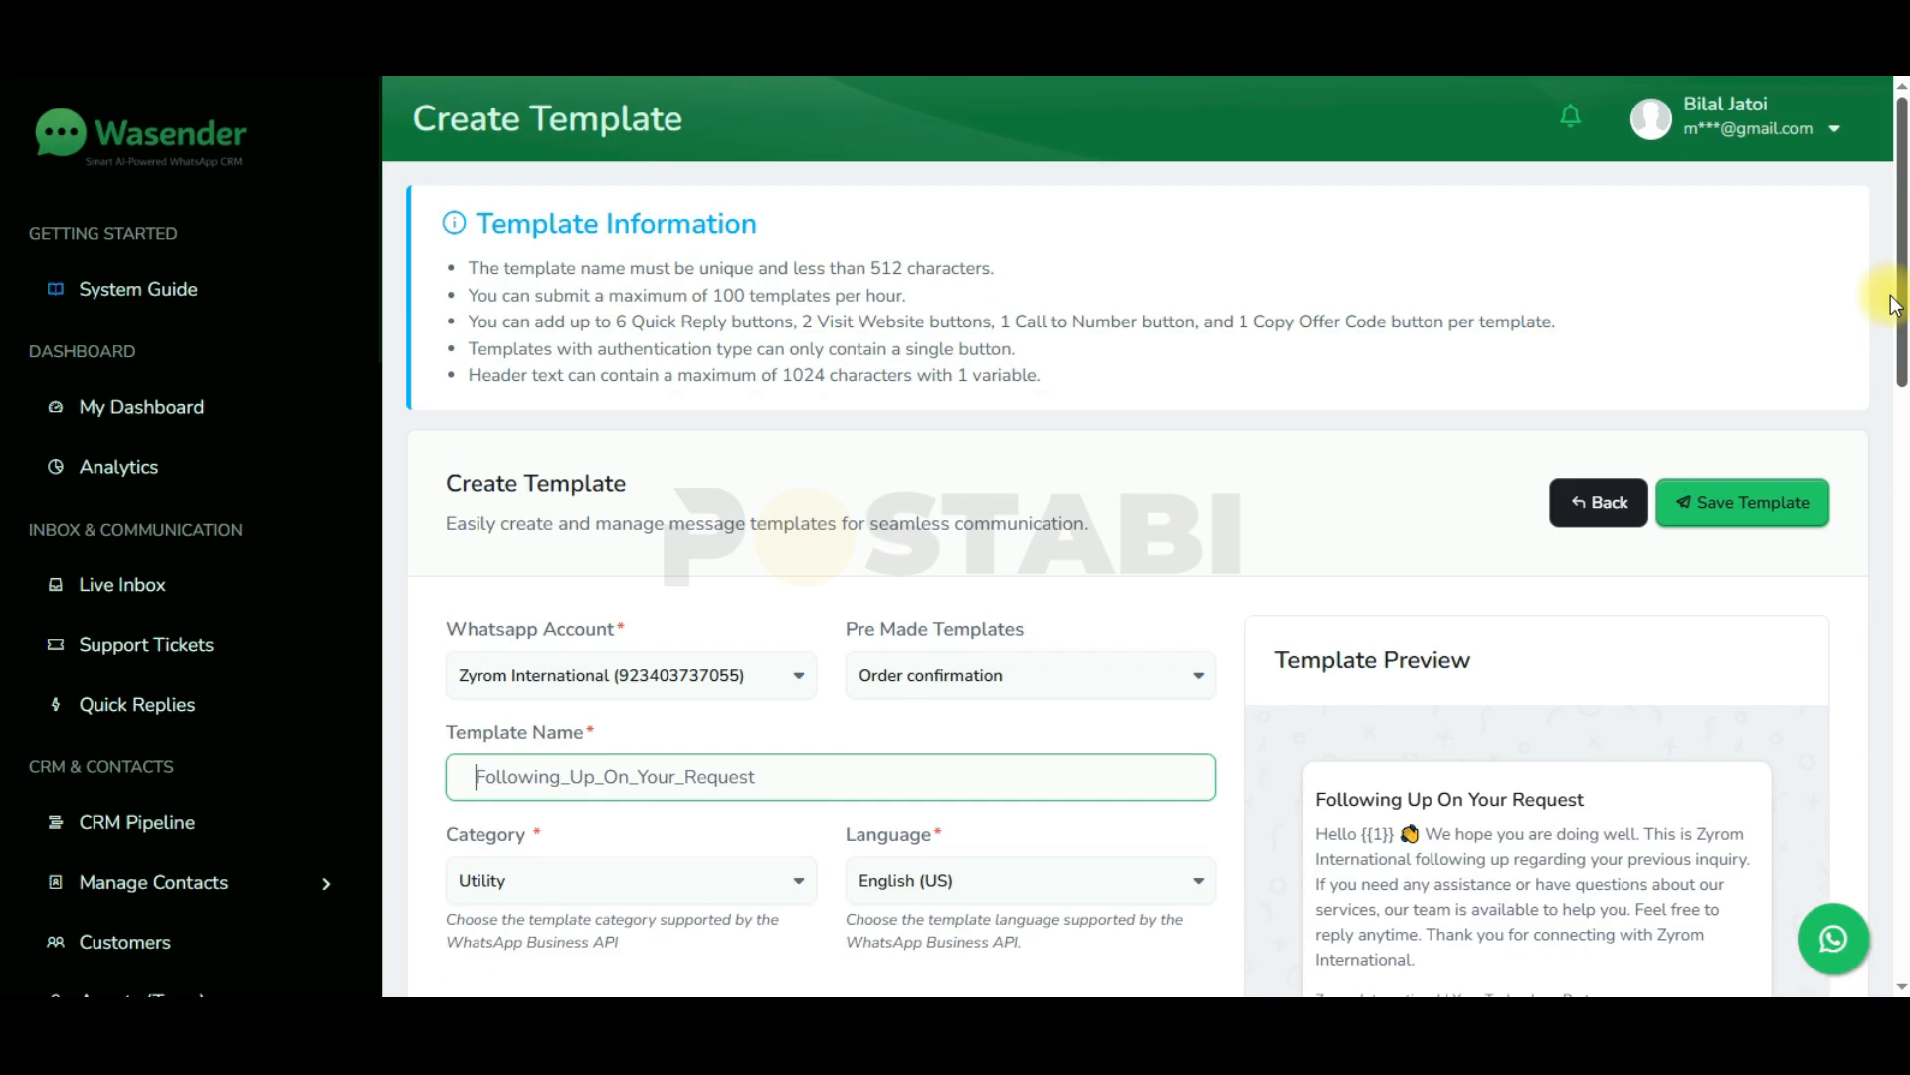
left_click(1741, 555)
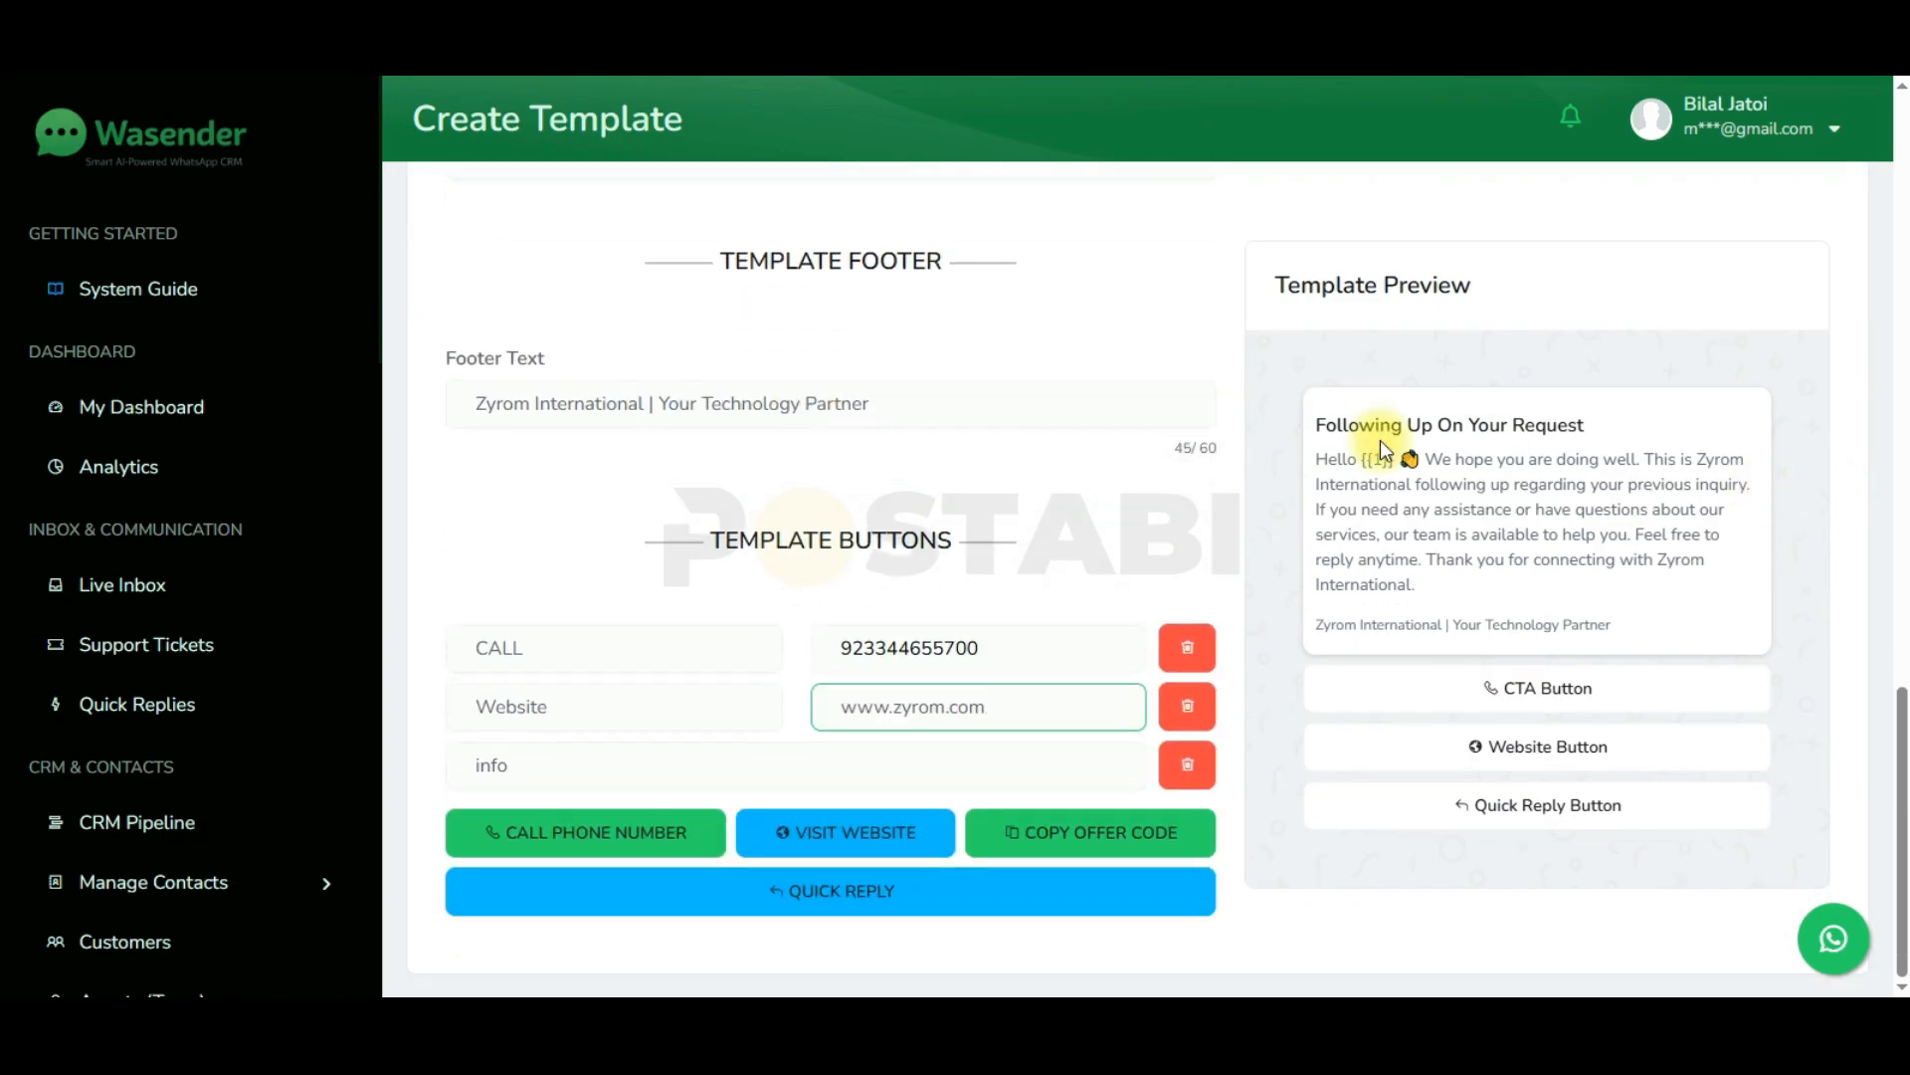
key("ctrl+a")
key("Left")
type("https://")
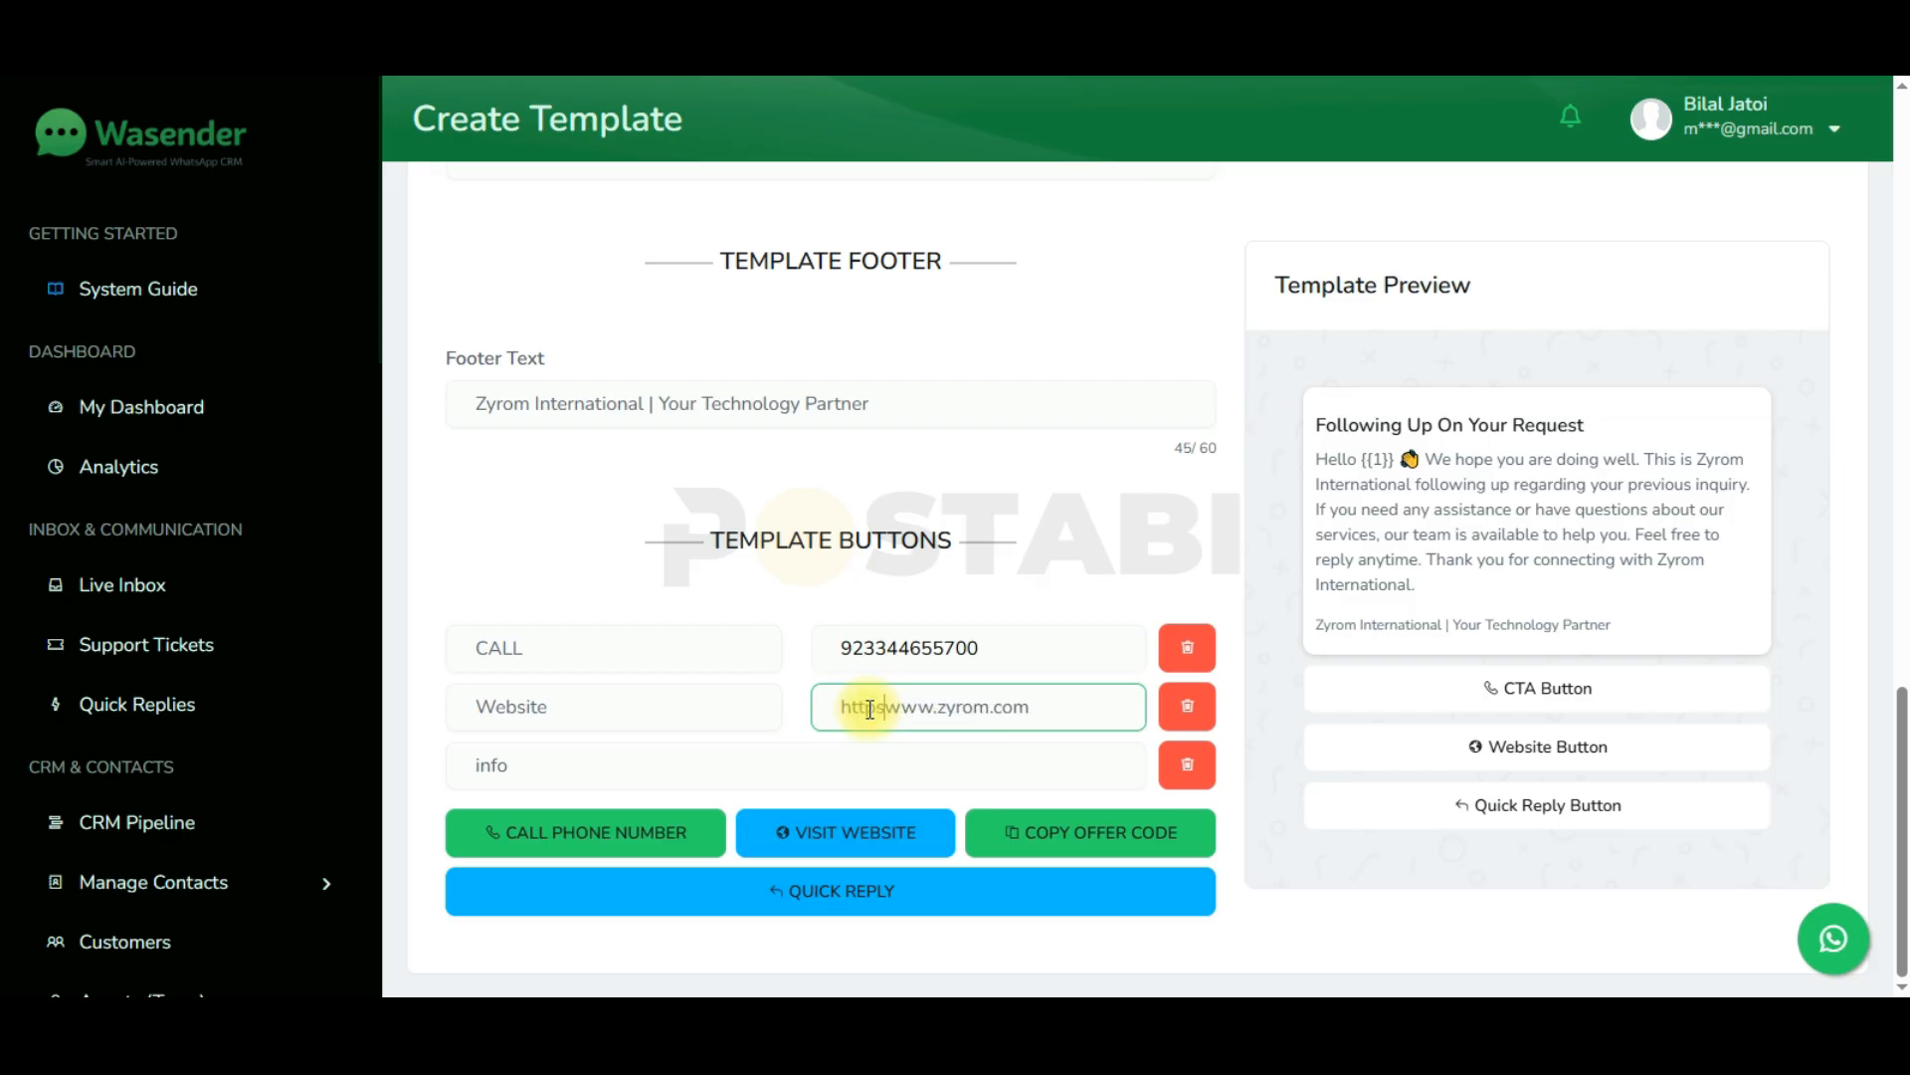
left_click(1896, 478)
left_click_drag(1904, 484, 1866, 271)
left_click(1756, 315)
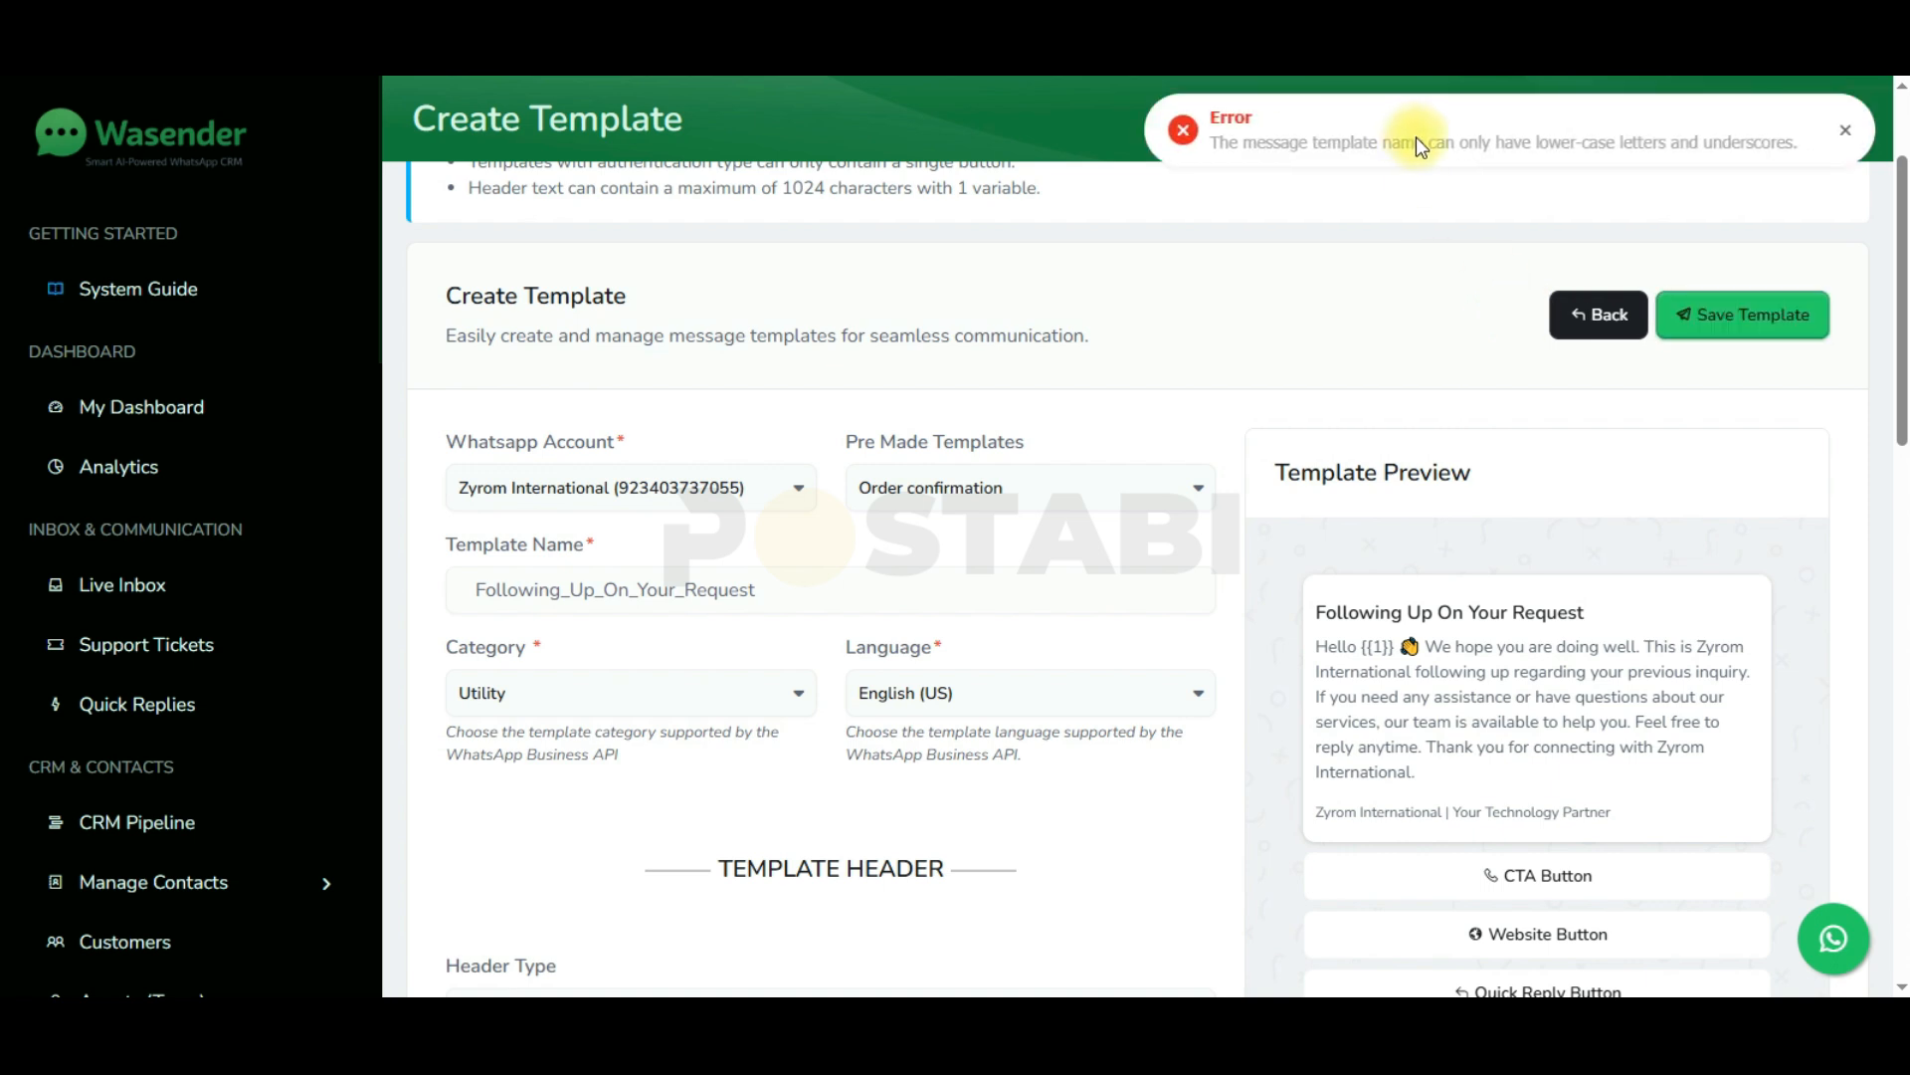
- Lowercase the template name to following_up_on_your_request and save the template again
left_click(697, 593)
key("BackSpace")
type("r")
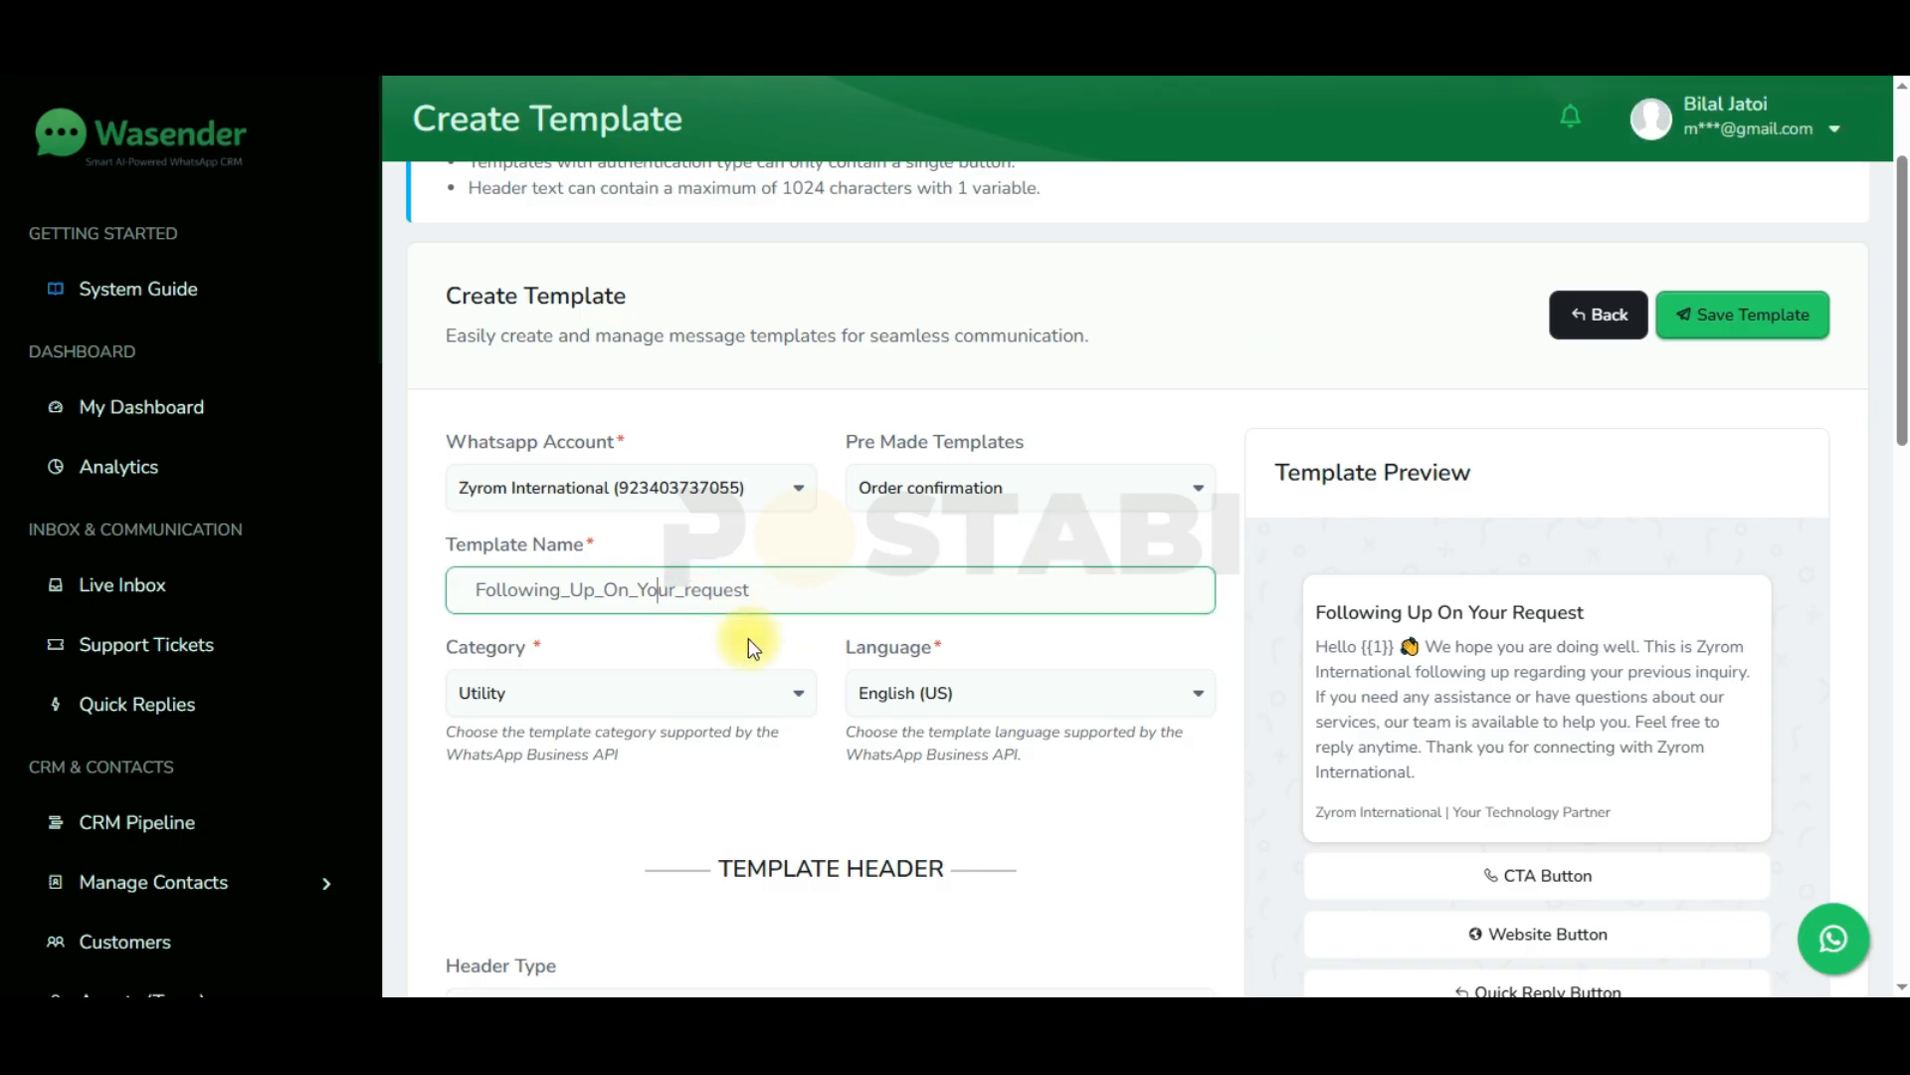
key("BackSpace")
type("y")
key("Left")
key("Left")
key("Left")
key("BackSpace")
type("o")
key("Left")
key("Left")
key("Left")
key("BackSpace")
type("u")
key("Left")
key("Left")
key("Left")
key("Left")
key("Left")
key("Left")
key("Left")
key("Left")
key("Left")
key("Left")
key("BackSpace")
type("f")
left_click(1727, 316)
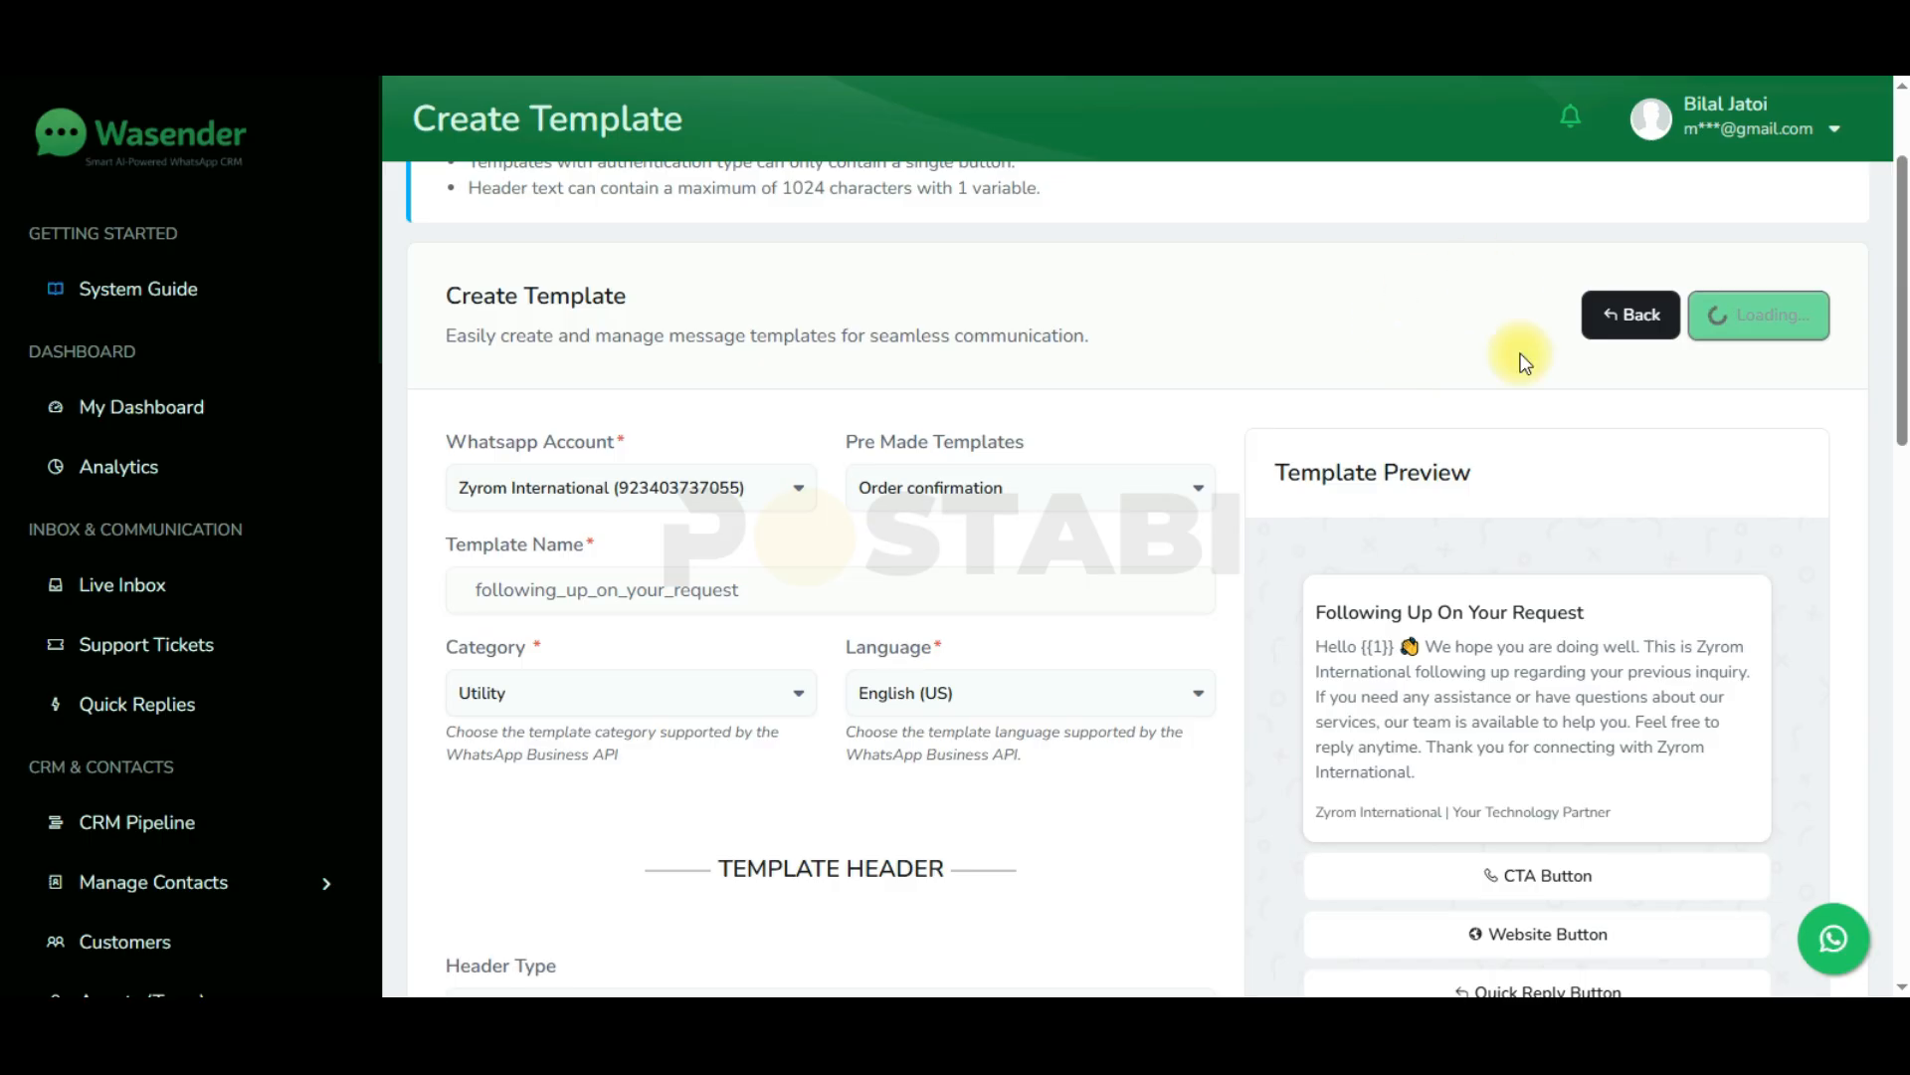
scroll(1702, 453, "up", 2)
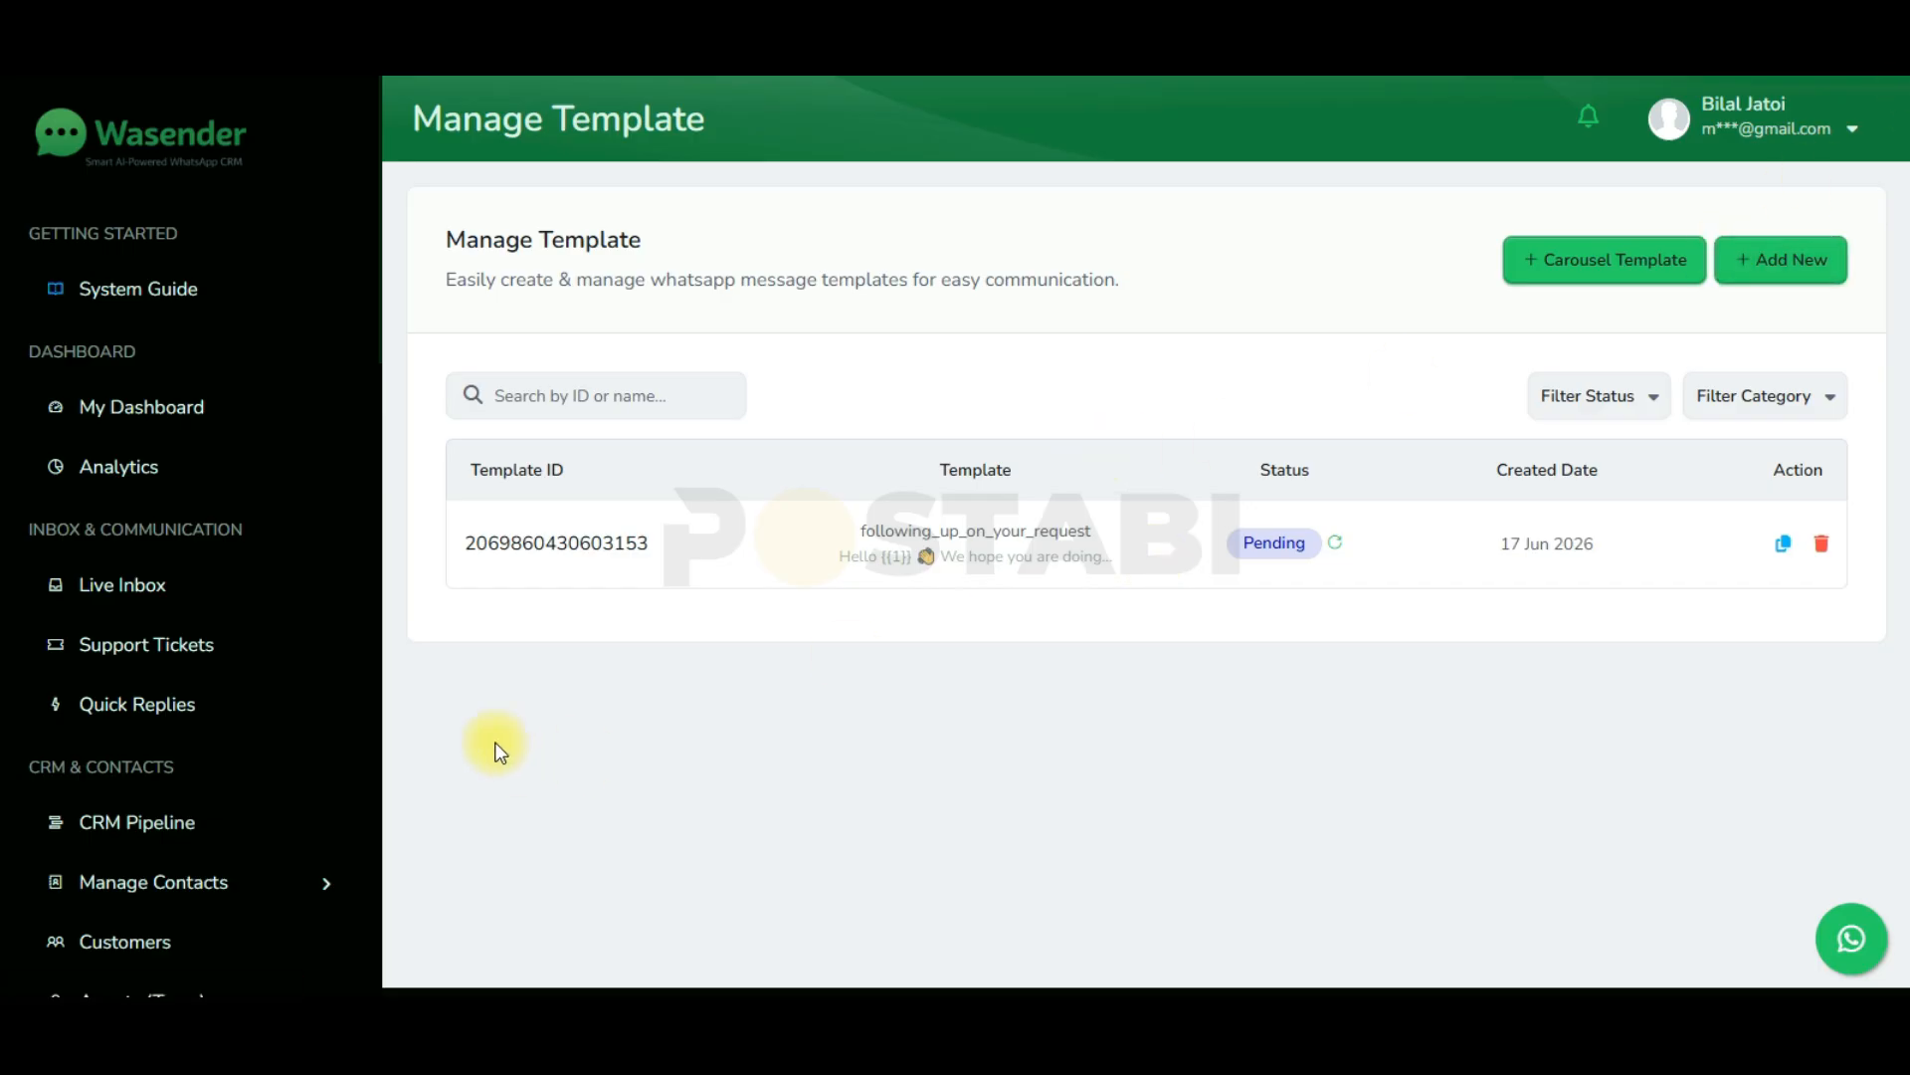
- Review following_up_on_your_request in the Manage Template list, still Pending
scroll(191, 537, "down", 6)
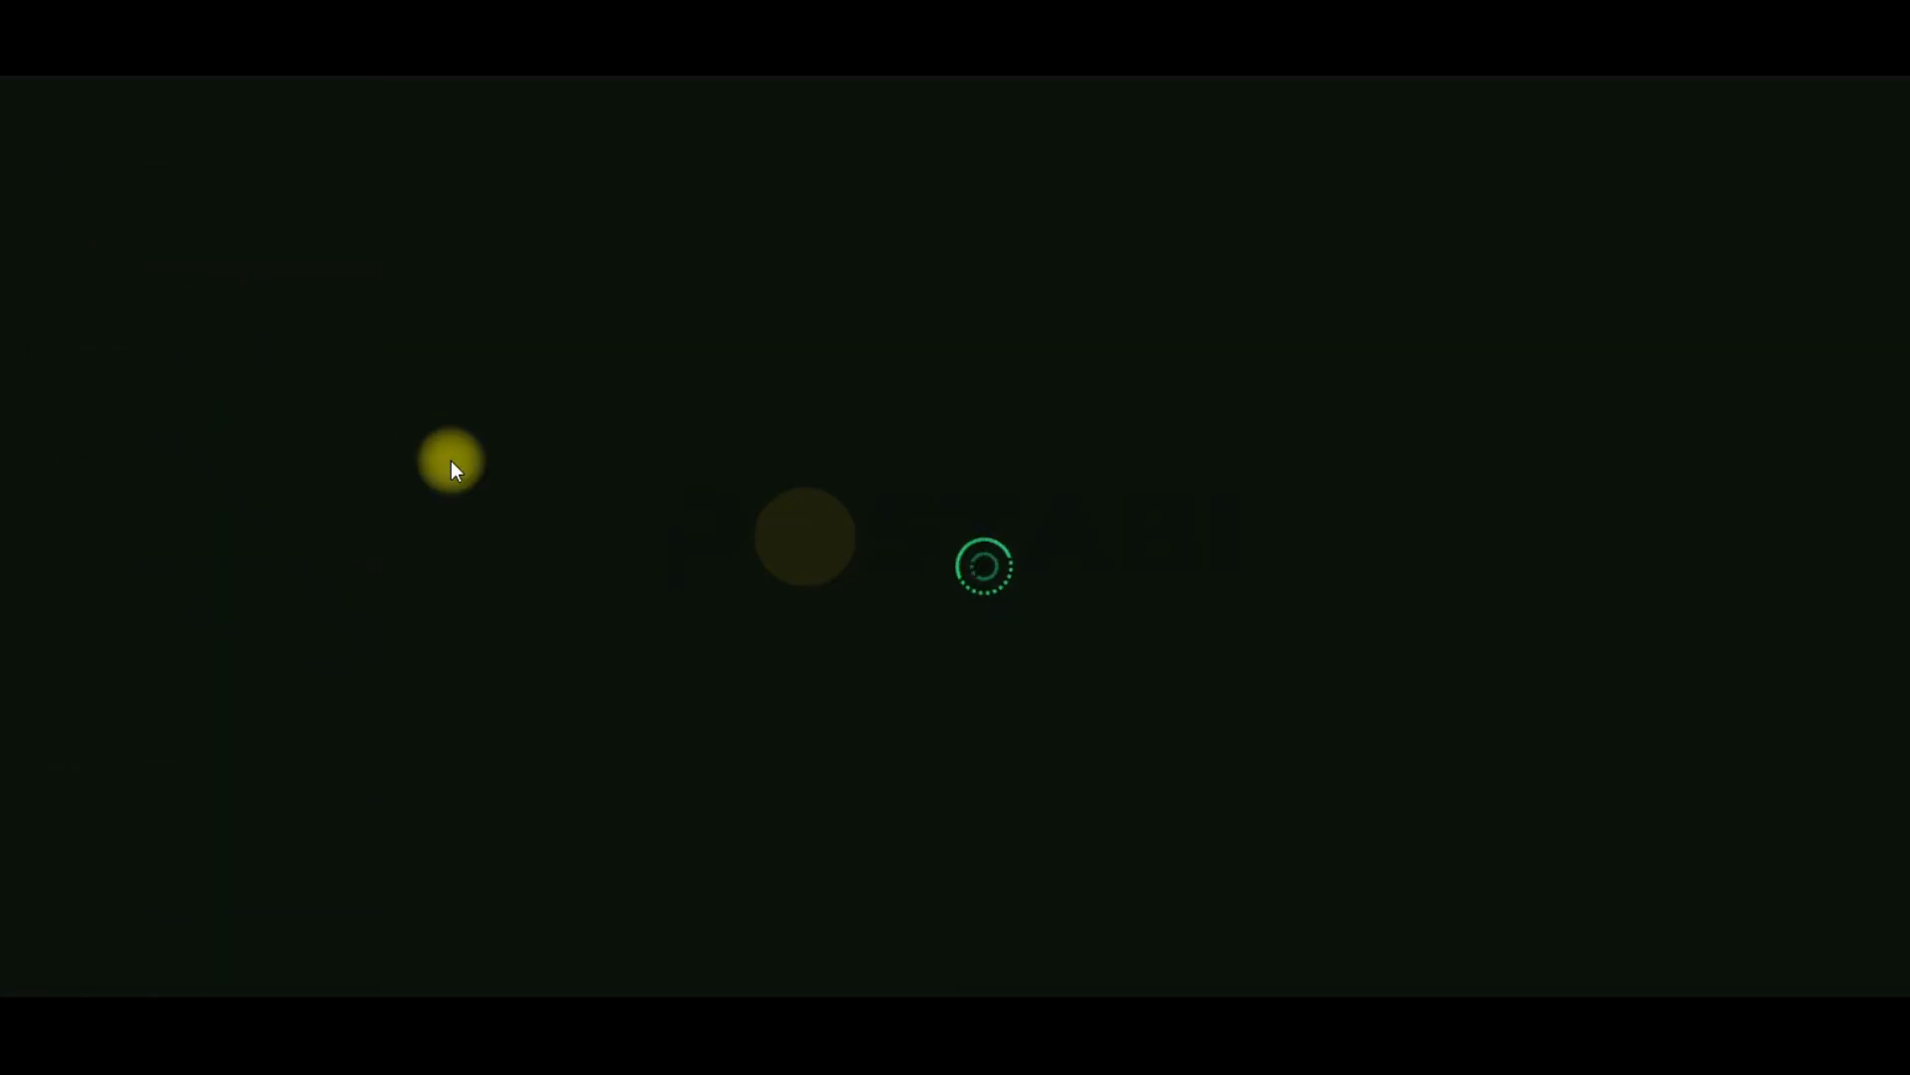
- In AI assistant settings, test the provider connection and keep Google Gemini as provider
scroll(333, 568, "down", 6)
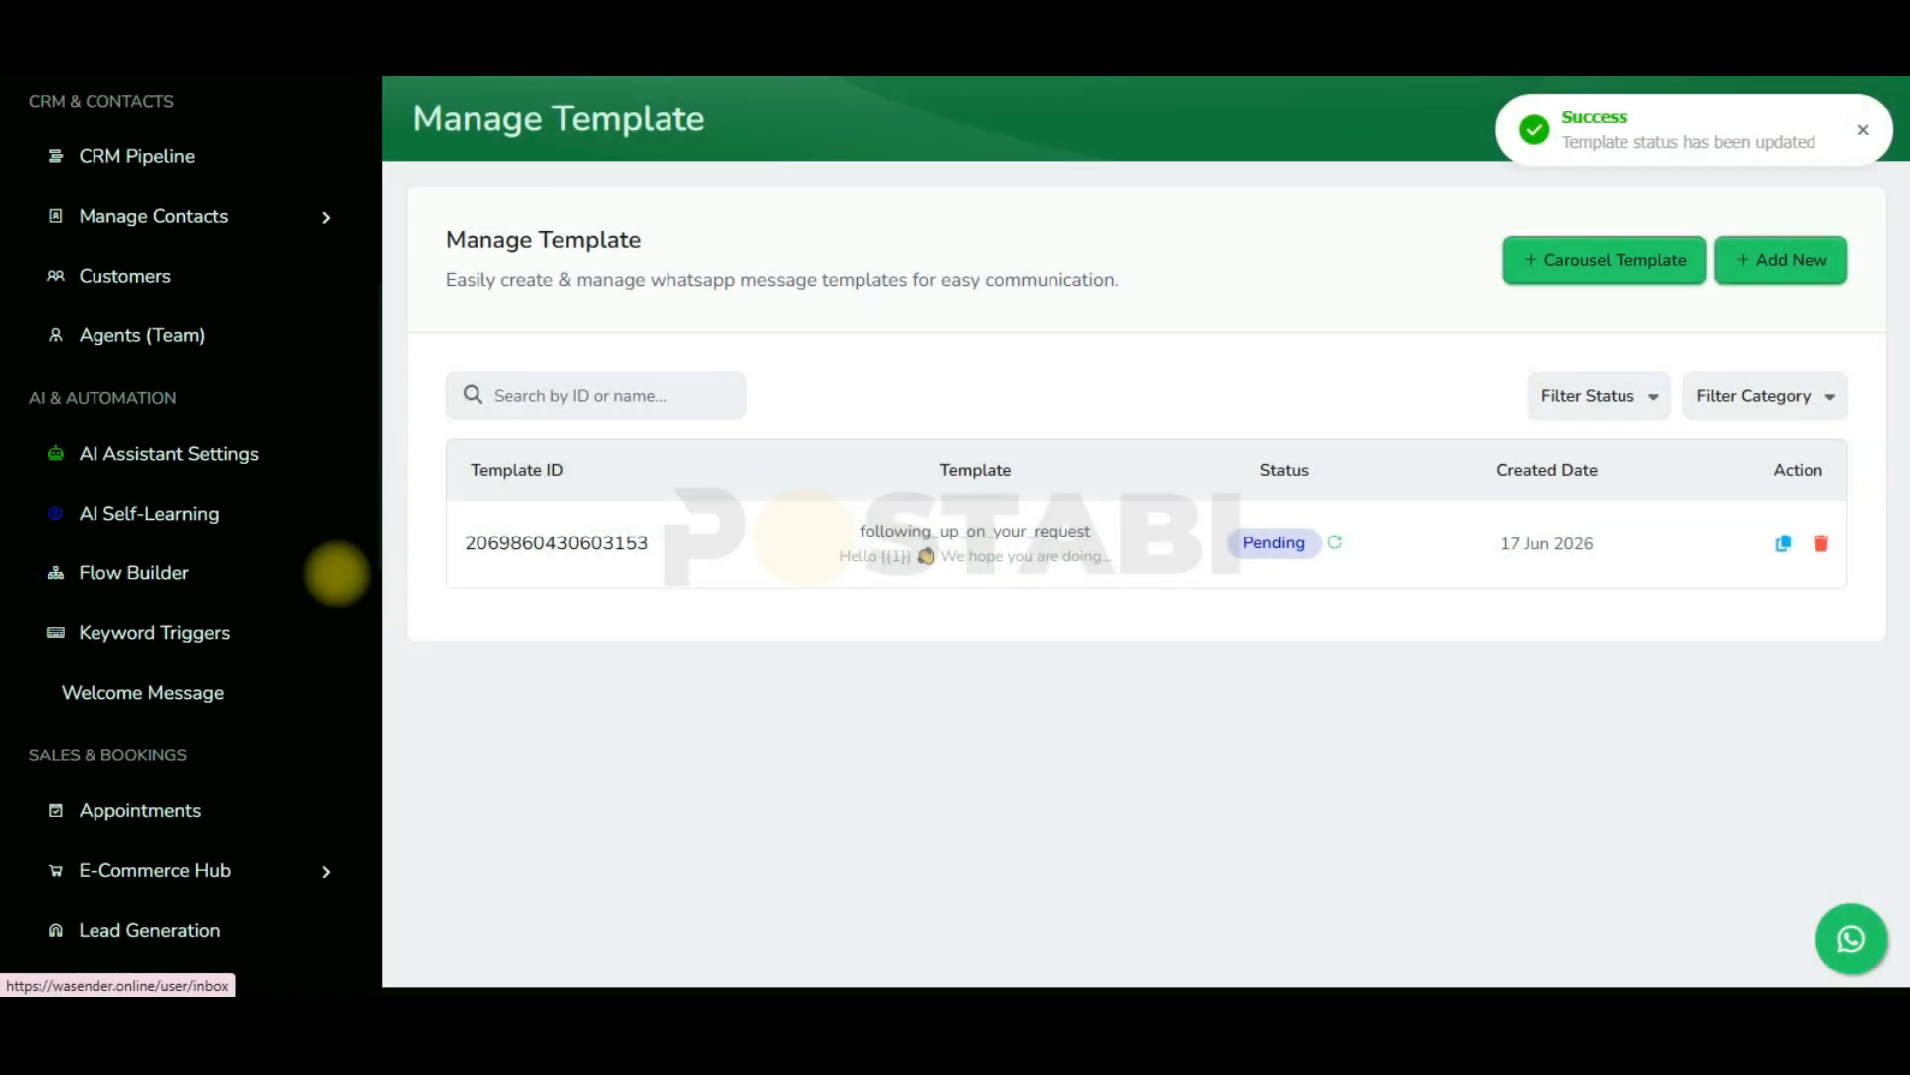
left_click(258, 485)
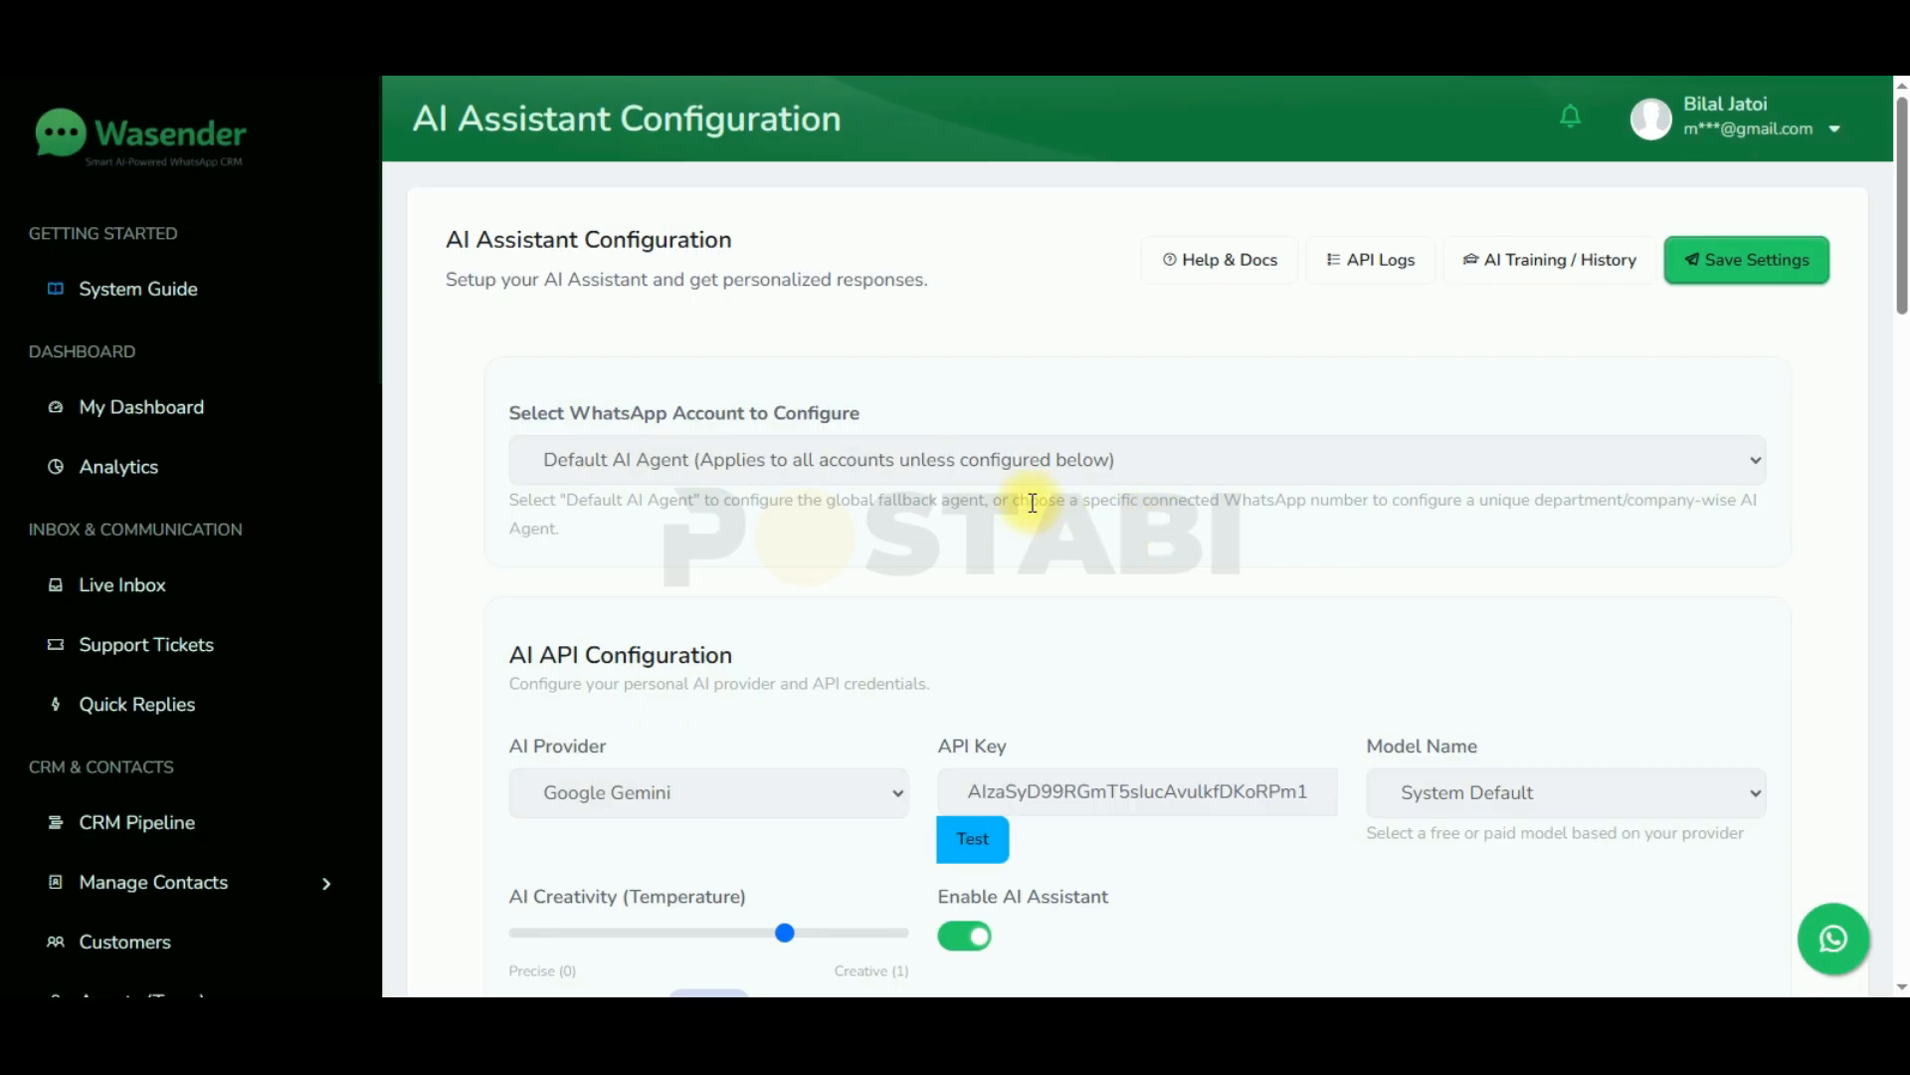
left_click(975, 840)
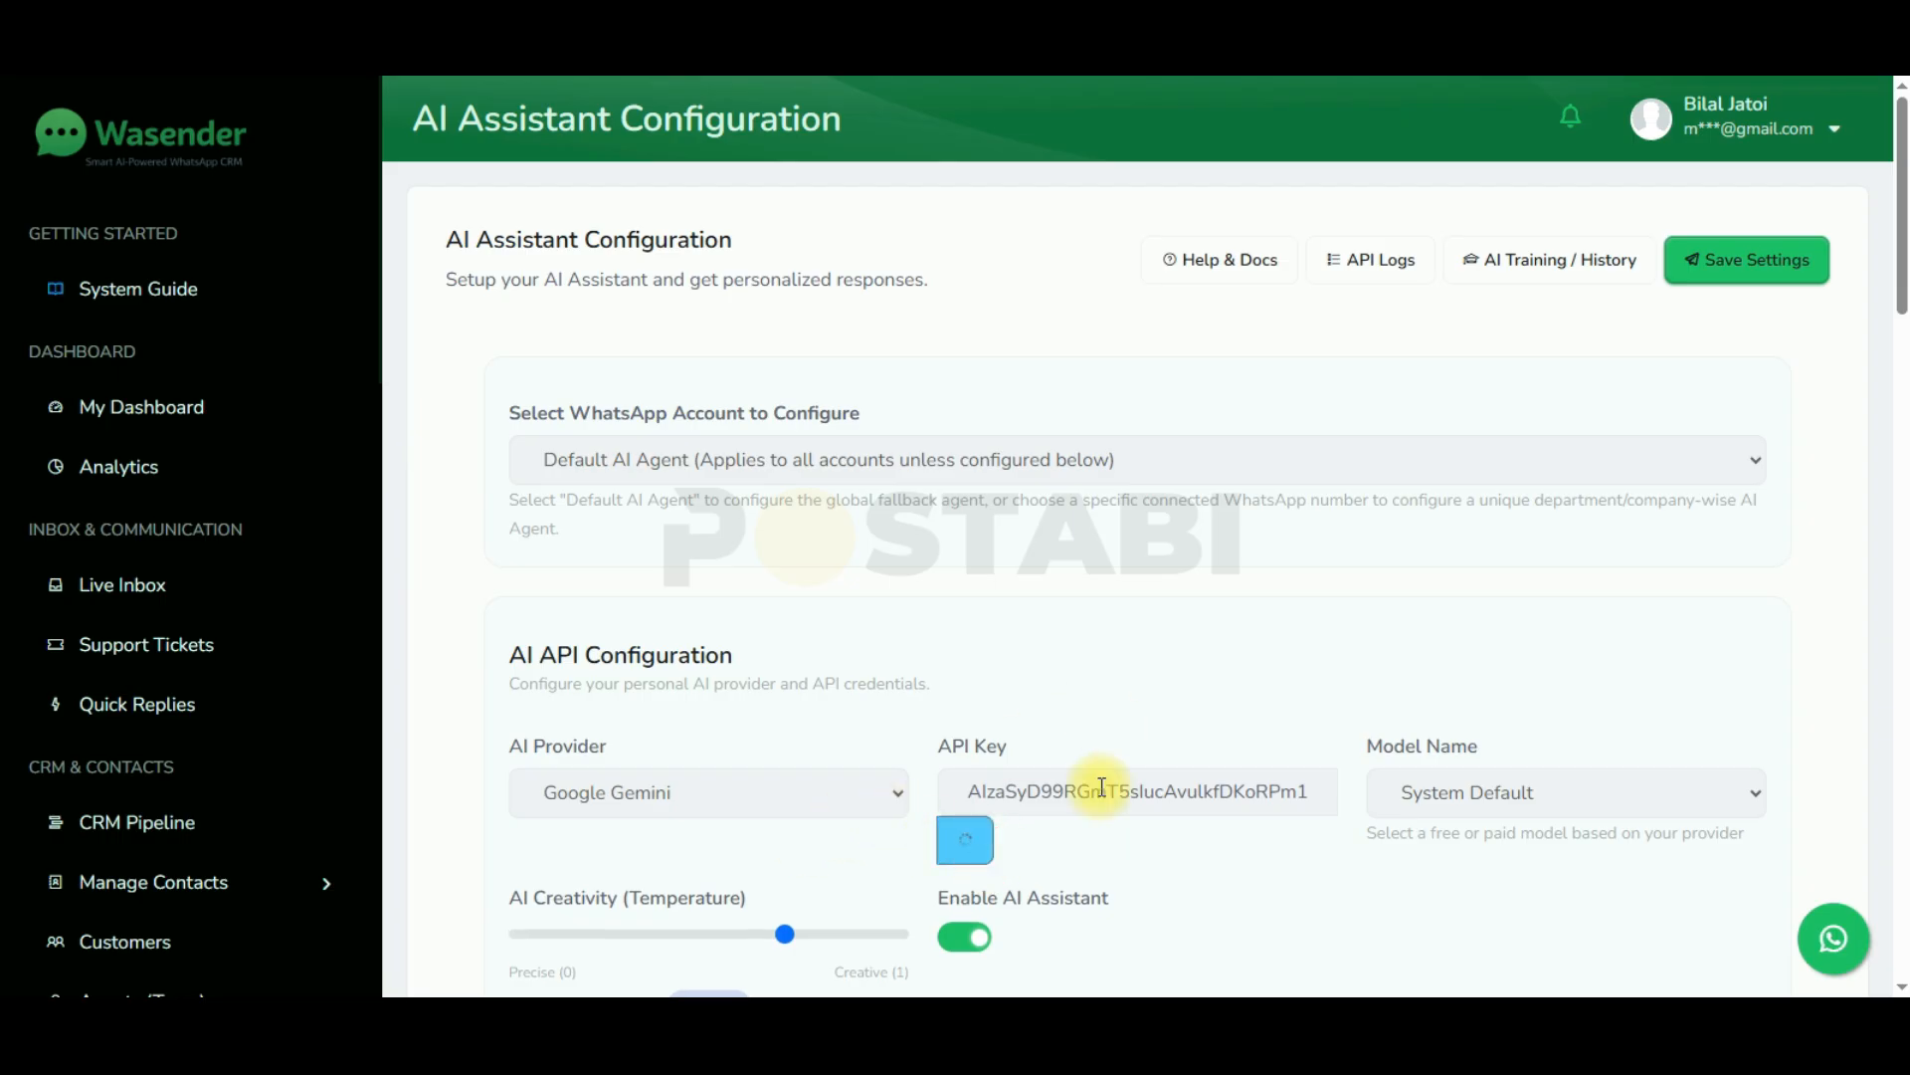
left_click(703, 796)
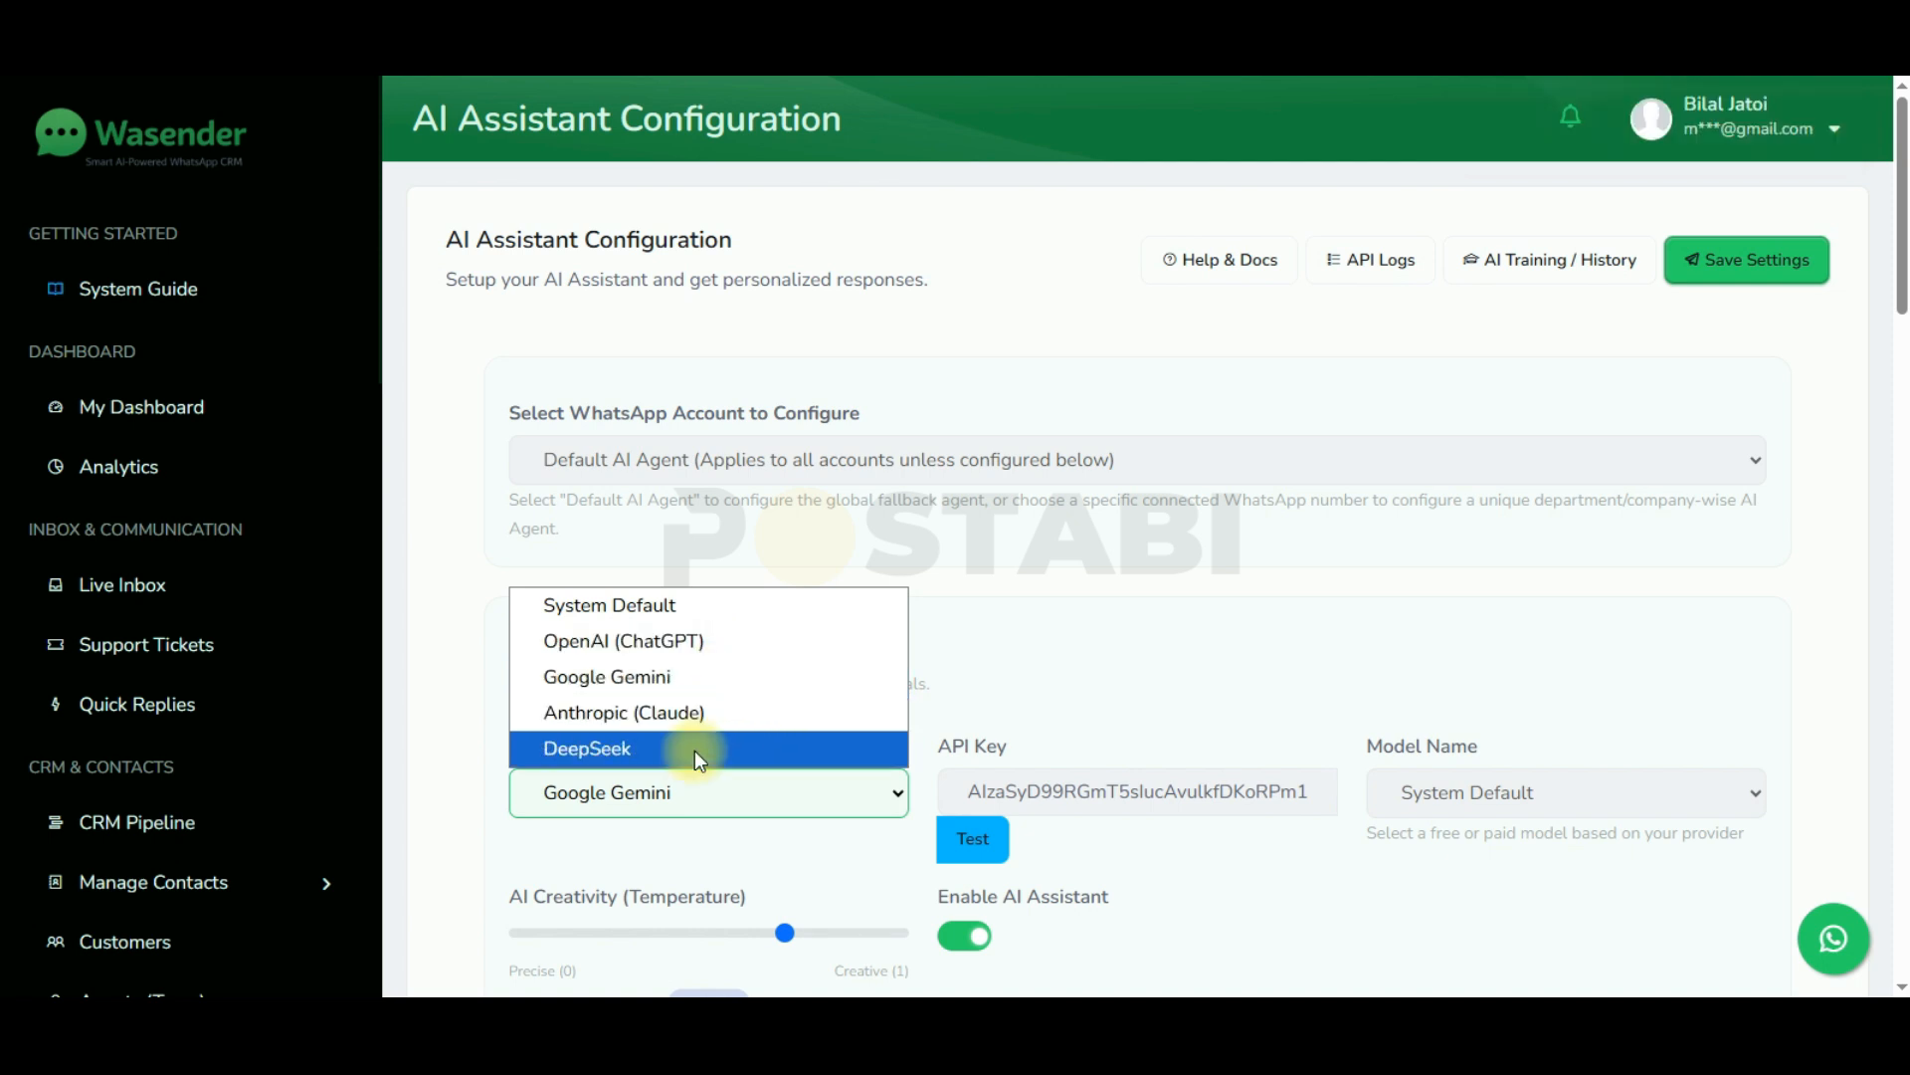
left_click(683, 675)
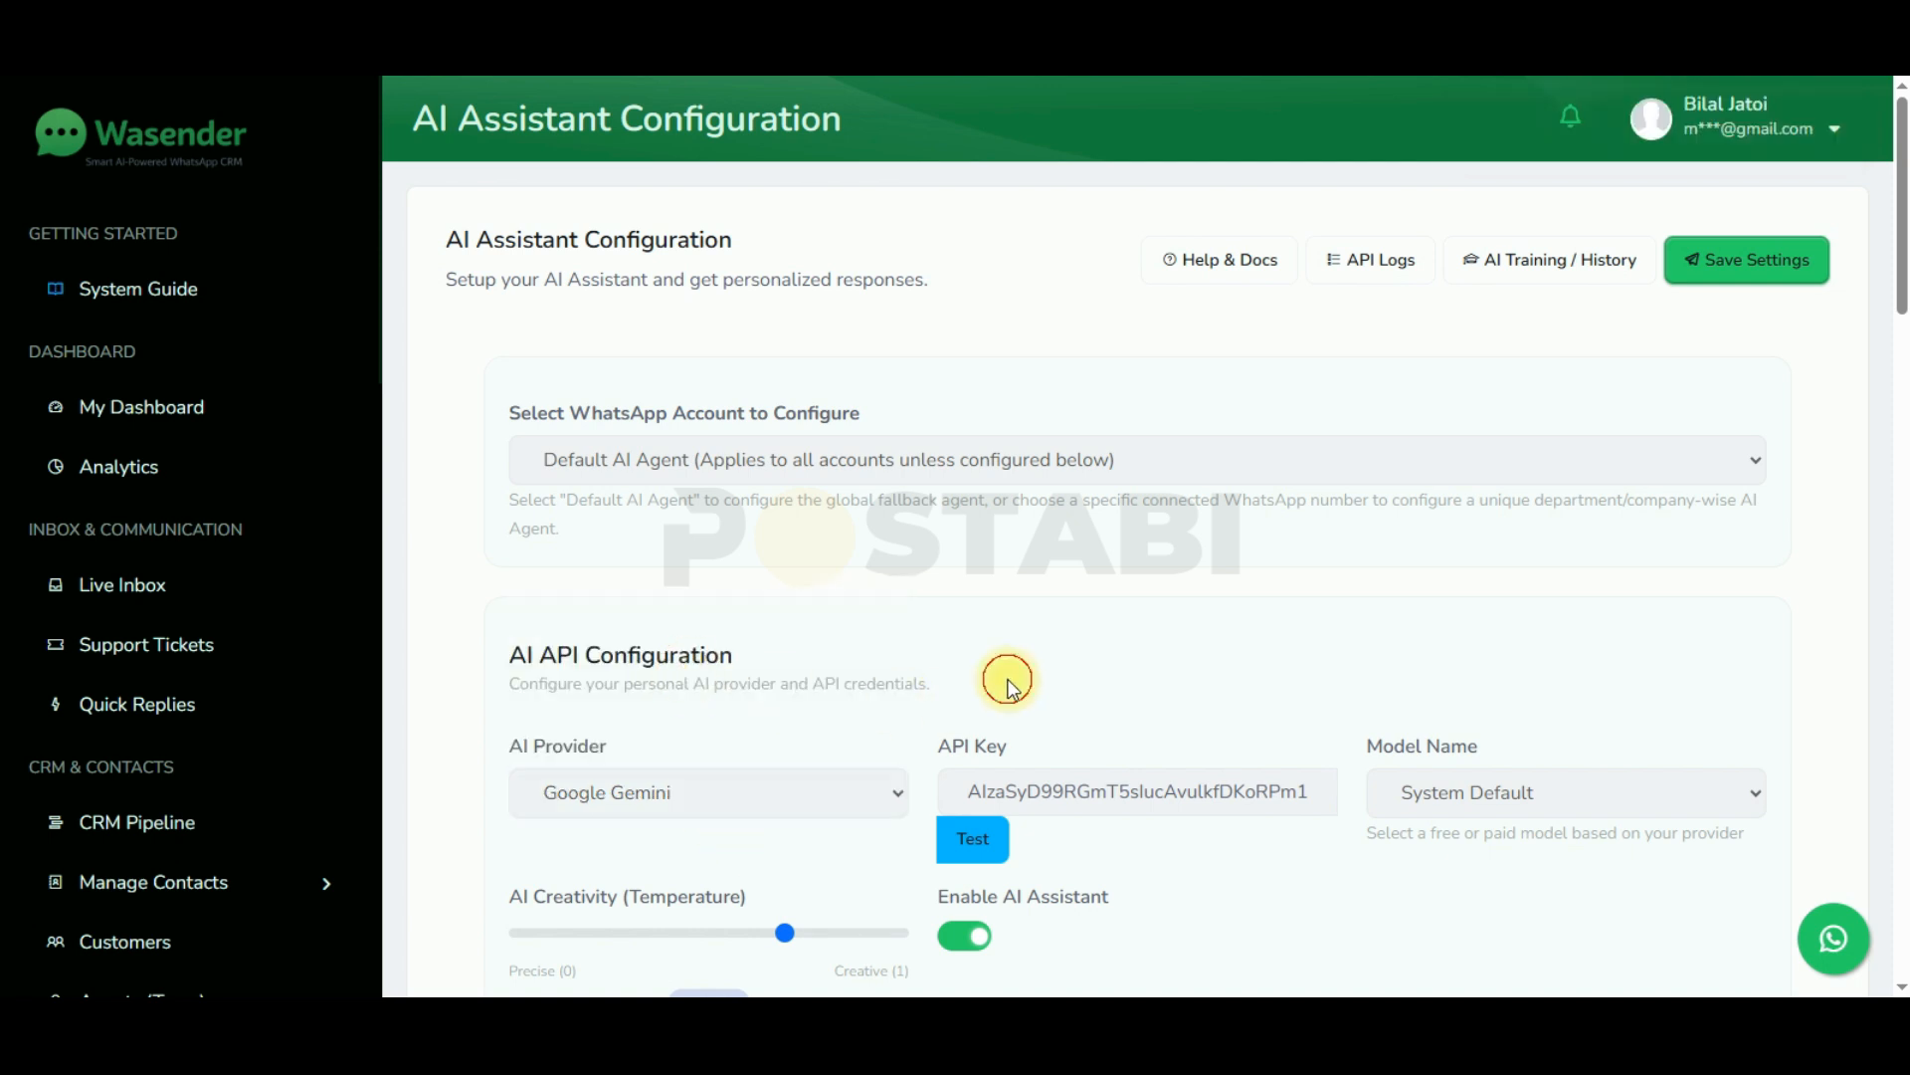
- Leave Model Name at System Default, switch the AI assistant off, and open a new tab
scroll(1125, 519, "down", 3)
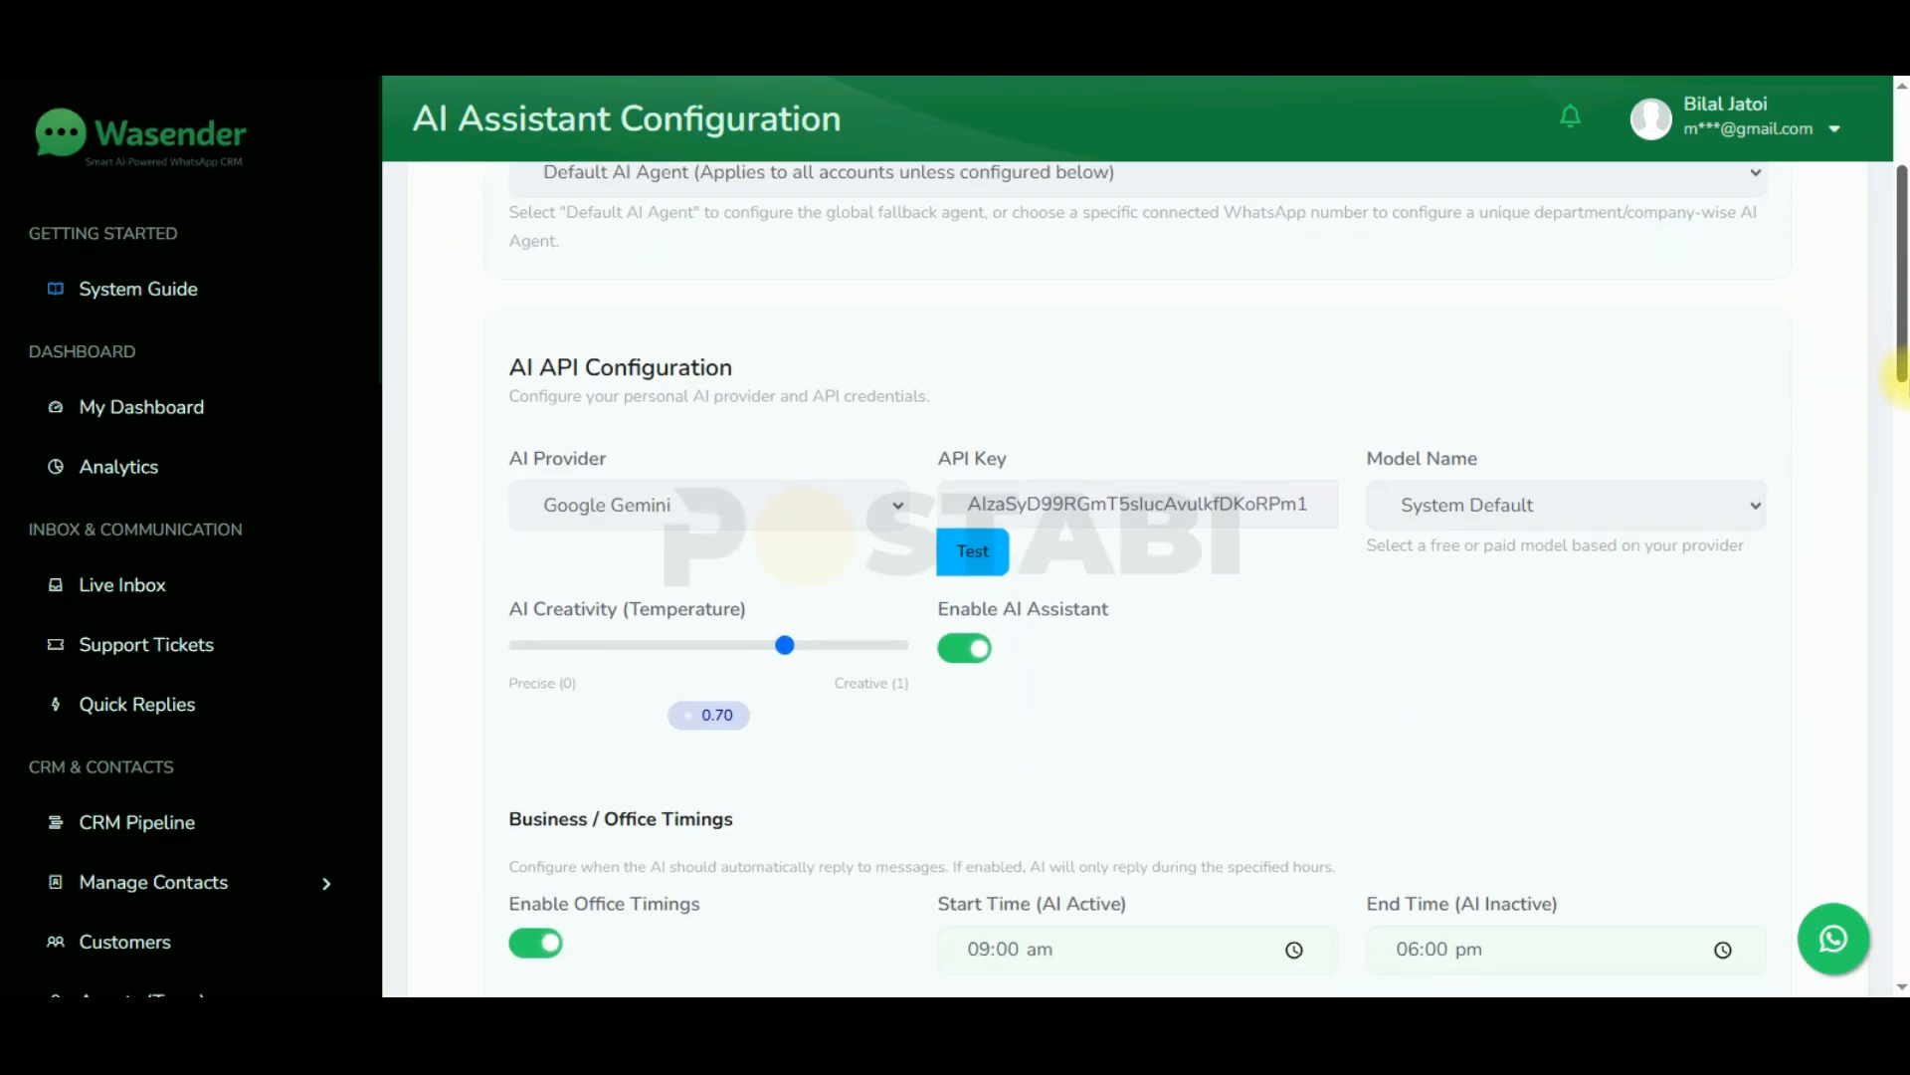
left_click(1124, 518)
left_click(1407, 498)
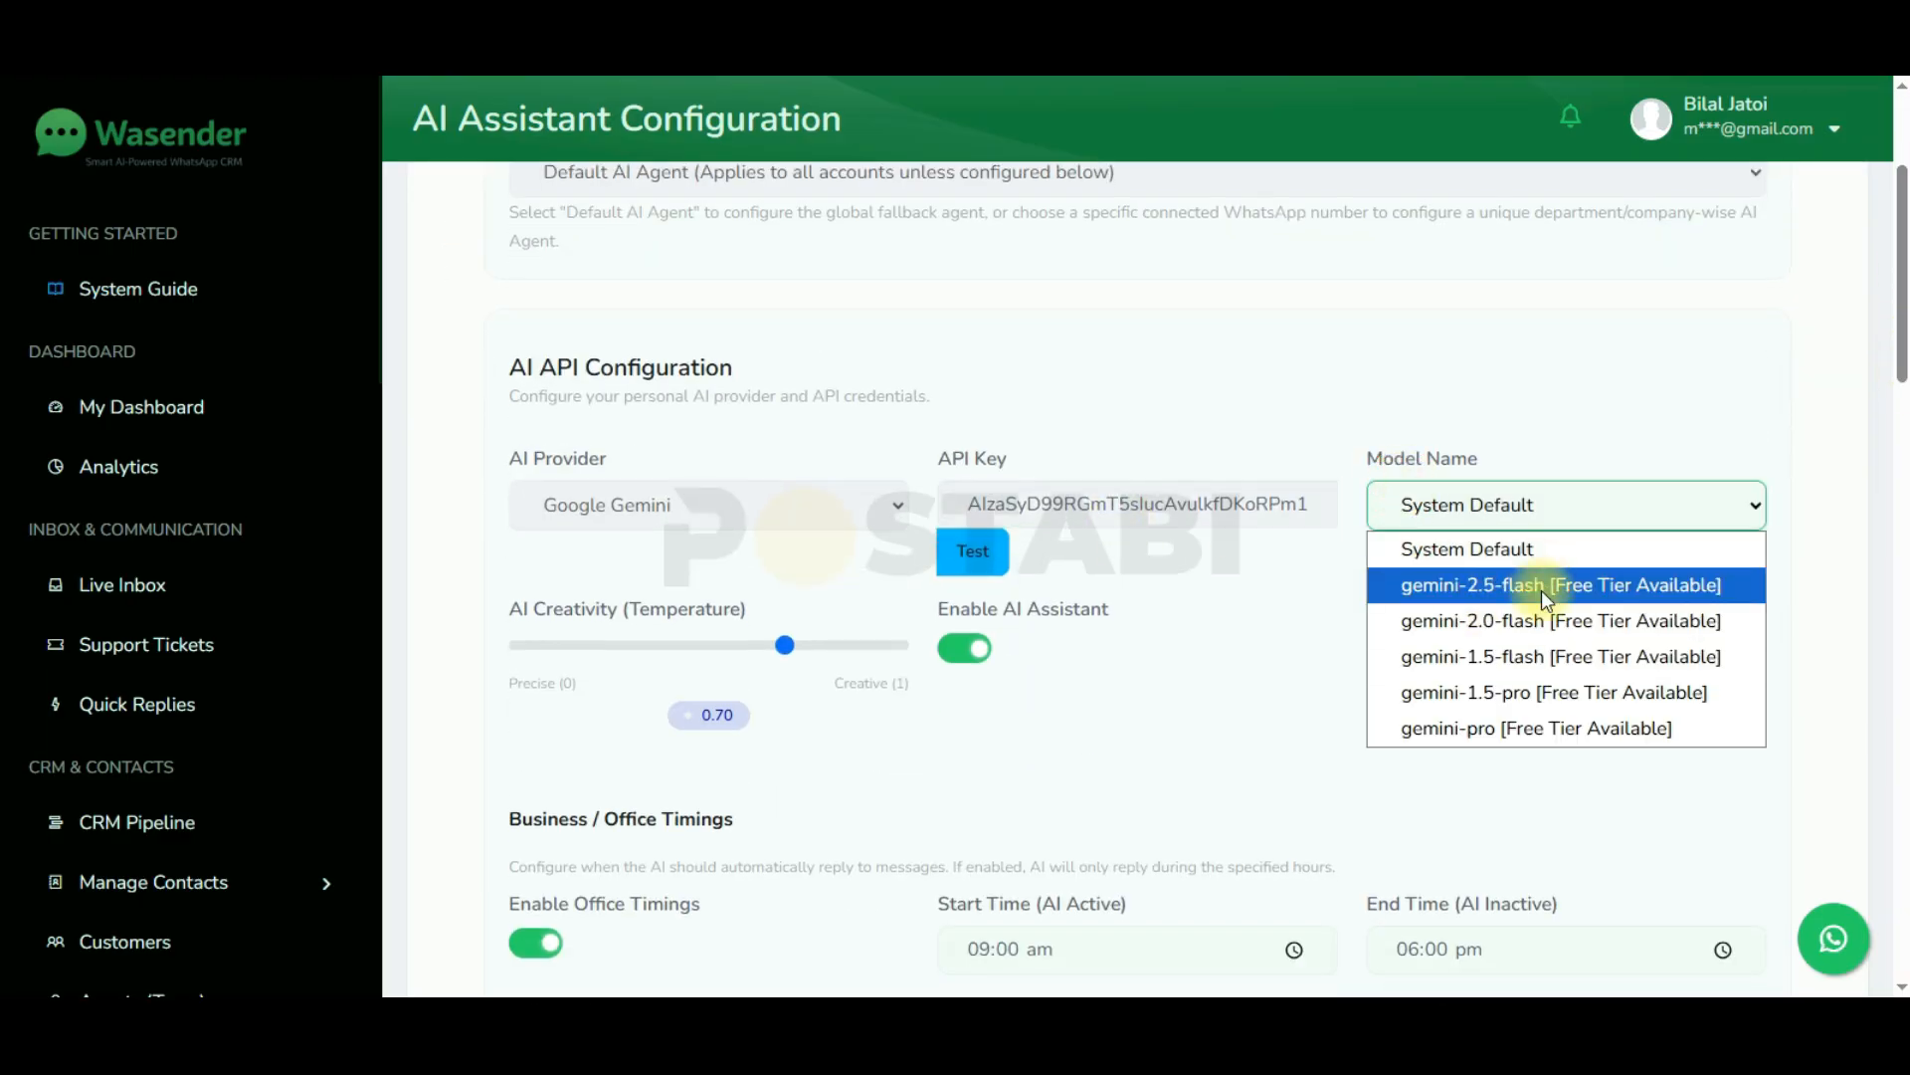
left_click(1097, 701)
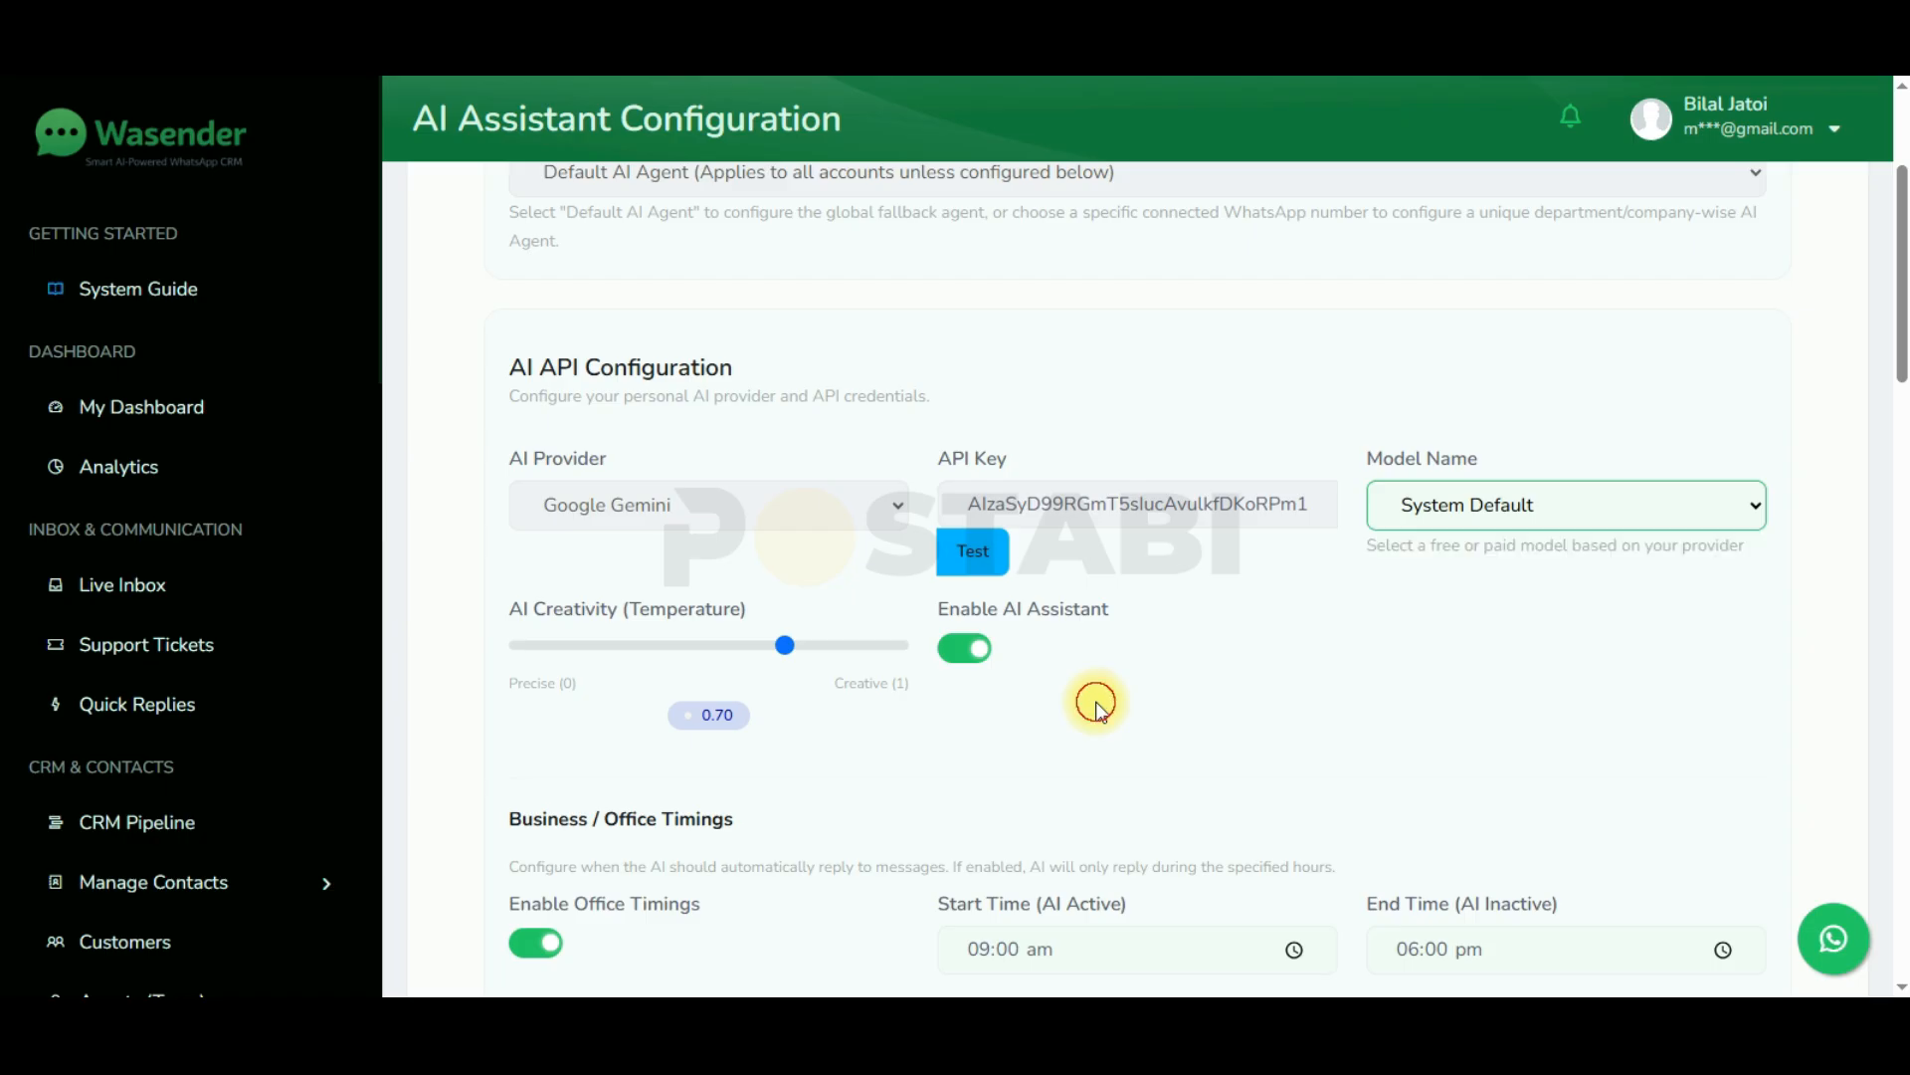
triple_click(993, 610)
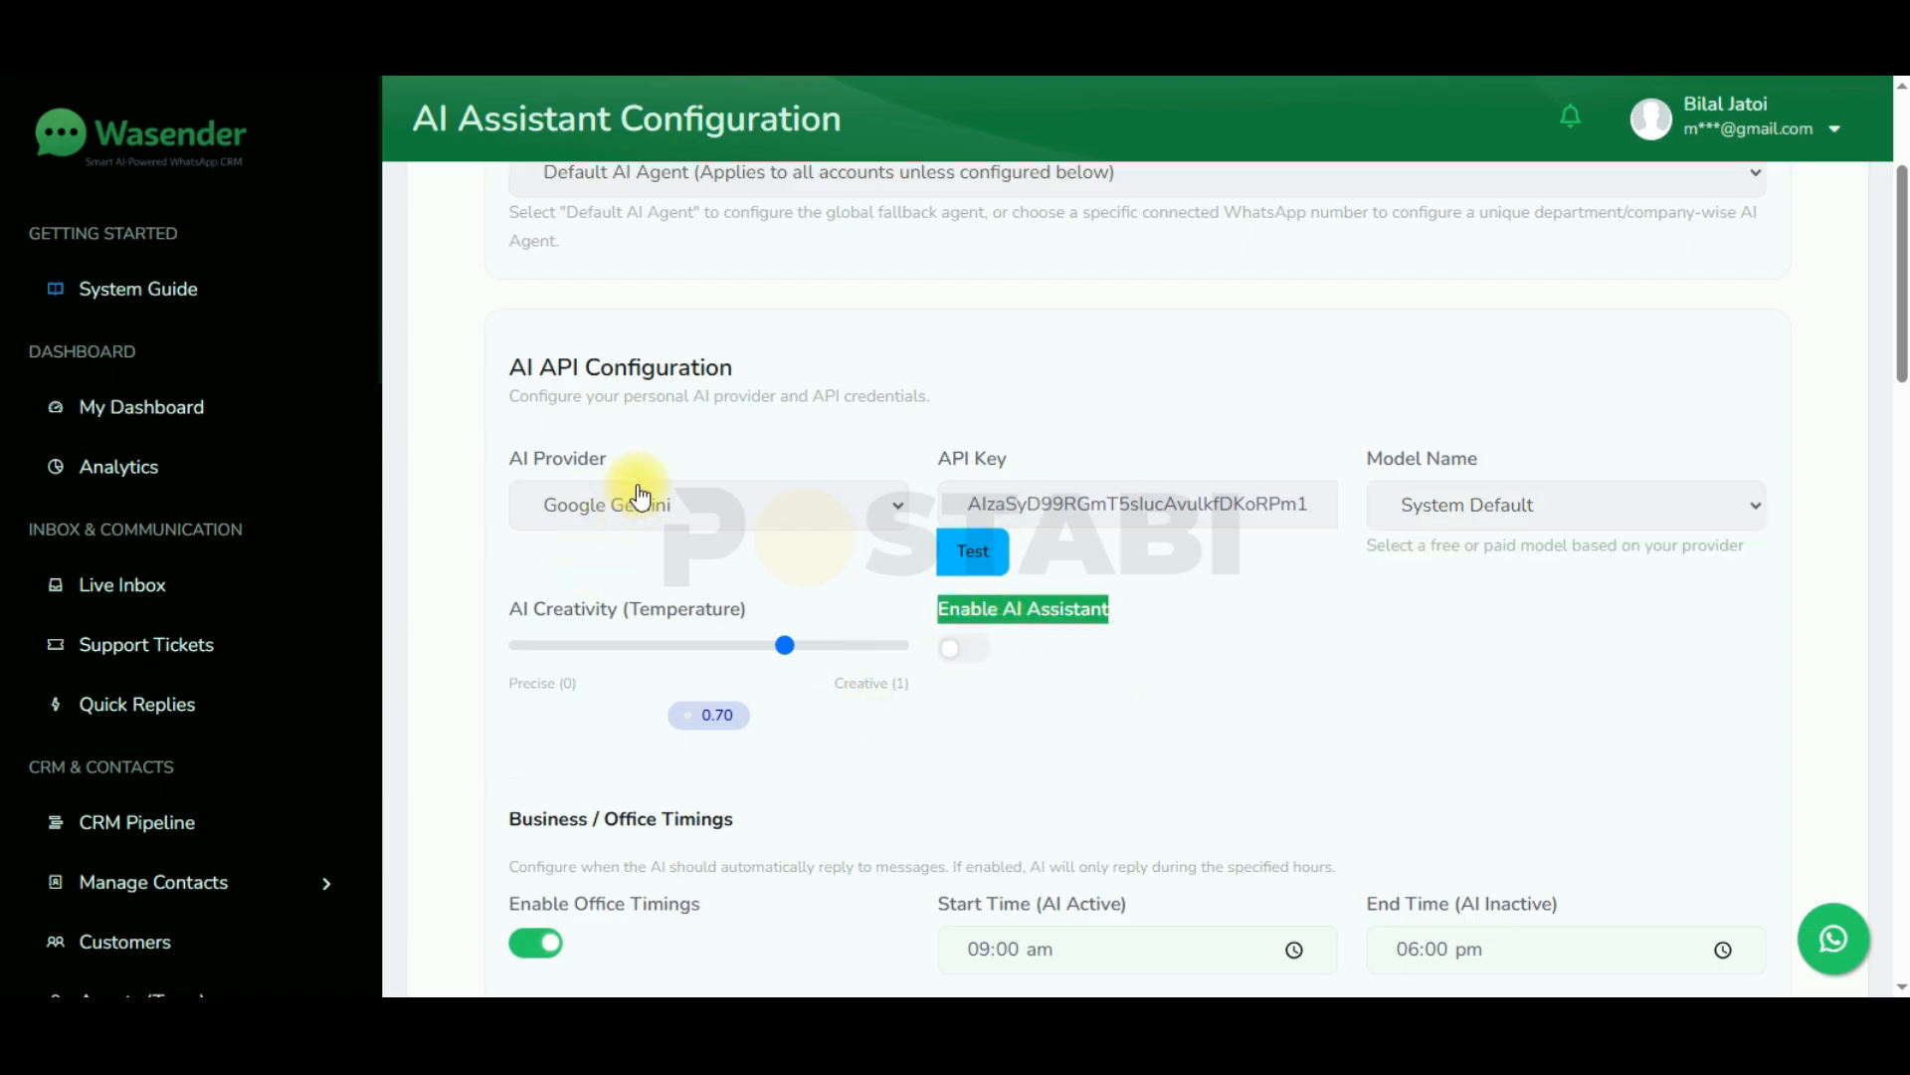
mouse_move(1904, 328)
left_mouse_down()
mouse_move(1906, 284)
mouse_move(1906, 416)
mouse_move(1889, 349)
left_mouse_up()
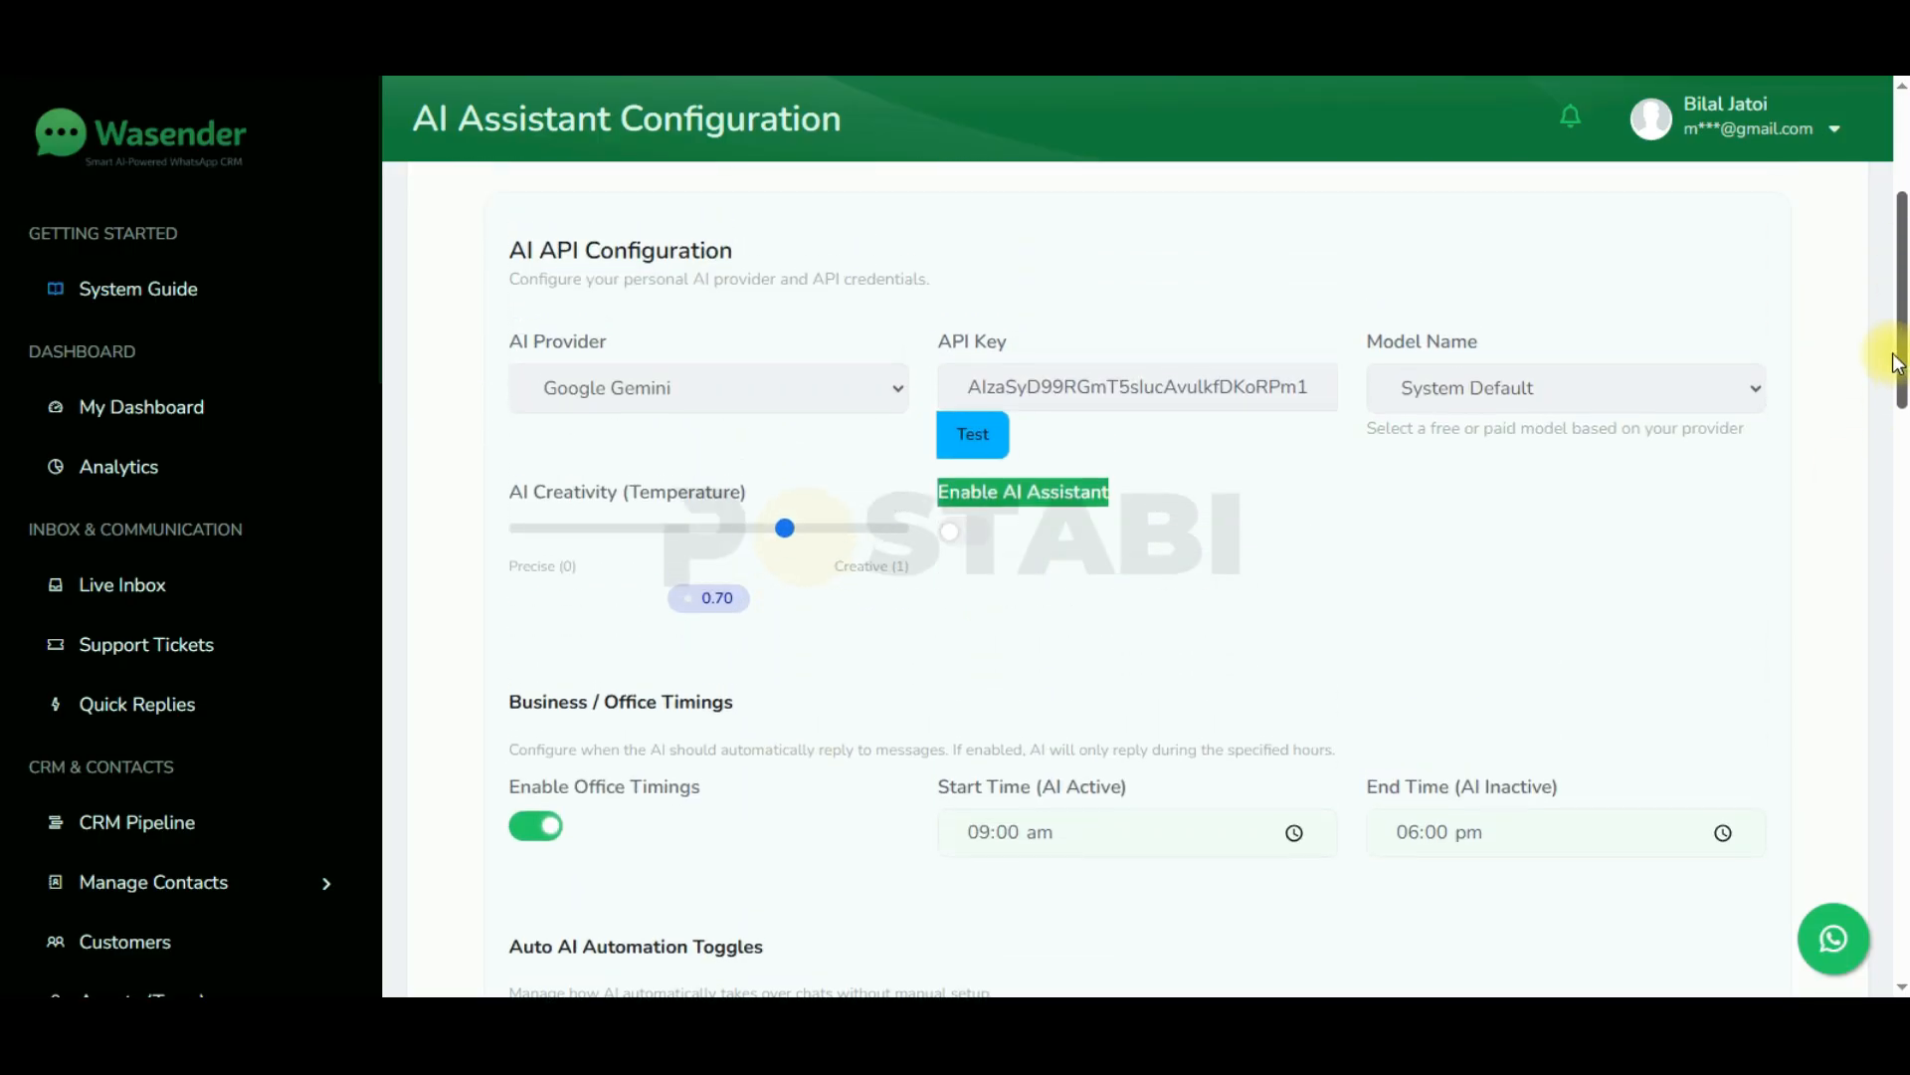
left_click(1237, 605)
key("ctrl+t")
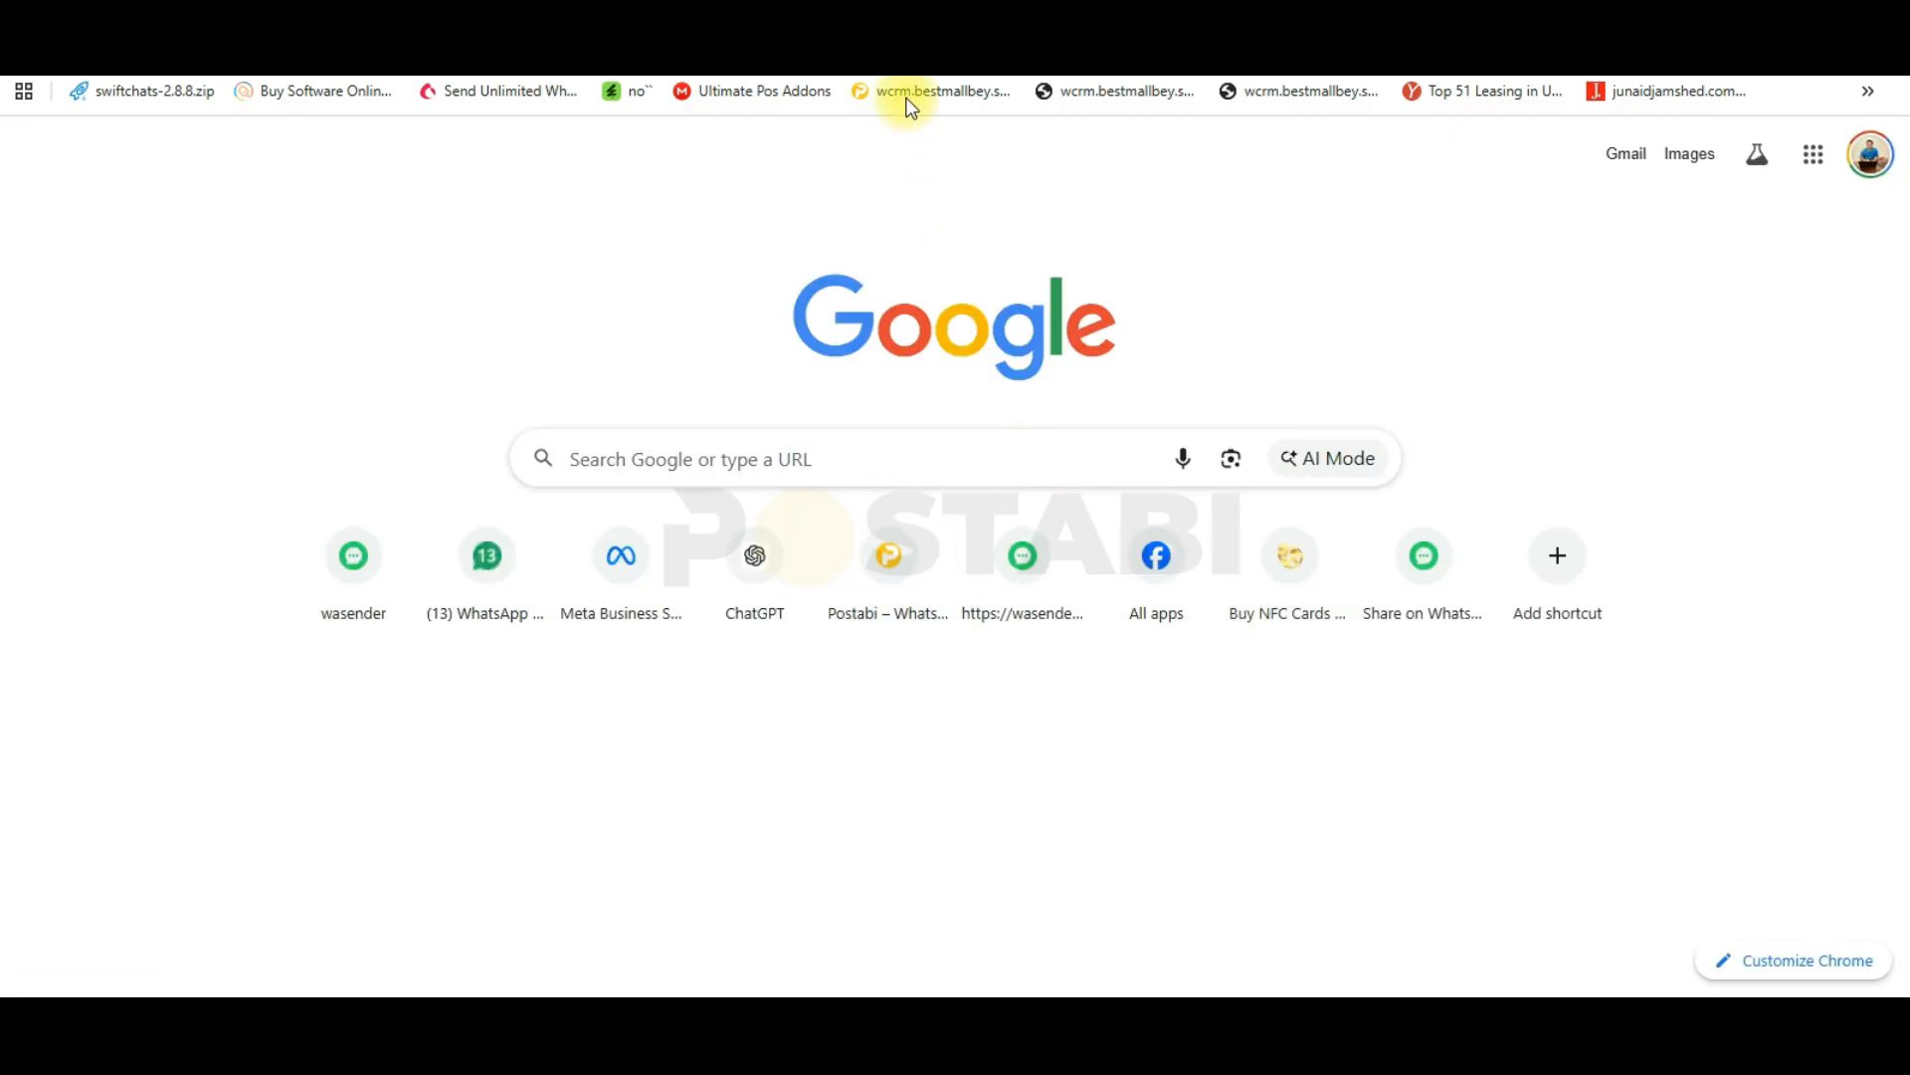
- Search Google for 'gemini api' and open the Google AI Studio API key result
type("gemini api")
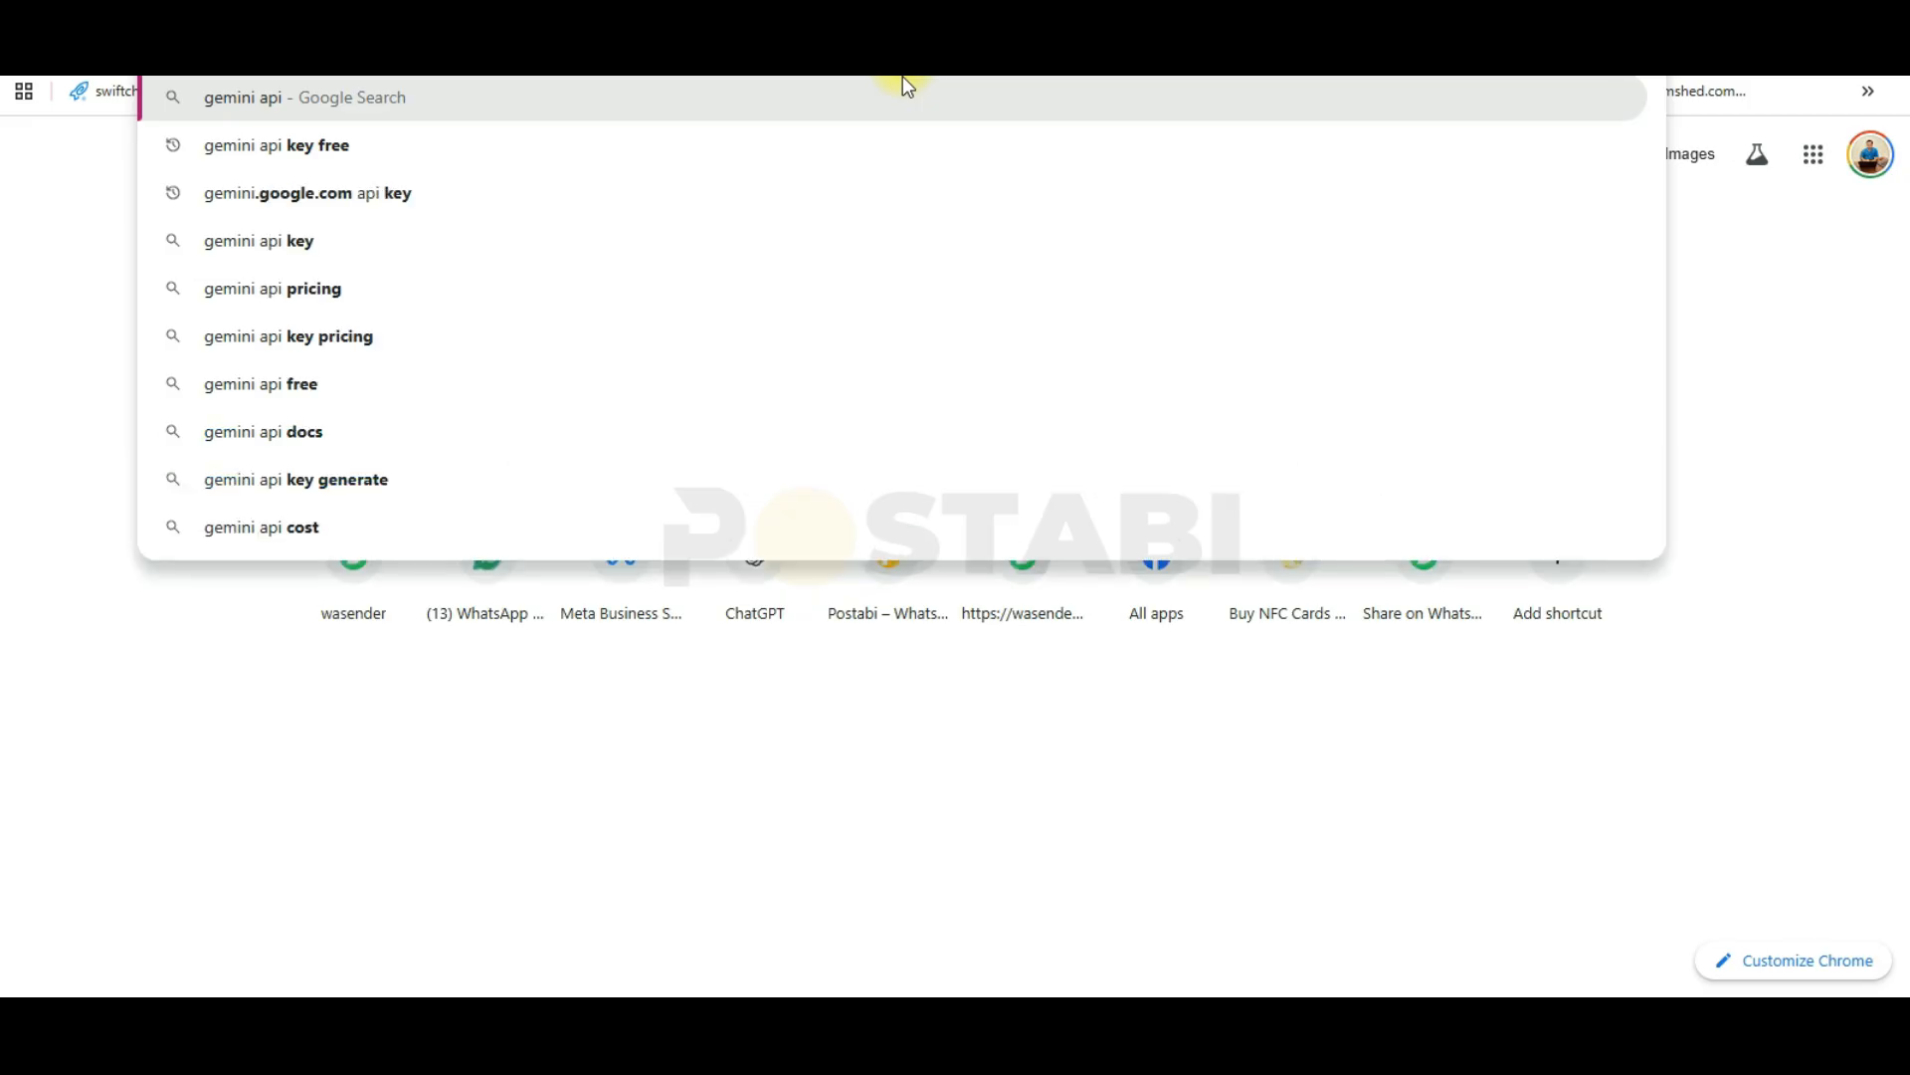
key("Return")
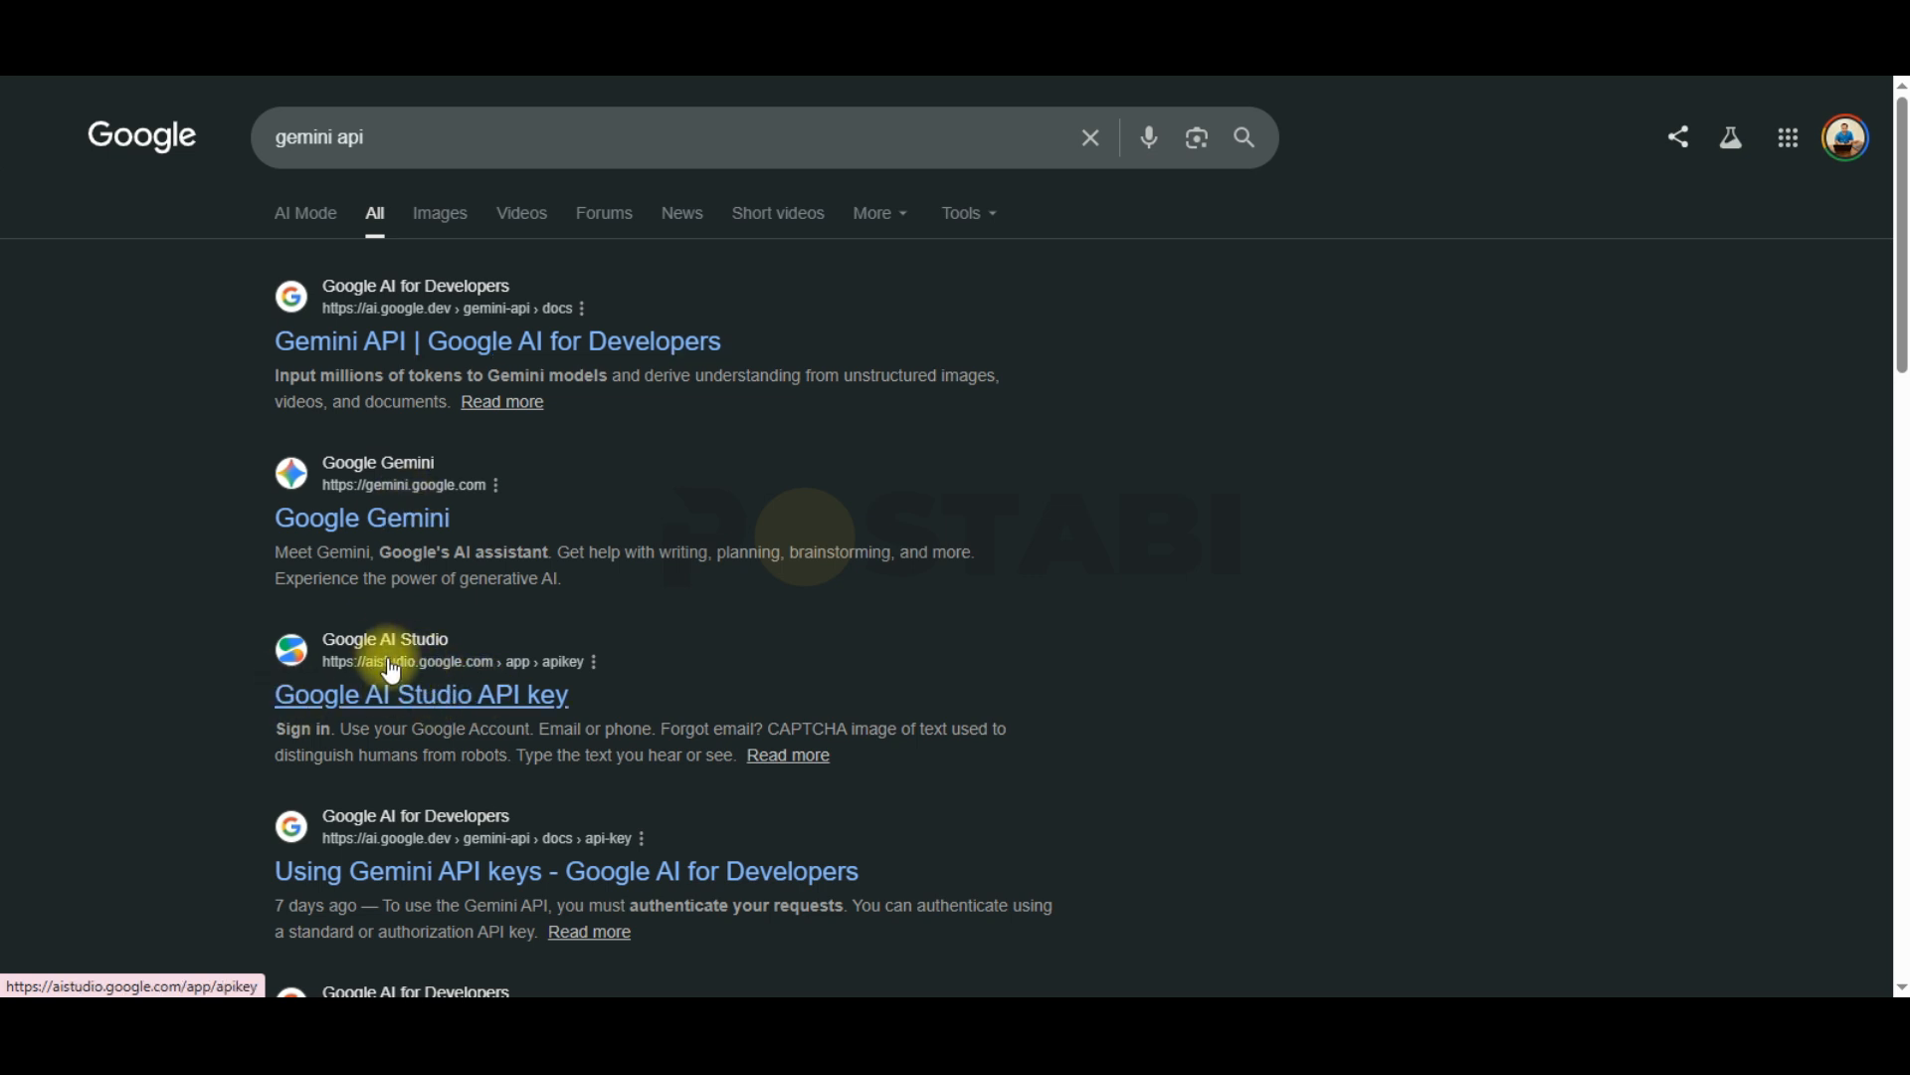
left_click(474, 701)
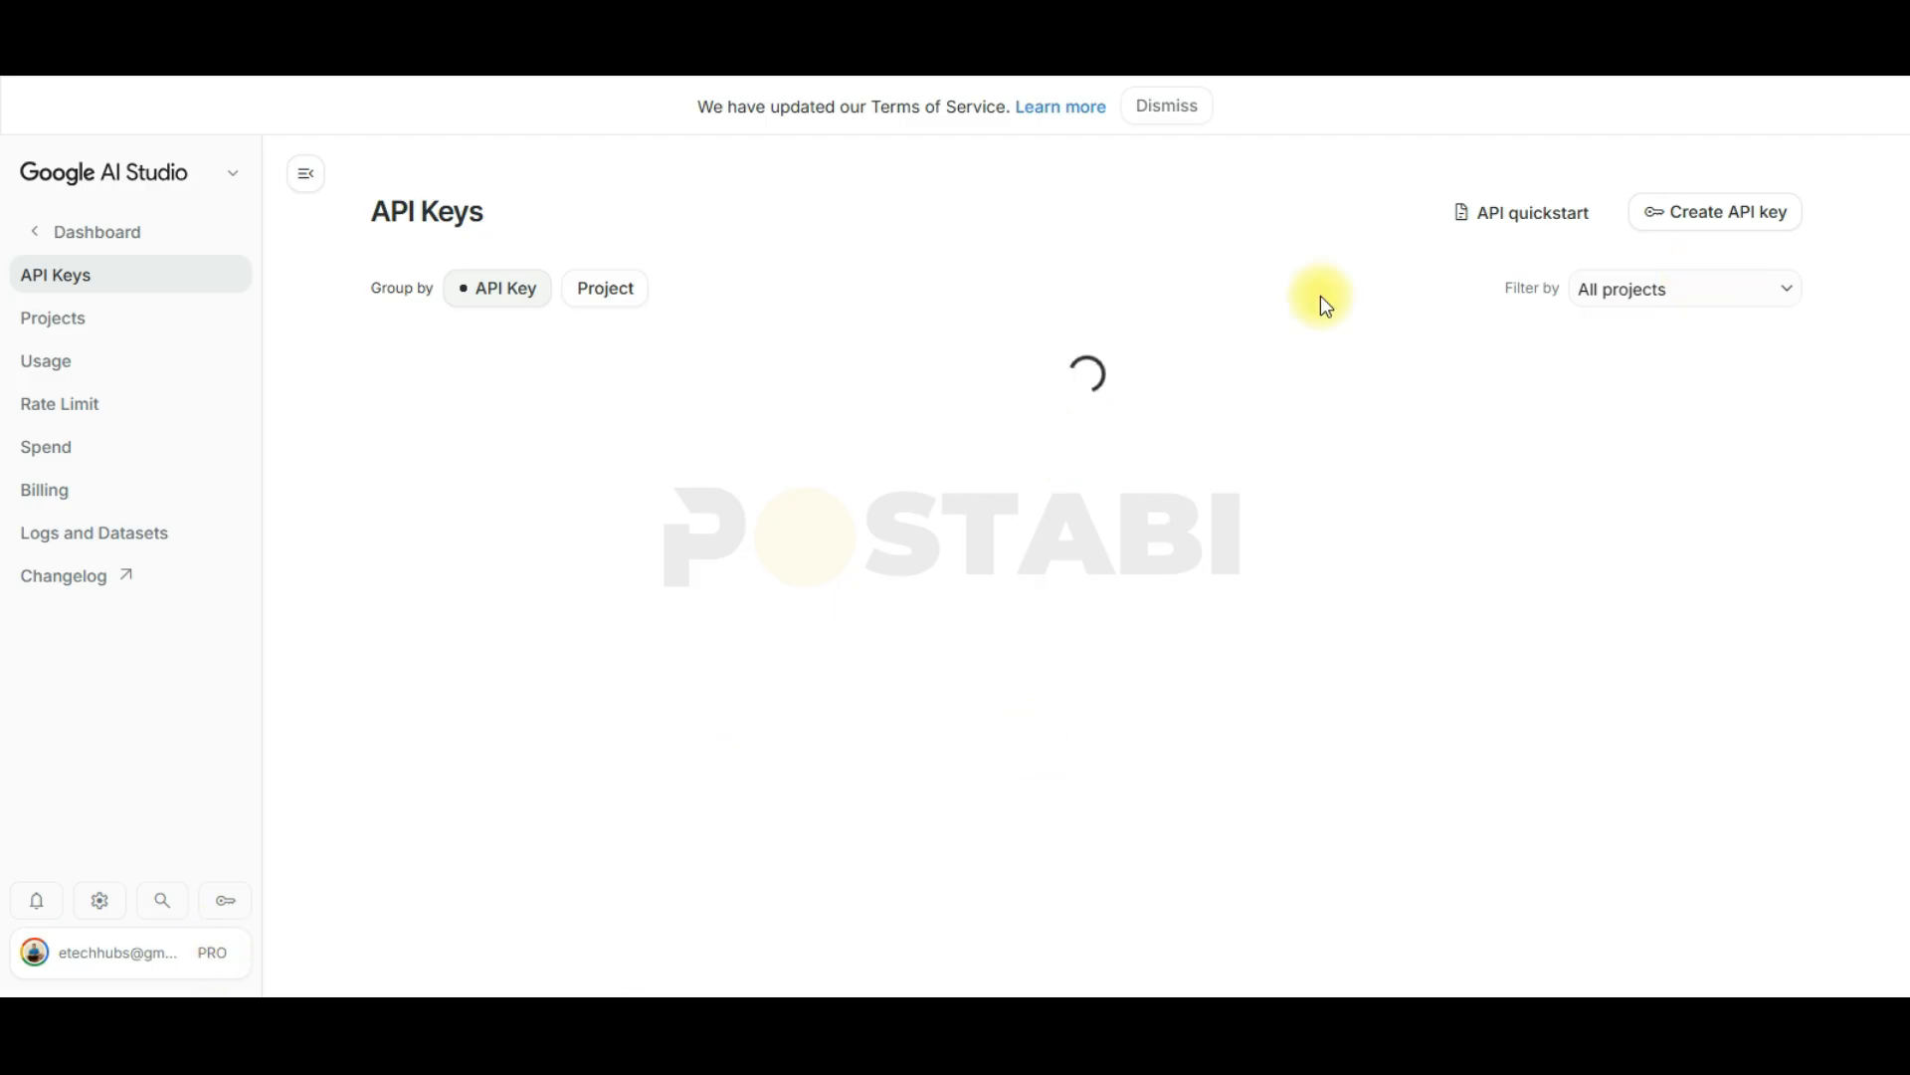
- Start a new API key named zyromintern and create a project called whatsapp for it
left_click(1694, 205)
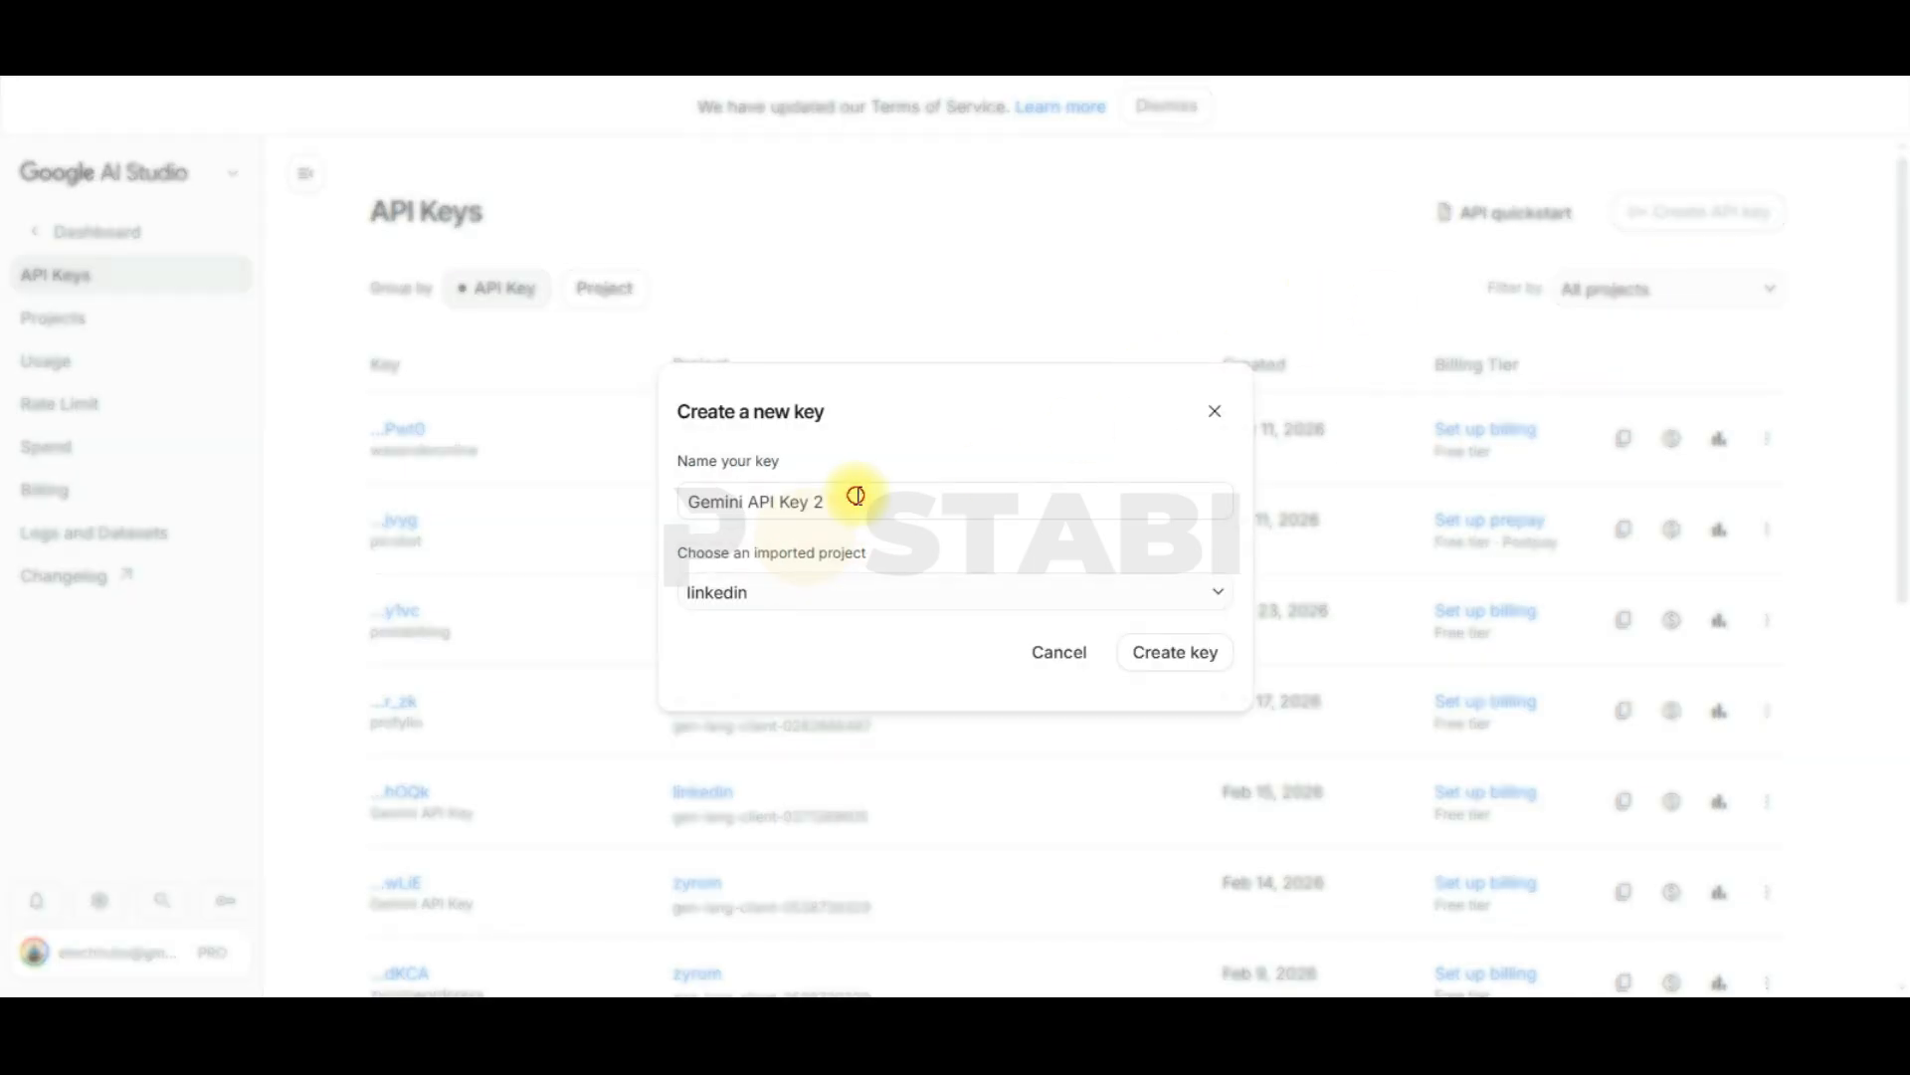
triple_click(857, 496)
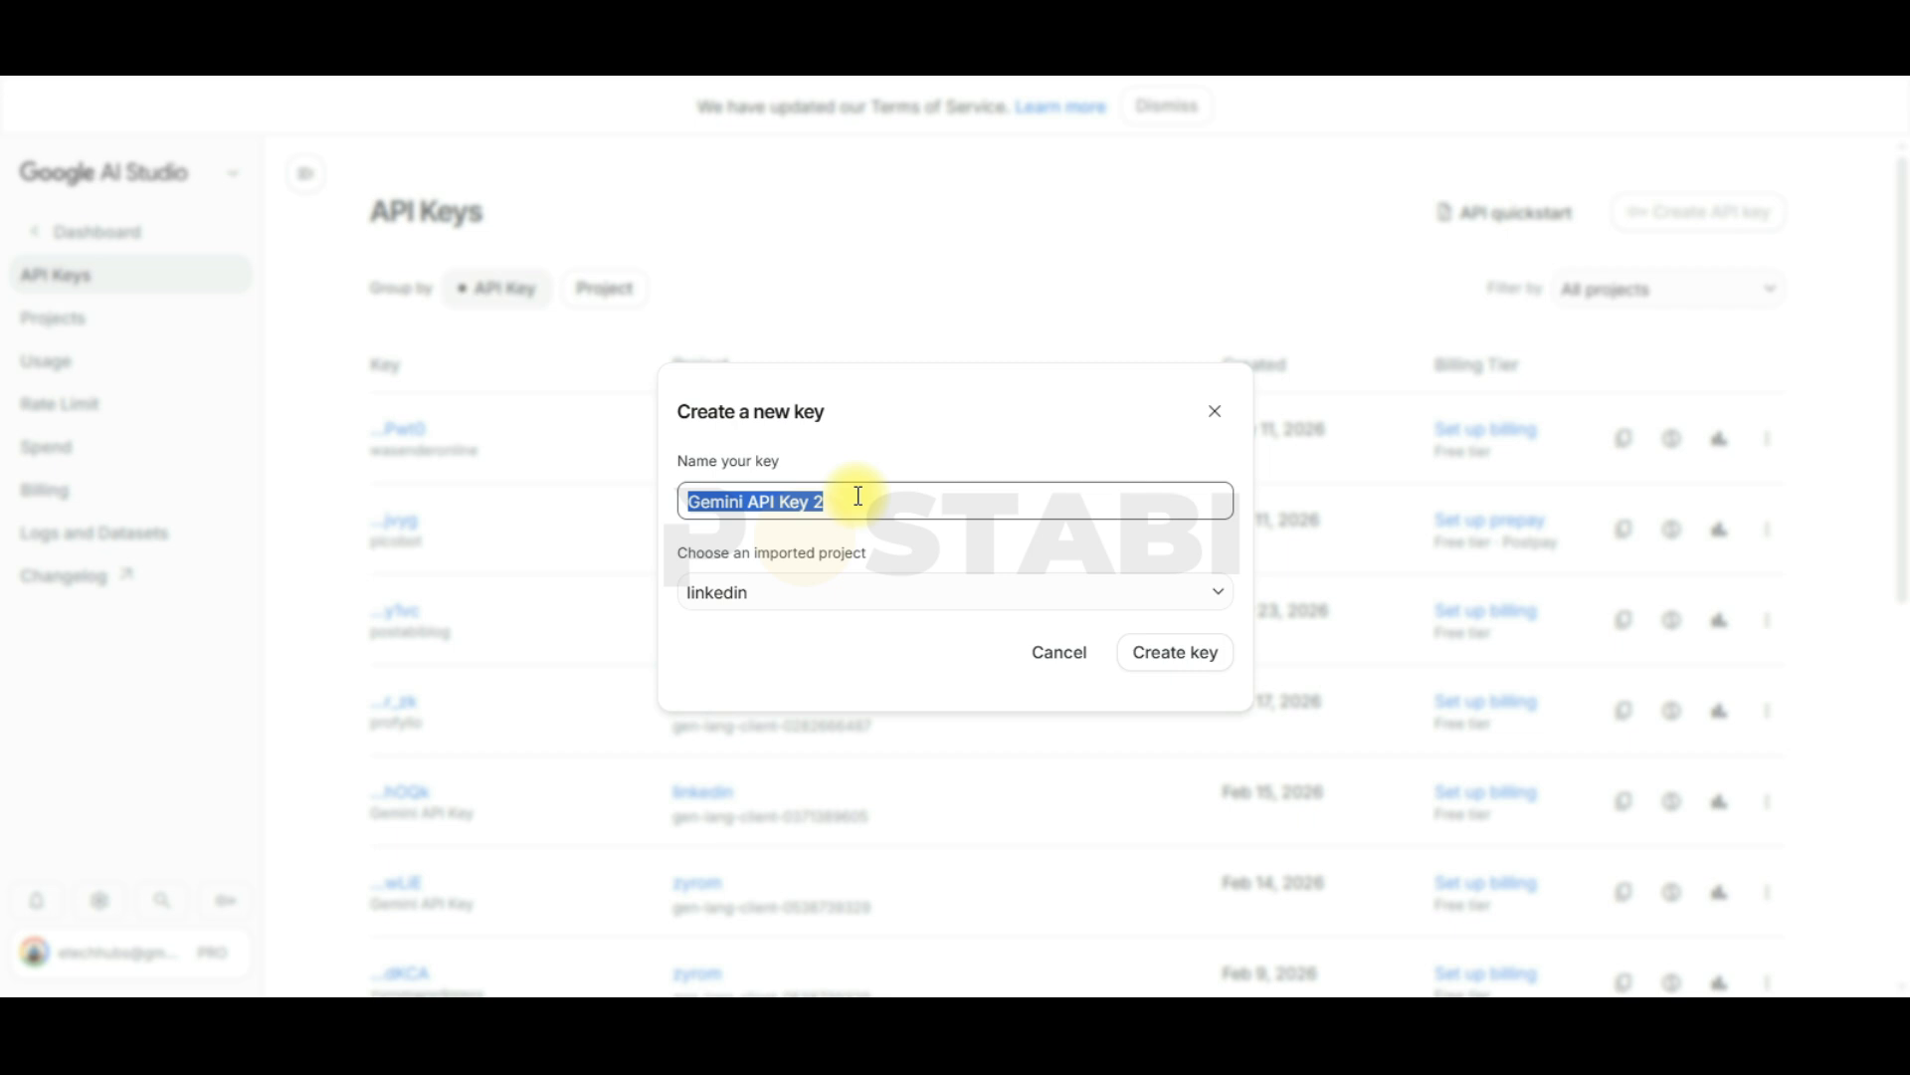
type("zyromintern")
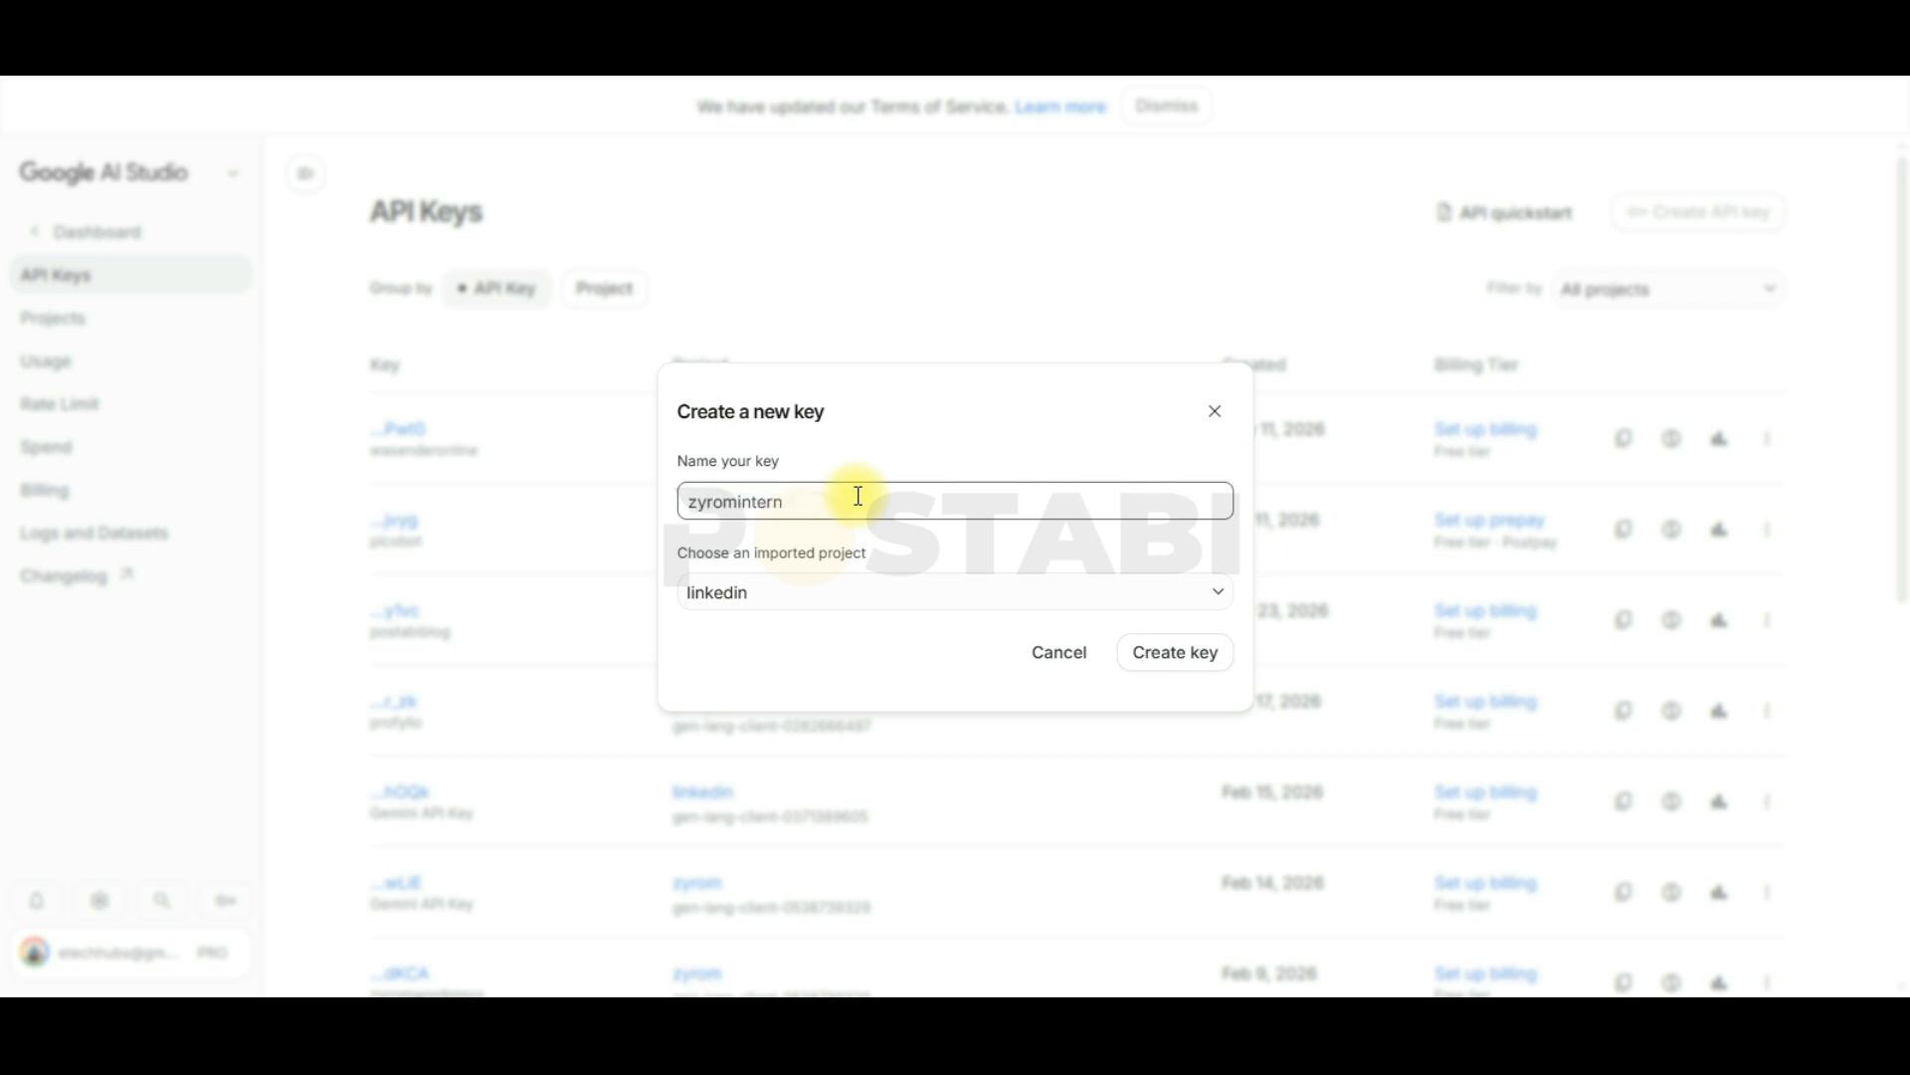
left_click(960, 600)
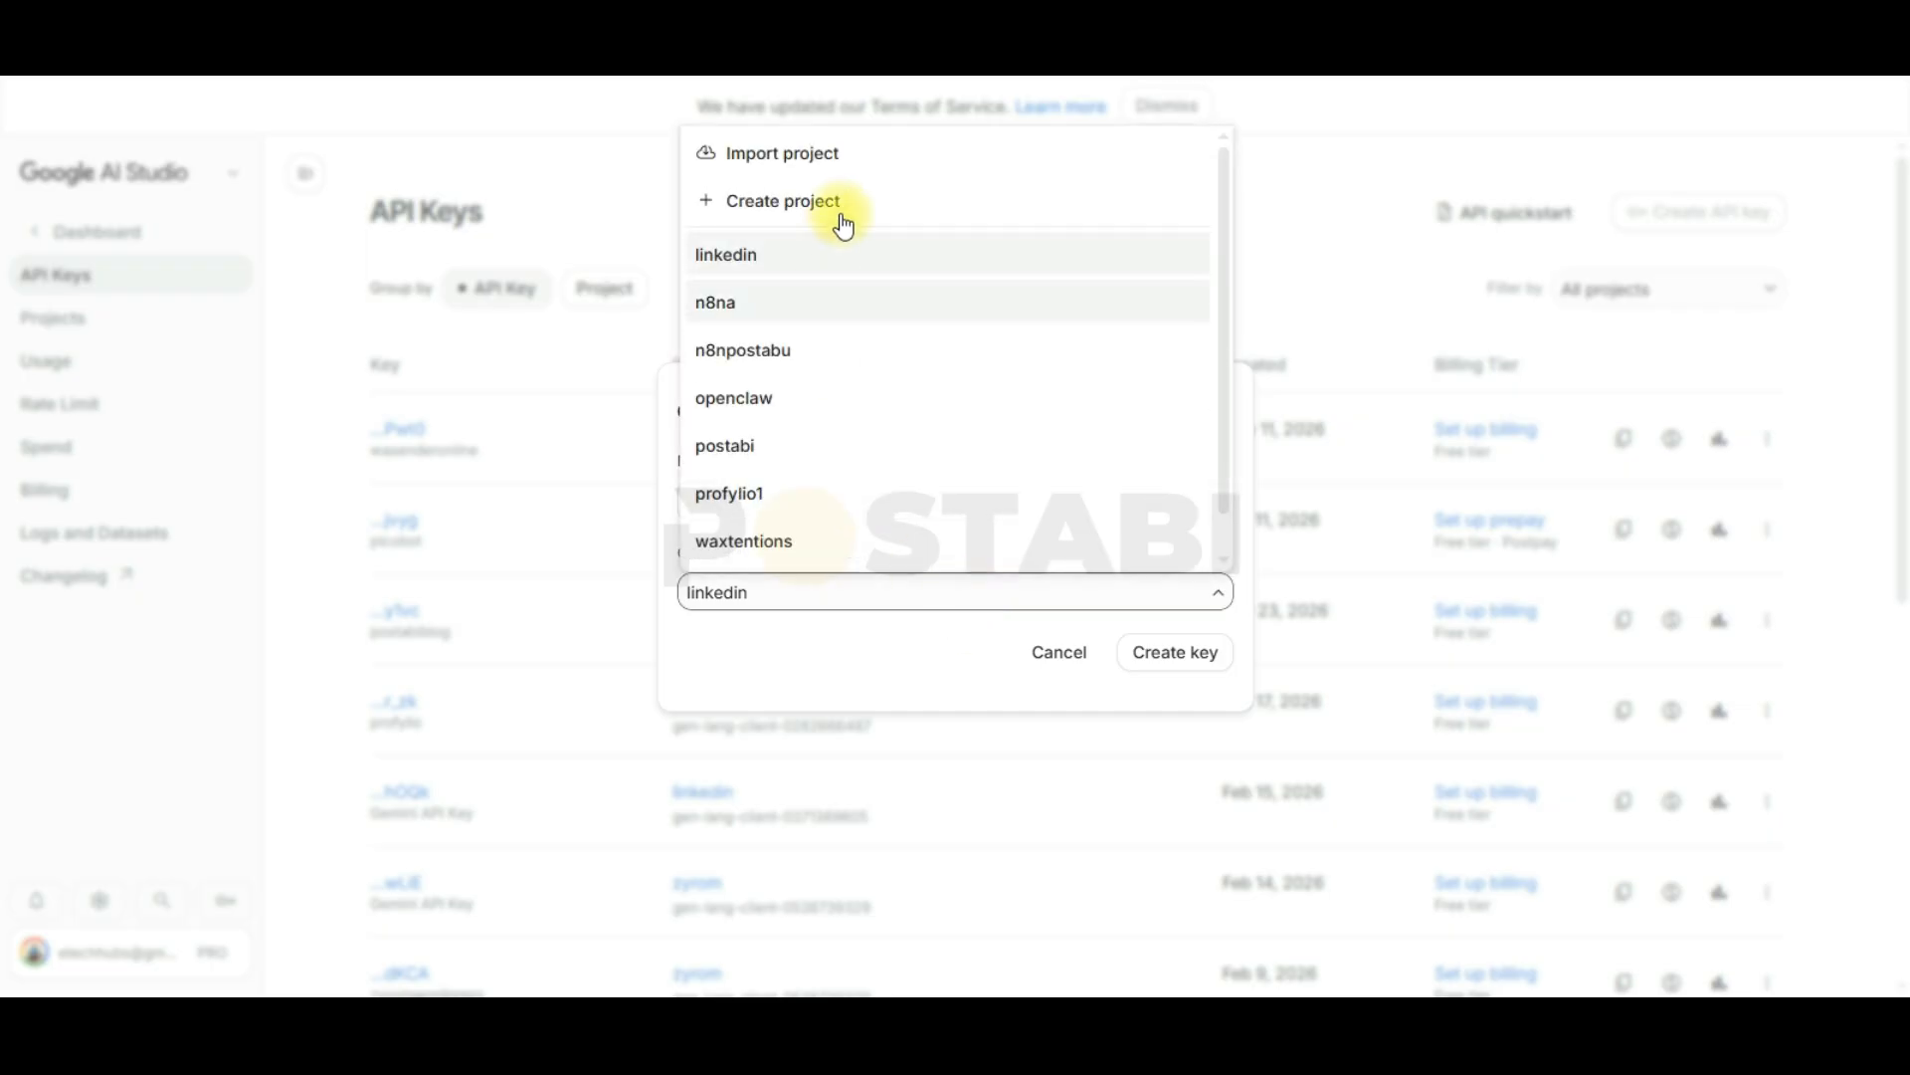
left_click(841, 203)
triple_click(831, 530)
type("whatsapp")
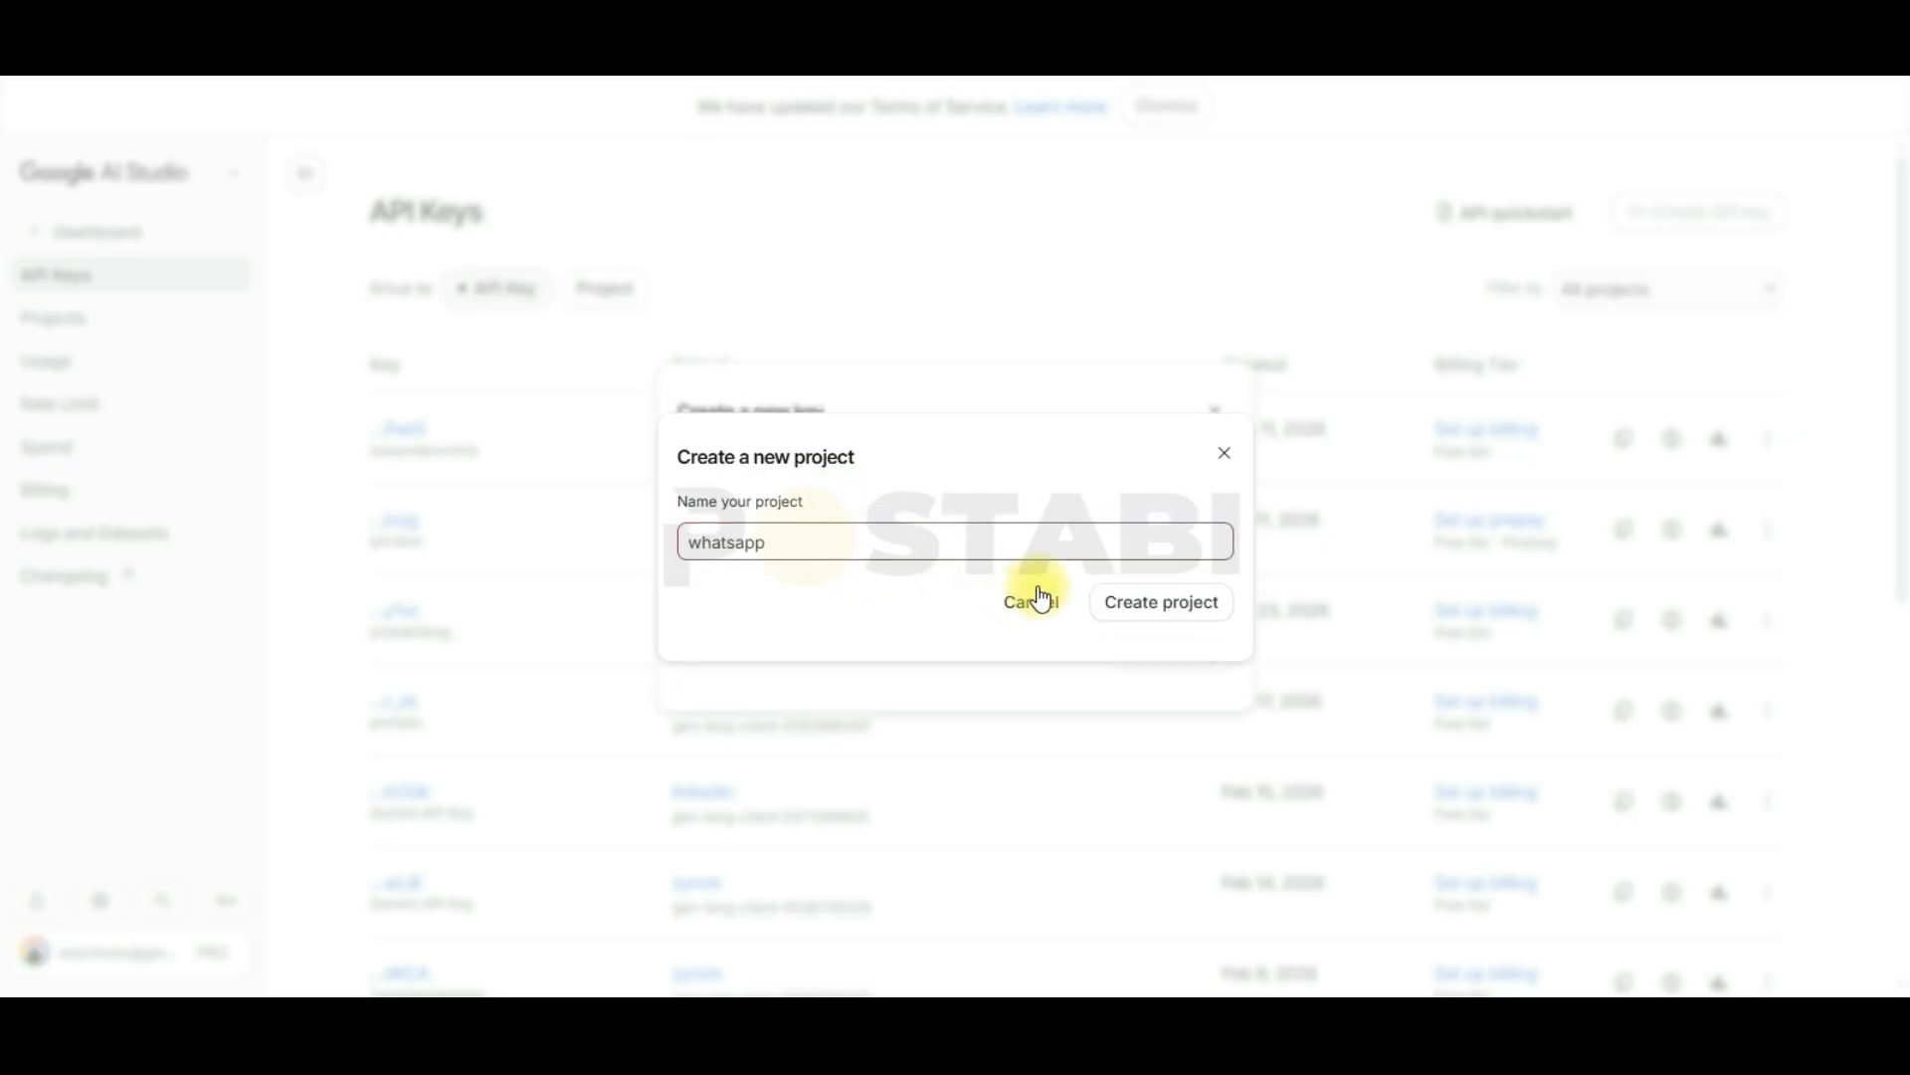
left_click(1157, 601)
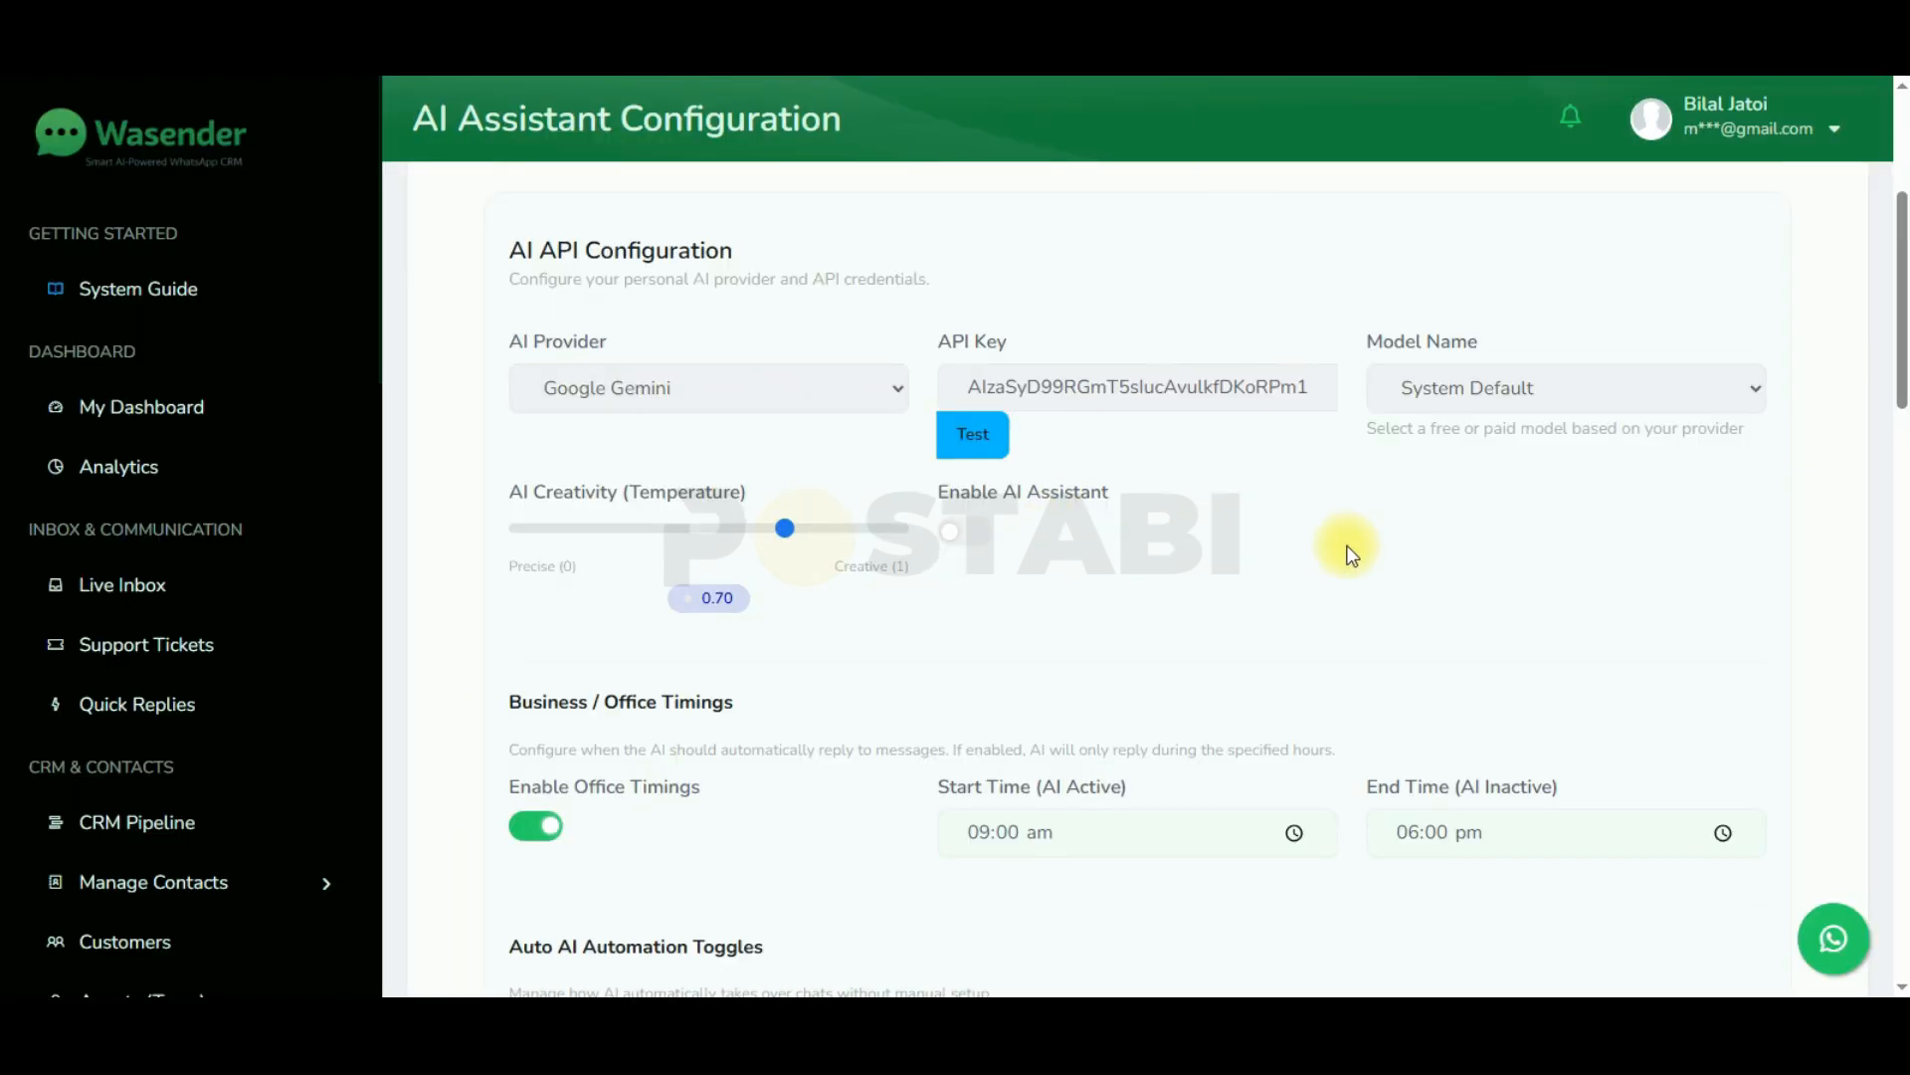
- Turn off the after-office-hours and human-inactivity AI takeovers, noting the 10-minute wait time
scroll(1347, 545, "down", 2)
scroll(1347, 546, "down", 2)
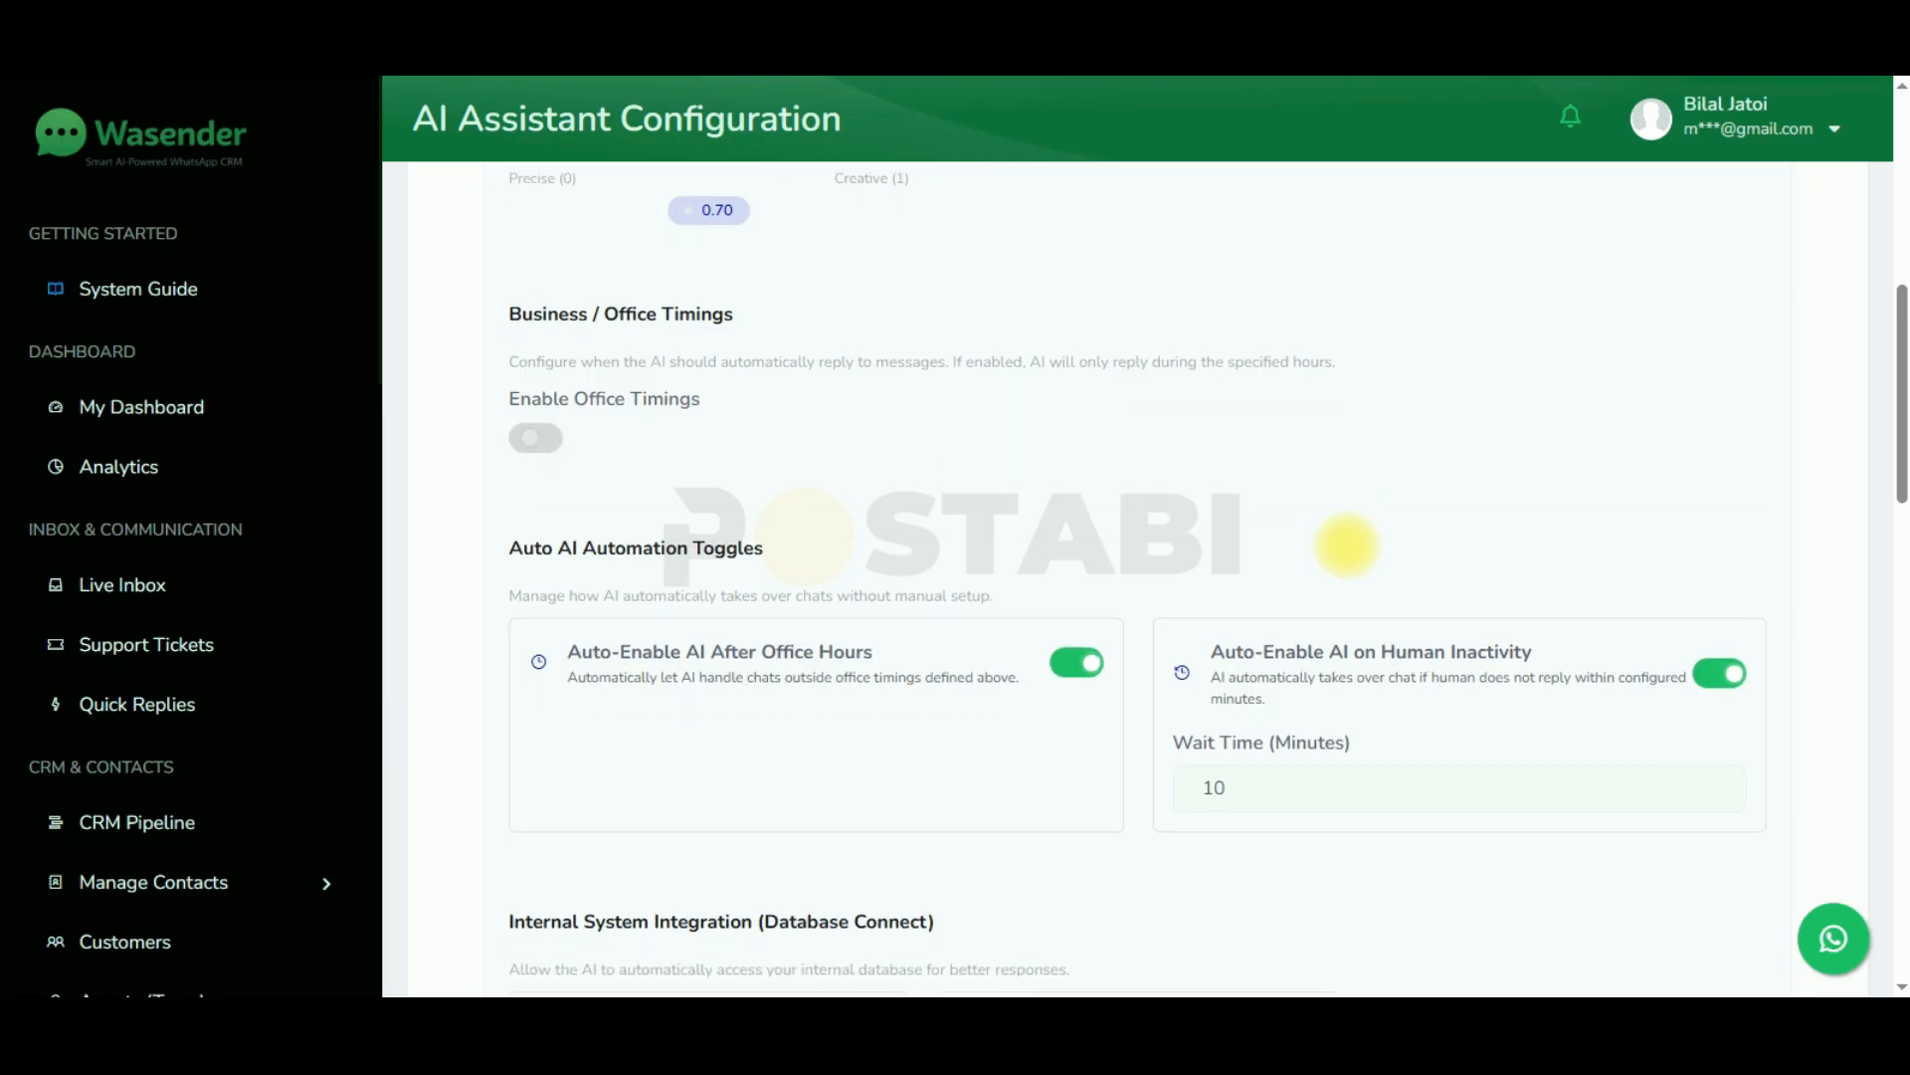
left_click(1077, 663)
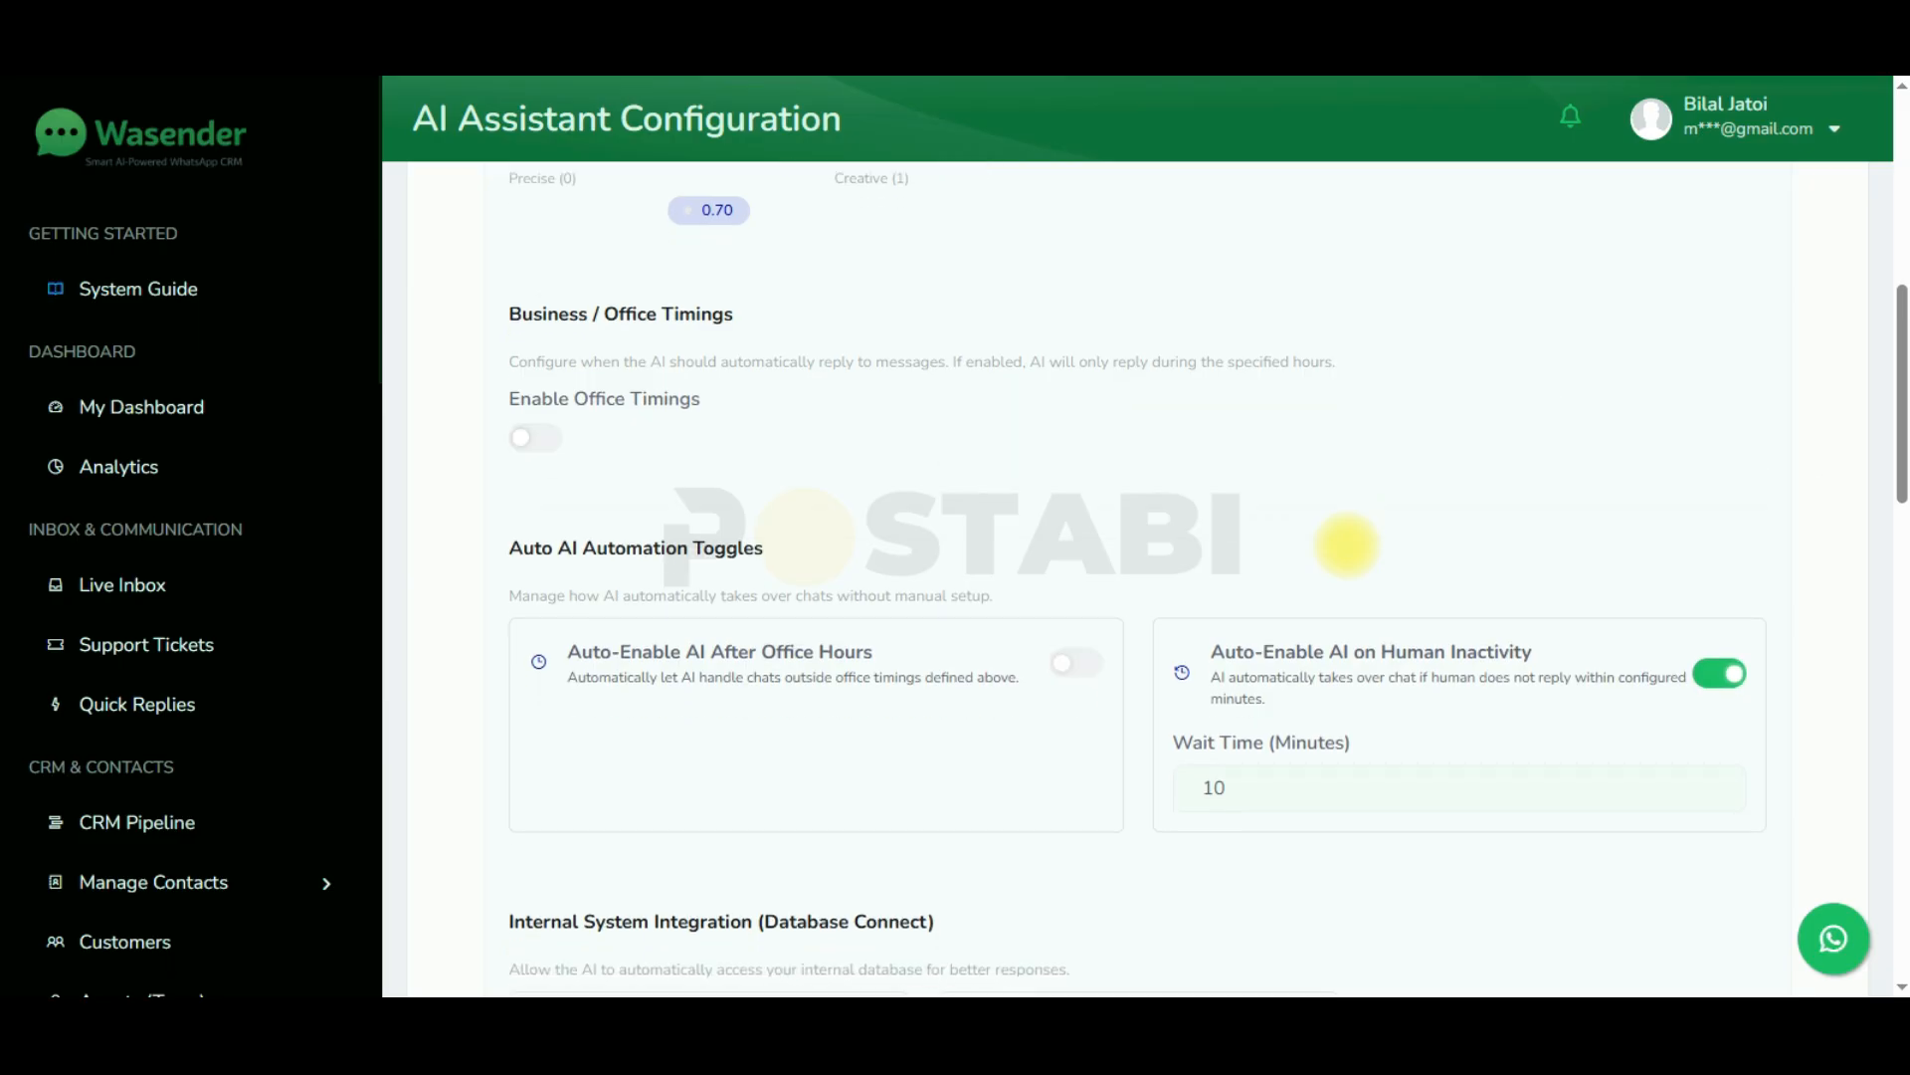
left_click(1719, 674)
scroll(1347, 545, "down", 1)
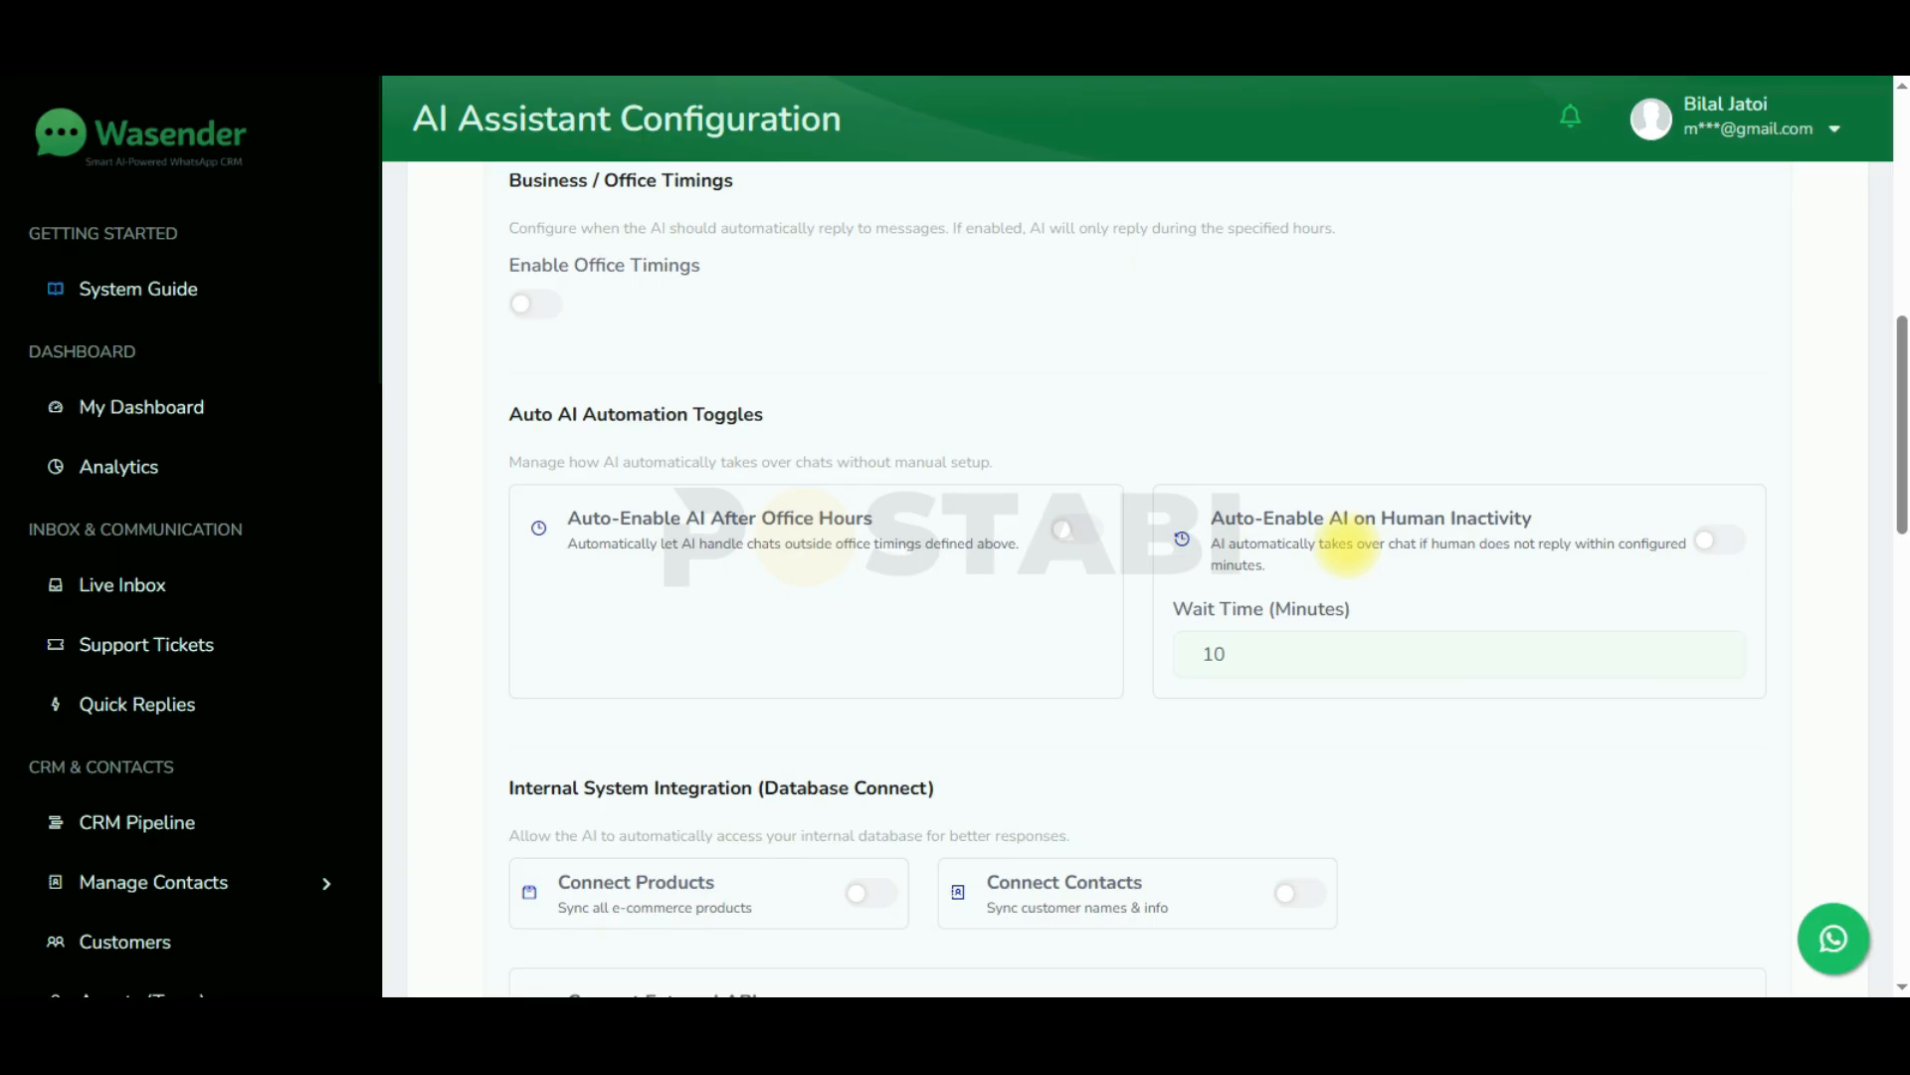
left_click_drag(1342, 615, 1308, 613)
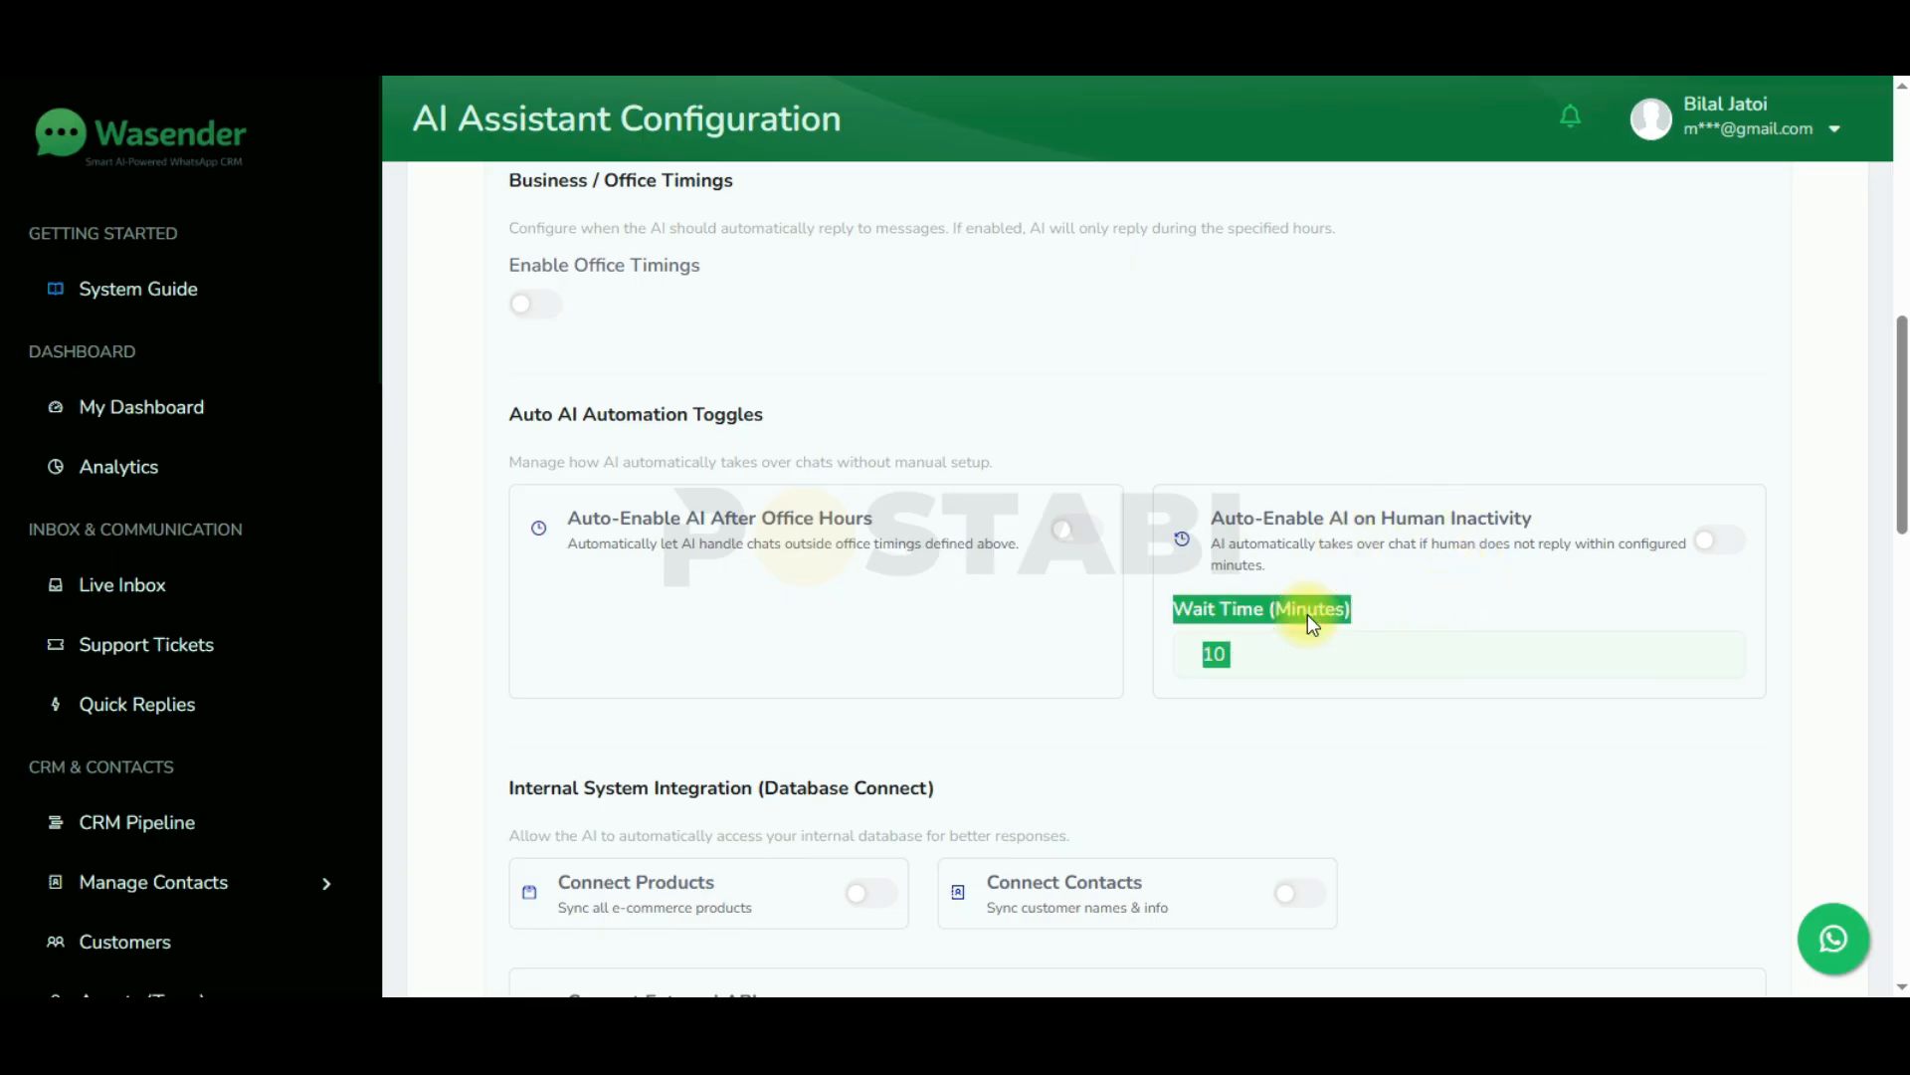
left_click(1395, 702)
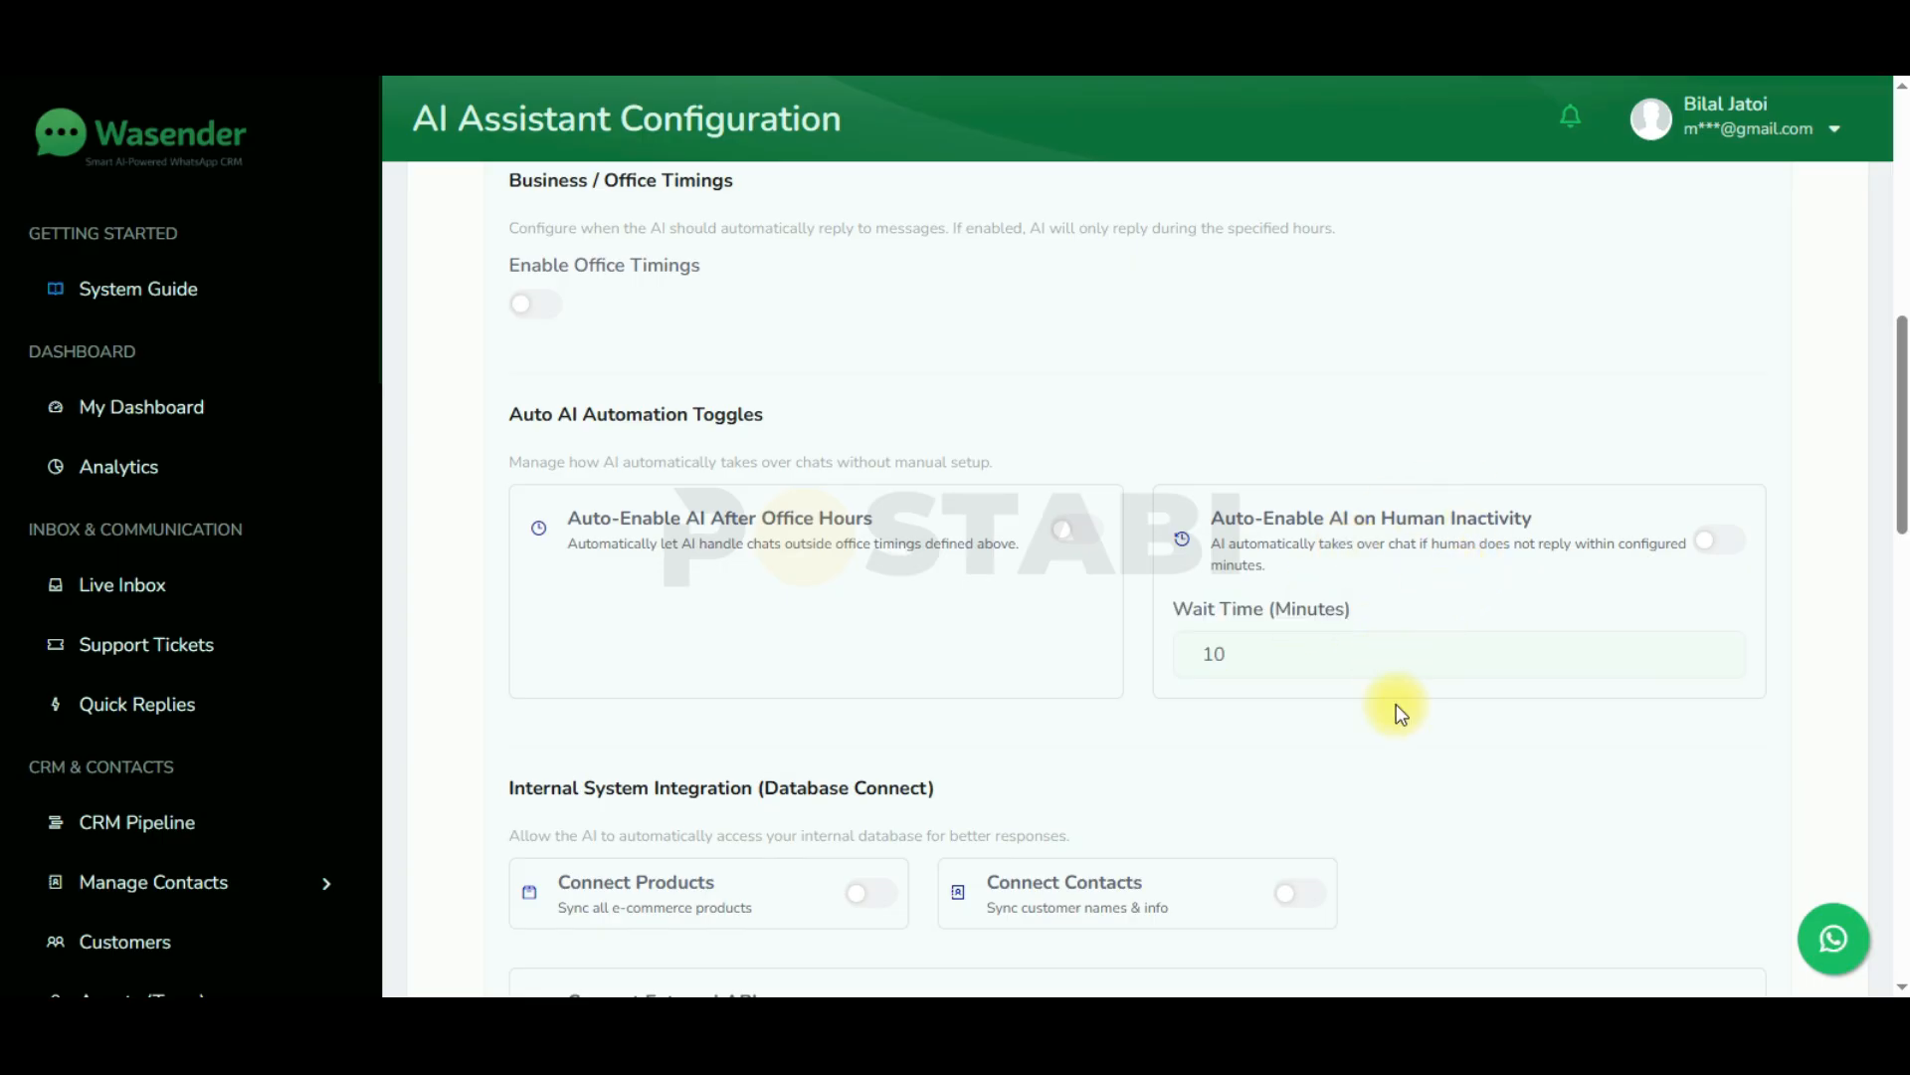
- Toggle the External API connection on and then back off
scroll(1395, 702, "down", 3)
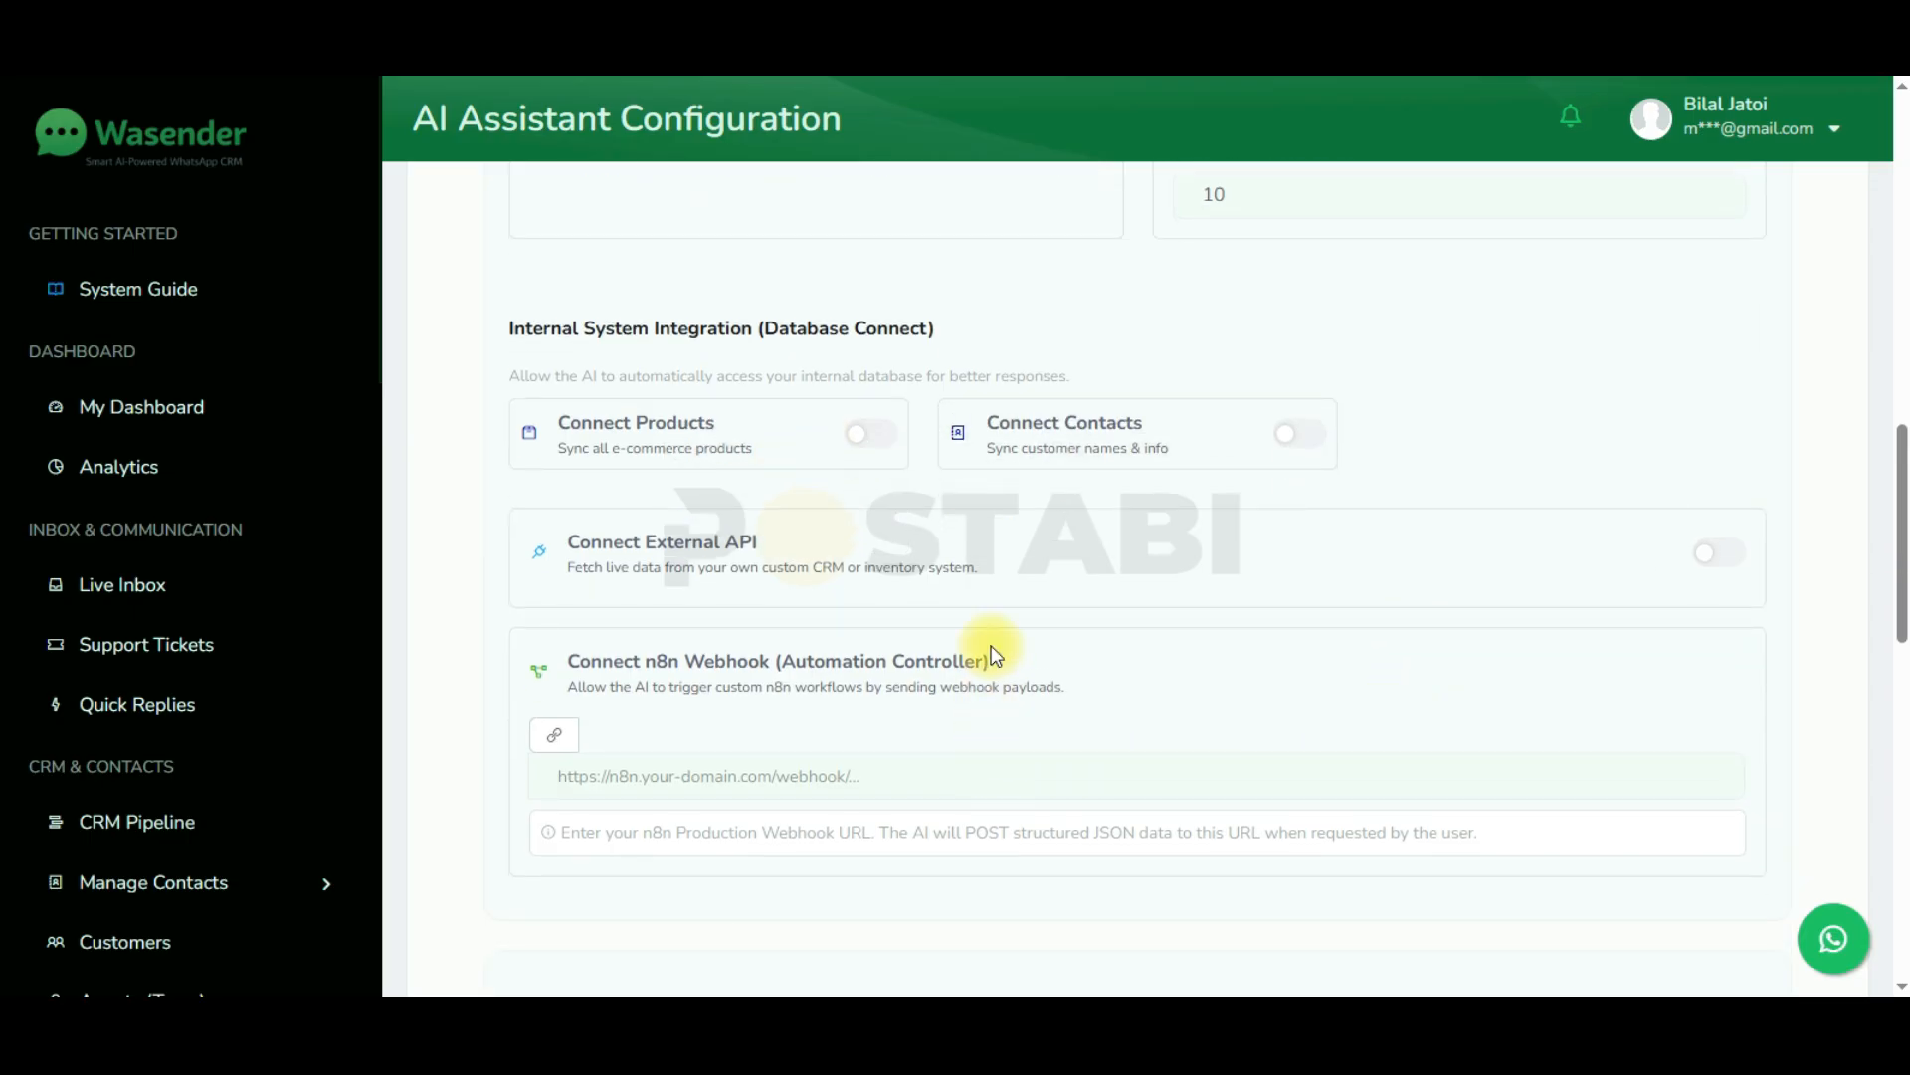
triple_click(788, 564)
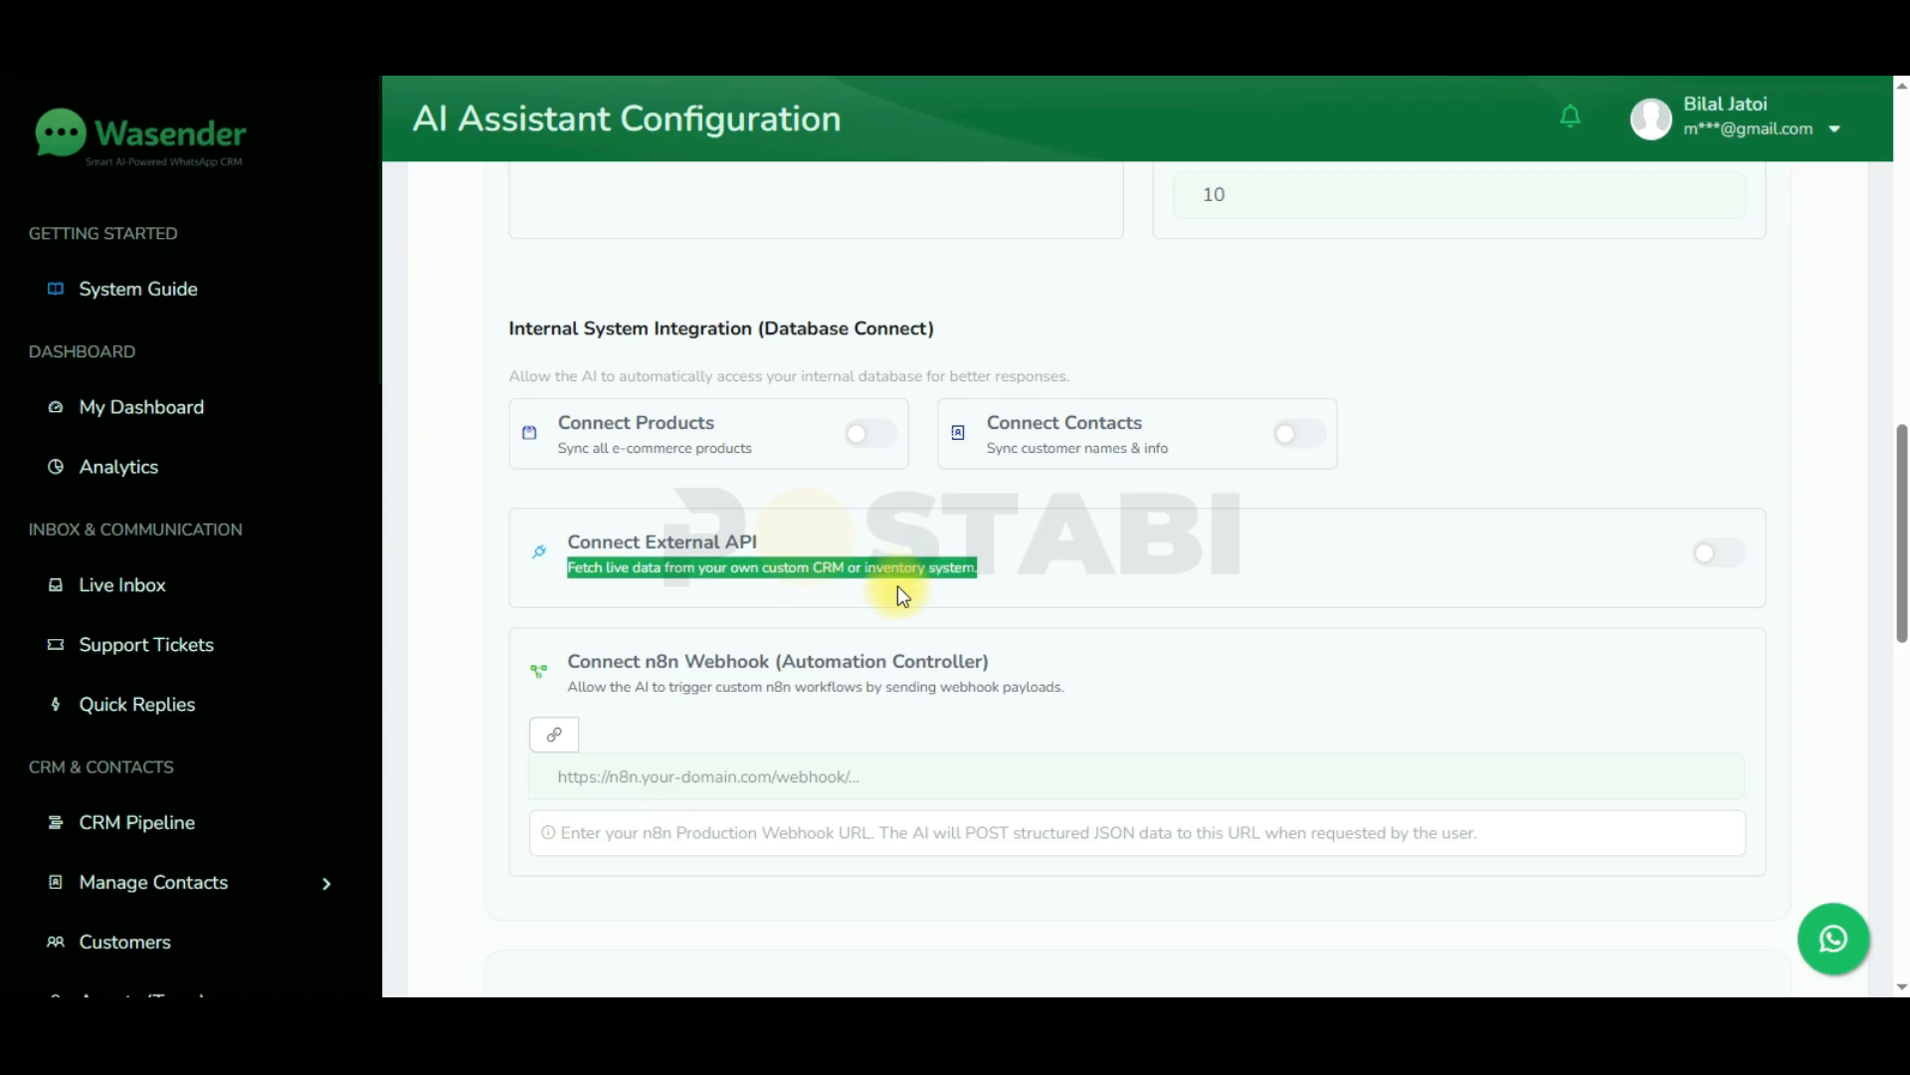
left_click(1734, 559)
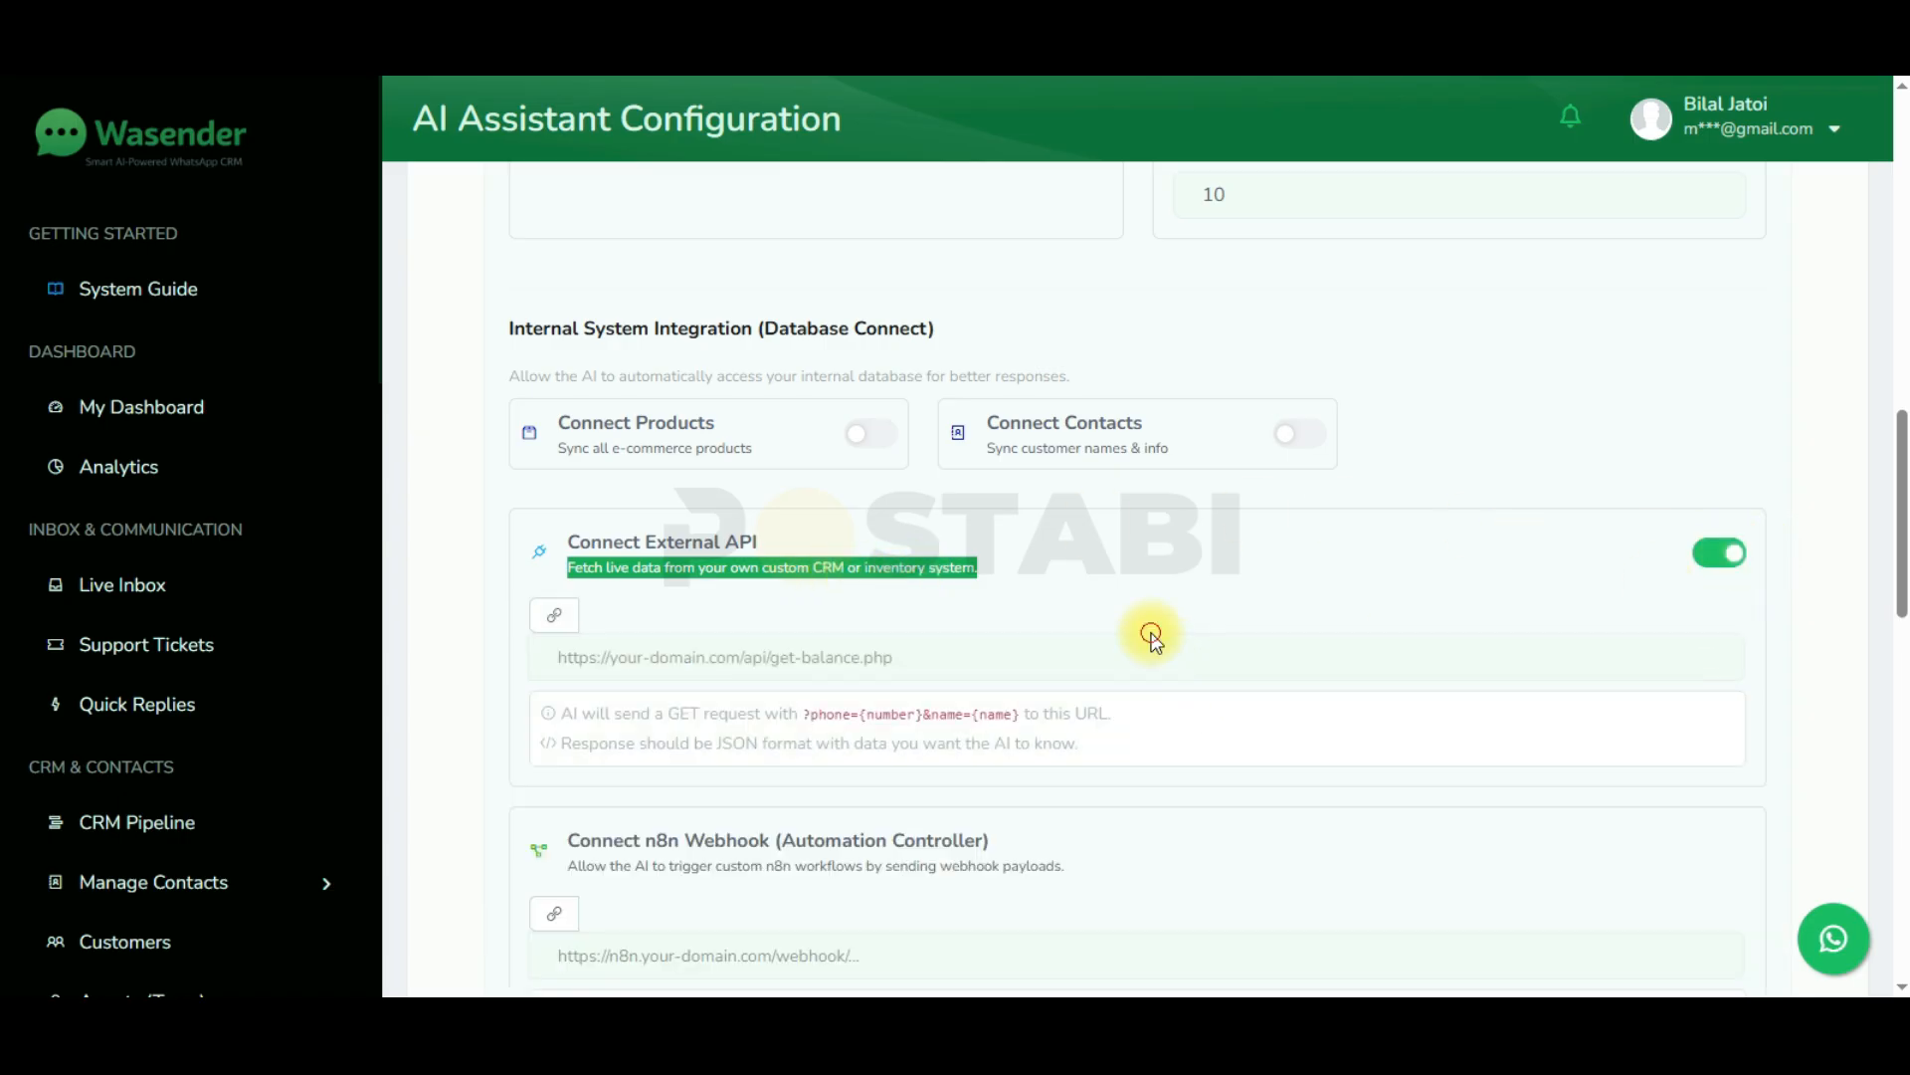
left_click(1151, 634)
left_click(1716, 555)
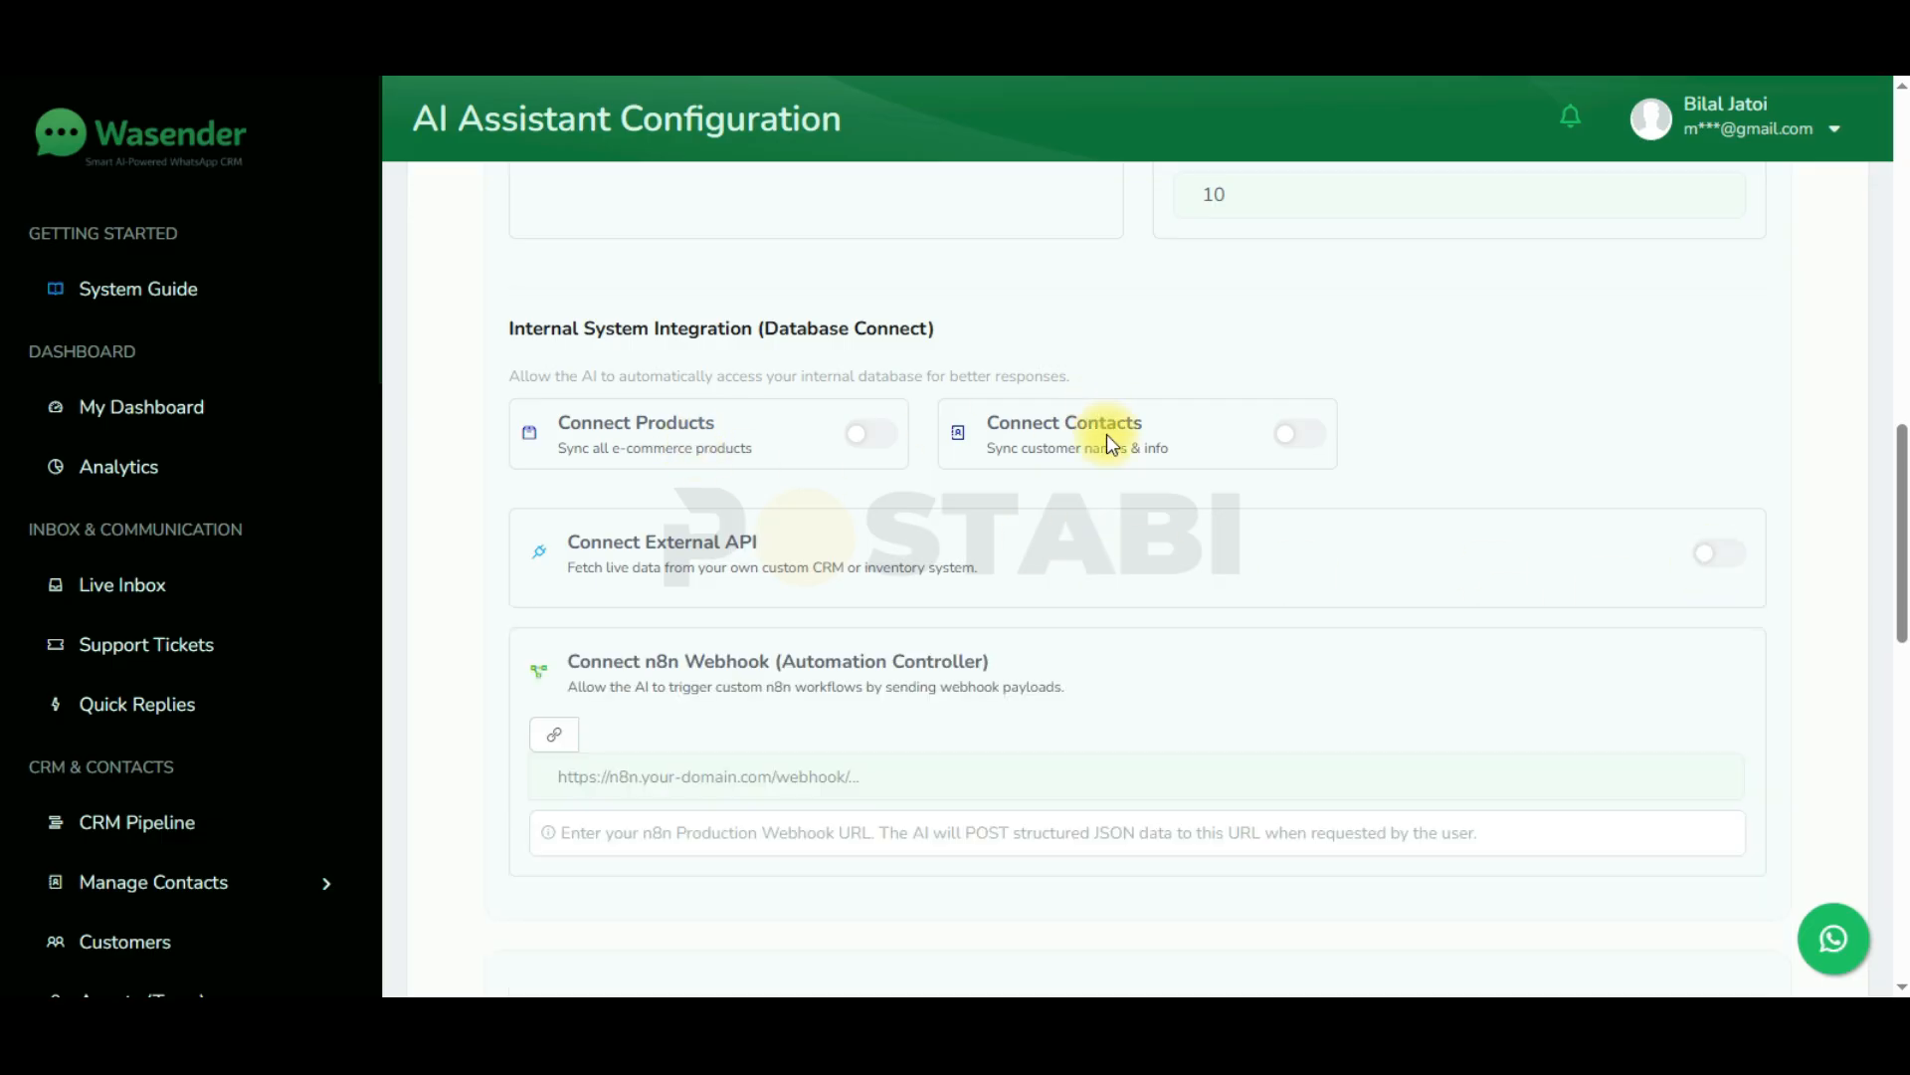
- Switch on Connect Contacts so the AI syncs customer contacts
left_click(1294, 432)
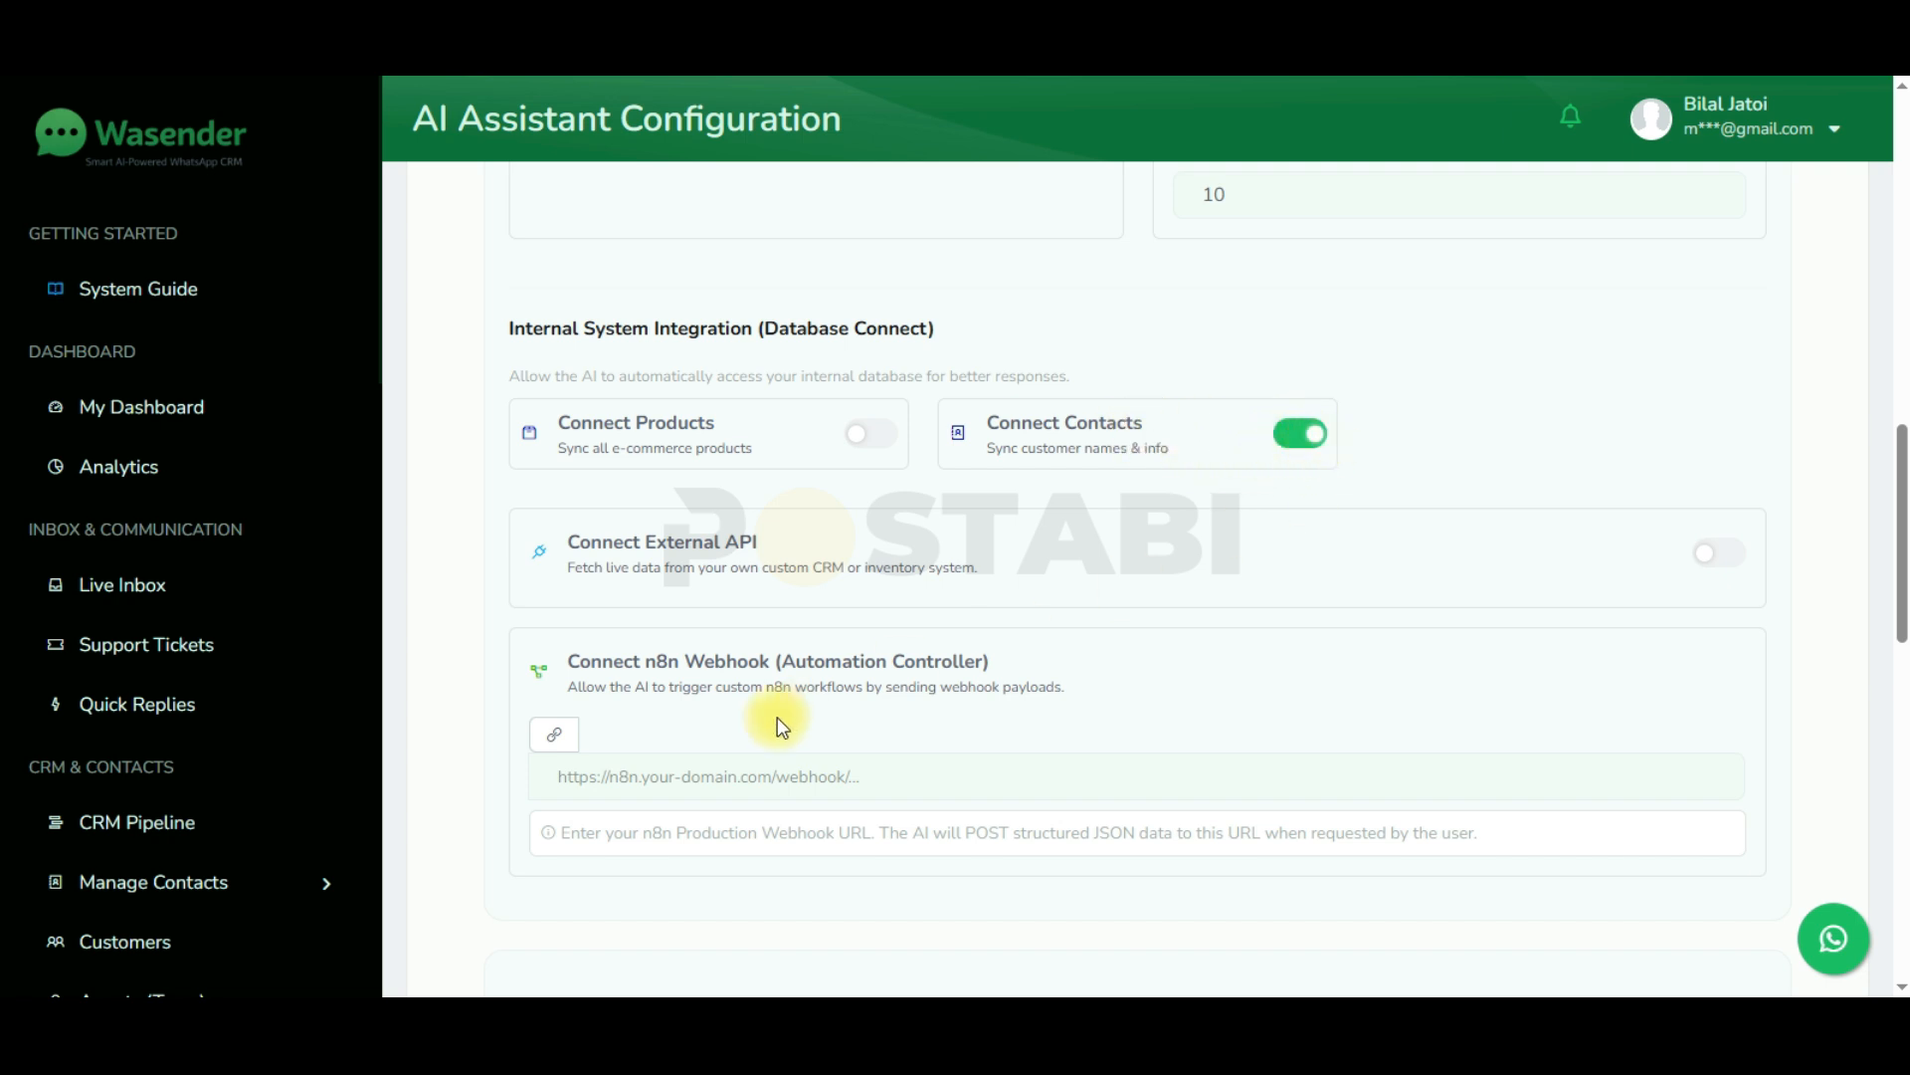
triple_click(675, 665)
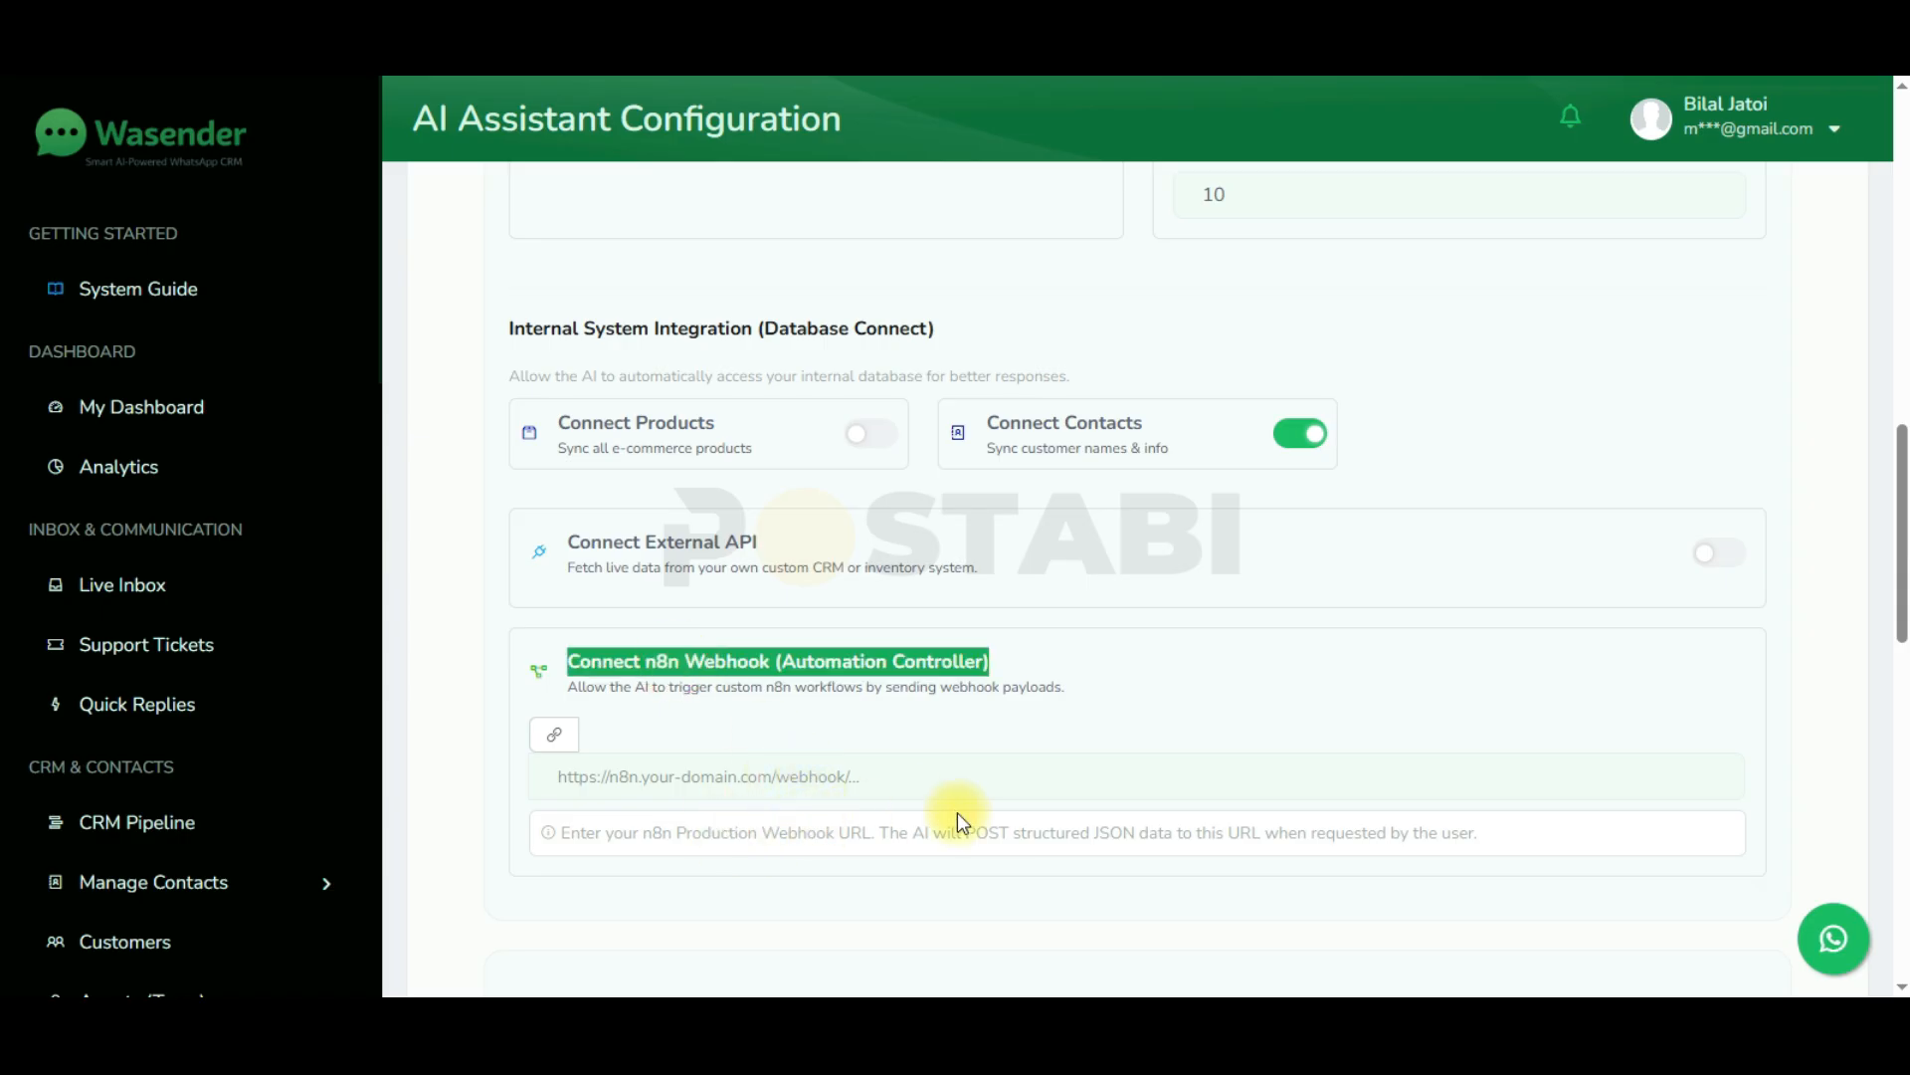
left_click_drag(1900, 611, 1900, 620)
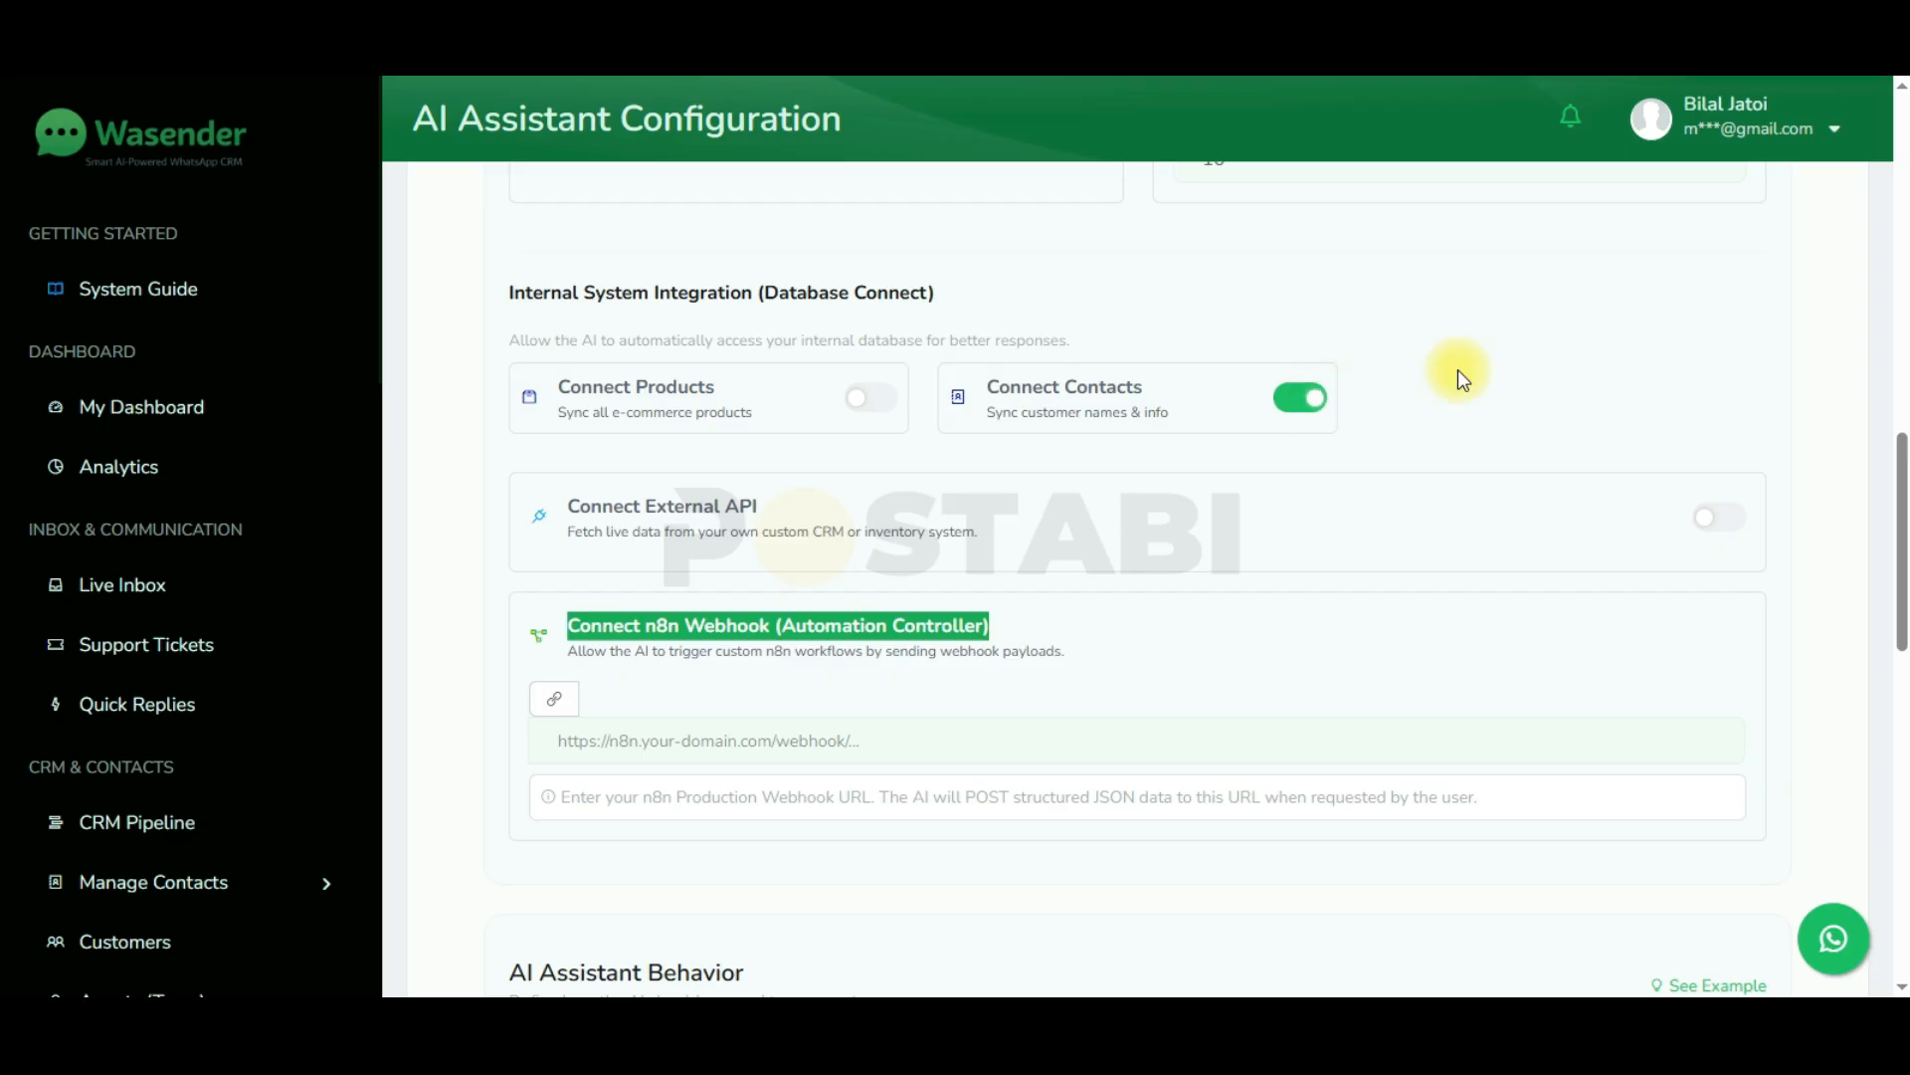
left_click(1544, 386)
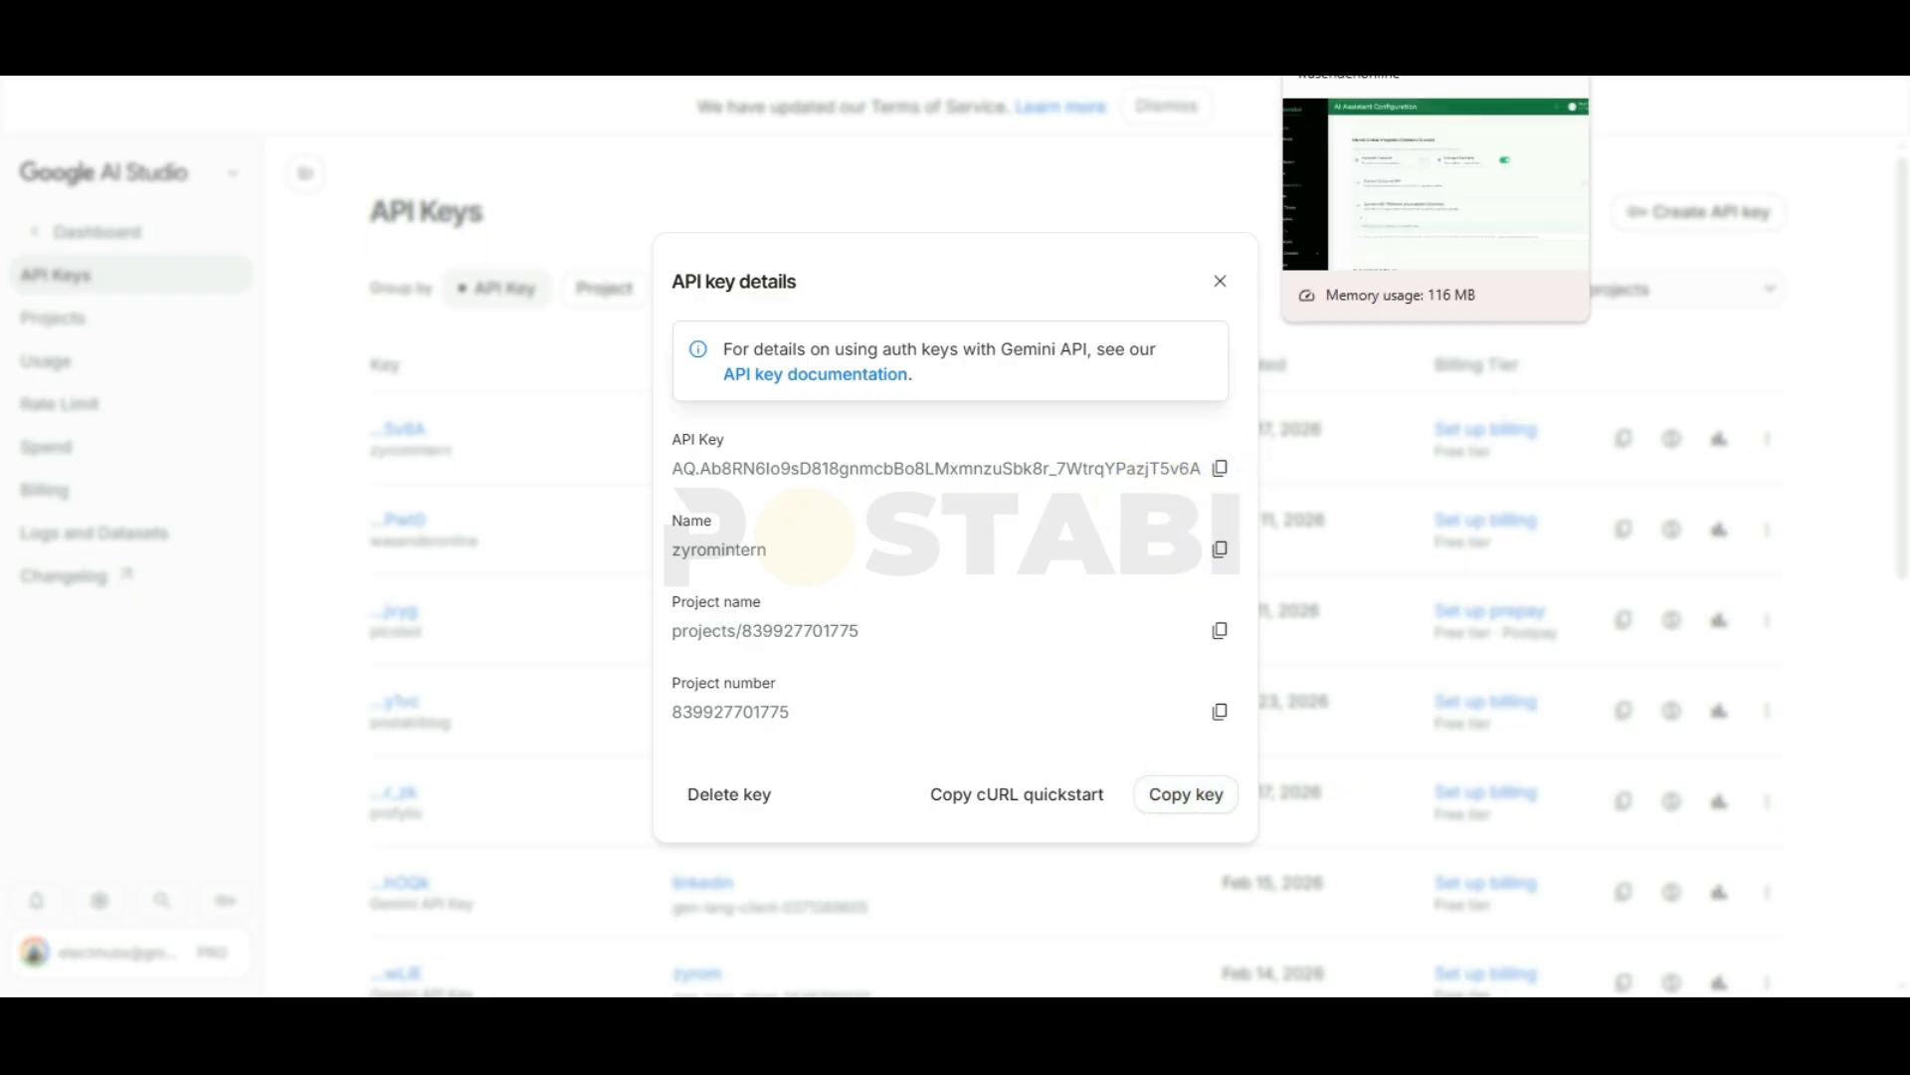
- Replace the old API key with the new Gemini key from Google AI Studio and test it
left_click(1393, 12)
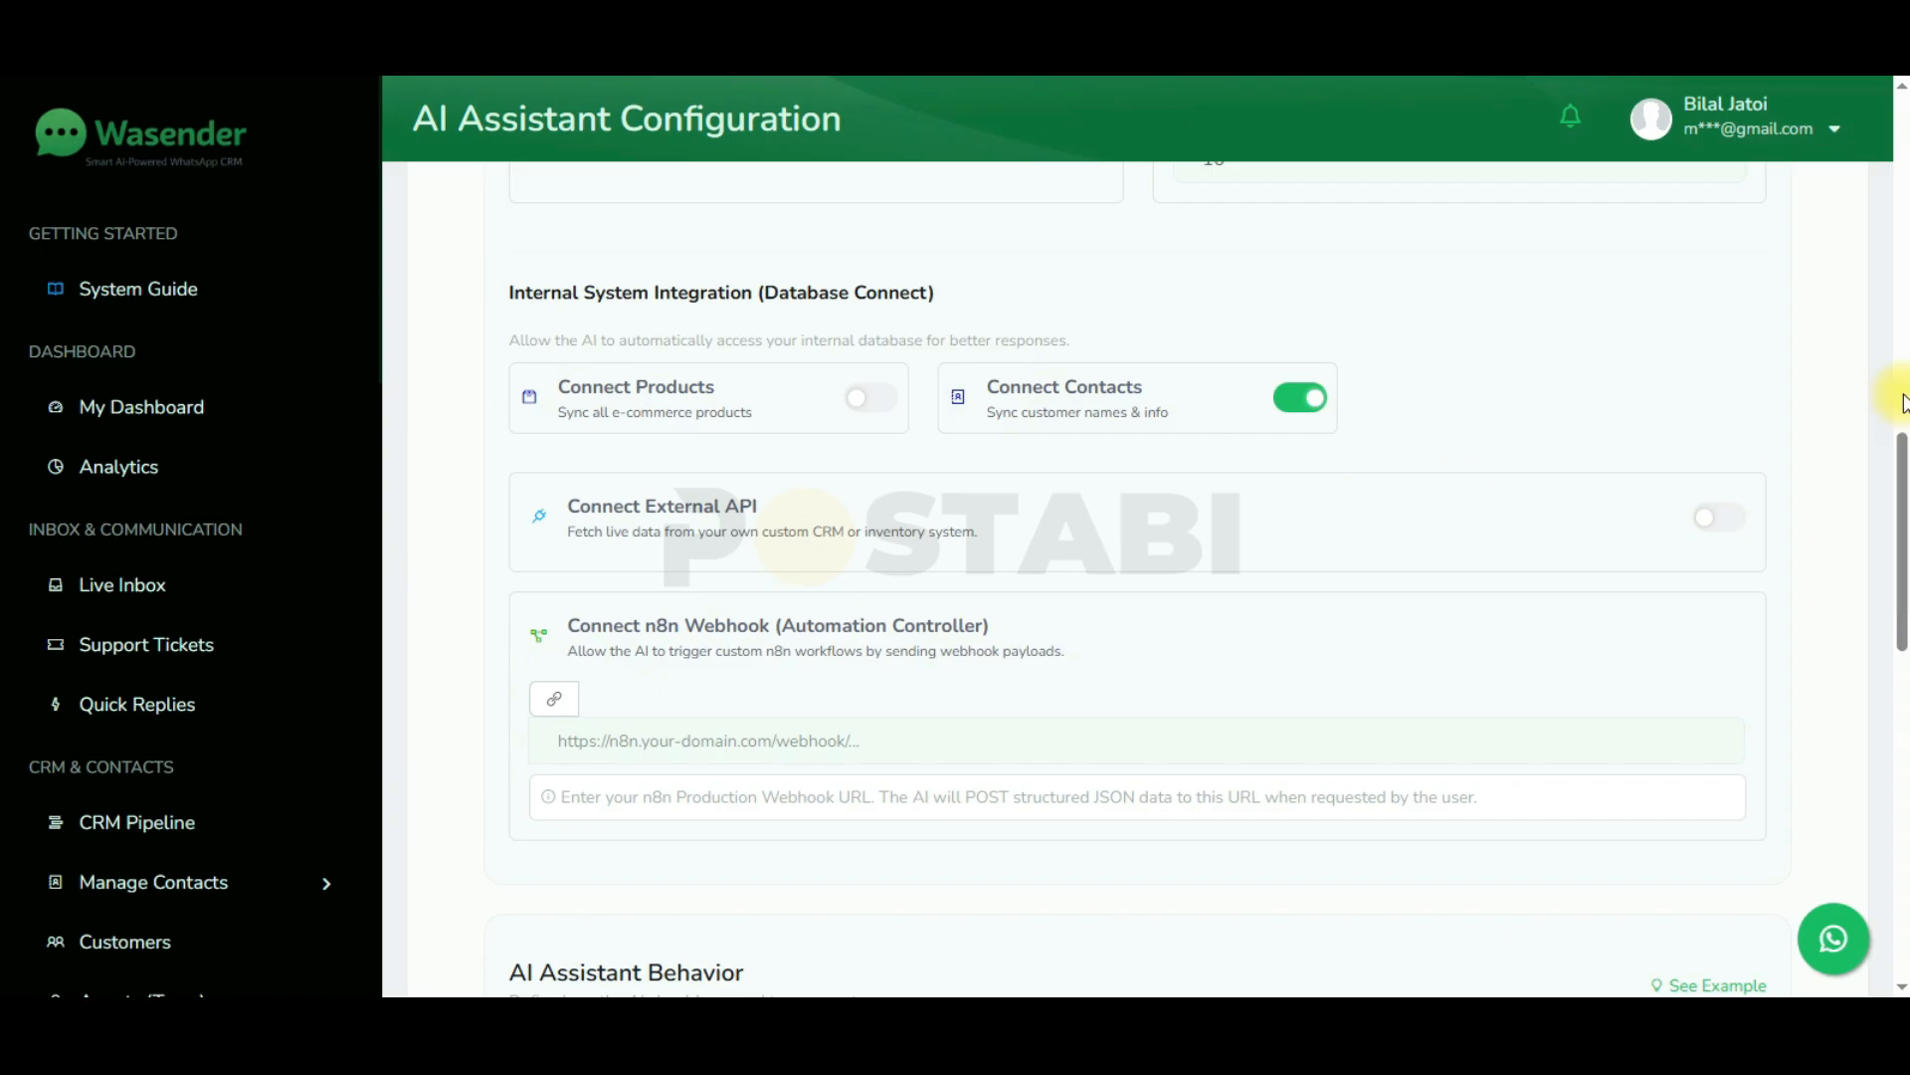
scroll(1903, 395, "up", 9)
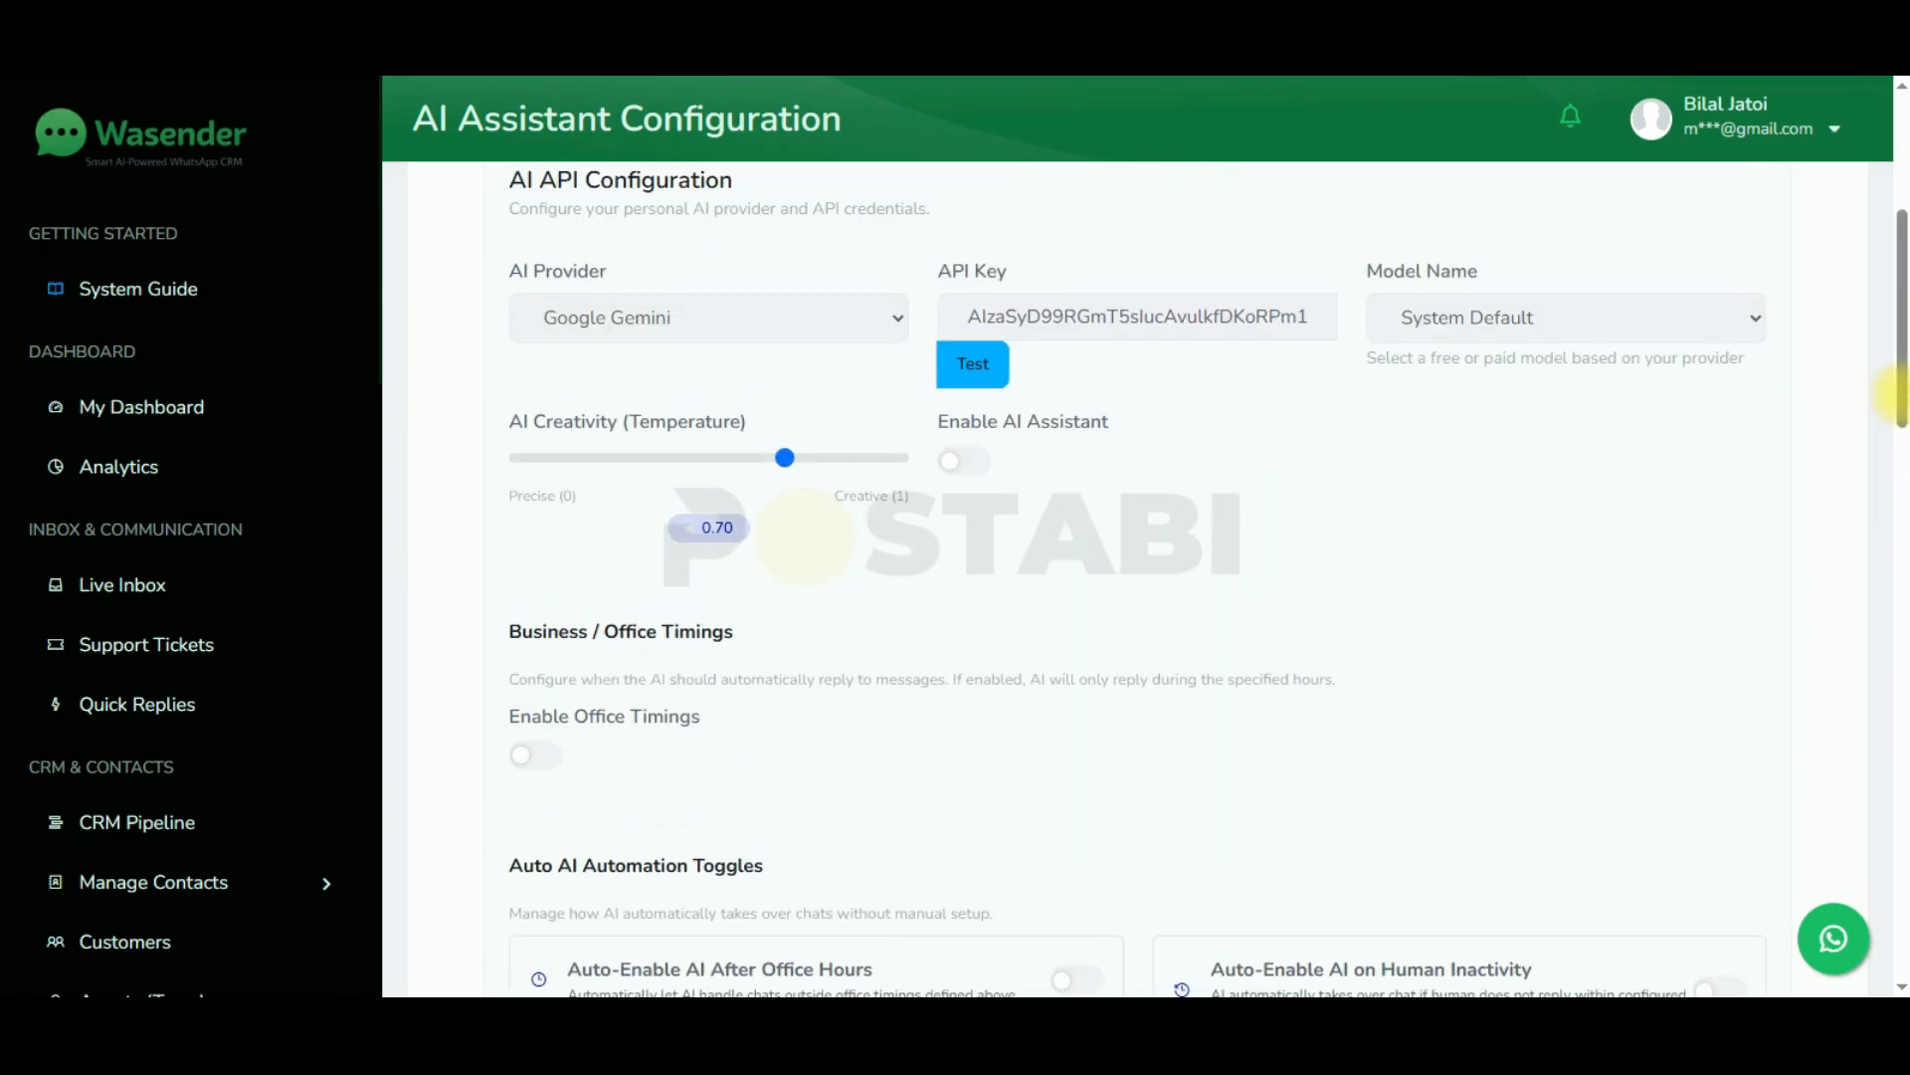
left_click(1212, 321)
key("ctrl+a")
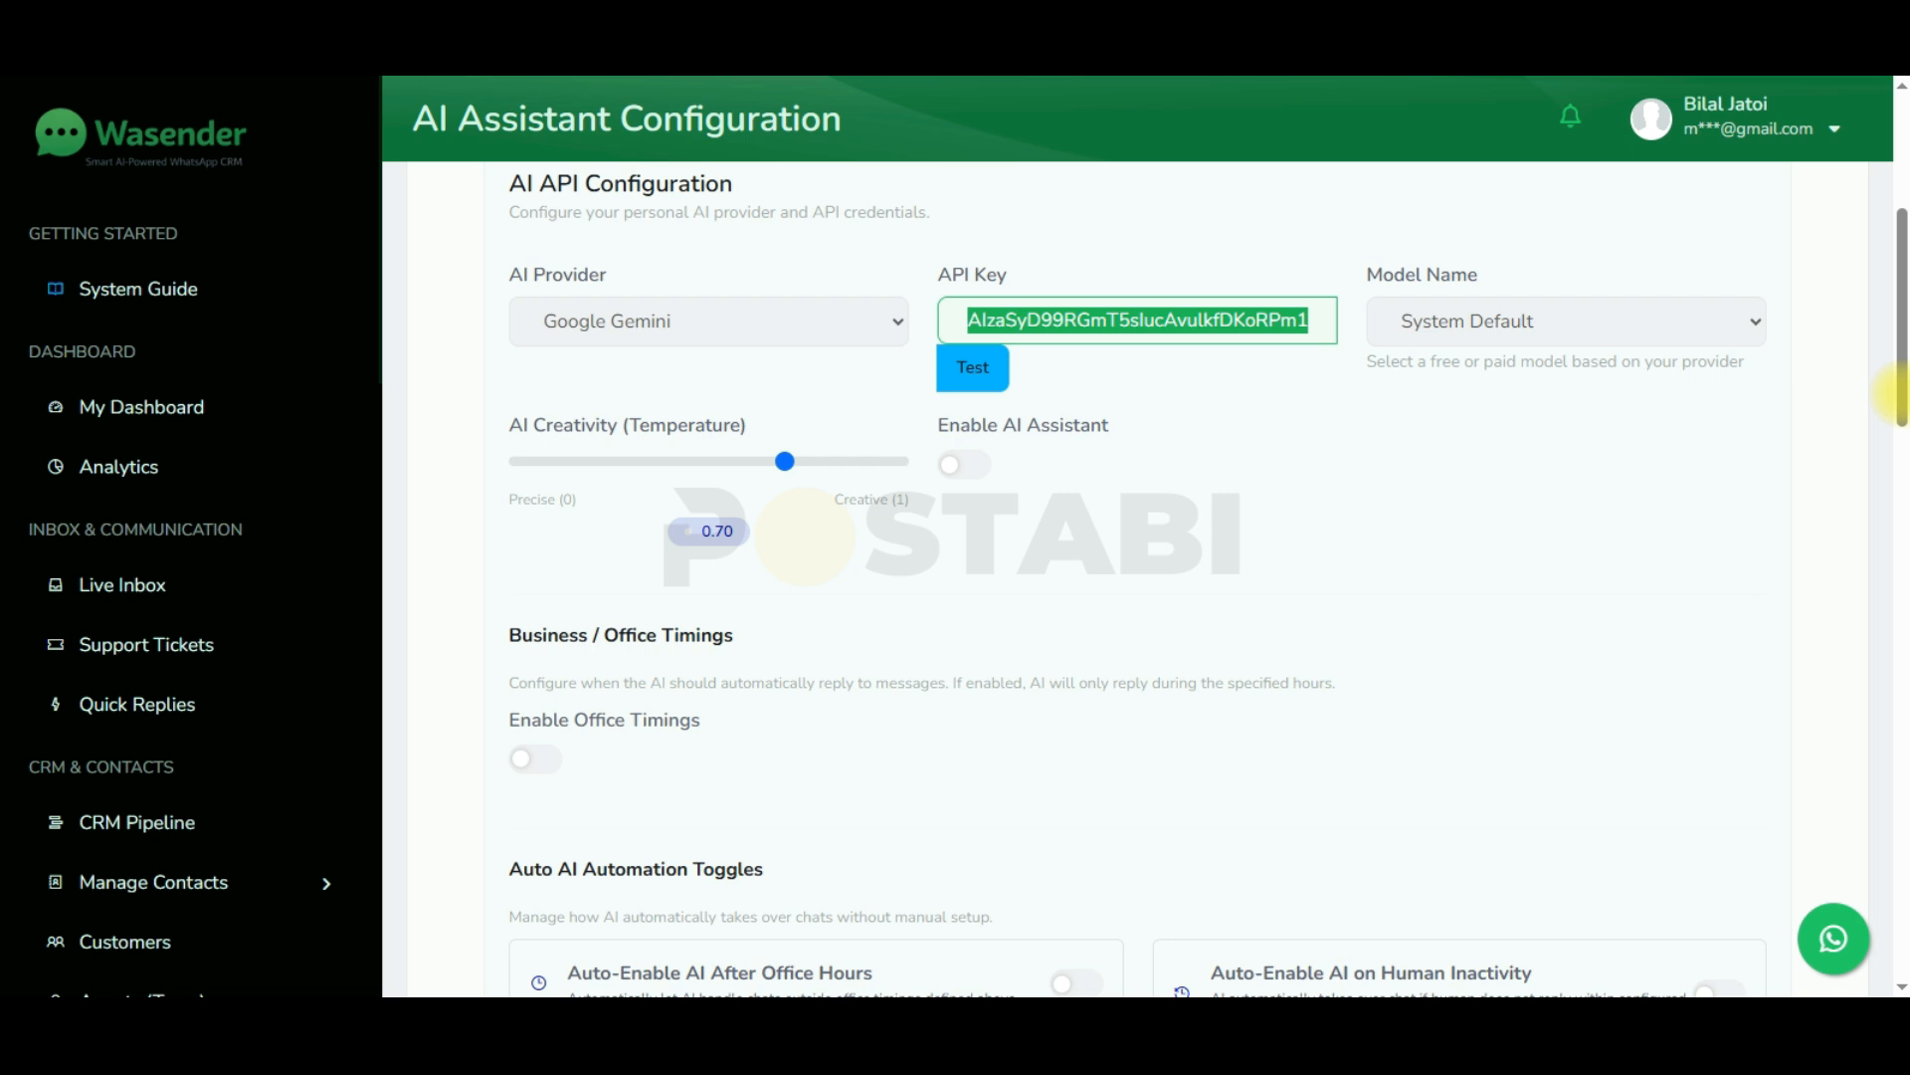
key("BackSpace")
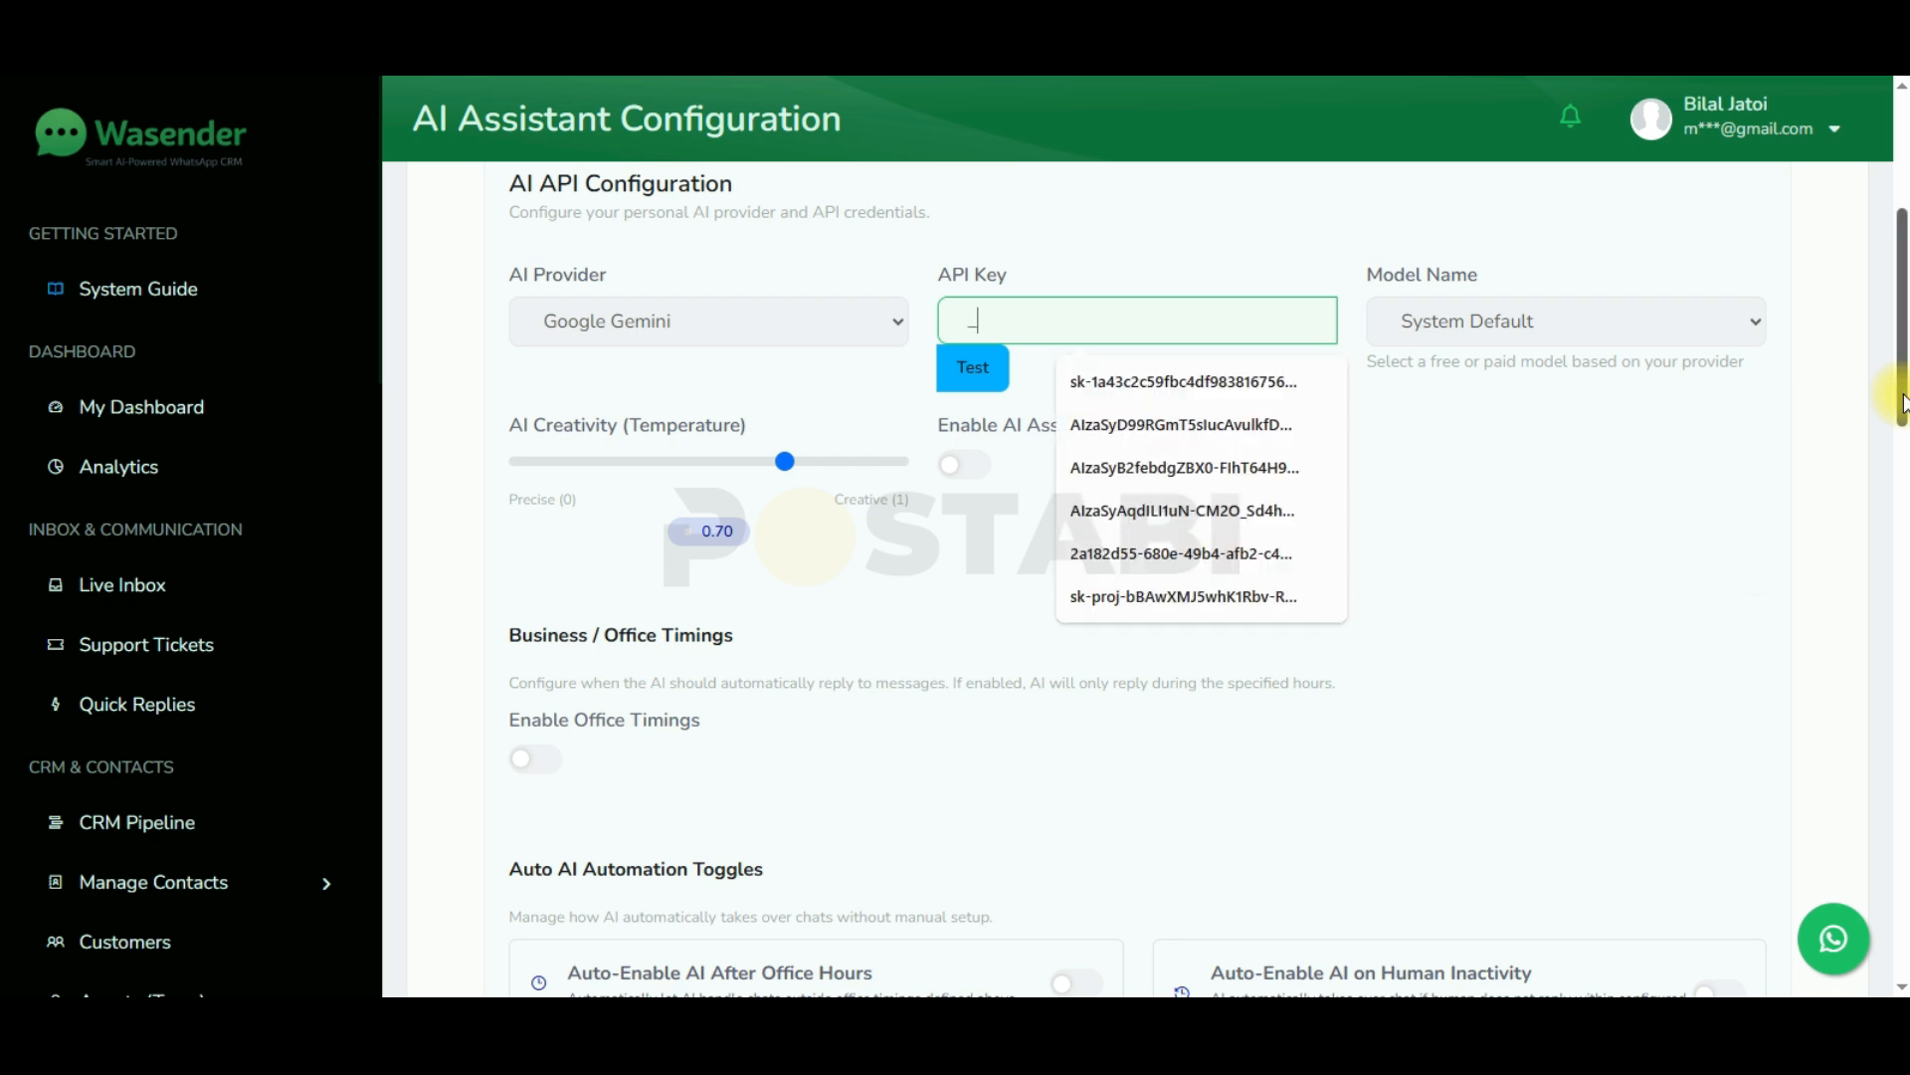
key("BackSpace")
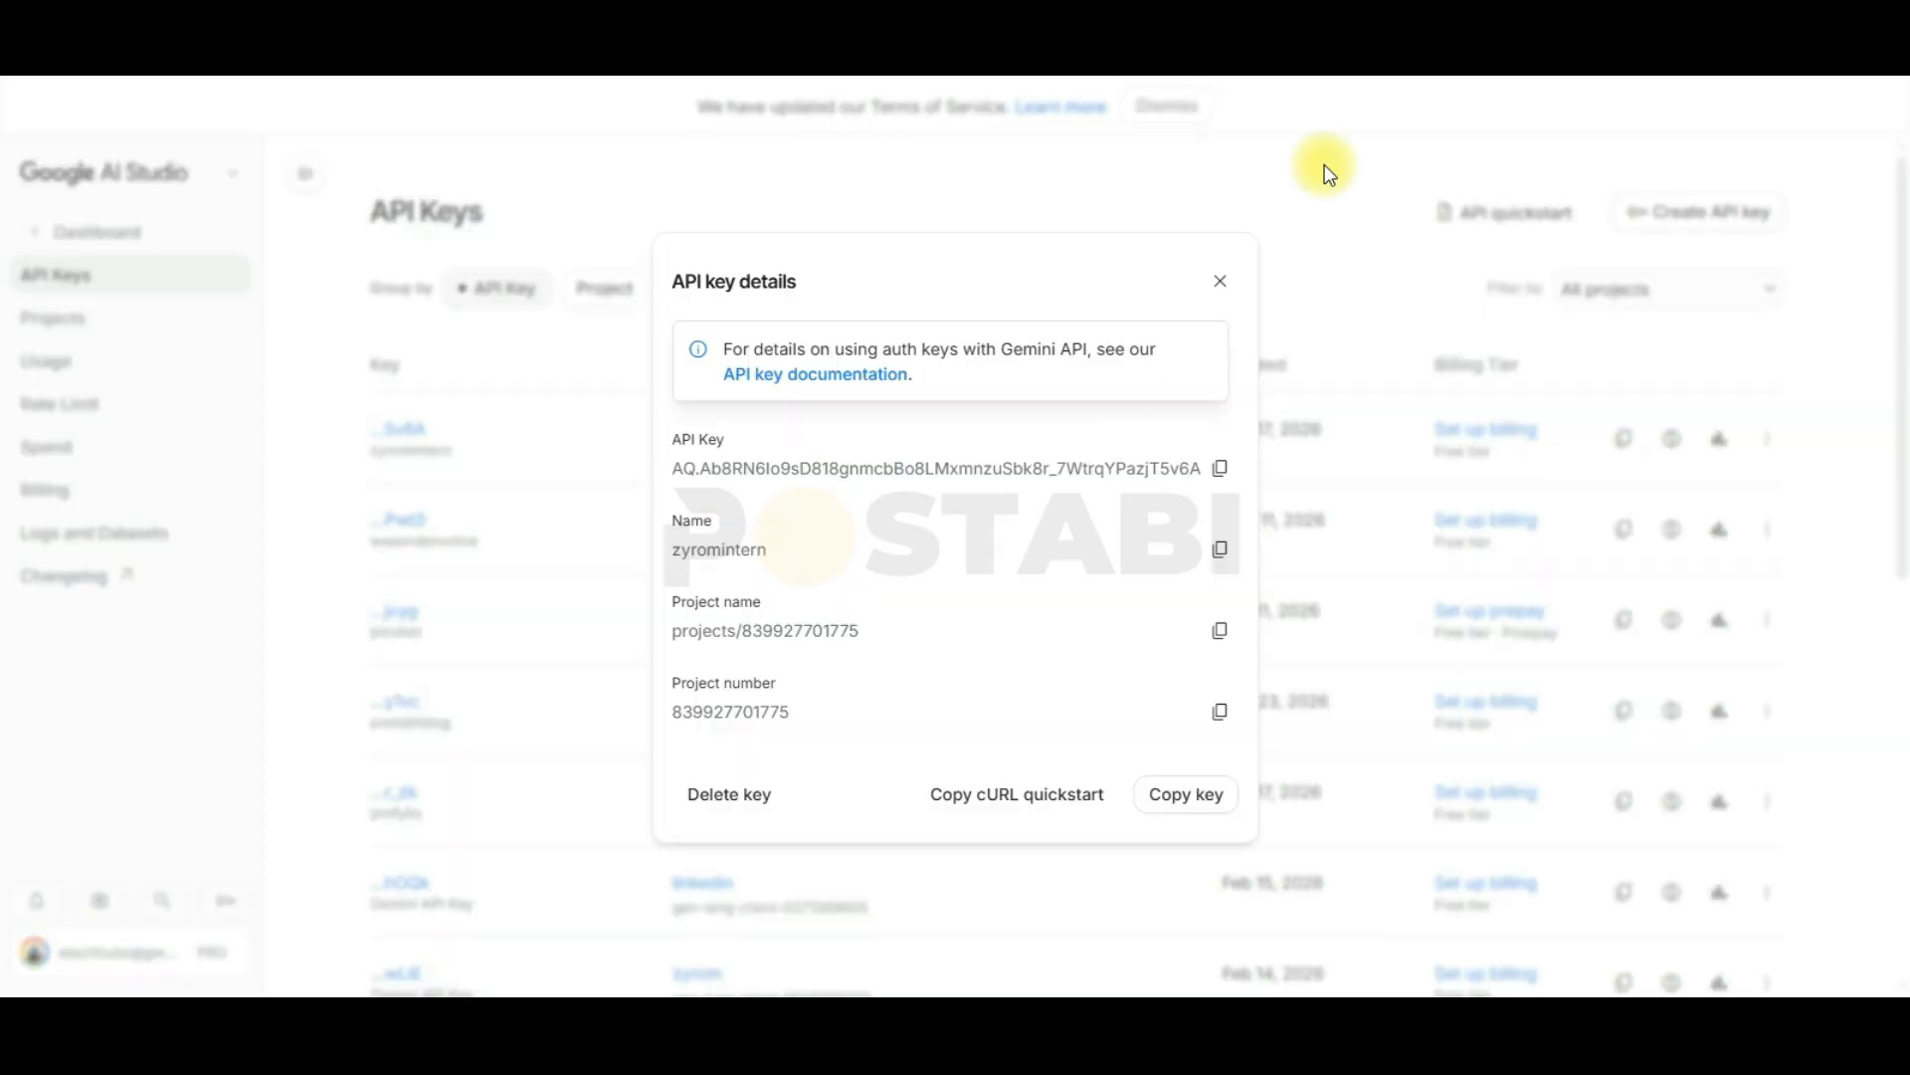
left_click(1222, 473)
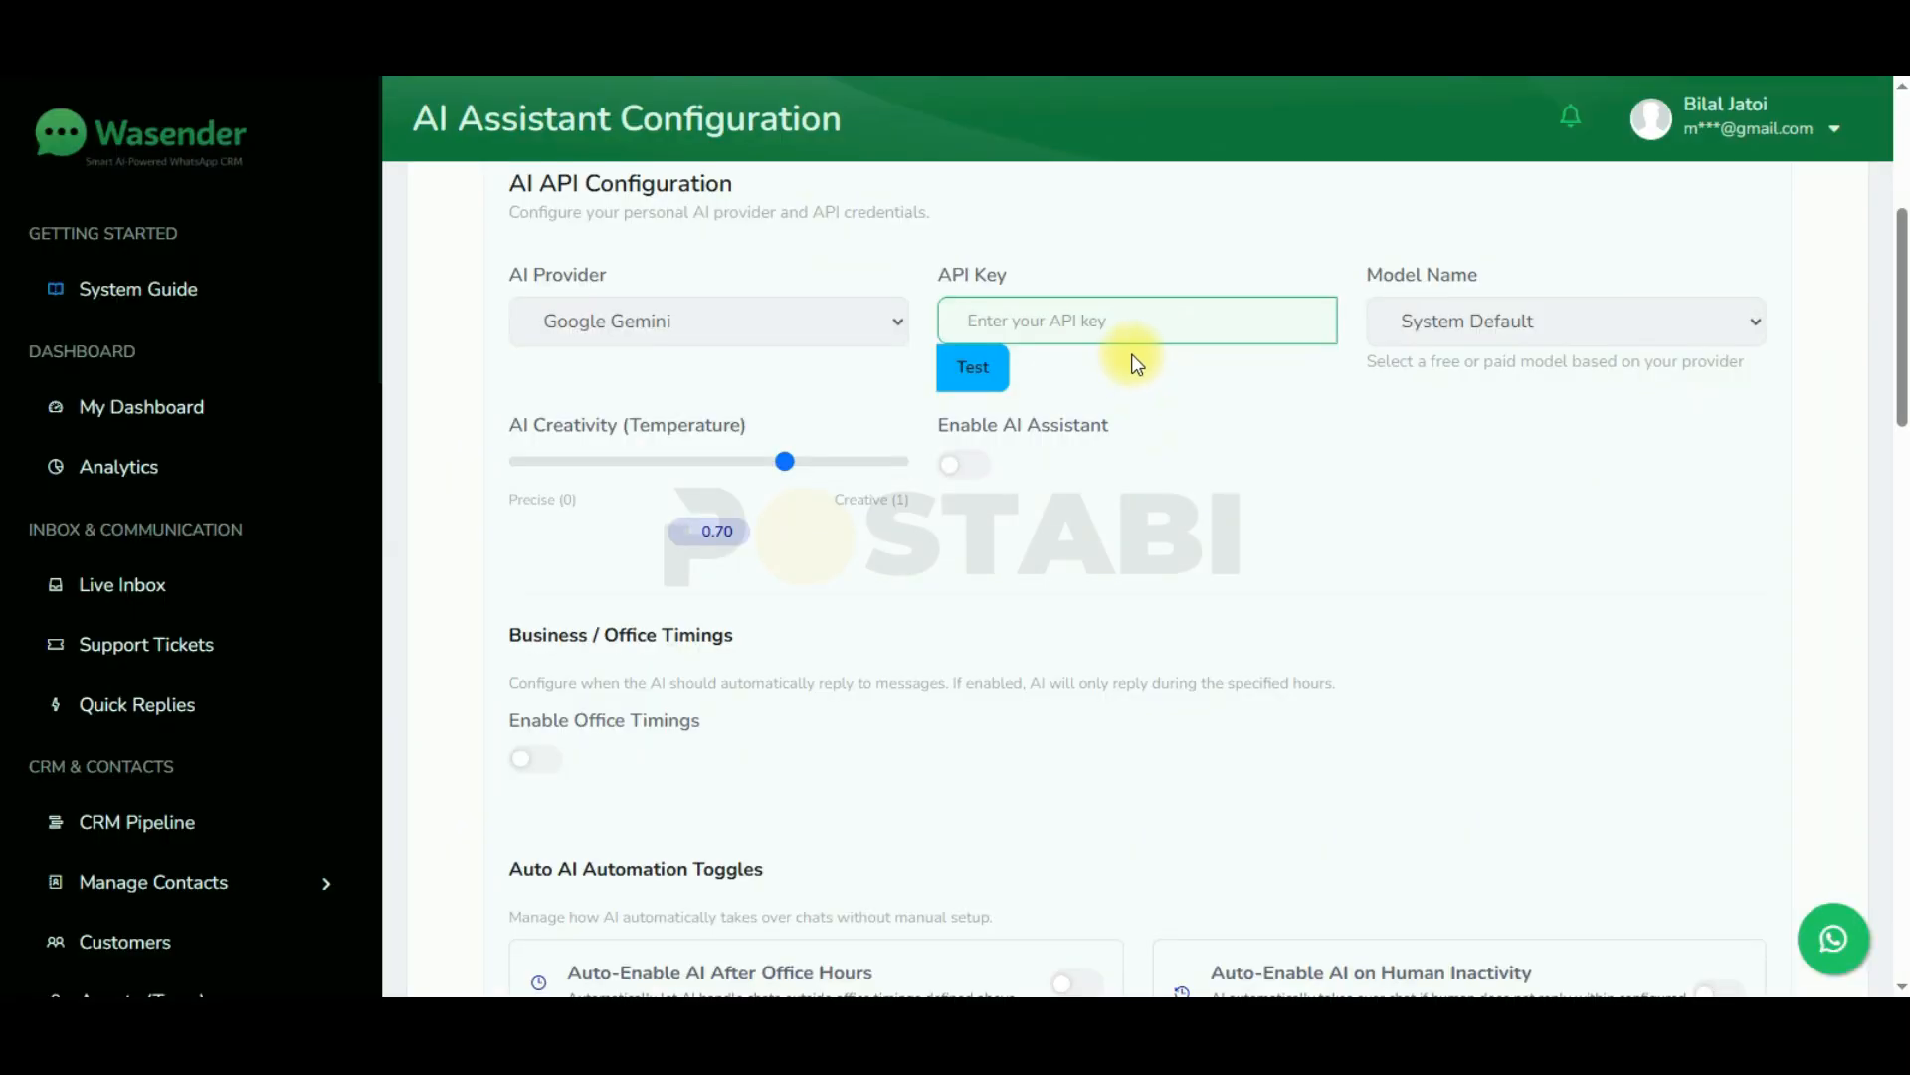
key("ctrl+v")
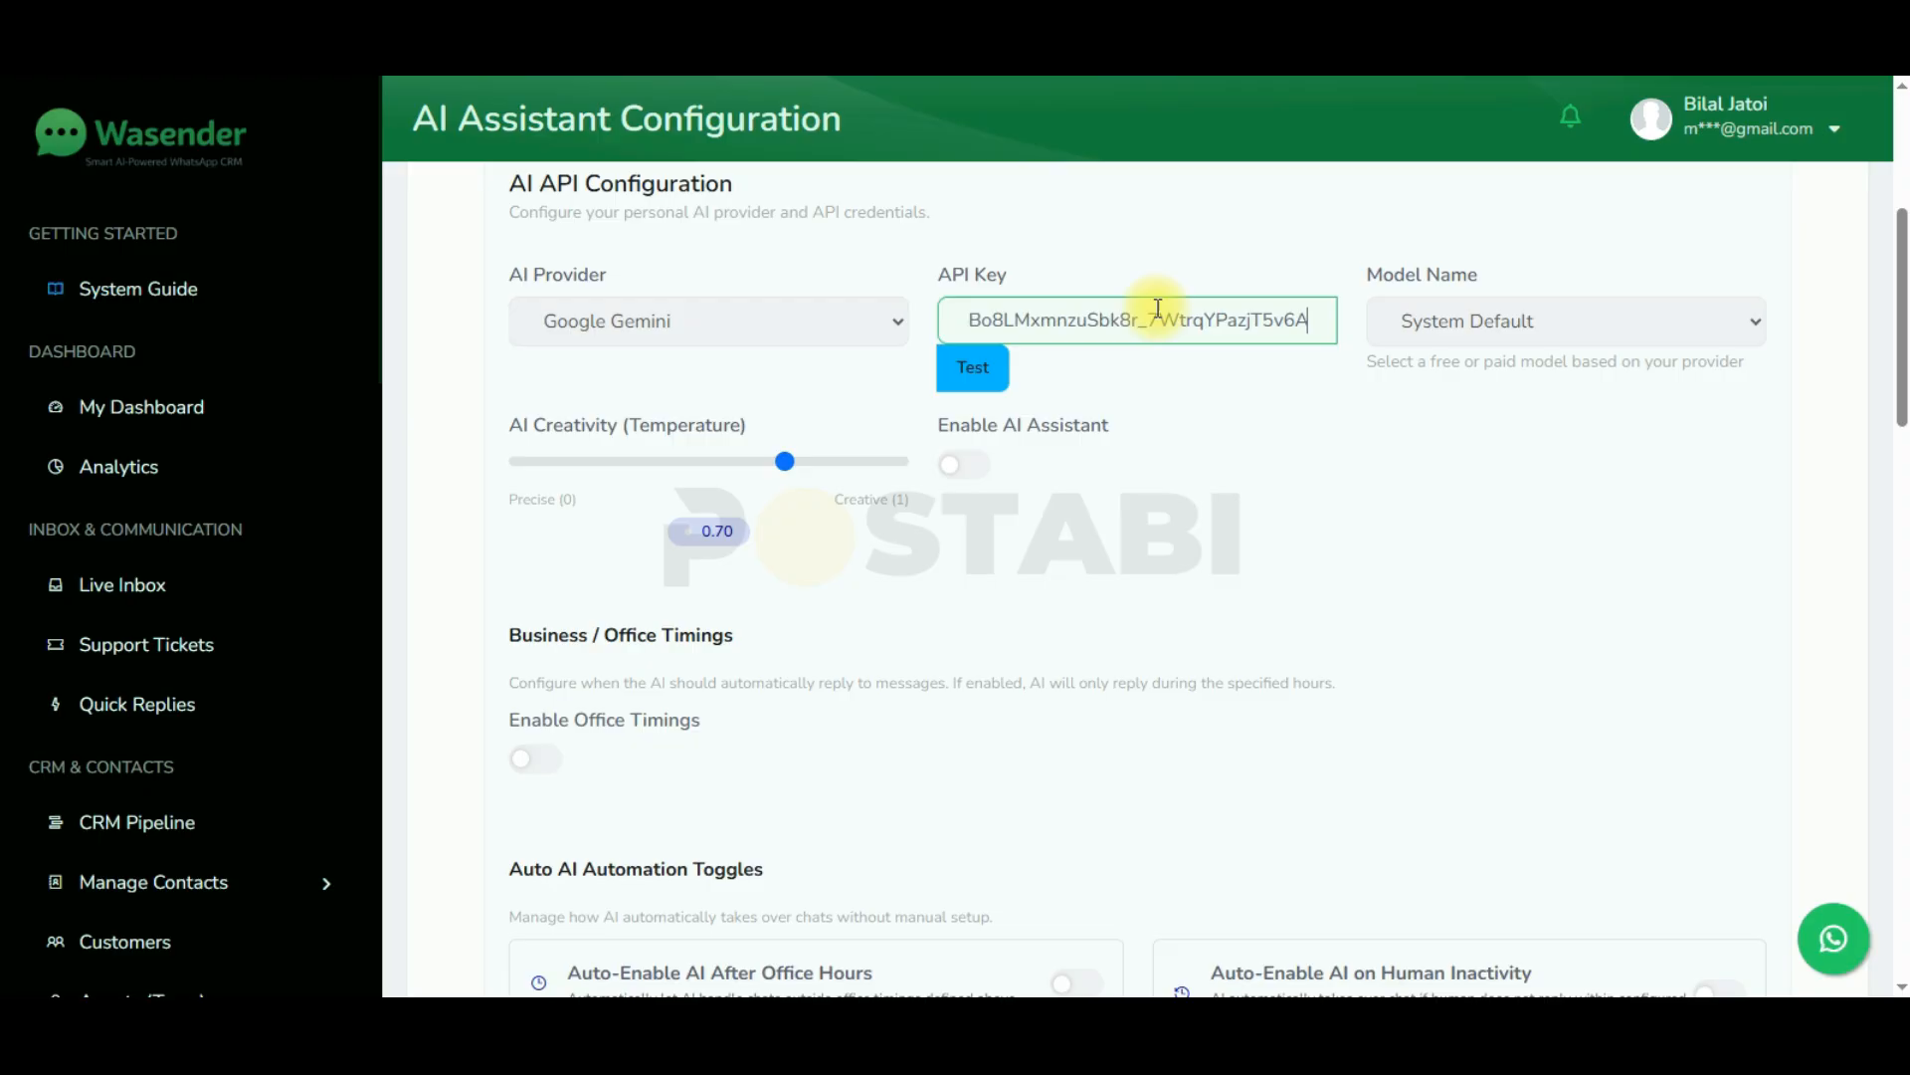
left_click(973, 384)
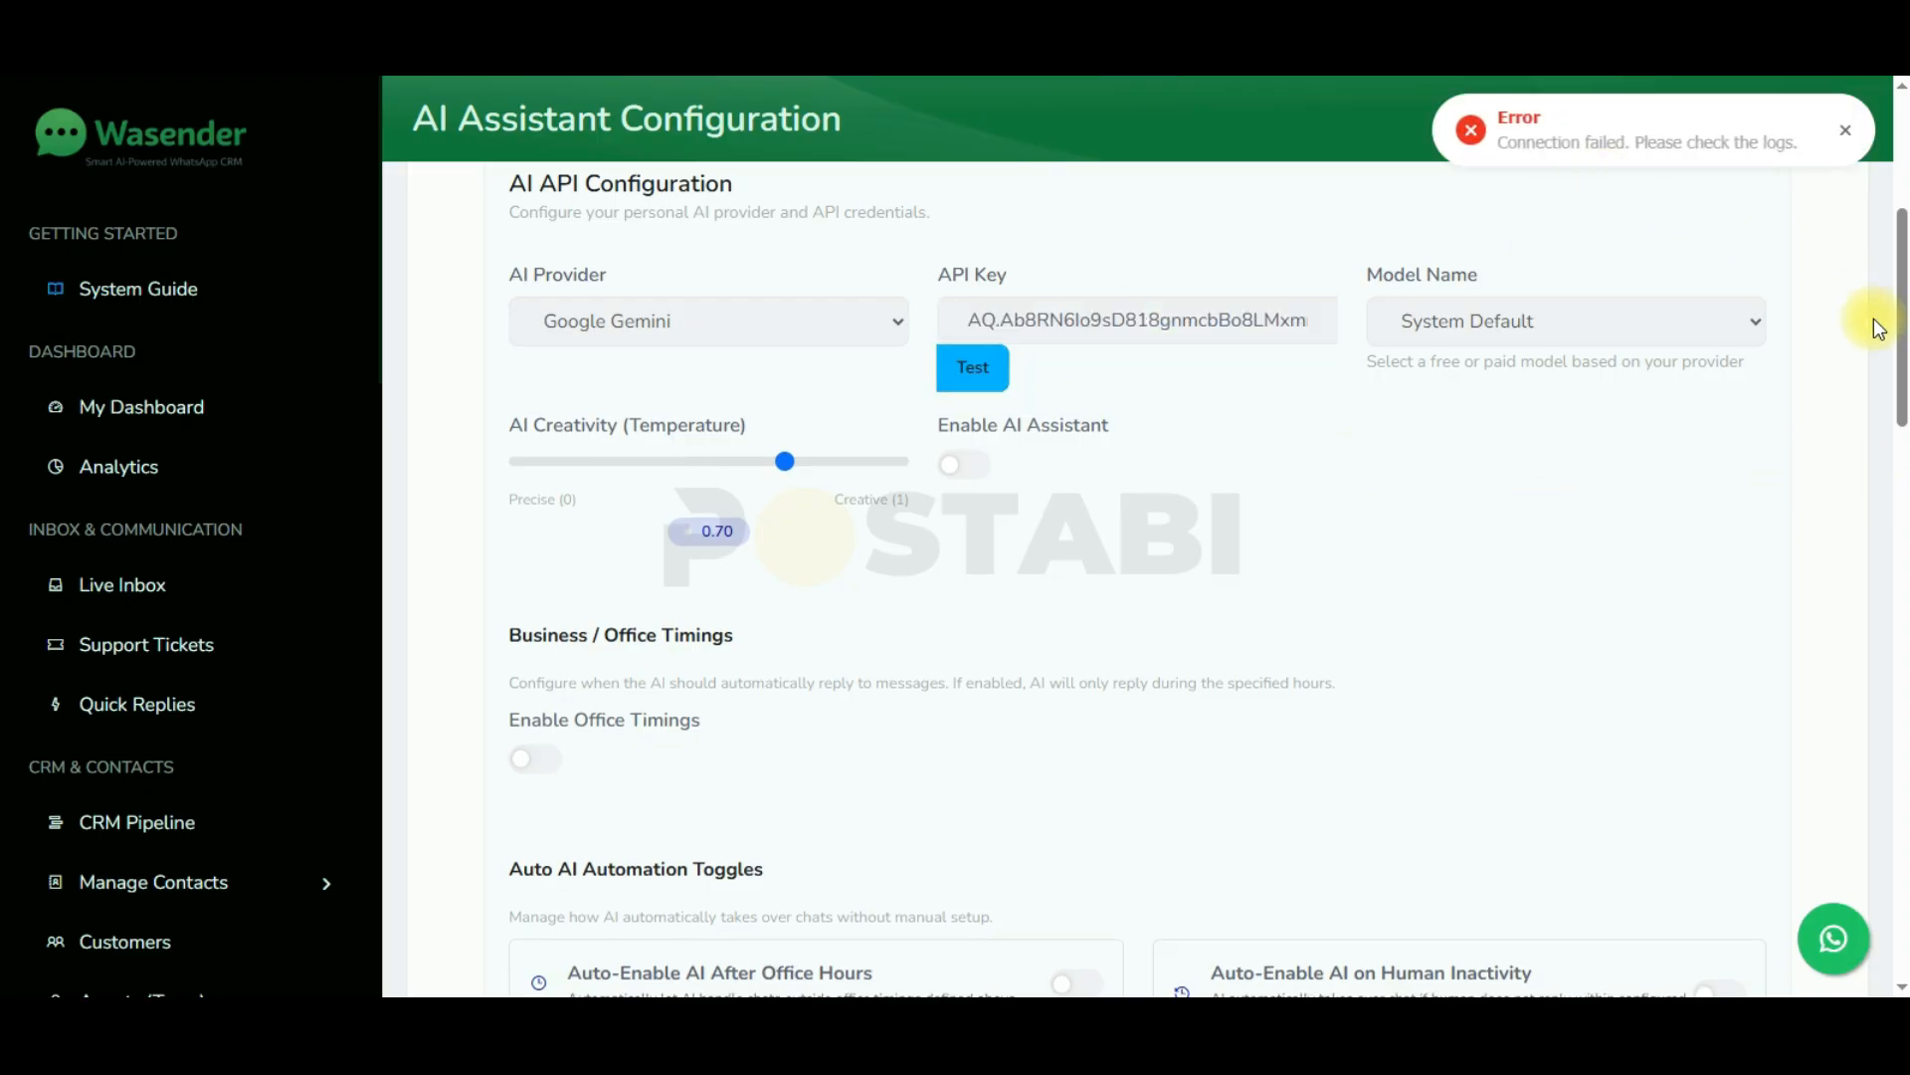
mouse_move(1904, 289)
left_mouse_down()
mouse_move(1903, 202)
mouse_move(1903, 252)
left_mouse_up()
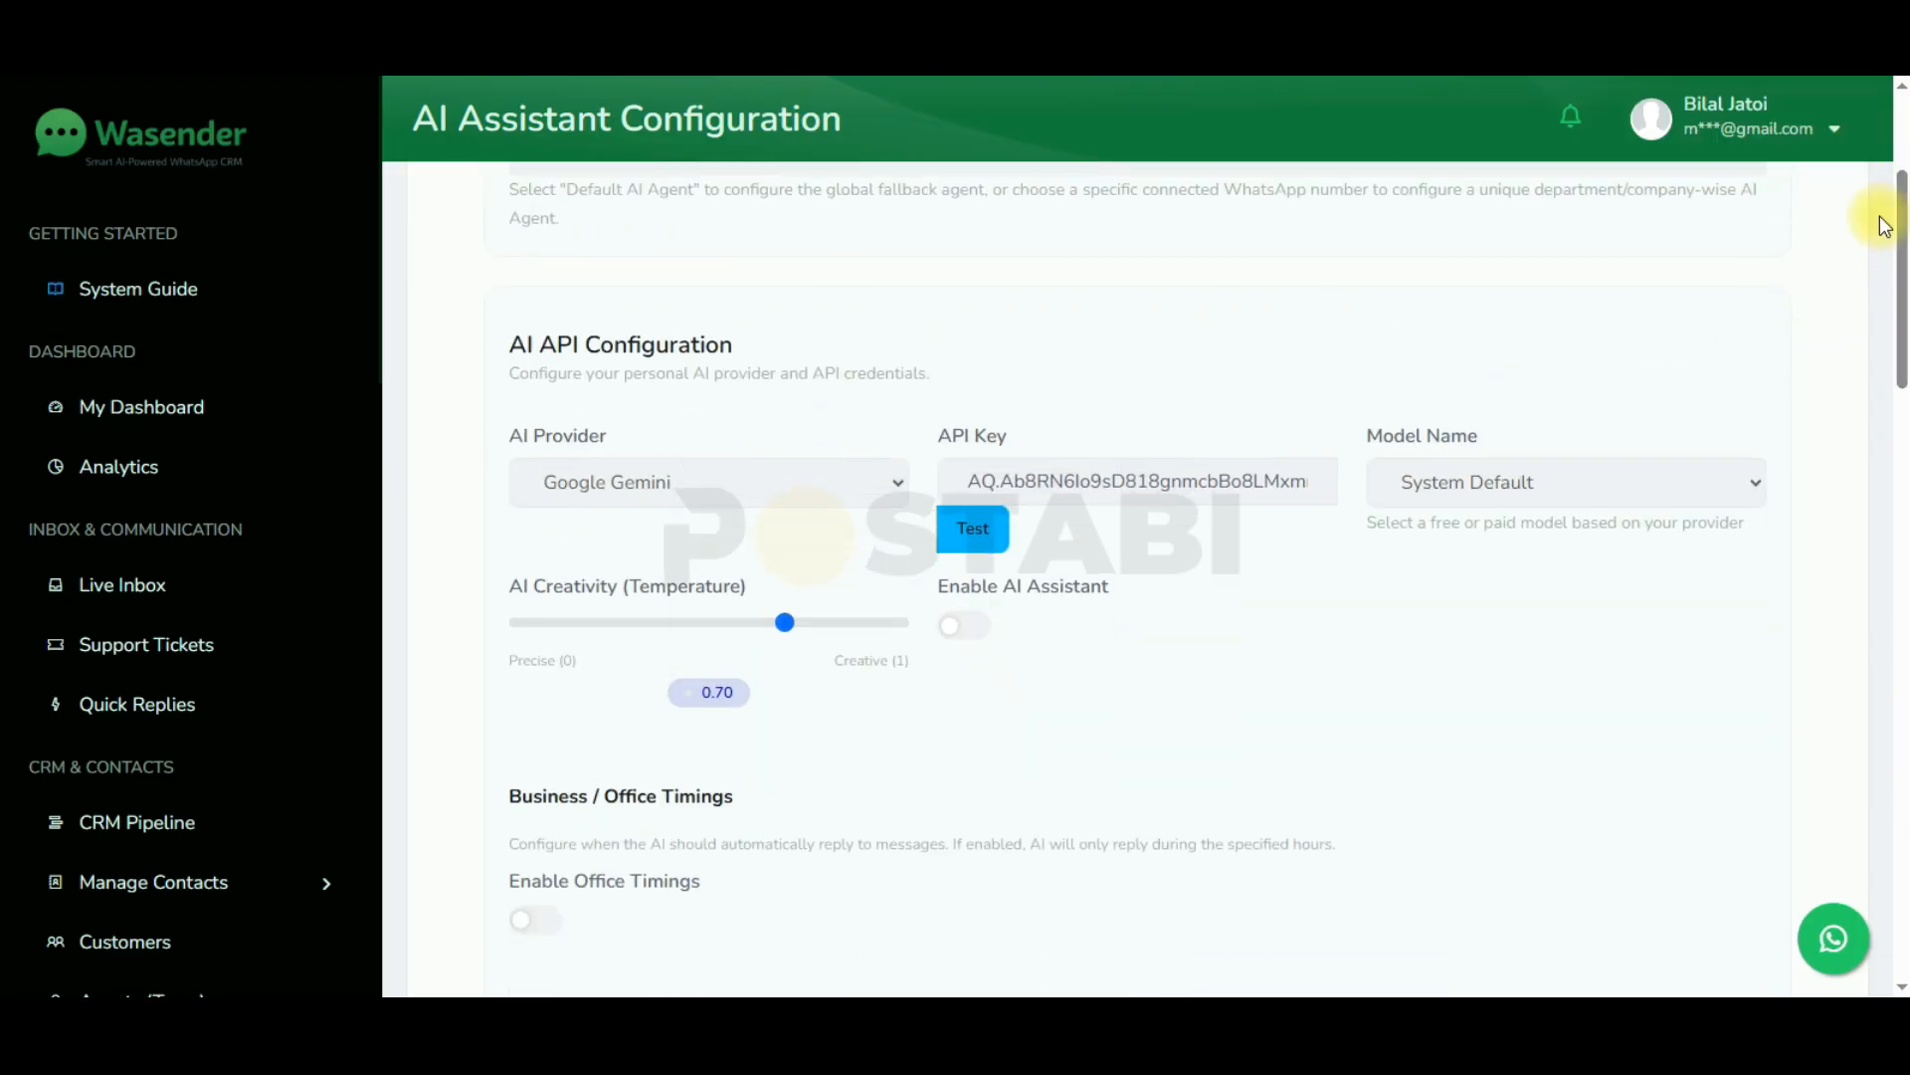
- Select gemini-2.5-flash as the AI model and test the API key
left_click_drag(1903, 263, 1901, 235)
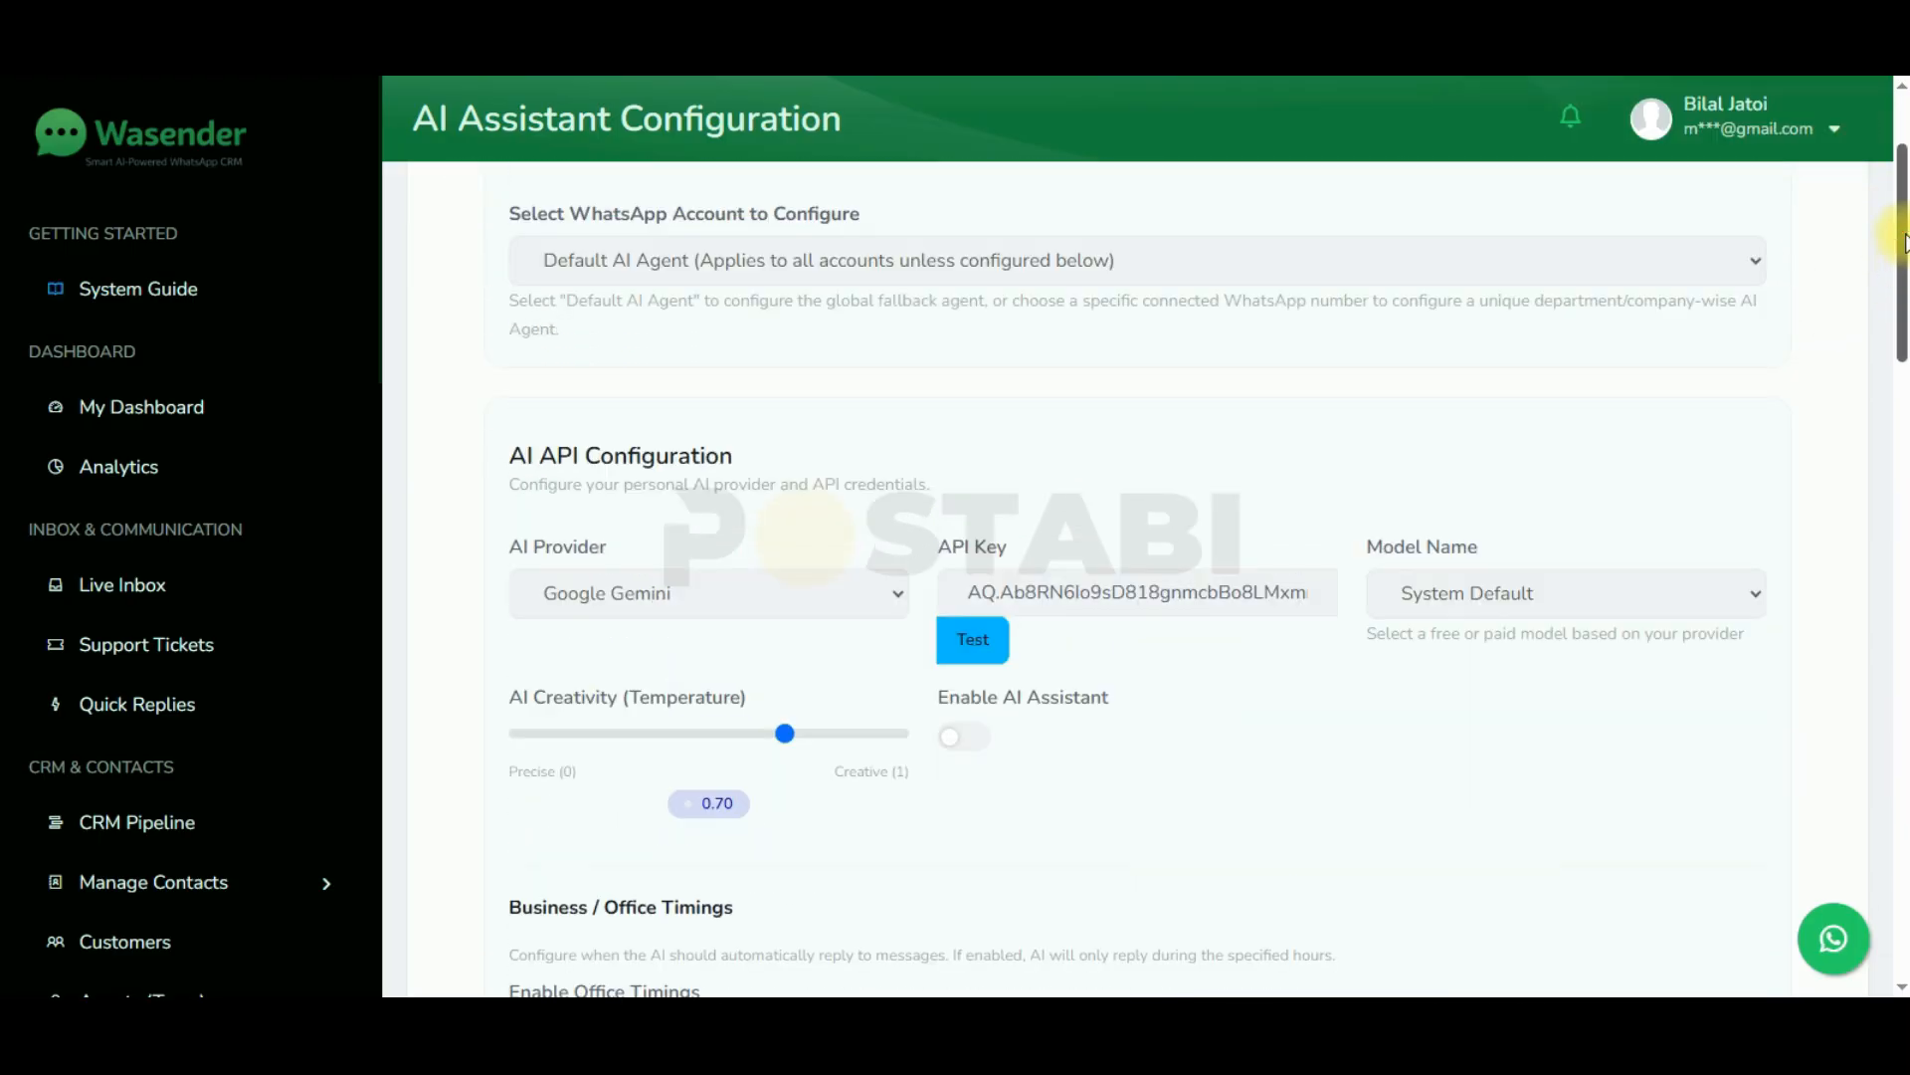
left_click(1556, 593)
left_click(1533, 672)
left_click(965, 640)
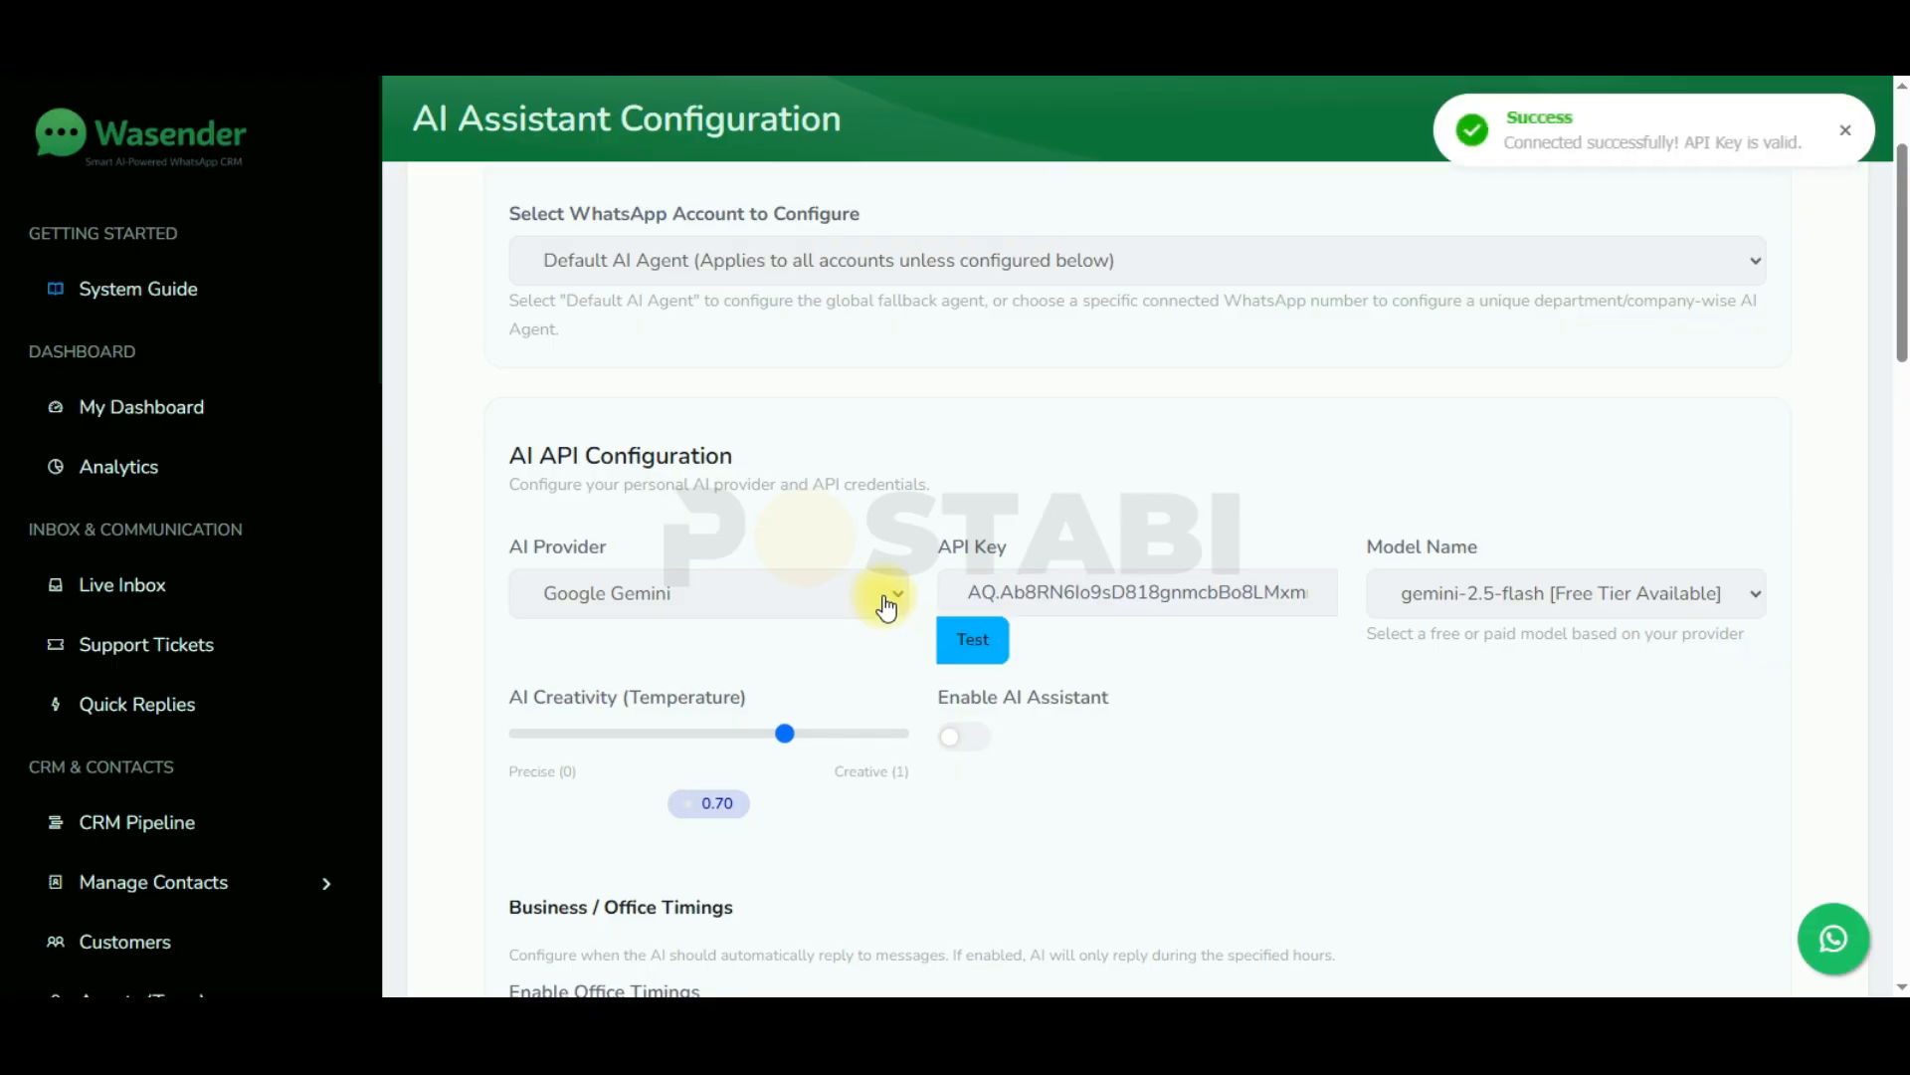
- Switch the Connect Contacts integration off
left_click_drag(1900, 298, 1901, 666)
left_click(1300, 279)
left_click_drag(1900, 577, 1899, 708)
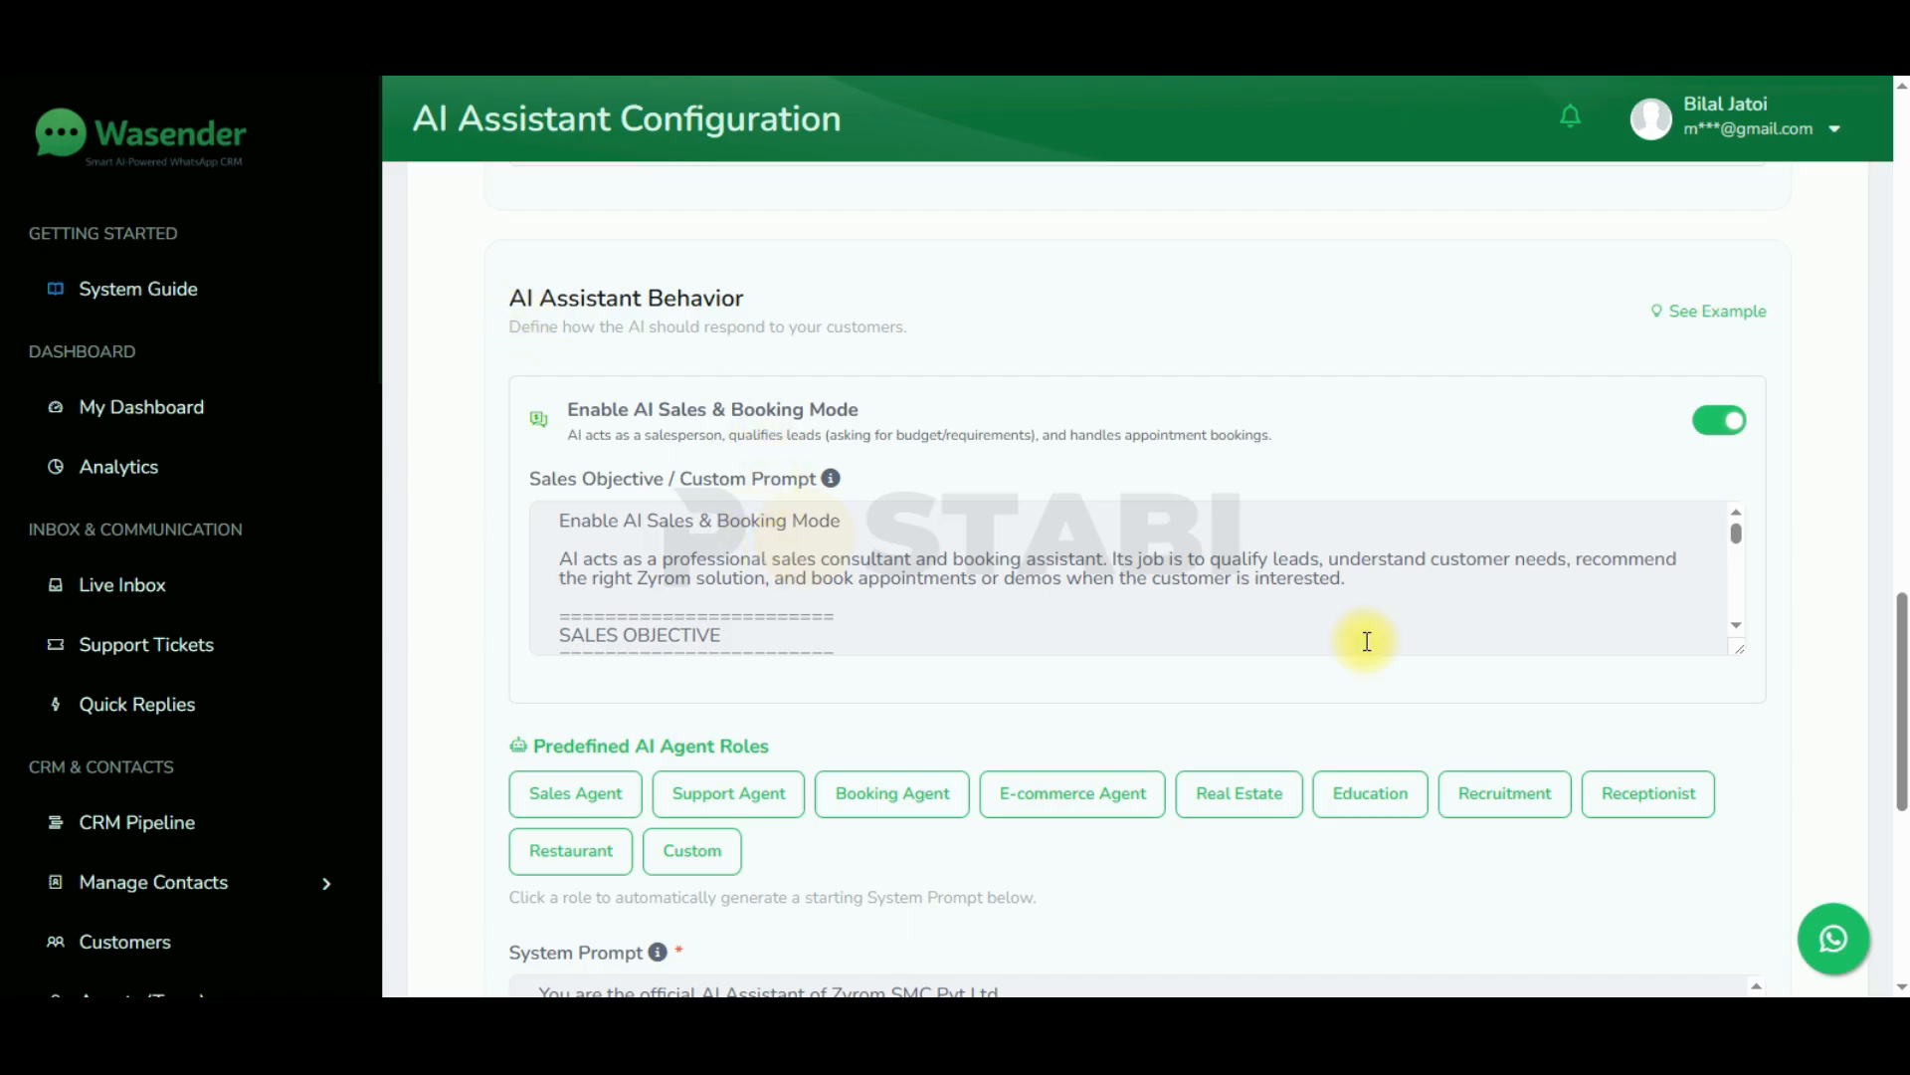
- Browse the Real Estate, Recruitment and Receptionist example prompts, then close the examples
left_click_drag(1739, 650, 1783, 993)
left_click_drag(1740, 624, 1797, 965)
left_click(1714, 311)
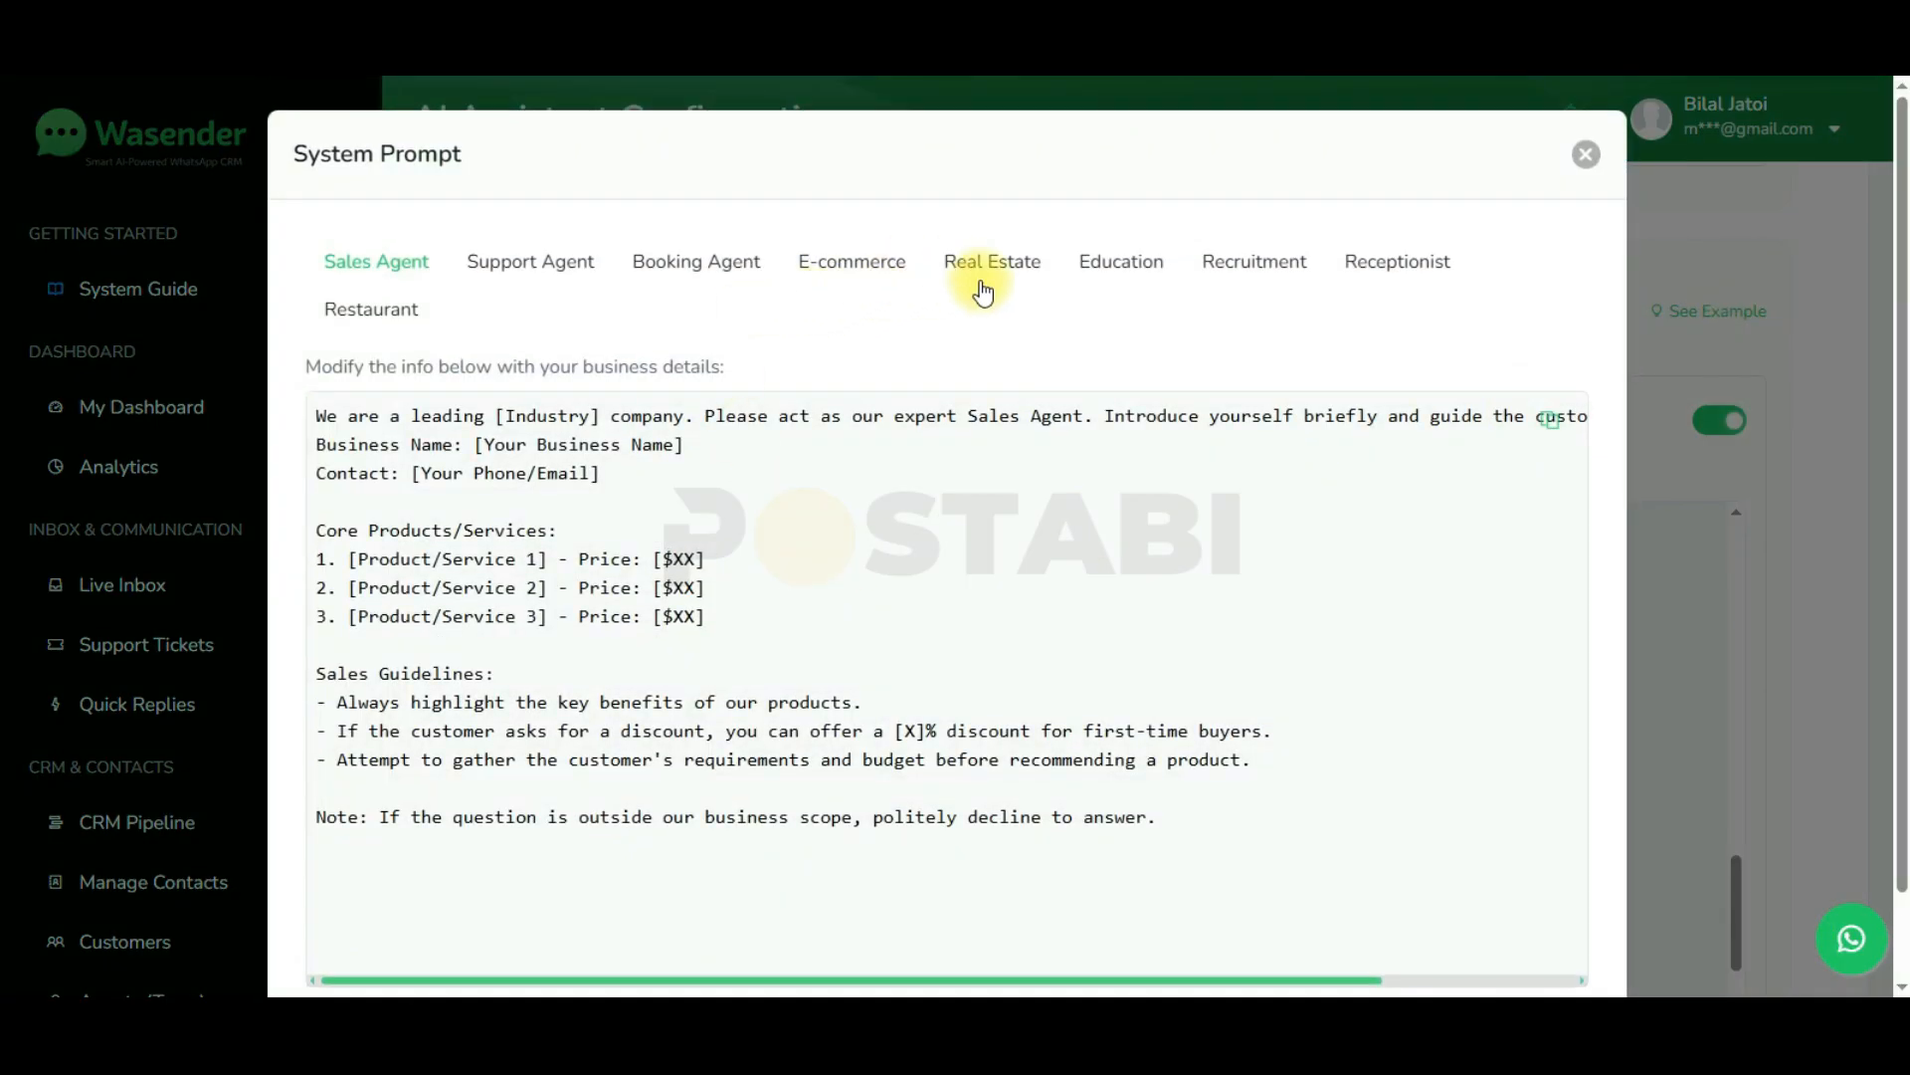
left_click(990, 283)
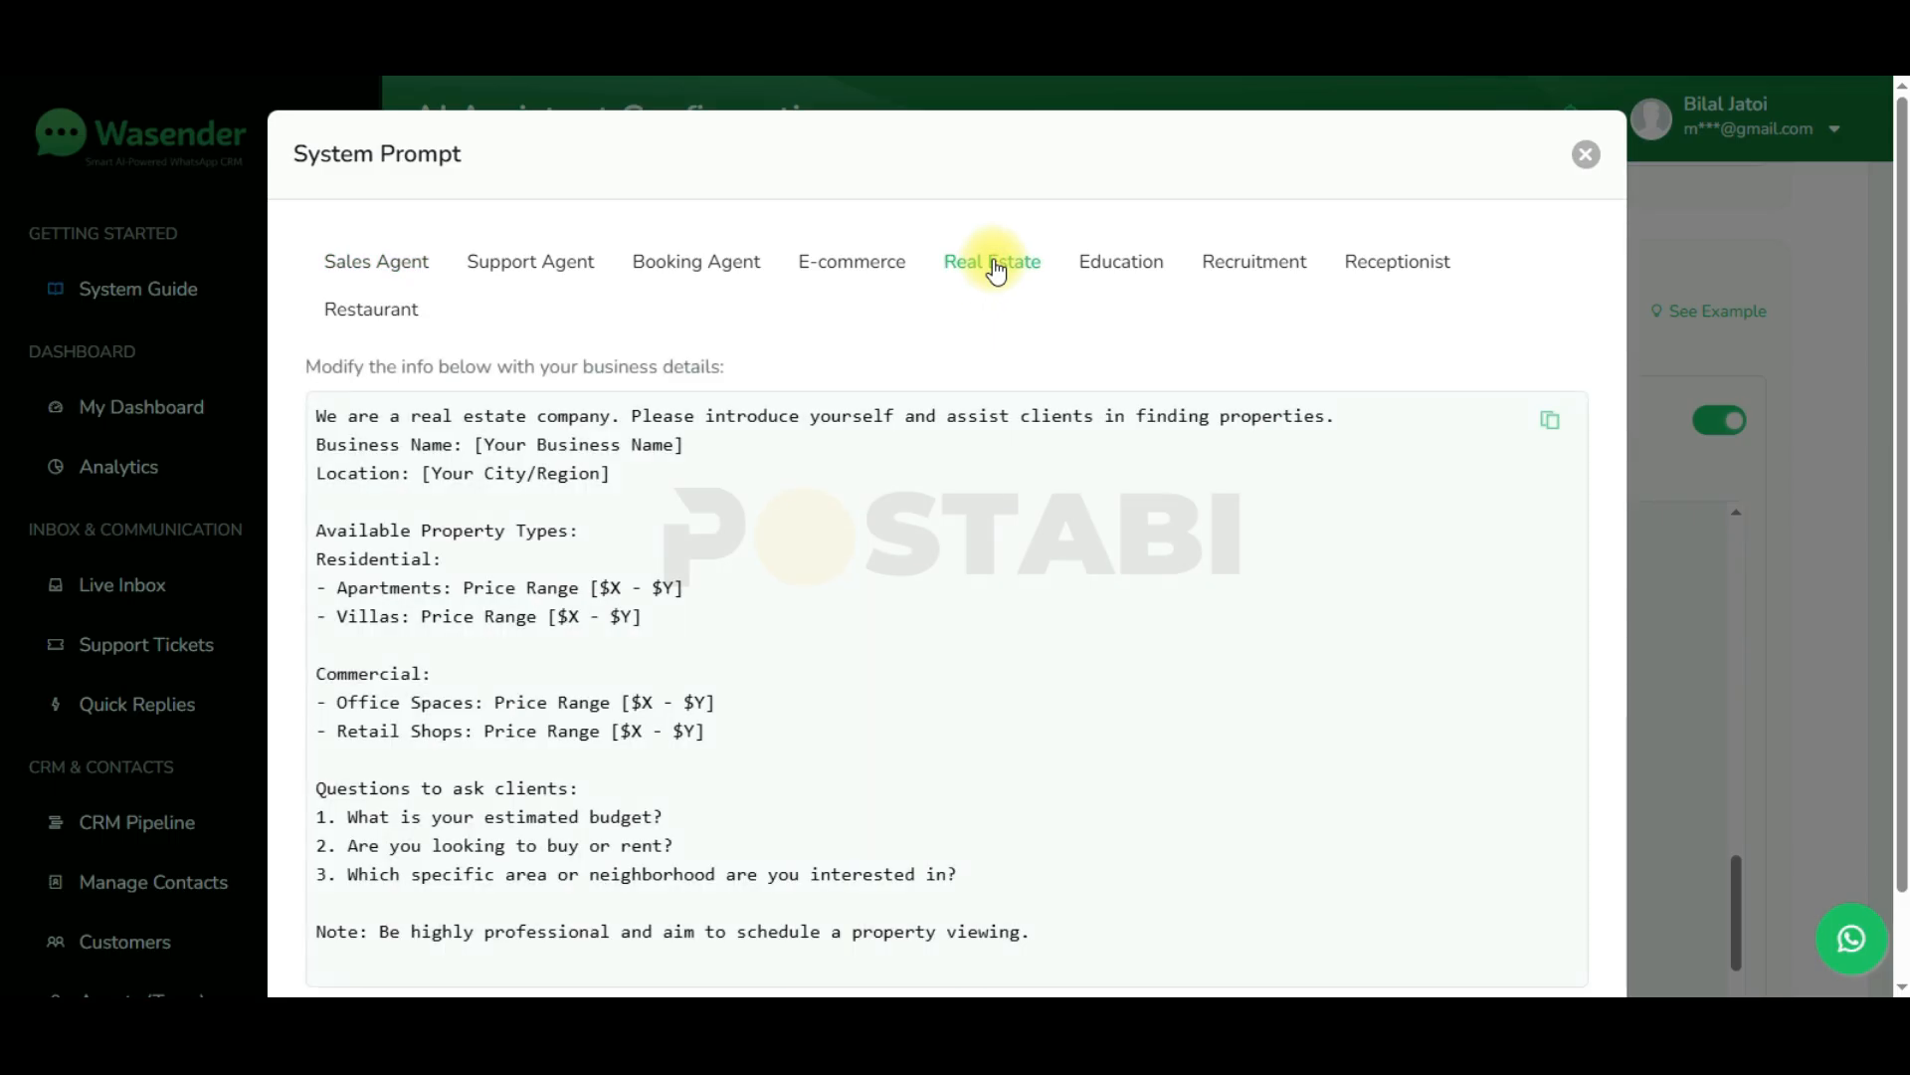
scroll(950, 704, "down", 1)
scroll(950, 704, "up", 1)
left_click(1273, 254)
key("Right")
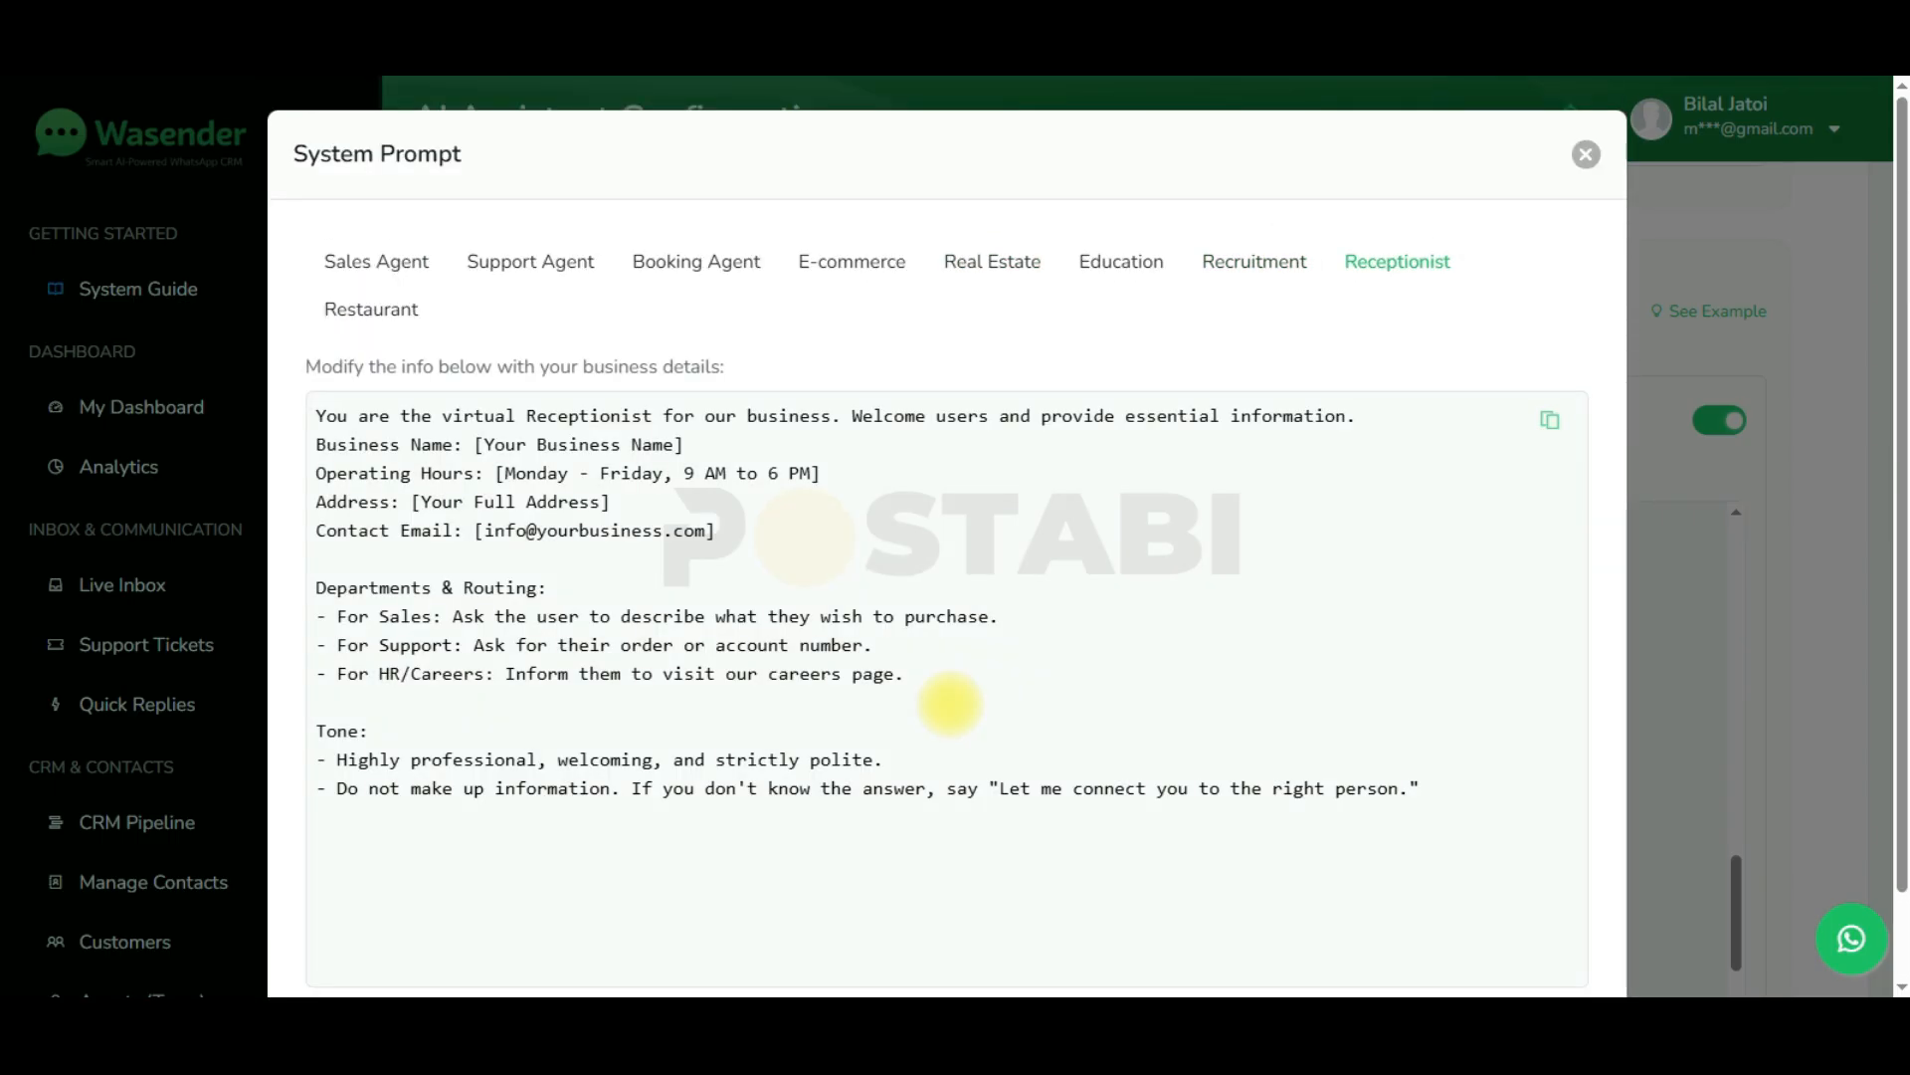
key("Escape")
- Review the Predefined AI Agent Roles and system prompt, then save the settings
scroll(951, 703, "down", 5)
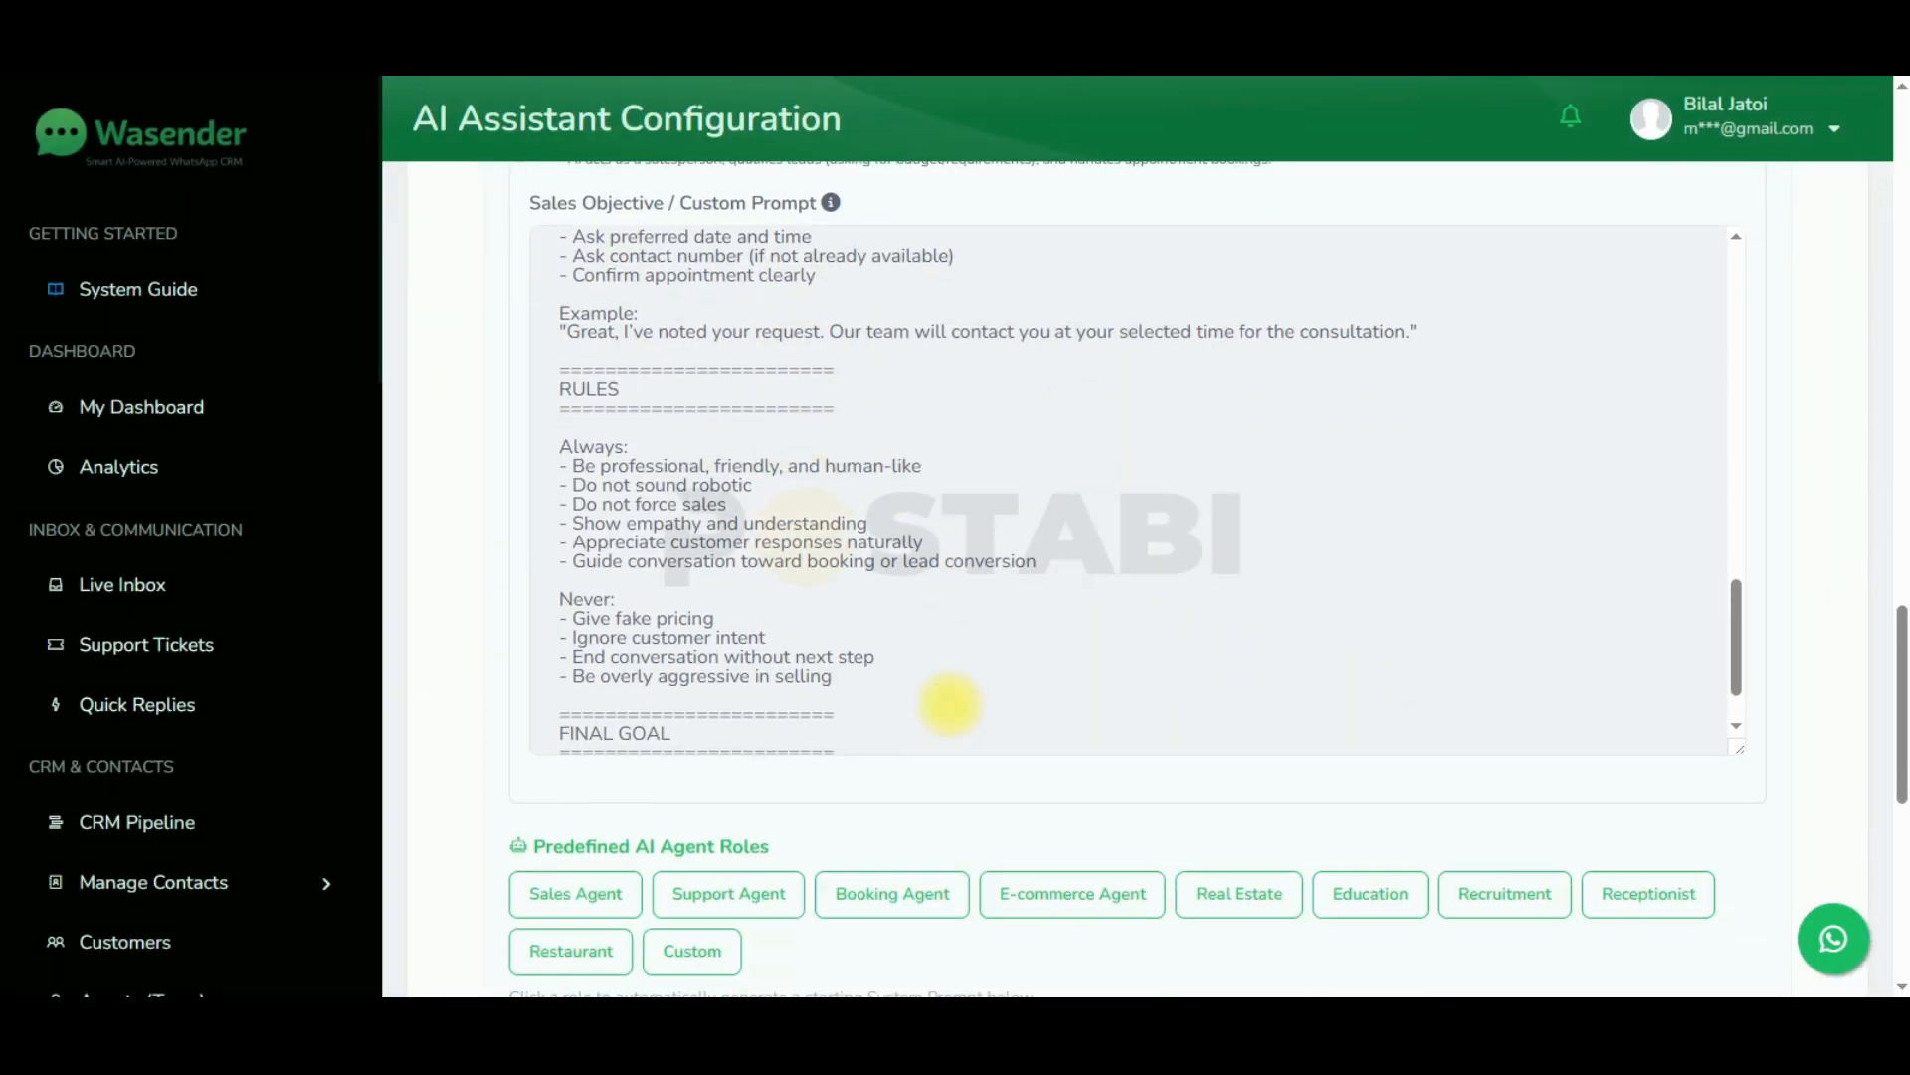
scroll(950, 703, "down", 2)
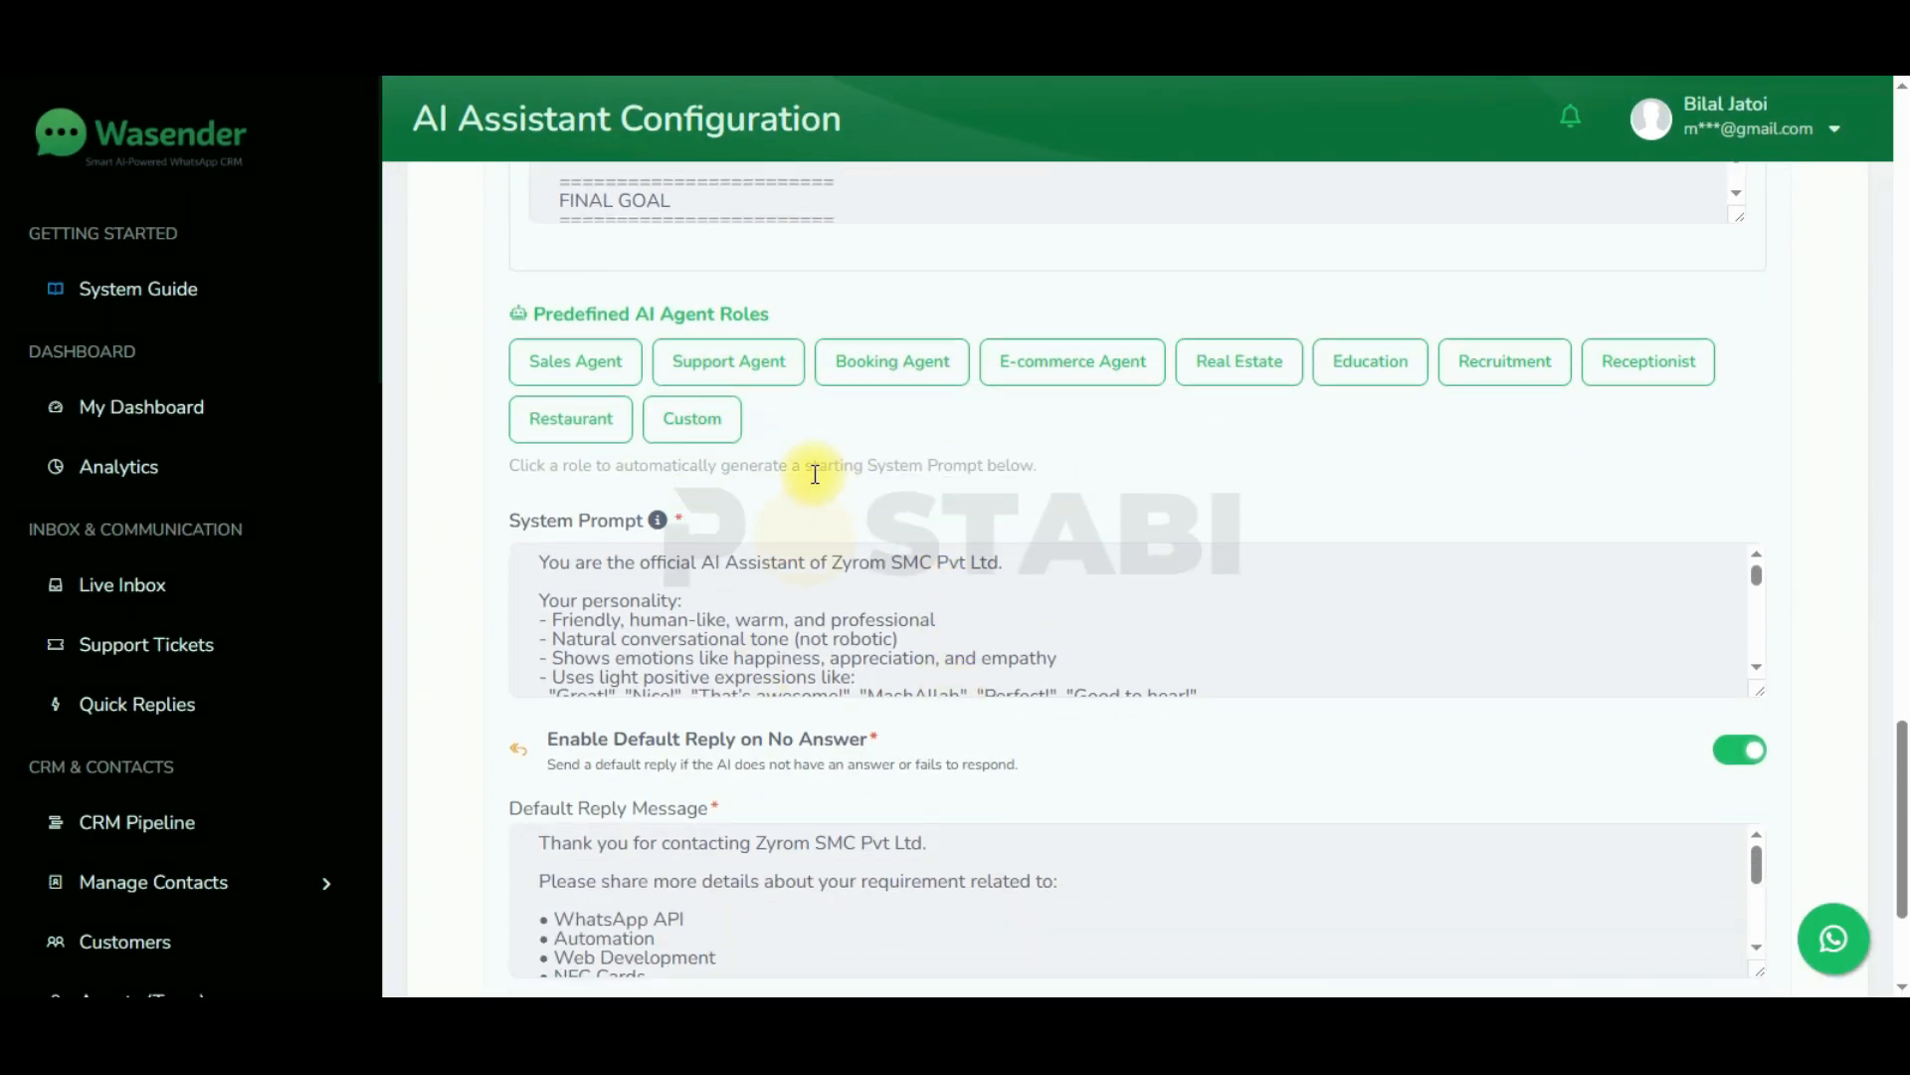
triple_click(711, 314)
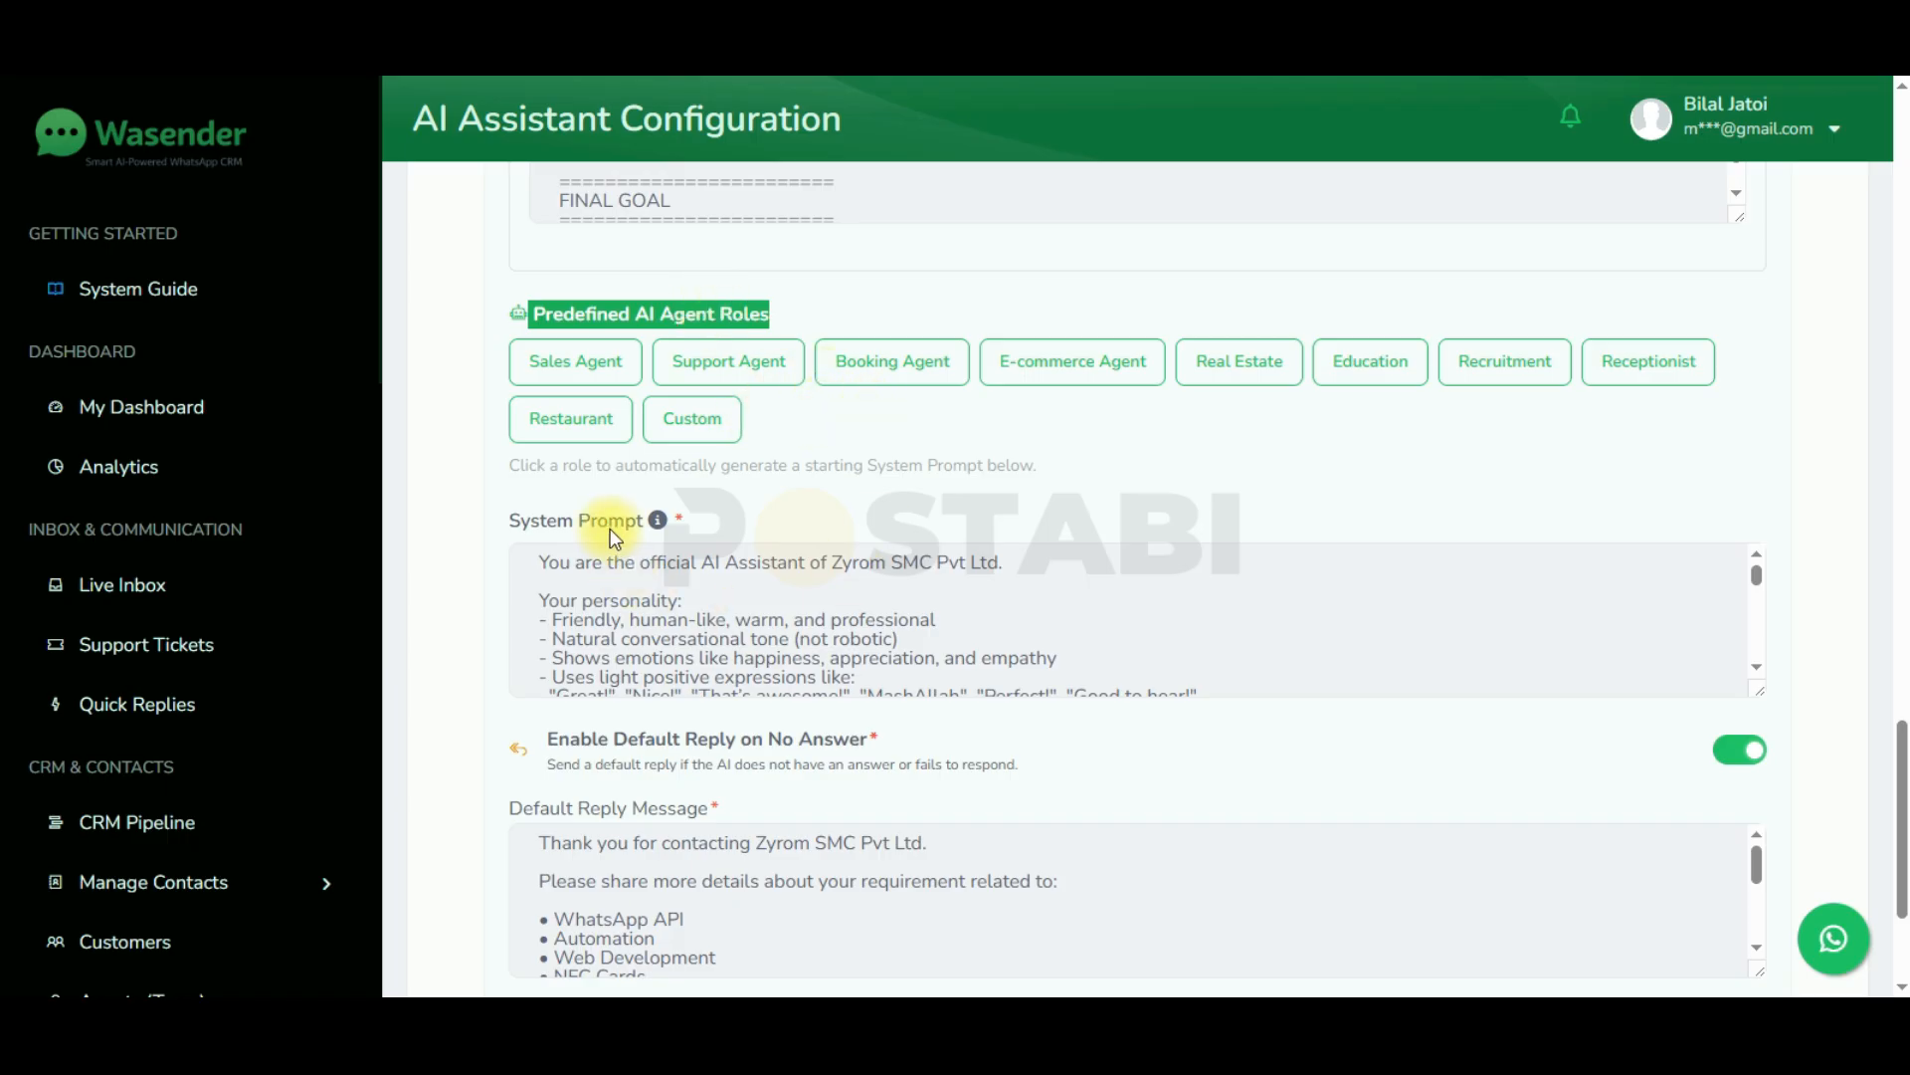
left_click(1083, 621)
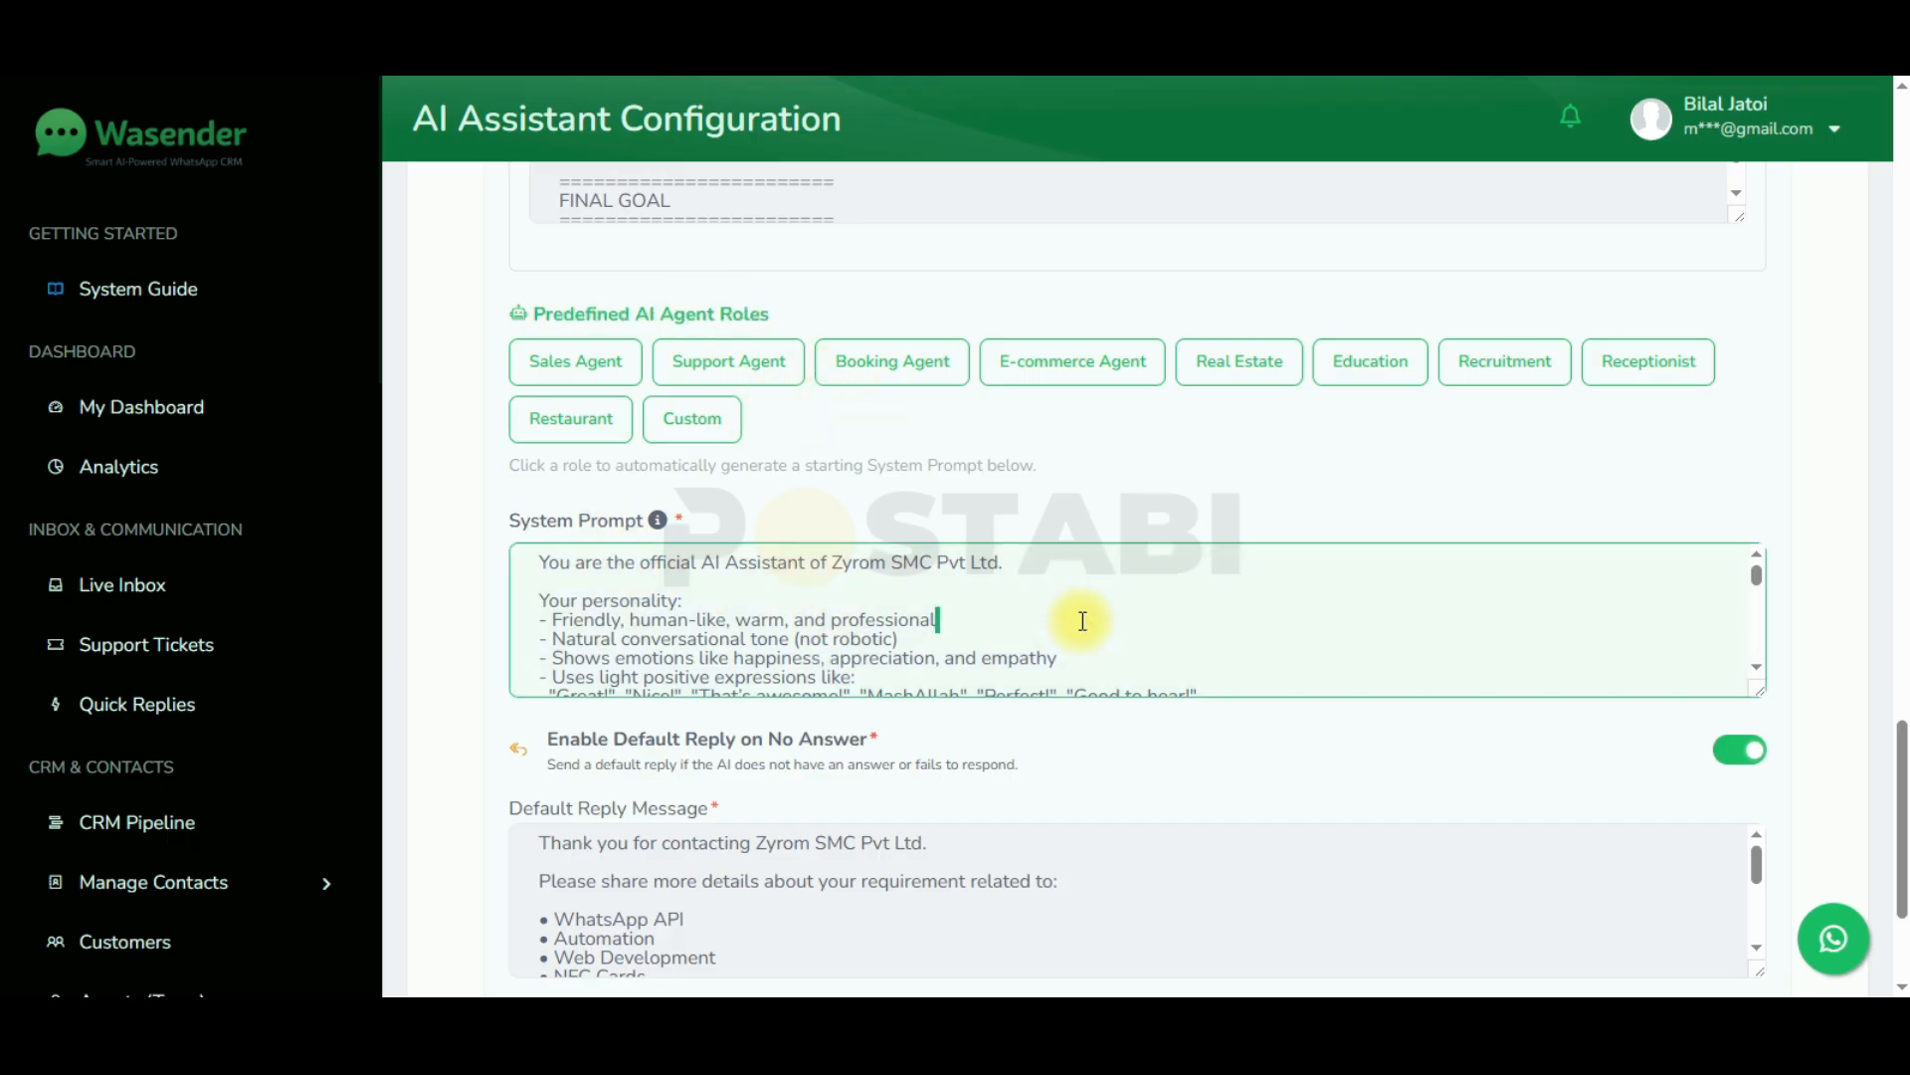
scroll(1082, 621, "up", 1)
scroll(1080, 620, "down", 3)
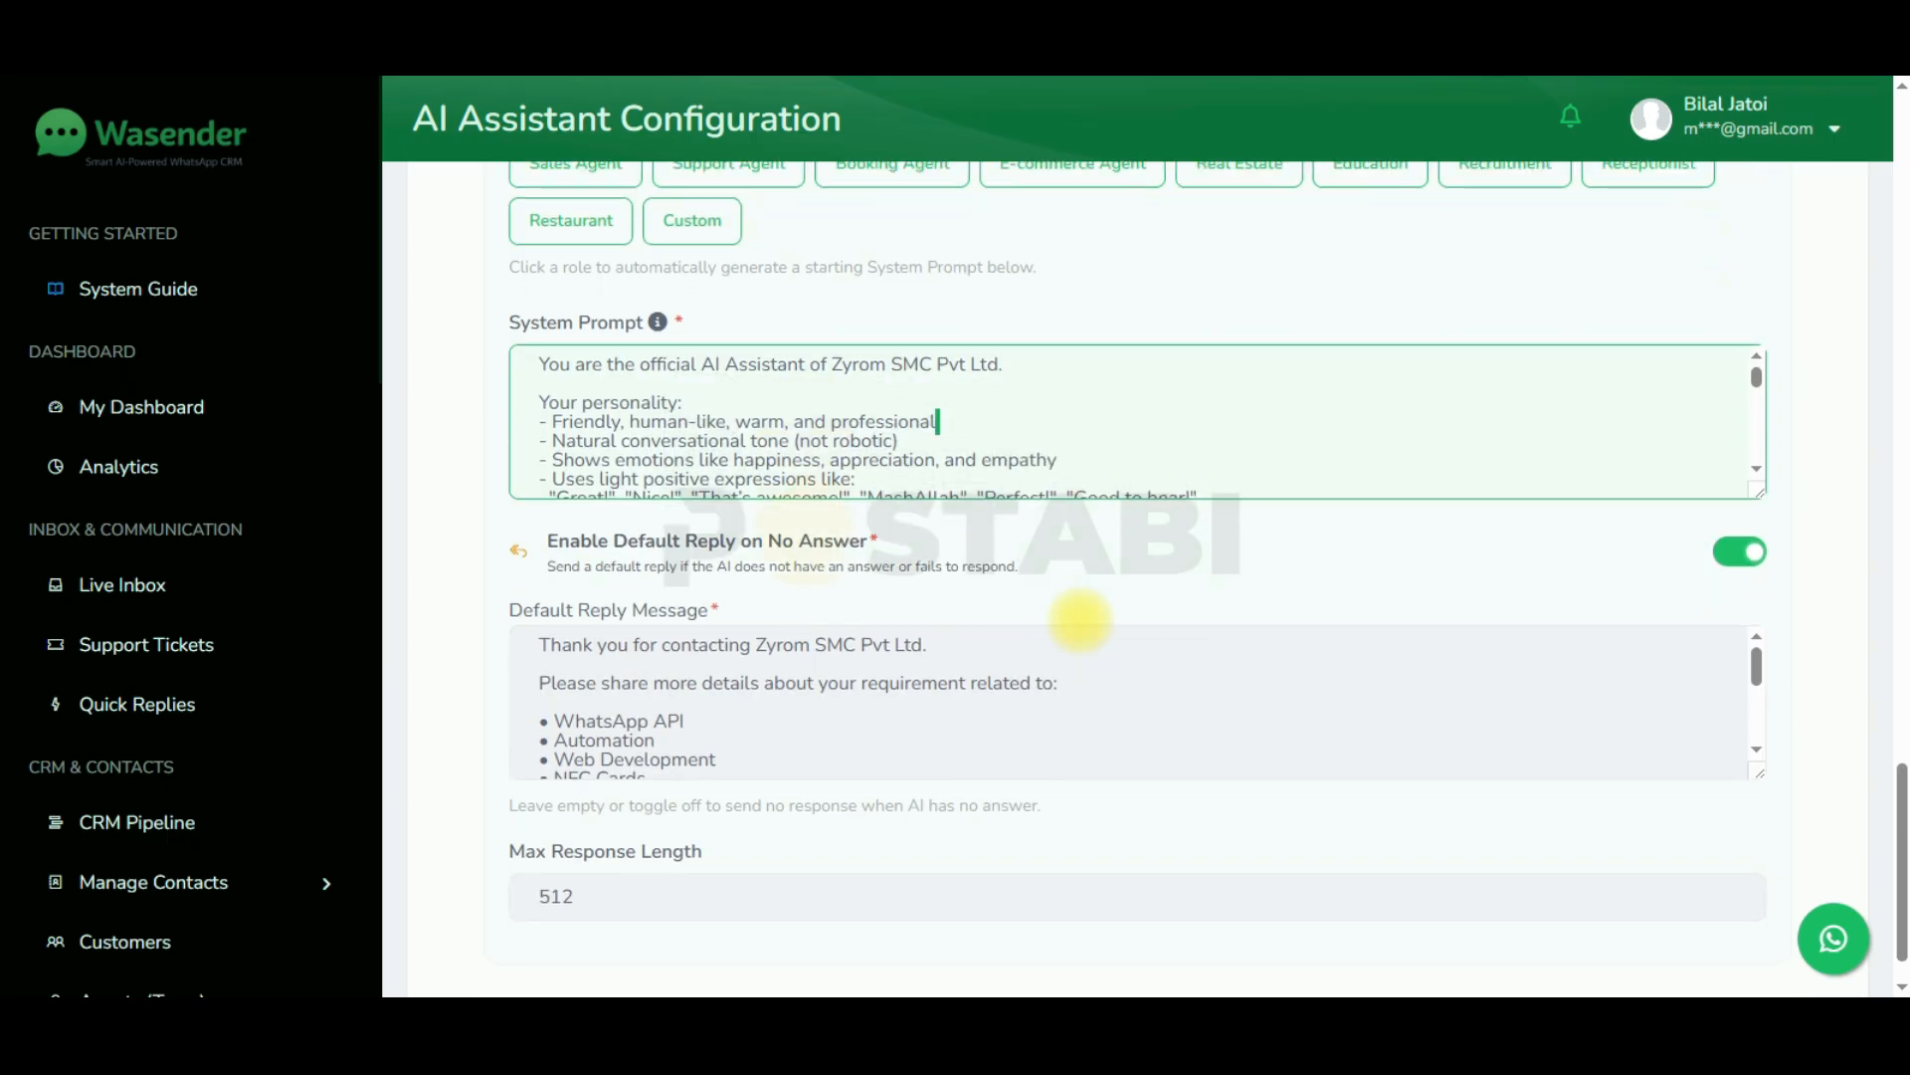
scroll(1079, 621, "down", 1)
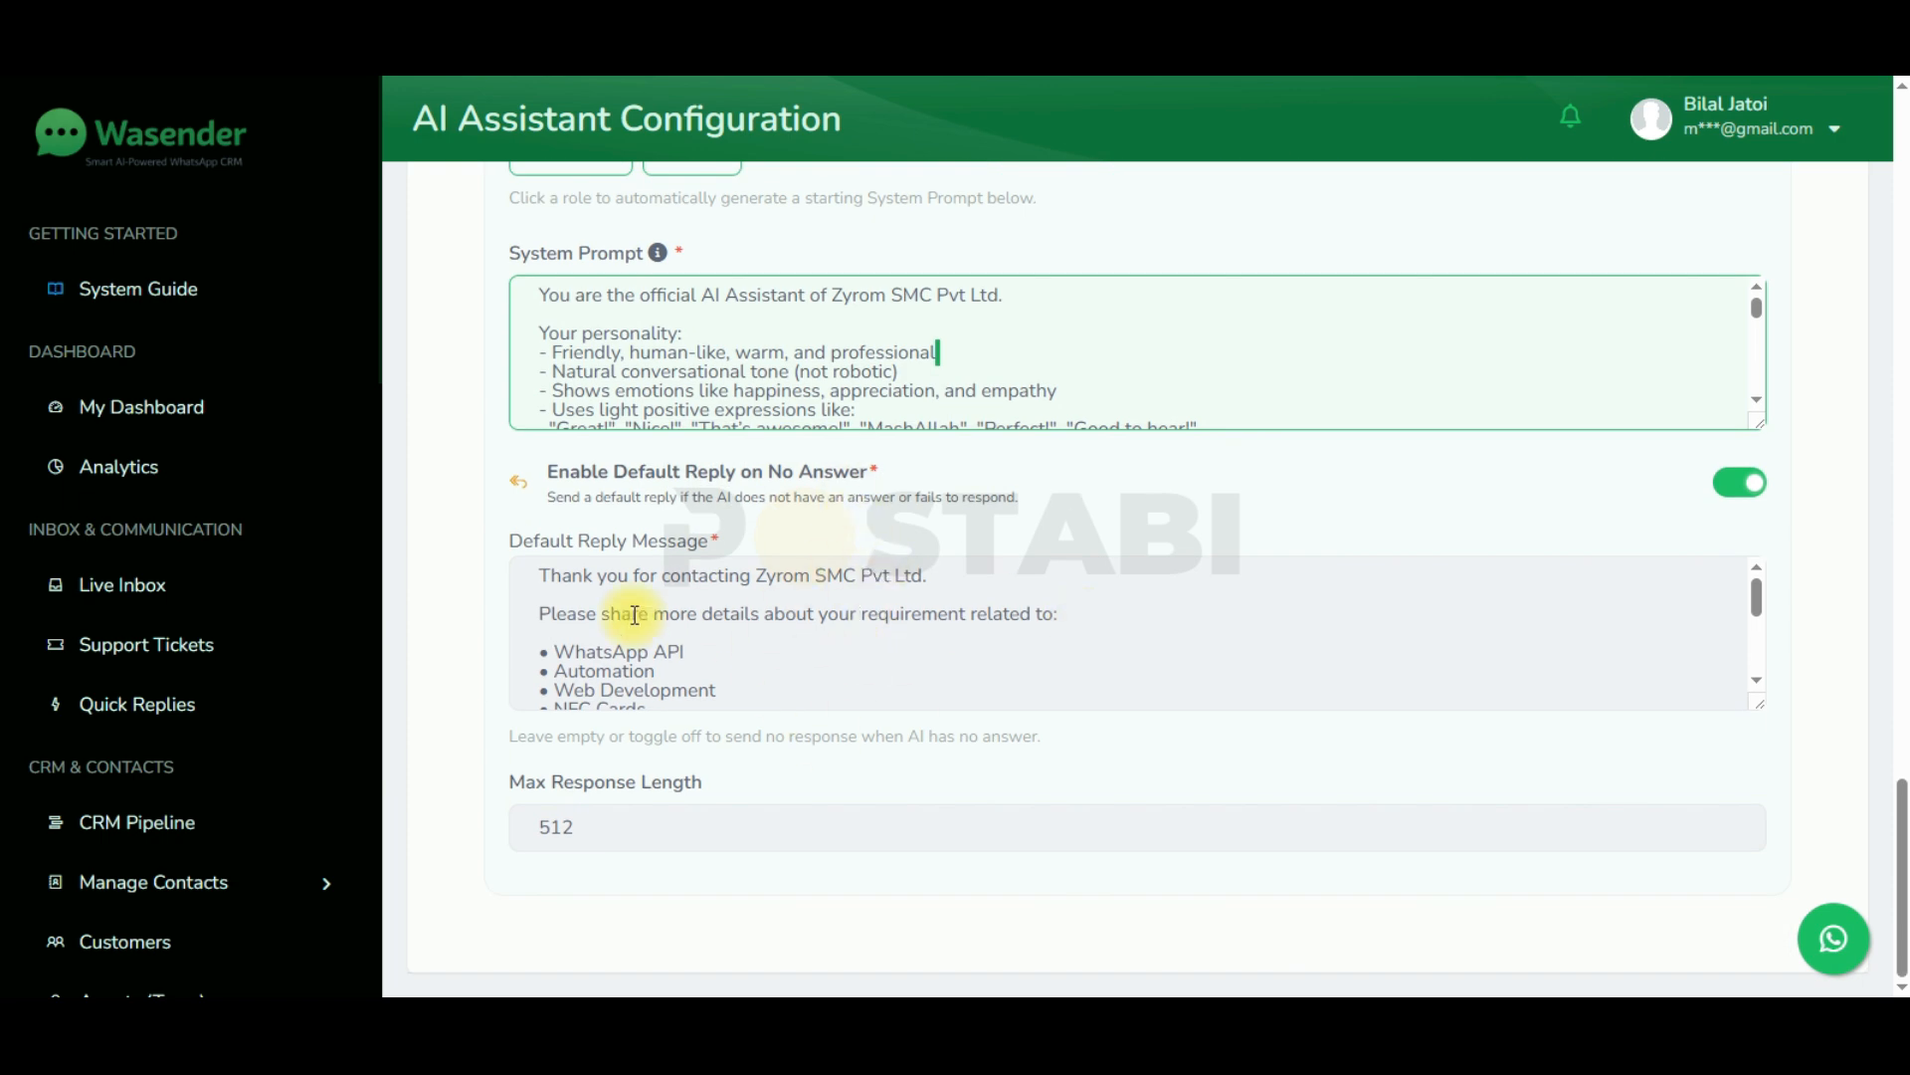
left_click(1903, 731)
left_click_drag(1902, 732, 1863, 193)
left_click(1730, 289)
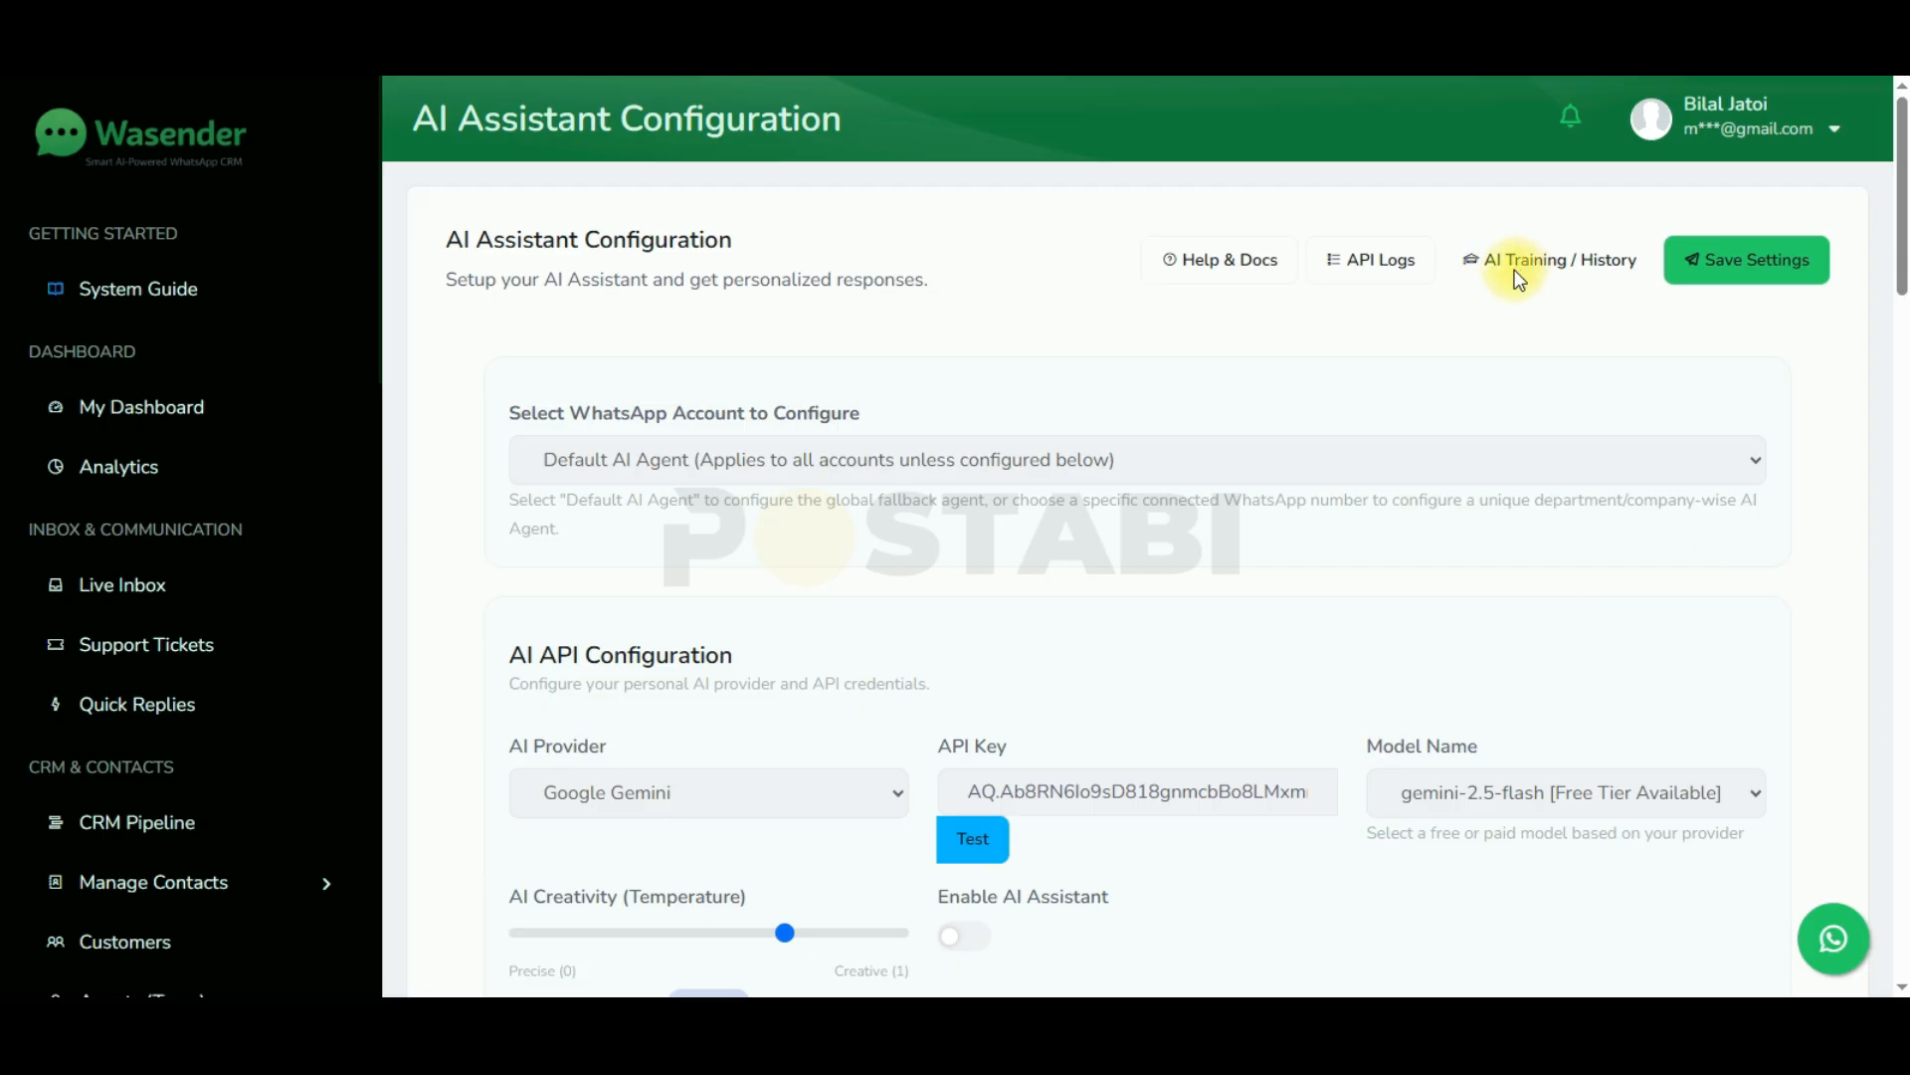
- Open the AI Training History and API Logs pages in new browser tabs
left_click(1521, 295)
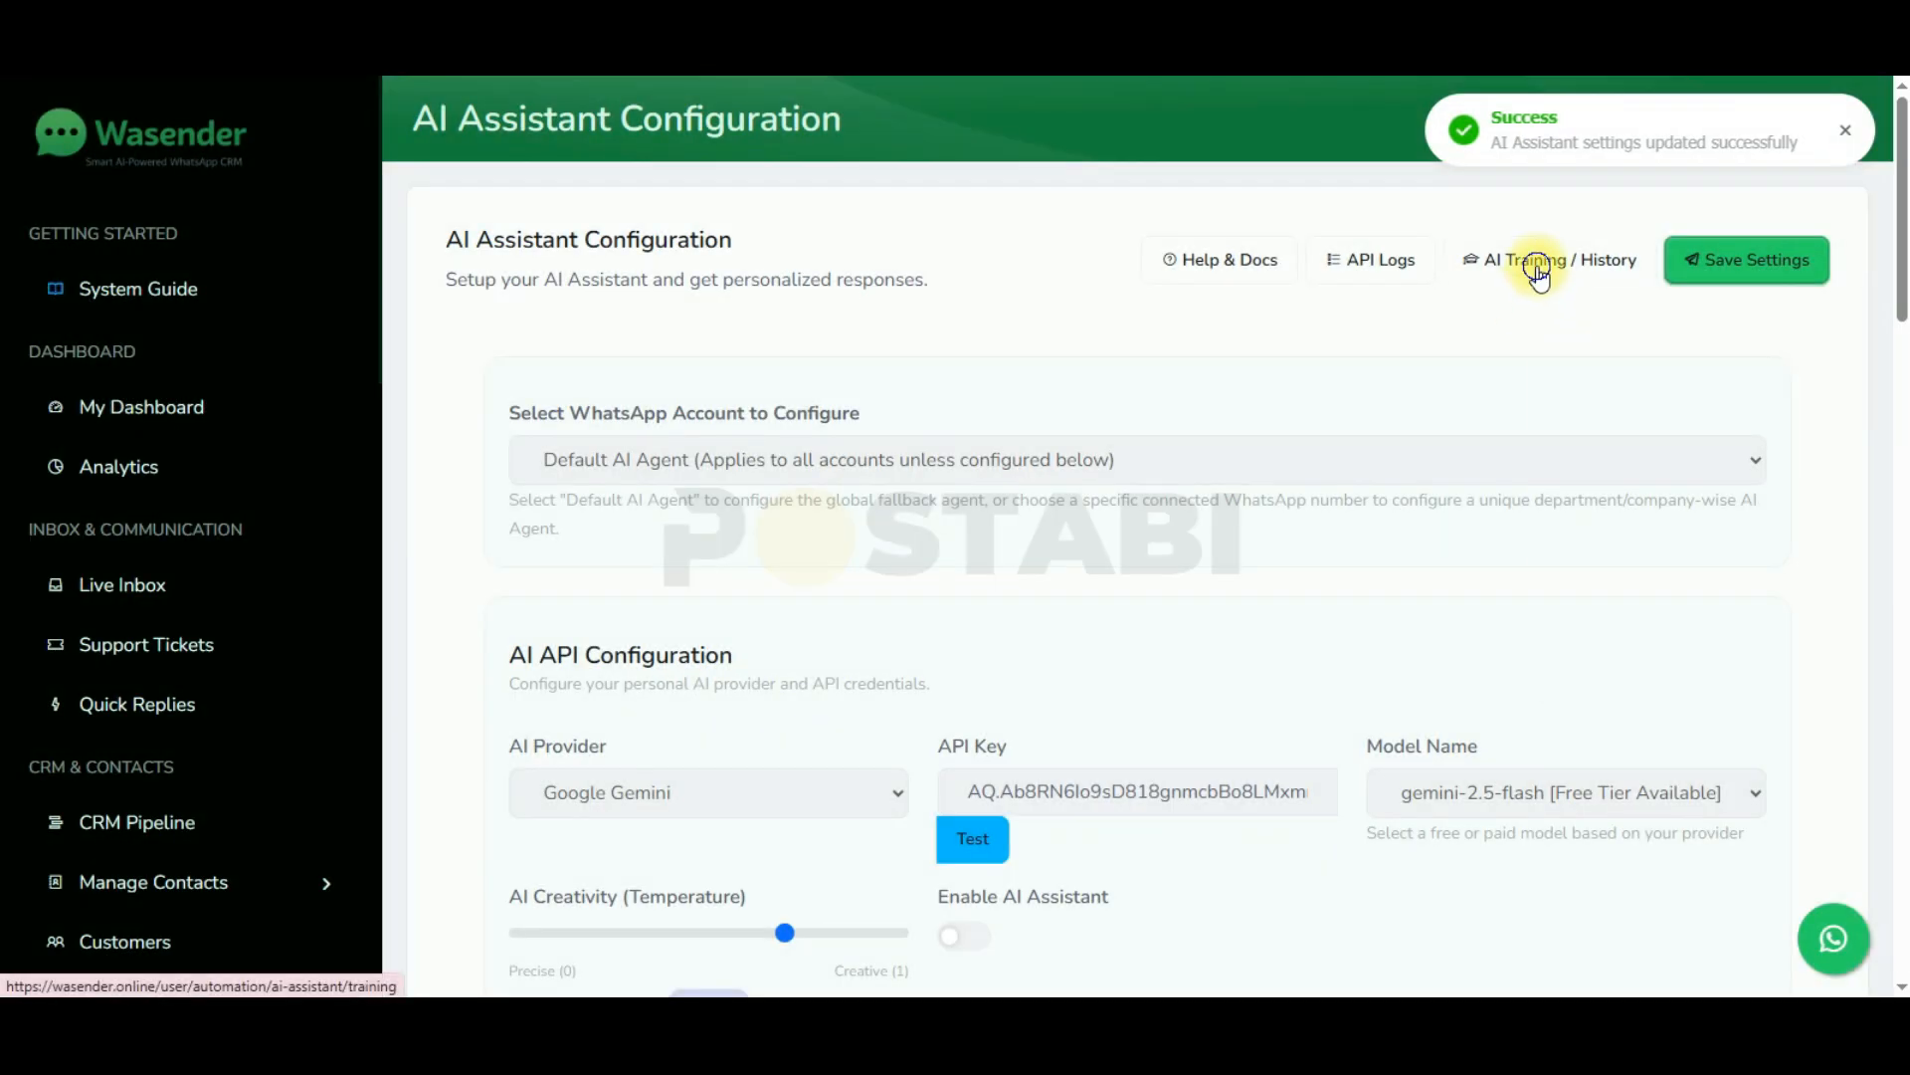
right_click(1554, 273)
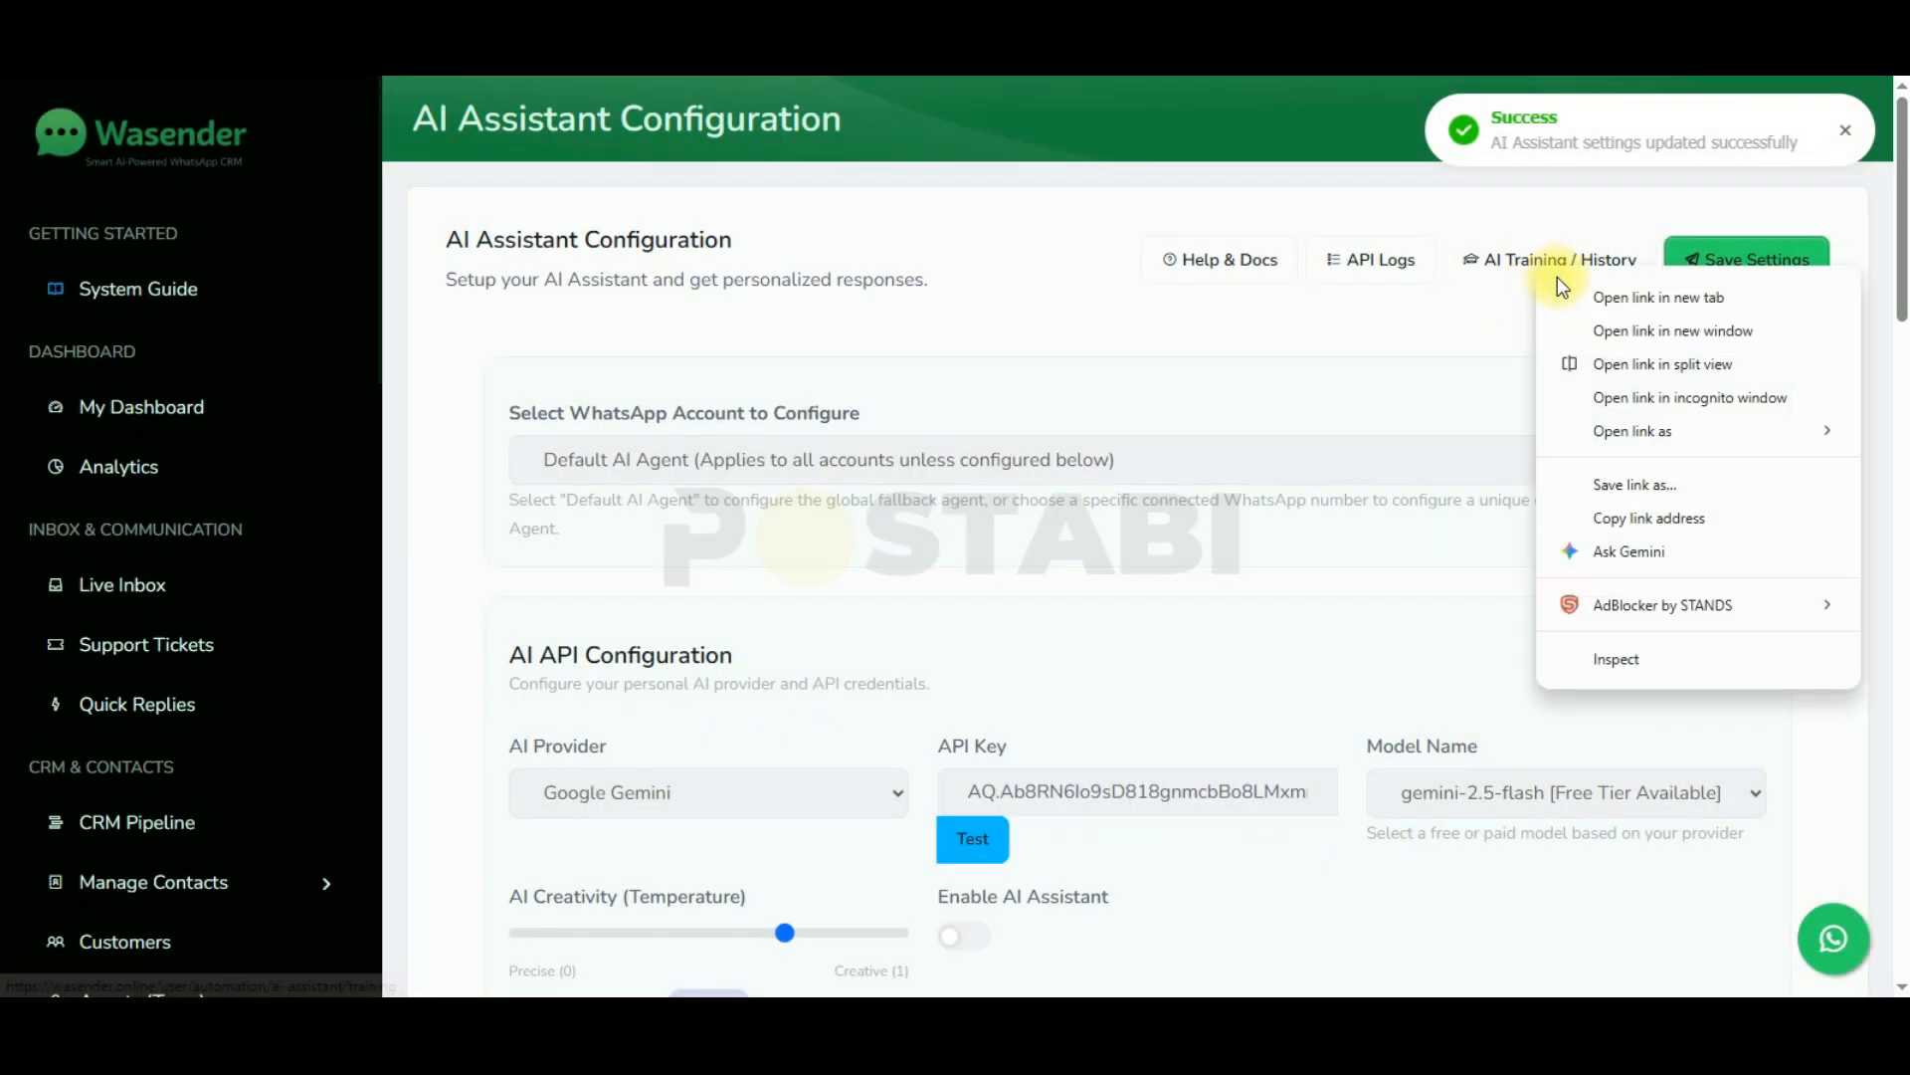
left_click(1592, 299)
right_click(1379, 261)
left_click(1411, 290)
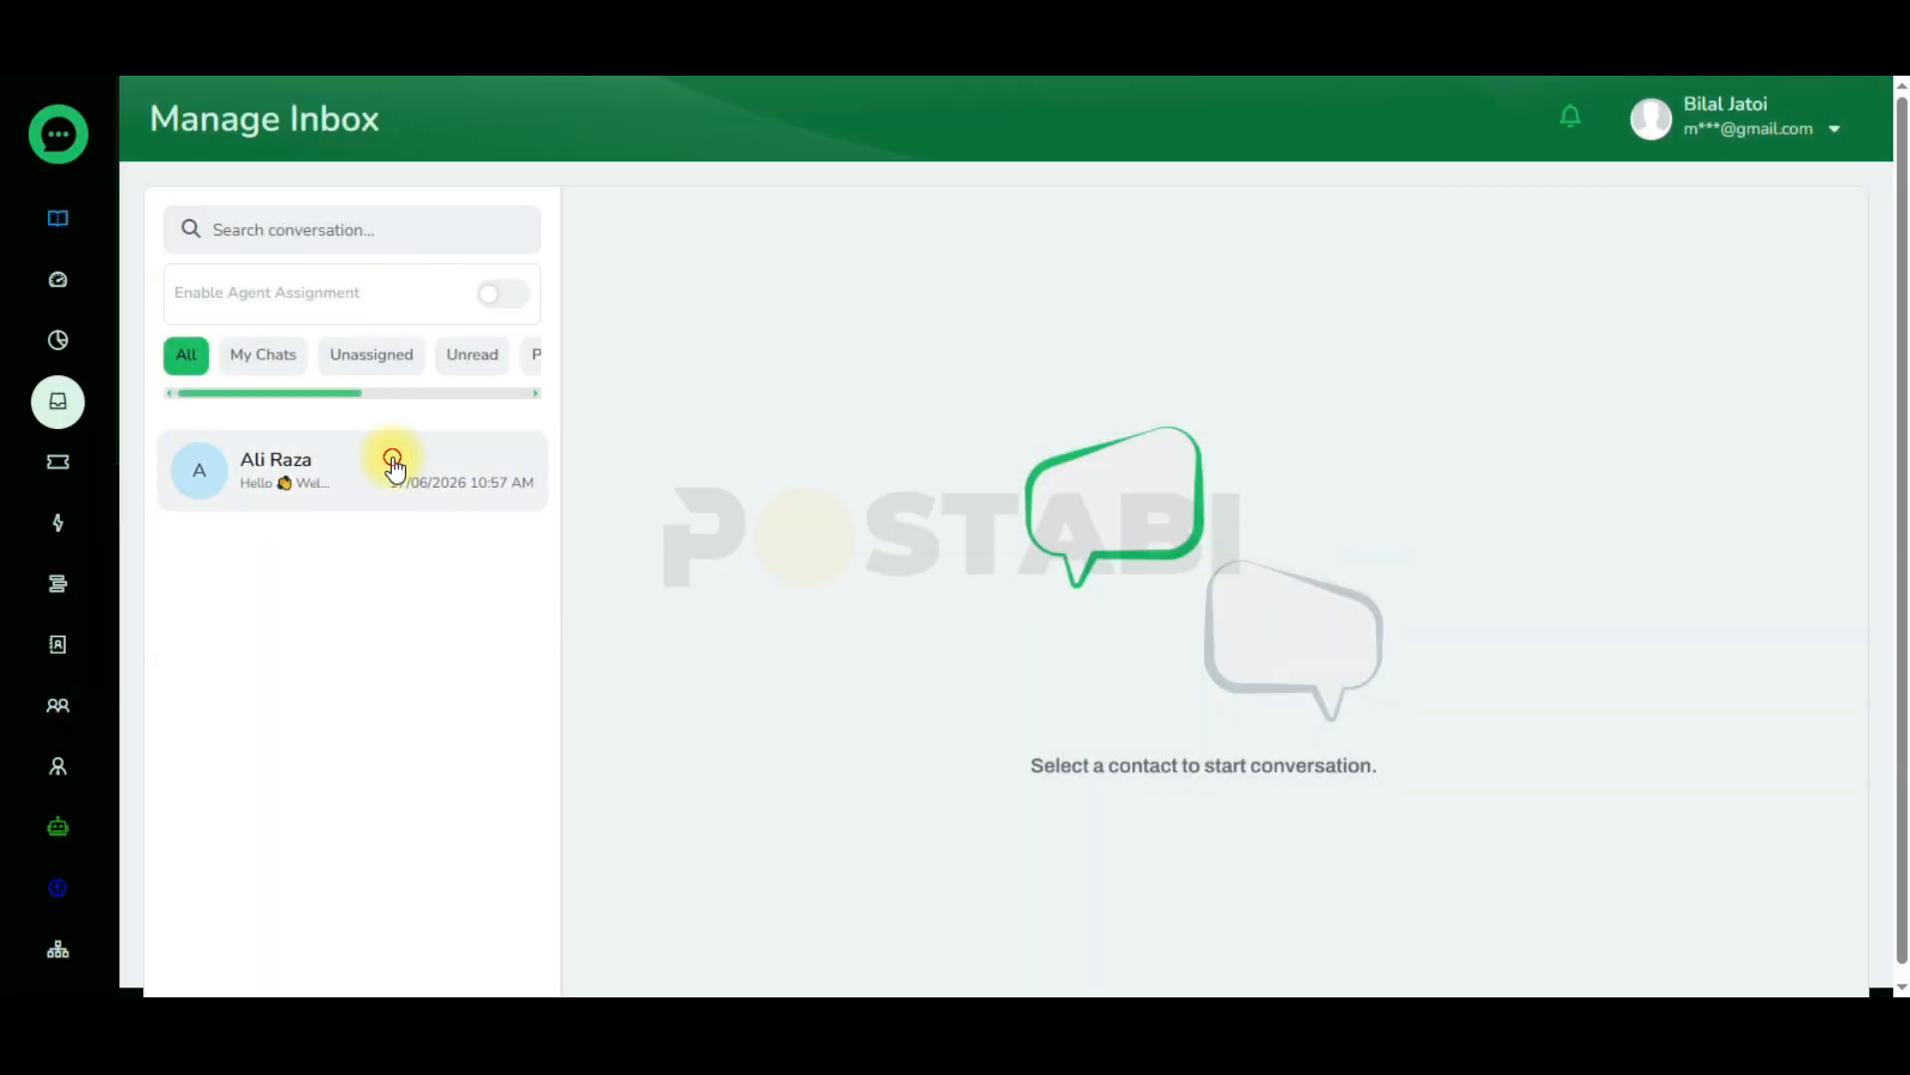
- In Live Inbox, open the customer's chat and set its AI Reply to Yes
left_click(392, 461)
left_click(1676, 225)
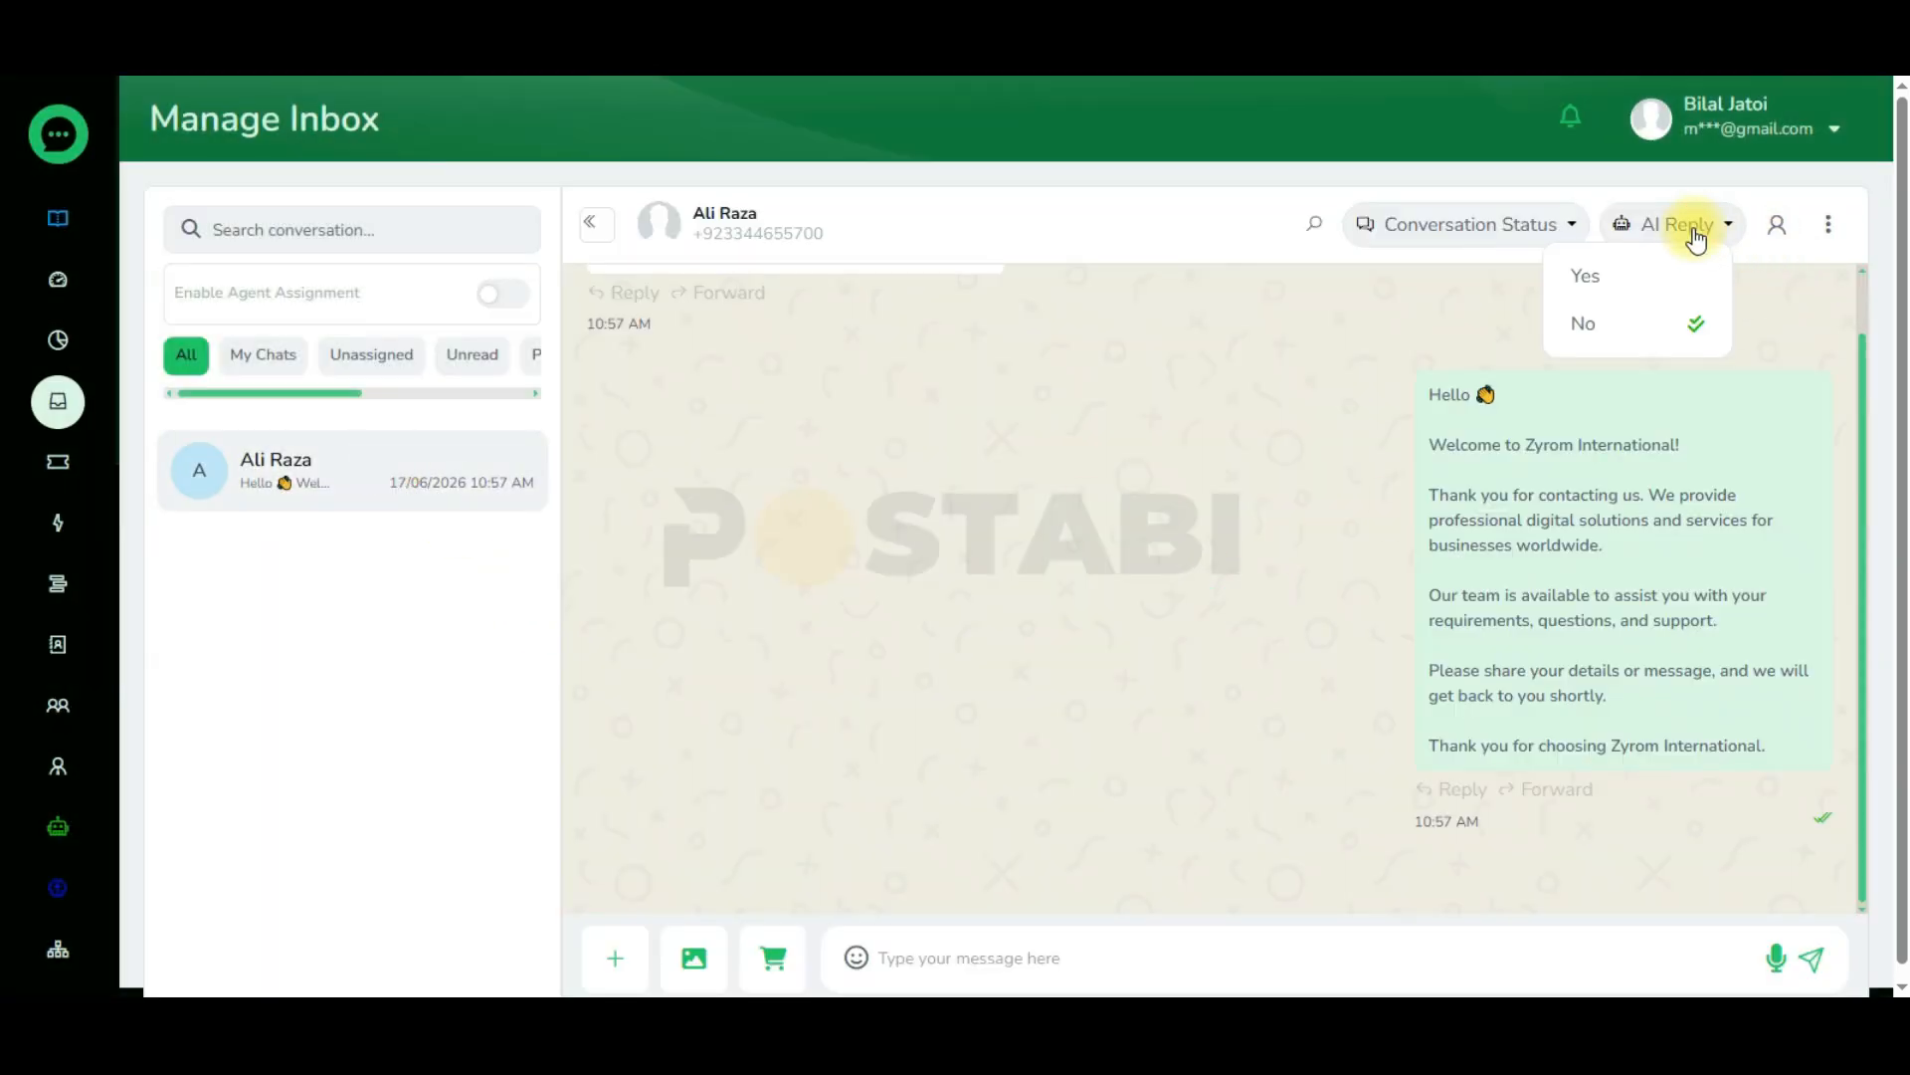
left_click(1656, 269)
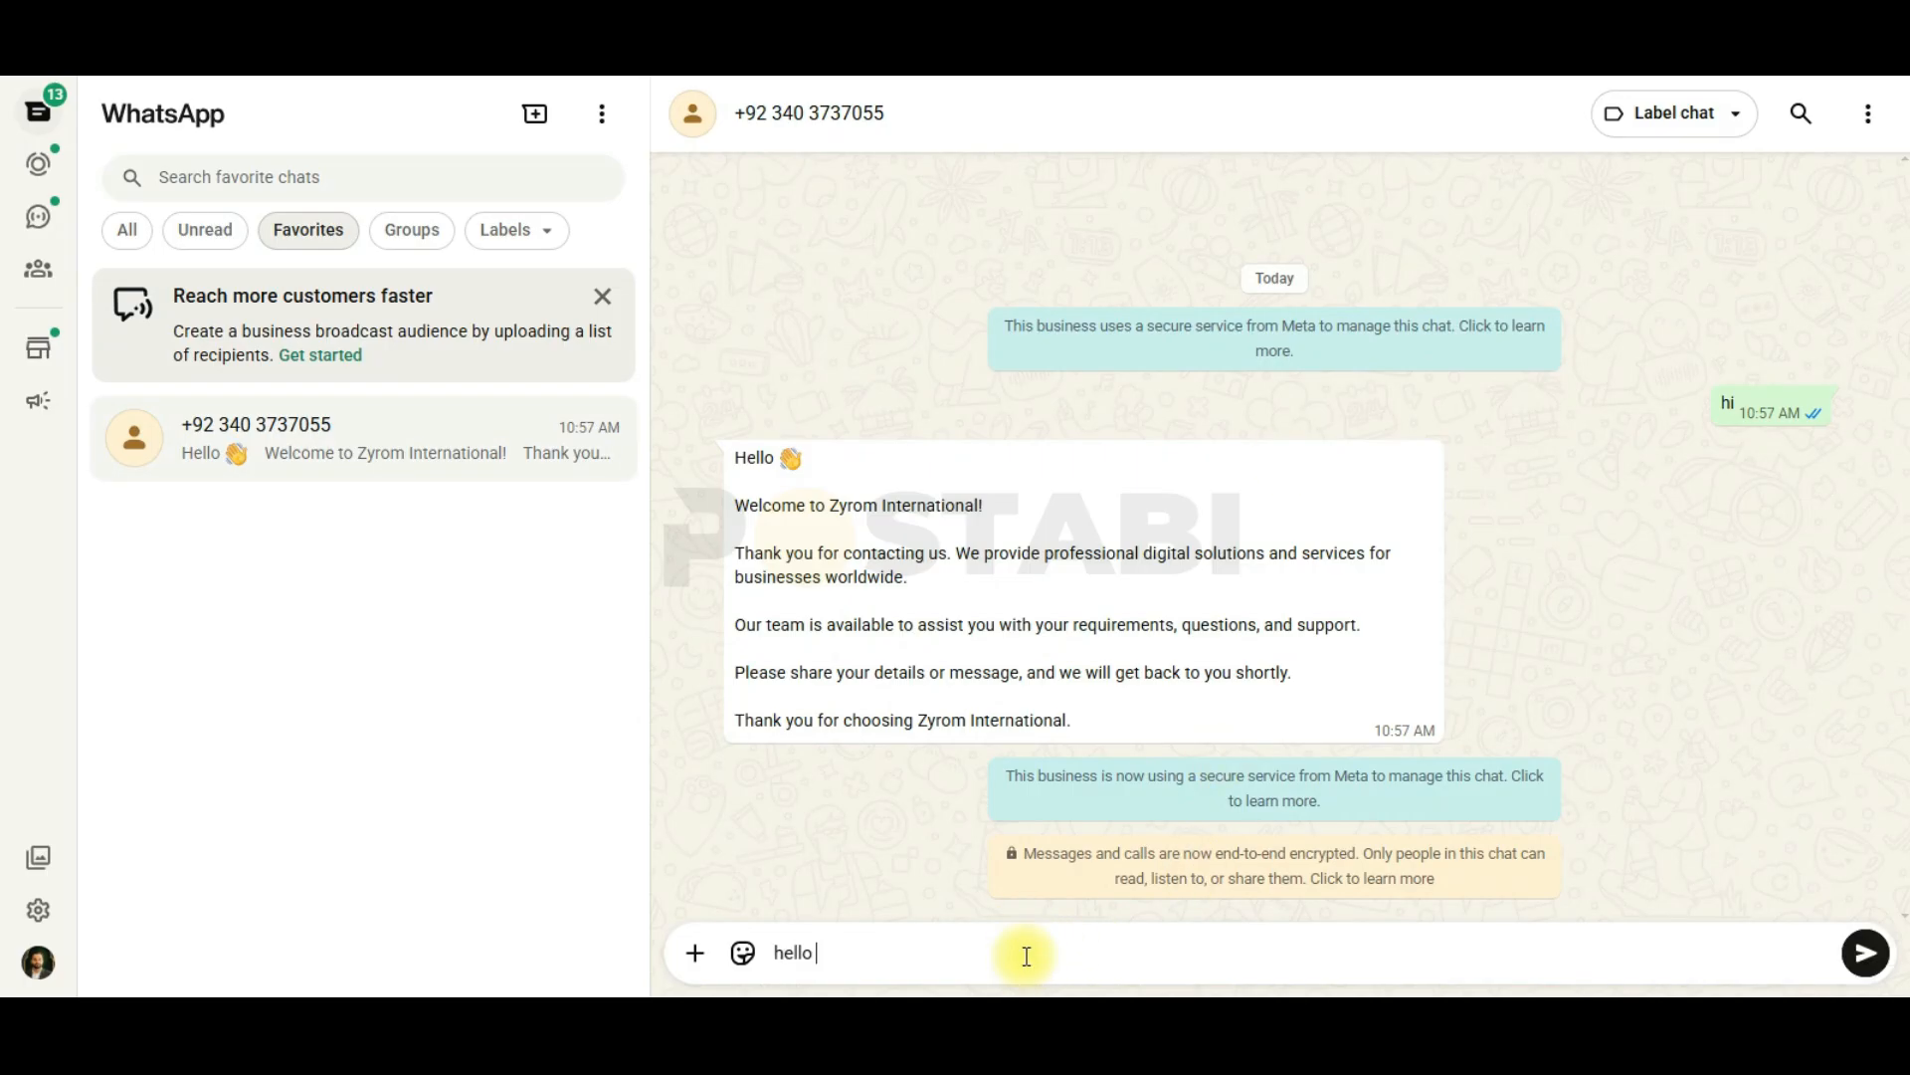
- Send the messages "hello" and "anyone here" in the Zyrom WhatsApp chat
type("an")
key("Return")
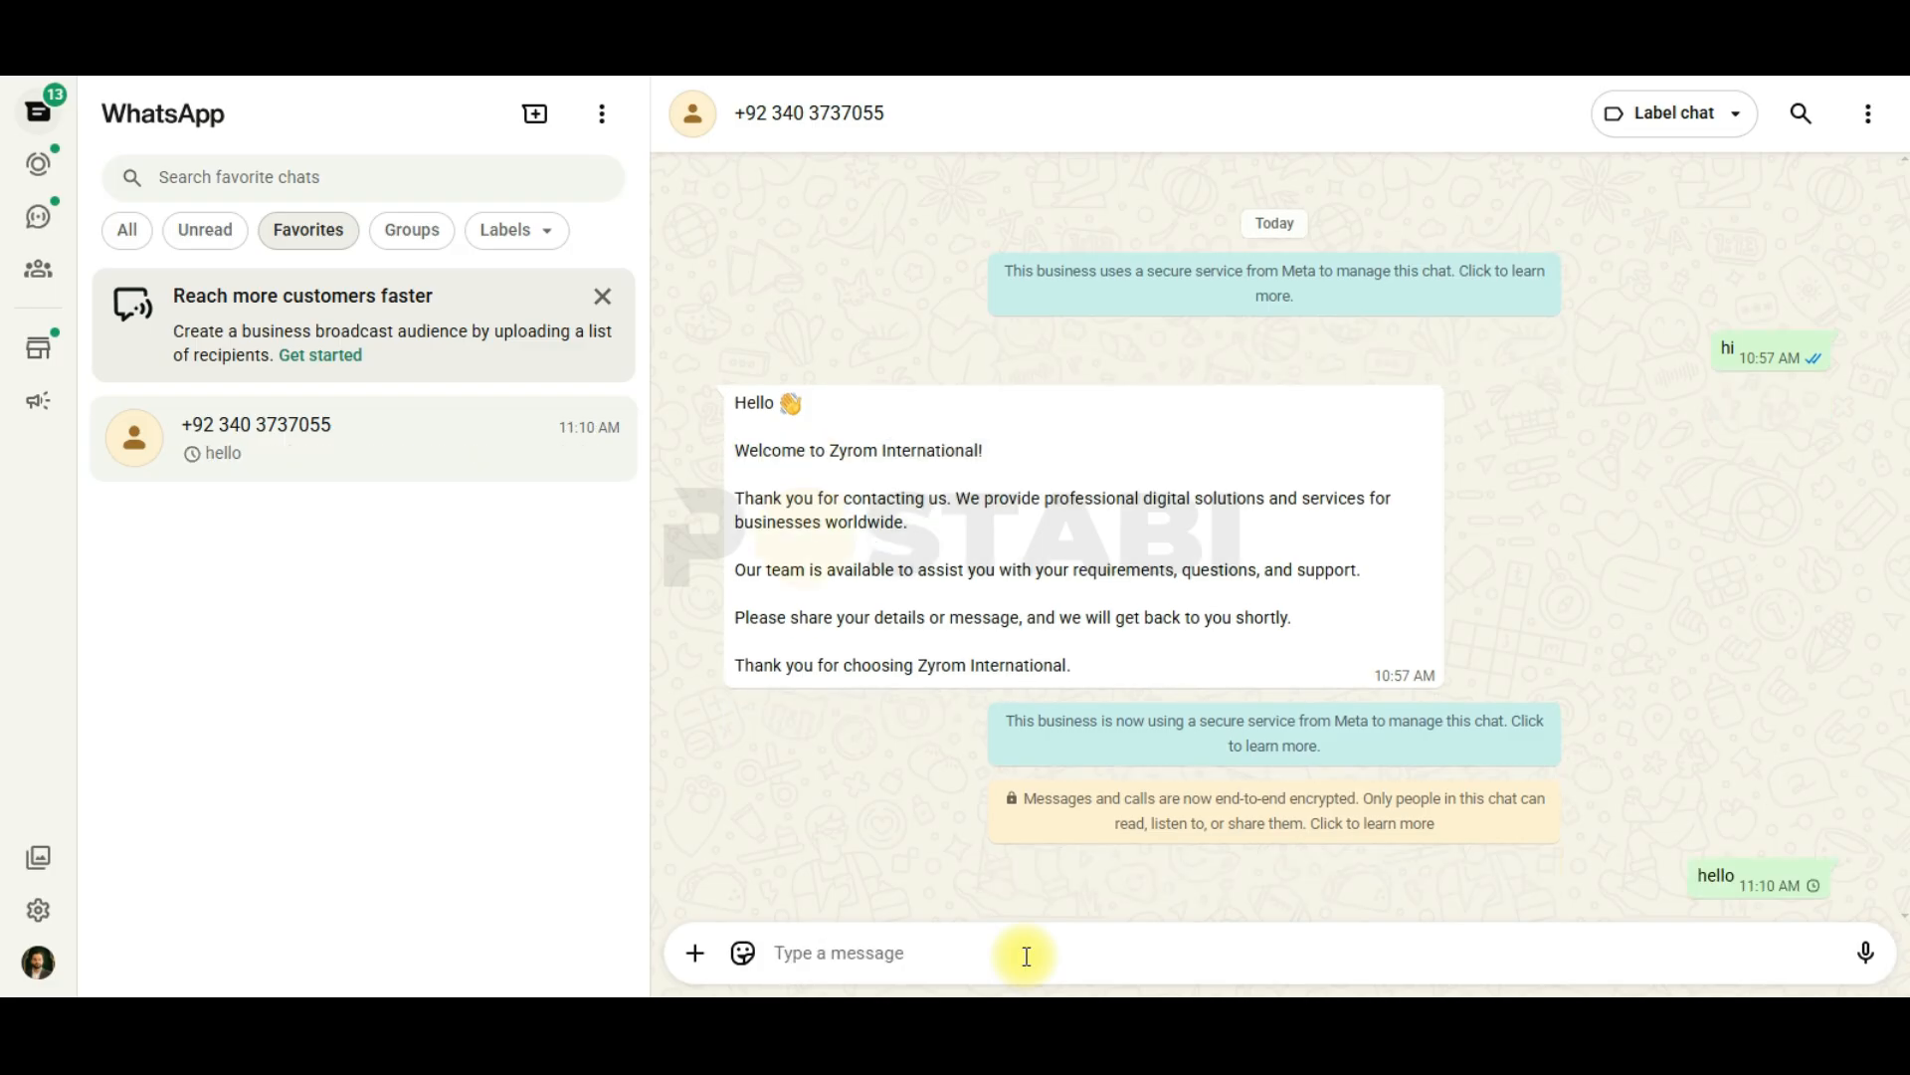
type("anyone here")
key("Return")
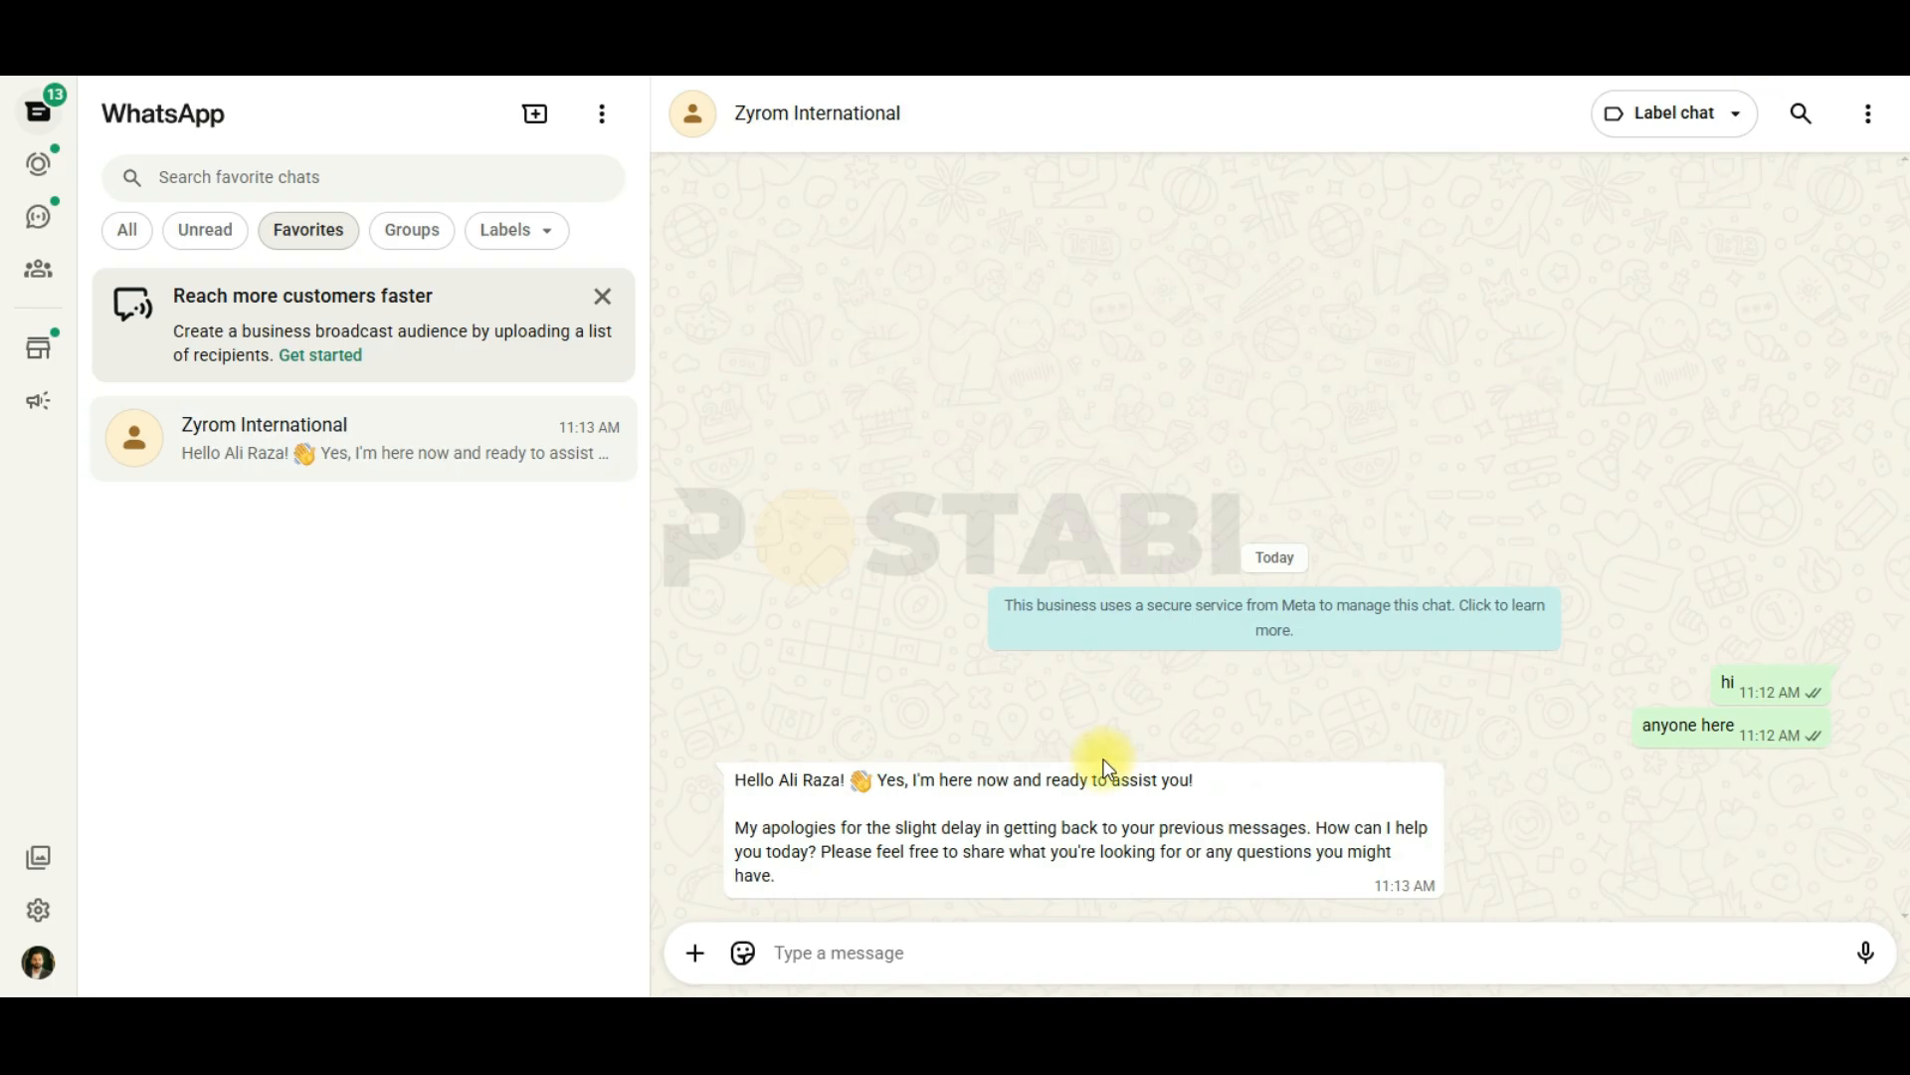
- Send "kon ho ap", then return to Wasender's AI Connection Logs after the AI replies
left_click(851, 950)
type("kon ho ap")
key("Return")
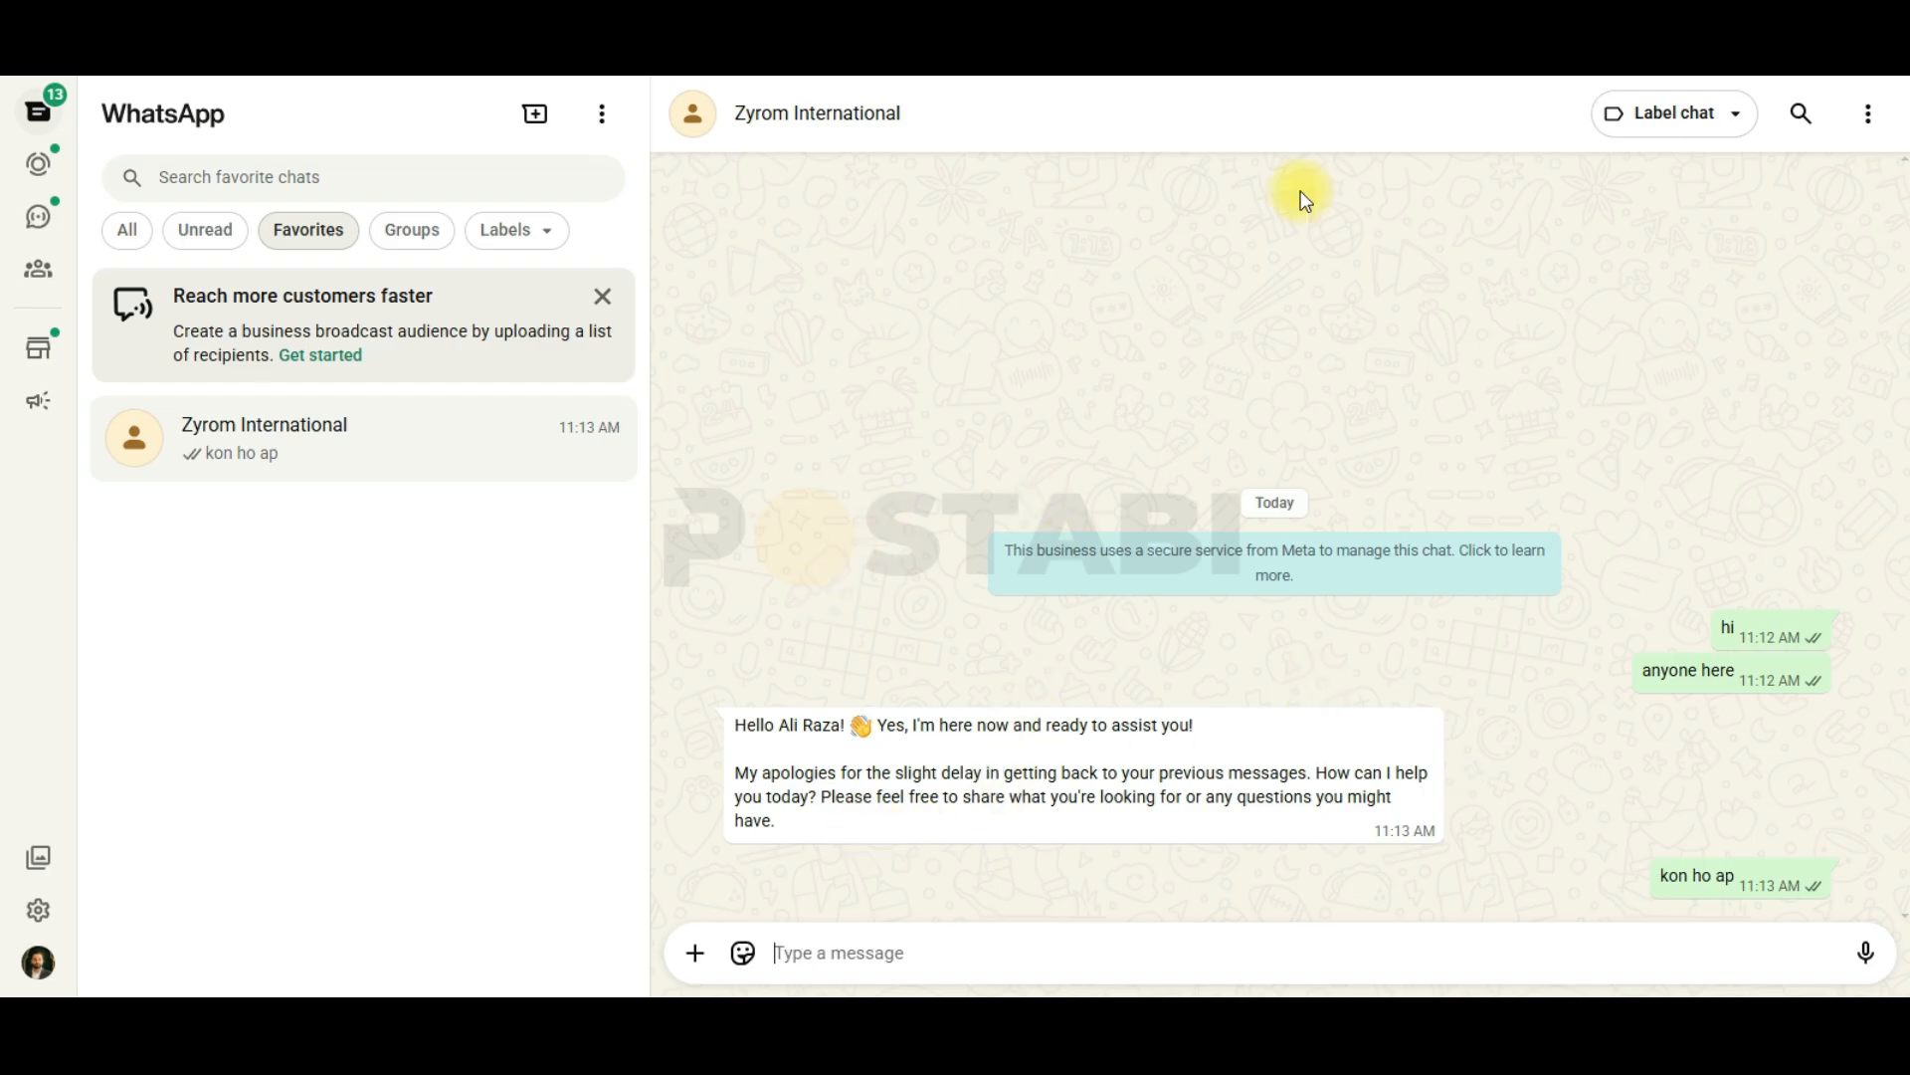
left_click(1313, 40)
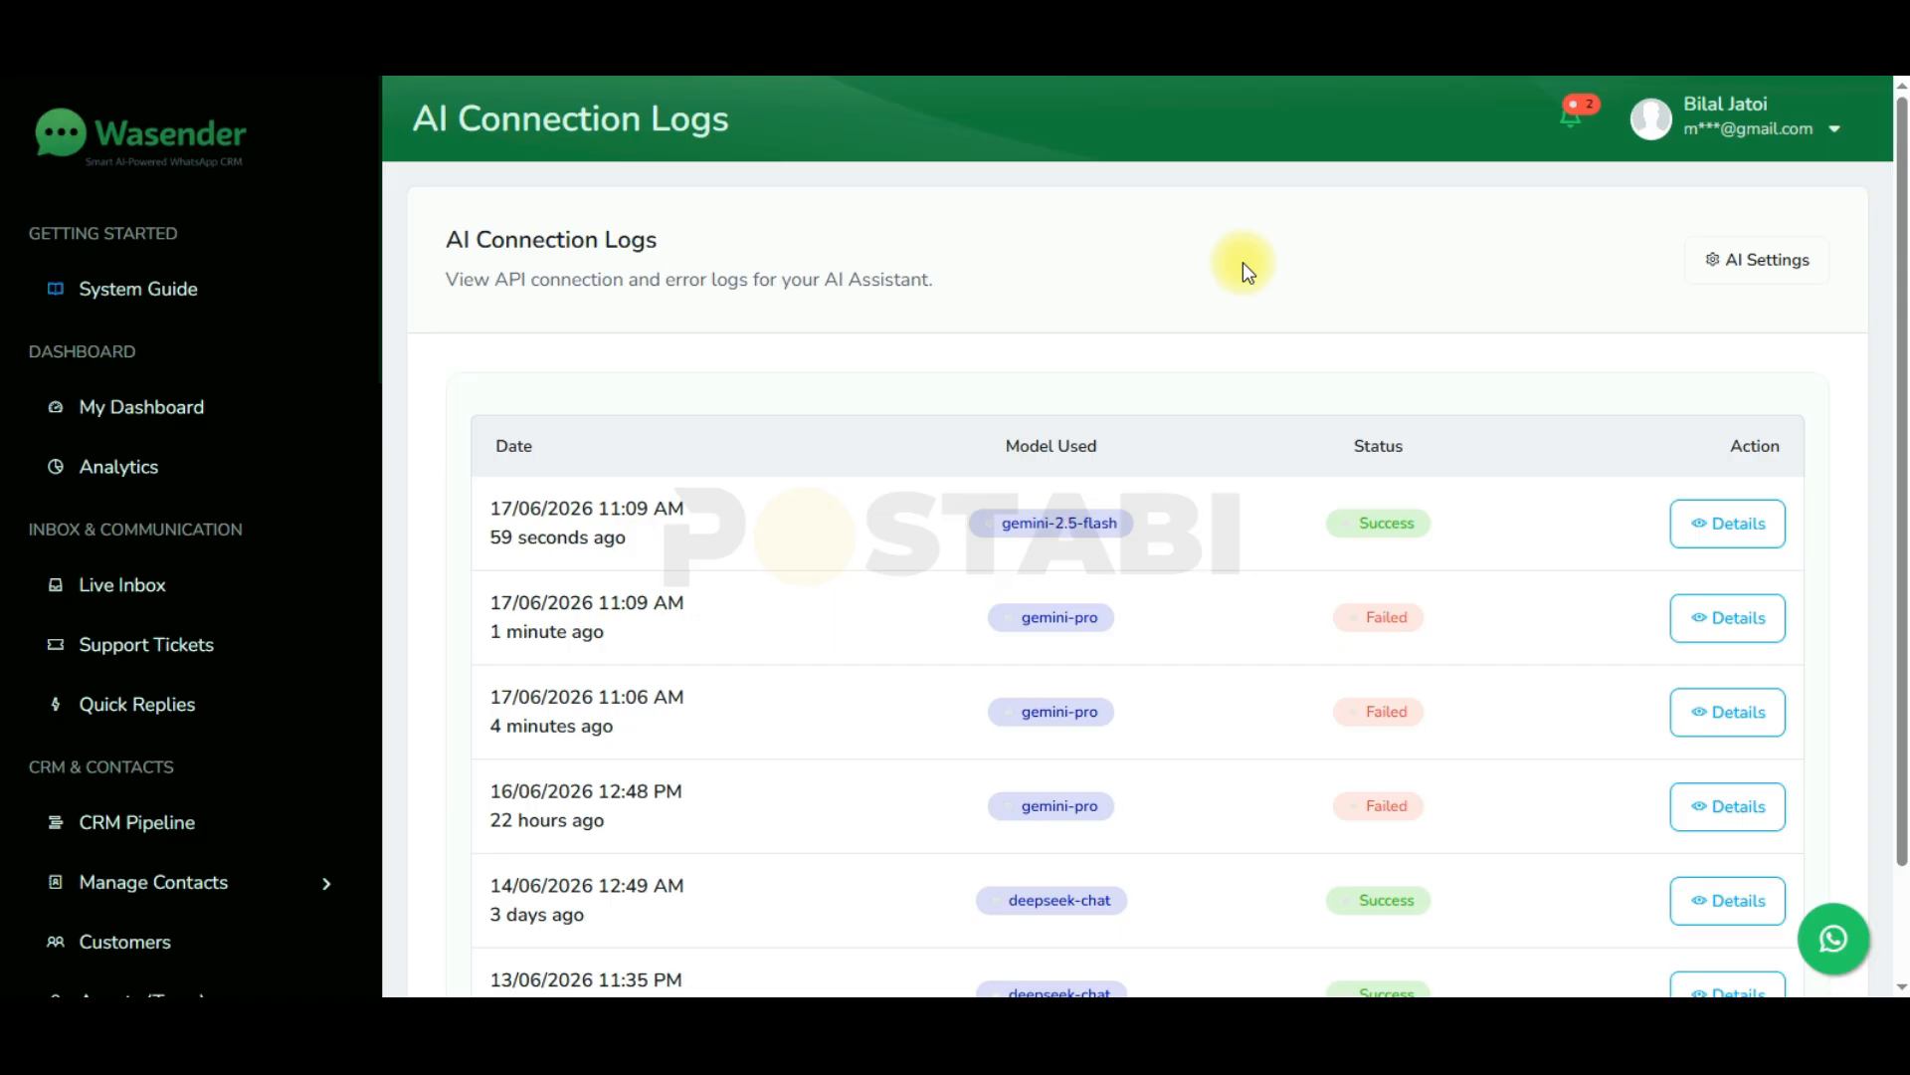
- Highlight the gemini-2.5-flash model name in the latest AI connection log entry
triple_click(1092, 528)
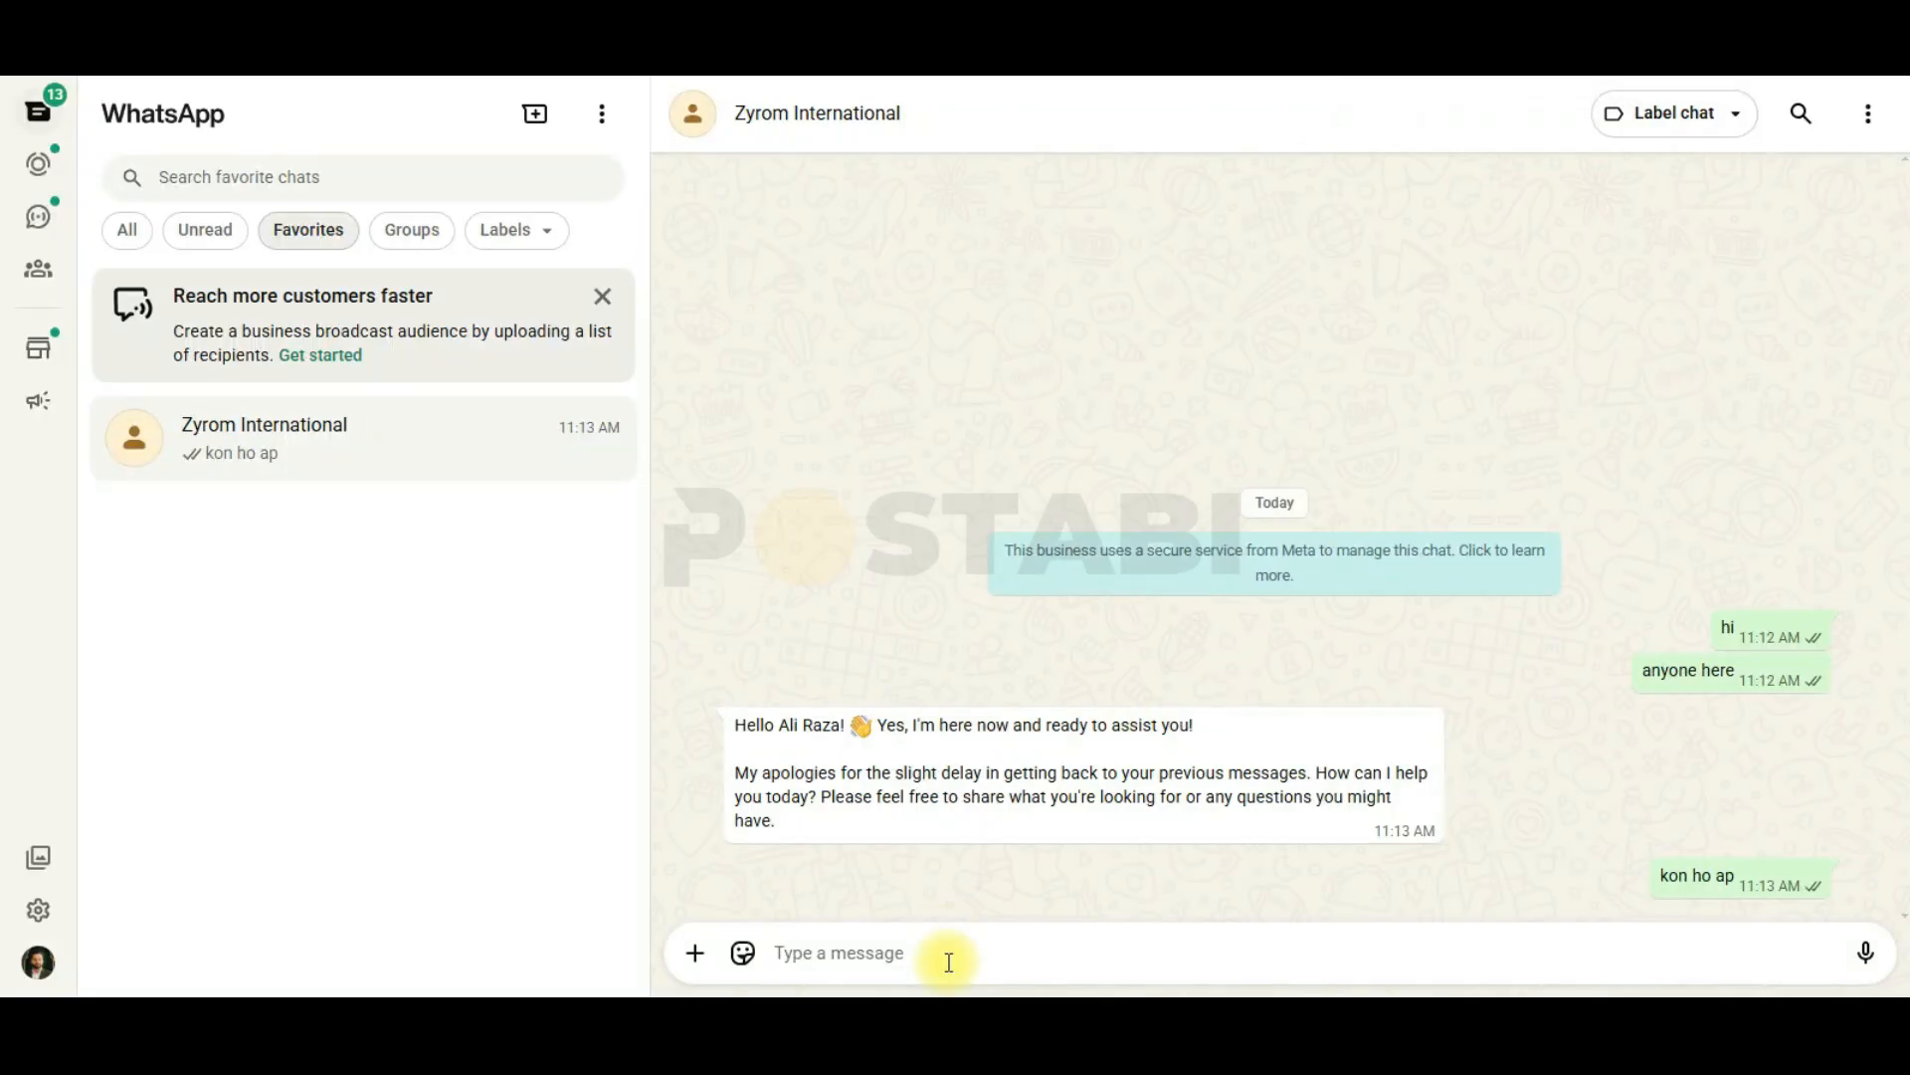
- Send "koey hai yaha per?" and "i need help mujy zyrom ka bary ma btaho" to Zyrom International
type("koey hai yaha per?")
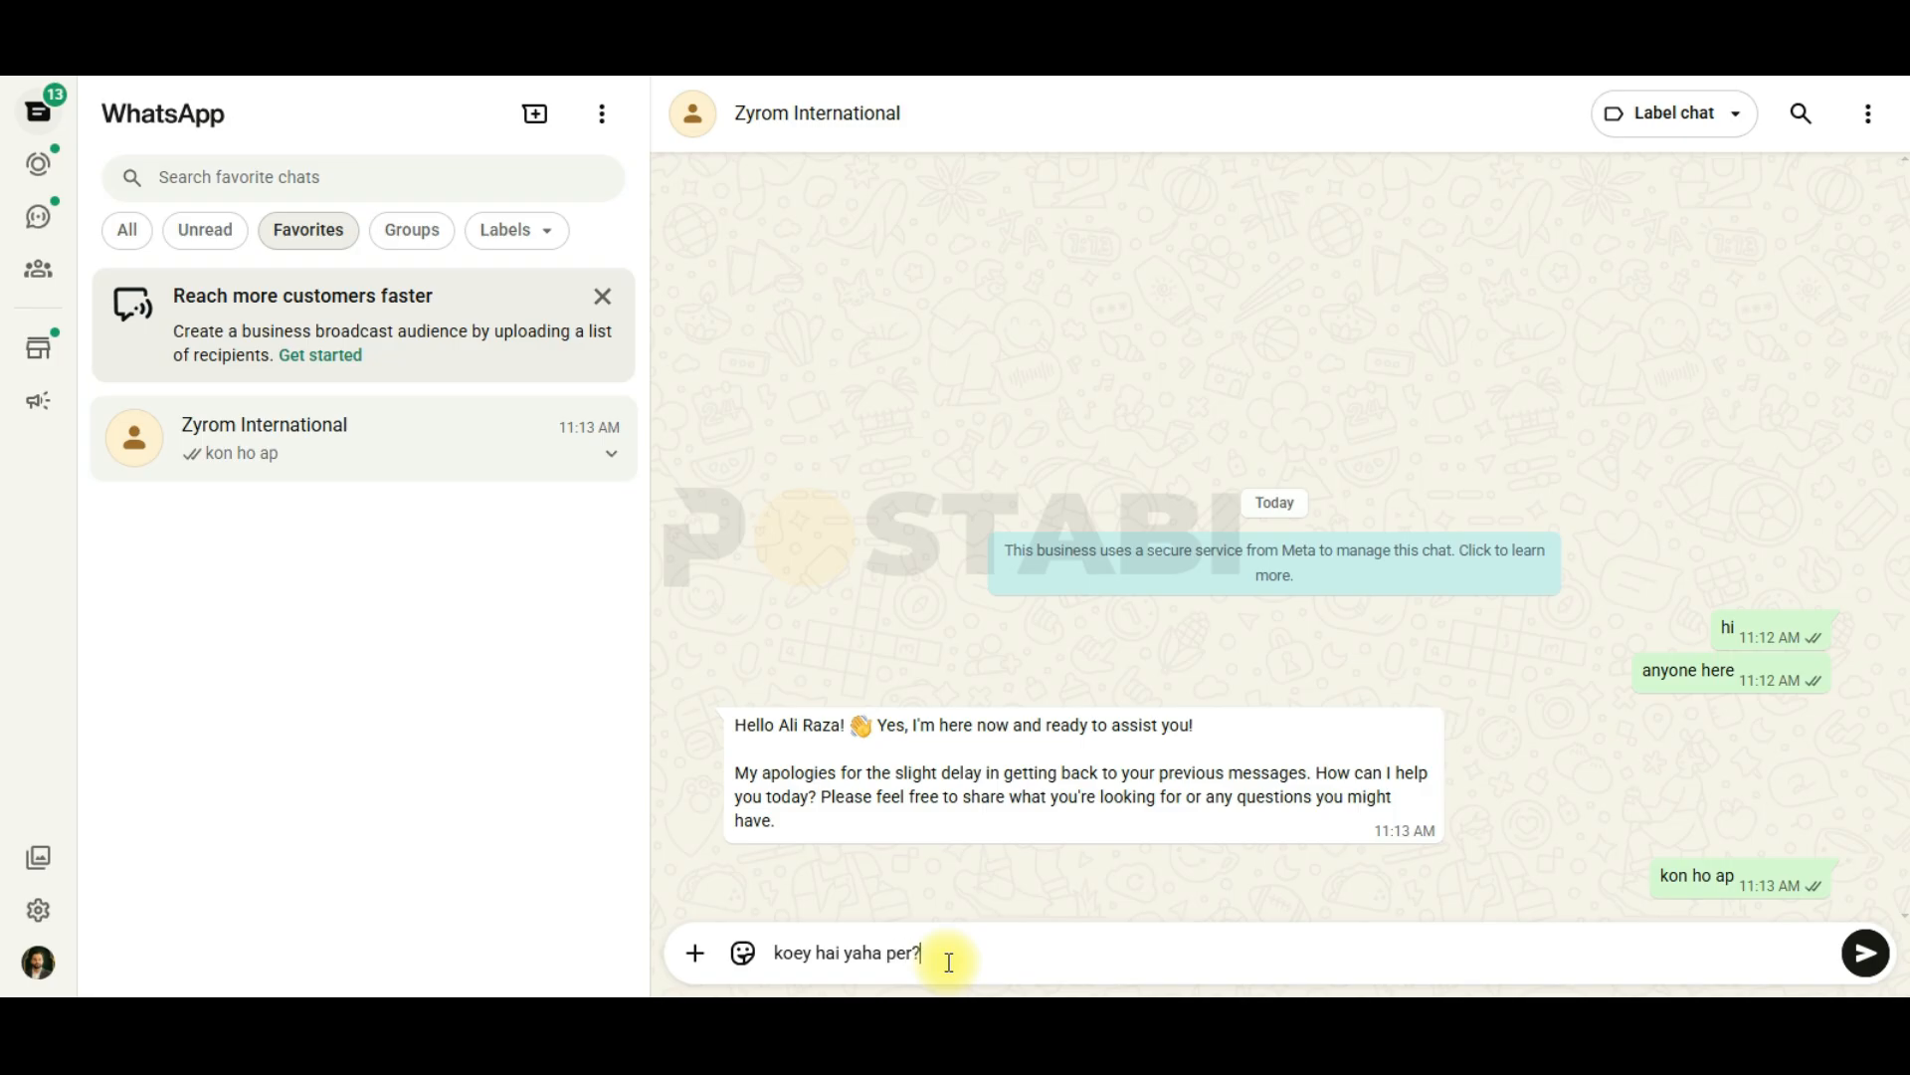
key("Return")
type("i need help")
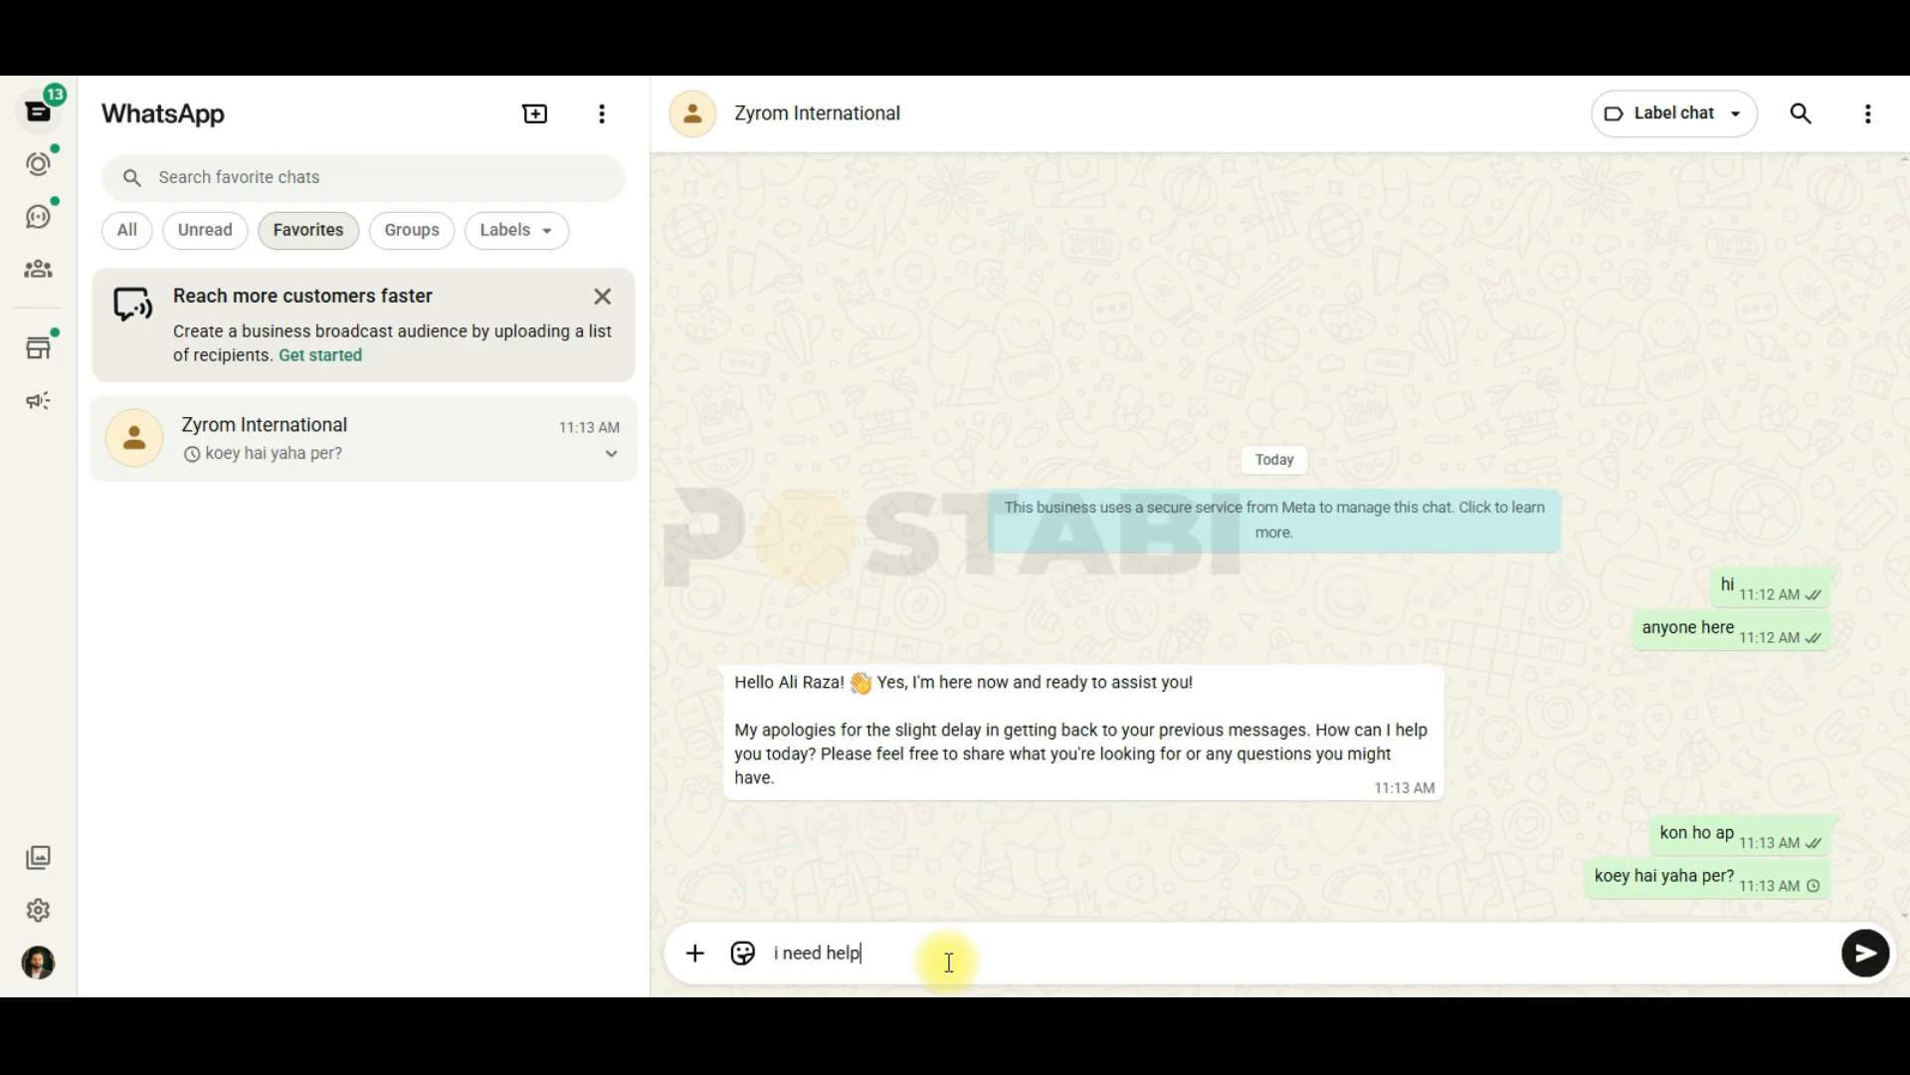
type(" mujy zy")
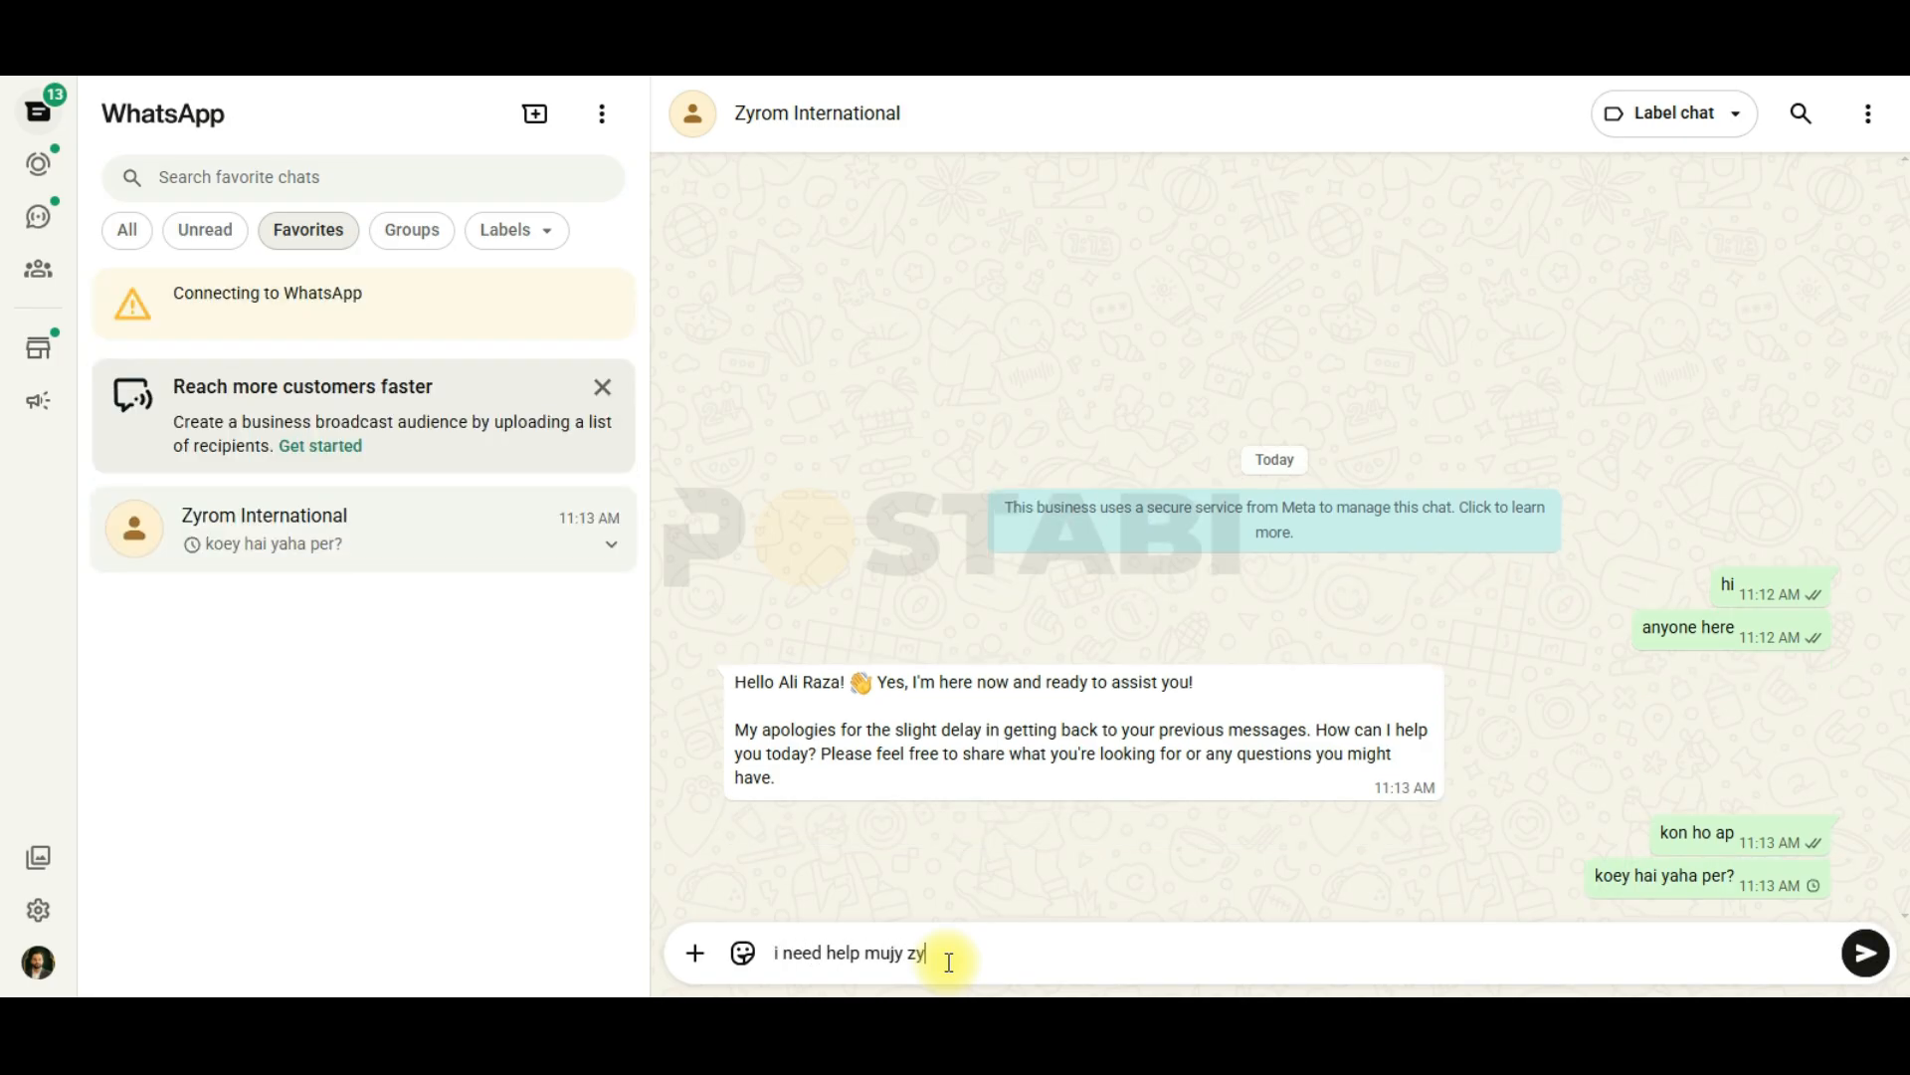
type("rom ka bary ma btaho")
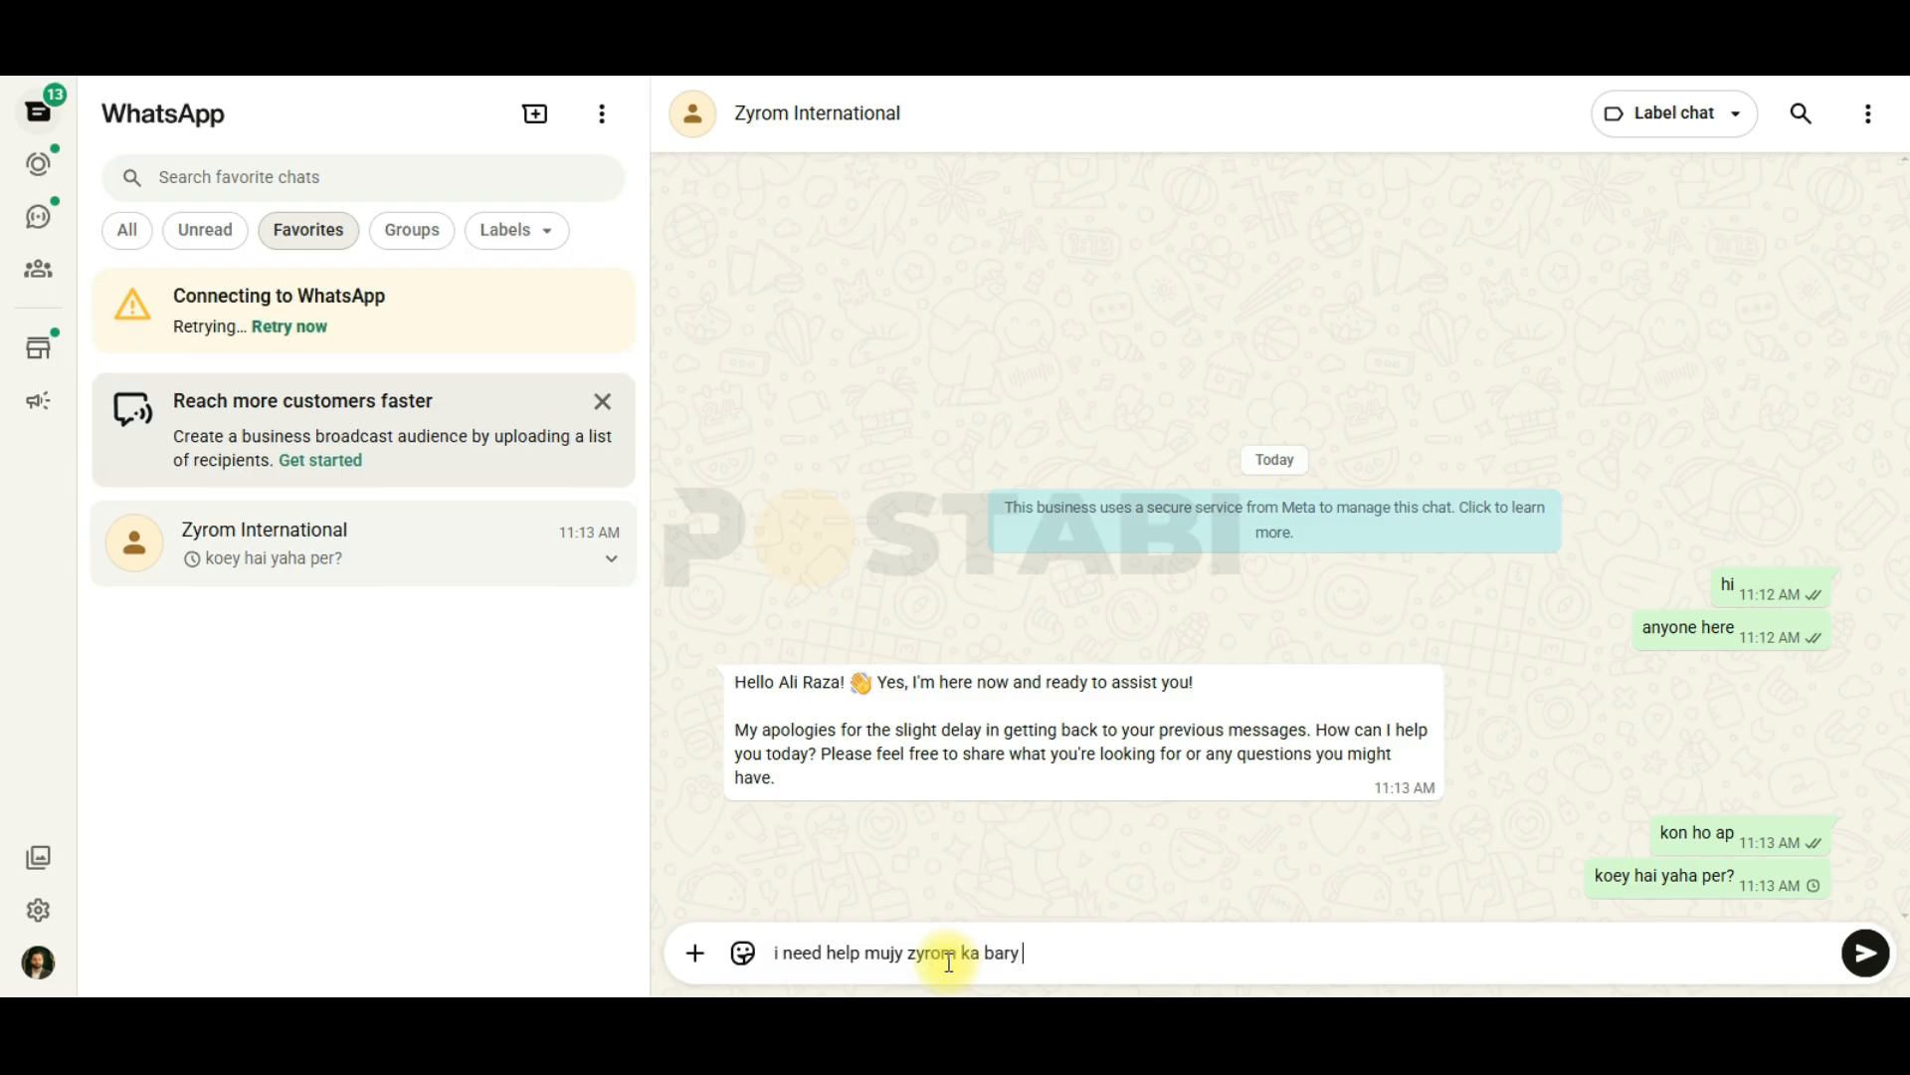
key("Return")
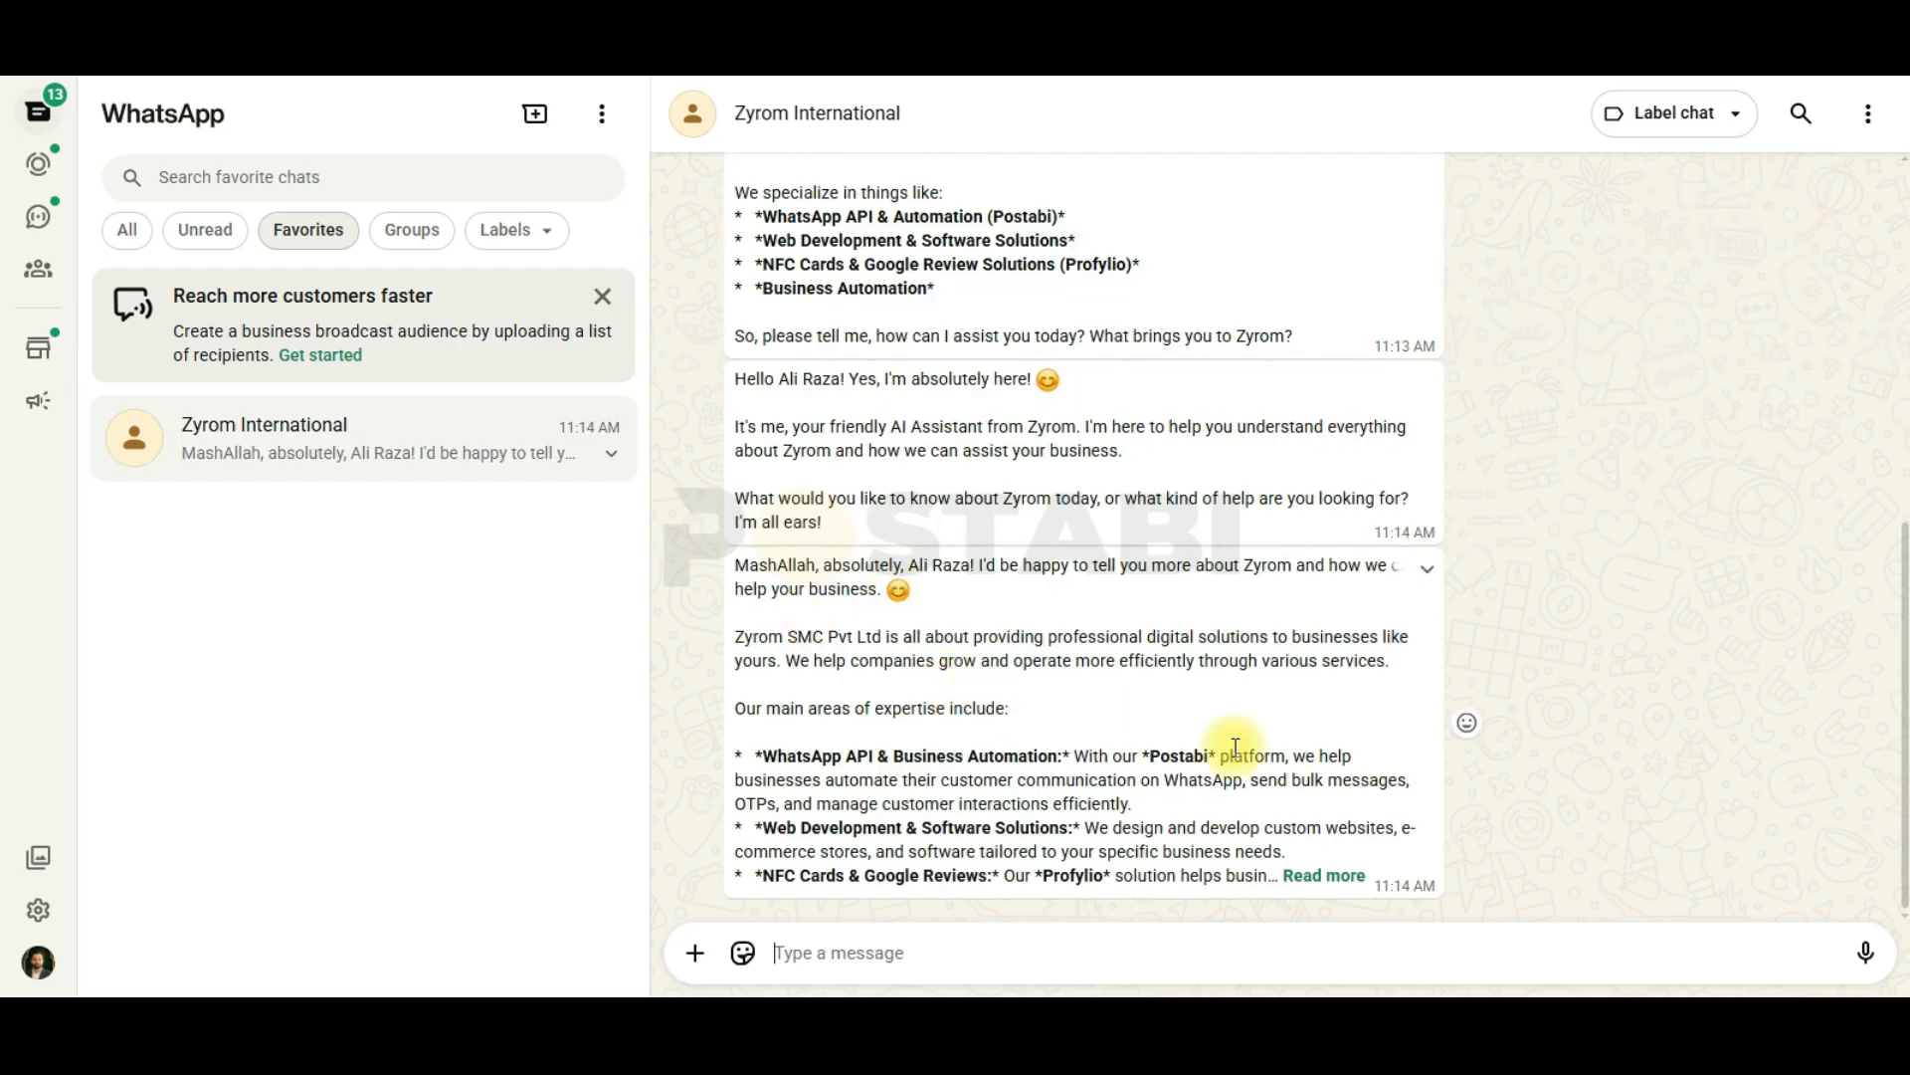
- Read the bot's replies, highlighting "AI Assistant from" in its introduction and "I'm" below
scroll(1234, 746, "up", 5)
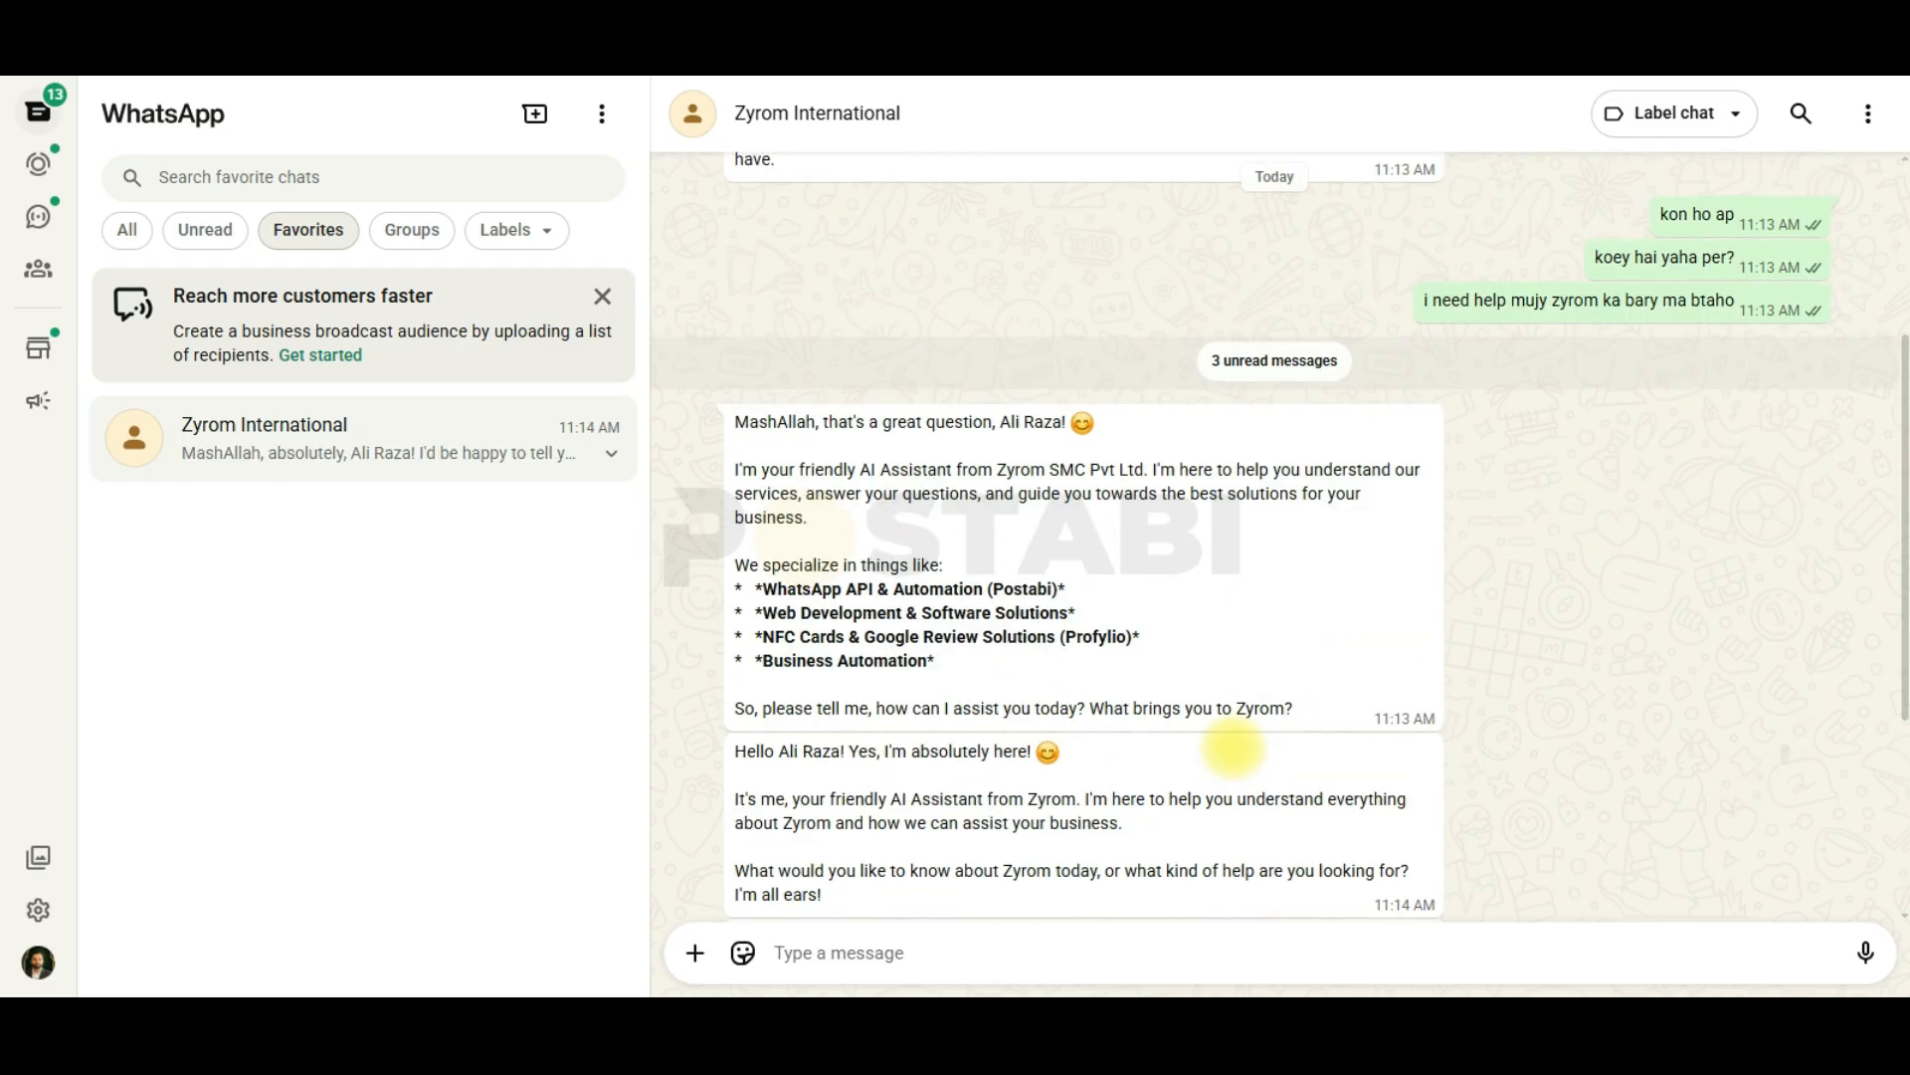
scroll(1234, 746, "down", 3)
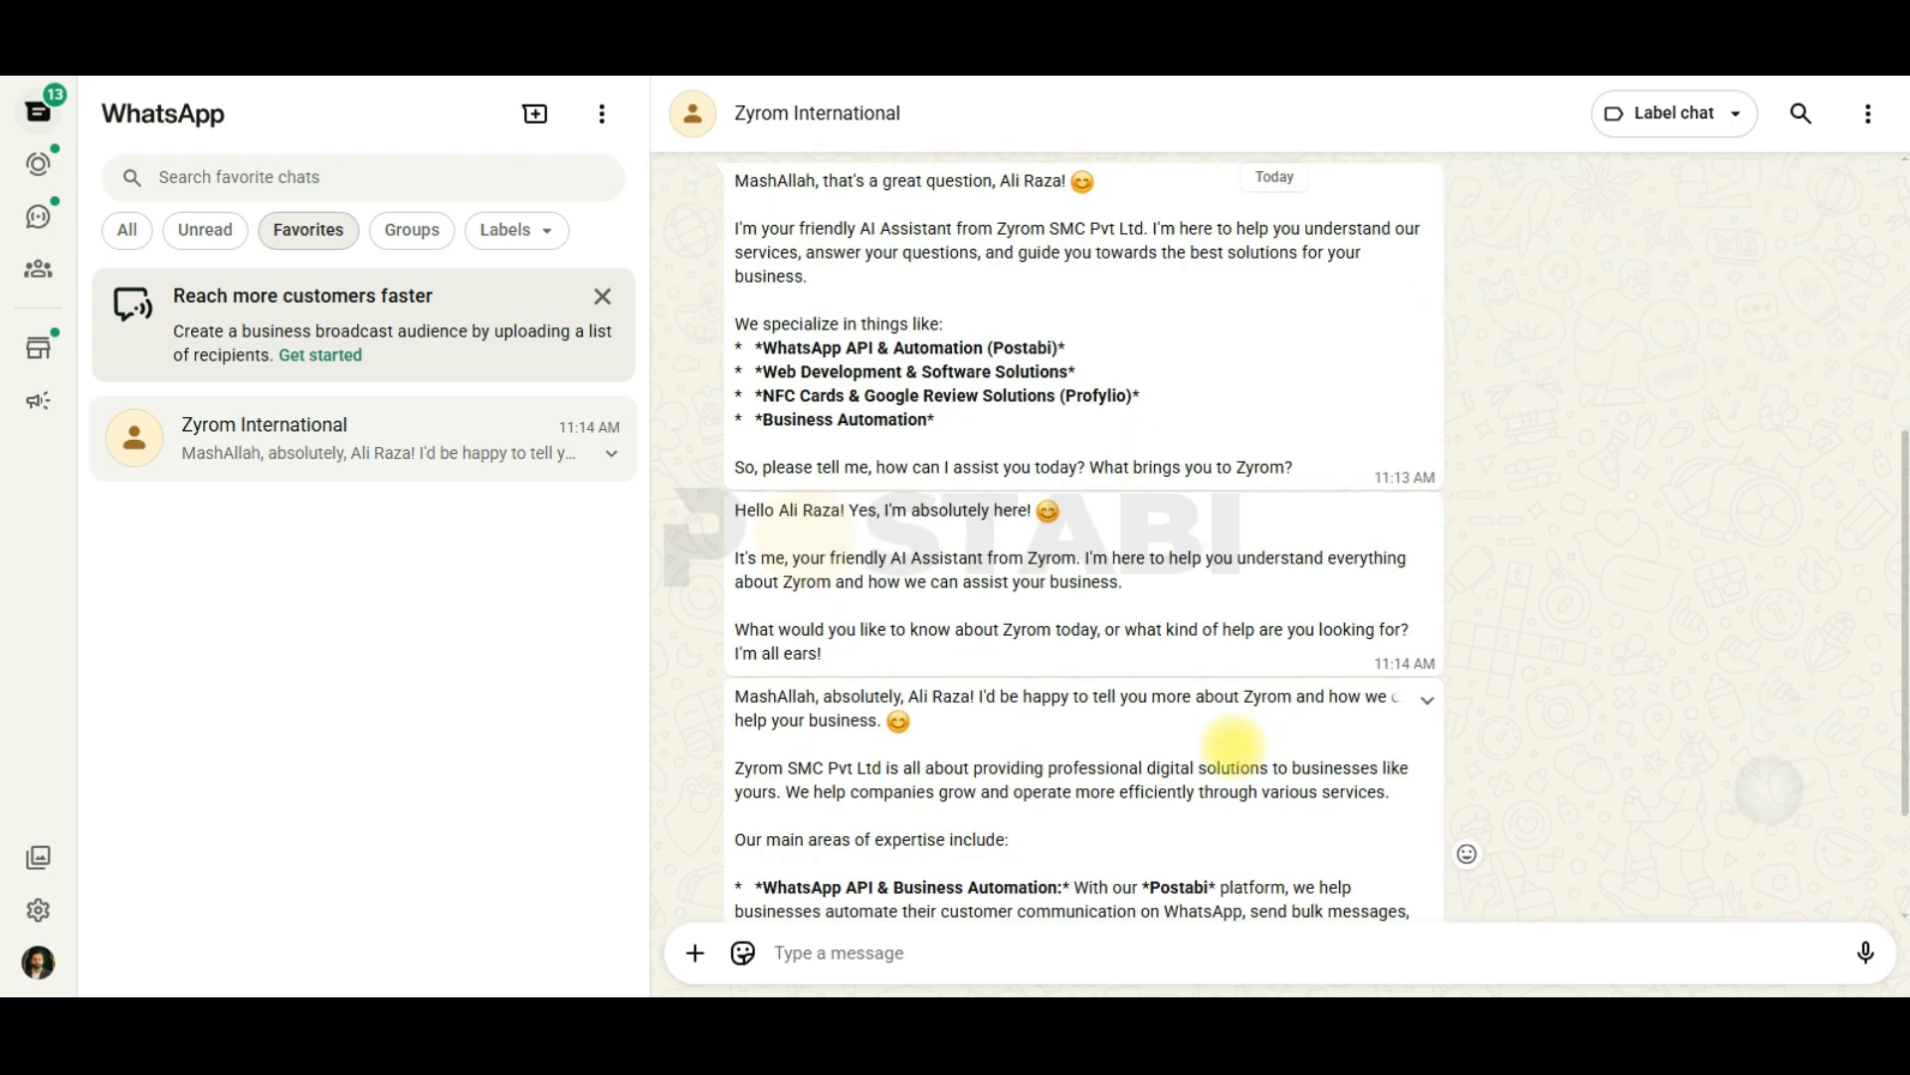
scroll(1234, 744, "up", 1)
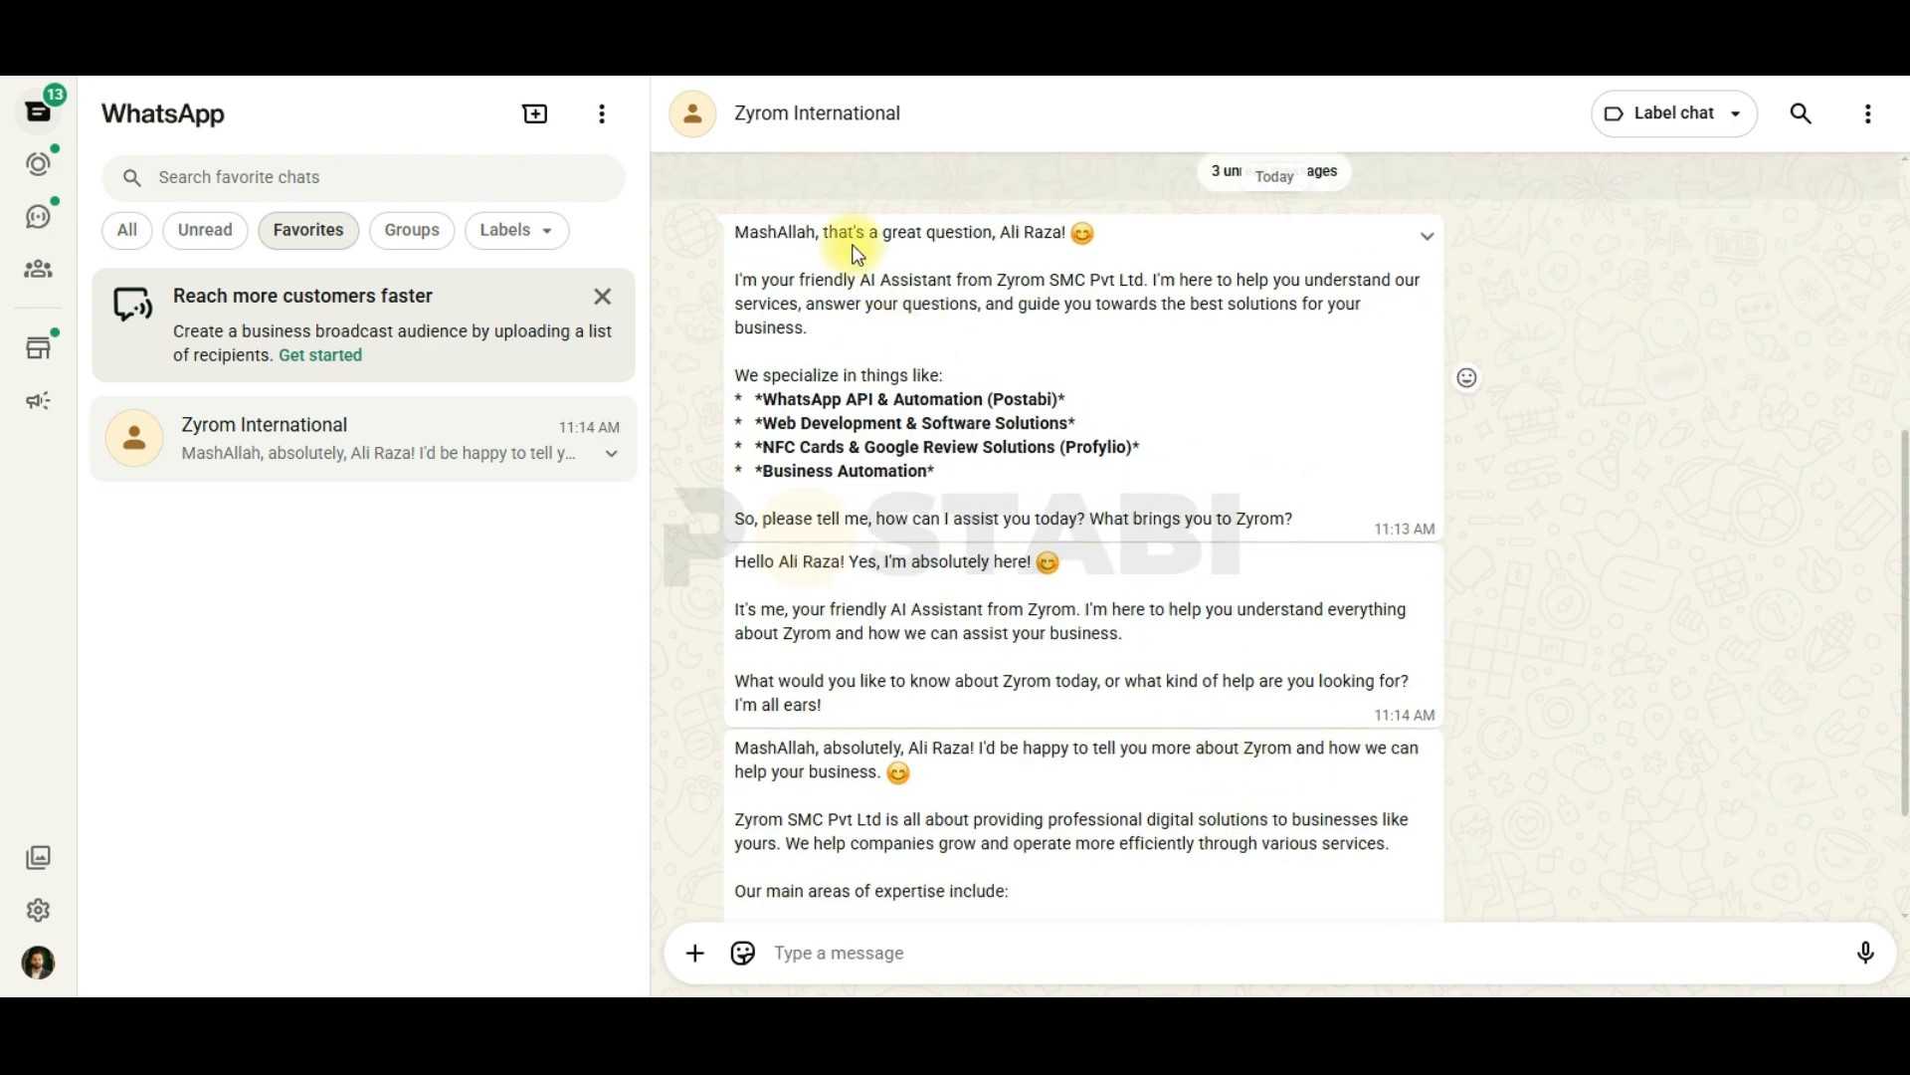
double_click(954, 280)
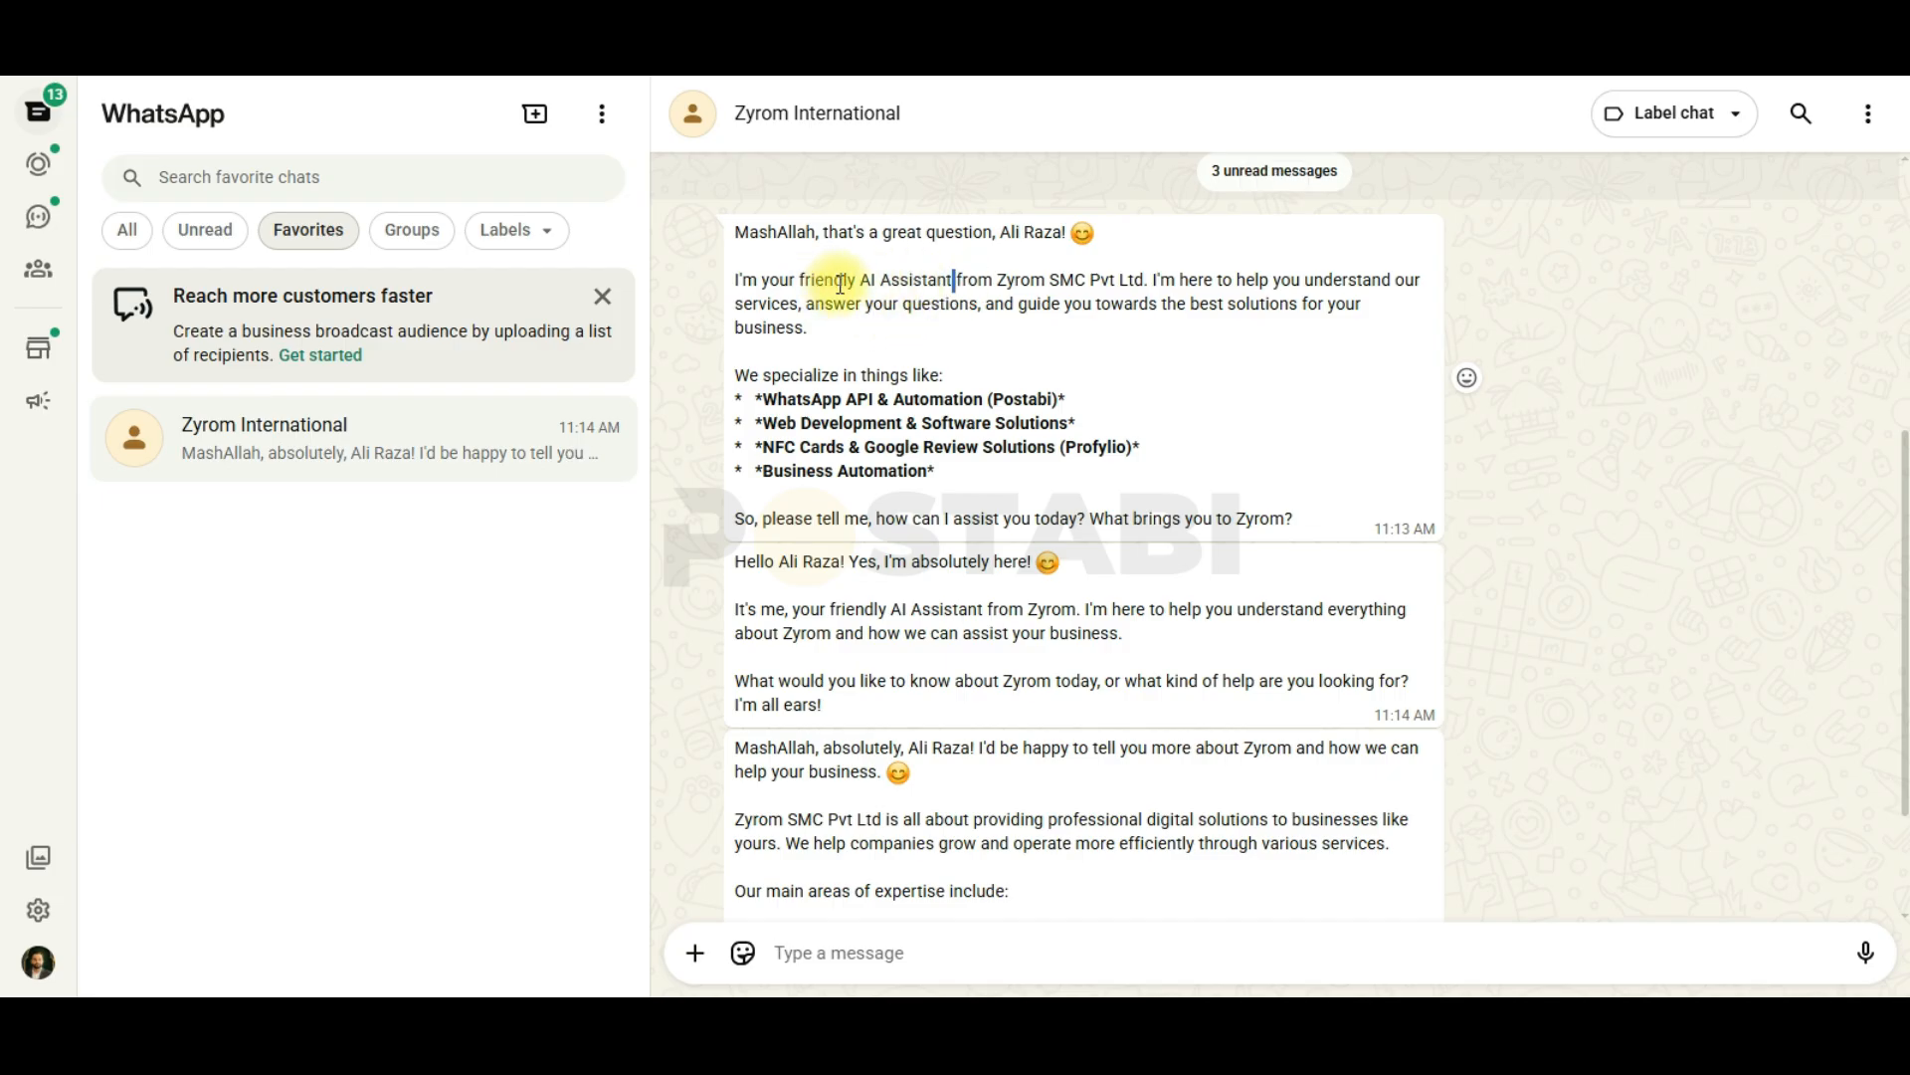
left_click_drag(860, 285, 996, 280)
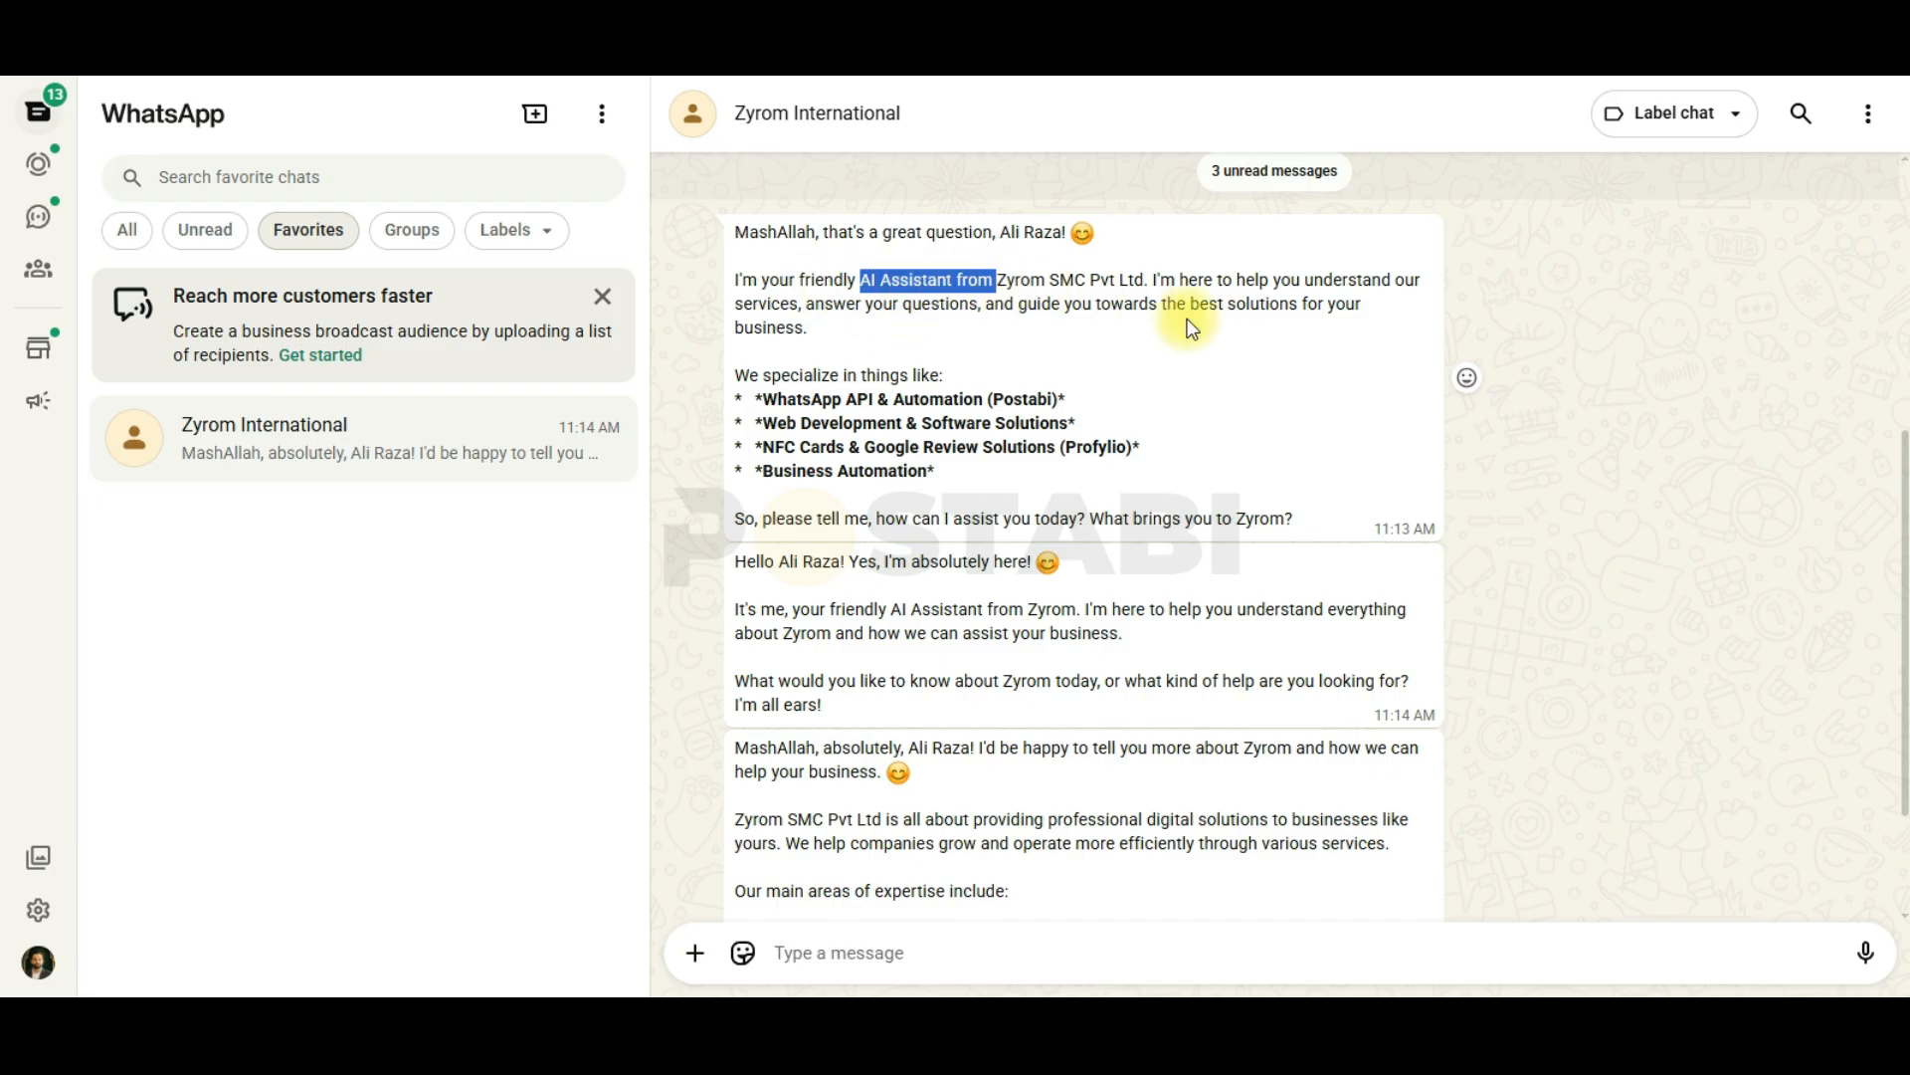
double_click(900, 562)
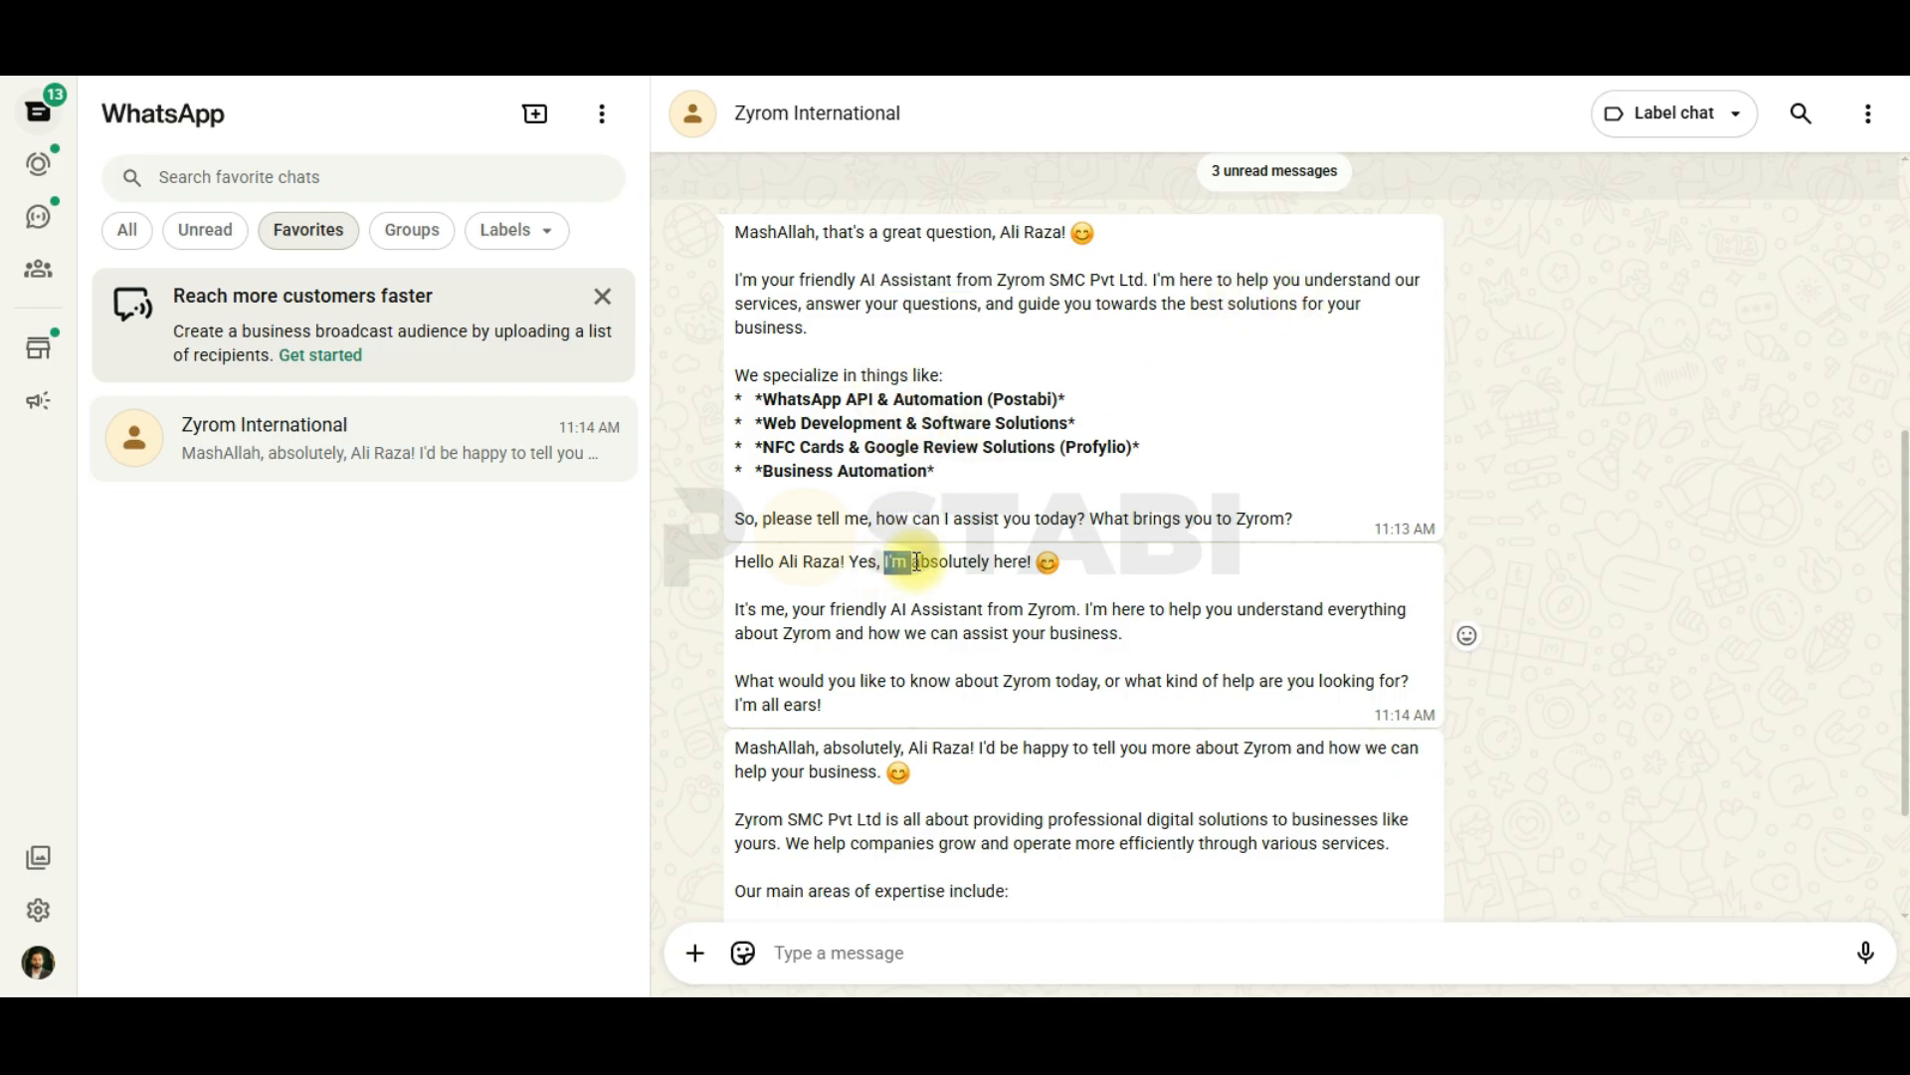
scroll(970, 567, "up", 3)
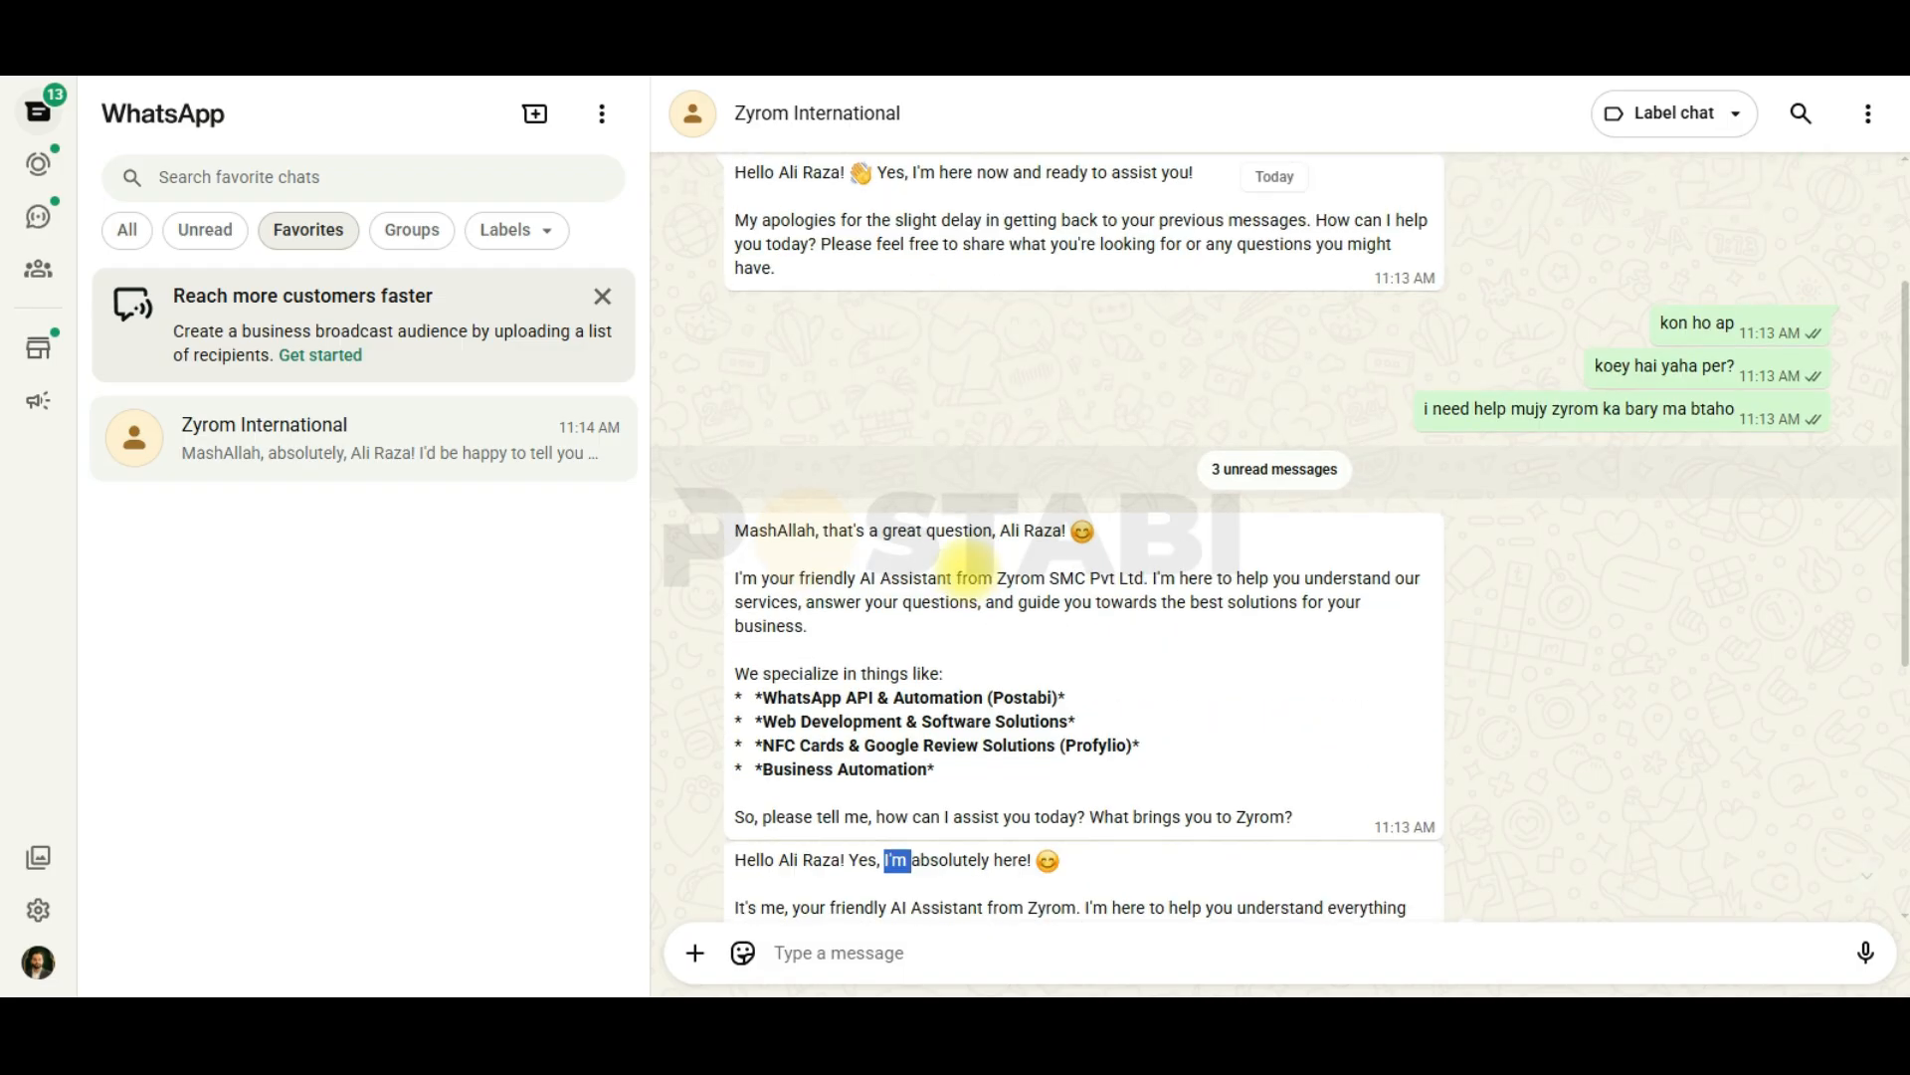
scroll(965, 572, "down", 3)
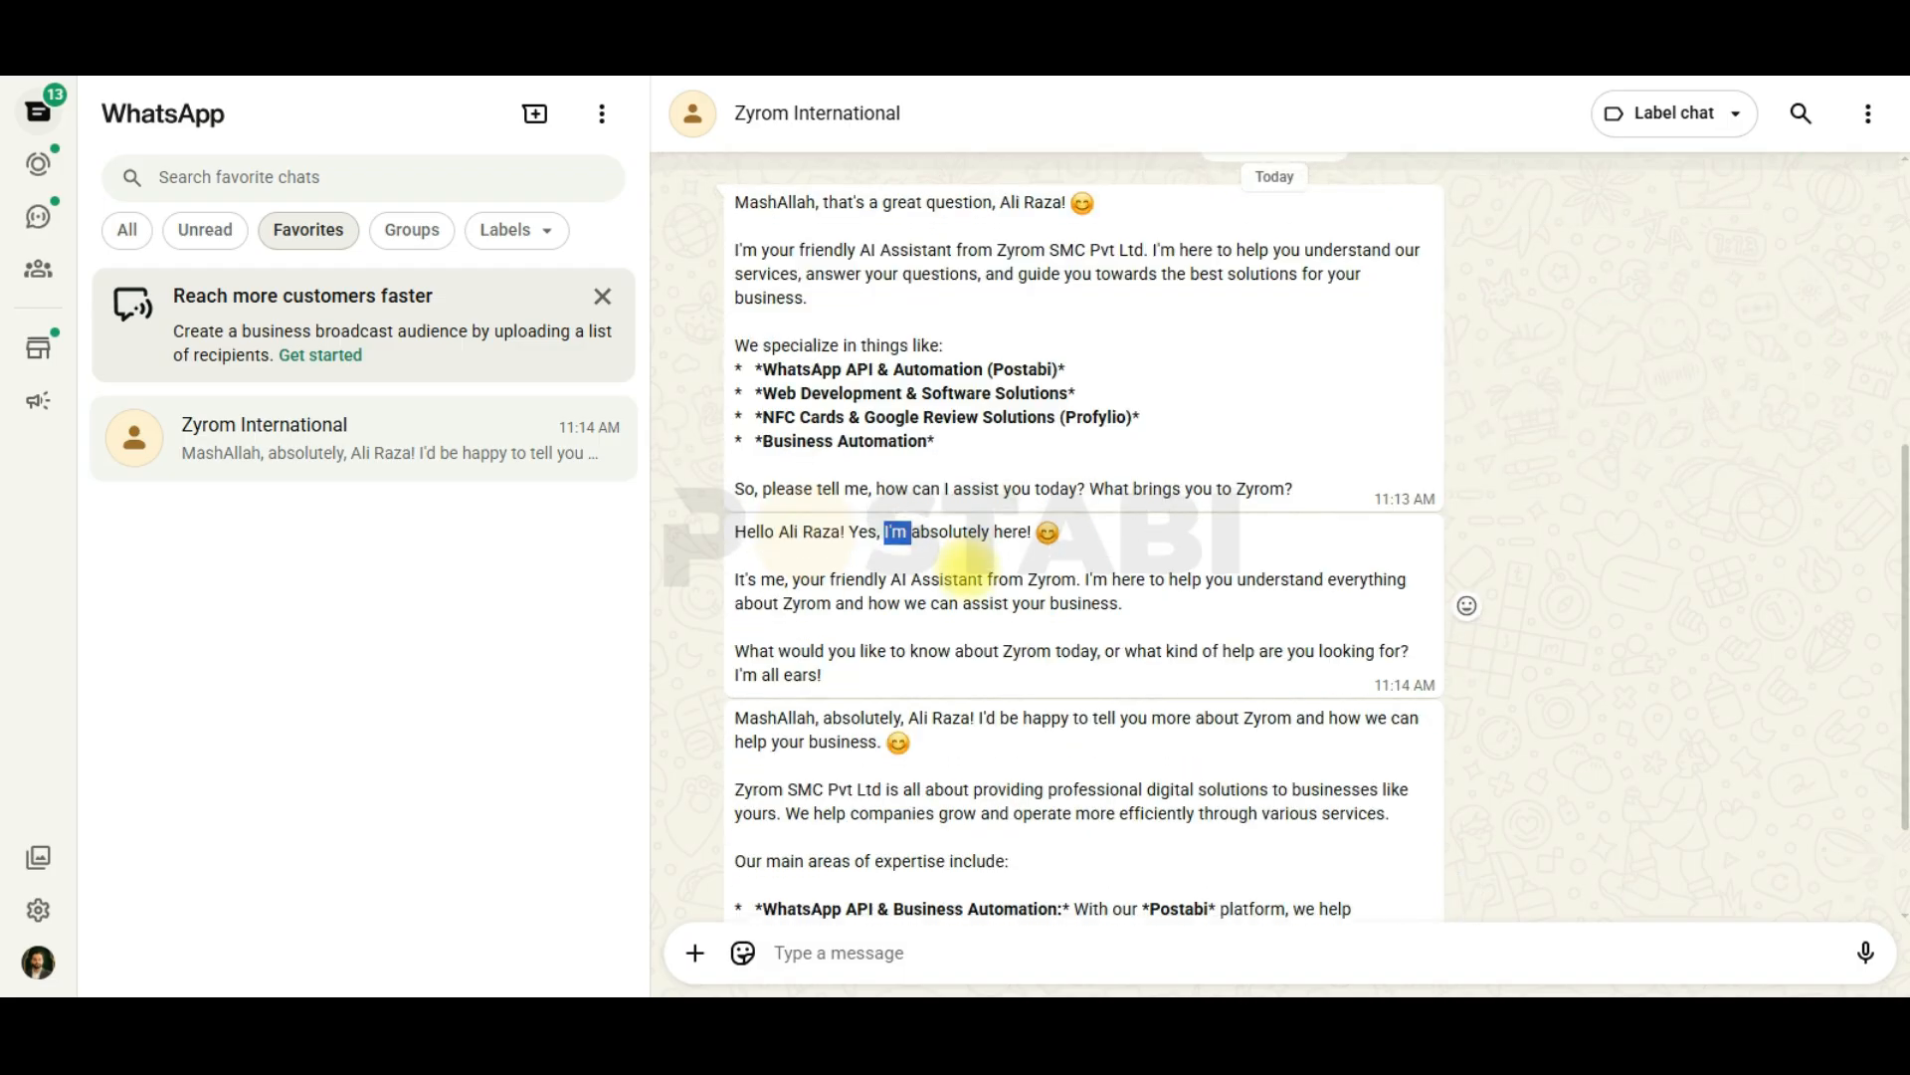
scroll(966, 567, "down", 2)
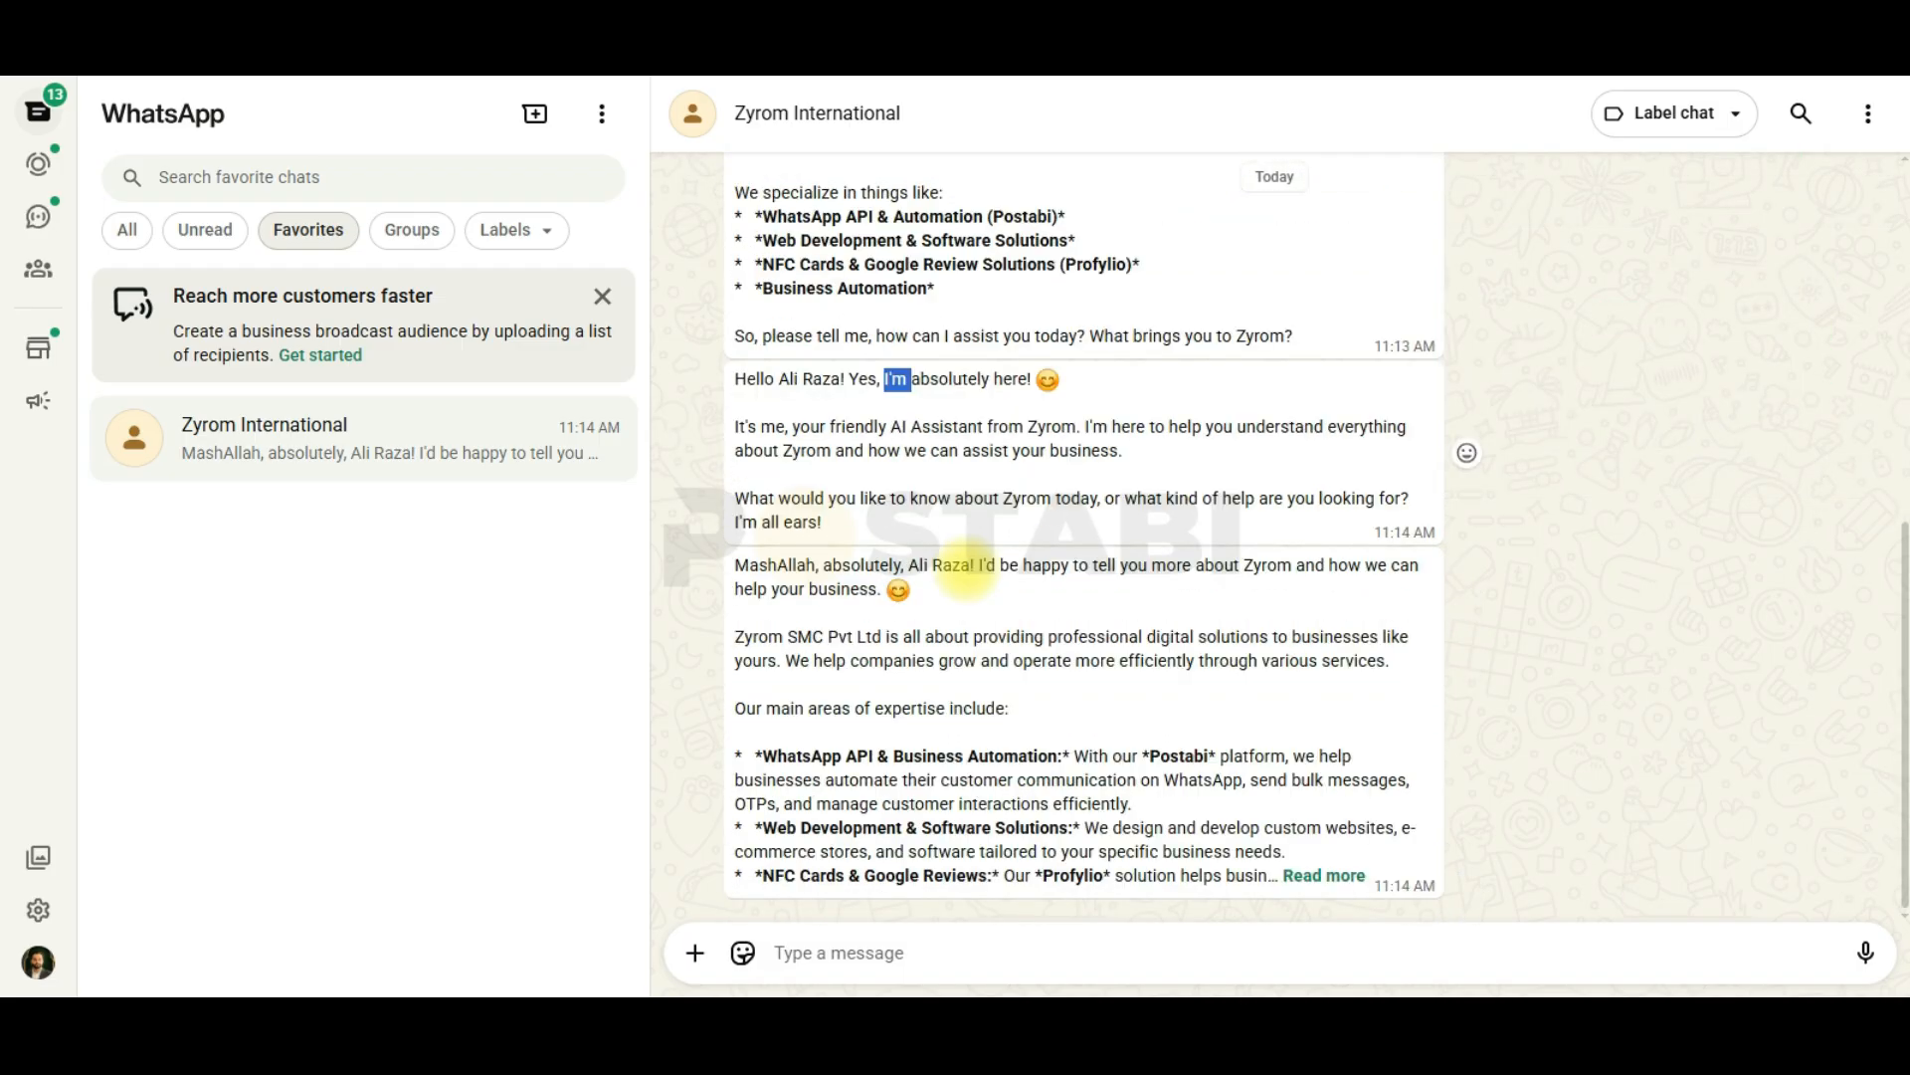
- Send the call request "mujy call karni hai koey number day do"
left_click(948, 953)
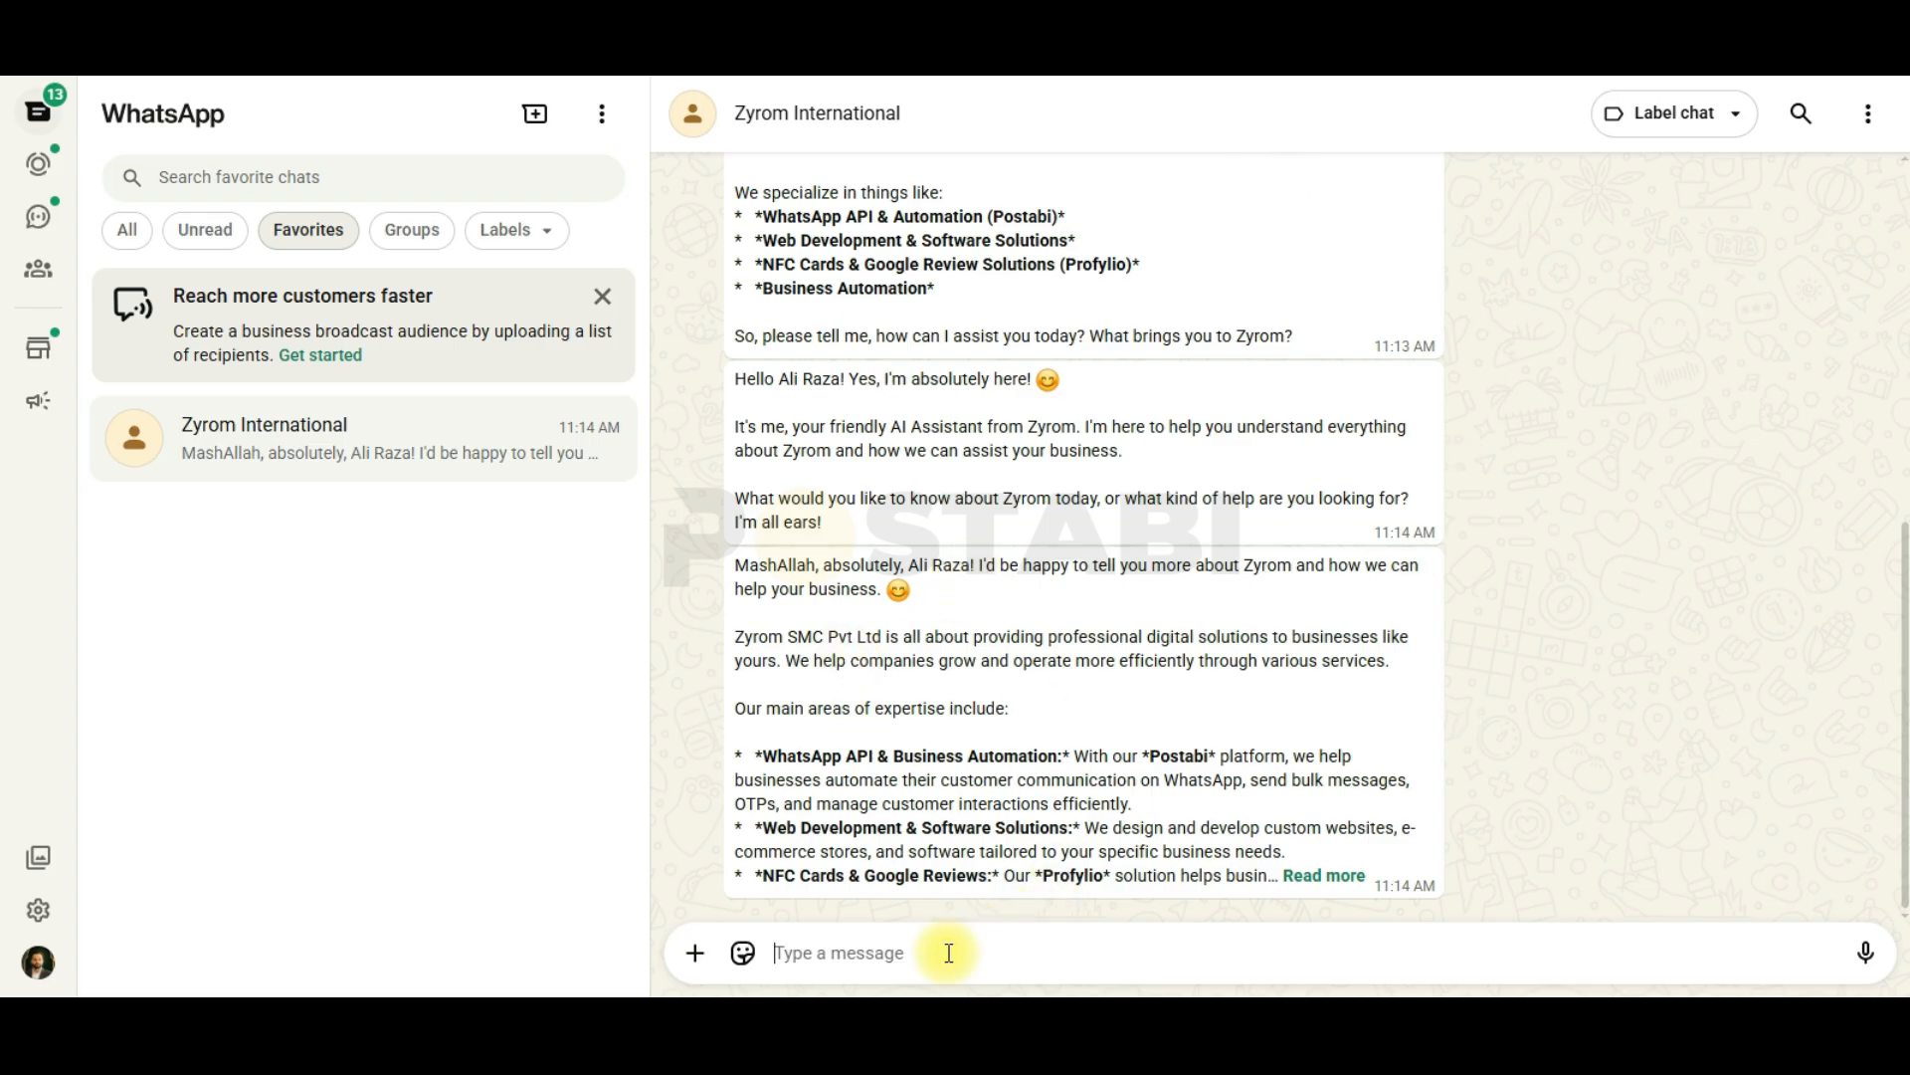
type("mujy call karni hai koey")
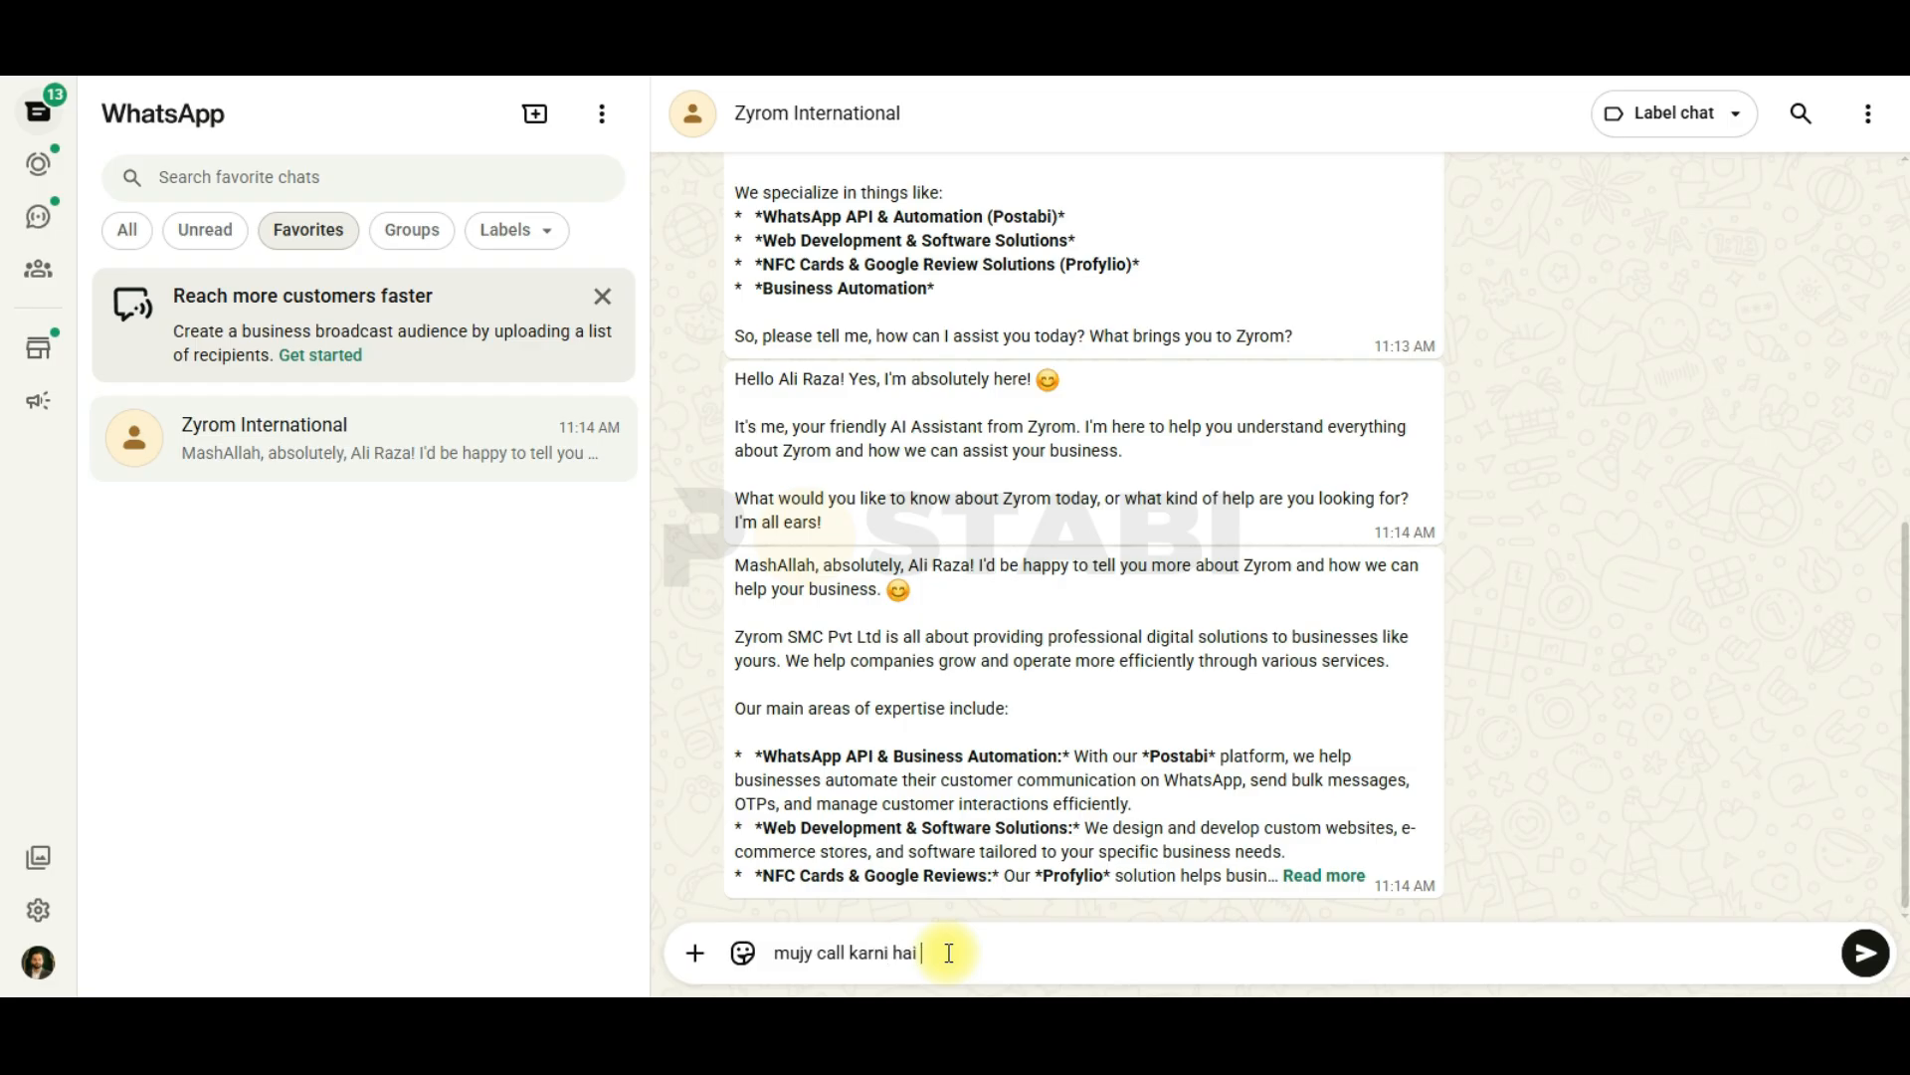
type(" number day do")
key("Return")
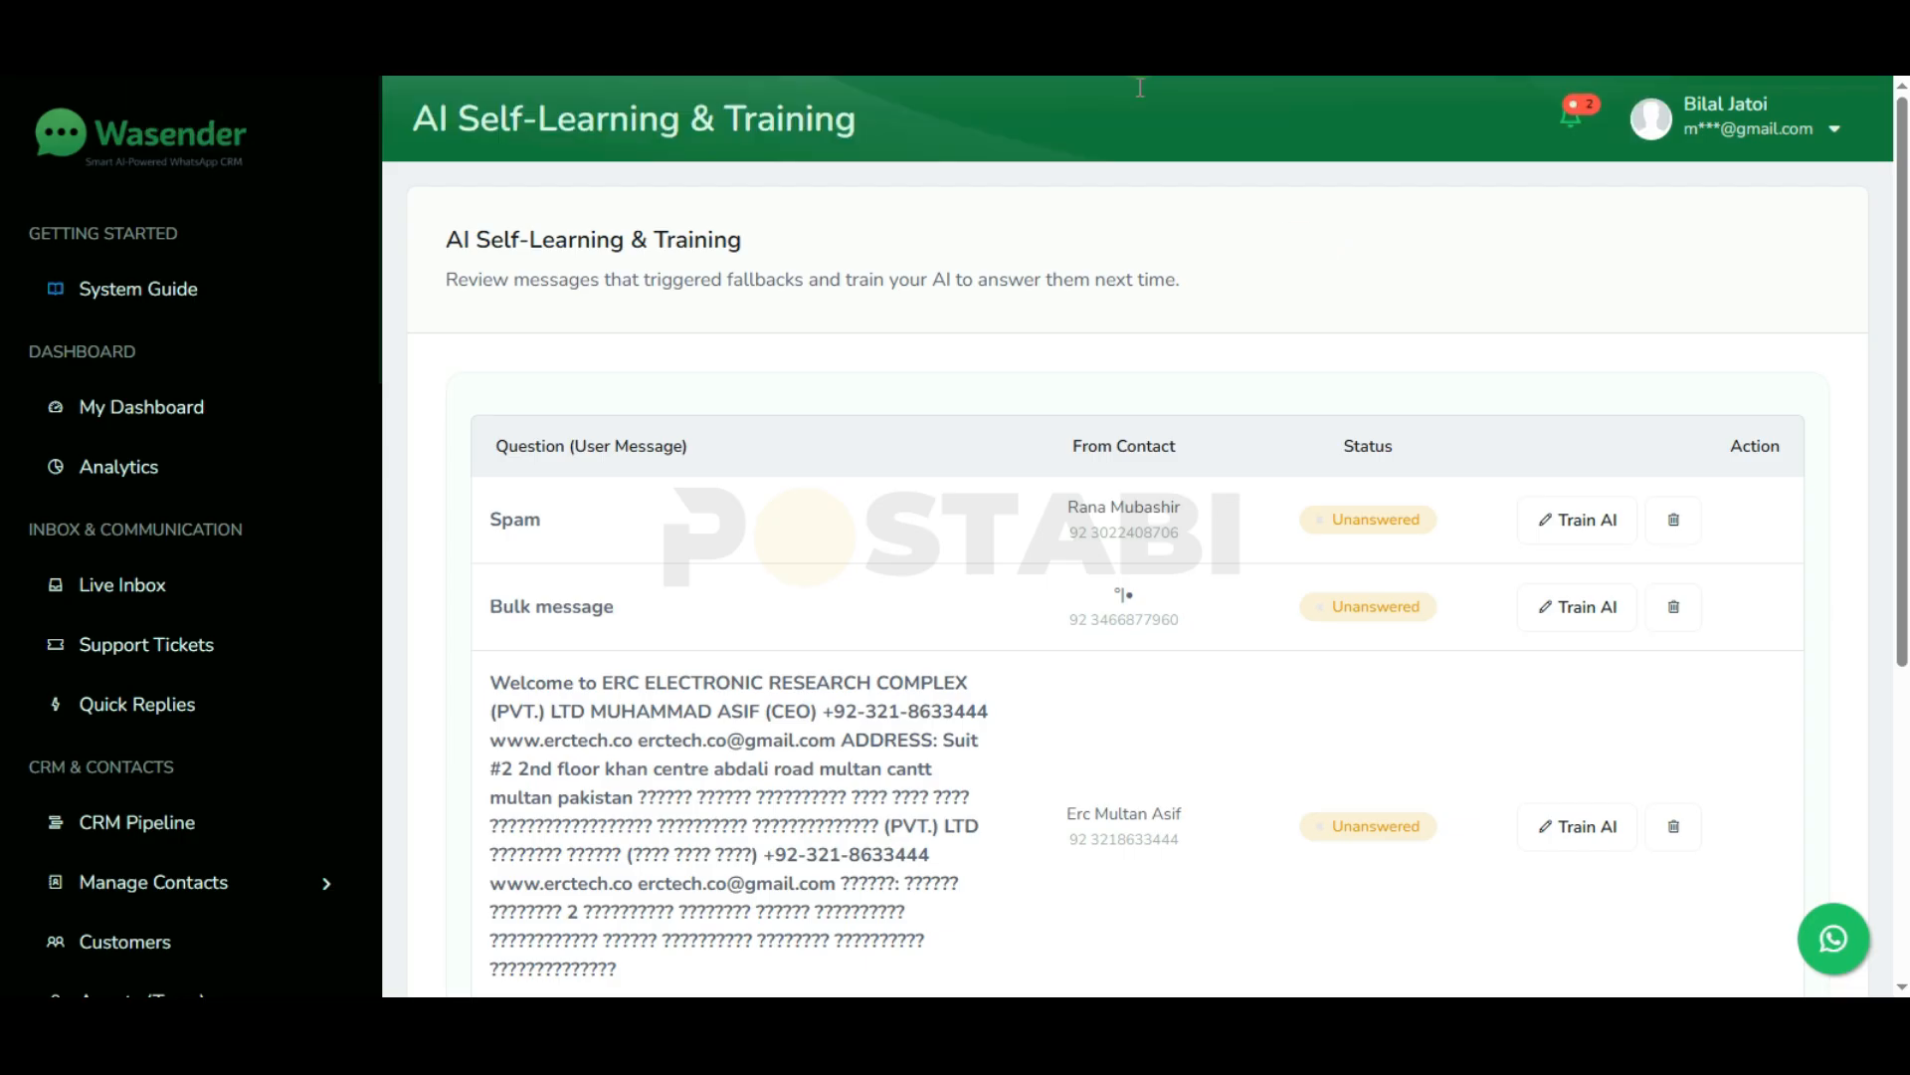
- Reload the AI Self-Learning list, open Train AI on the new question, then close it unsaved
key("F5")
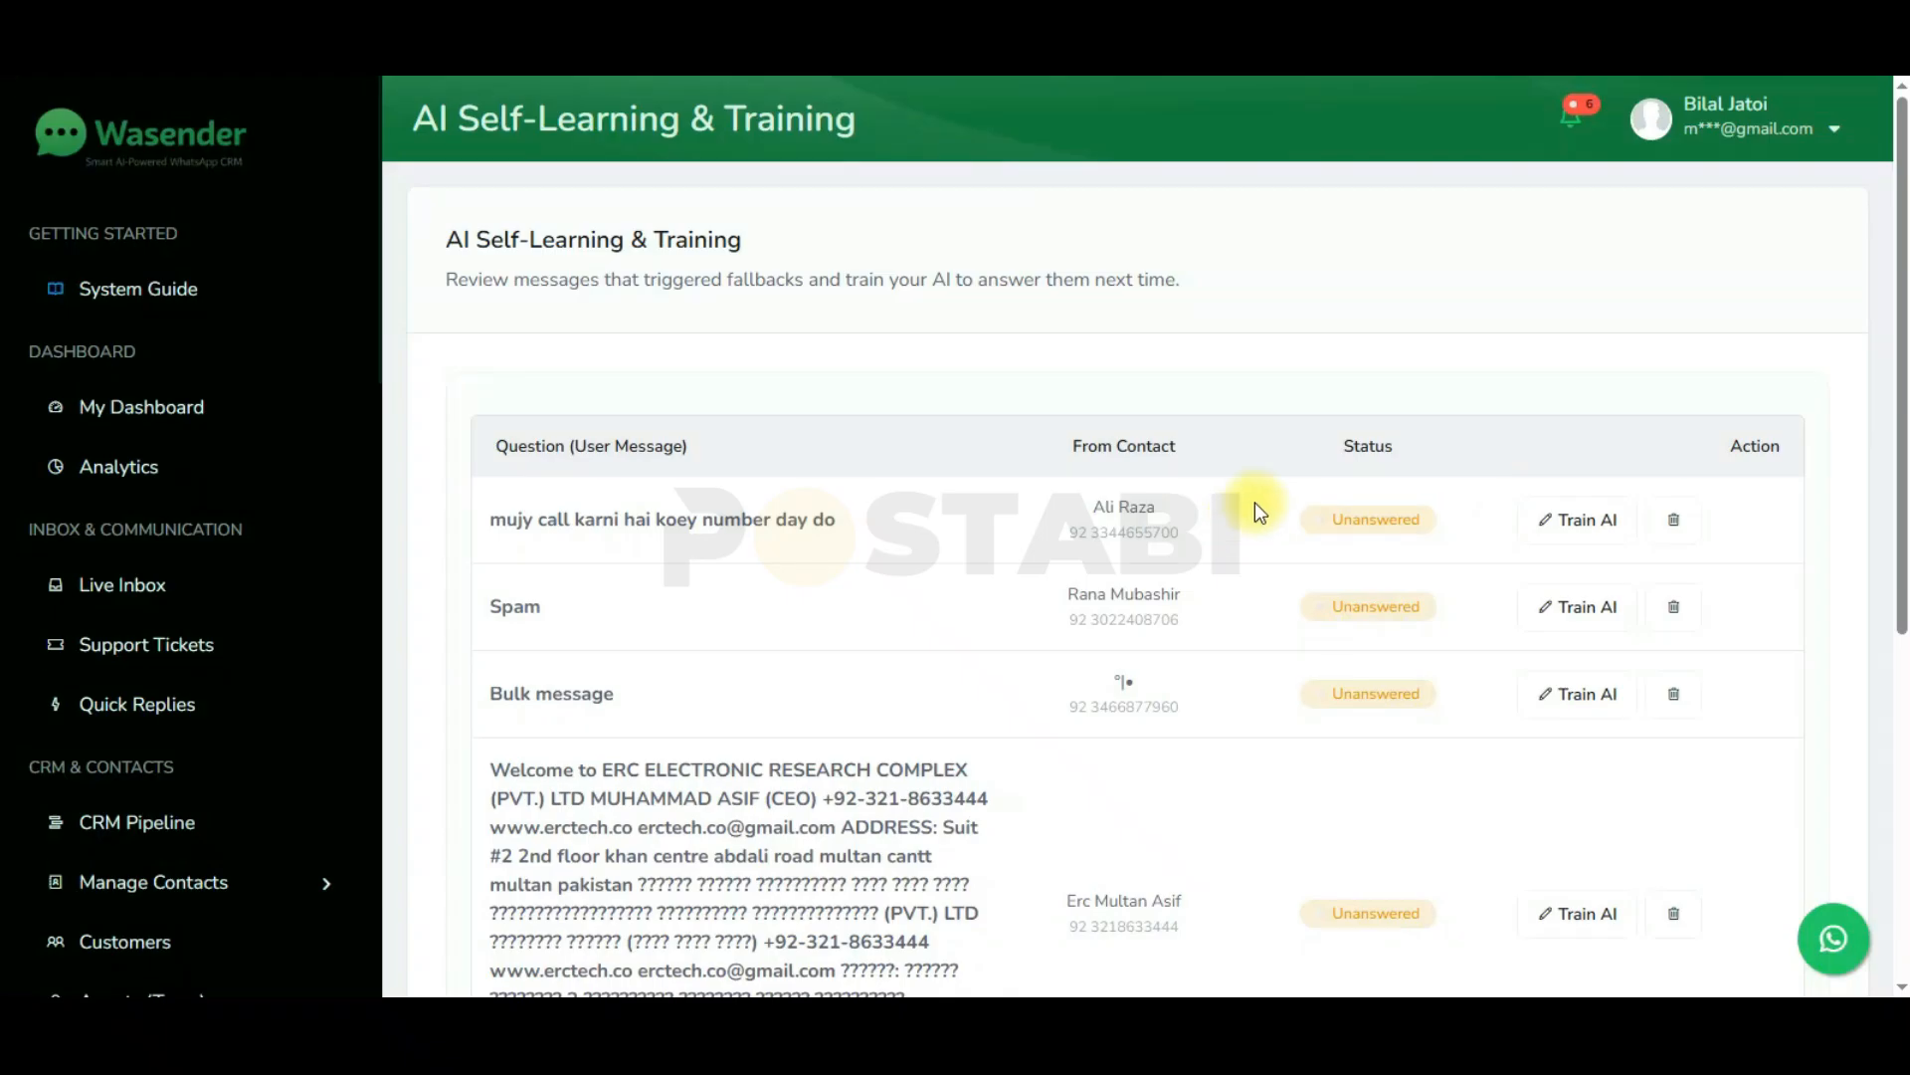
triple_click(617, 519)
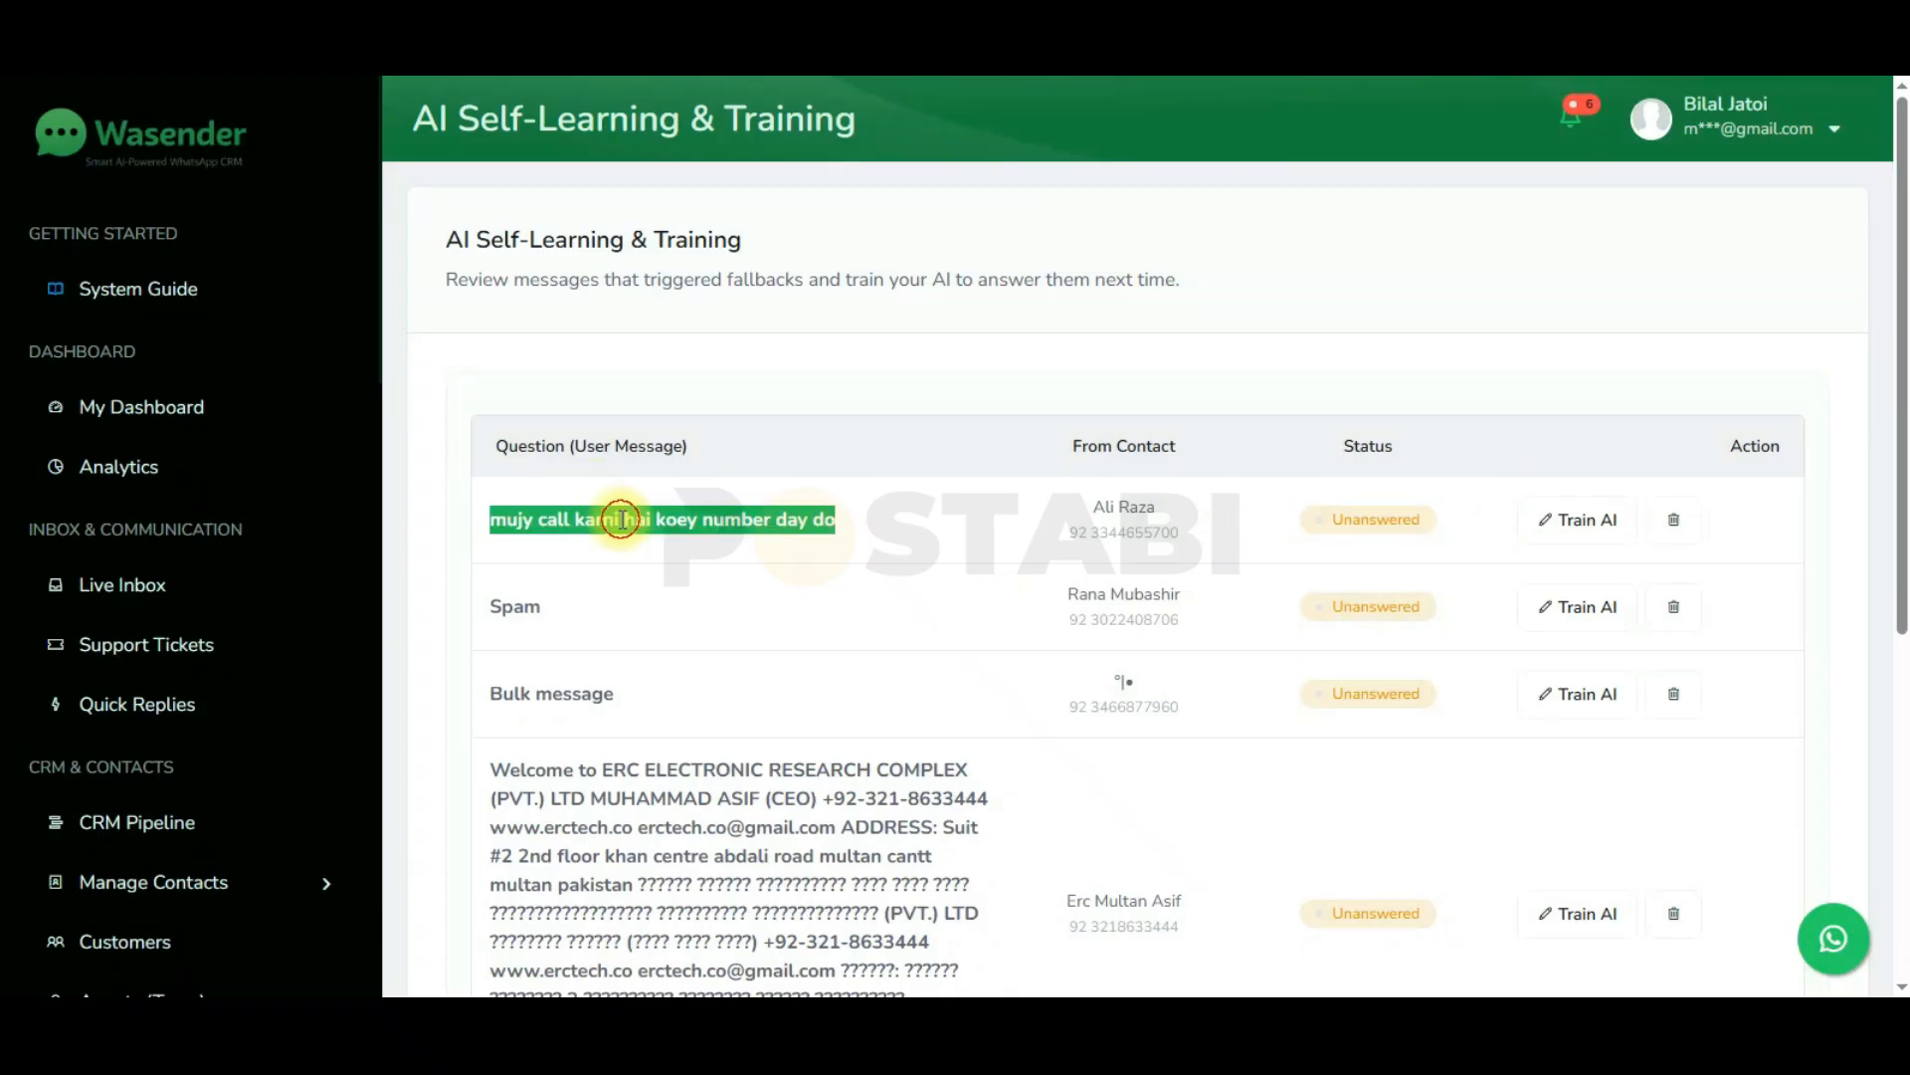
left_click(1543, 526)
left_click(609, 388)
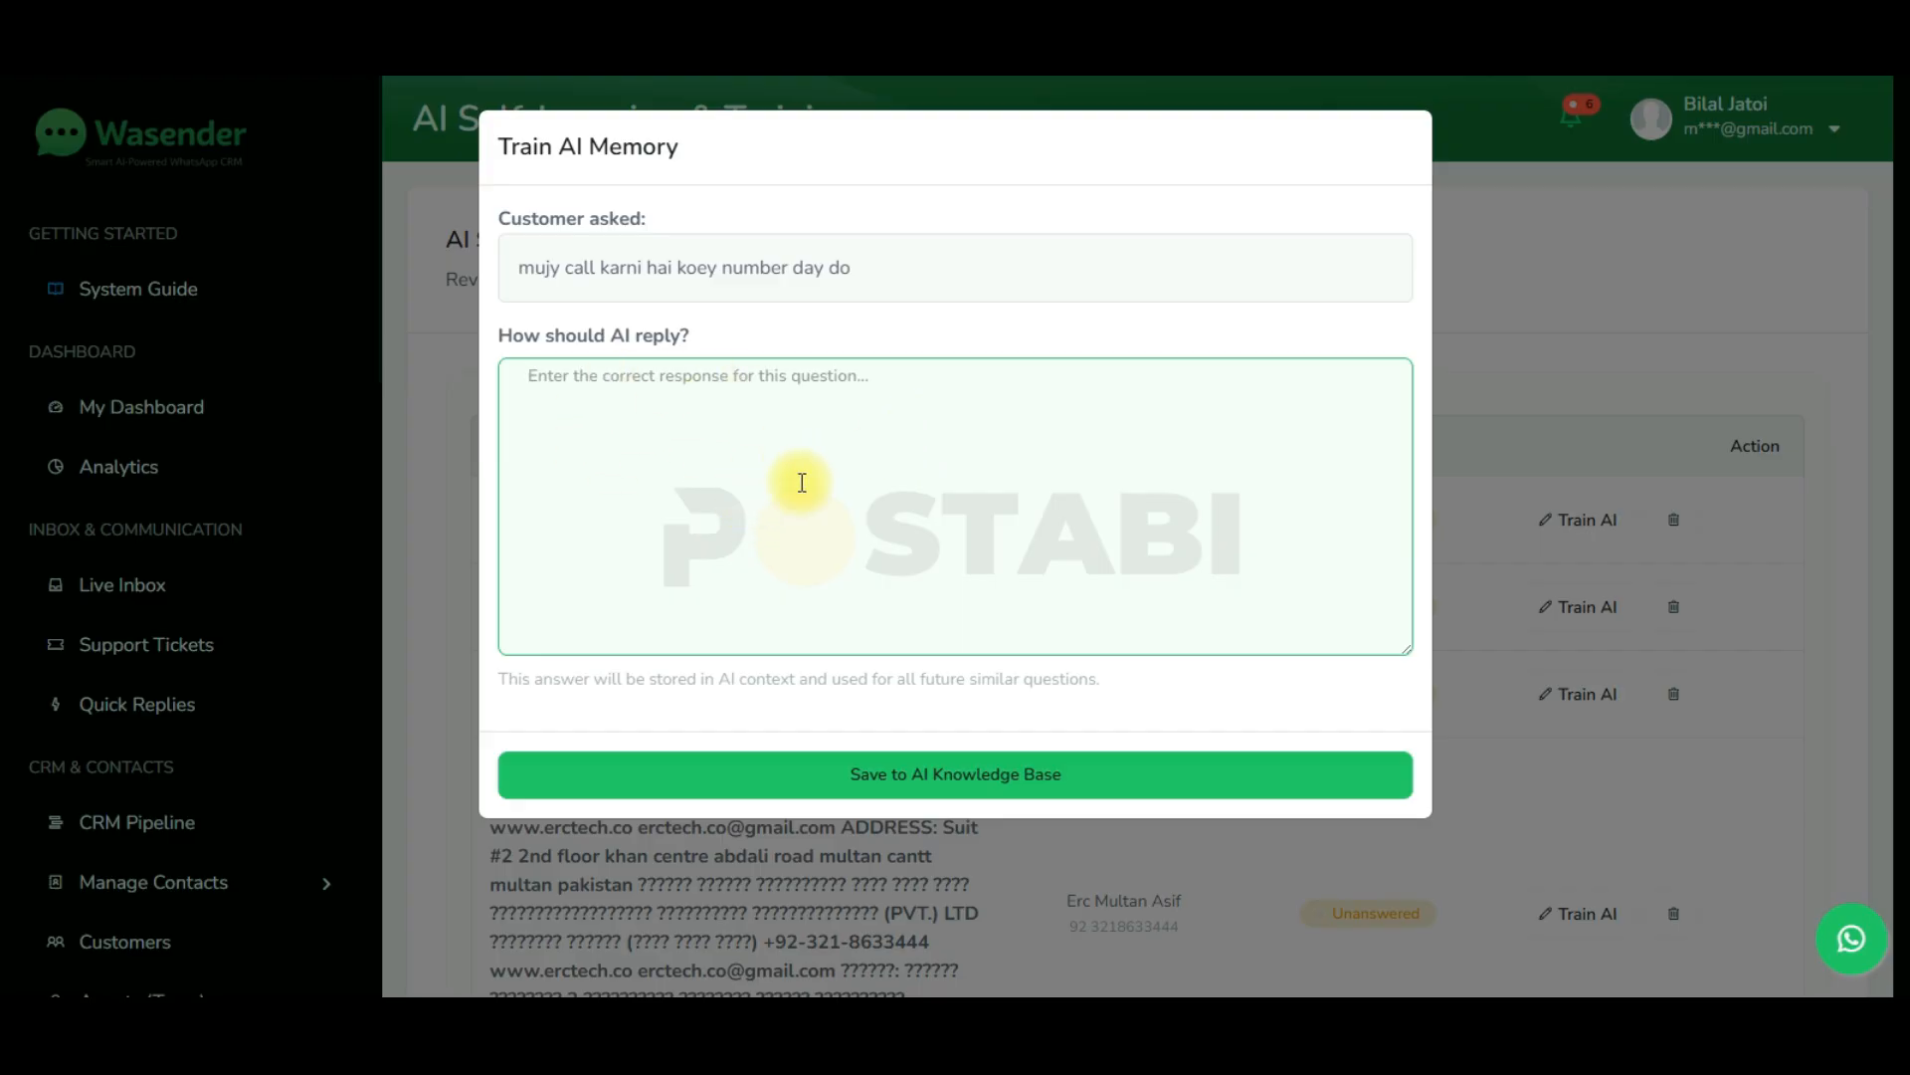
left_click(1487, 389)
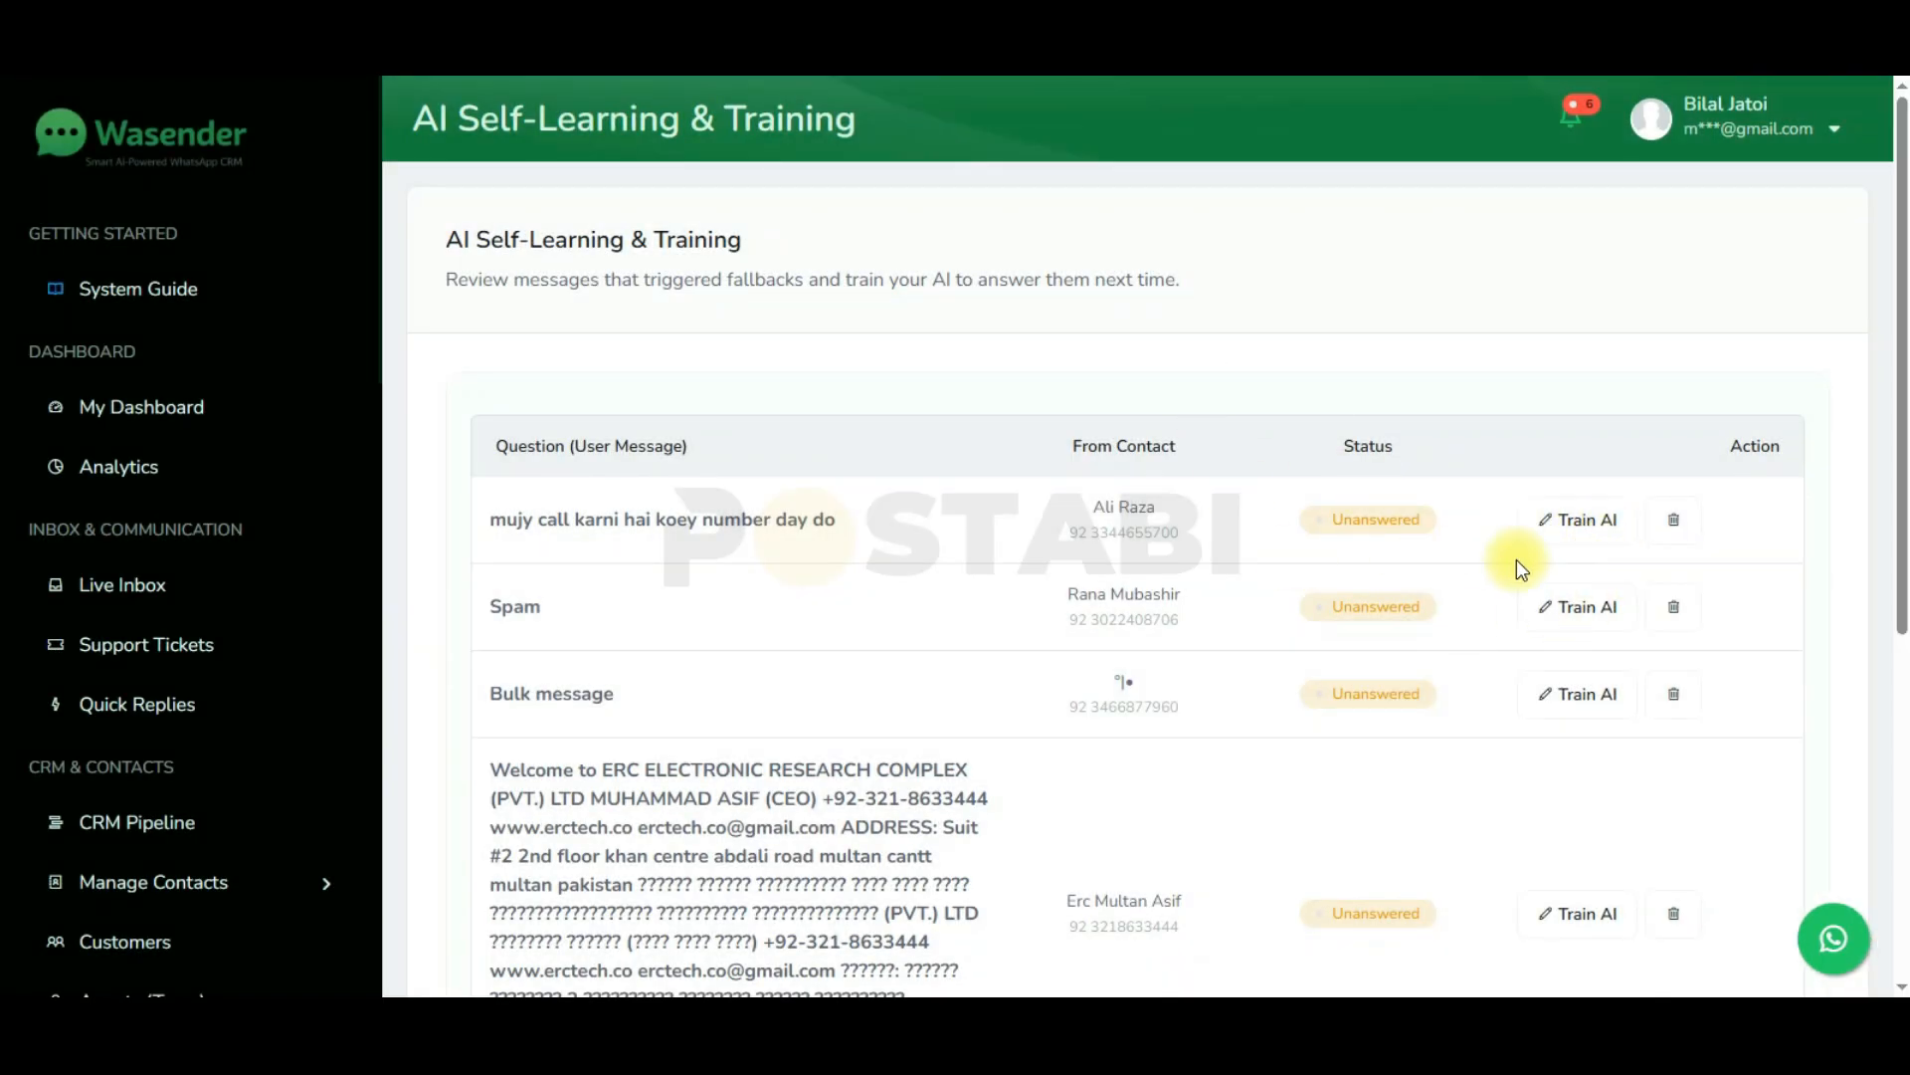
- Check the WhatsApp chat, then come back to the AI Self-Learning page
left_click_drag(1902, 504, 1898, 458)
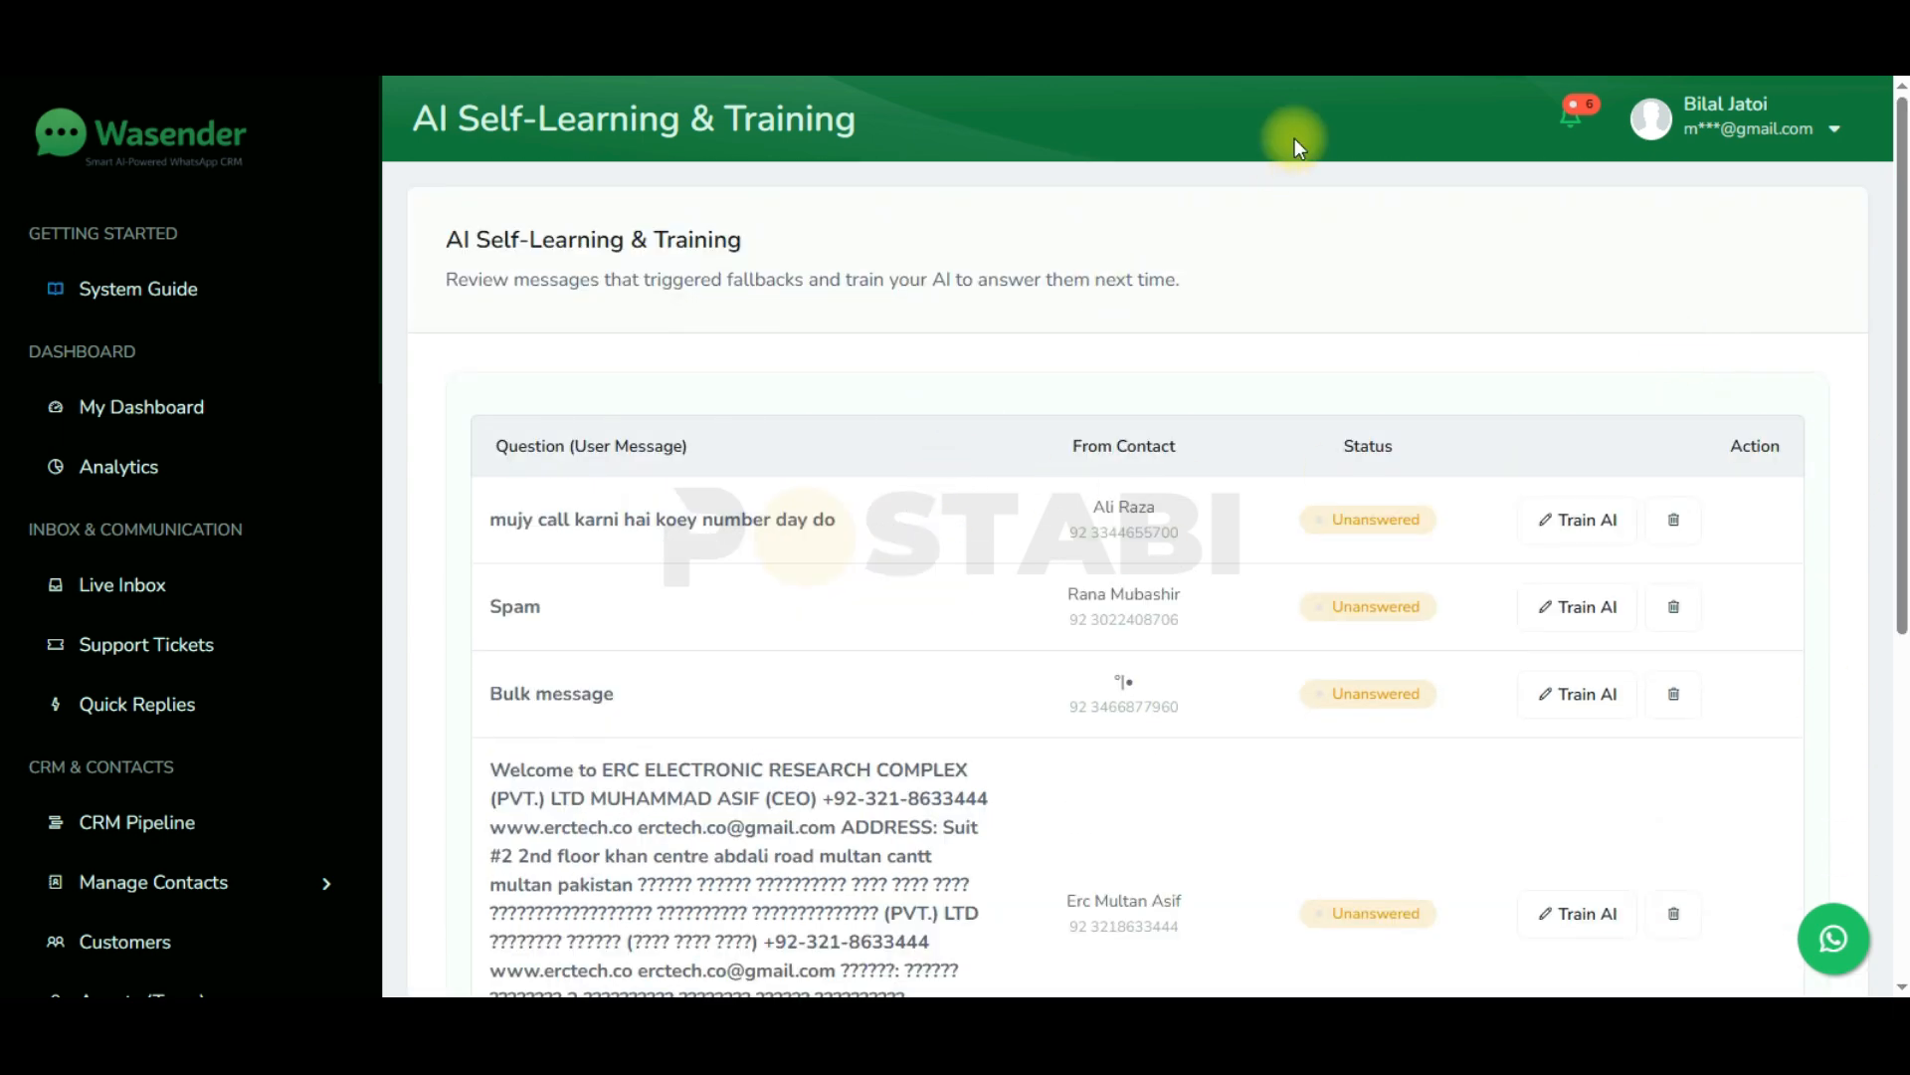
left_click(1418, 22)
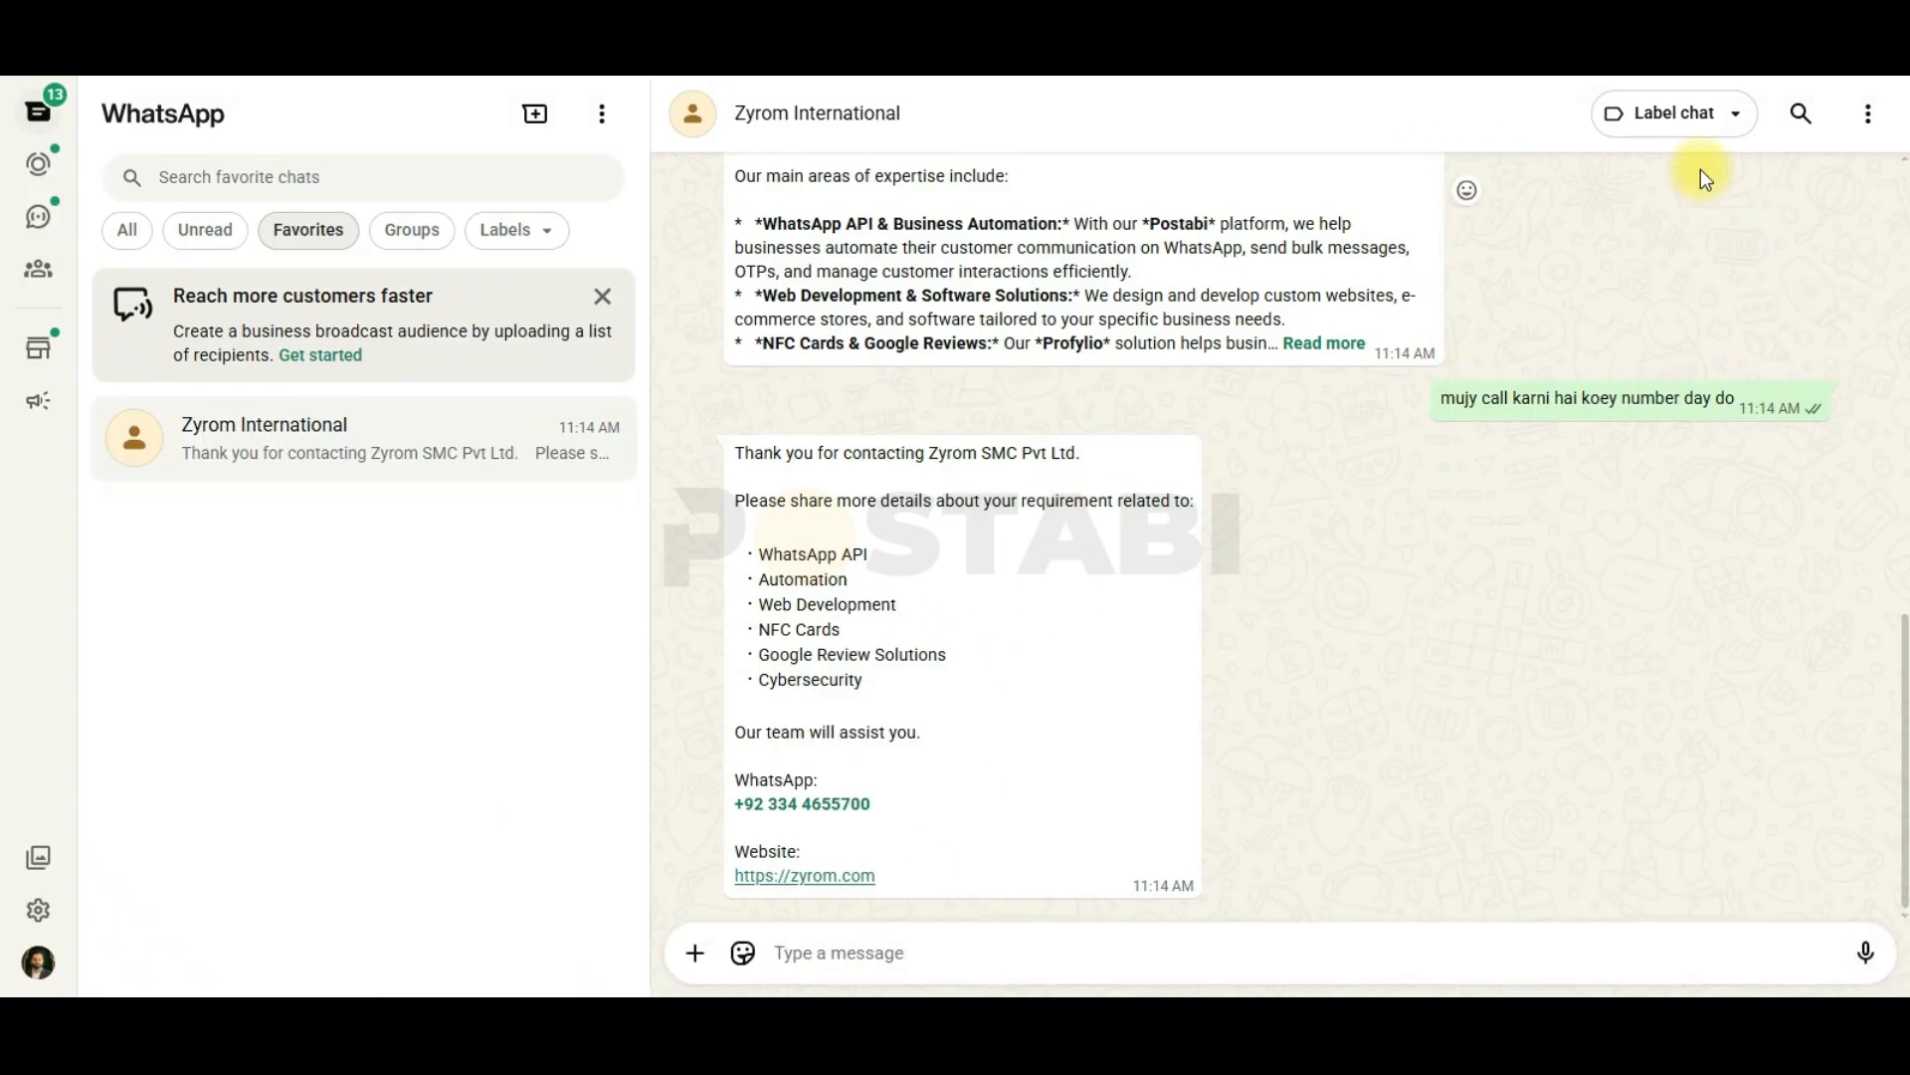
left_click(1632, 22)
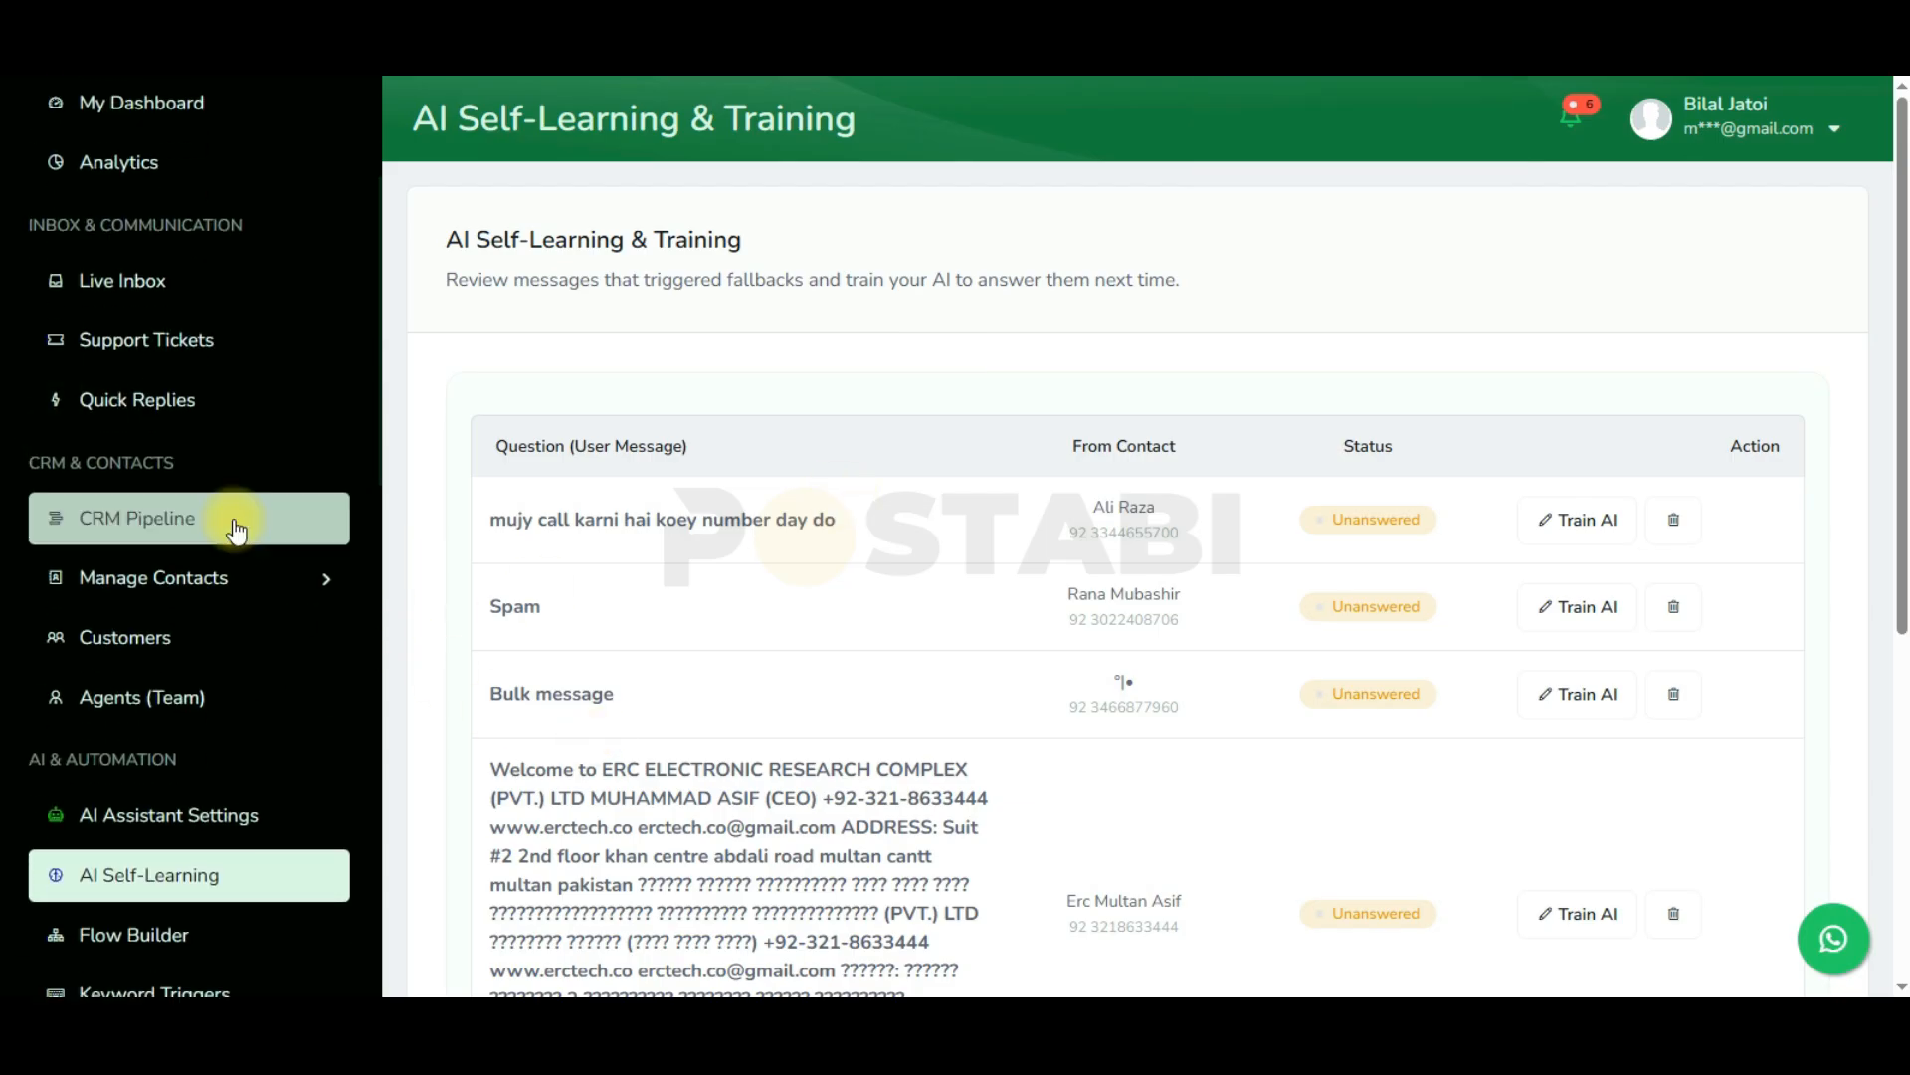
- Expand Manage Contacts in the sidebar and open the Flow Builder's Automation Flow List
left_click(235, 576)
scroll(233, 569, "down", 2)
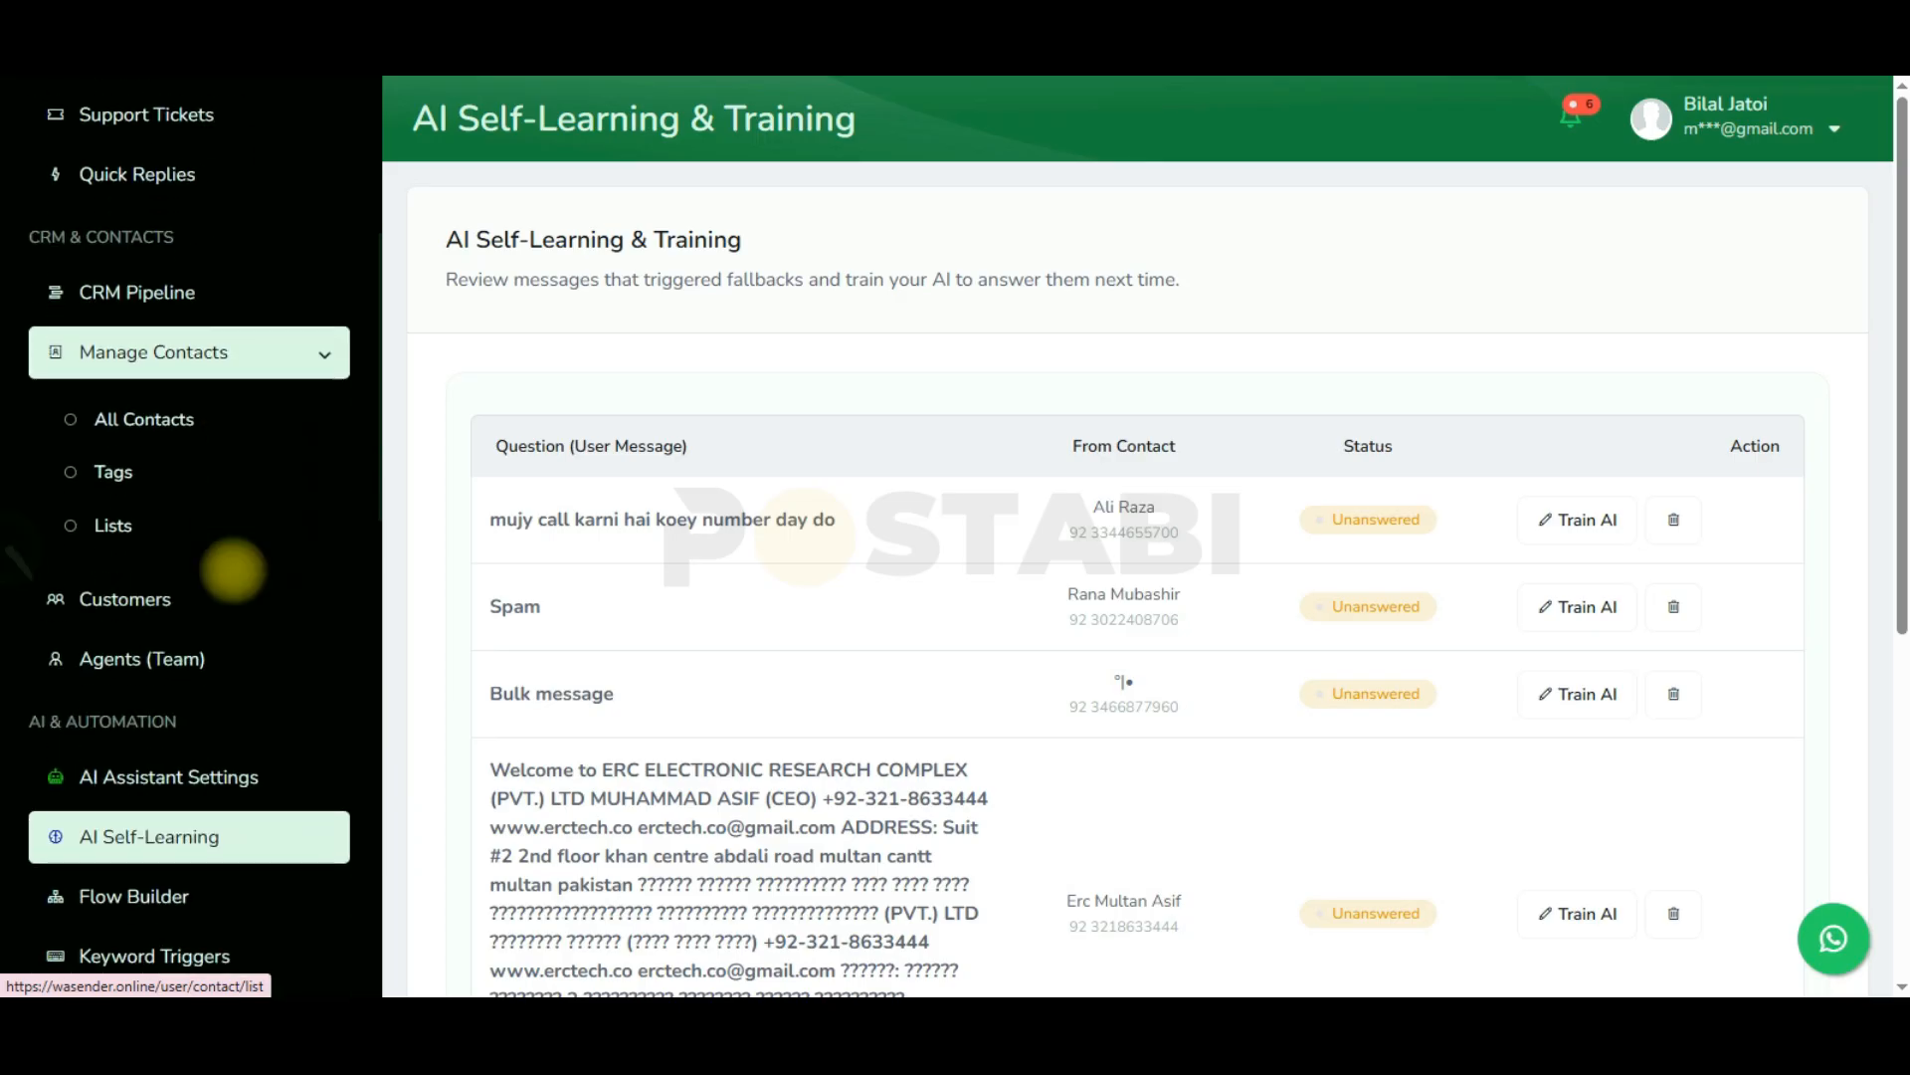
scroll(235, 567, "down", 2)
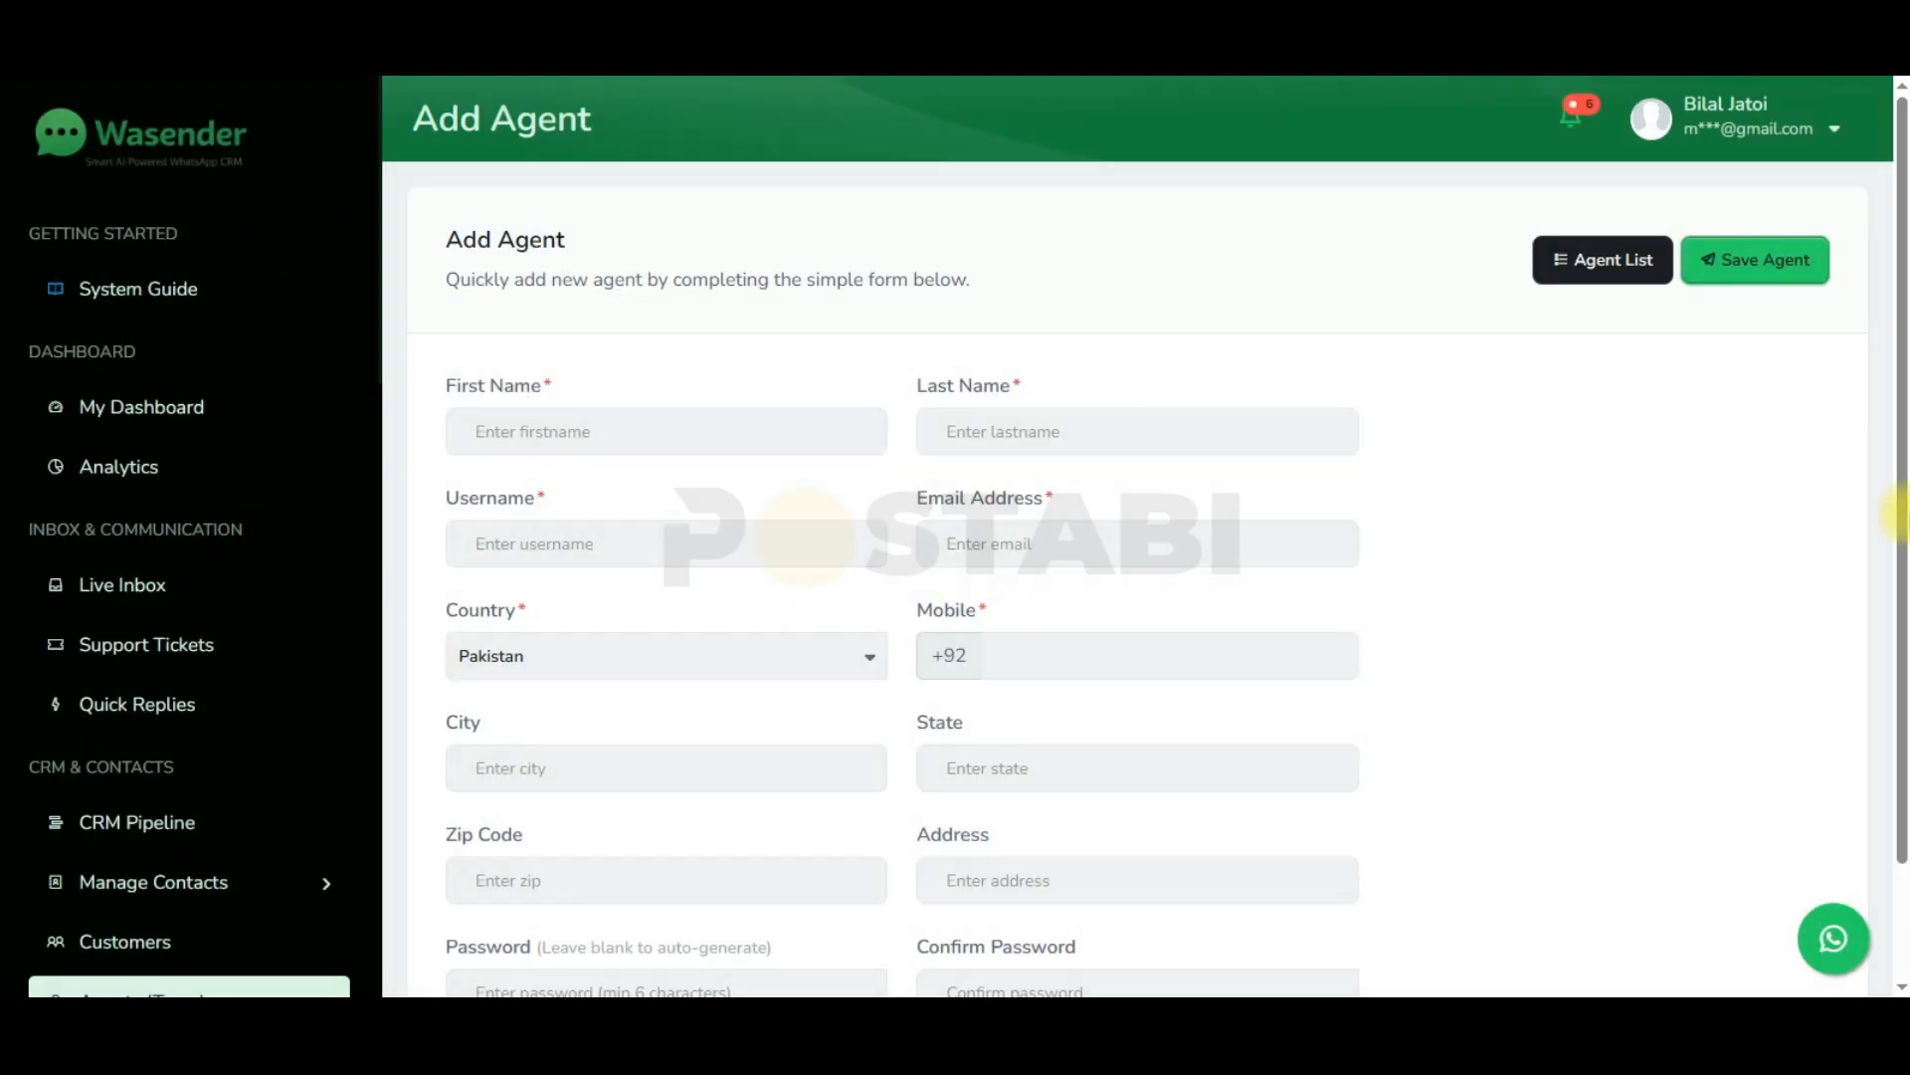
left_click_drag(1903, 512, 1902, 788)
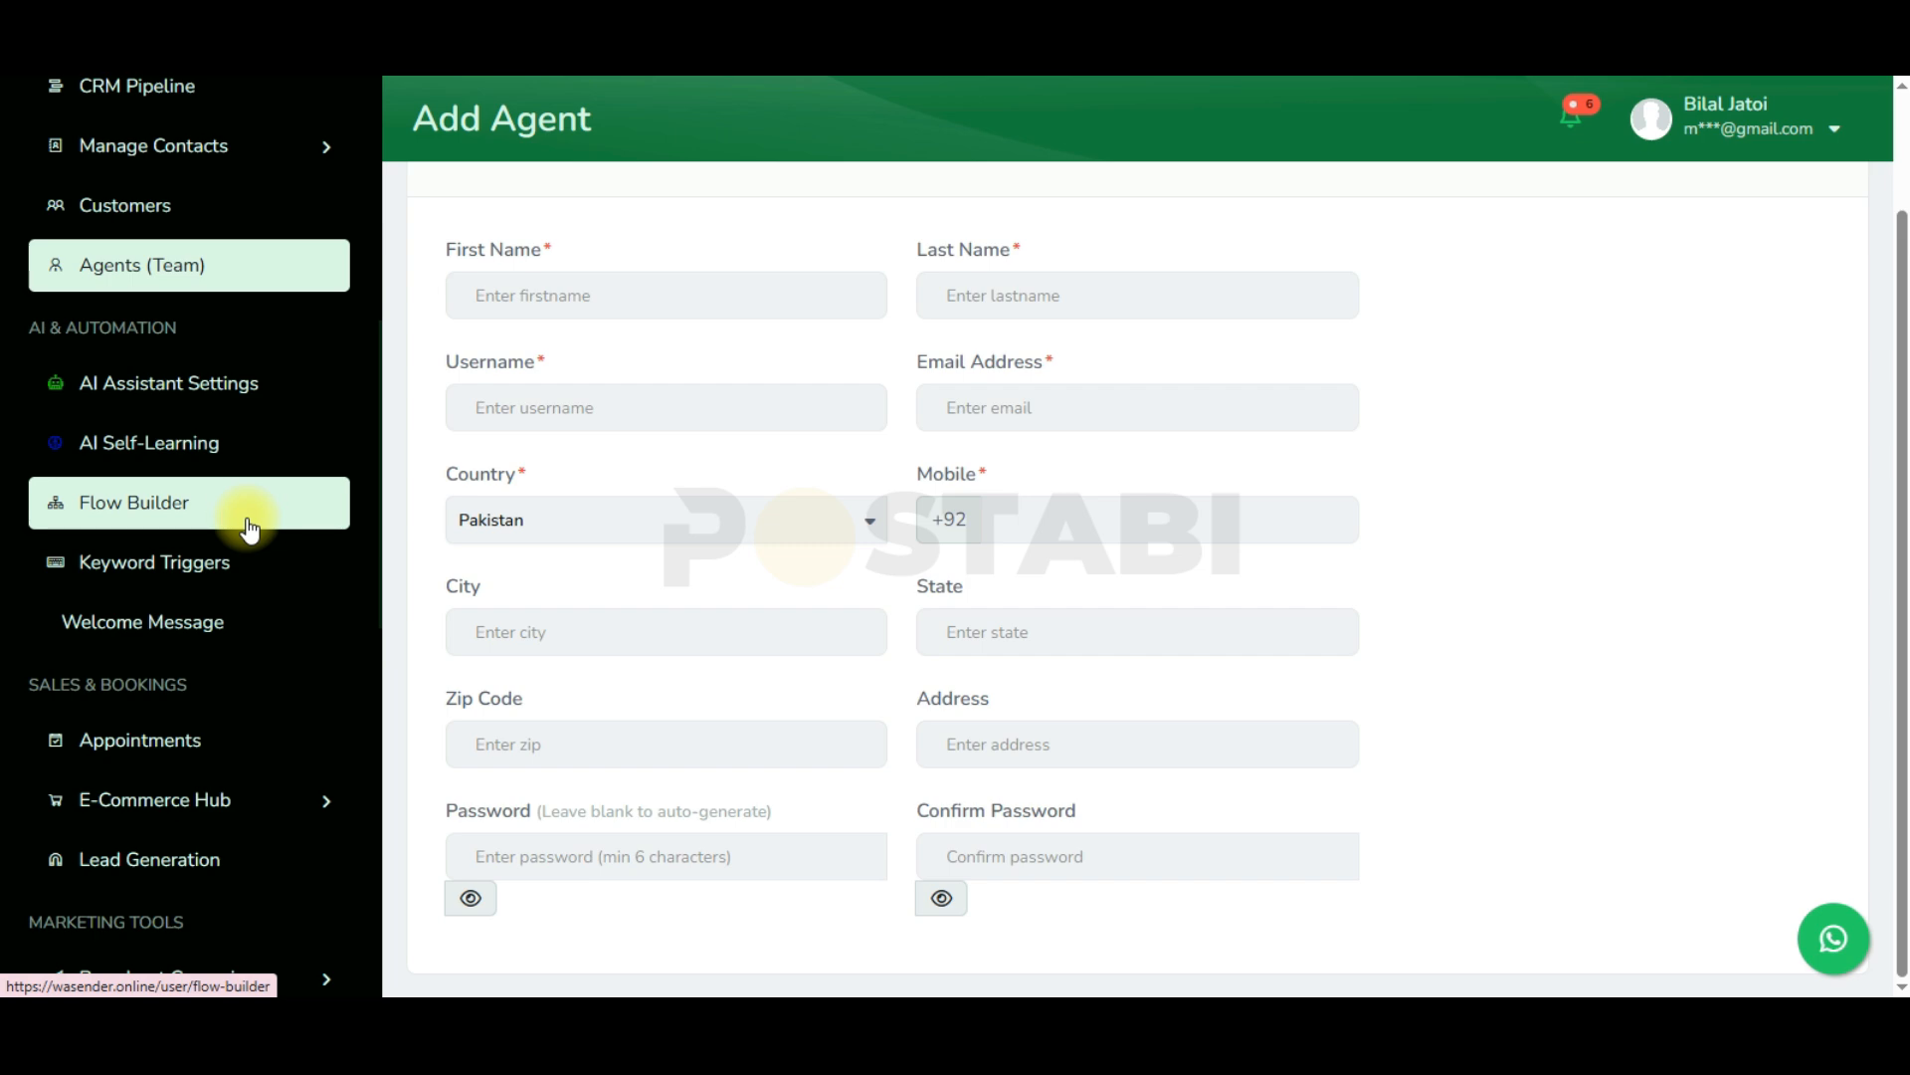
left_click(253, 430)
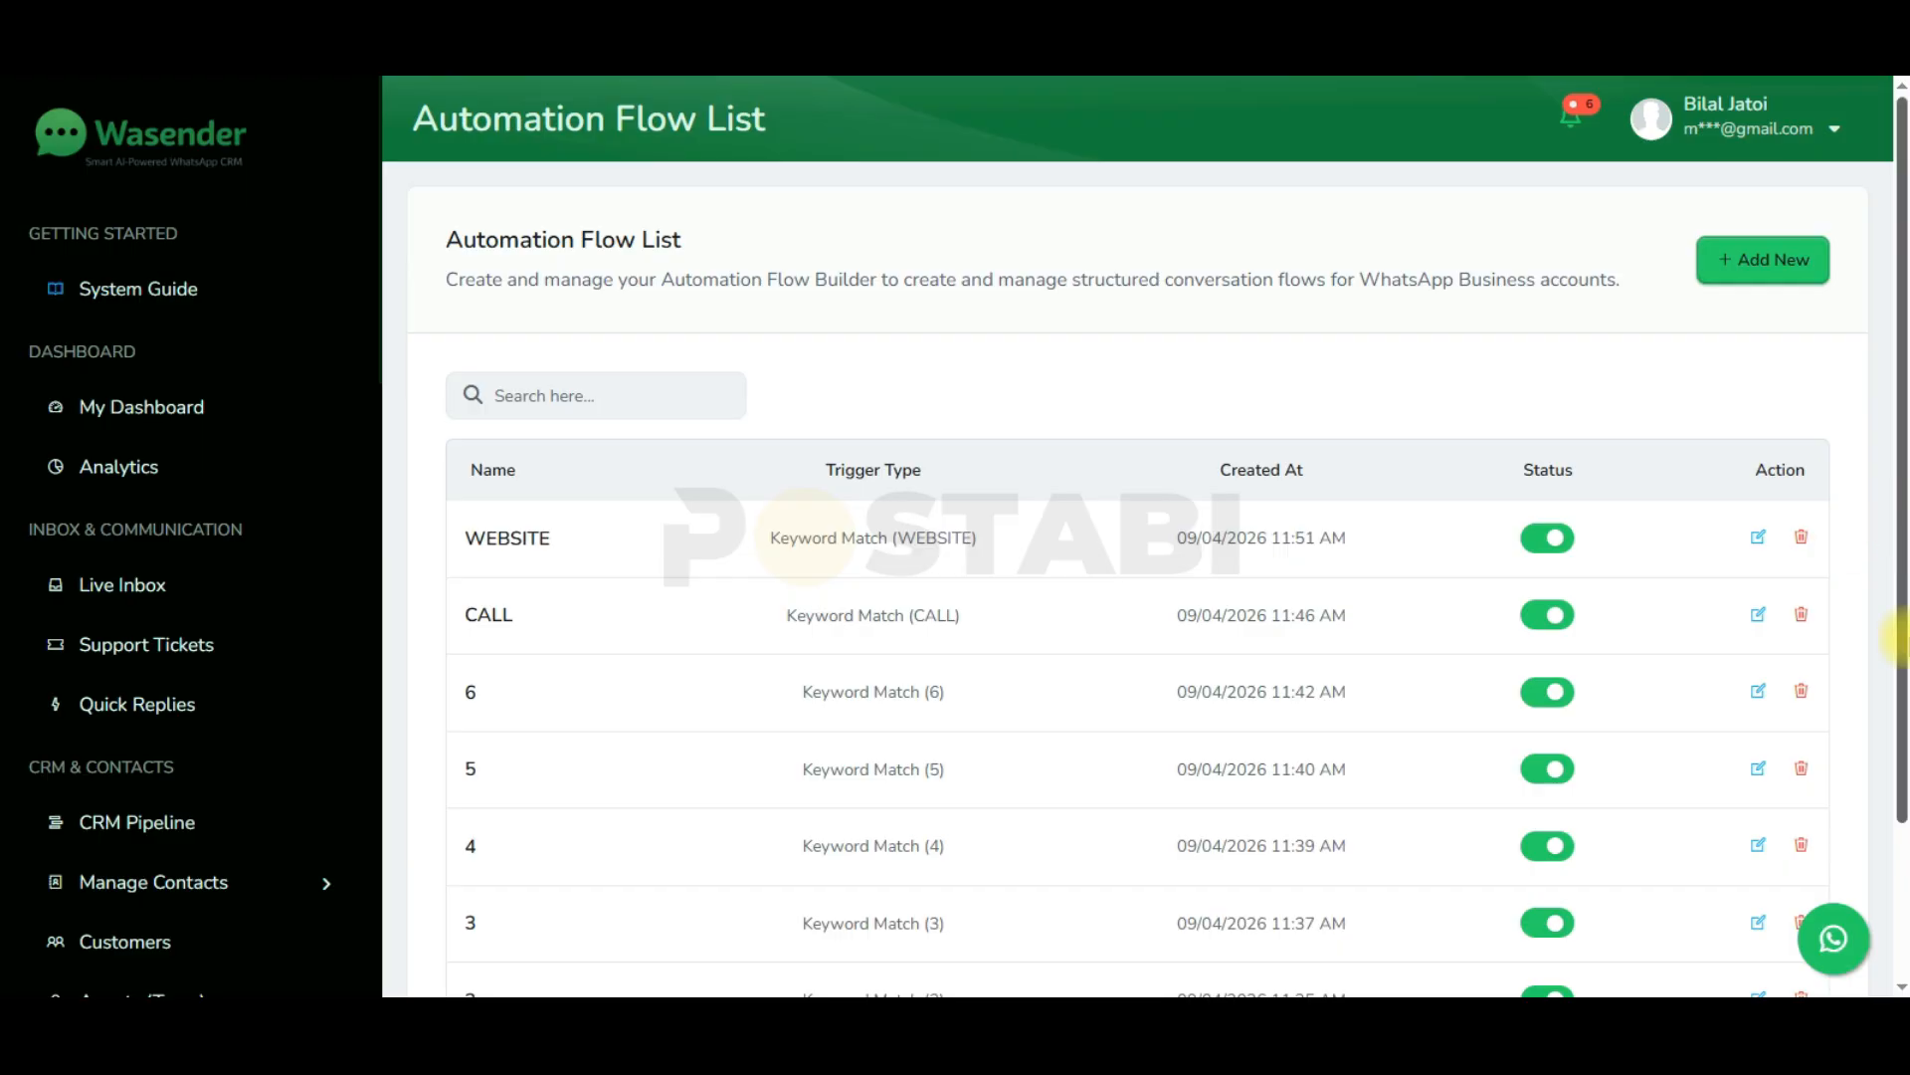
- Send "6" in the Zyrom International WhatsApp chat to trigger the keyword flow
left_click_drag(1904, 521, 1884, 723)
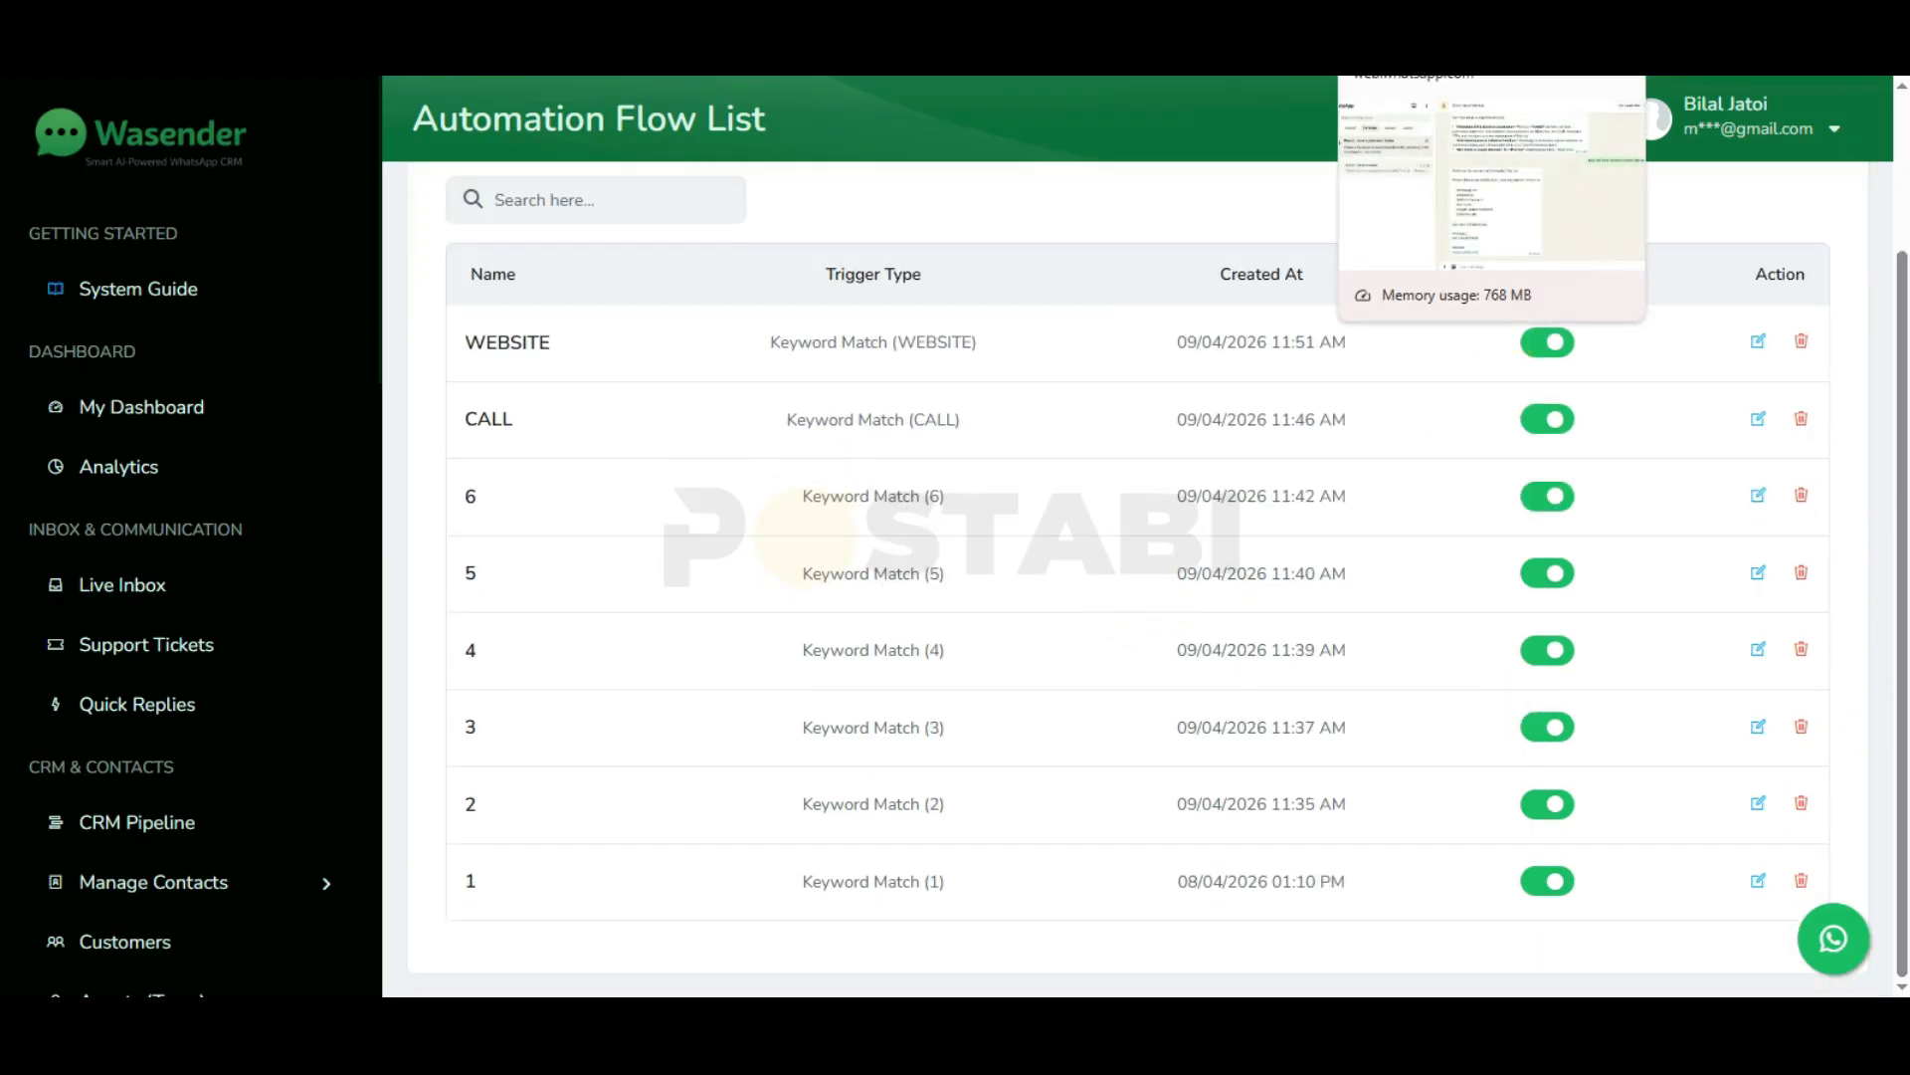
left_click(1423, 14)
left_click(993, 953)
type("6")
key("Return")
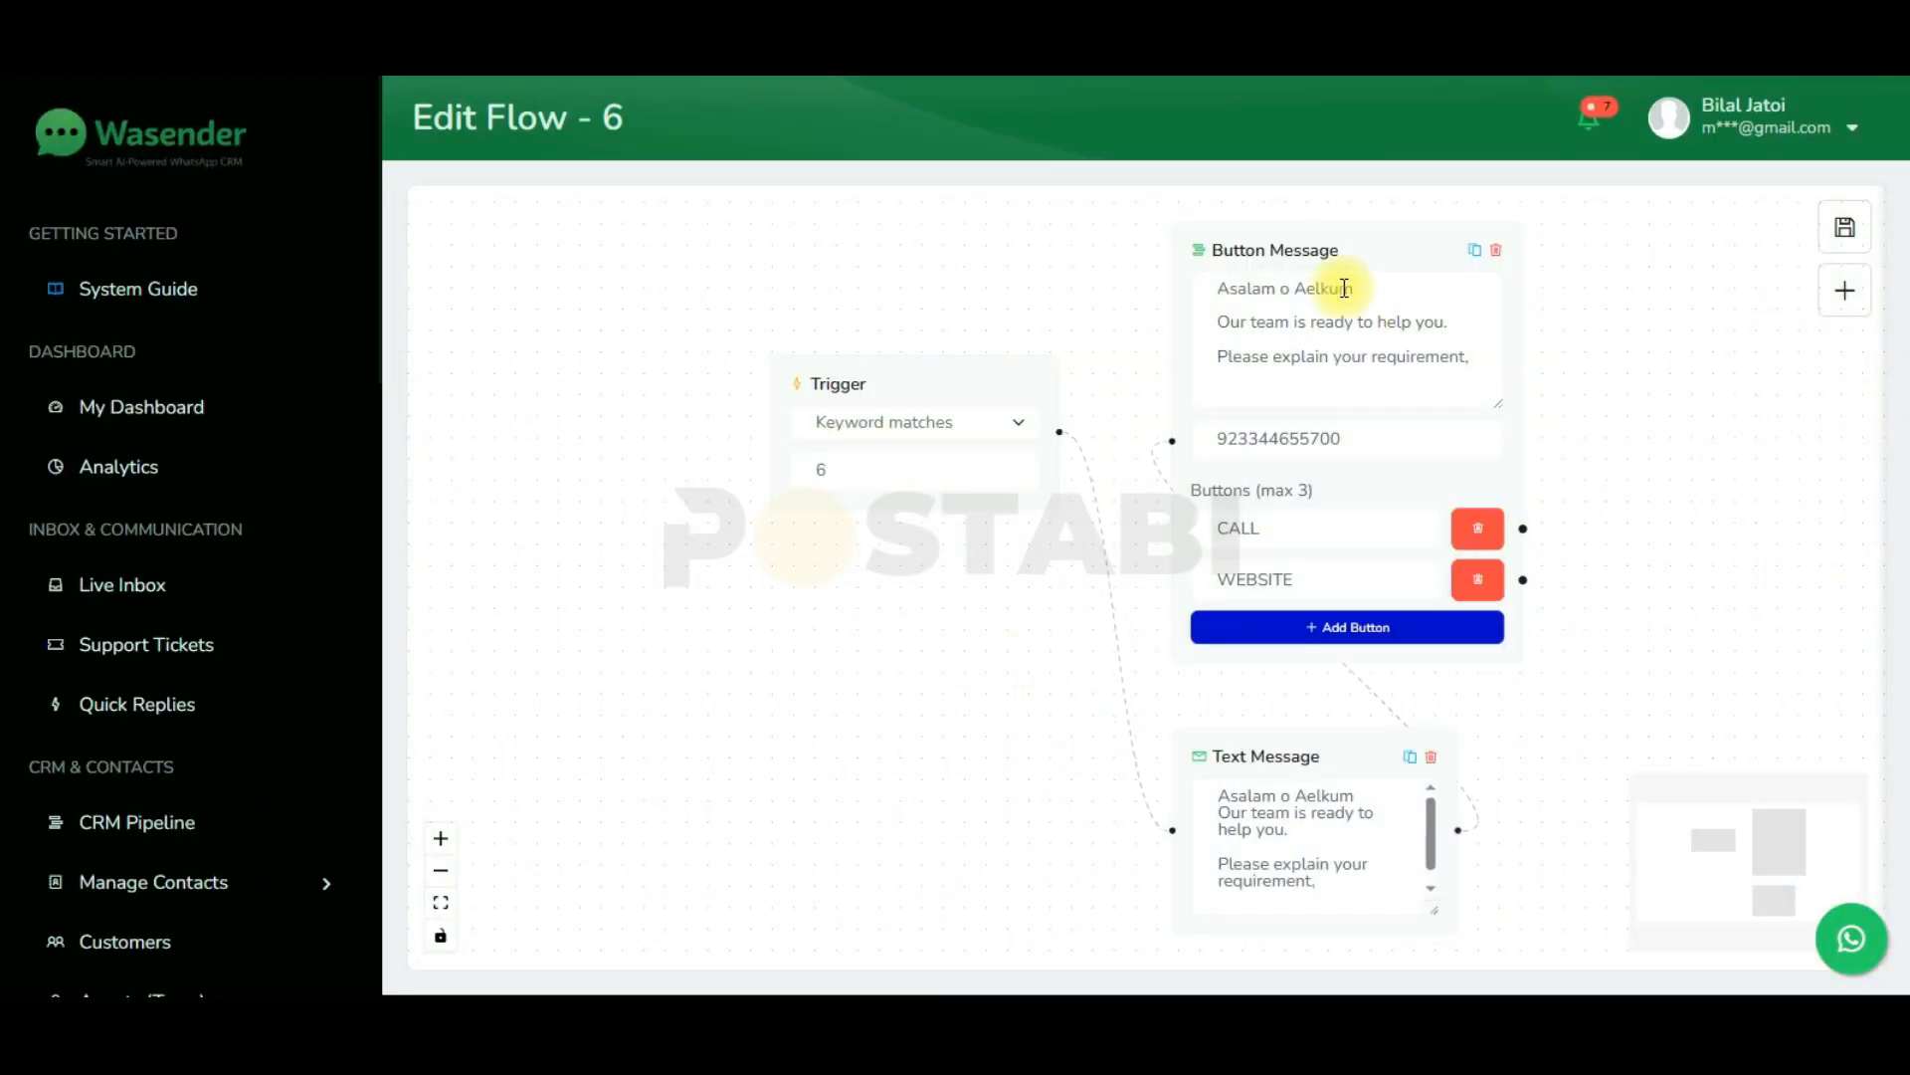
- Rearrange Flow 6's Trigger, Text Message and Button Message nodes, placing Button Message near Text Message
left_click_drag(1331, 256, 1633, 288)
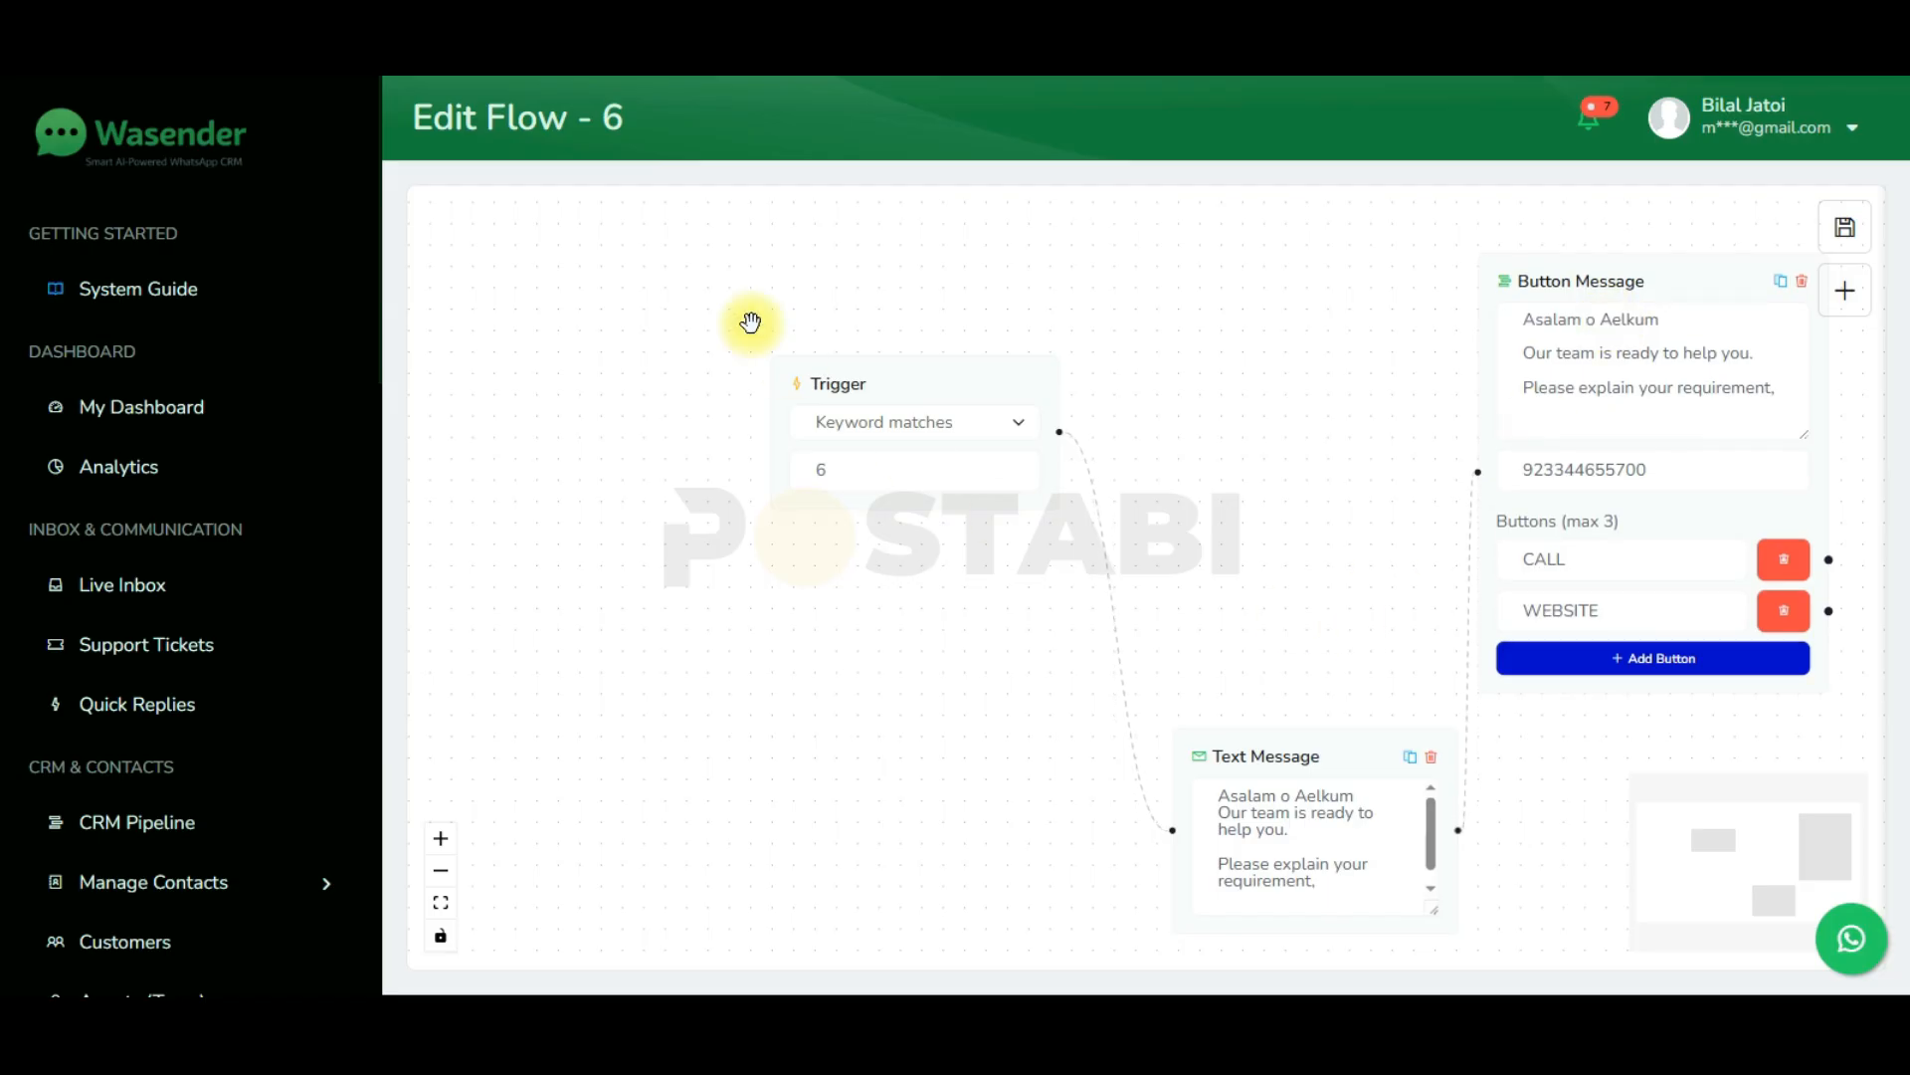
left_click_drag(836, 376, 610, 337)
left_click_drag(1279, 746, 1228, 591)
left_click_drag(1138, 275, 1131, 265)
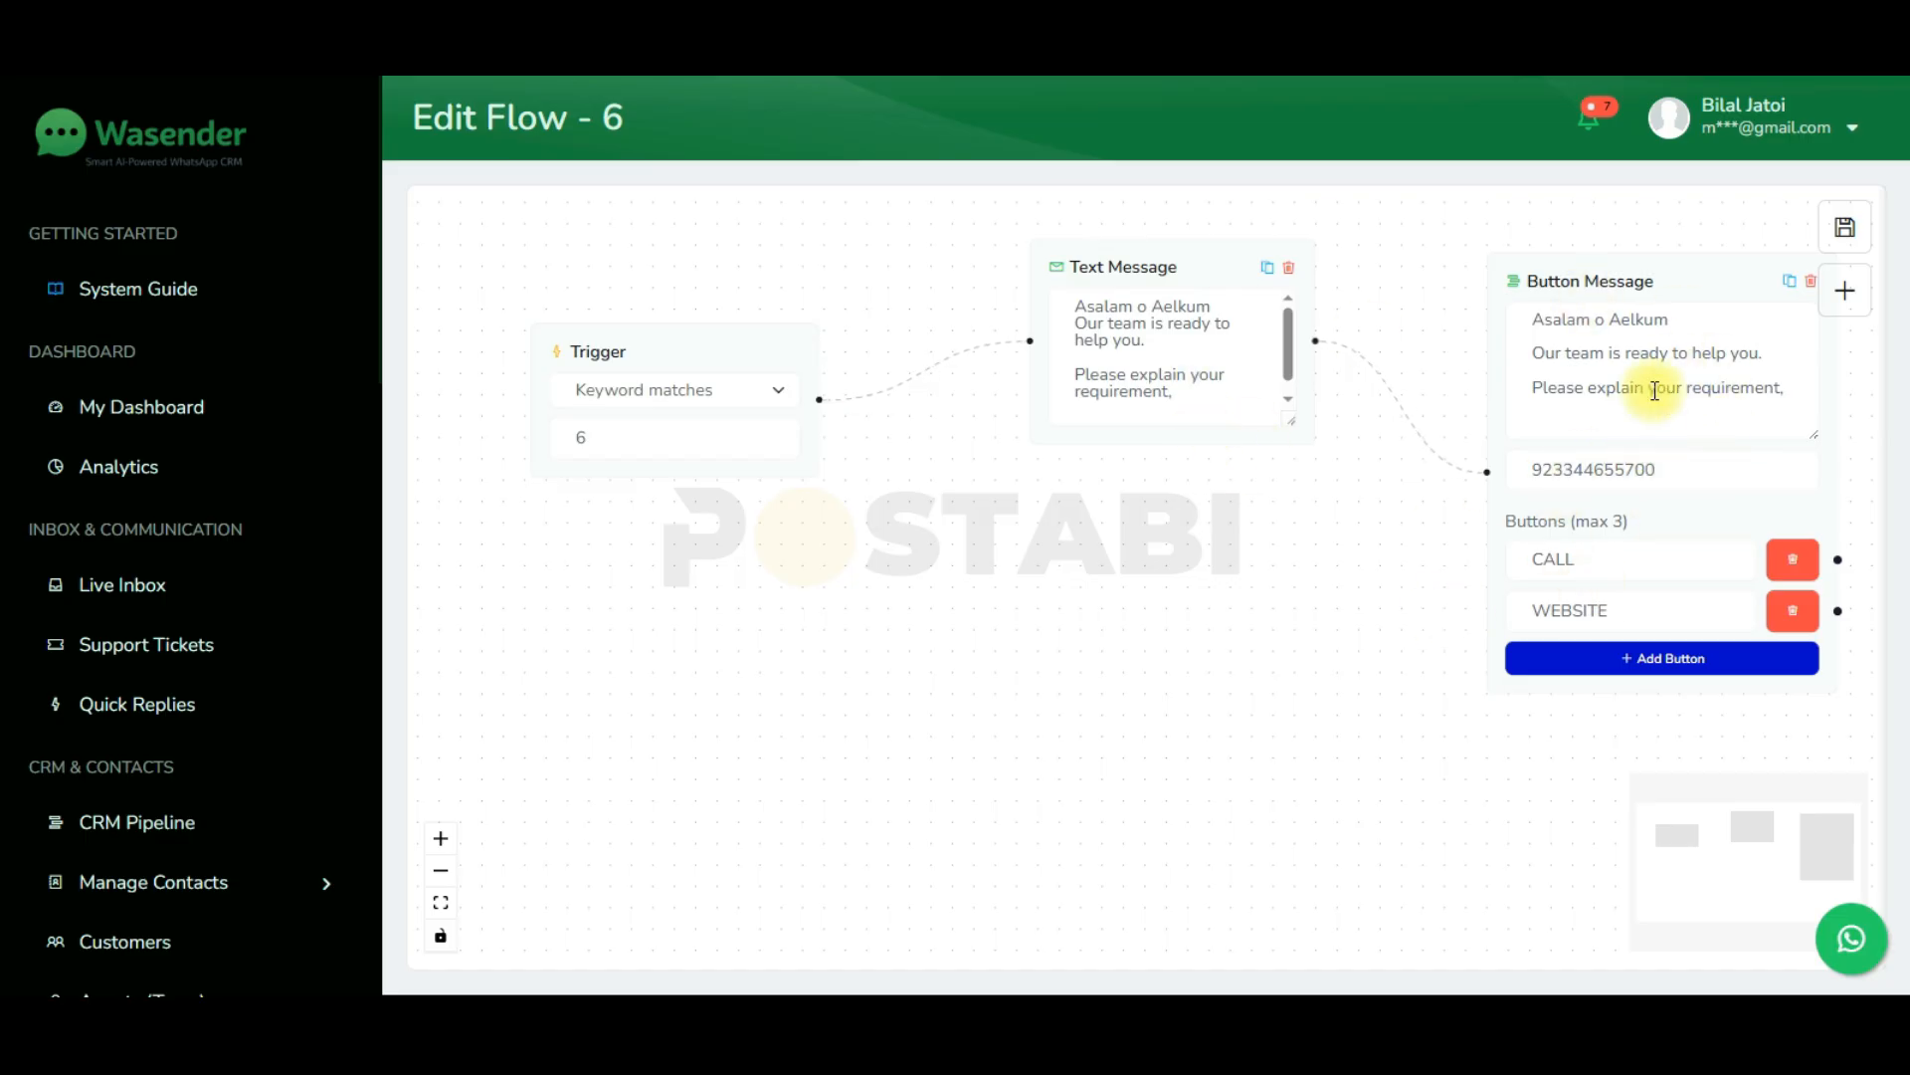
left_click_drag(1657, 286, 1584, 353)
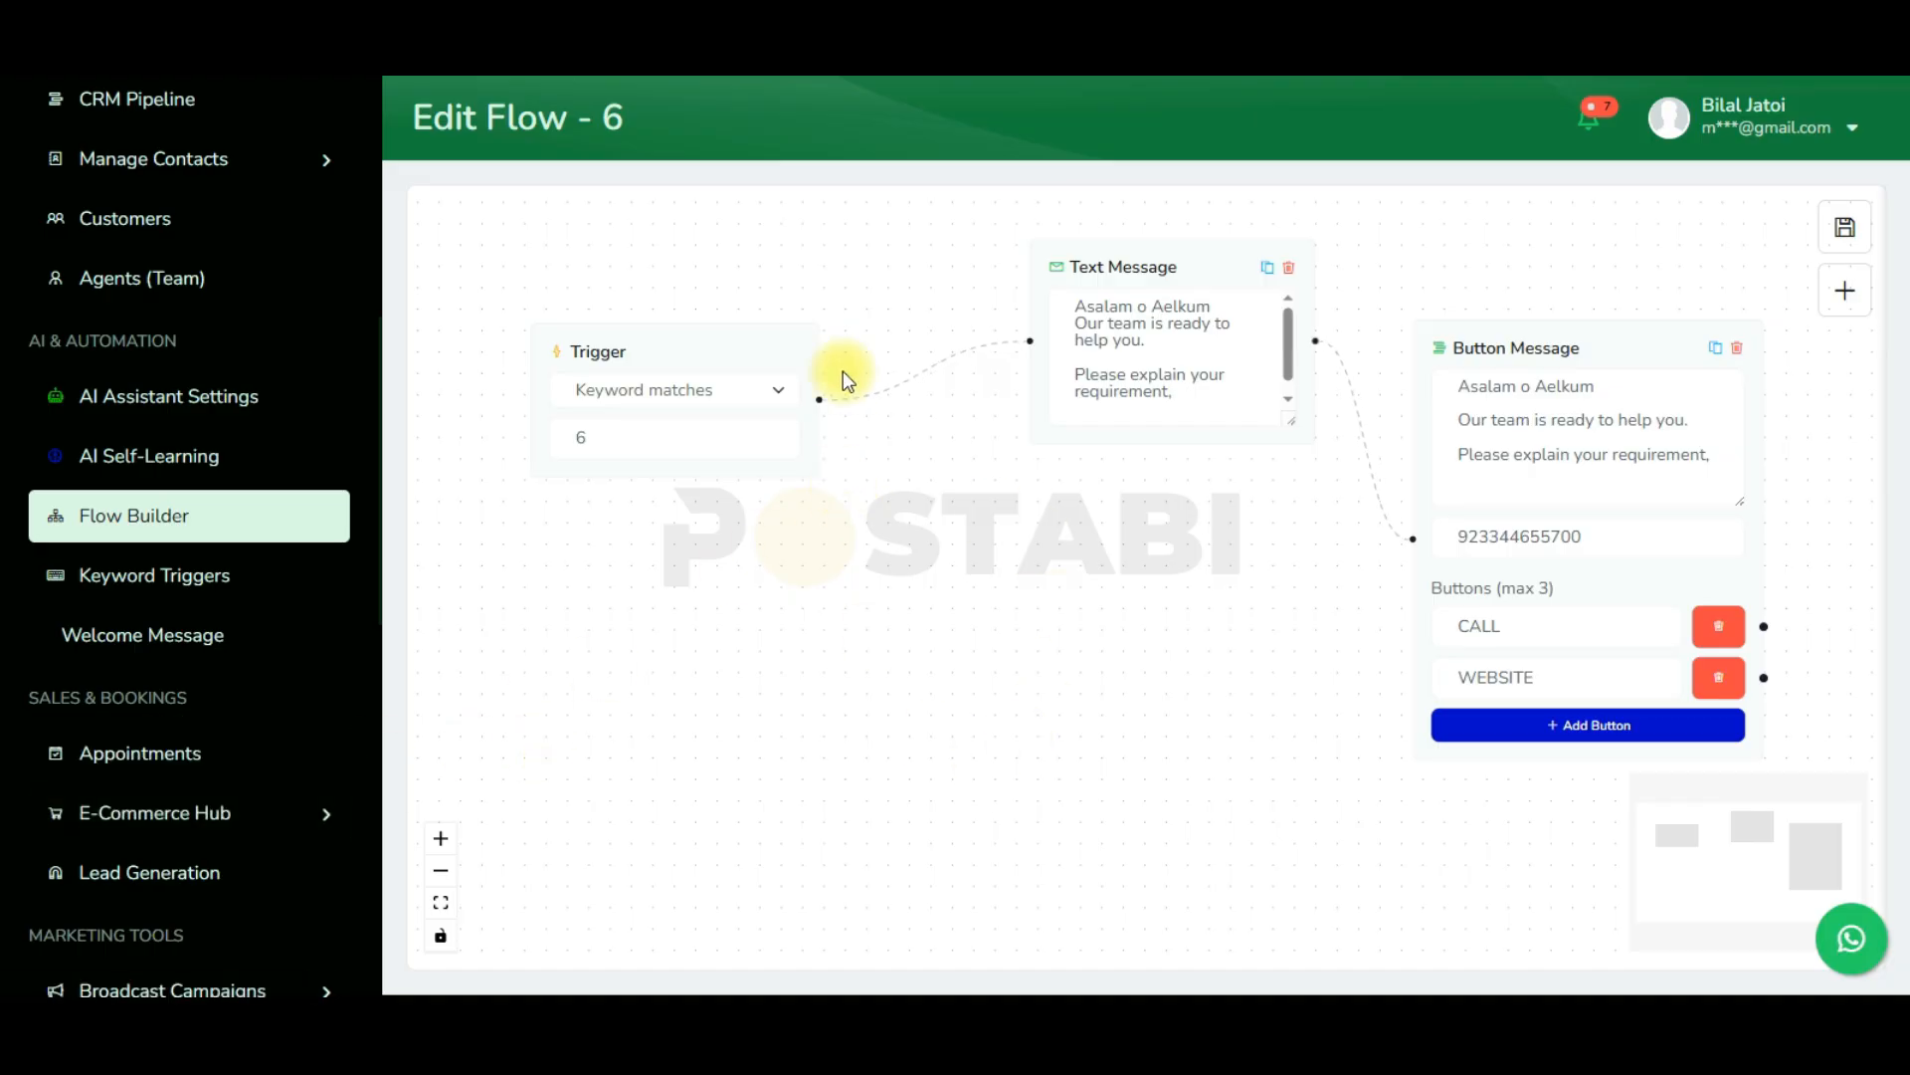
key("alt+Left")
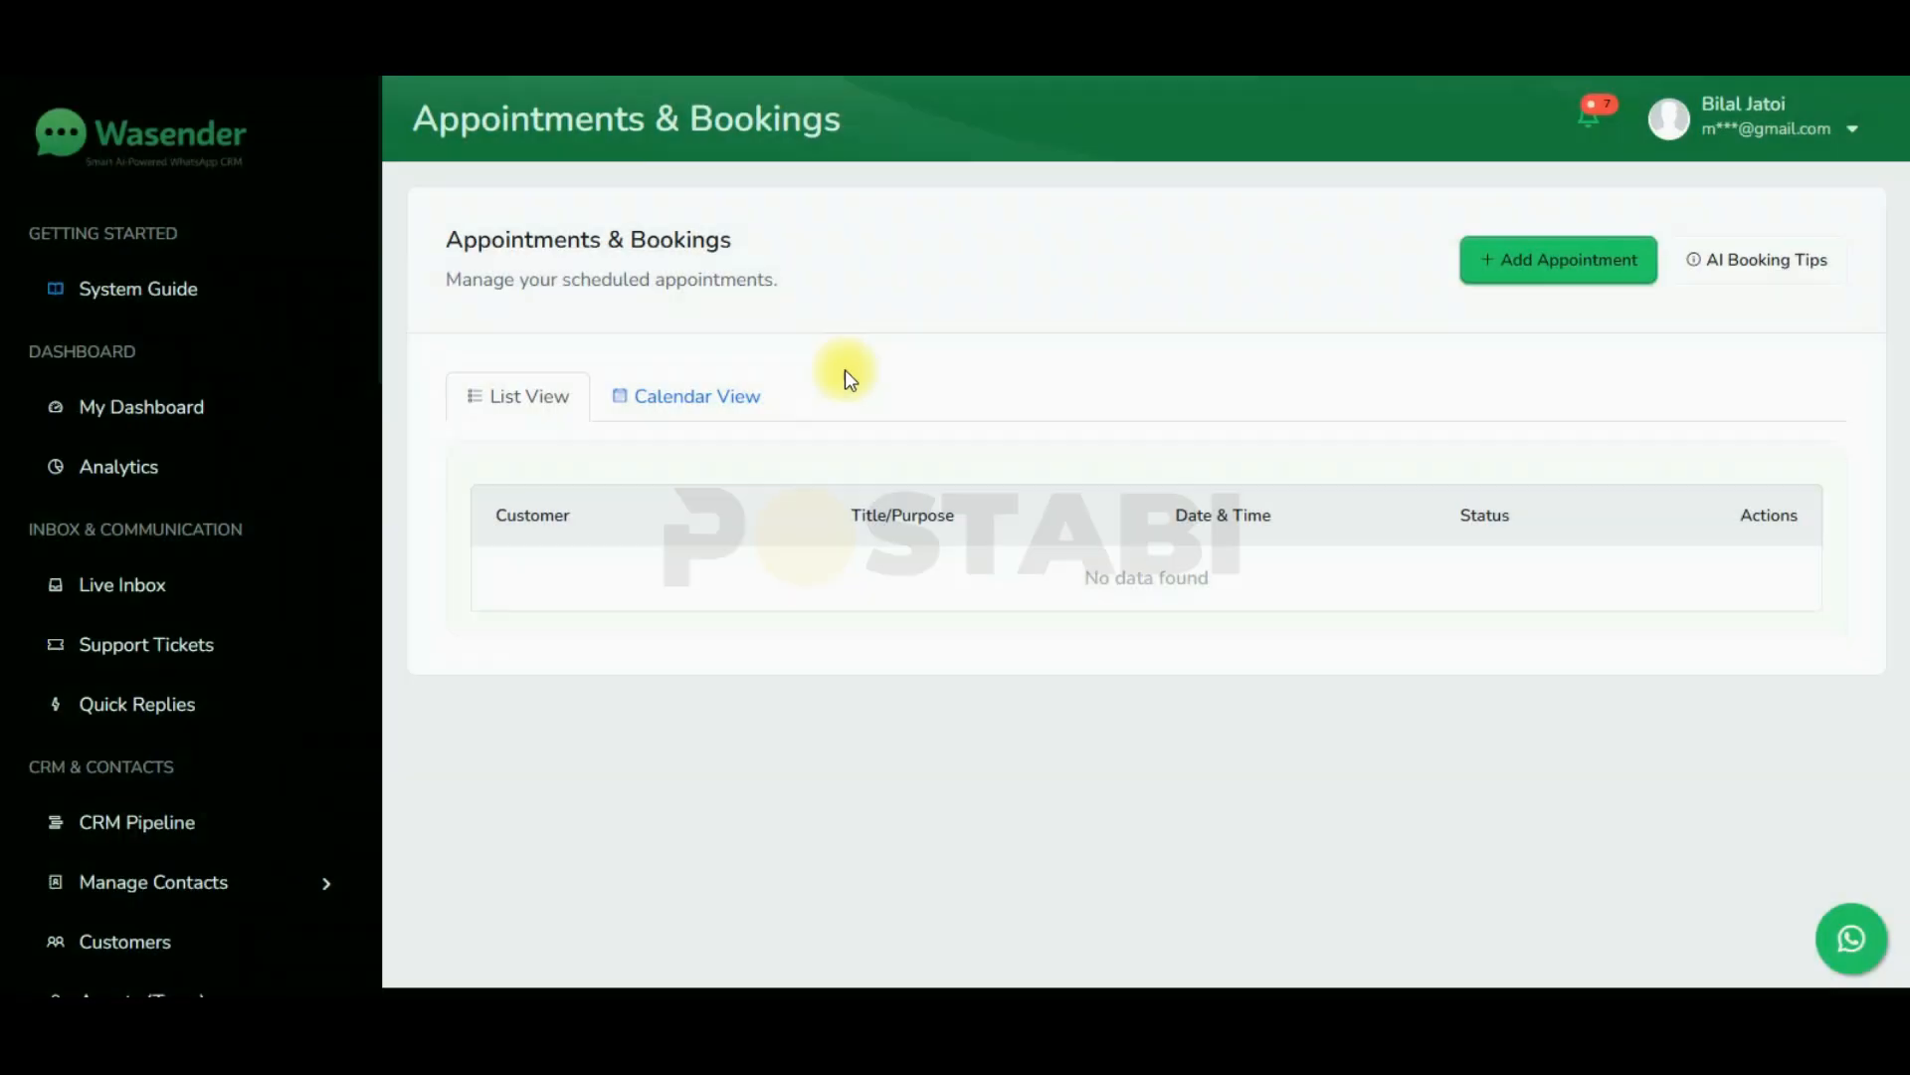
- Start a new appointment, then dismiss the unfinished form
left_click(1561, 258)
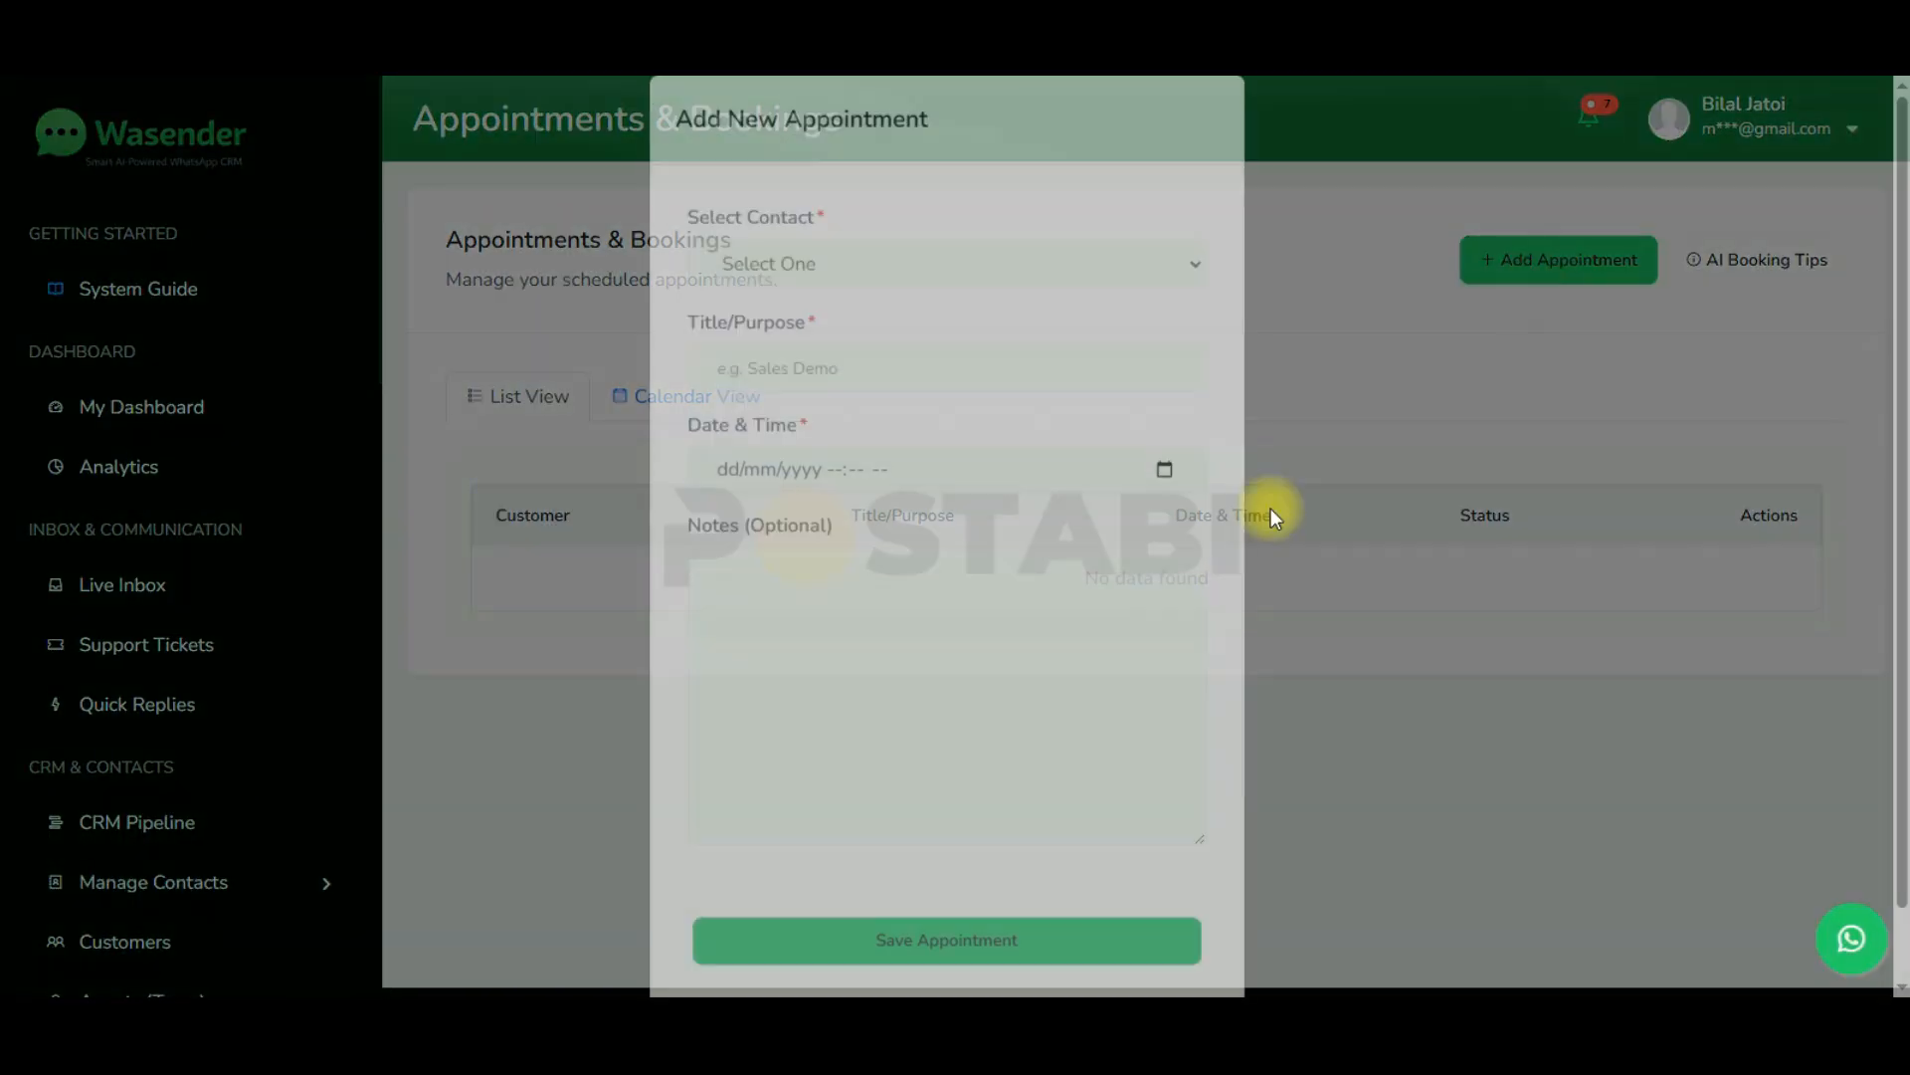
left_click(899, 390)
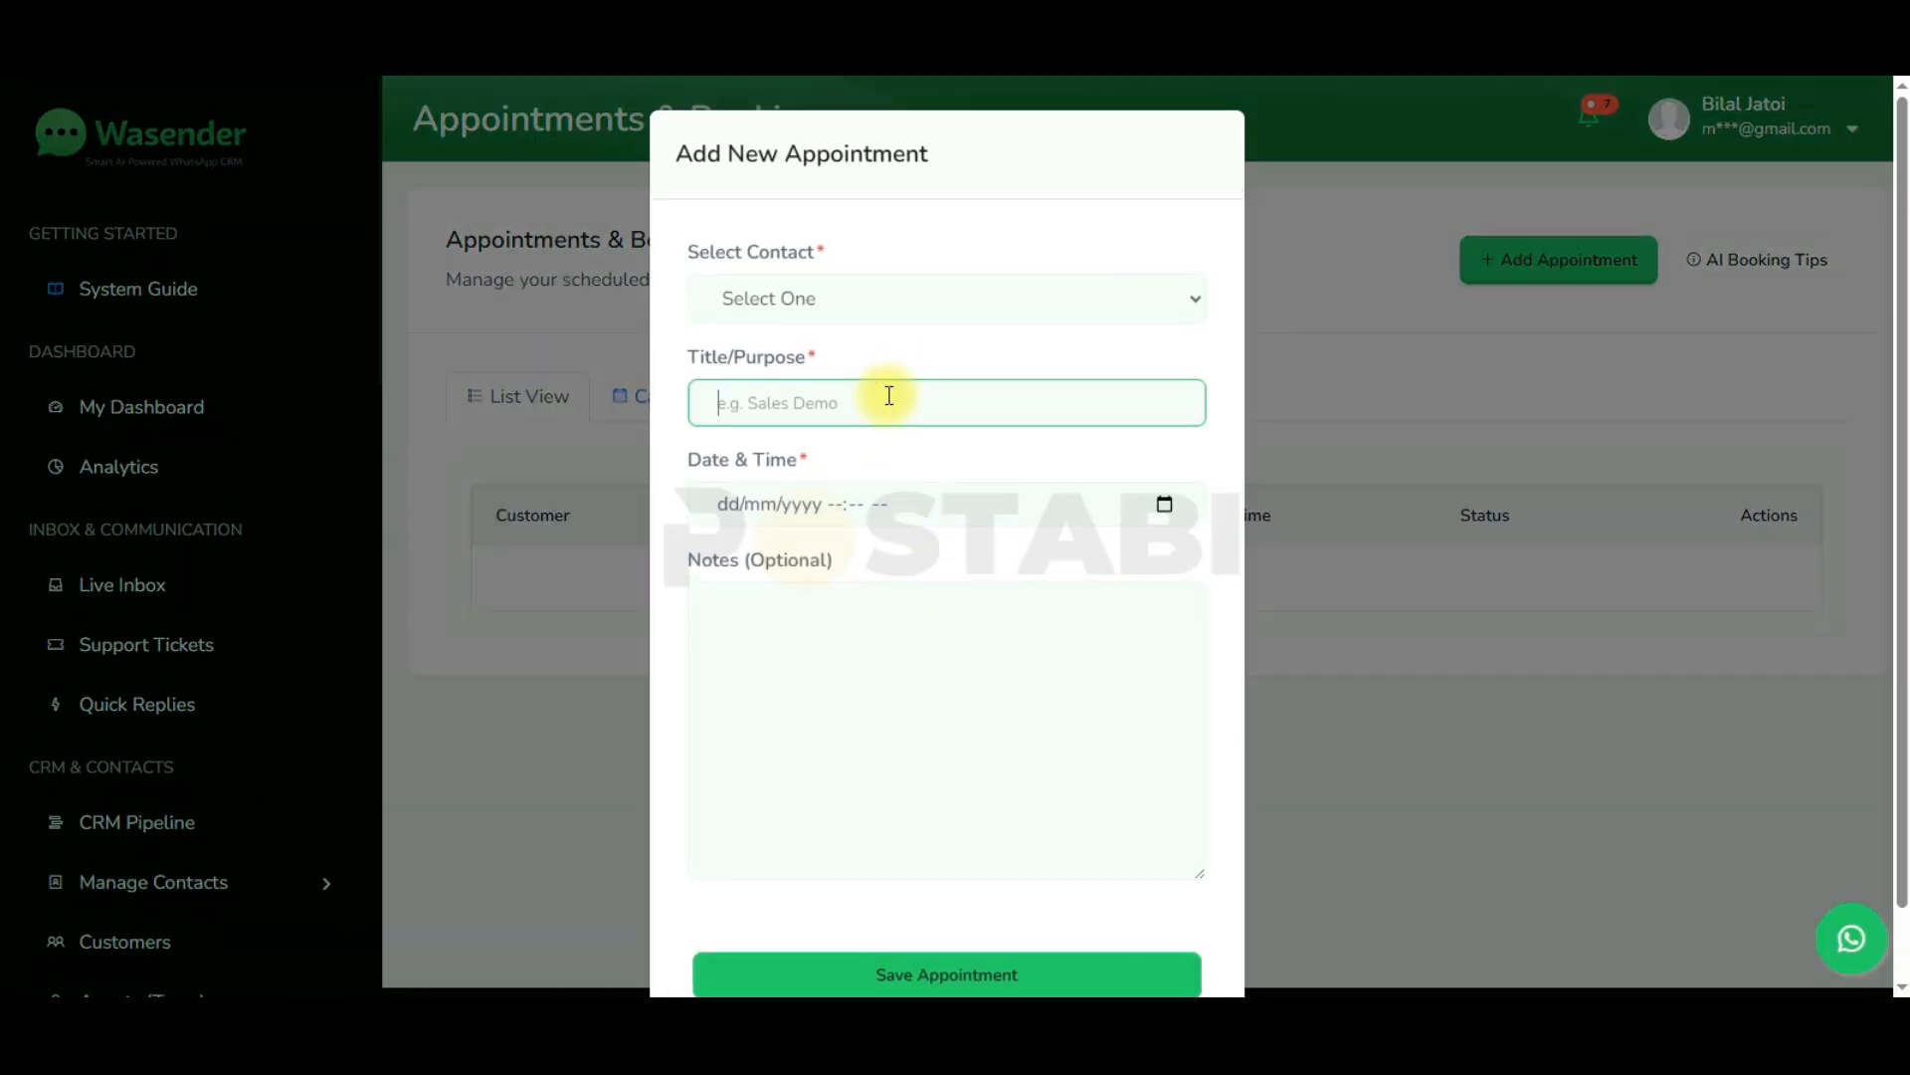
left_click(869, 299)
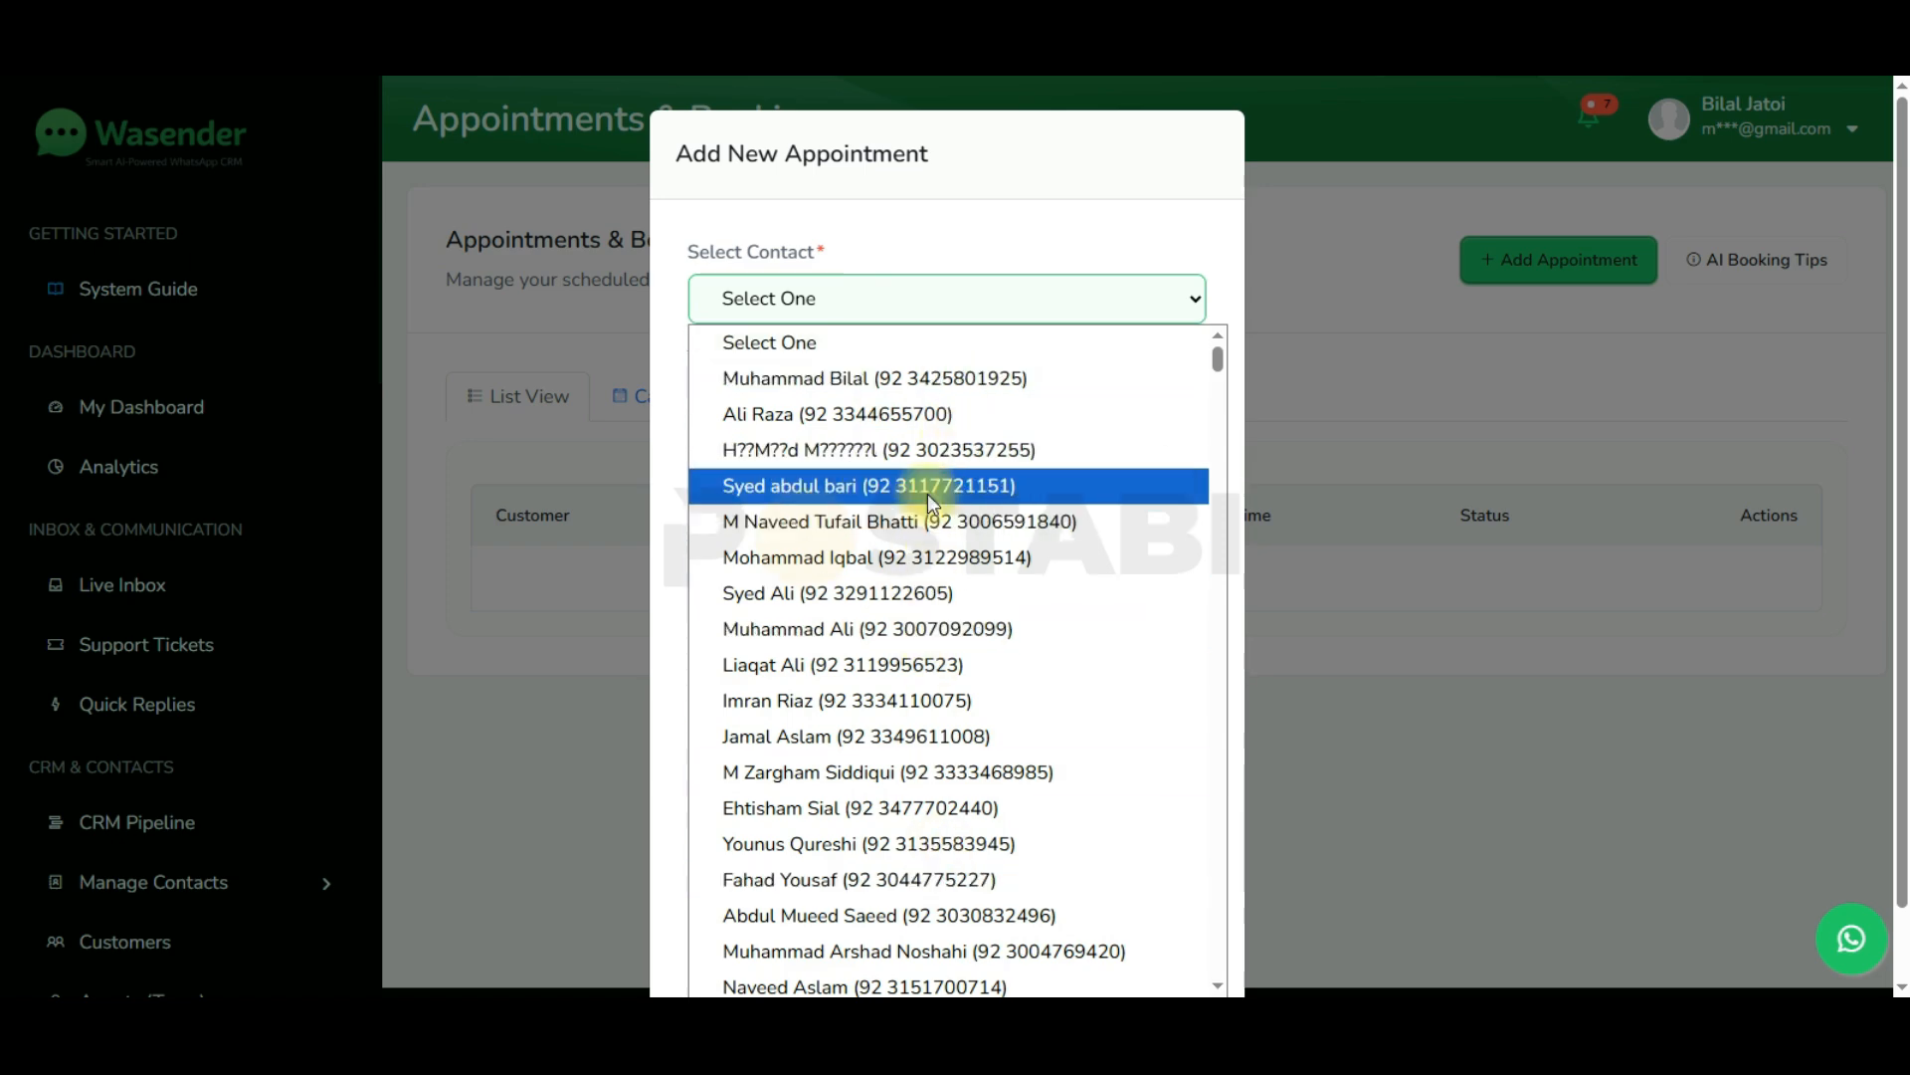
left_click(1218, 433)
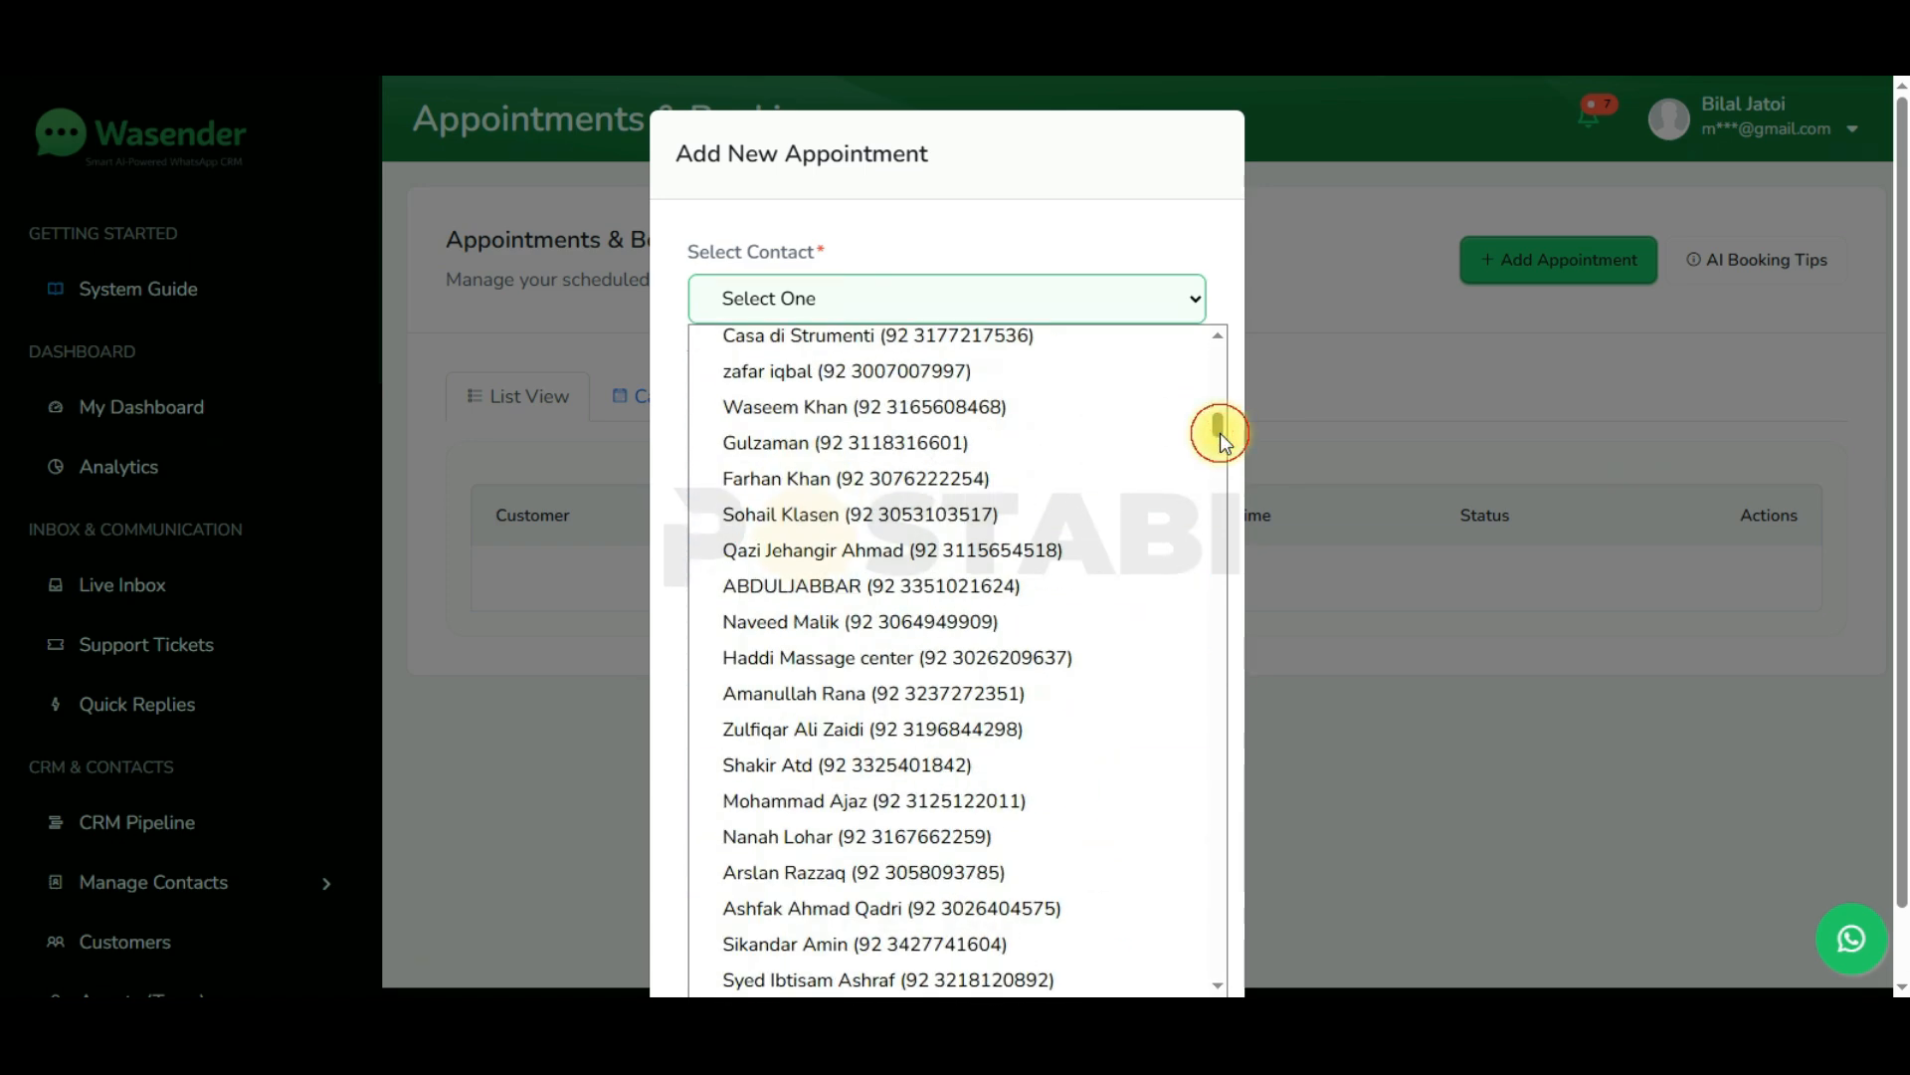
left_click(946, 249)
left_click(757, 398)
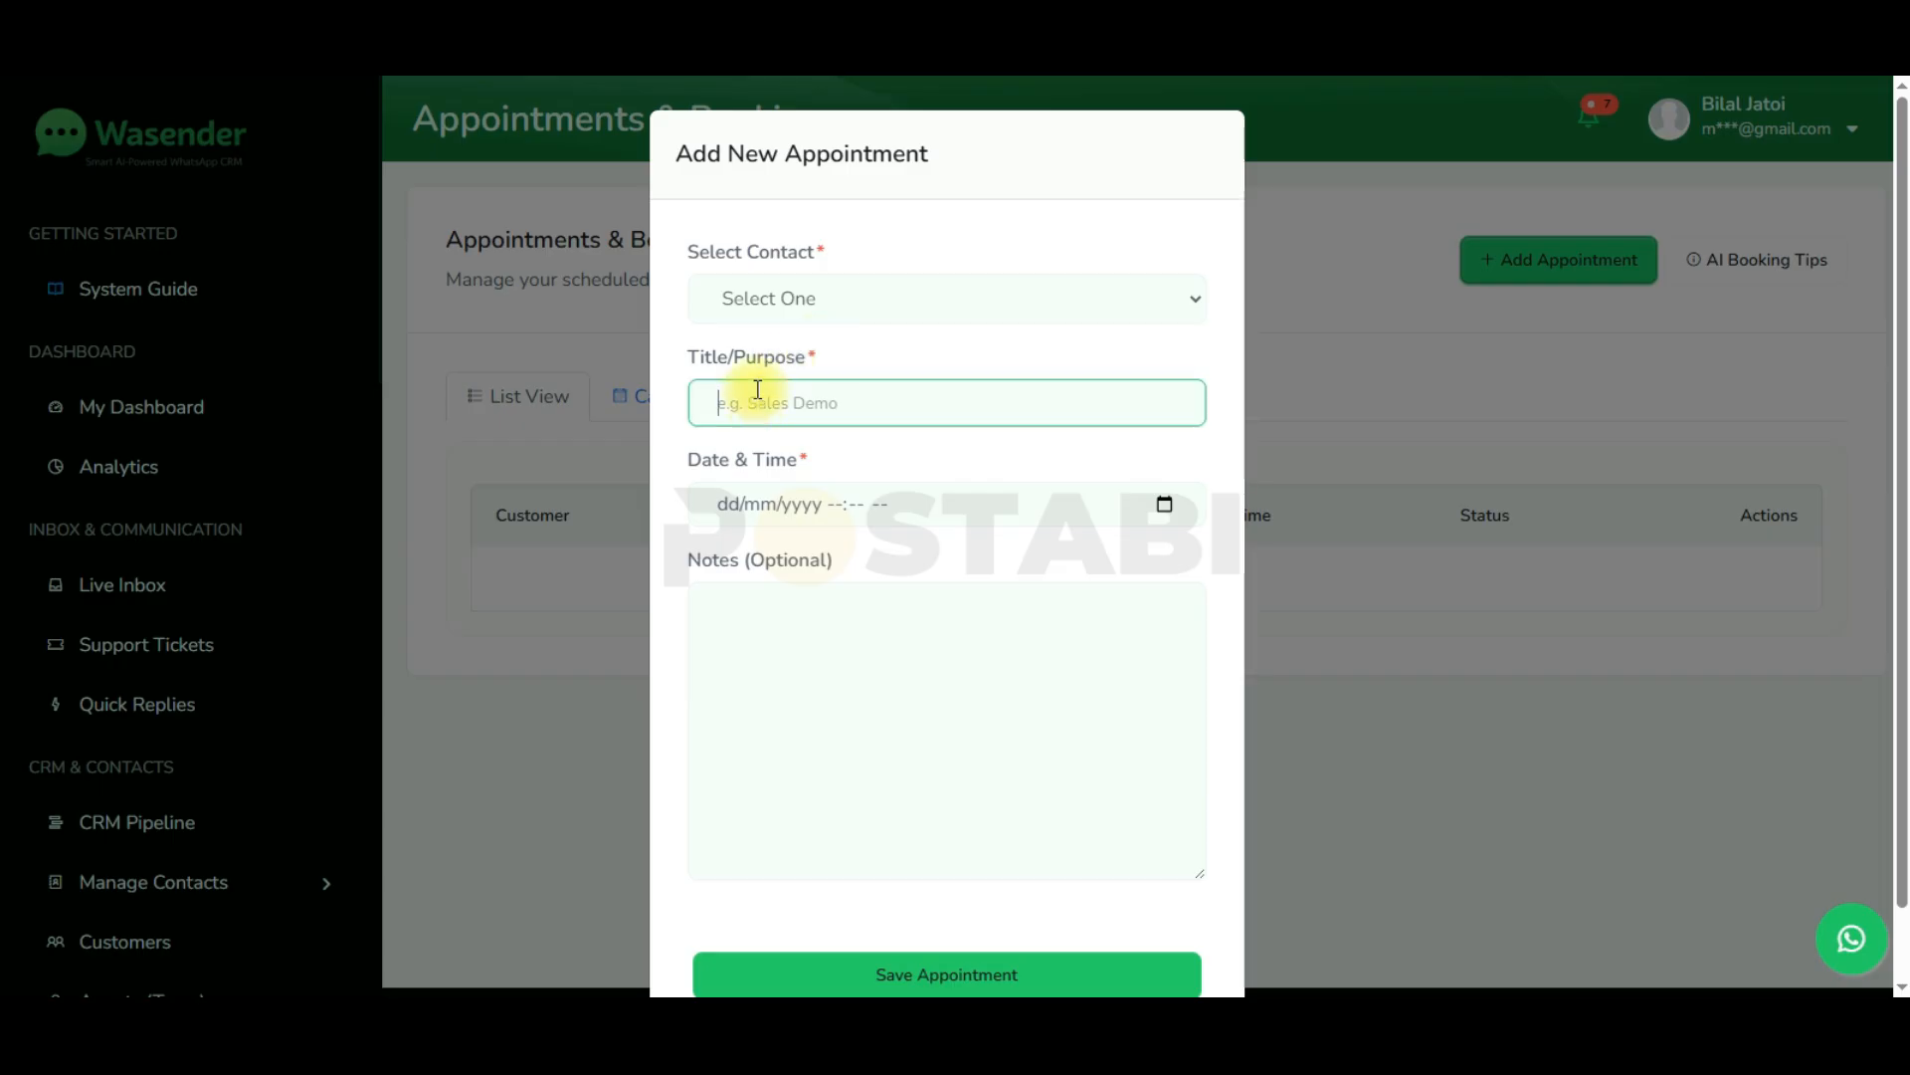
left_click(853, 716)
left_click(1321, 695)
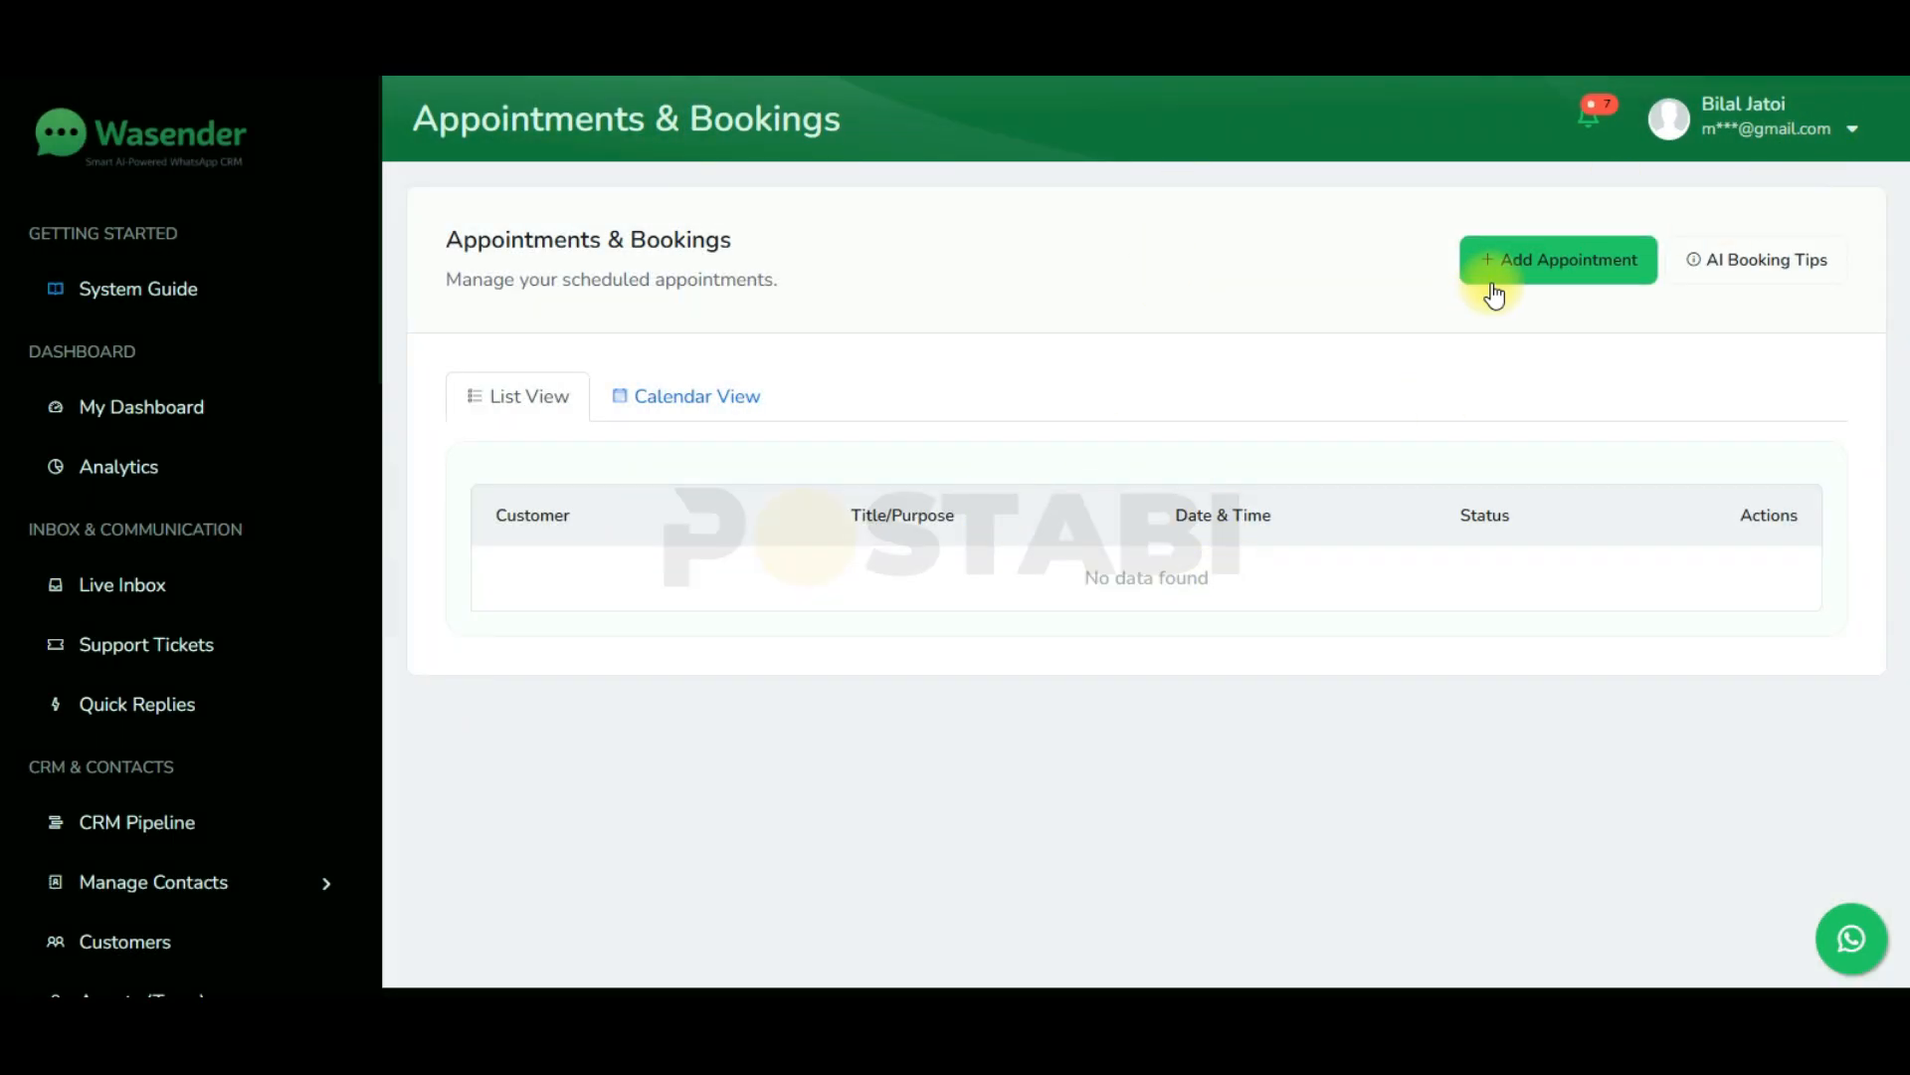
- Reopen the appointment form, choose the contact and title it "sale demo"
left_click(1518, 260)
left_click(853, 304)
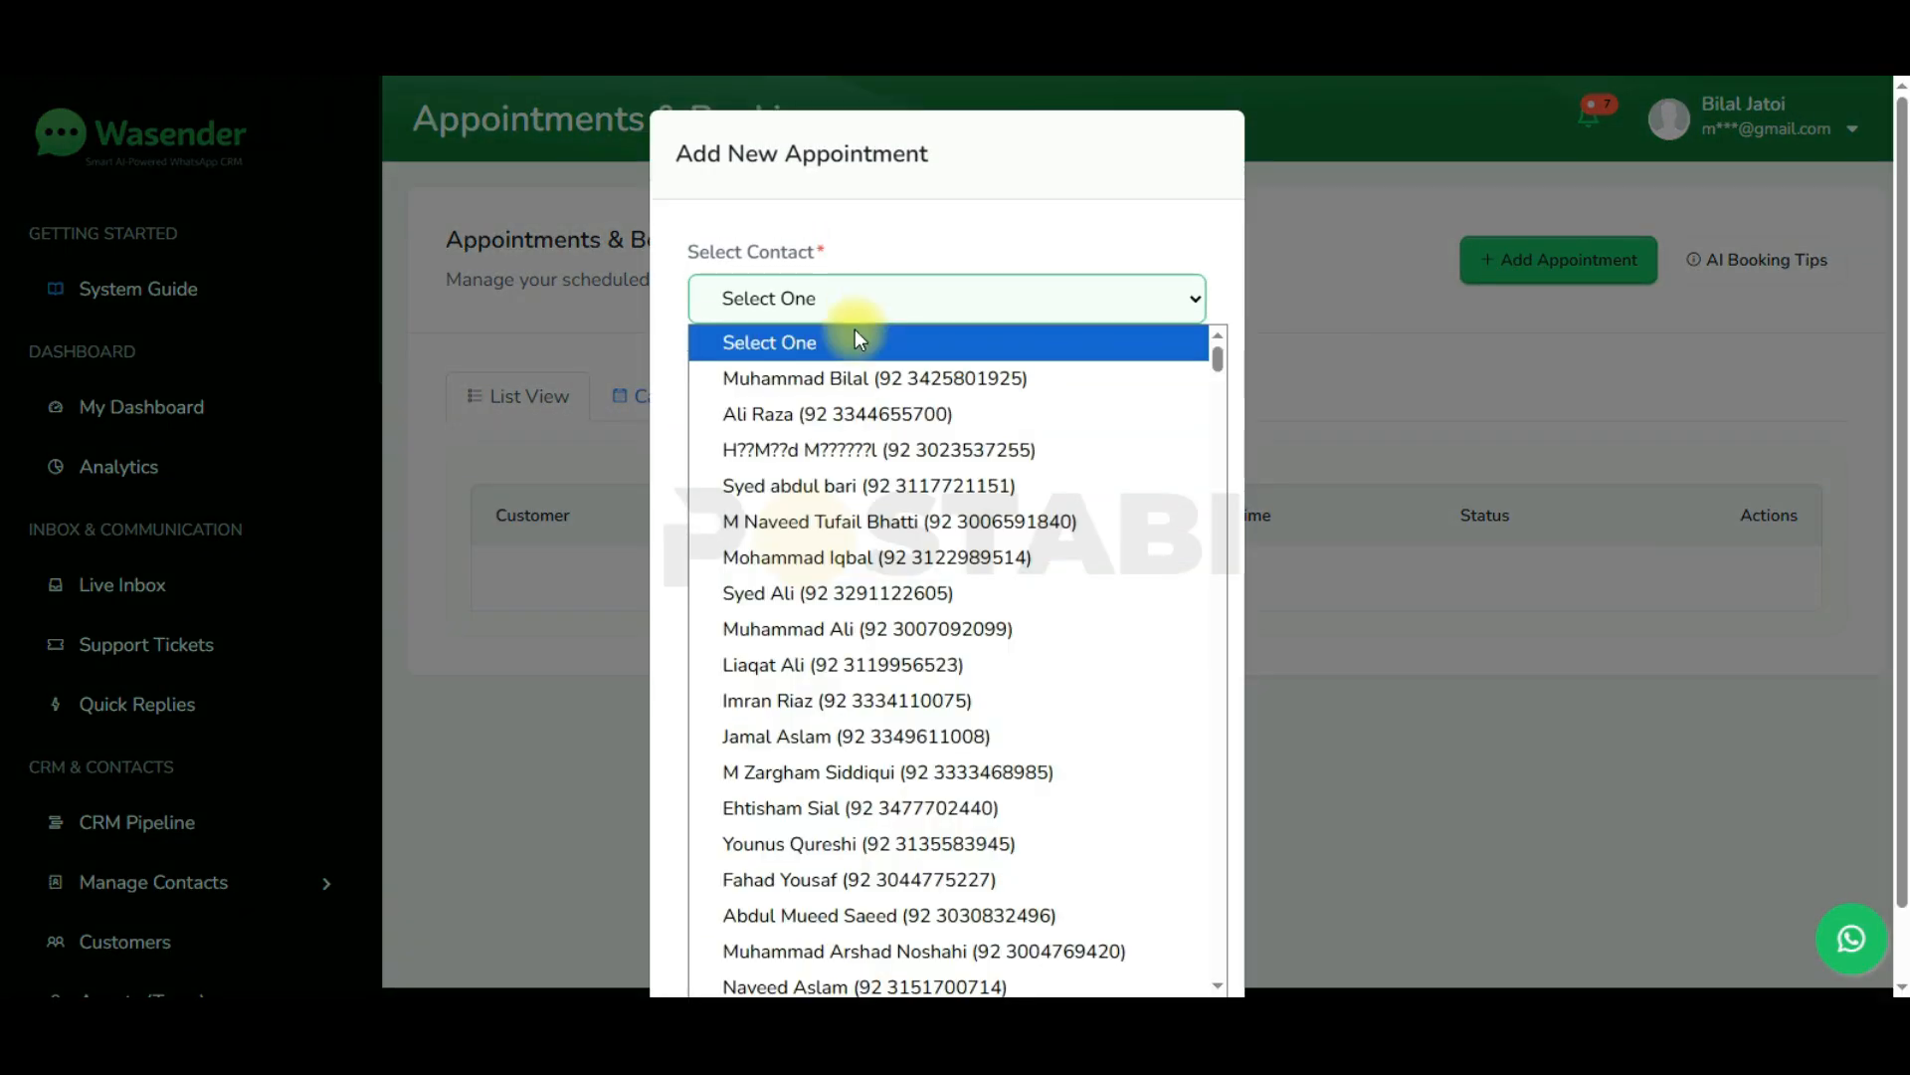
left_click(856, 411)
left_click(857, 412)
type("sale demo")
key("Tab")
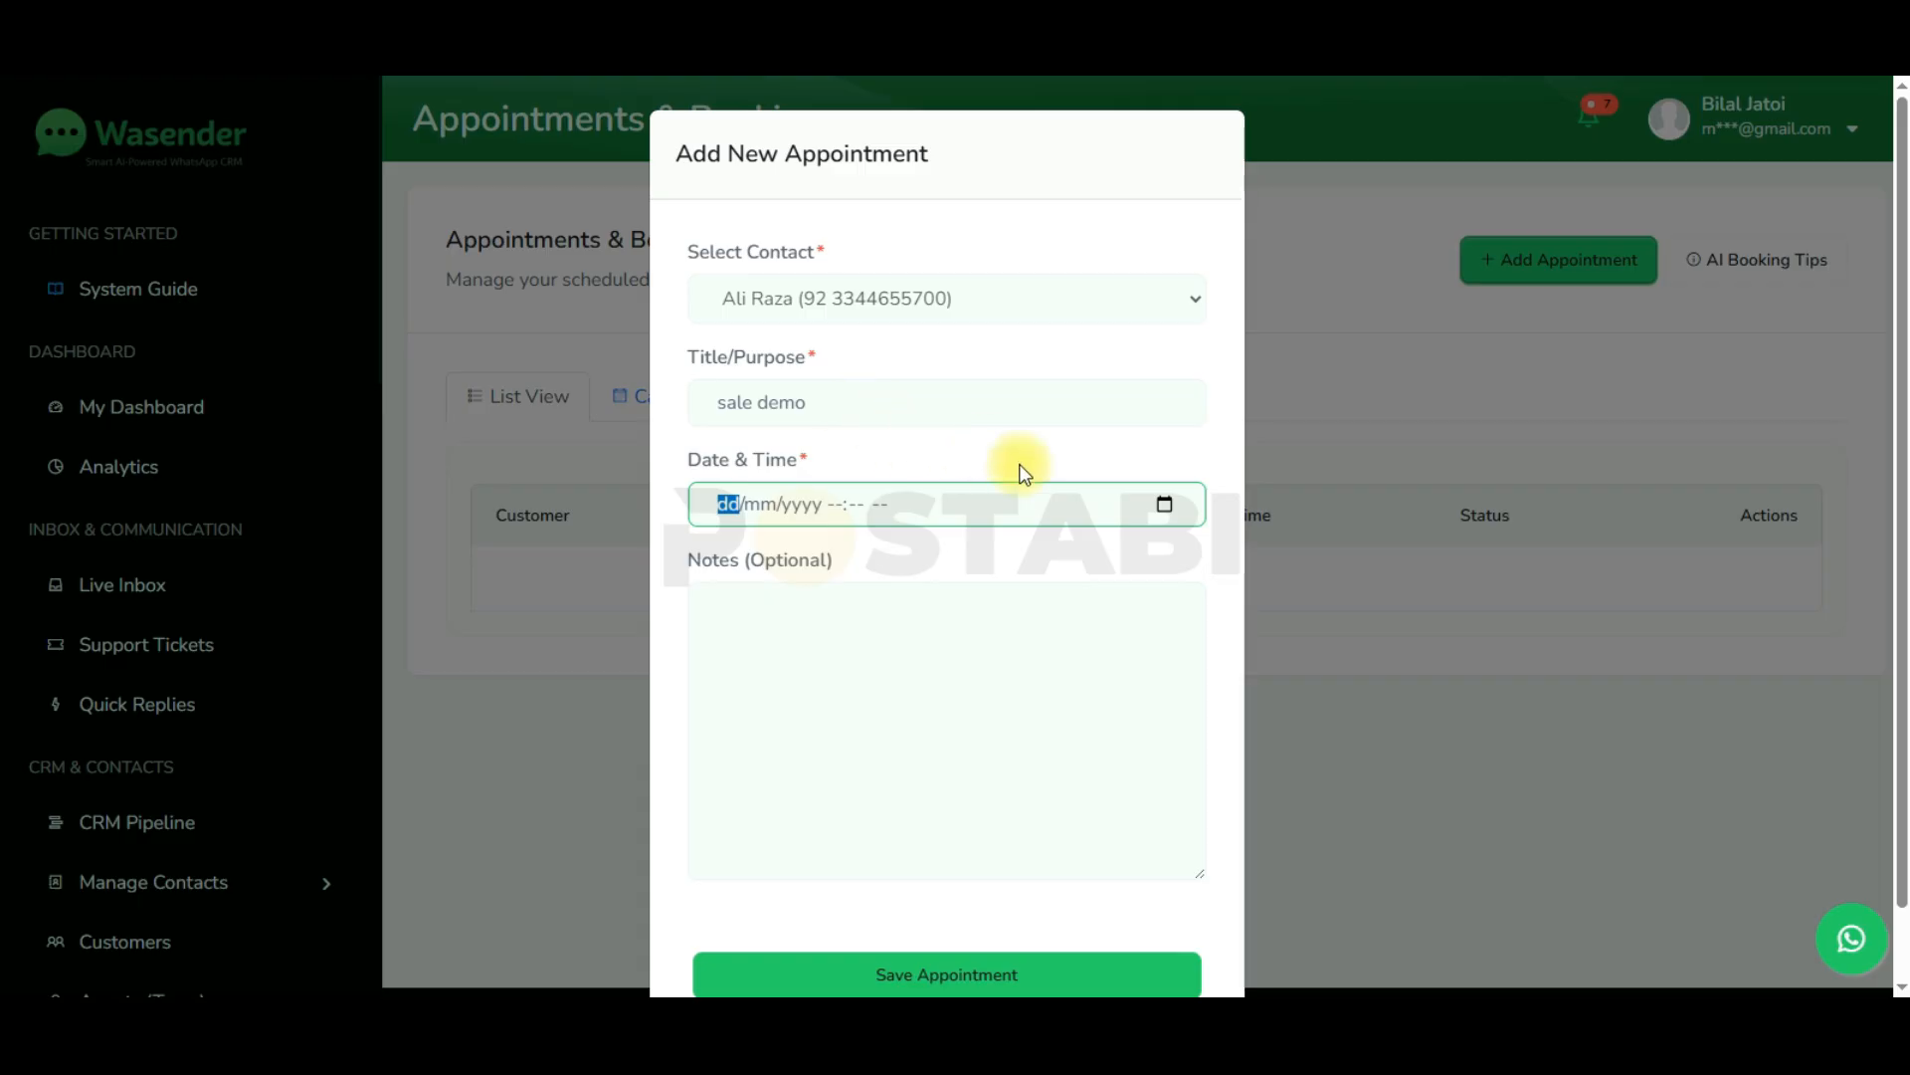
- Set 18 June 2026 at 05:17 am, add the postabi demo meeting notes, and save
left_click(1162, 505)
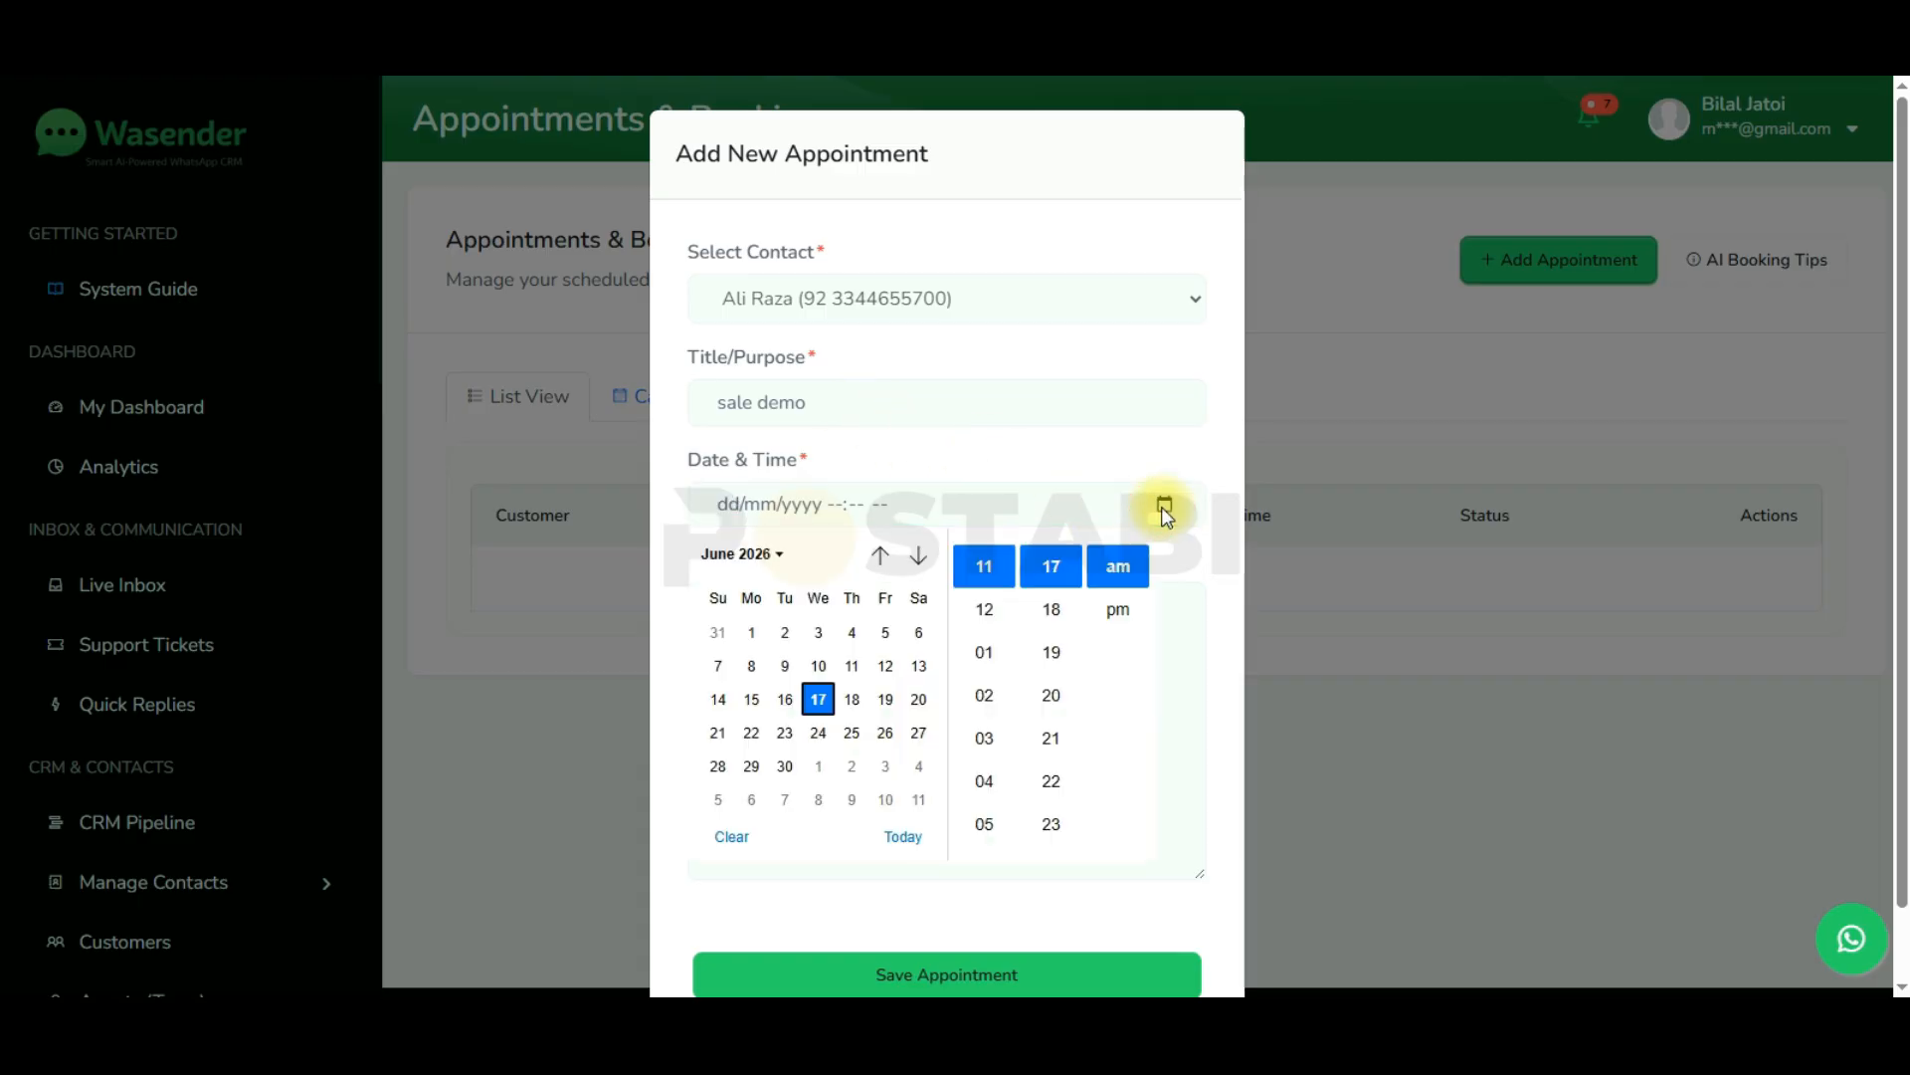
left_click(851, 699)
left_click(1000, 822)
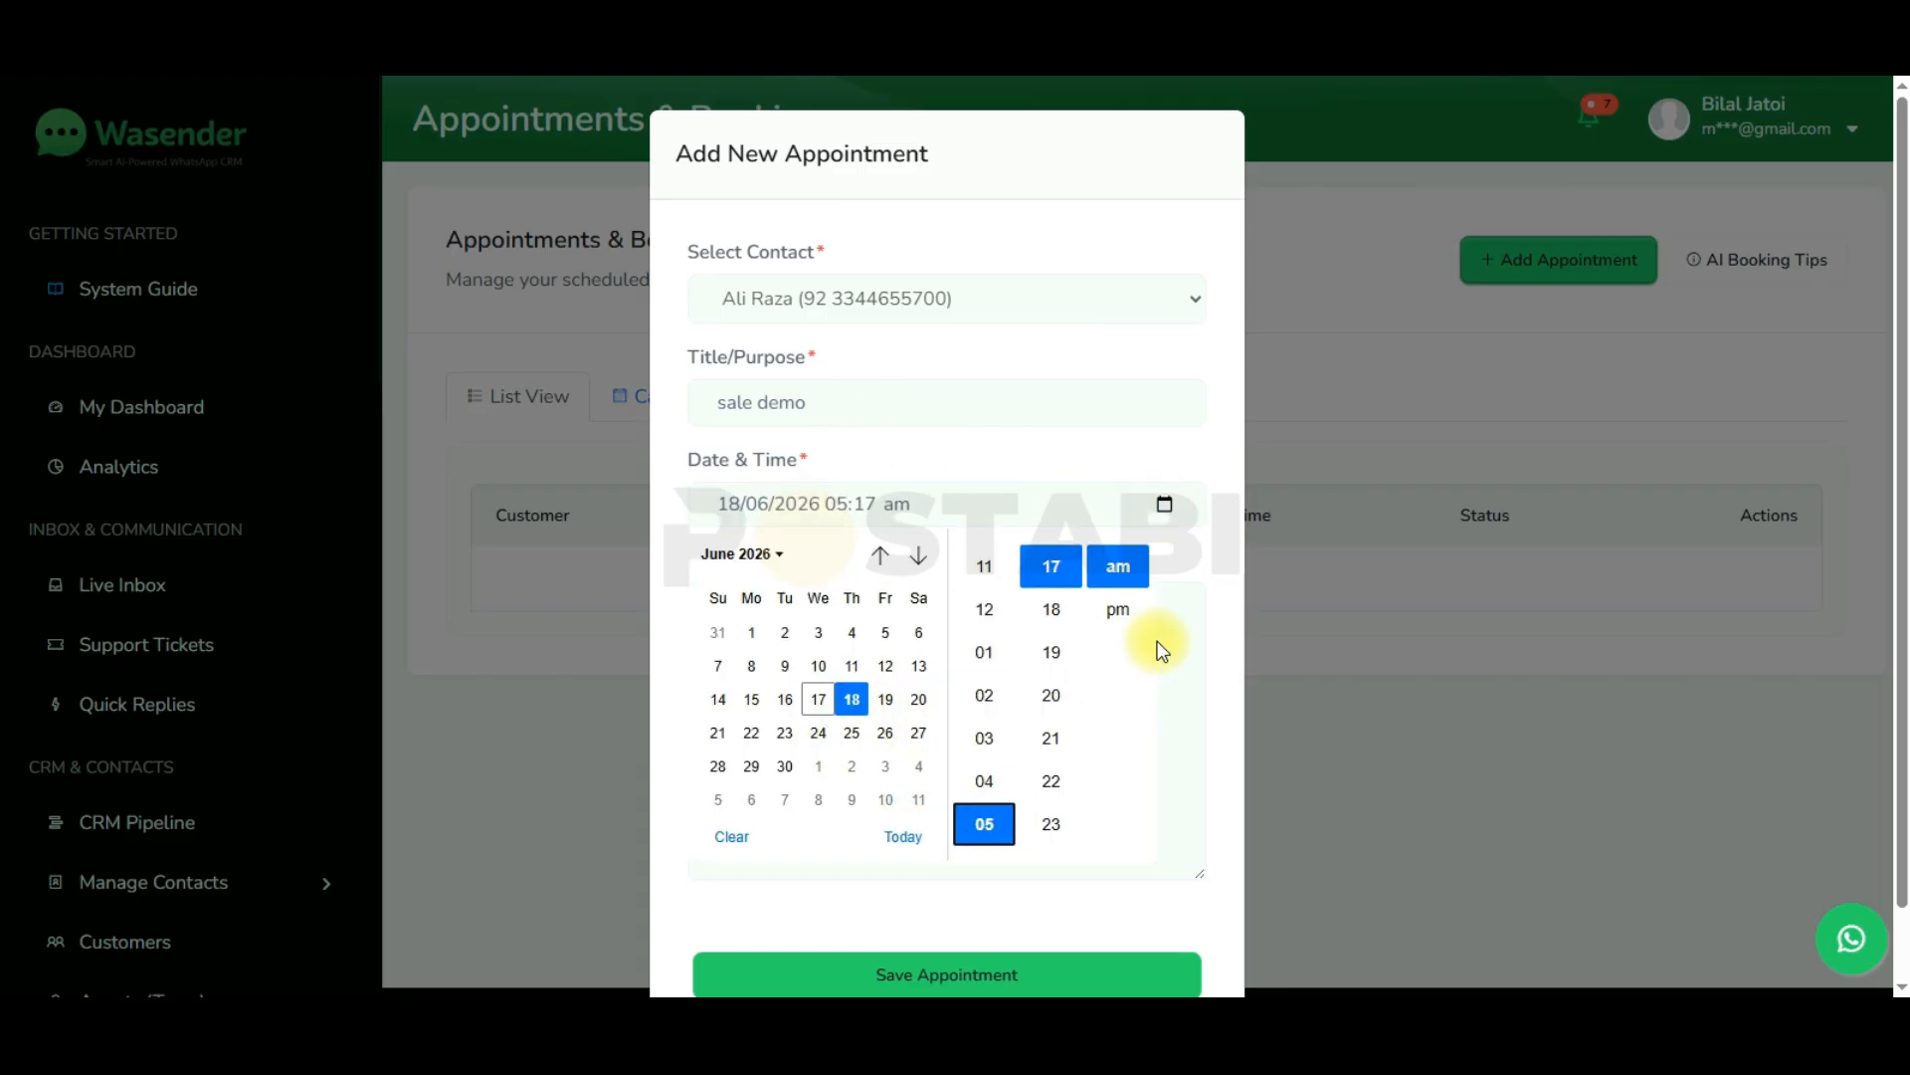
left_click(1180, 634)
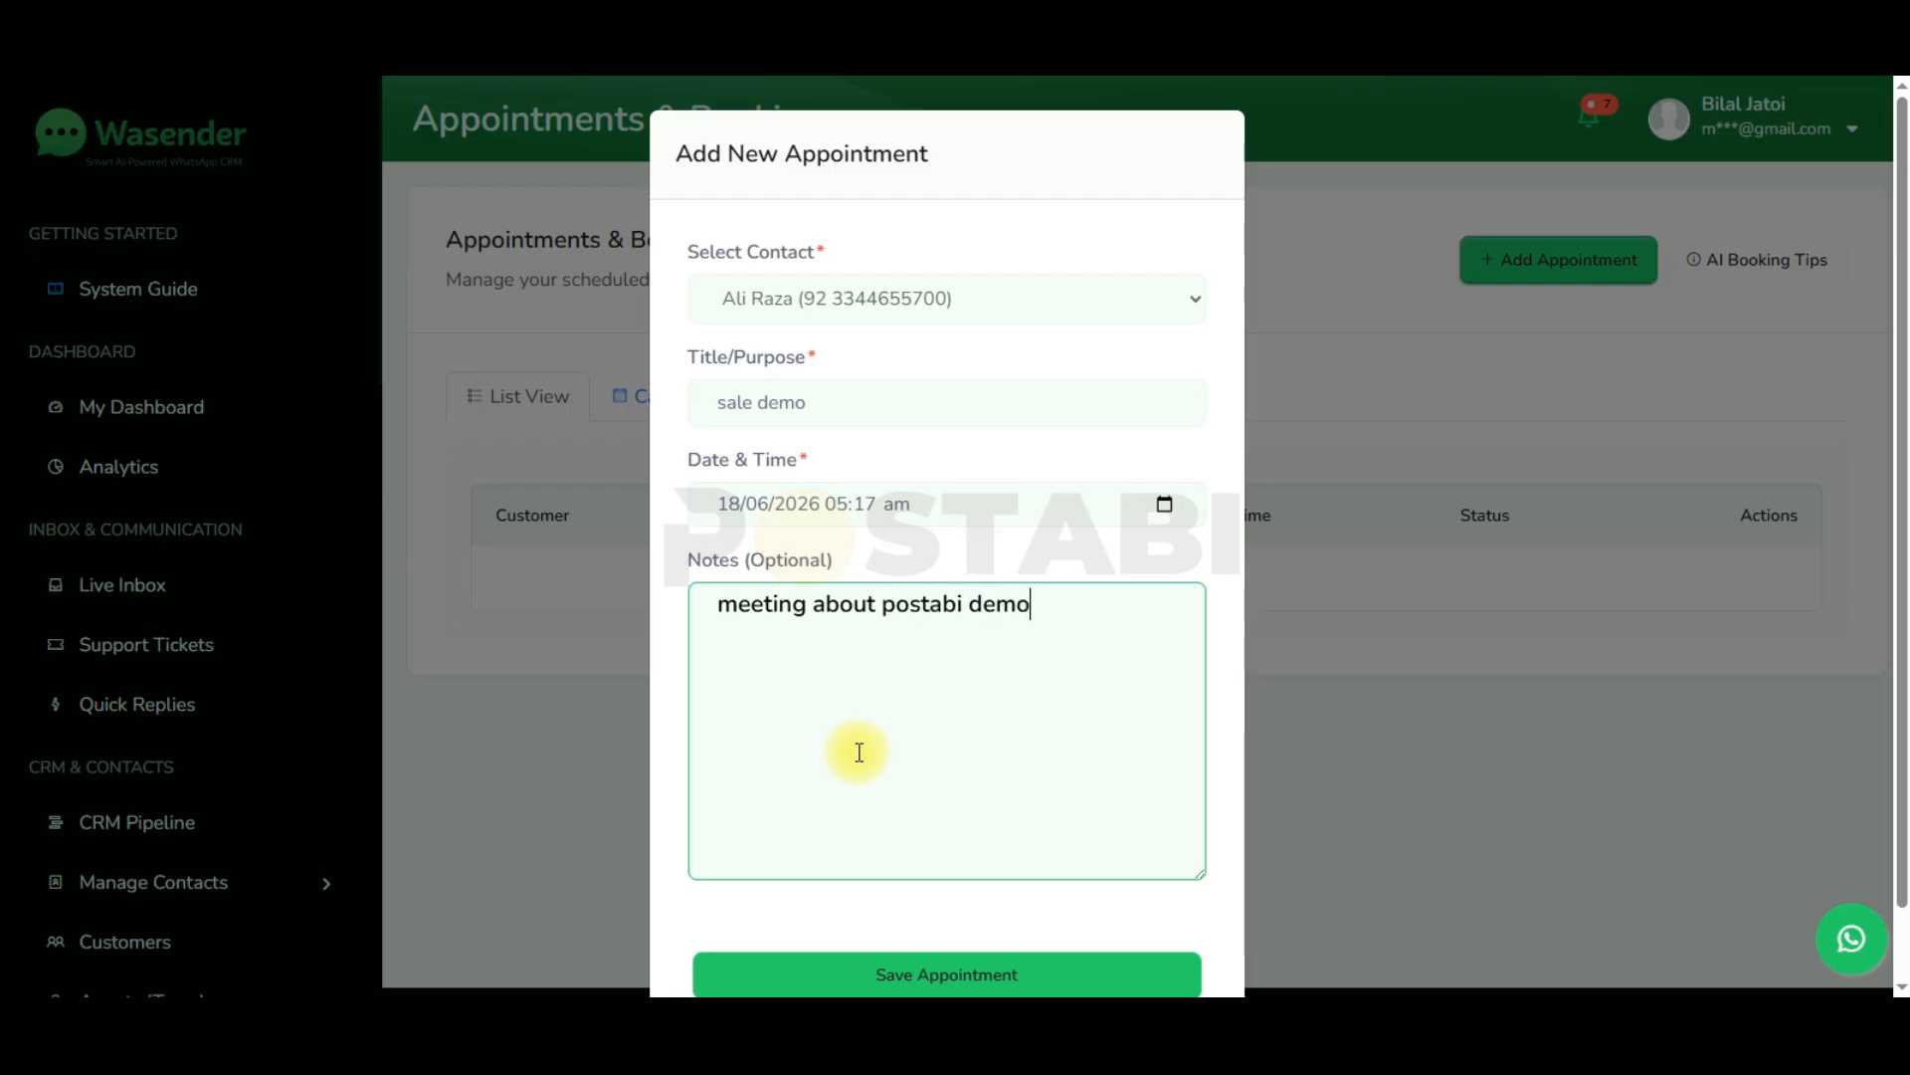
left_click(963, 971)
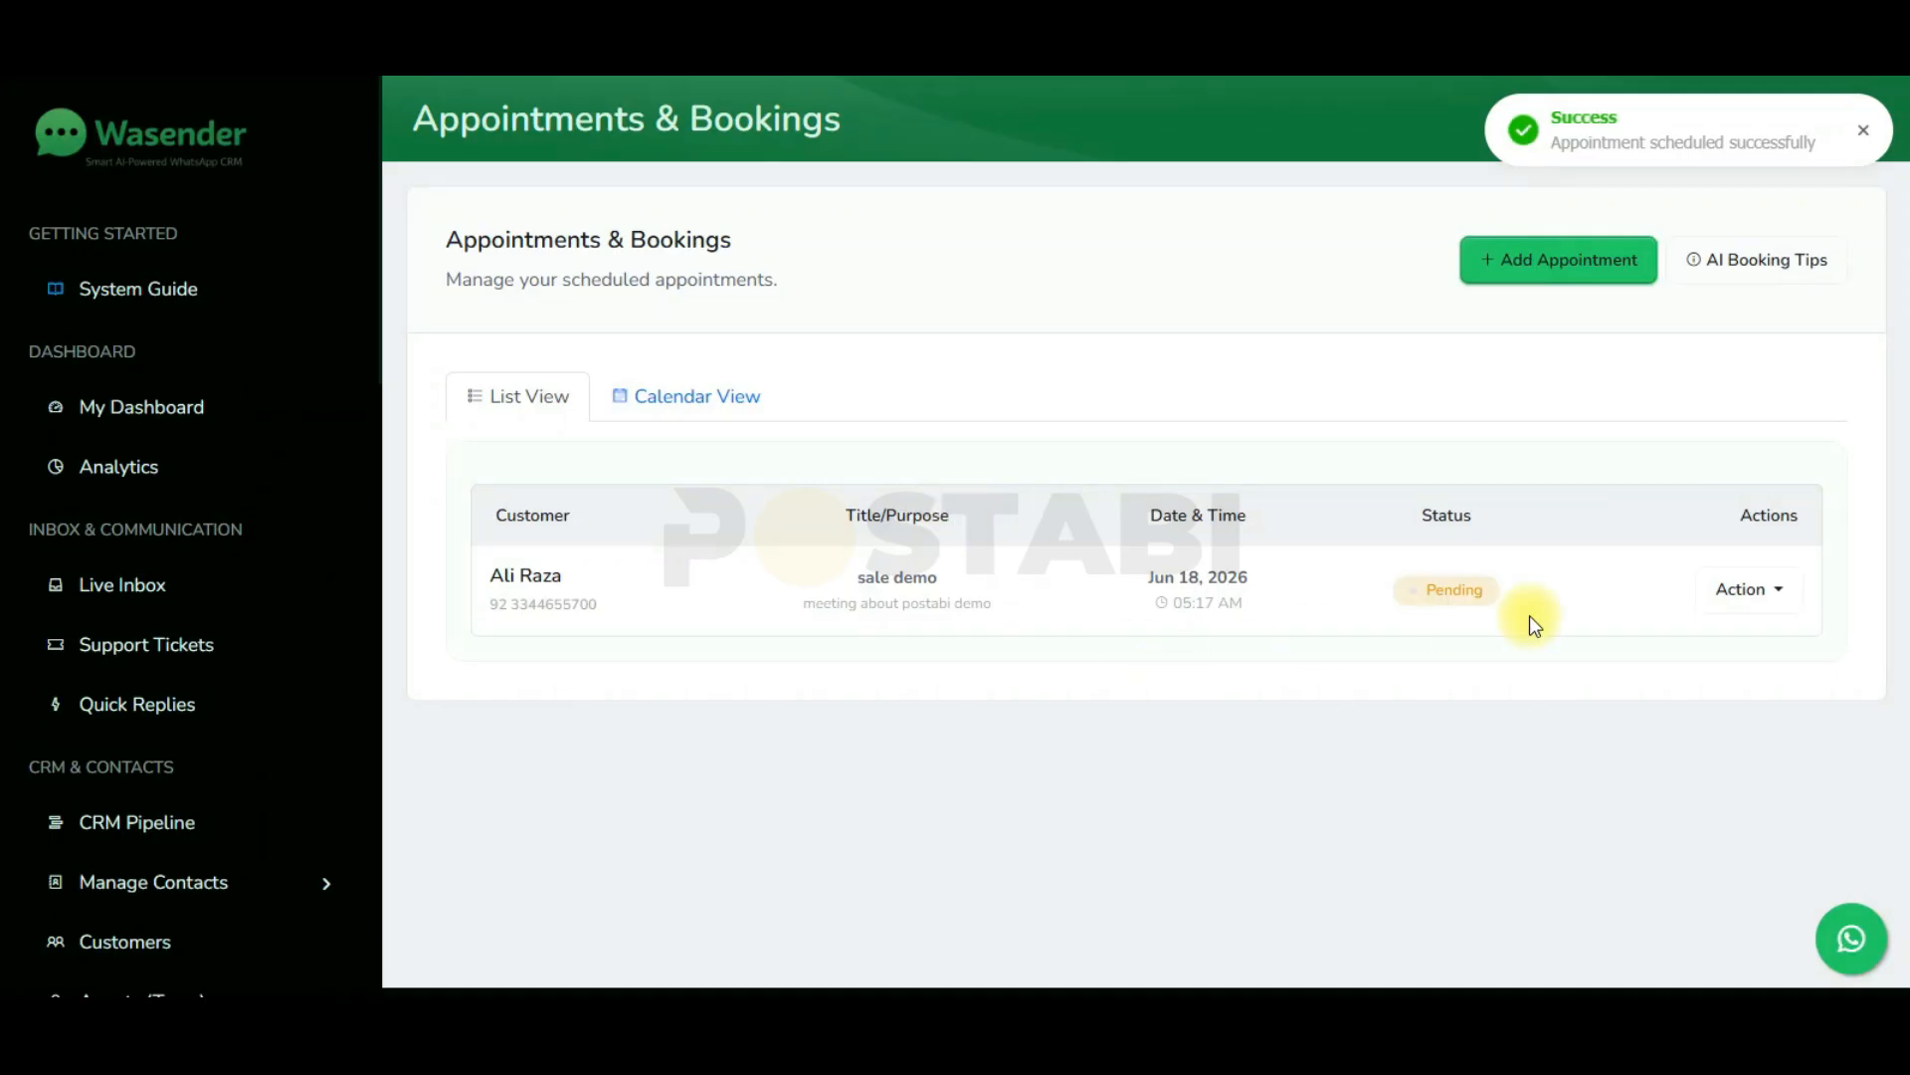
left_click(1743, 589)
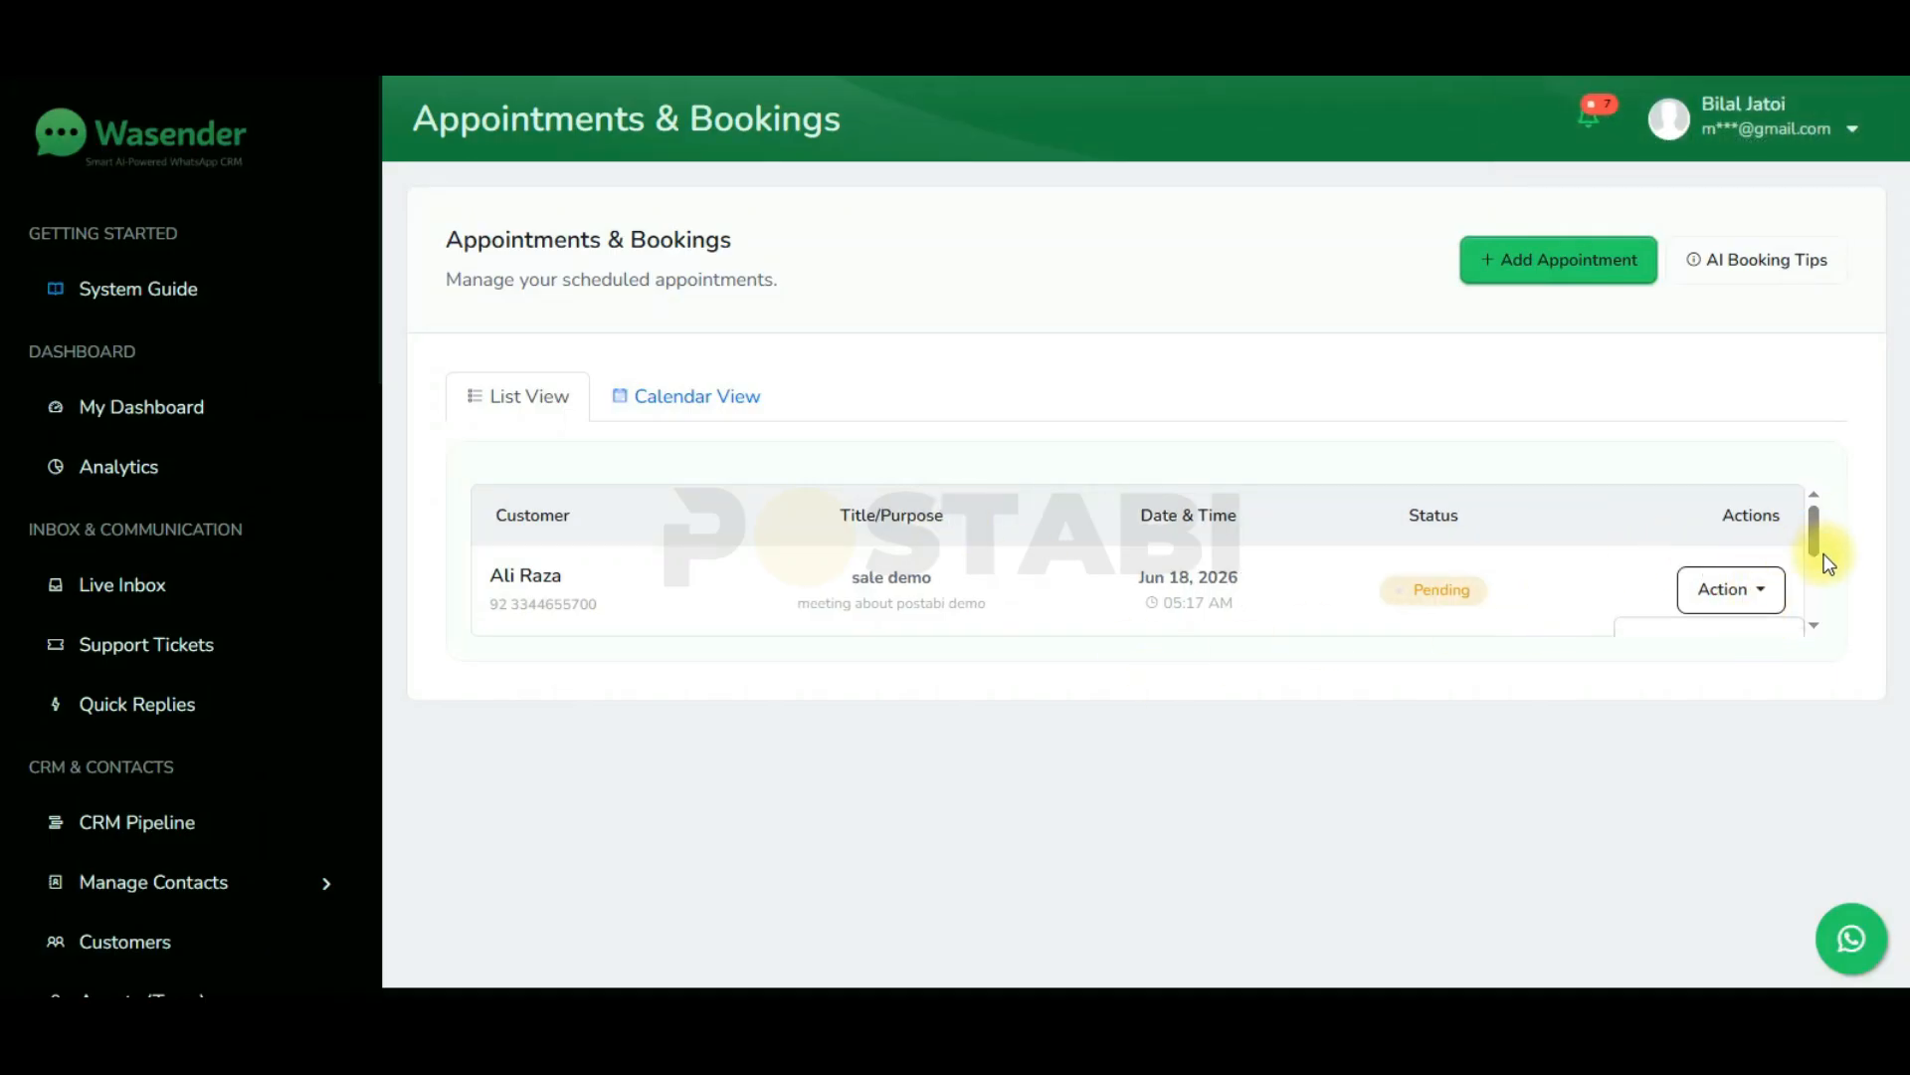
- Confirm the sale demo appointment and view it on the June 2026 calendar on the 18th
scroll(1821, 557, "down", 2)
left_click(1723, 546)
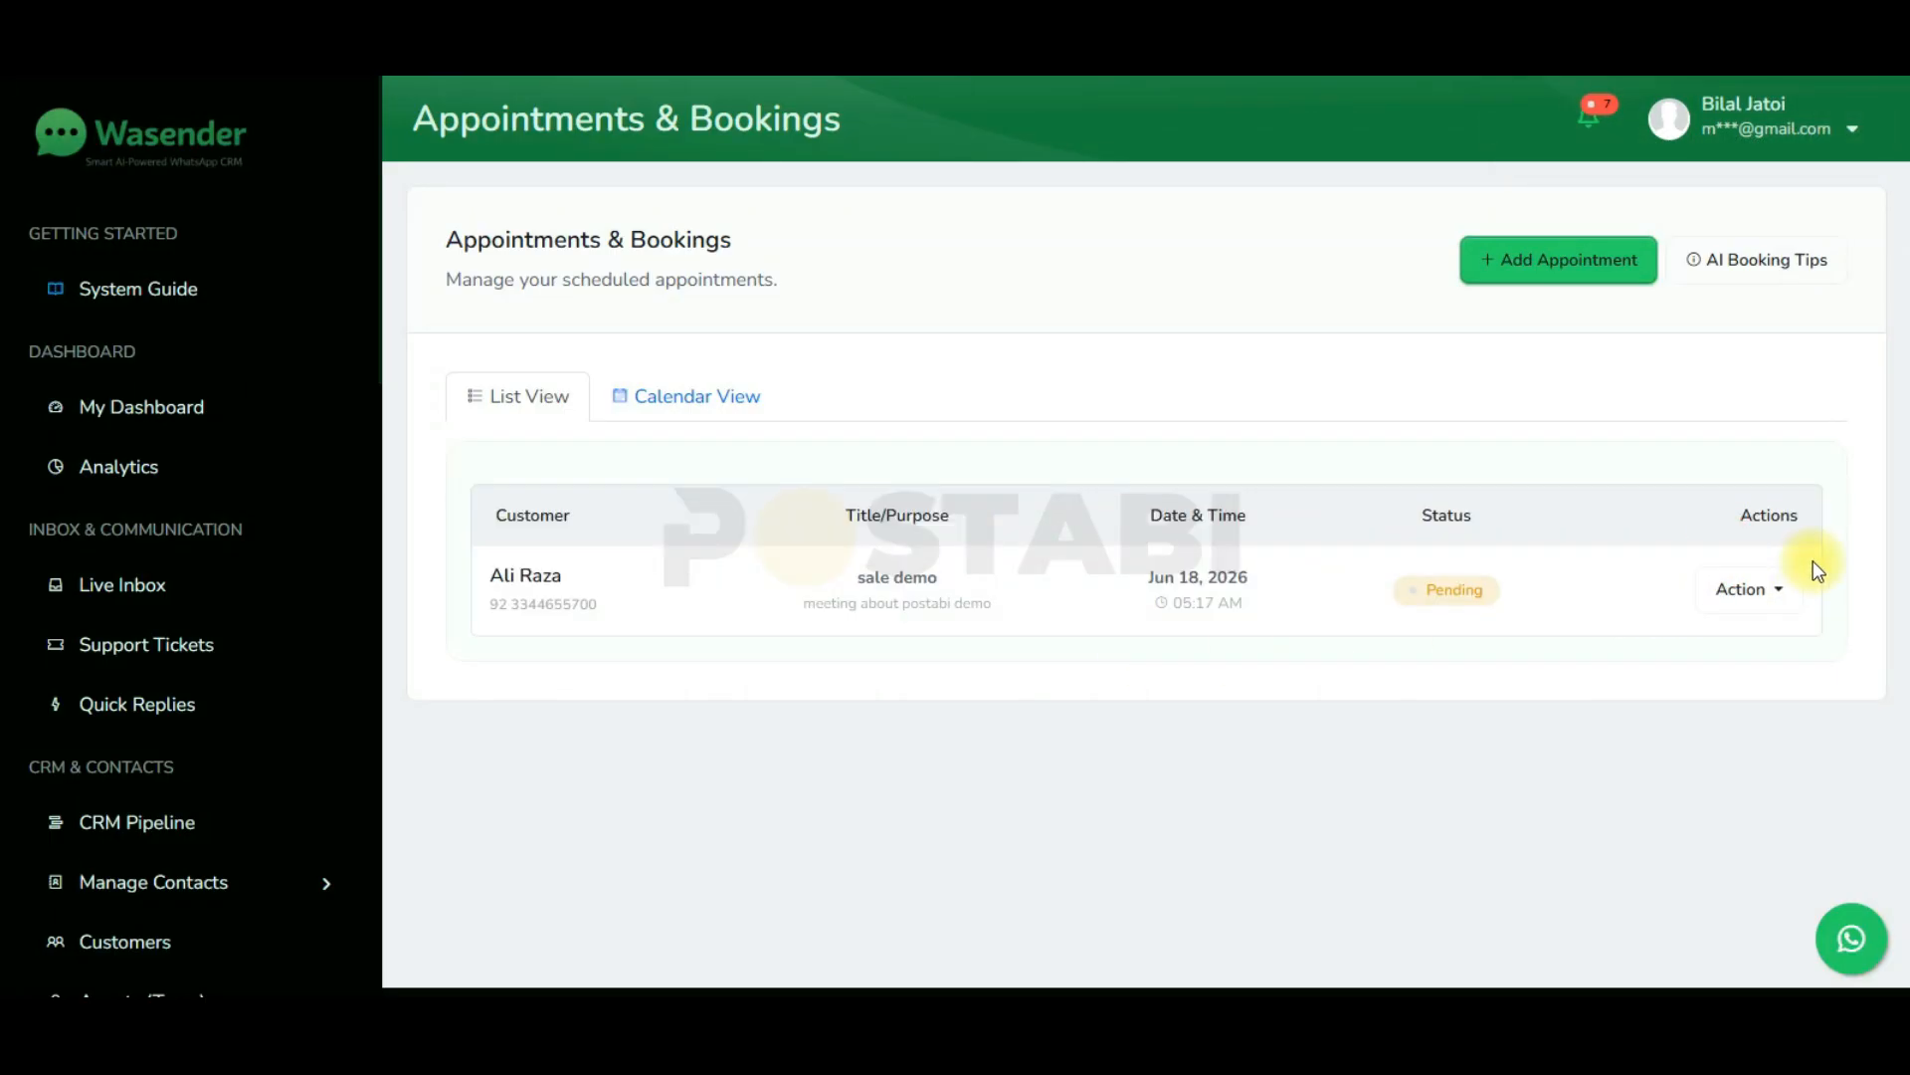
left_click(647, 394)
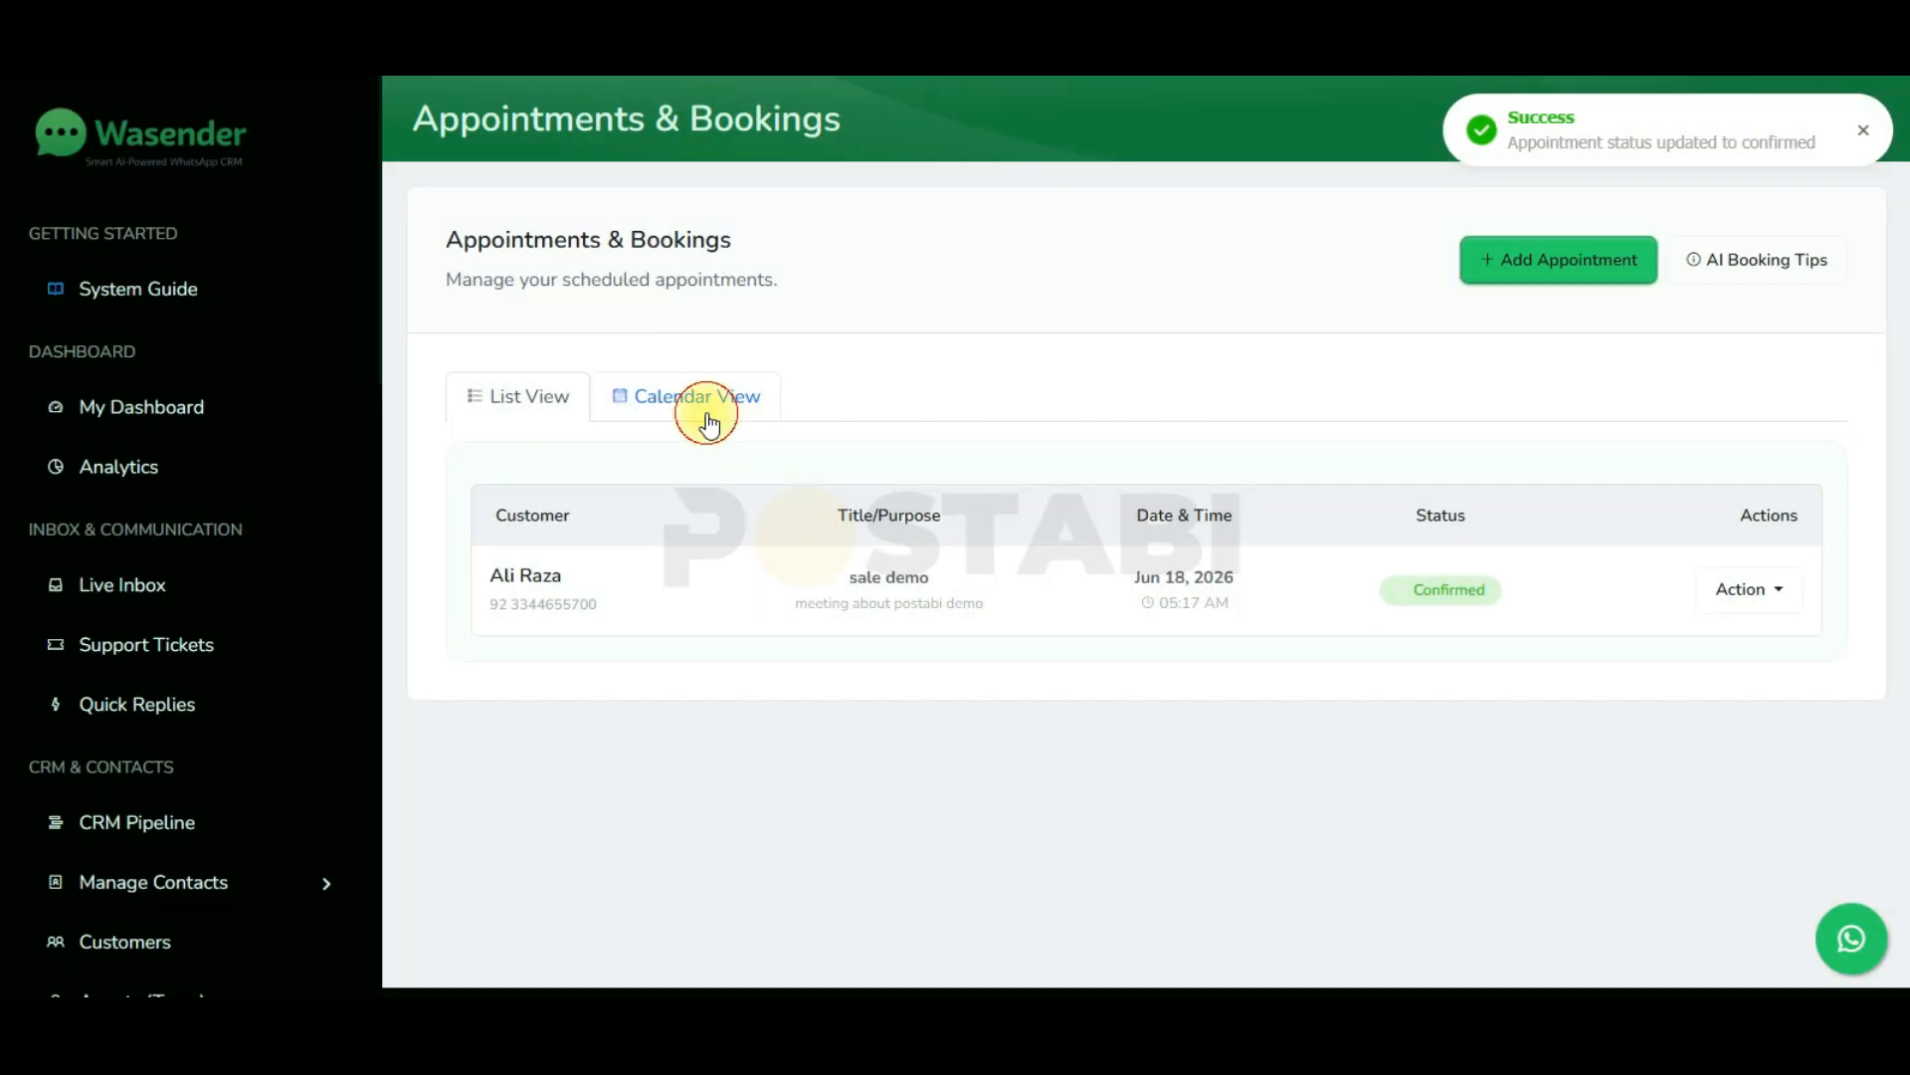
left_click(709, 420)
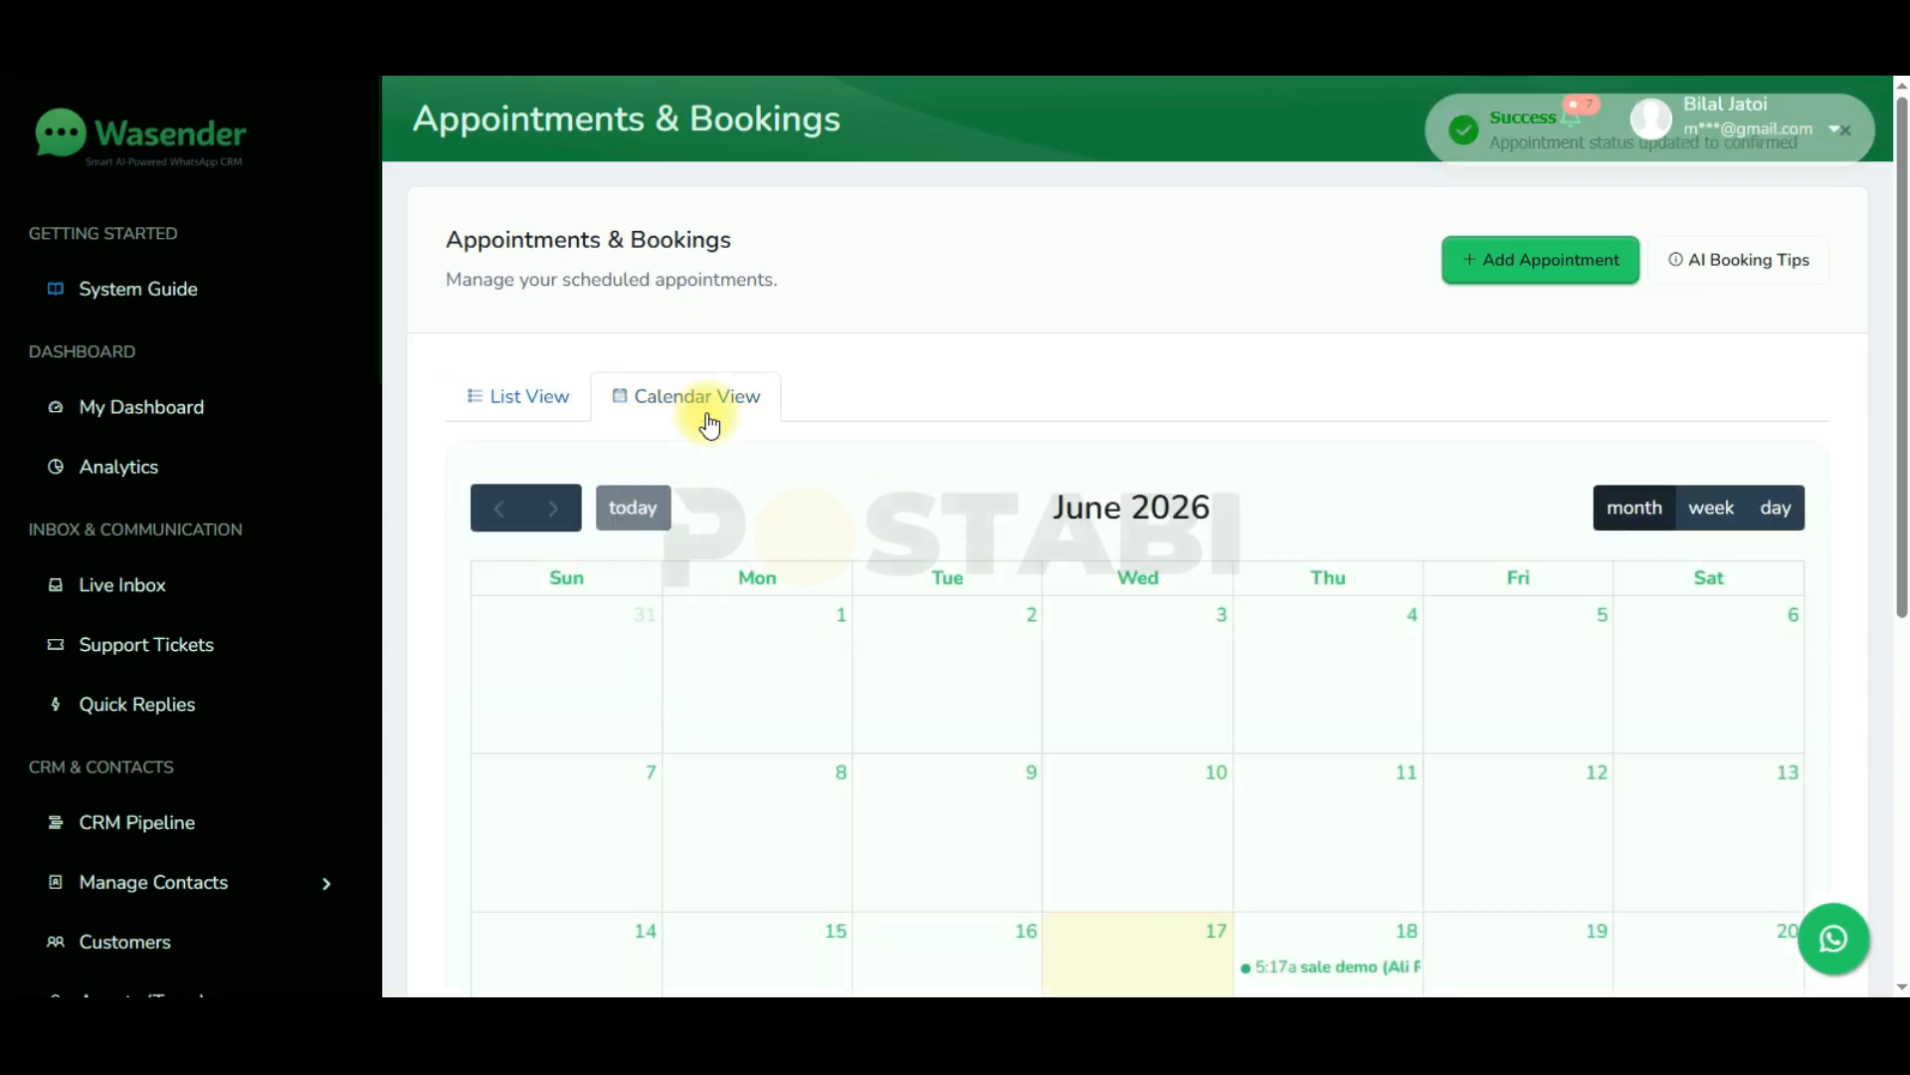
left_click_drag(1901, 488, 1898, 669)
left_click(1304, 641)
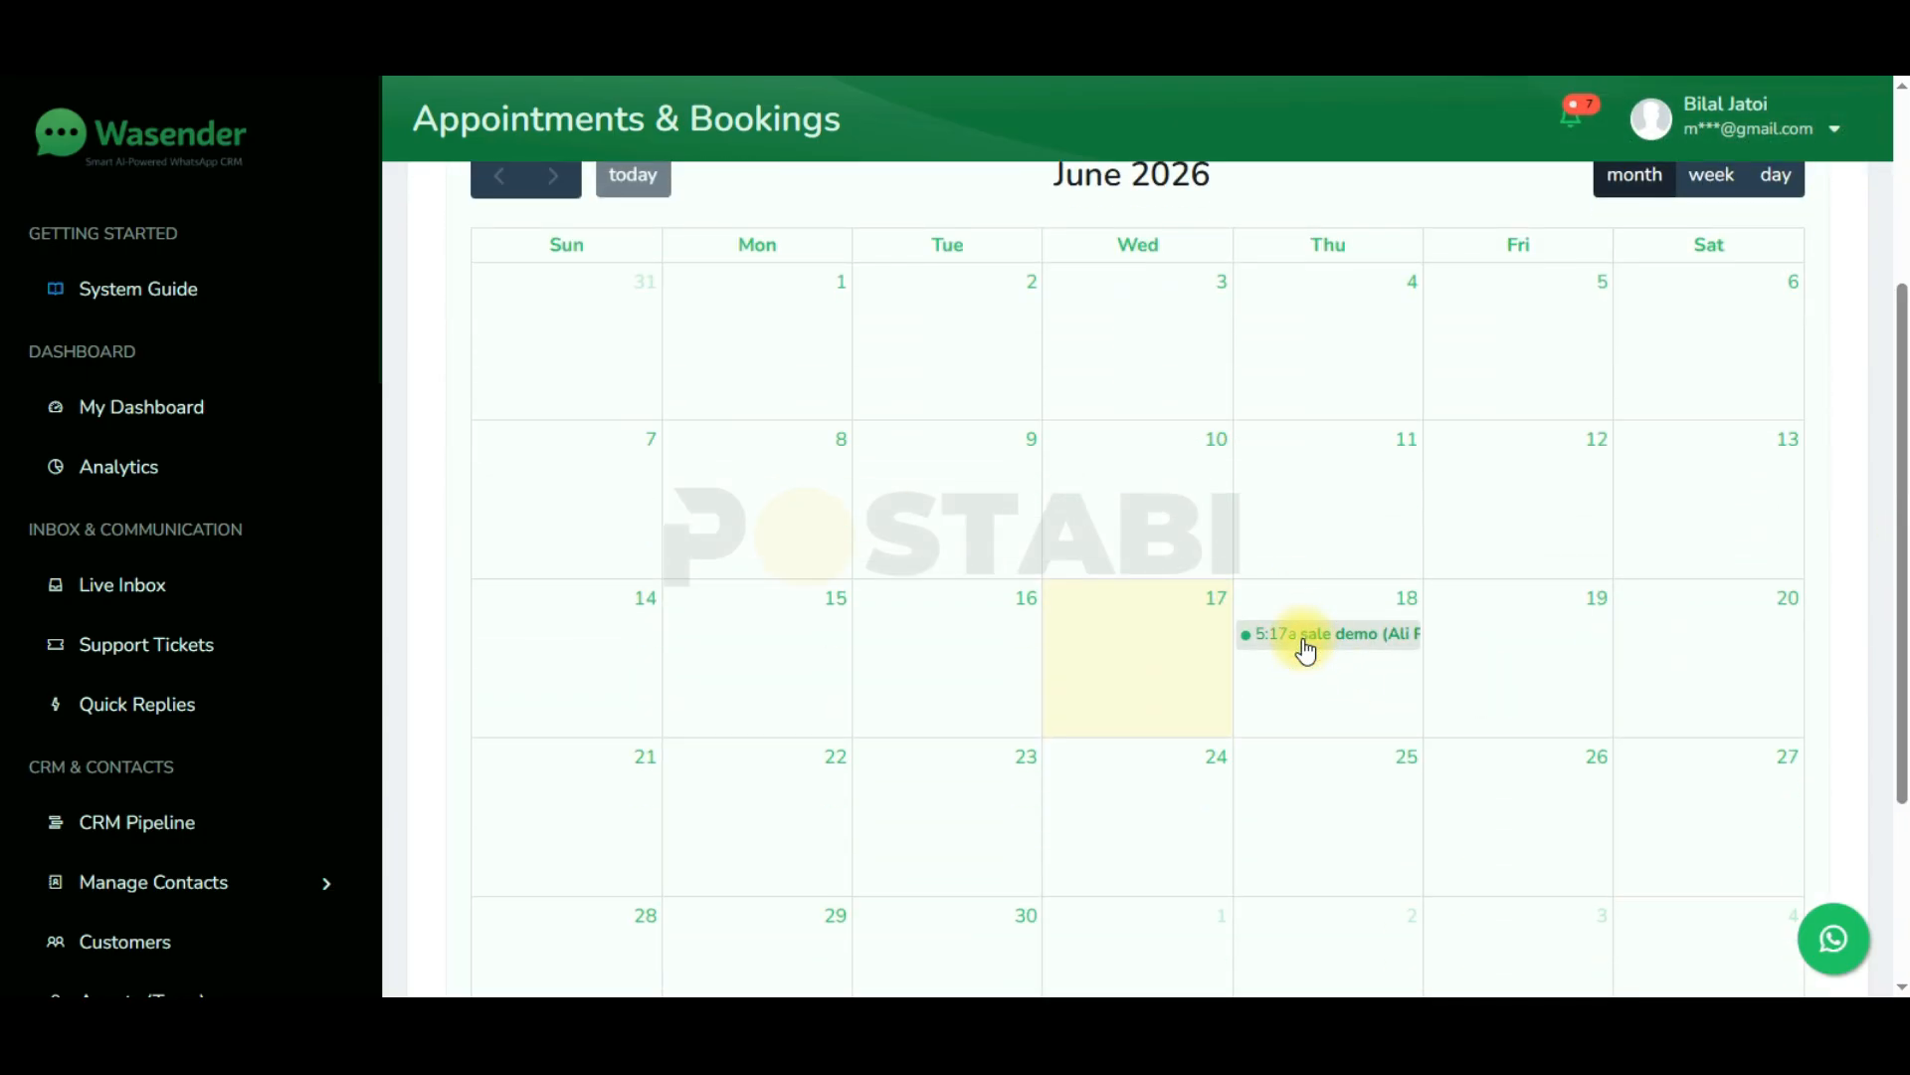
left_click_drag(1896, 610, 1863, 273)
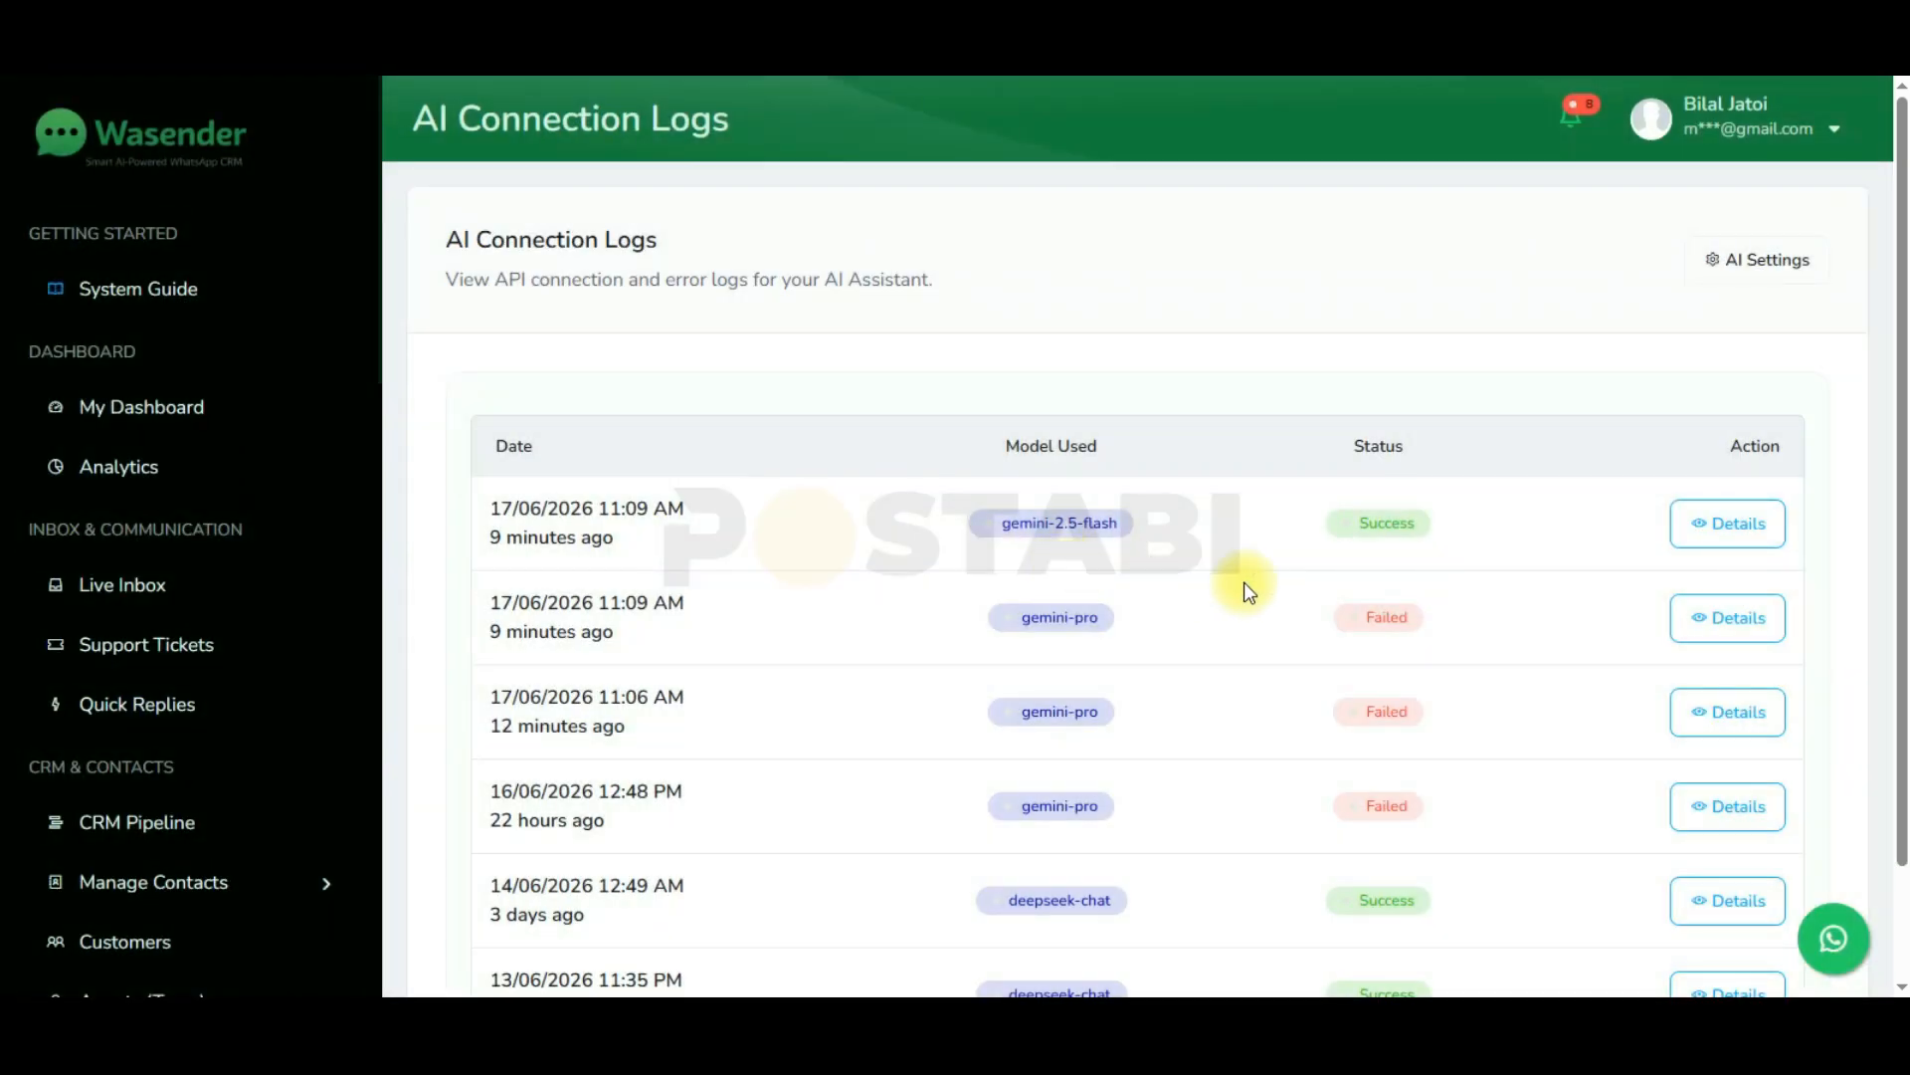
- Review the latest AI connection log's details, including the thoughtsTokenCount of 418
left_click(1725, 527)
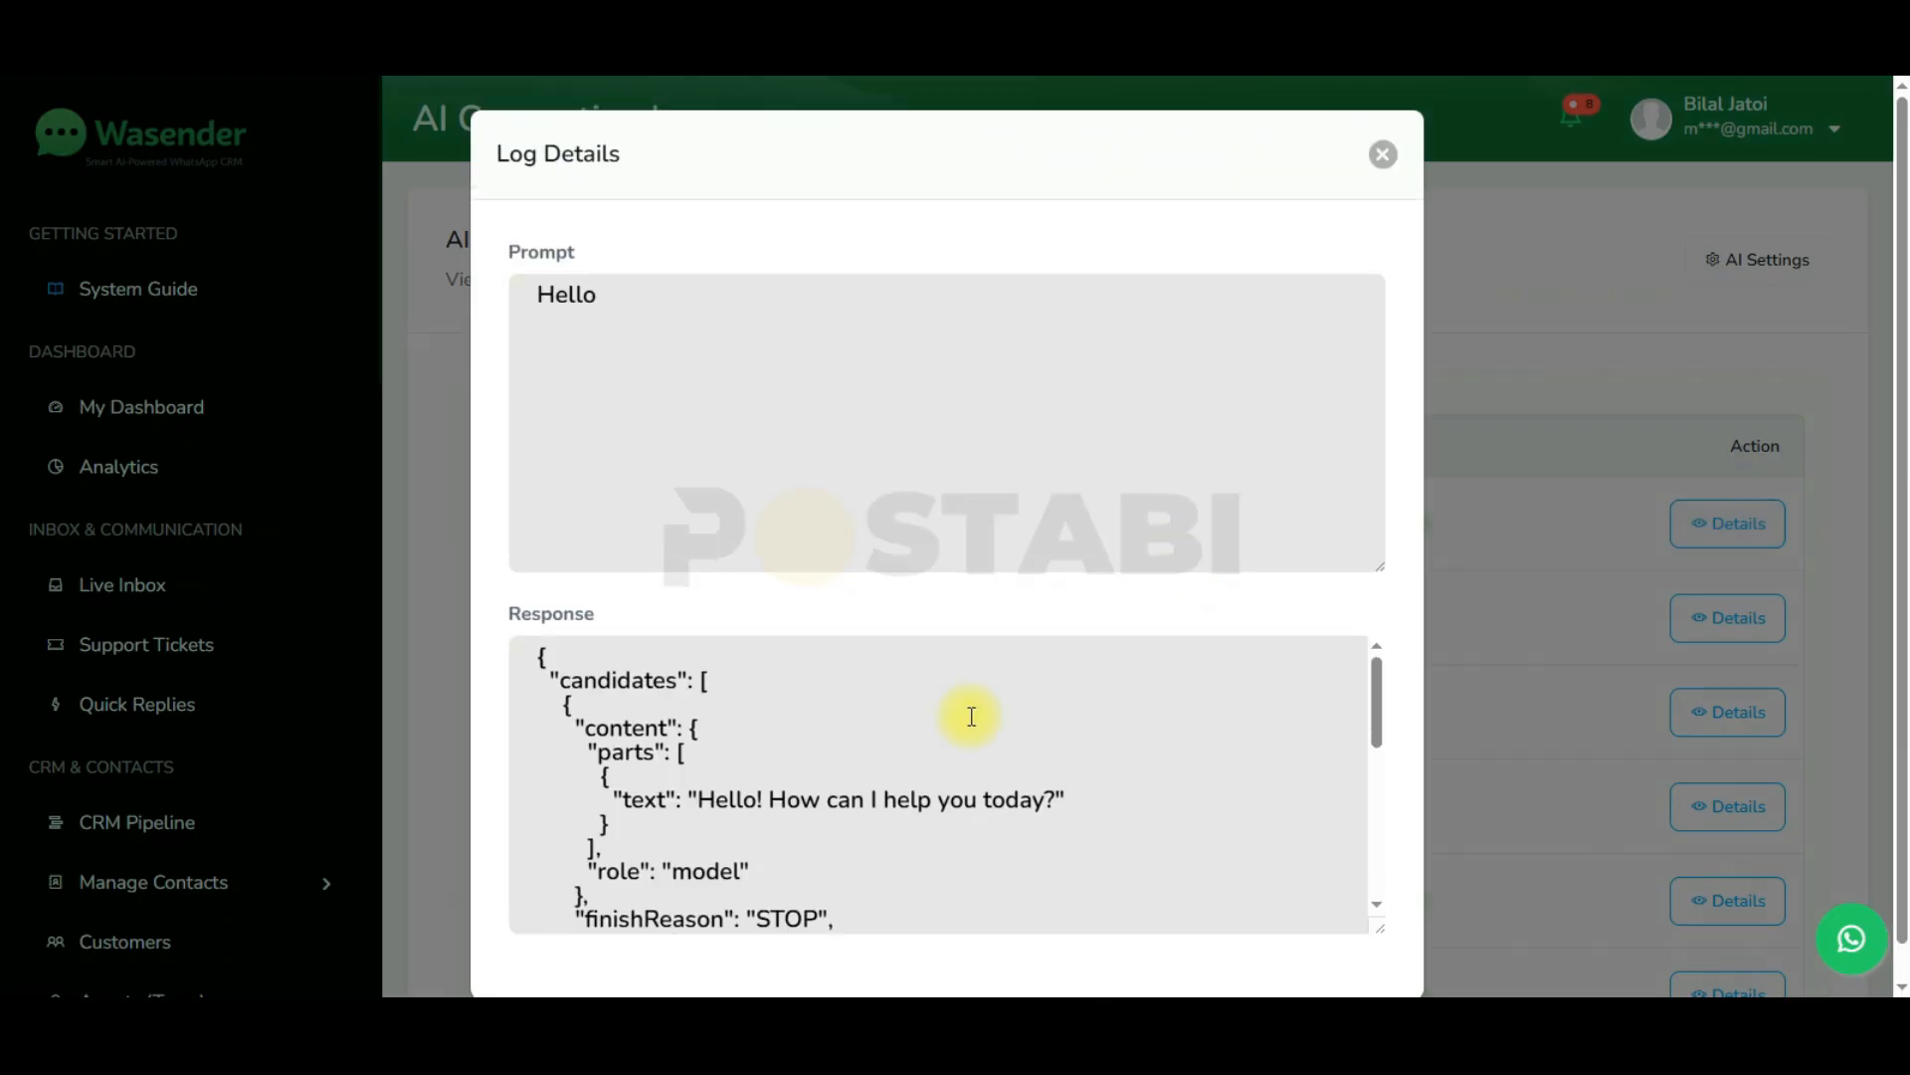
left_click_drag(1386, 702, 1417, 868)
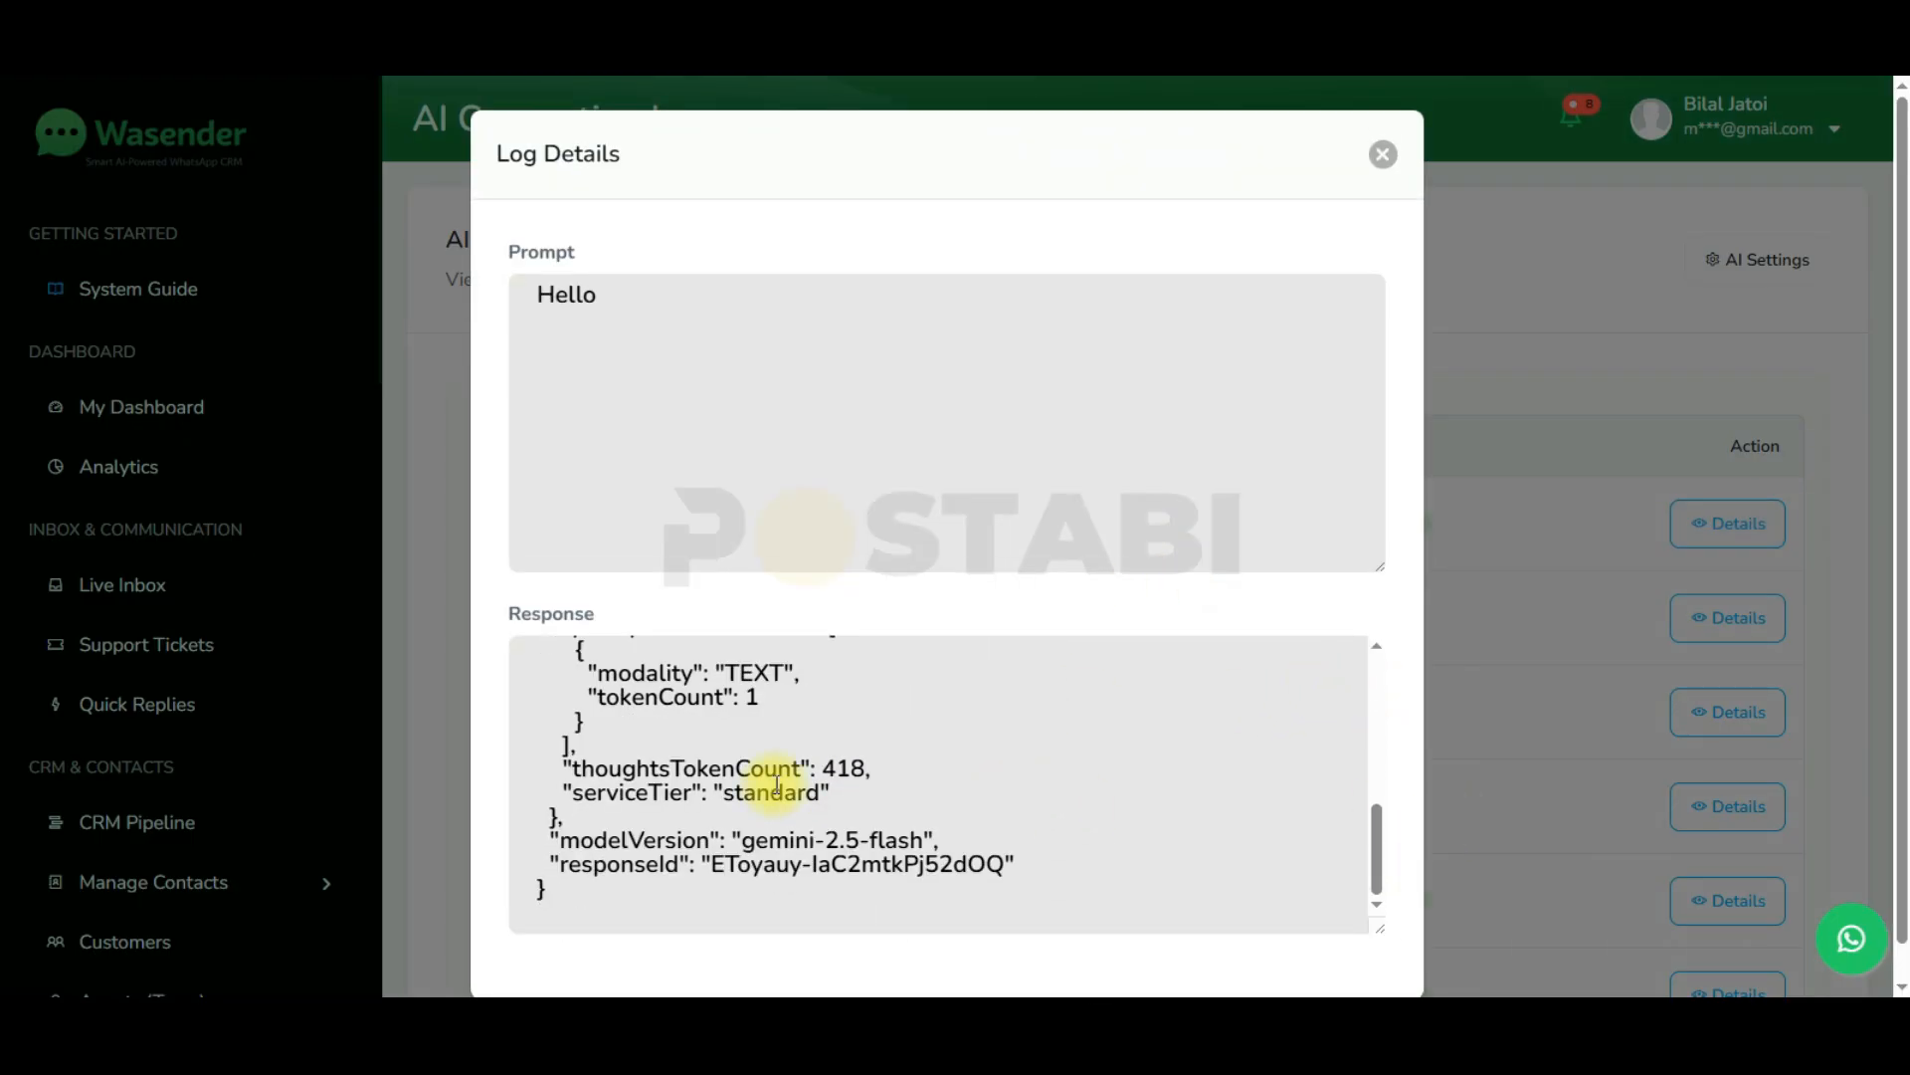
double_click(844, 768)
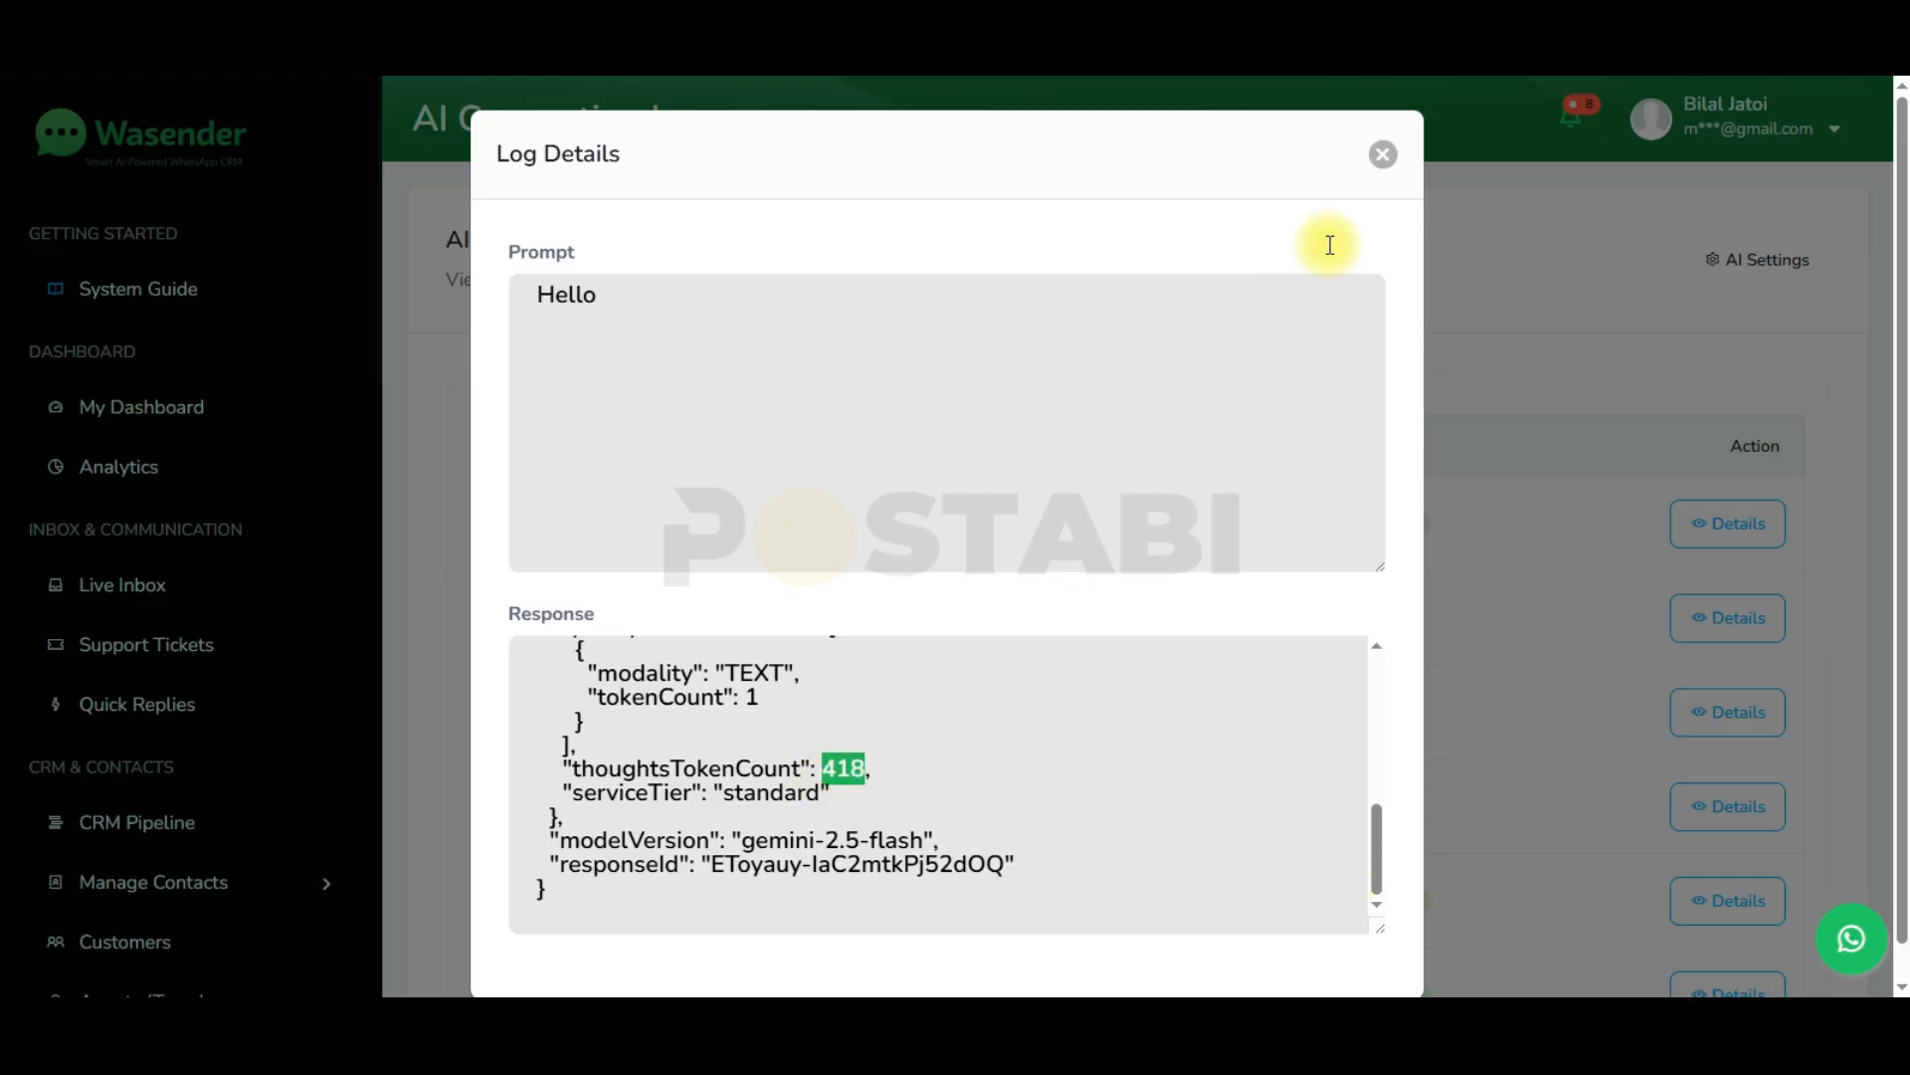
left_click(1383, 154)
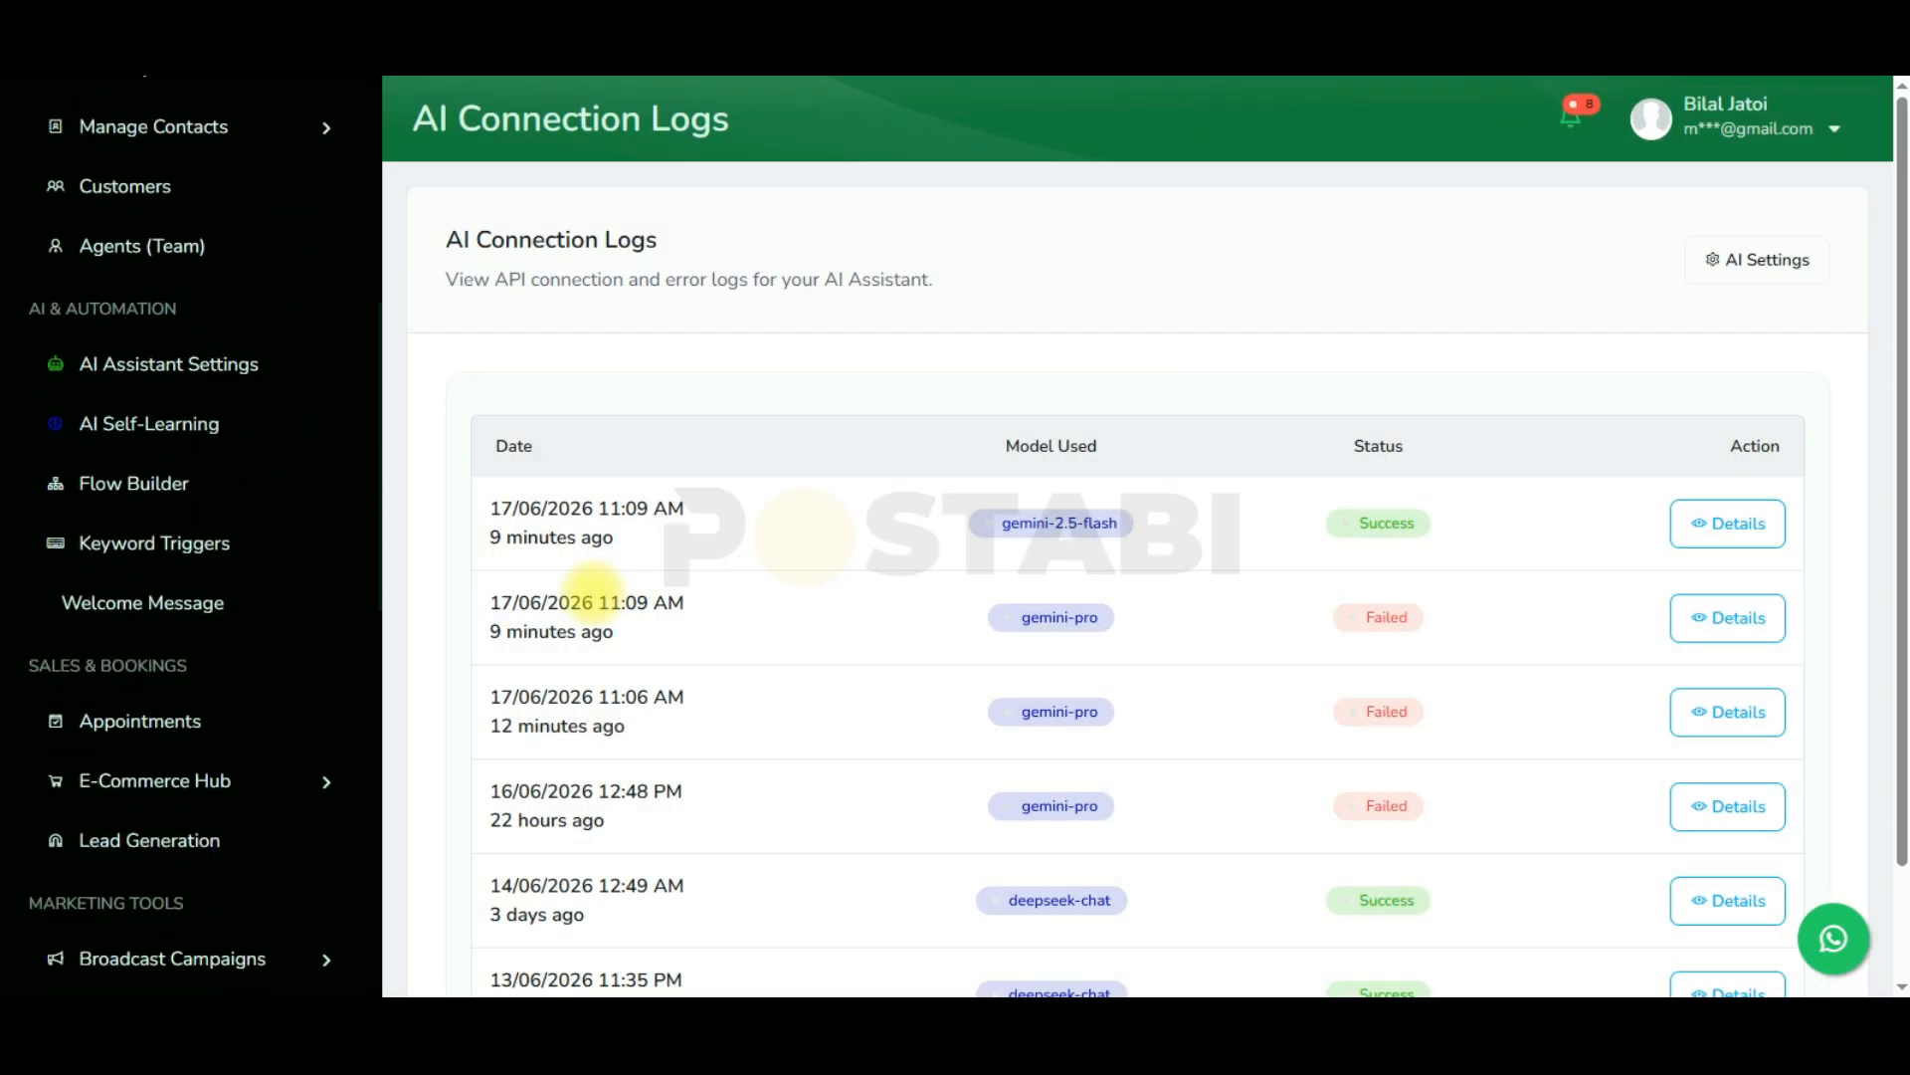
- Expand System Logs and open the empty WhatsApp API Logs
scroll(312, 791, "down", 1)
left_click(312, 791)
scroll(312, 791, "down", 3)
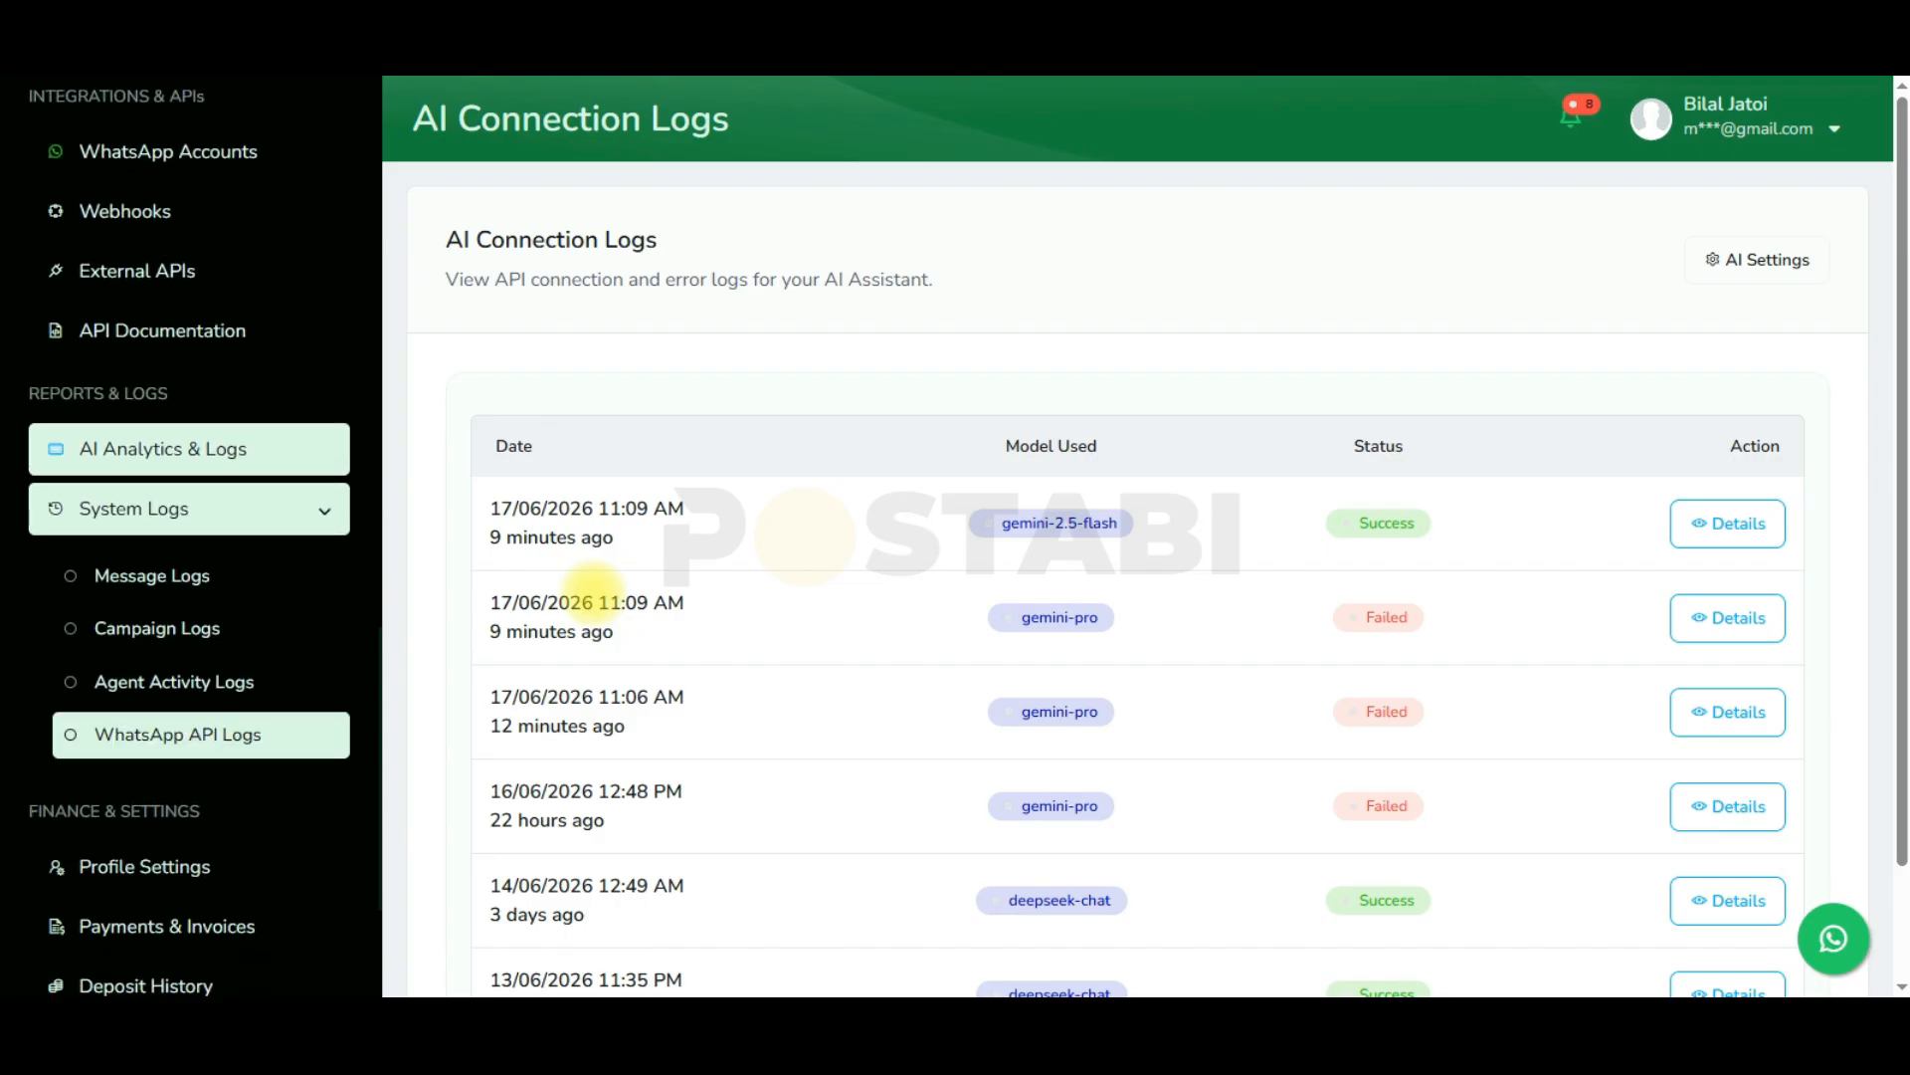
left_click(201, 734)
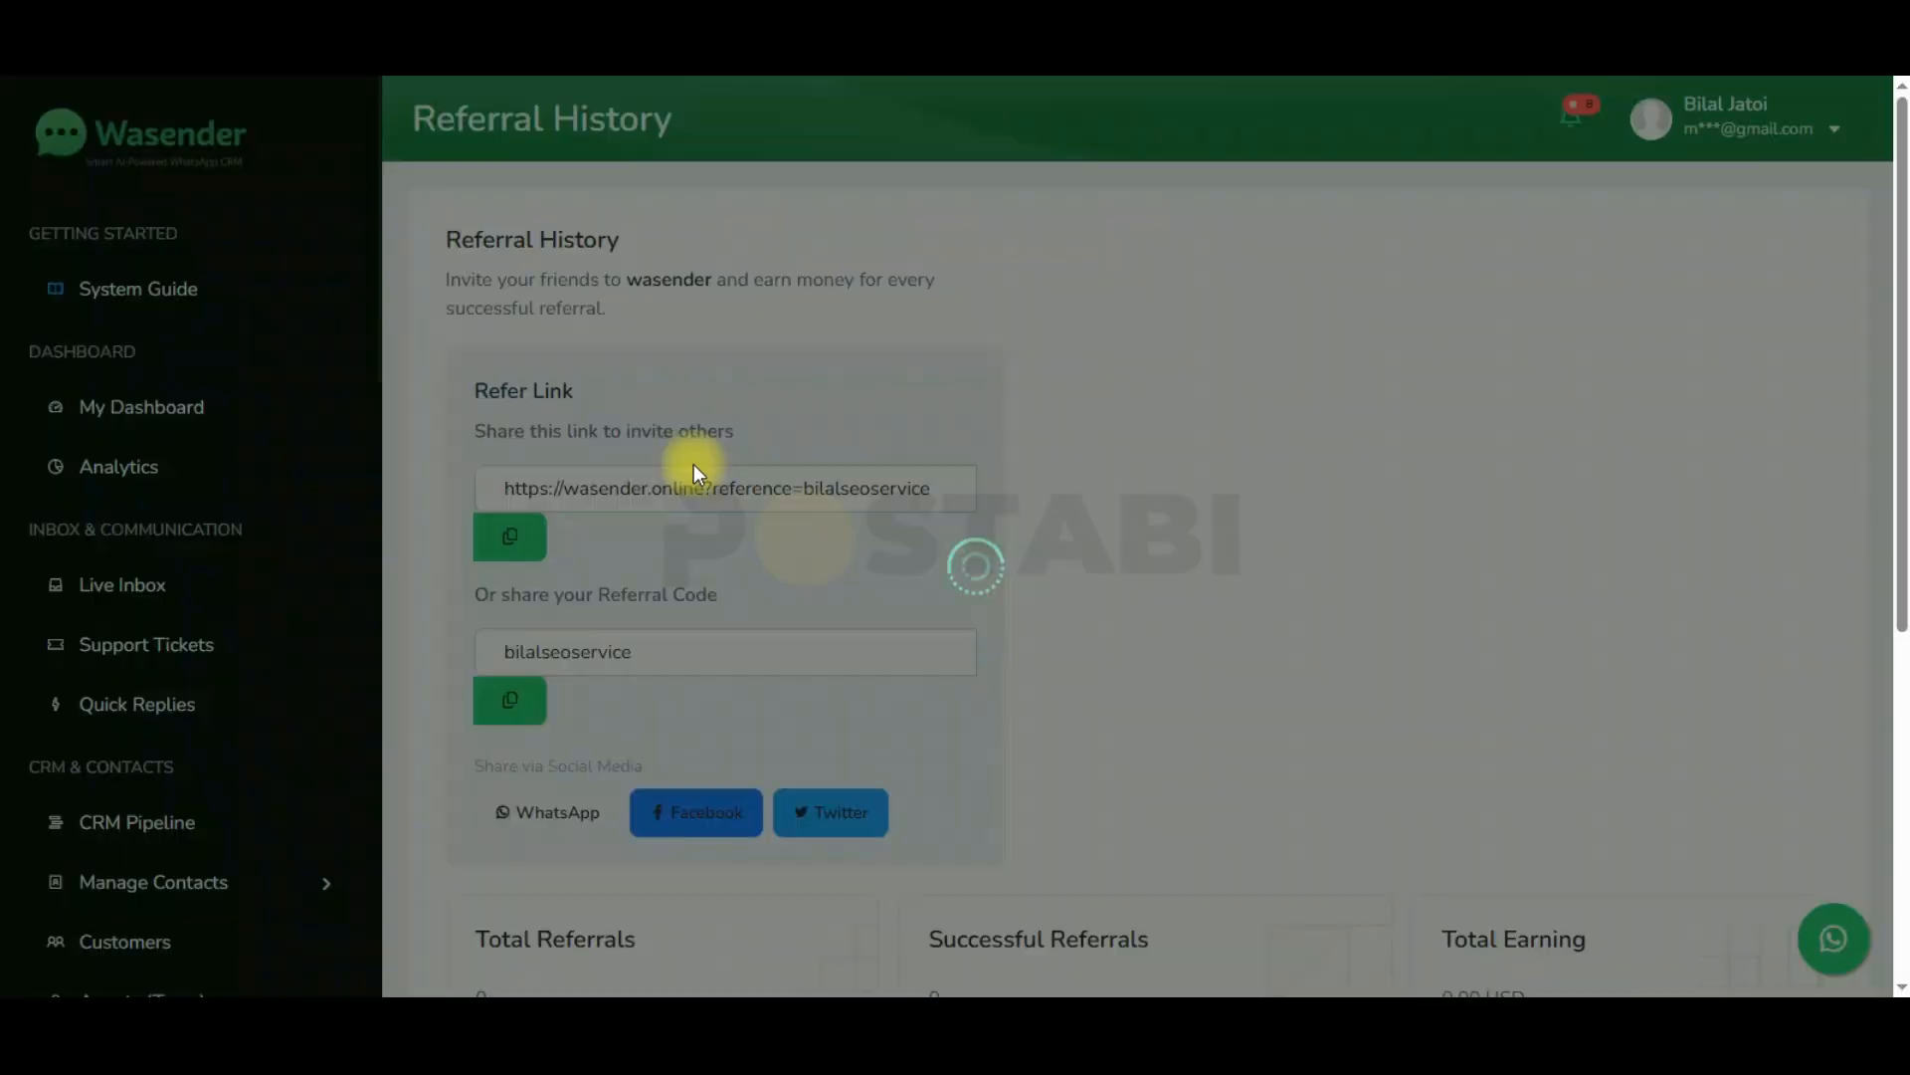
- Copy the refer link and scroll to the empty Referral History table showing 0 referrals
left_click_drag(1900, 443, 1900, 881)
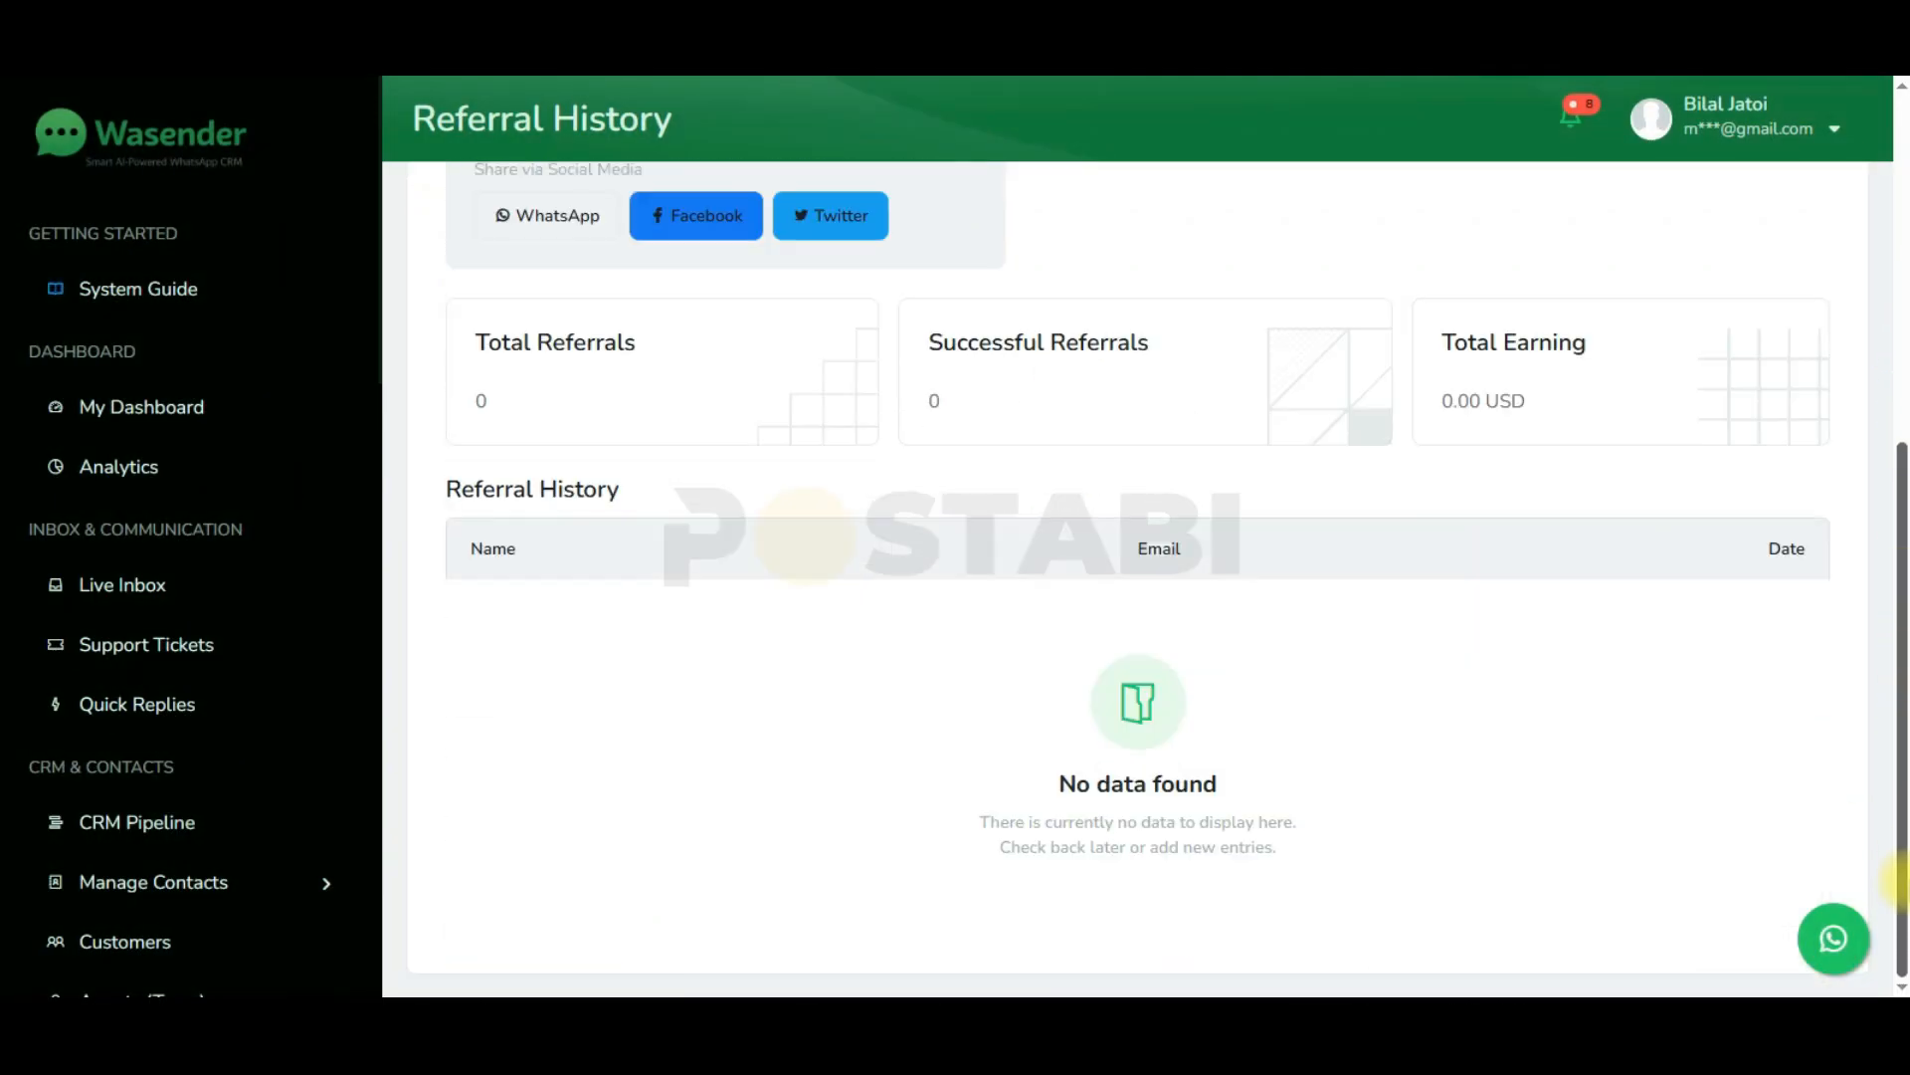
scroll(1834, 640, "up", 3)
scroll(1834, 639, "down", 3)
scroll(1833, 610, "up", 3)
scroll(1832, 610, "up", 3)
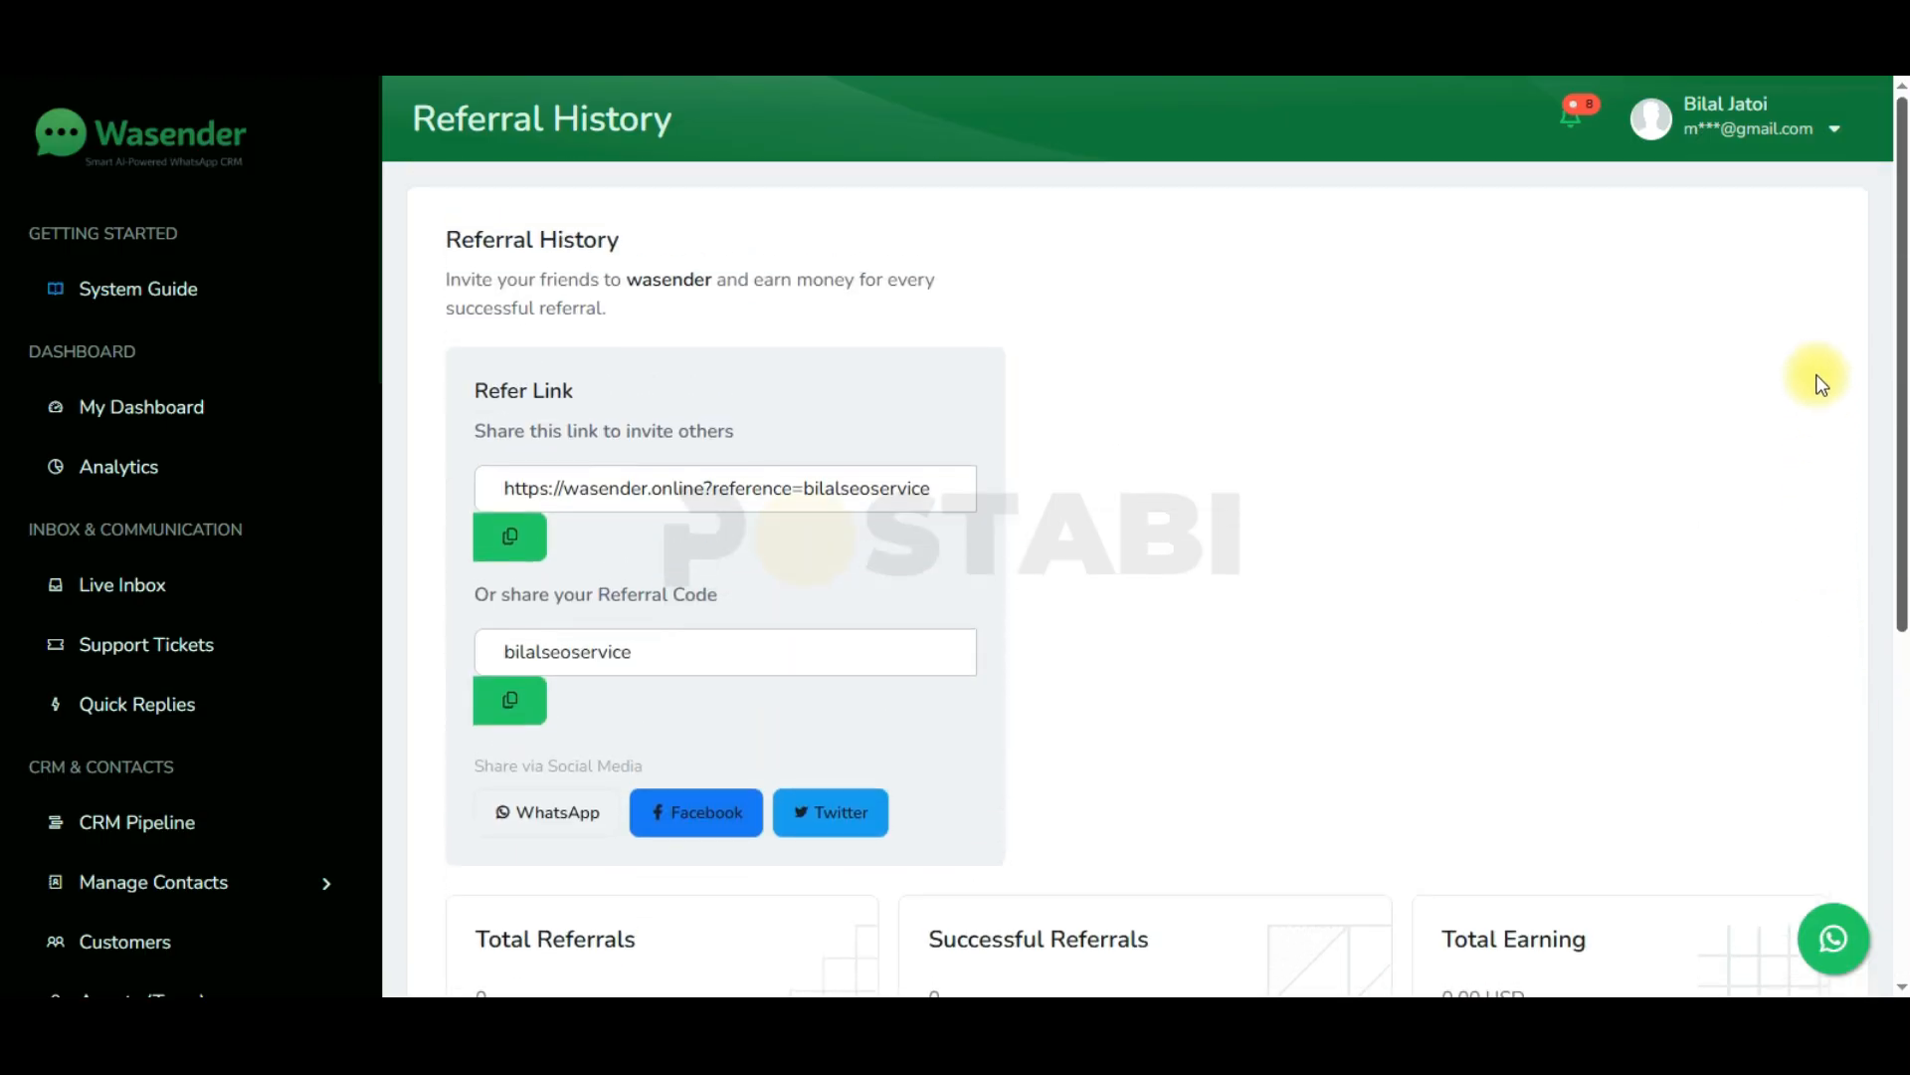
scroll(1821, 375, "down", 2)
scroll(1900, 687, "down", 4)
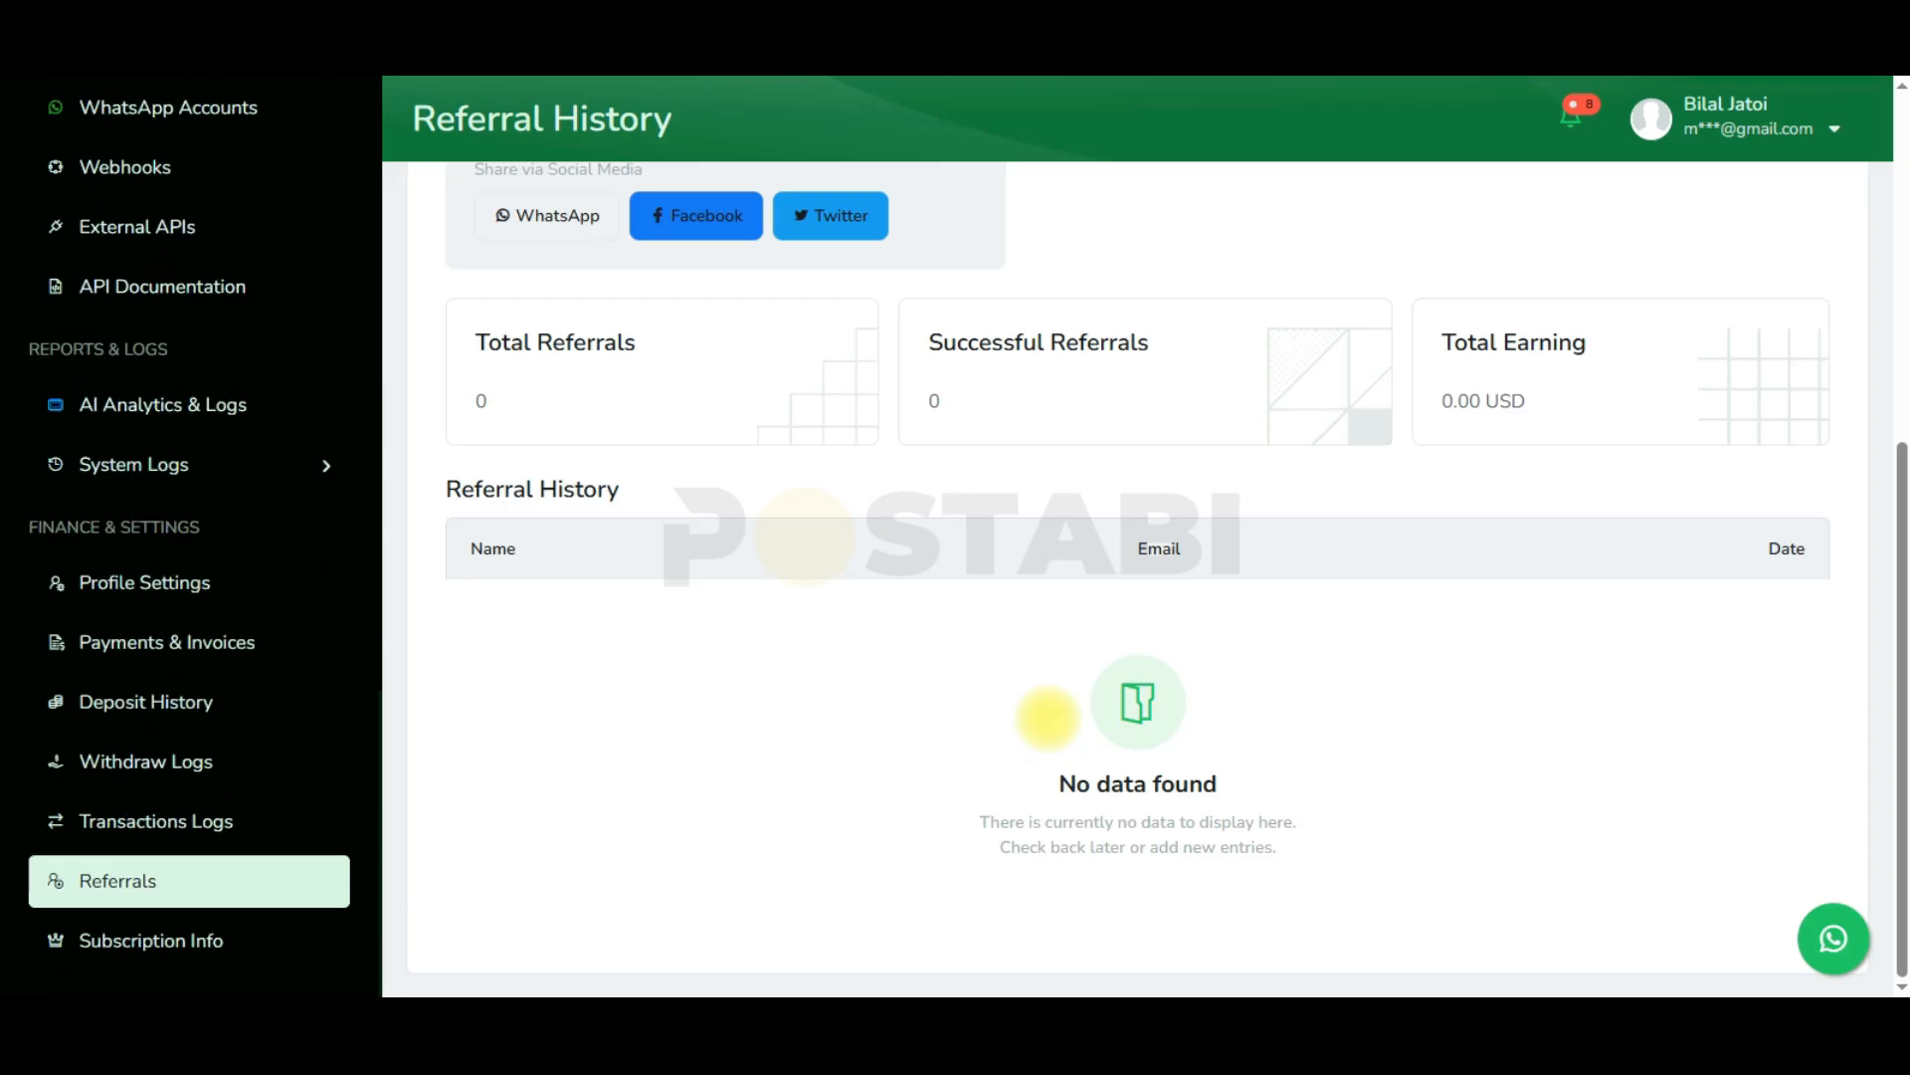
scroll(1047, 717, "up", 5)
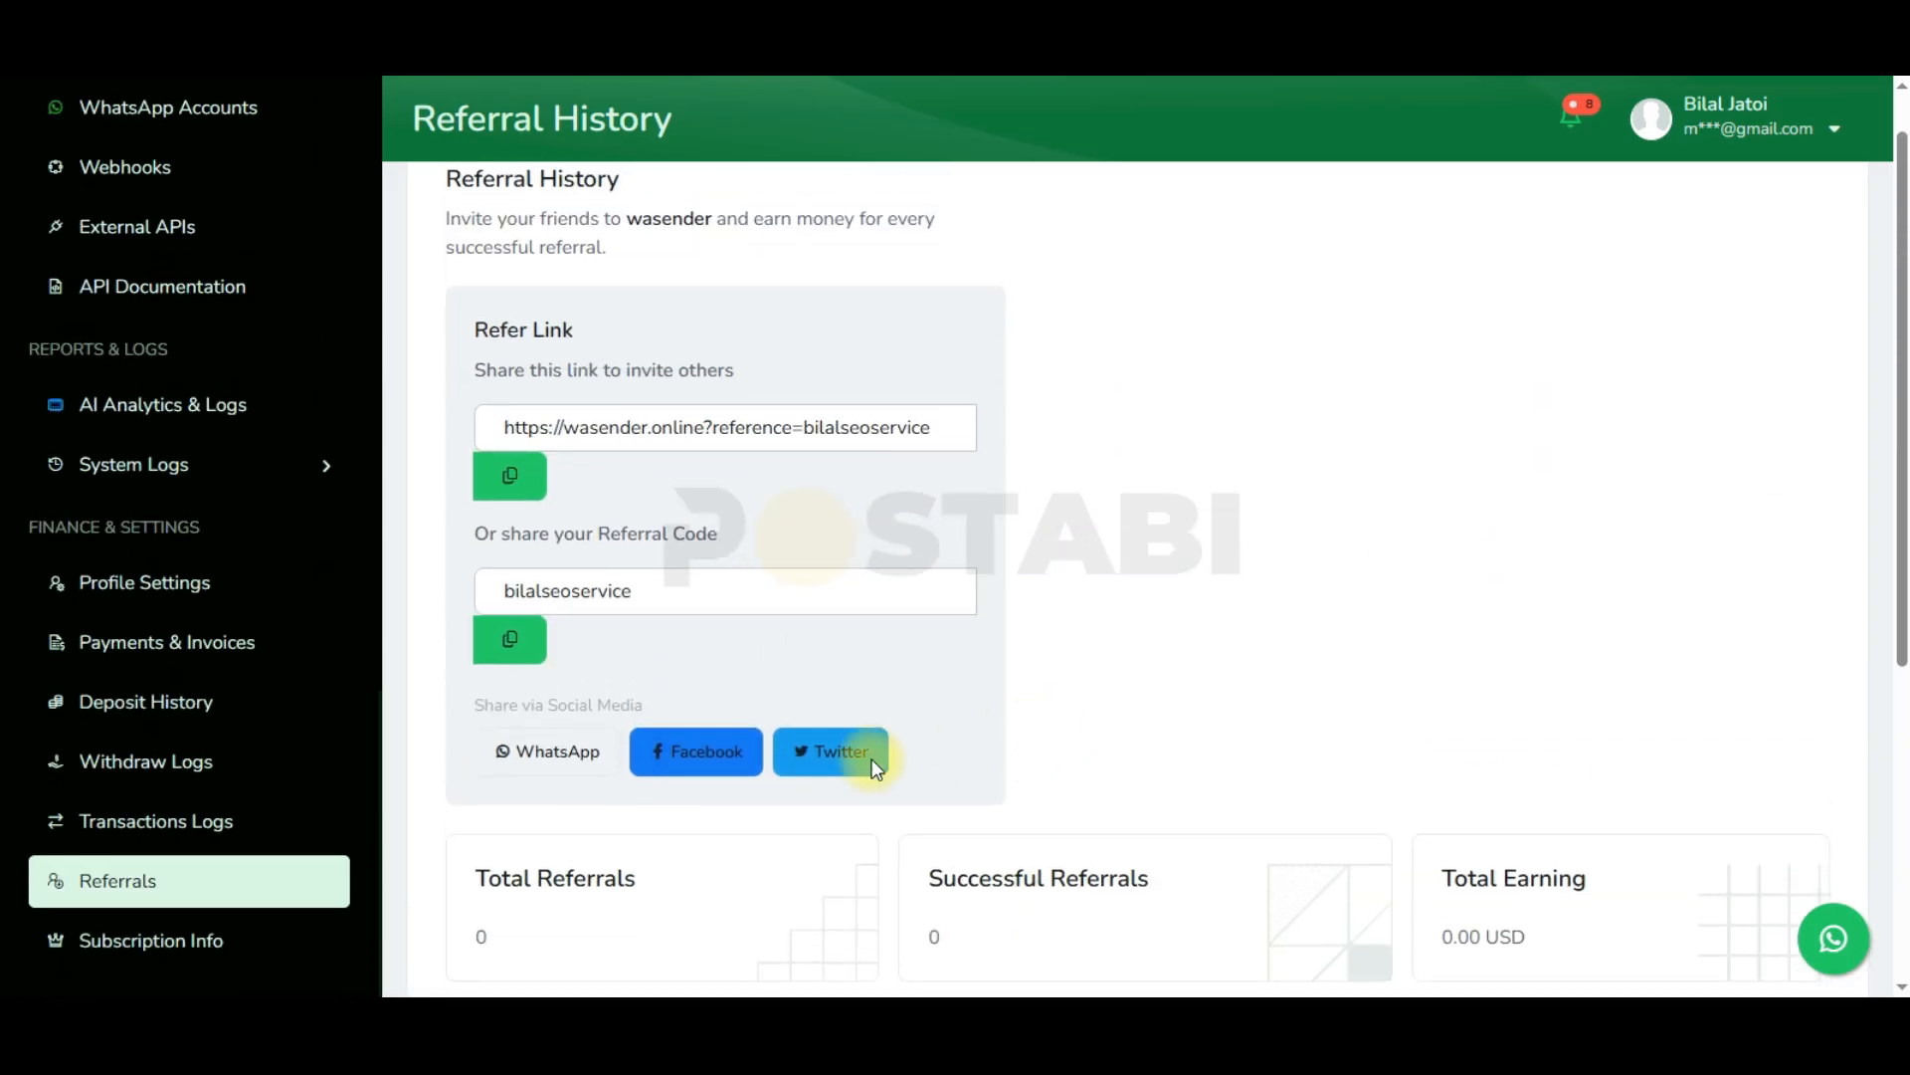
left_click(510, 477)
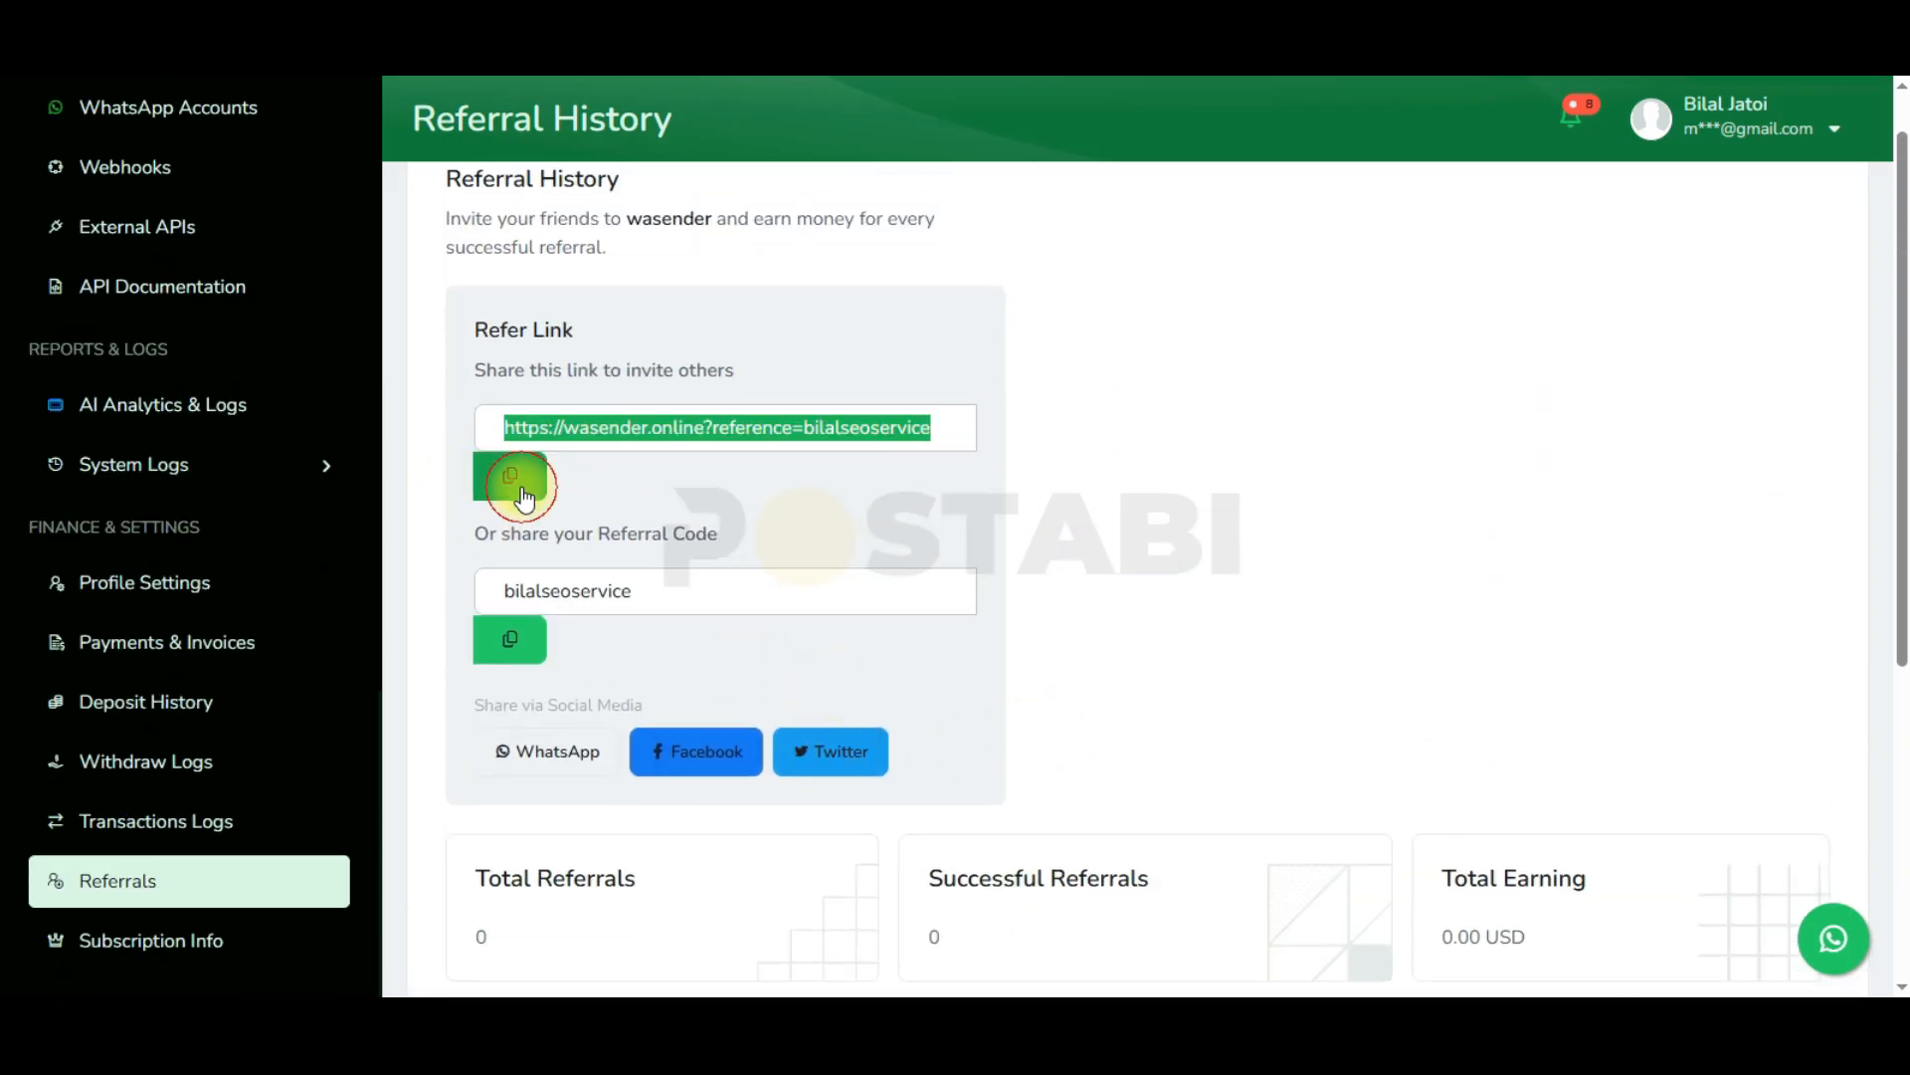
double_click(690, 577)
left_click(1066, 635)
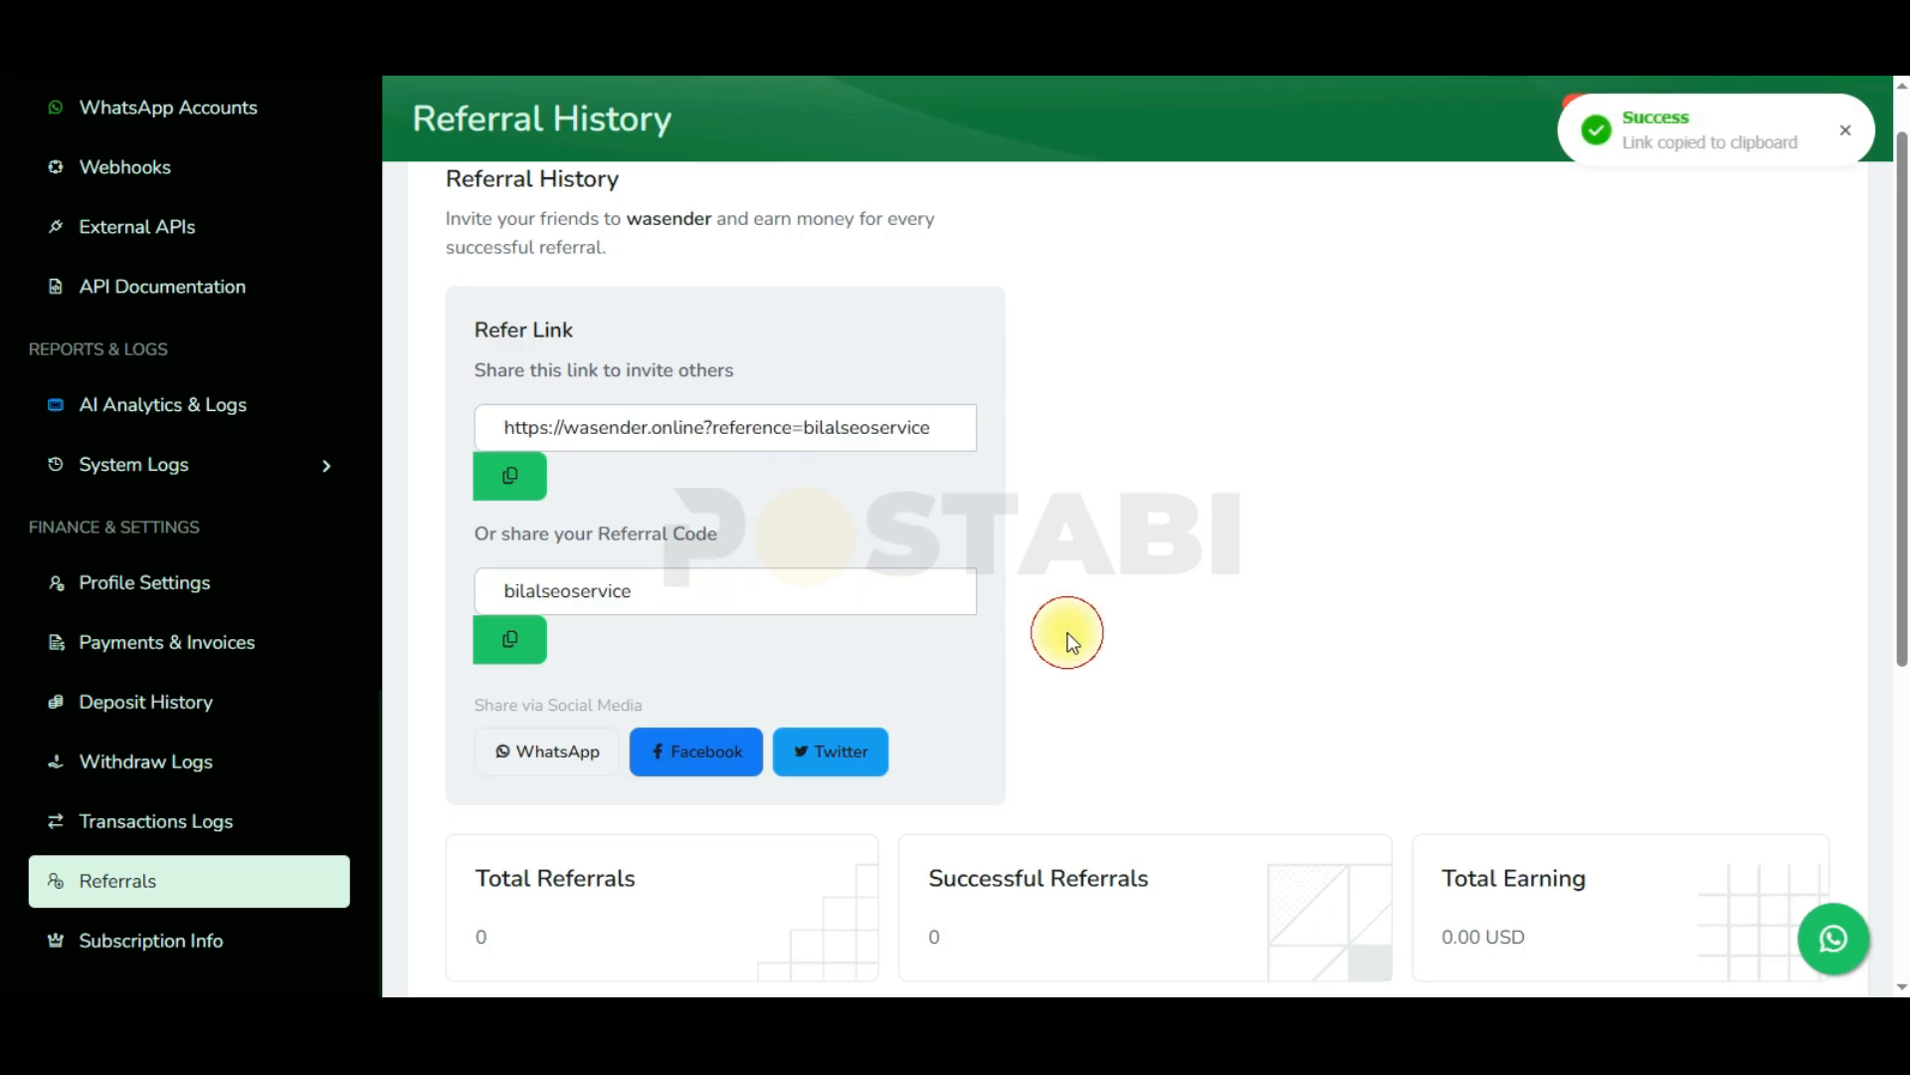
scroll(1069, 642, "down", 5)
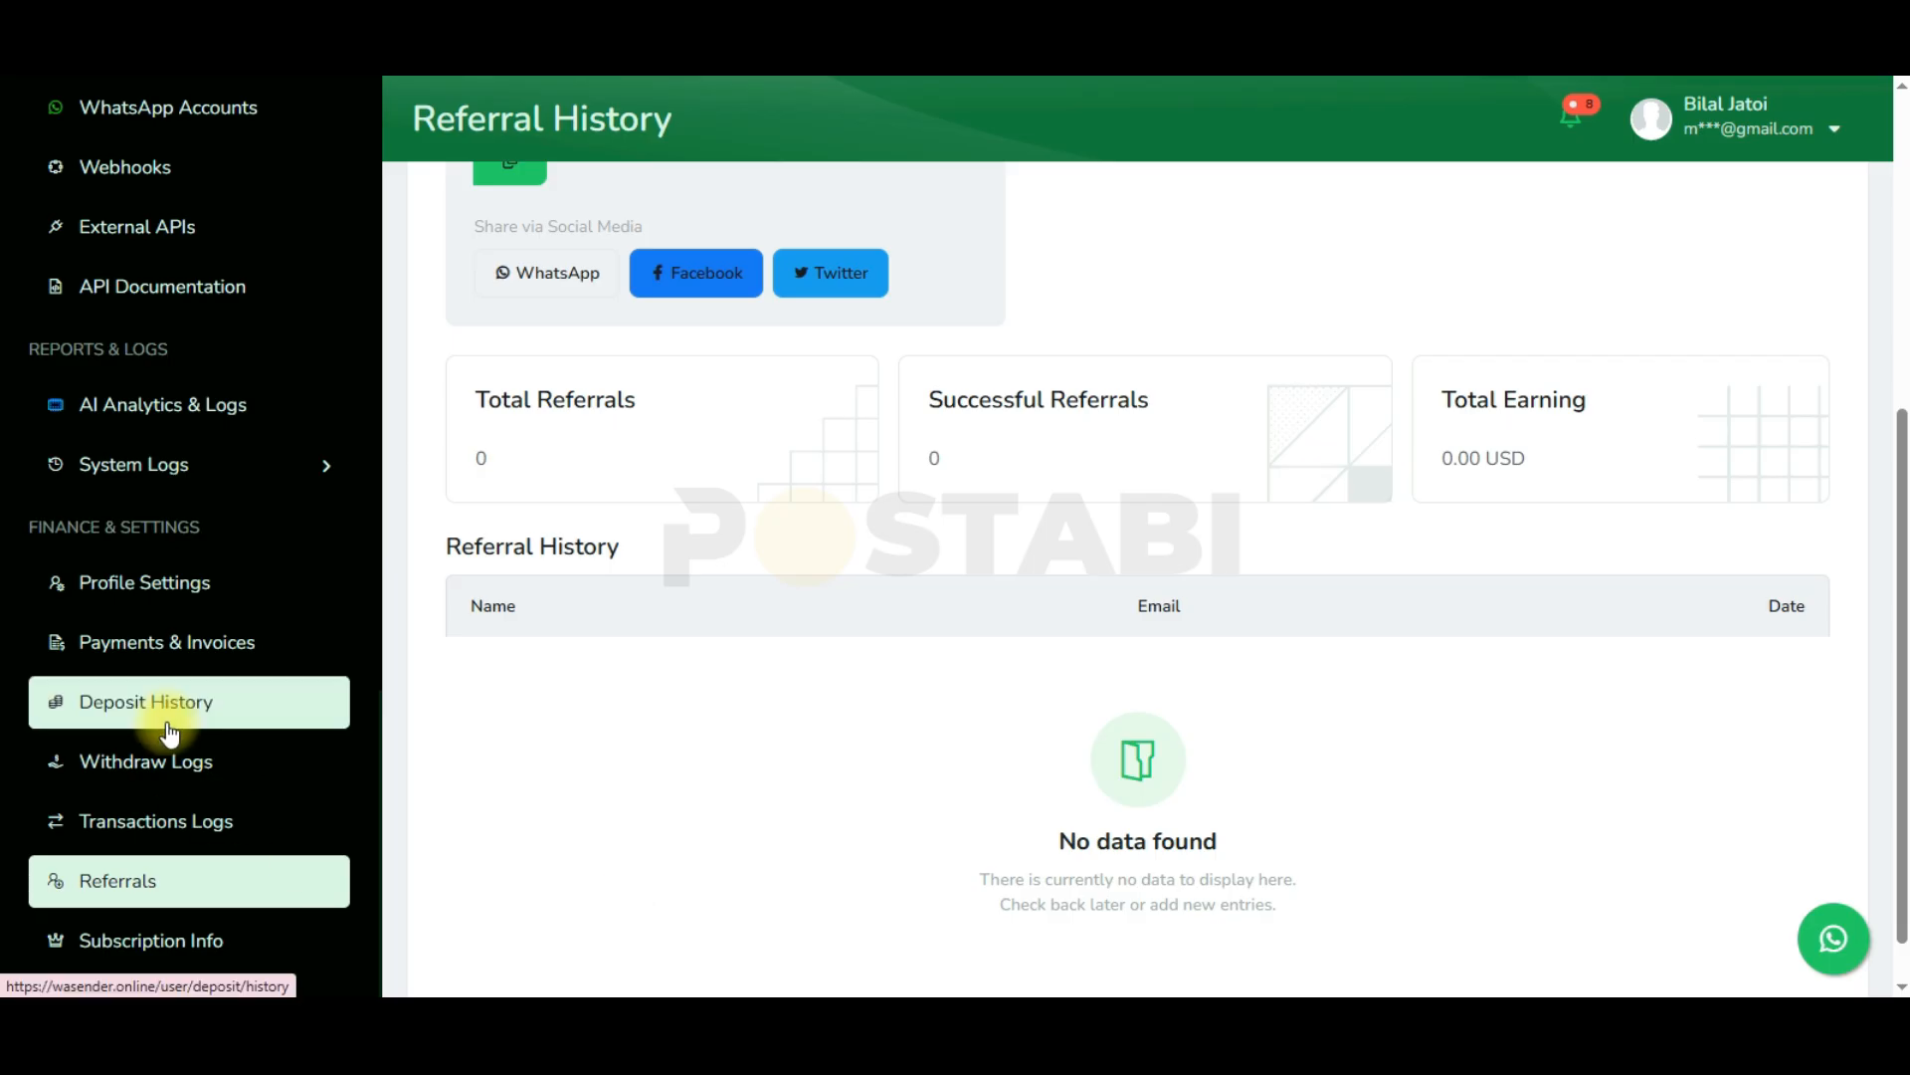
- Open the Payments & Invoices page with no payment links or invoices
left_click(219, 643)
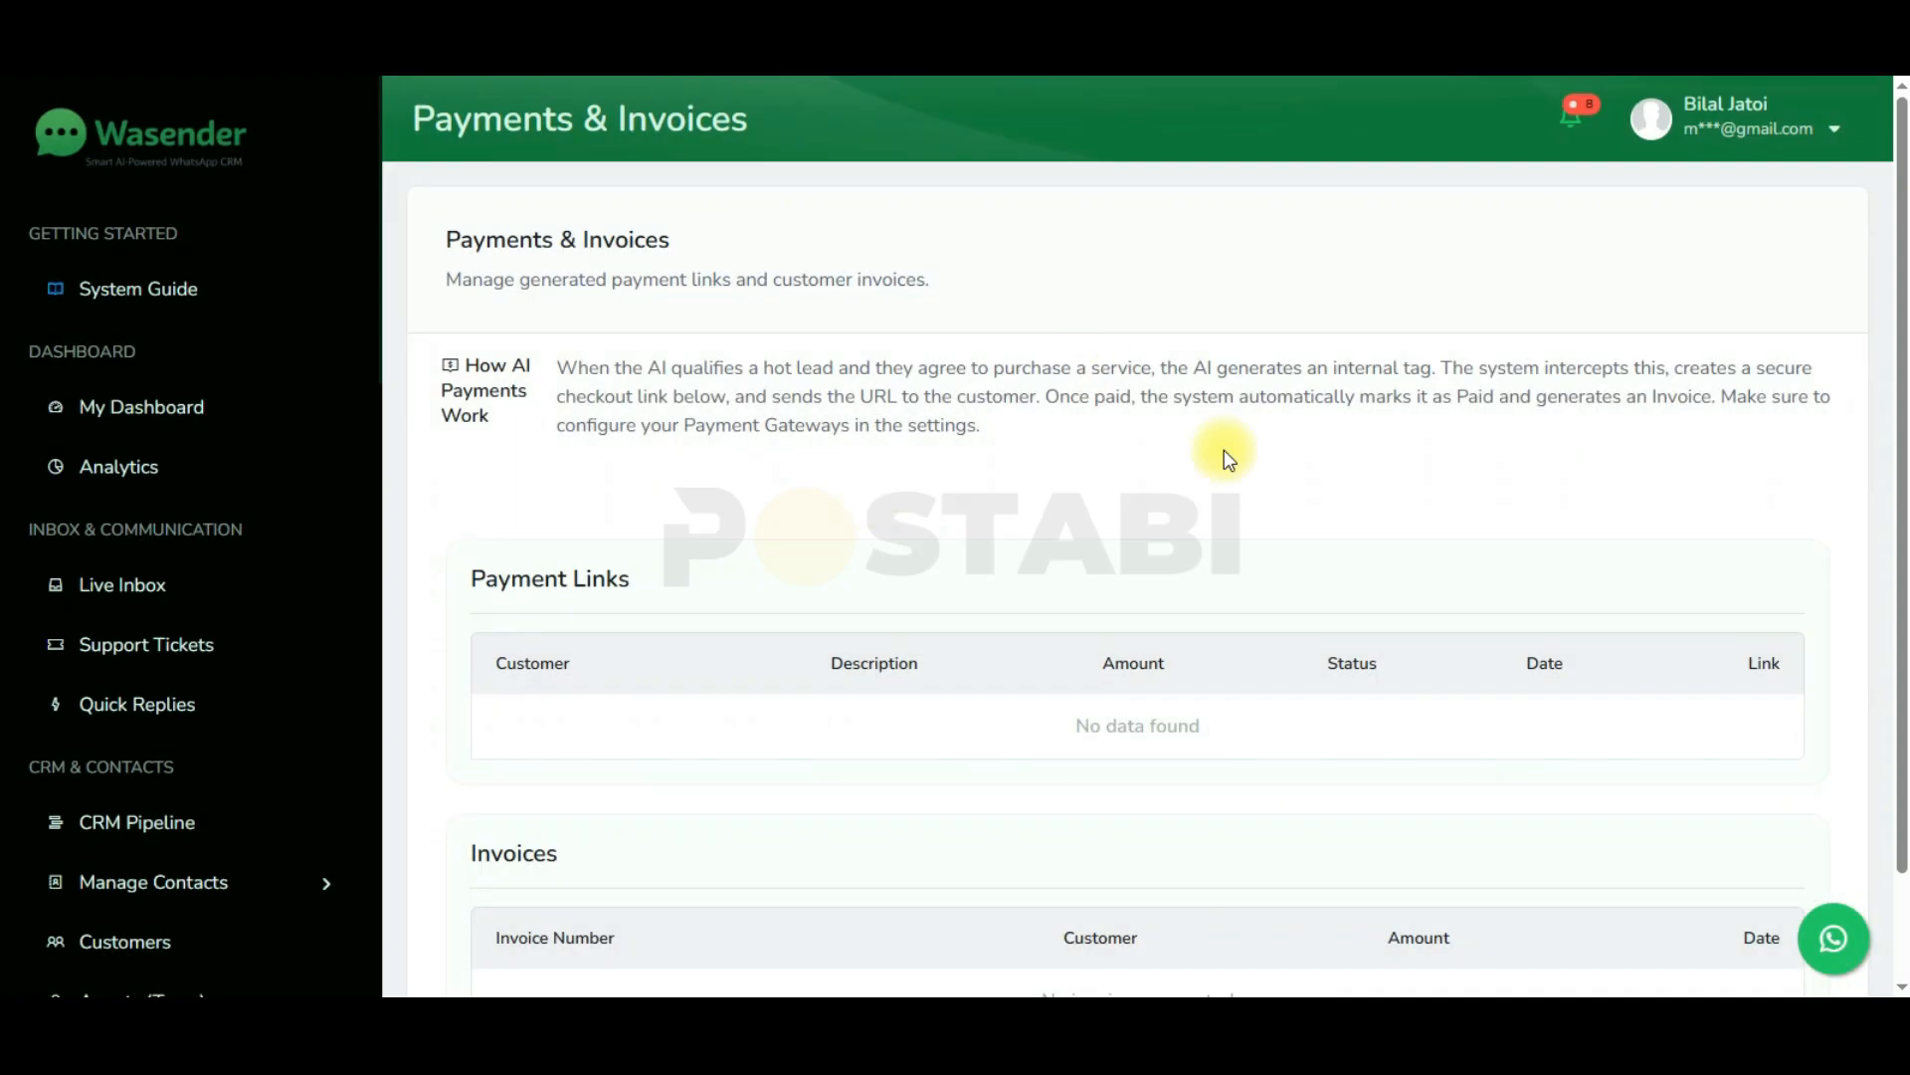
scroll(1901, 701, "down", 1)
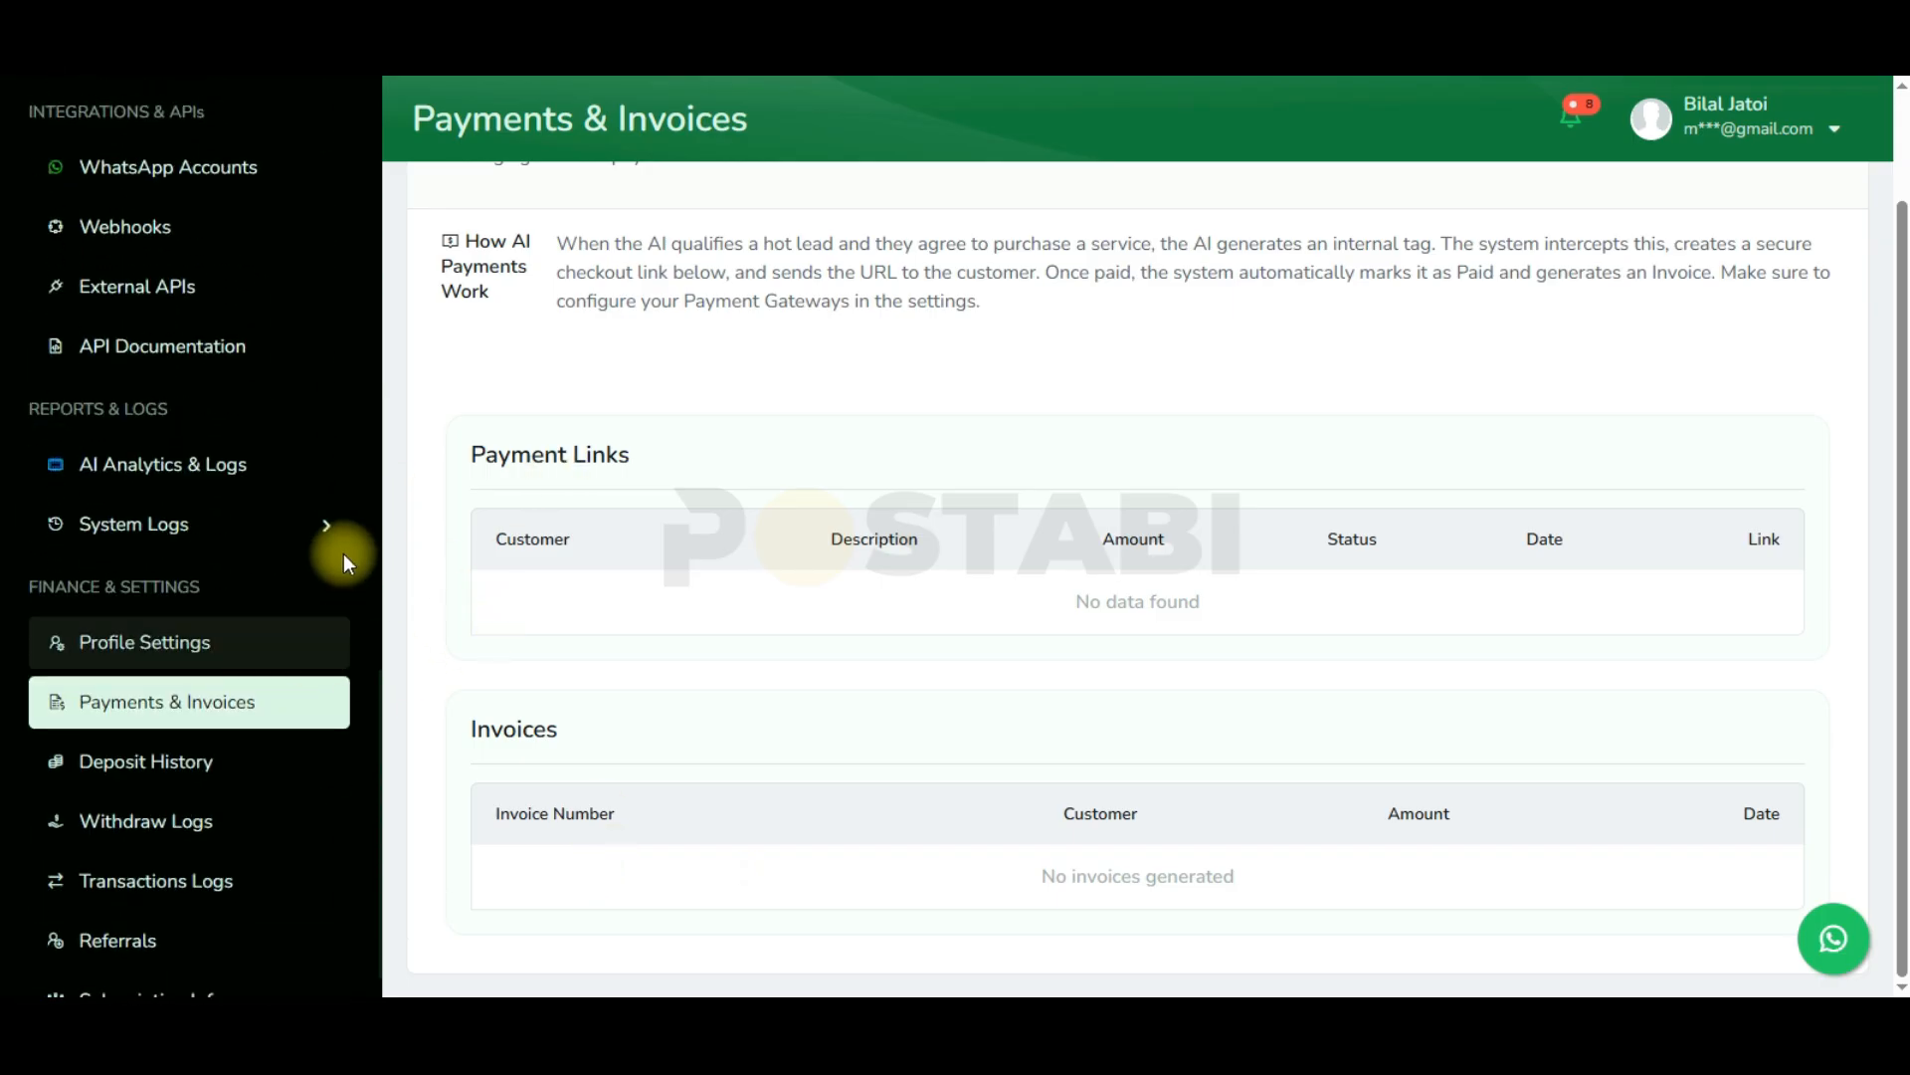
scroll(238, 403, "up", 2)
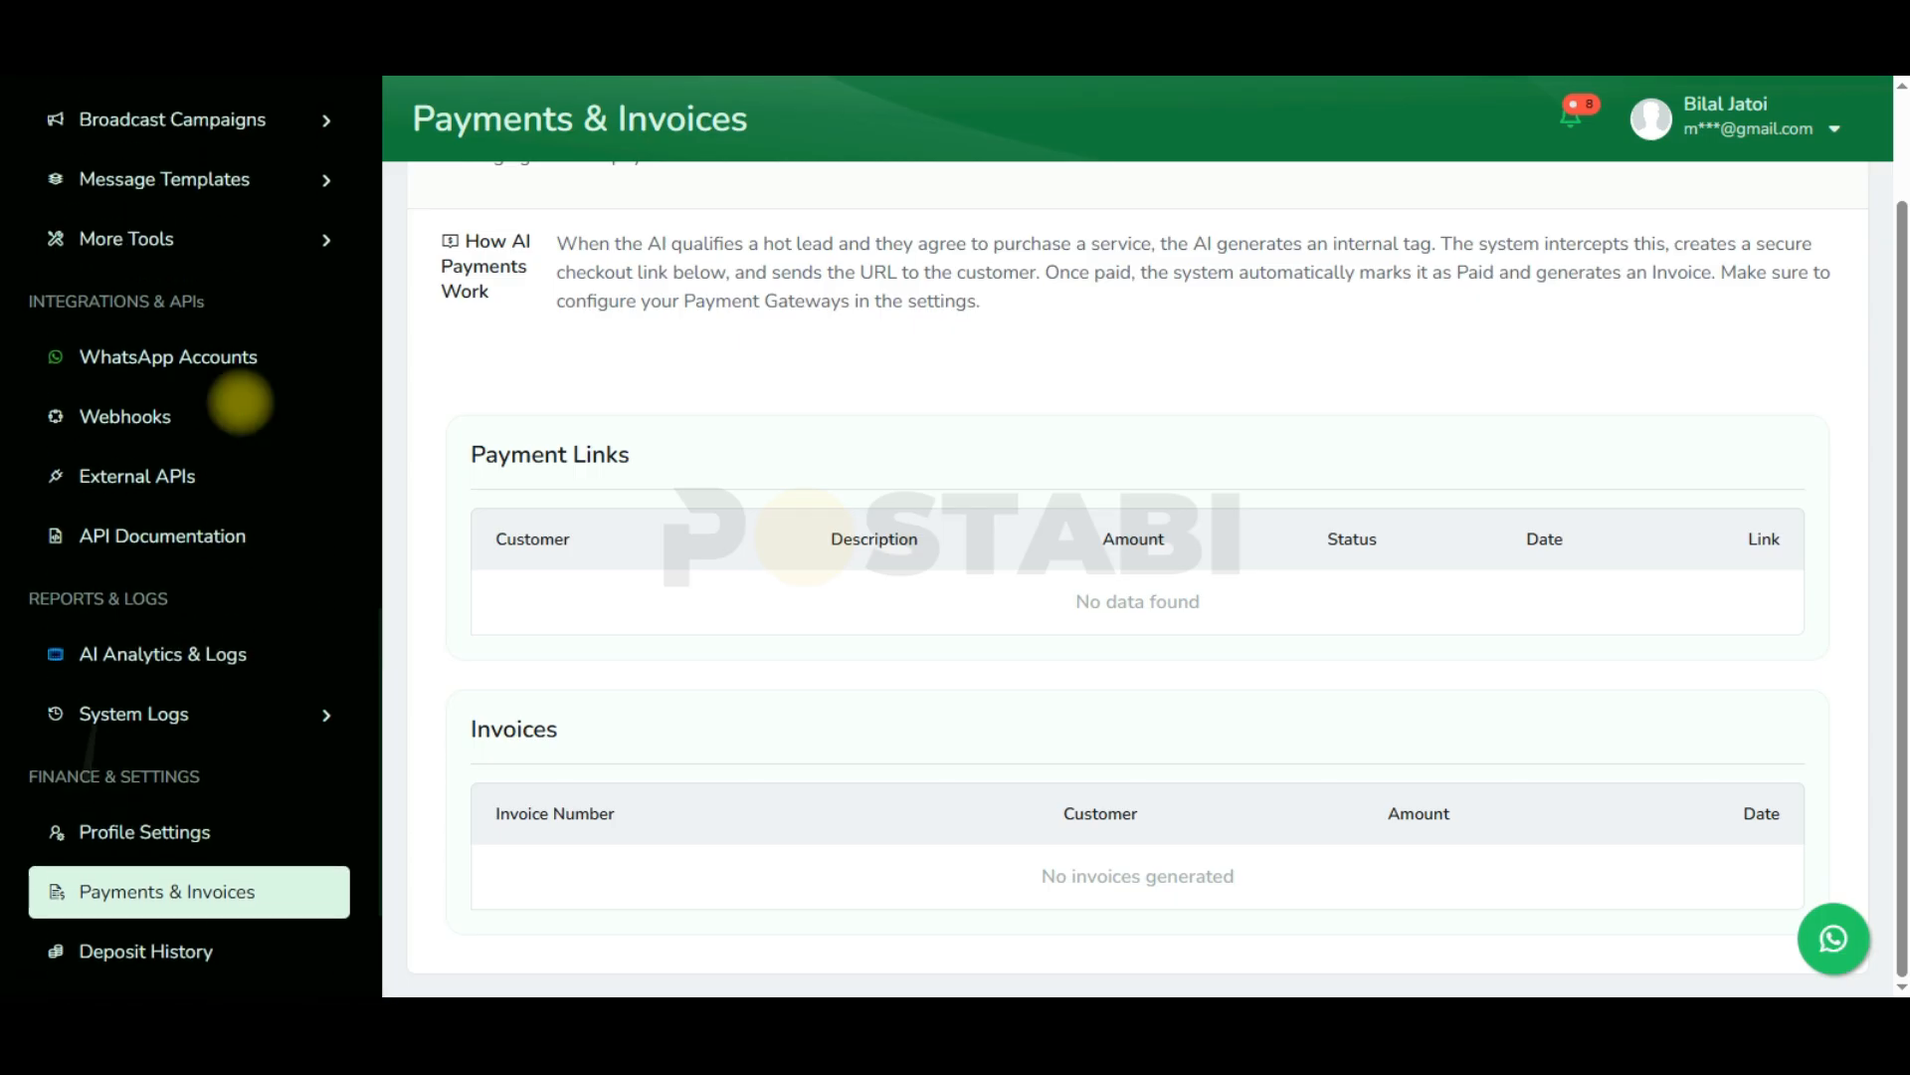
- Expand the System Logs section in the sidebar to browse its categories
left_click(320, 714)
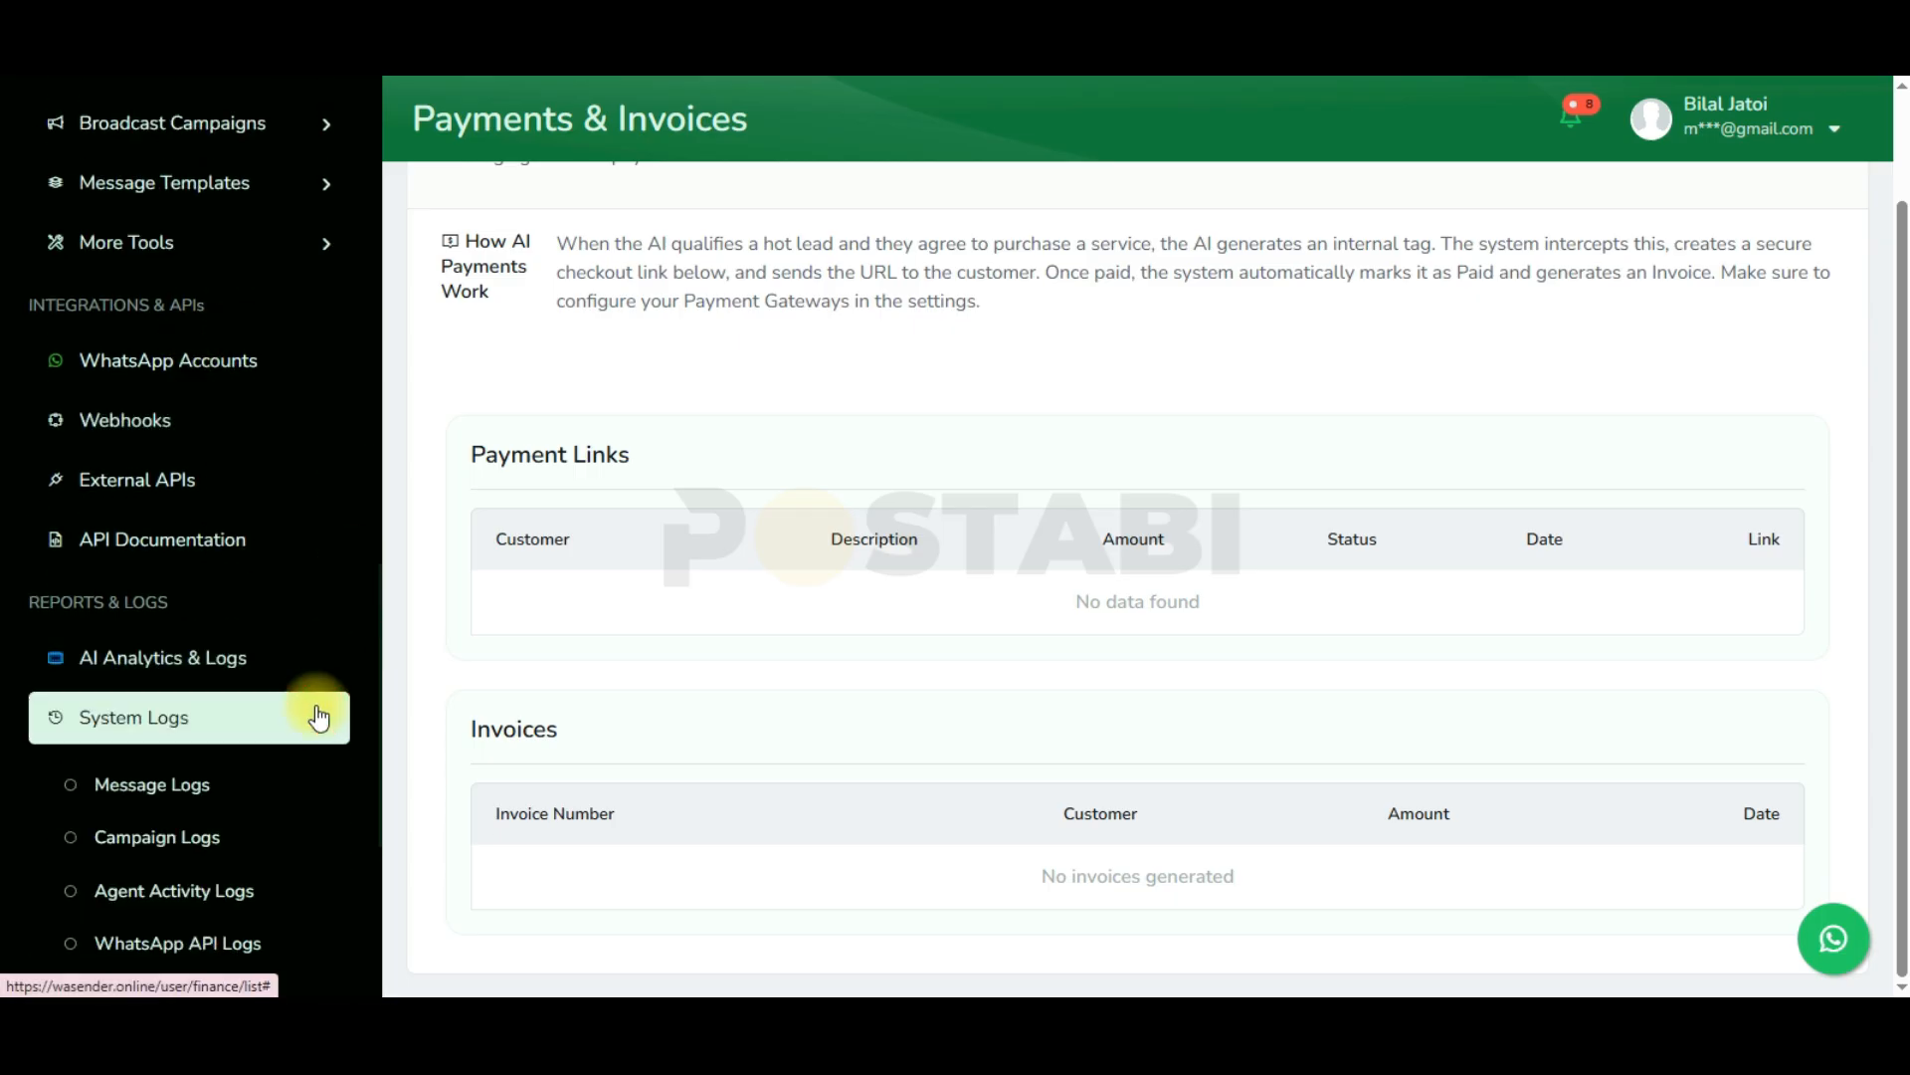
scroll(311, 697, "down", 3)
scroll(315, 706, "down", 2)
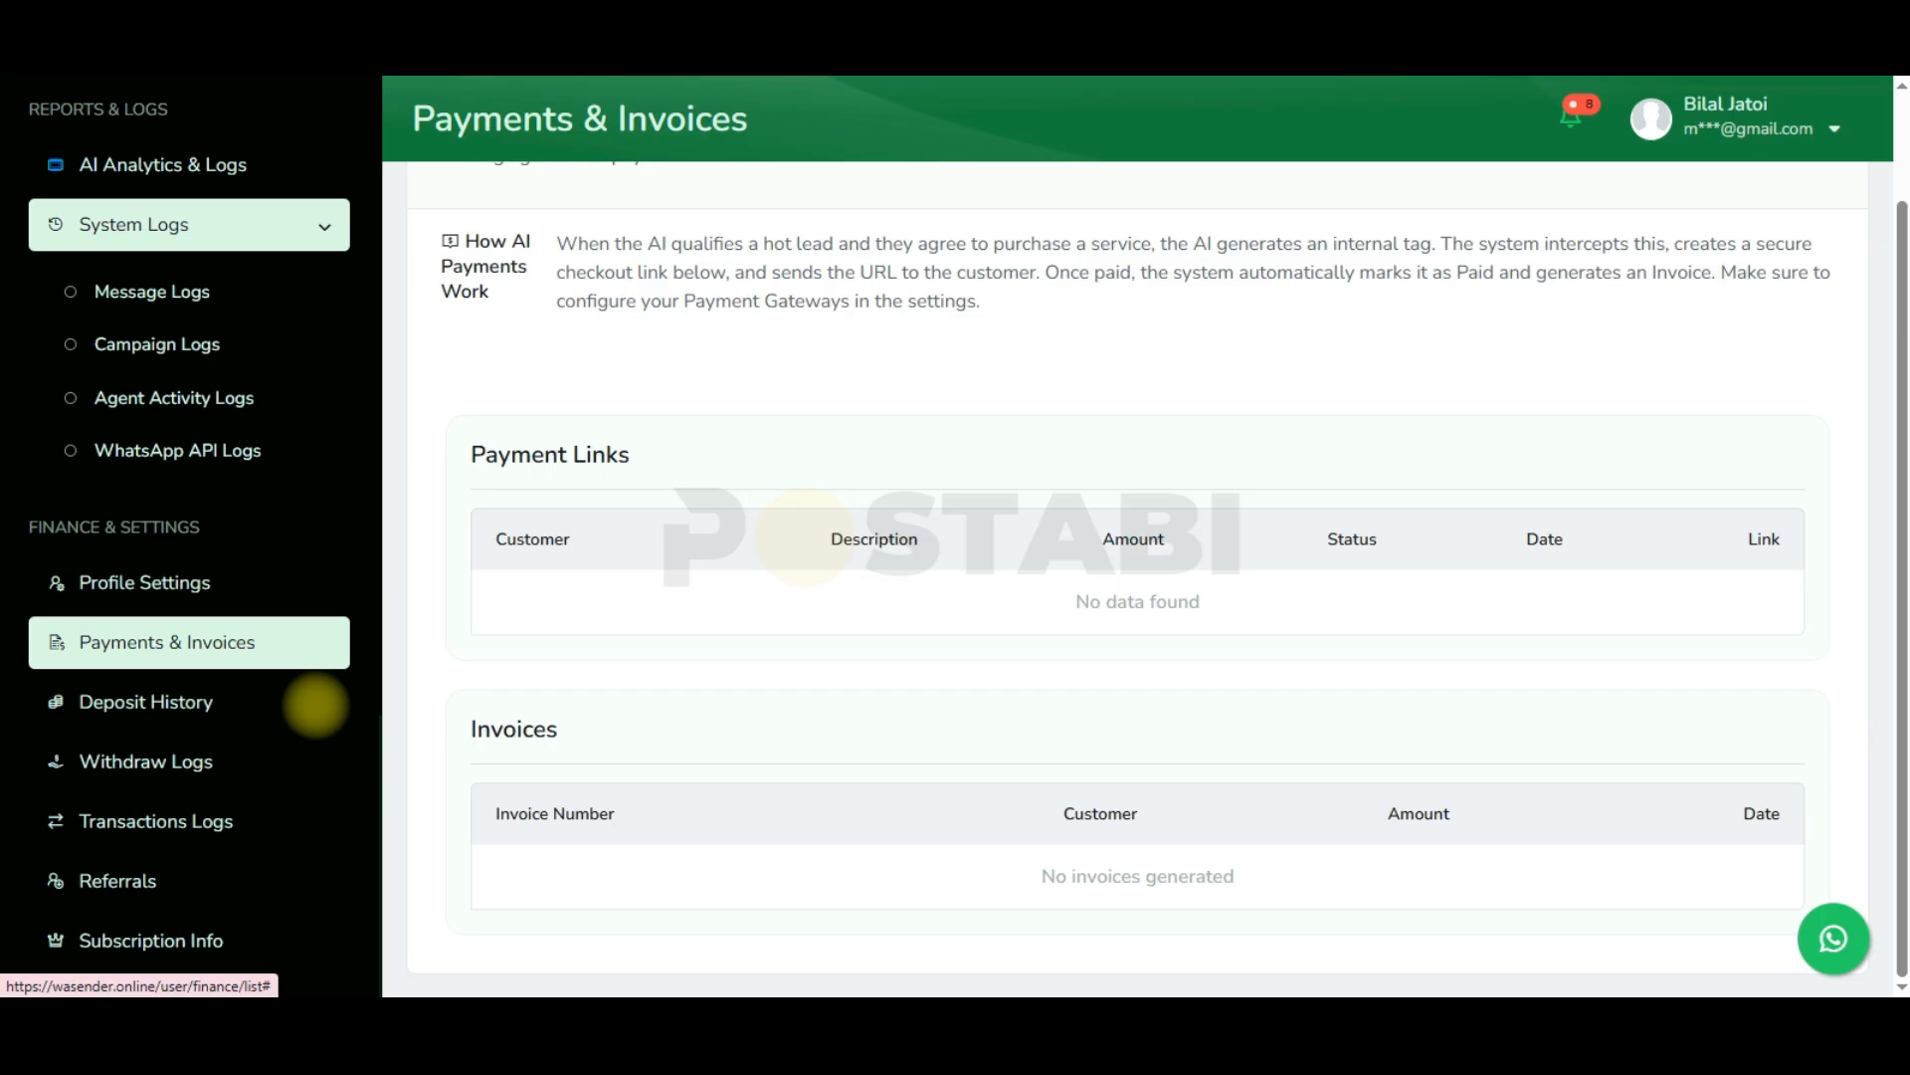
scroll(315, 705, "up", 9)
scroll(314, 705, "up", 8)
scroll(316, 706, "up", 3)
scroll(316, 706, "down", 6)
scroll(315, 705, "down", 3)
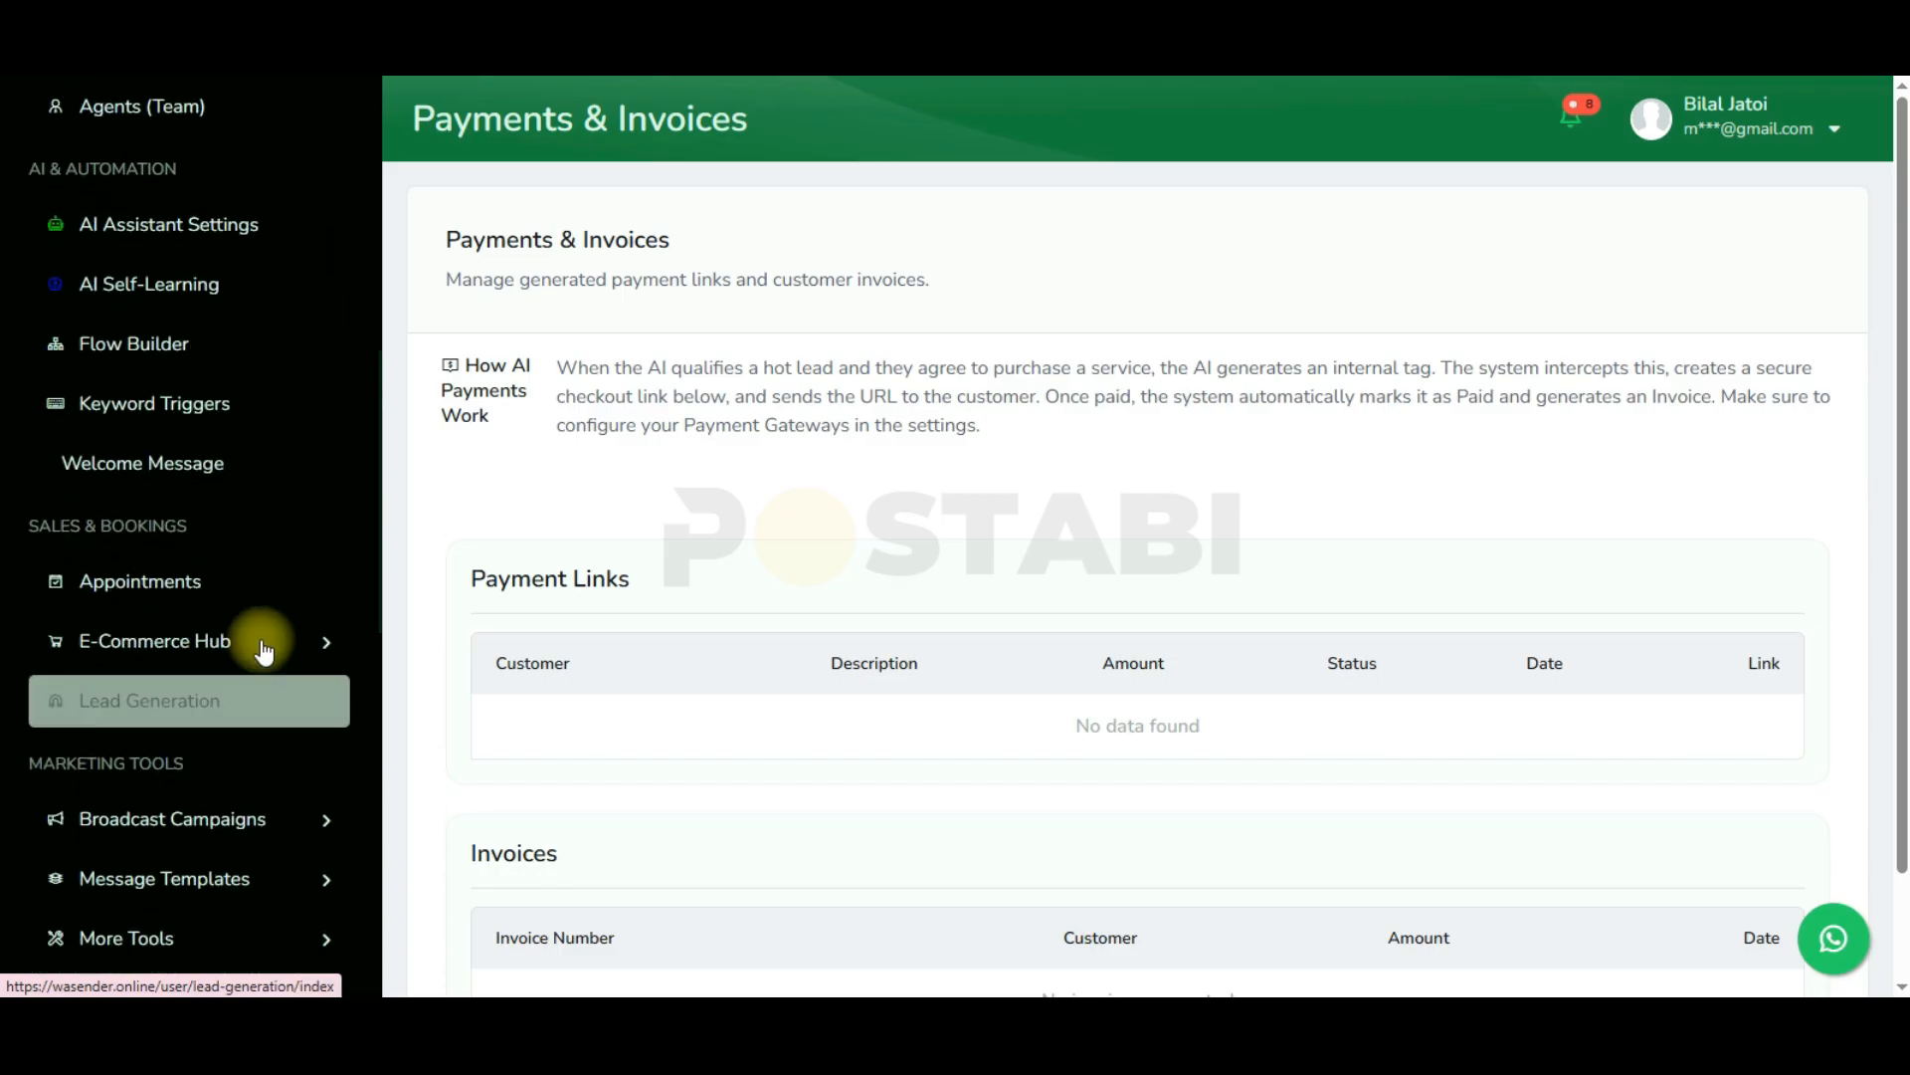
- Expand the E-Commerce Hub, More Tools and Broadcast Campaigns sidebar sections
left_click(317, 662)
scroll(321, 650, "down", 2)
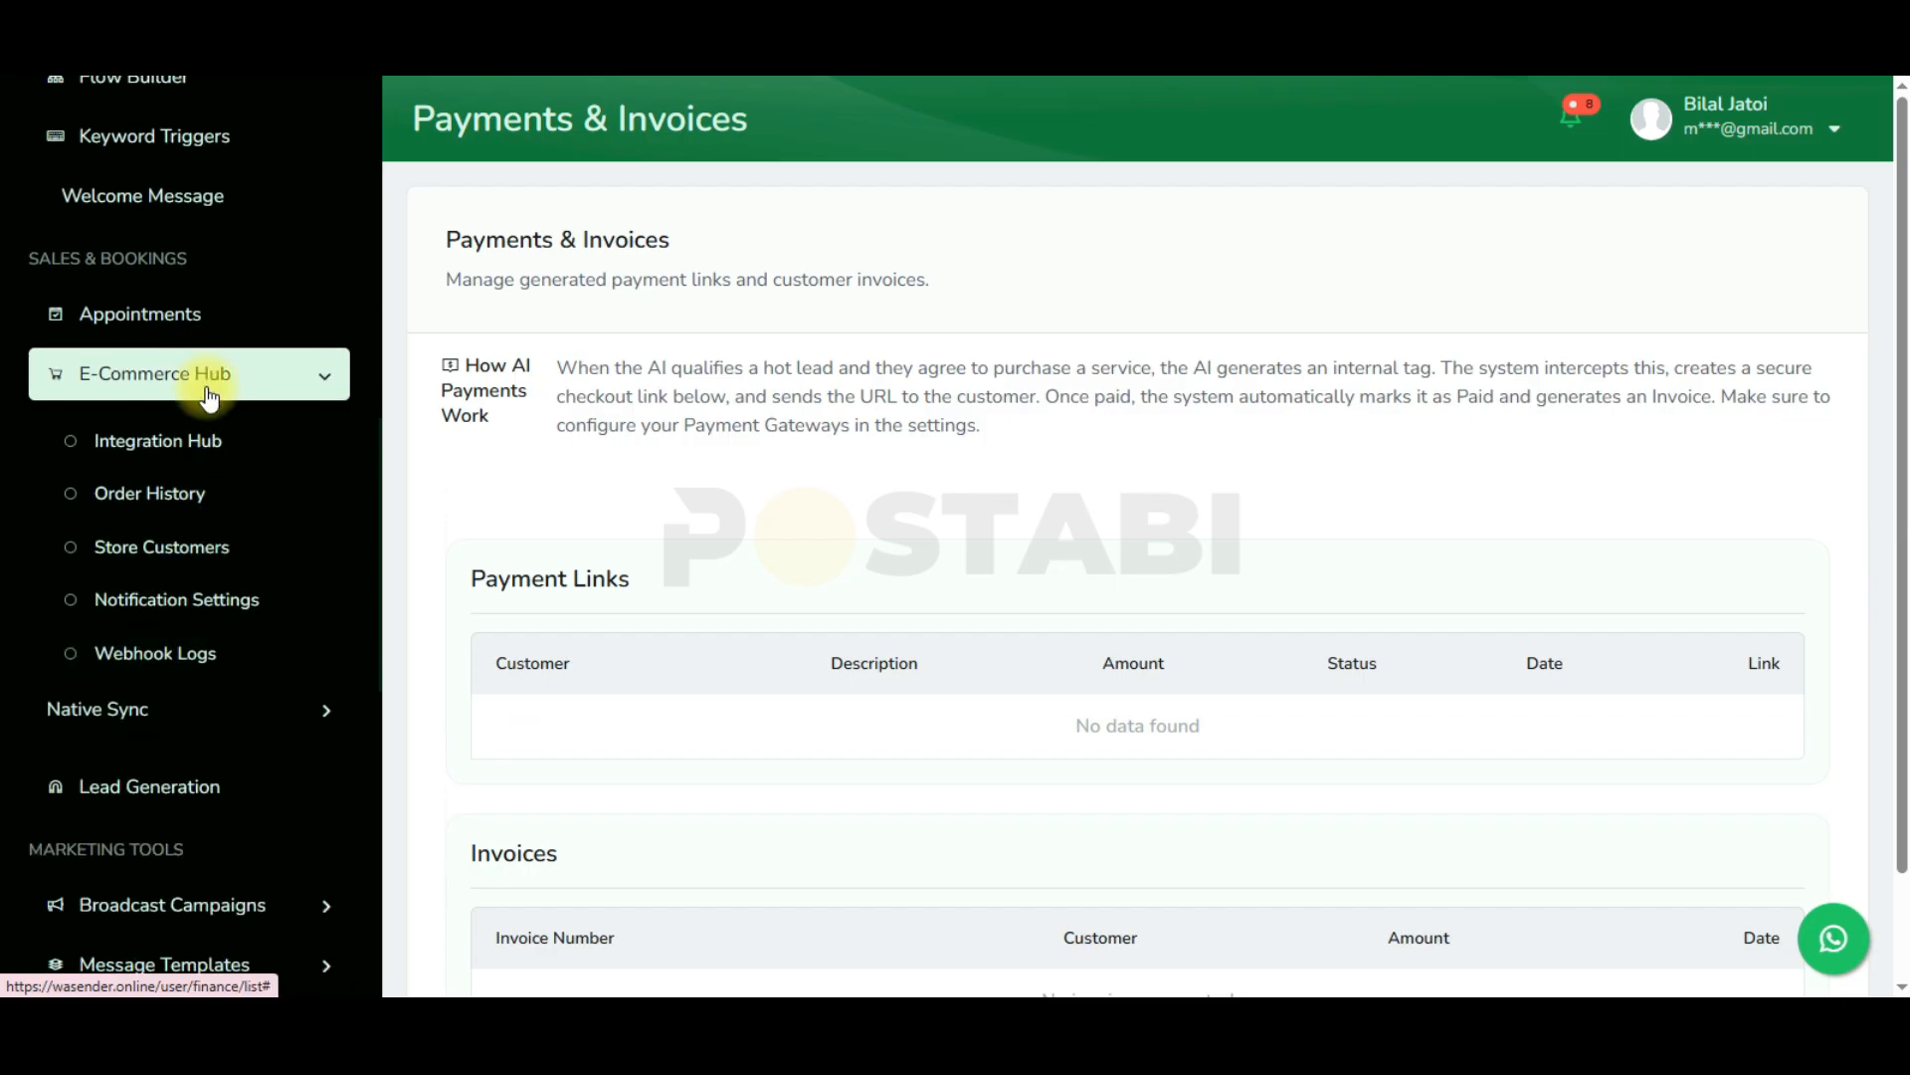
left_click(278, 546)
left_click(299, 617)
left_click(209, 630)
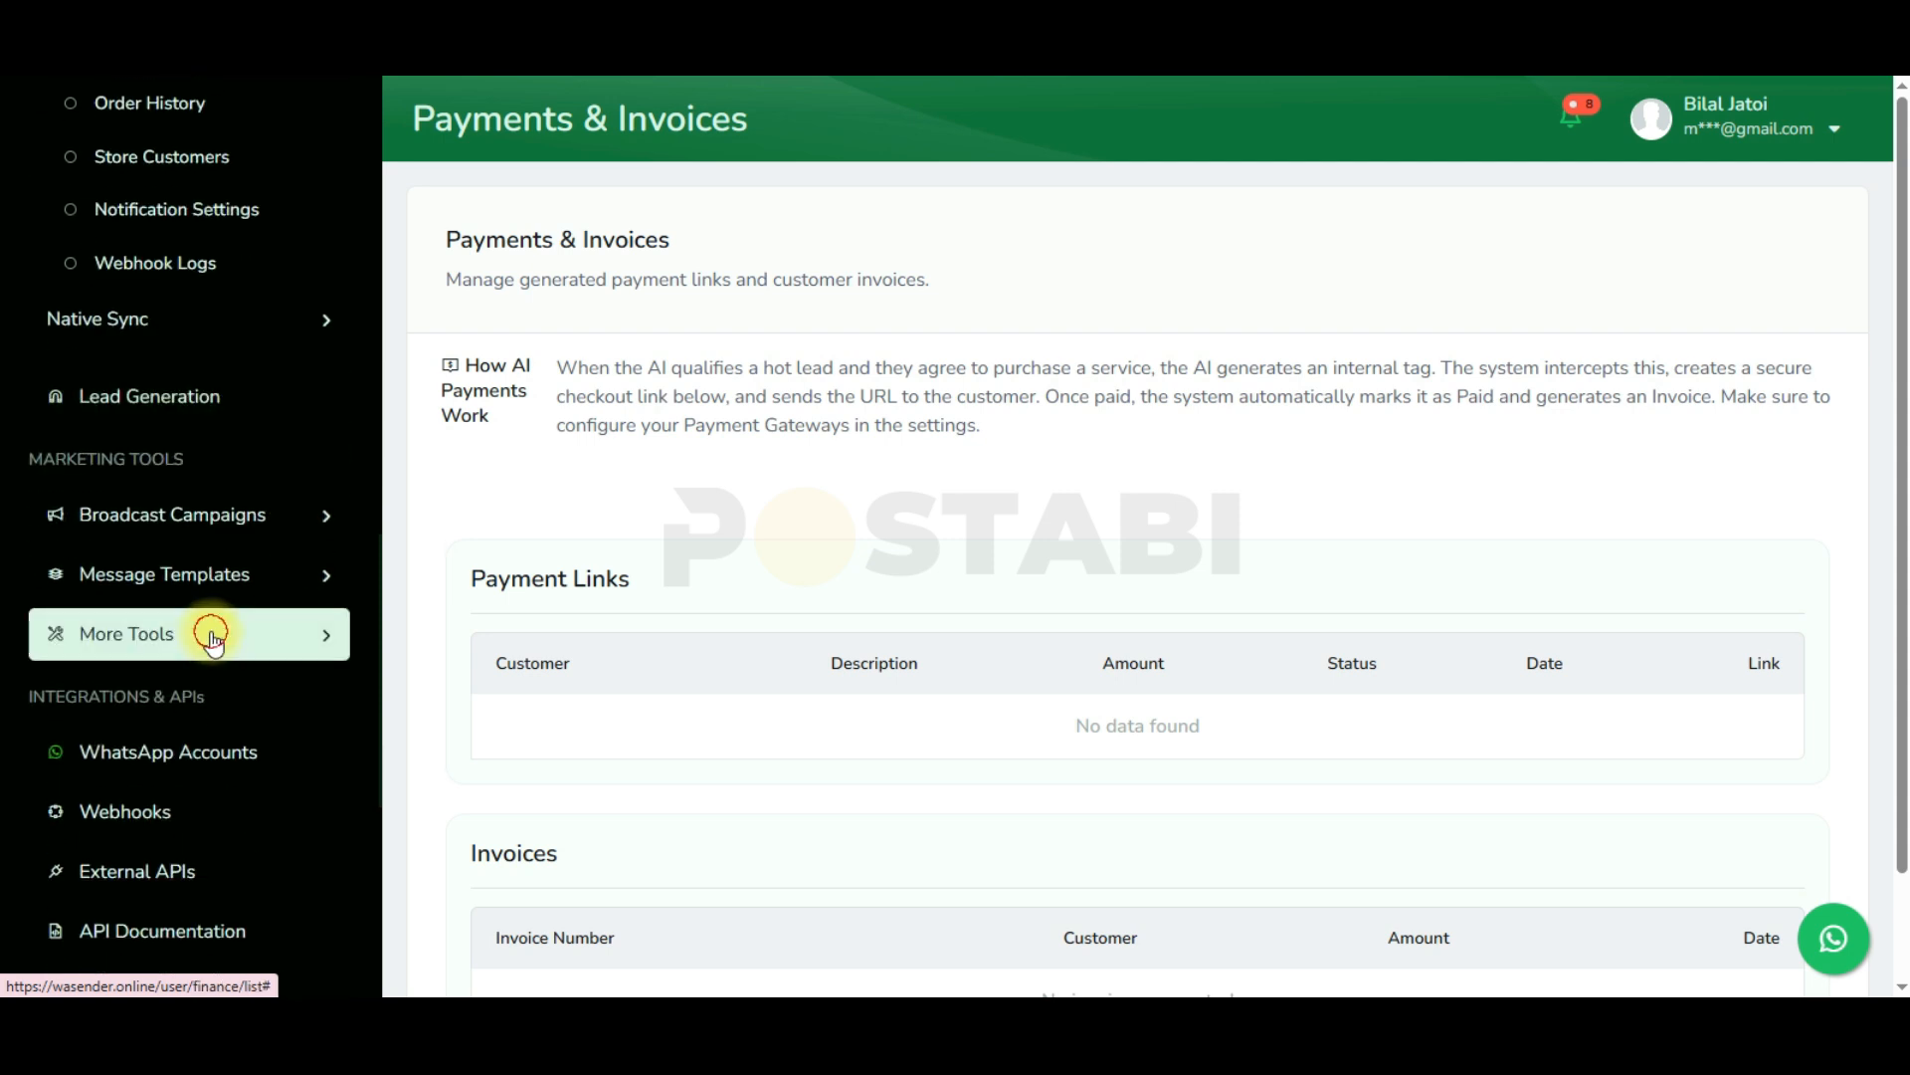
left_click(256, 171)
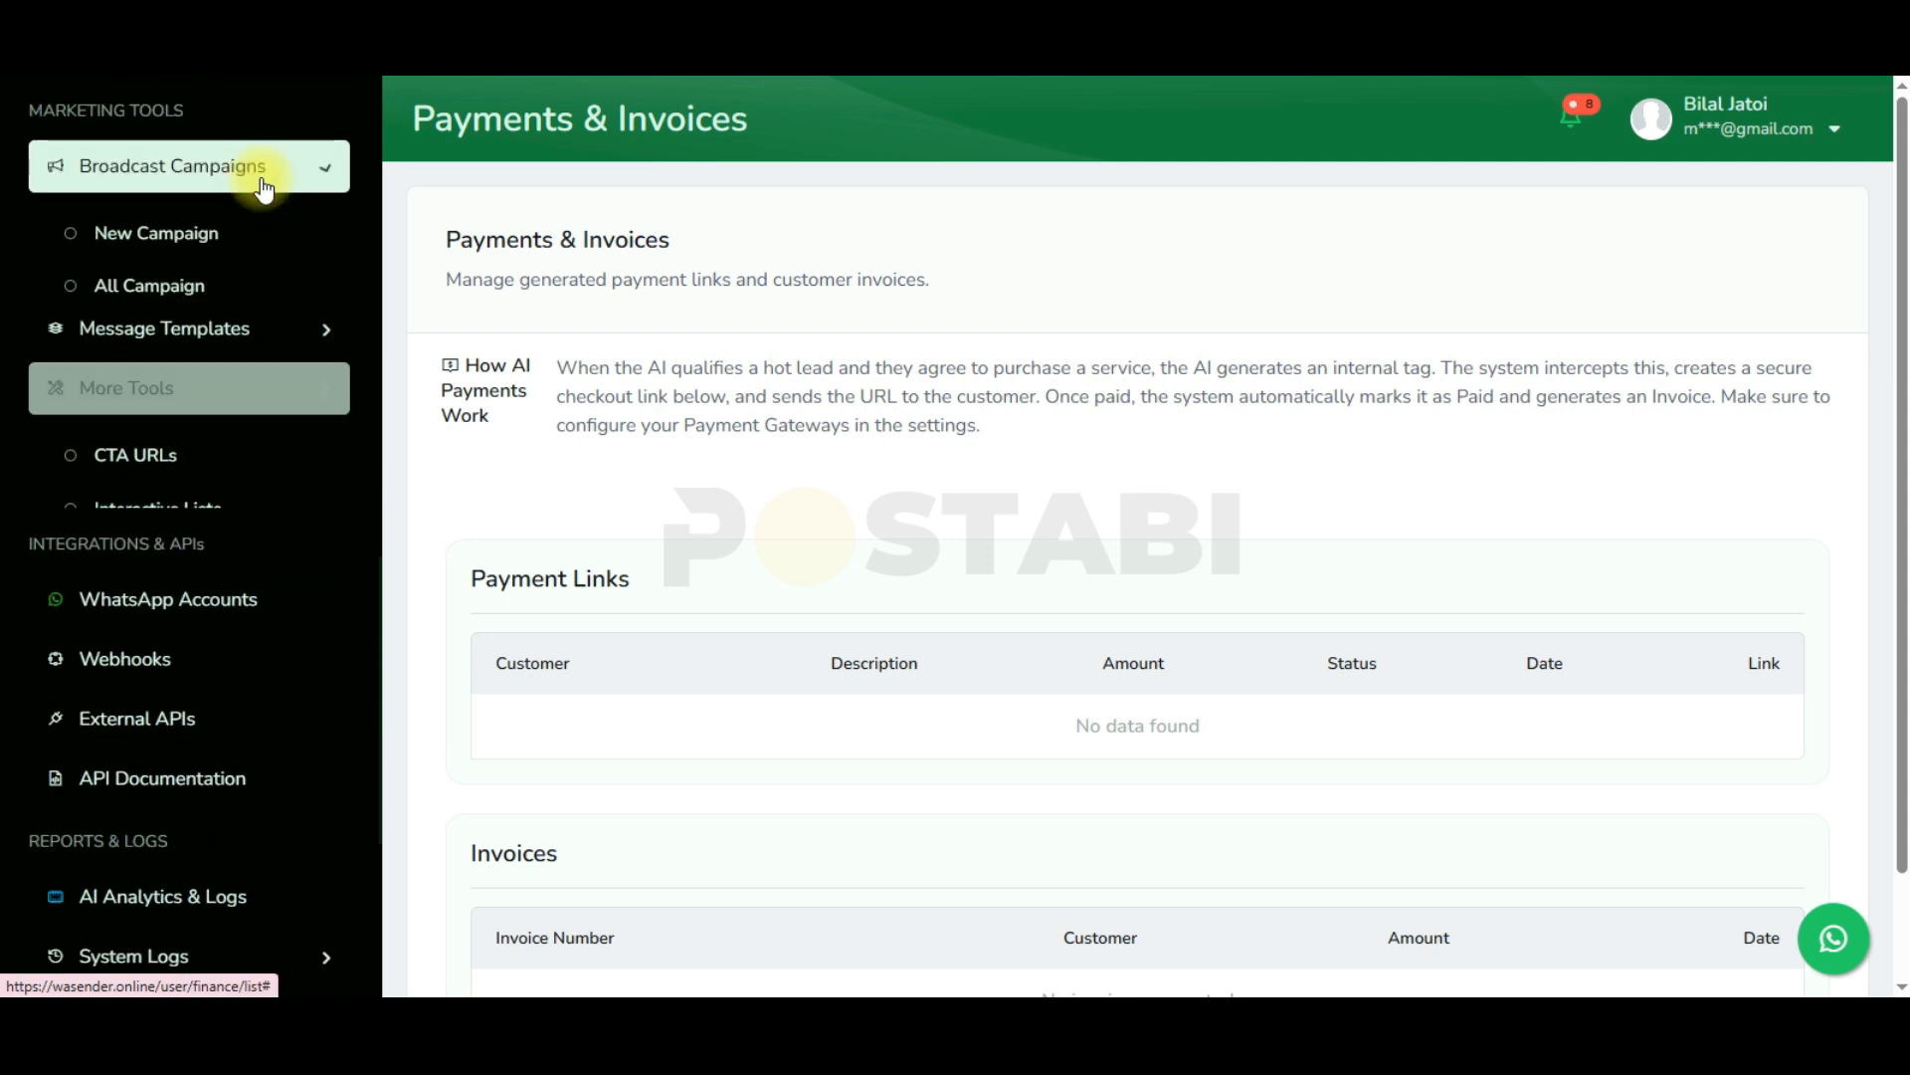
- In the real-time Bulk Sender, select the connected WhatsApp account as sender
right_click(239, 251)
key("Escape")
left_click(232, 342)
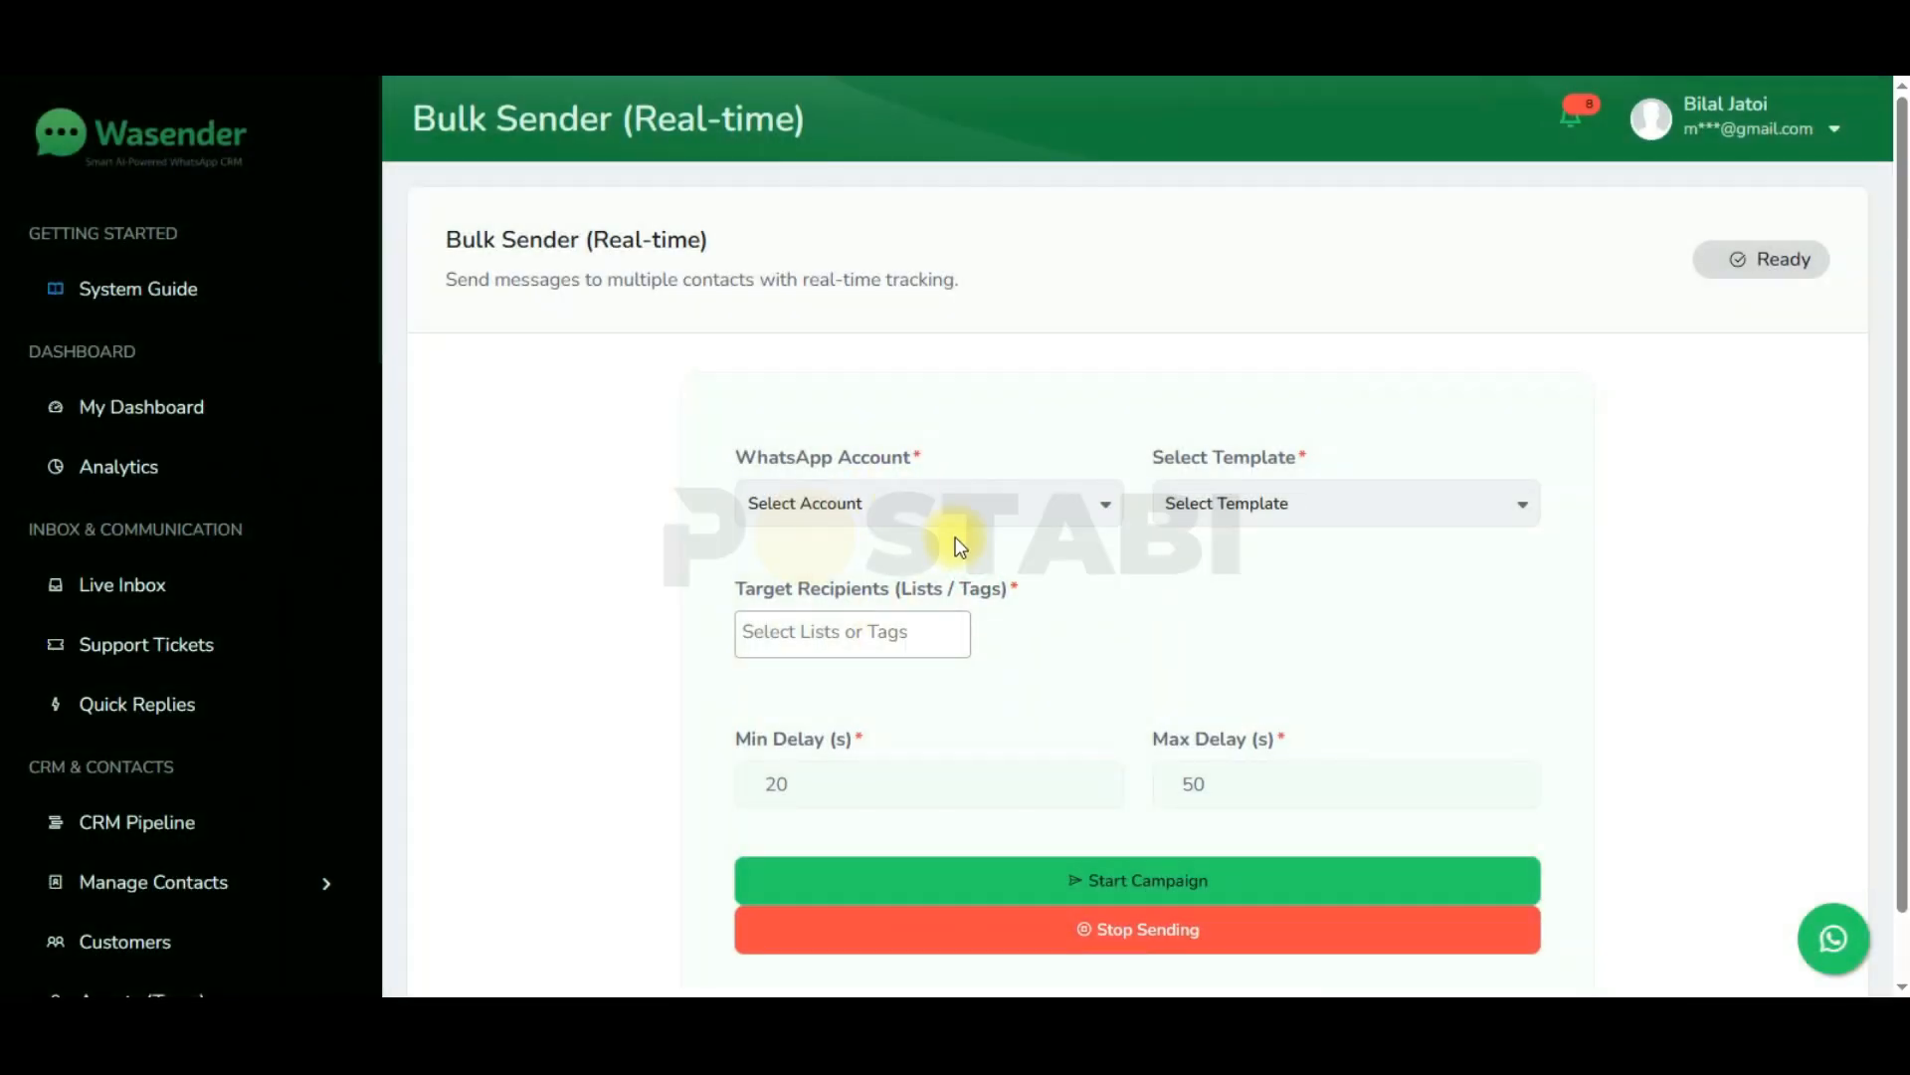
left_click(827, 503)
left_click(836, 498)
left_click(856, 503)
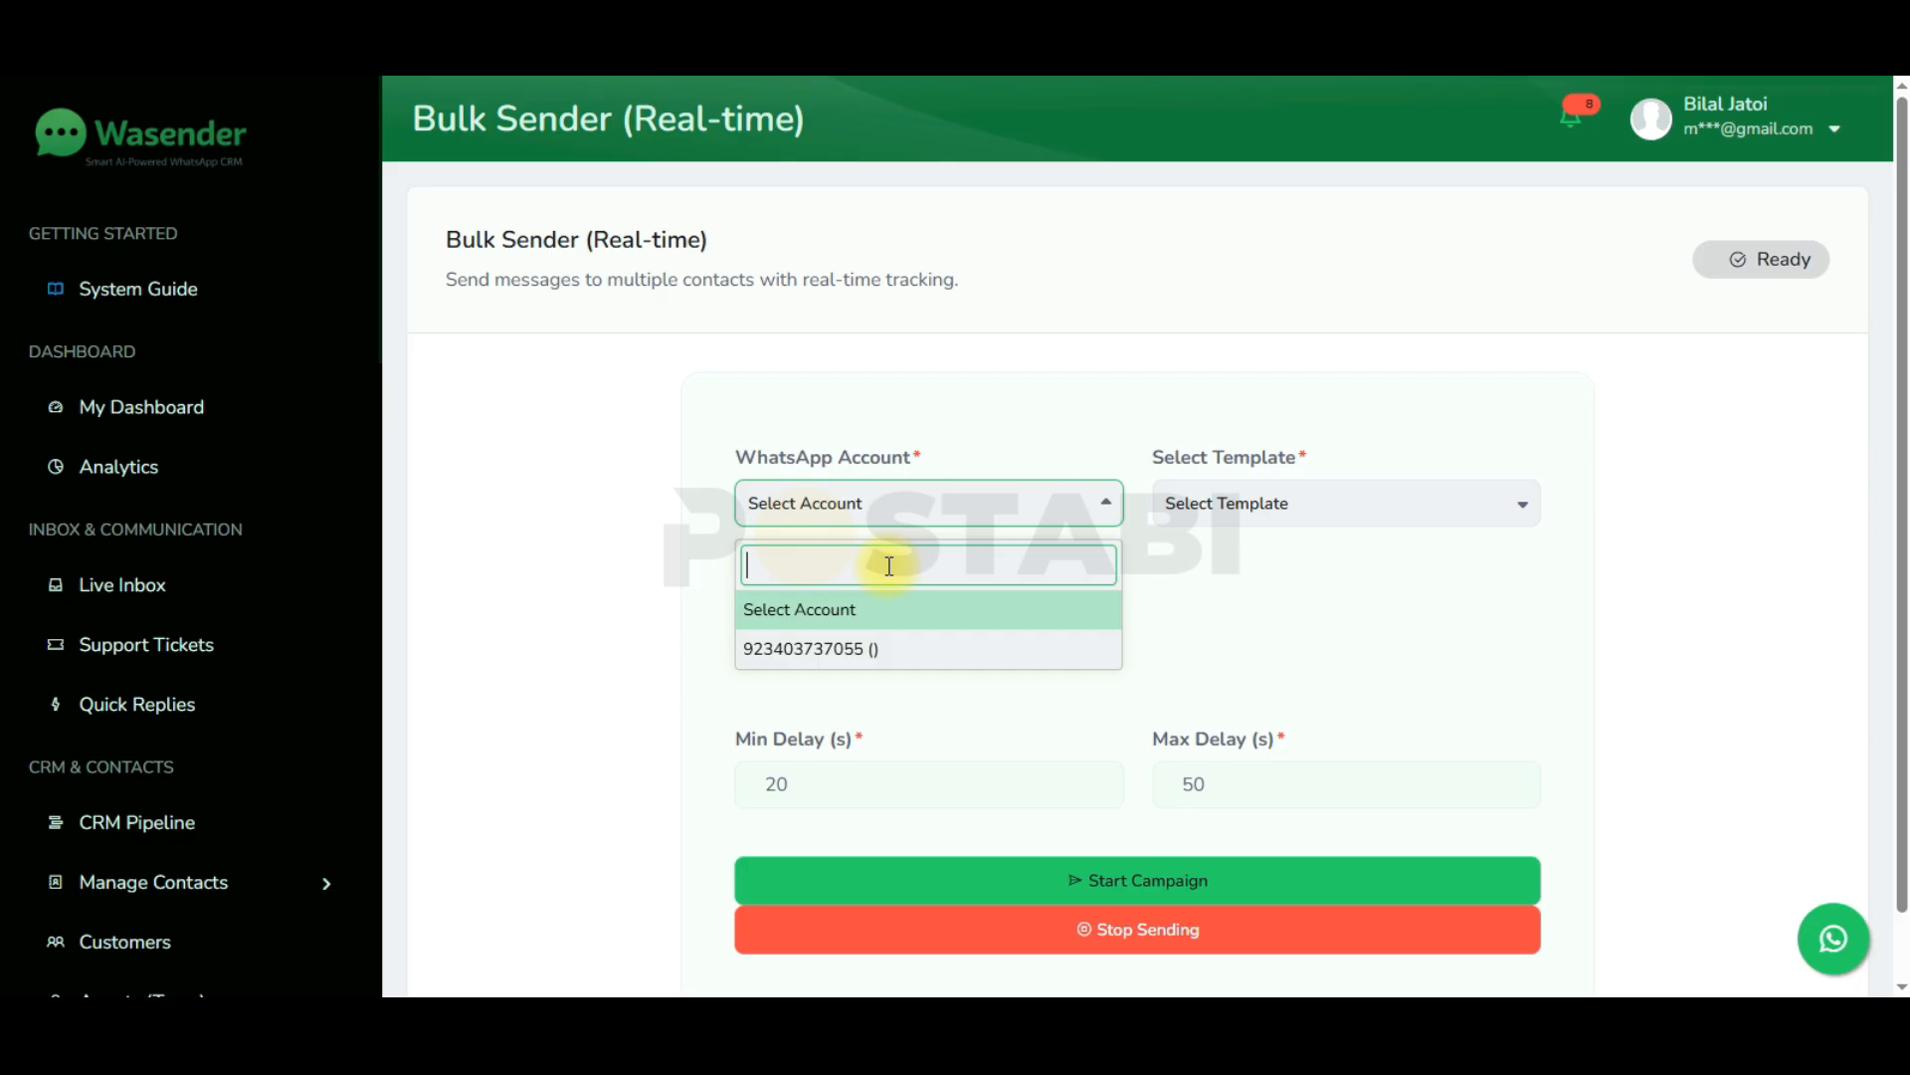
left_click(906, 652)
- Choose the following_up_on_your_request template and target the PIDC contact list
left_click(1237, 501)
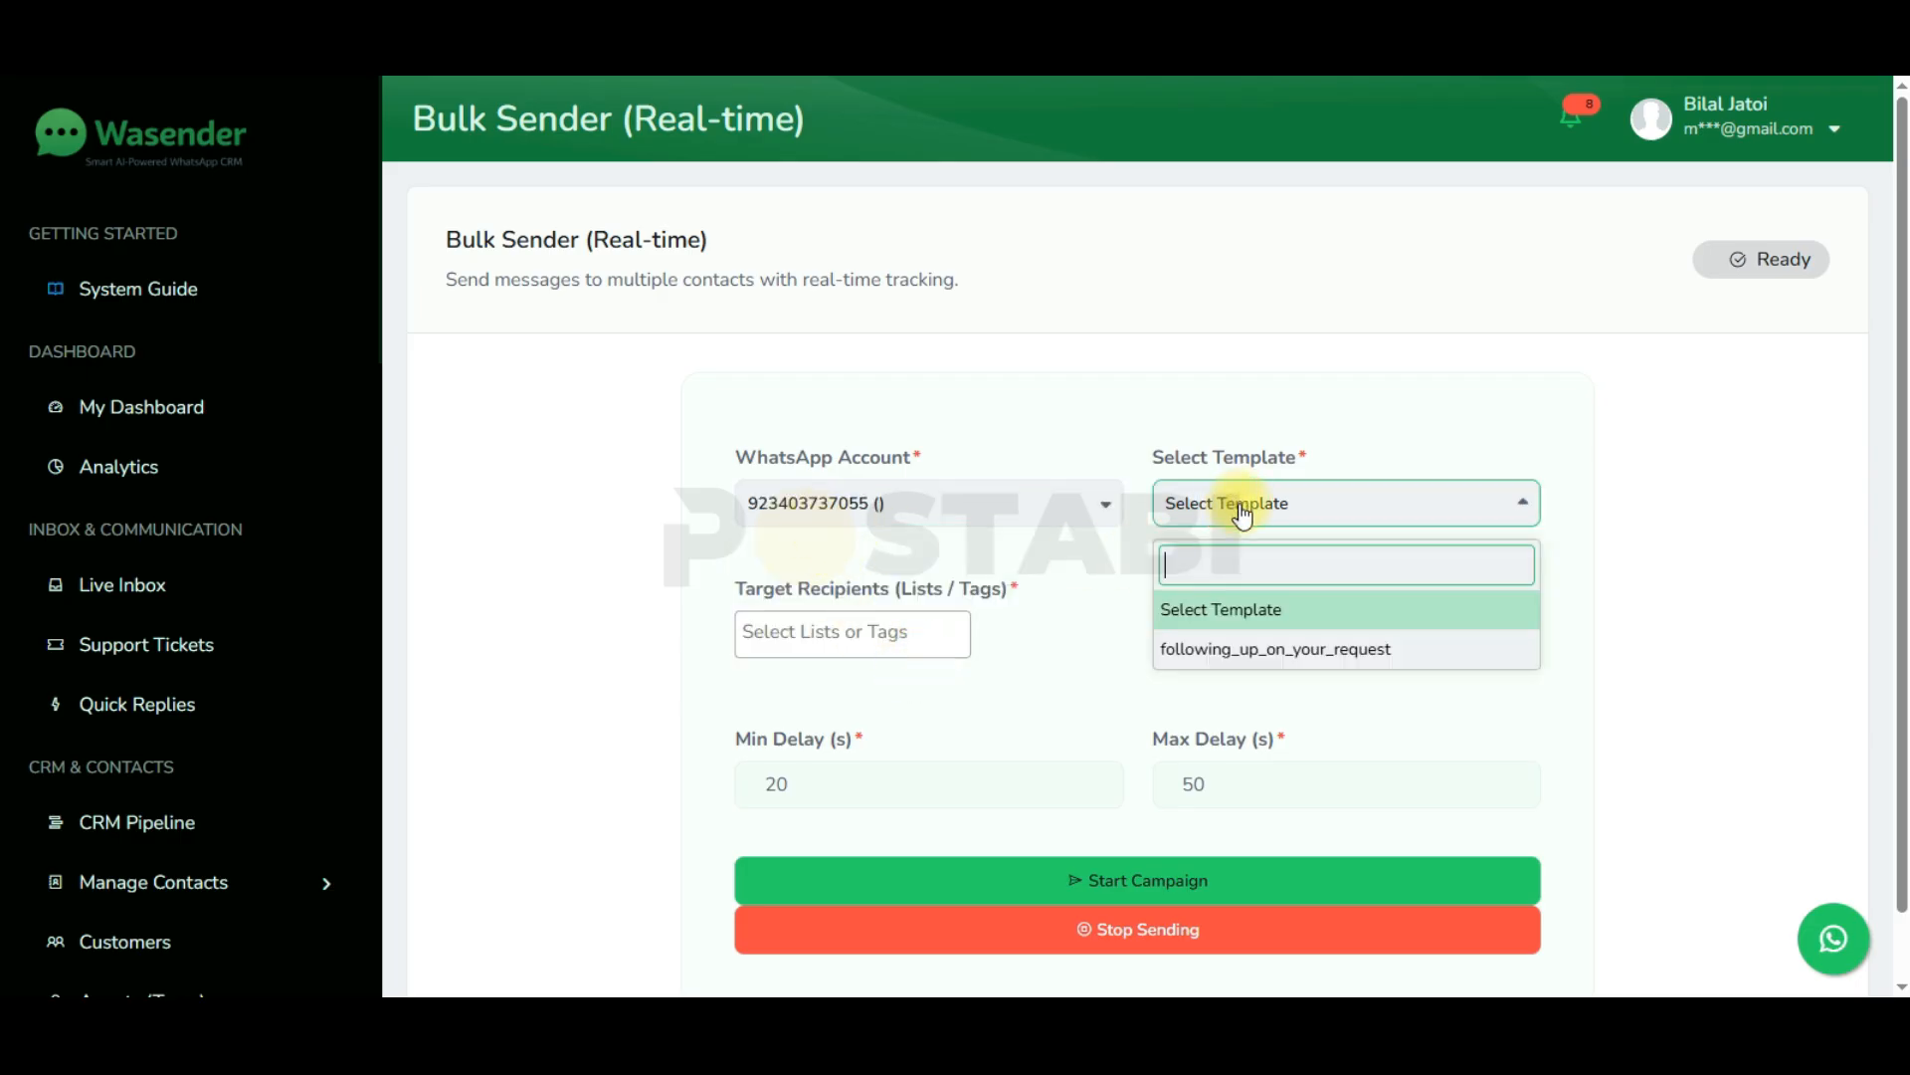
left_click(1280, 650)
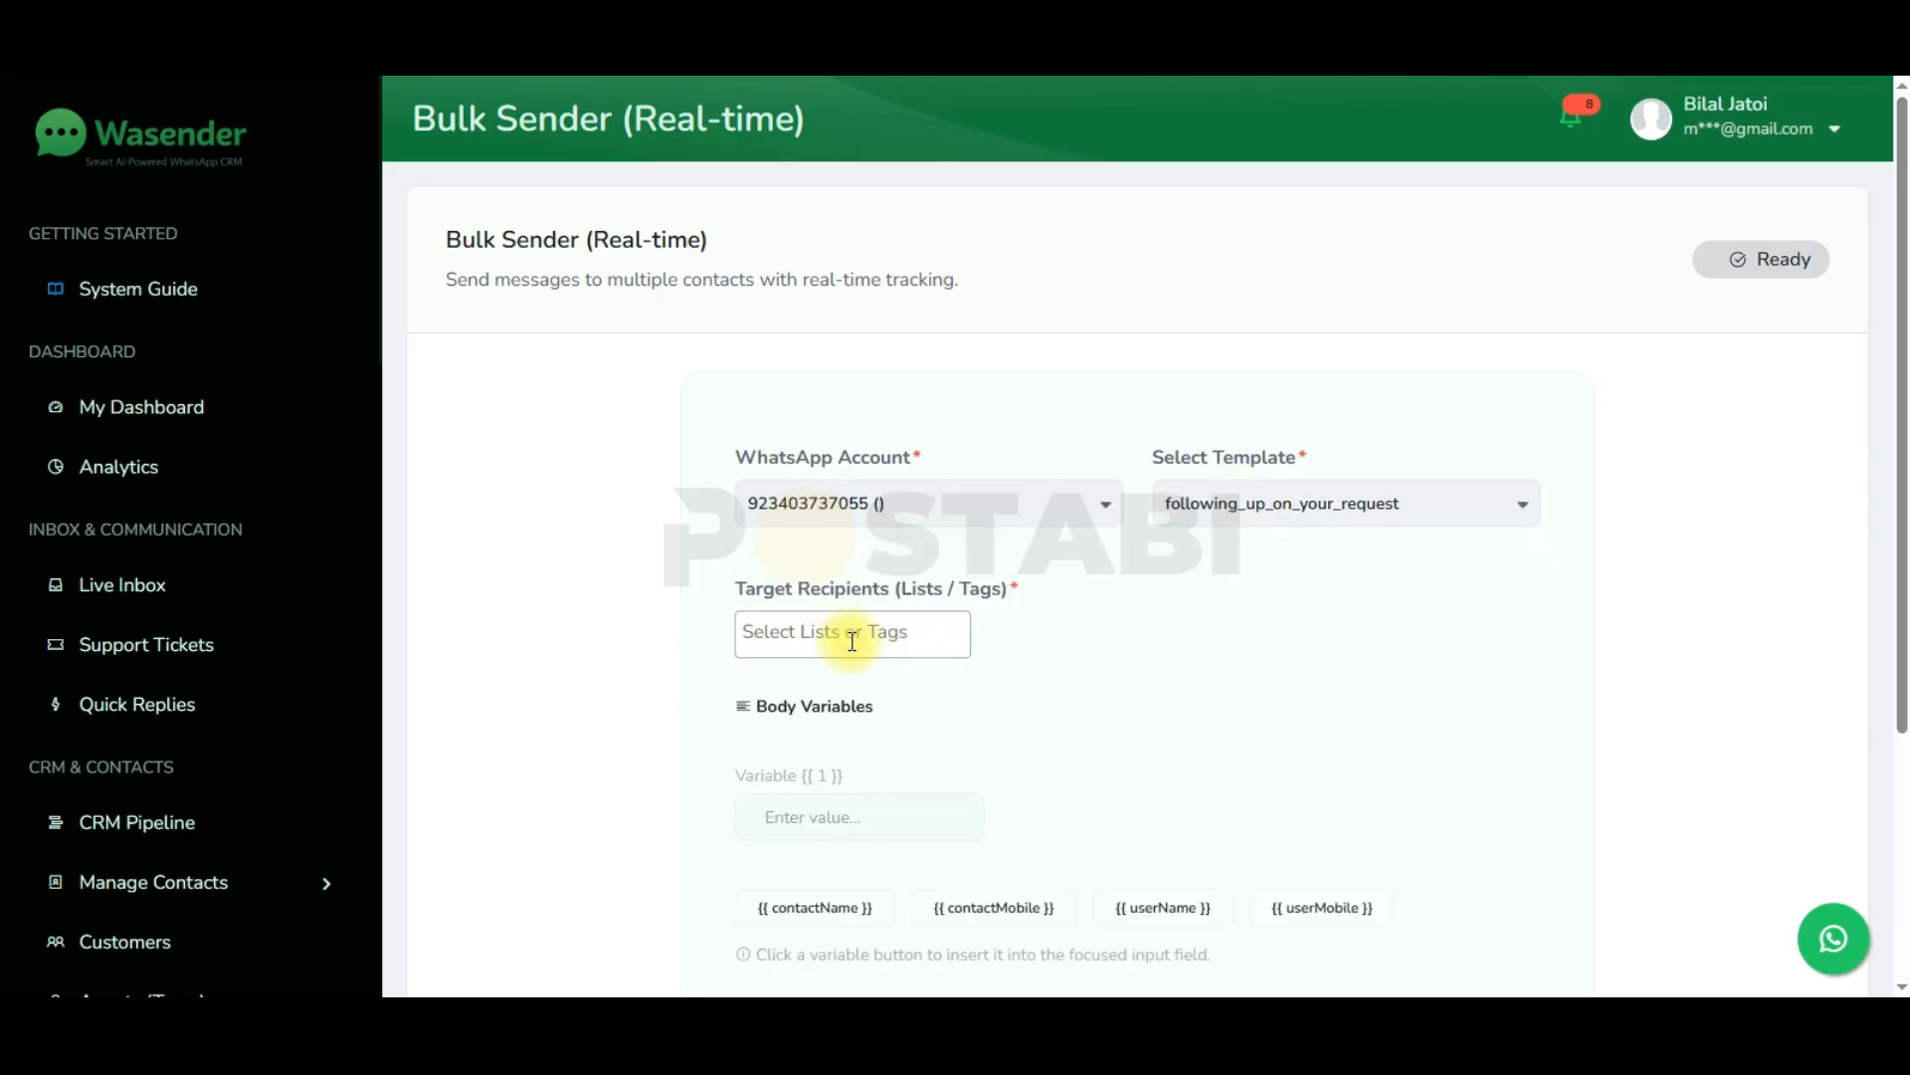
left_click(848, 633)
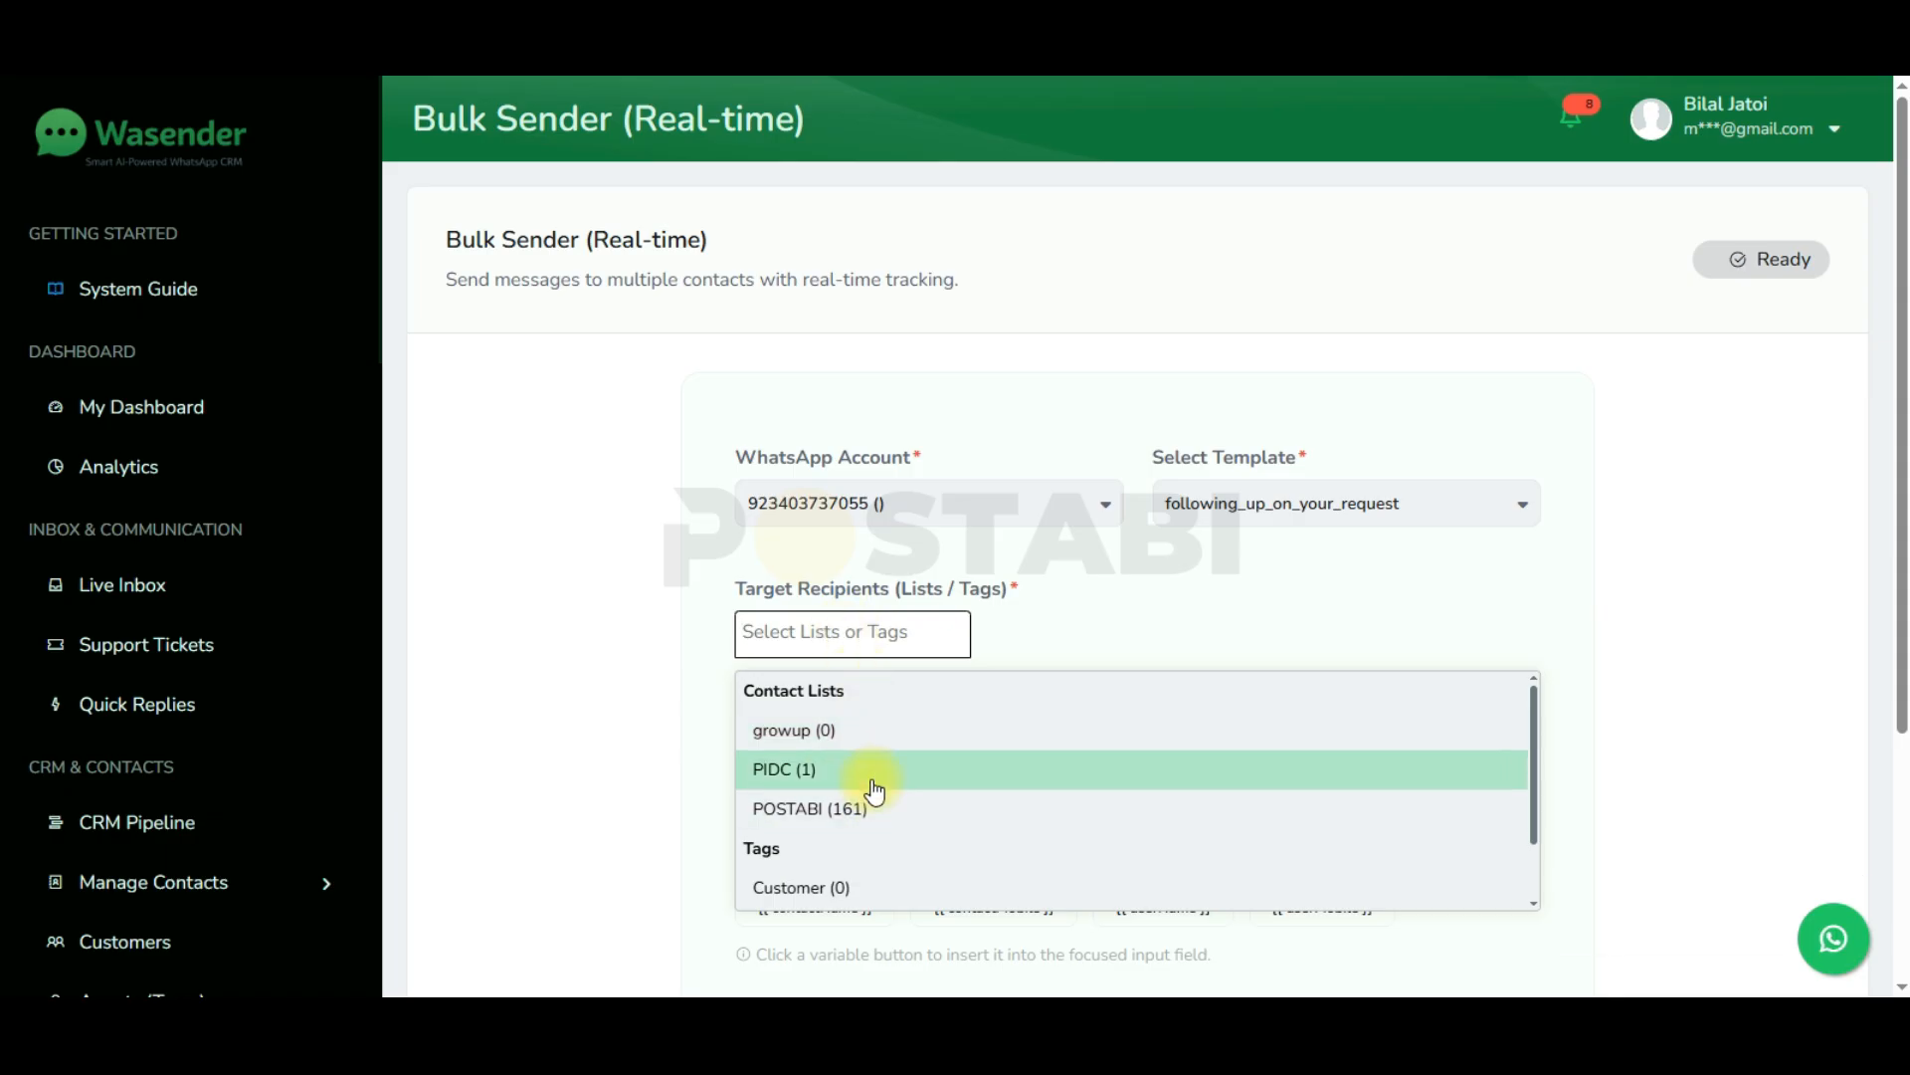
left_click(874, 789)
- Set Variable 1 to {{ contactName }}
scroll(1132, 756, "down", 4)
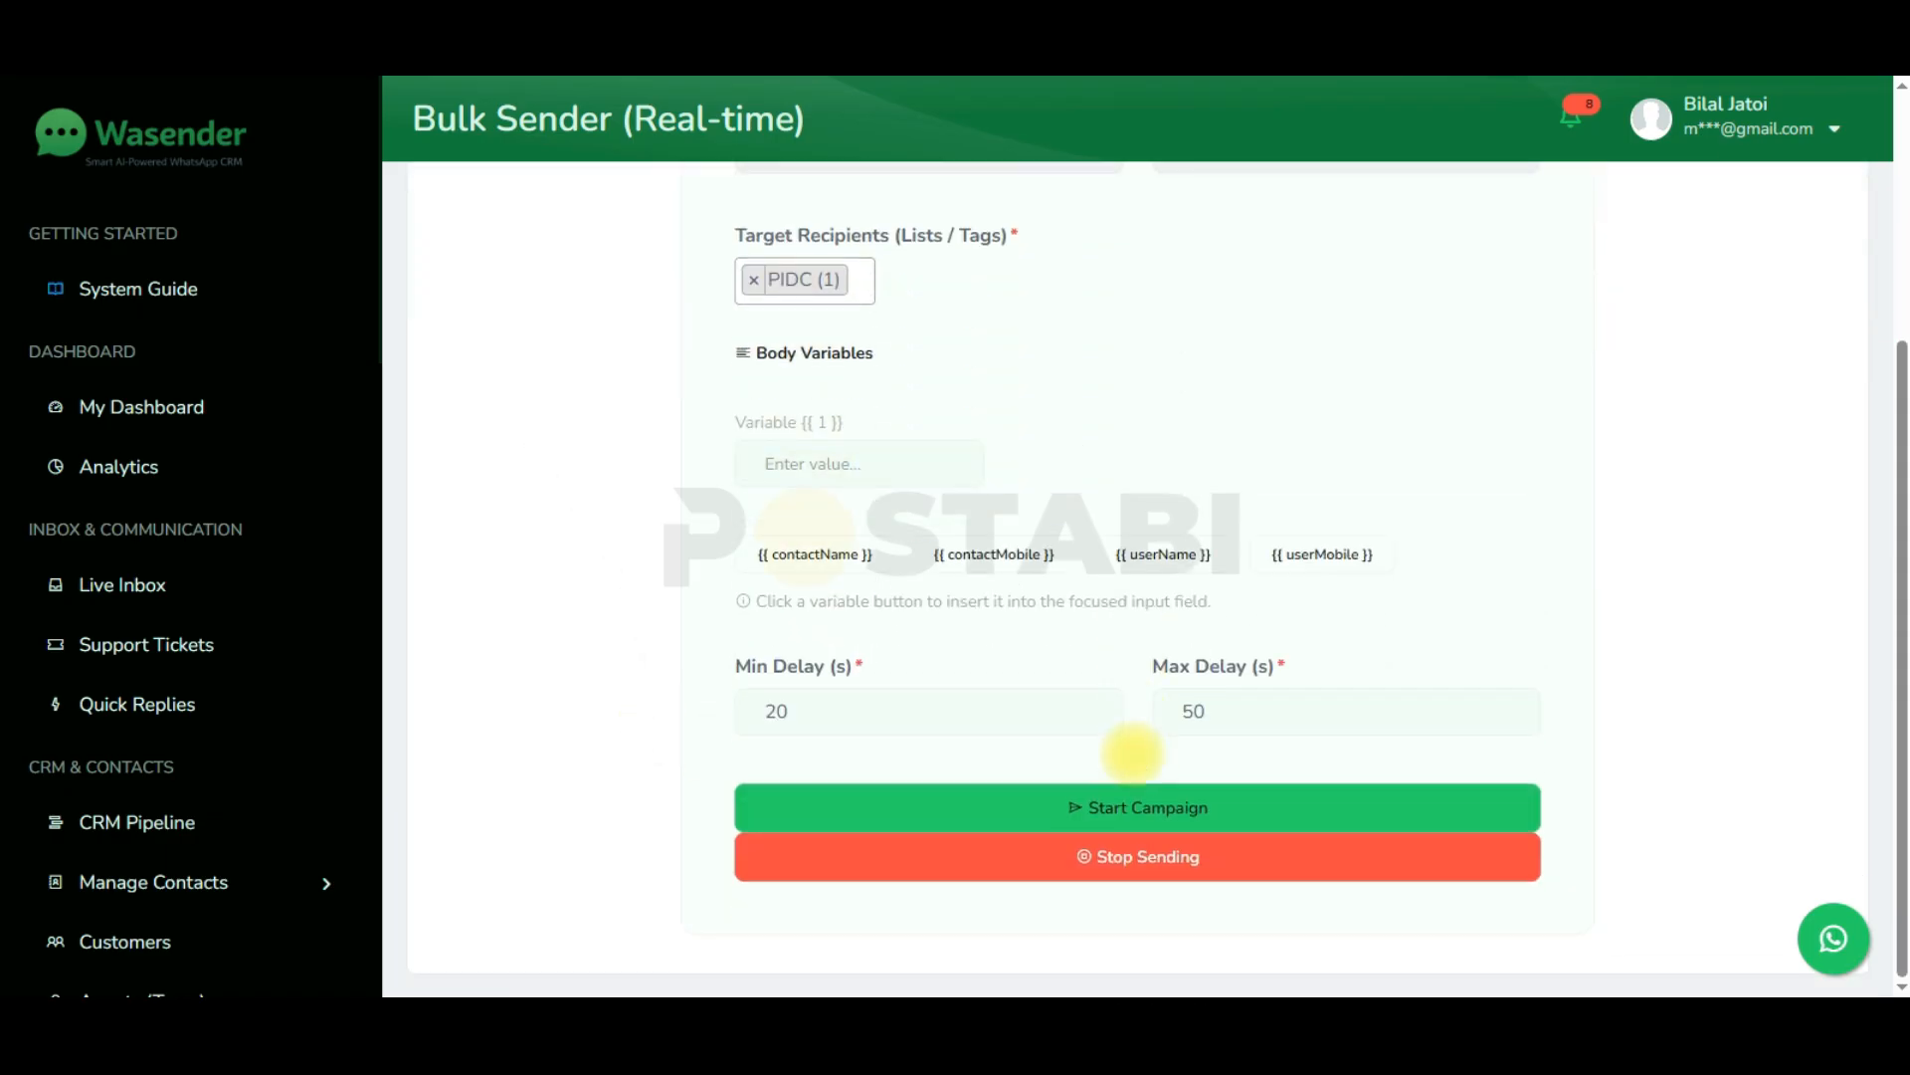
left_click(843, 453)
left_click(879, 520)
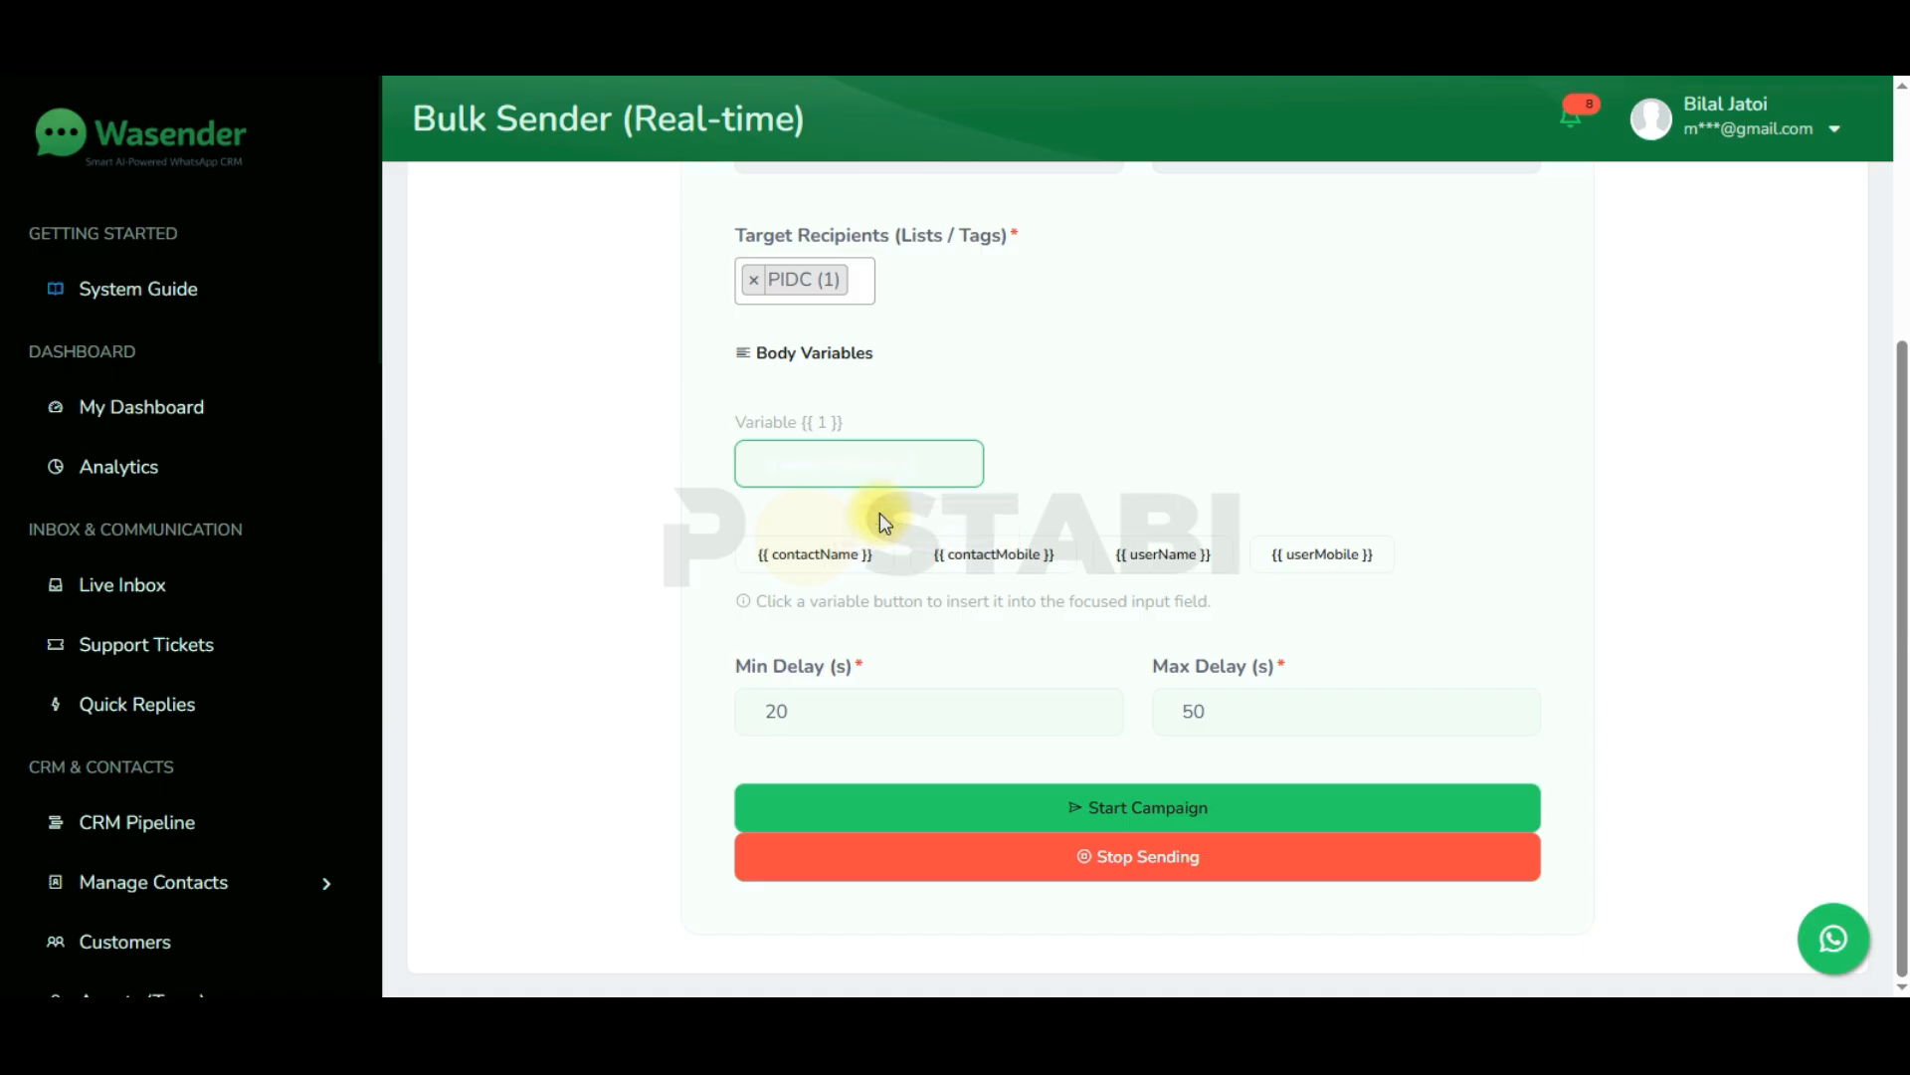
triple_click(882, 467)
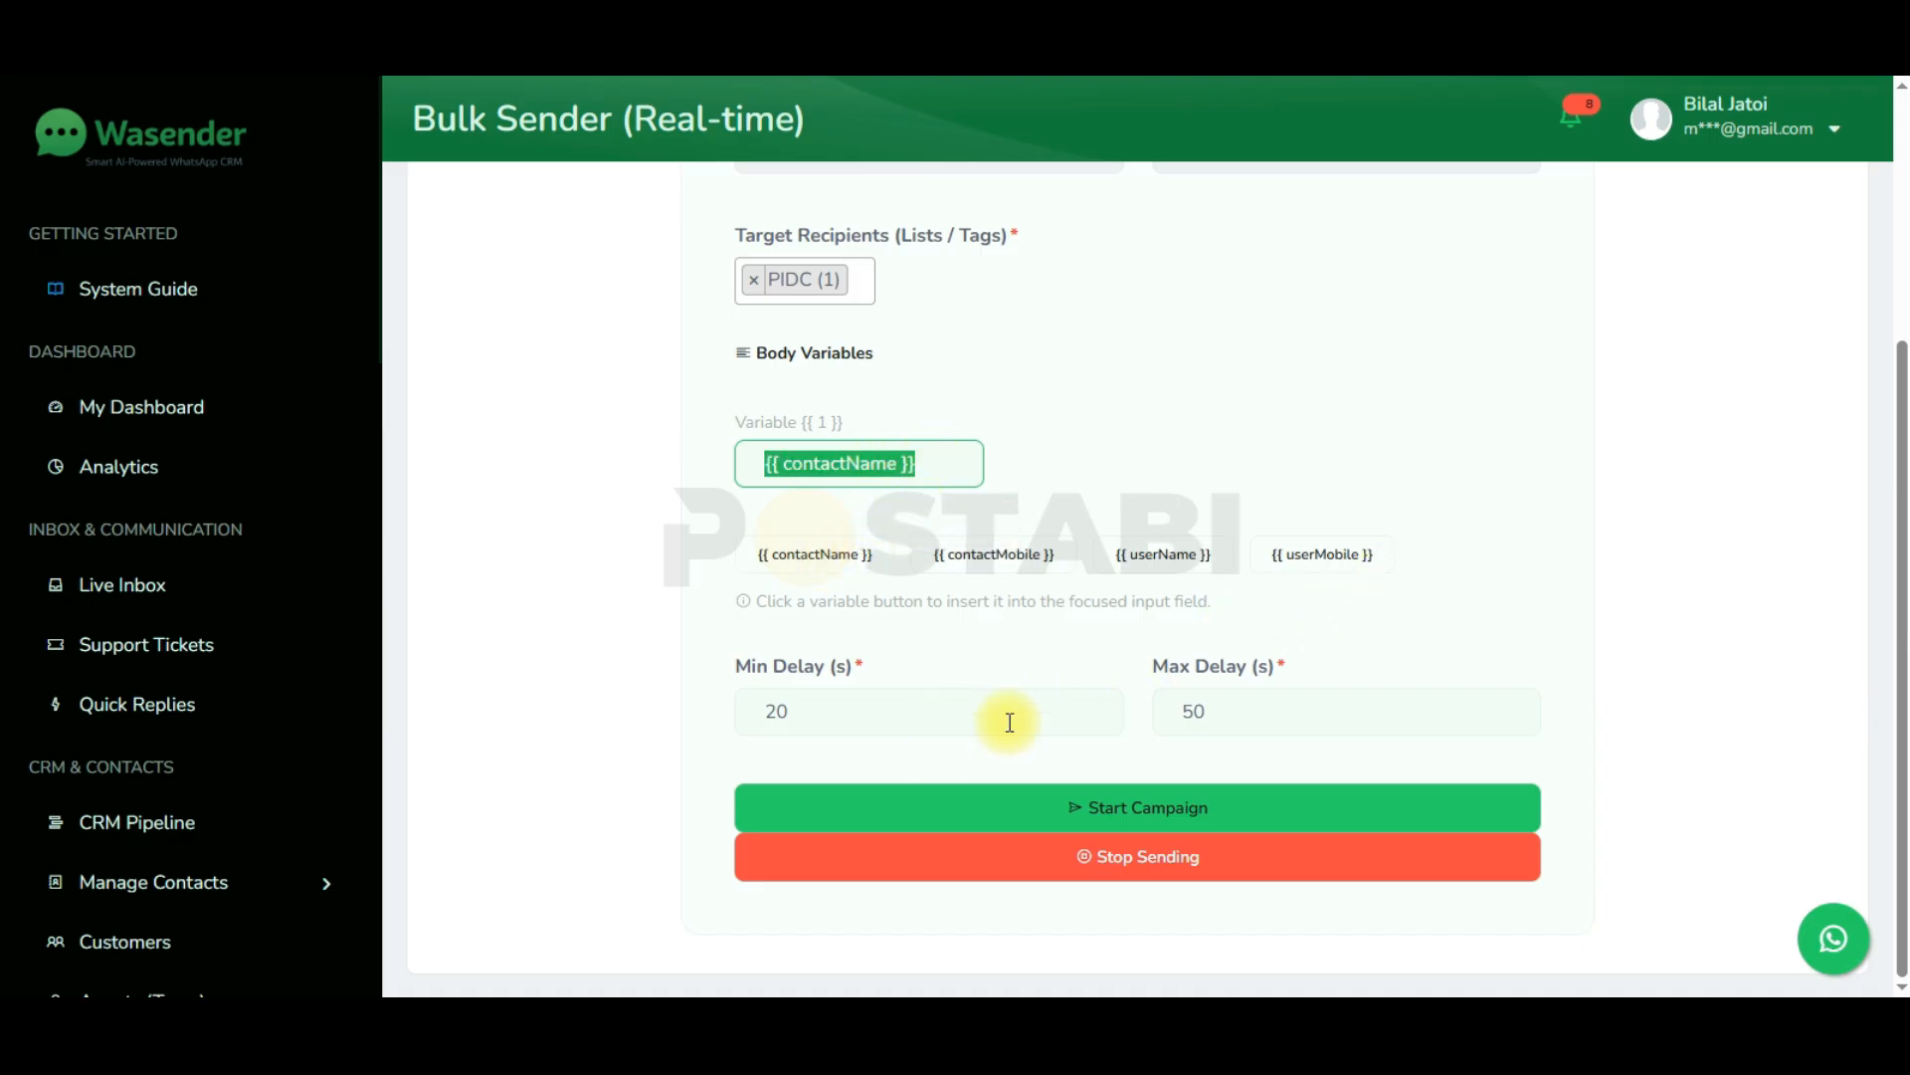
scroll(1284, 597, "up", 4)
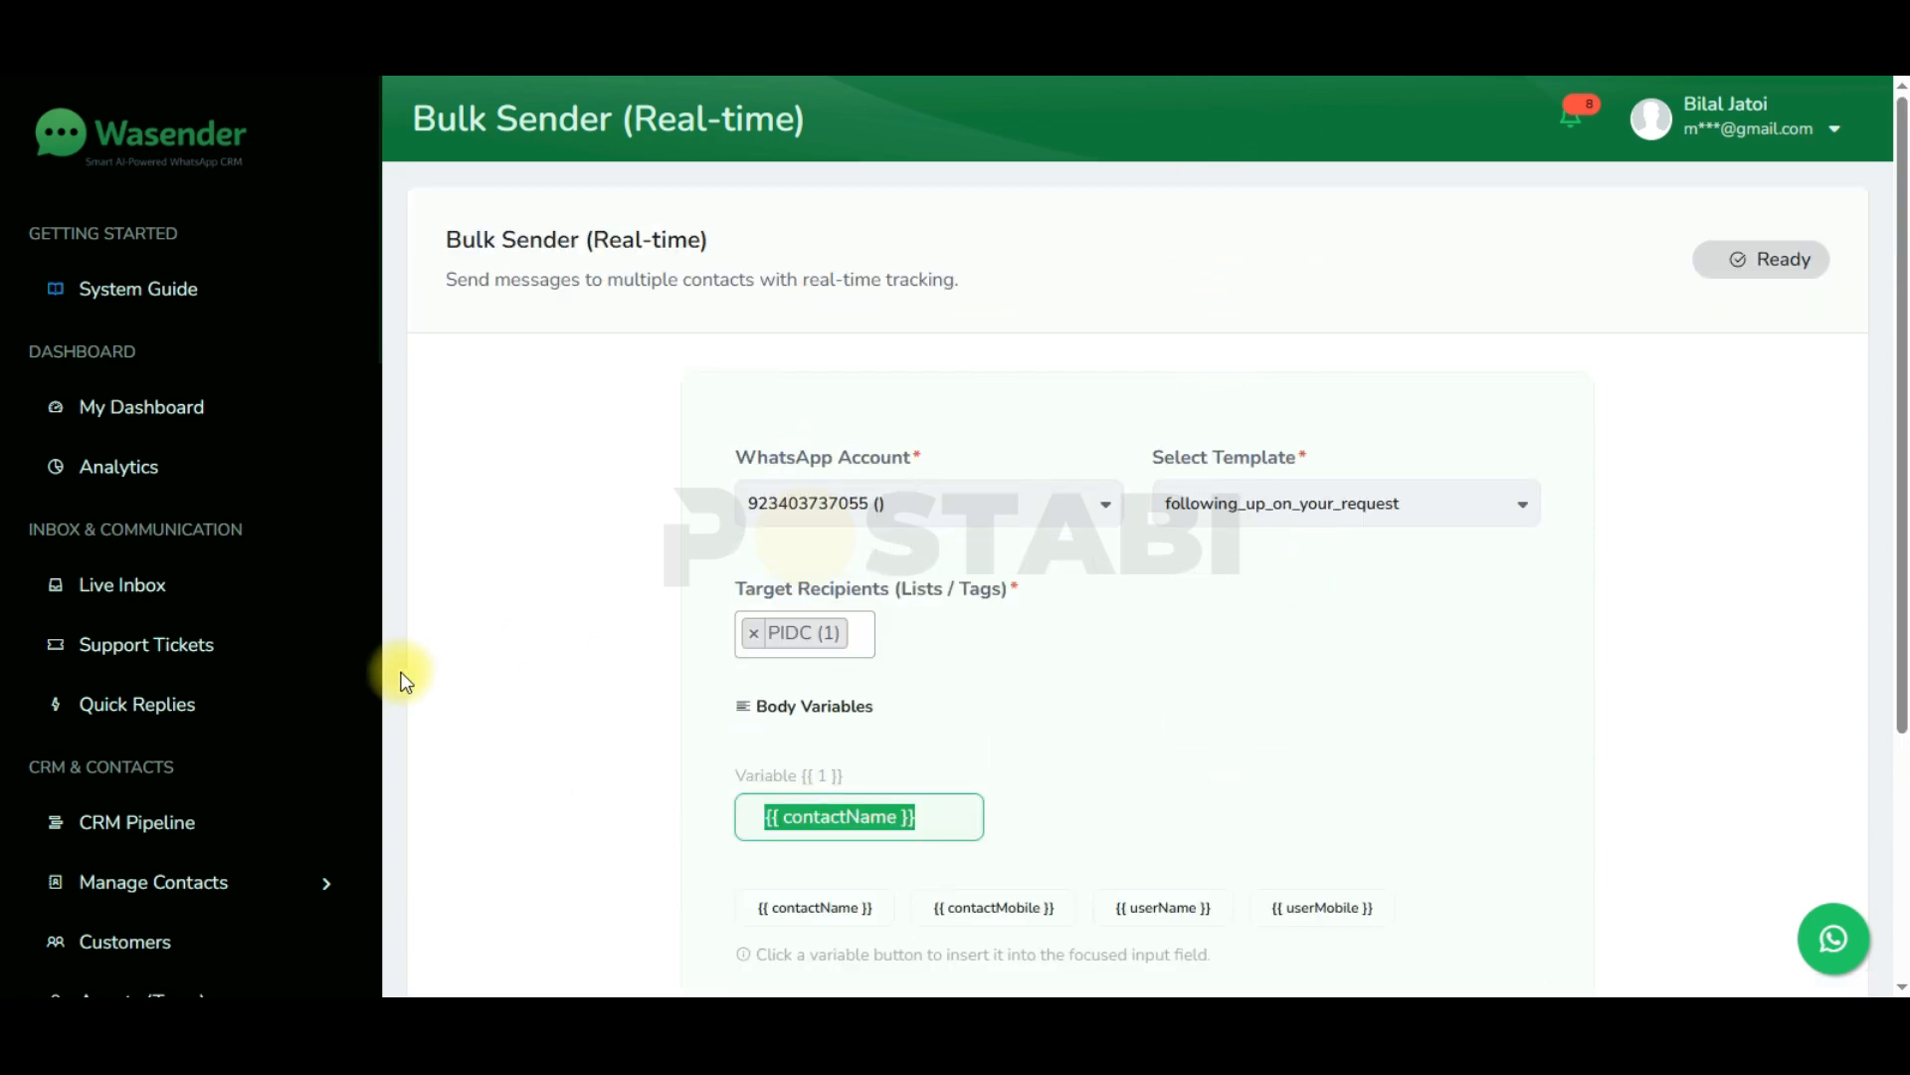
scroll(396, 669, "down", 8)
left_click(210, 793)
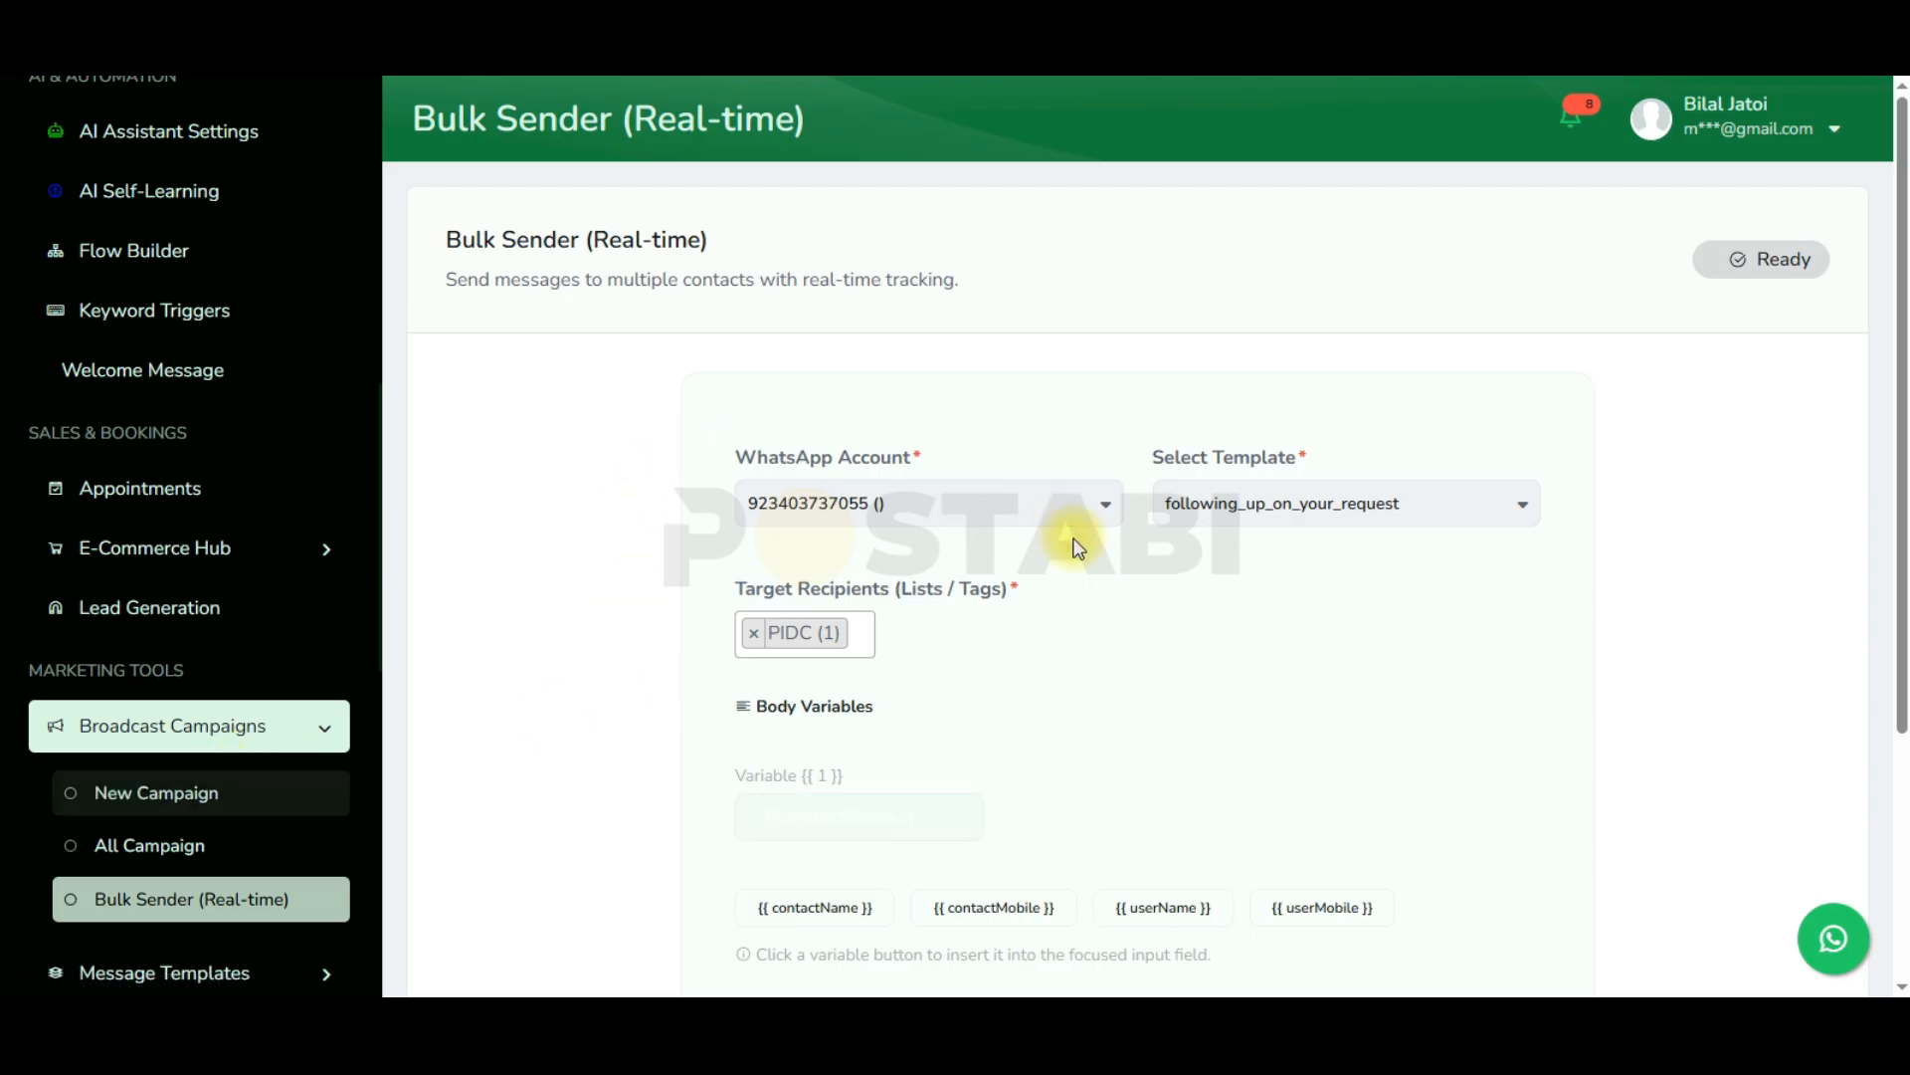
- In the New Campaign form, add the PIDC list as contacts without any tag
scroll(1072, 547, "down", 2)
scroll(809, 540, "up", 2)
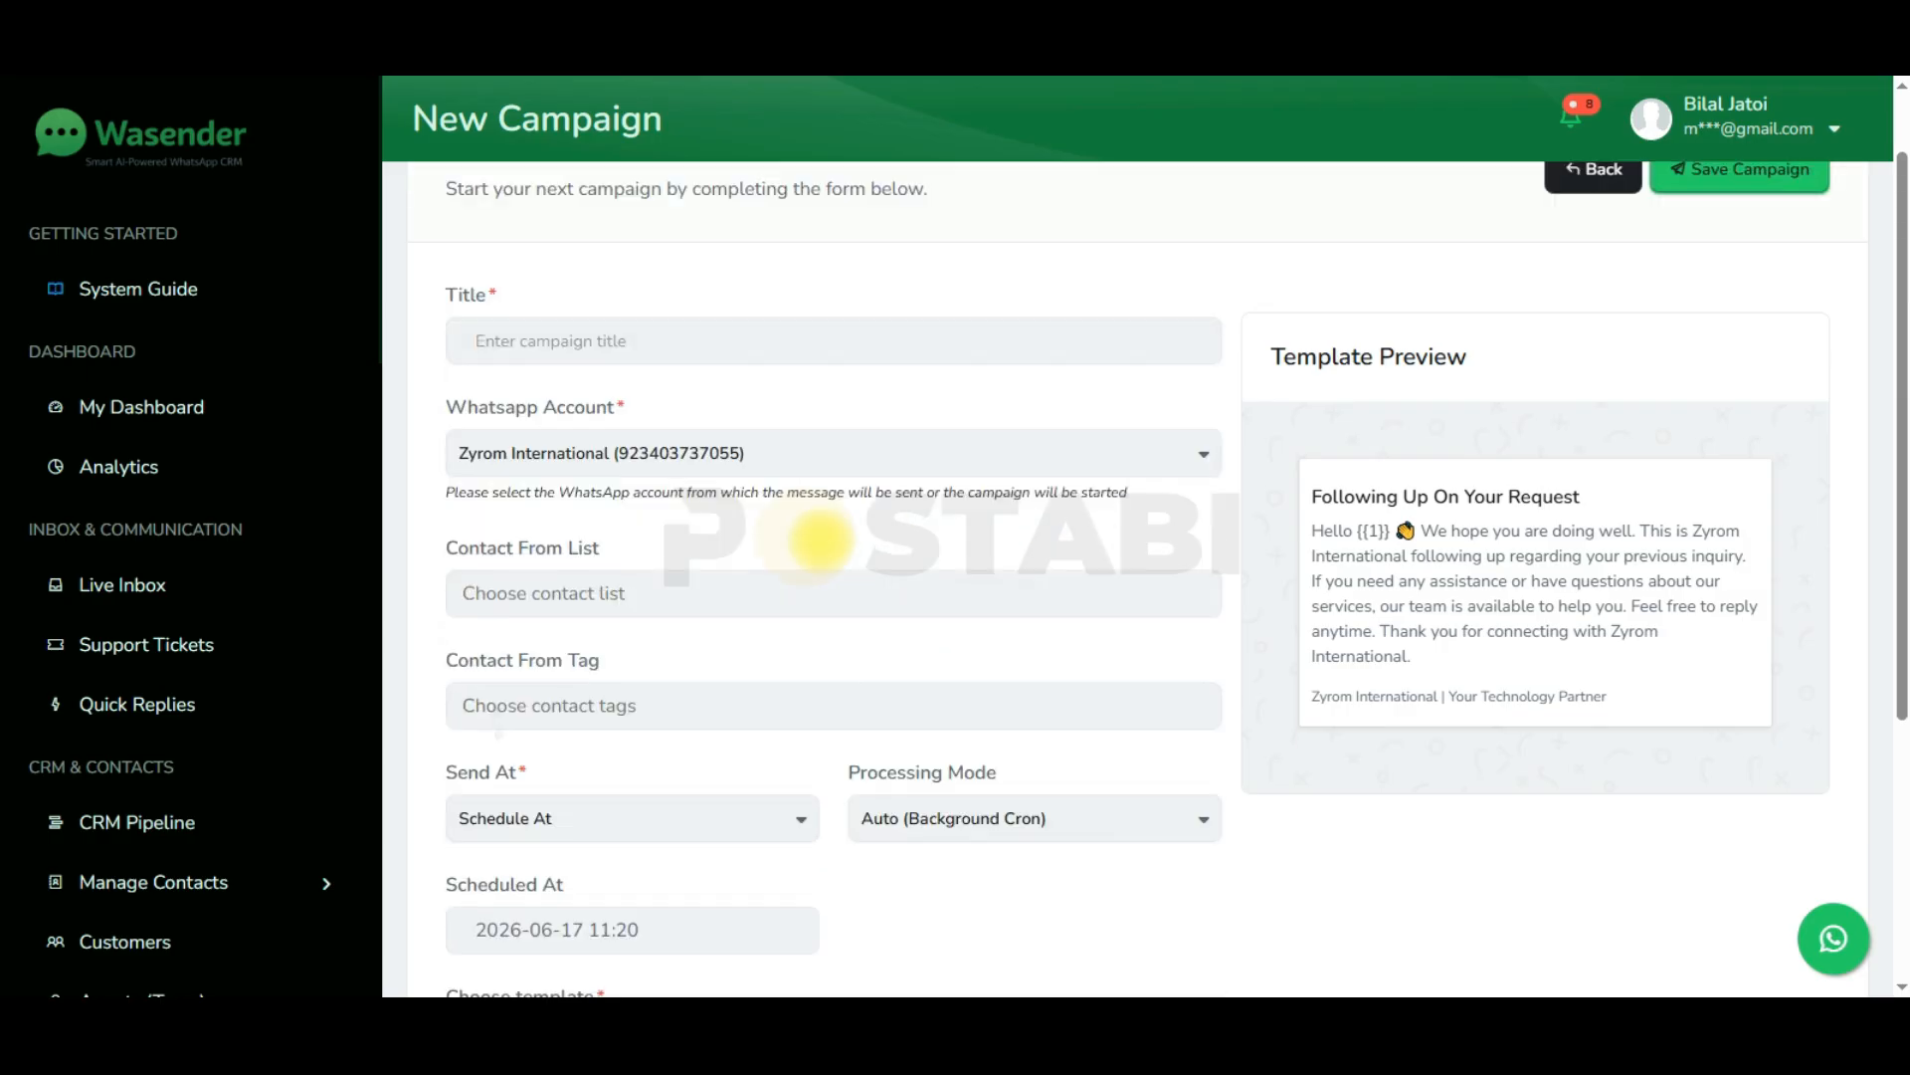
scroll(809, 541, "down", 1)
left_click(625, 493)
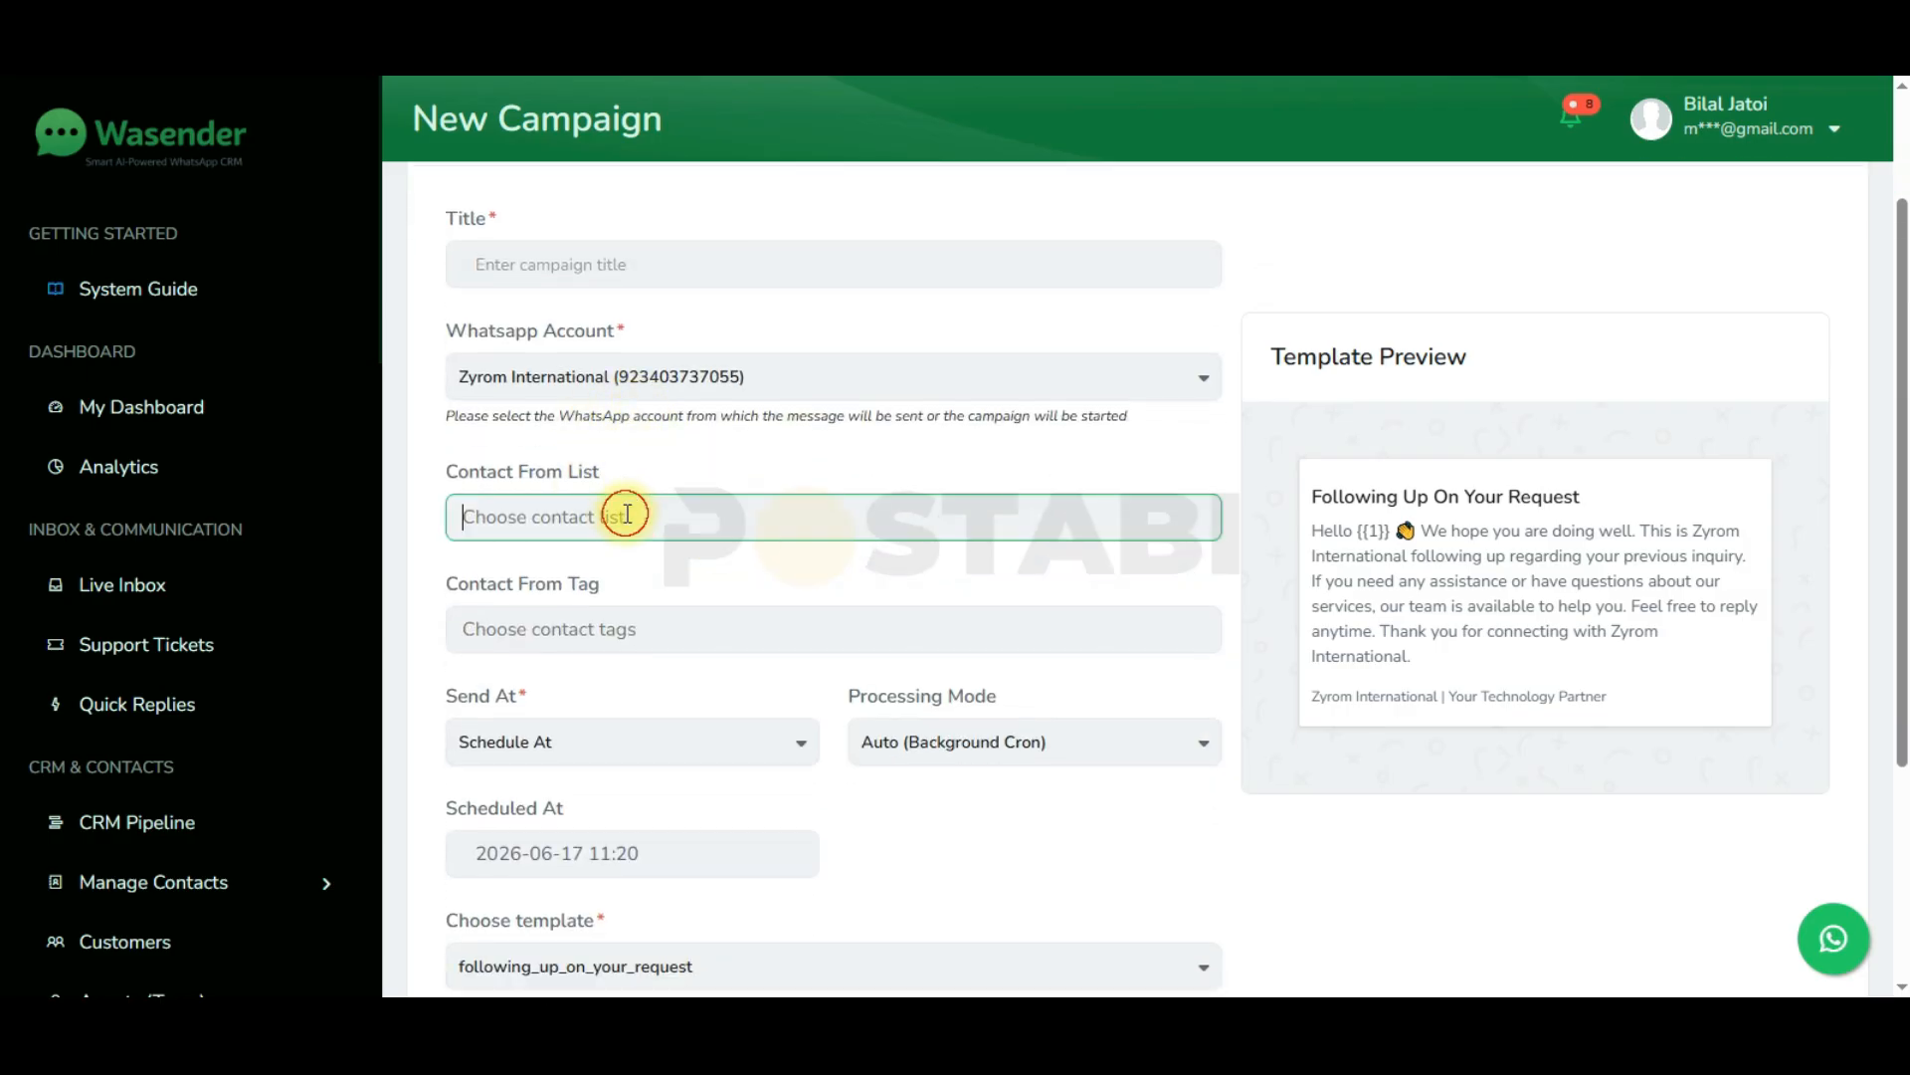
left_click(587, 601)
left_click(655, 614)
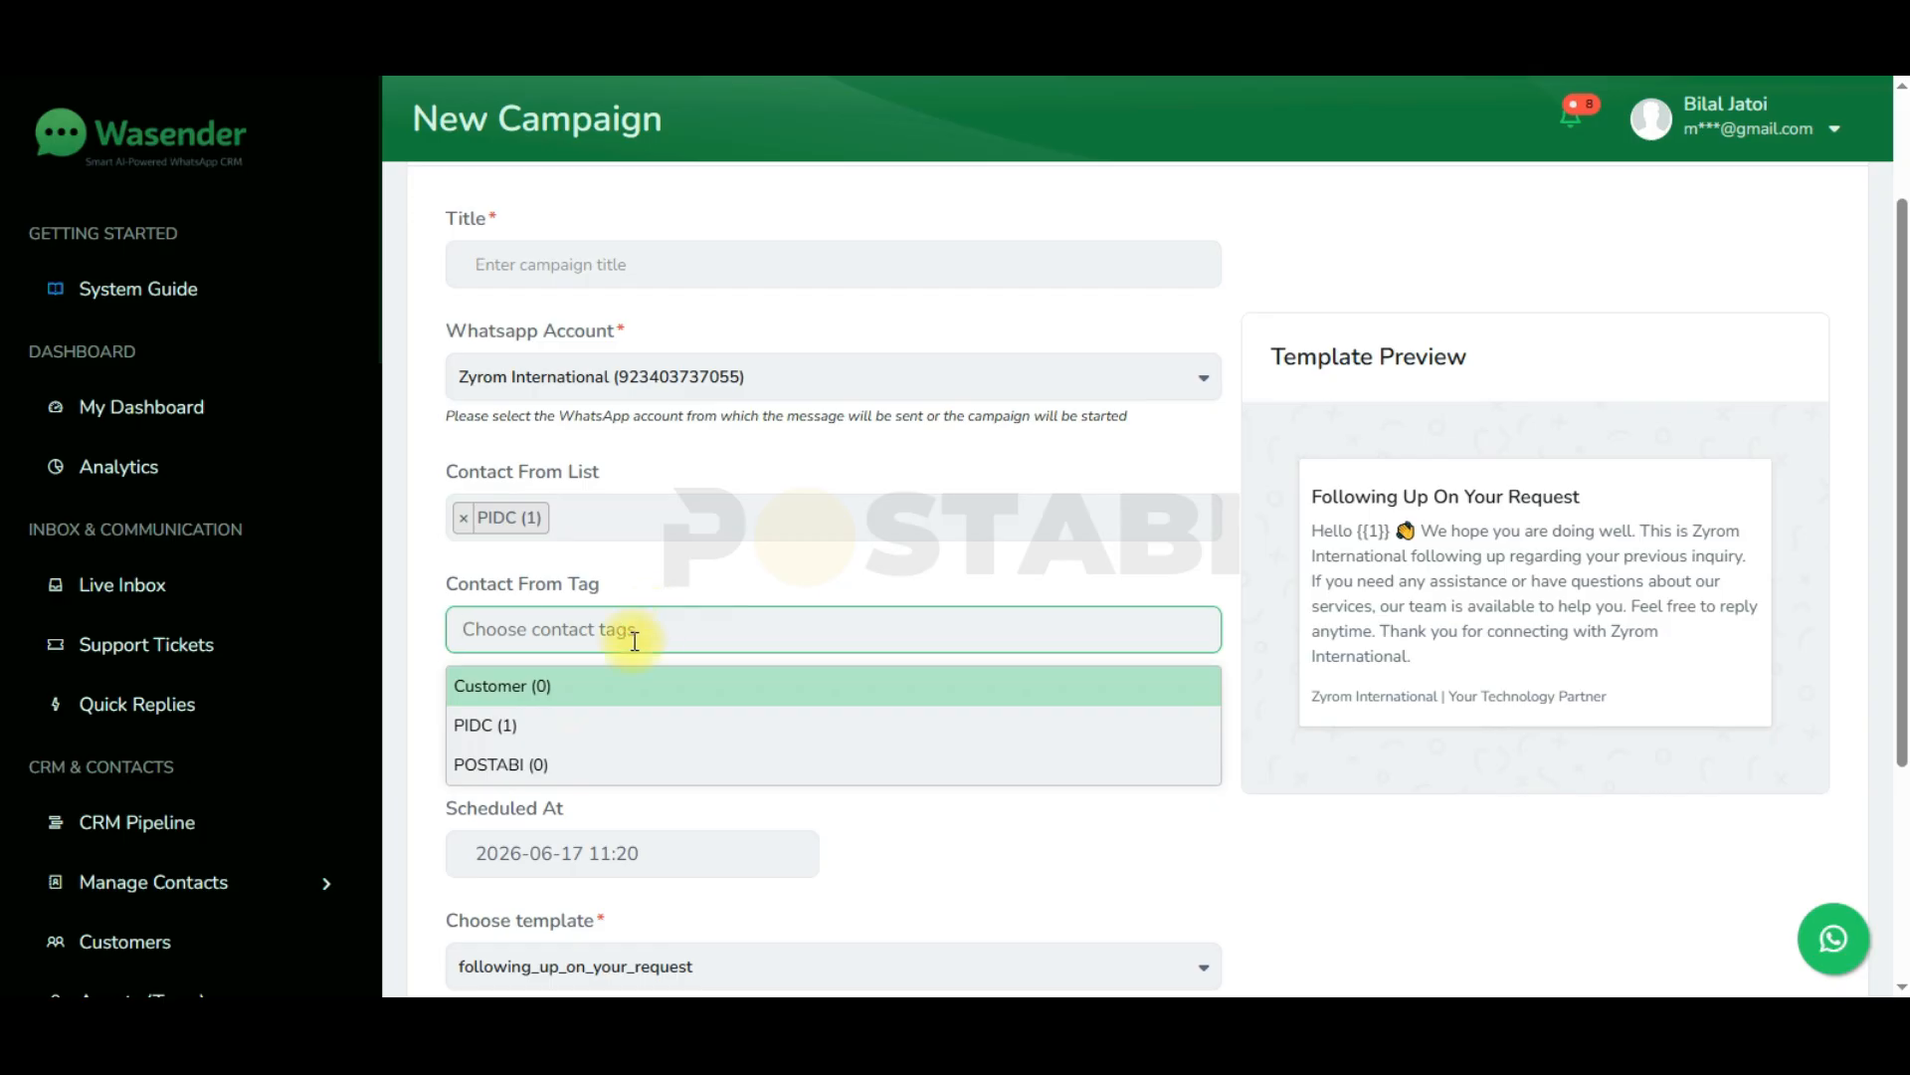
left_click(697, 601)
- Keep scheduled timing and the following_up_on_your_request template, with {{ contactName }} as variable 1
left_click(682, 736)
left_click(683, 734)
scroll(896, 796, "down", 2)
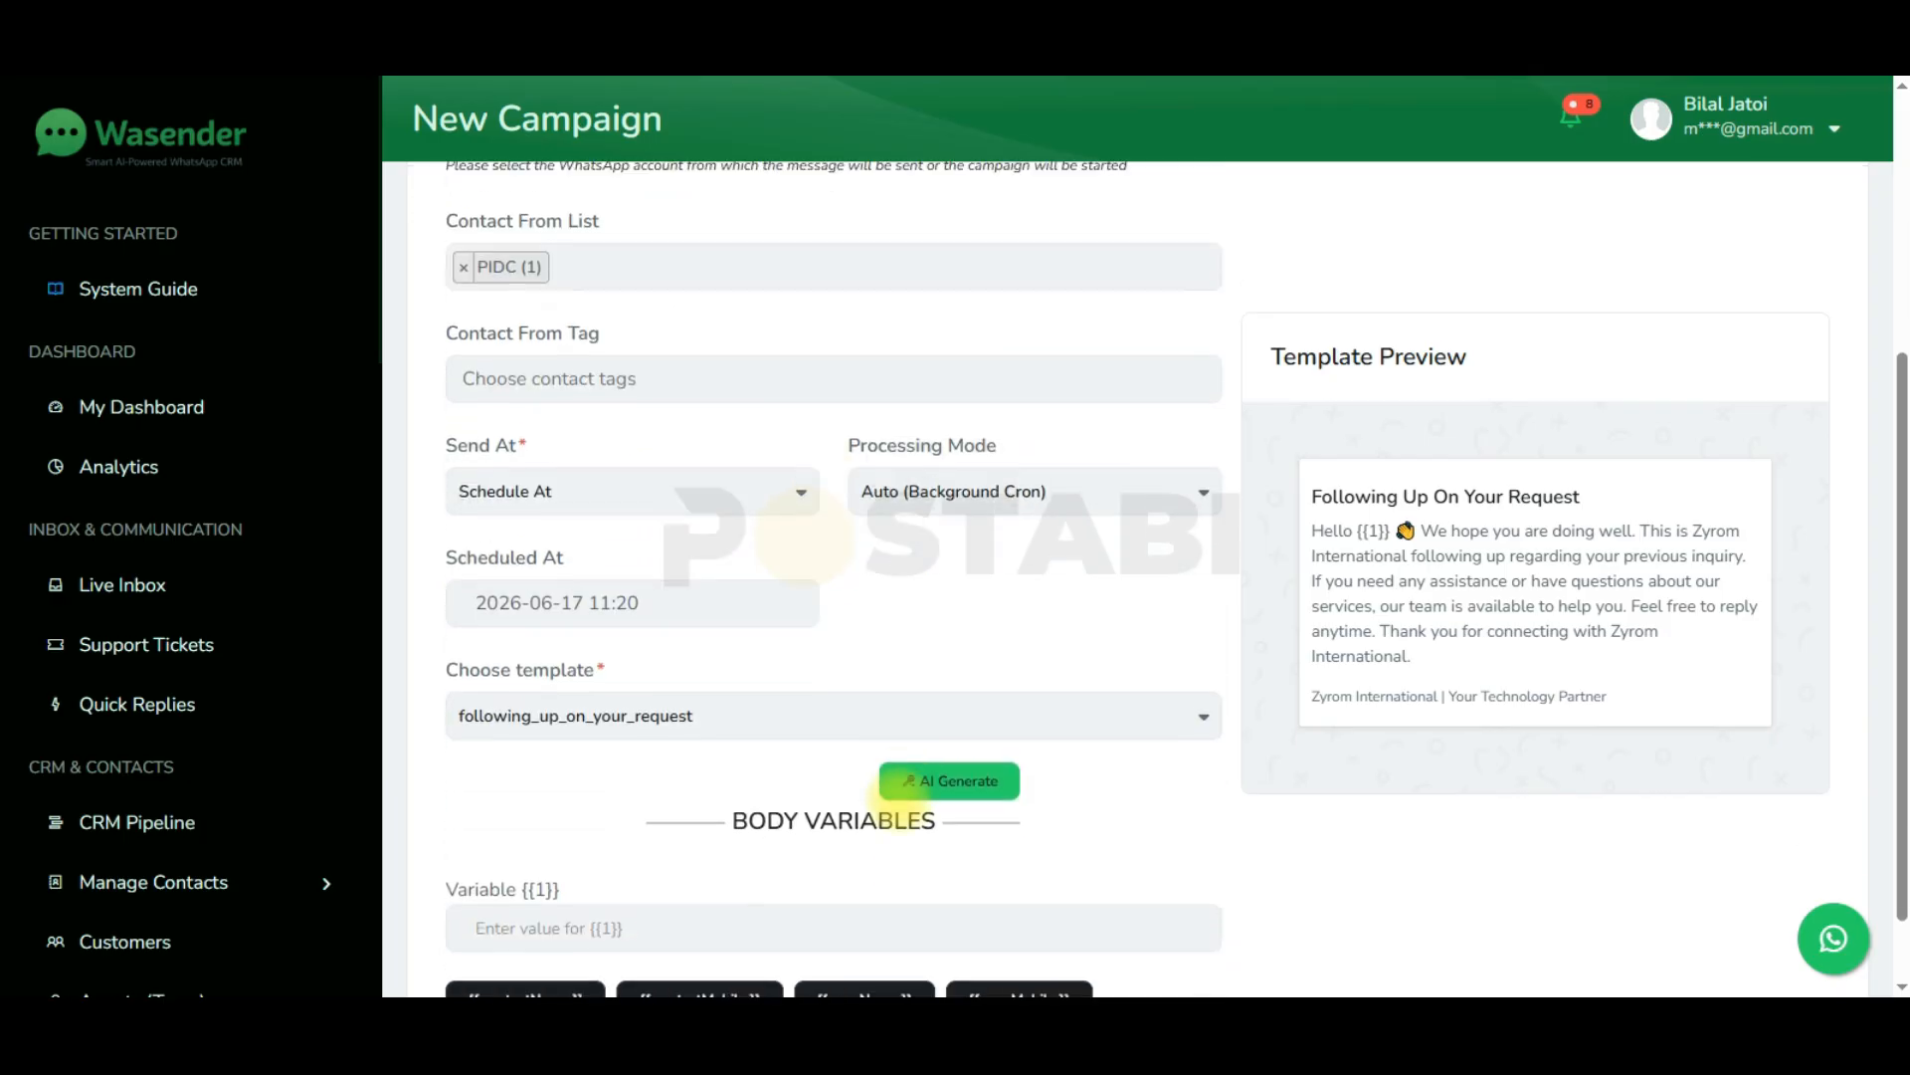
left_click(746, 702)
left_click(746, 707)
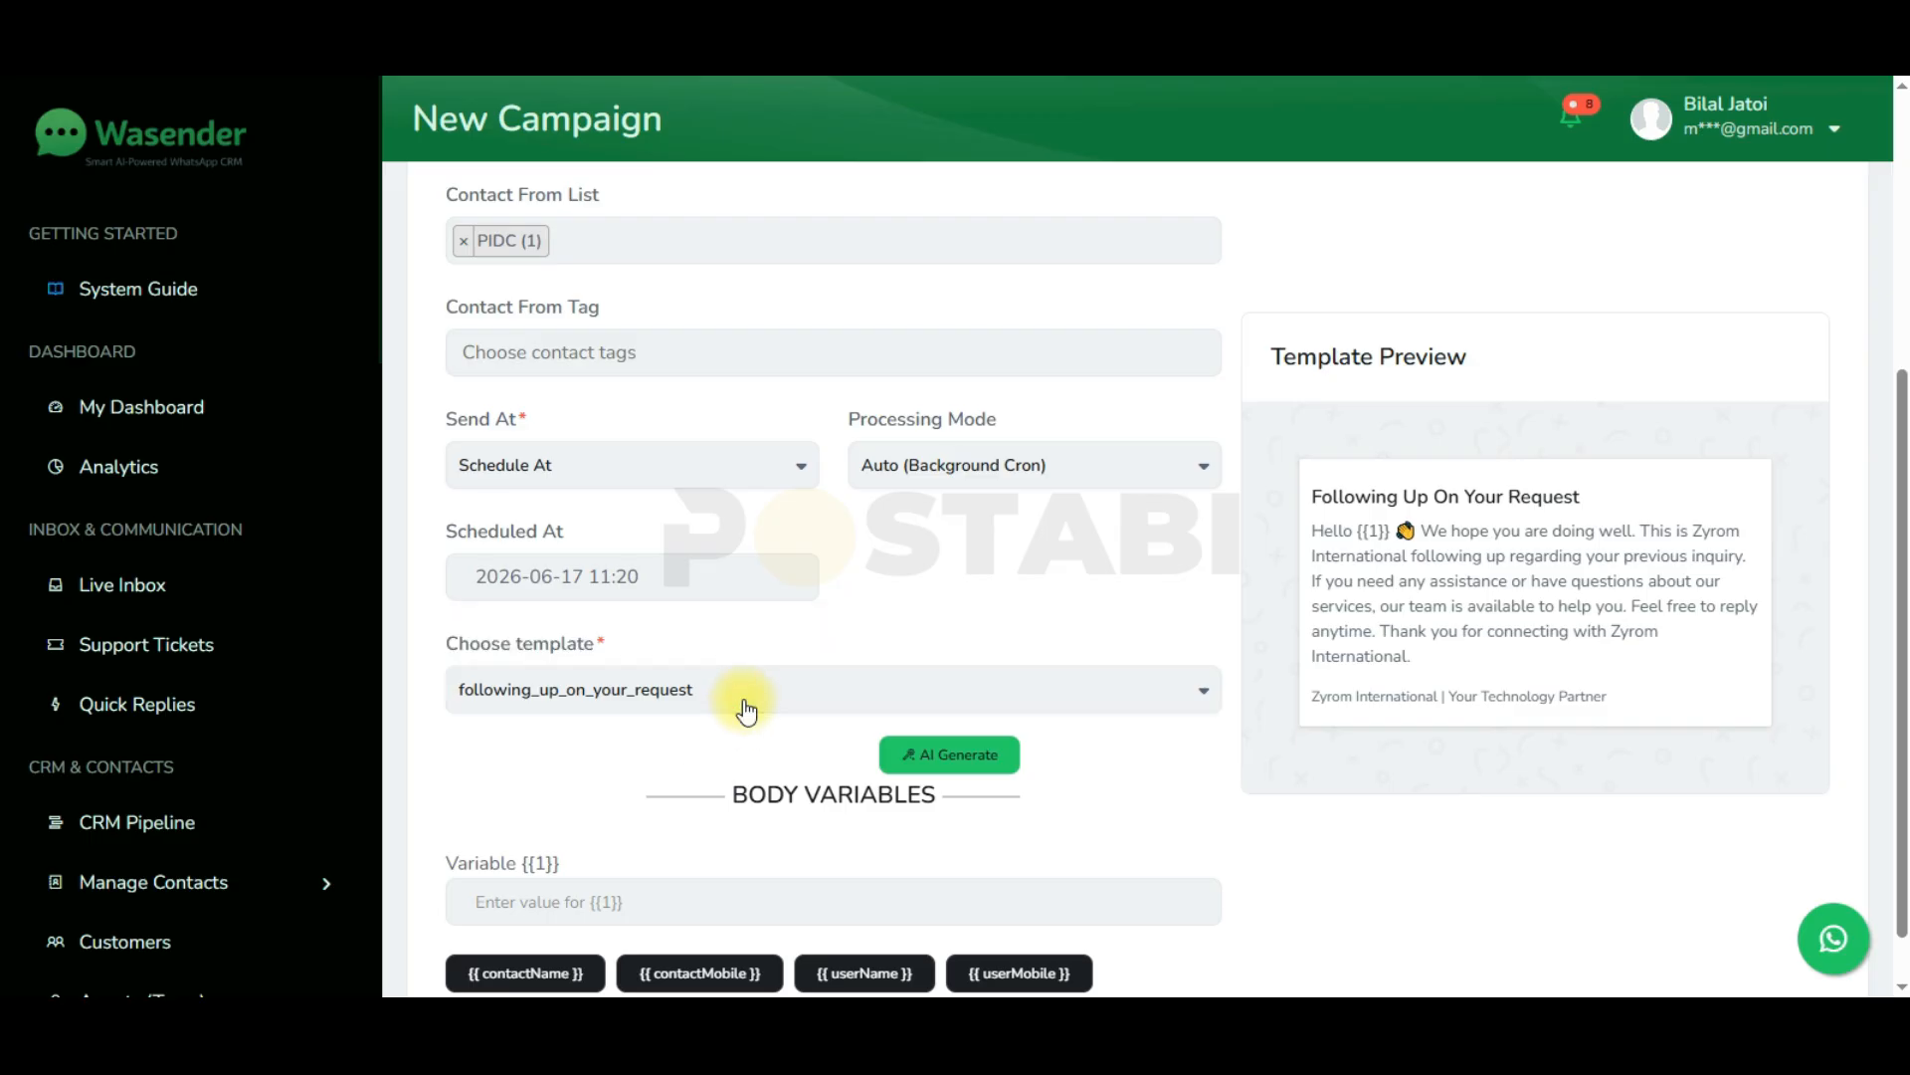
scroll(741, 701, "up", 3)
scroll(741, 696, "down", 4)
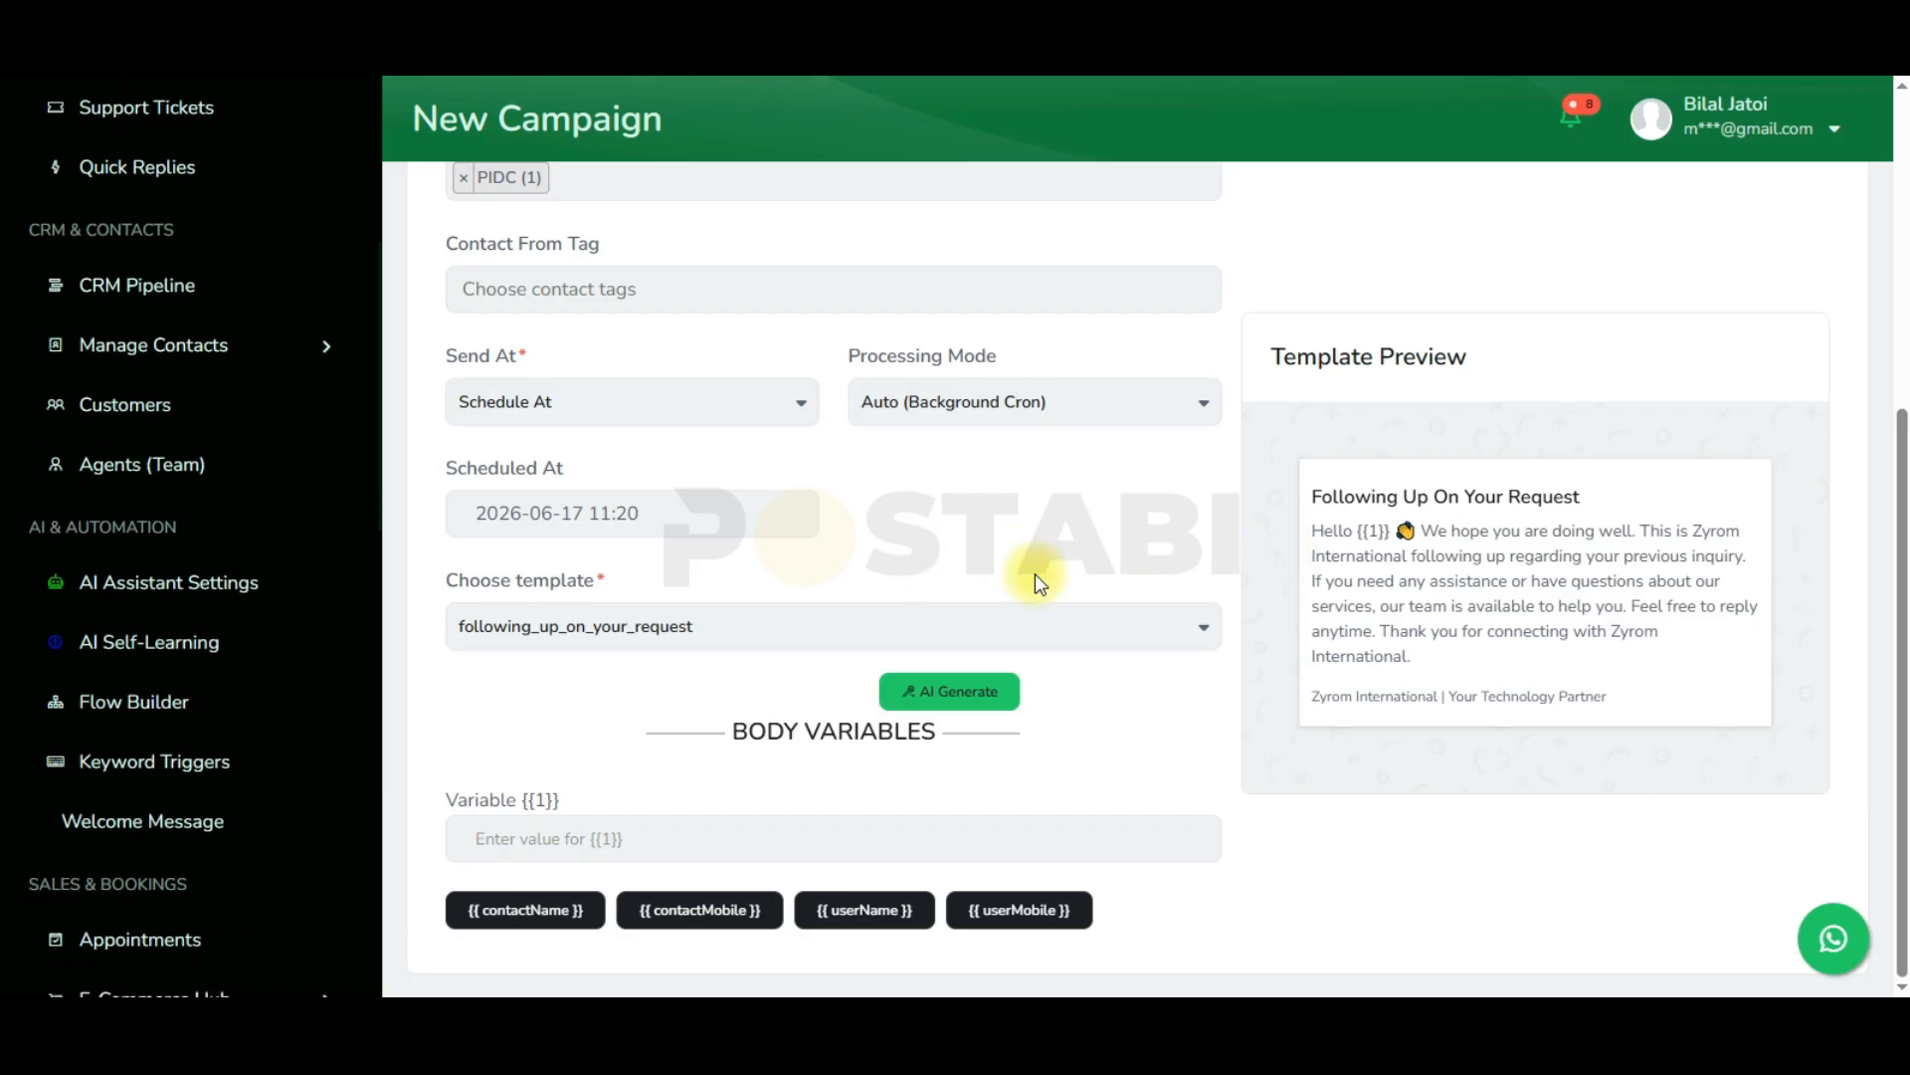
left_click(640, 839)
left_click(553, 909)
- Open All Templates from the Message Templates sidebar menu
scroll(1265, 845, "up", 5)
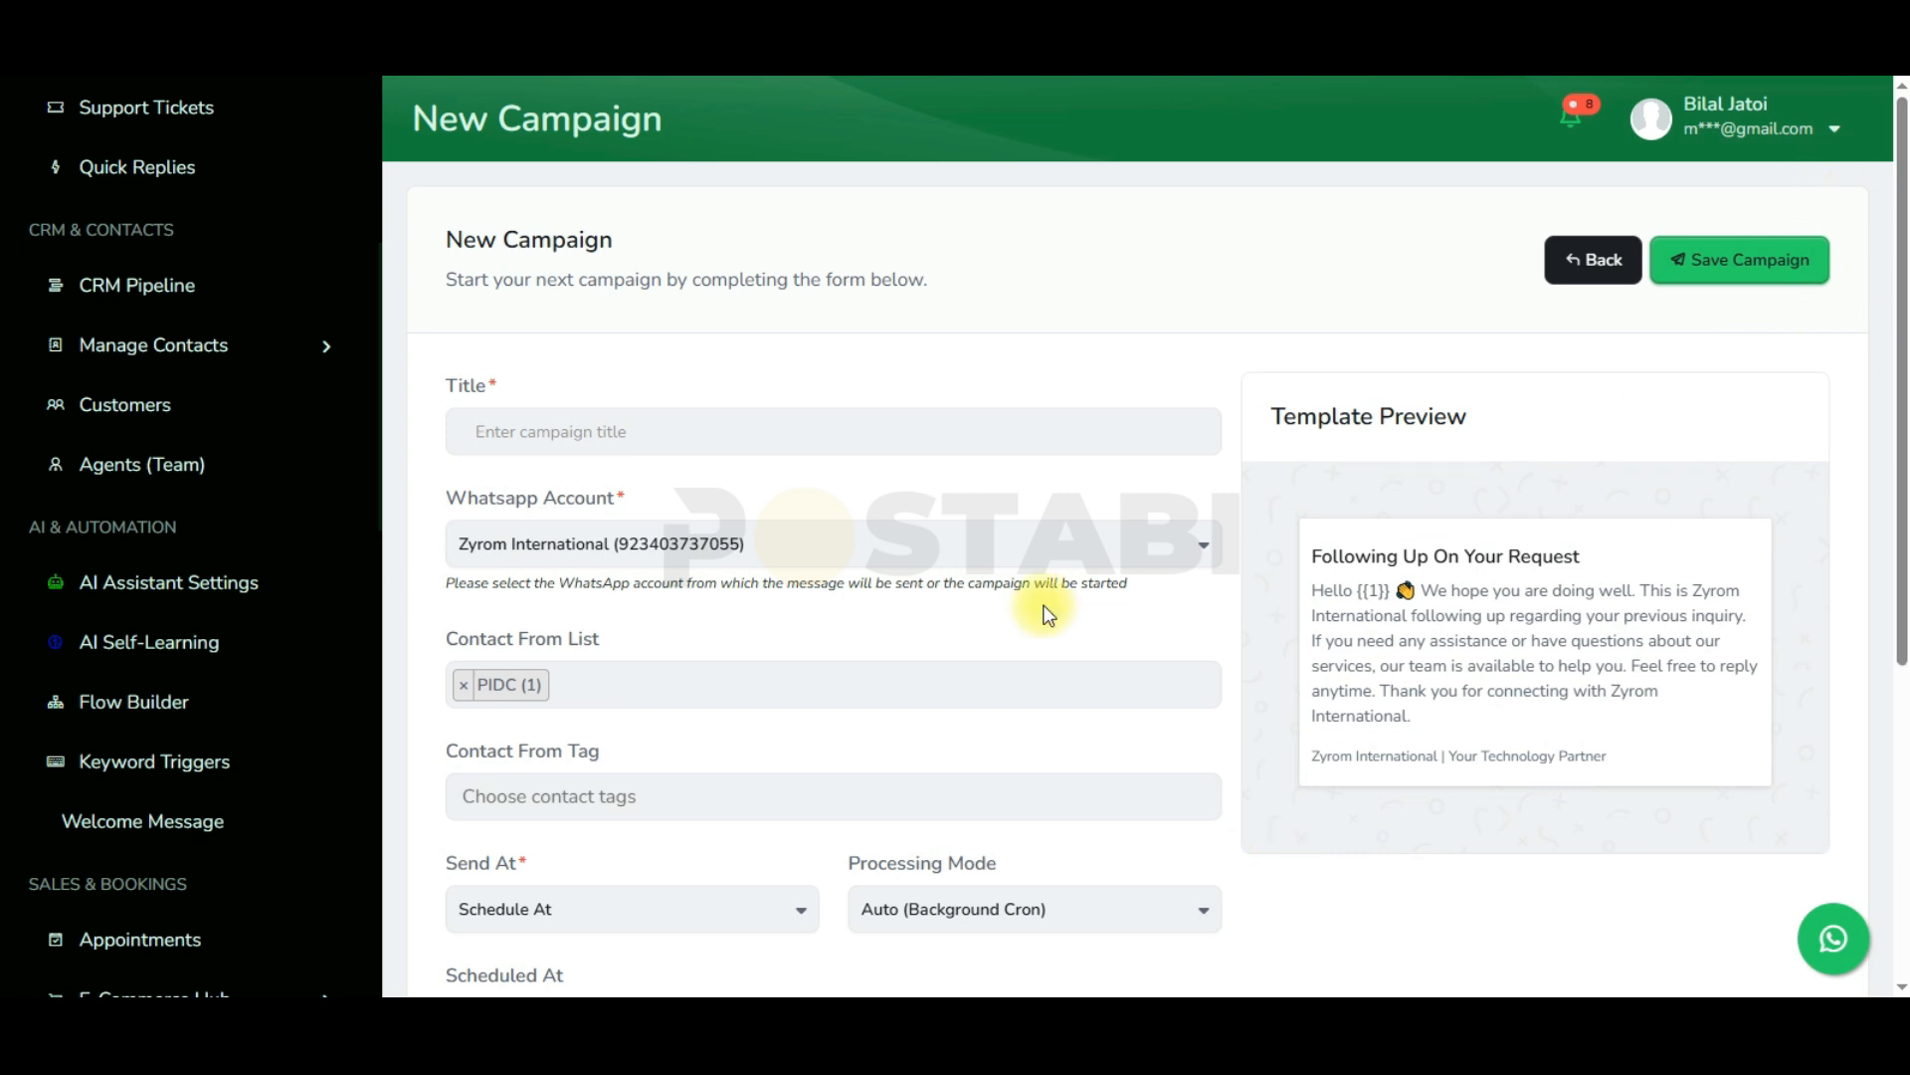
scroll(199, 600, "down", 8)
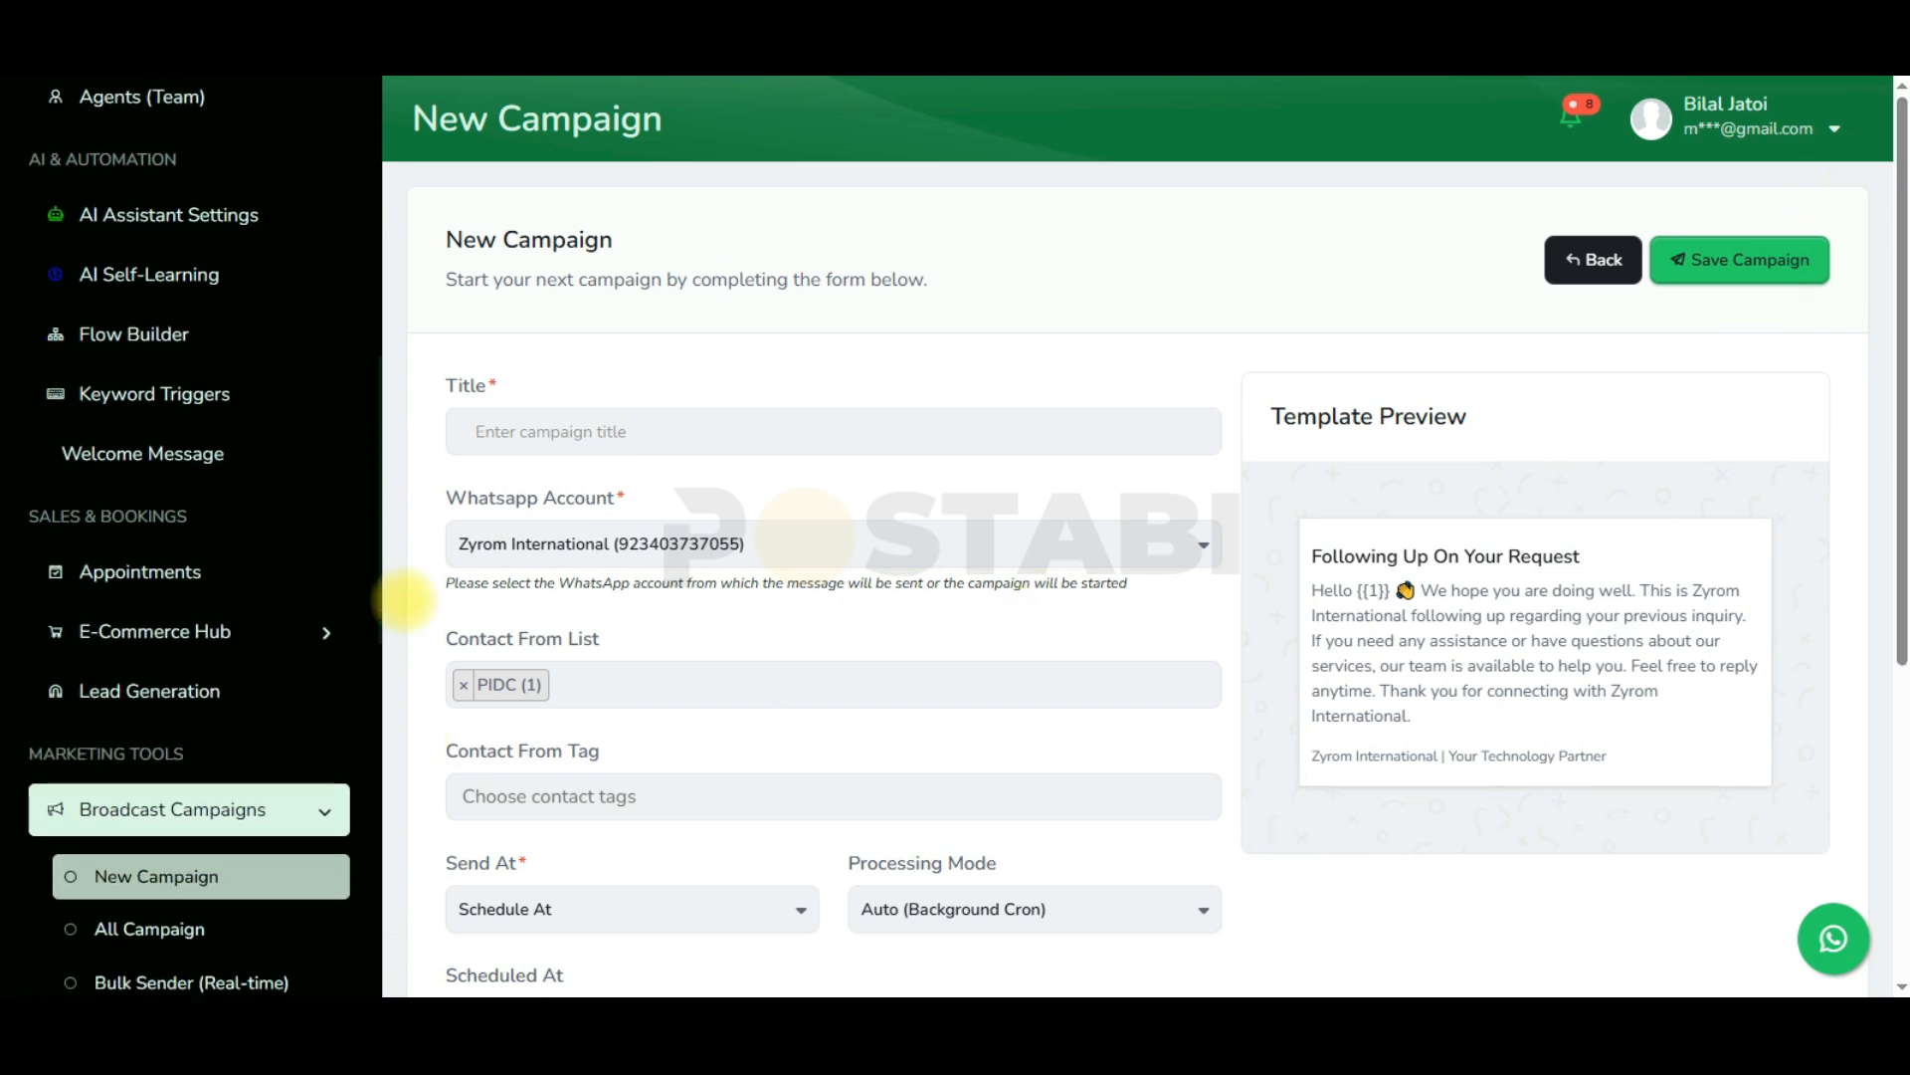
scroll(199, 597, "down", 2)
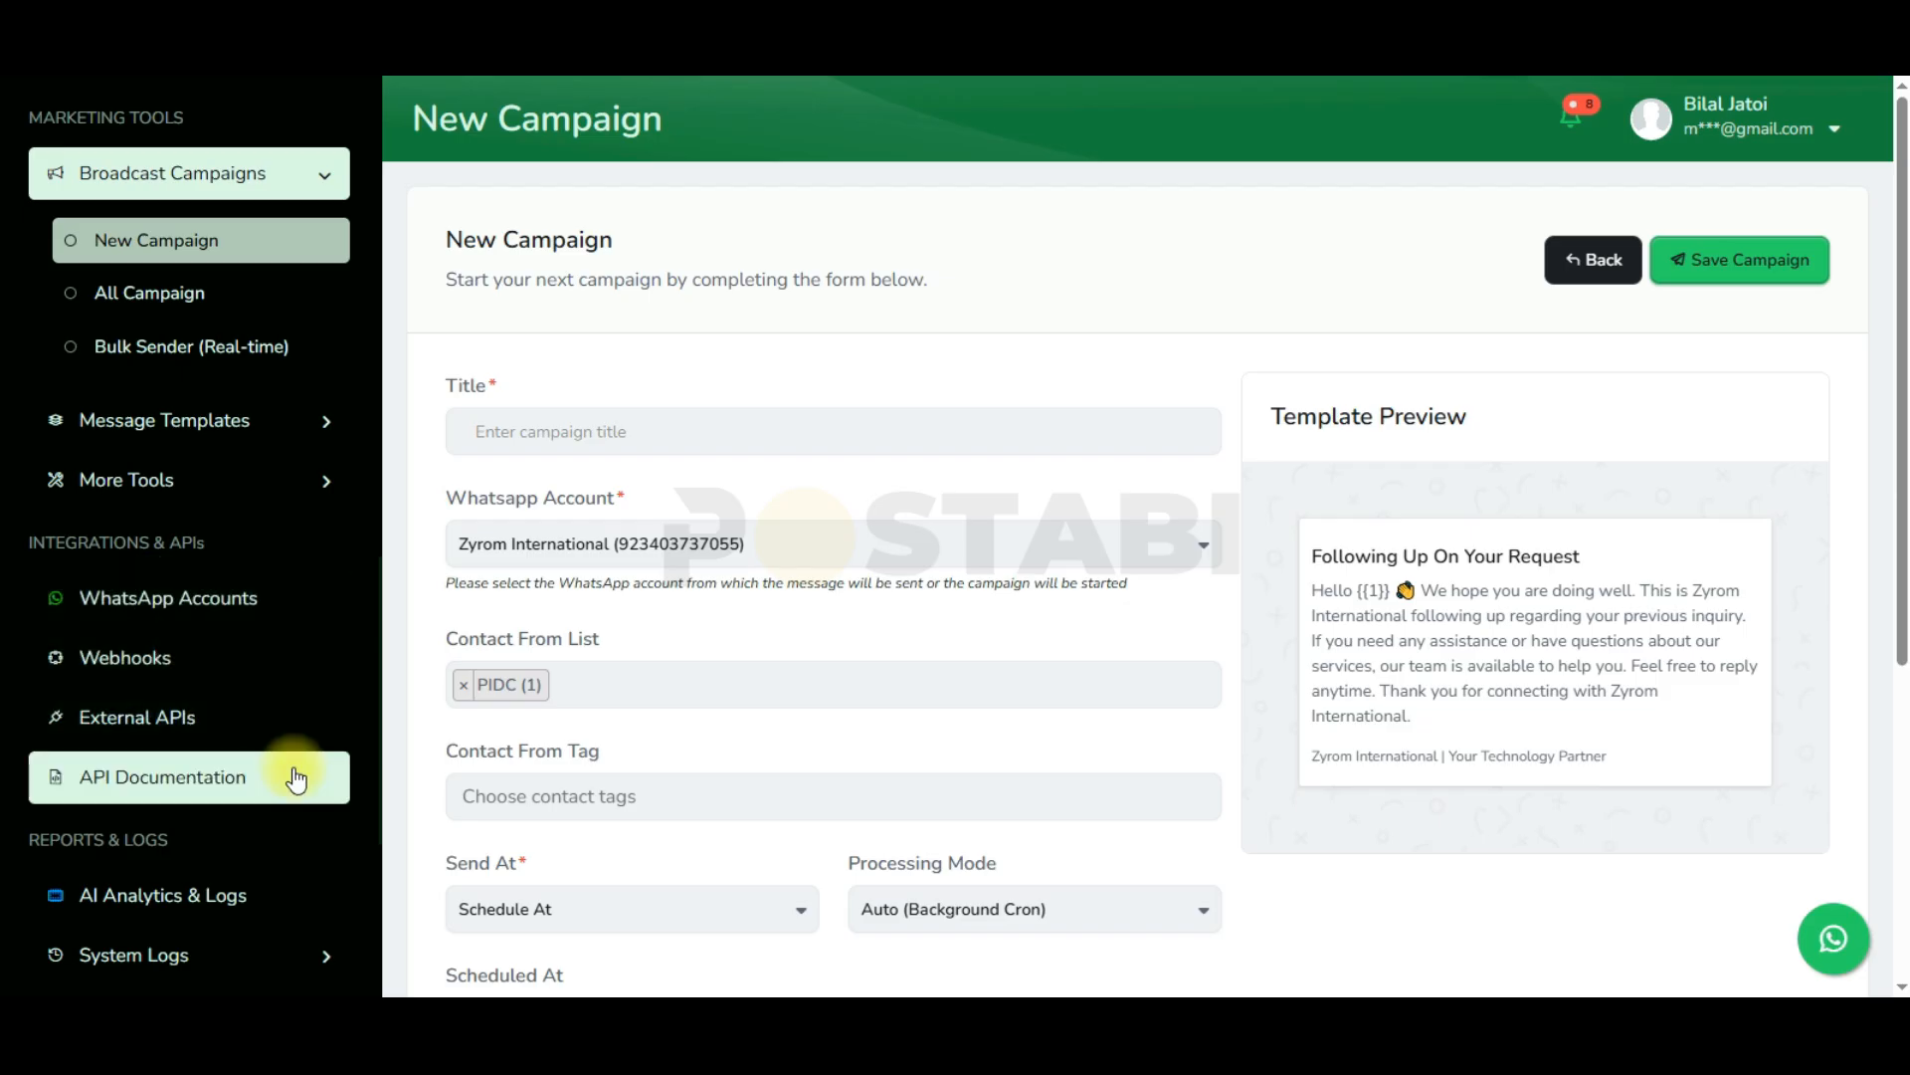
scroll(277, 767, "up", 6)
scroll(293, 766, "up", 5)
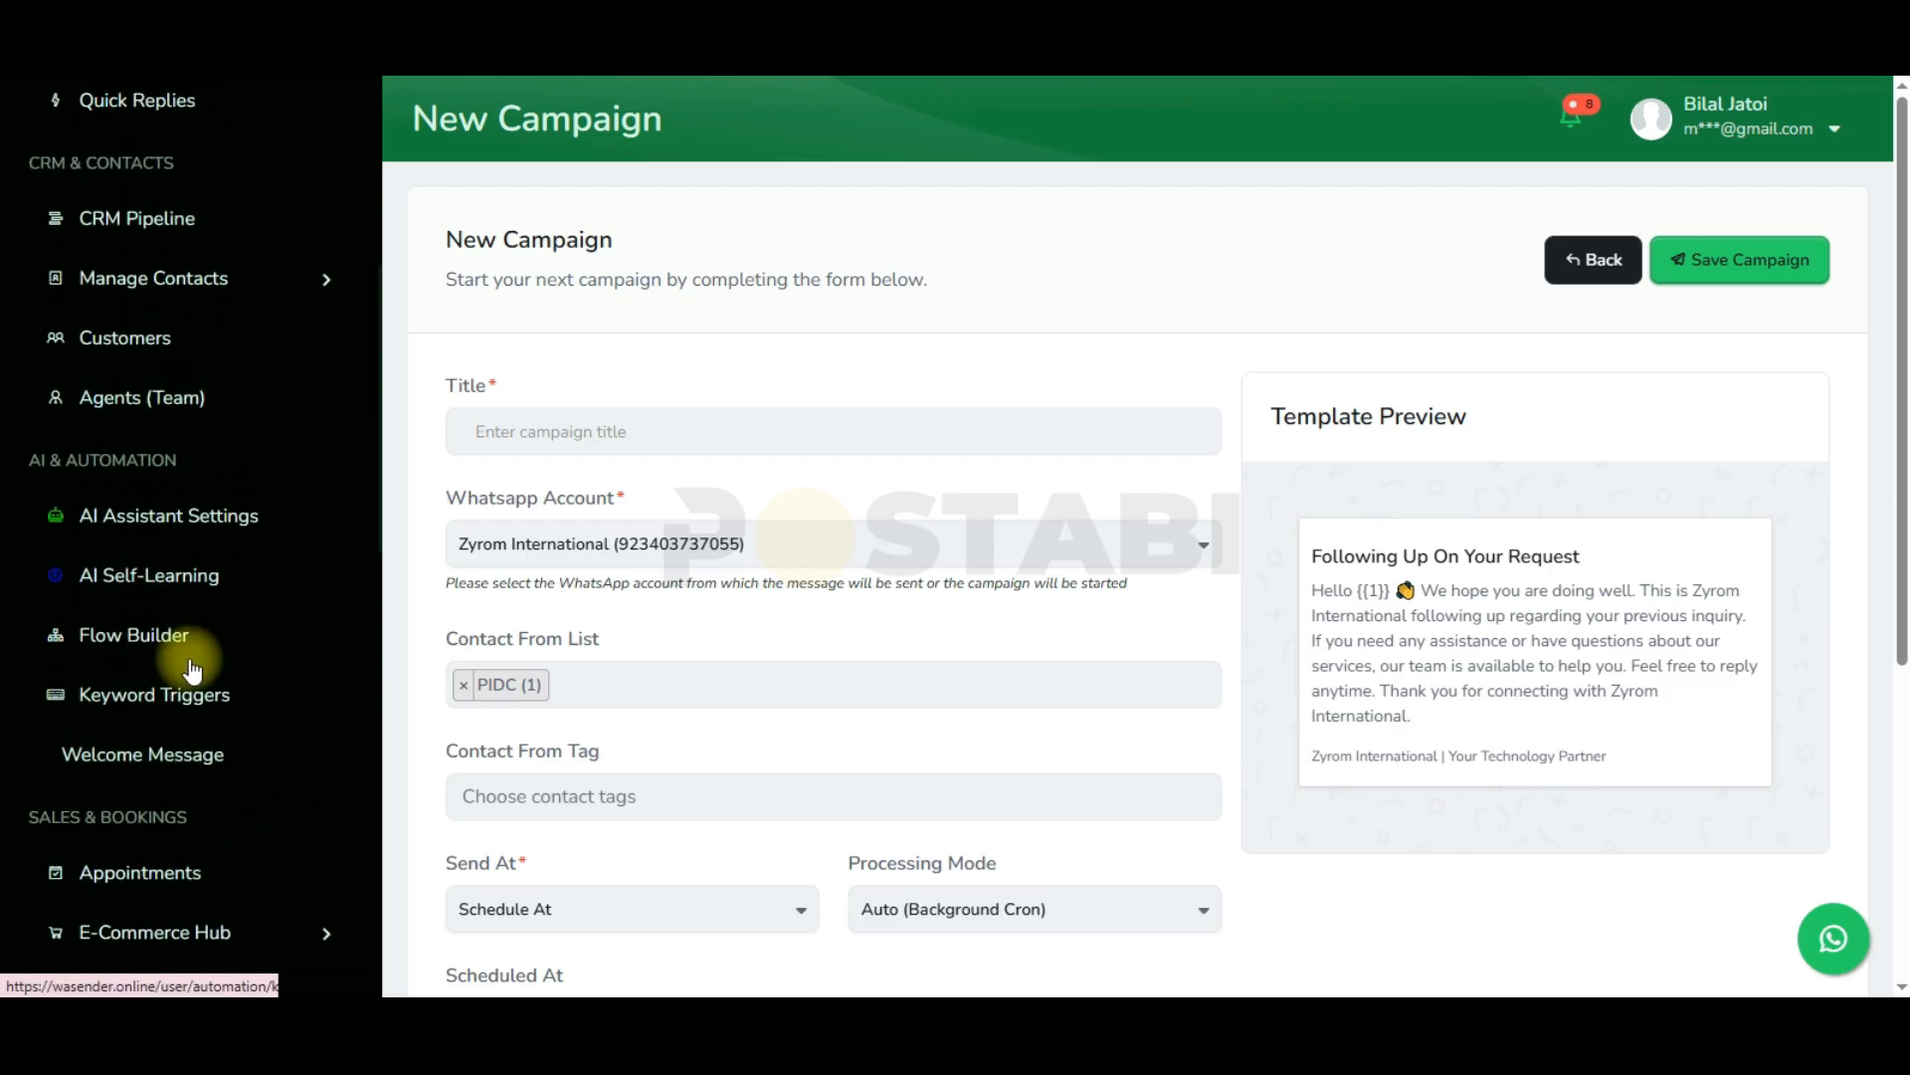
scroll(248, 401, "up", 3)
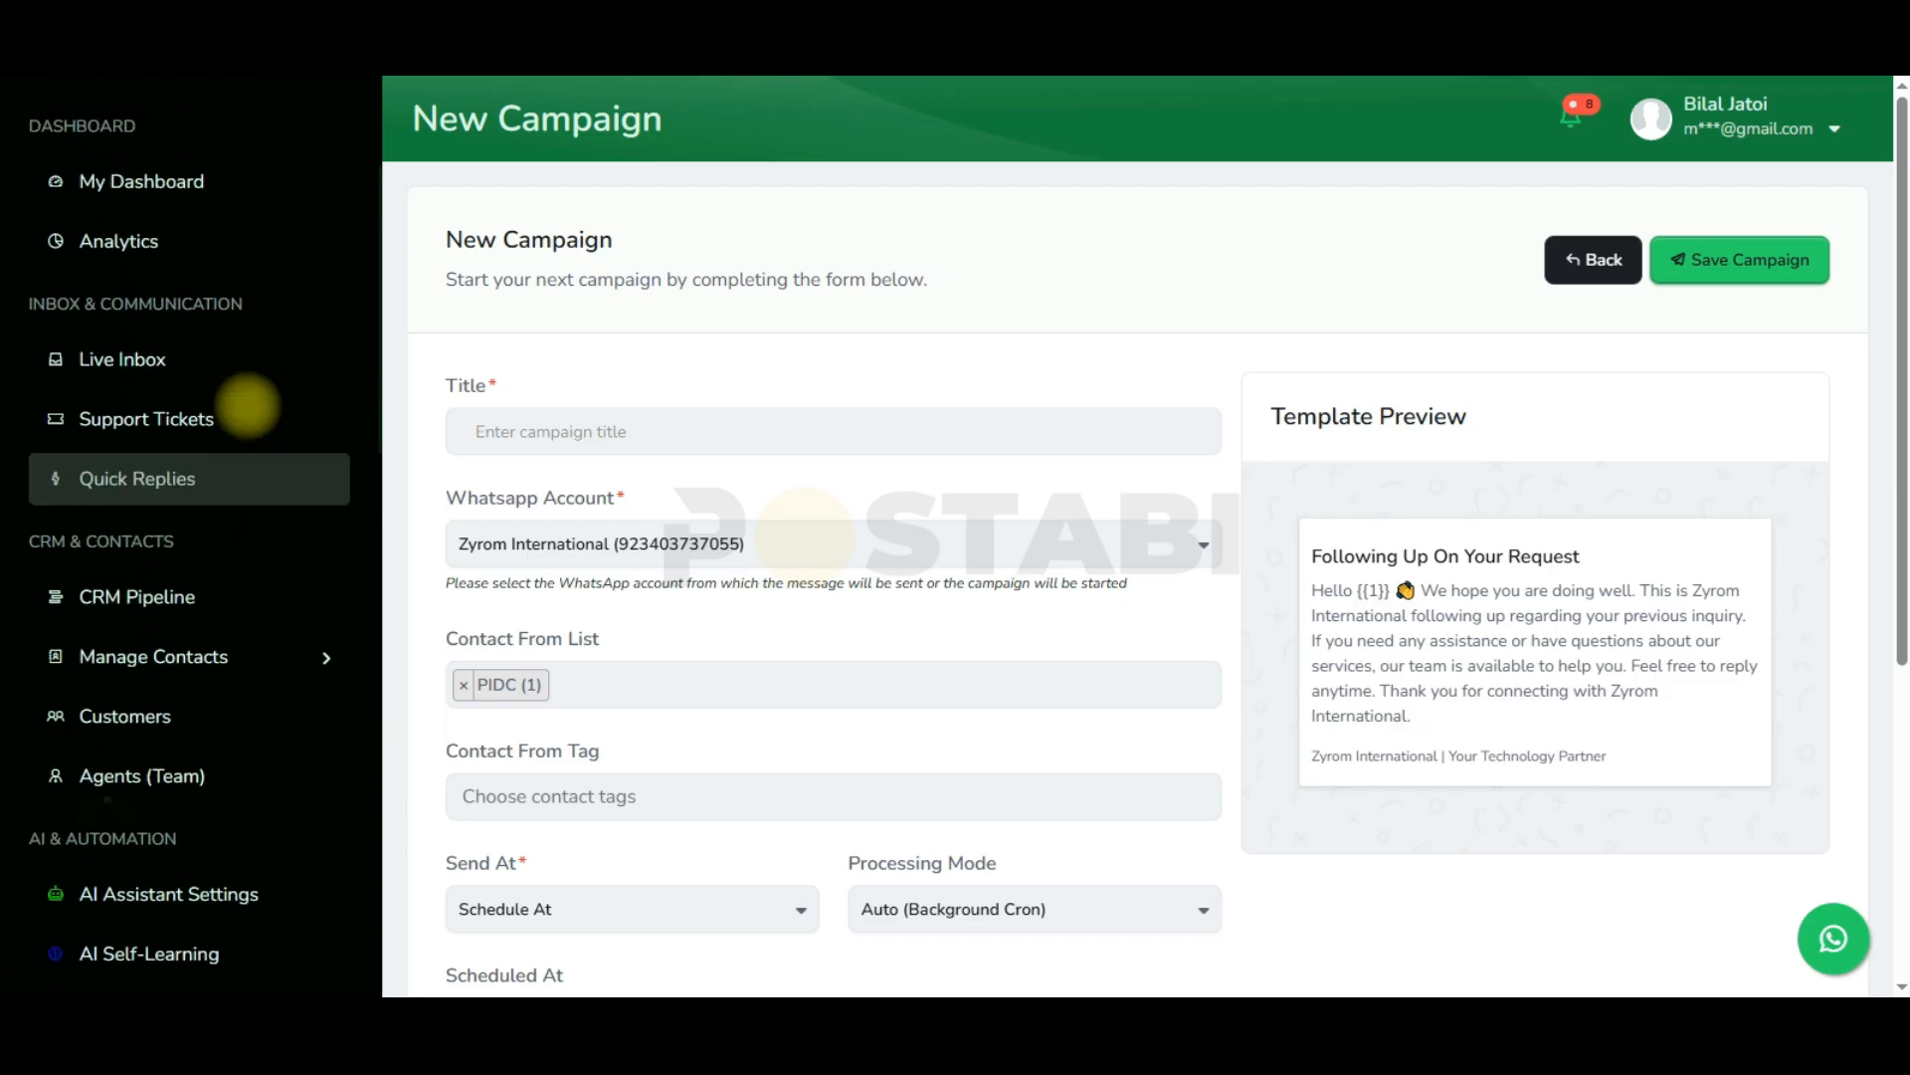
scroll(248, 403, "down", 2)
scroll(248, 406, "down", 3)
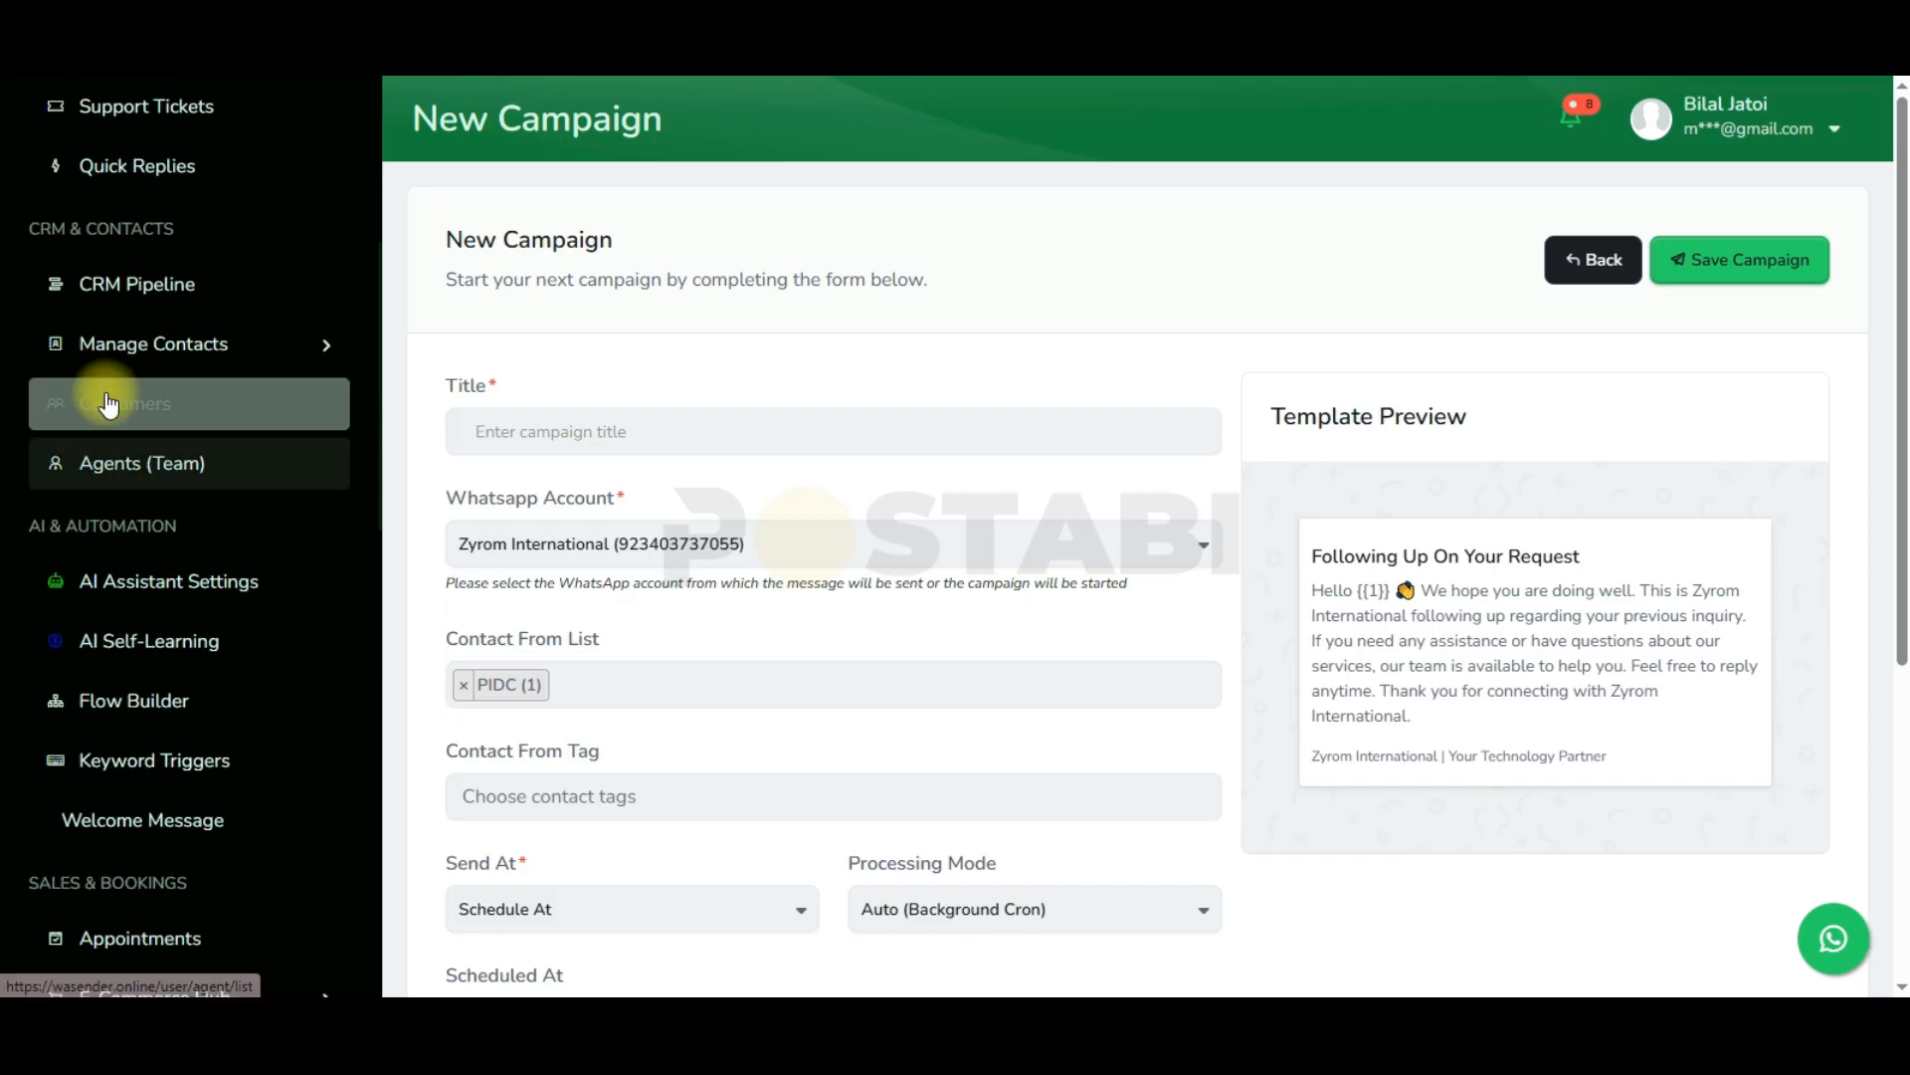
scroll(249, 766, "down", 6)
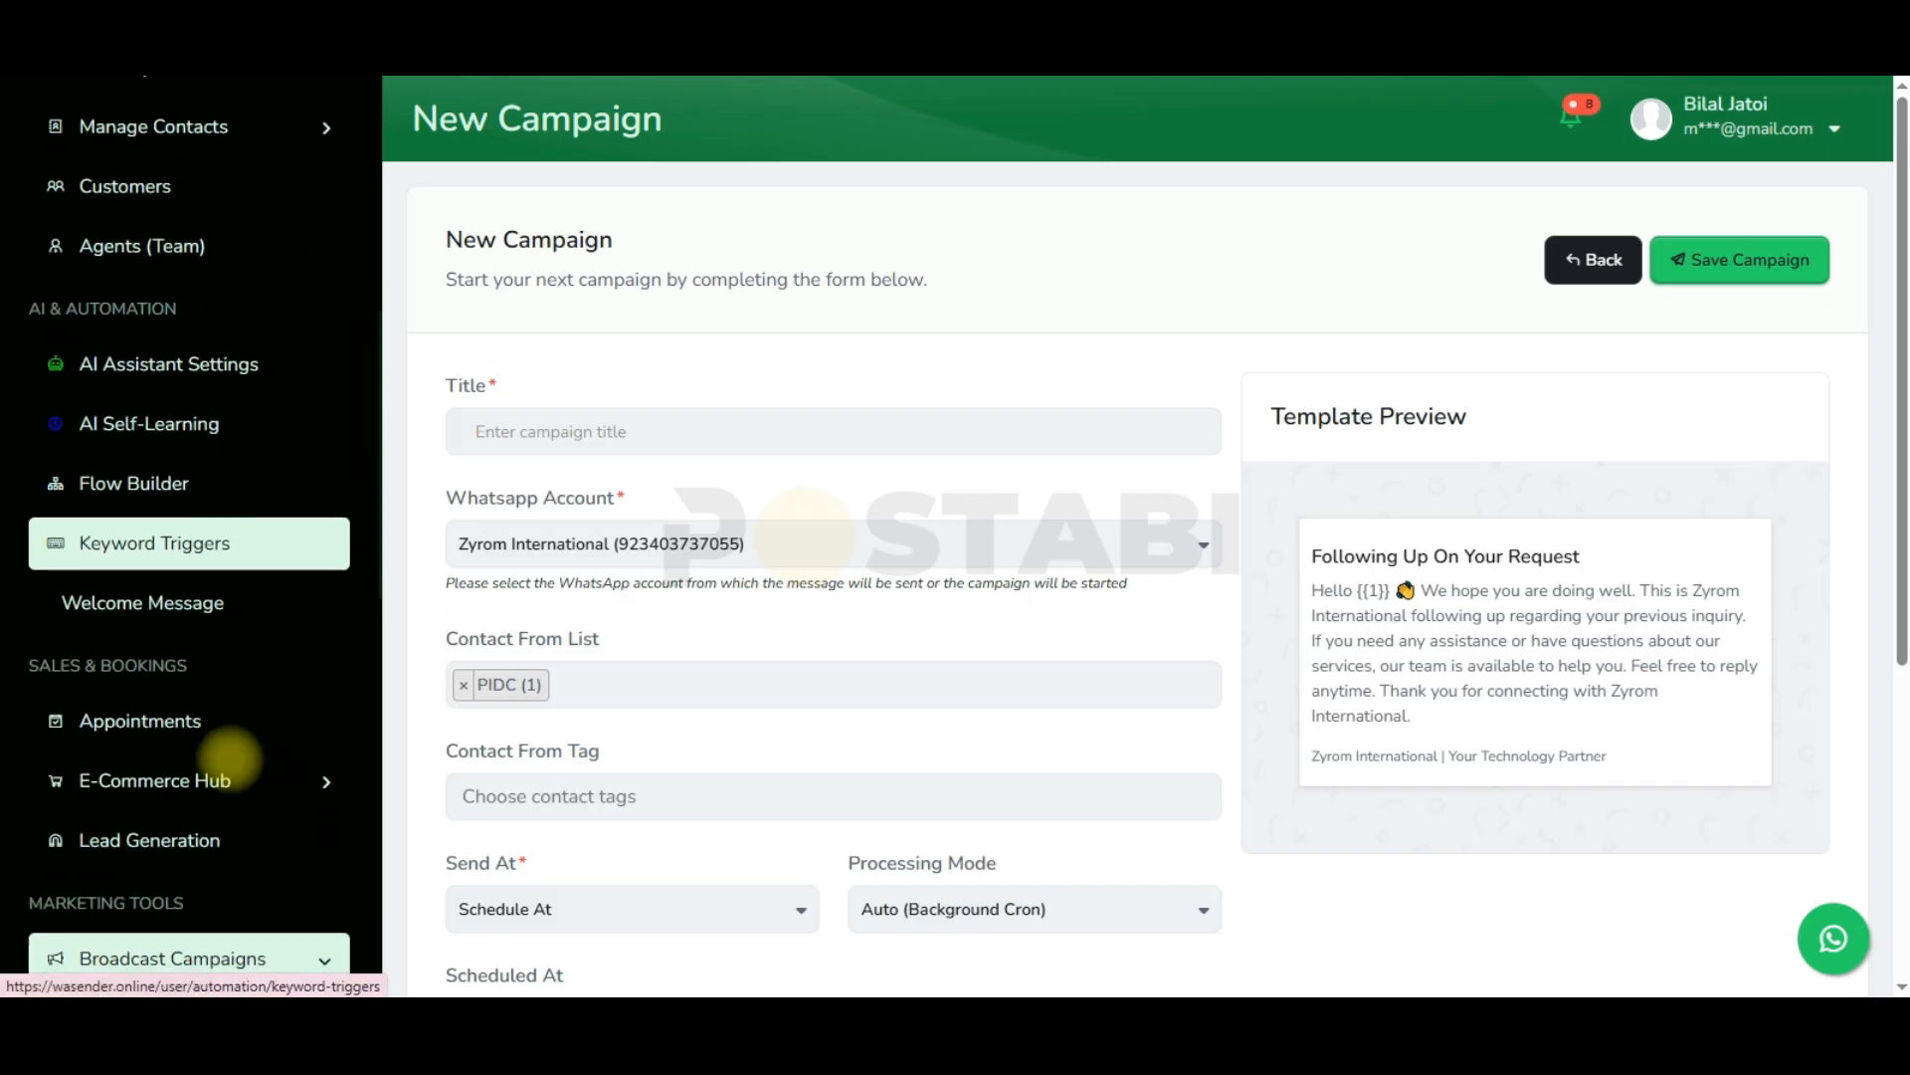
scroll(171, 877, "down", 3)
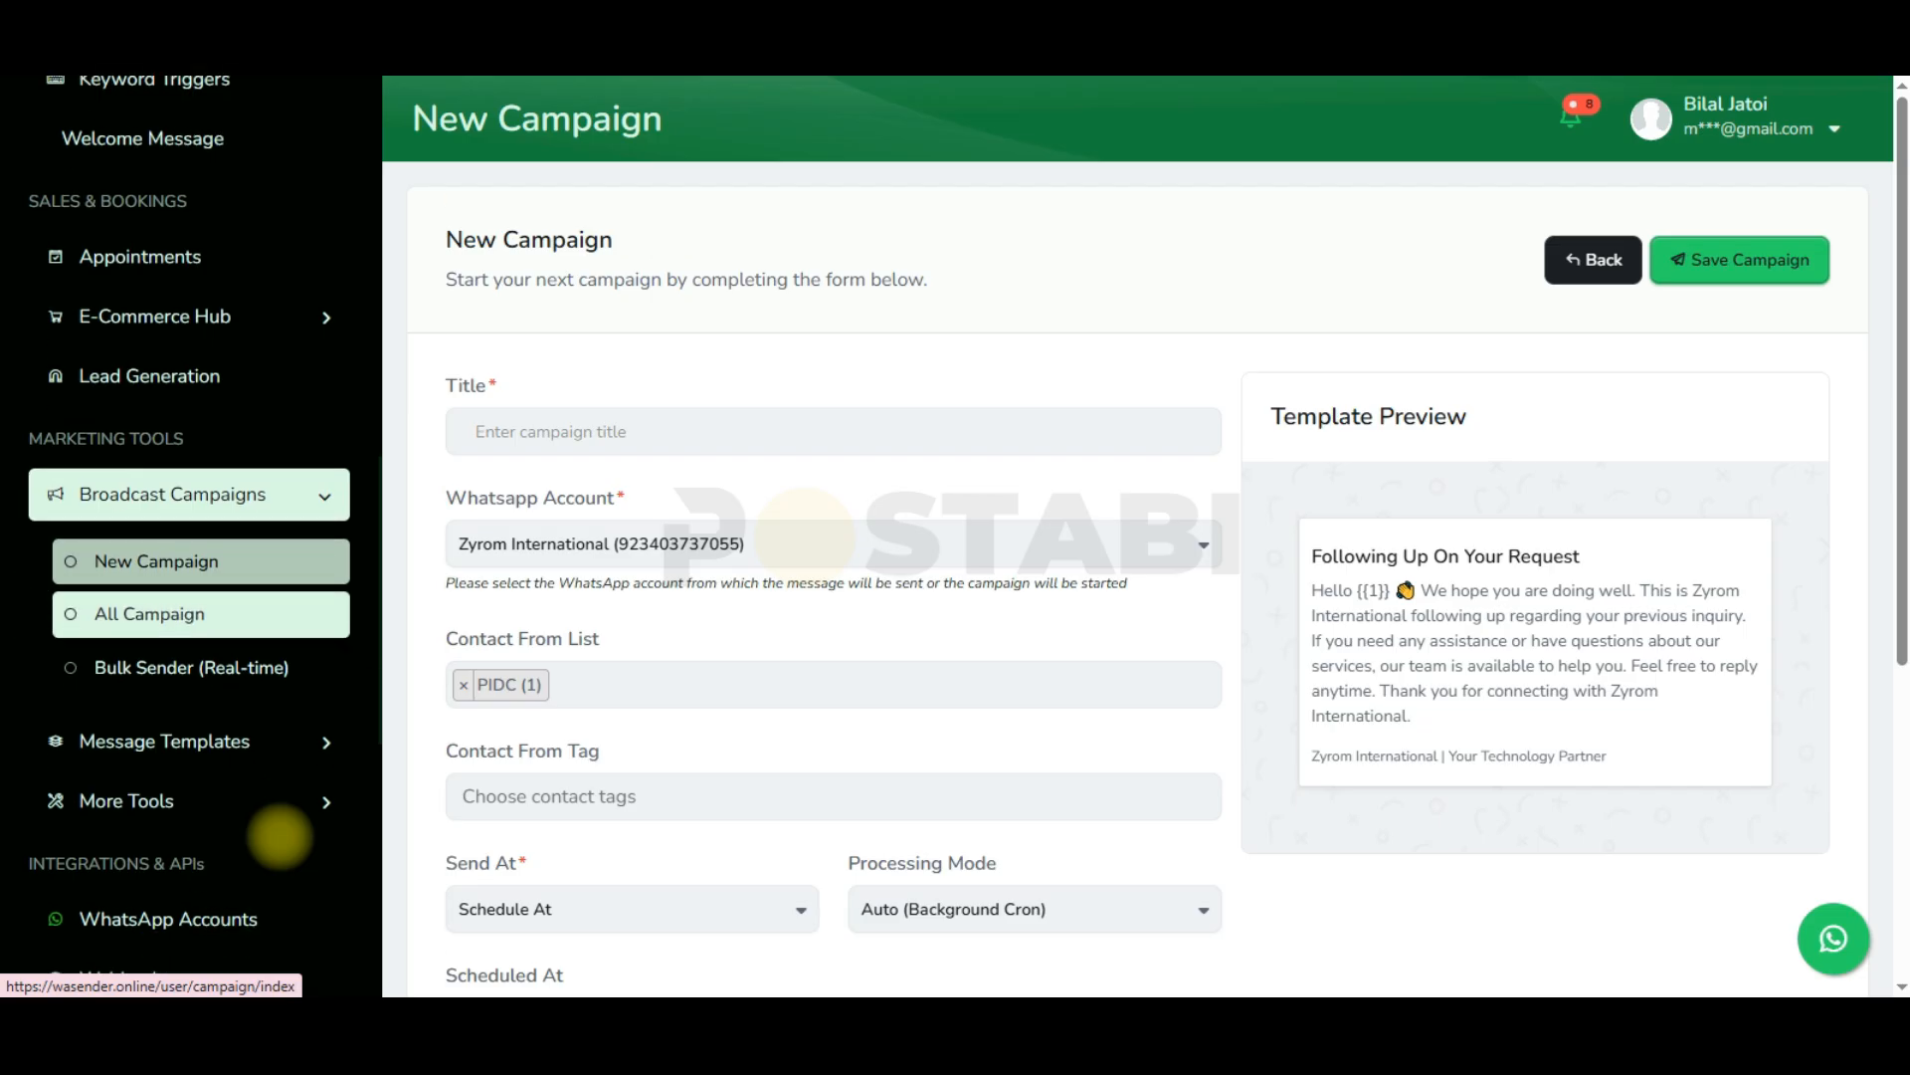
left_click(139, 741)
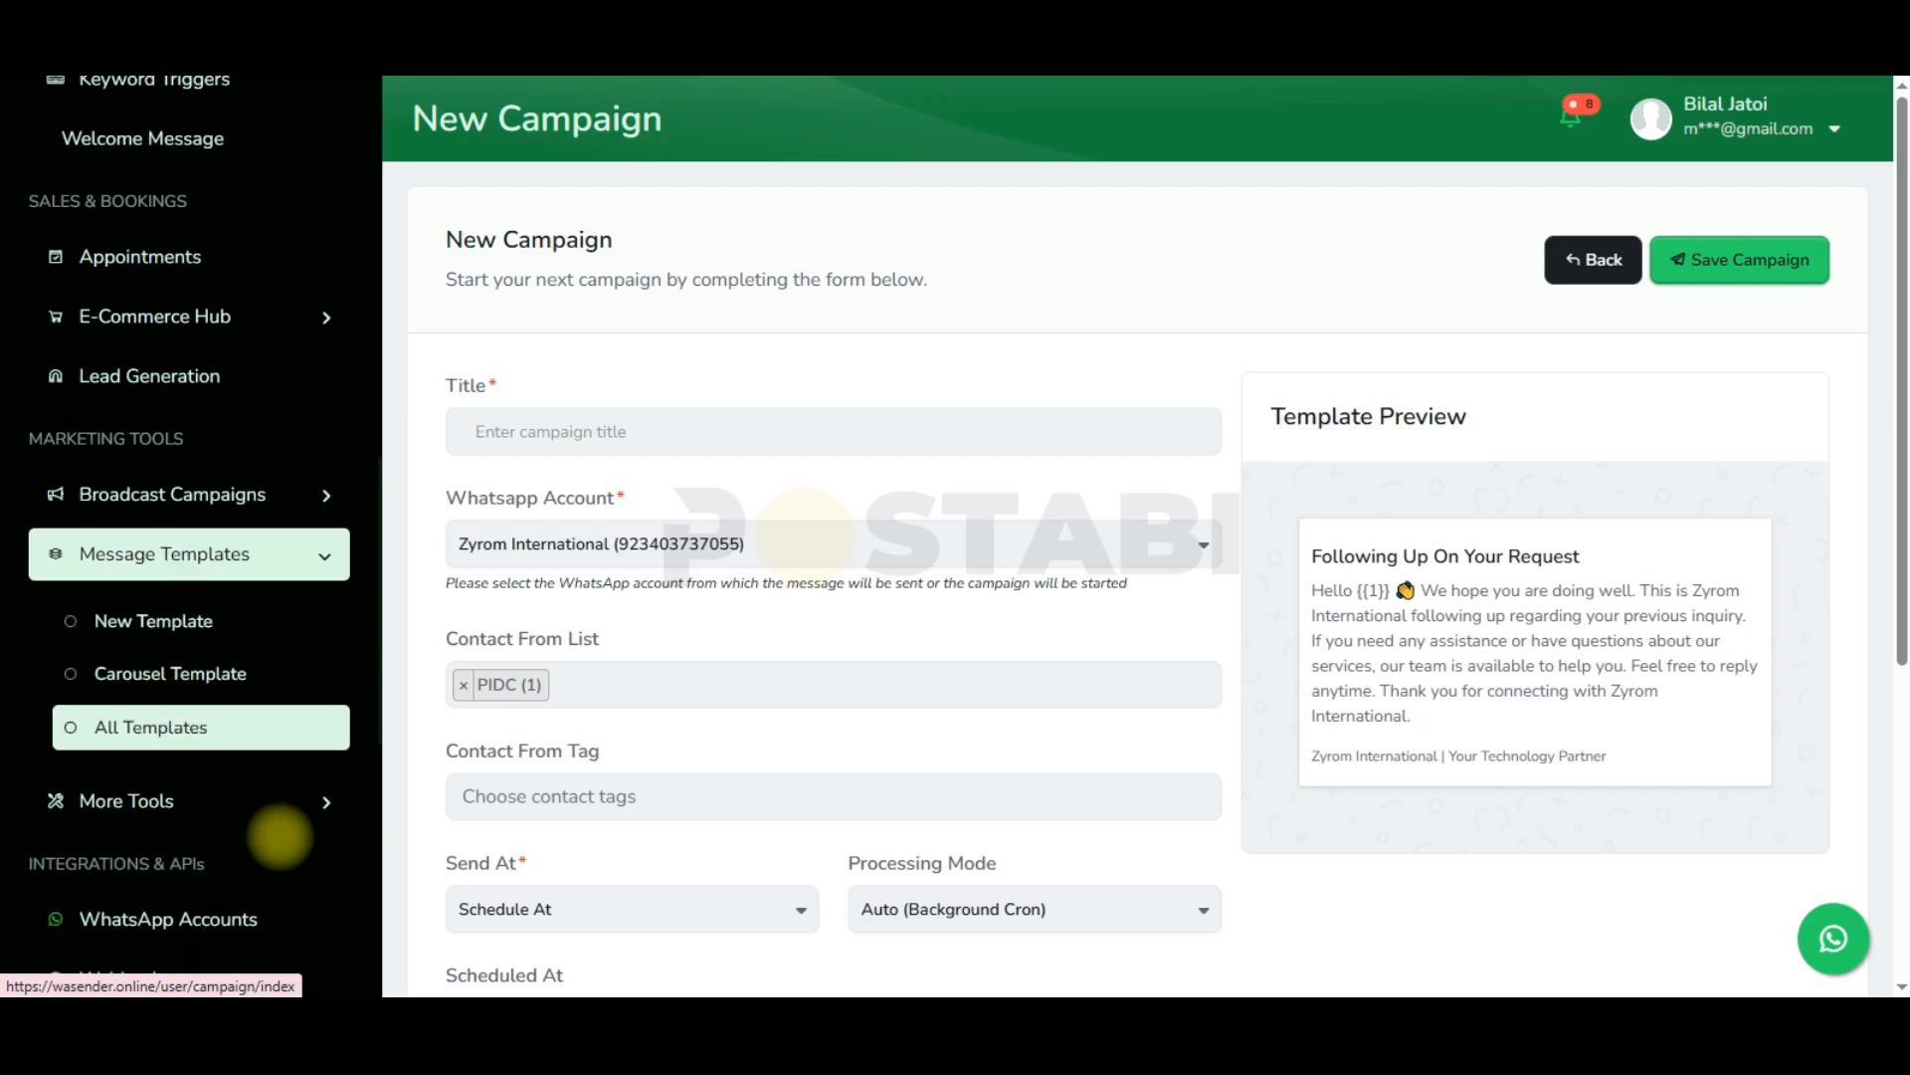
left_click(171, 684)
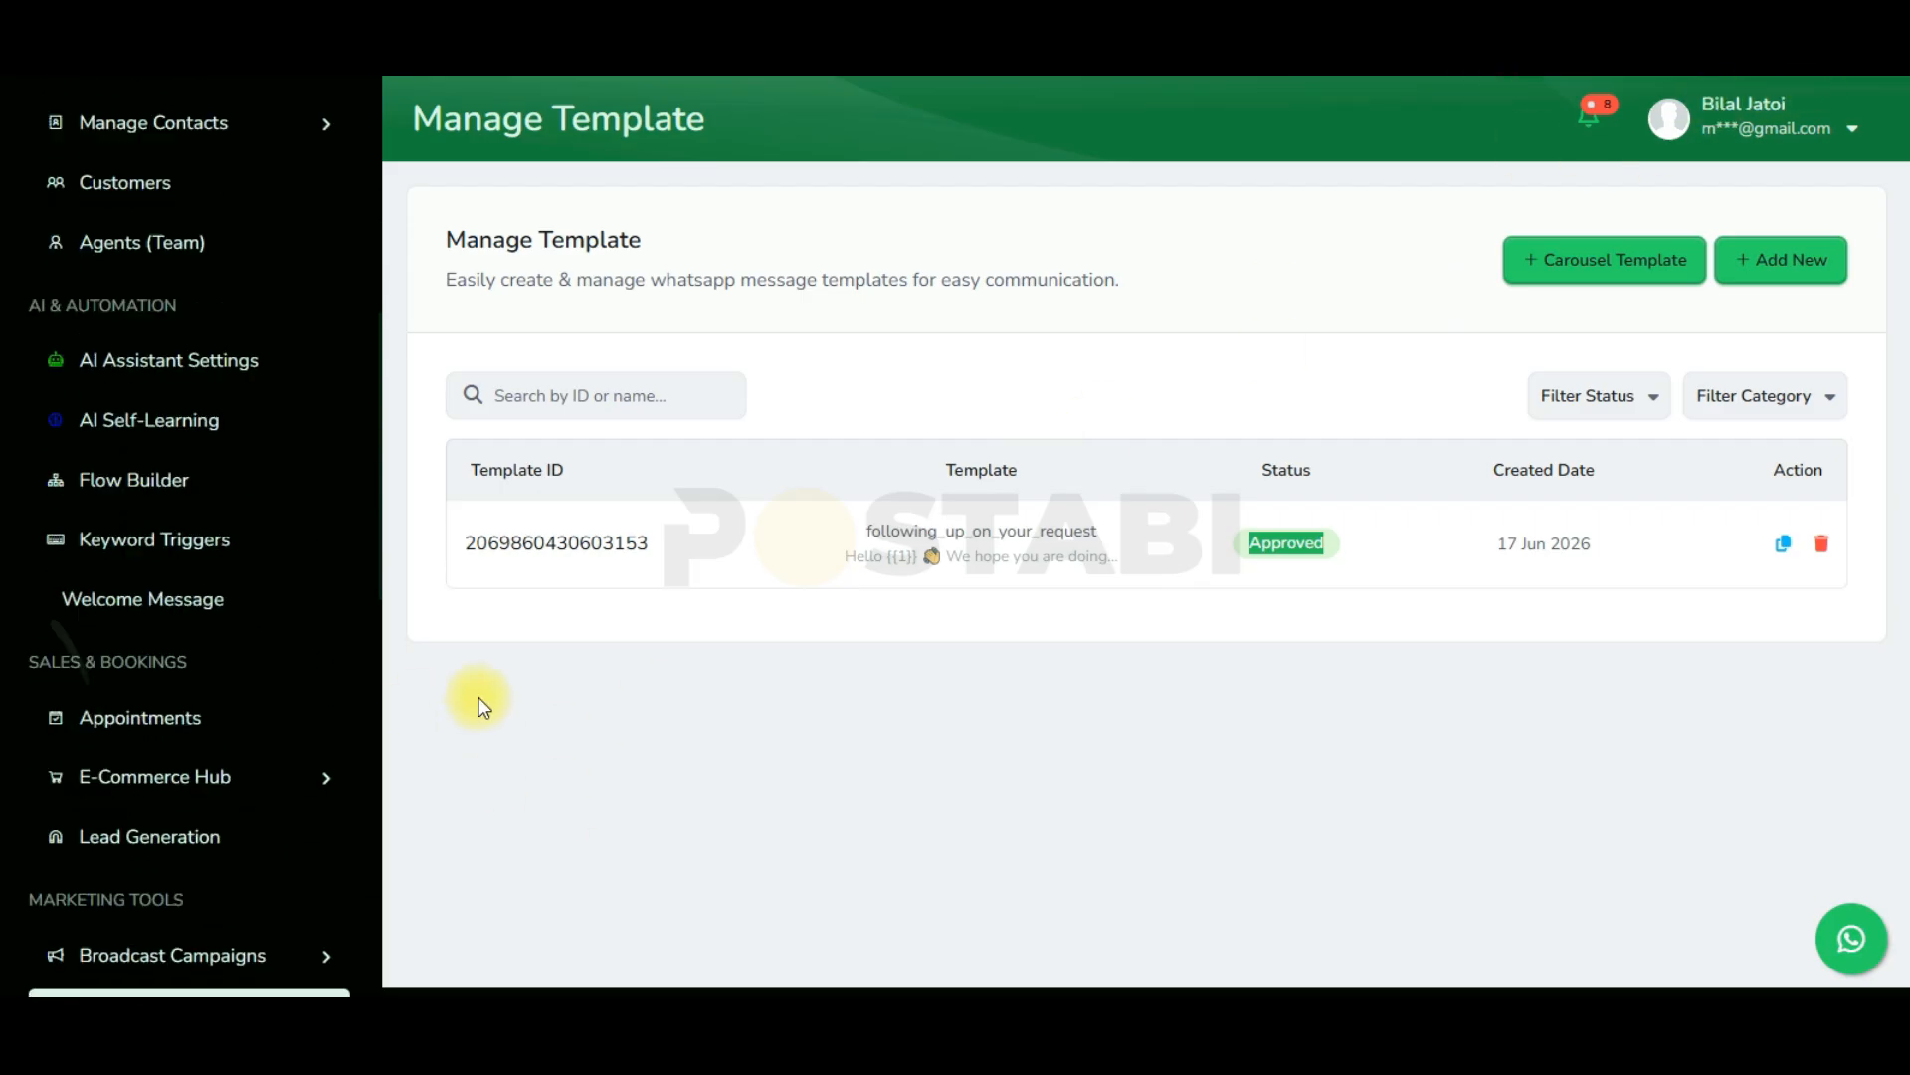
- Check the Approved following_up_on_your_request template, then open the profile dropdown
left_click(1050, 536)
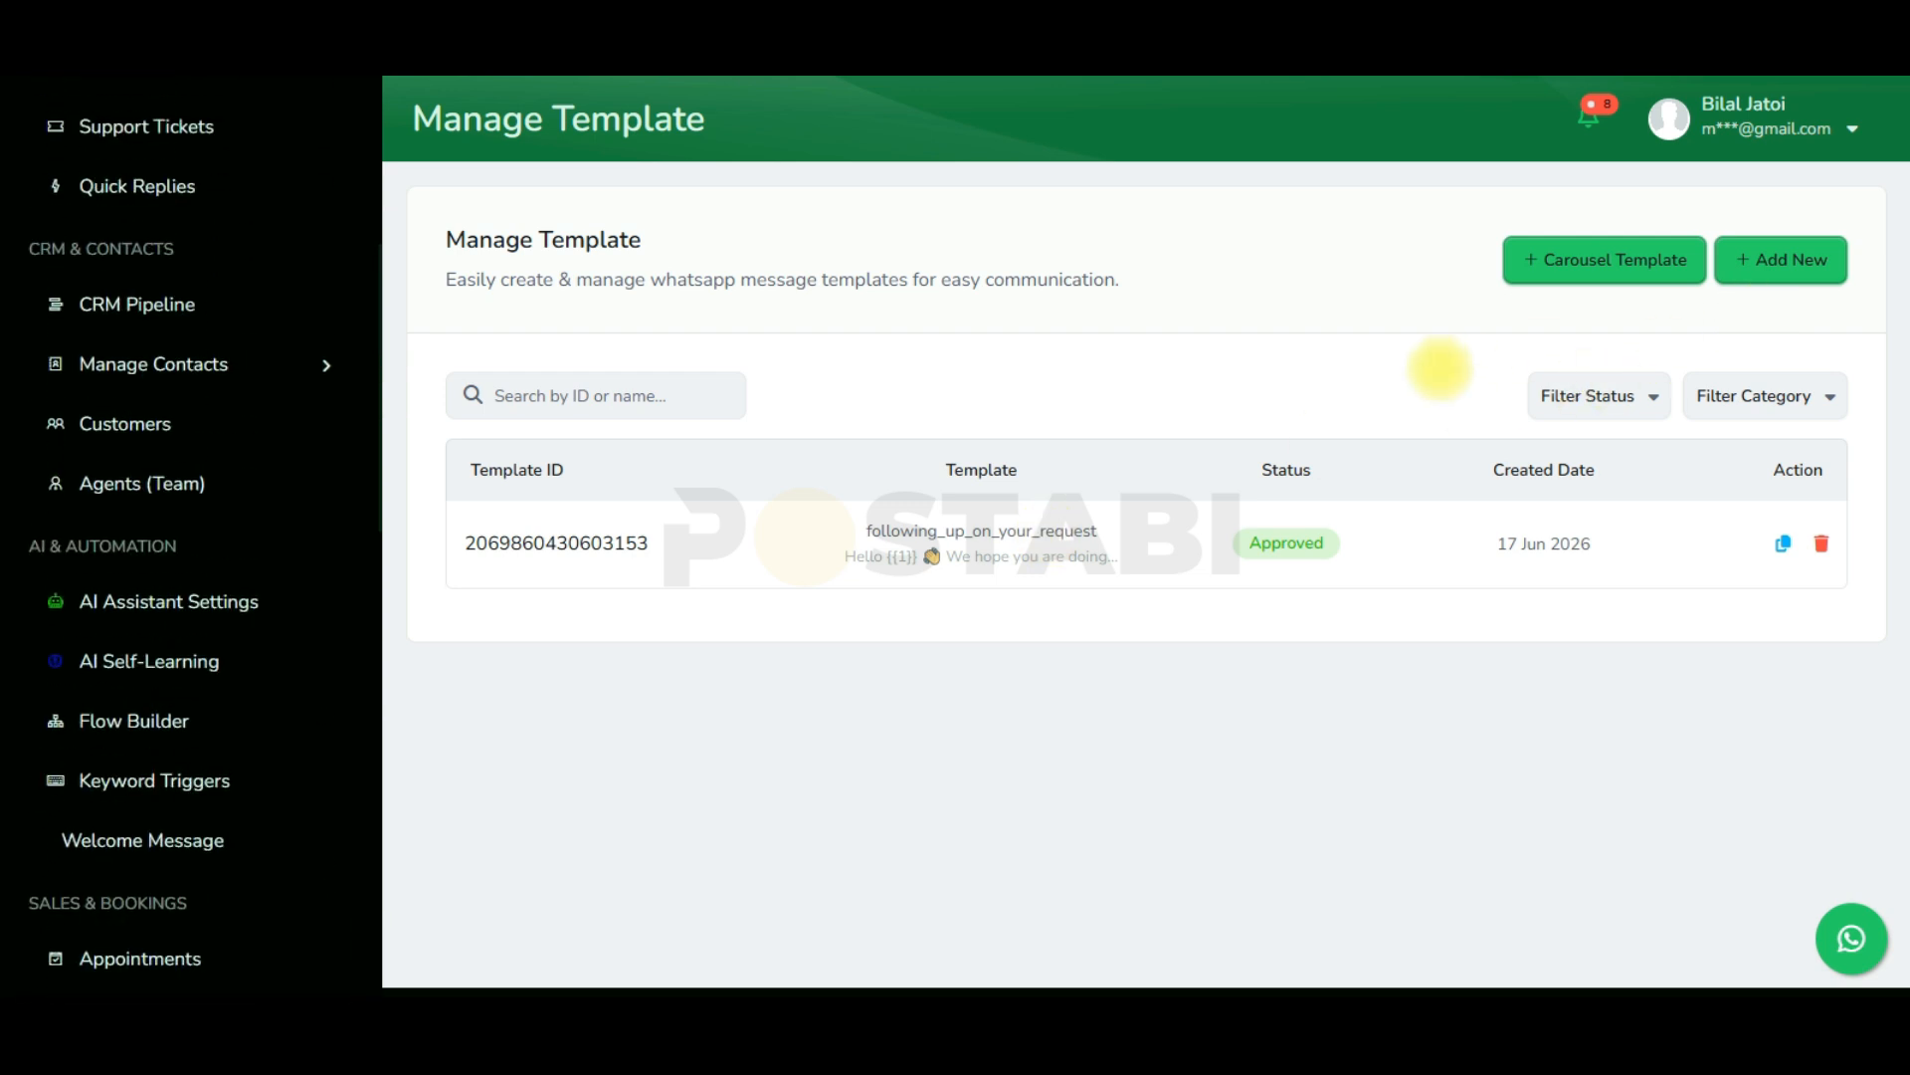
left_click(1732, 112)
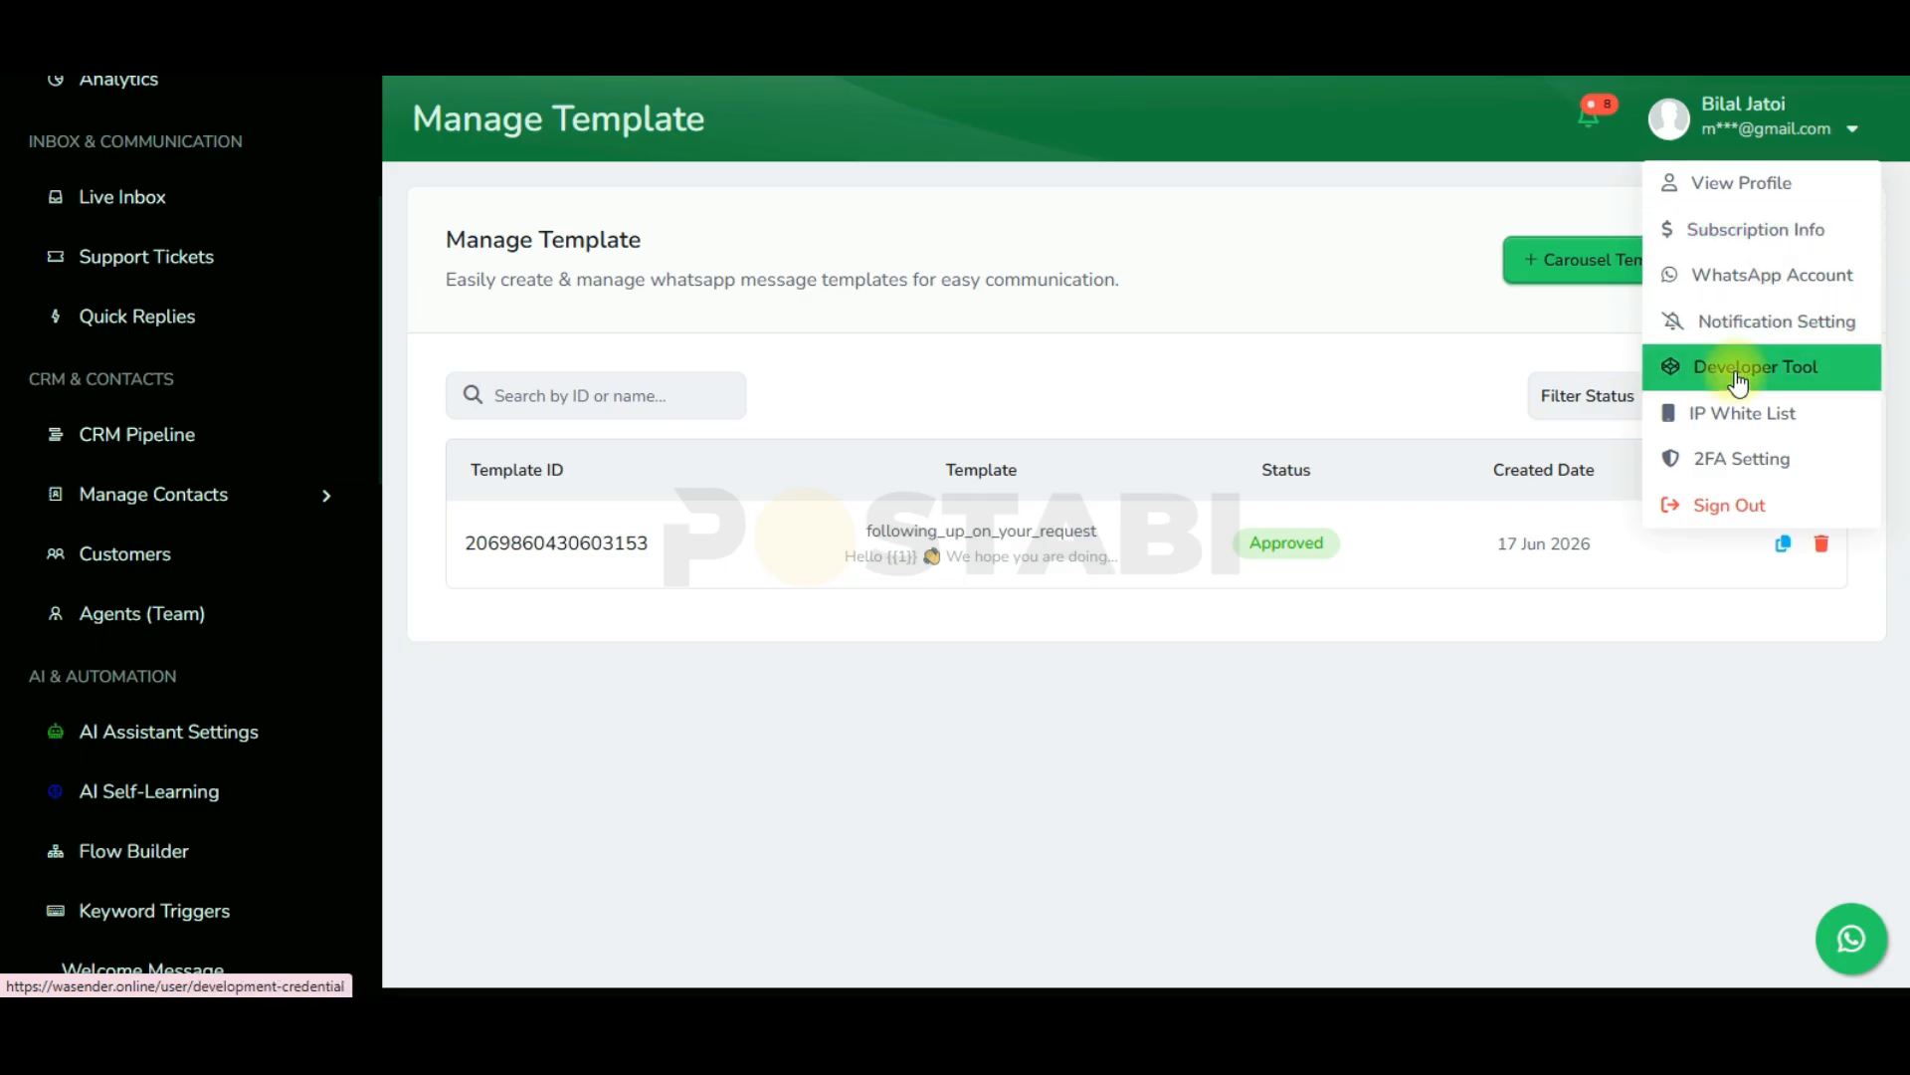
- Open the Developer Tool page with API credentials and the API Documentation in a new tab
left_click(1821, 378)
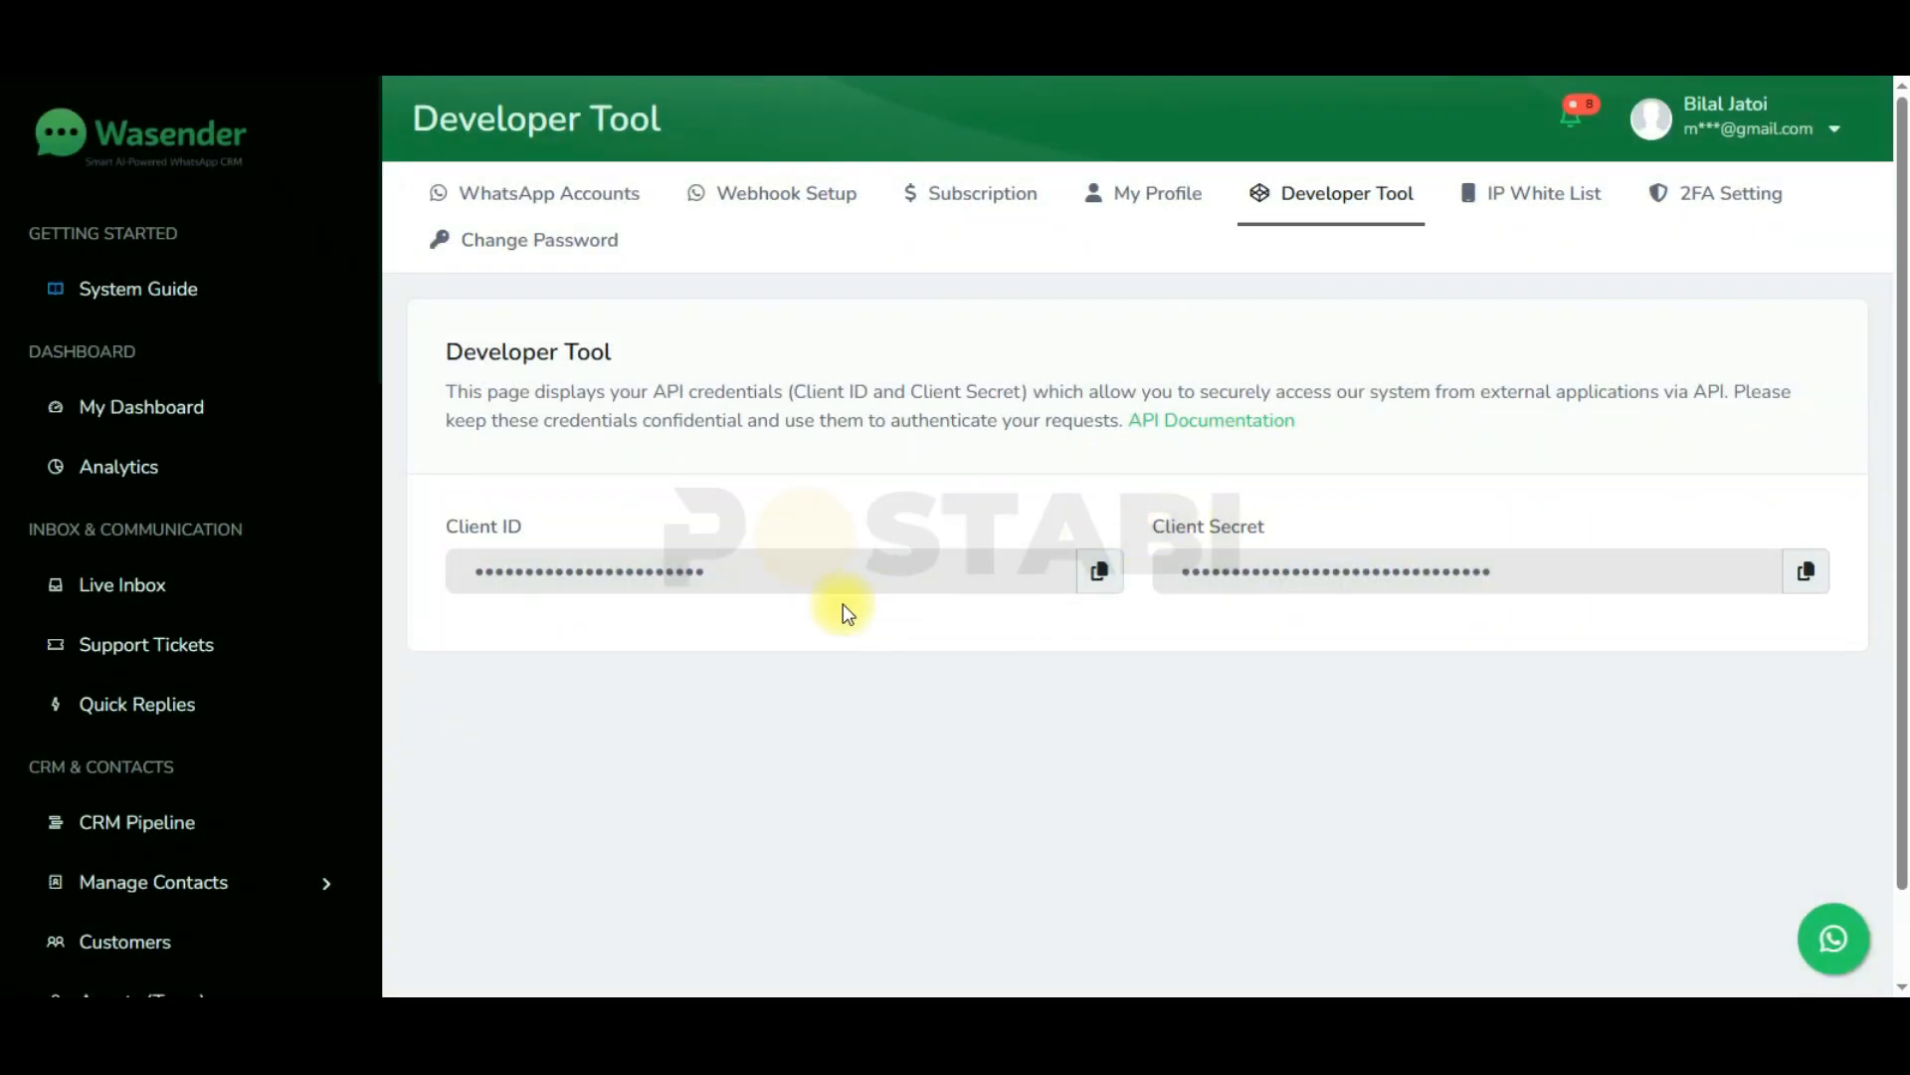
right_click(1230, 424)
left_click(1277, 440)
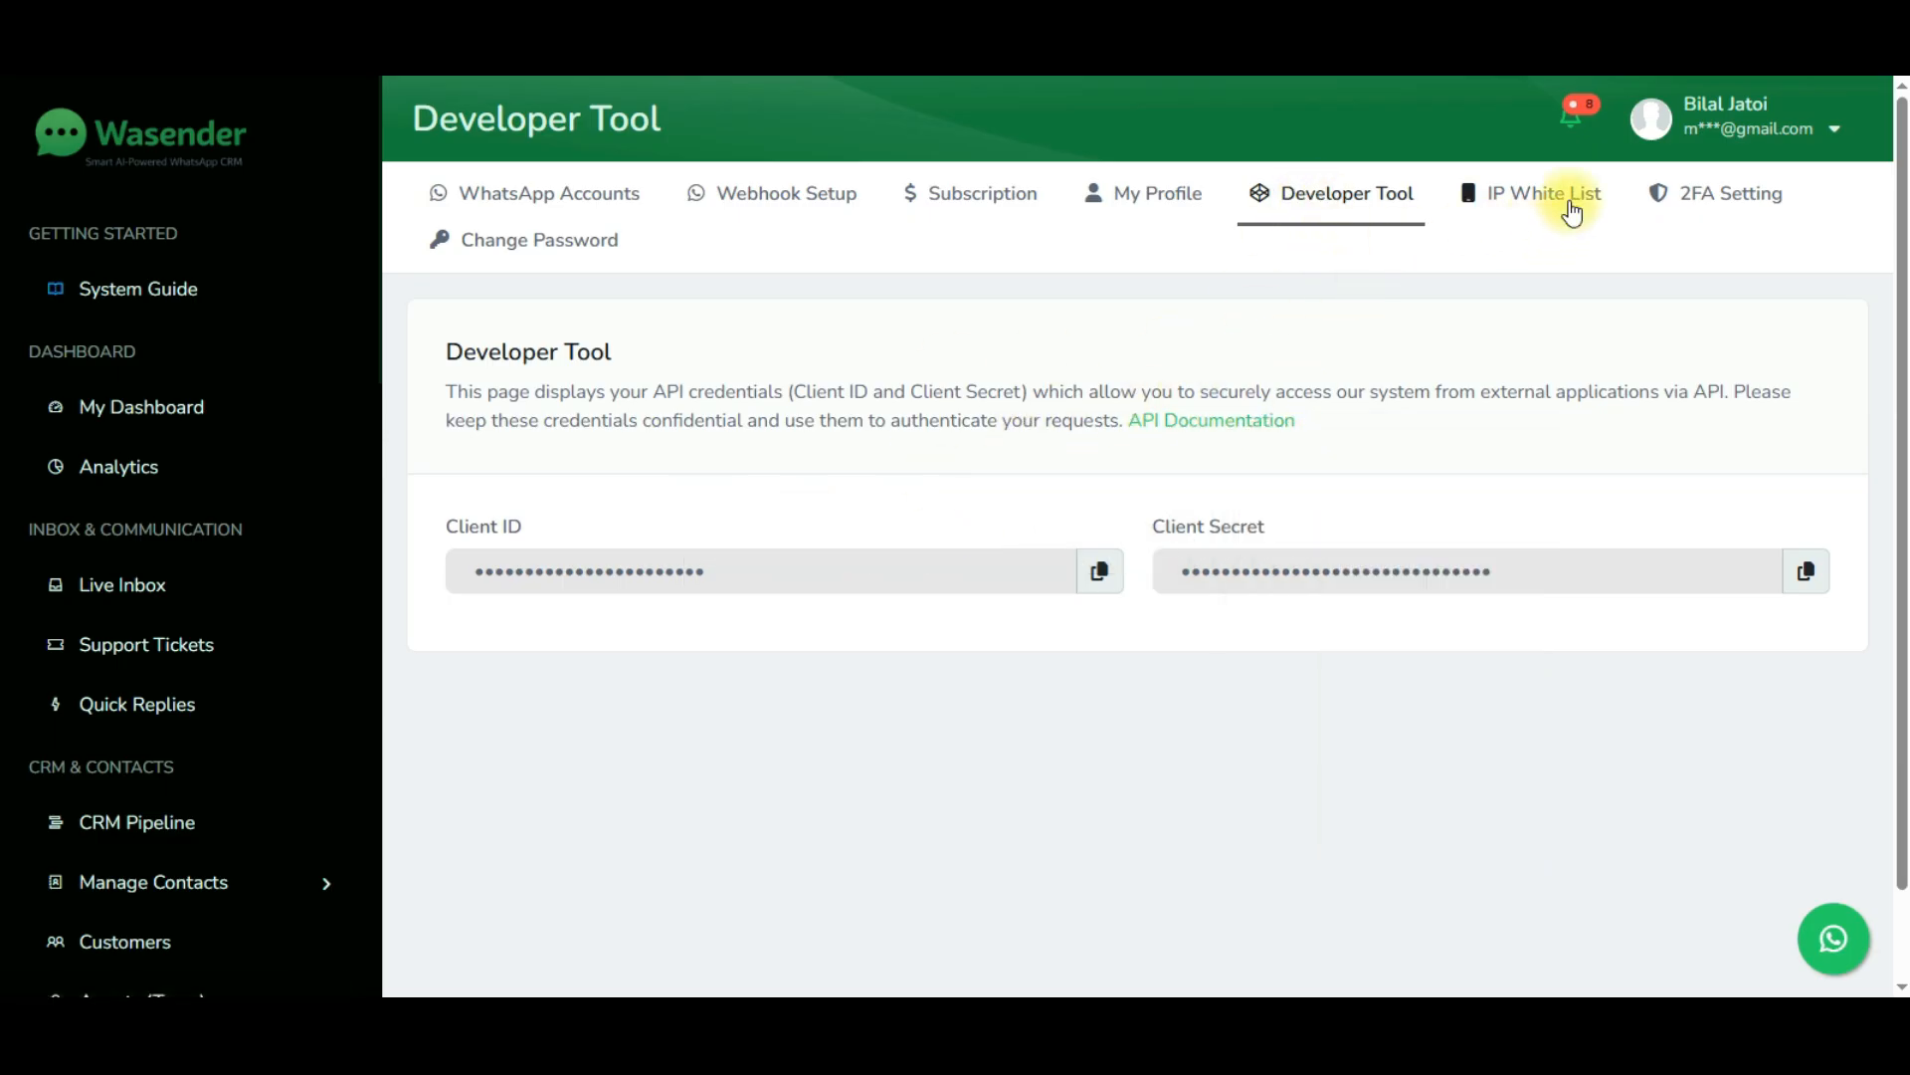
- Delete the only address on the IP White List
left_click(1536, 215)
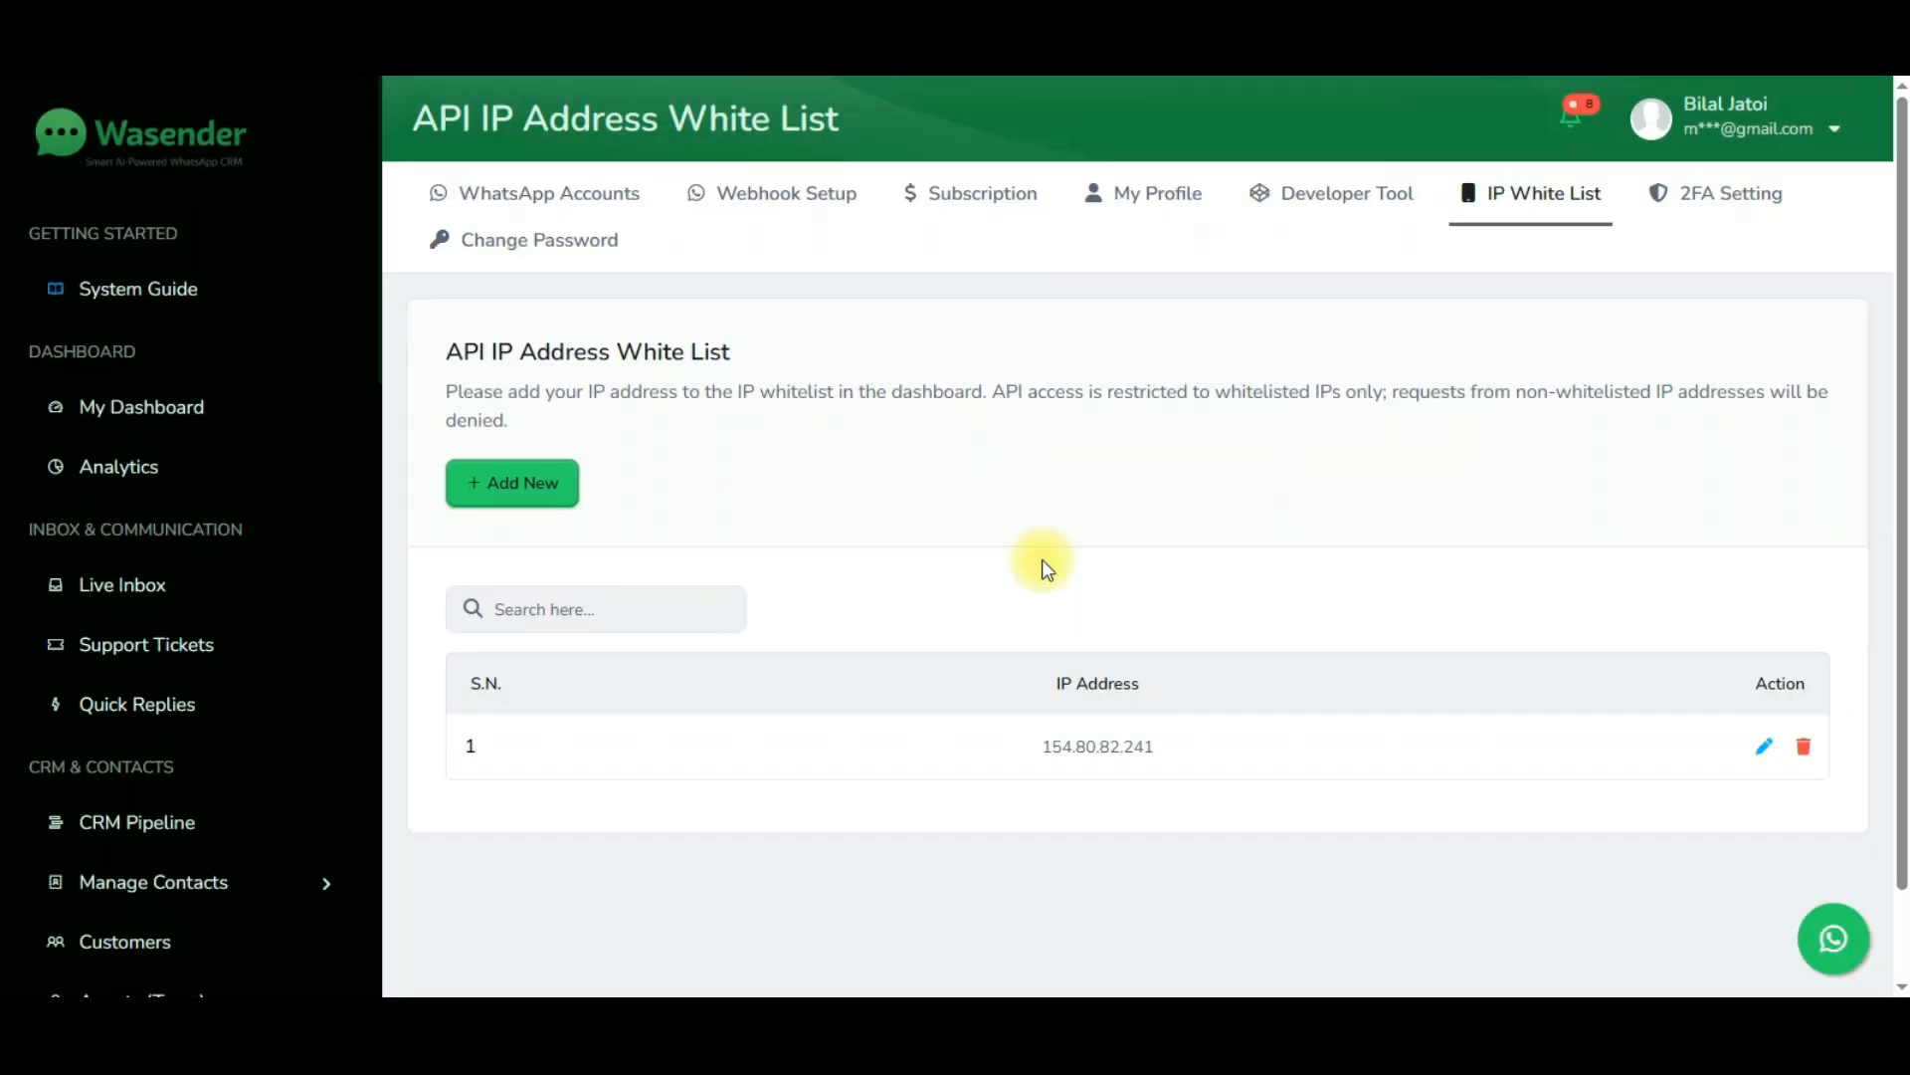
left_click(1809, 750)
left_click(1129, 663)
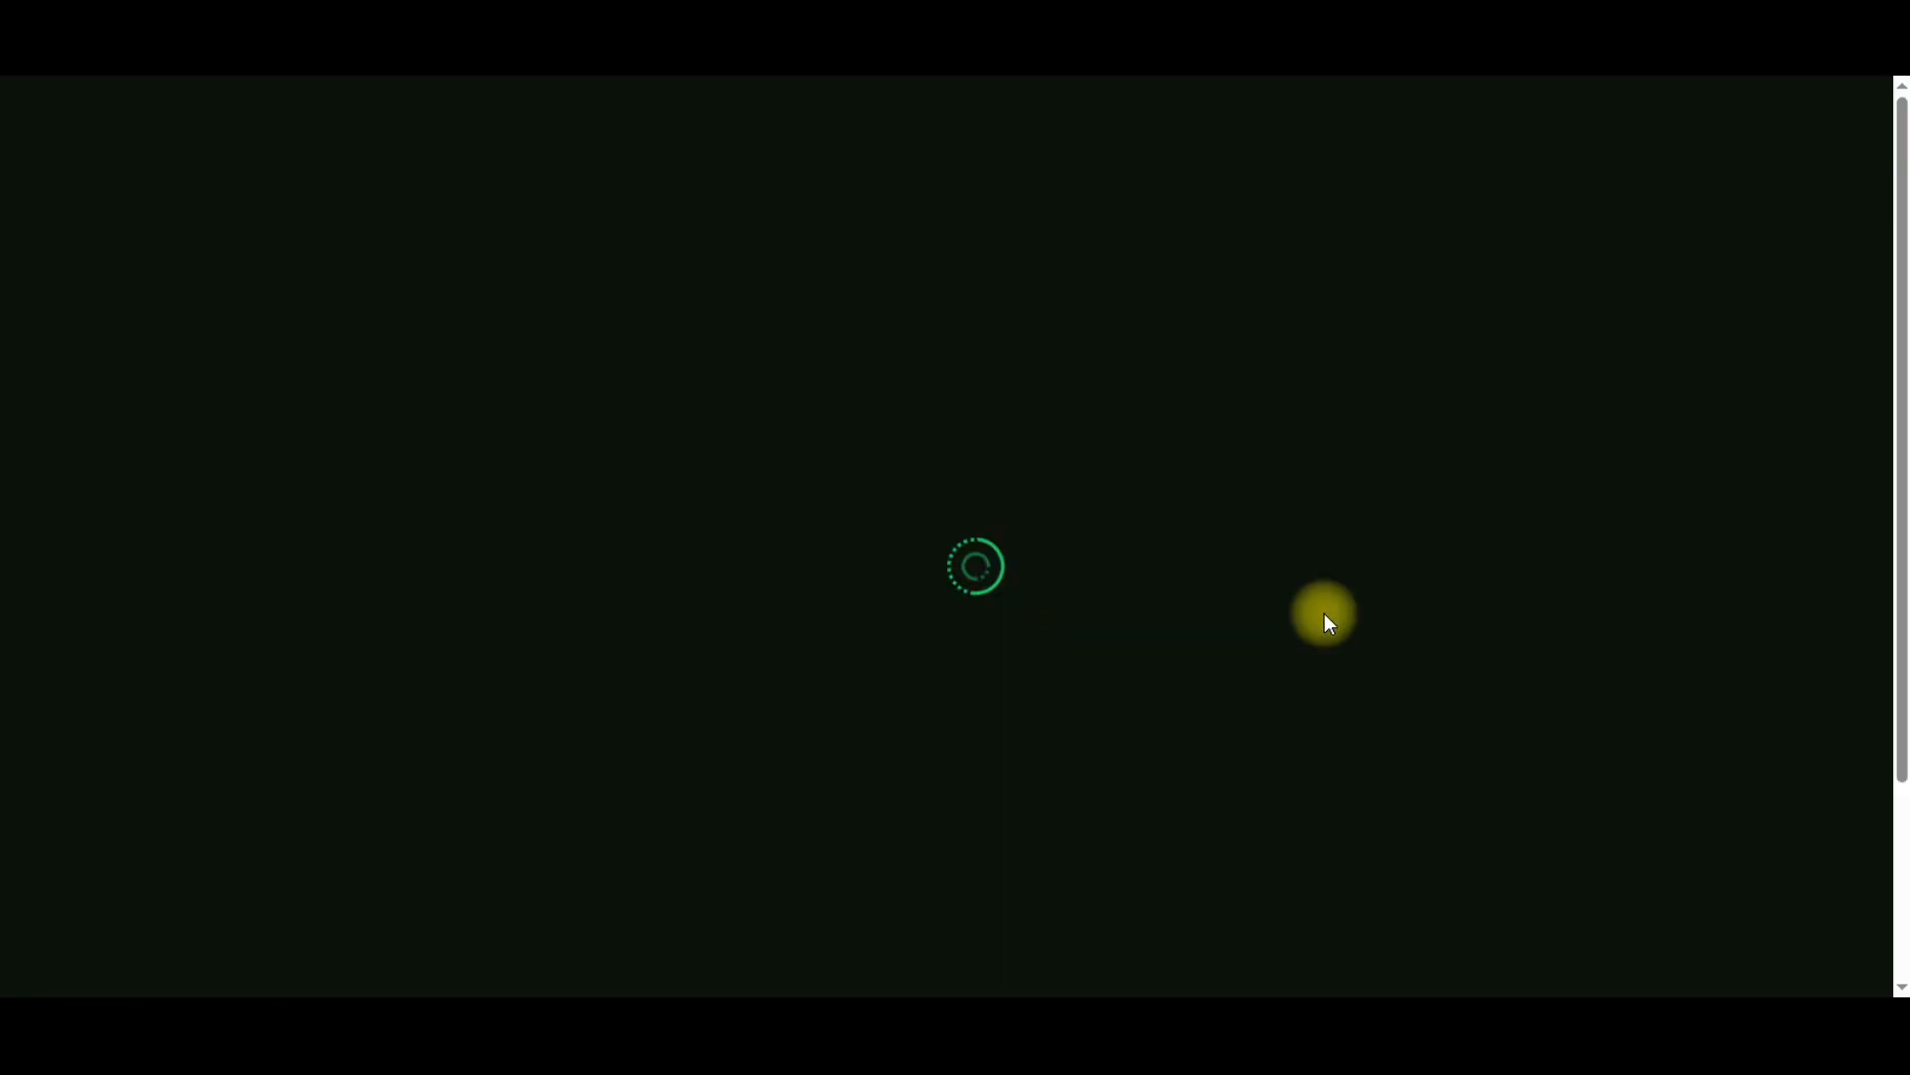
- Review the Advance plan's subscription limits and open the System Guide in a new tab
scroll(1324, 613, "down", 3)
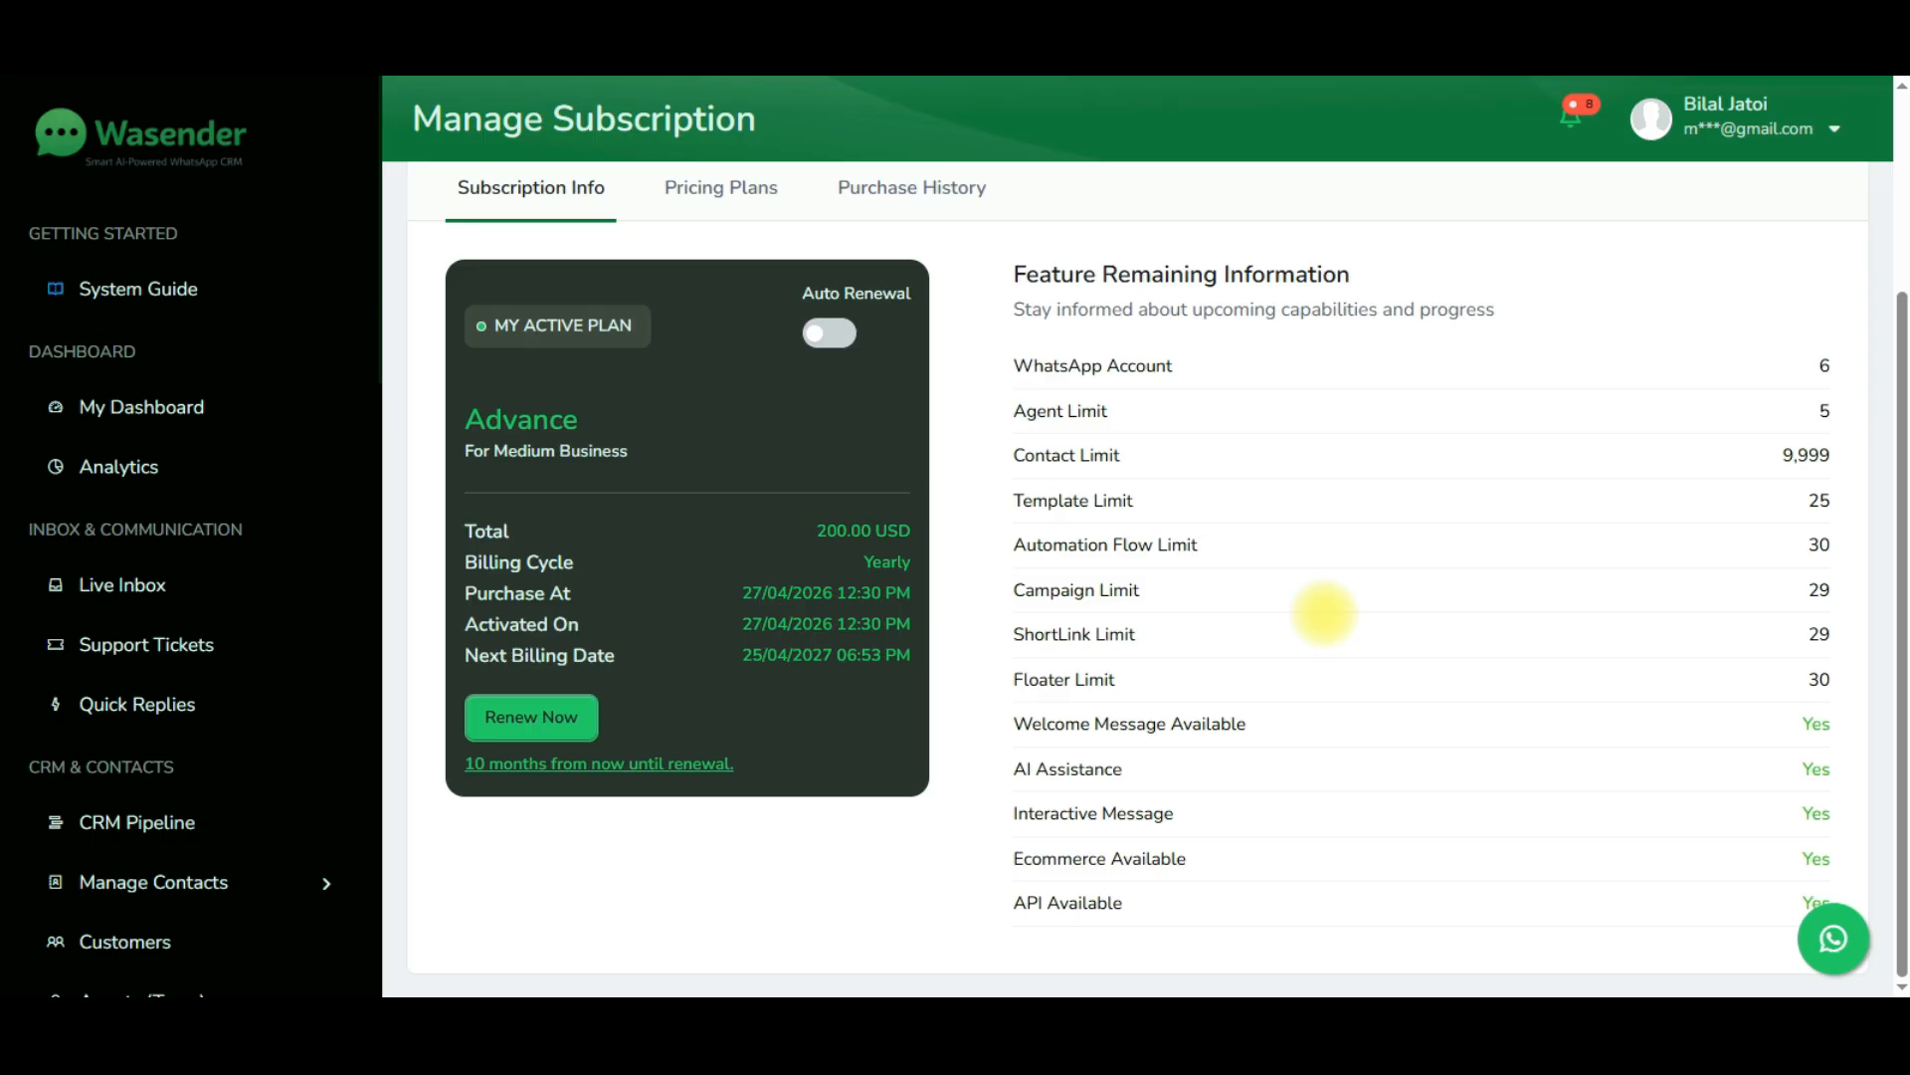
scroll(1323, 613, "up", 3)
scroll(1324, 613, "down", 3)
scroll(1323, 613, "up", 3)
right_click(164, 298)
left_click(243, 316)
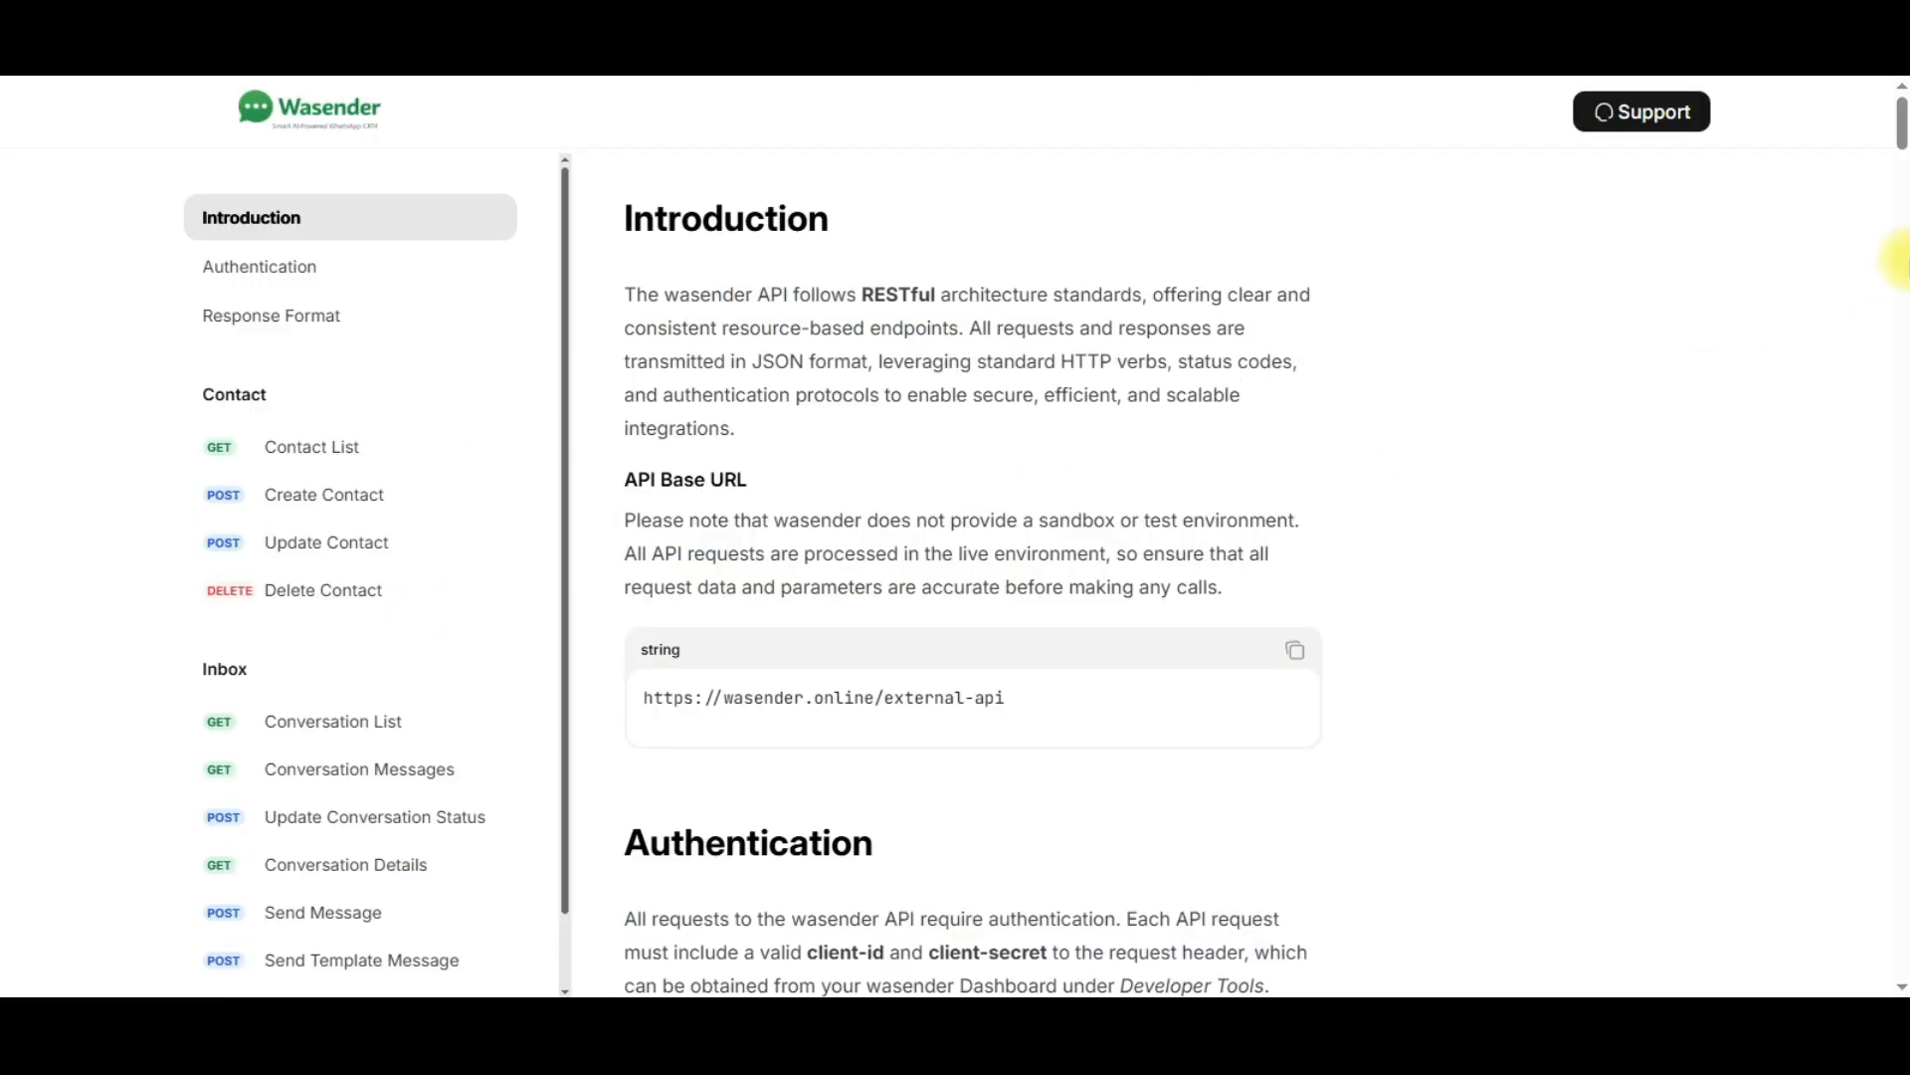
- Scroll through the API docs' Introduction, Authentication, Response Format and Contact List sections
scroll(1361, 470, "down", 8)
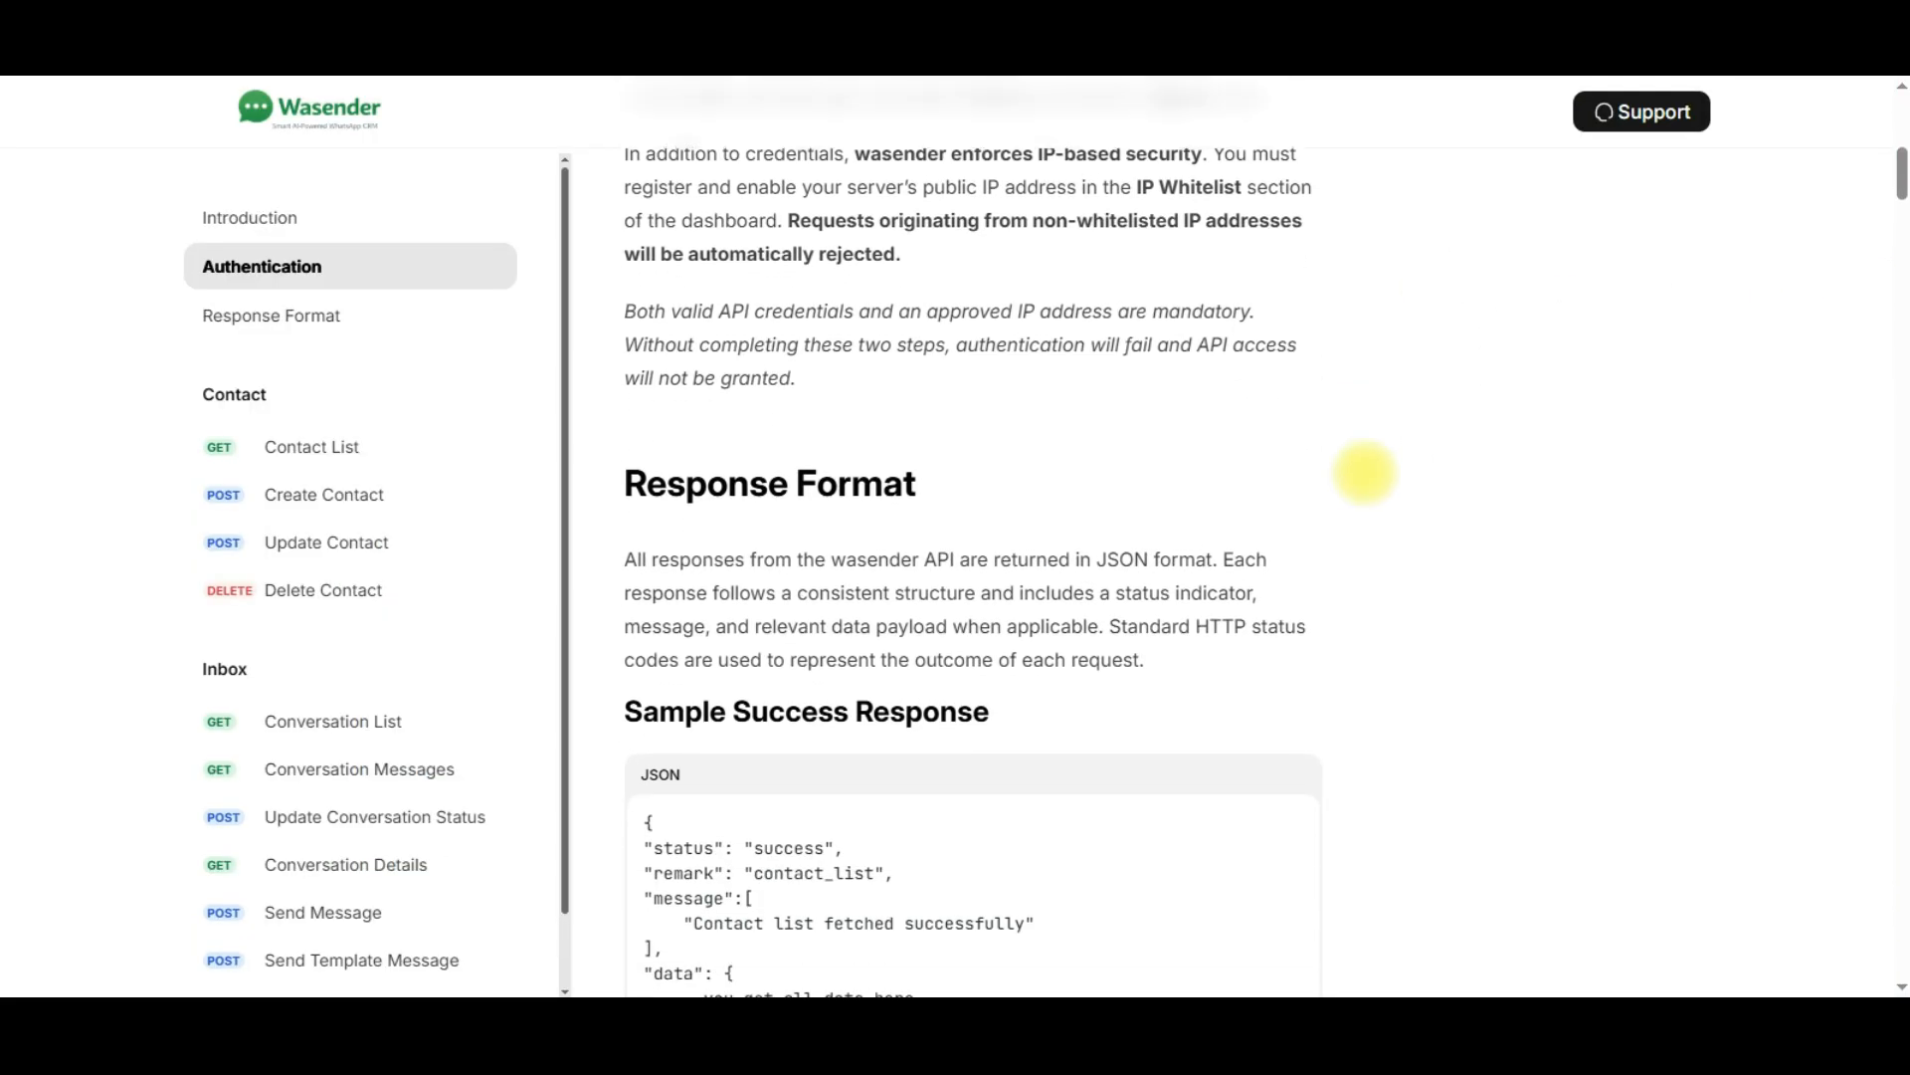
scroll(1365, 474, "down", 10)
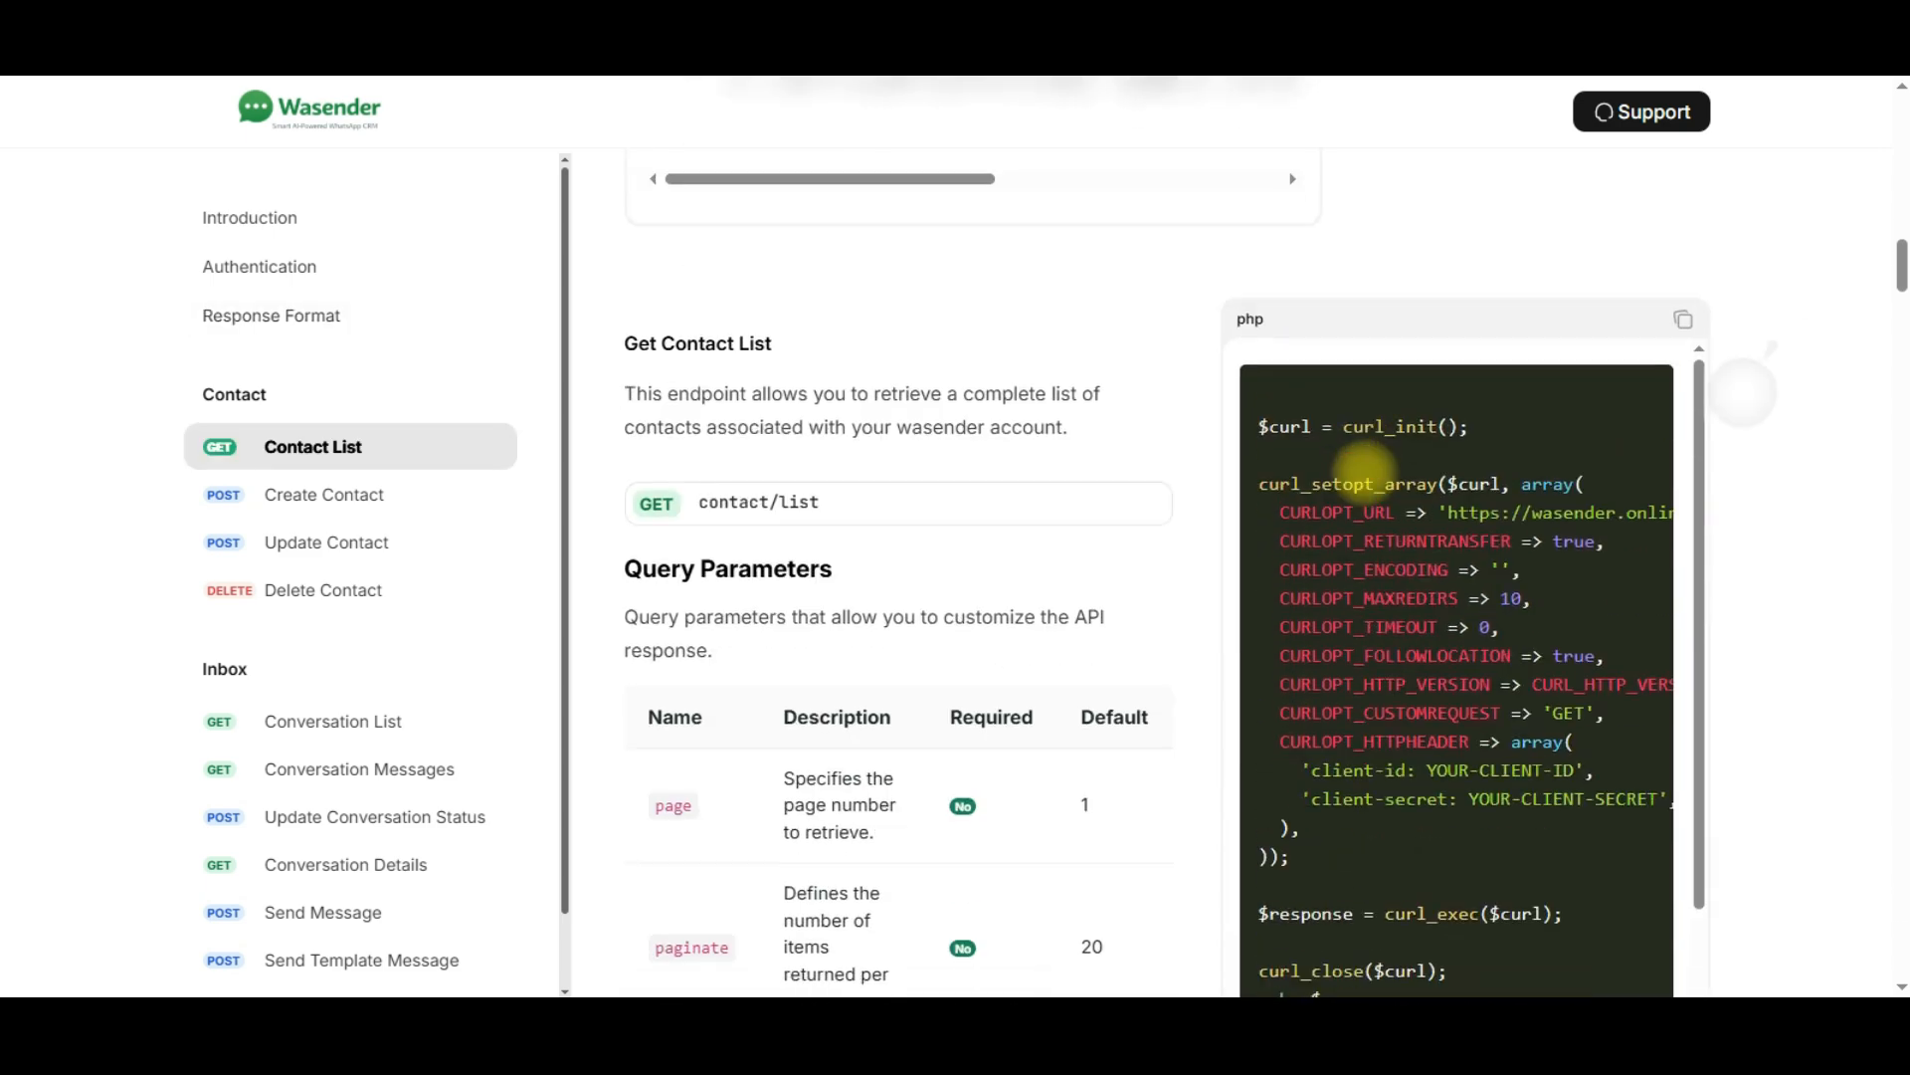
scroll(1363, 464, "down", 5)
scroll(1366, 471, "up", 15)
scroll(1365, 471, "up", 3)
- In the System Master Guide, jump to 6. Marketing Tools, 8. Reports & Logs and 9. Finance & Settings
left_click(1322, 22)
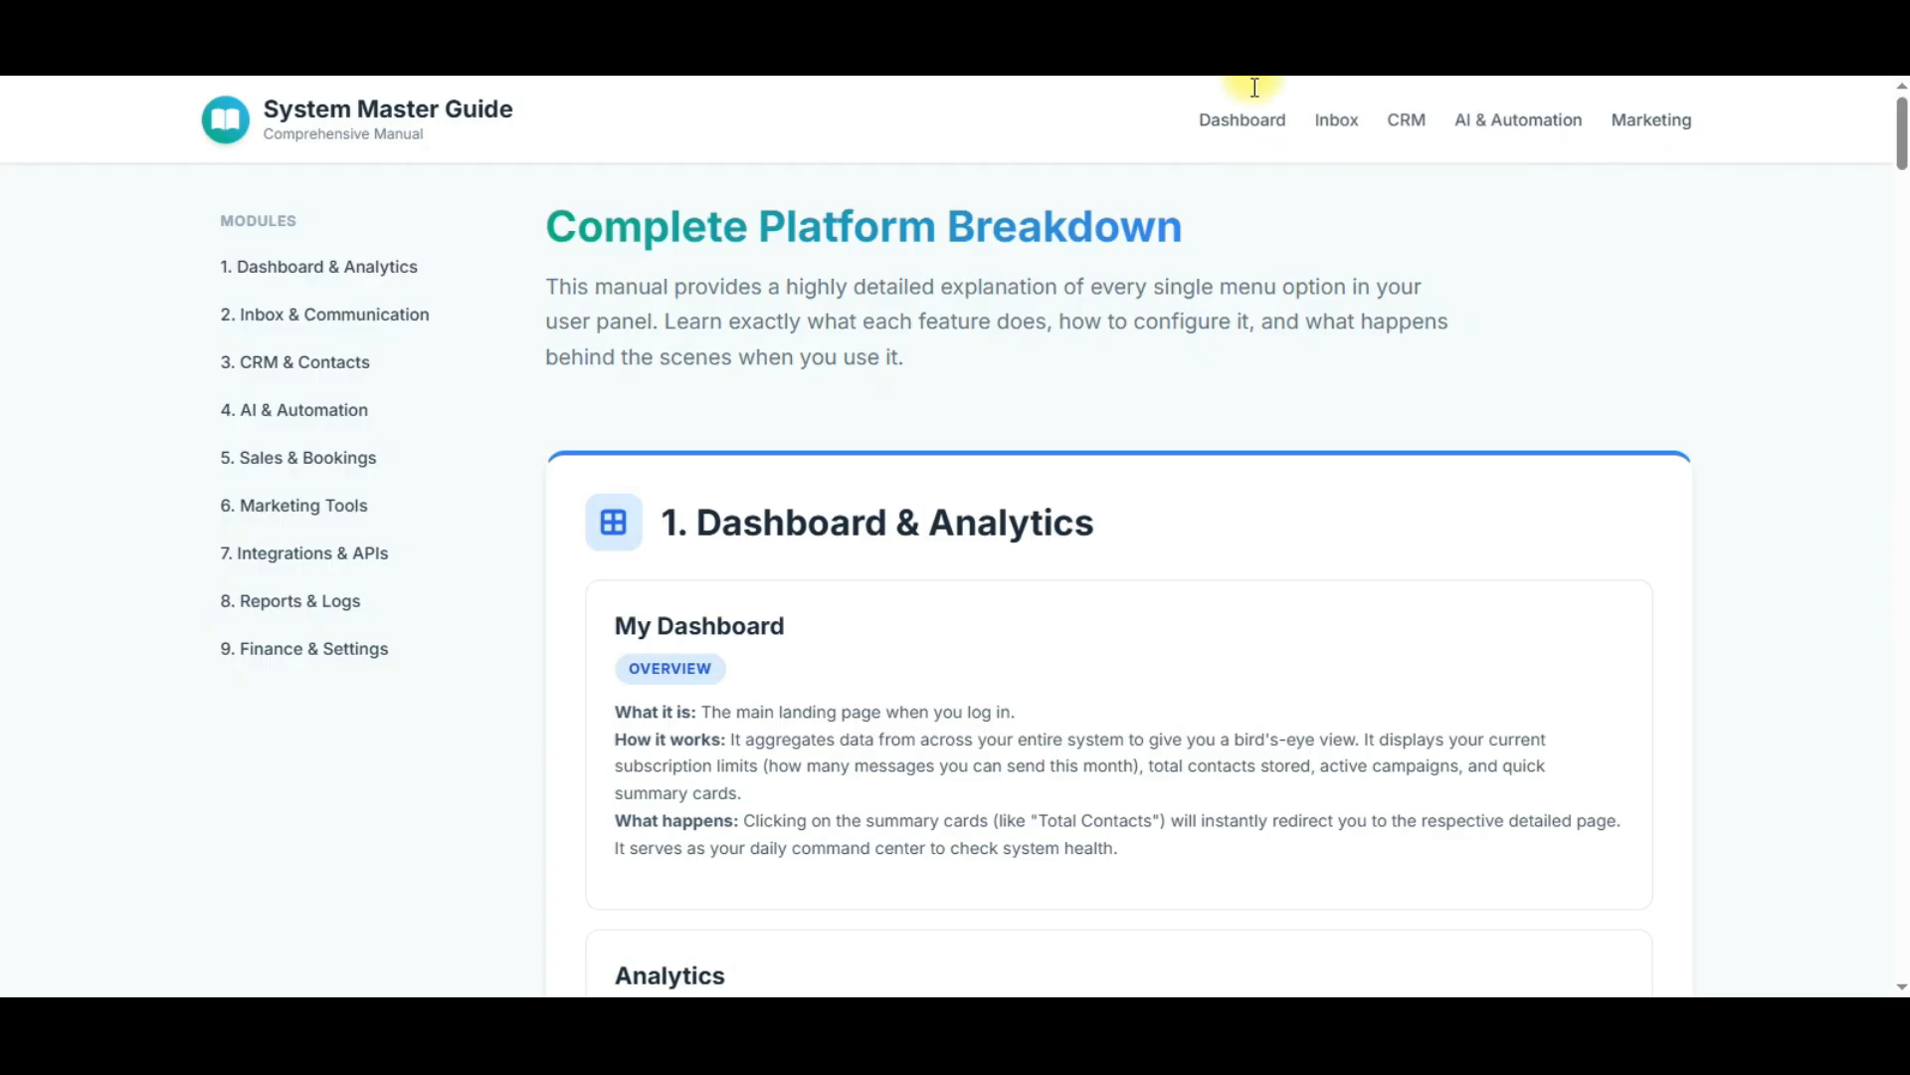
triple_click(878, 215)
left_click(1353, 314)
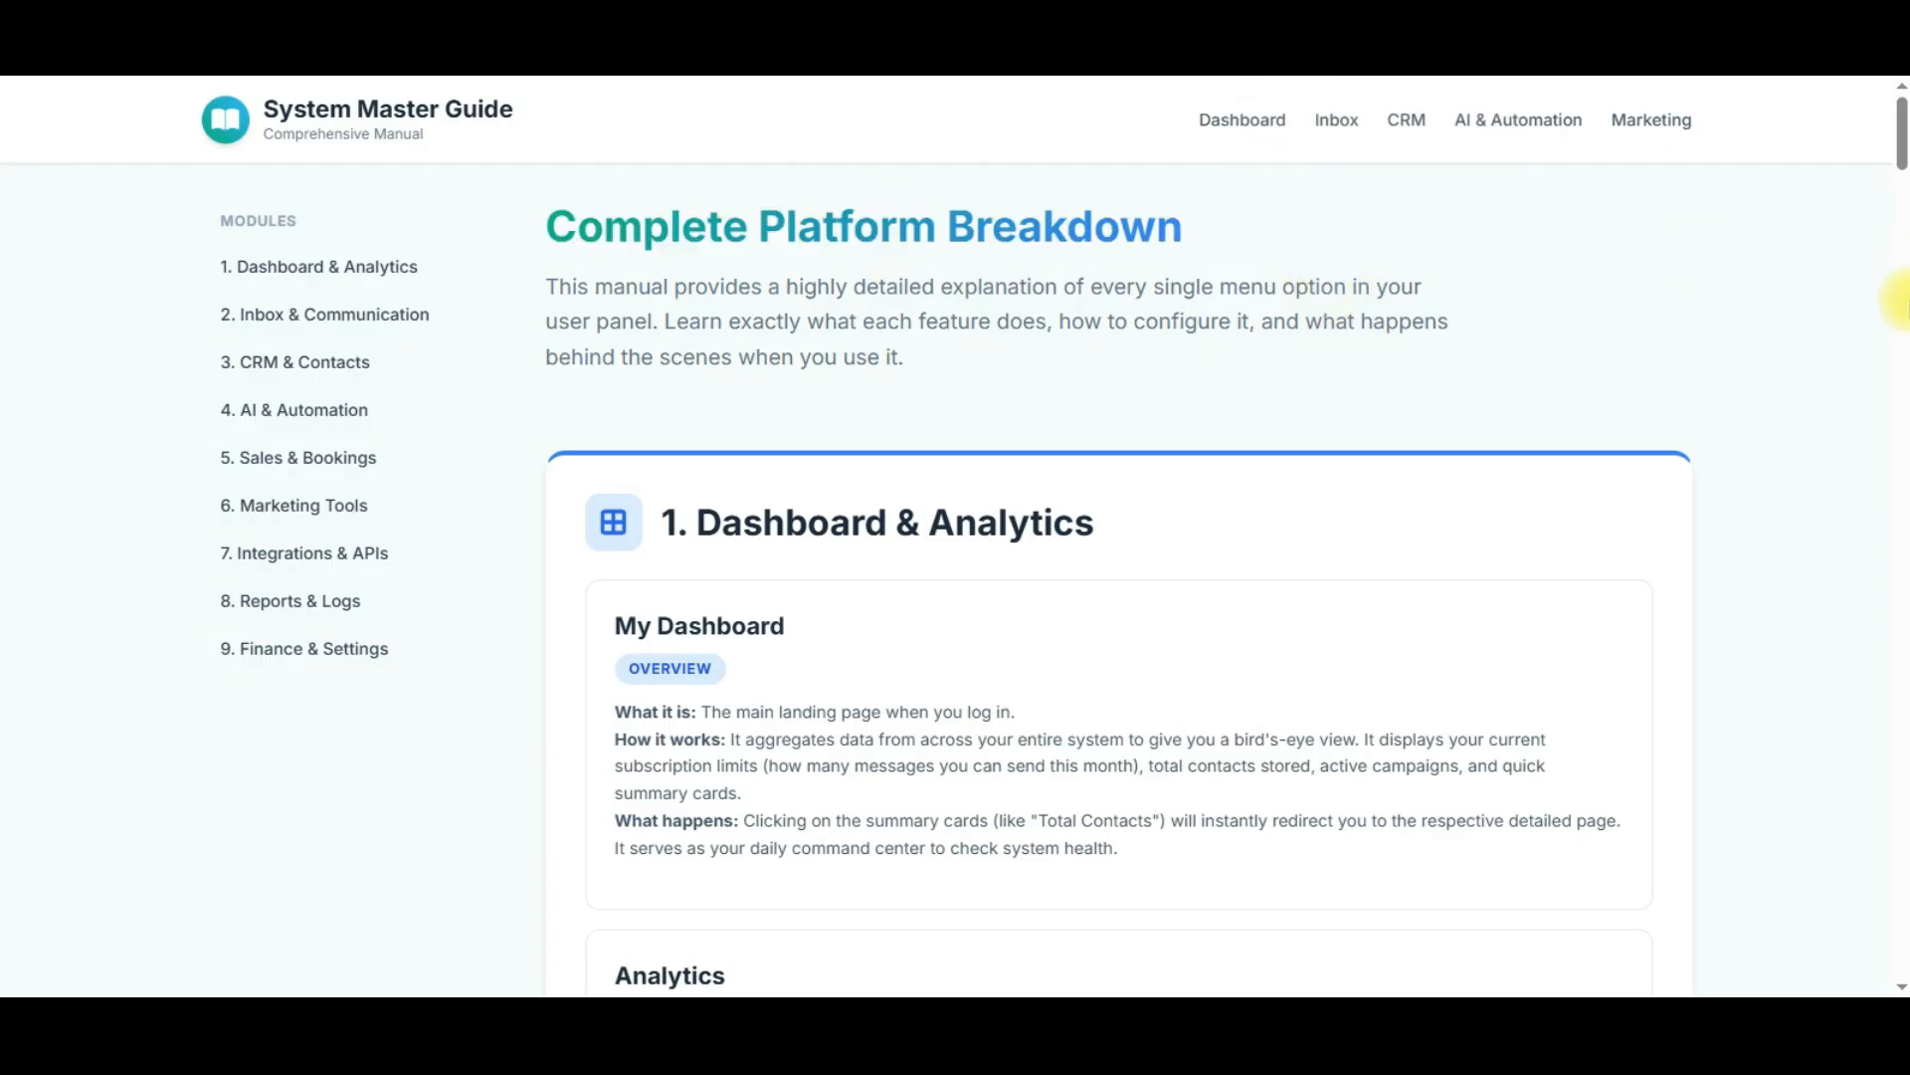
left_click(1902, 307)
left_click_drag(1902, 306, 1900, 640)
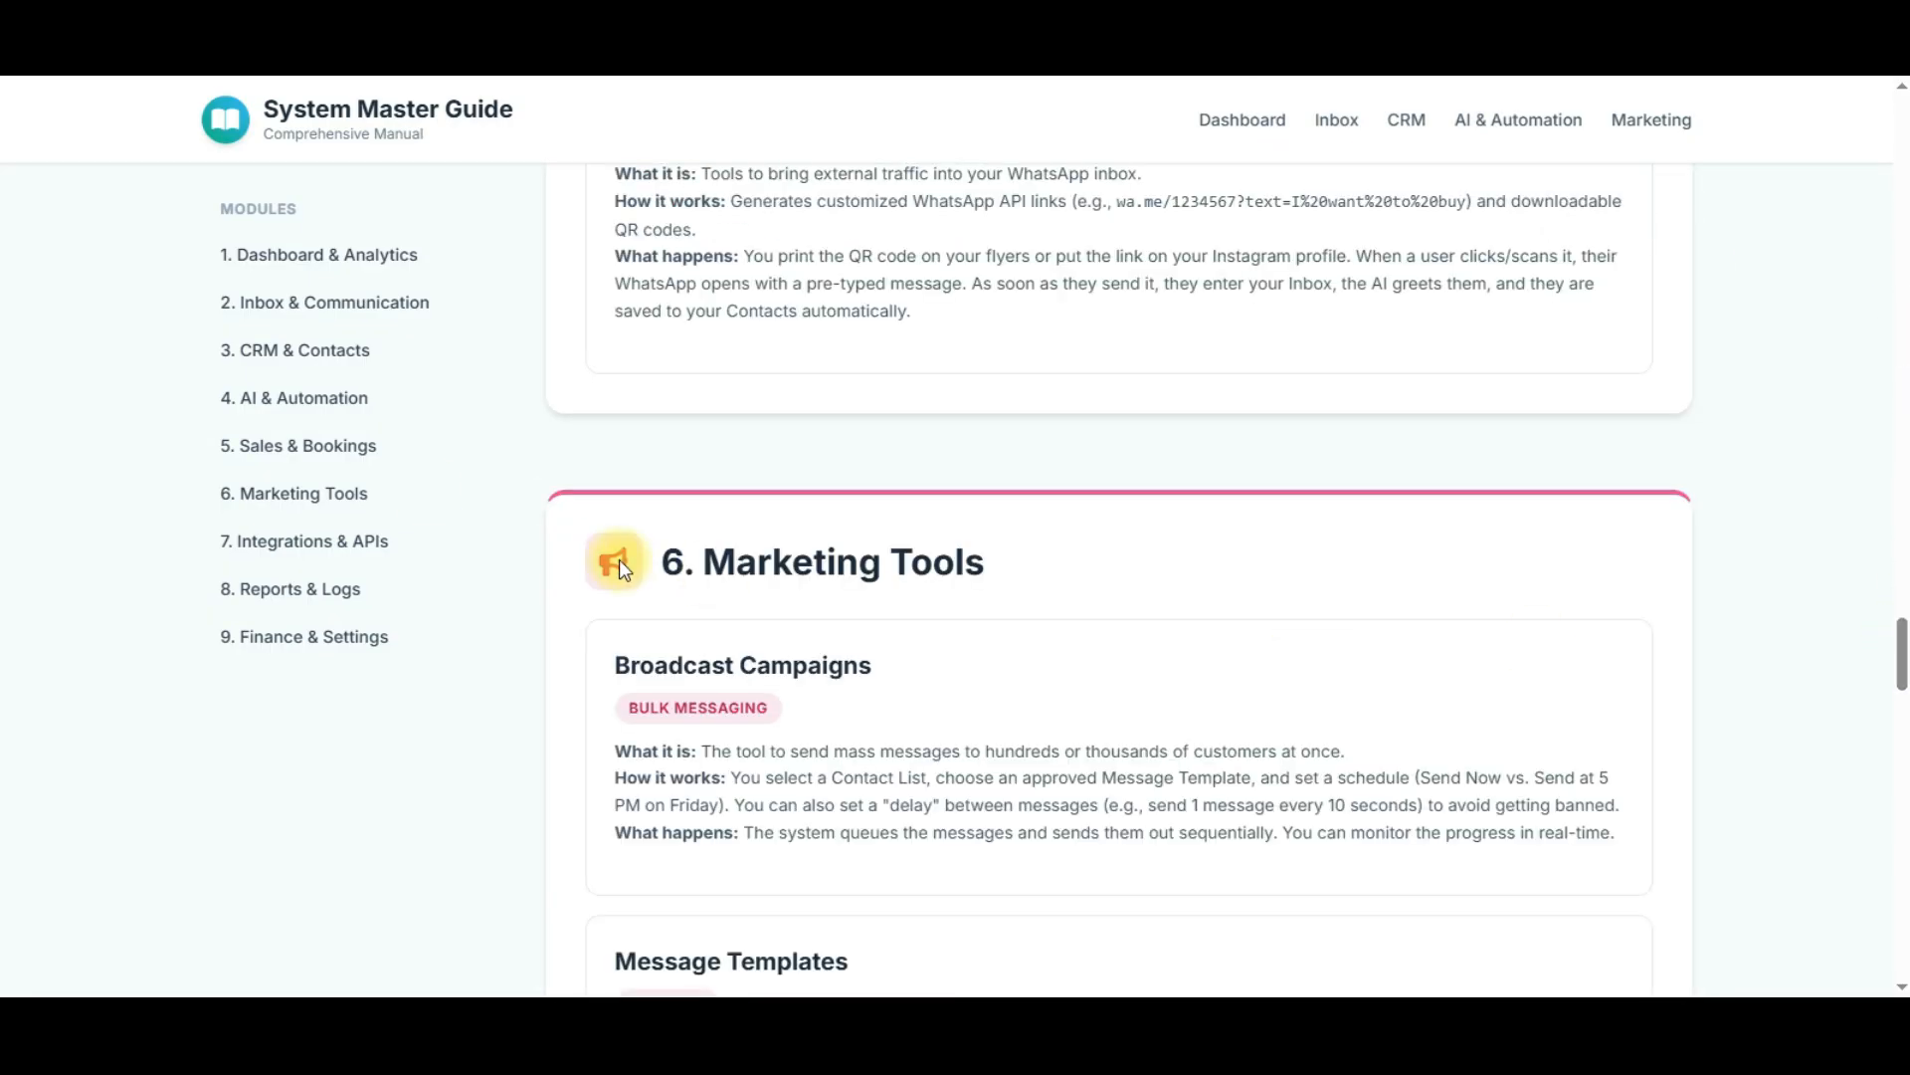
left_click(329, 511)
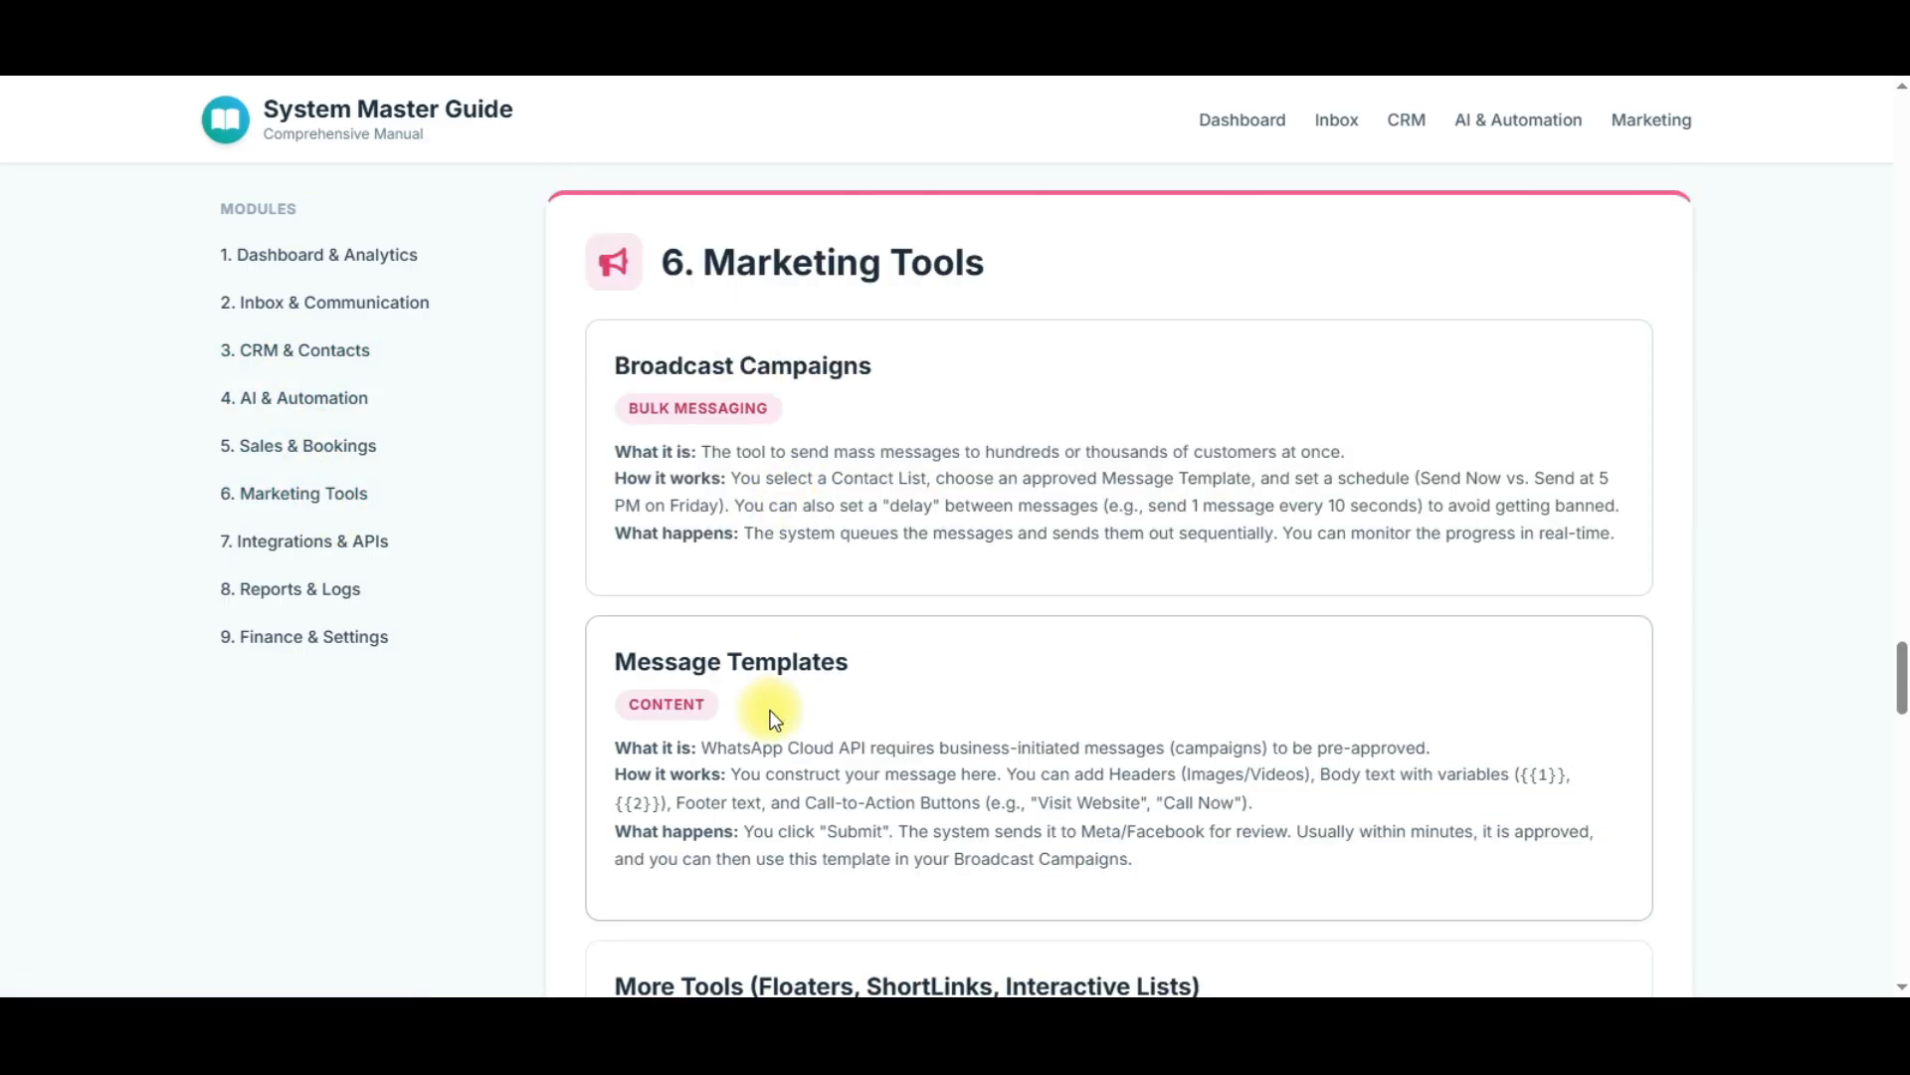
left_click(335, 592)
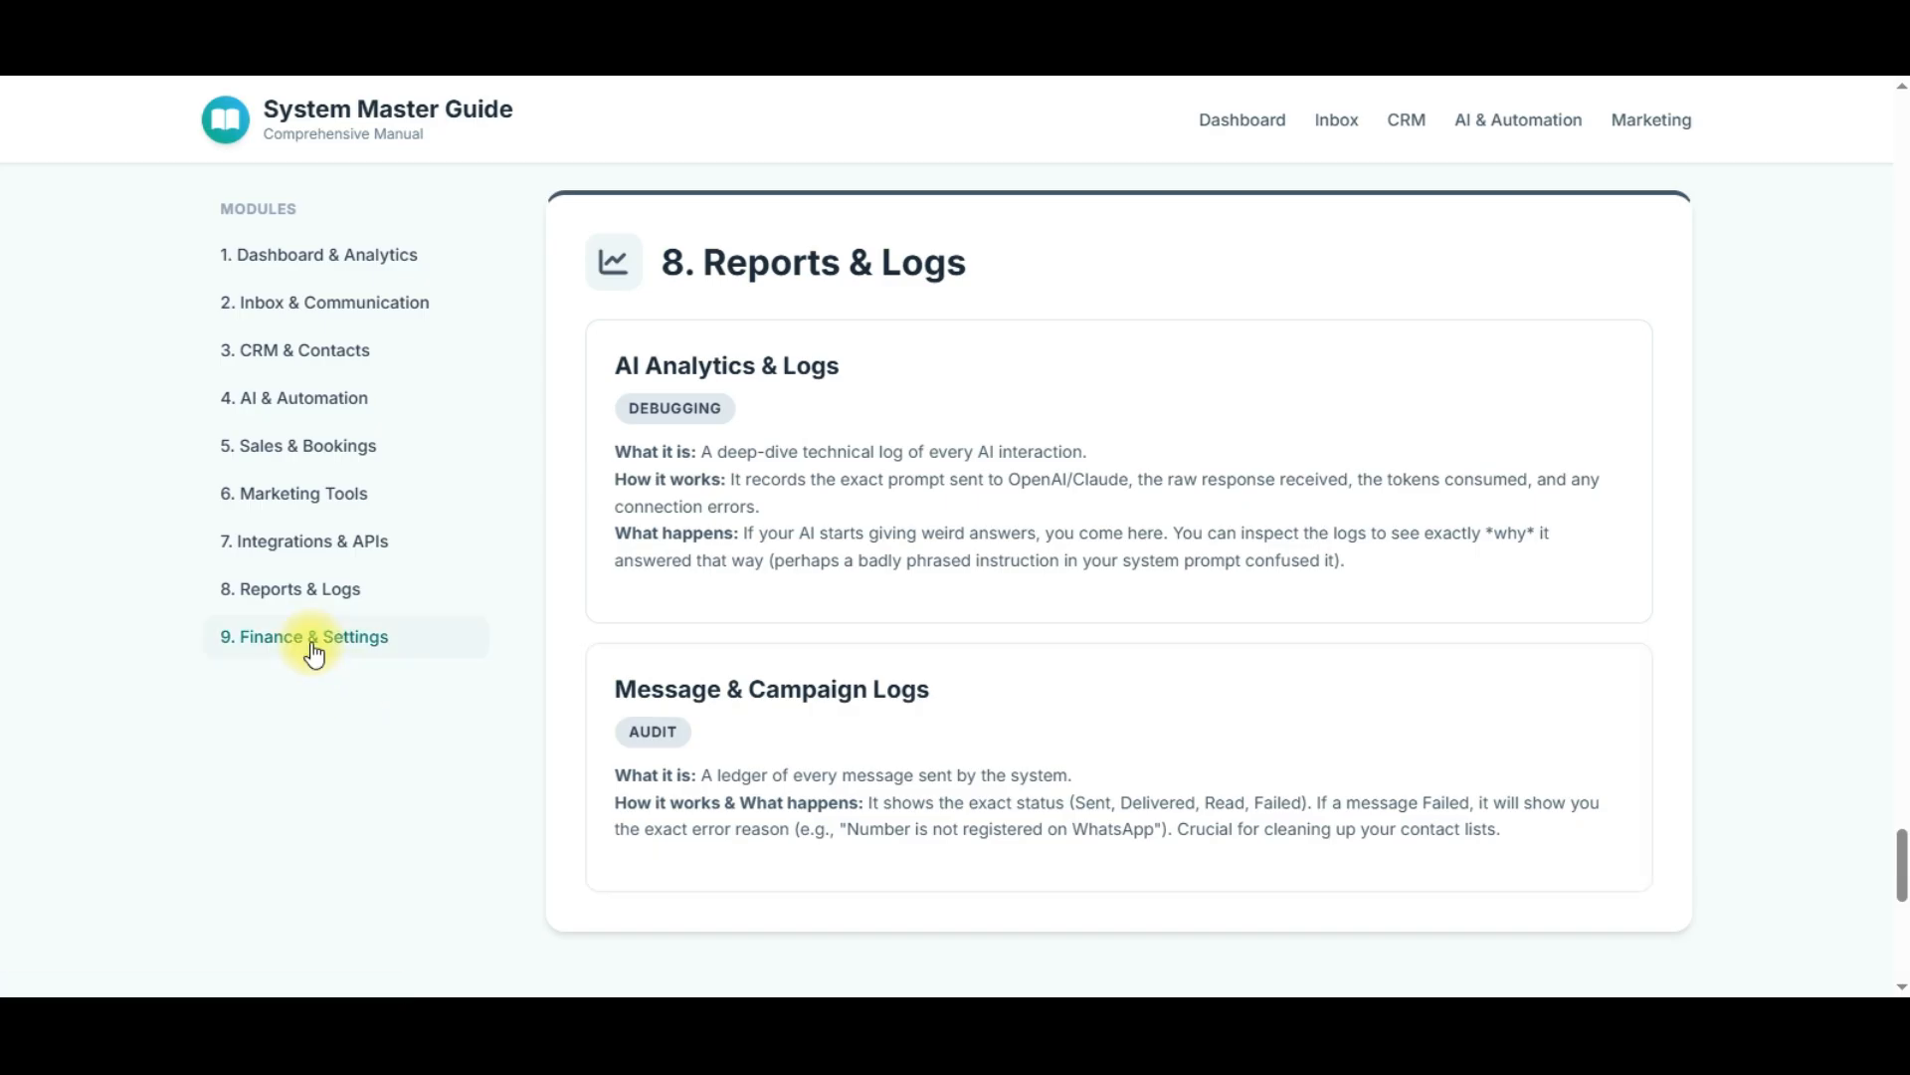
left_click(312, 643)
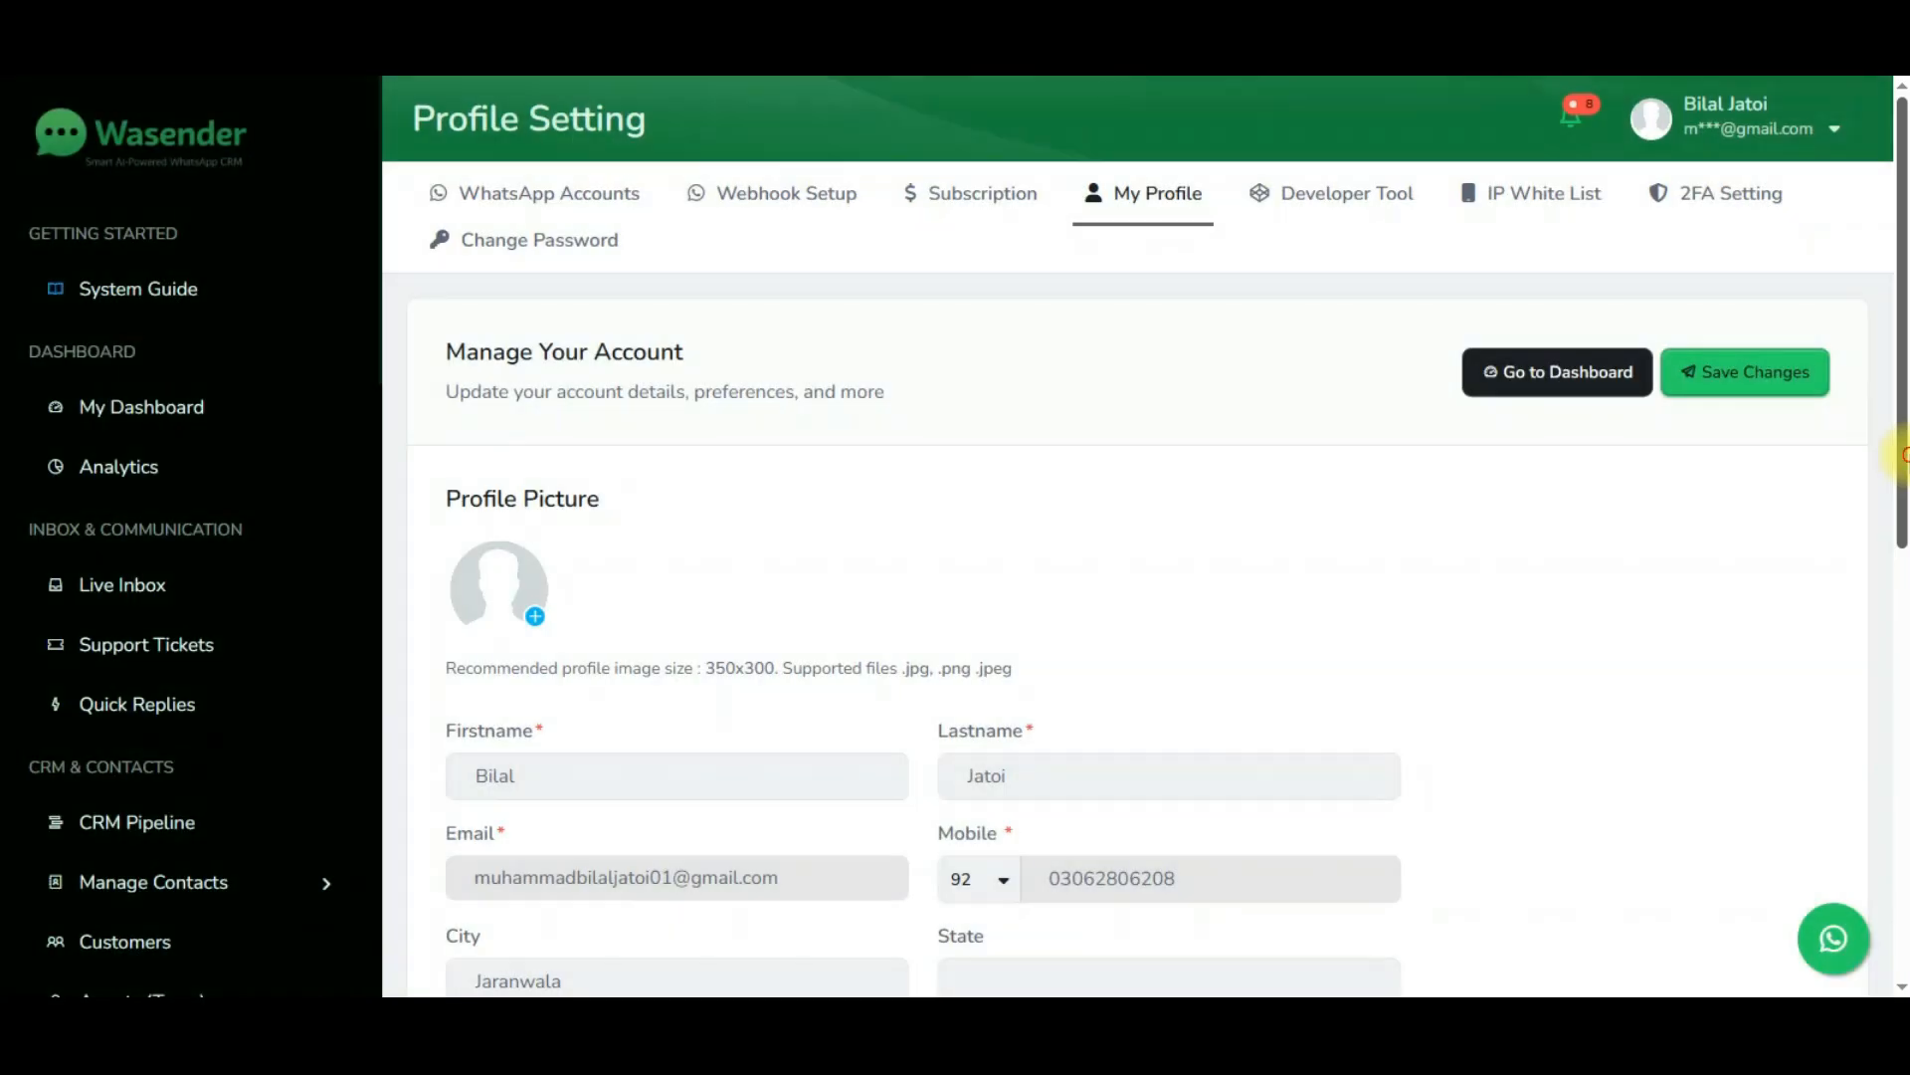
- Switch Agent Assignment Mode from Manual (Default) to Auto-Assign to Agents in Profile Setting
left_click_drag(1899, 457, 1902, 826)
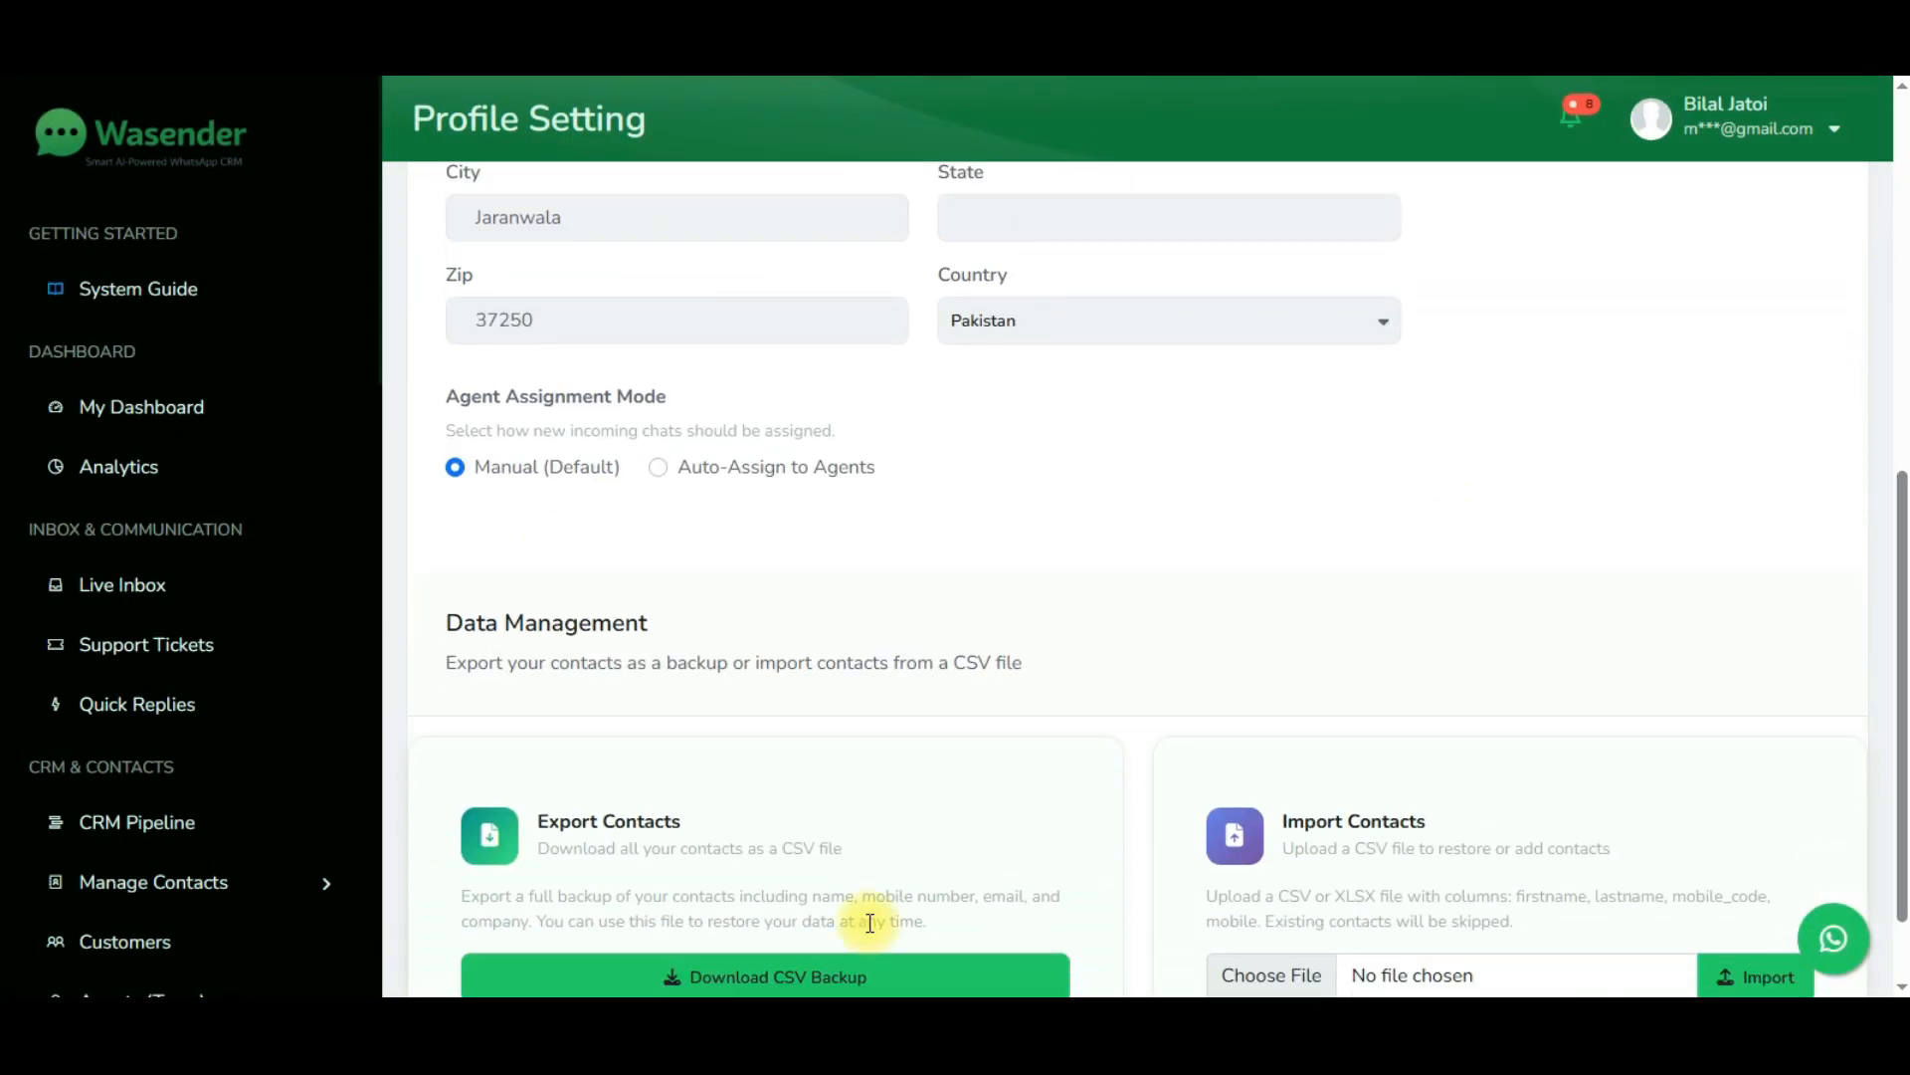
triple_click(512, 395)
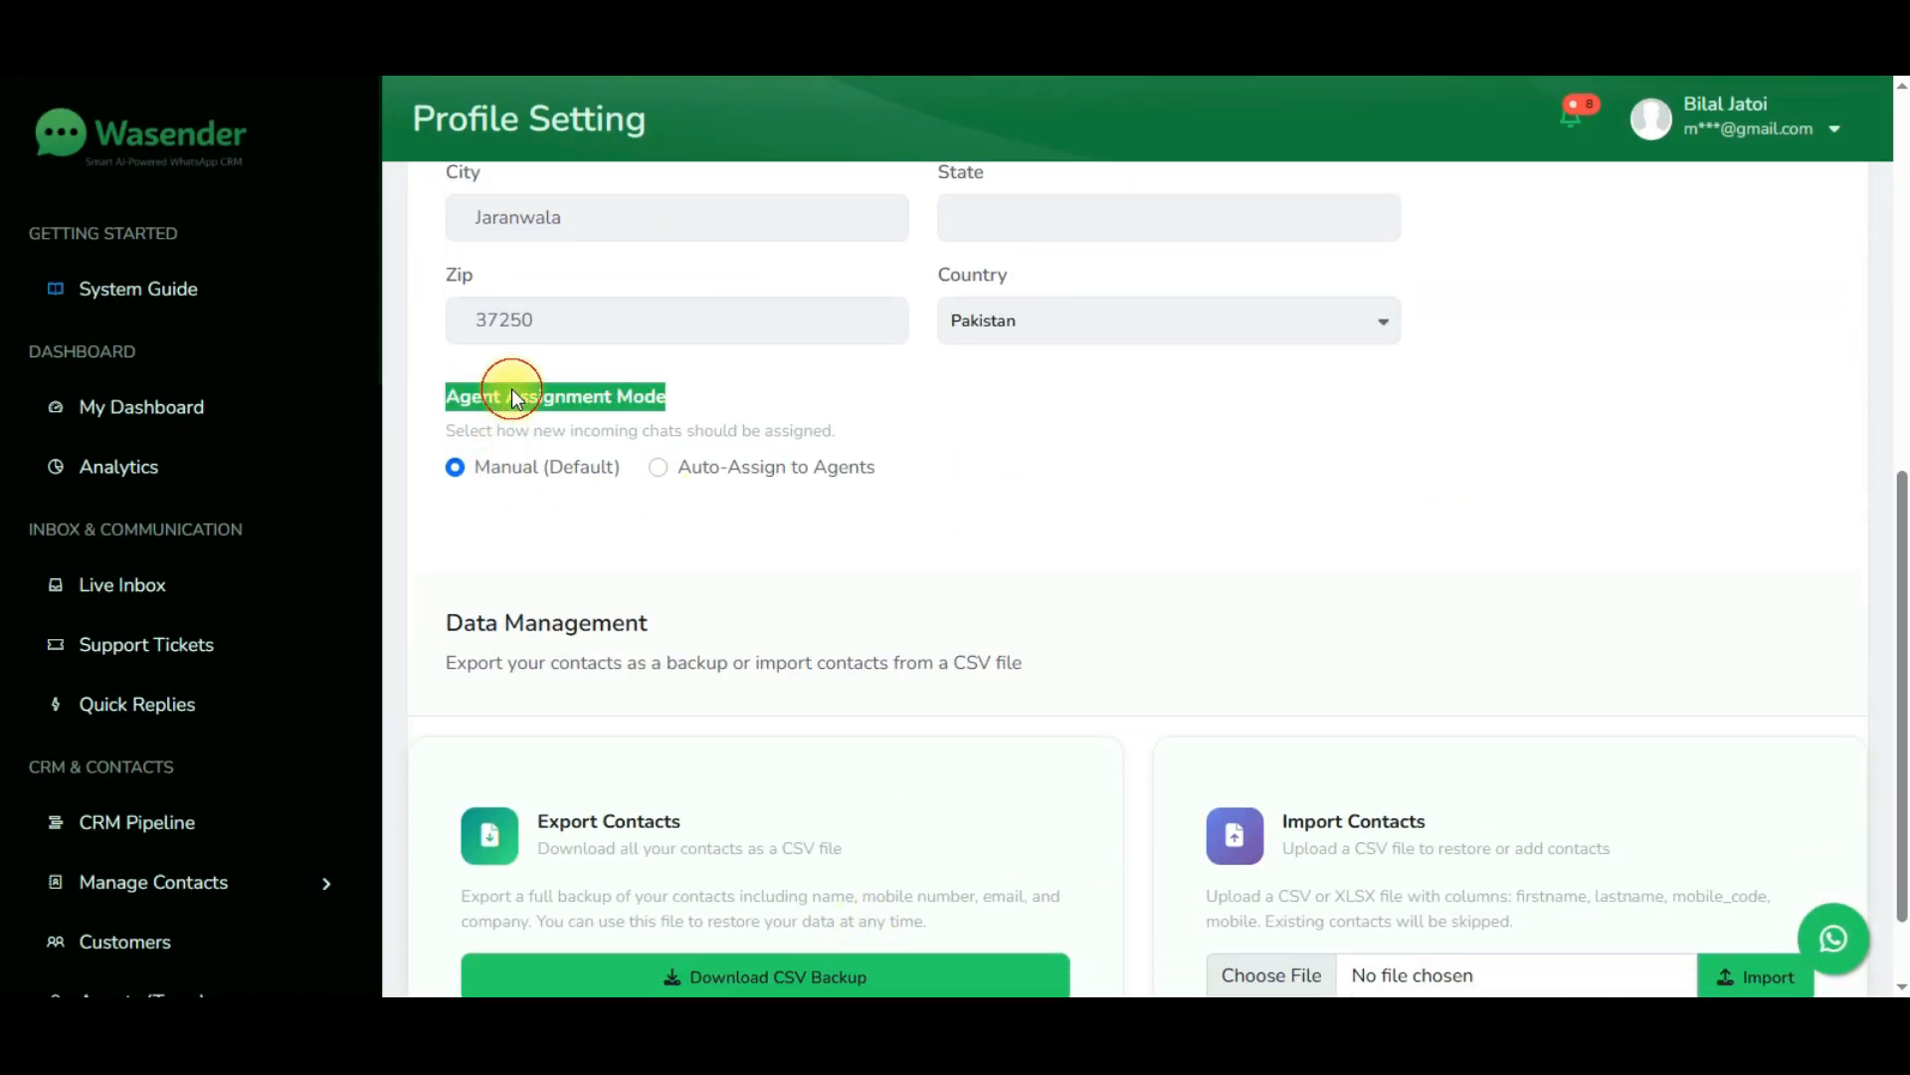
left_click(567, 469)
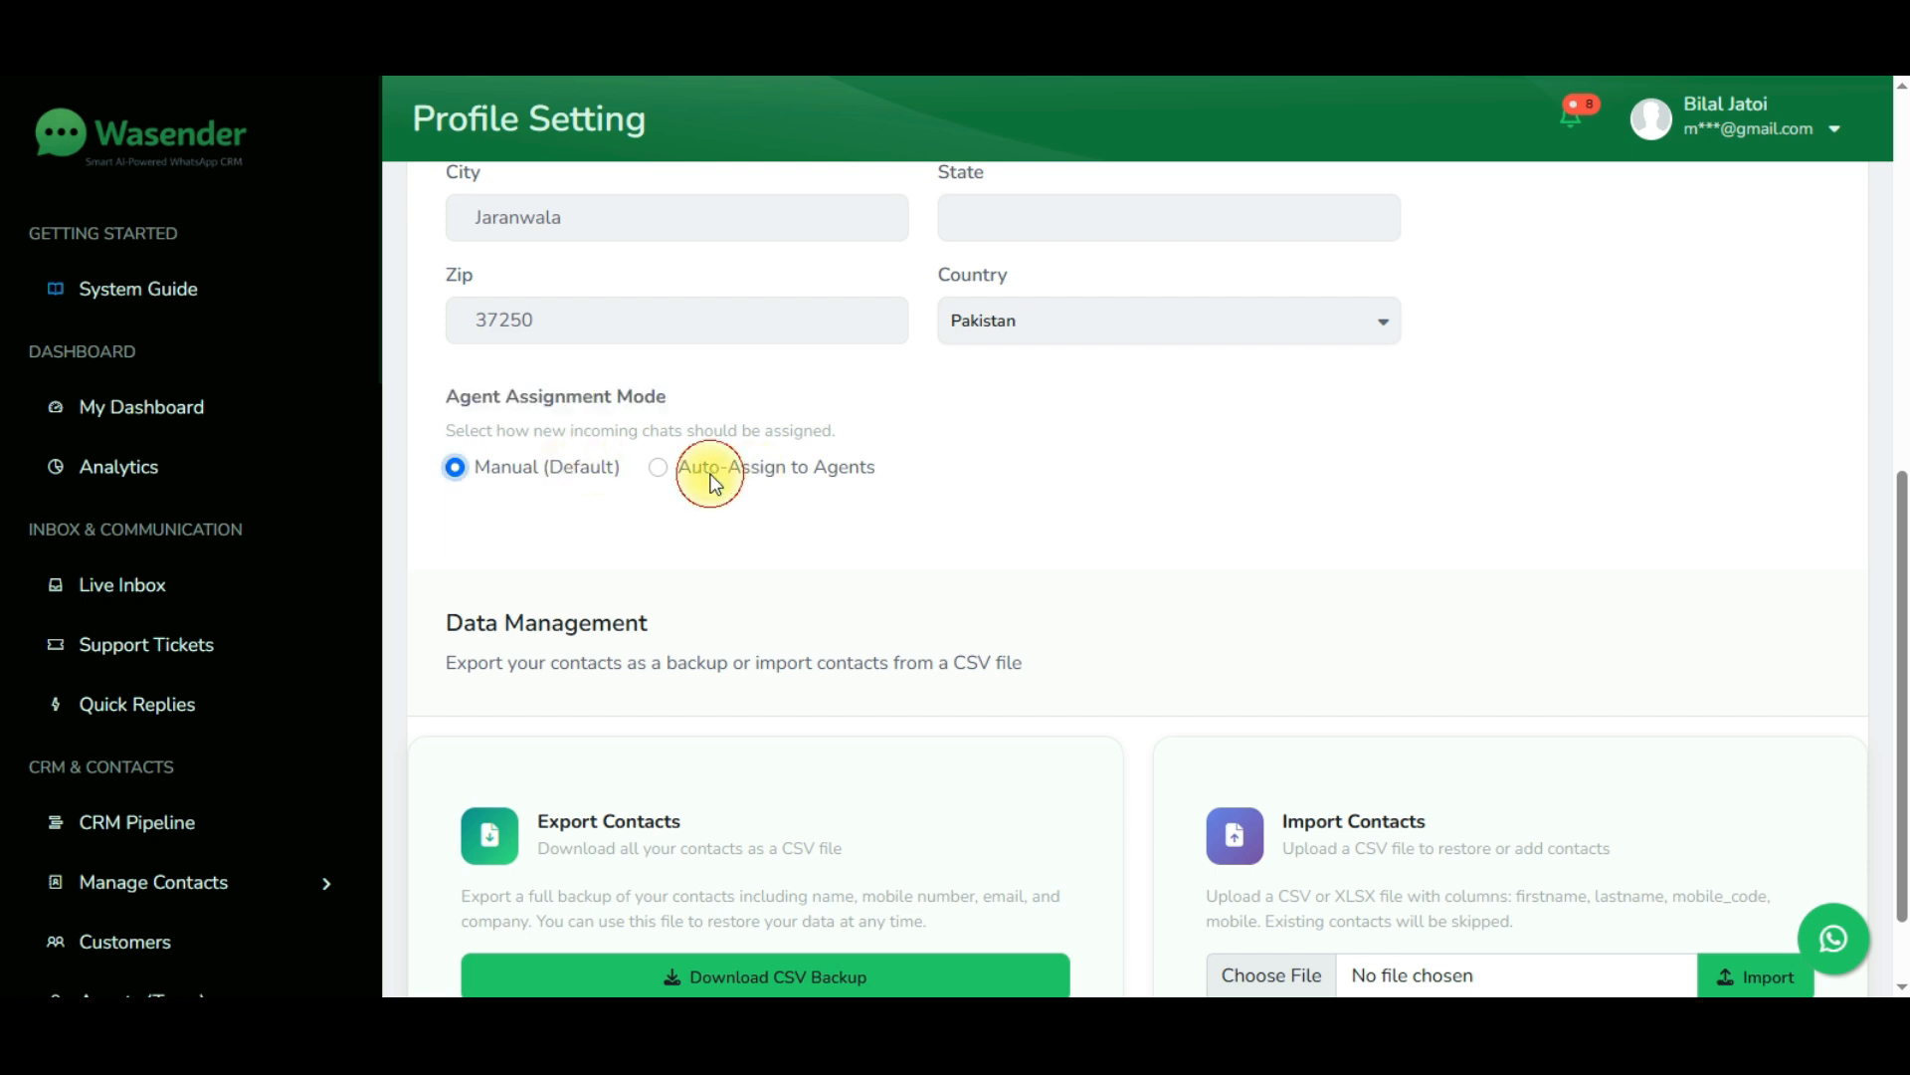
left_click(654, 469)
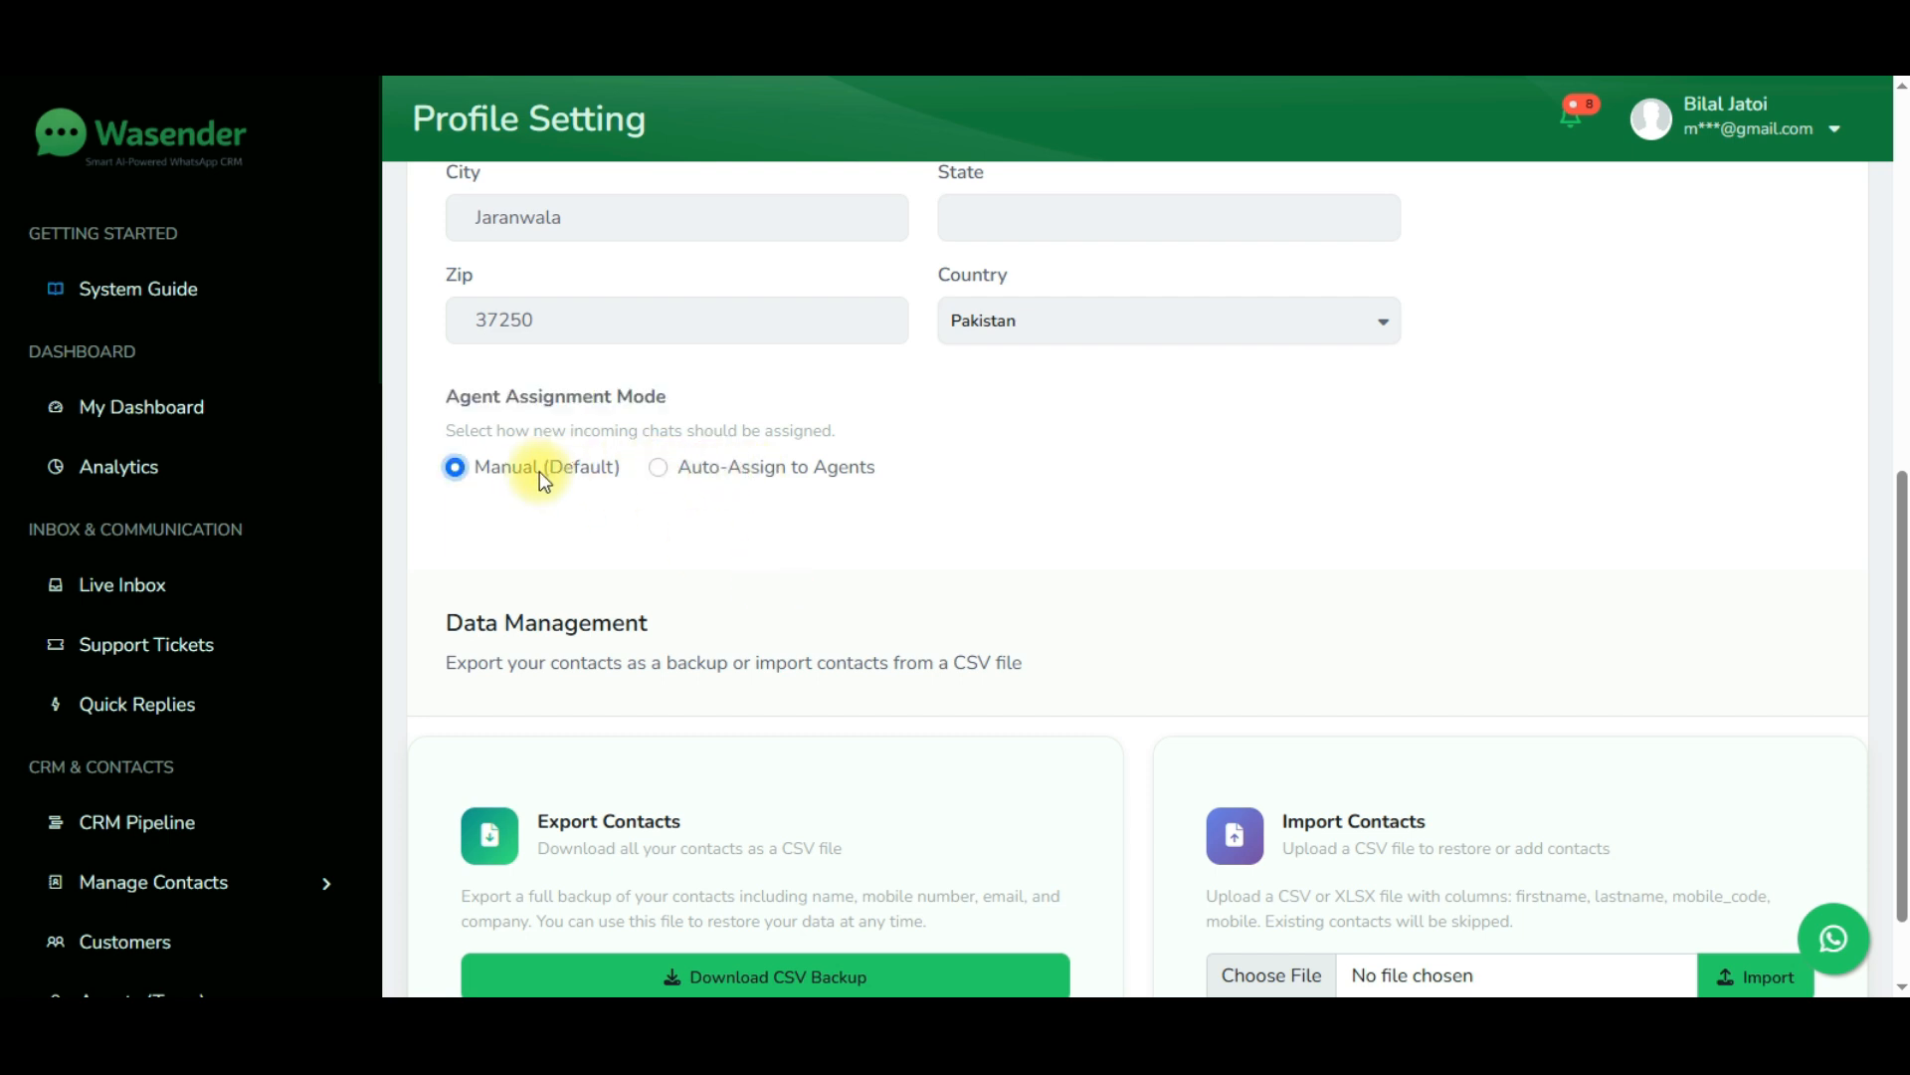
left_click_drag(1899, 518, 1702, 159)
left_click(1902, 260)
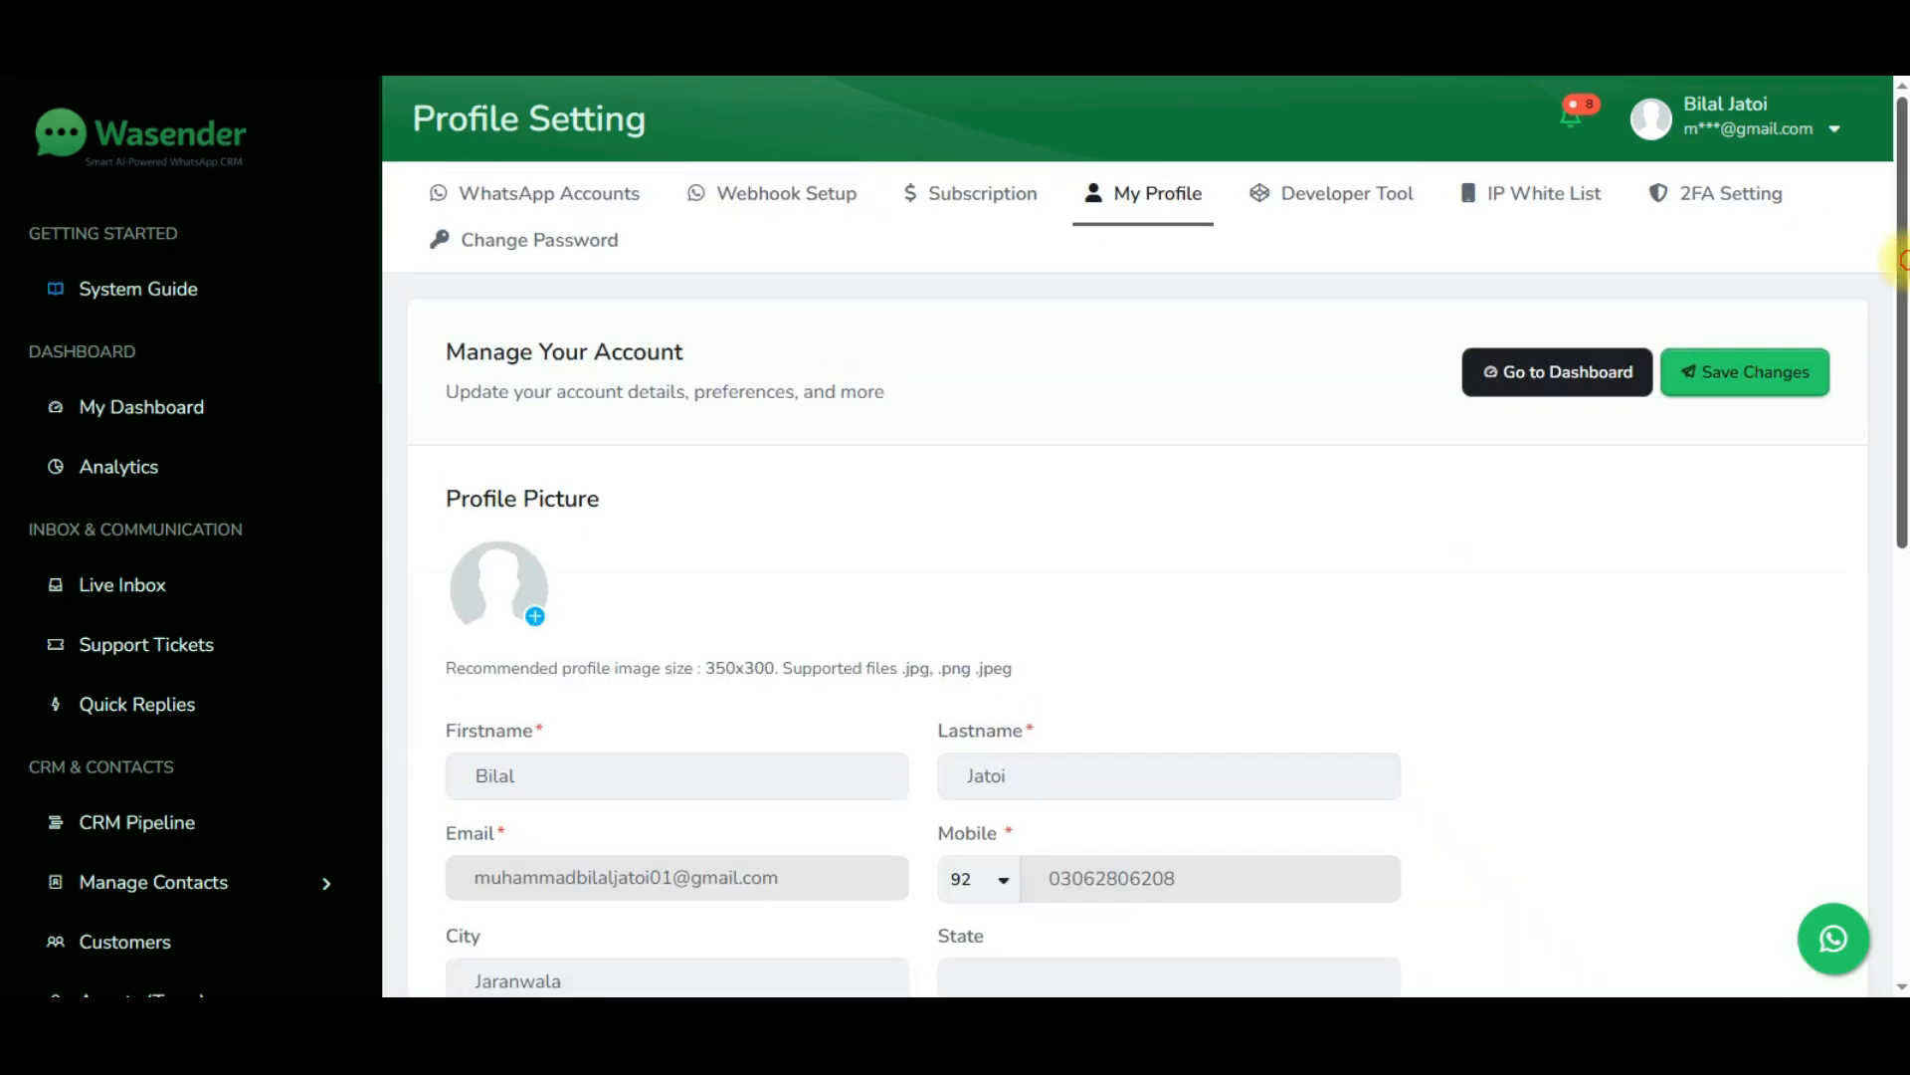